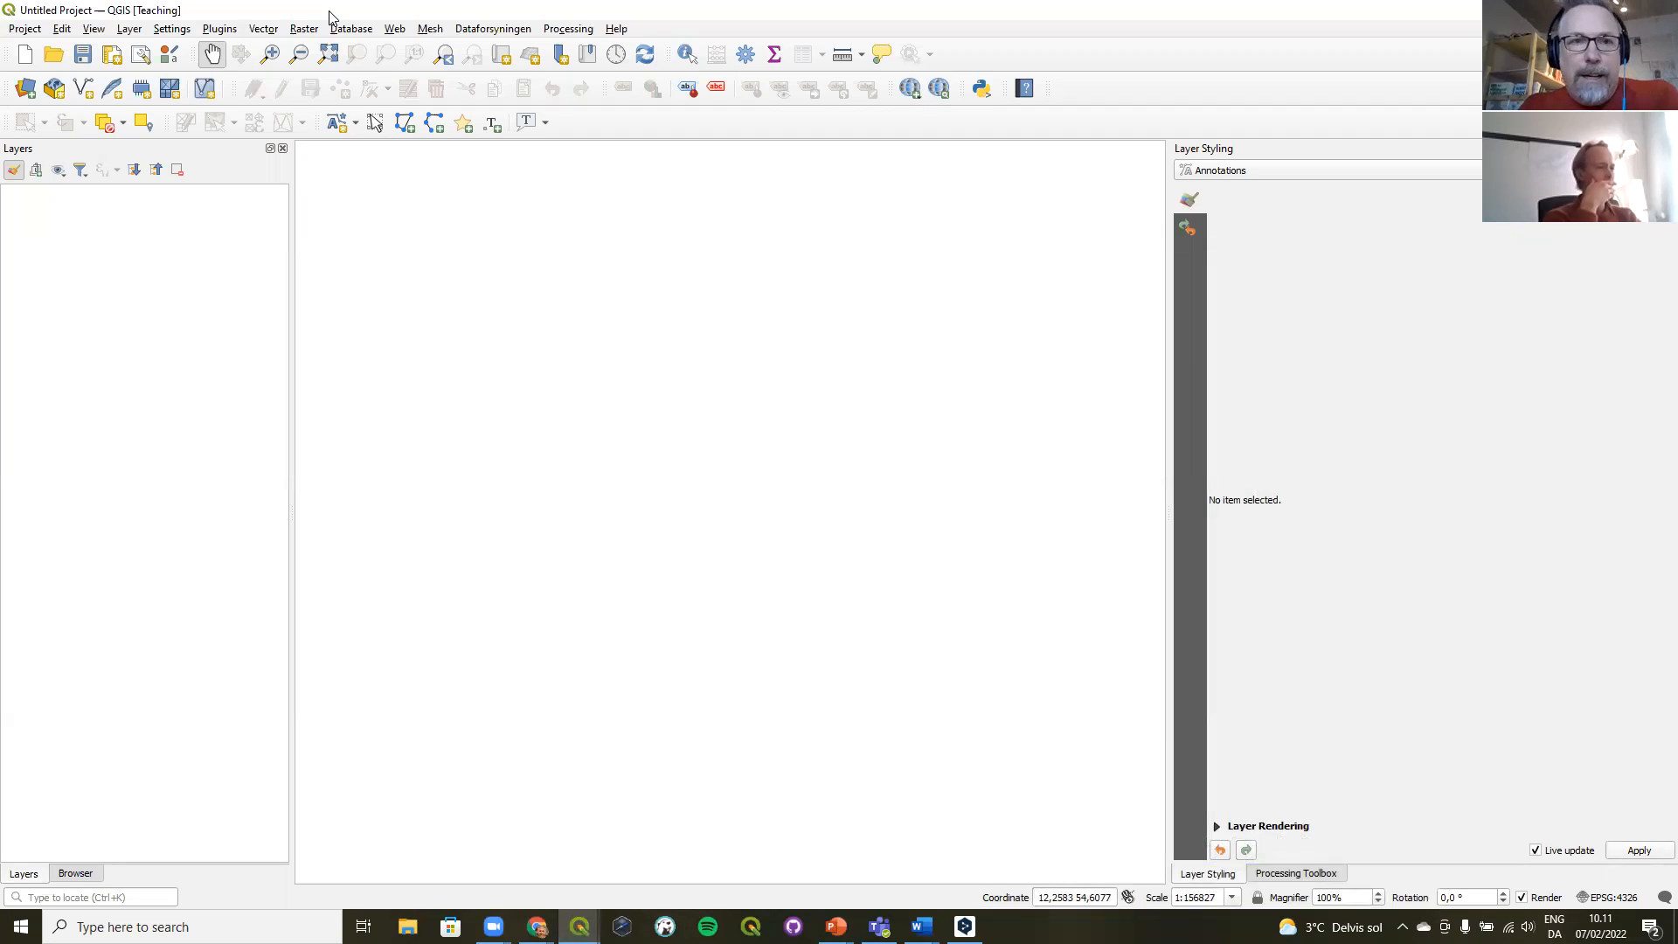
- Browse the Geo favorite's Courses folder and check the favorite option for Data_Visualization_with_QGIS_Online in the file browser
{"action": "left_click", "coordinate": [85, 877]}
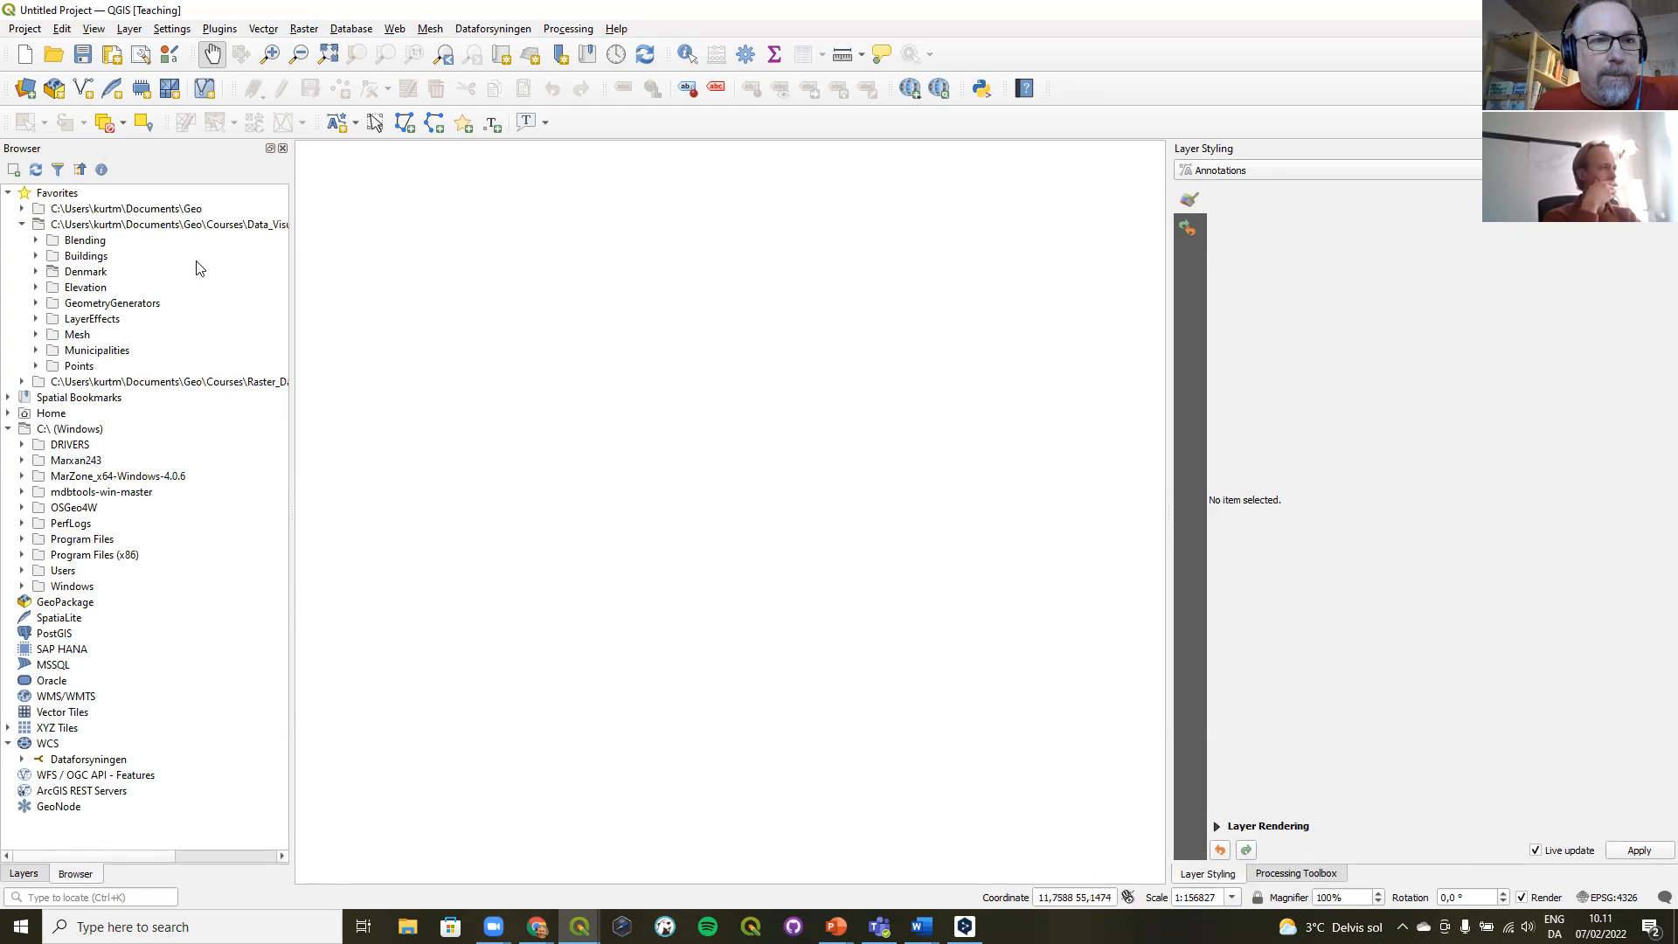
{"action": "left_click", "coordinate": [241, 225]}
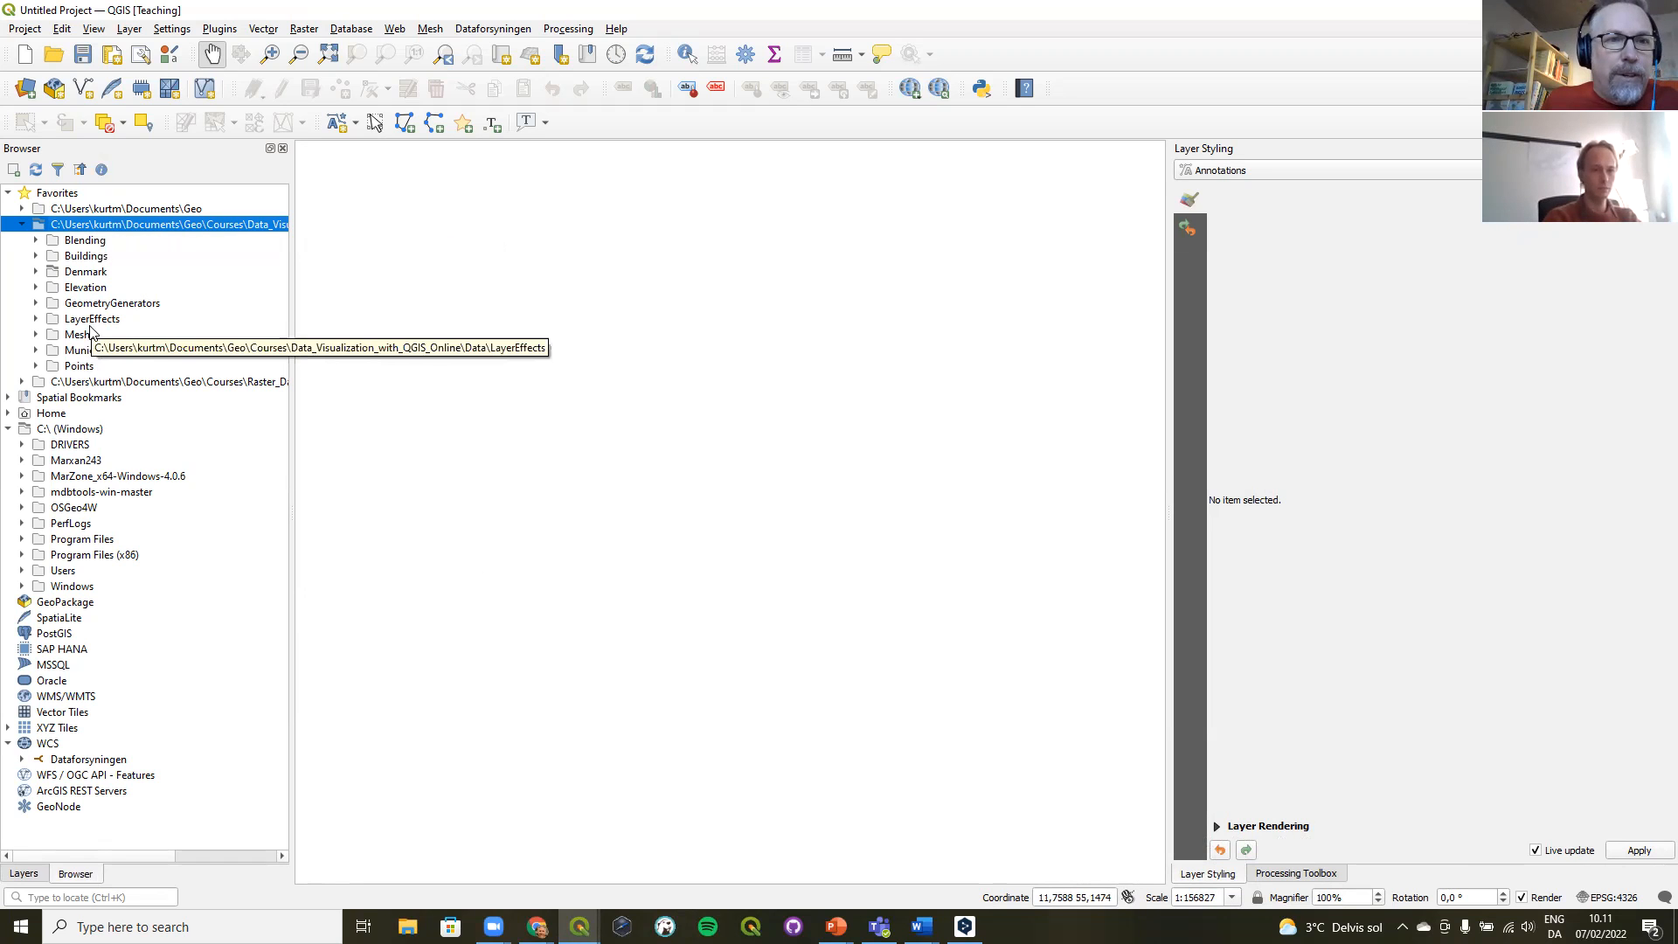
{"action": "left_click", "coordinate": [22, 209]}
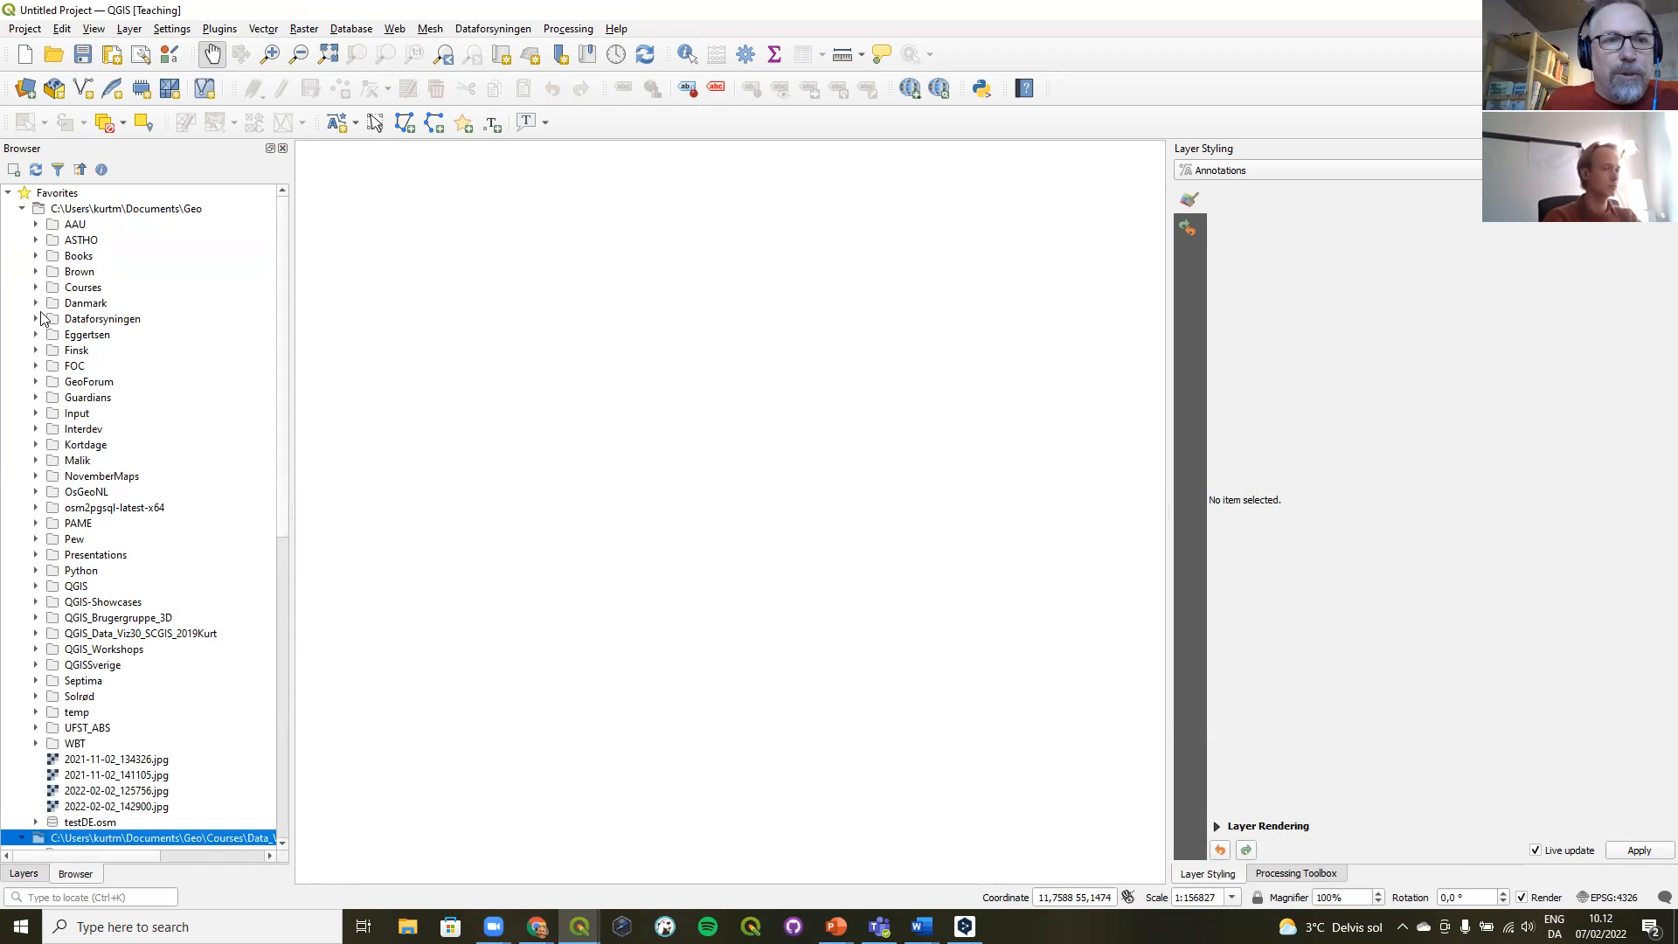
{"action": "left_click", "coordinate": [36, 288]}
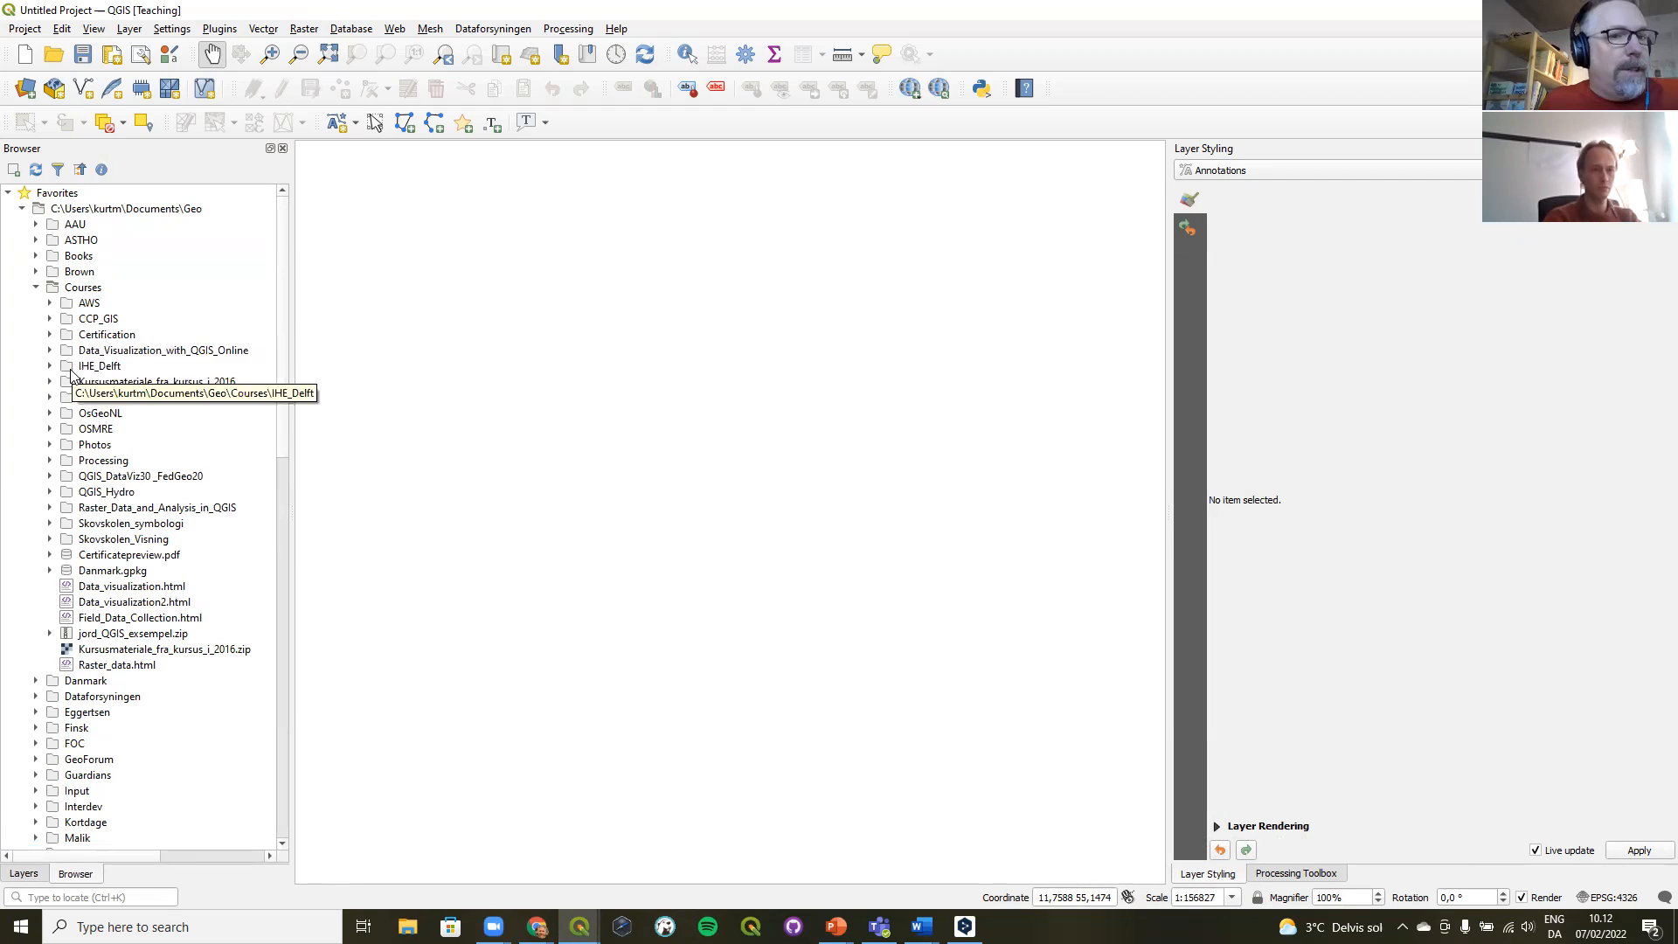
{"action": "right_click", "coordinate": [108, 351]}
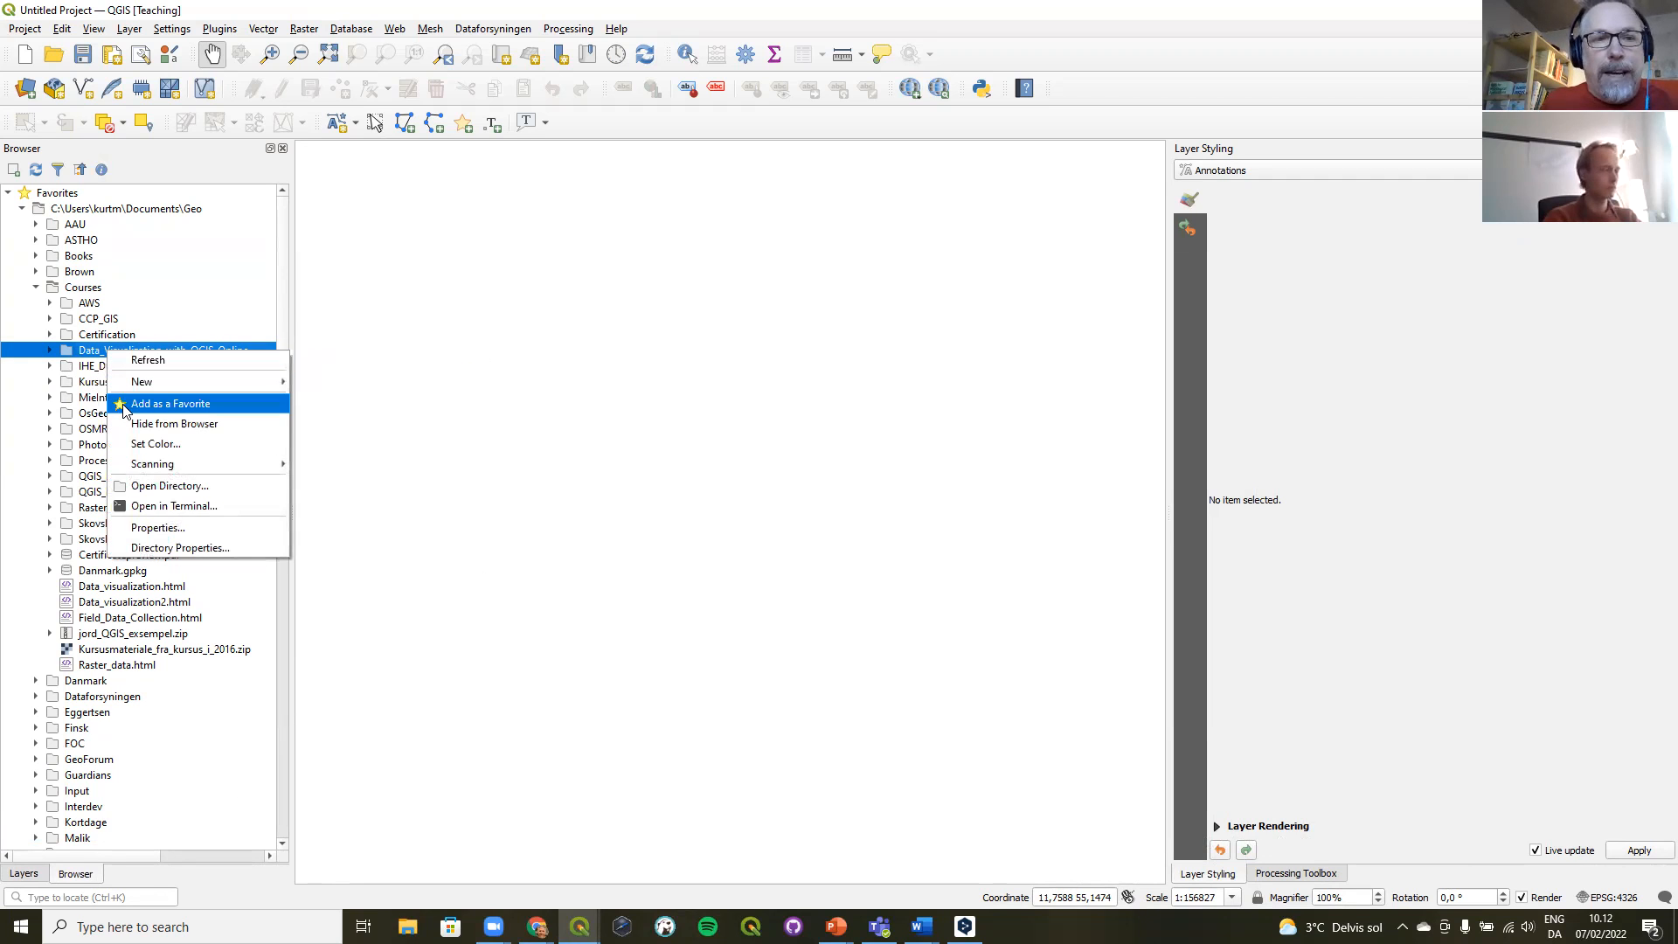
{"action": "left_click", "coordinate": [22, 210]}
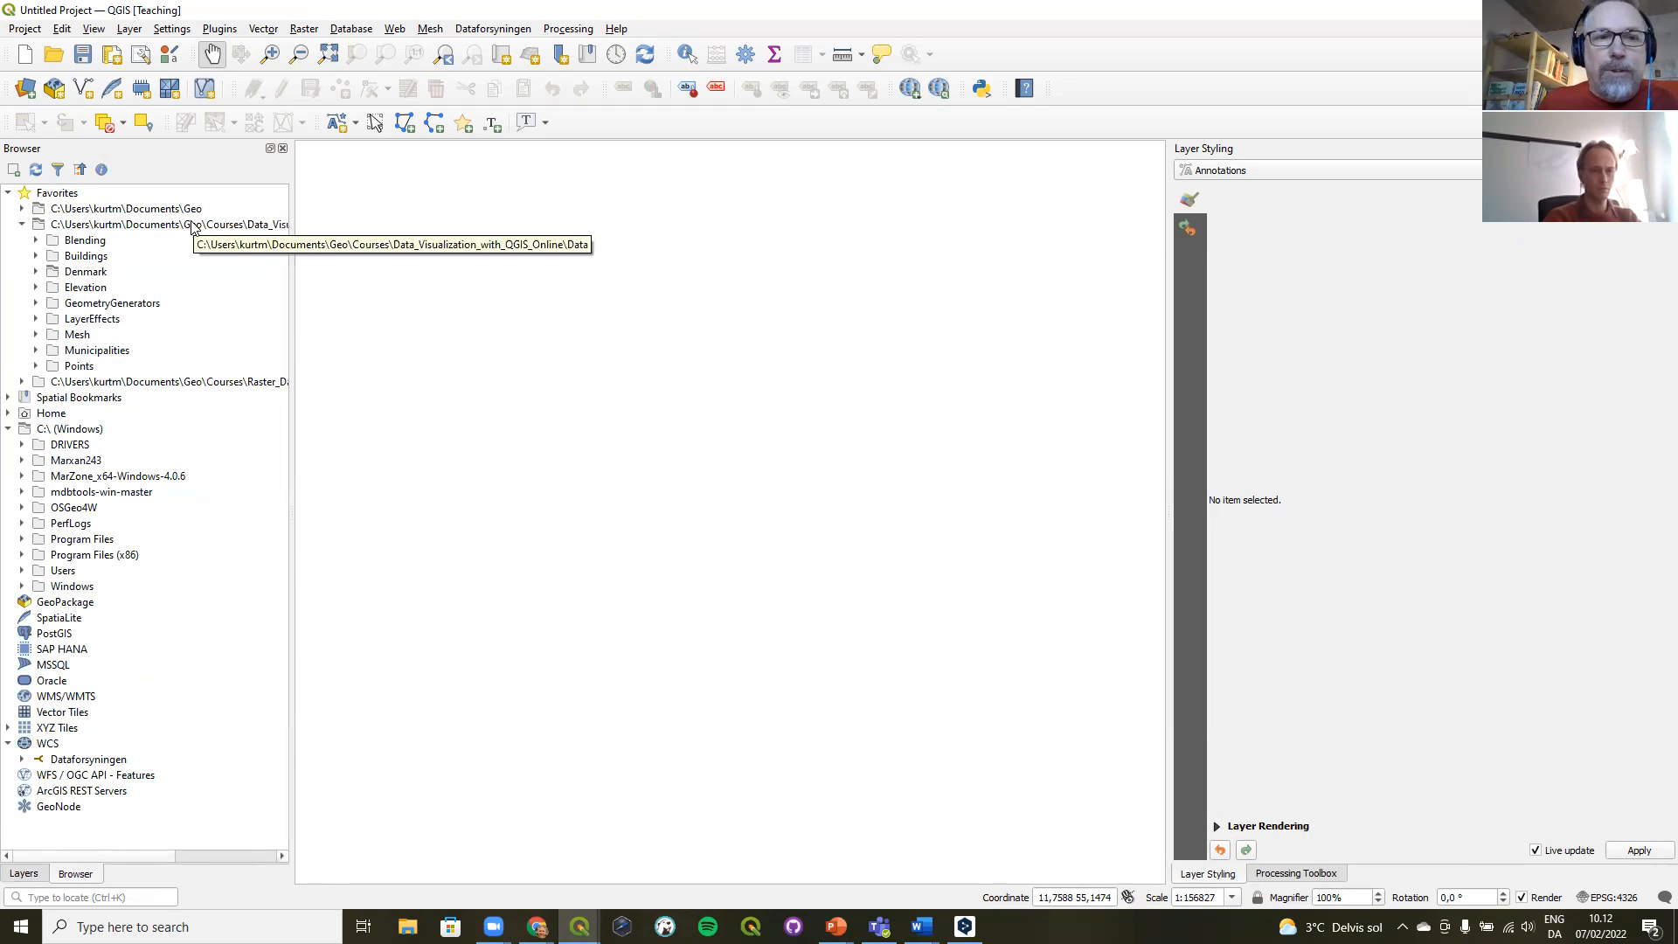
- Open the Denmark project stored in Denmark.gpkg, inside the Denmark folder of the favorited course data
{"action": "left_click", "coordinate": [92, 272]}
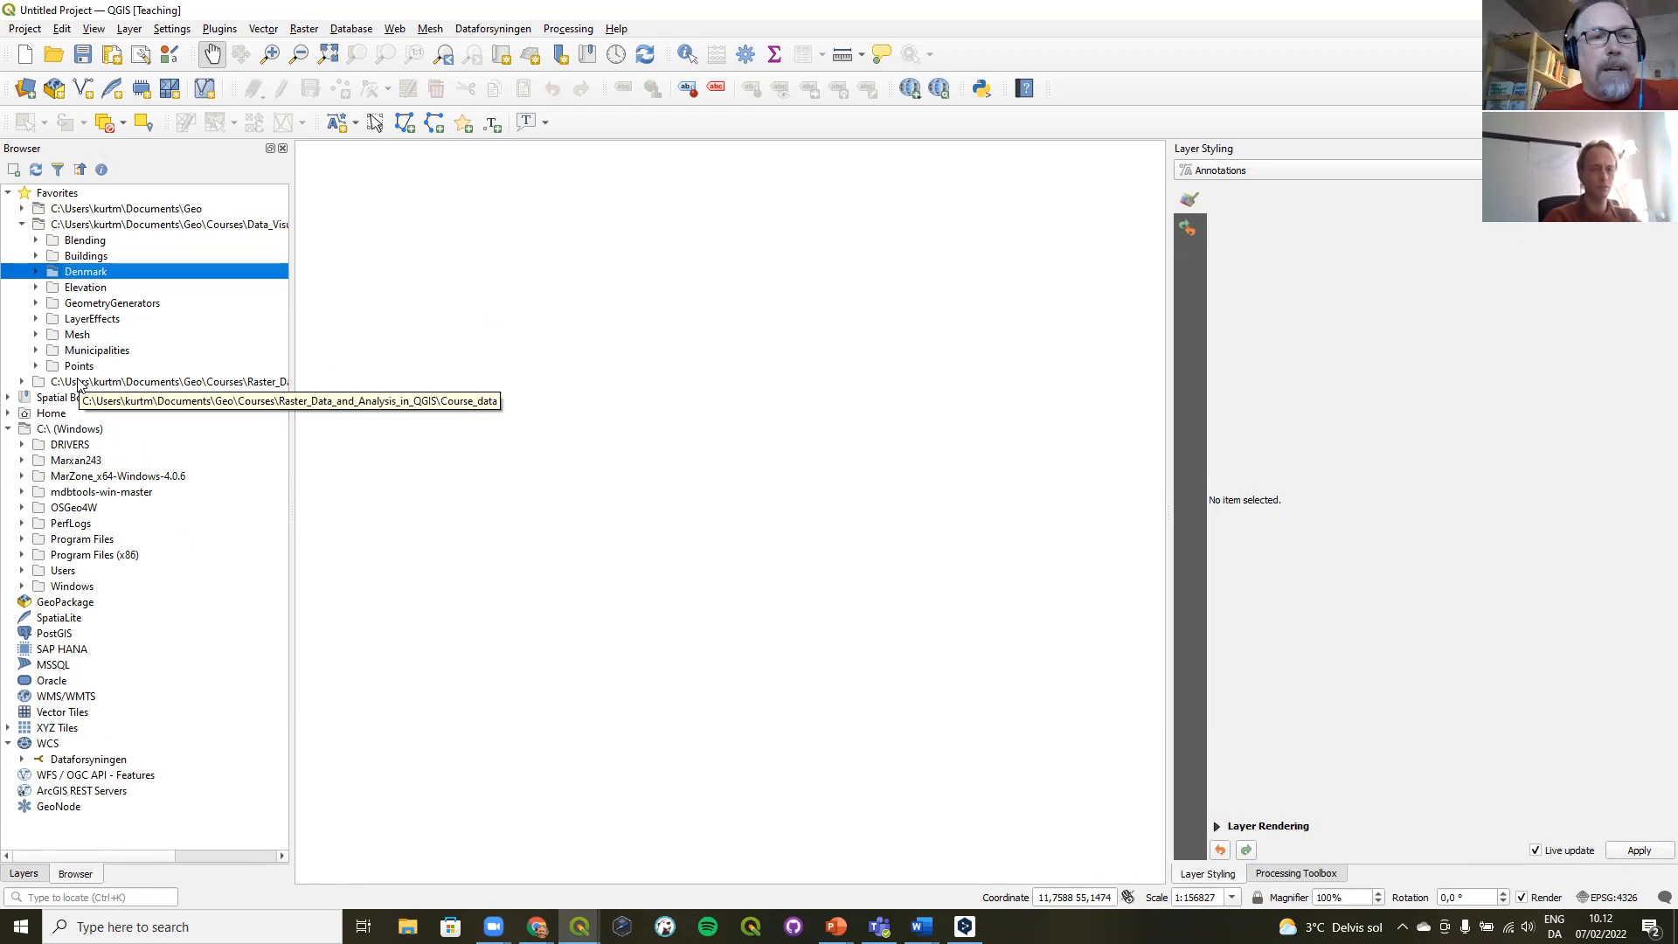
{"action": "left_click", "coordinate": [37, 273]}
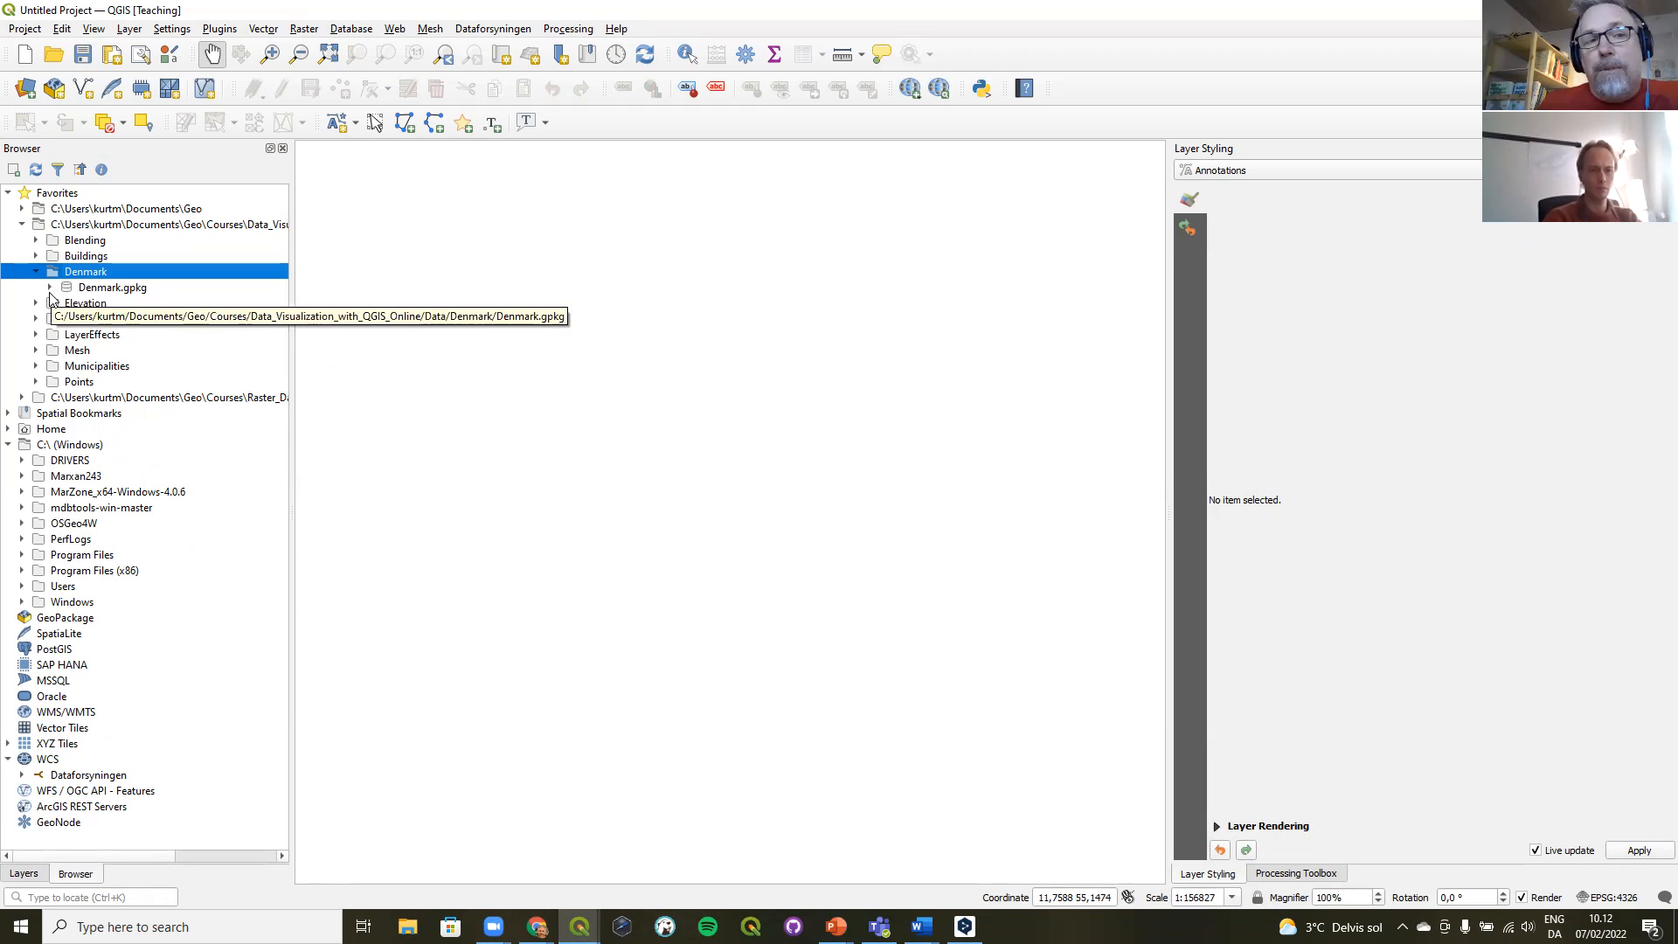
{"action": "left_click", "coordinate": [50, 287]}
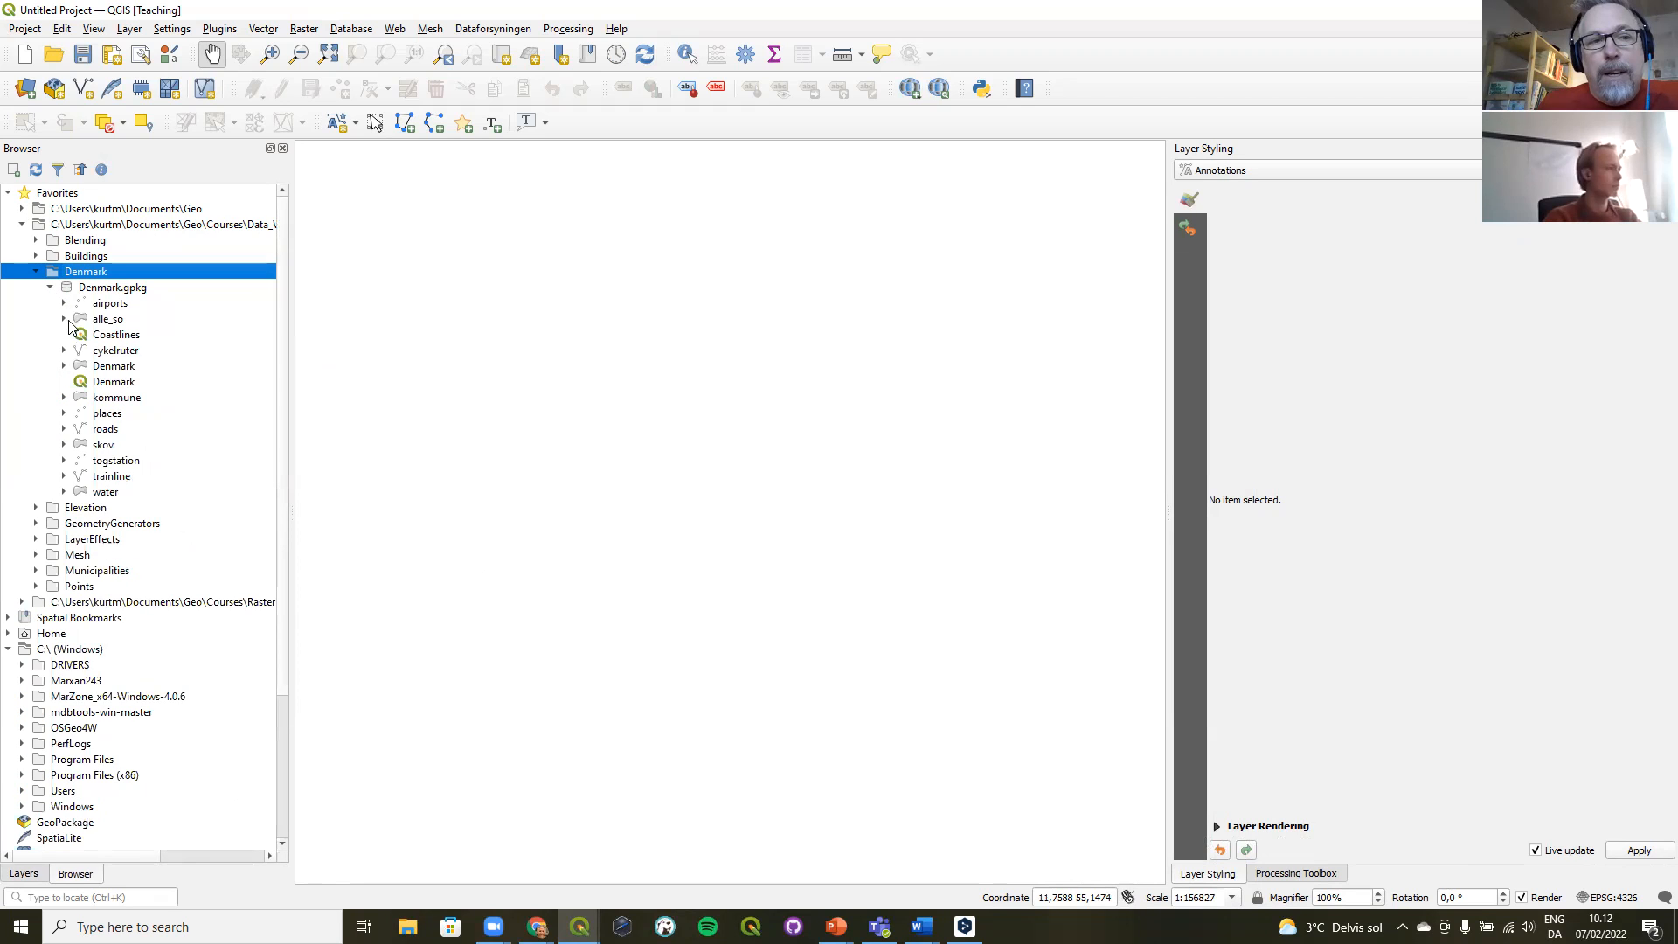
{"action": "left_click", "coordinate": [103, 386]}
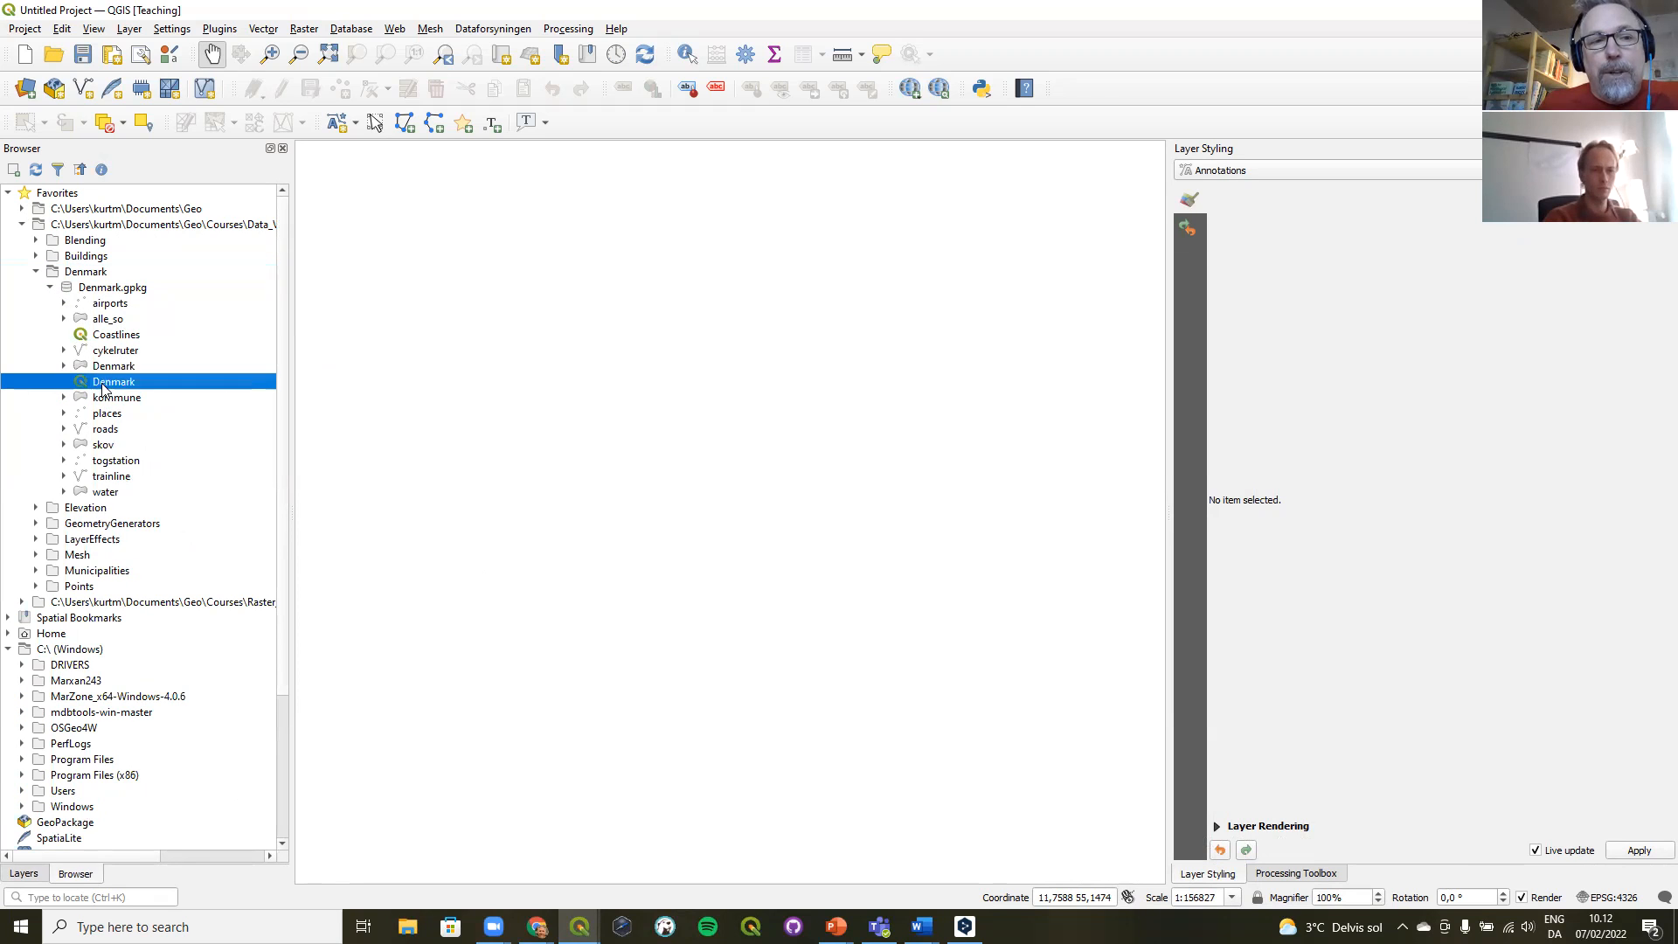
{"action": "left_click", "coordinate": [105, 339]}
{"action": "left_click", "coordinate": [108, 389]}
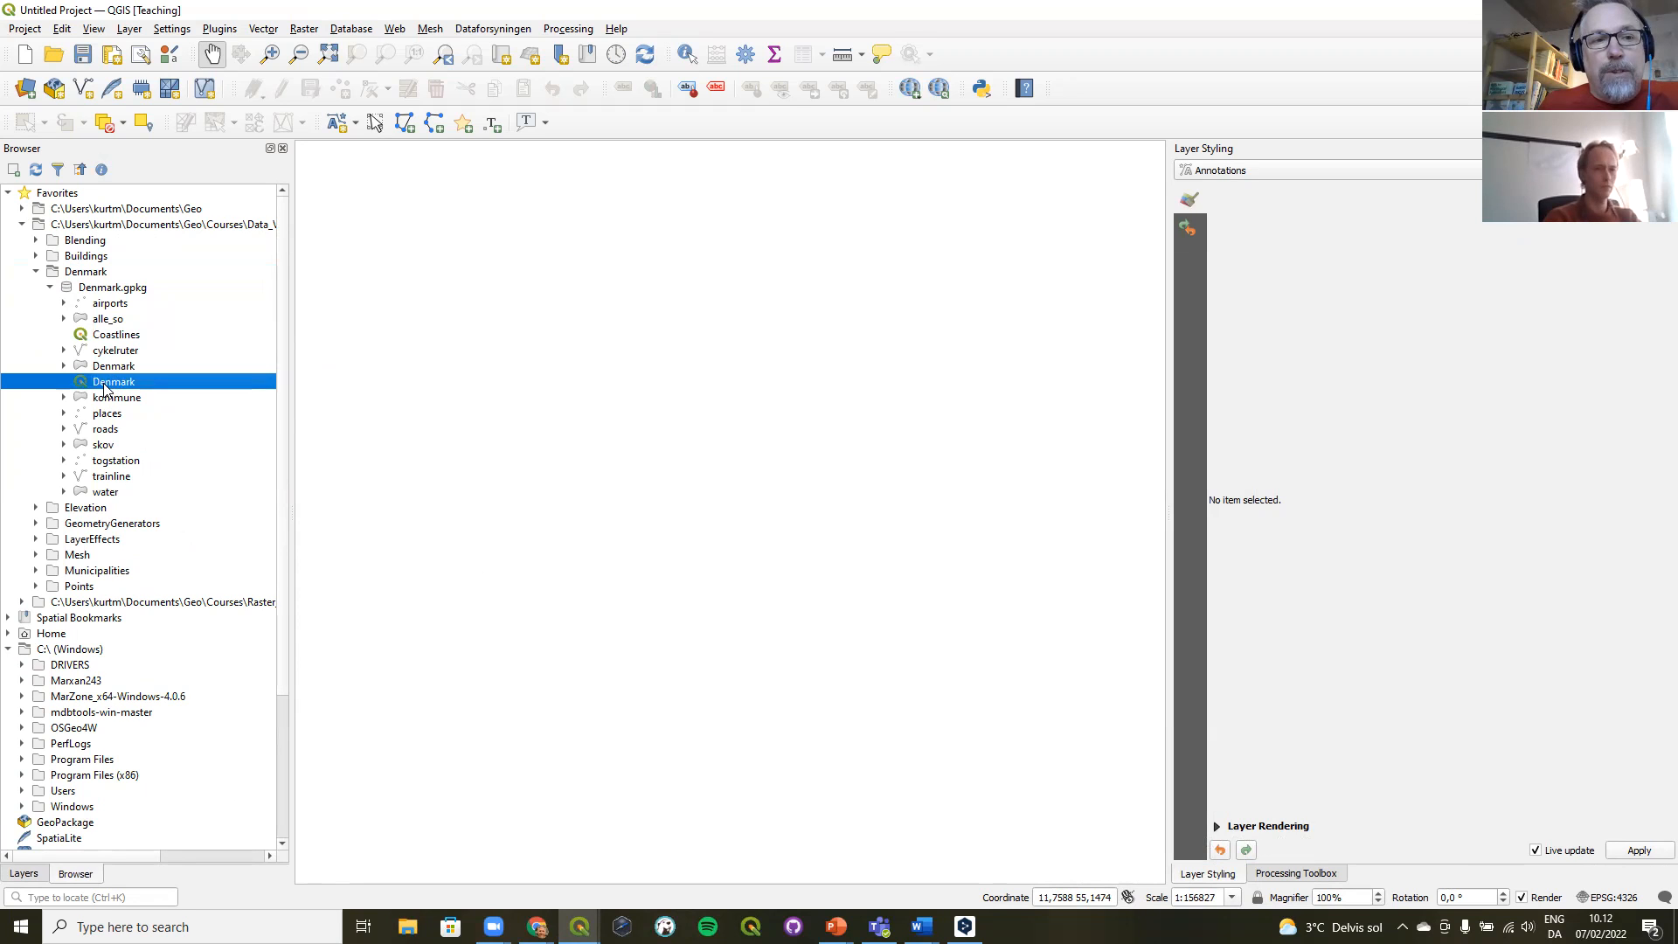
{"action": "left_click_drag", "start_coordinate": [105, 388], "coordinate": [480, 365]}
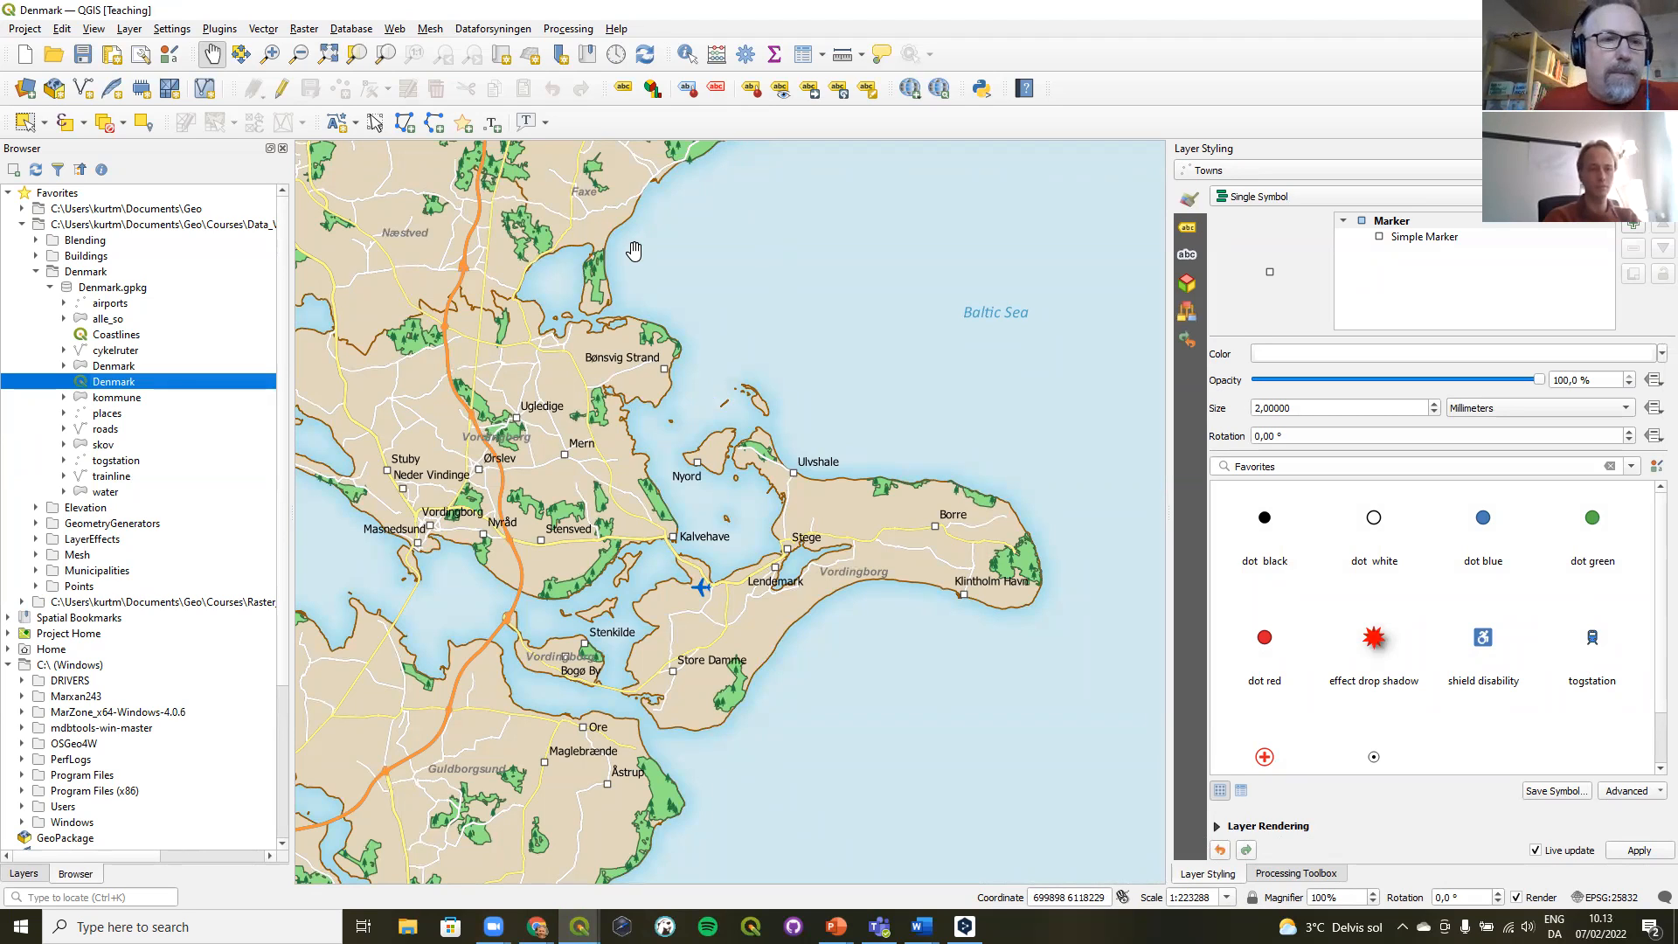
- Show the project's layer list and inspect the styling of the Municipalities, Water and lowercase water layers
{"action": "left_click", "coordinate": [26, 876]}
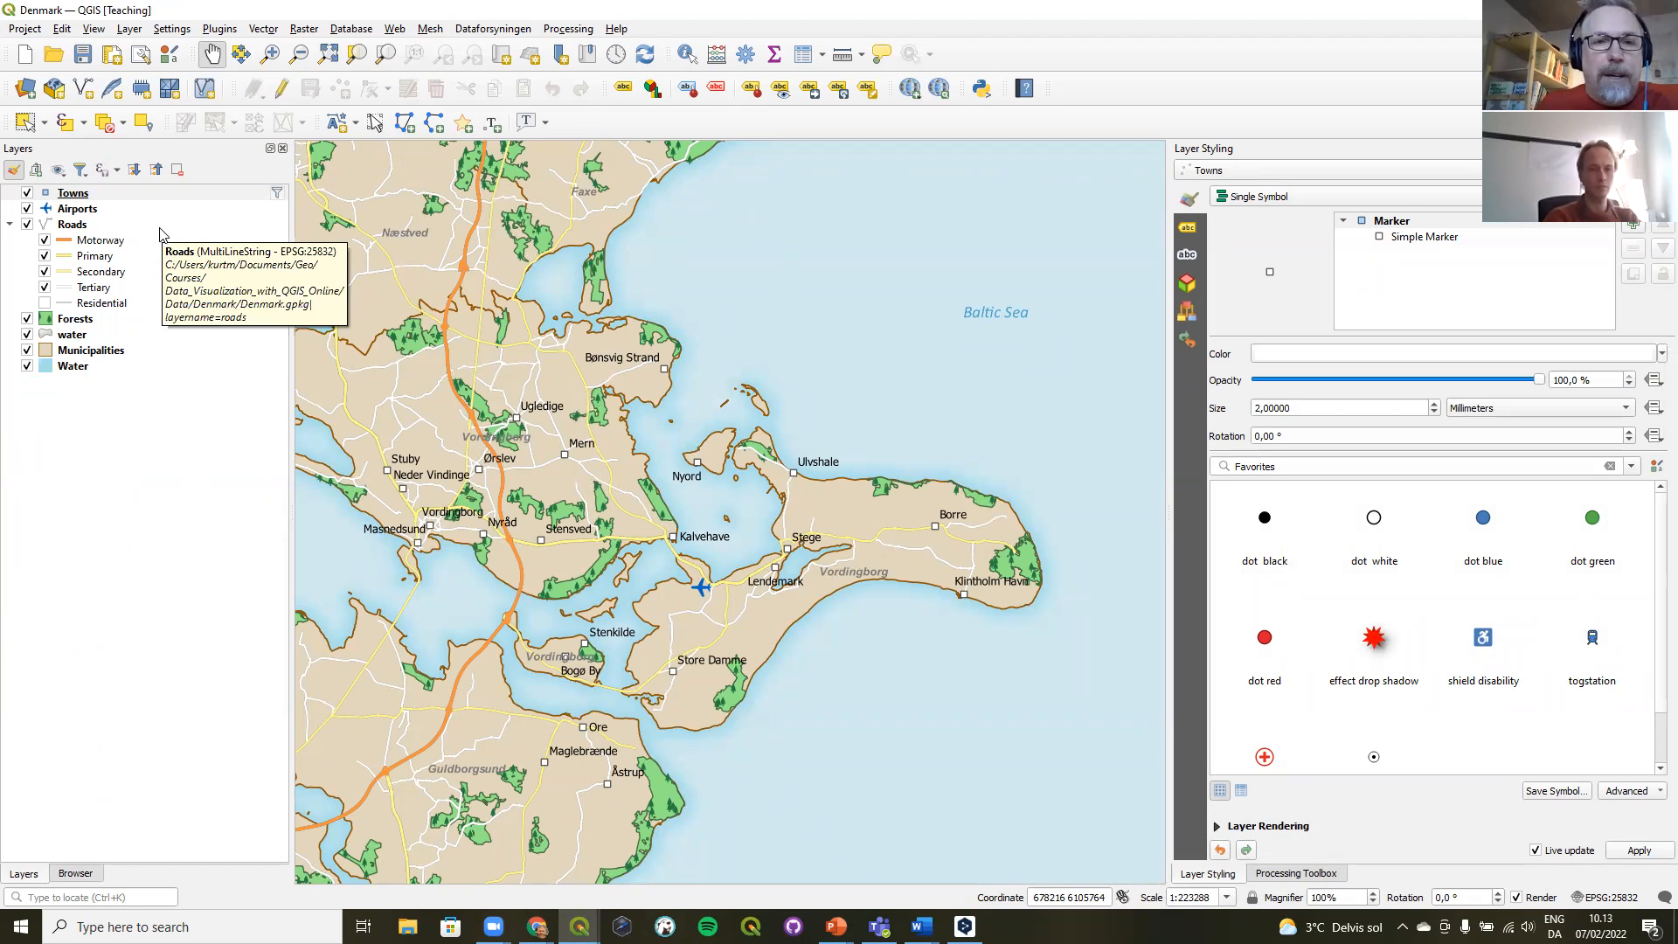
{"action": "left_click", "coordinate": [73, 353]}
{"action": "left_click", "coordinate": [66, 369]}
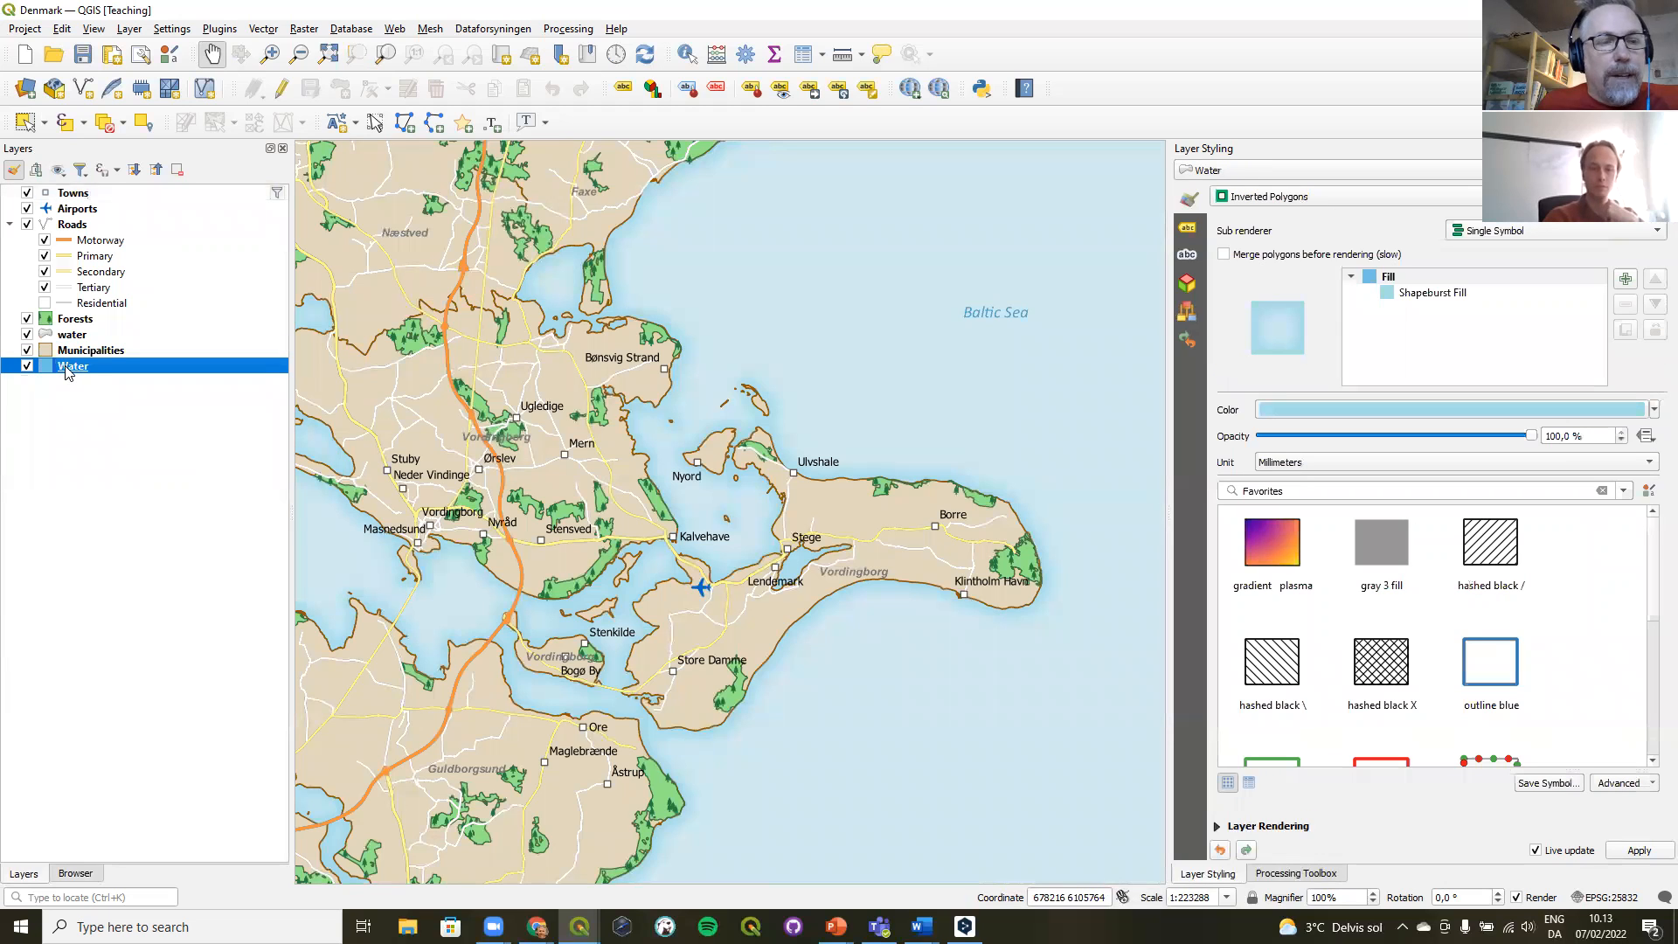
{"action": "left_click", "coordinate": [61, 337]}
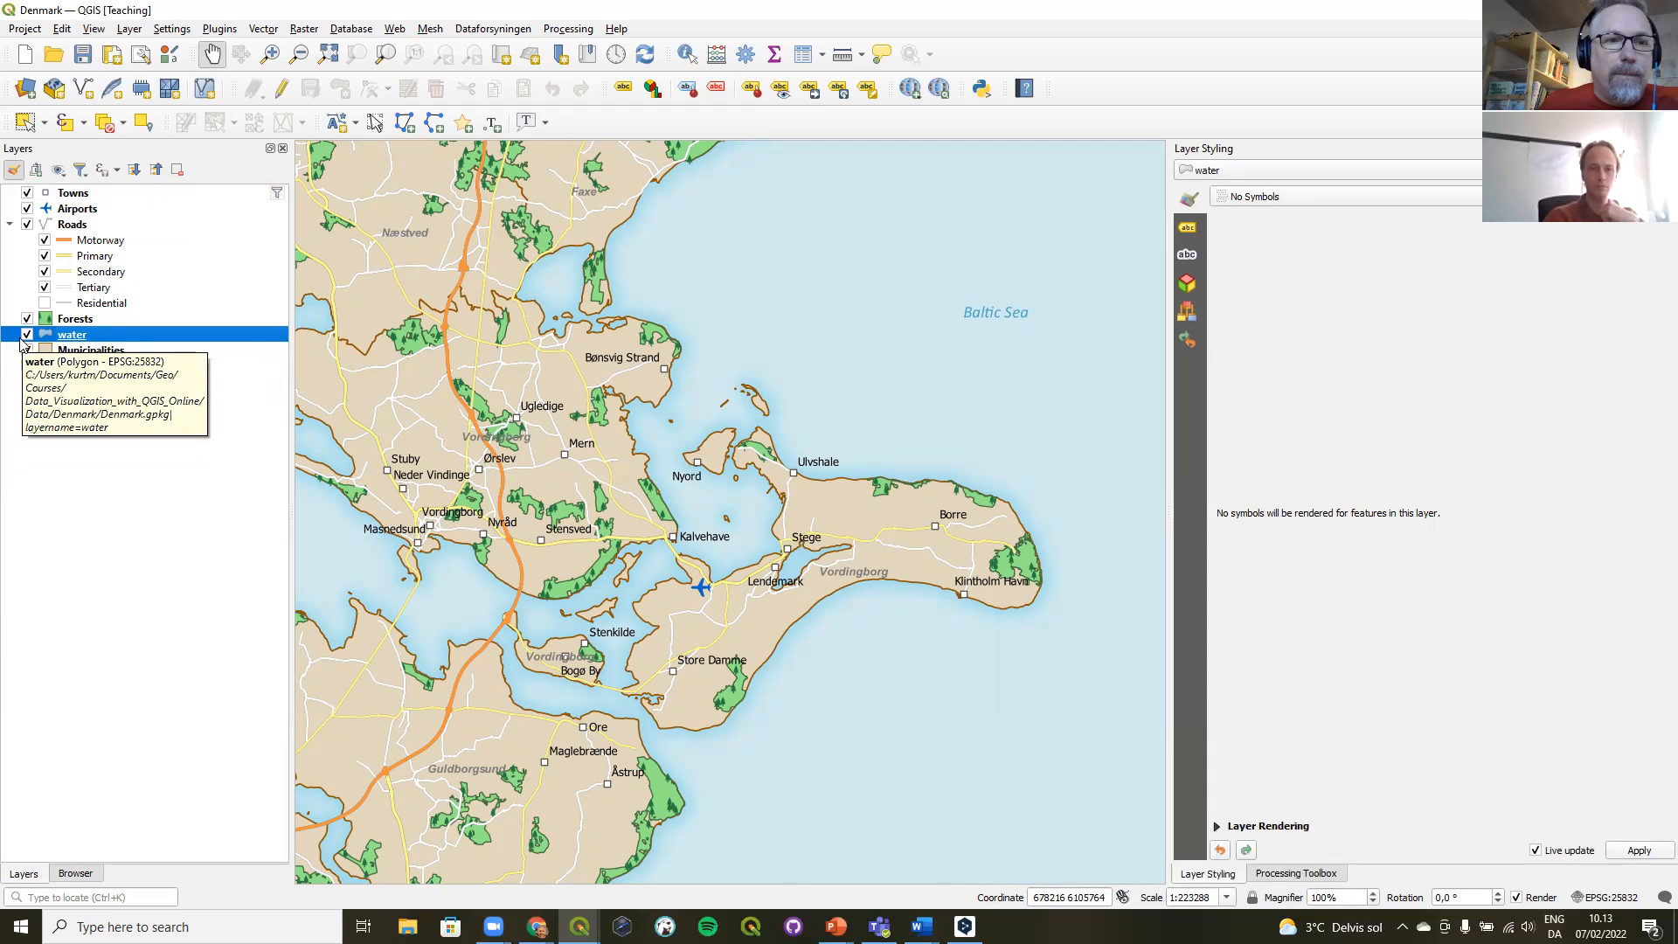
{"action": "left_click", "coordinate": [27, 336]}
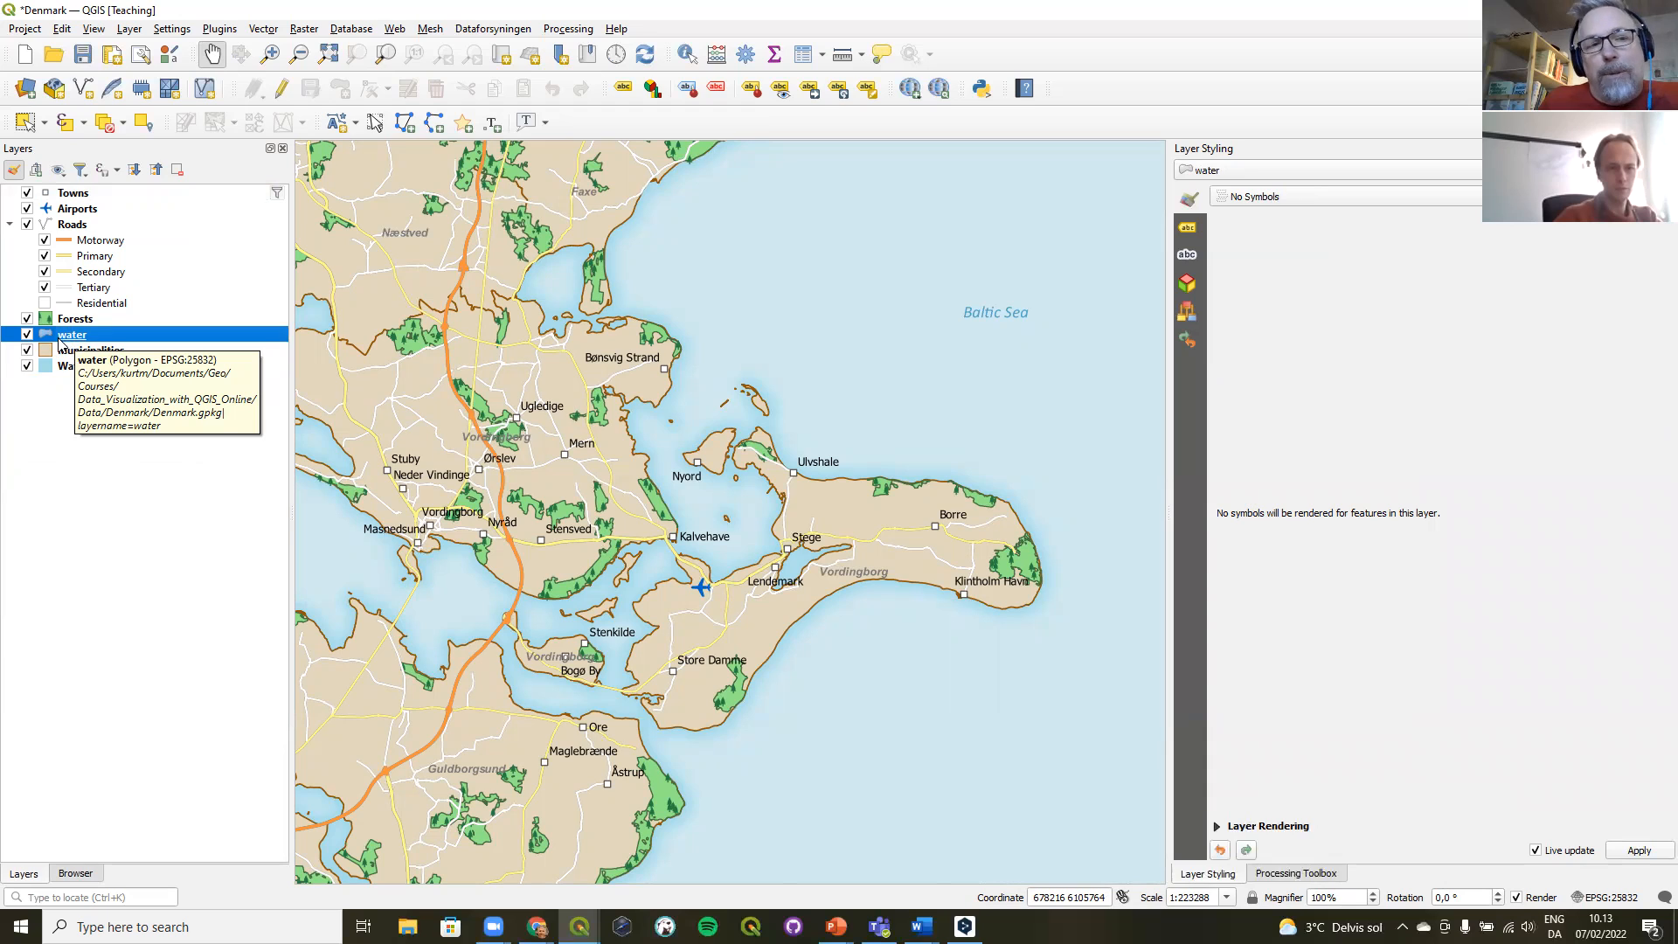
- Examine the Simple Marker settings in the Towns layer's symbology properties, with live styling hidden, and close the properties
{"action": "left_click", "coordinate": [16, 172]}
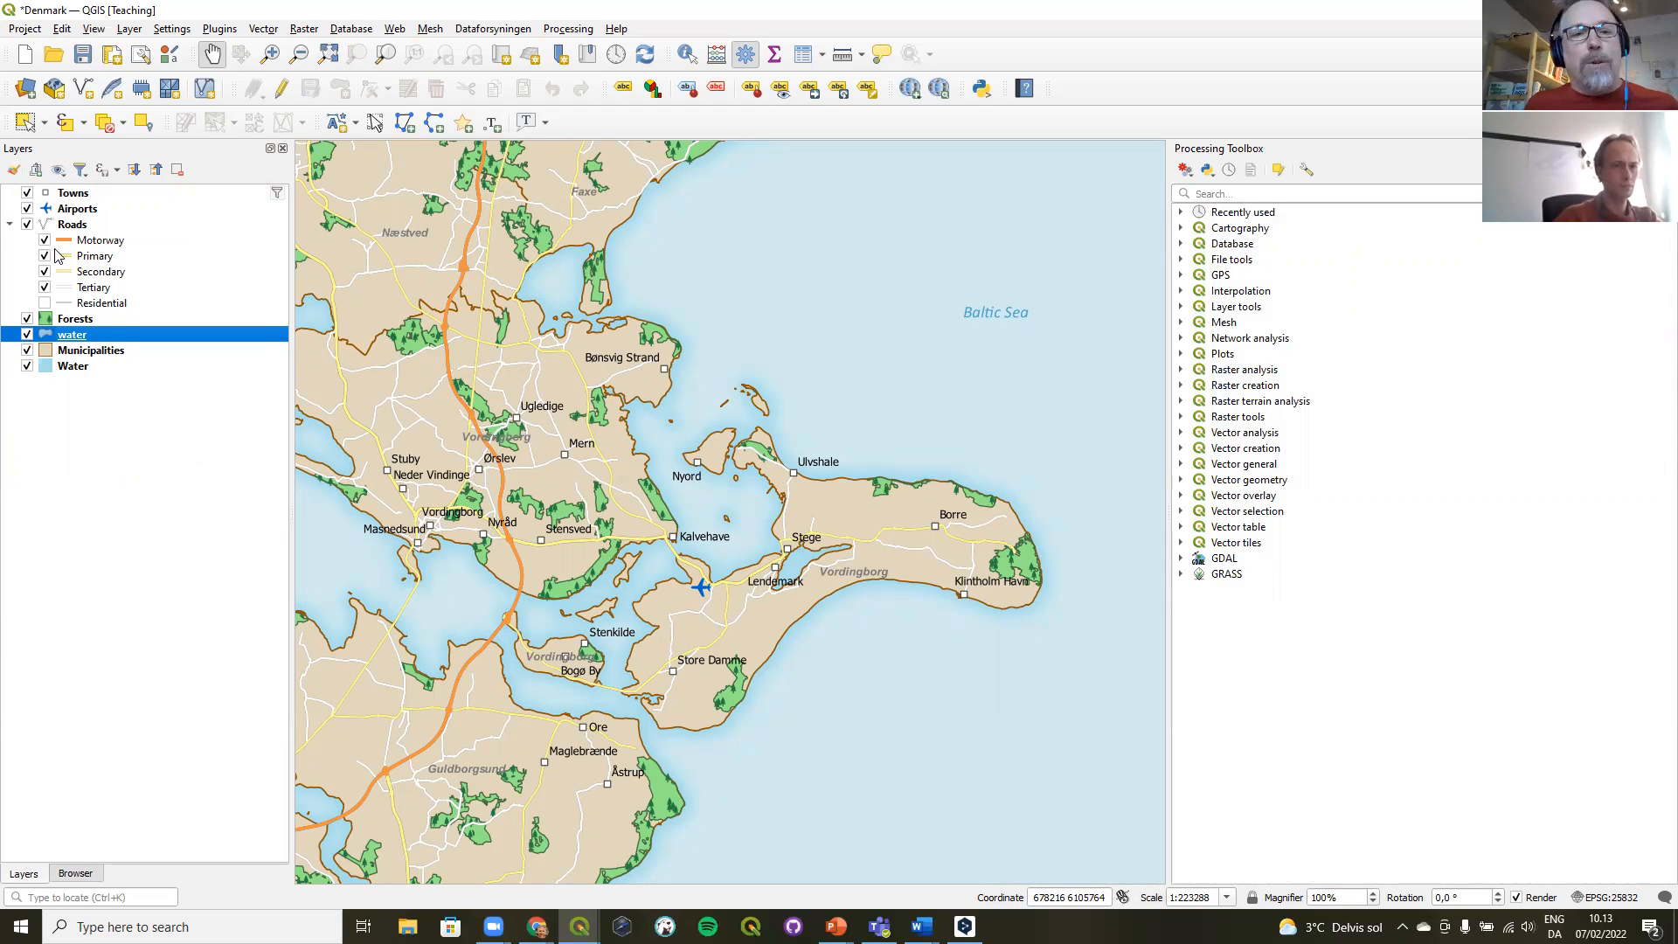
{"action": "left_click", "coordinate": [76, 196]}
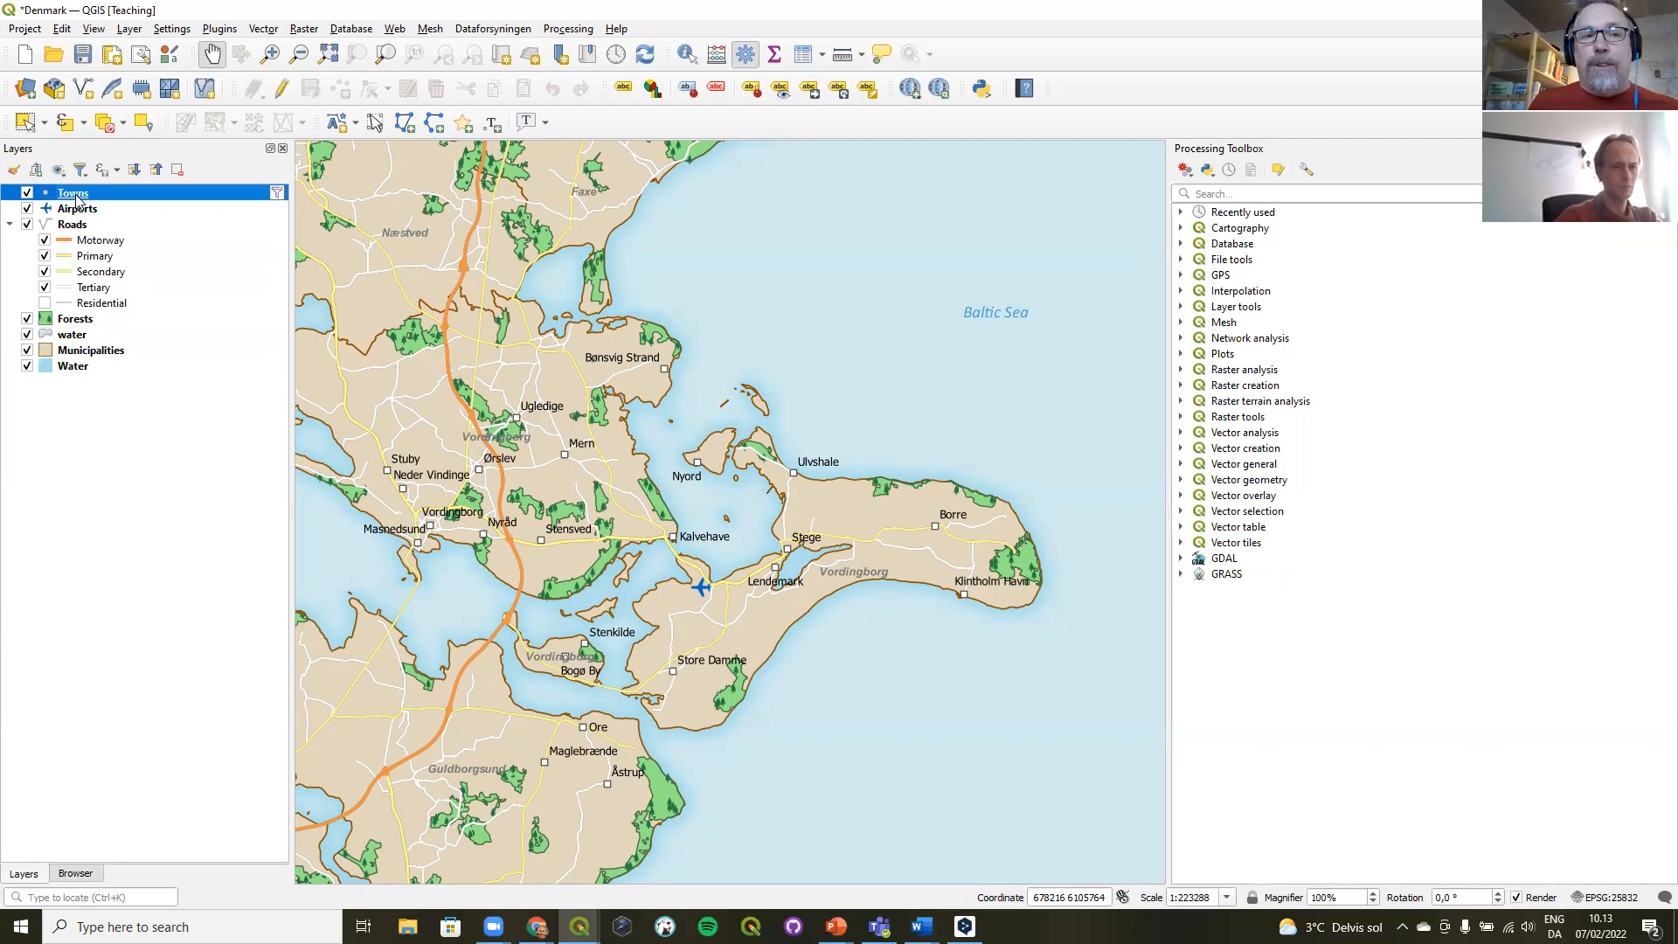
{"action": "double_click", "coordinate": [77, 201]}
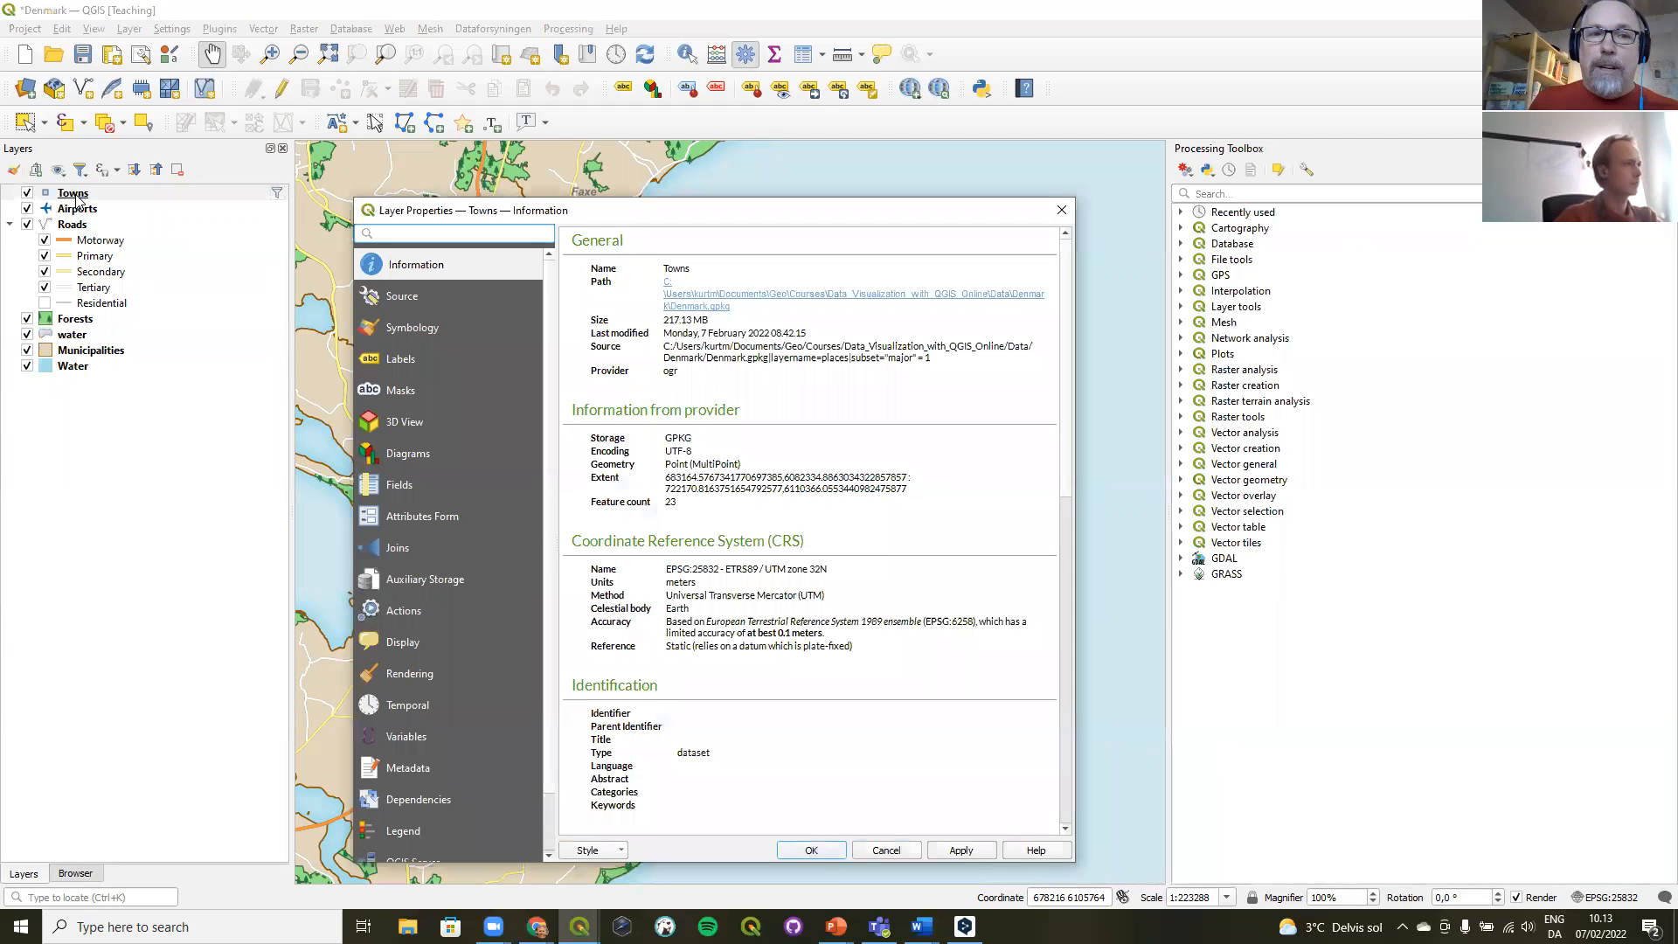
{"action": "left_click", "coordinate": [407, 331]}
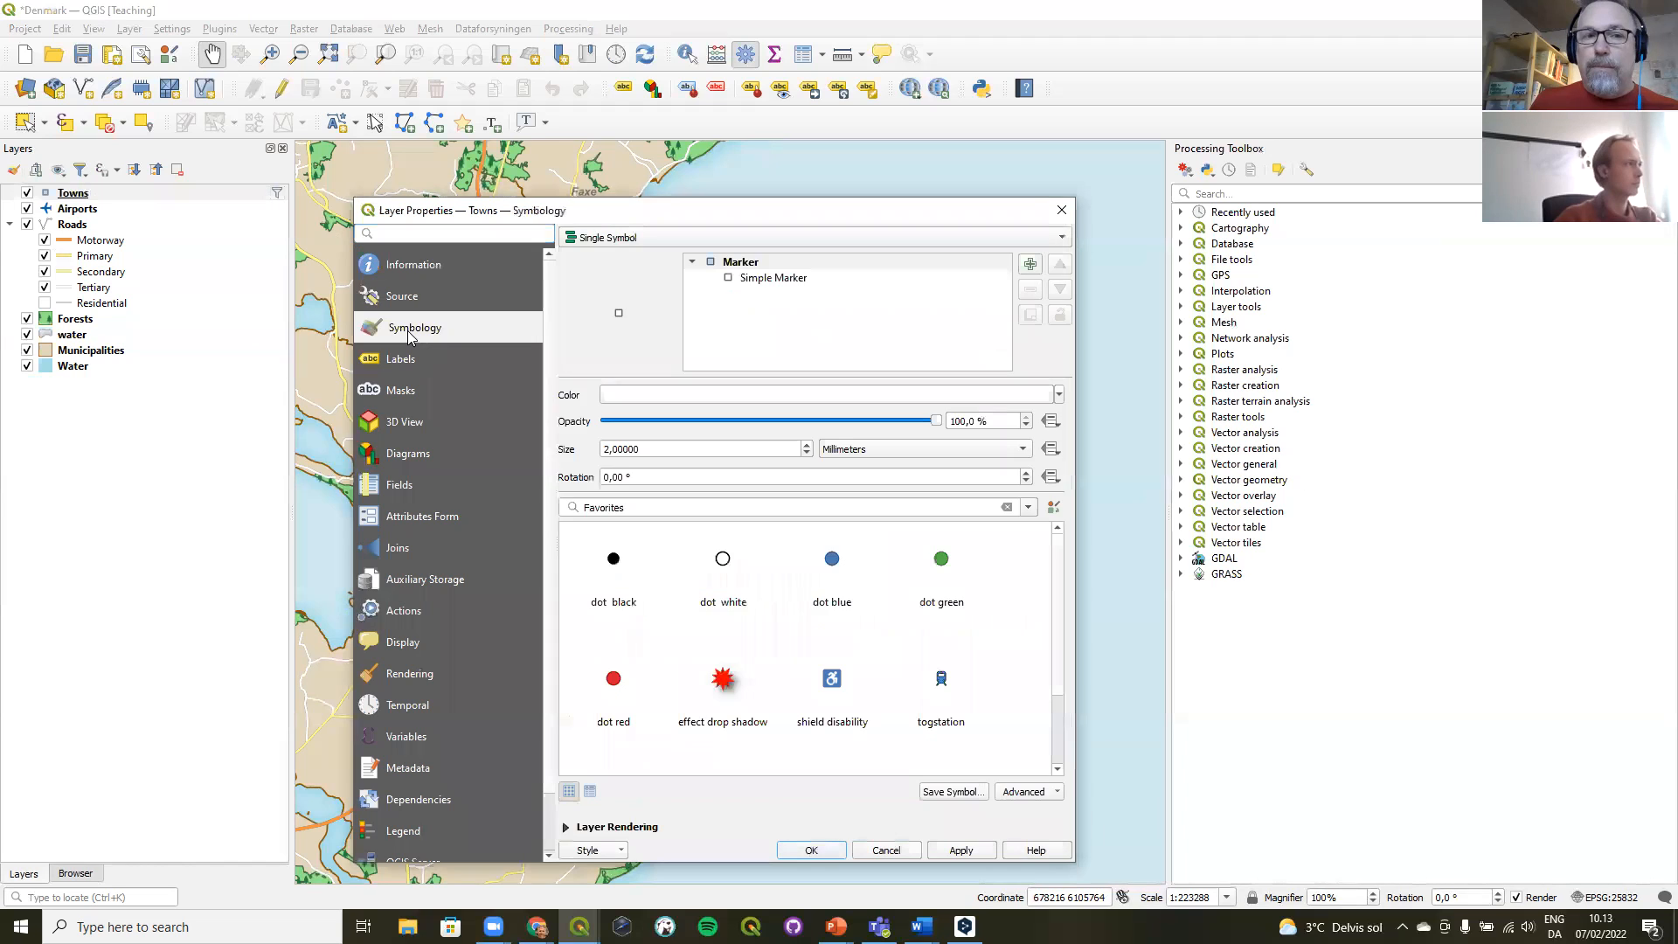
{"action": "left_click_drag", "start_coordinate": [610, 210], "coordinate": [632, 113]}
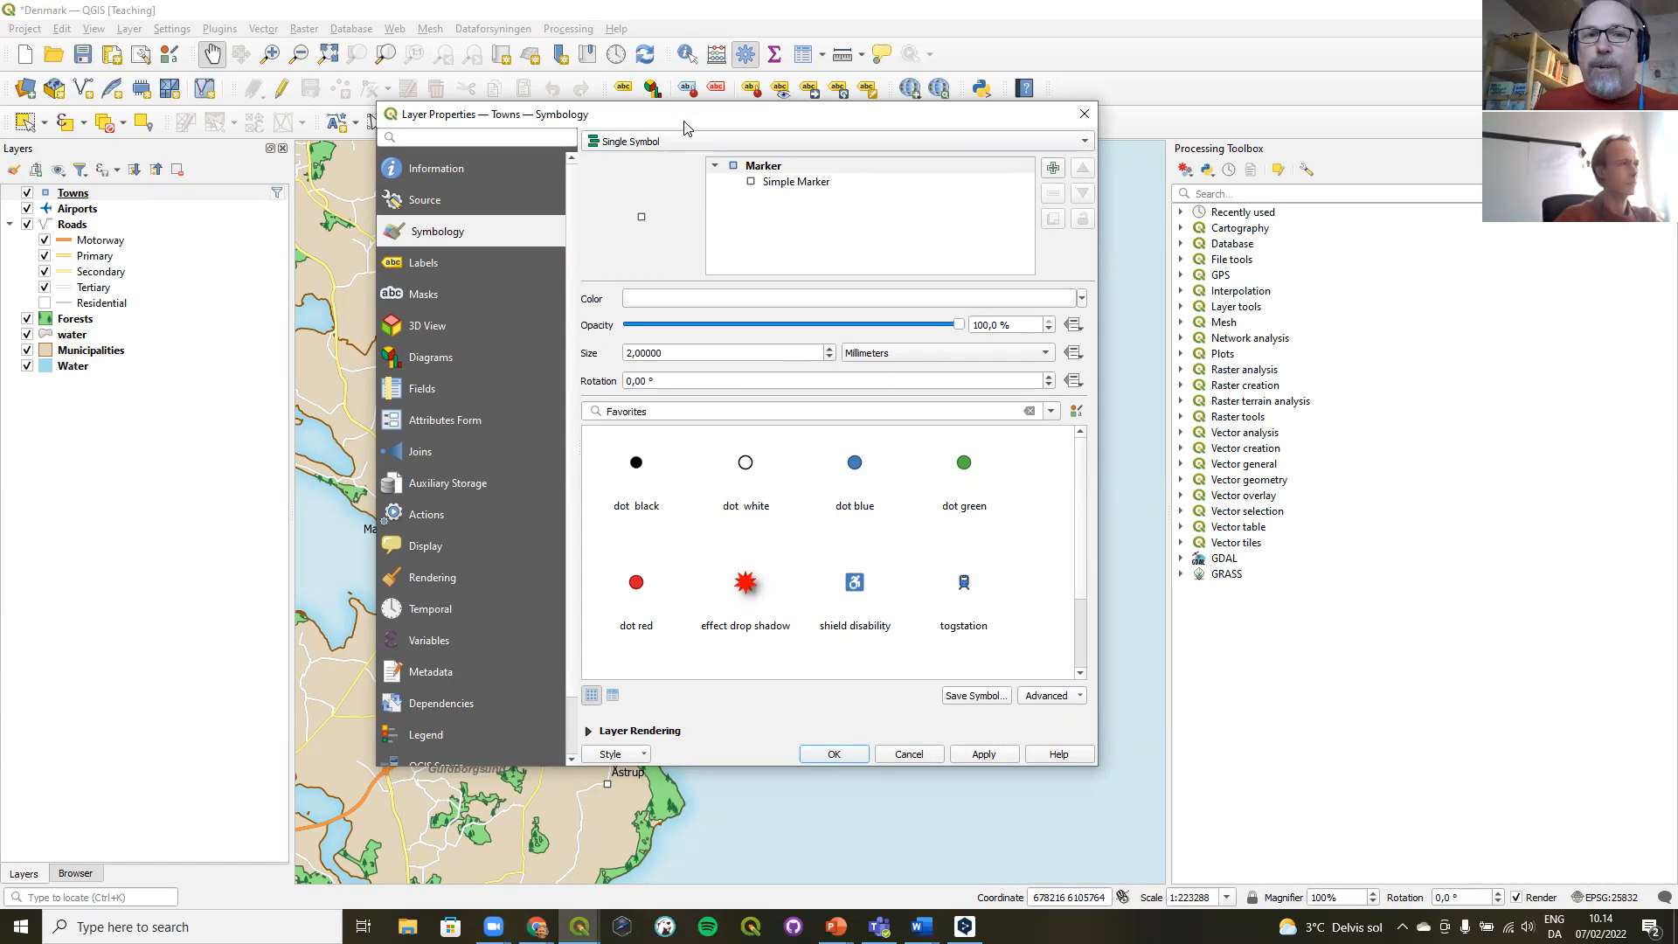
{"action": "left_click_drag", "start_coordinate": [684, 129], "coordinate": [635, 182]}
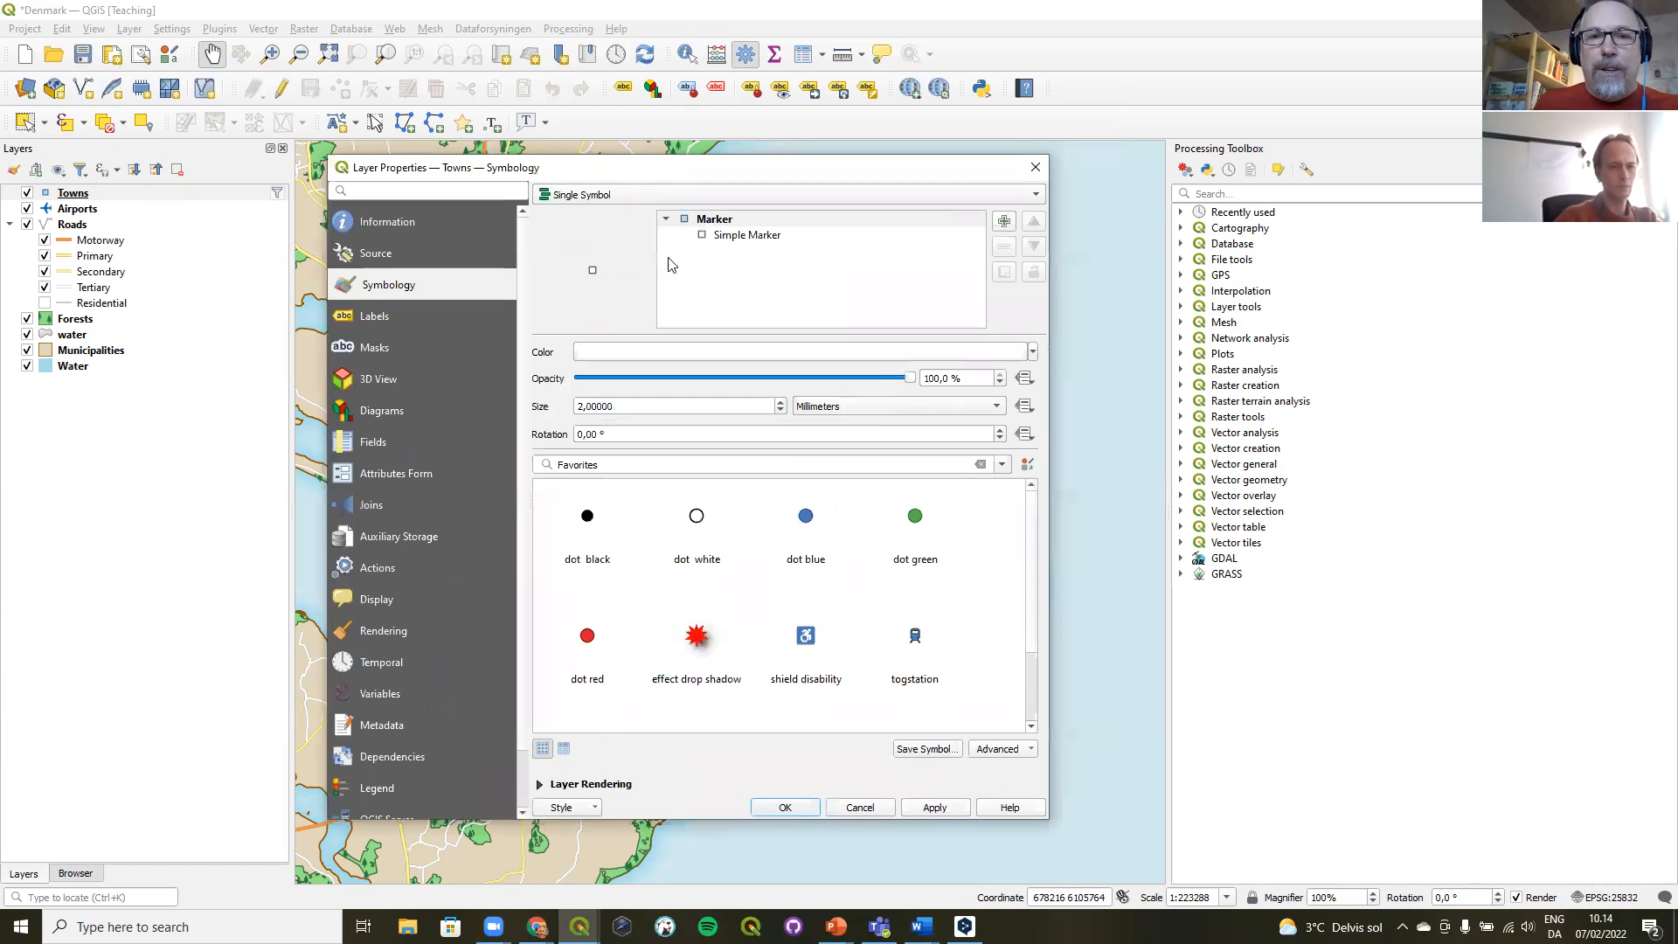
{"action": "left_click", "coordinate": [722, 236]}
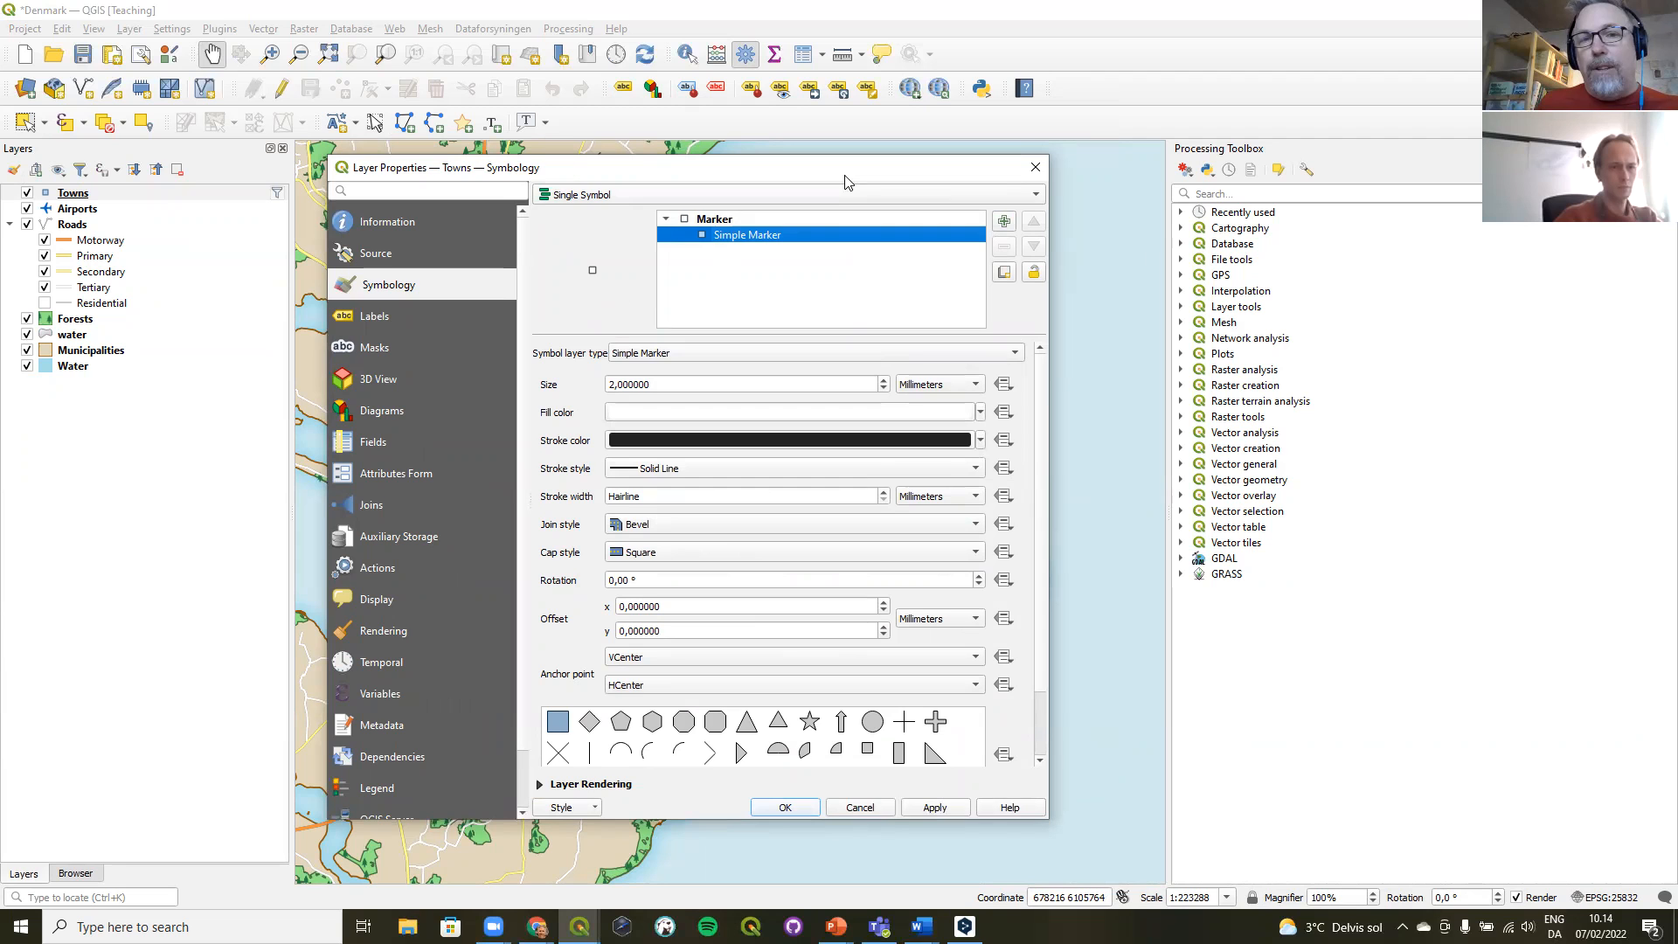
{"action": "left_click", "coordinate": [1035, 167]}
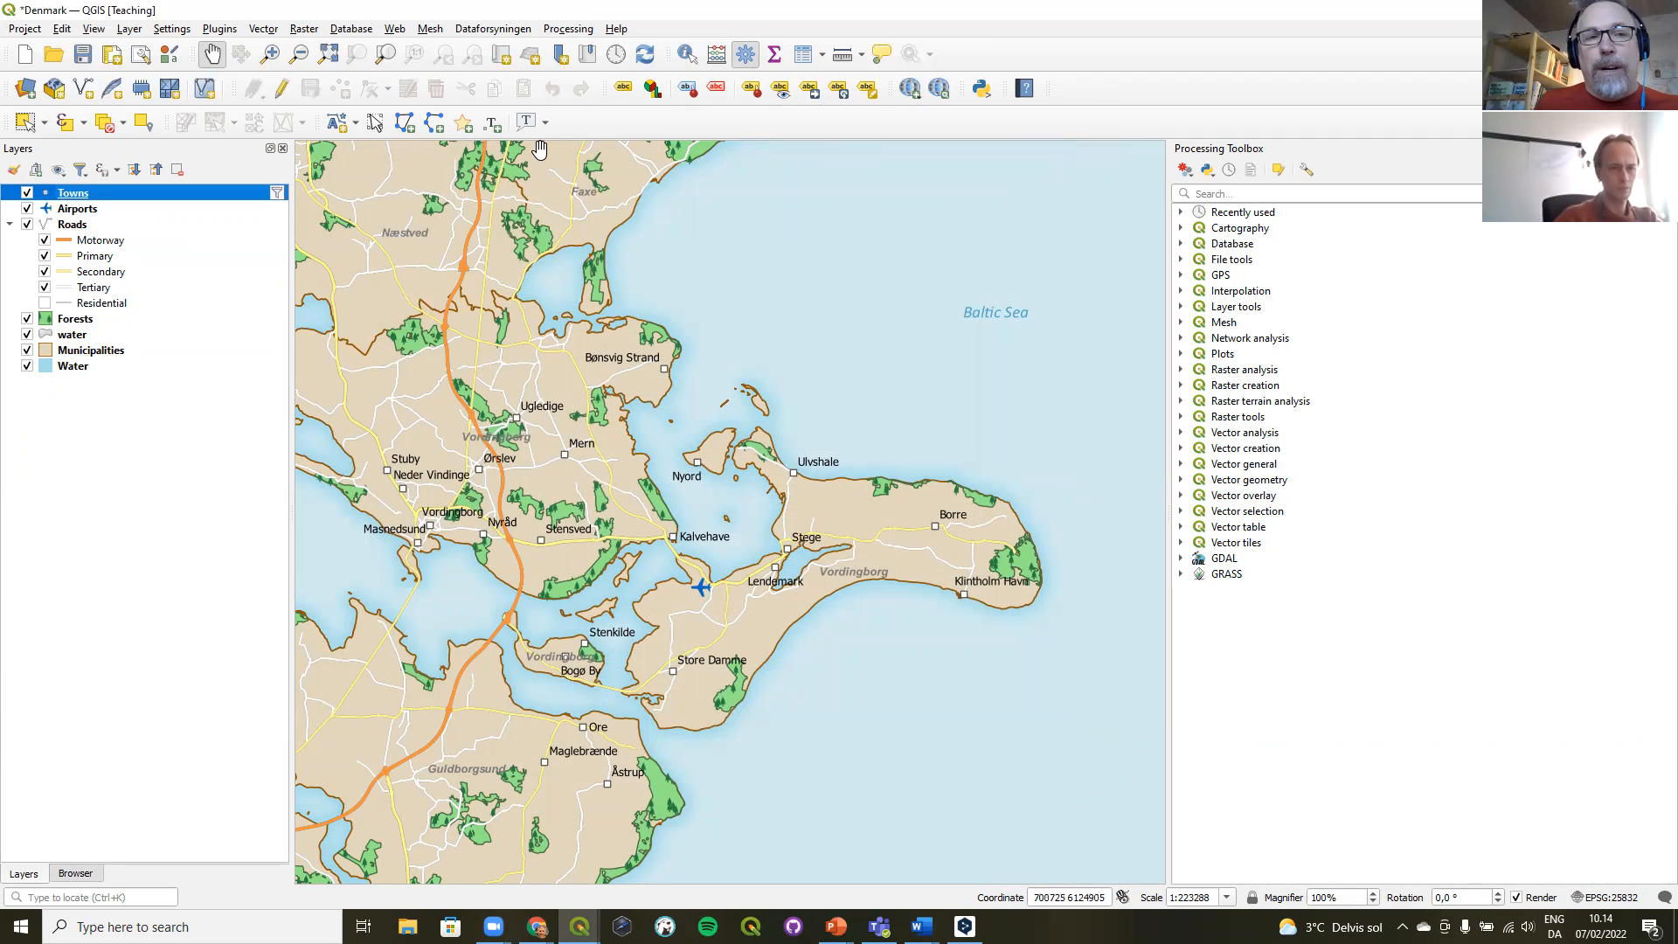
- Try the dot black preset symbol on the Towns layer with live styling and undo that change
{"action": "left_click", "coordinate": [14, 171]}
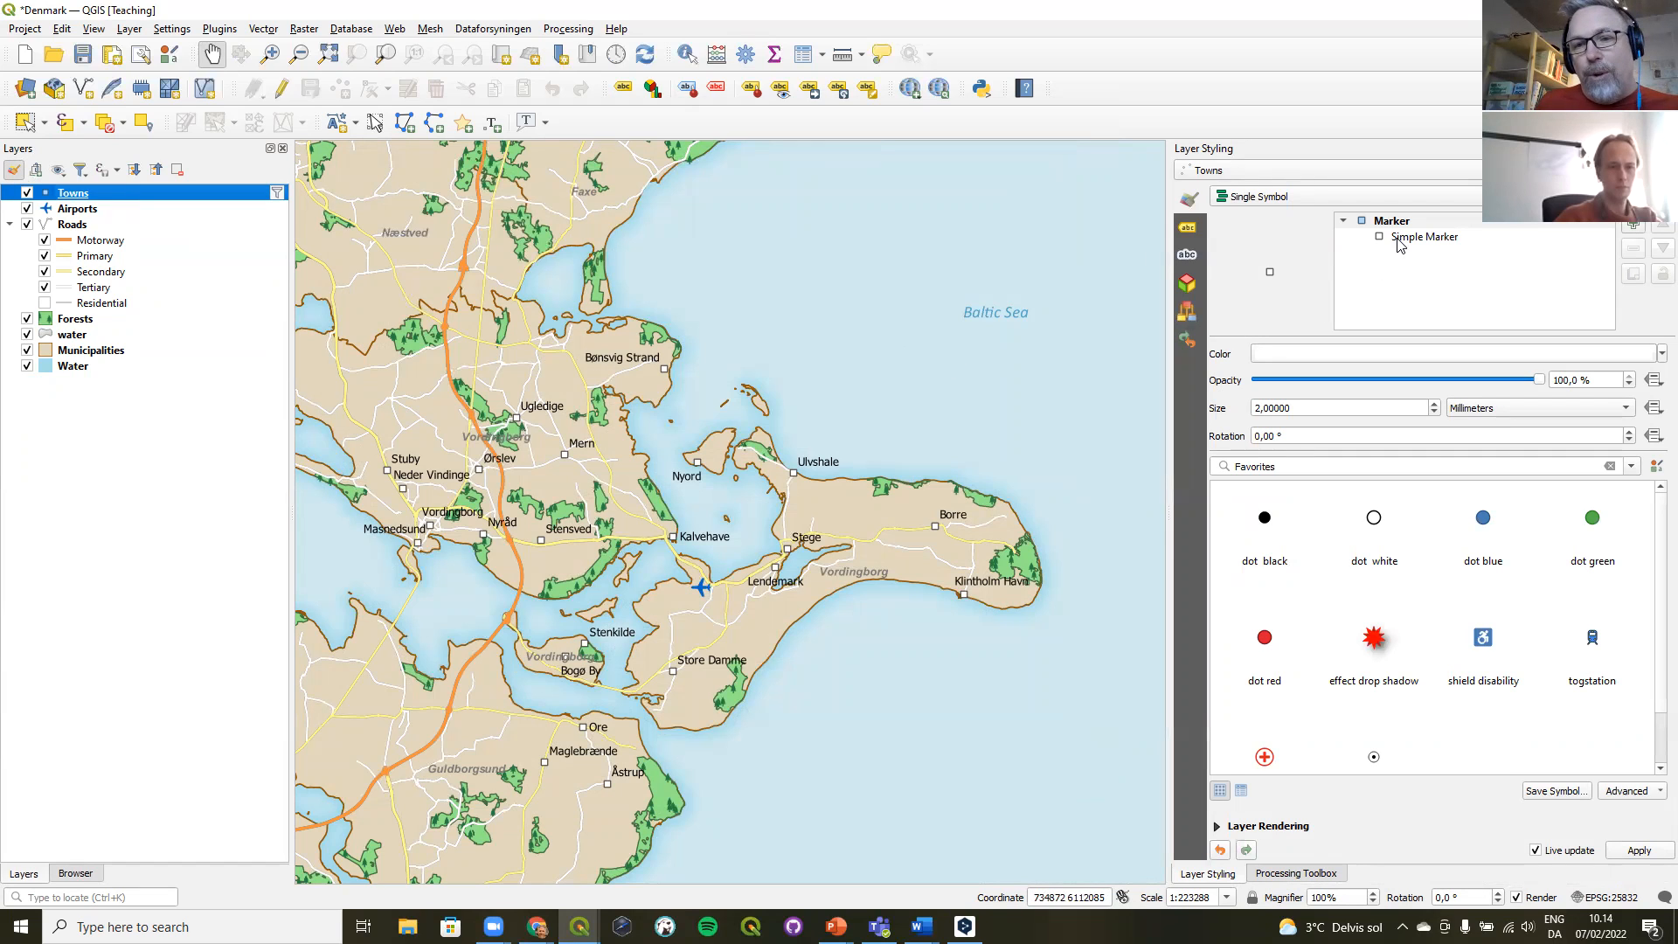
{"action": "left_click", "coordinate": [1264, 528]}
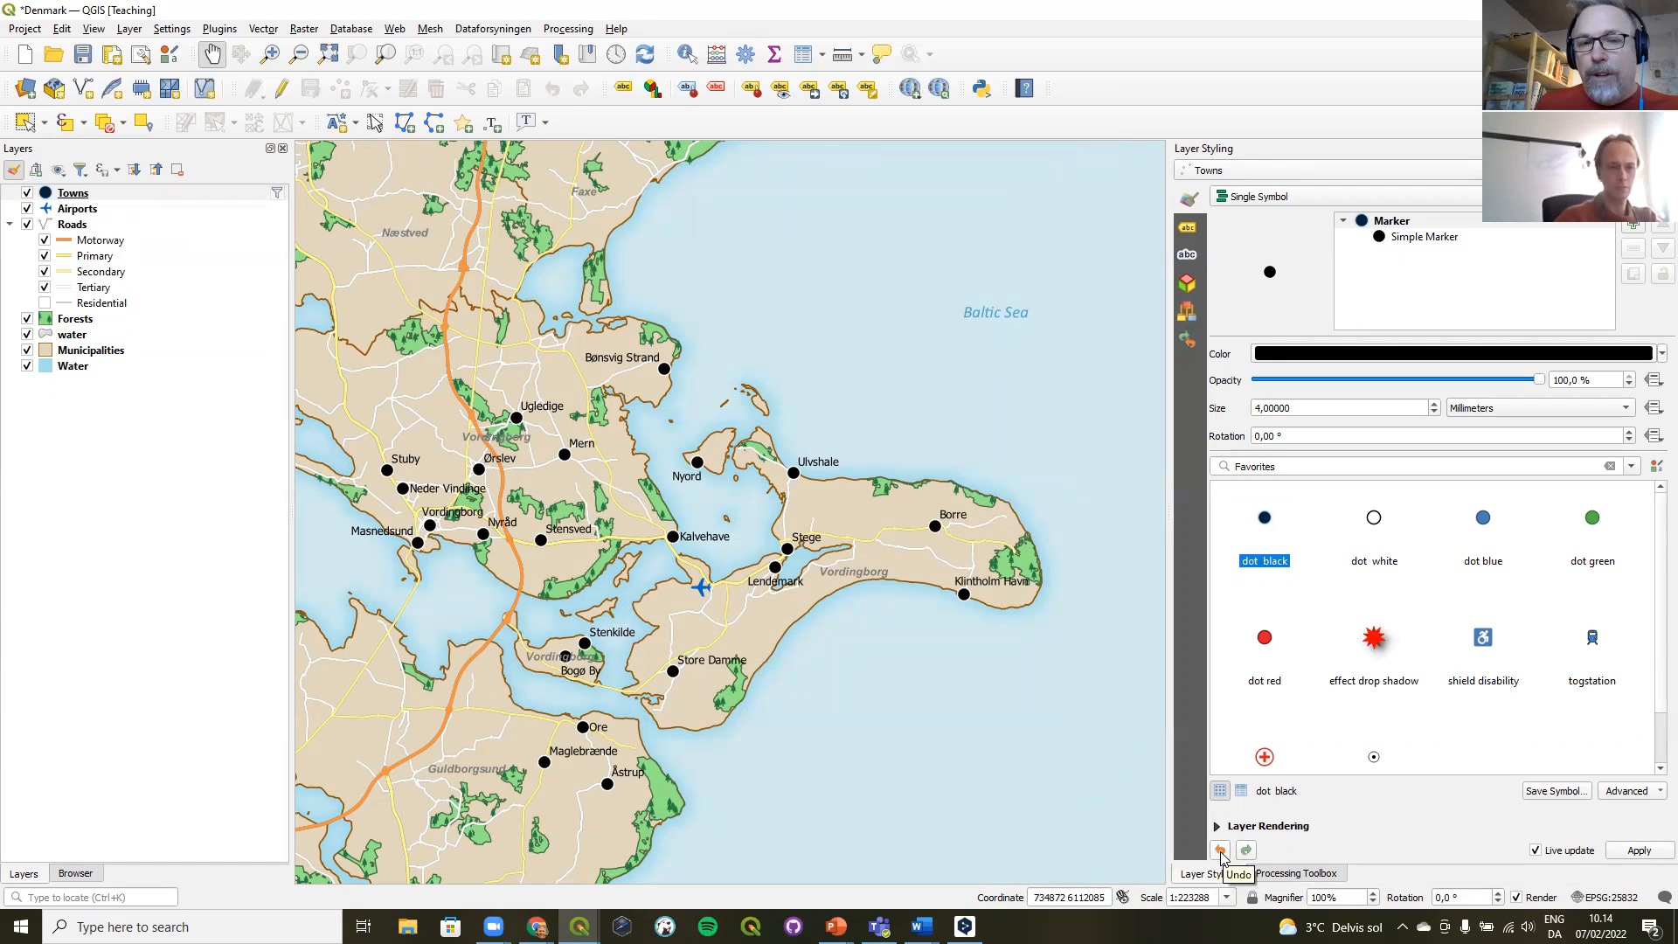
{"action": "left_click", "coordinate": [1221, 851]}
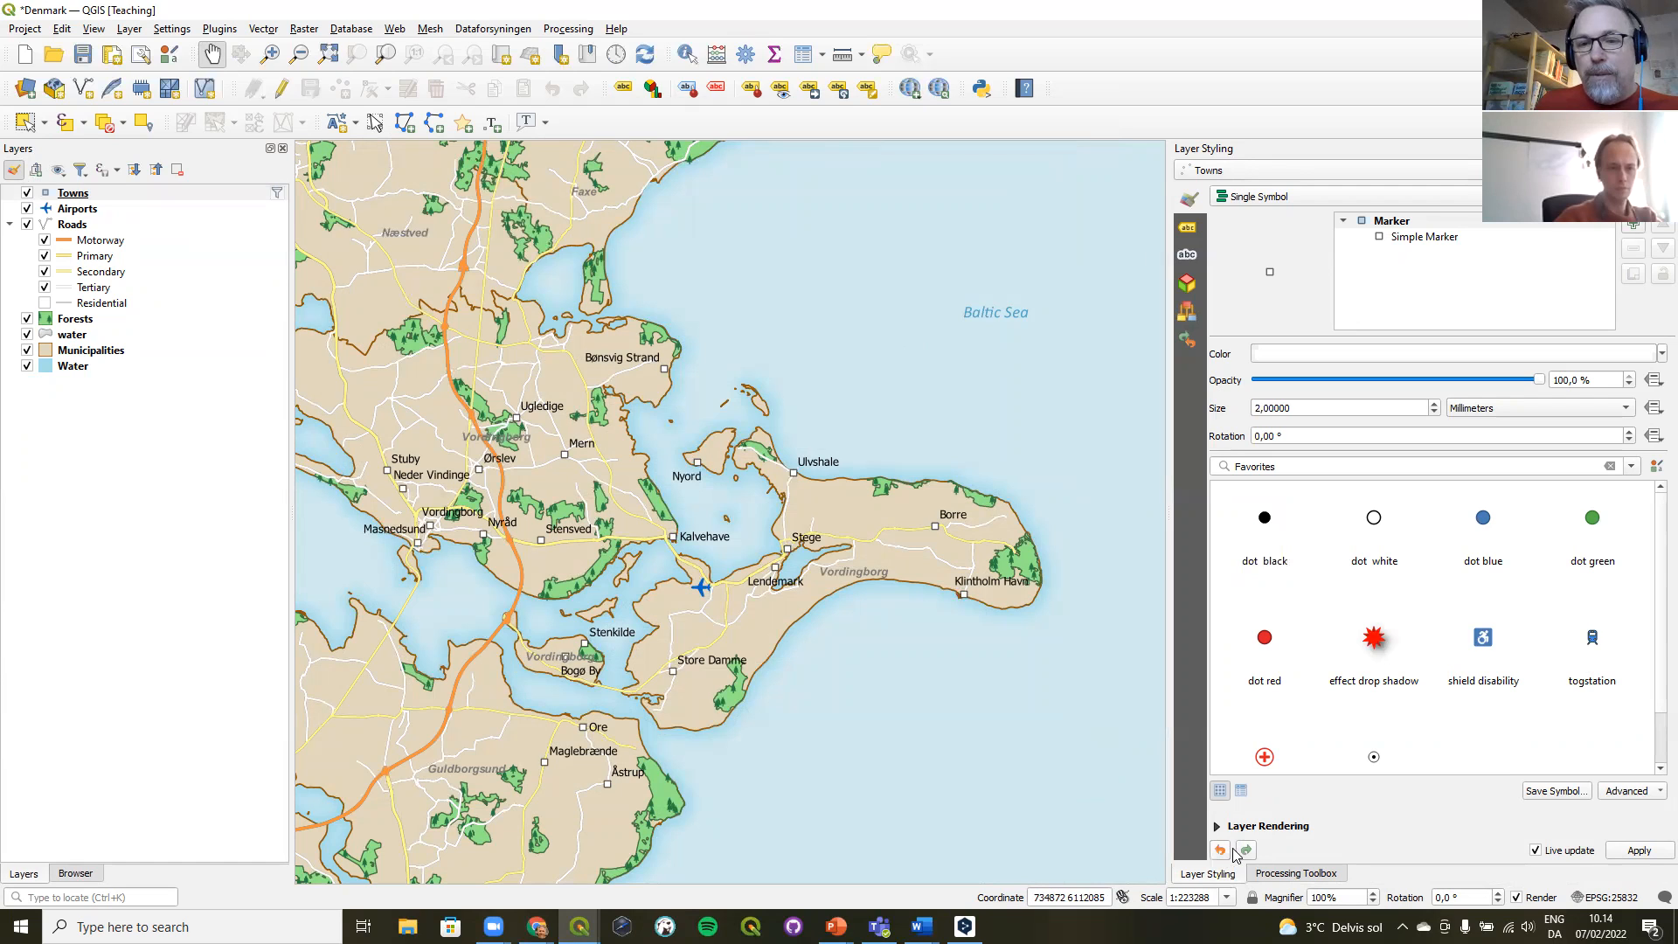
{"action": "mouse_move", "coordinate": [1304, 751]}
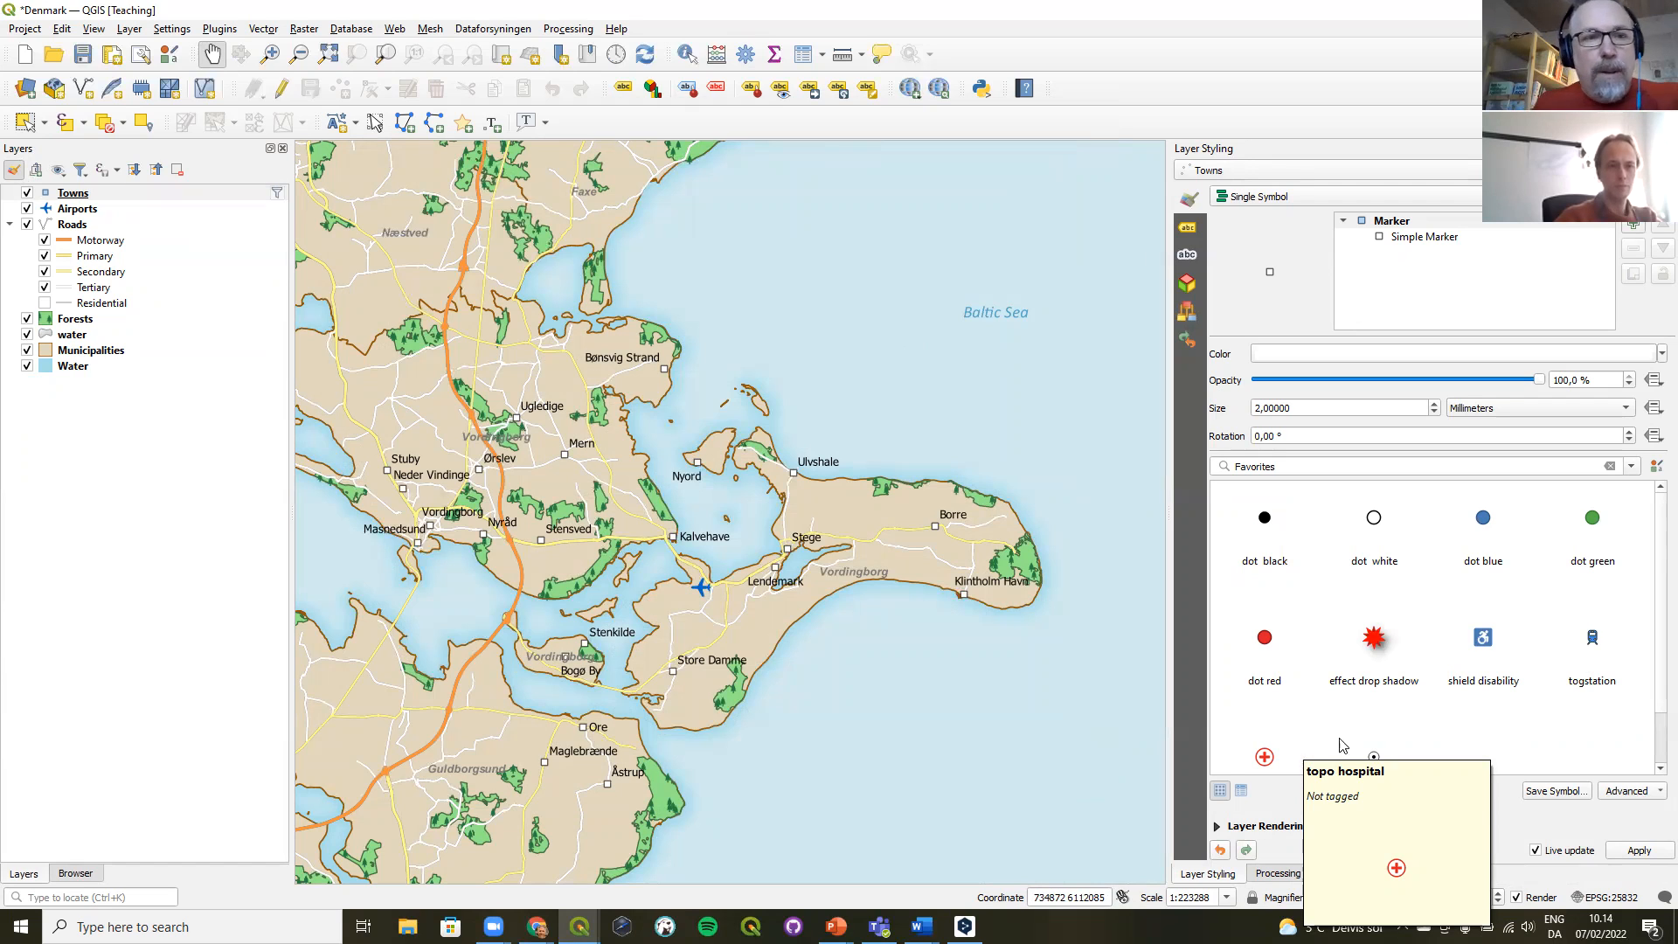
- Toggle the visibility of the lowercase water layer off and back on
{"action": "left_click", "coordinate": [77, 336]}
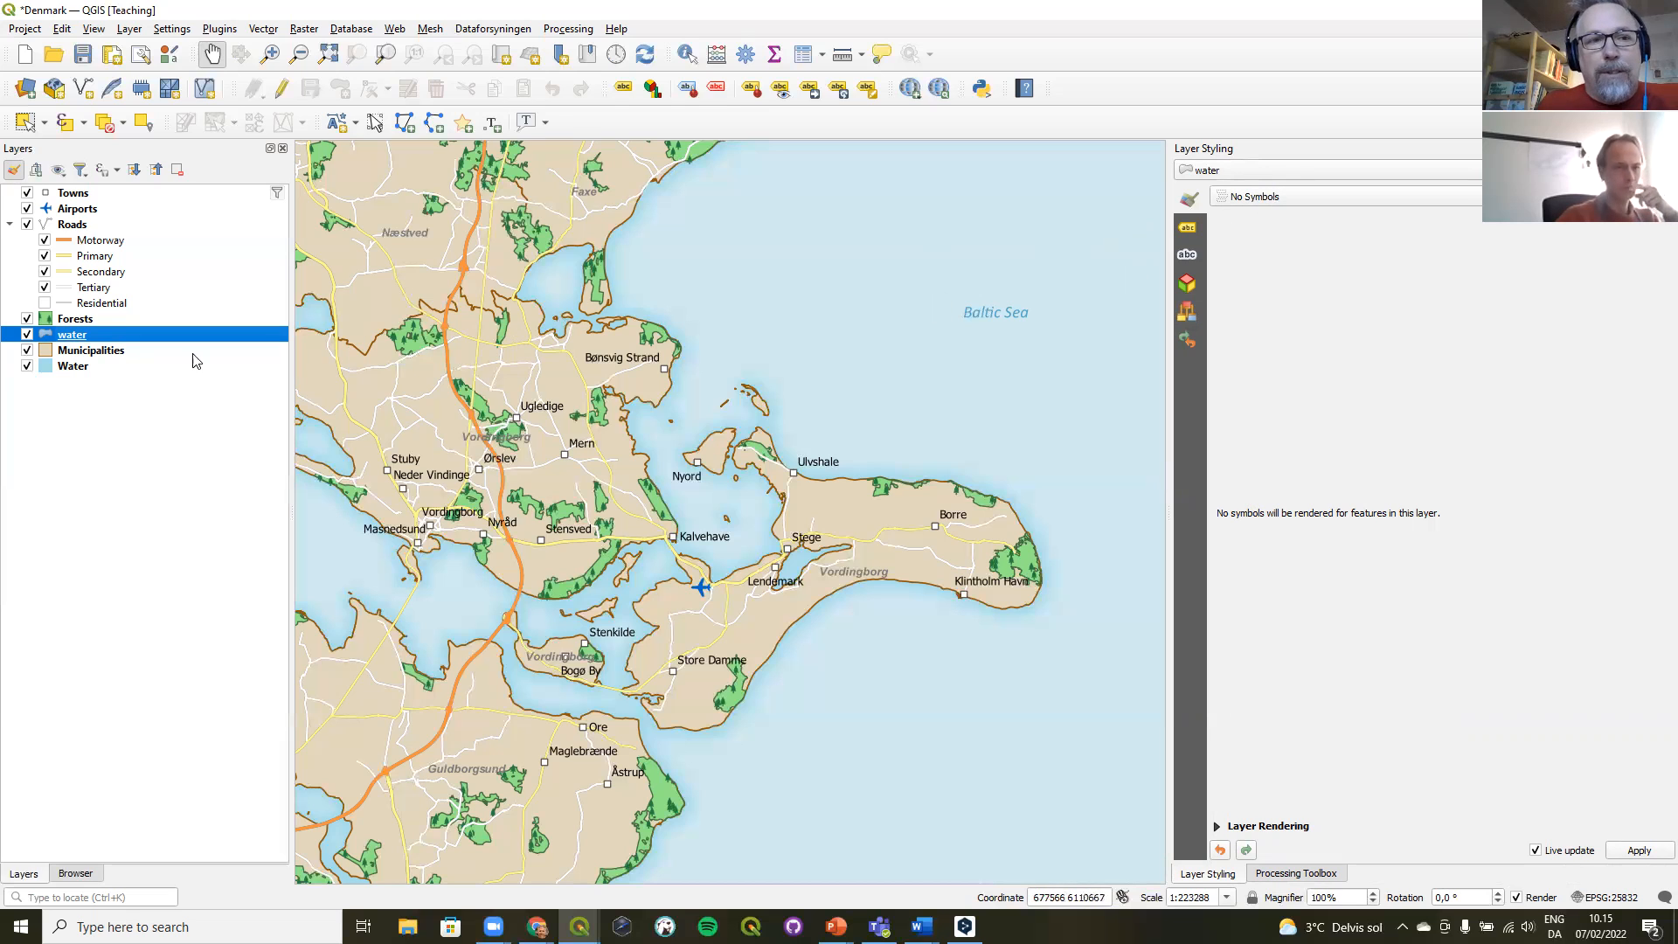
{"action": "left_click", "coordinate": [27, 335]}
{"action": "left_click", "coordinate": [27, 335]}
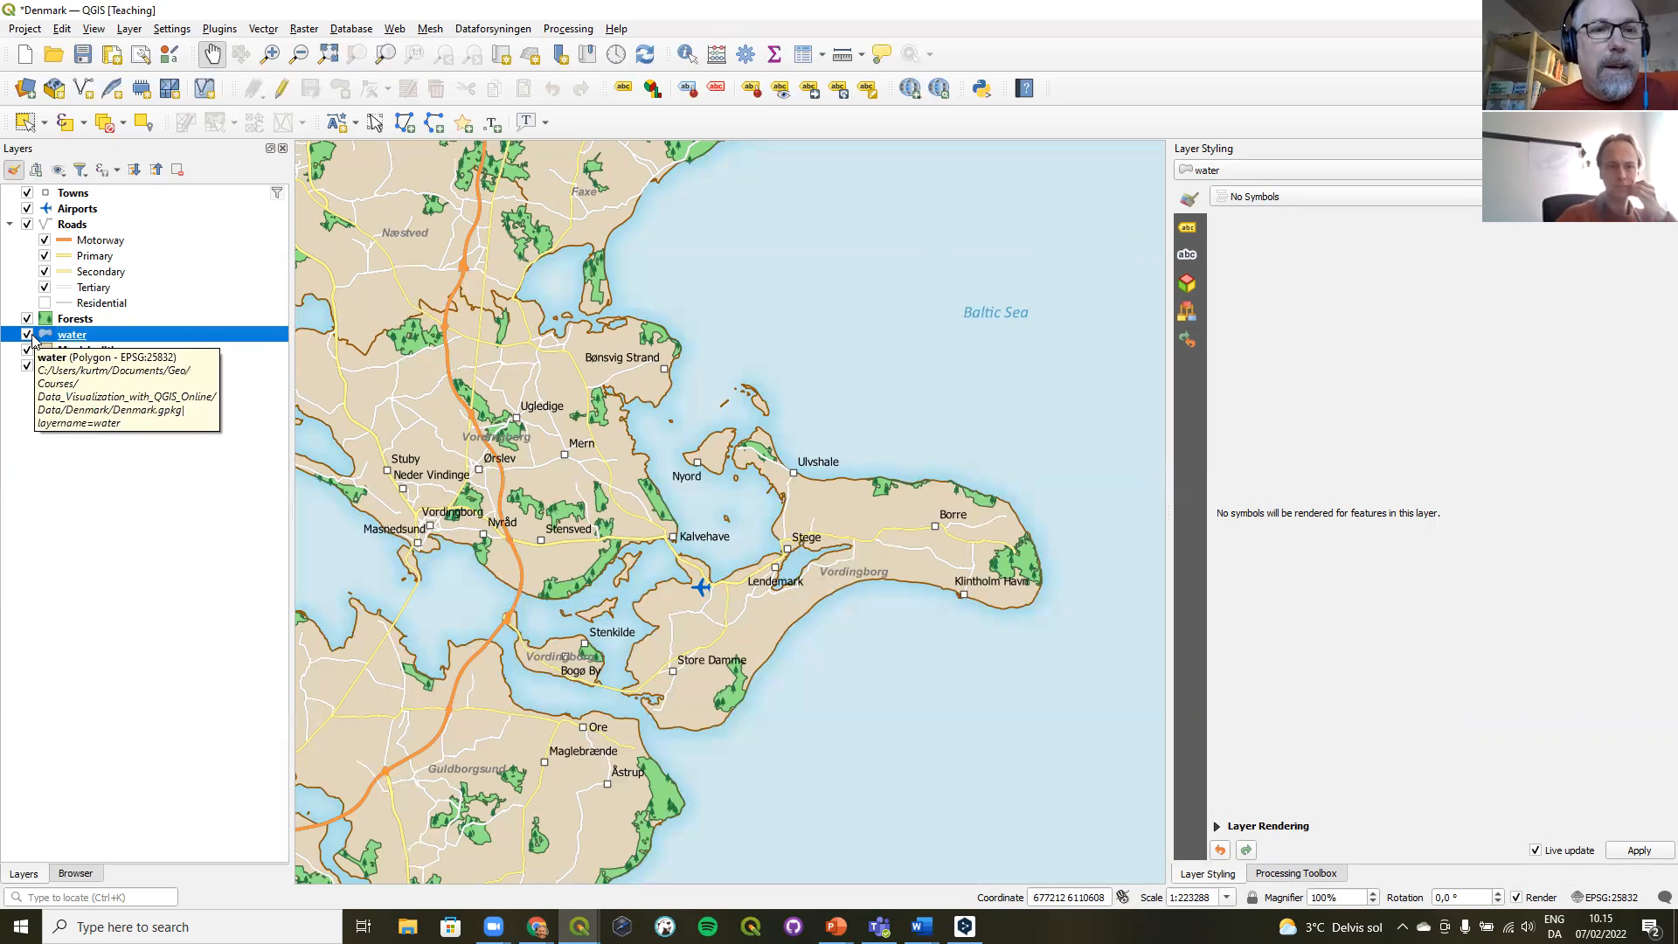
- Examine the Random Marker Fill and its SVG Marker symbol settings for the Forests layer
{"action": "left_click", "coordinate": [68, 323]}
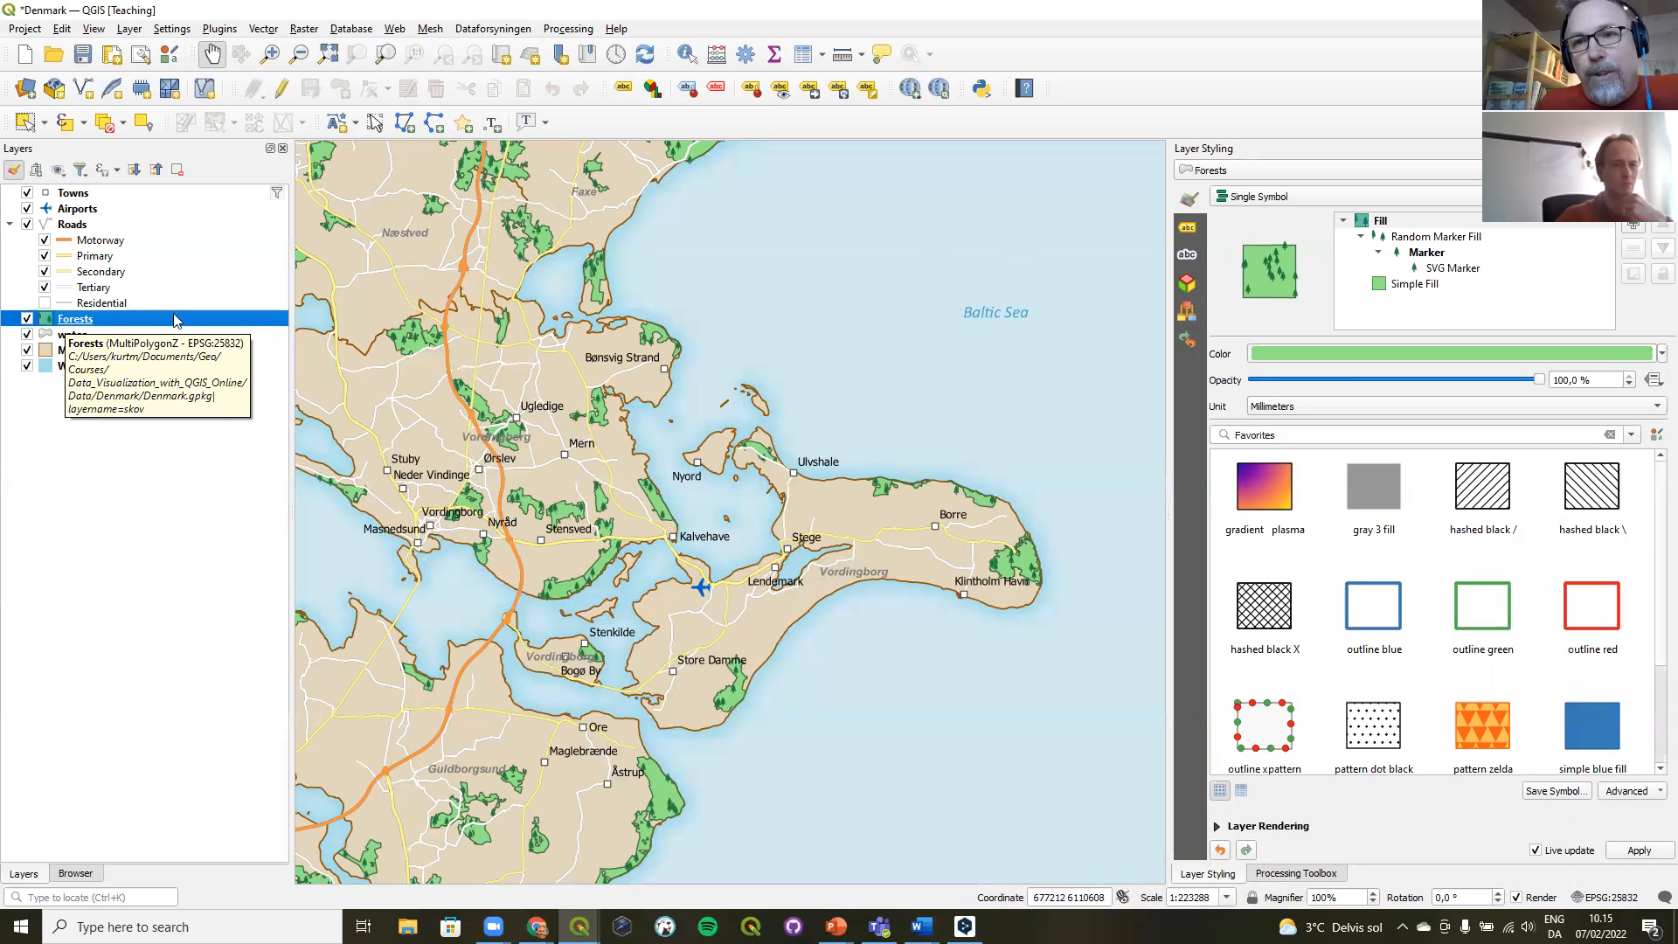
{"action": "left_click", "coordinate": [1449, 238]}
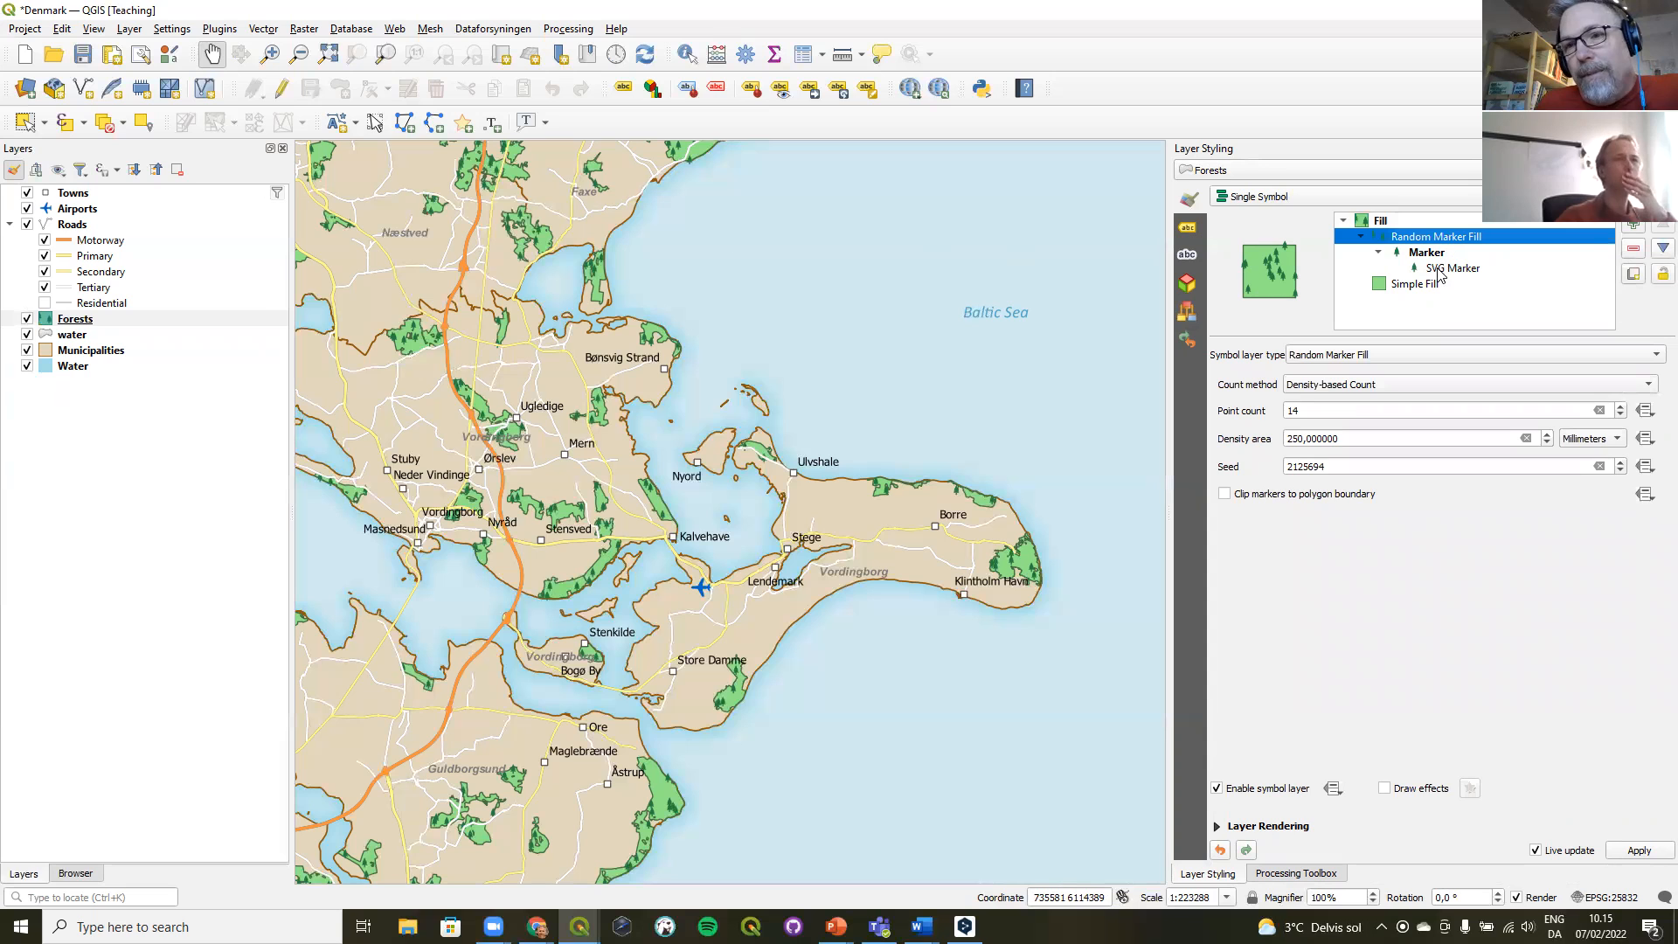
{"action": "left_click", "coordinate": [1439, 271]}
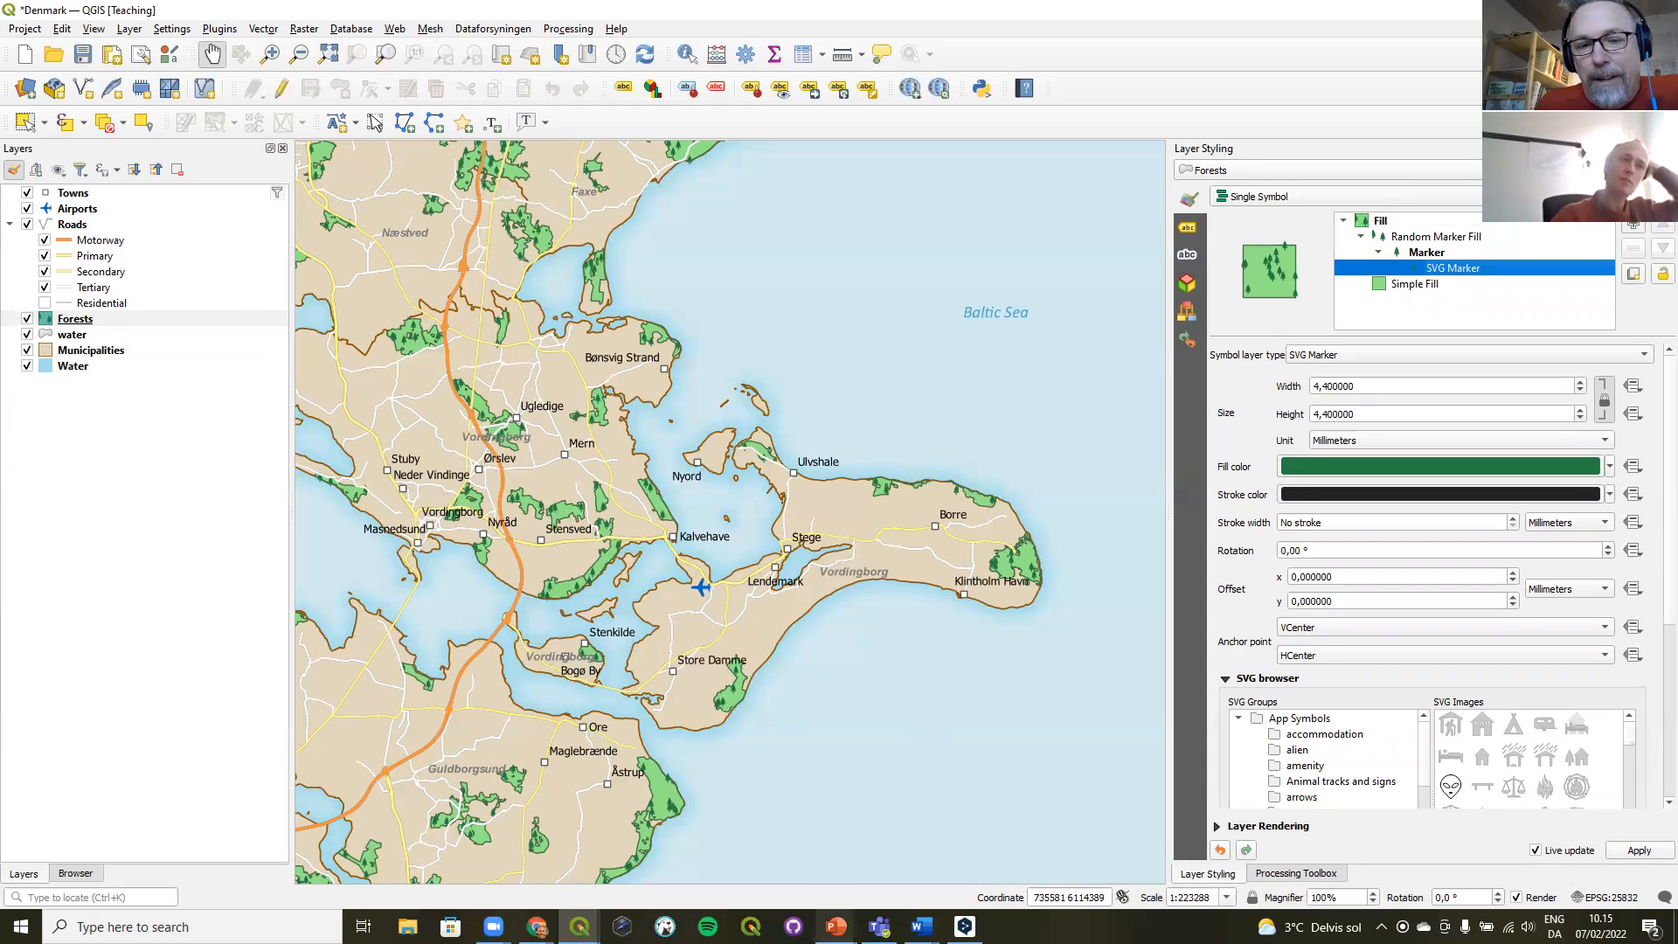
- Switch to the Data_Visualization_with_QGIS presentation in PowerPoint and go to the QGIS Renderers slide
{"action": "mouse_move", "coordinate": [835, 929]}
{"action": "left_click", "coordinate": [654, 849]}
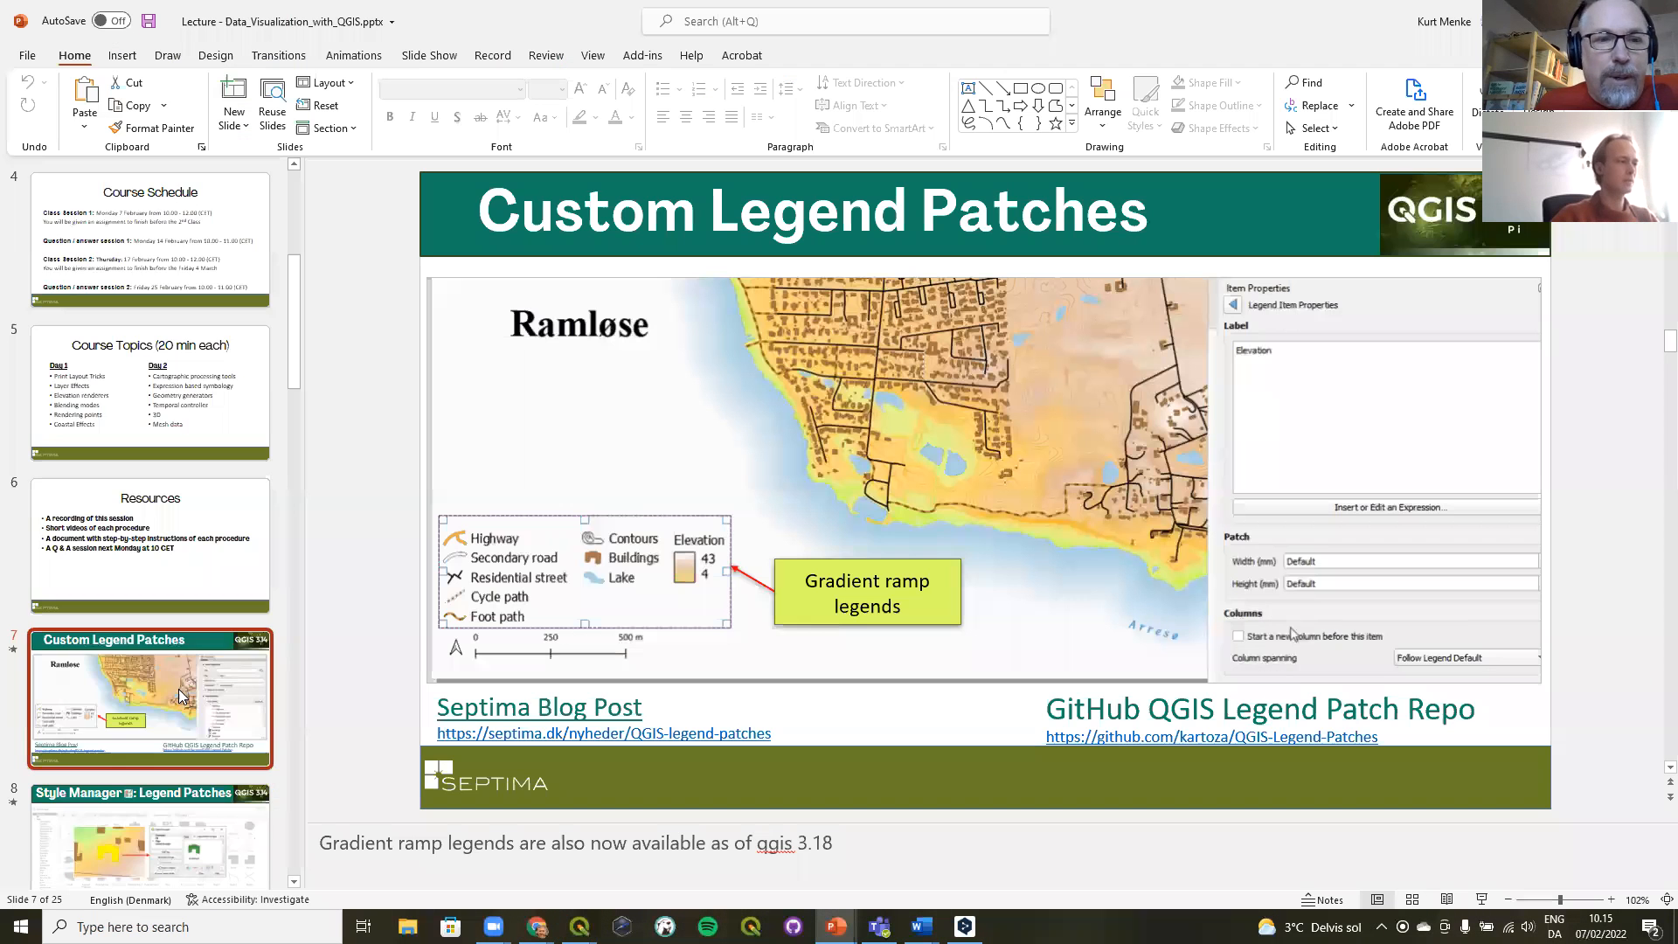
{"action": "scroll", "coordinate": [176, 690], "scroll_direction": "down", "scroll_amount": 10}
{"action": "scroll", "coordinate": [177, 690], "scroll_direction": "down", "scroll_amount": 3}
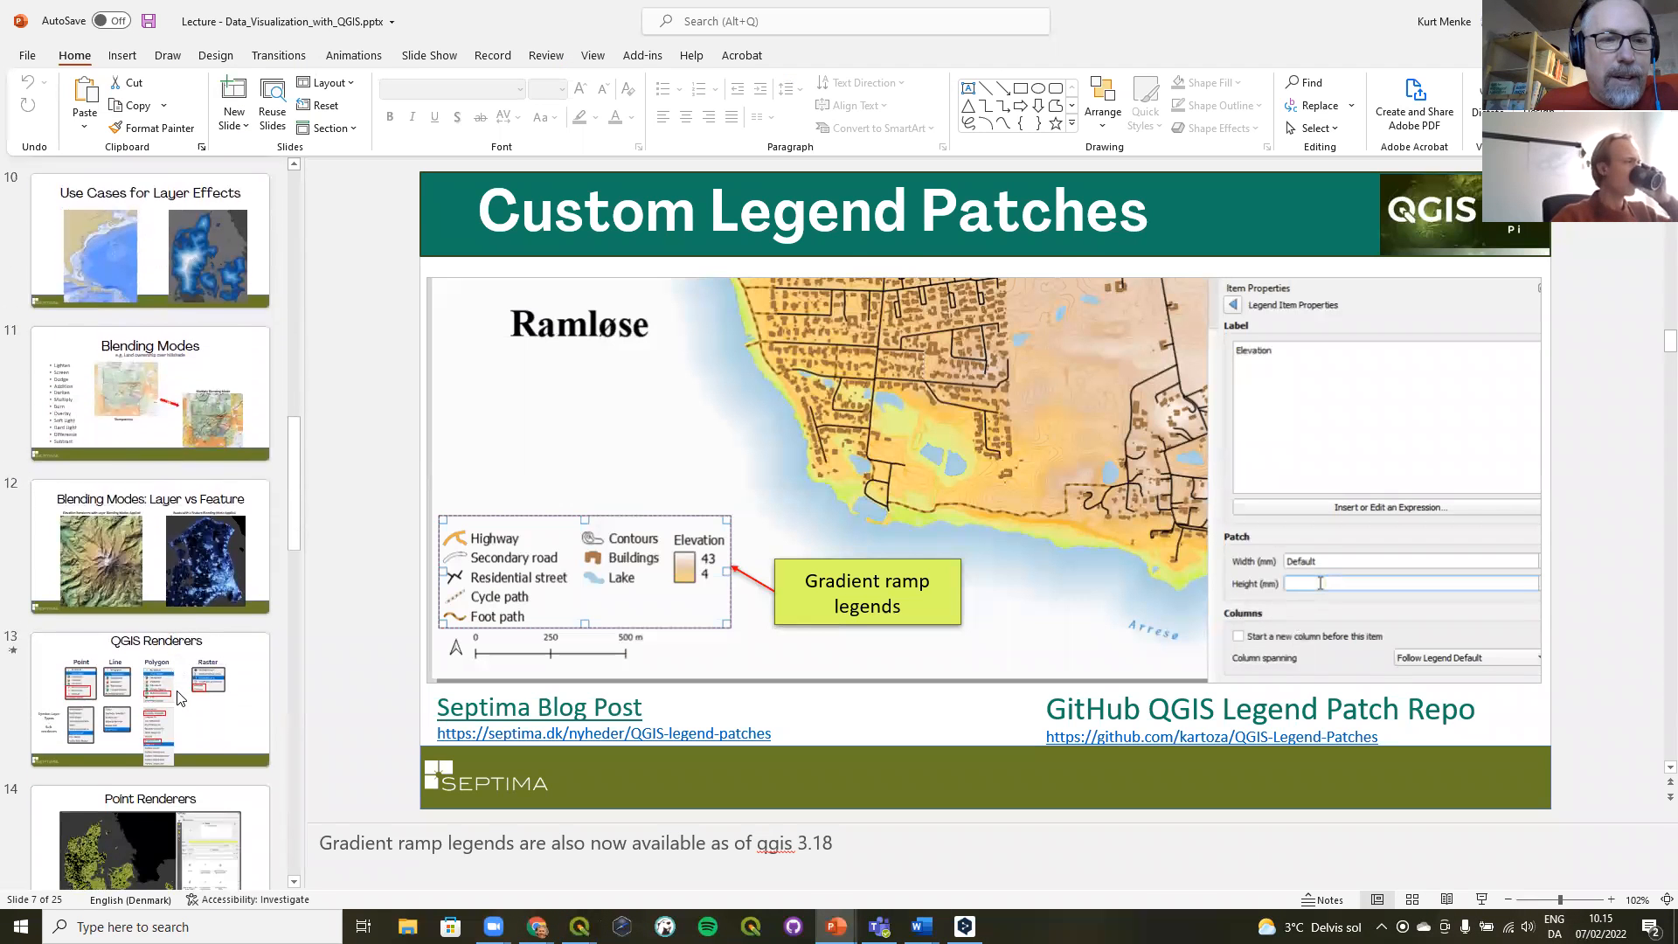
{"action": "left_click", "coordinate": [177, 691]}
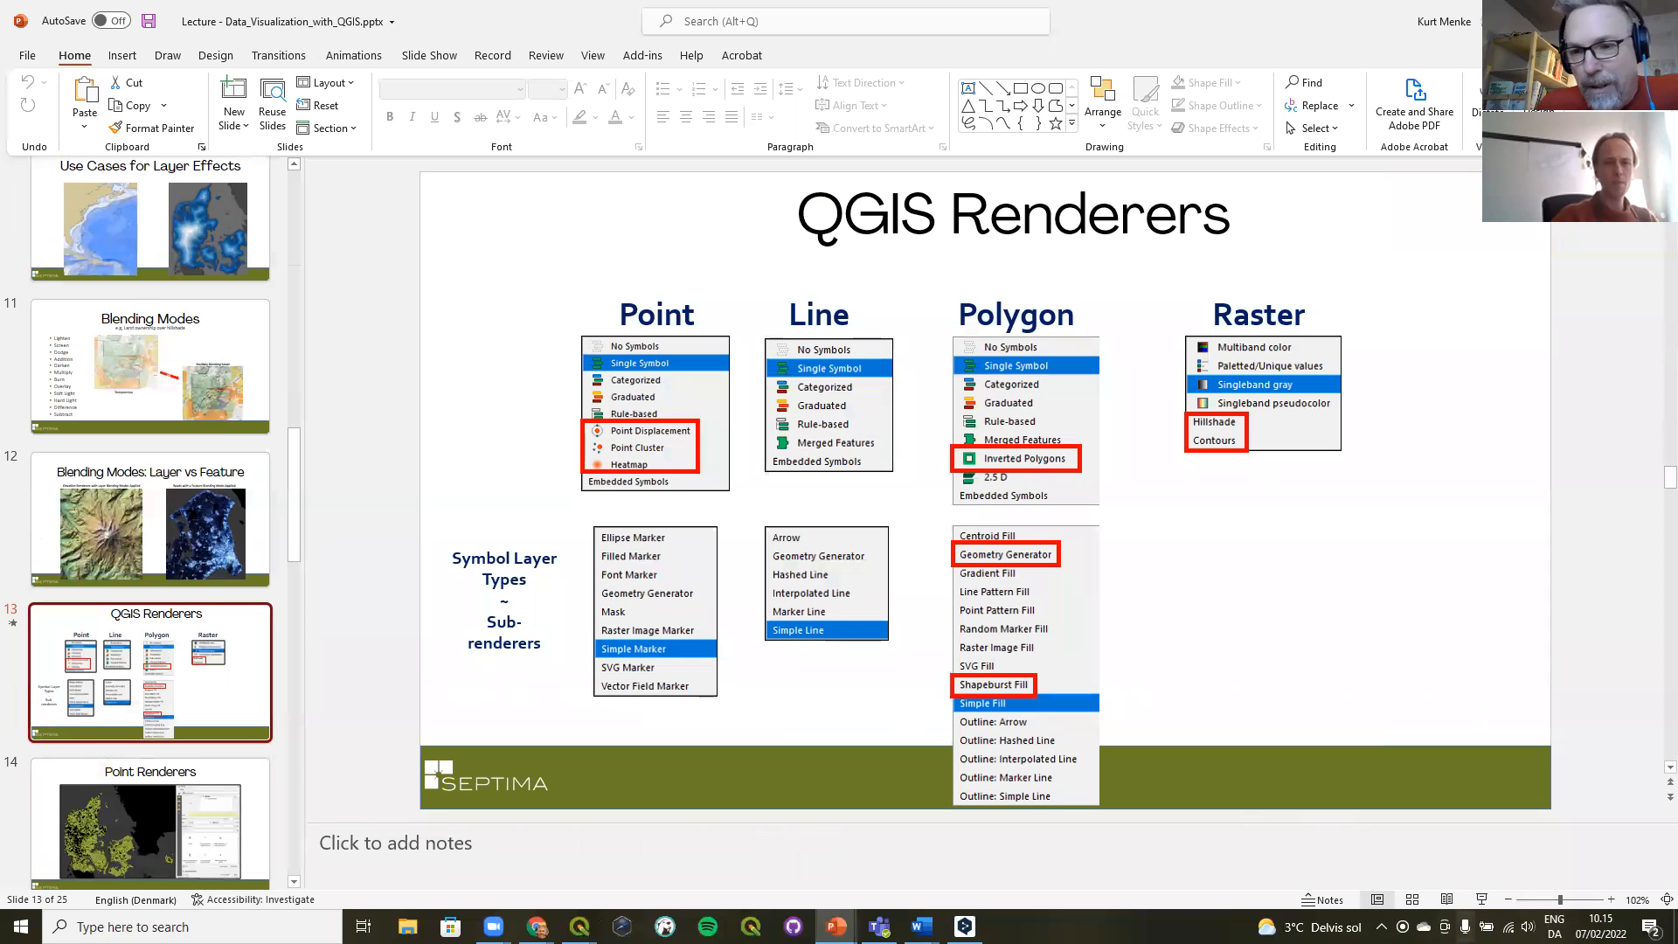
- Start the slide show from the QGIS Renderers slide and swap the presenter view with the slide show
{"action": "left_click", "coordinate": [1484, 899]}
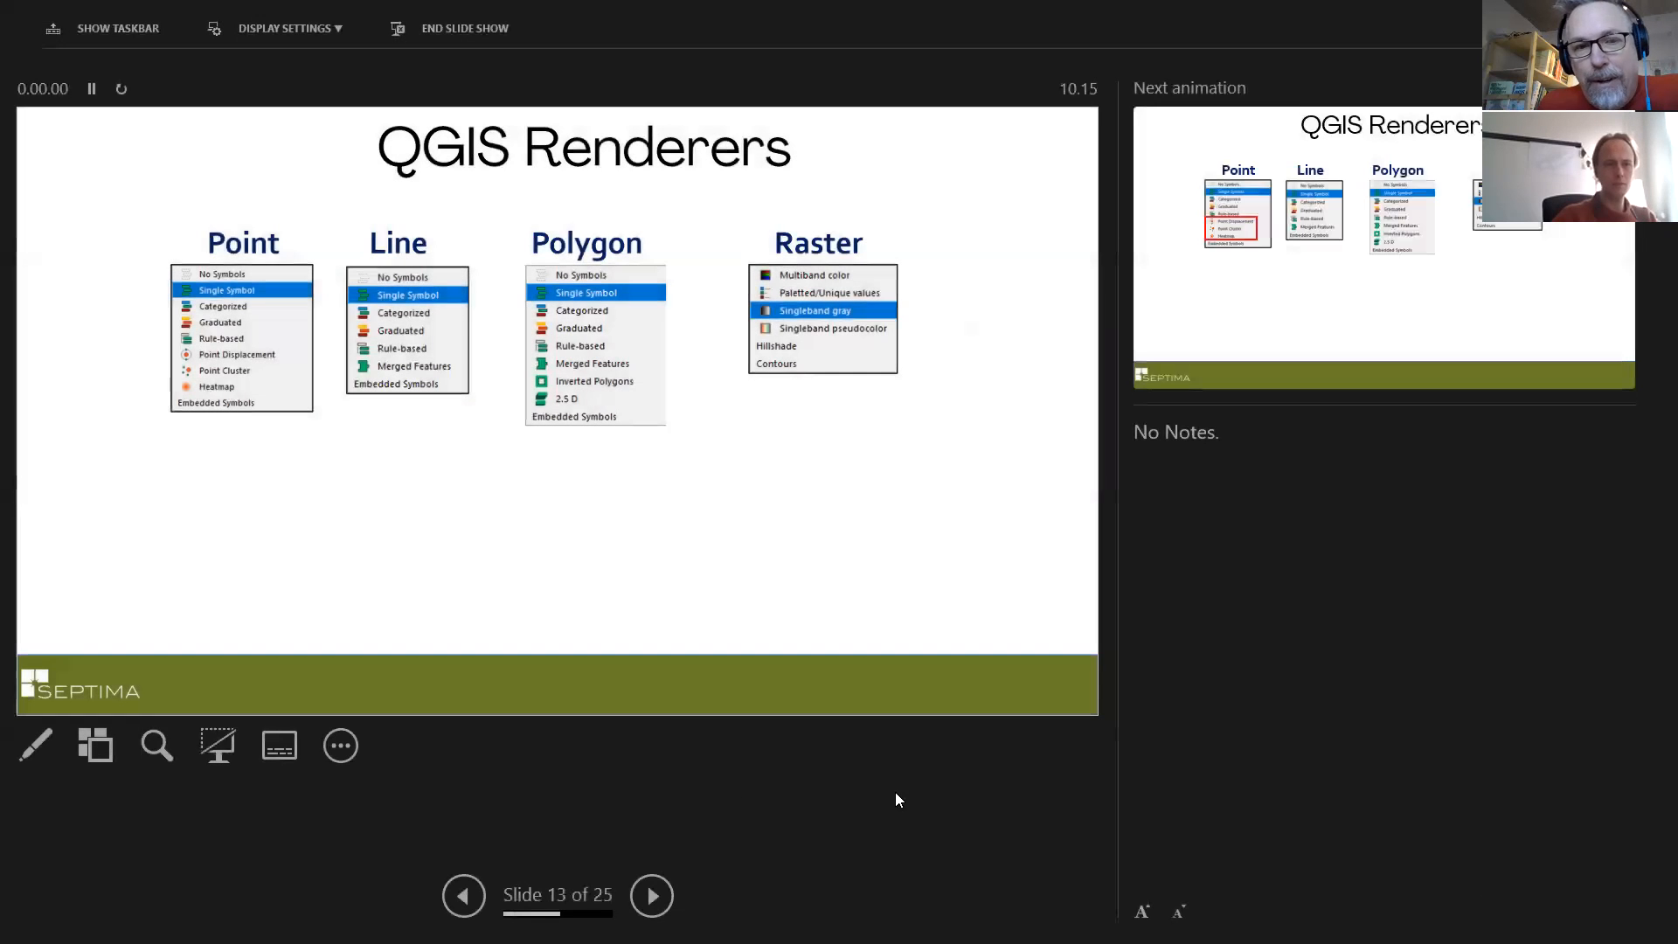
{"action": "left_click", "coordinate": [321, 37]}
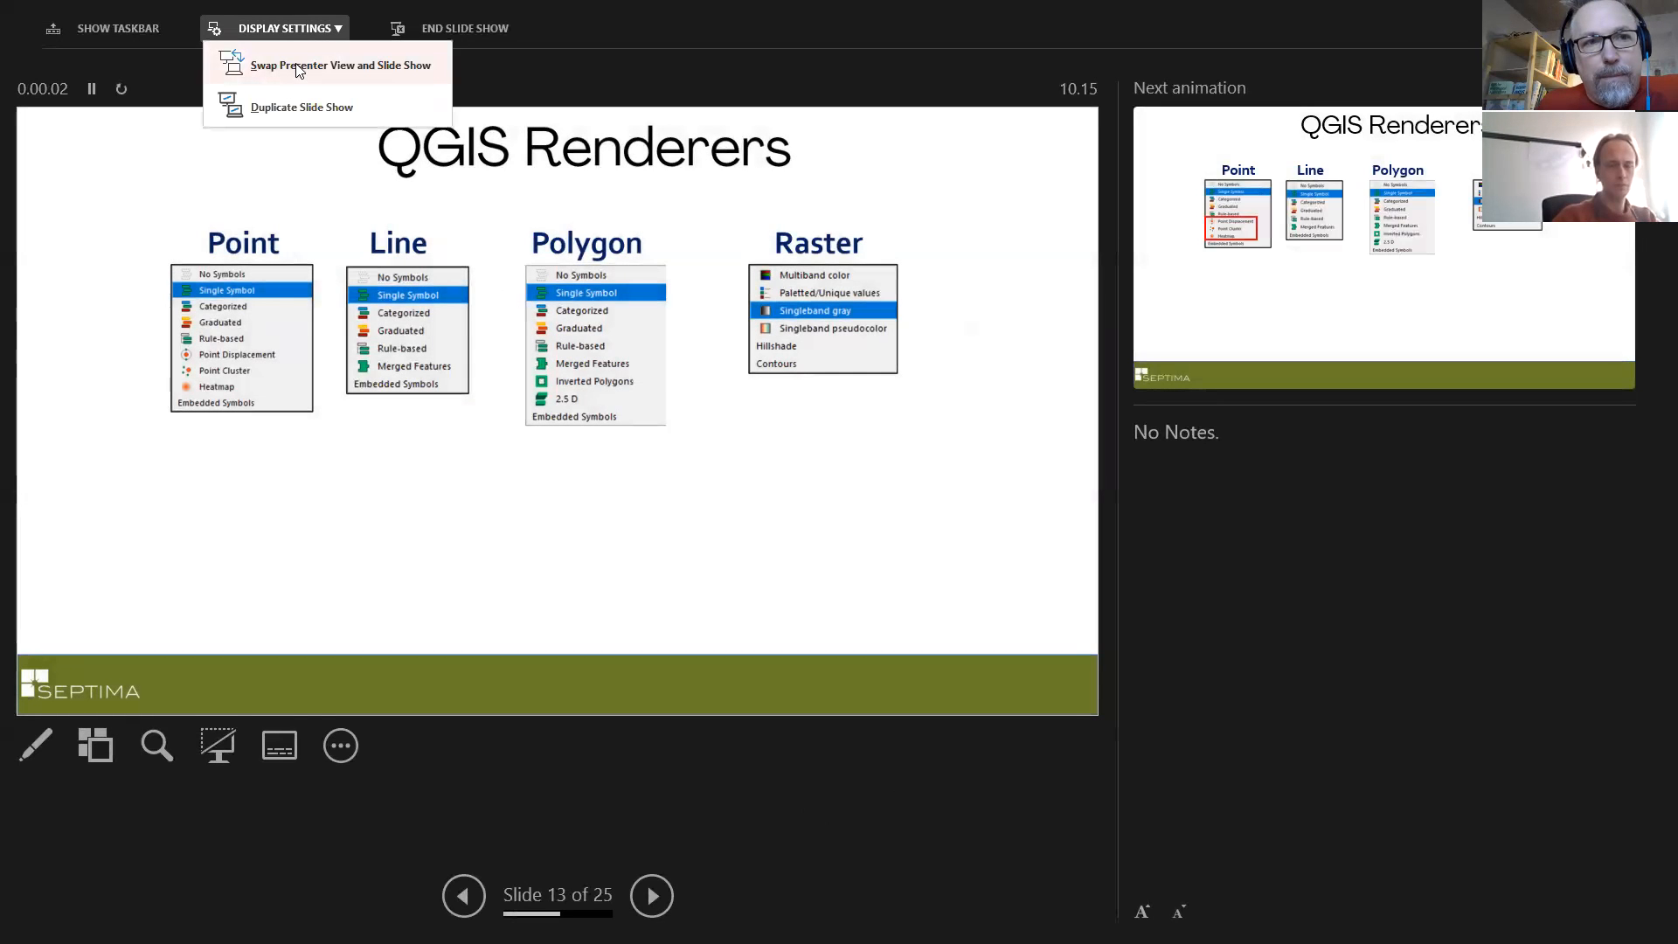
{"action": "left_click", "coordinate": [300, 65]}
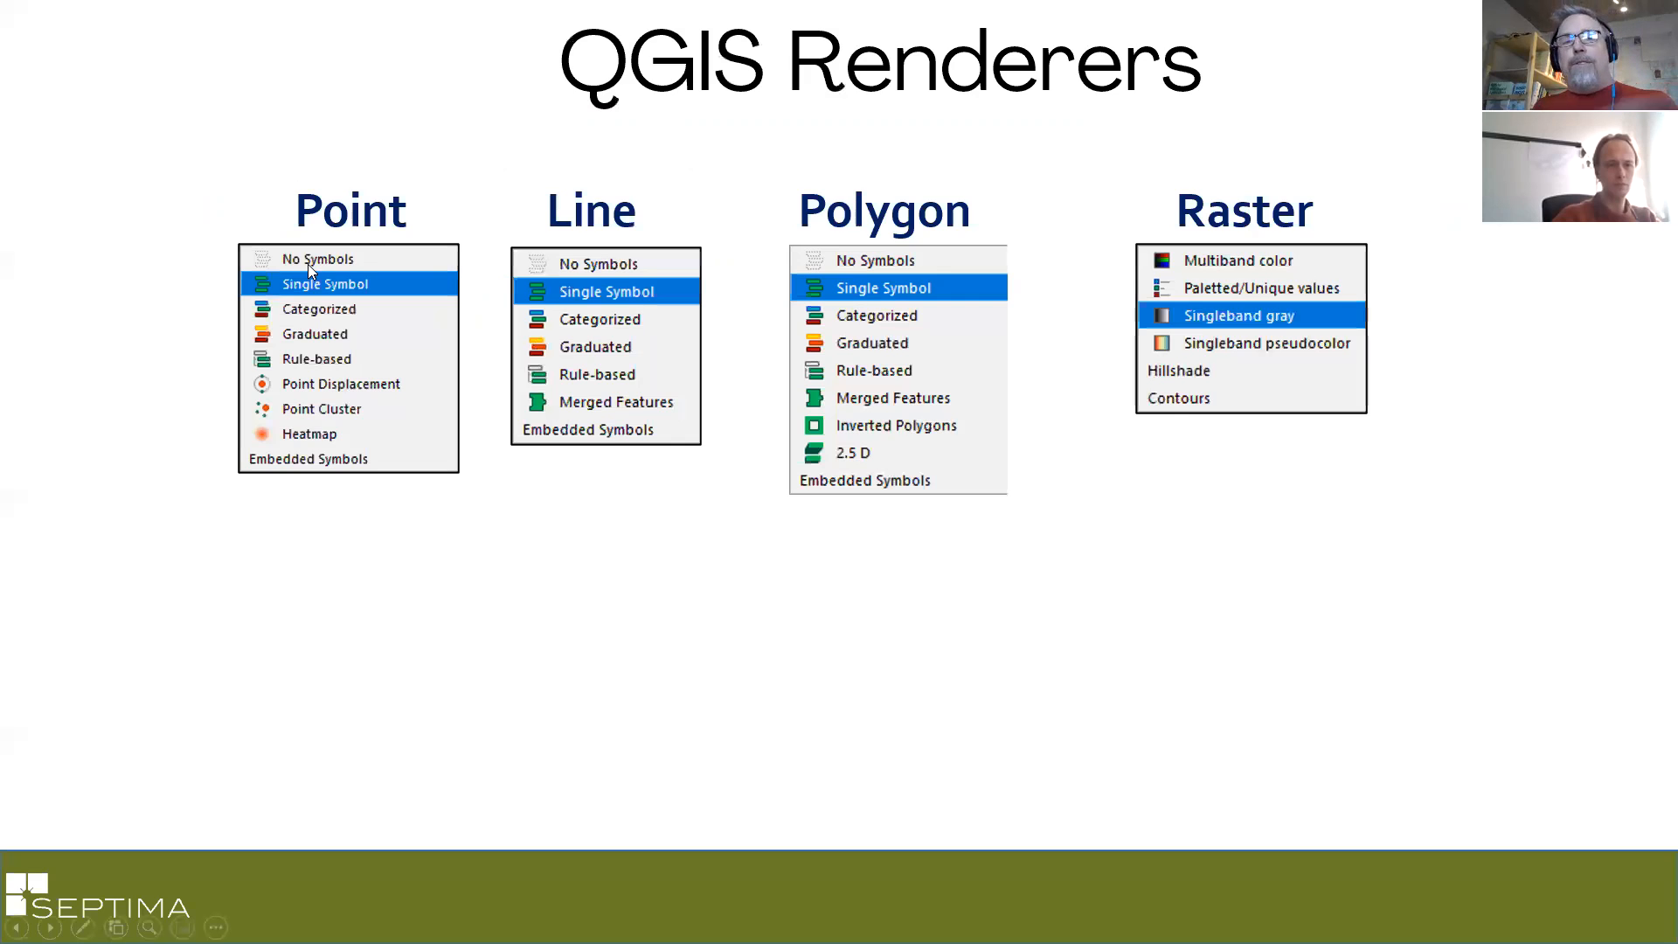
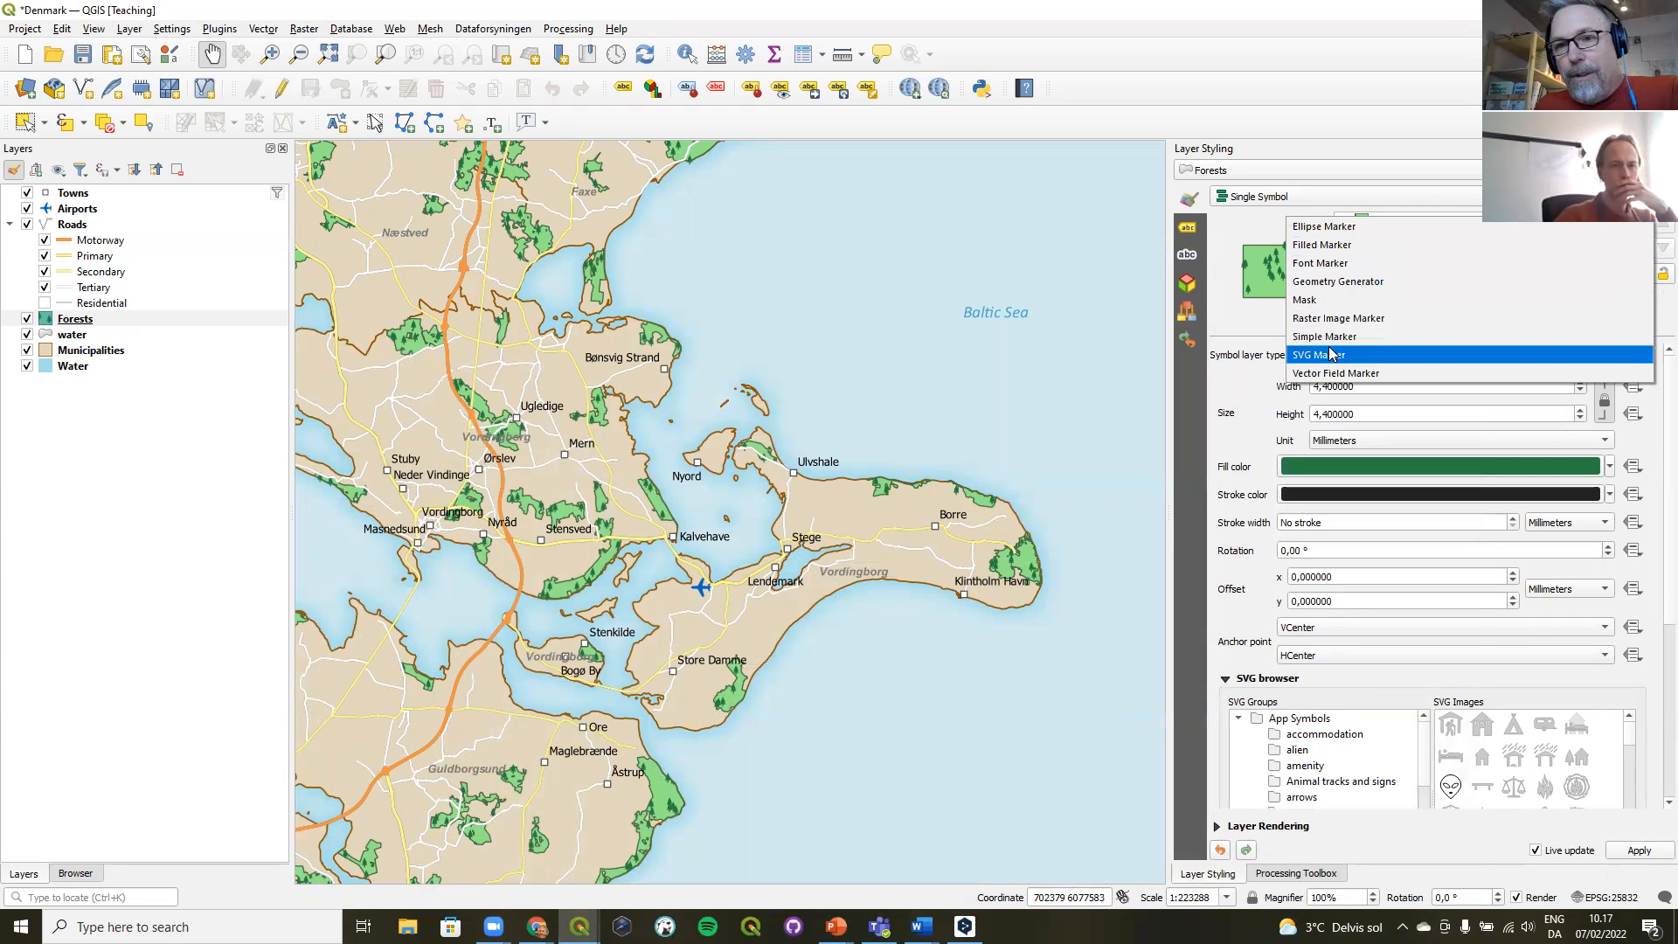
- Leave the Forests symbol layer type as SVG Marker and open the project's existing print layout named Layout
{"action": "left_click", "coordinate": [1252, 360]}
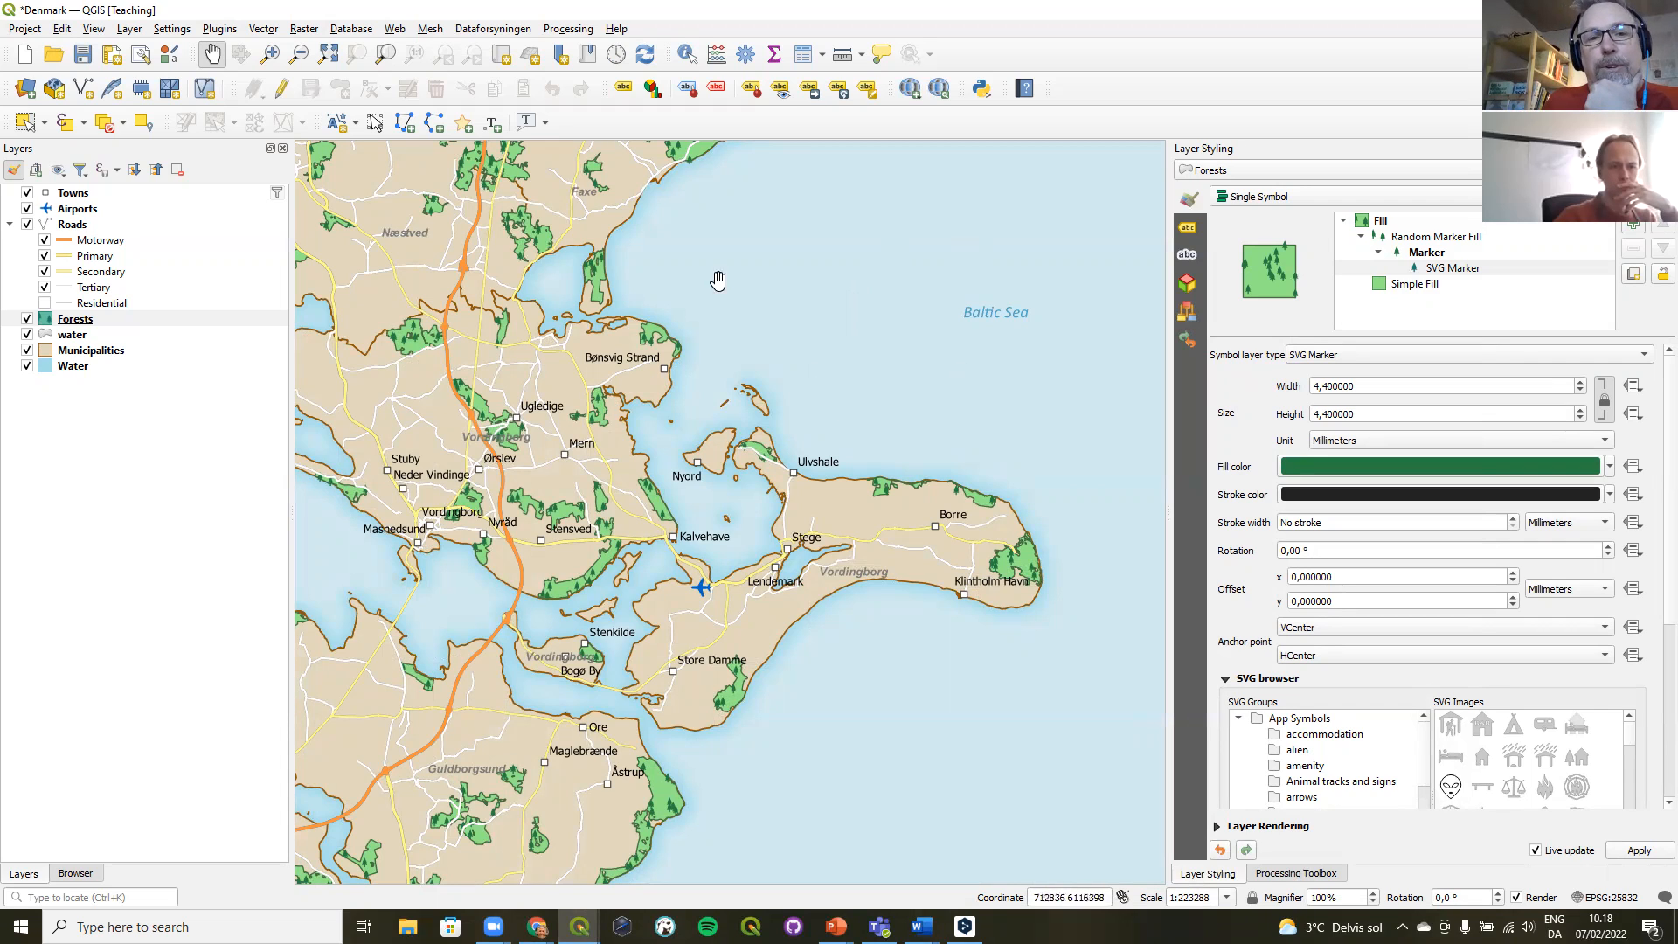
{"action": "left_click", "coordinate": [21, 29]}
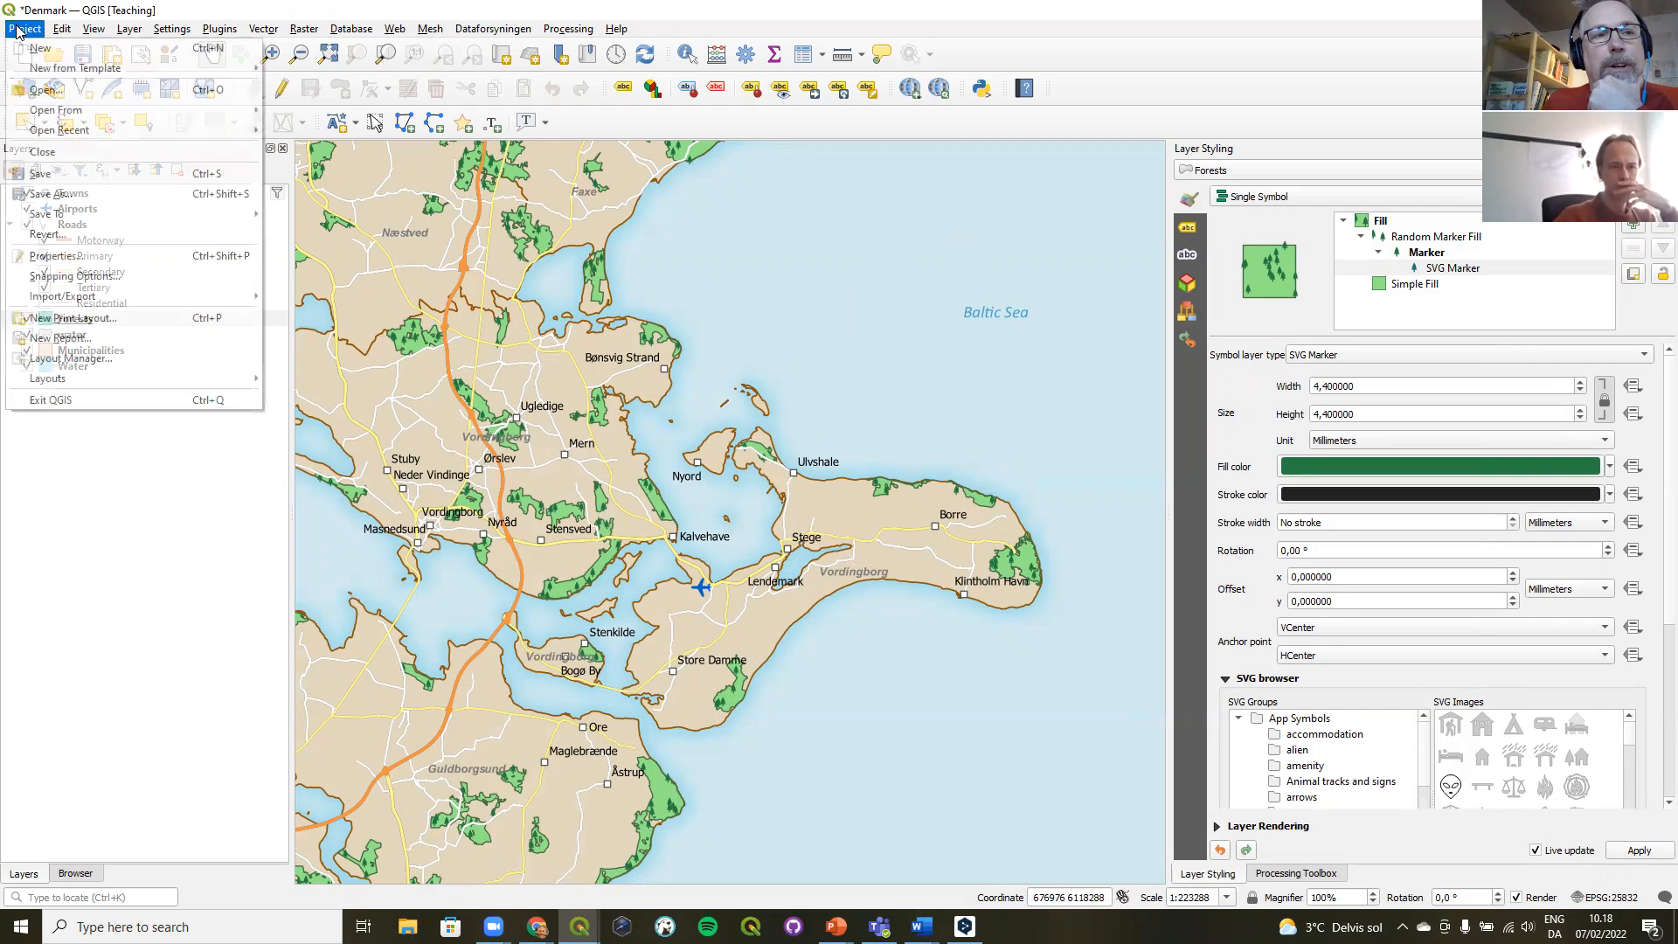
{"action": "mouse_move", "coordinate": [101, 379]}
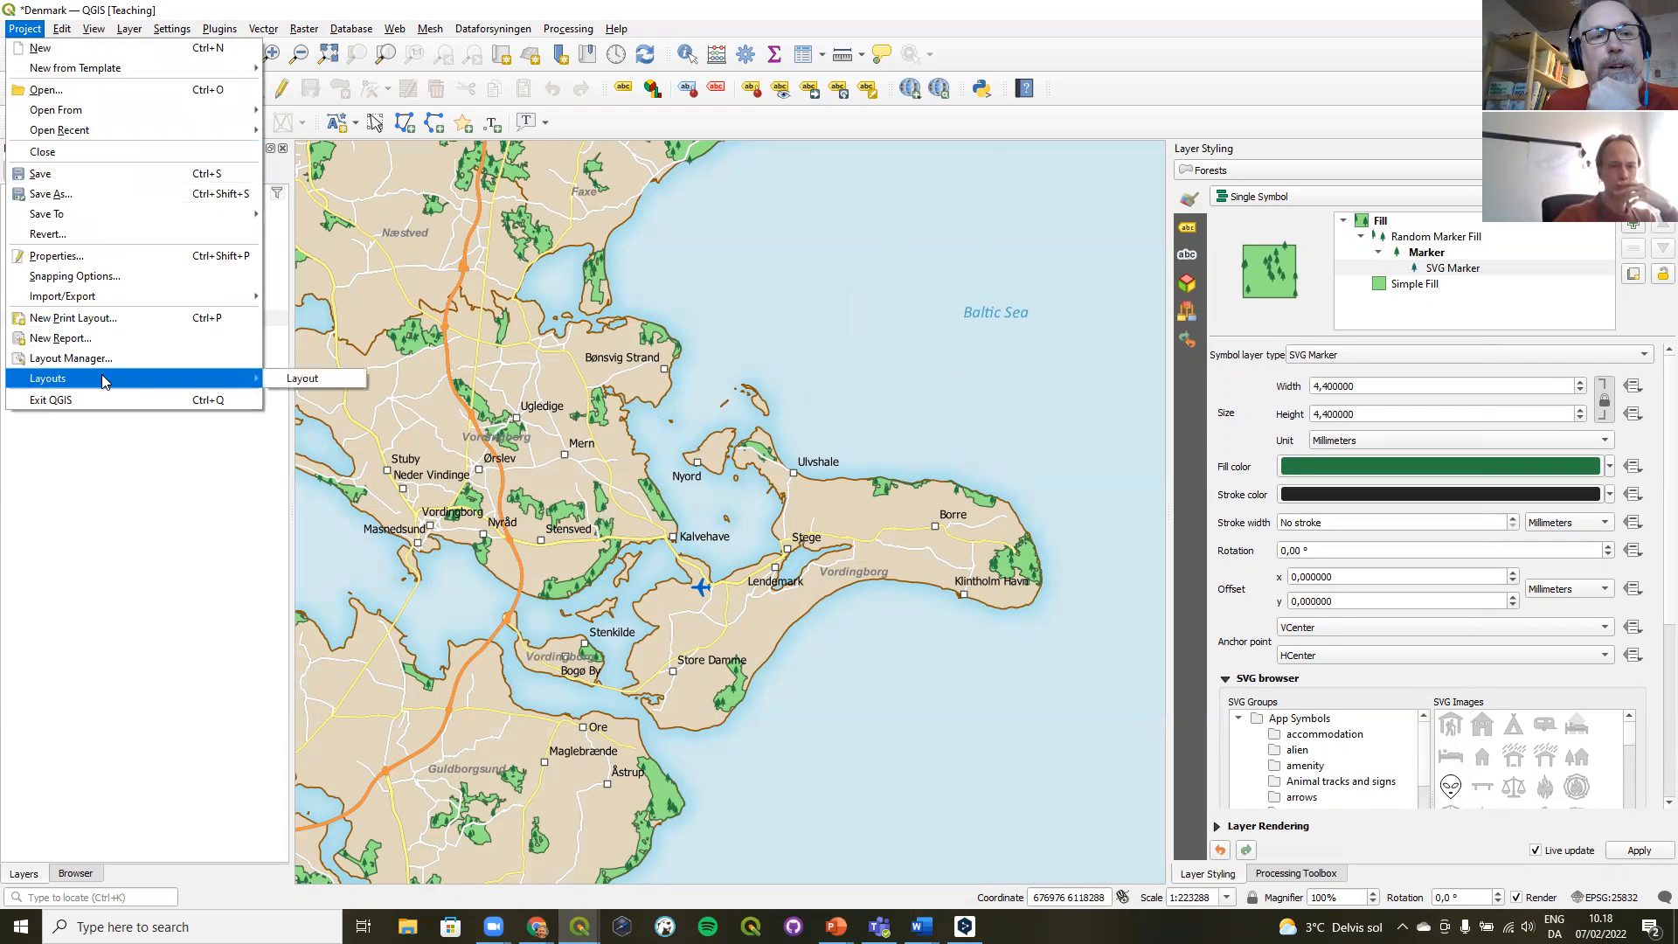
{"action": "left_click", "coordinate": [302, 380]}
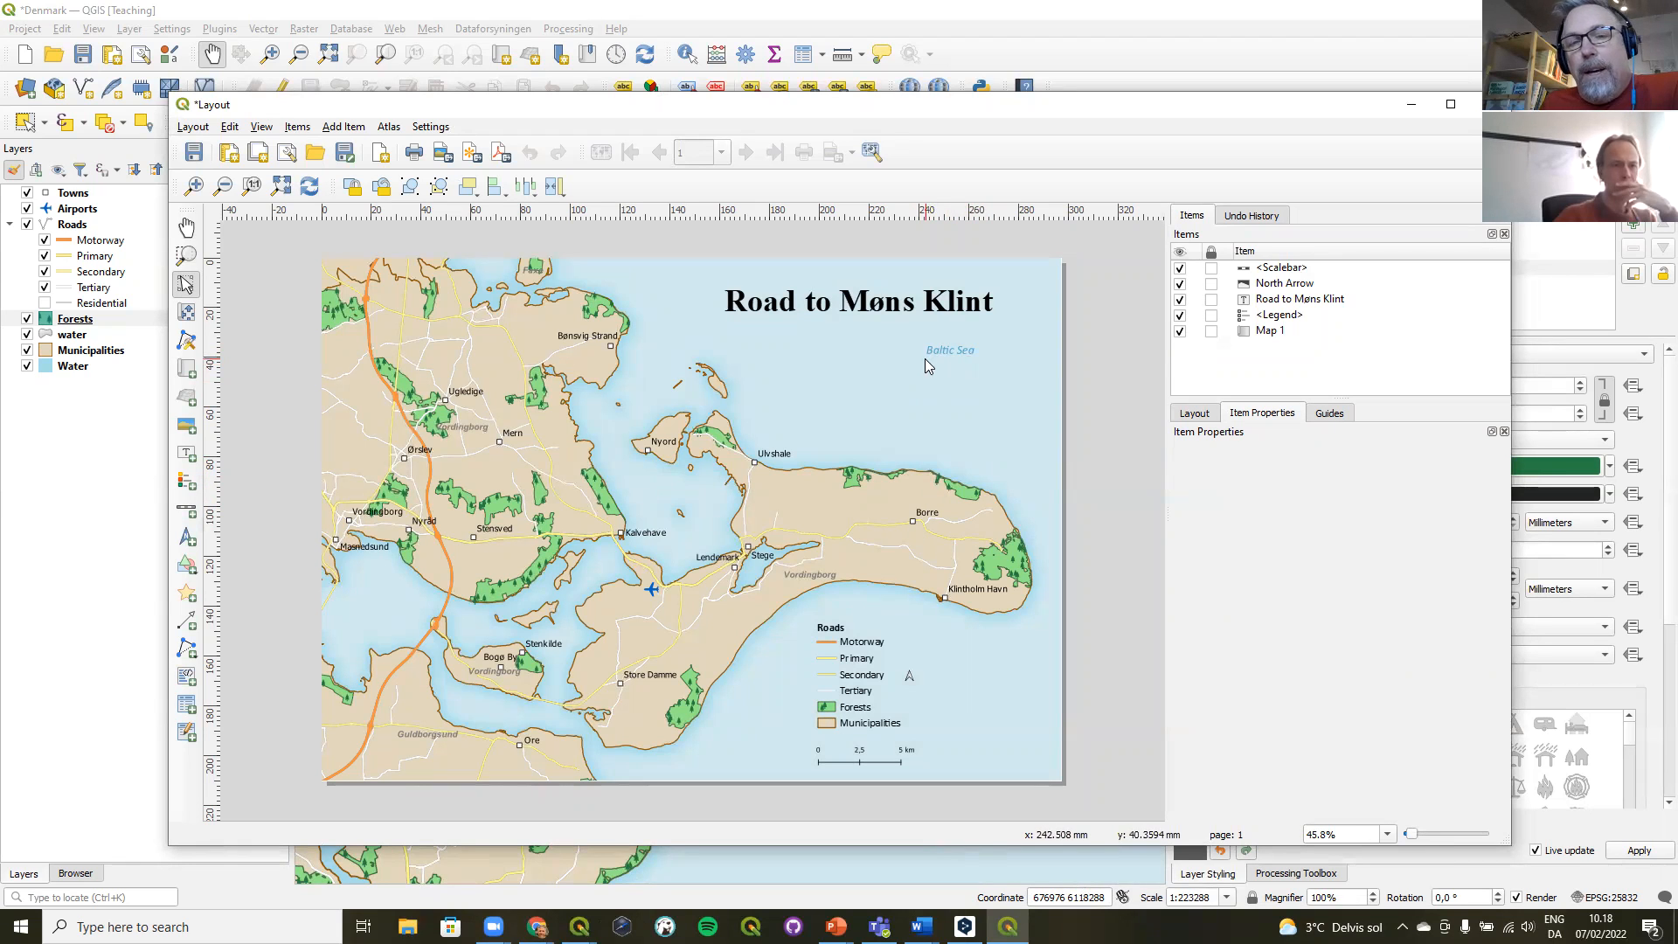
- Move the Road to Møns Klint title down over the Baltic Sea label and back up near the page's upper edge
{"action": "left_click", "coordinate": [781, 302]}
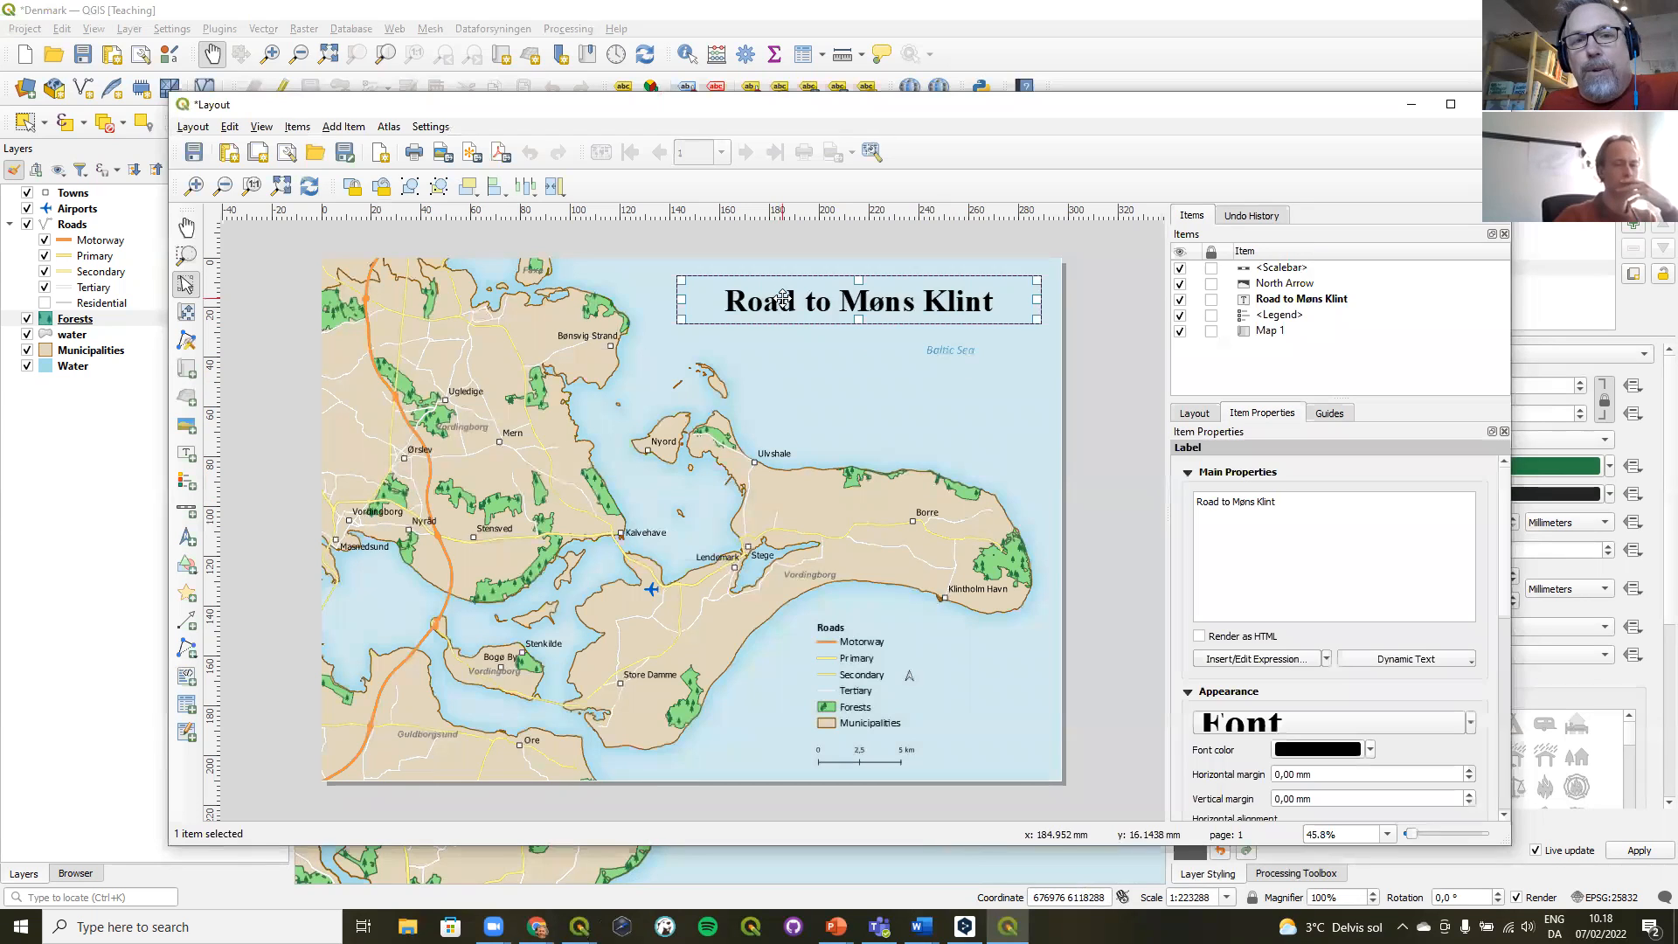
{"action": "mouse_move", "coordinate": [798, 298]}
{"action": "left_mouse_down"}
{"action": "mouse_move", "coordinate": [804, 201]}
{"action": "mouse_move", "coordinate": [815, 342]}
{"action": "mouse_move", "coordinate": [815, 324]}
{"action": "left_mouse_up"}
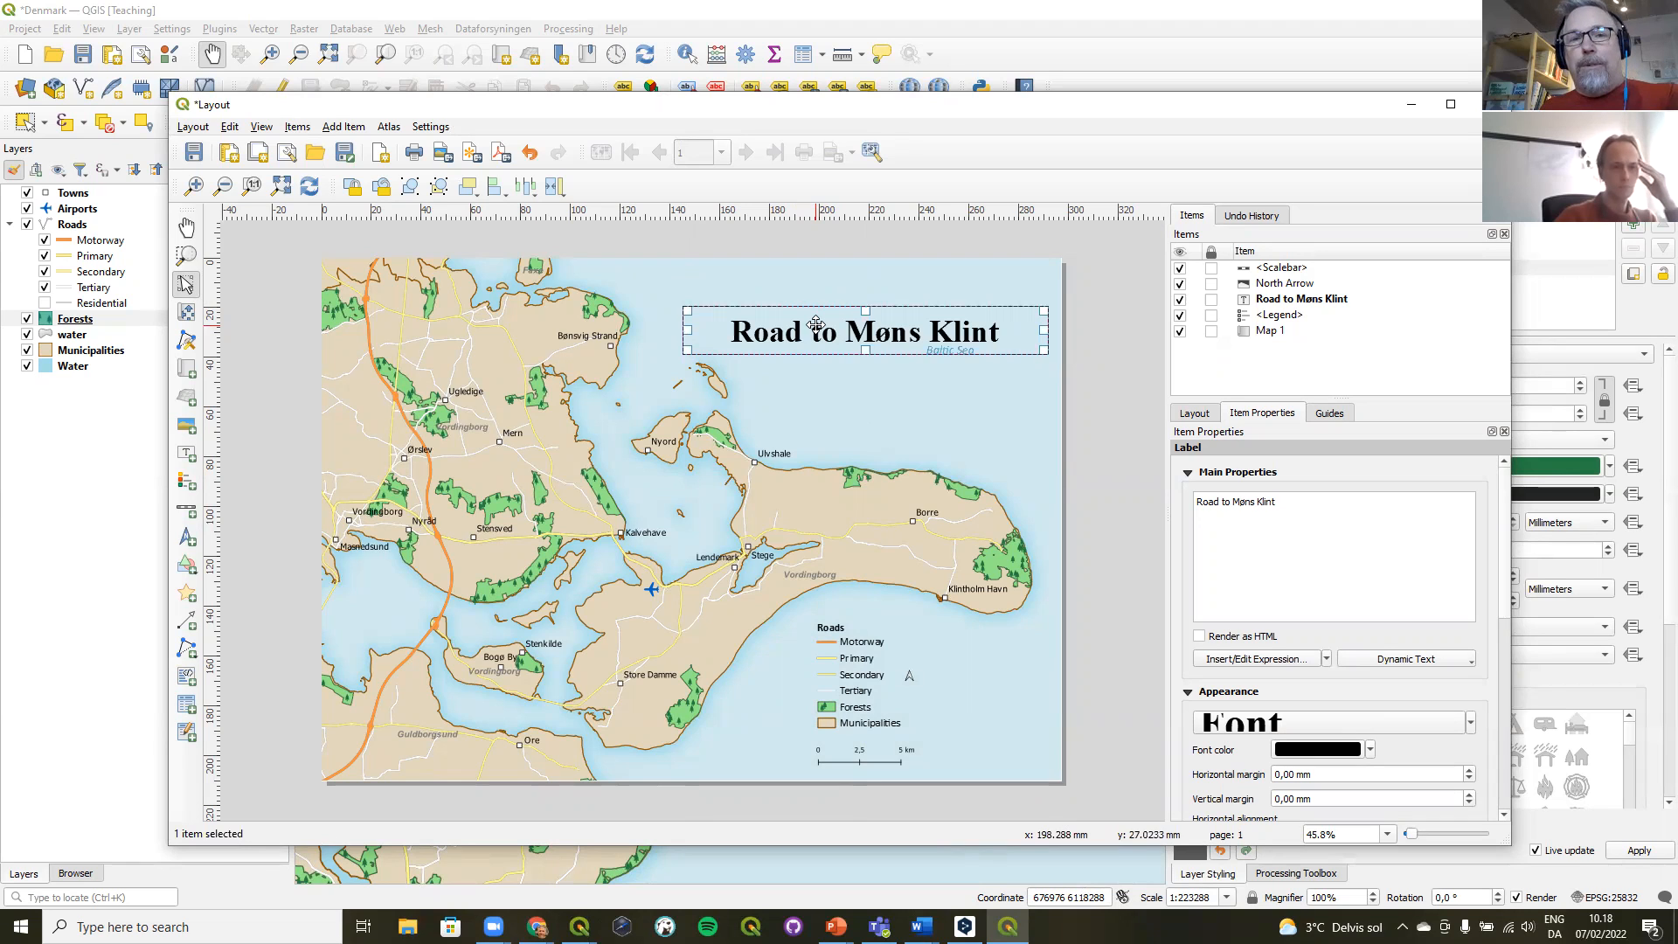
{"action": "left_click_drag", "start_coordinate": [816, 325], "coordinate": [834, 288]}
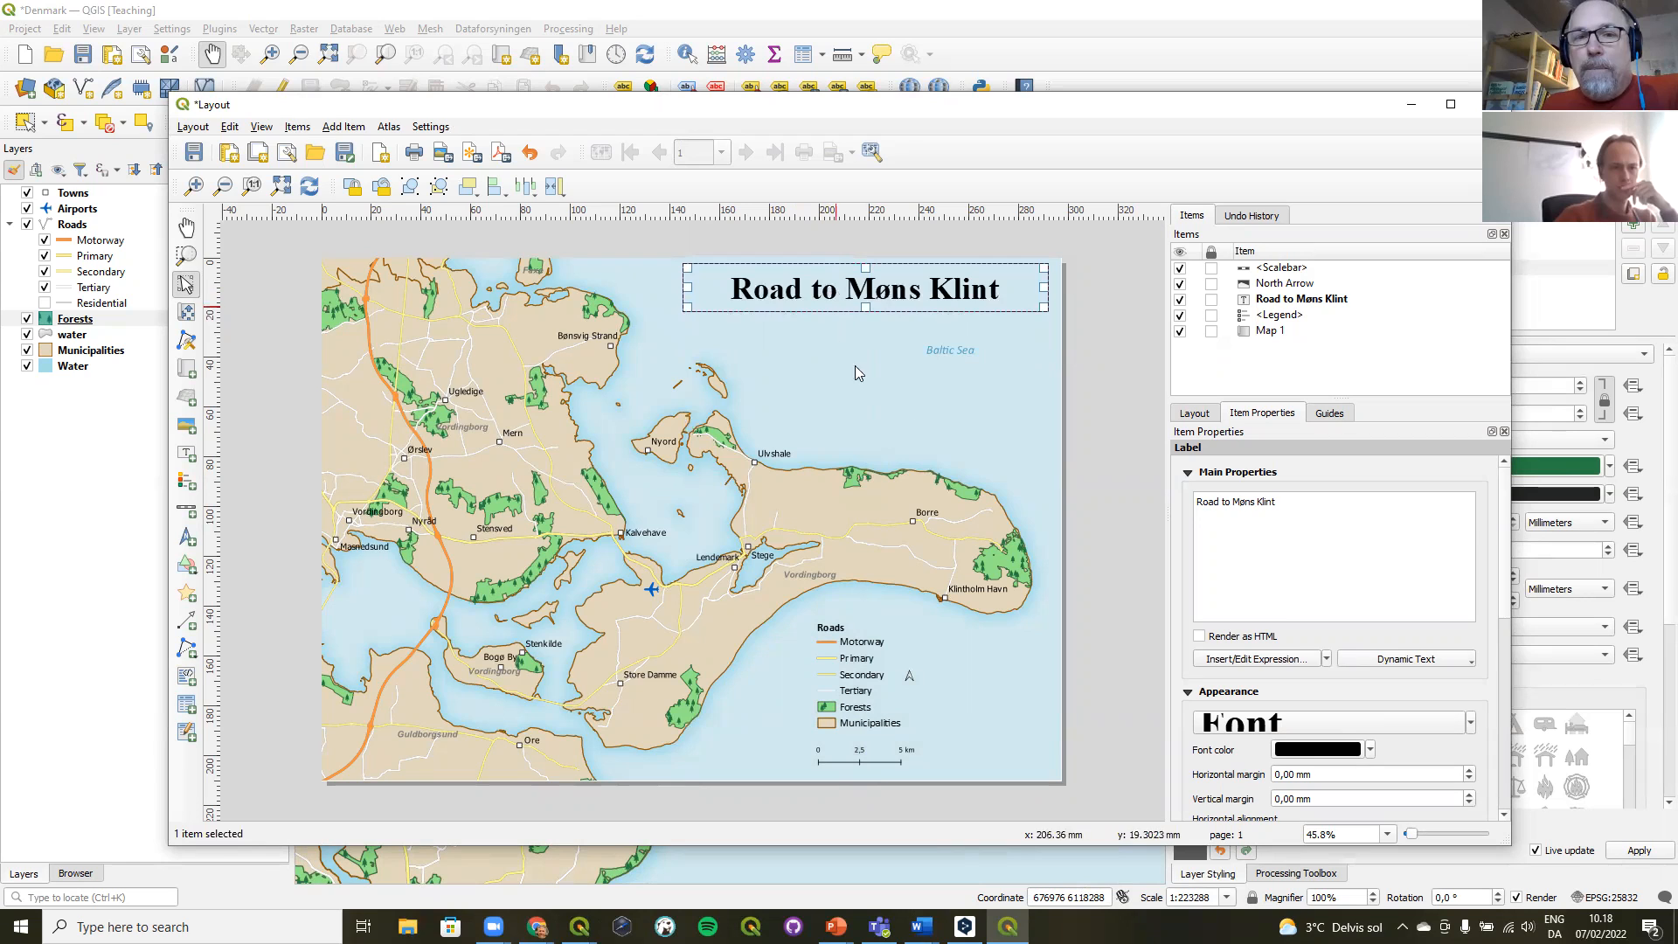
- Set the Road to Møns Klint title as a label blocking item in Map 1's label settings
{"action": "left_click", "coordinate": [977, 402]}
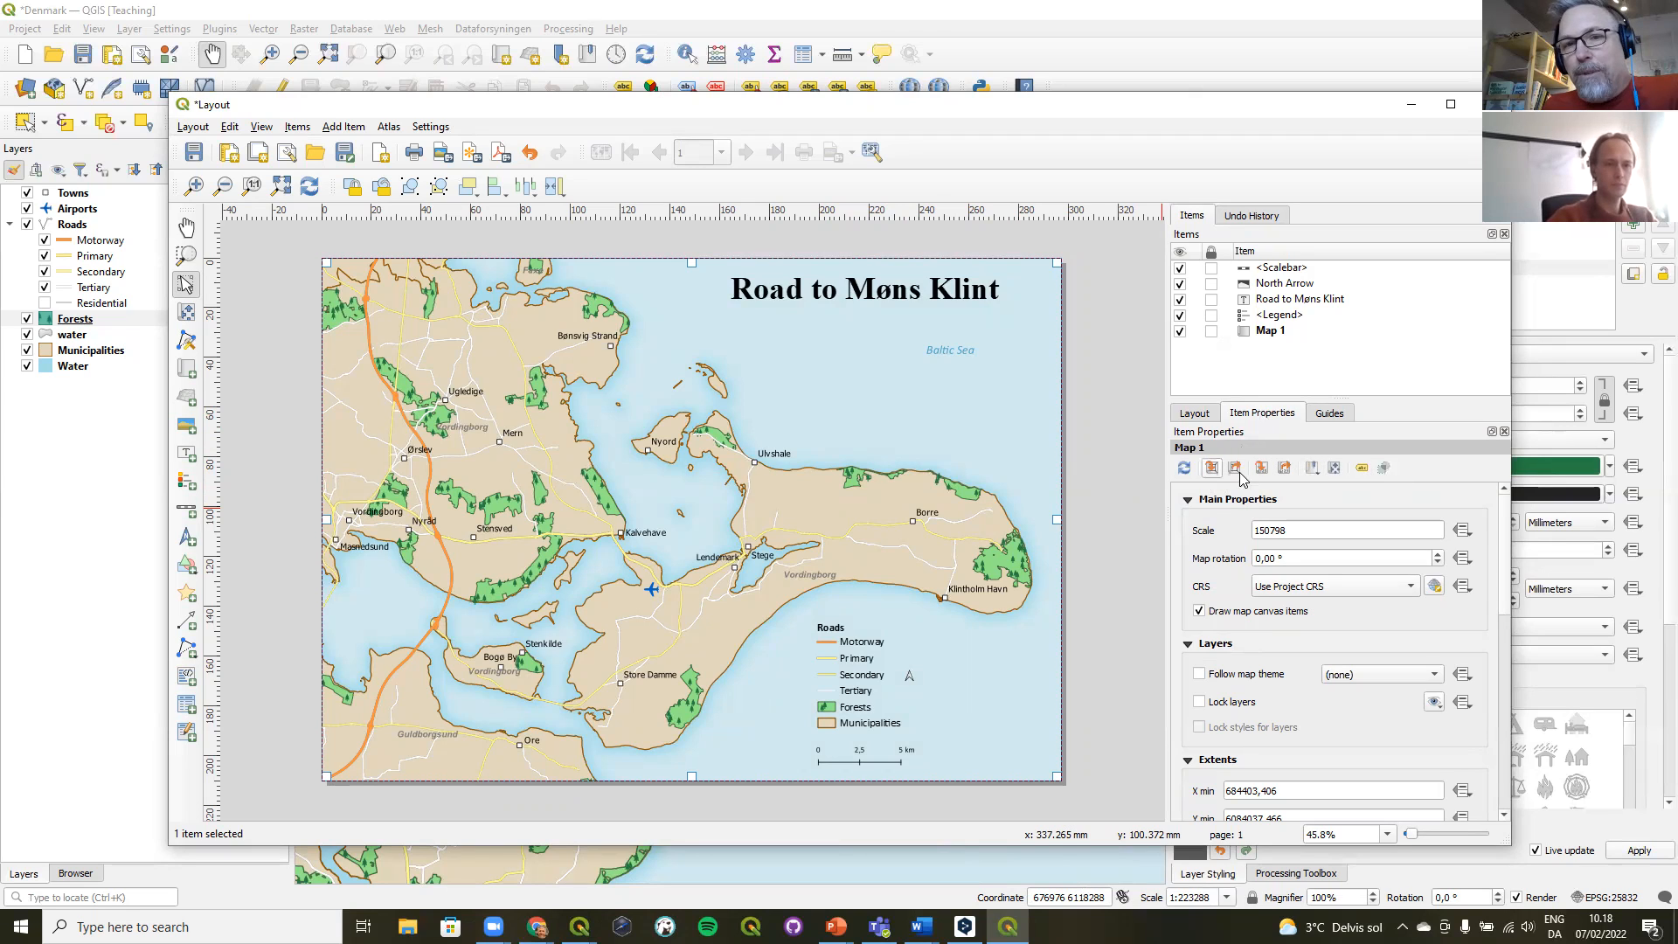
{"action": "left_click", "coordinate": [1362, 469]}
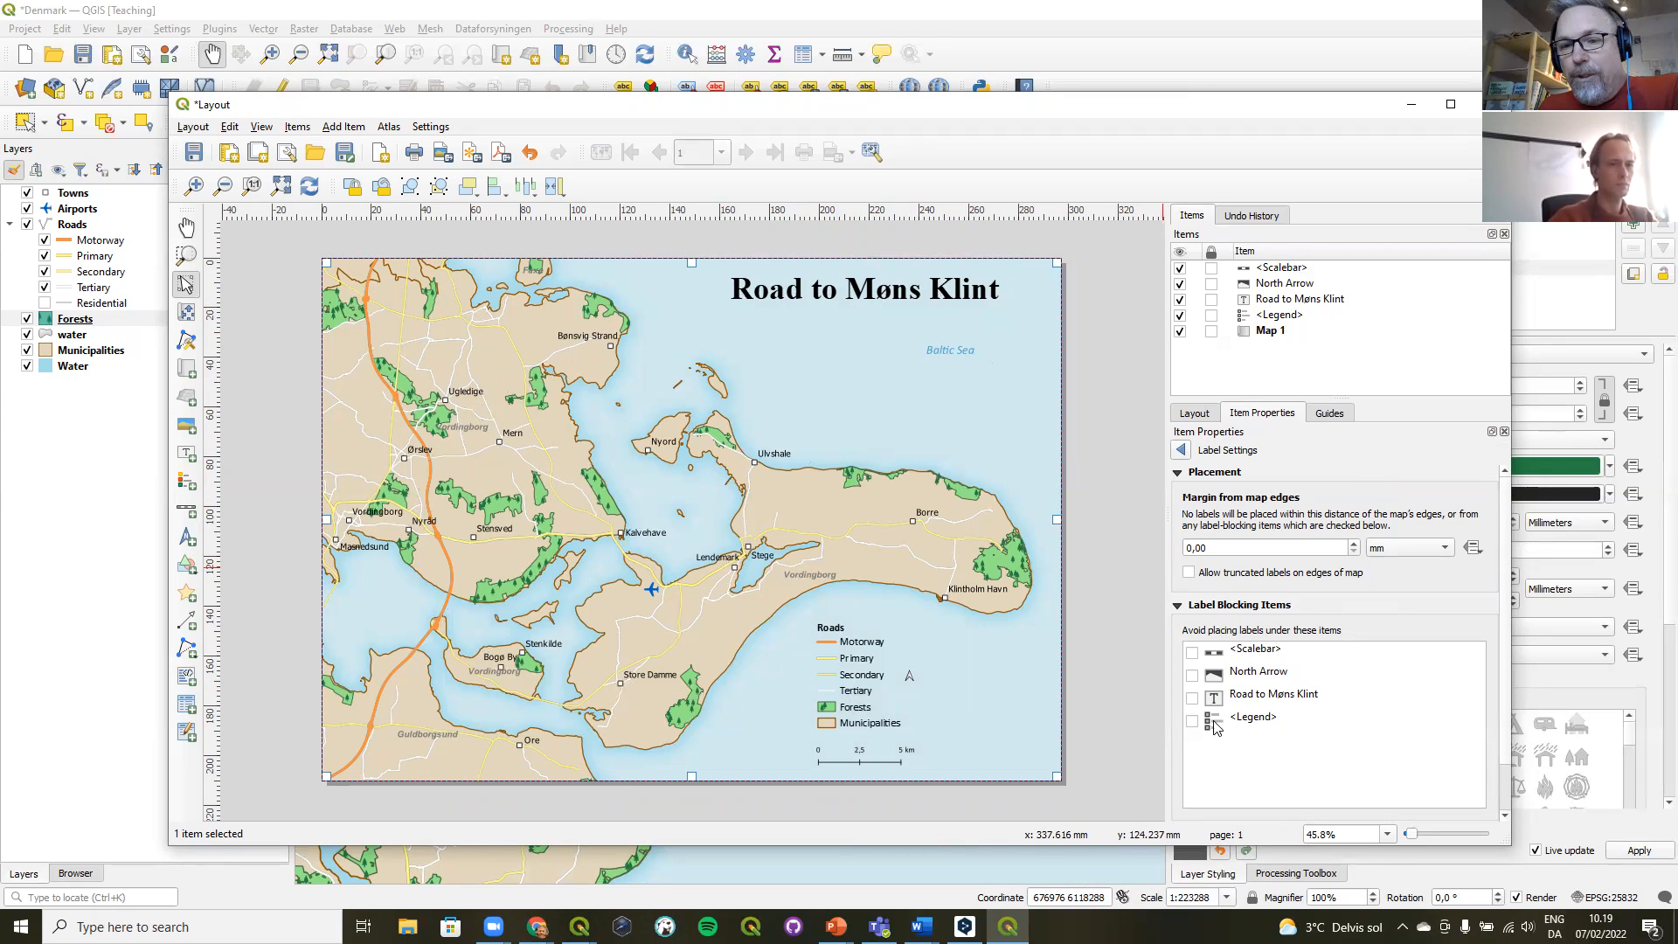
{"action": "left_click", "coordinate": [1192, 699]}
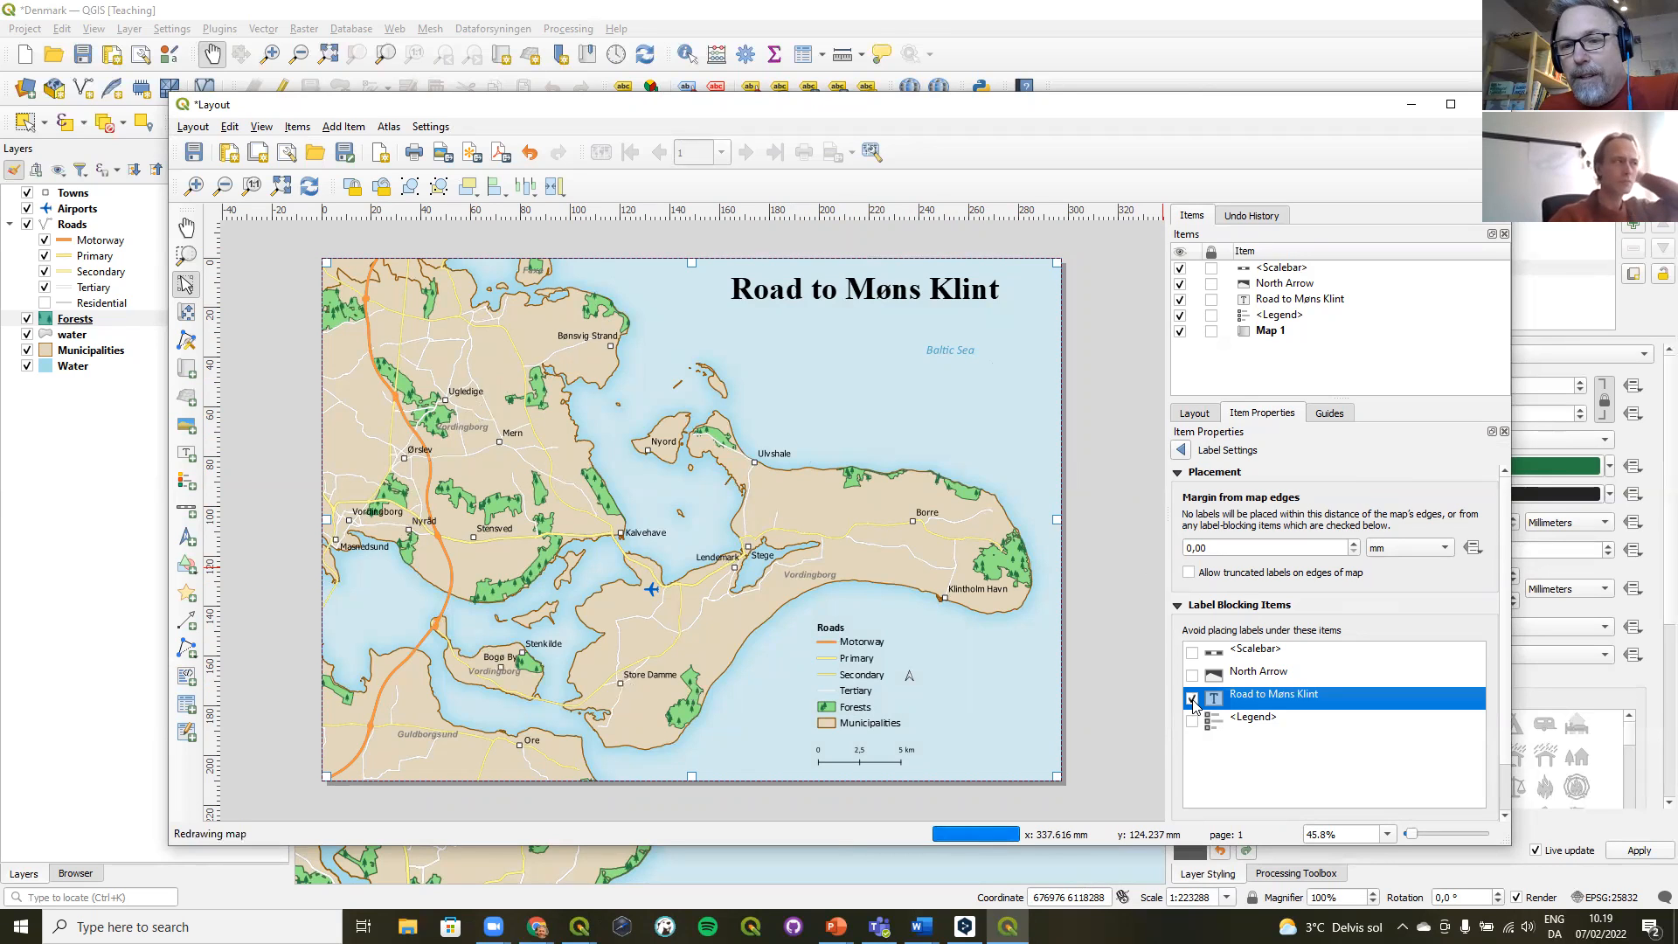
- Test the label blocking by moving the title down to the Baltic Sea label and back up above it
{"action": "left_click", "coordinate": [881, 291]}
{"action": "left_click_drag", "start_coordinate": [880, 289], "coordinate": [885, 332]}
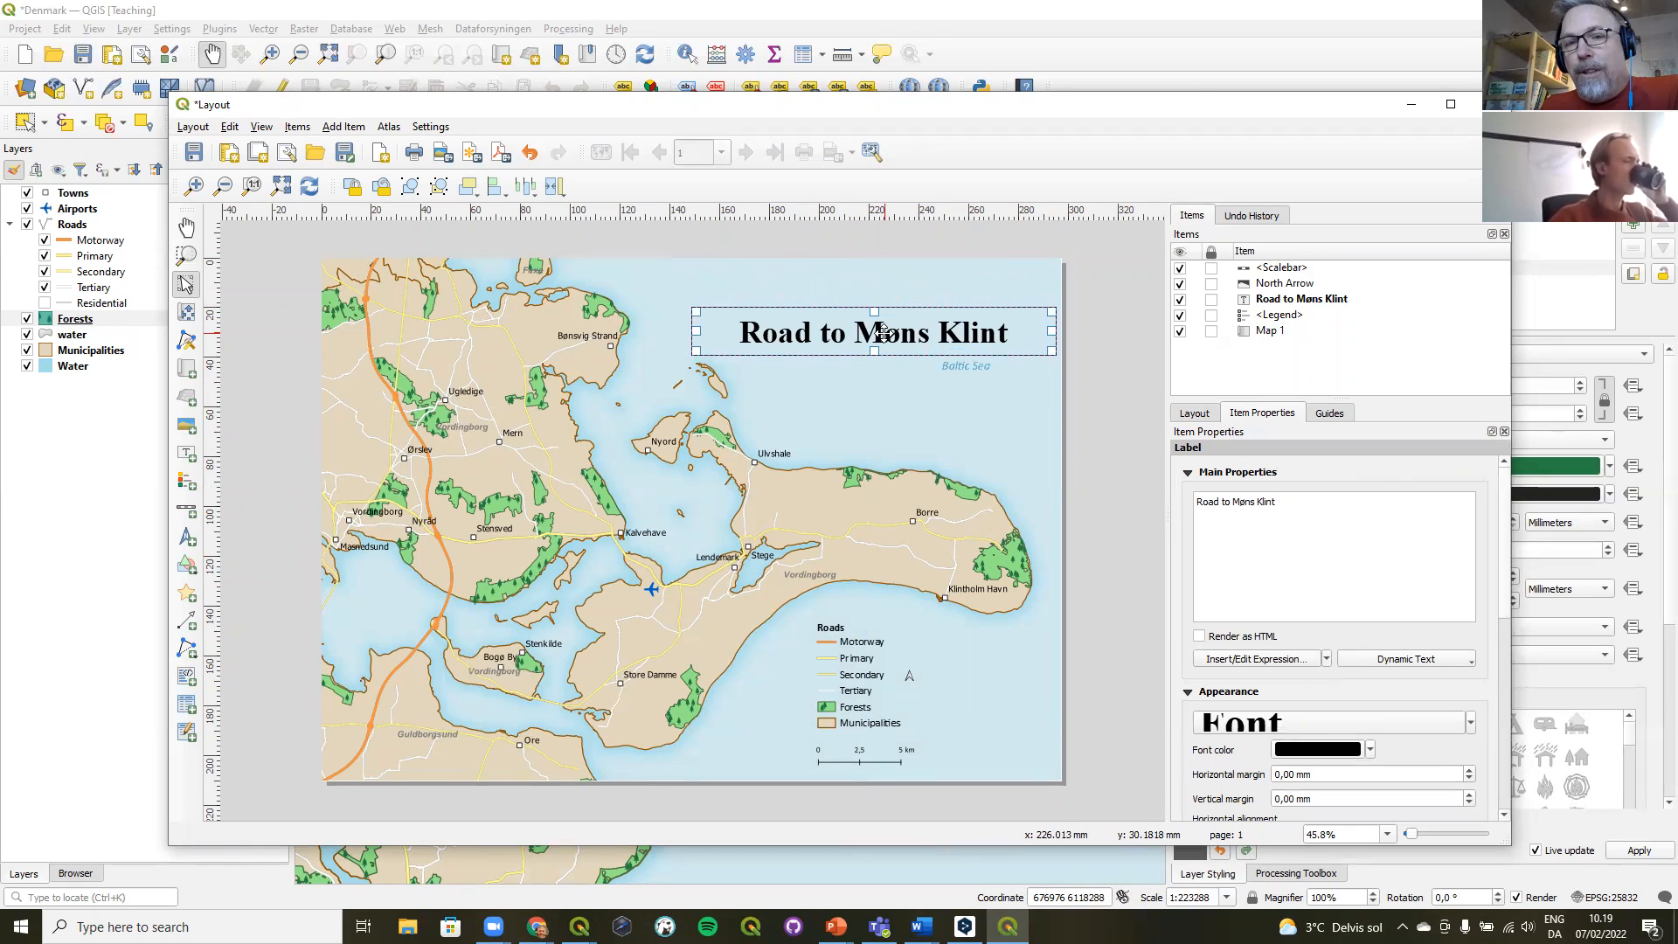
{"action": "left_click_drag", "start_coordinate": [884, 332], "coordinate": [871, 298]}
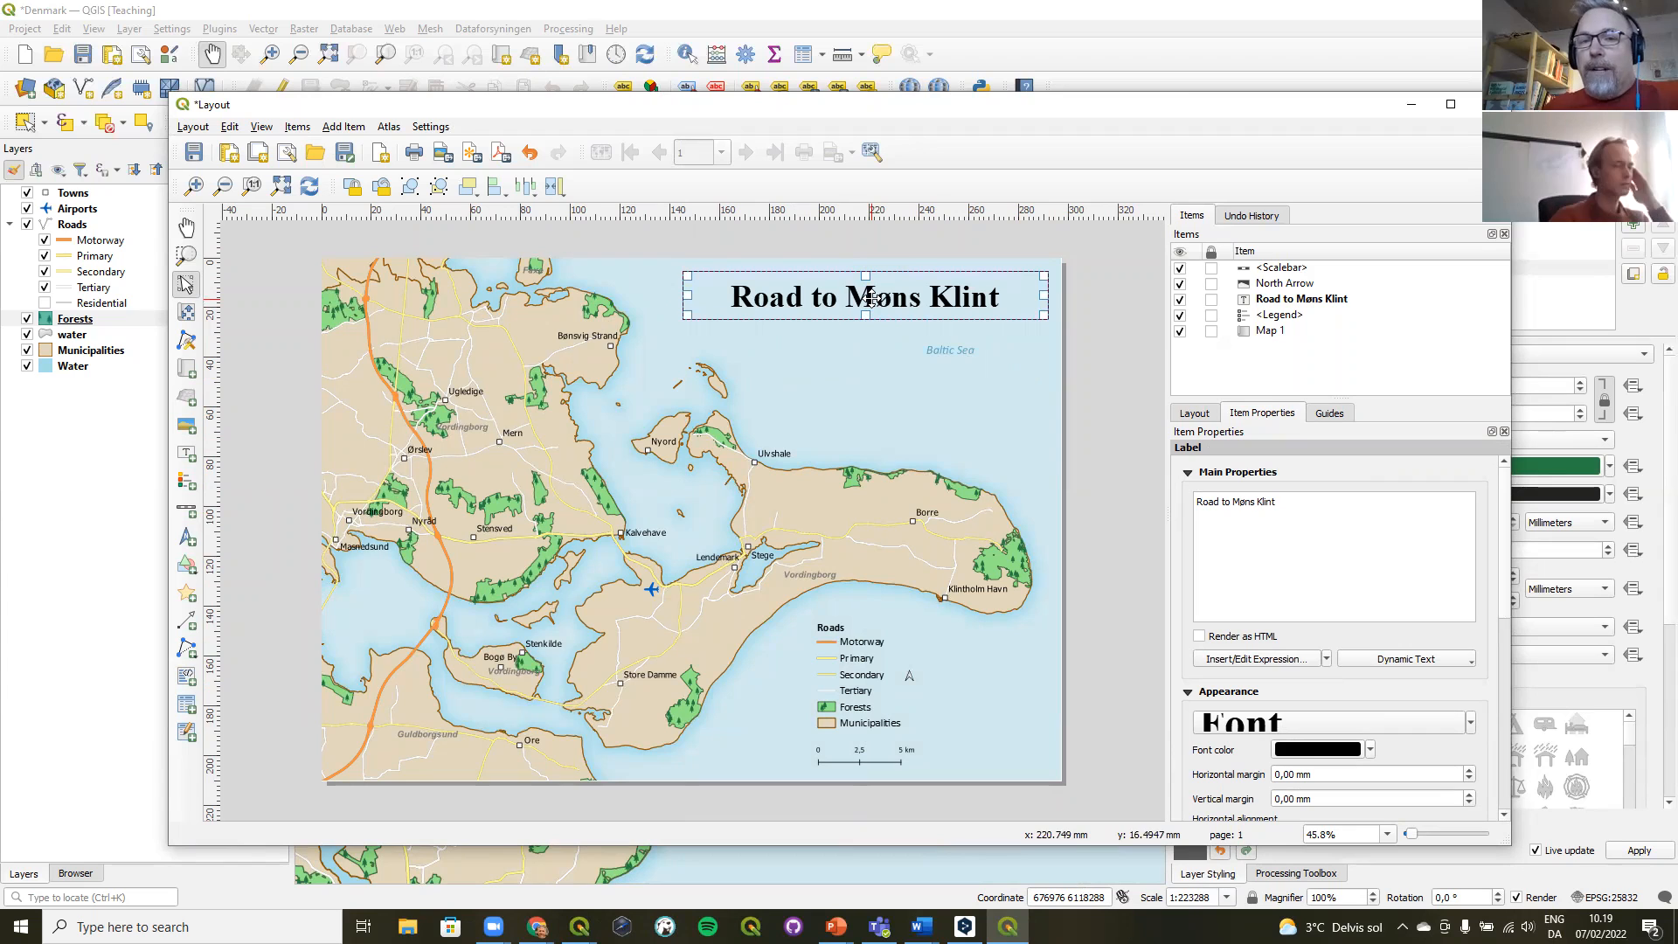
- Add the legend to the label blocking items in Map 1's label settings
{"action": "left_click", "coordinate": [849, 678]}
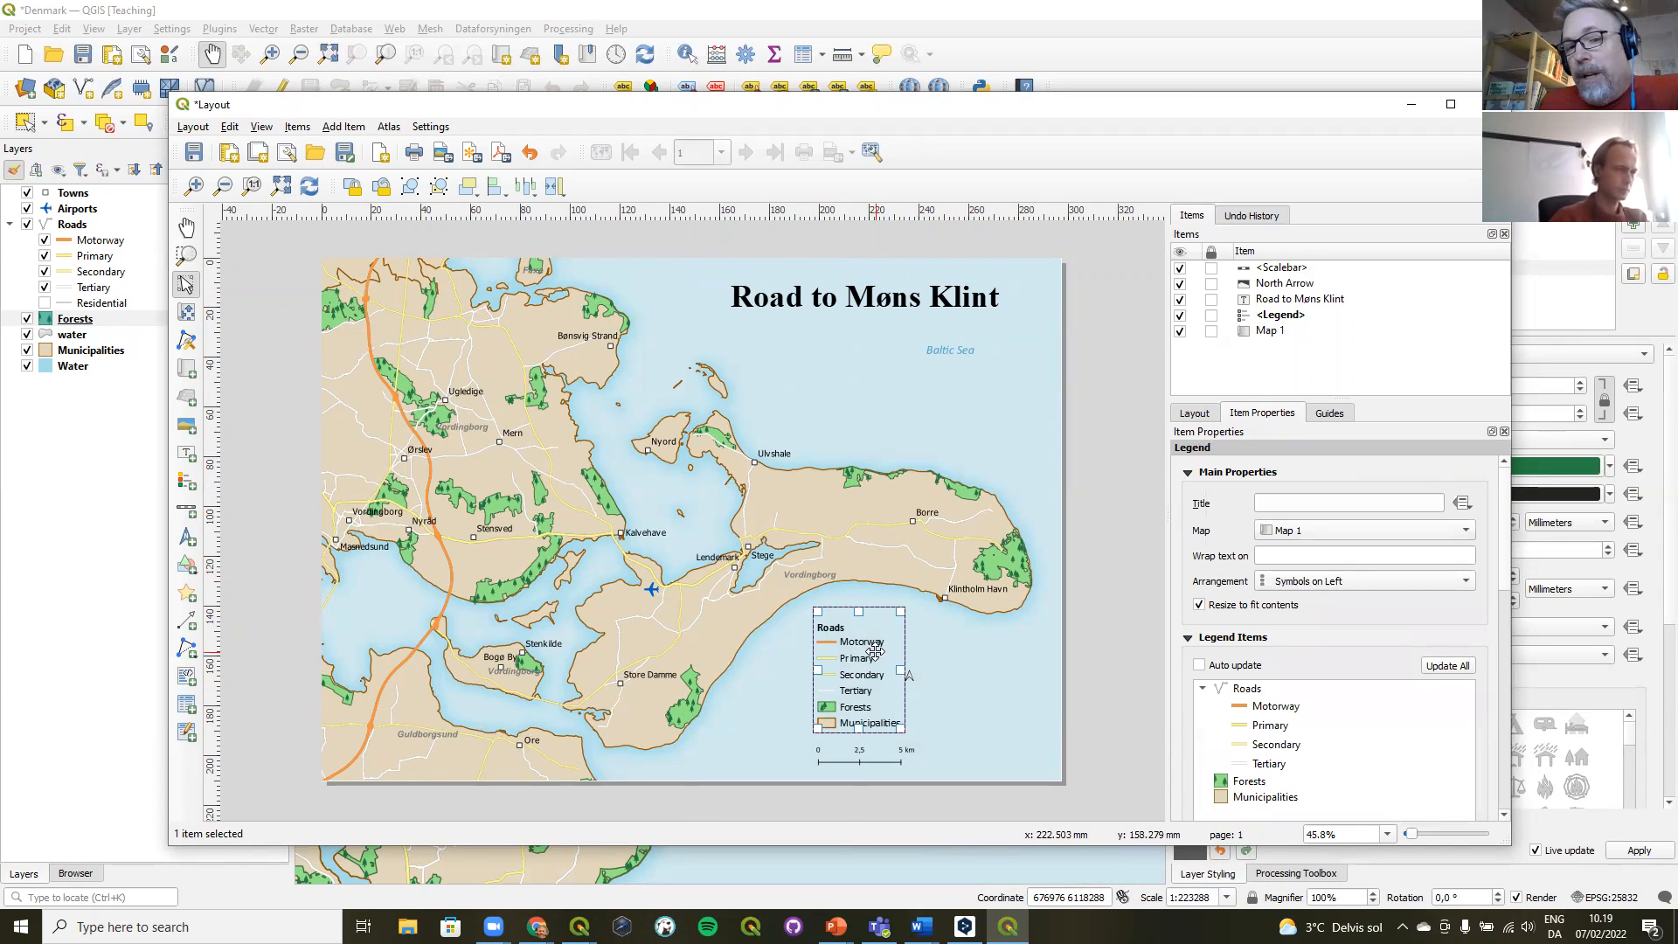
{"action": "left_click", "coordinate": [1030, 452]}
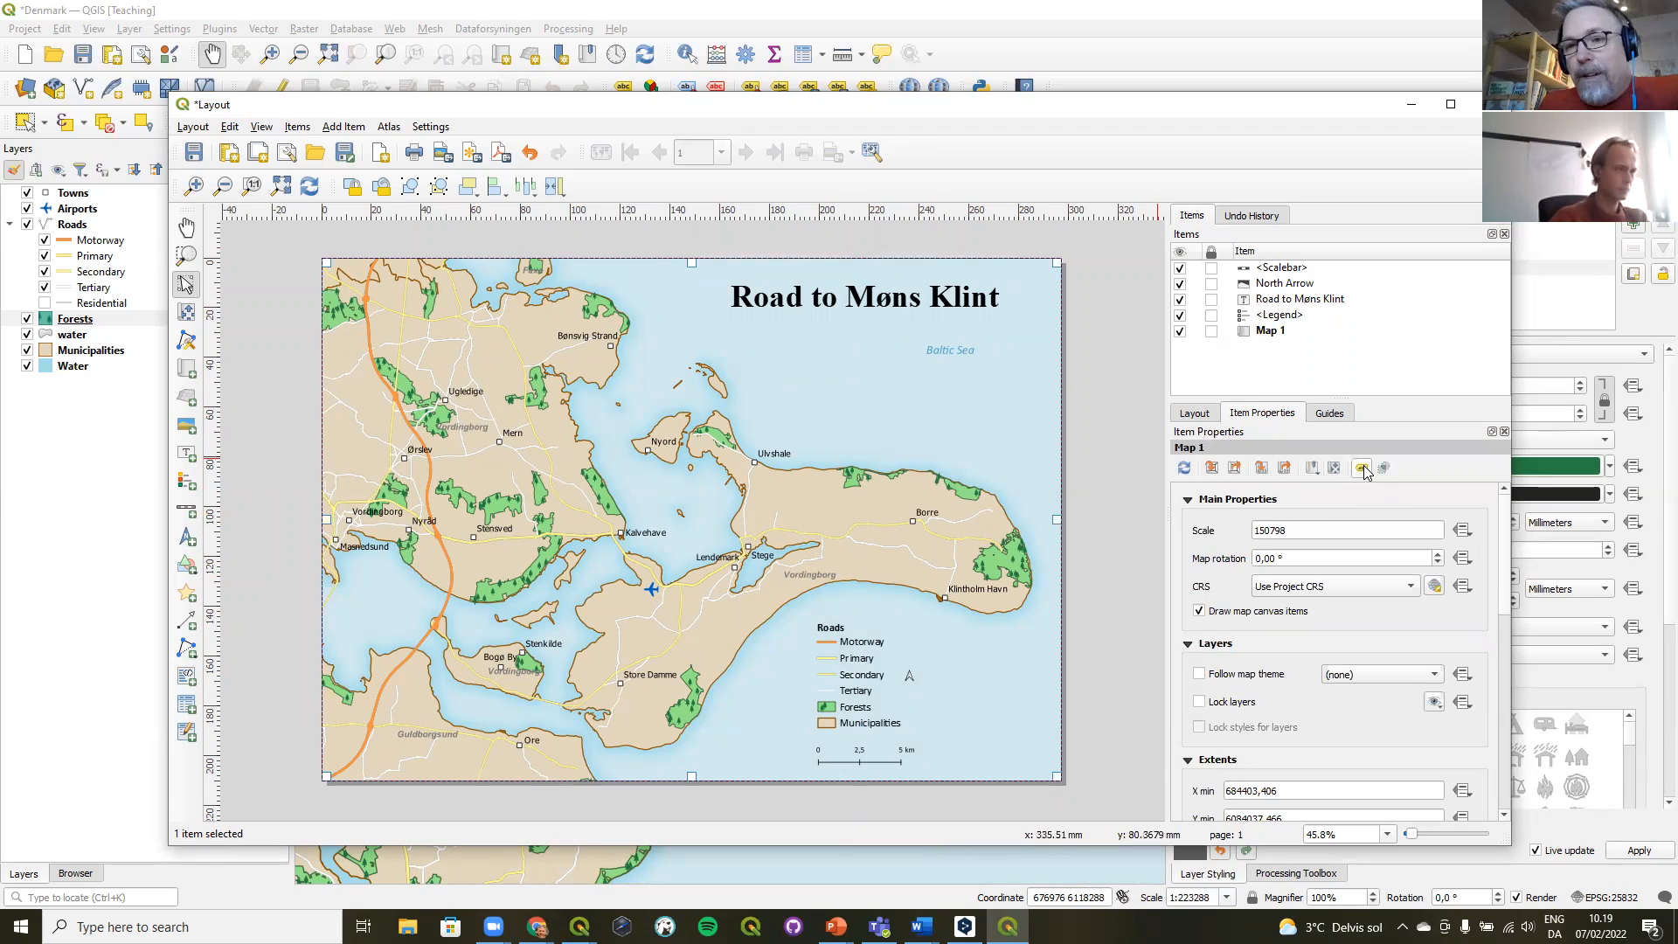
{"action": "left_click", "coordinate": [1361, 460]}
{"action": "left_click", "coordinate": [1192, 721]}
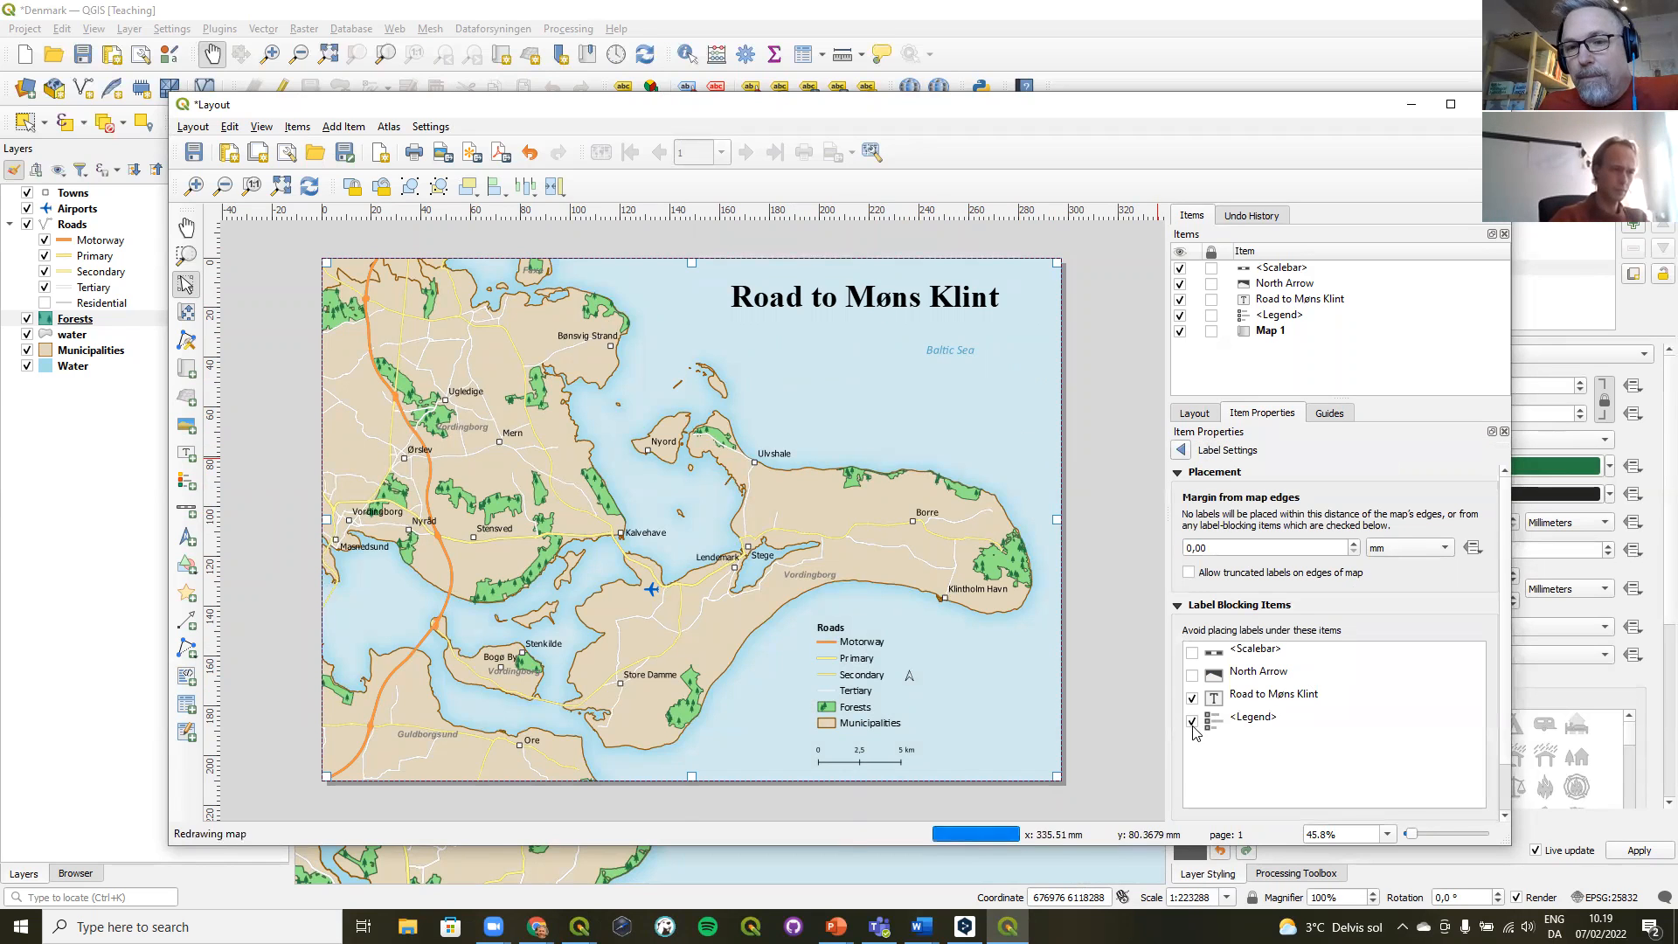
- Test the legend's label blocking by moving it up over the Baltic Sea label and back above the scale bar
{"action": "left_click", "coordinate": [850, 682]}
{"action": "left_click_drag", "start_coordinate": [849, 683], "coordinate": [948, 403]}
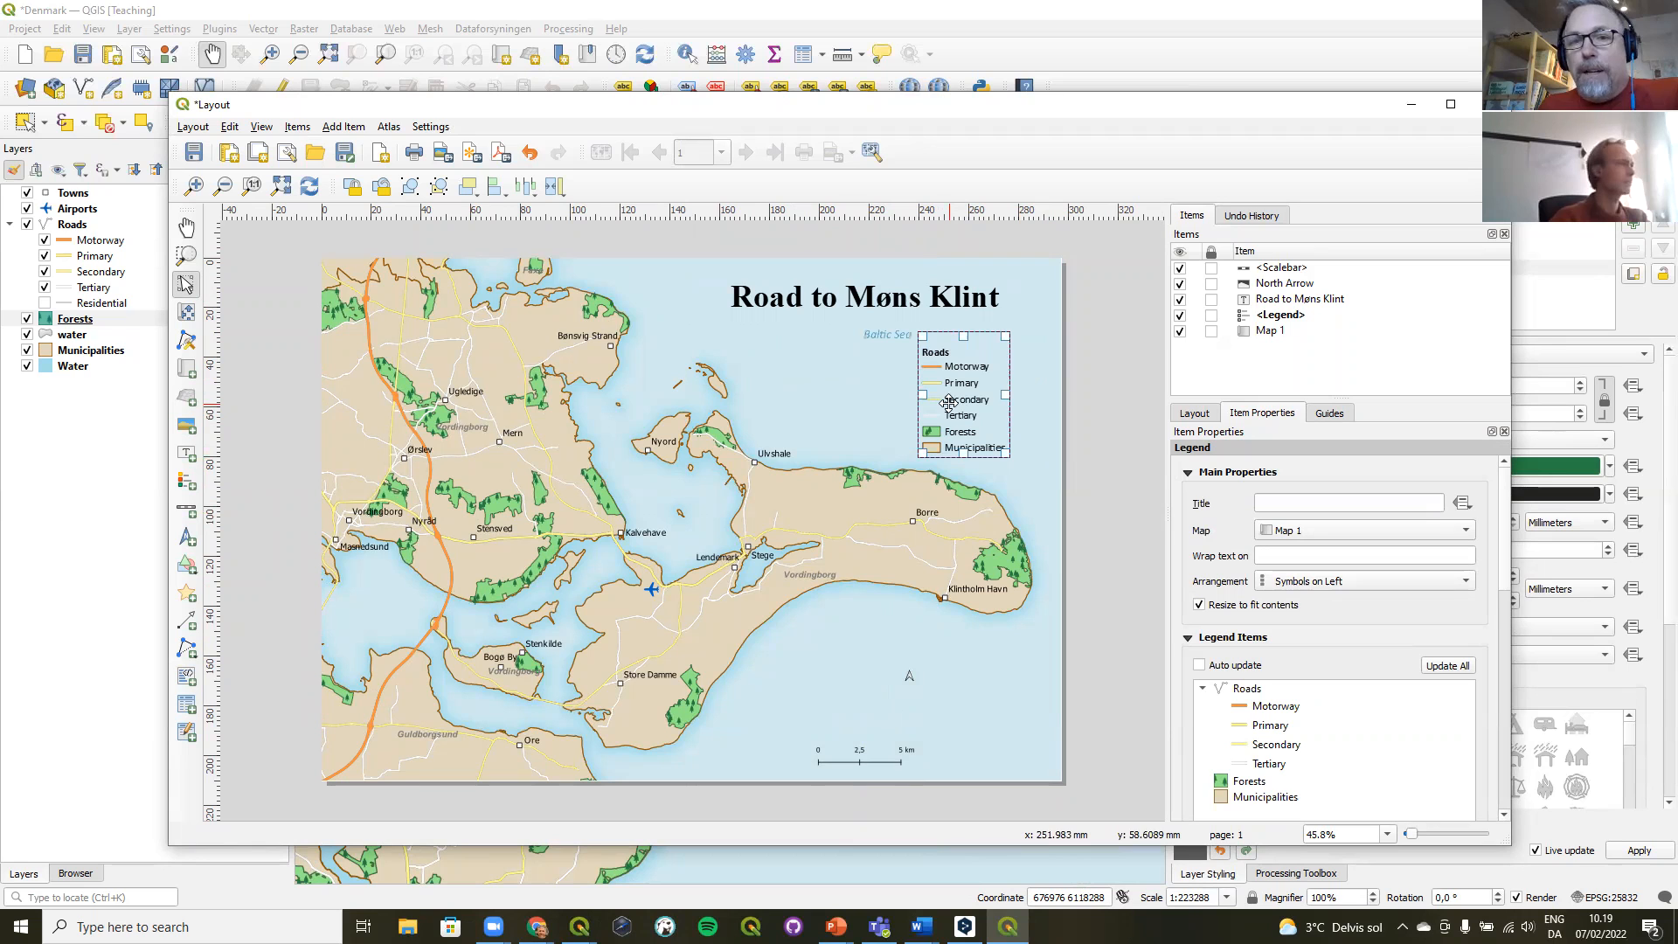
{"action": "left_click_drag", "start_coordinate": [948, 403], "coordinate": [858, 674]}
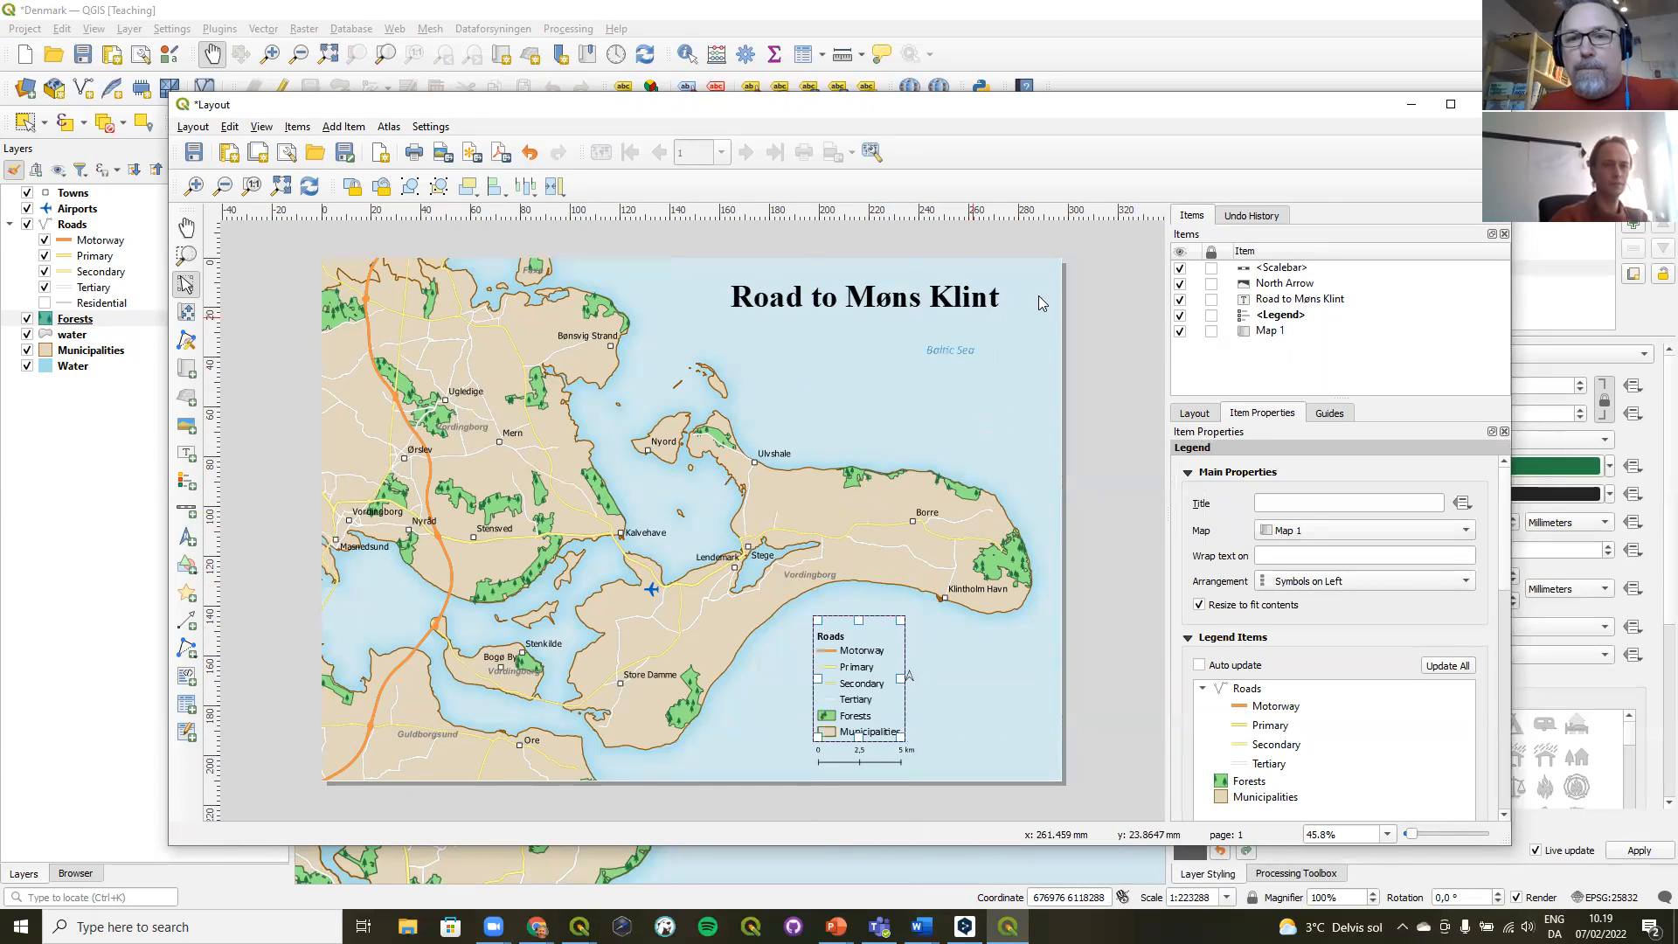
- Minimize the layout and examine the automated placement engine settings from the lowercase water layer's labels
{"action": "left_click", "coordinate": [1411, 107]}
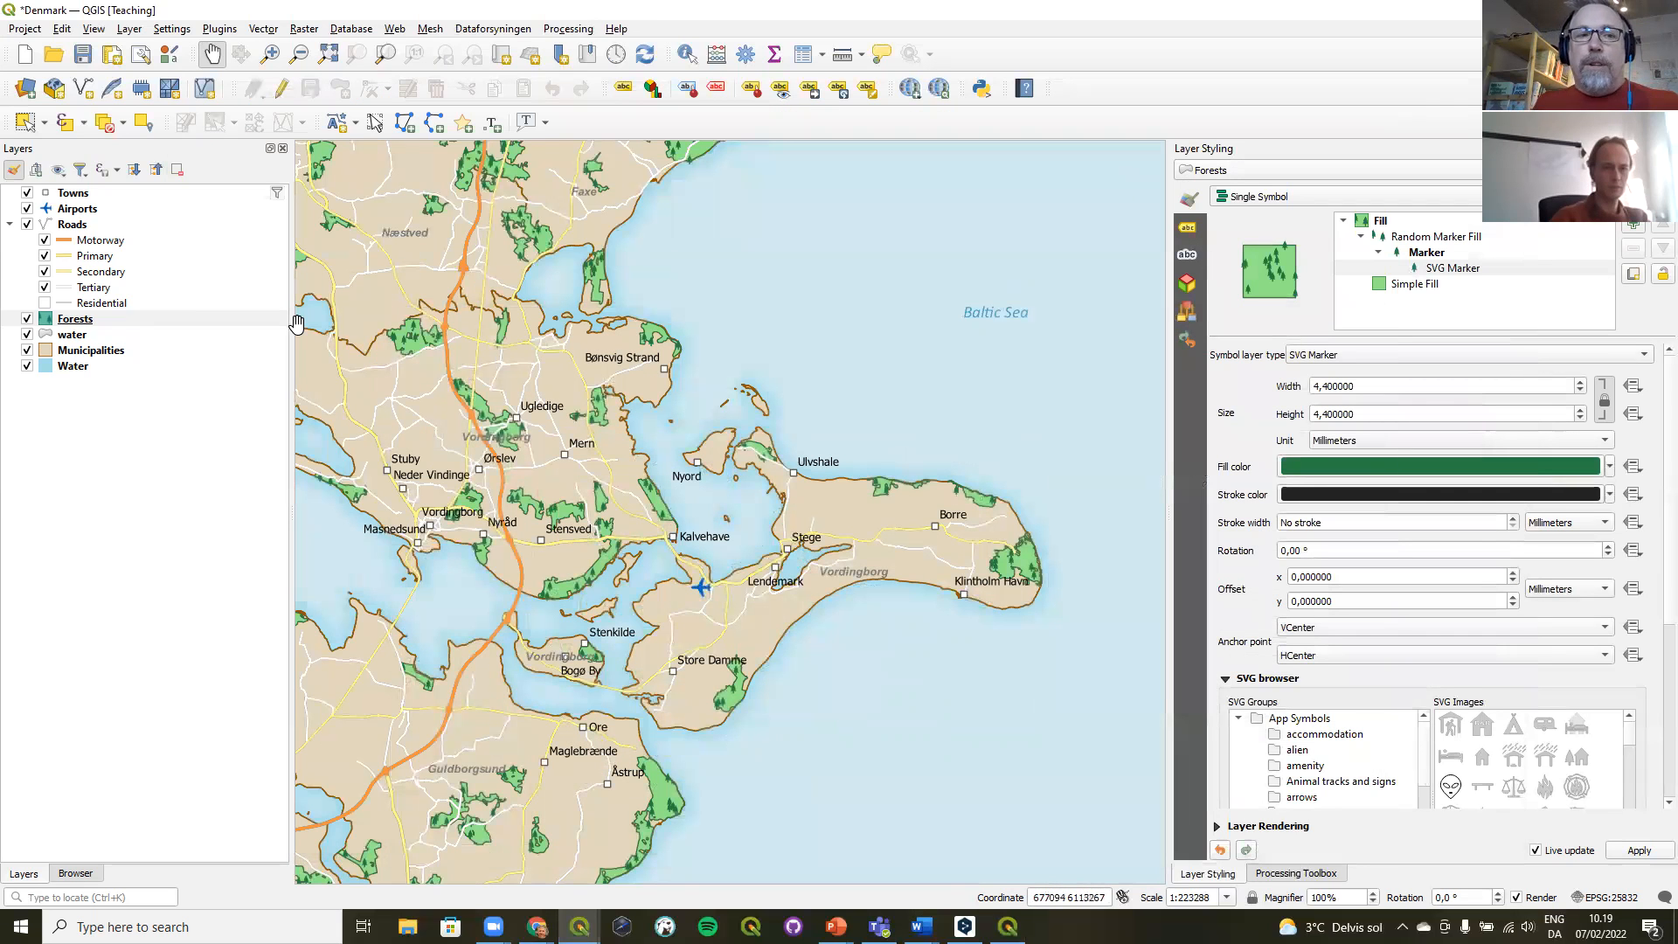
{"action": "left_click", "coordinate": [77, 336]}
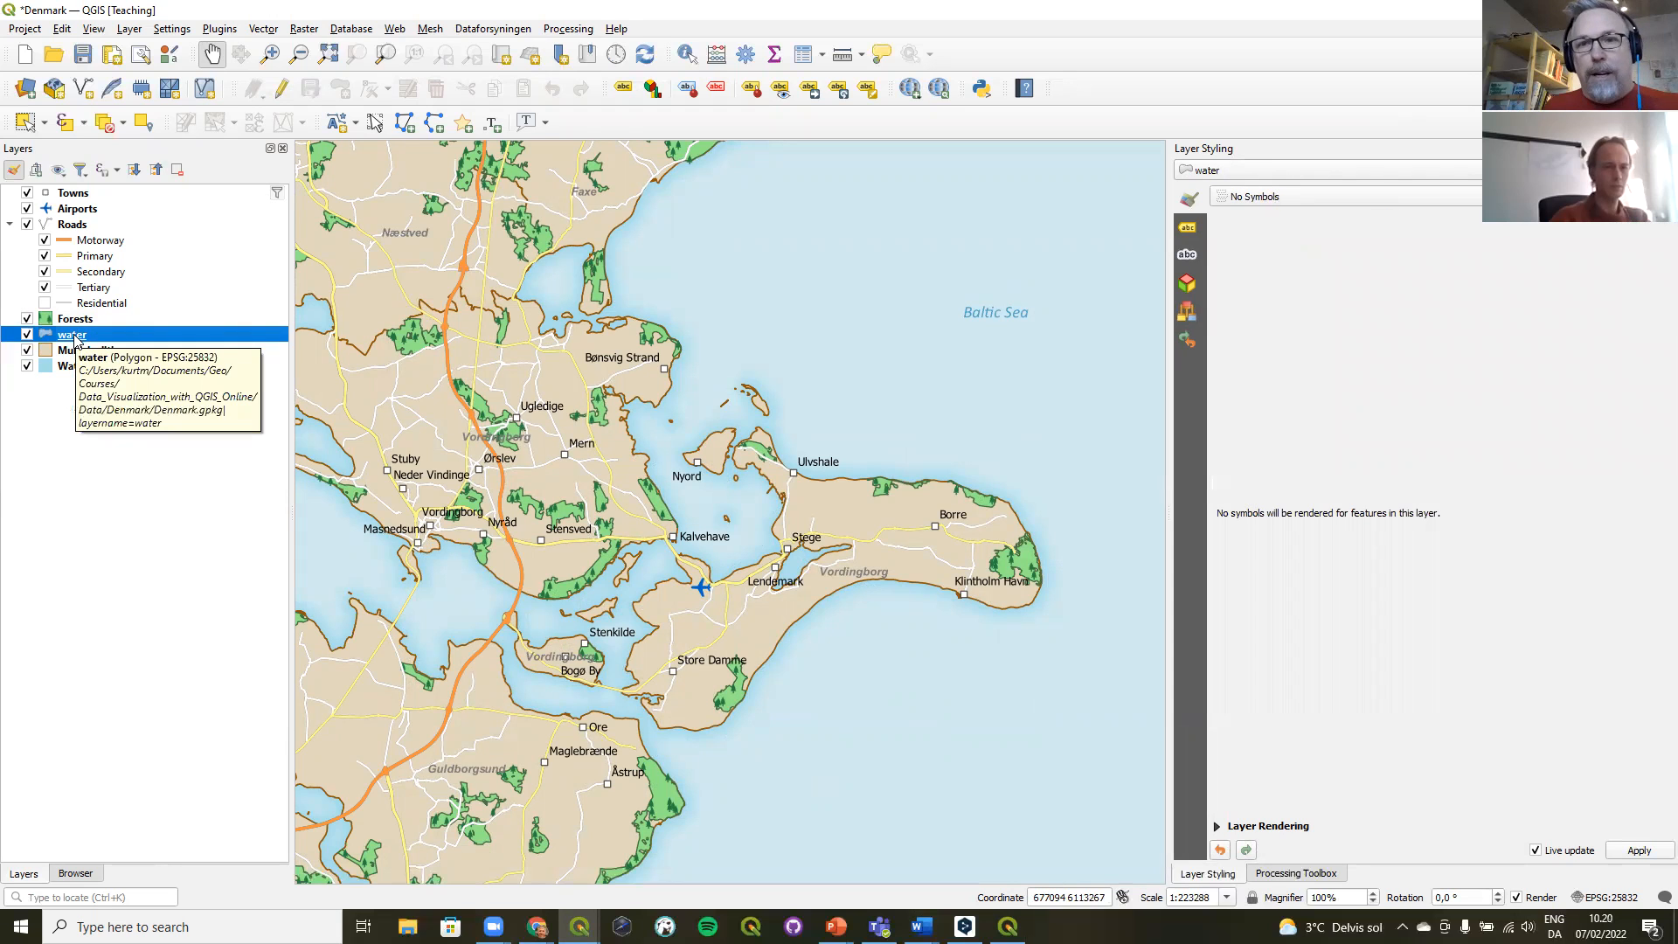
{"action": "left_click", "coordinate": [1188, 230]}
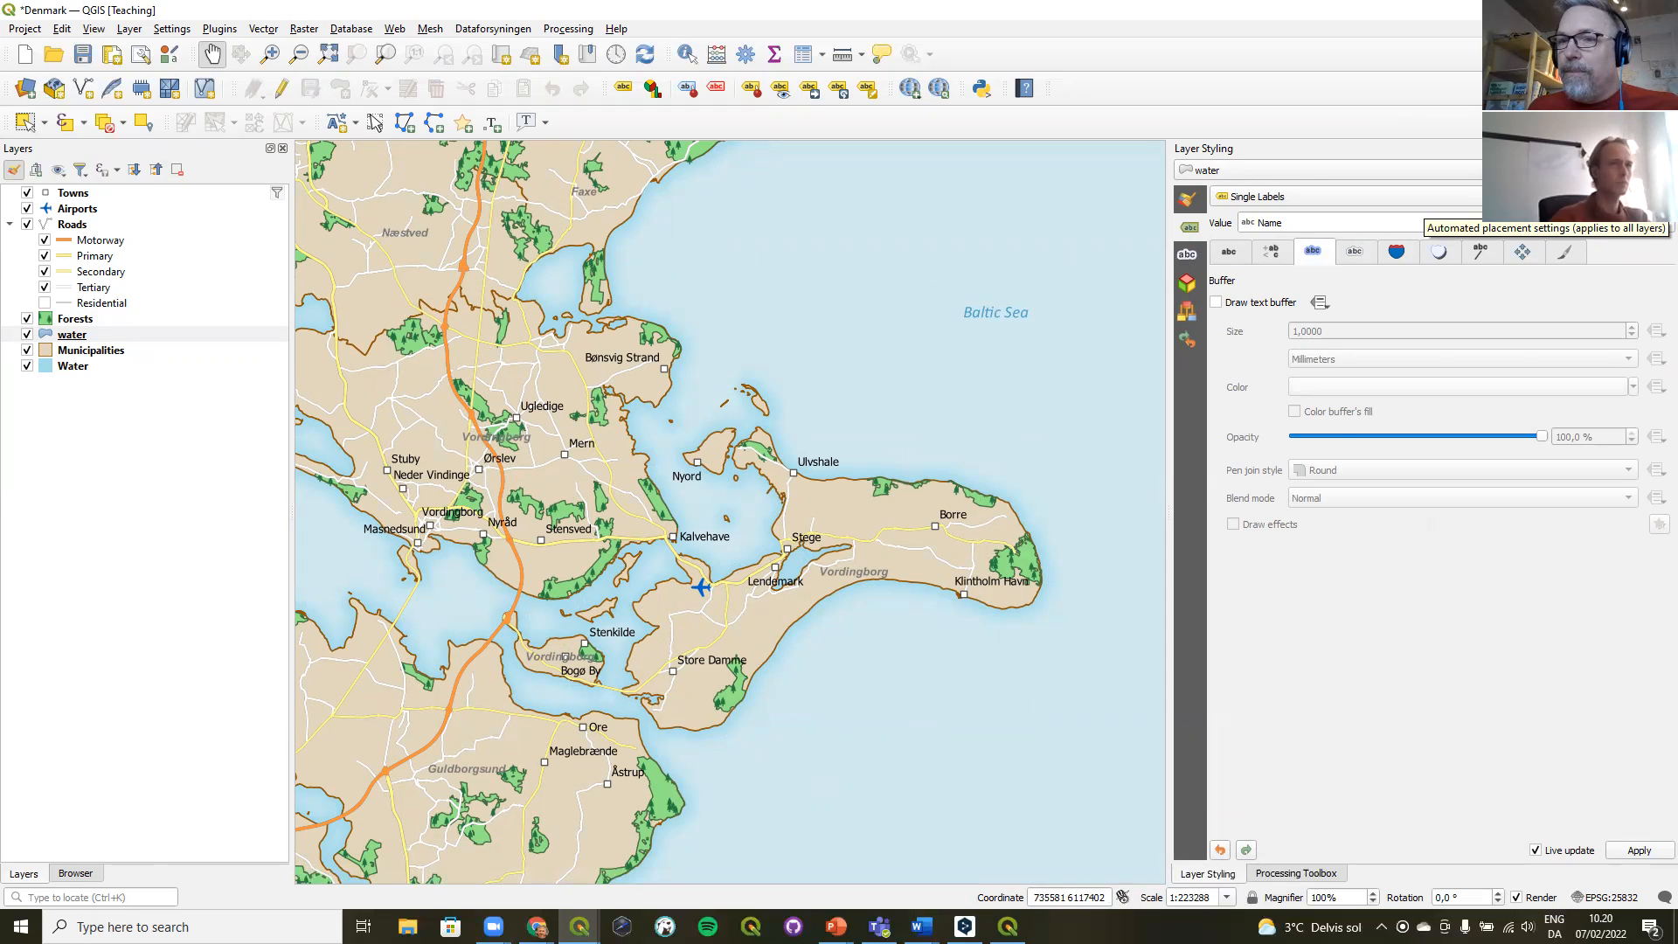
{"action": "left_click", "coordinate": [1661, 223]}
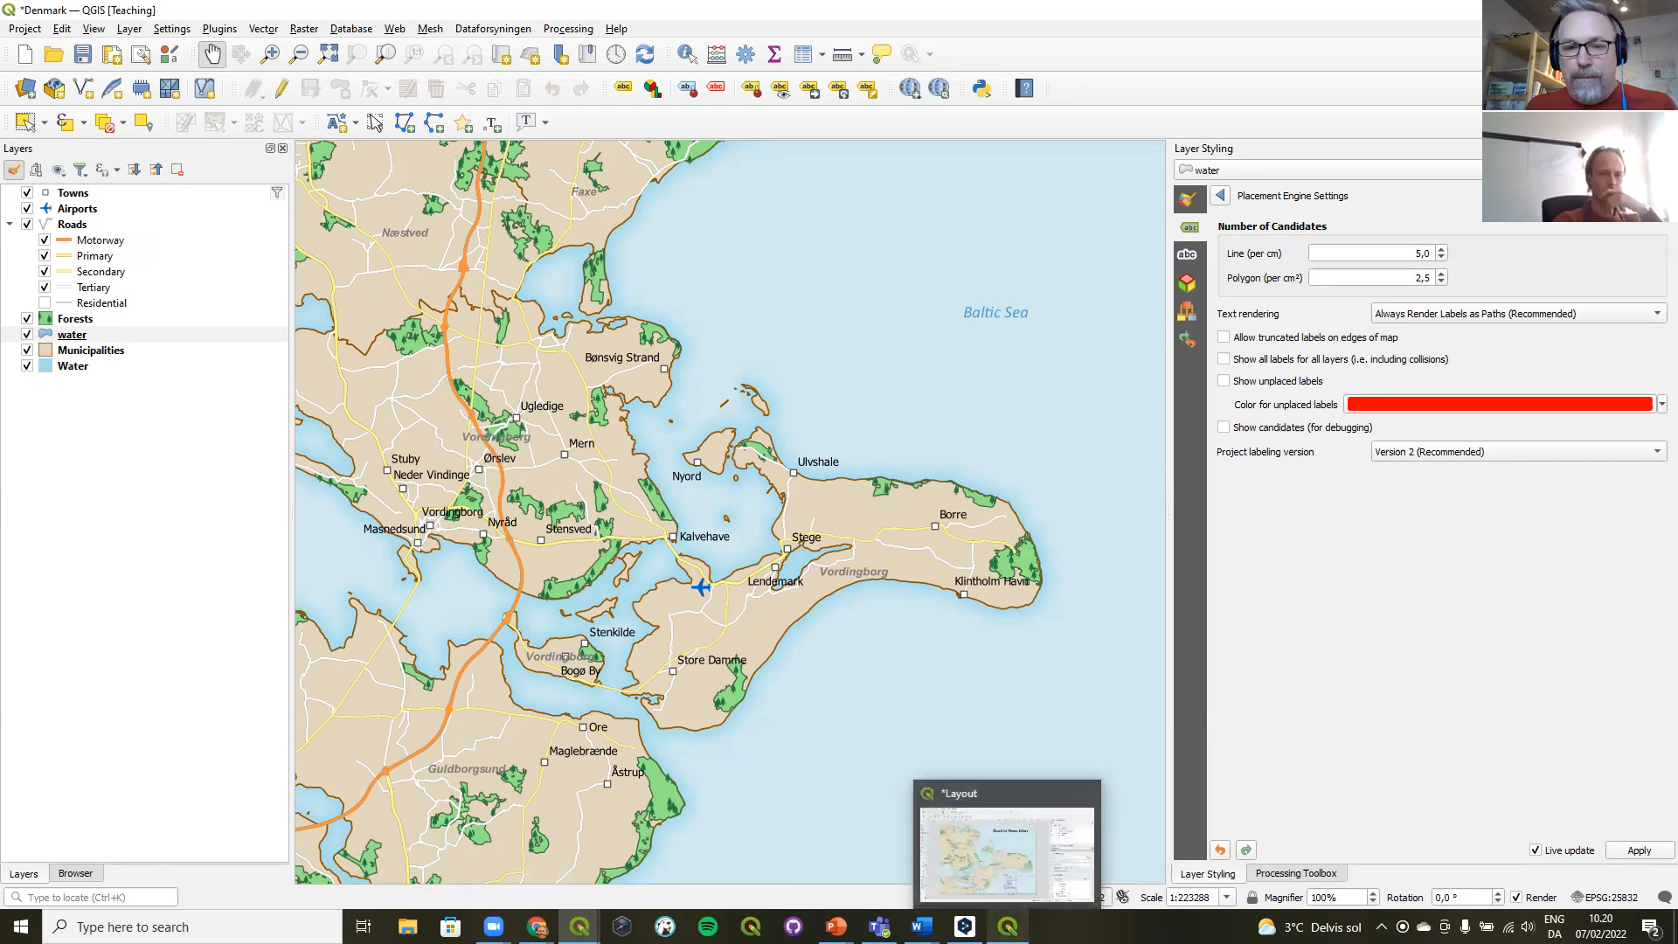
- Bring back the layout window, select Map 1, maximize the window and zoom to the full page
{"action": "mouse_move", "coordinate": [580, 927]}
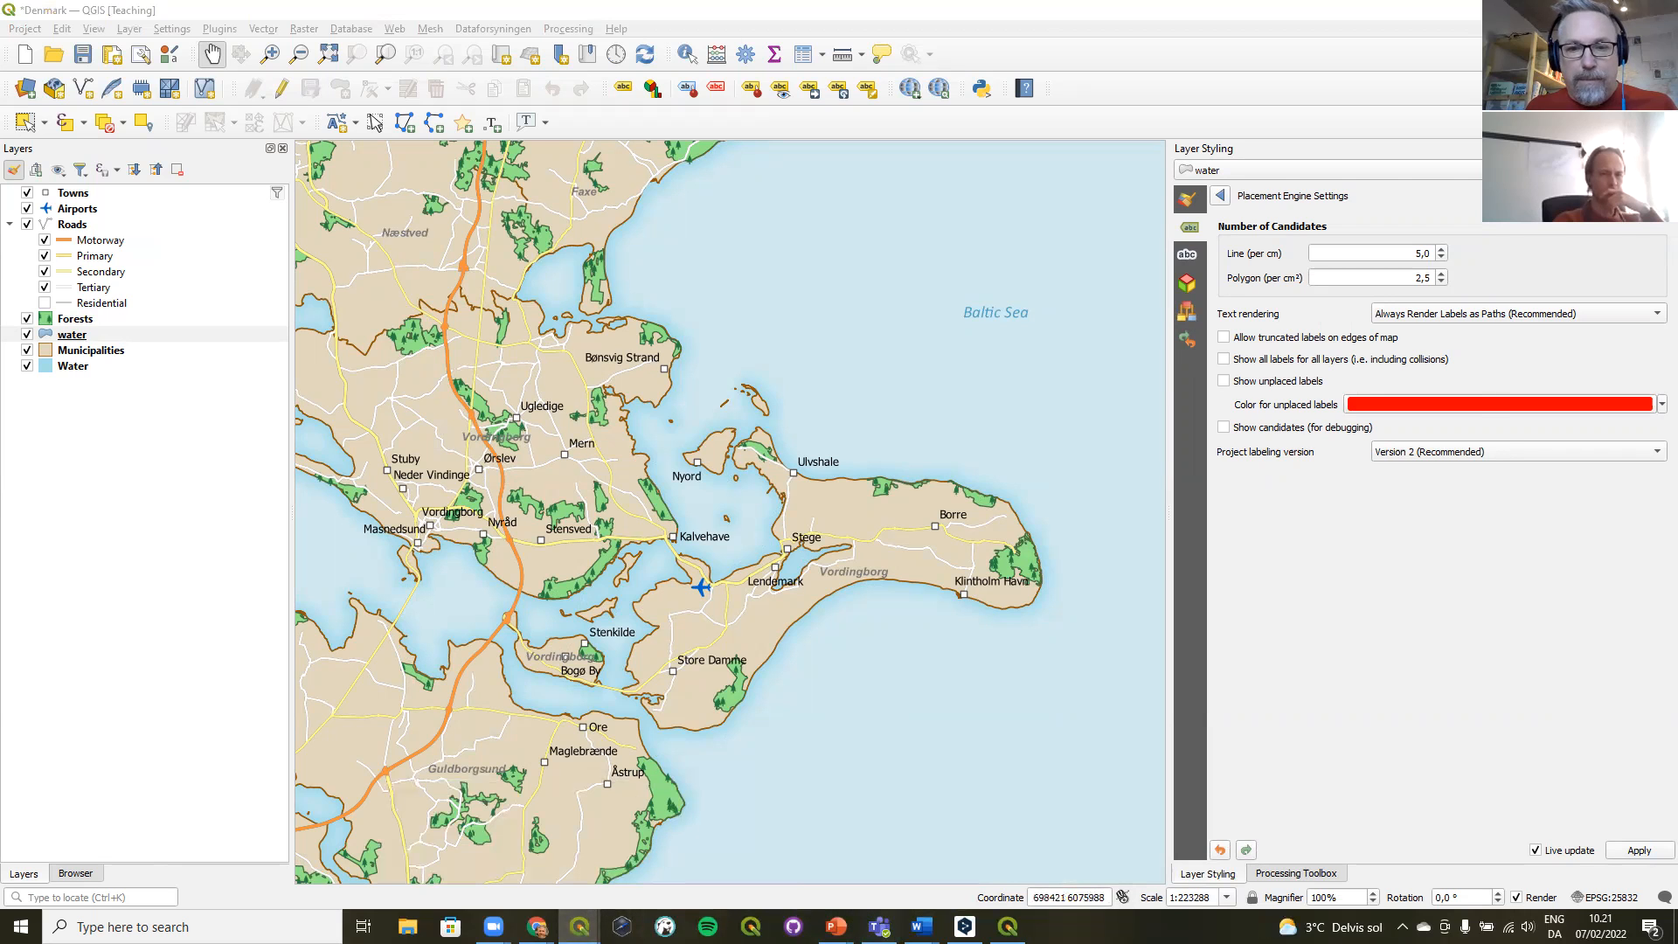
{"action": "left_click", "coordinate": [1008, 926]}
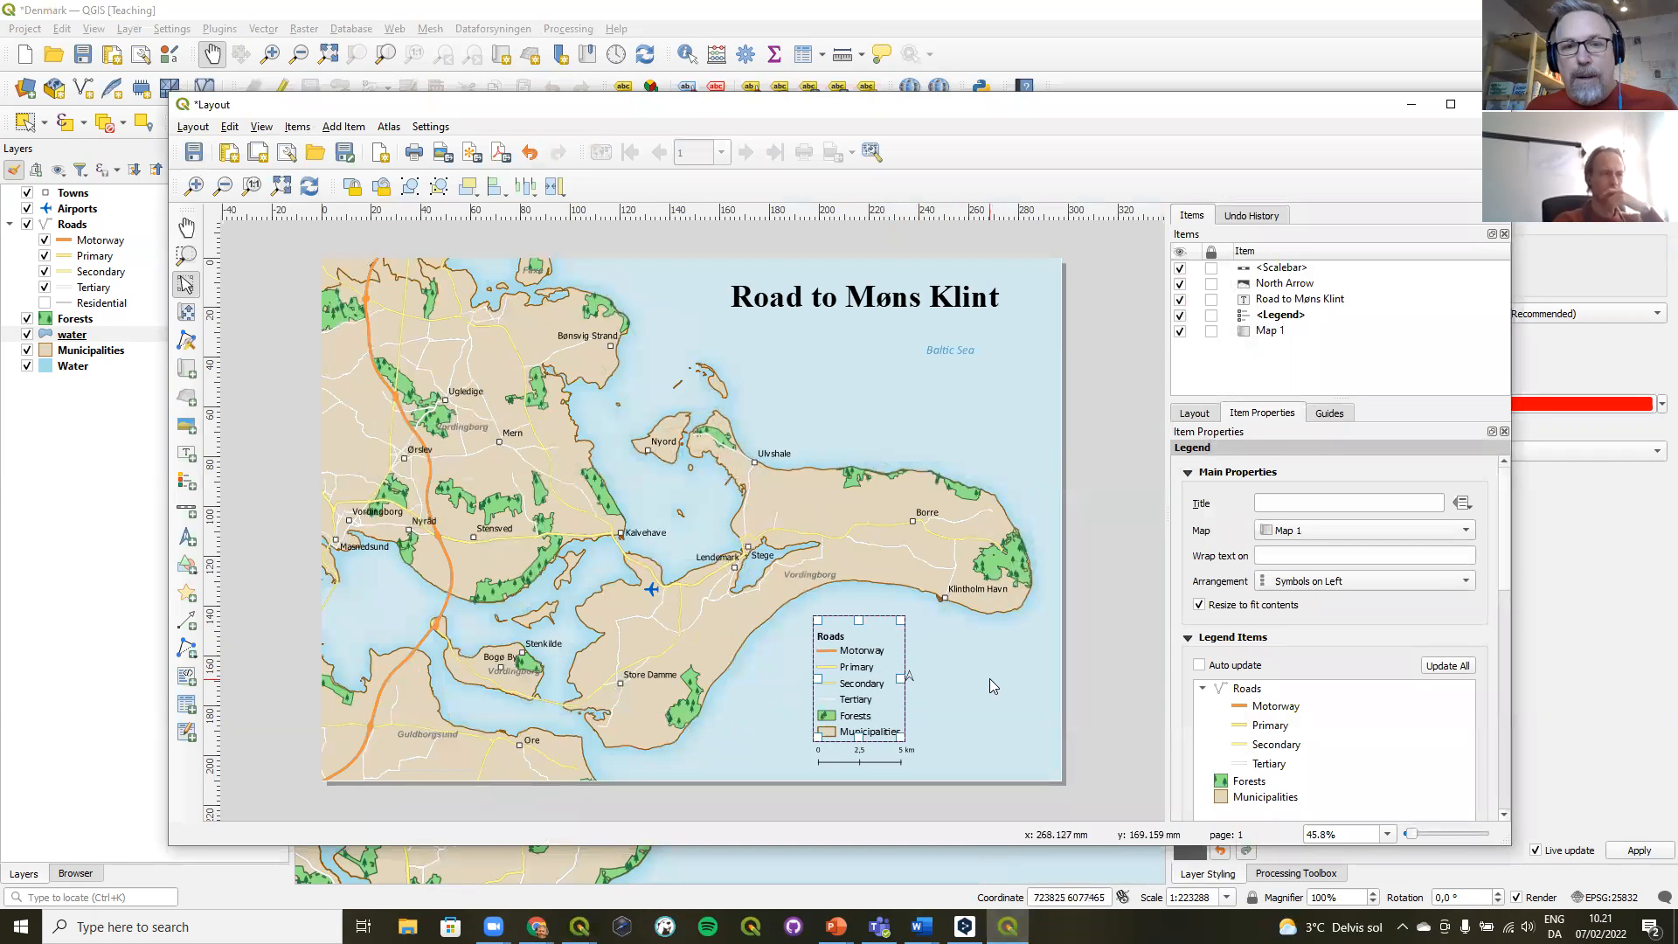
{"action": "left_click", "coordinate": [961, 697]}
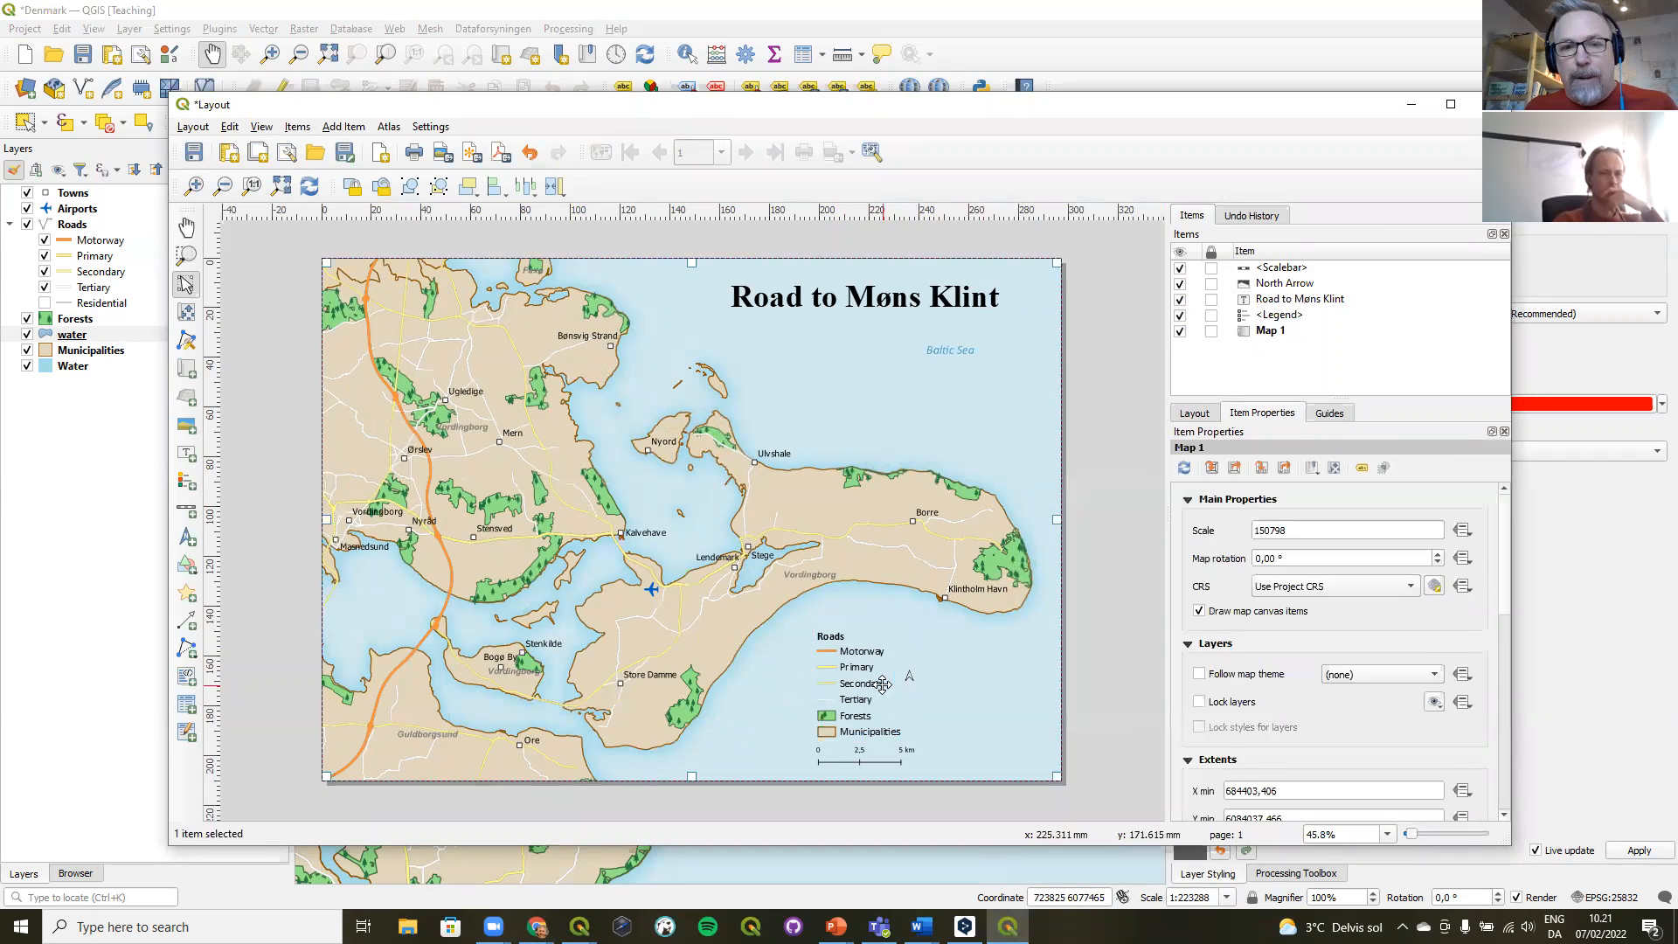
{"action": "double_click", "coordinate": [804, 104]}
{"action": "left_click", "coordinate": [111, 90]}
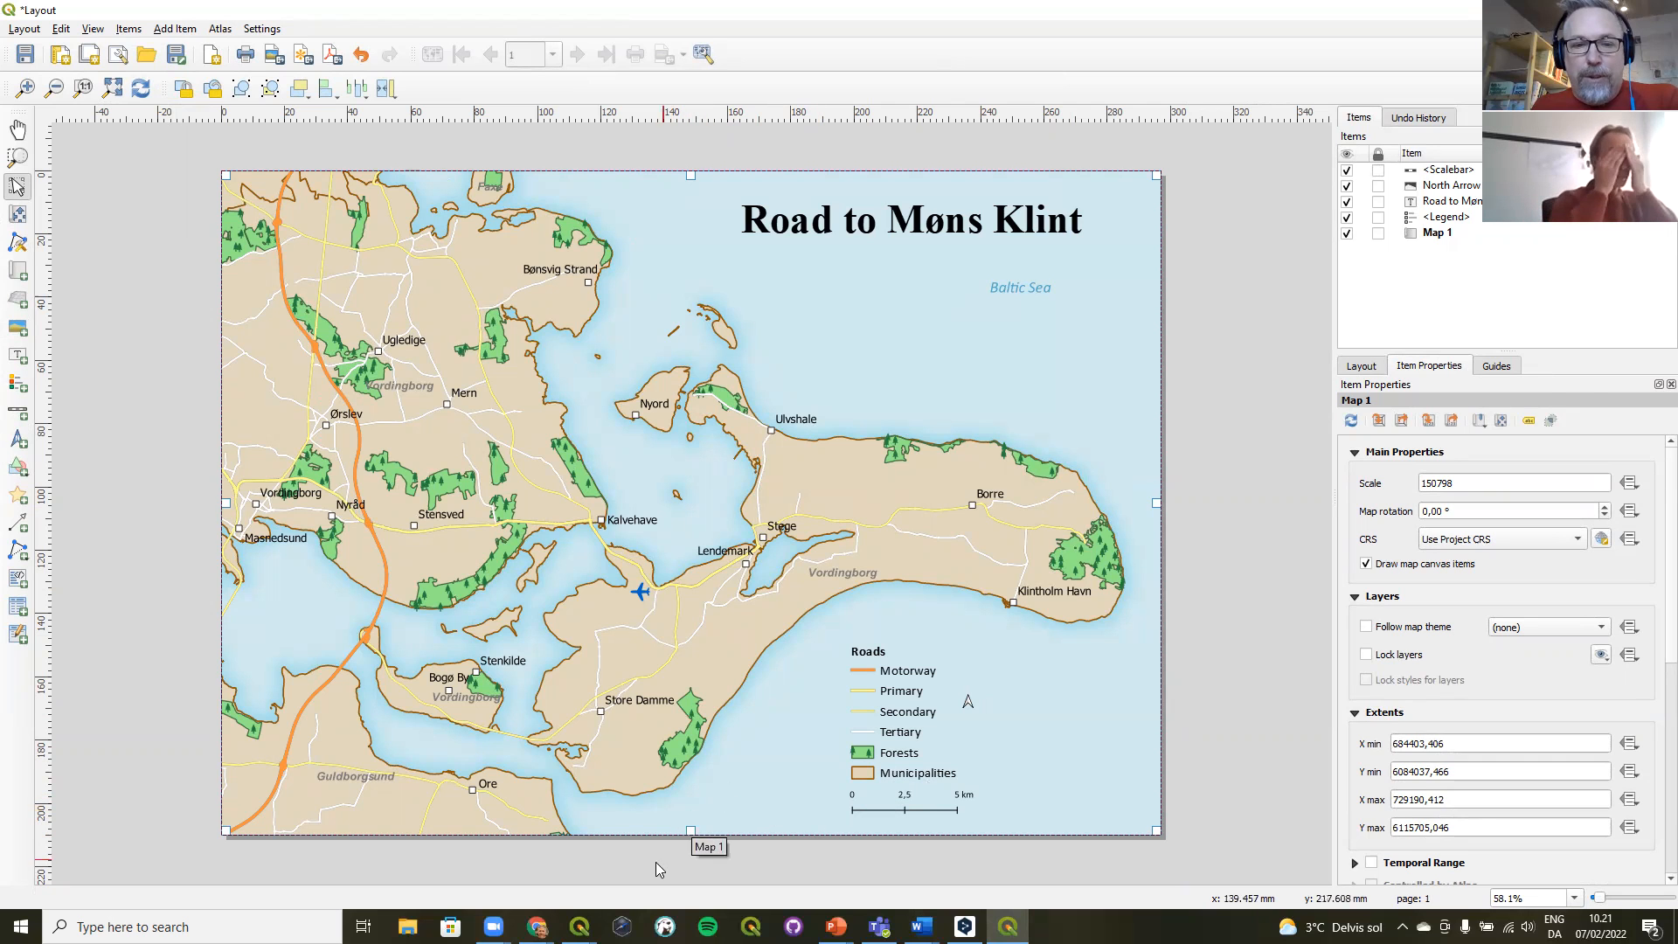
- Switch to Chrome and display the kartoza/QGIS-Legend-Patches repository on GitHub
{"action": "mouse_move", "coordinate": [537, 925]}
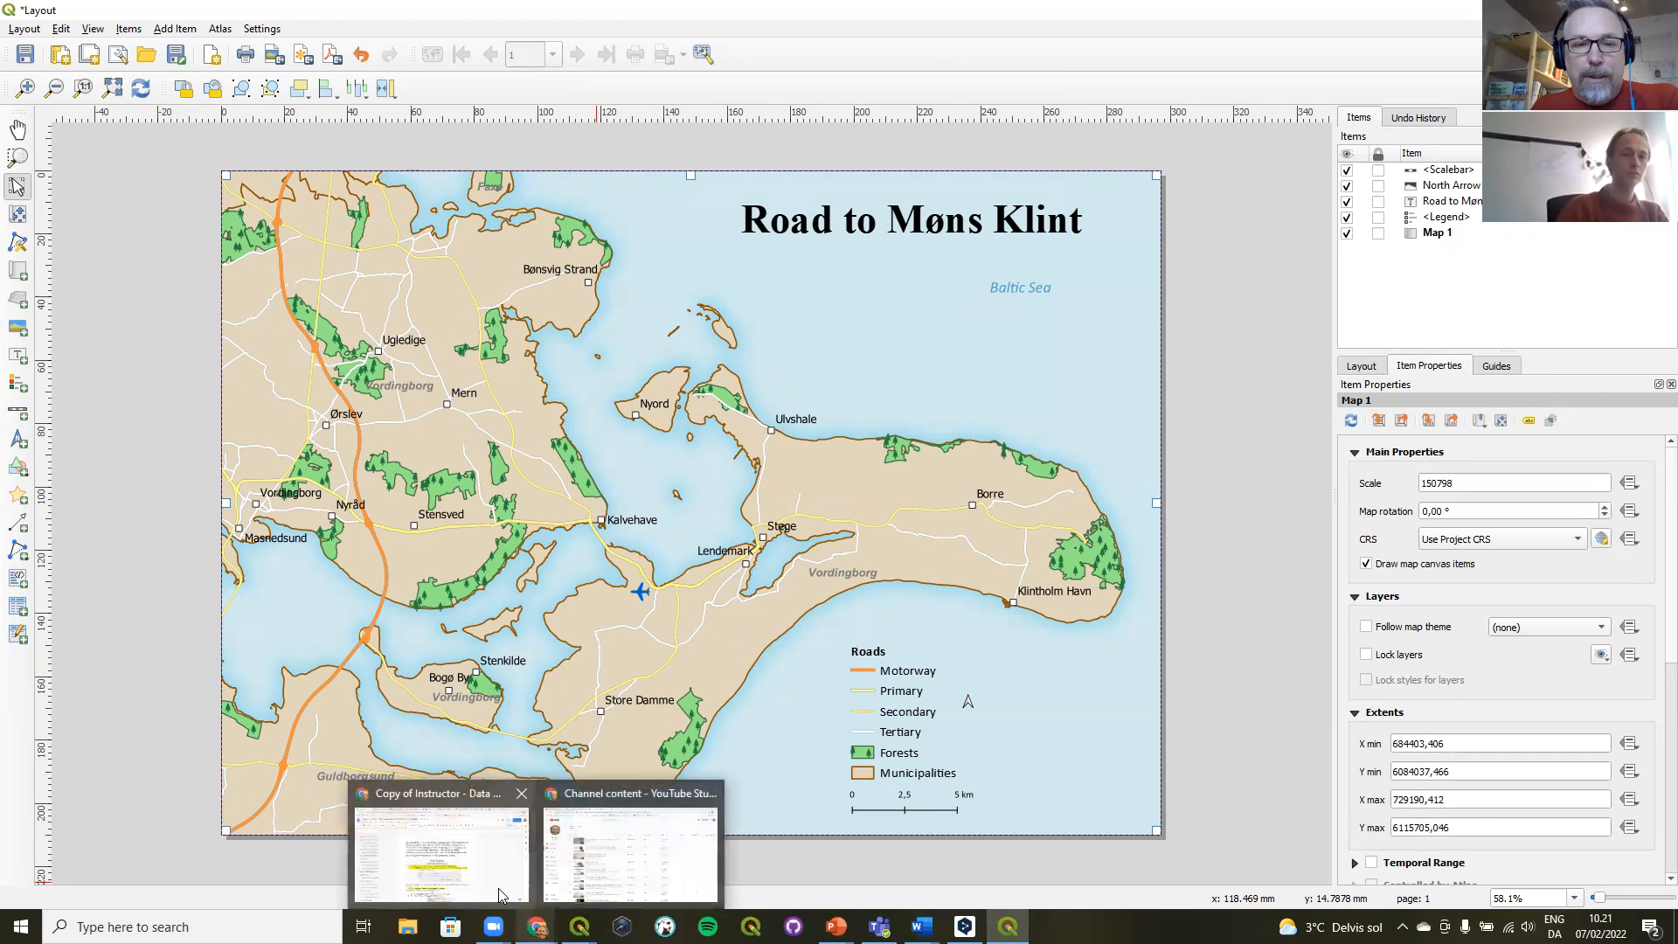
{"action": "left_click", "coordinate": [612, 852]}
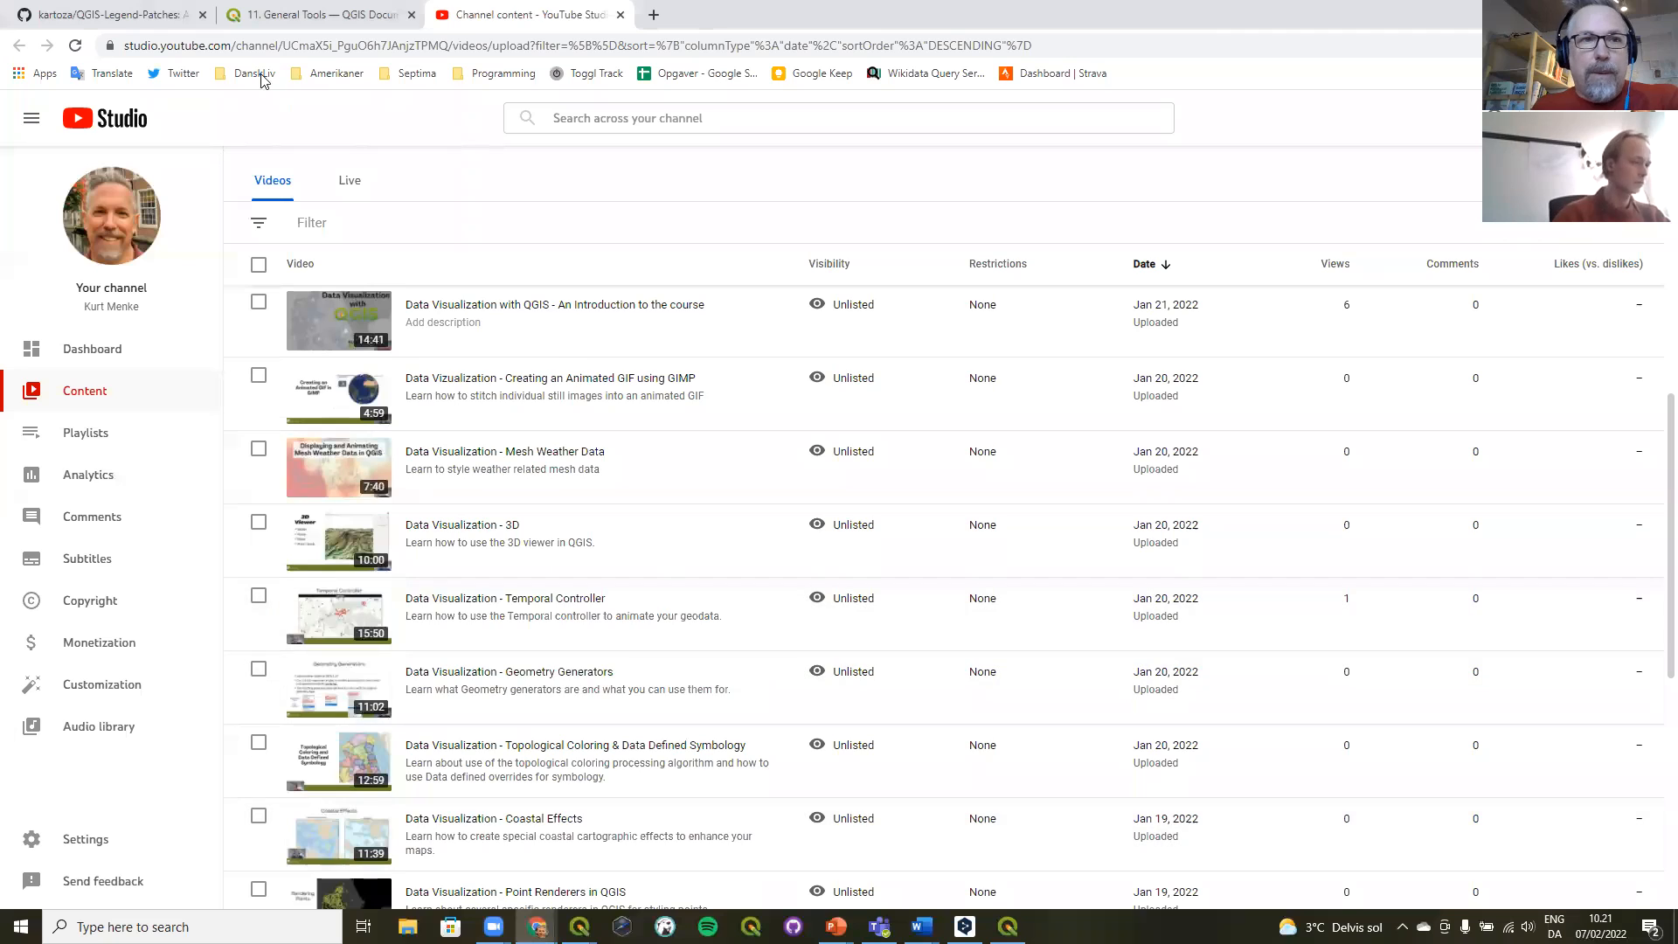
{"action": "left_click", "coordinate": [163, 24]}
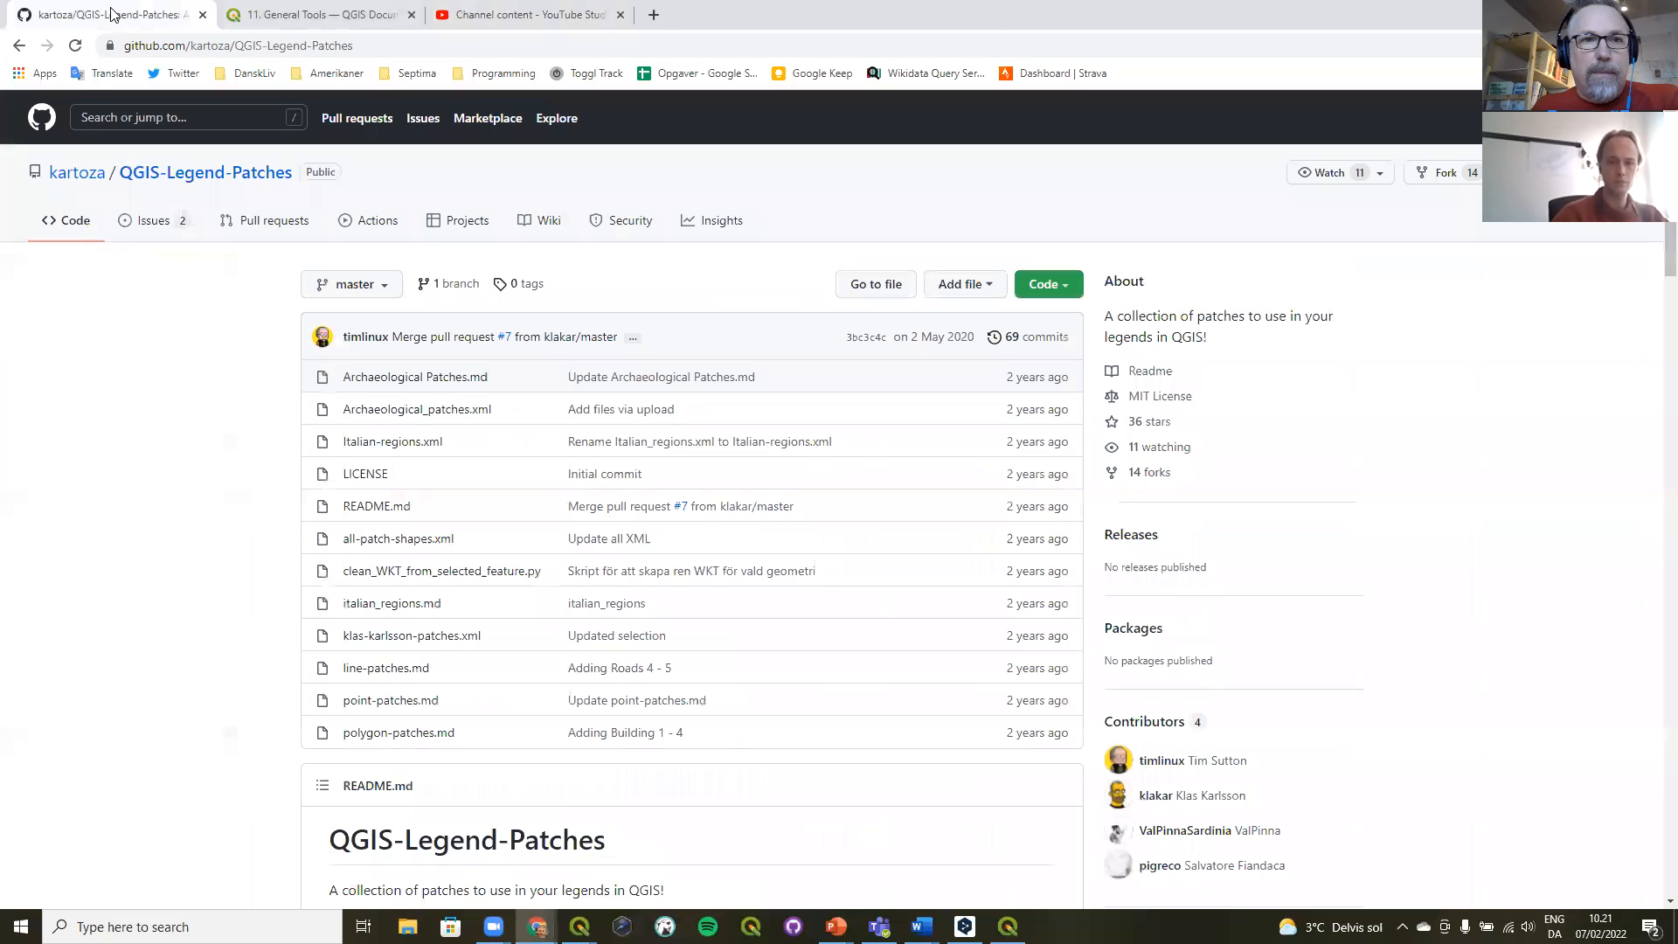
- Copy the full web address of the kartoza/QGIS-Legend-Patches repository
{"action": "left_click", "coordinate": [355, 48]}
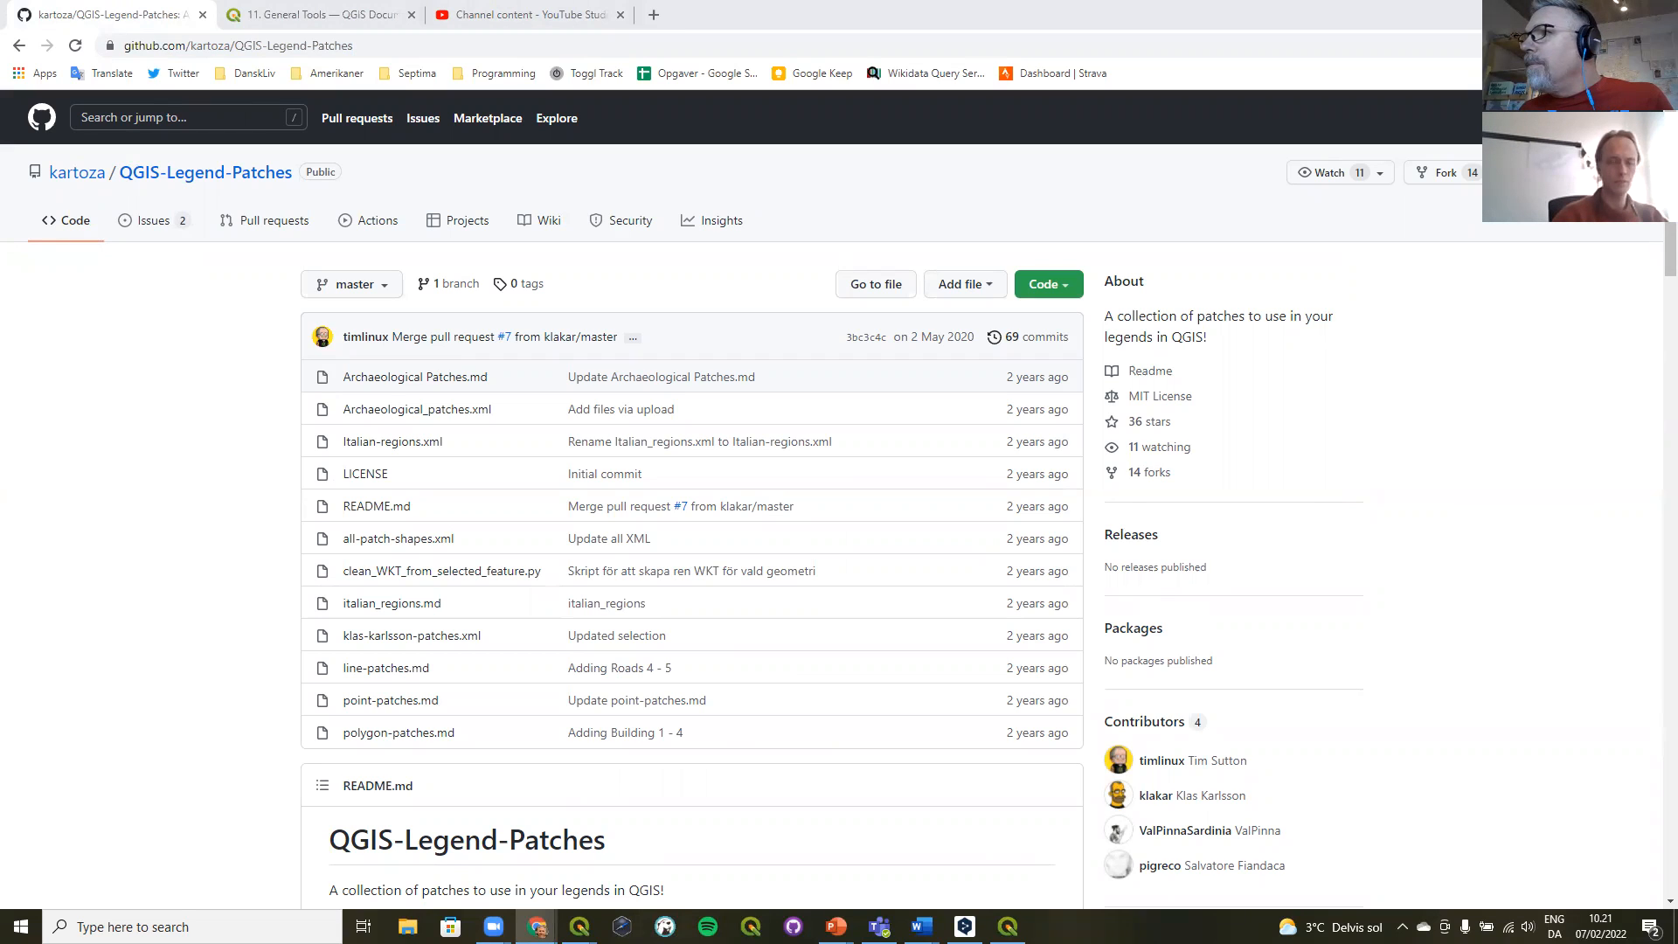
{"action": "left_click", "coordinate": [580, 49]}
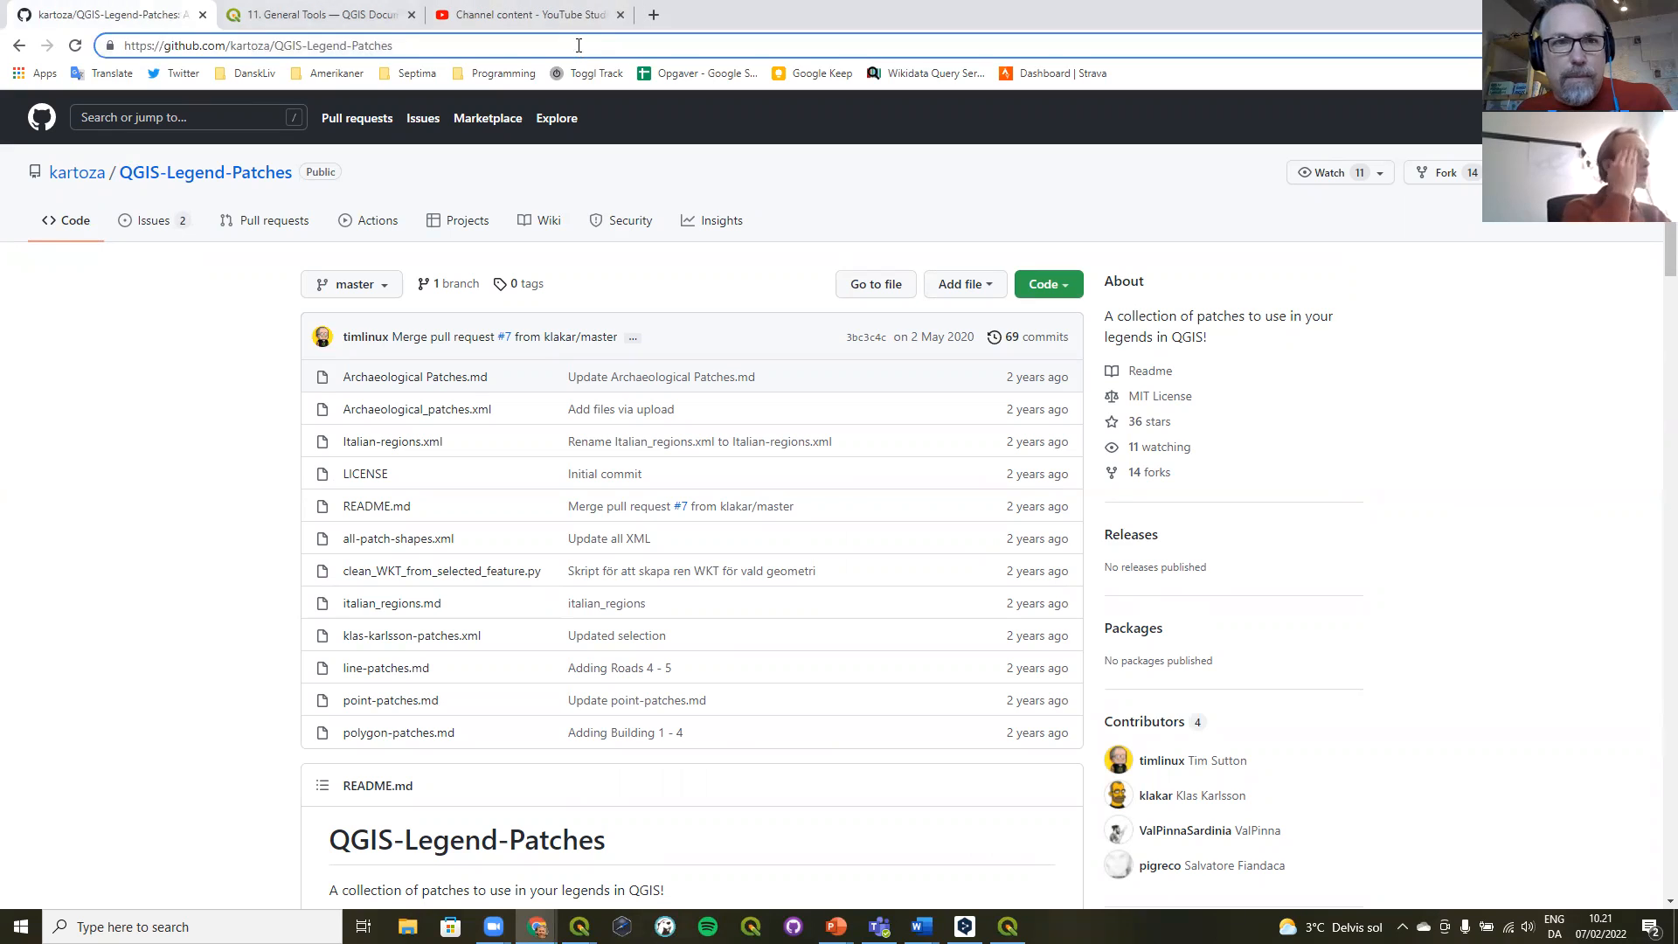
{"action": "left_click_drag", "start_coordinate": [579, 45], "coordinate": [135, 49]}
{"action": "right_click", "coordinate": [219, 50]}
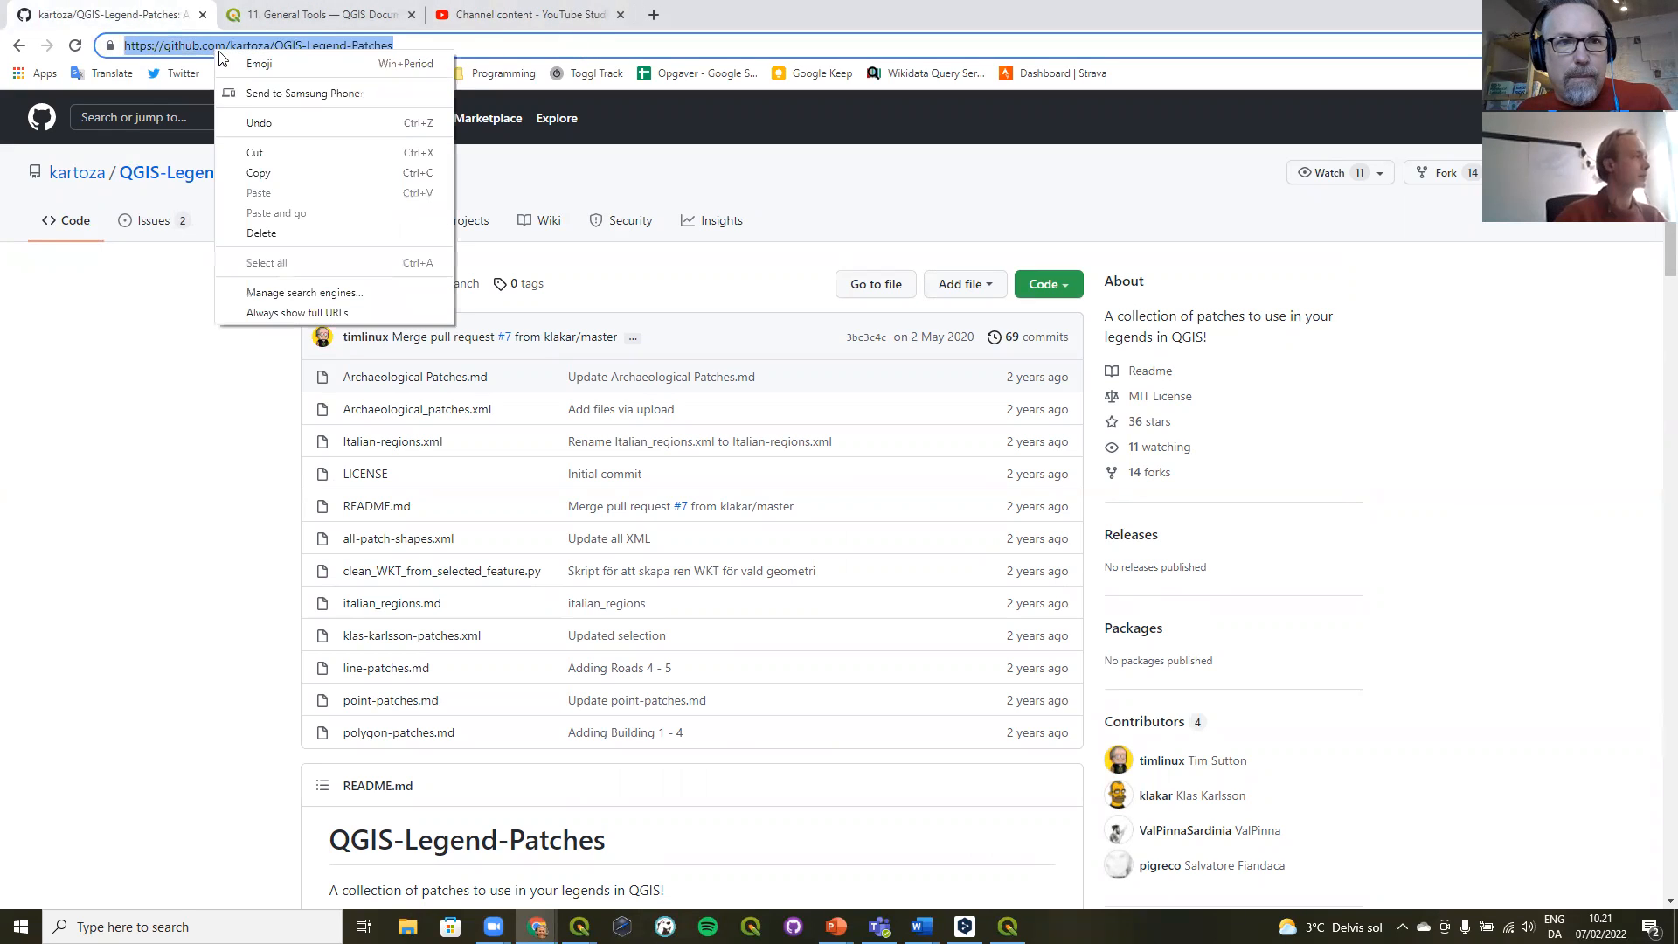
{"action": "left_click", "coordinate": [259, 173]}
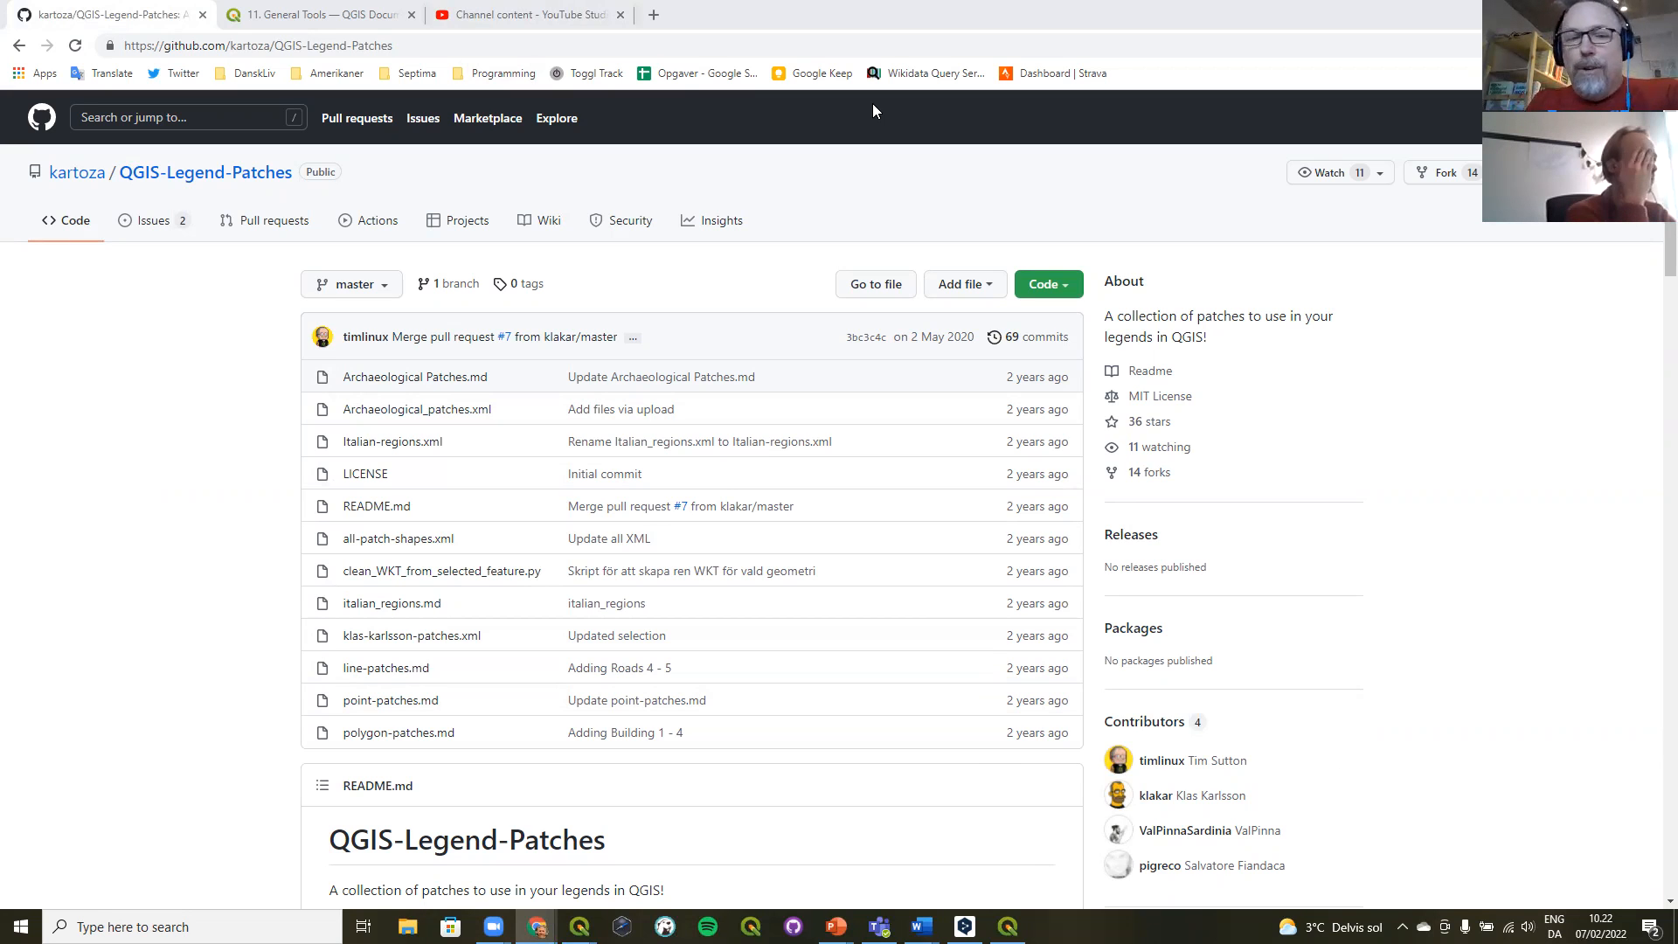
- Examine the repository README's legend patch gallery, example map, previews and collections, and return to the file list
{"action": "scroll", "coordinate": [752, 529], "scroll_direction": "down", "scroll_amount": 7}
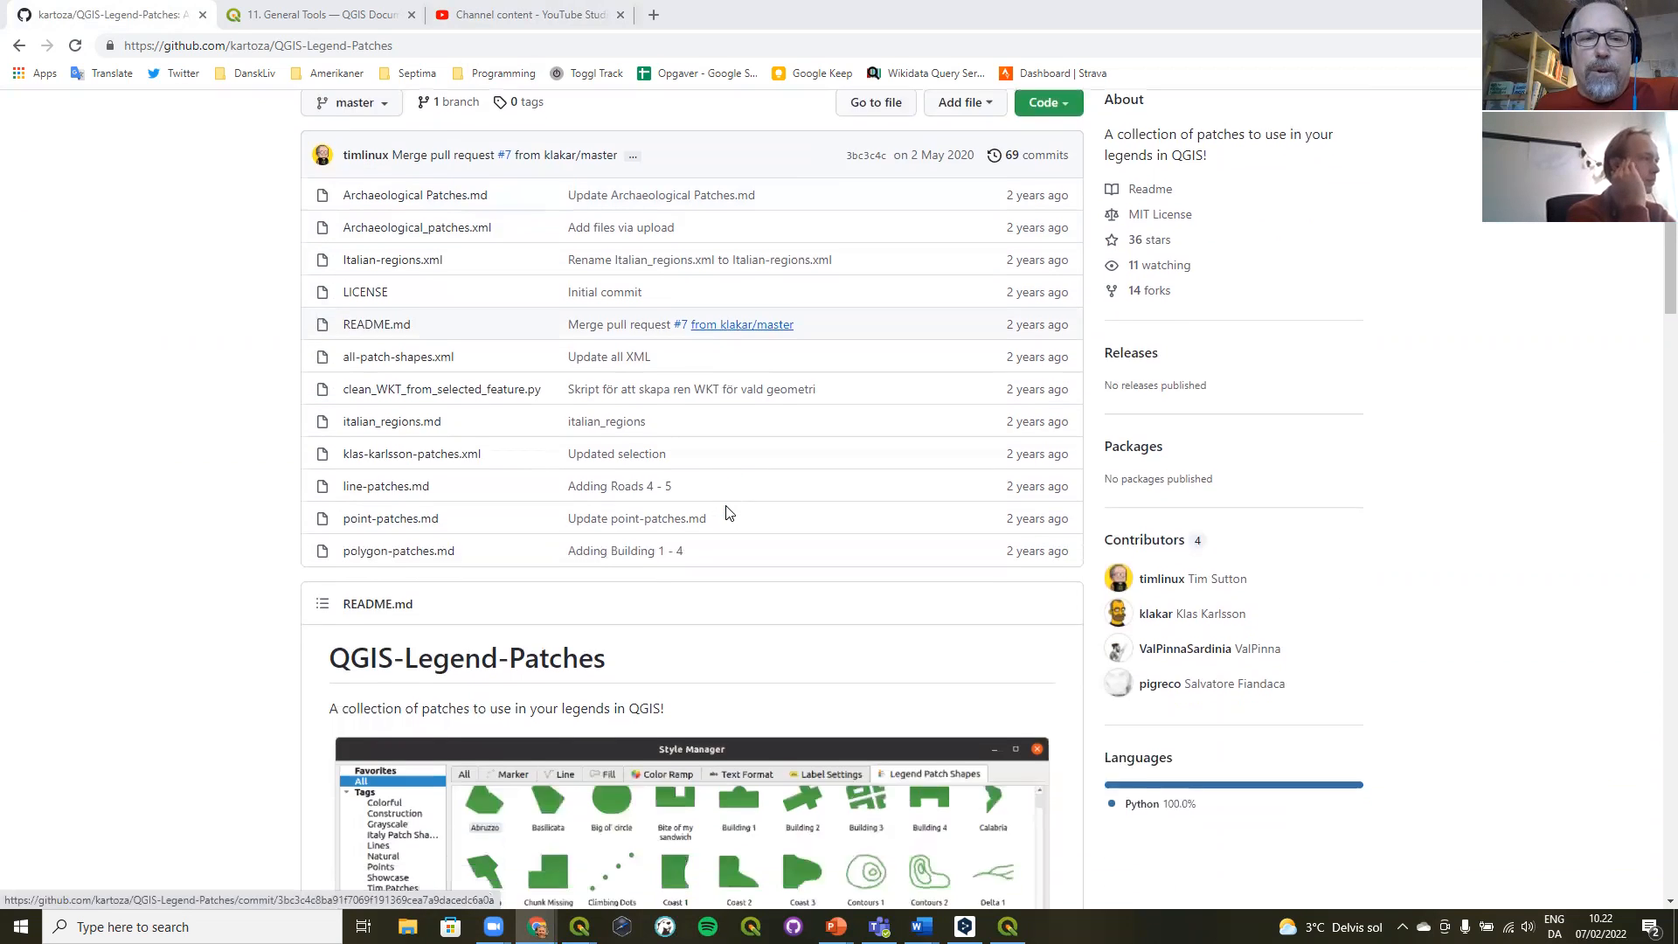
{"action": "scroll", "coordinate": [733, 514], "scroll_direction": "down", "scroll_amount": 1}
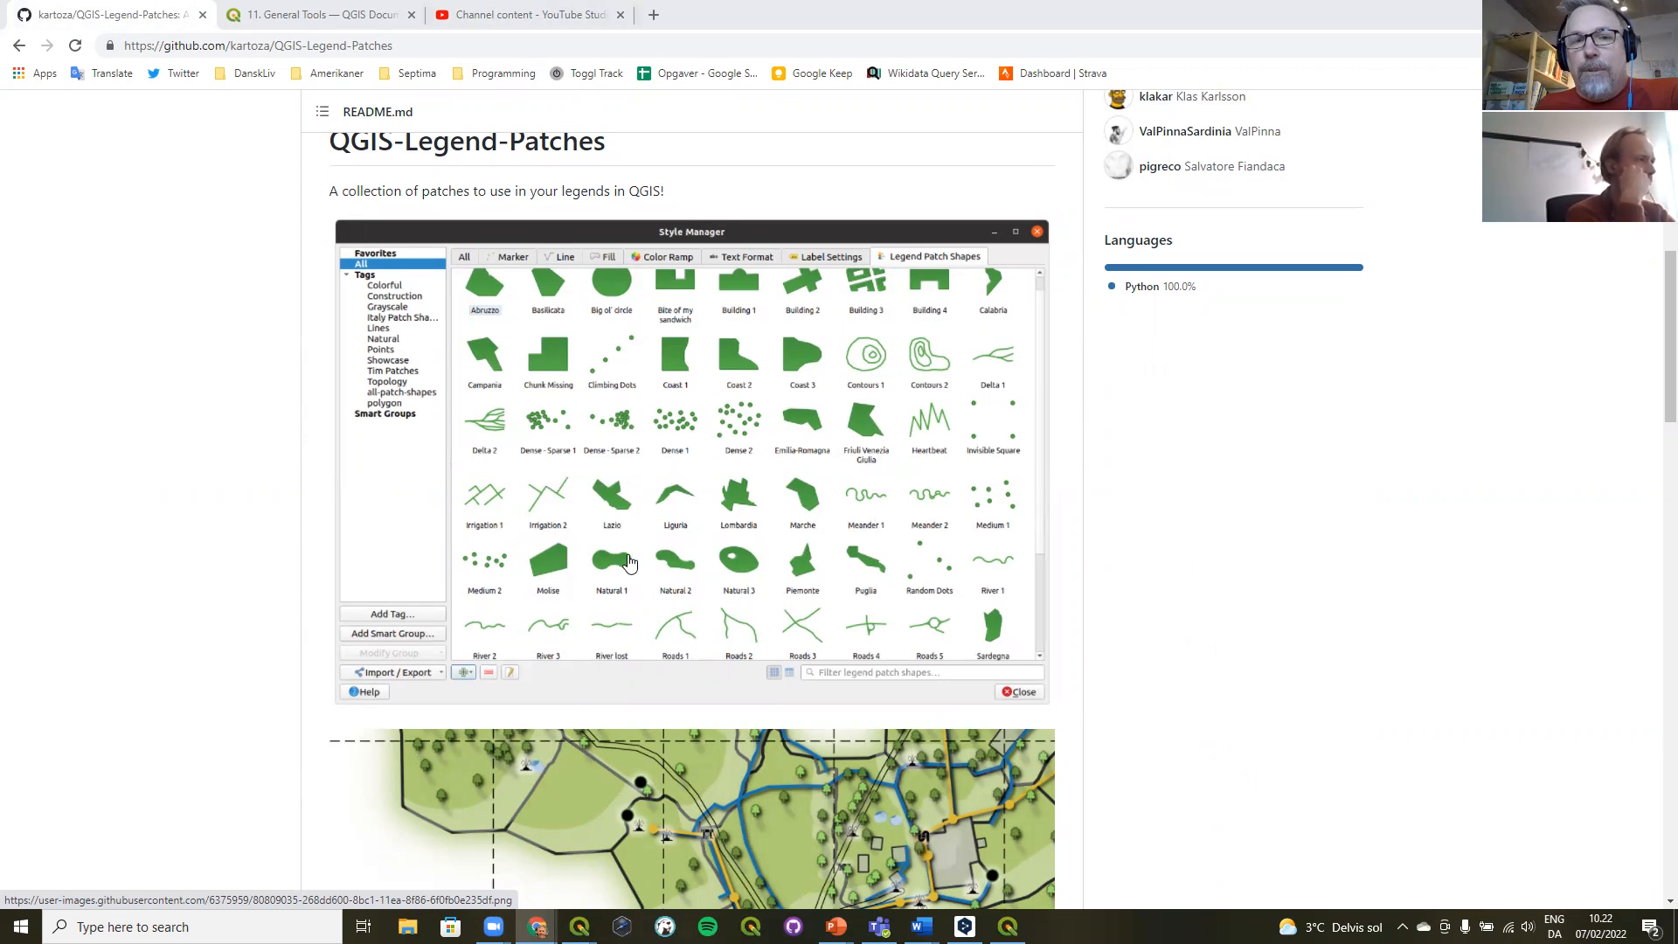
{"action": "scroll", "coordinate": [685, 534], "scroll_direction": "down", "scroll_amount": 1}
{"action": "scroll", "coordinate": [684, 534], "scroll_direction": "down", "scroll_amount": 6}
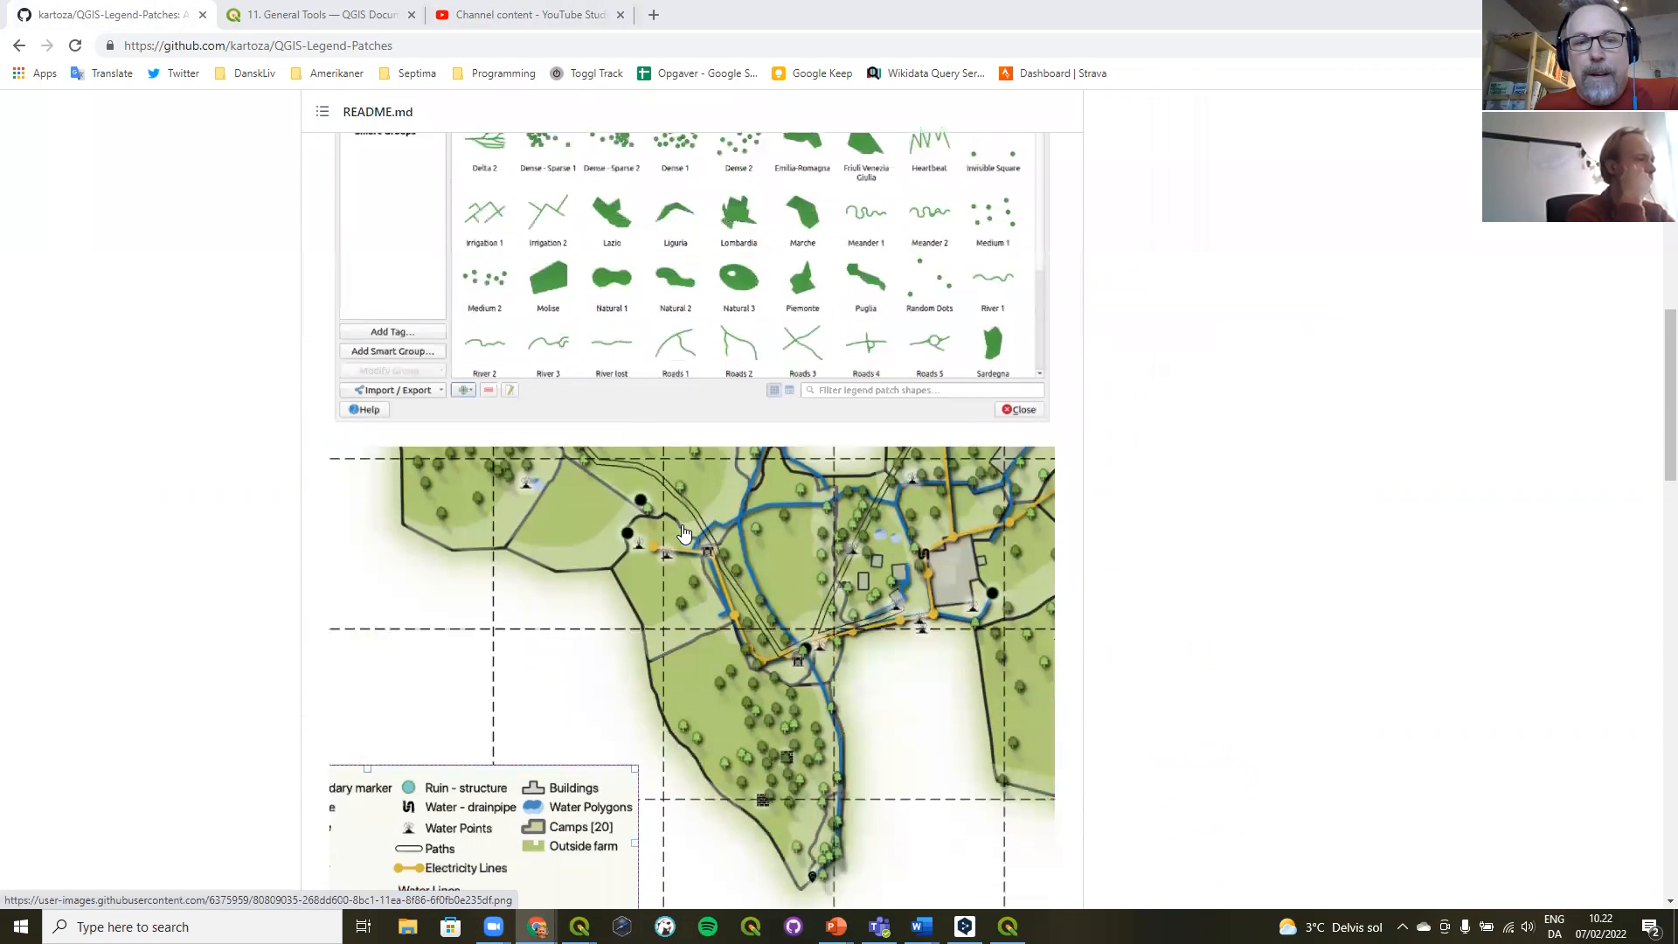
{"action": "scroll", "coordinate": [684, 533], "scroll_direction": "down", "scroll_amount": 1}
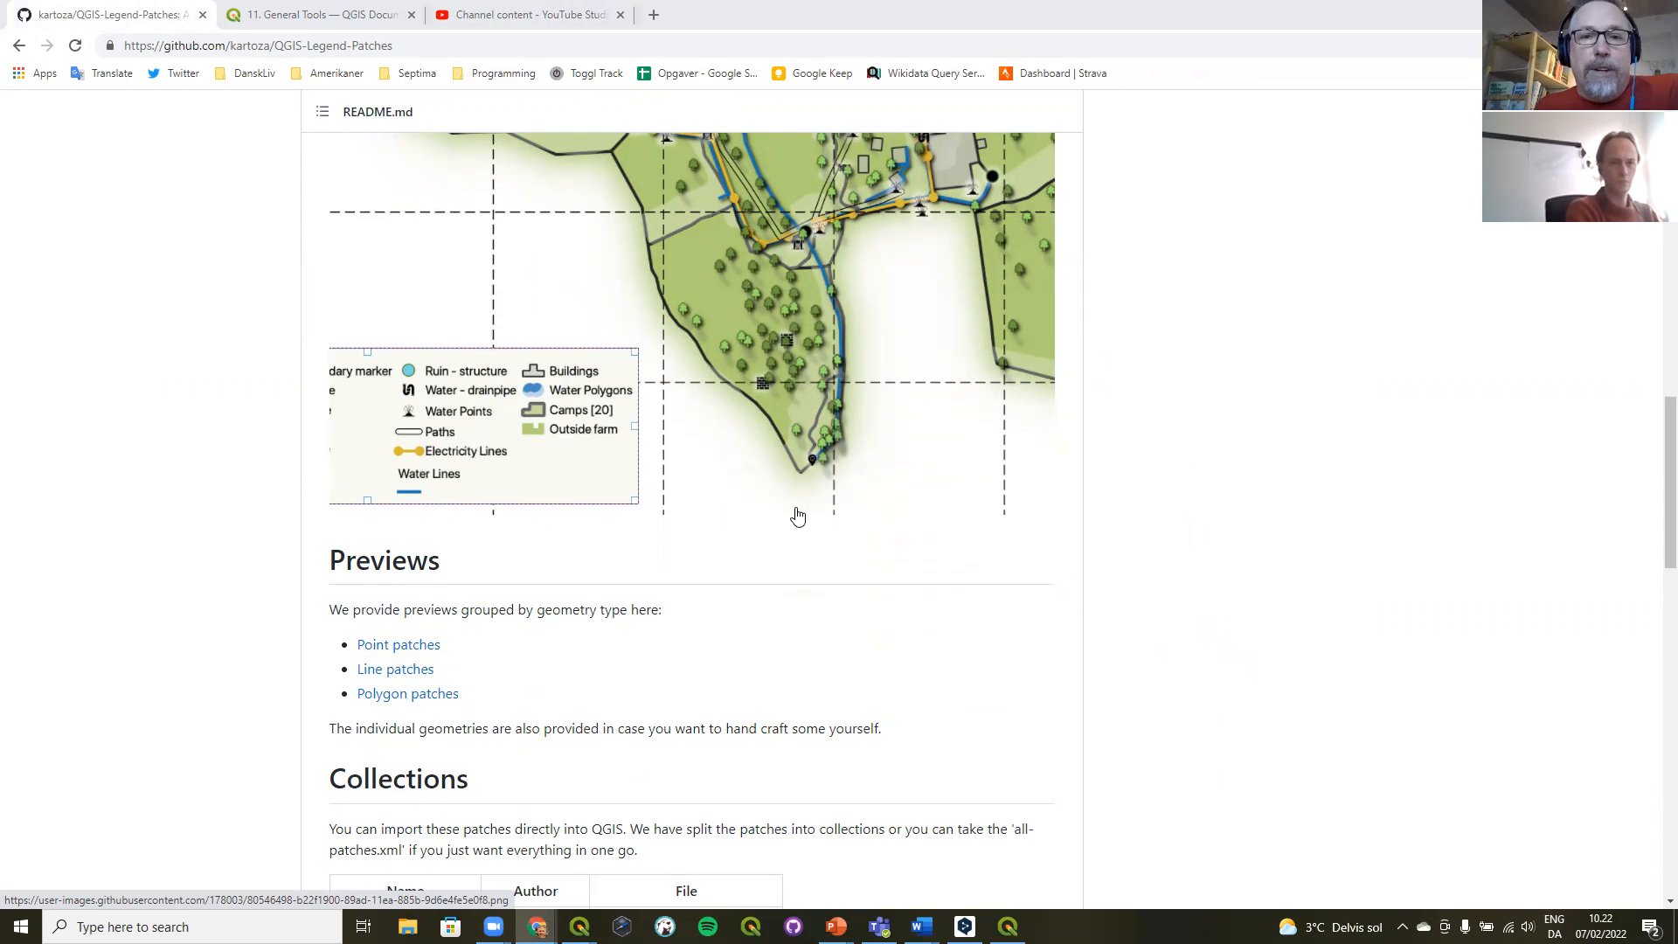
{"action": "scroll", "coordinate": [797, 516], "scroll_direction": "up", "scroll_amount": 15}
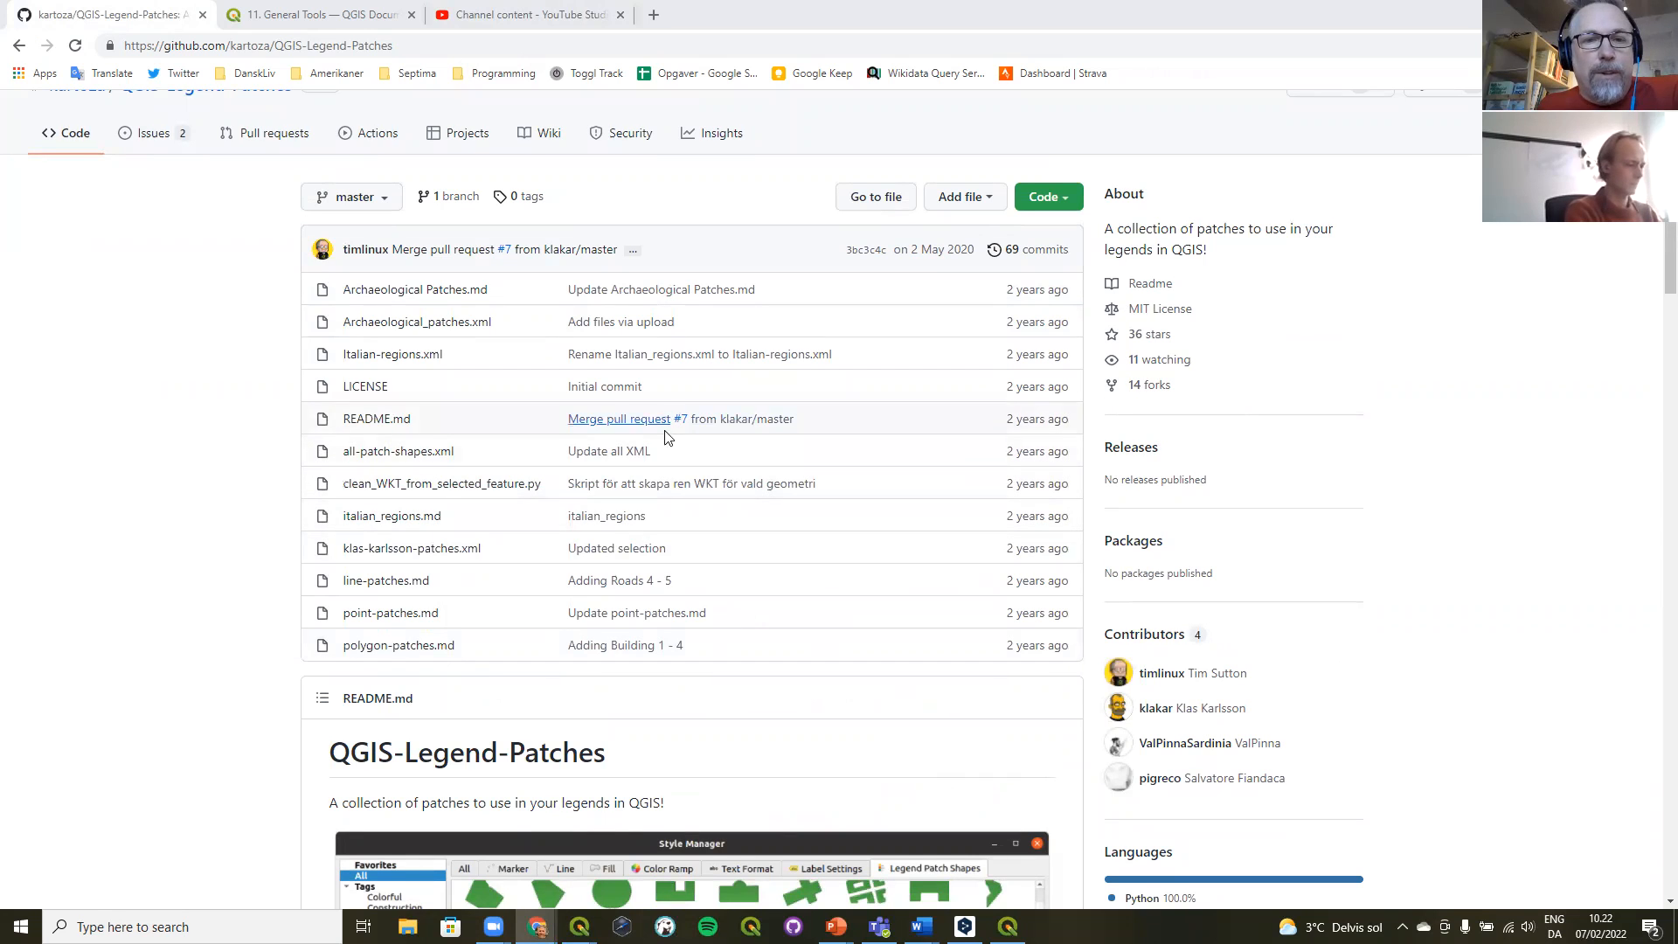
- Open the raw version of klas-karlsson-patches.xml from the repository and copy its URL
{"action": "left_click", "coordinate": [412, 550]}
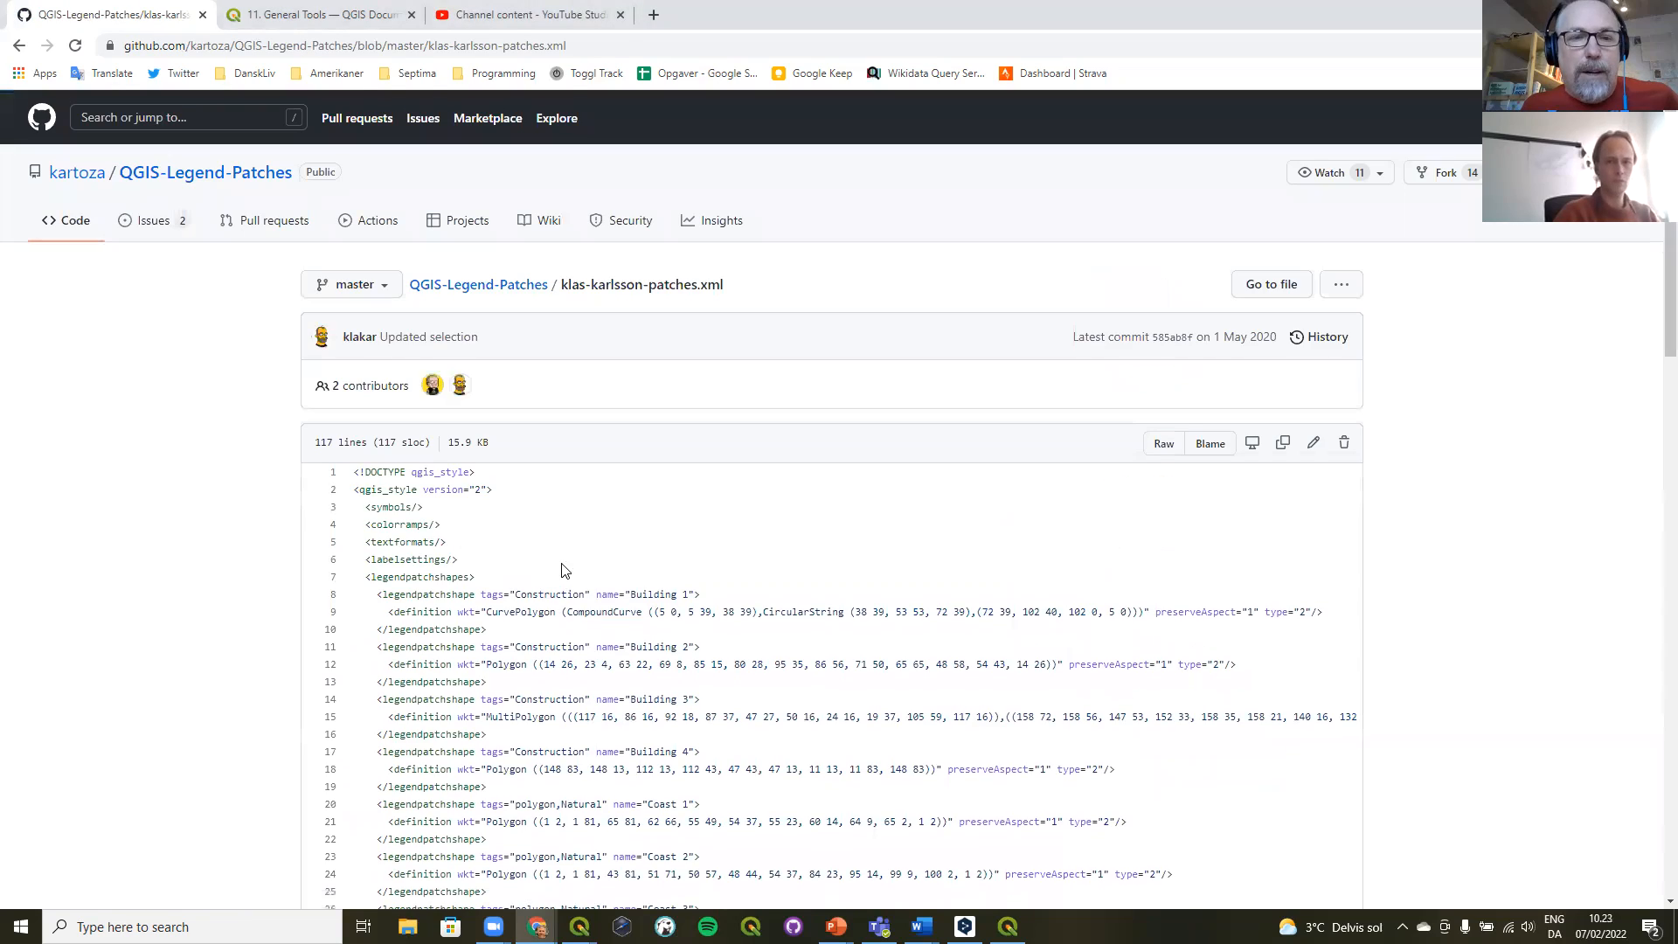
{"action": "scroll", "coordinate": [558, 570], "scroll_direction": "down", "scroll_amount": 5}
{"action": "scroll", "coordinate": [558, 570], "scroll_direction": "up", "scroll_amount": 7}
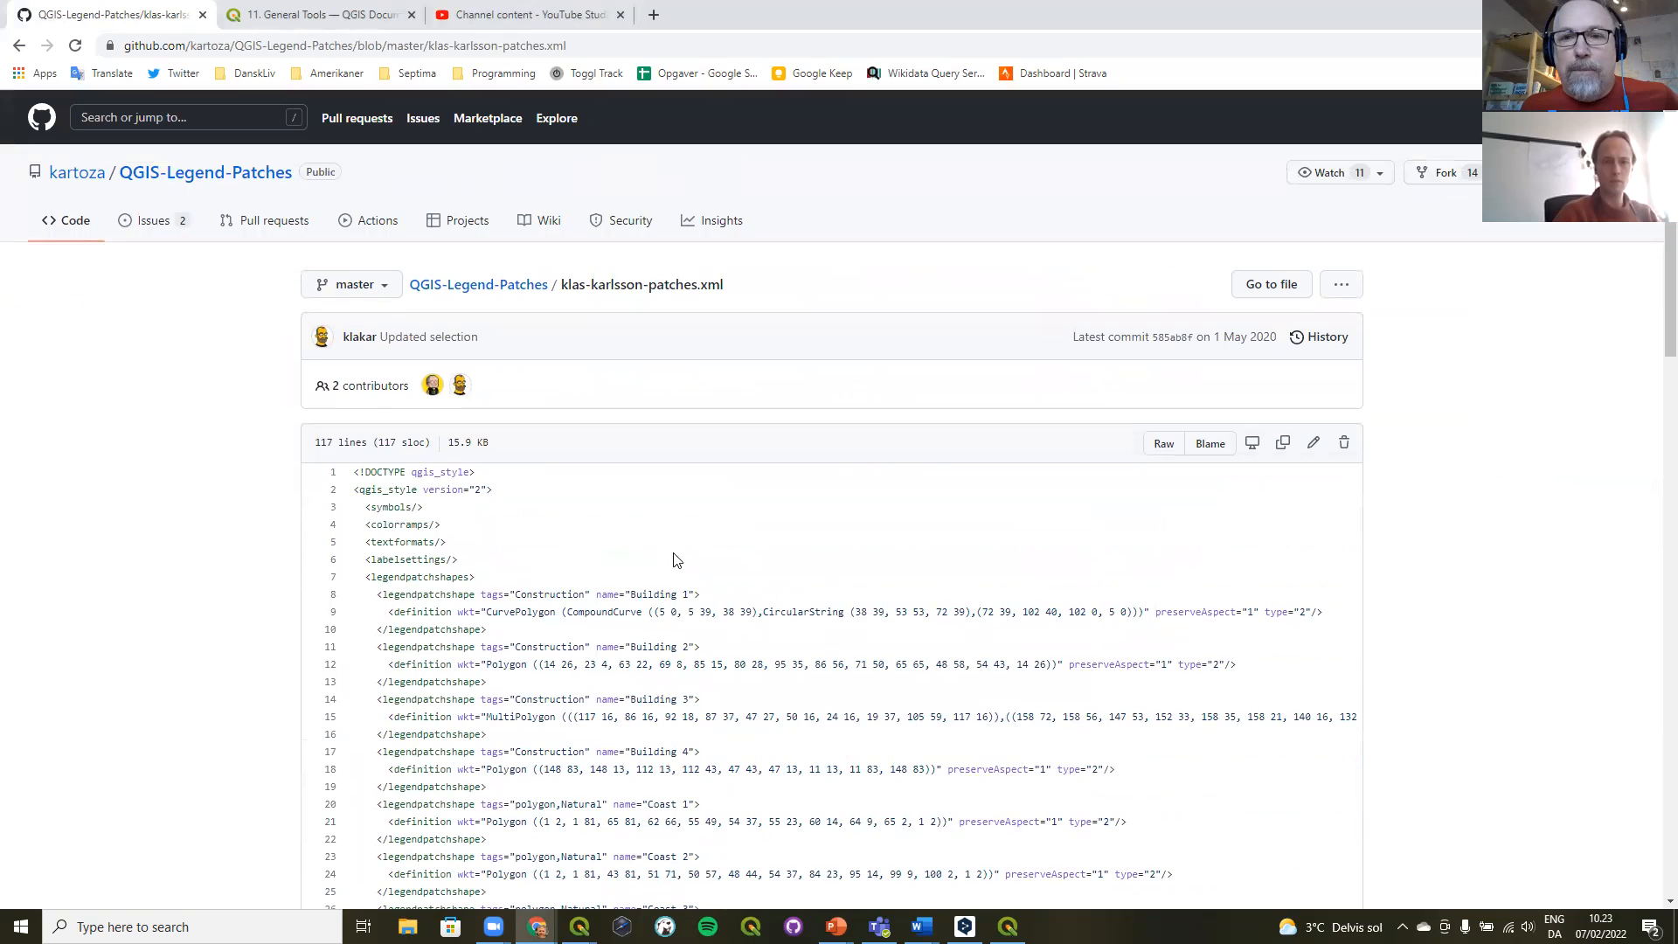
{"action": "left_click", "coordinate": [1163, 445]}
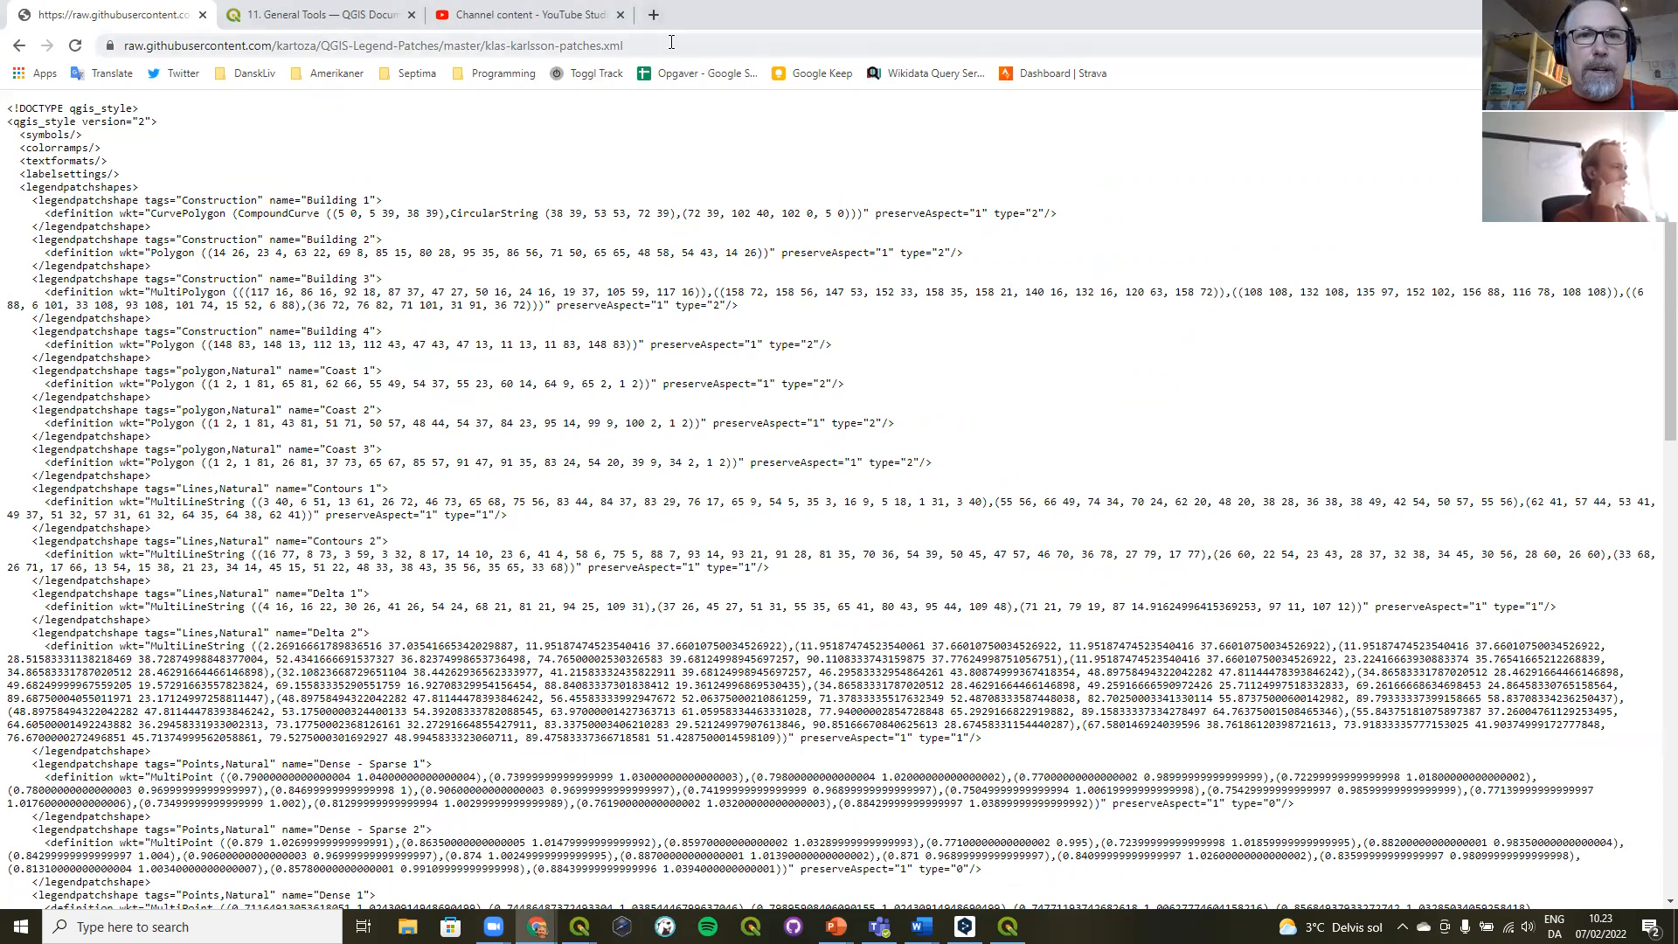
{"action": "left_click_drag", "start_coordinate": [671, 42], "coordinate": [129, 39]}
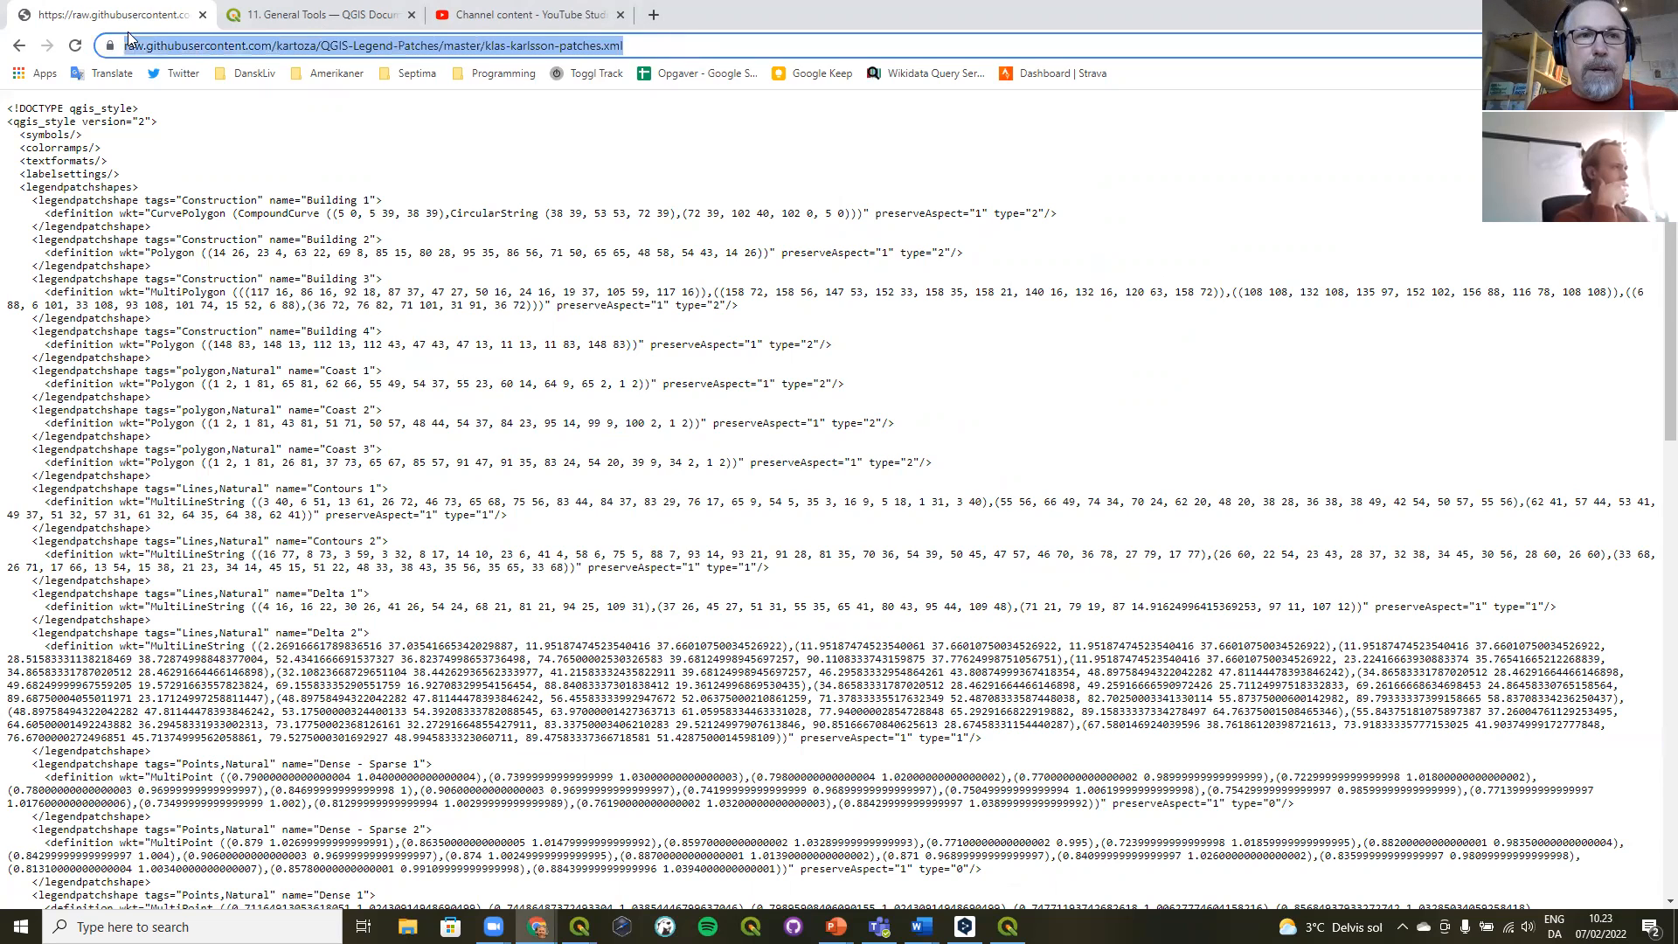
{"action": "right_click", "coordinate": [187, 46]}
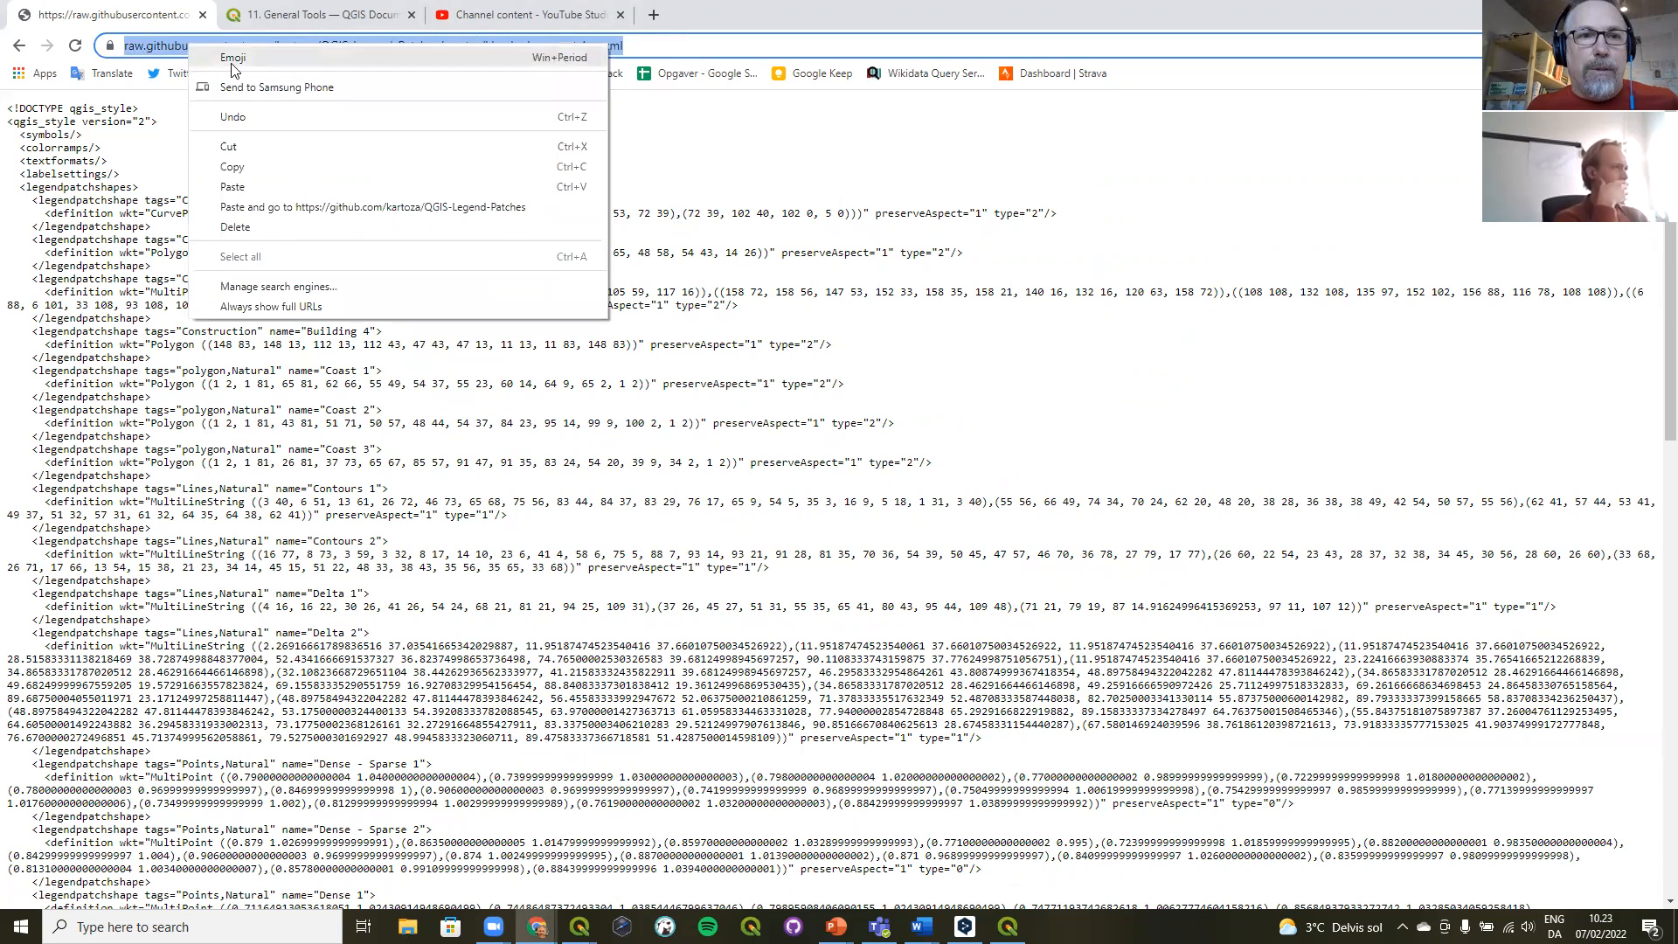
{"action": "left_click", "coordinate": [251, 170]}
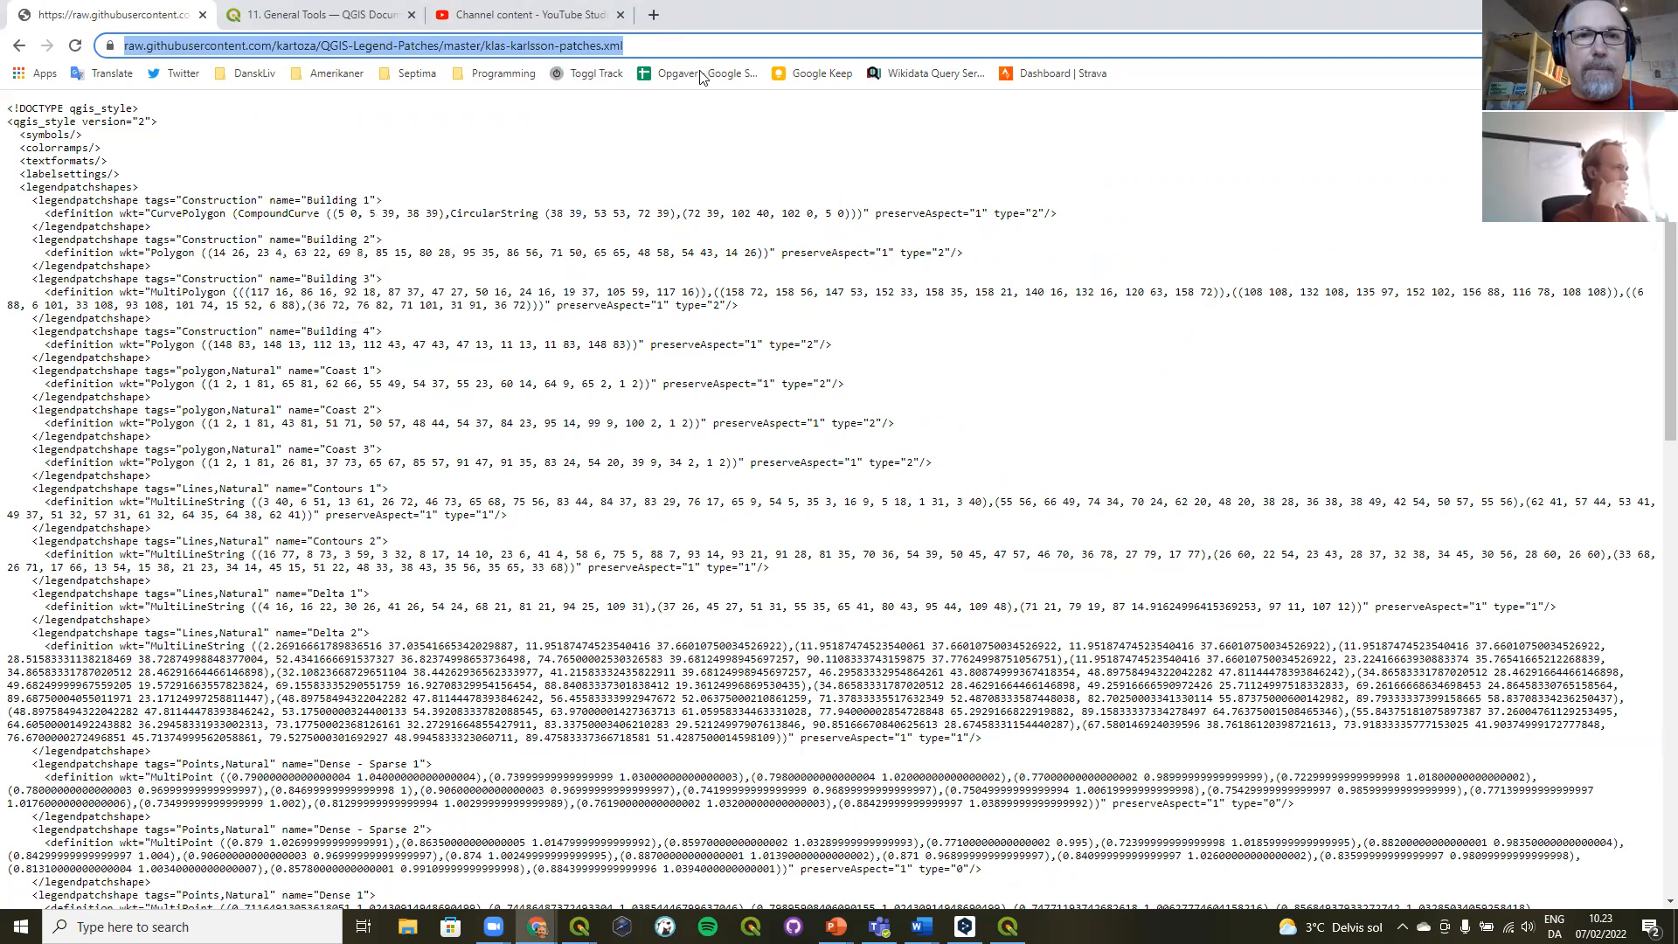
- Switch to the QGIS main window, open the Style Manager and move its dialog further up
{"action": "key", "text": "alt+Tab"}
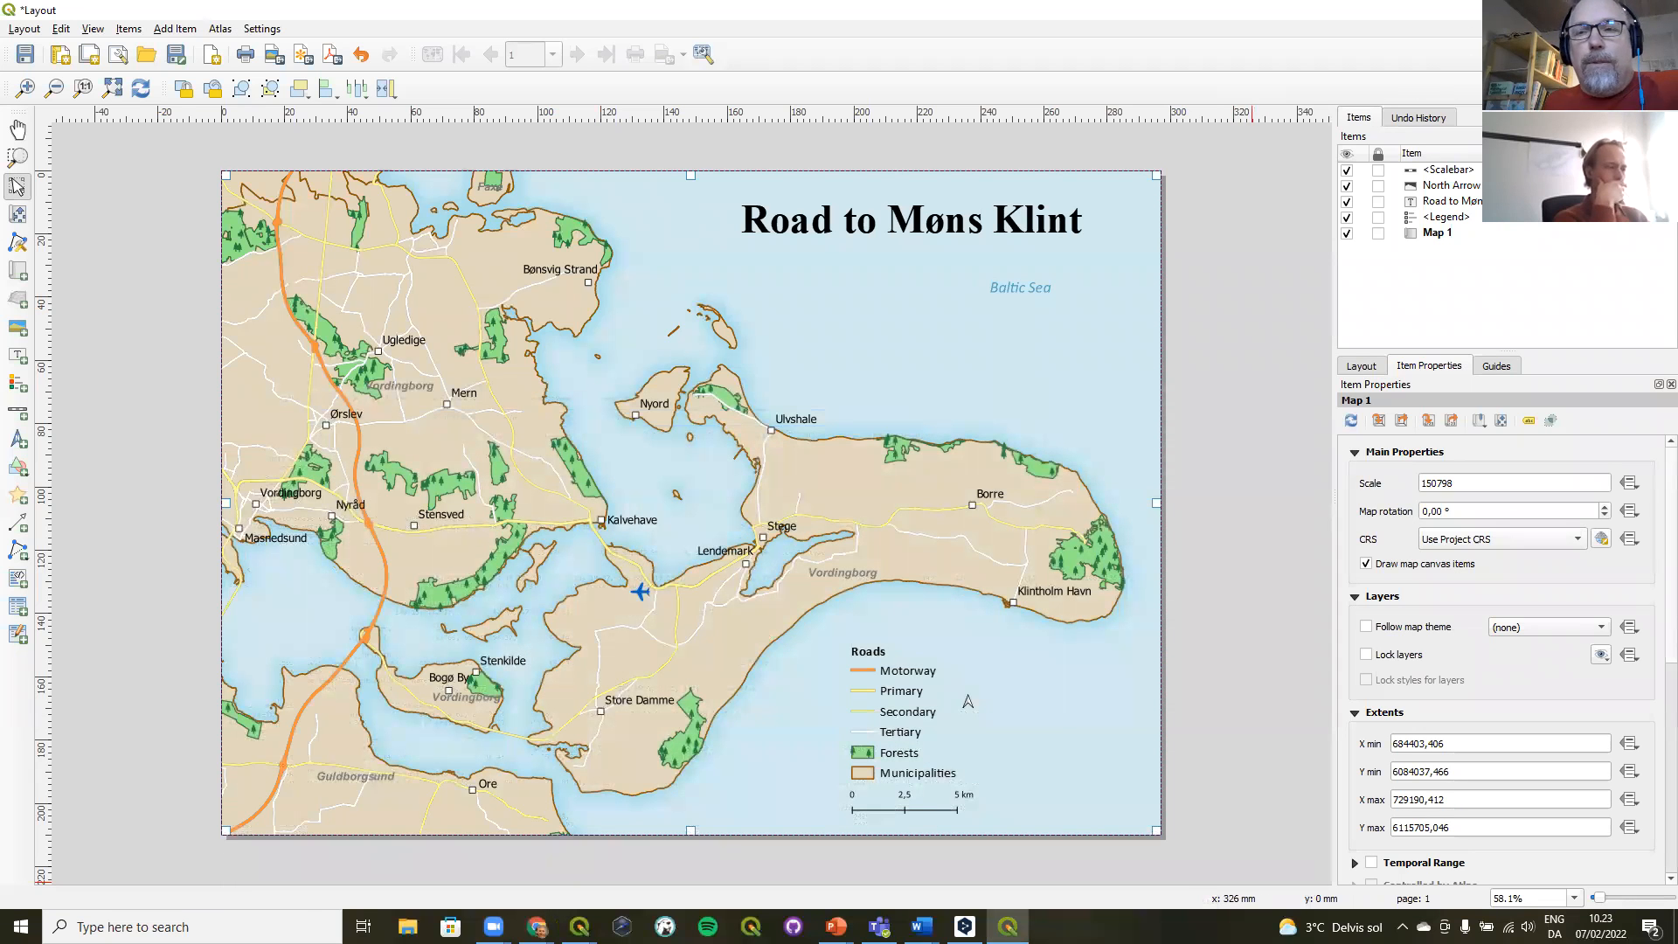
{"action": "key", "text": "alt+Tab"}
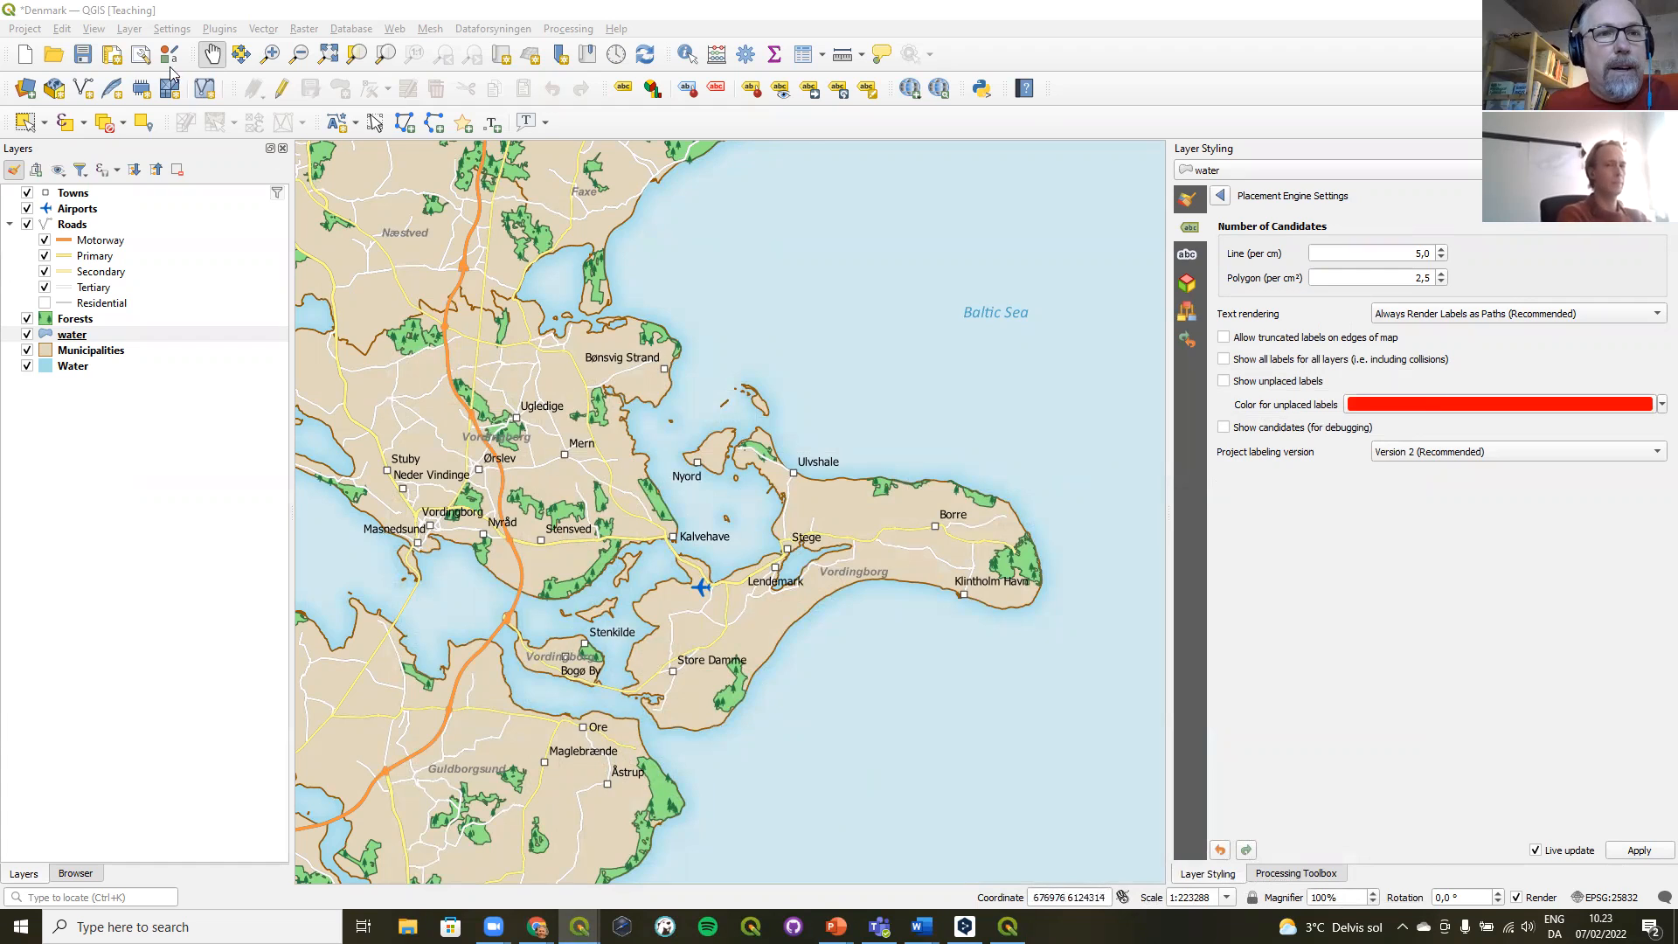
{"action": "left_click", "coordinate": [180, 12]}
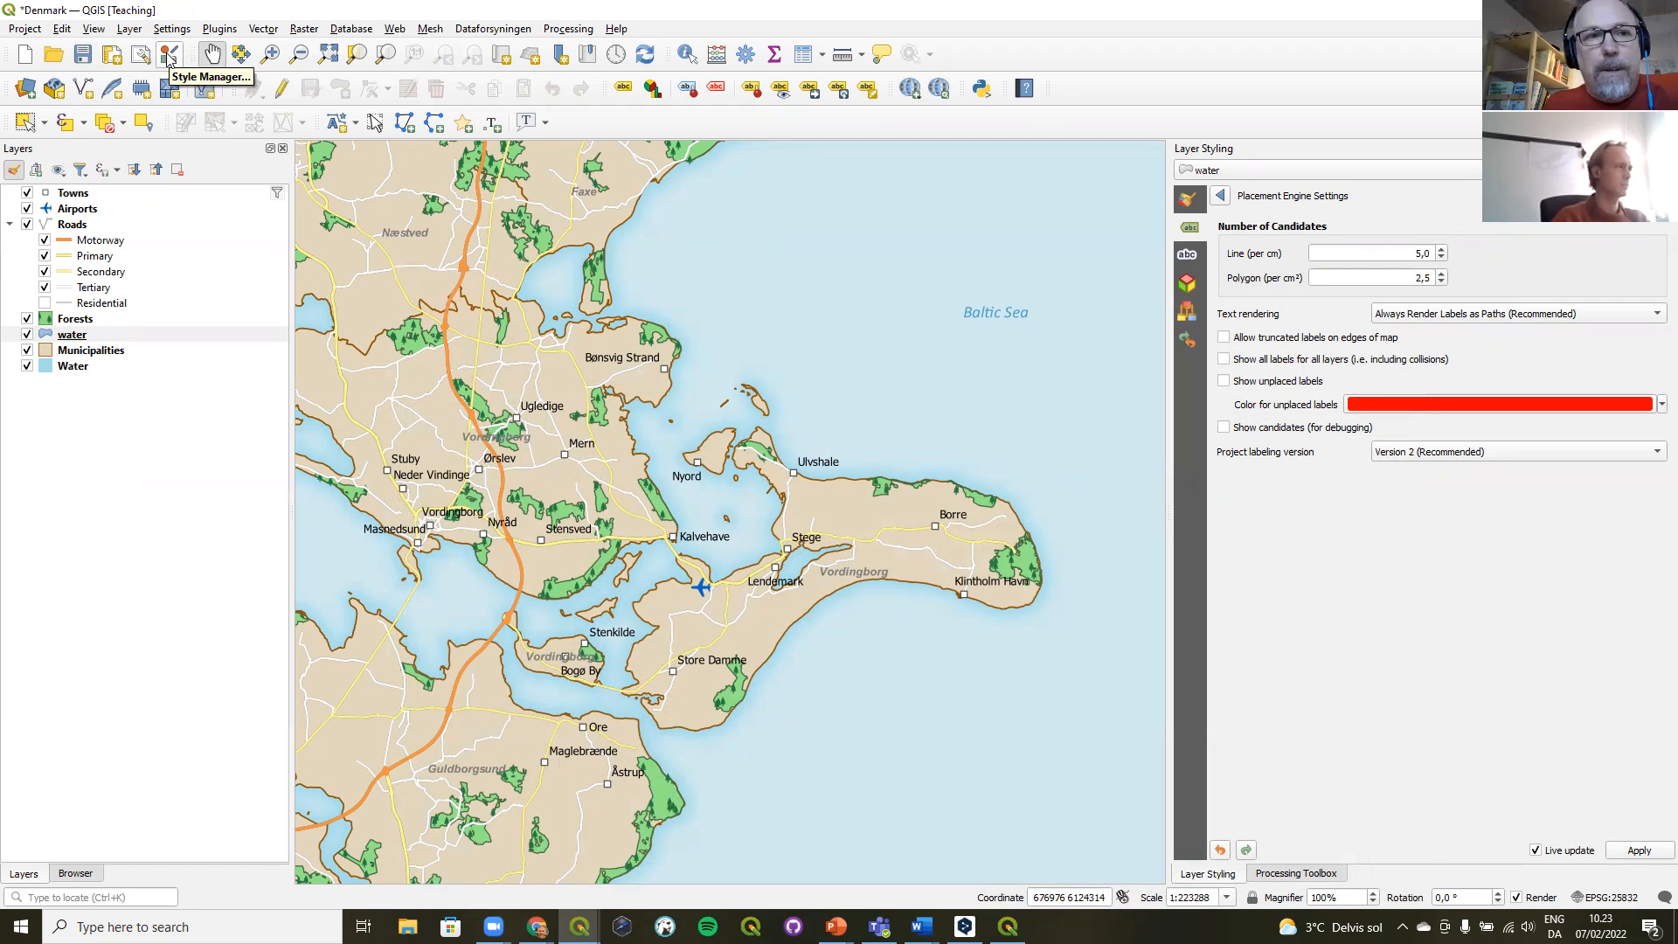
{"action": "left_click", "coordinate": [168, 56]}
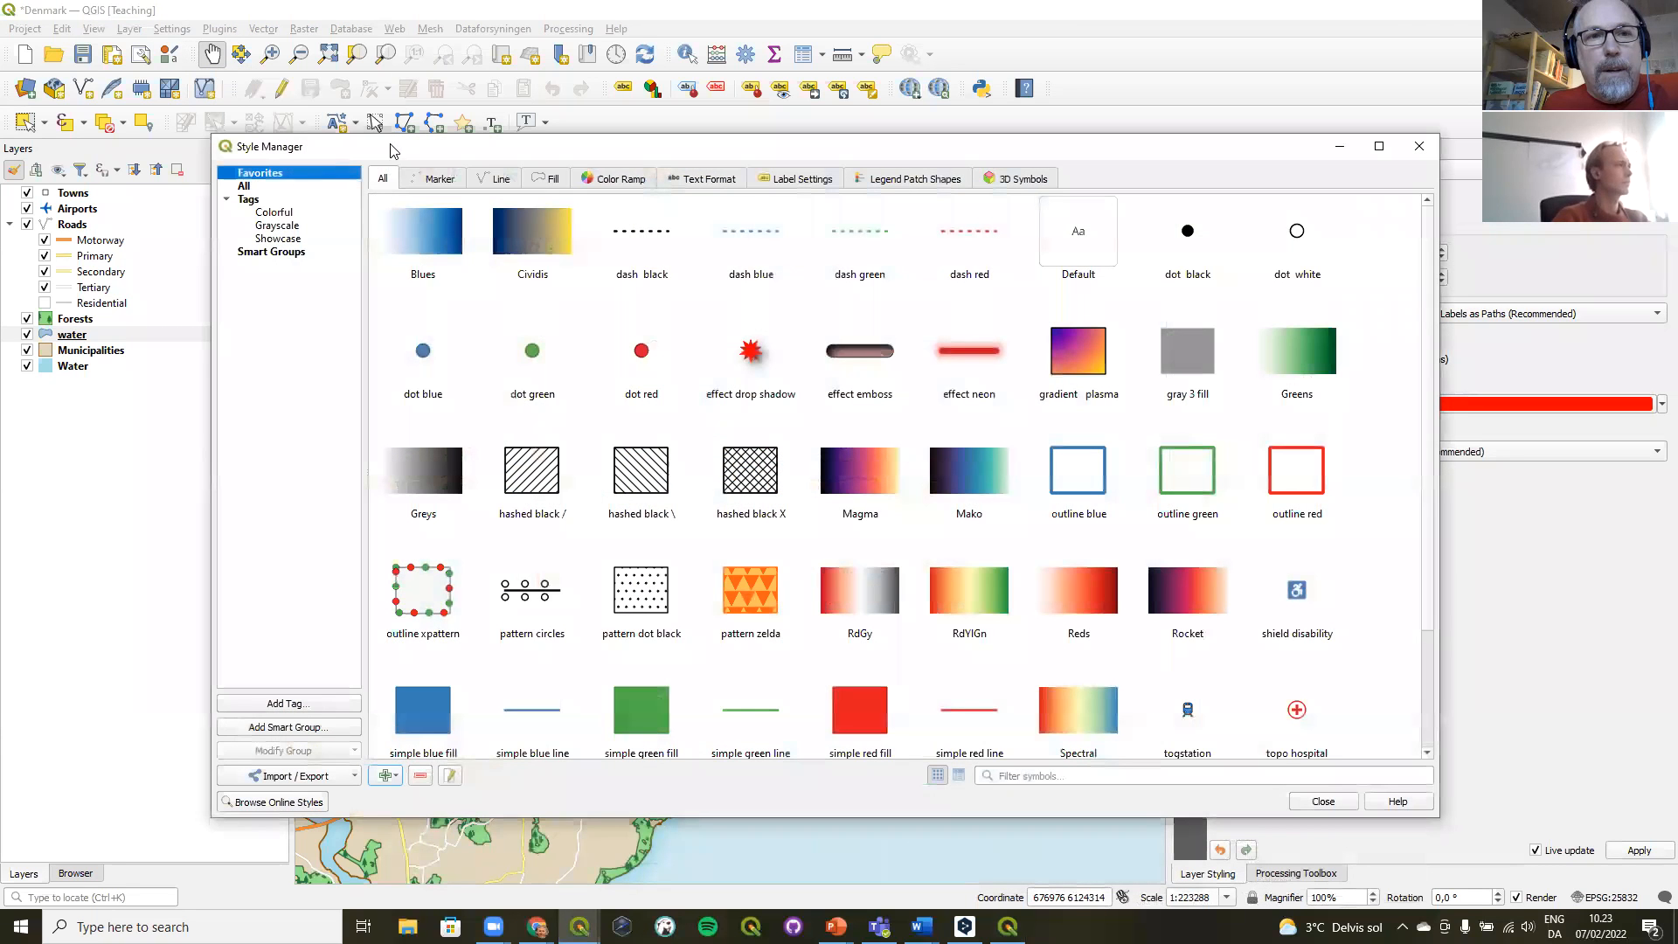
{"action": "left_click_drag", "start_coordinate": [390, 146], "coordinate": [400, 76]}
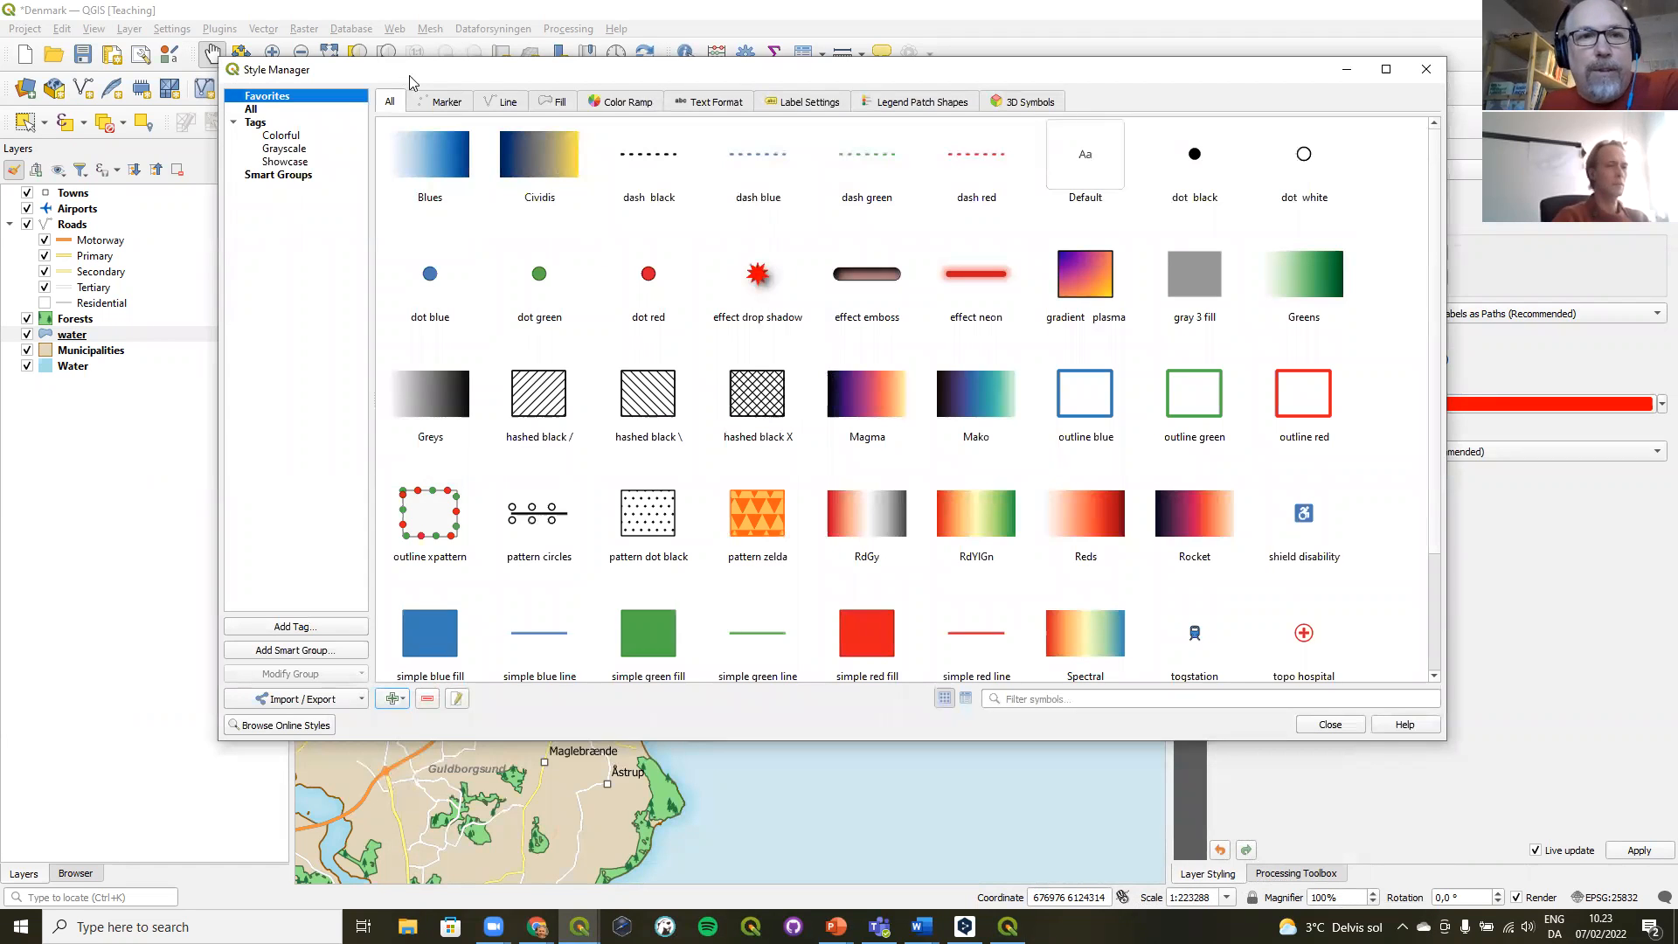
- Look through all Style Manager items by type: markers, lines, fills, color ramps, text formats, label settings and legend patch shapes
{"action": "left_click", "coordinate": [282, 111]}
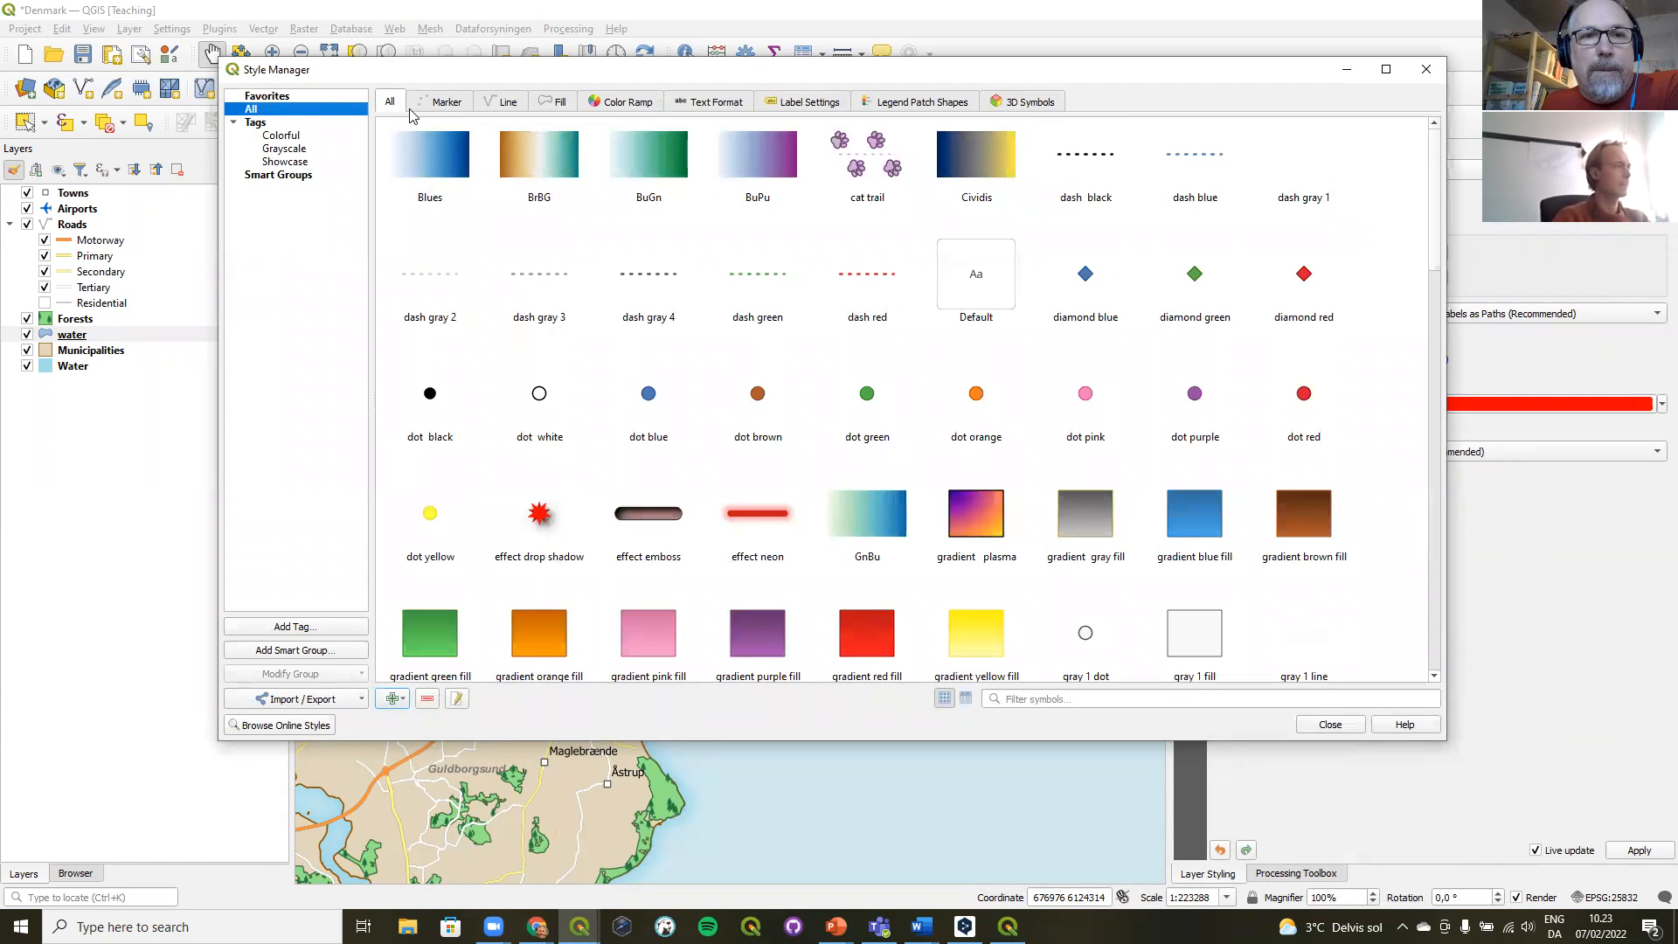
{"action": "left_click", "coordinate": [443, 104]}
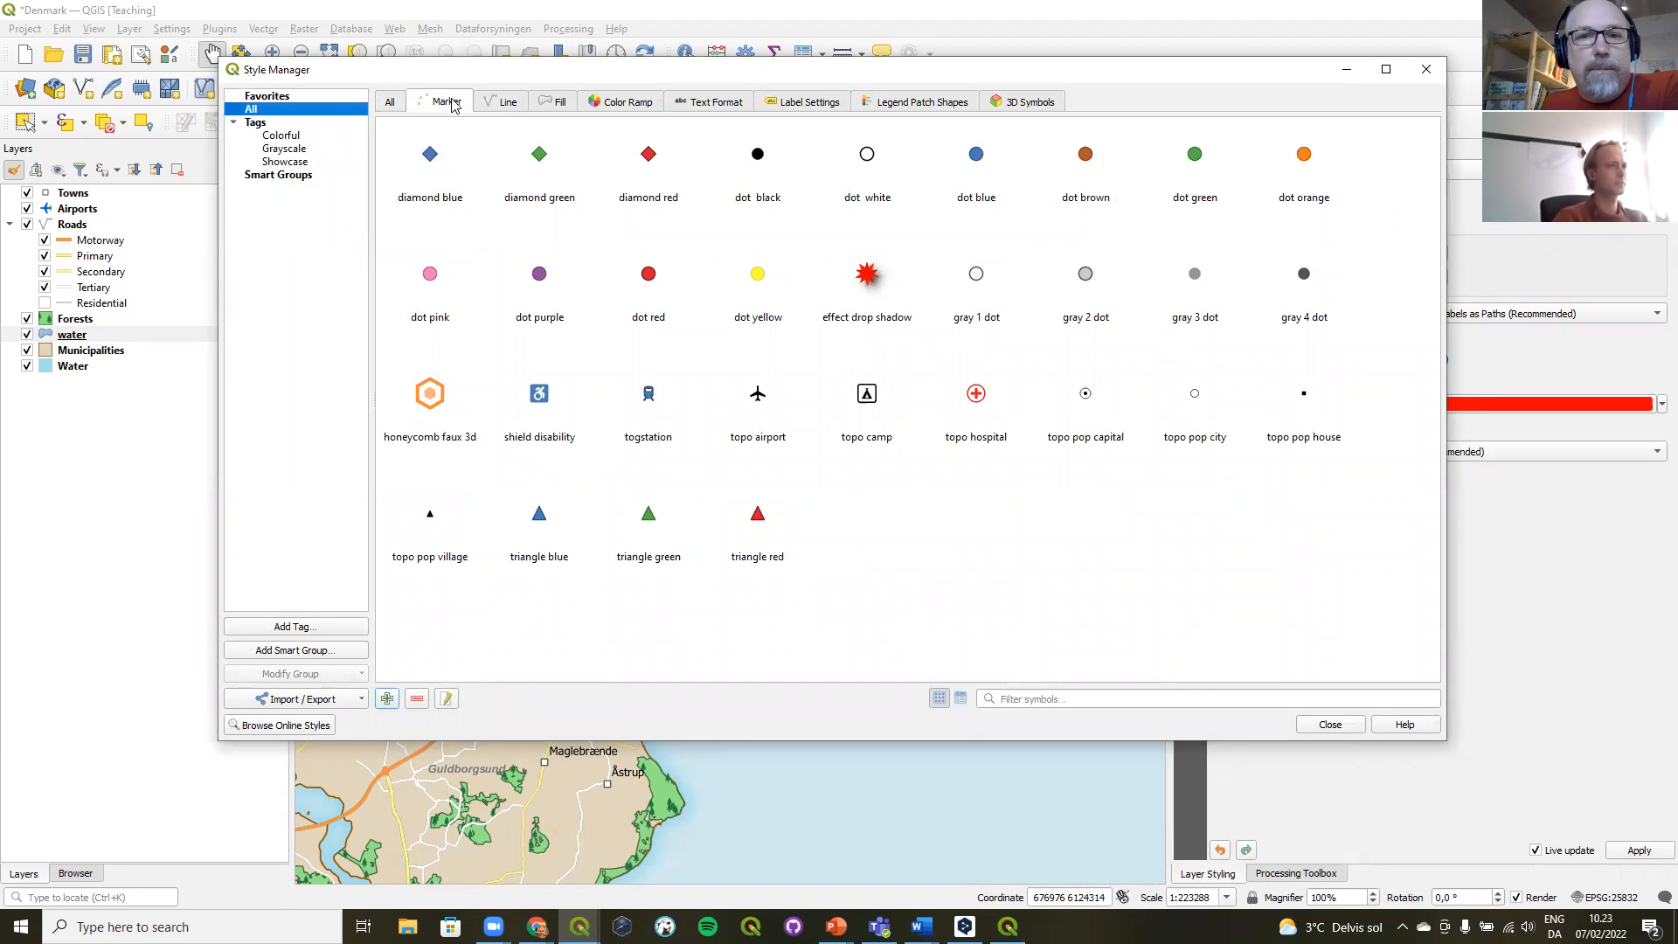
{"action": "left_click", "coordinate": [503, 104]}
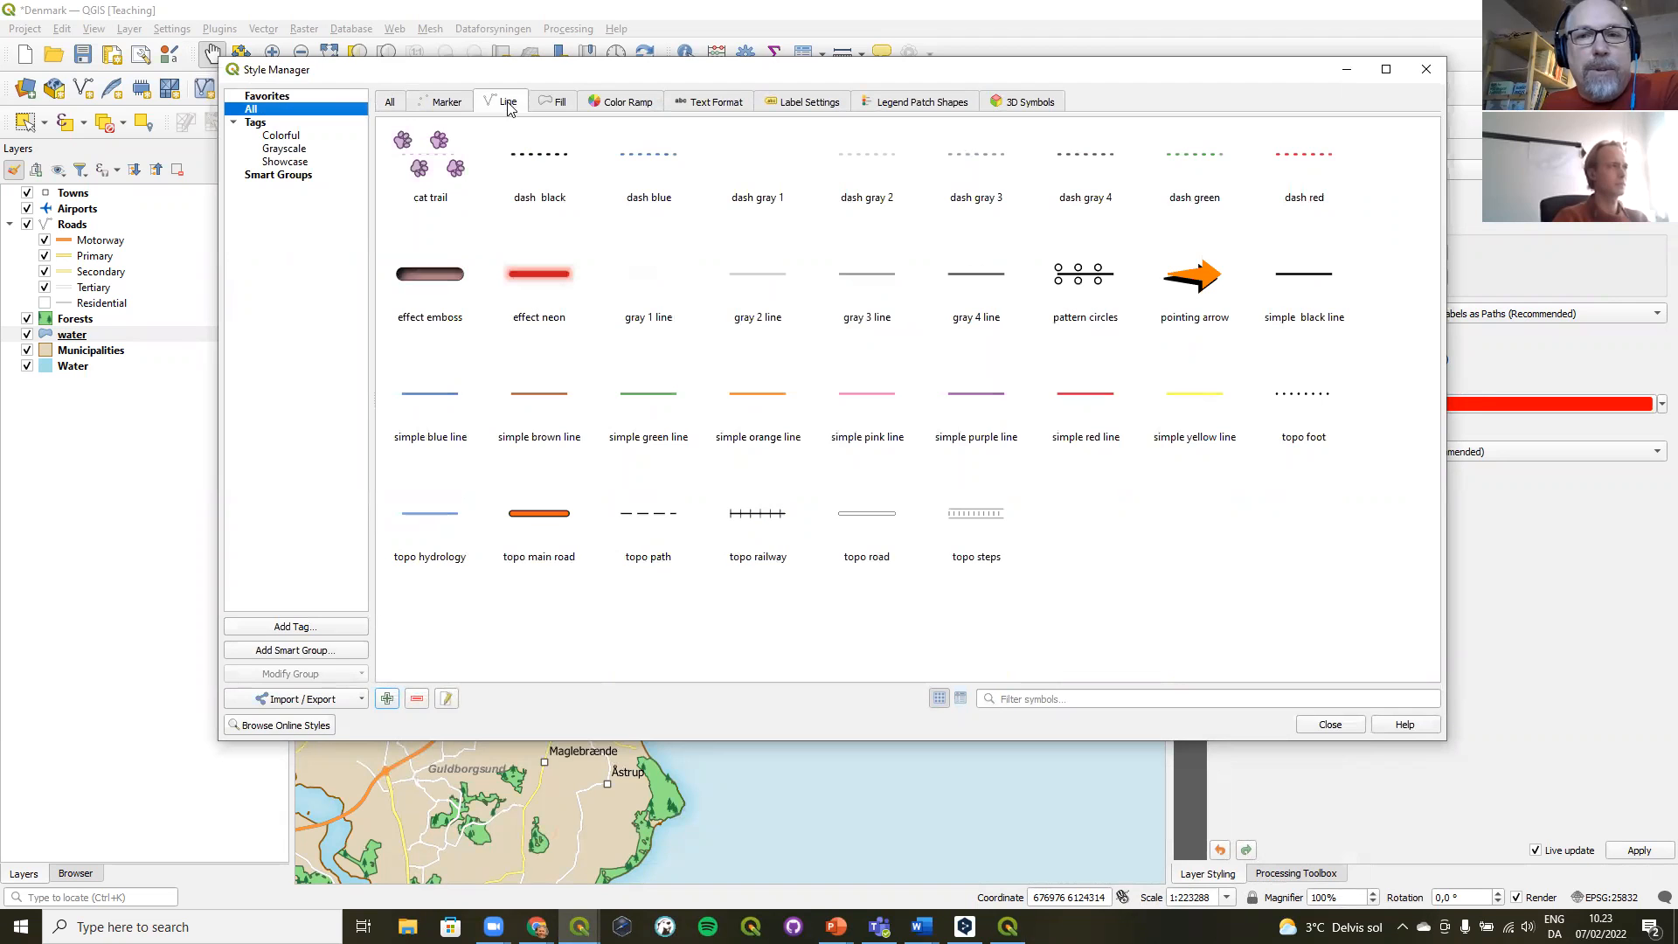
{"action": "left_click", "coordinate": [559, 104]}
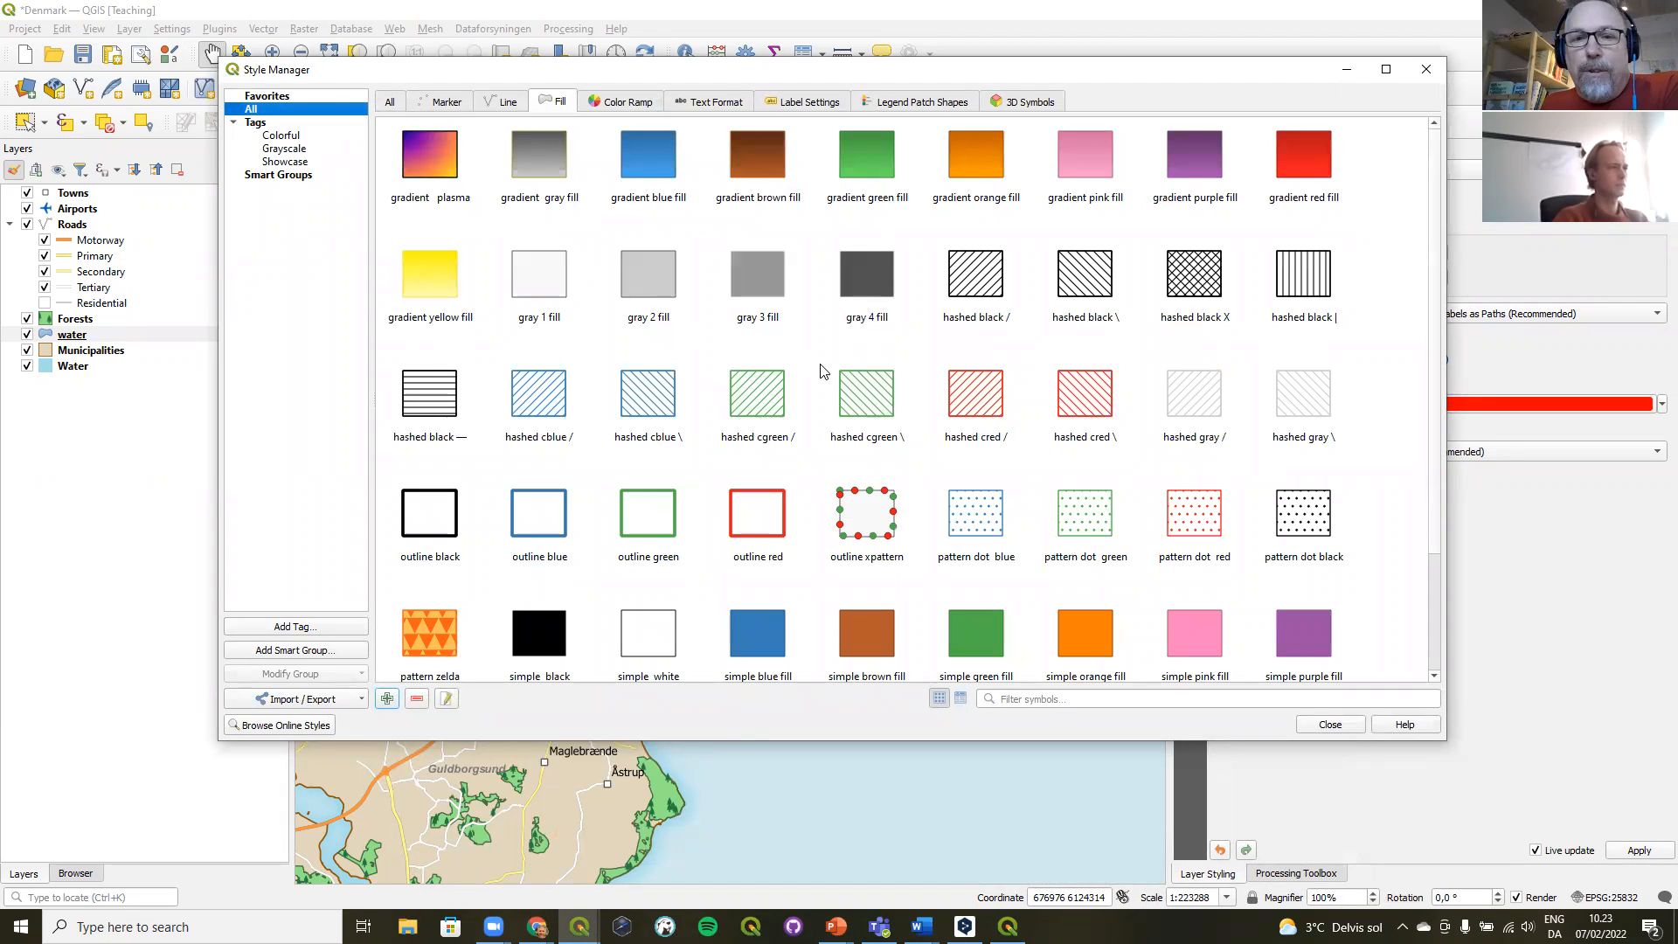
{"action": "scroll", "coordinate": [859, 378], "scroll_direction": "down", "scroll_amount": 2}
{"action": "scroll", "coordinate": [858, 377], "scroll_direction": "up", "scroll_amount": 2}
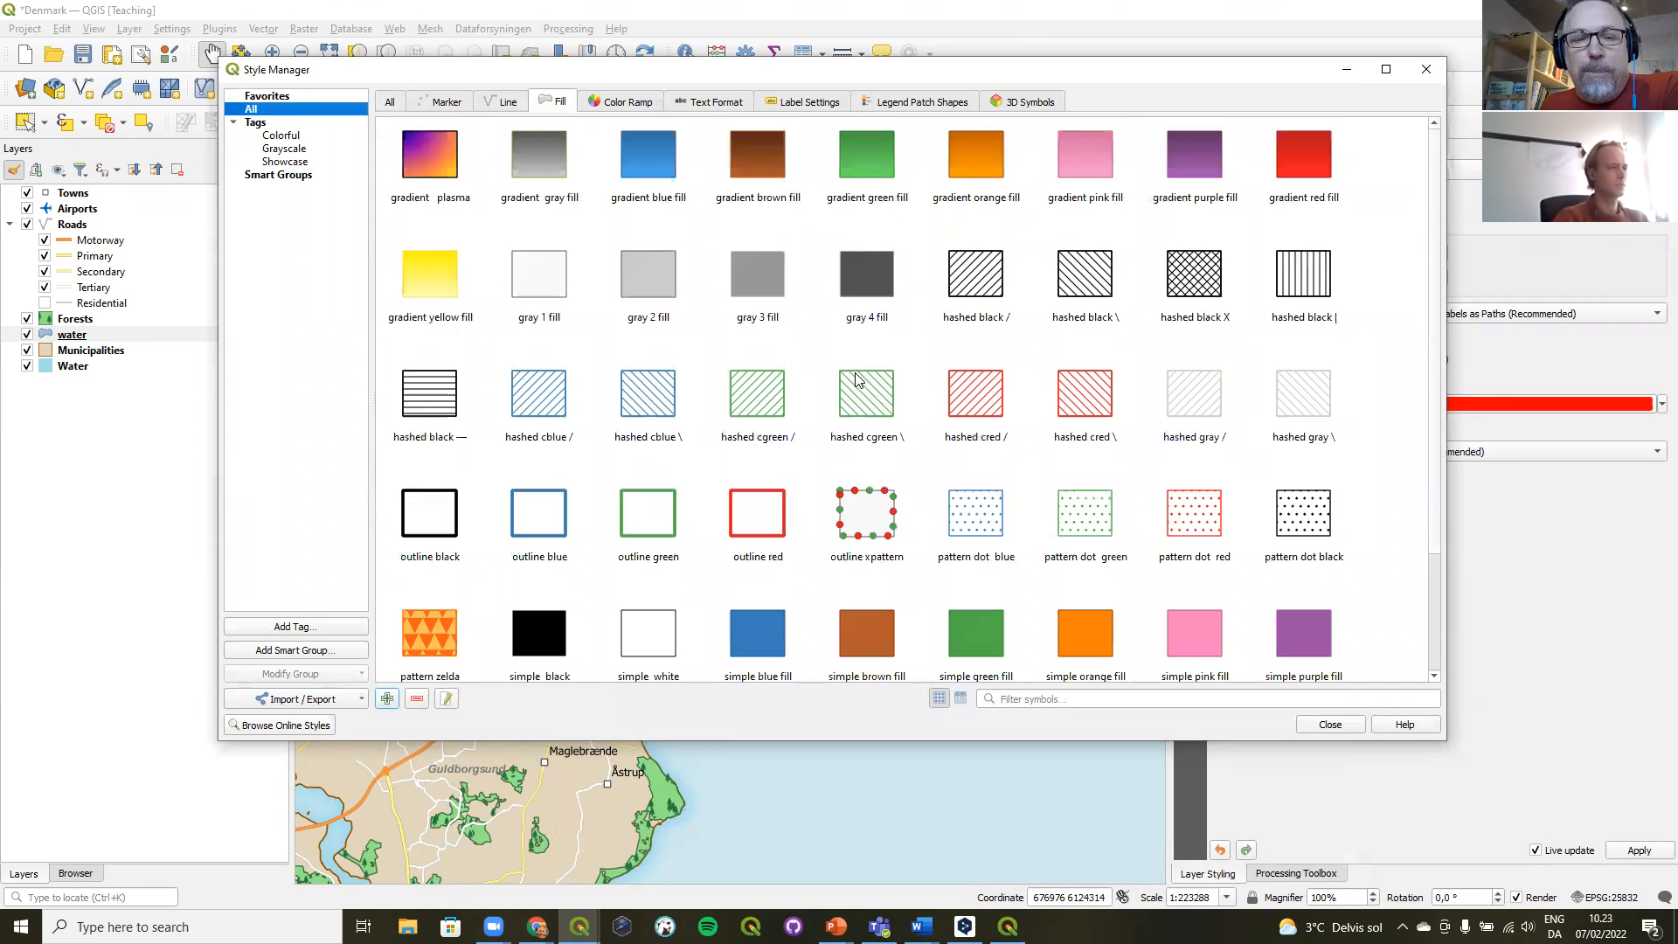
{"action": "left_click", "coordinate": [616, 102]}
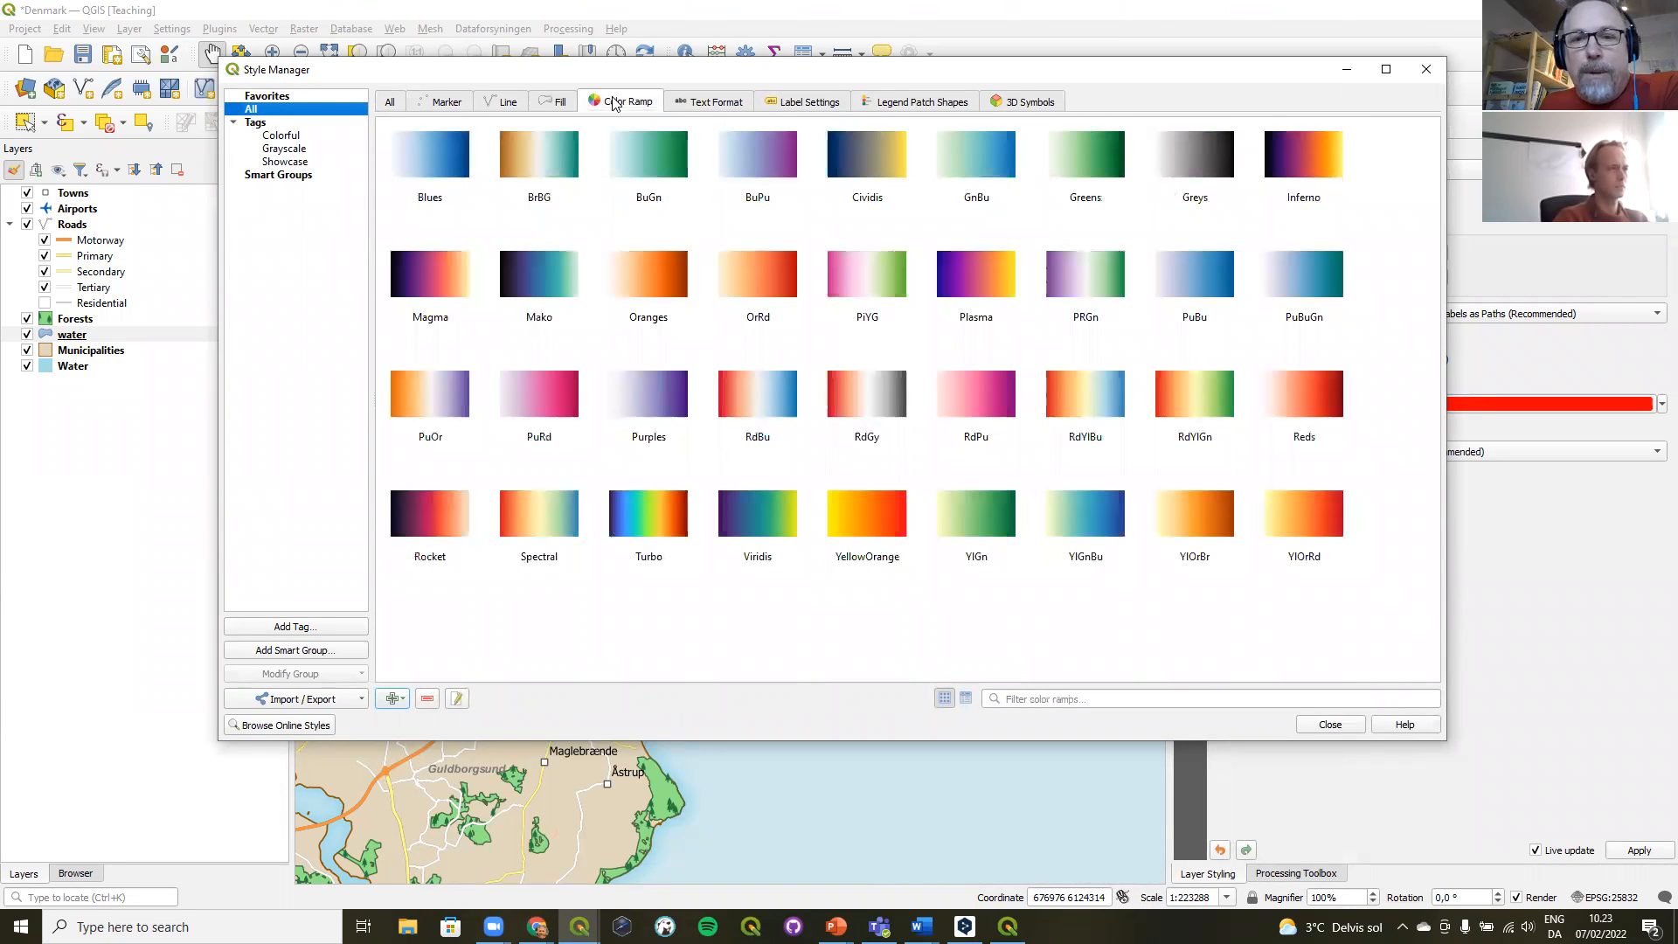
{"action": "left_click", "coordinate": [709, 104]}
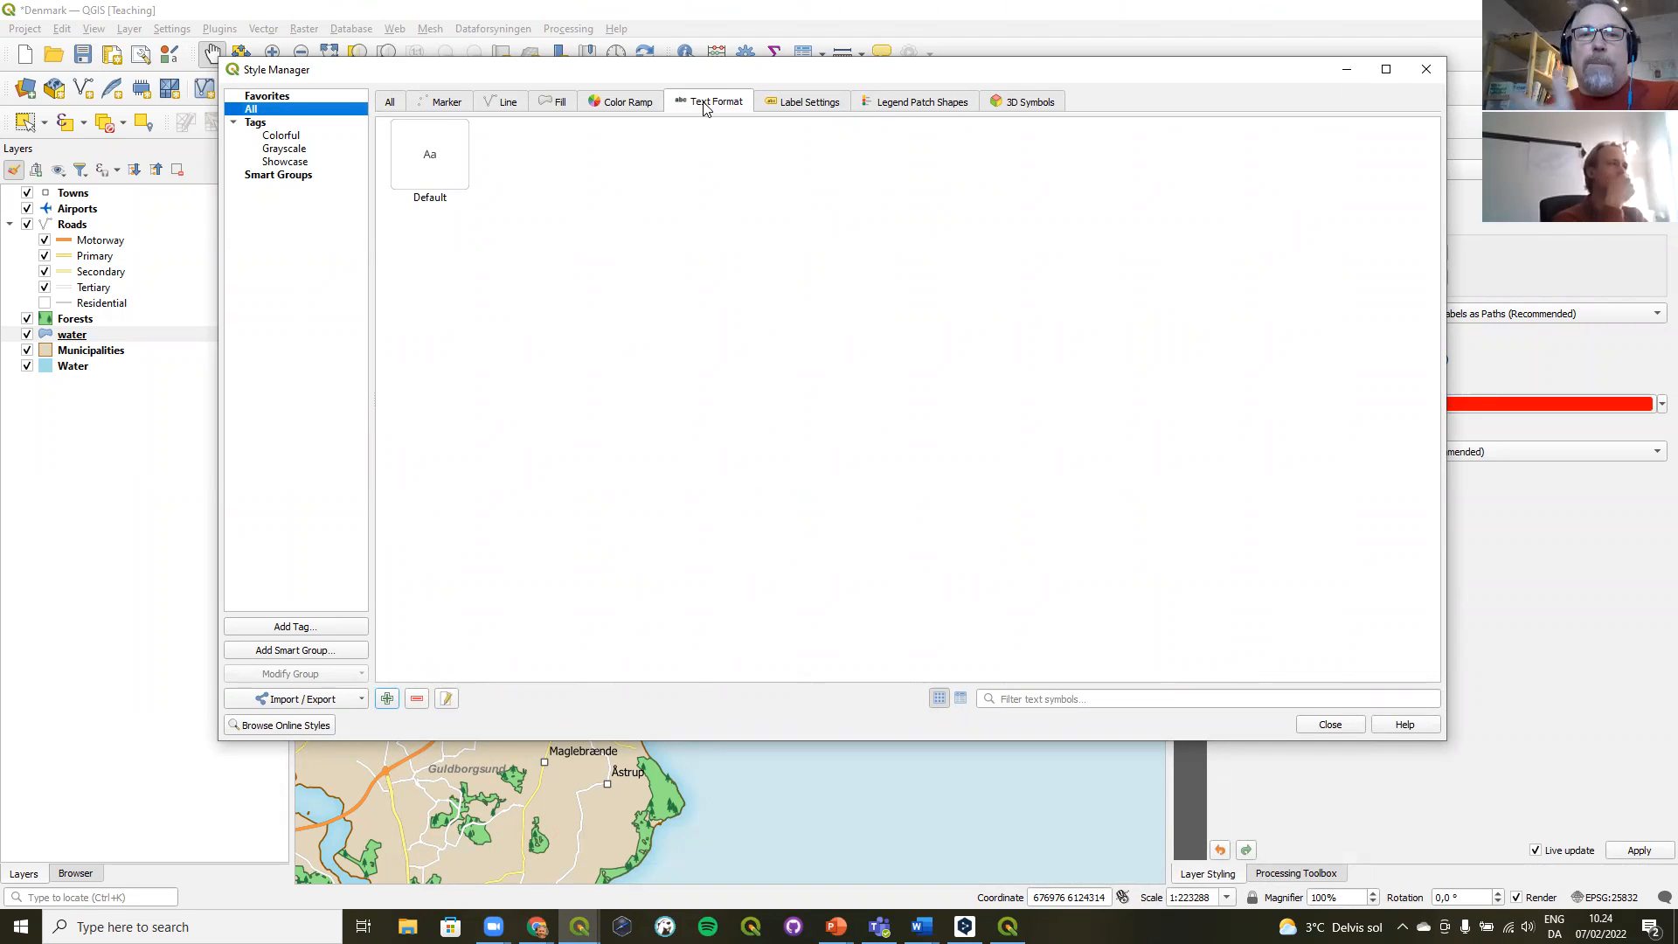
{"action": "left_click", "coordinate": [803, 104]}
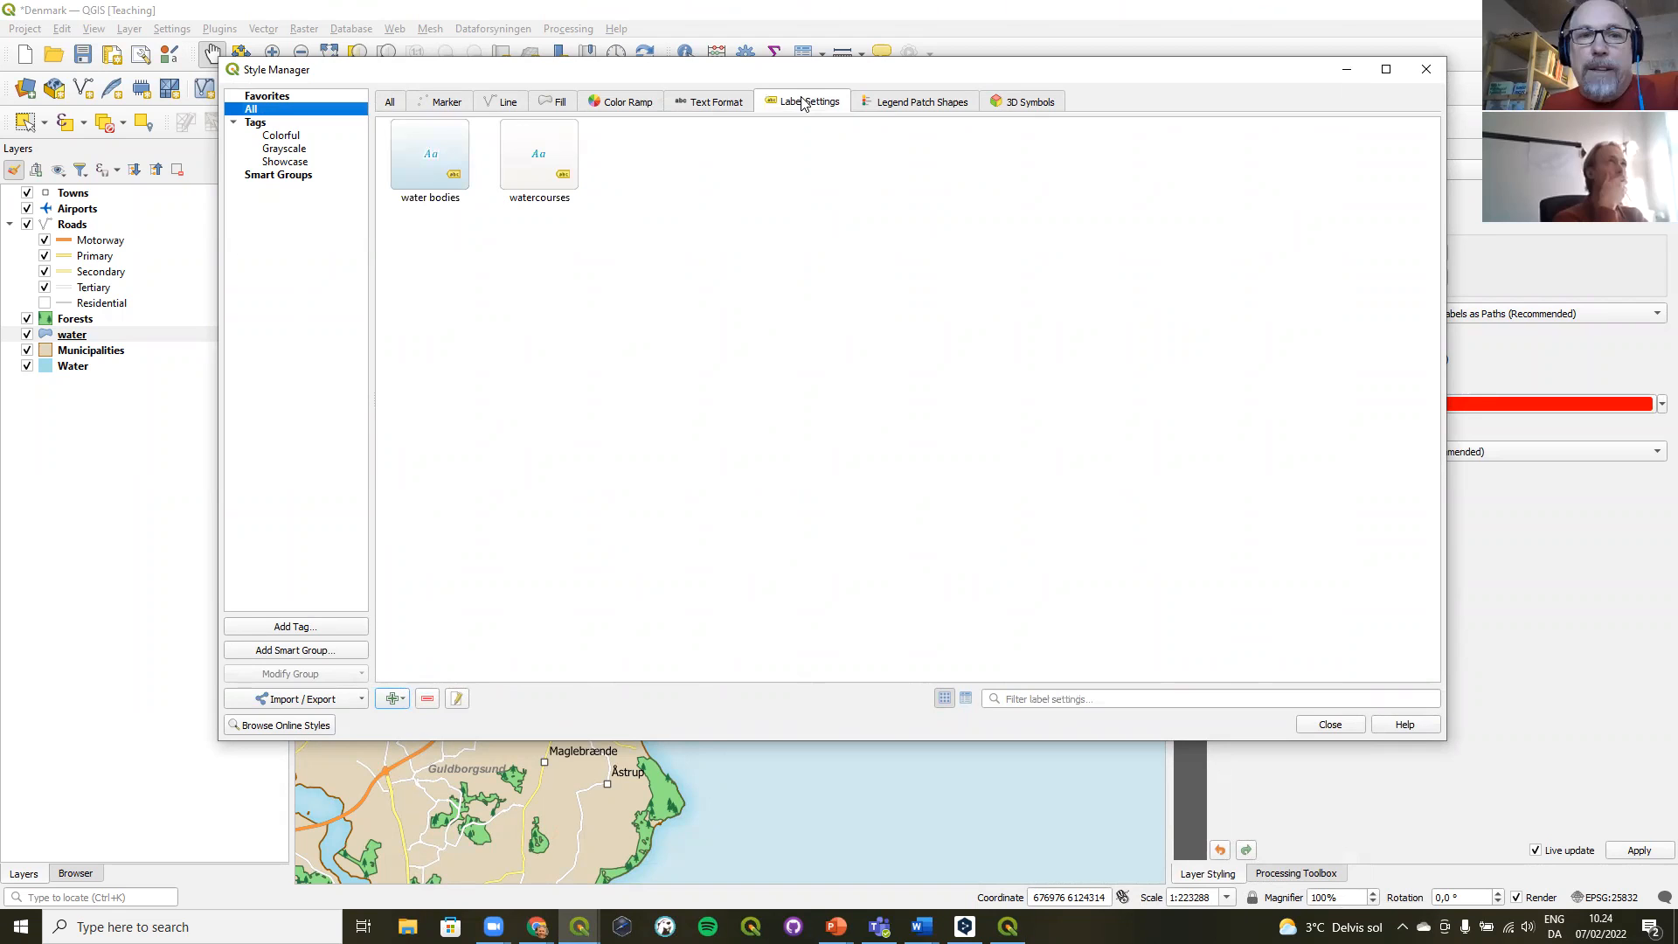
{"action": "left_click", "coordinate": [890, 106]}
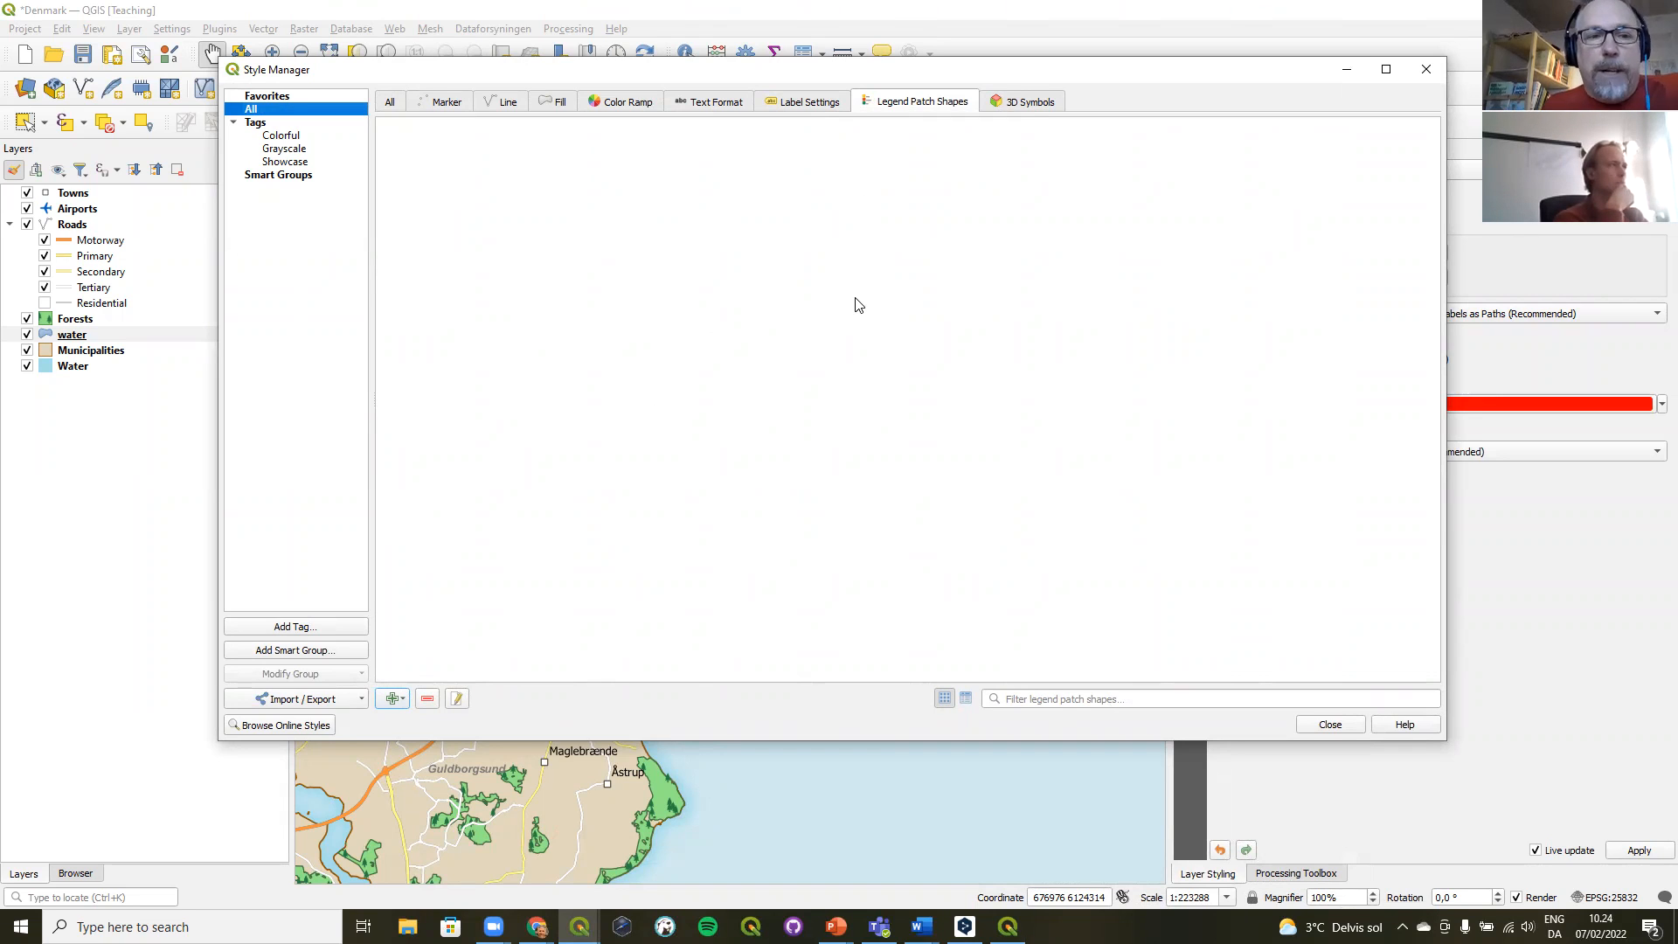
- Start an item import in the Style Manager with URL as source and fetch the items from the copied klas-karlsson-patches.xml address
{"action": "left_click", "coordinate": [312, 702]}
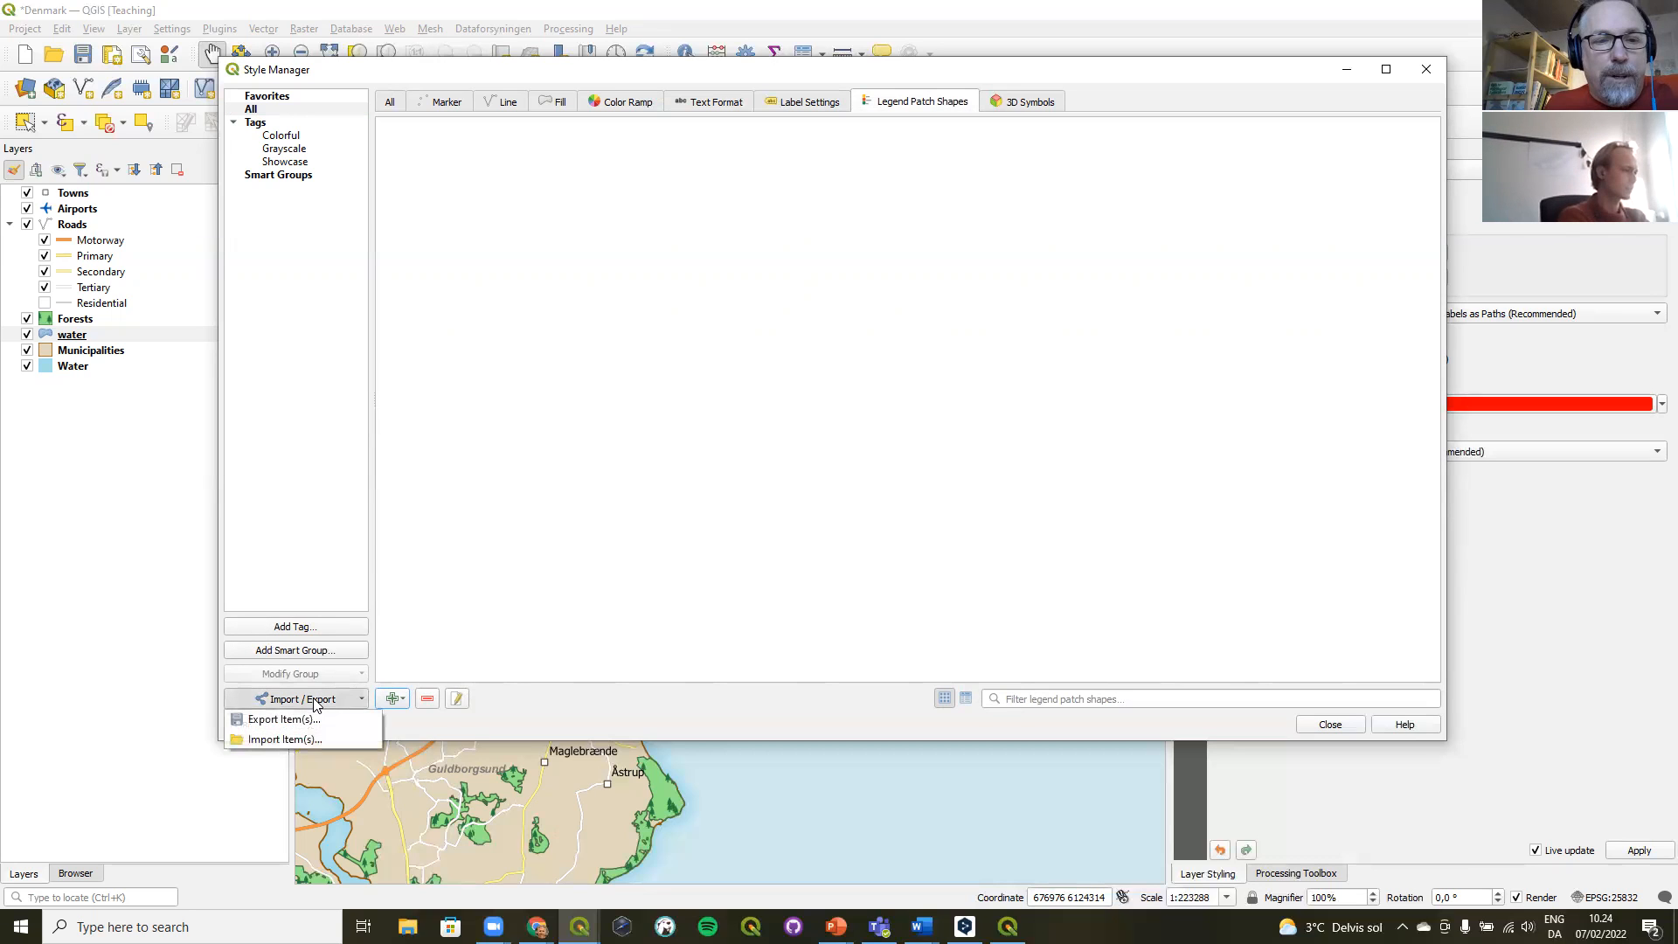
{"action": "left_click", "coordinate": [300, 743]}
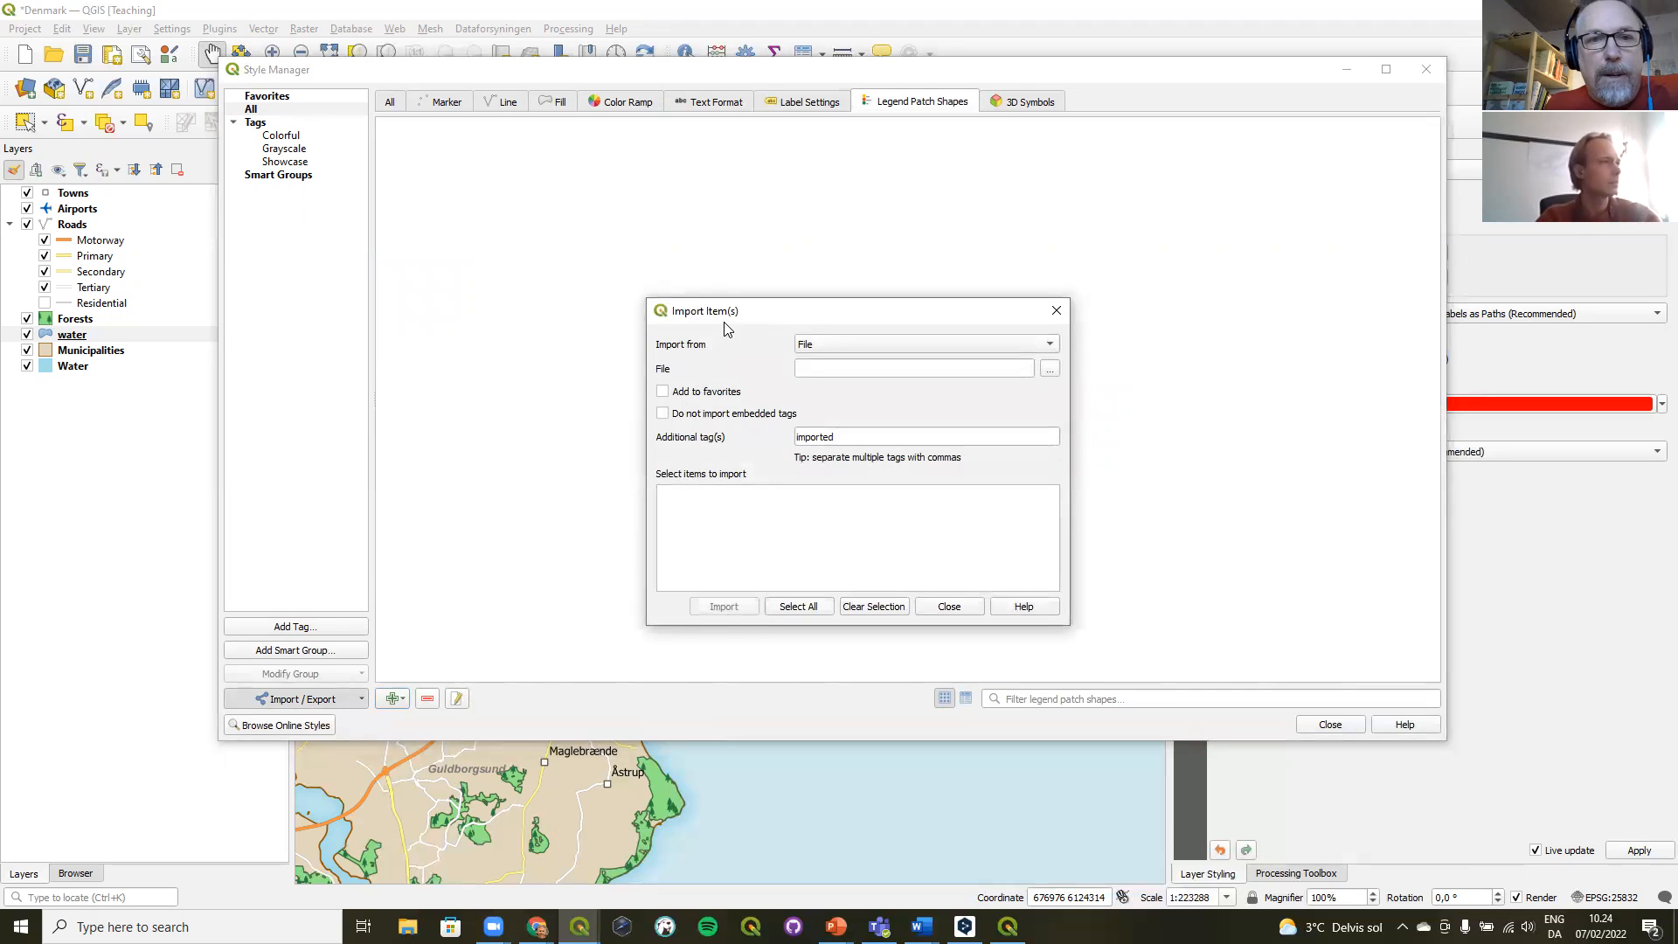
{"action": "left_click_drag", "start_coordinate": [717, 310], "coordinate": [600, 161]}
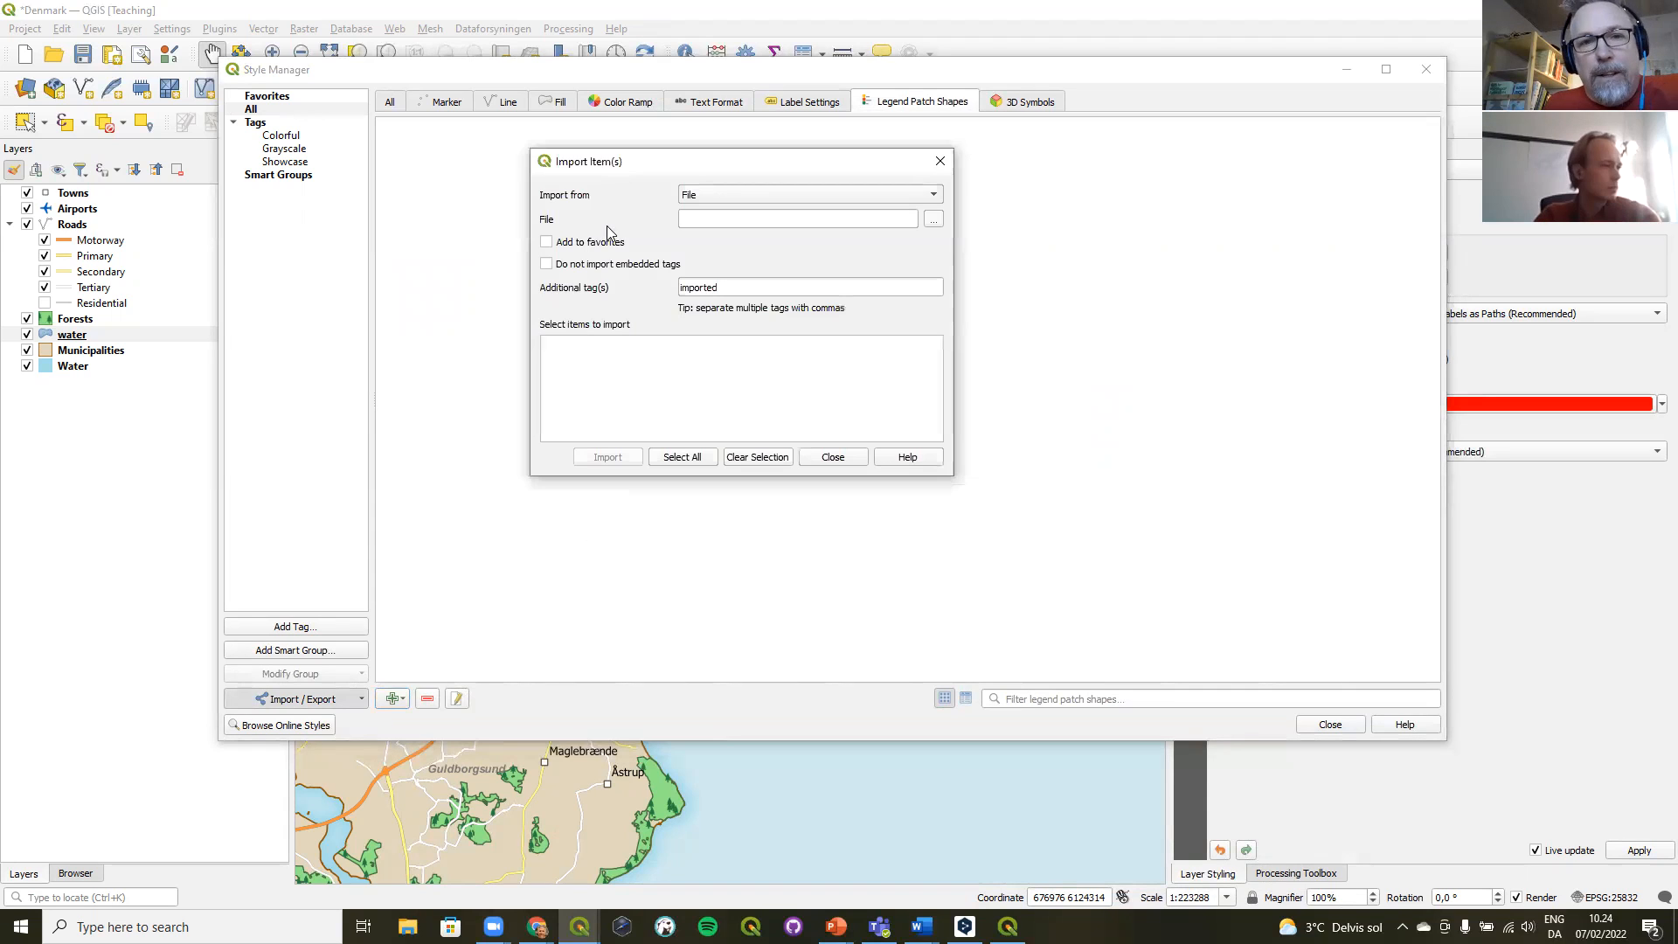
{"action": "left_click", "coordinate": [732, 194]}
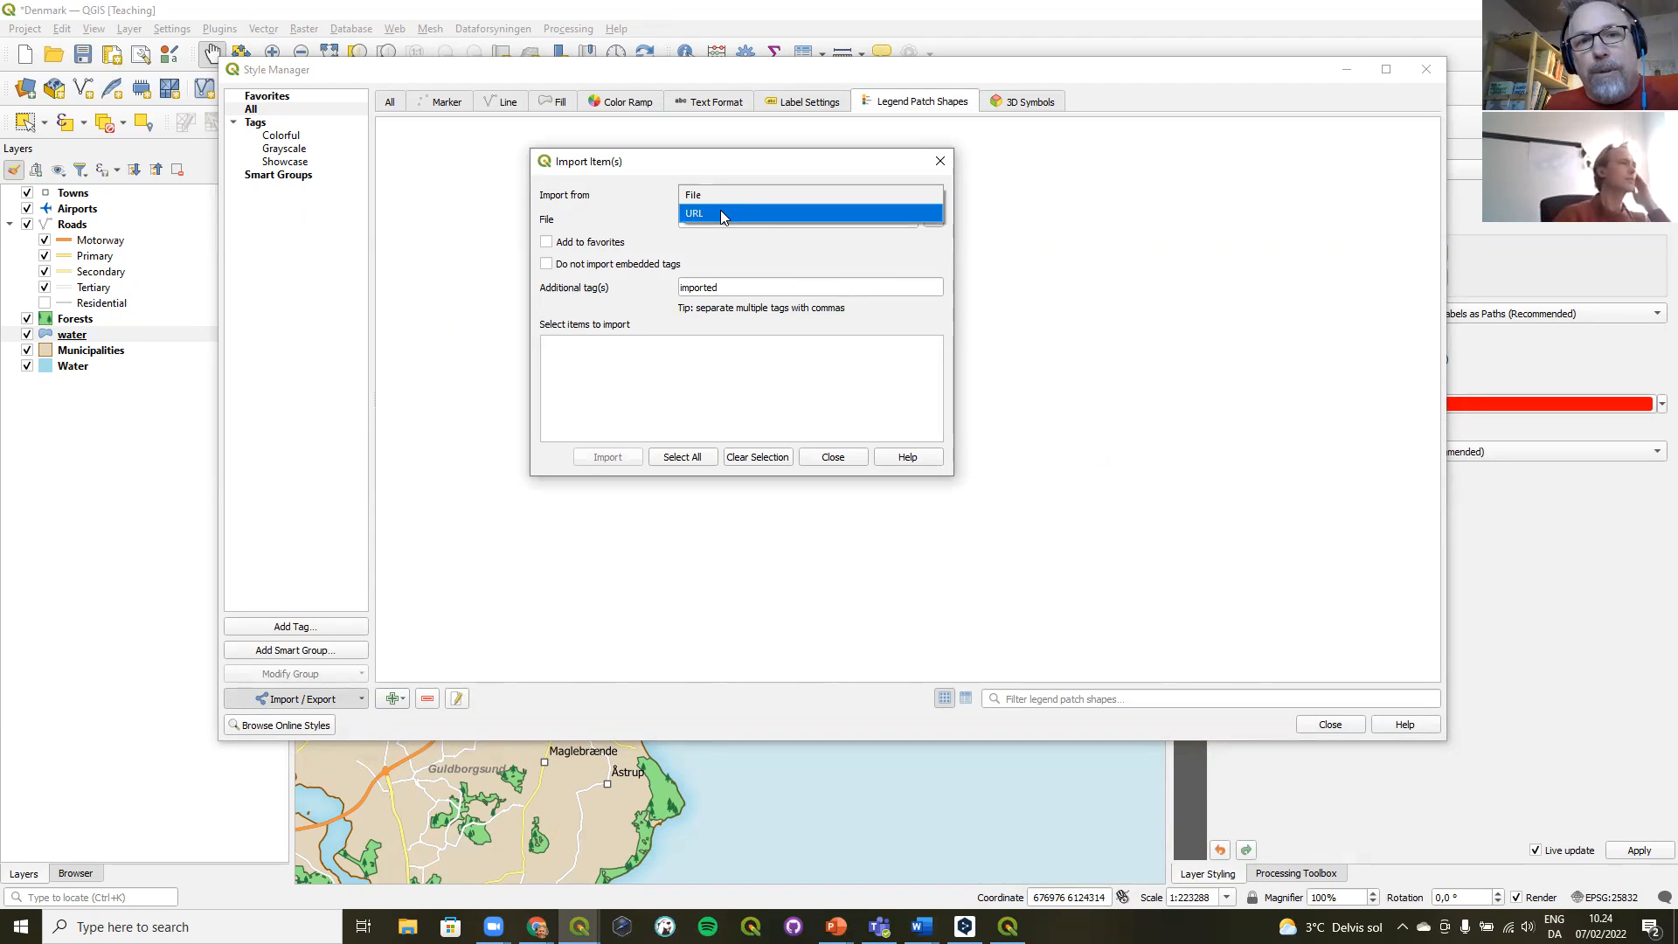
{"action": "left_click", "coordinate": [721, 214]}
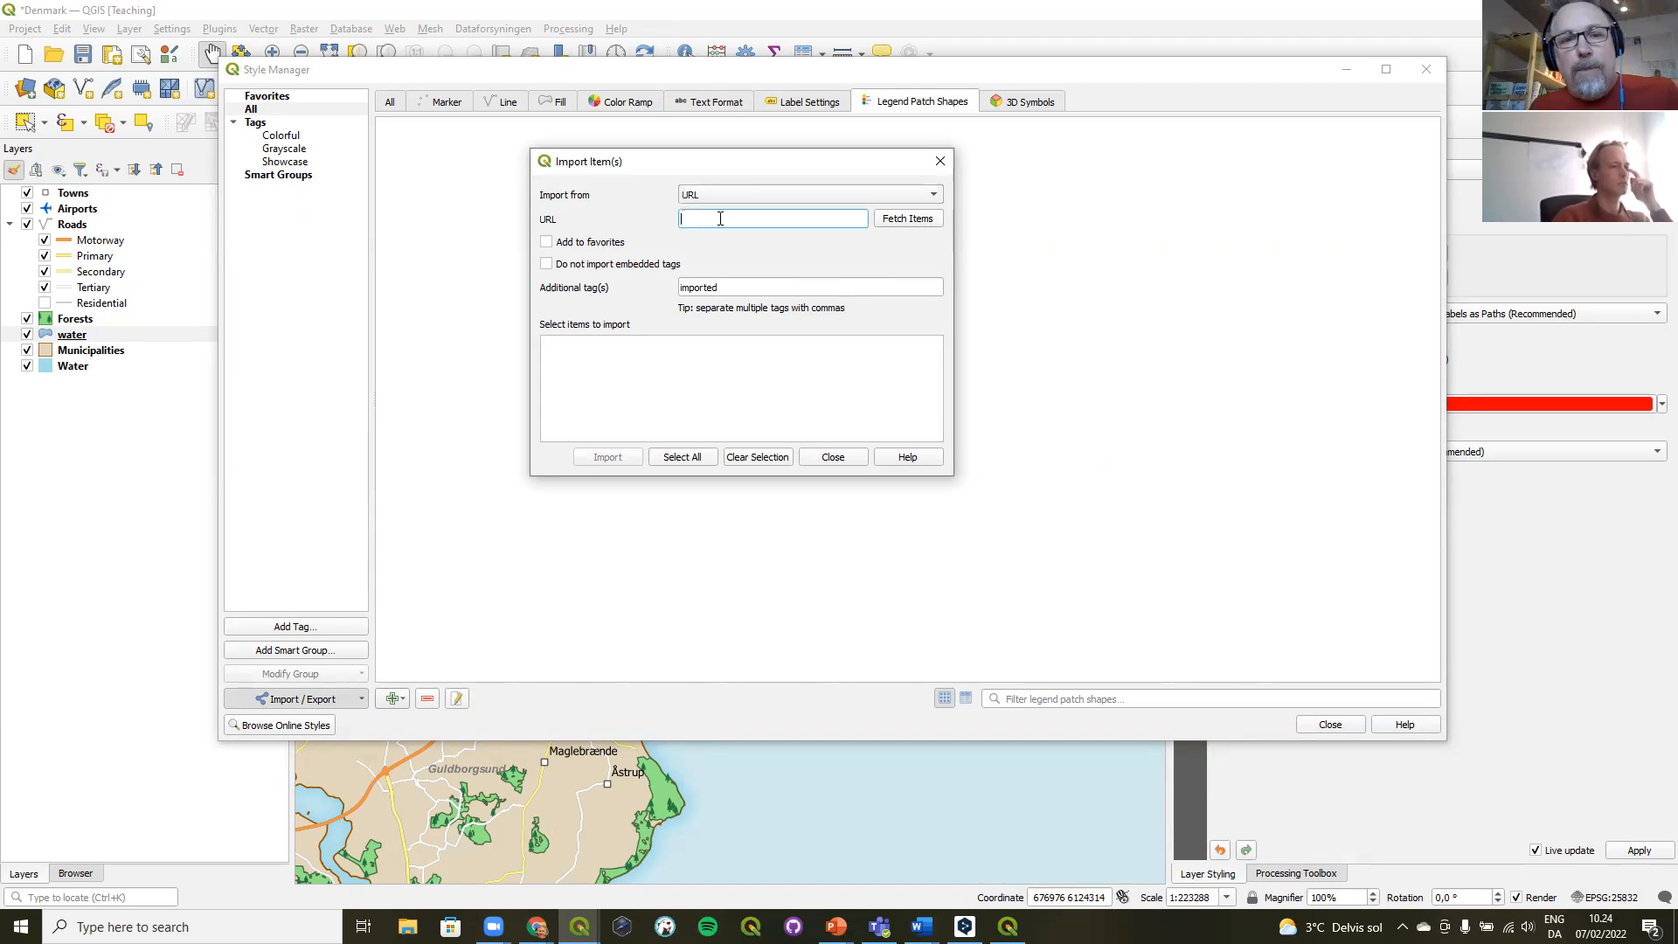
{"action": "key", "text": "ctrl+v"}
{"action": "left_click", "coordinate": [901, 222]}
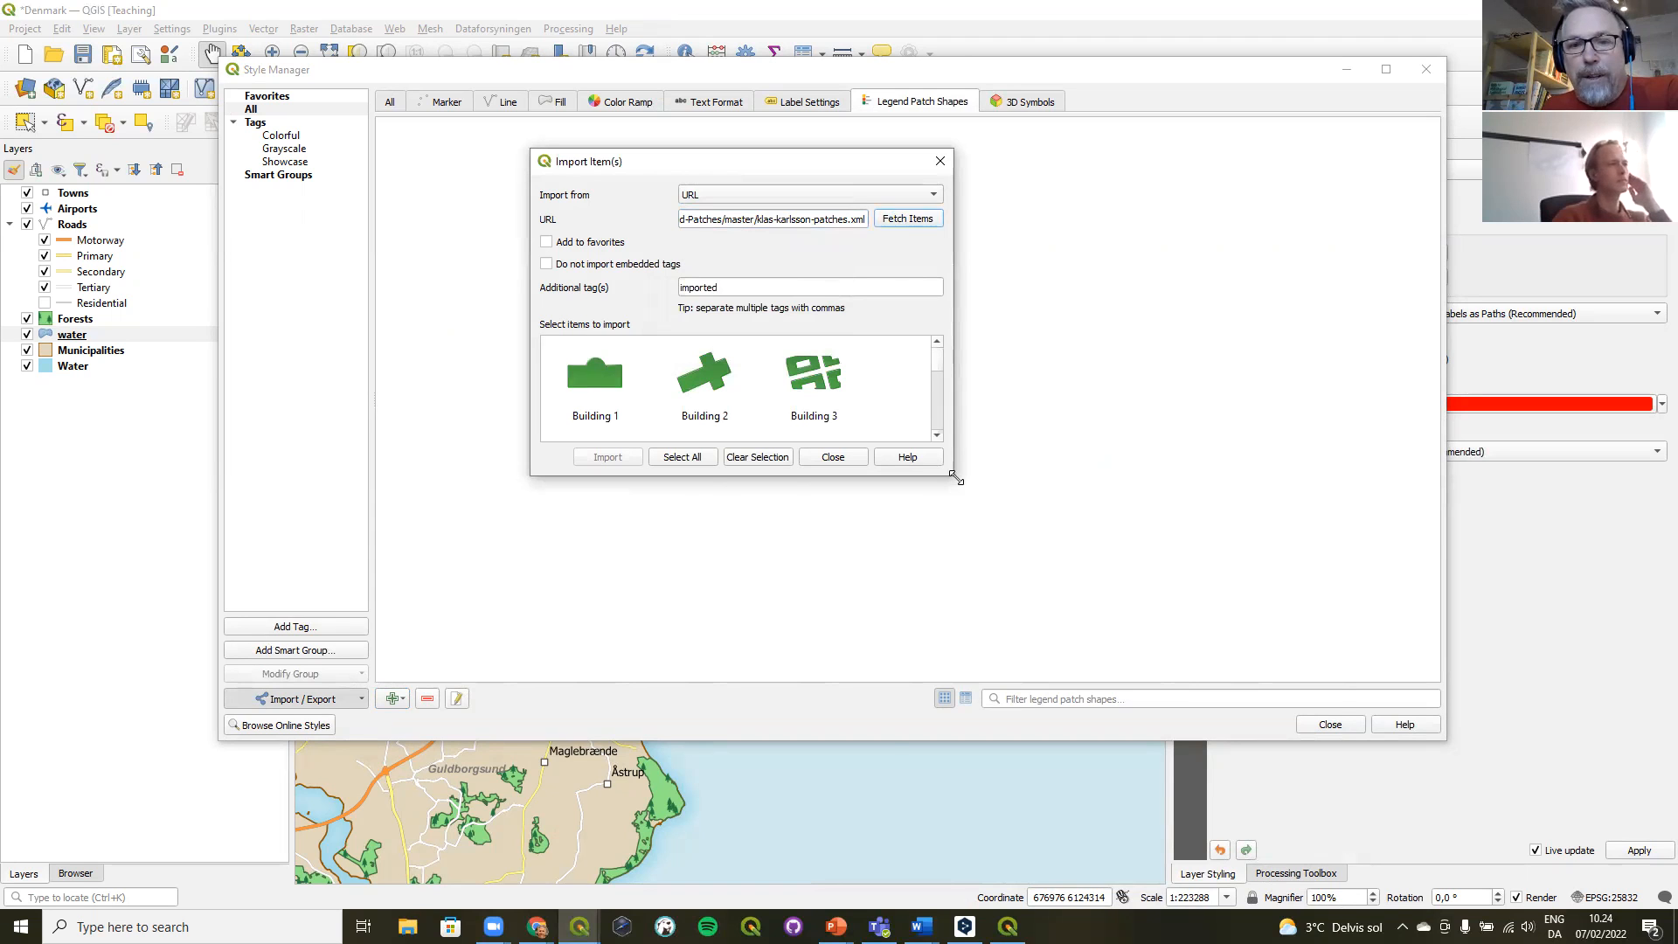
- Clear the additional tag for the fetched items and set them to be added to favorites
{"action": "left_click_drag", "start_coordinate": [956, 478], "coordinate": [1325, 886]}
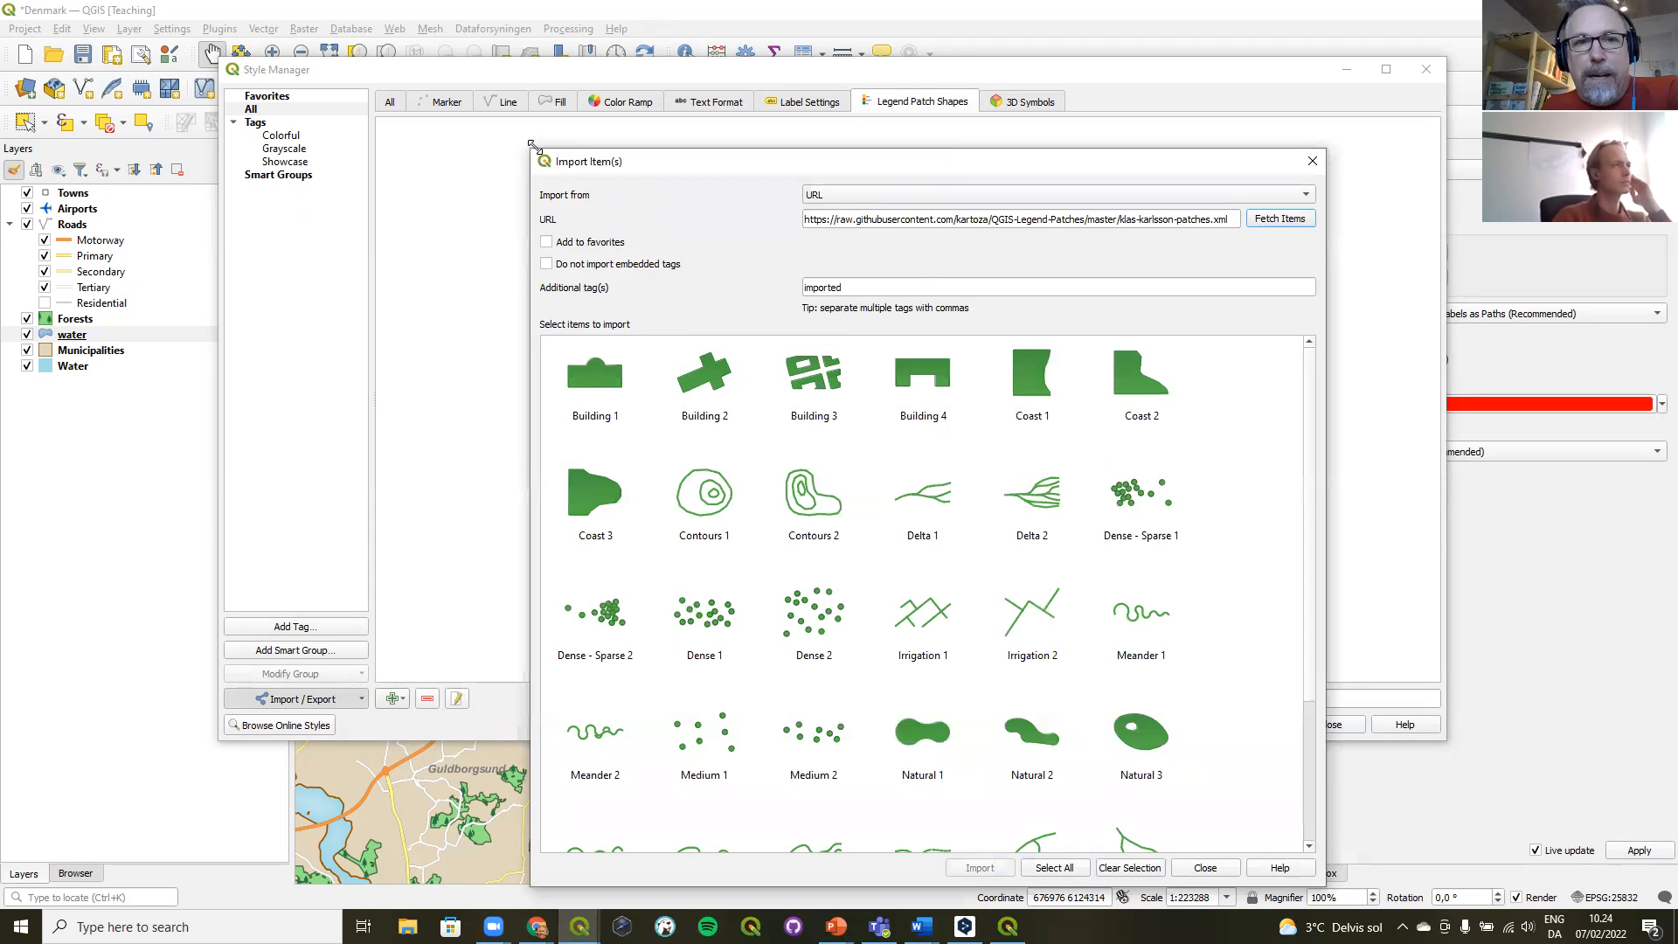
{"action": "left_click_drag", "start_coordinate": [529, 146], "coordinate": [307, 8]}
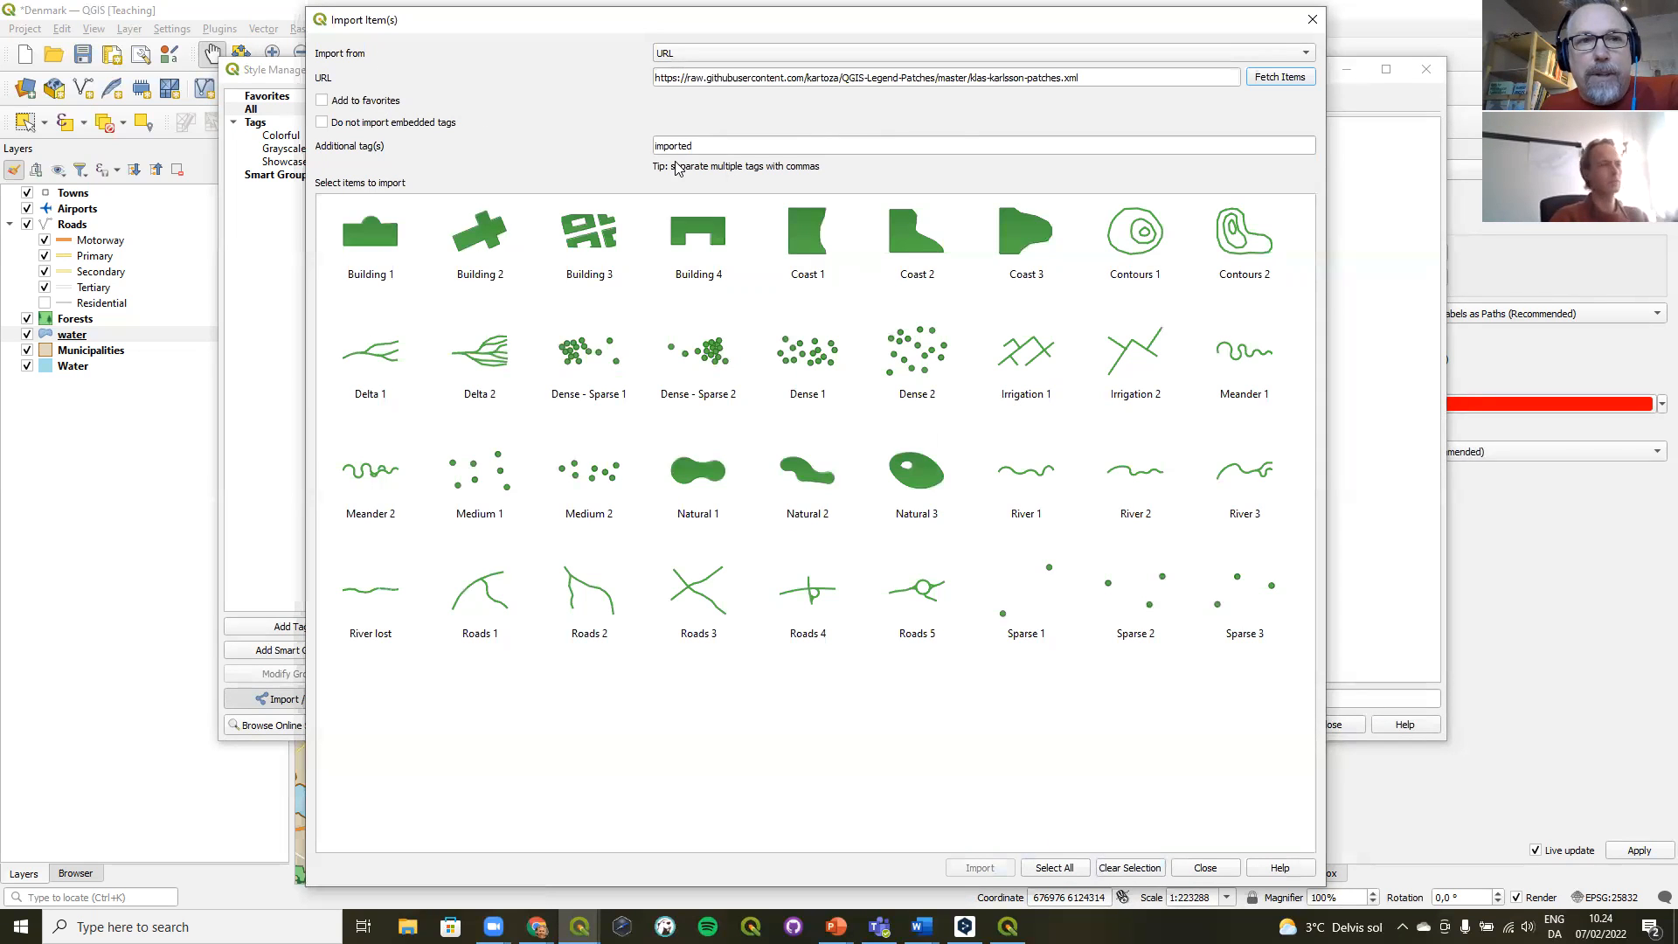
{"action": "left_click", "coordinate": [728, 143]}
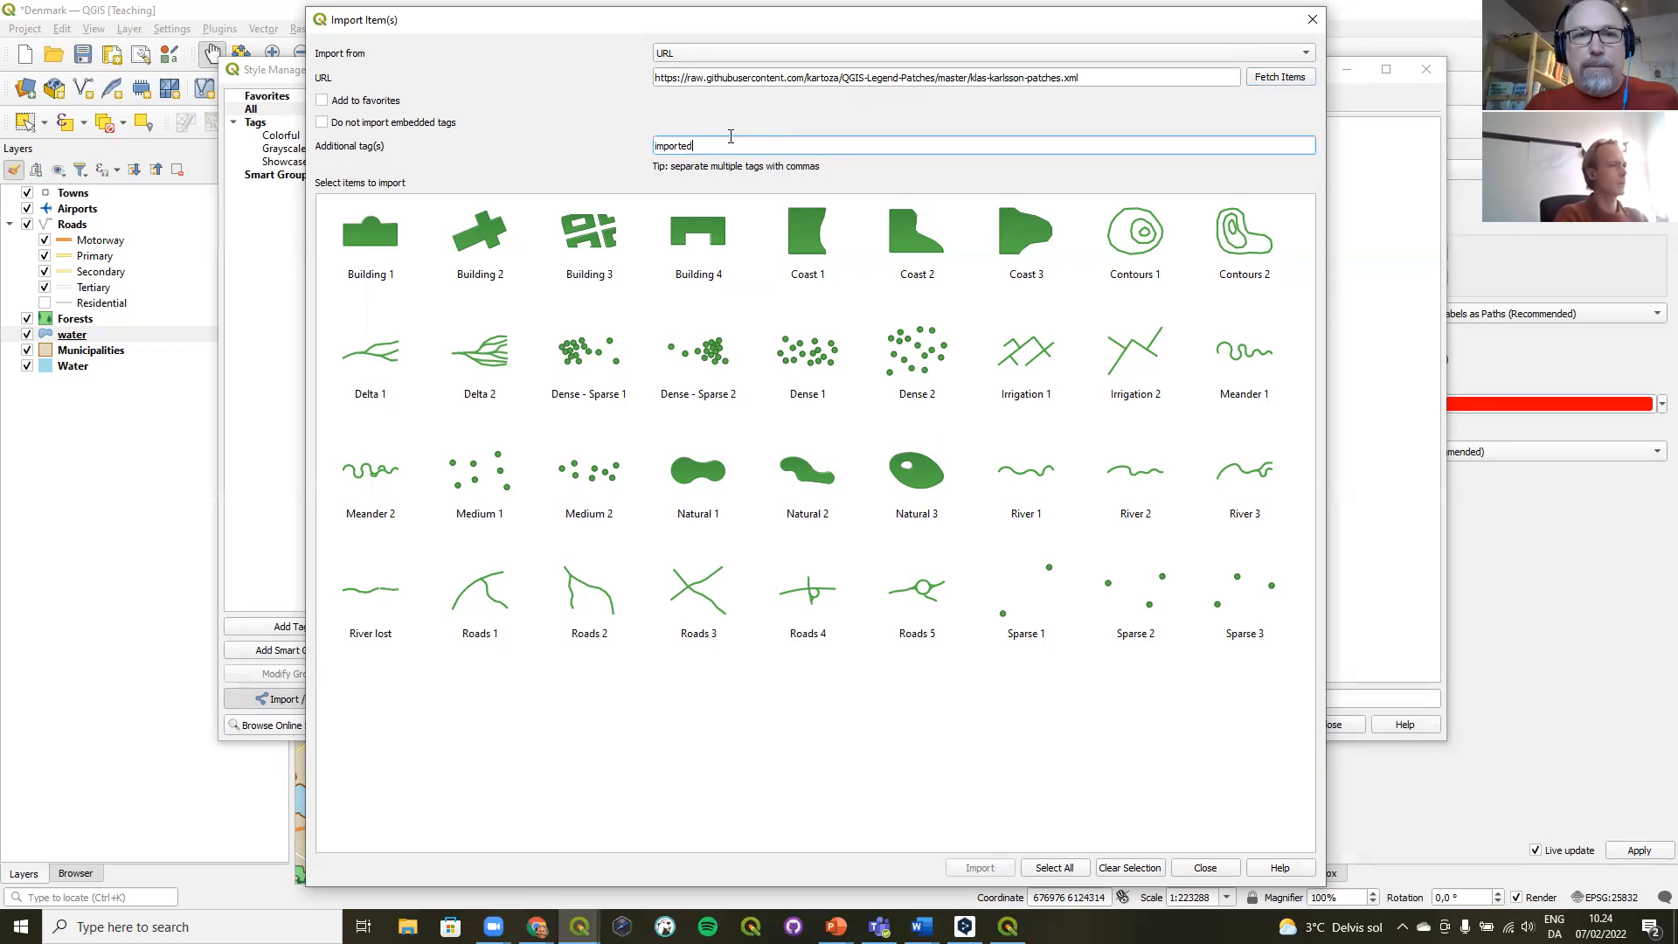
{"action": "key", "text": "BackSpace"}
{"action": "key", "text": "BackSpace"}
{"action": "key", "text": "BackSpace"}
{"action": "key", "text": "BackSpace"}
{"action": "key", "text": "BackSpace"}
{"action": "key", "text": "BackSpace"}
{"action": "key", "text": "BackSpace"}
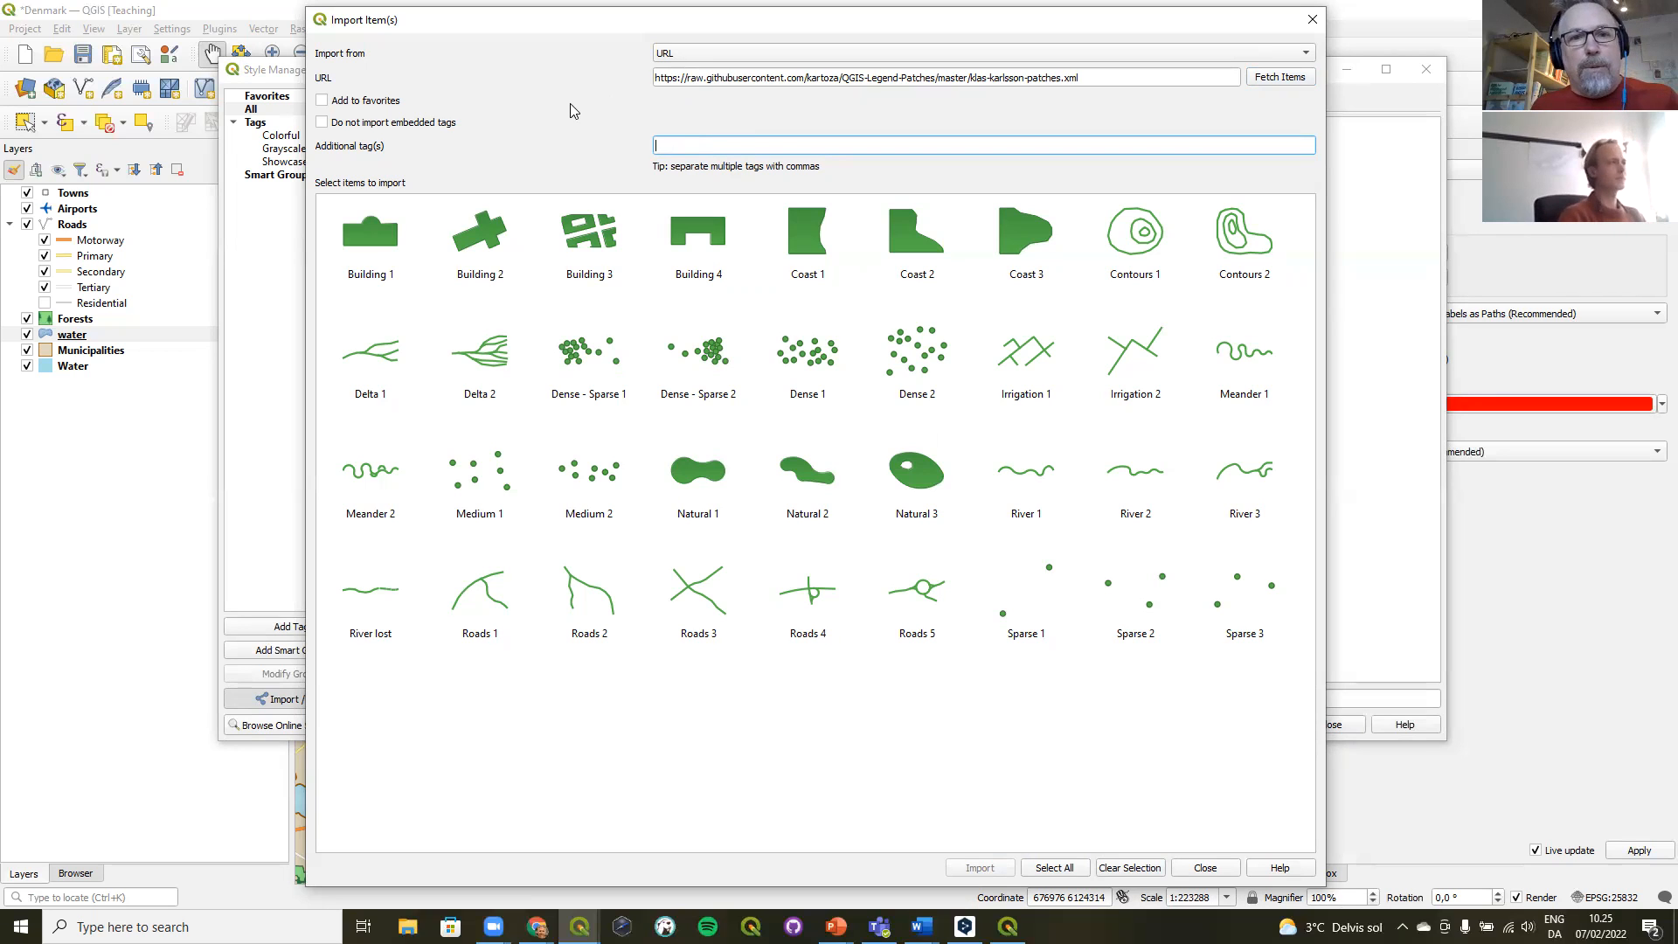
{"action": "left_click", "coordinate": [343, 103]}
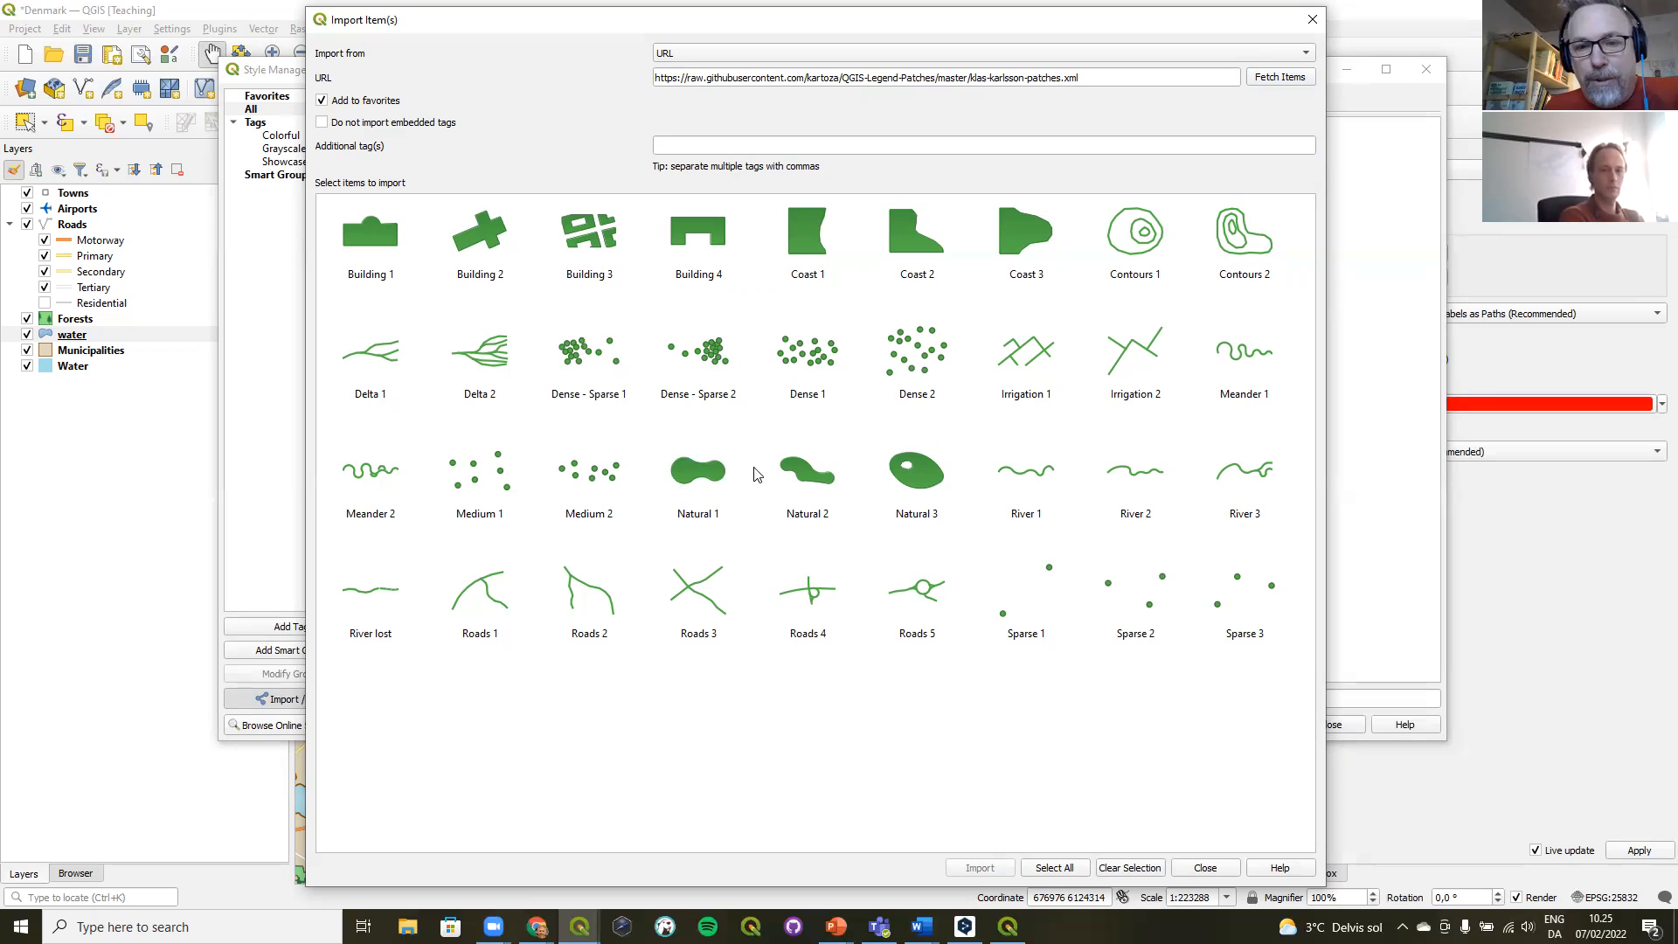
- Import all fetched legend patch shapes into the Style Manager, overwriting every existing shape with the same name
{"action": "left_click", "coordinate": [1056, 868]}
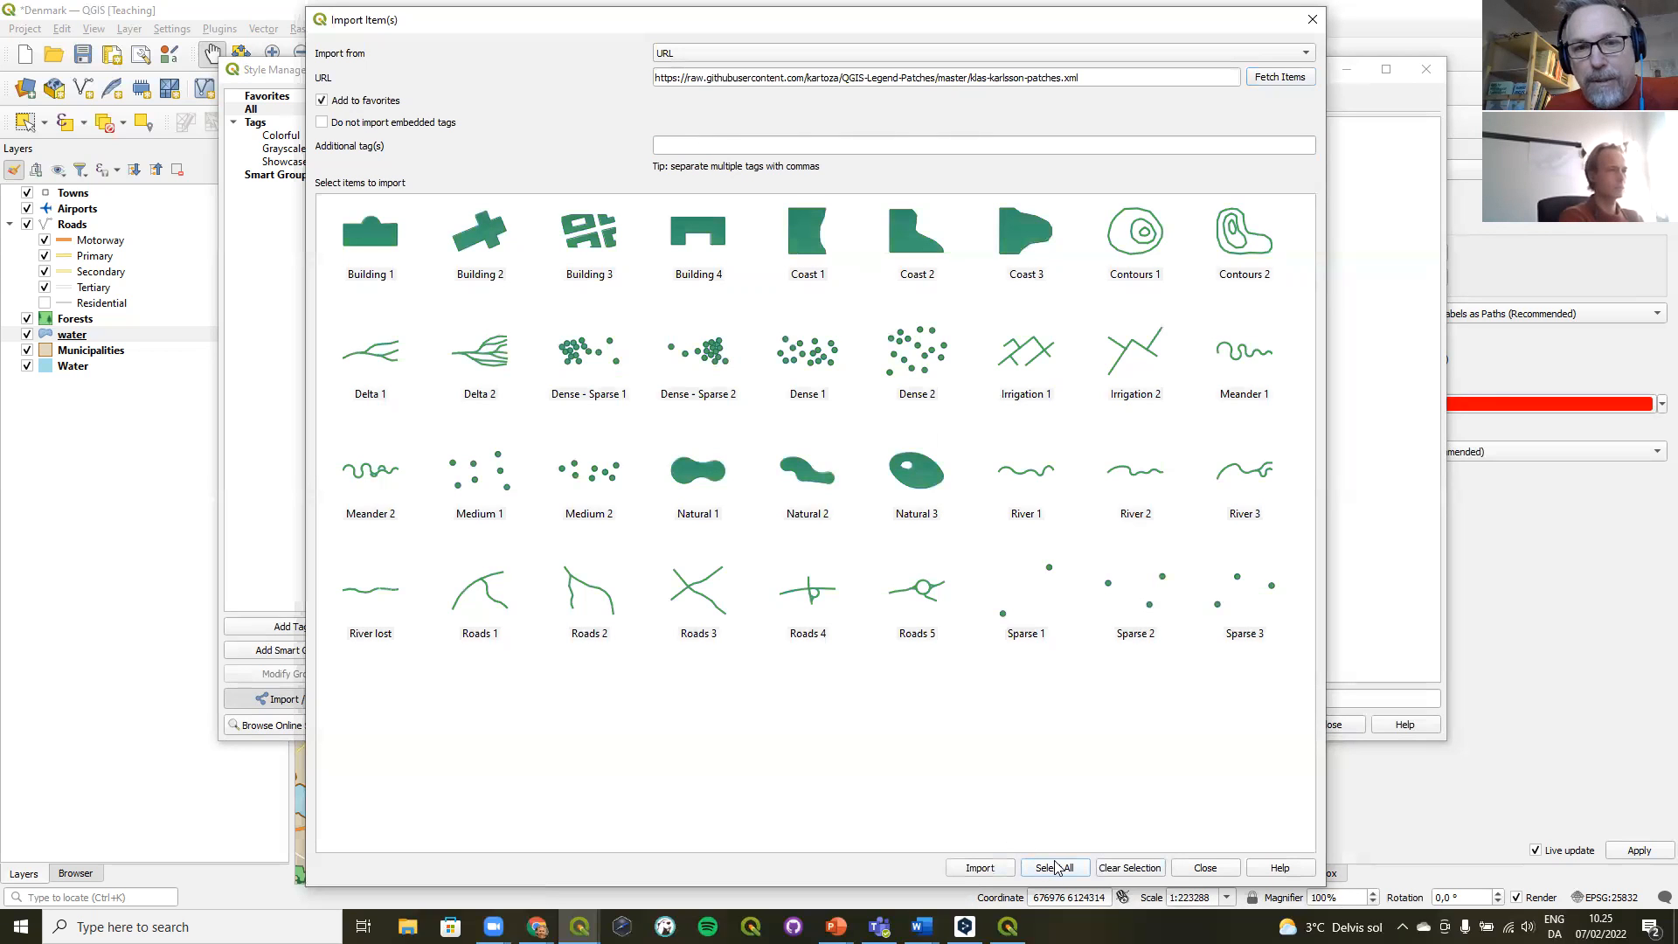
{"action": "left_click", "coordinate": [990, 869]}
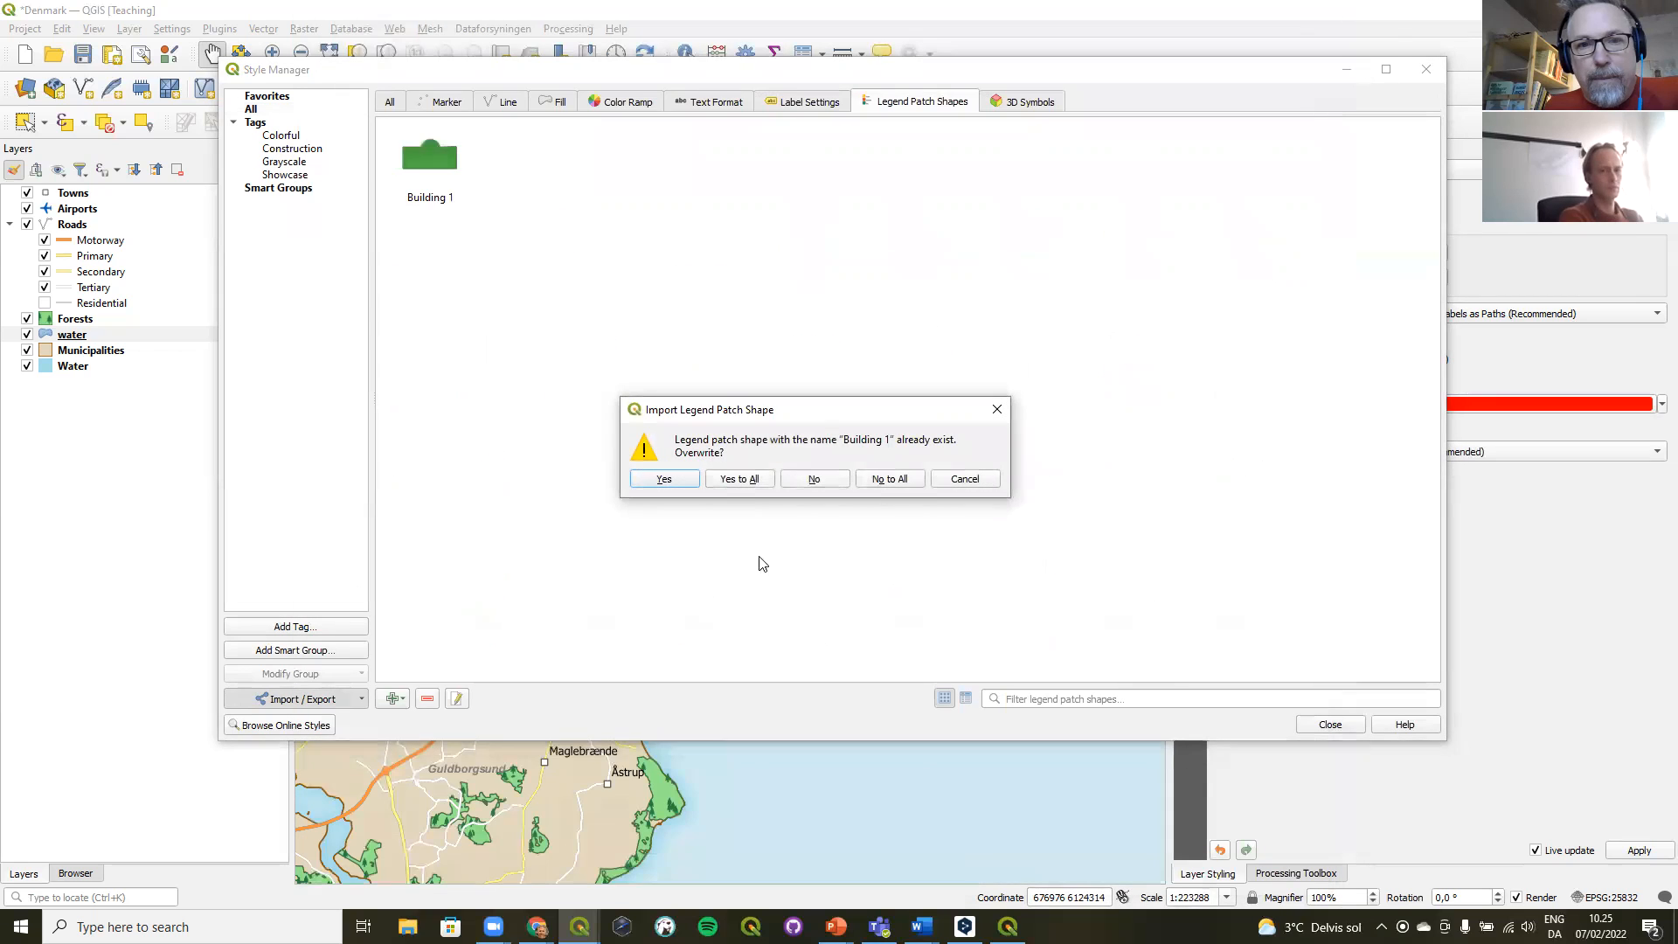
{"action": "left_click", "coordinate": [740, 479]}
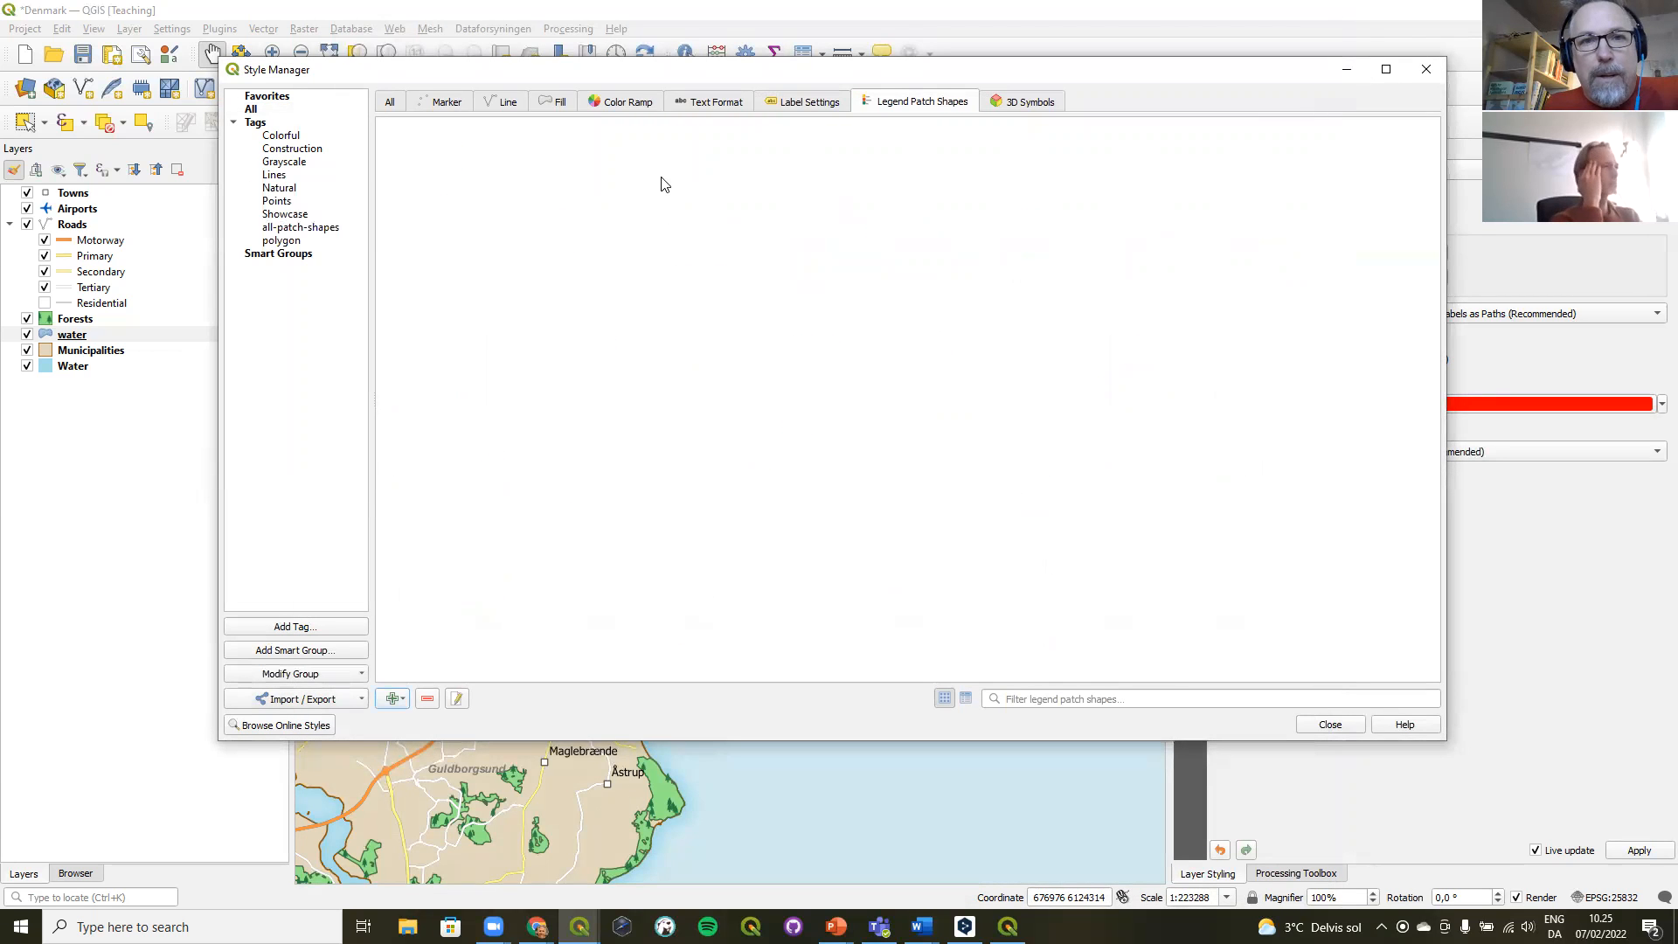
- Check the legend patch shapes under Favorites in the Style Manager and list all legend patch shapes
{"action": "left_click", "coordinate": [266, 96]}
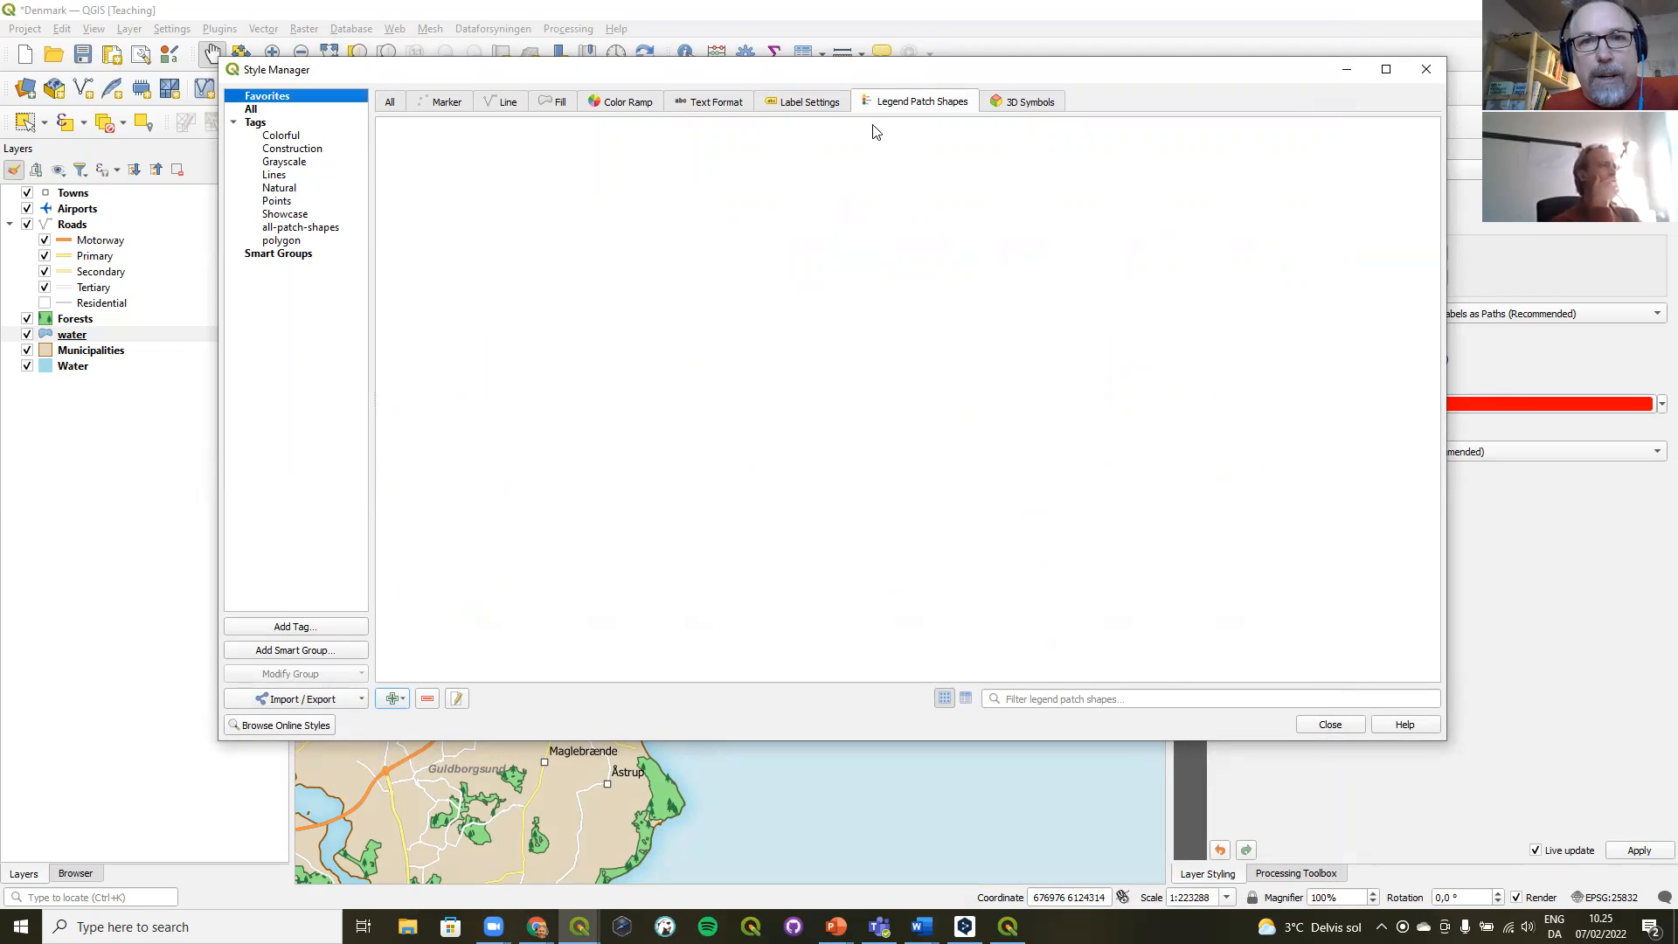
{"action": "left_click", "coordinate": [786, 103]}
{"action": "left_click", "coordinate": [889, 102]}
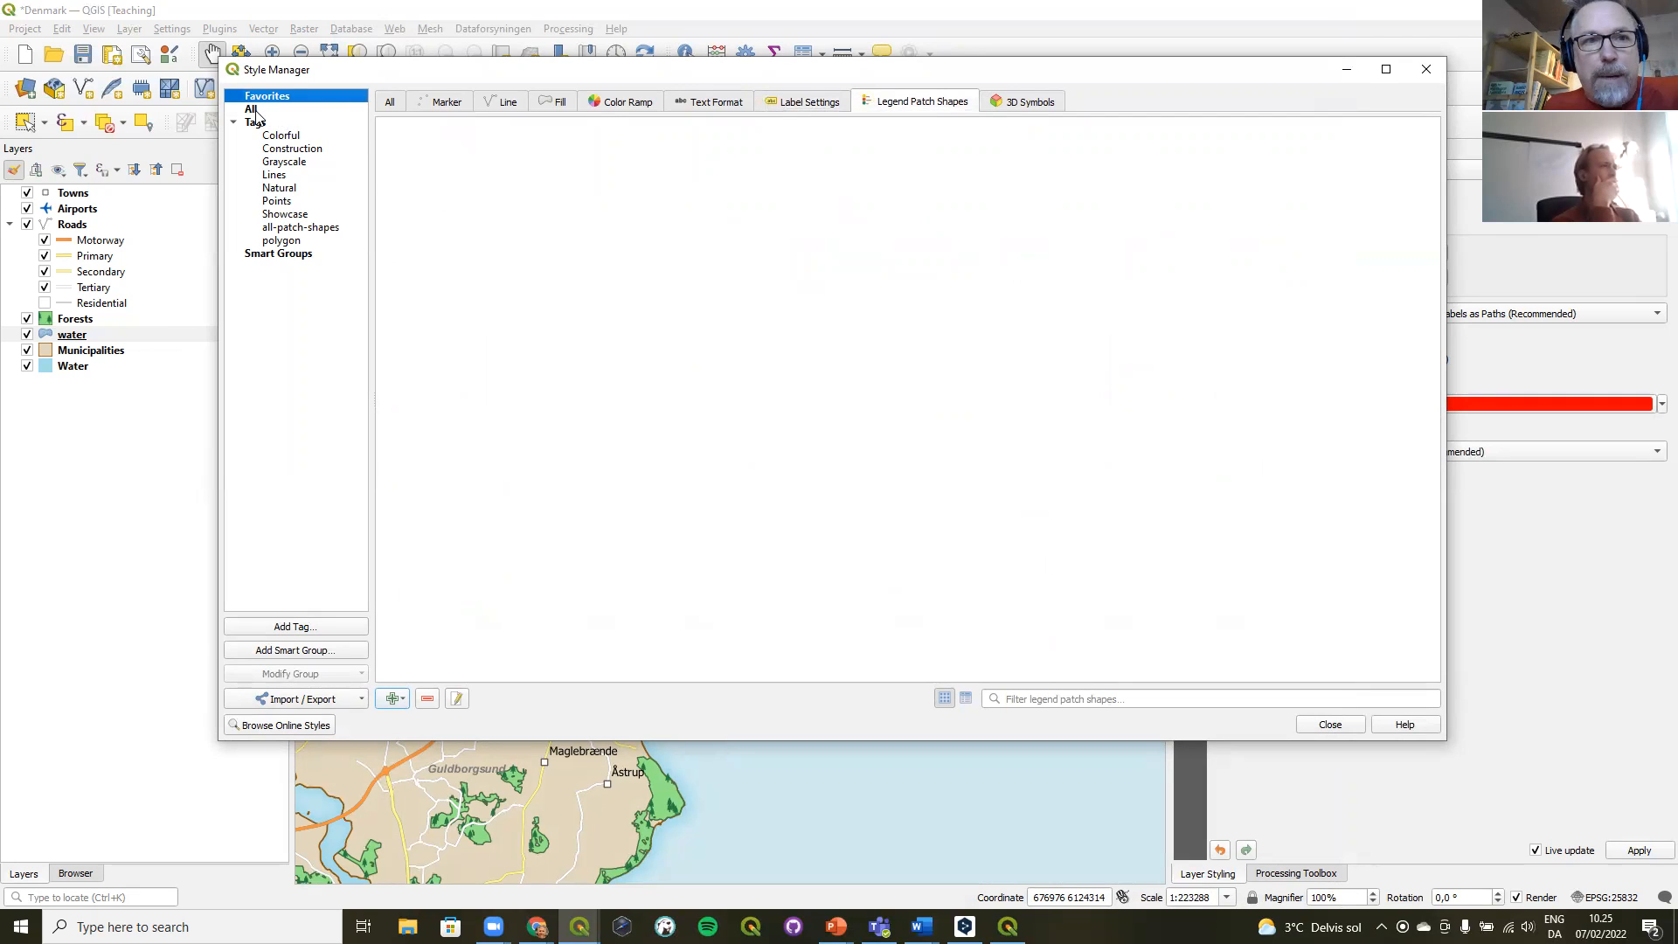
{"action": "left_click", "coordinate": [254, 110]}
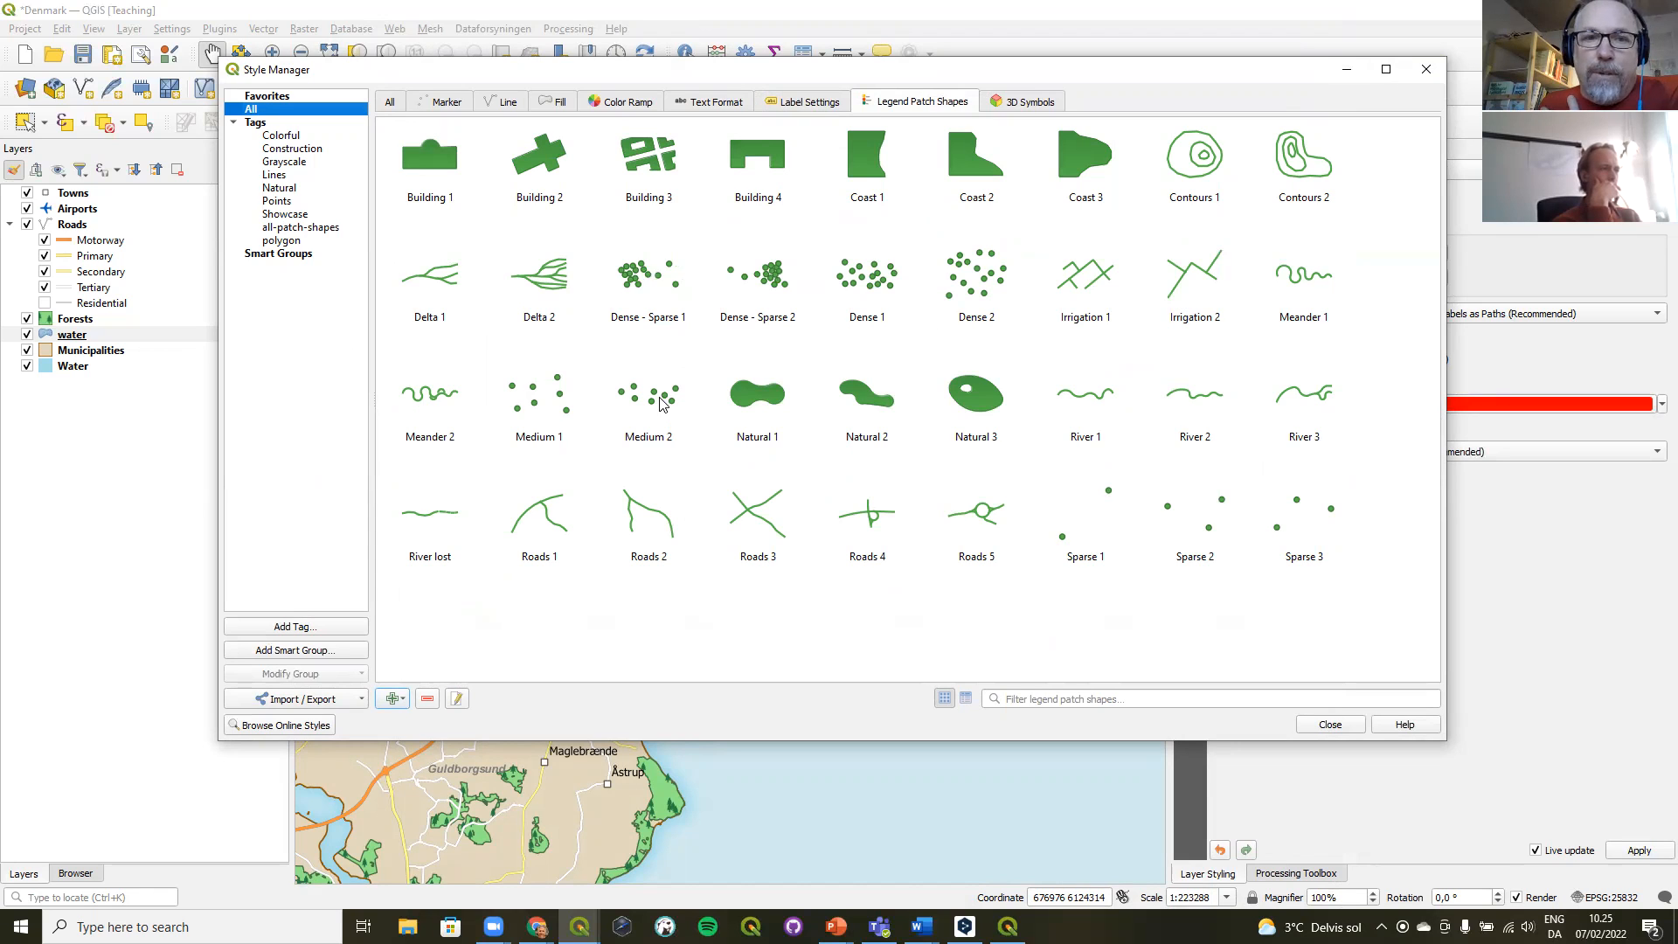
- Examine the WKT geometry string and geometry type of the Medium 1 patch shape, leaving its definition unedited
{"action": "left_click", "coordinate": [549, 404]}
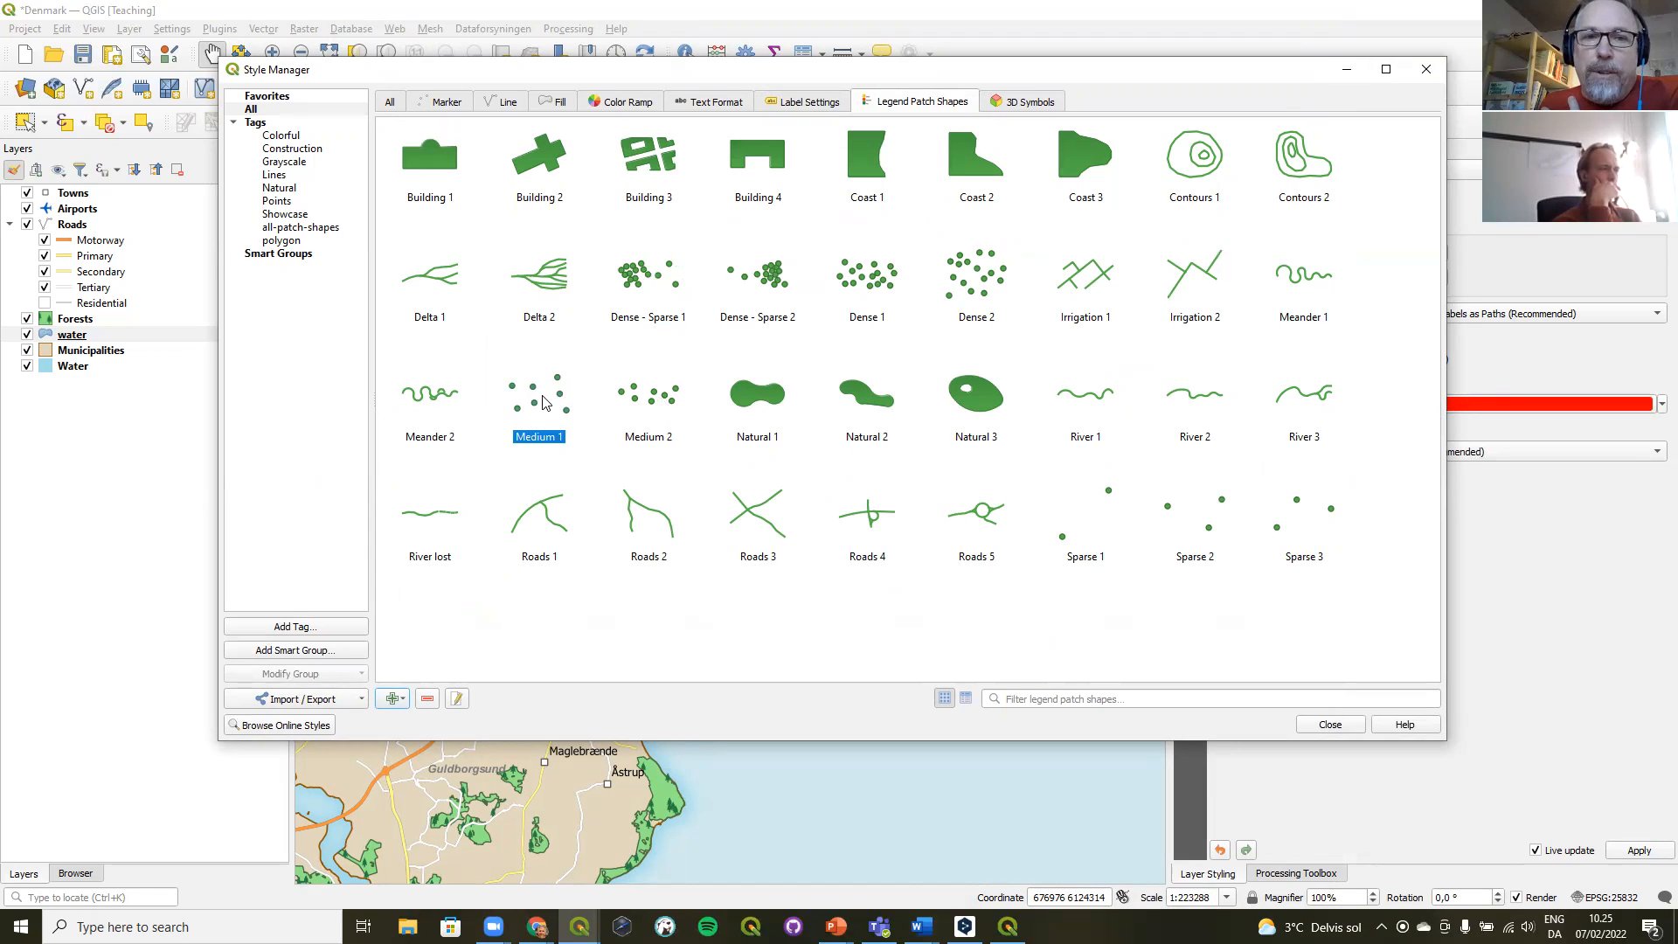
{"action": "double_click", "coordinate": [544, 402]}
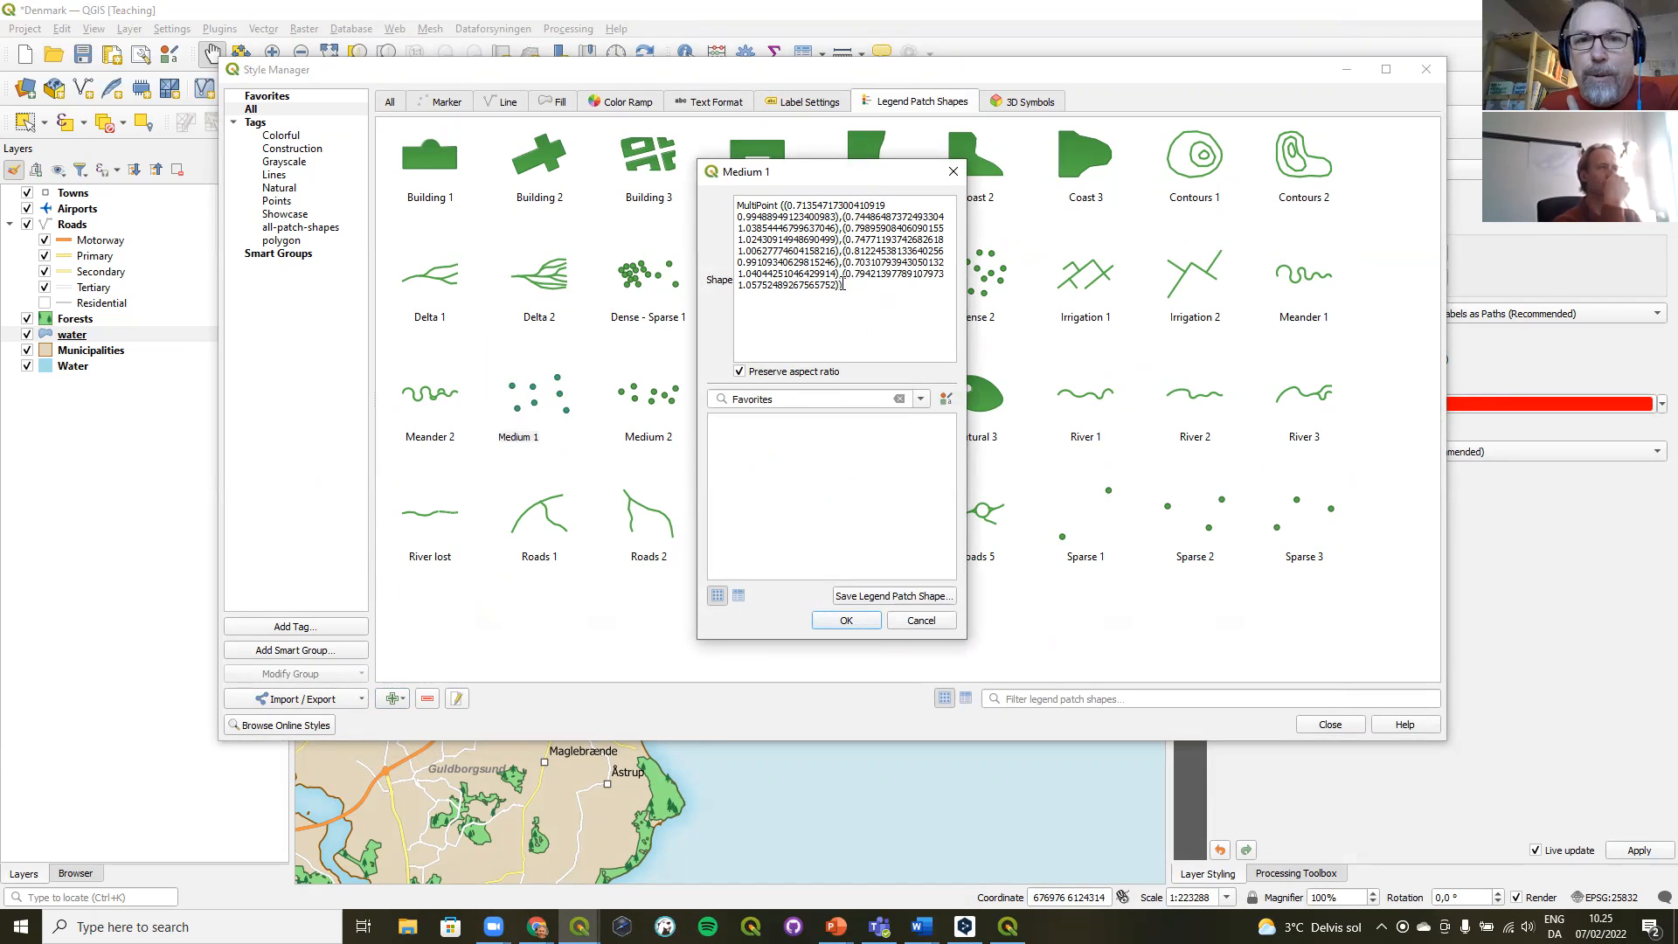
{"action": "left_click_drag", "start_coordinate": [853, 290], "coordinate": [715, 194]}
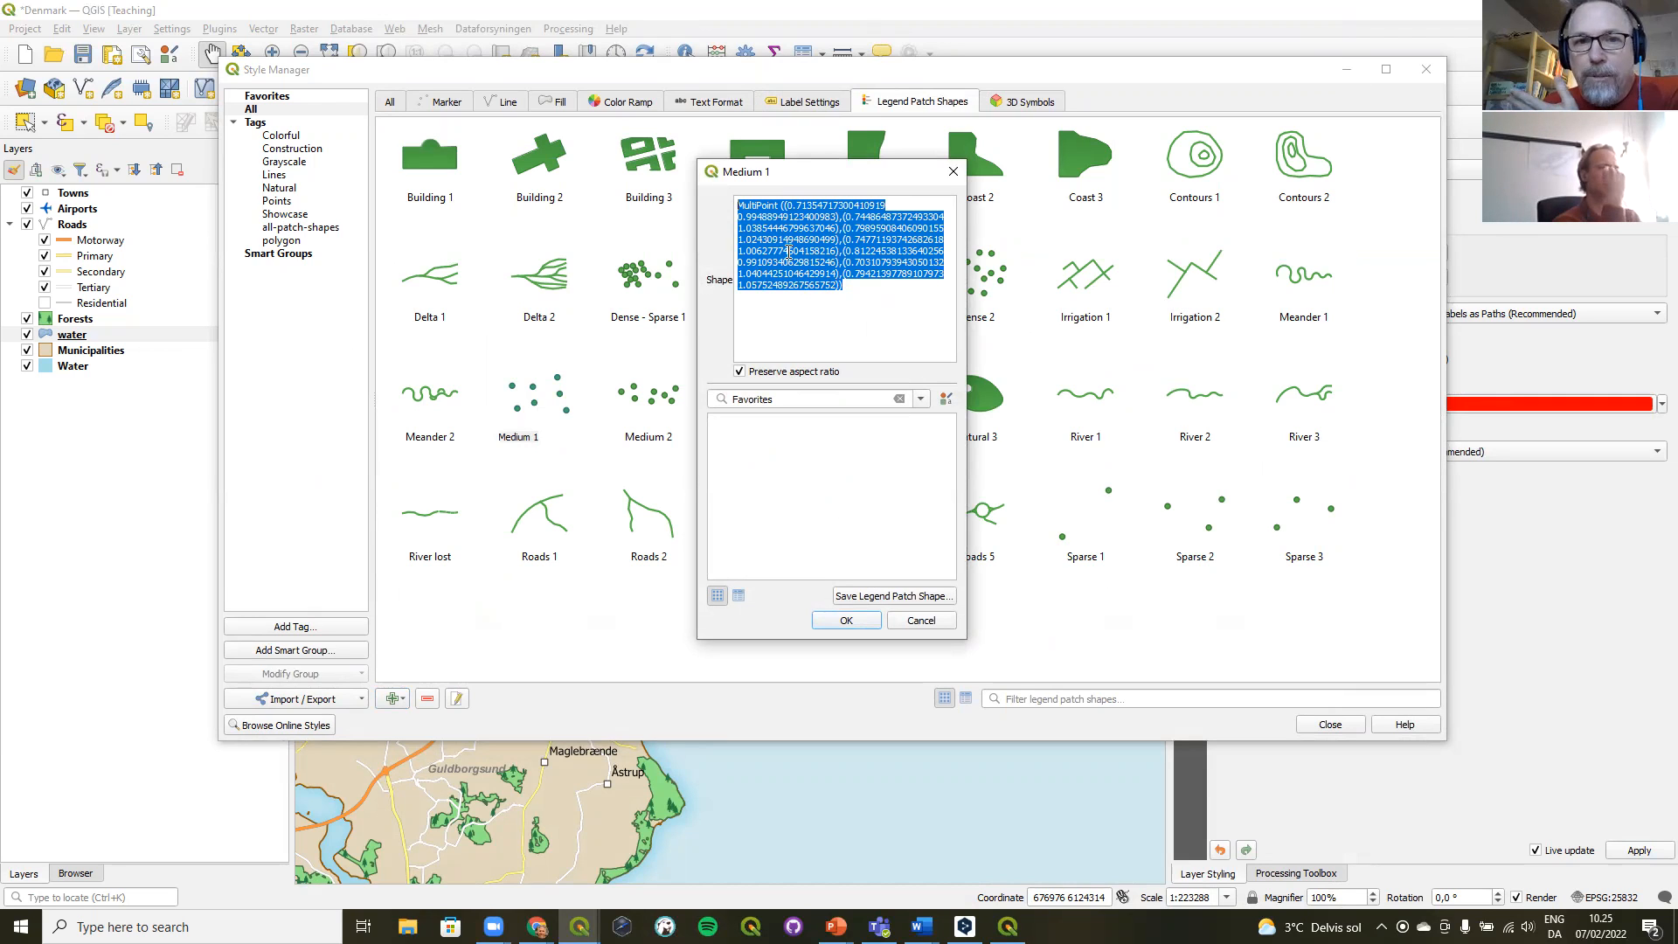
{"action": "double_click", "coordinate": [752, 208]}
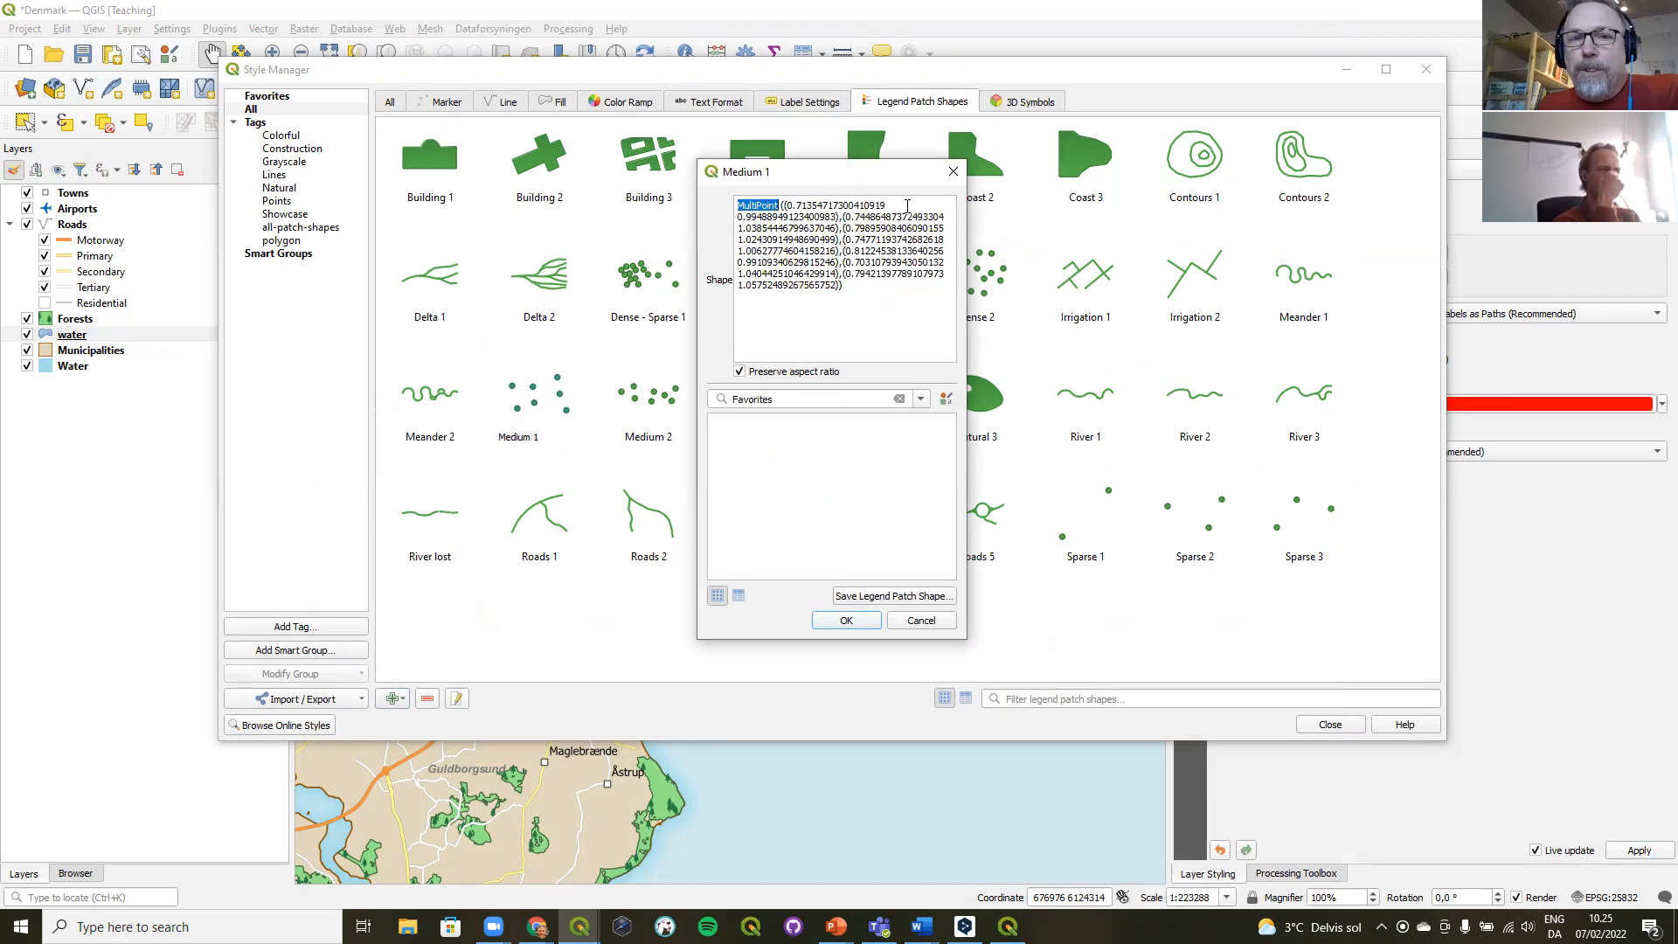
{"action": "left_click", "coordinate": [954, 171]}
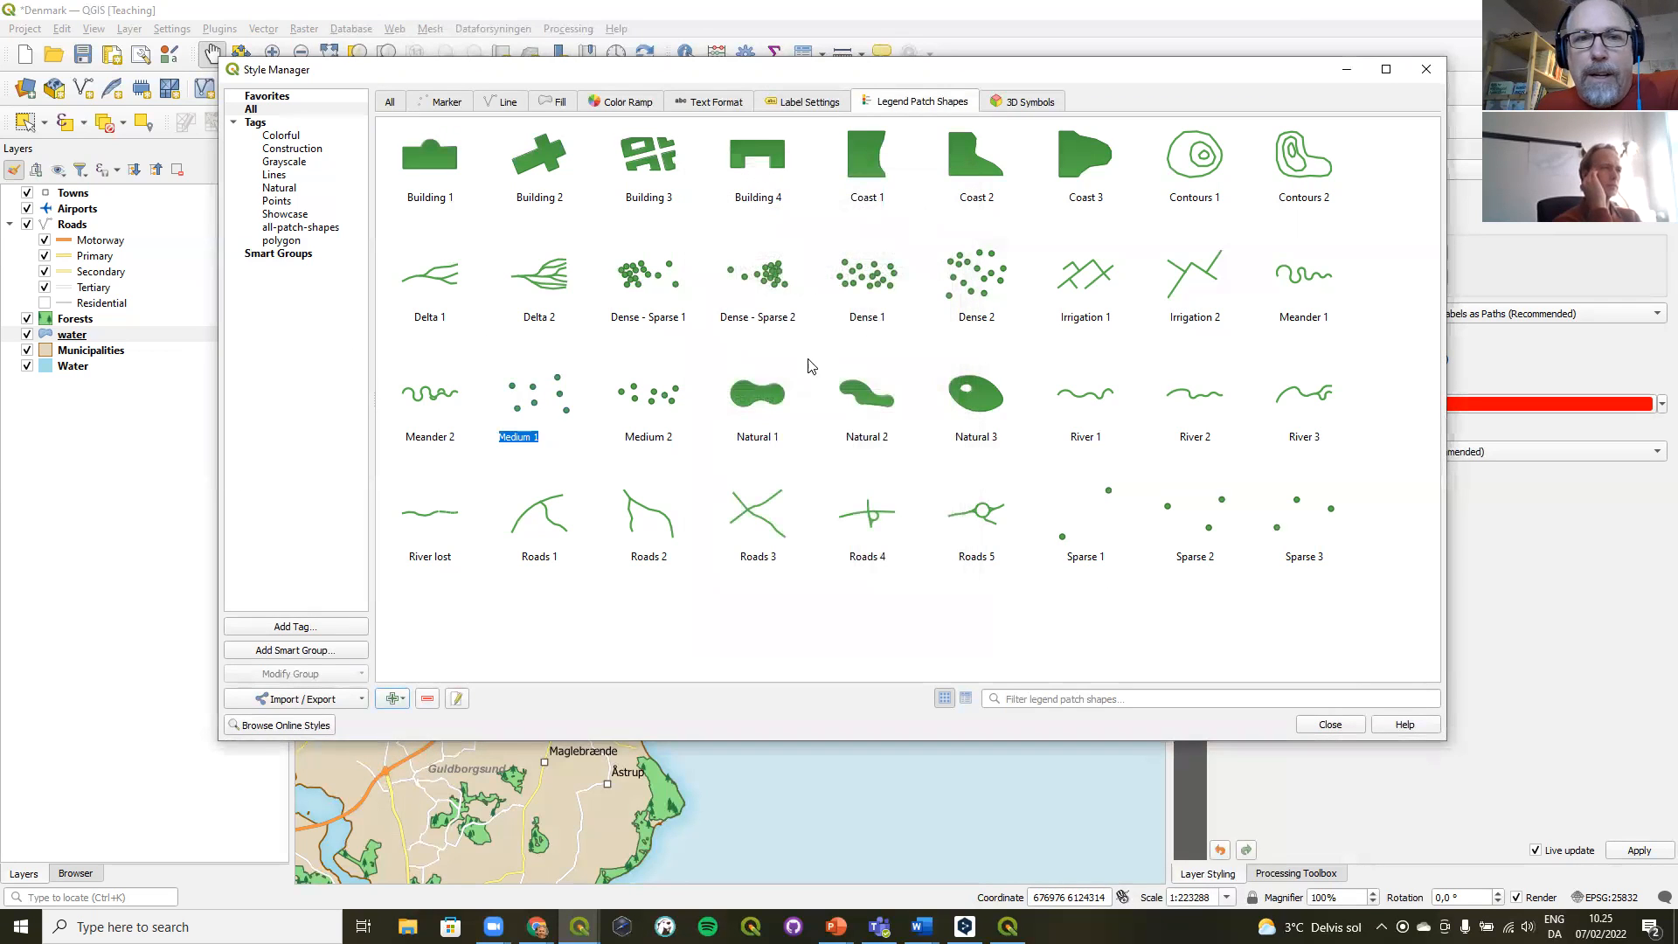
- Examine the WKT geometry of the River lost and Building 4 patch shapes and close the Style Manager
{"action": "double_click", "coordinate": [427, 524]}
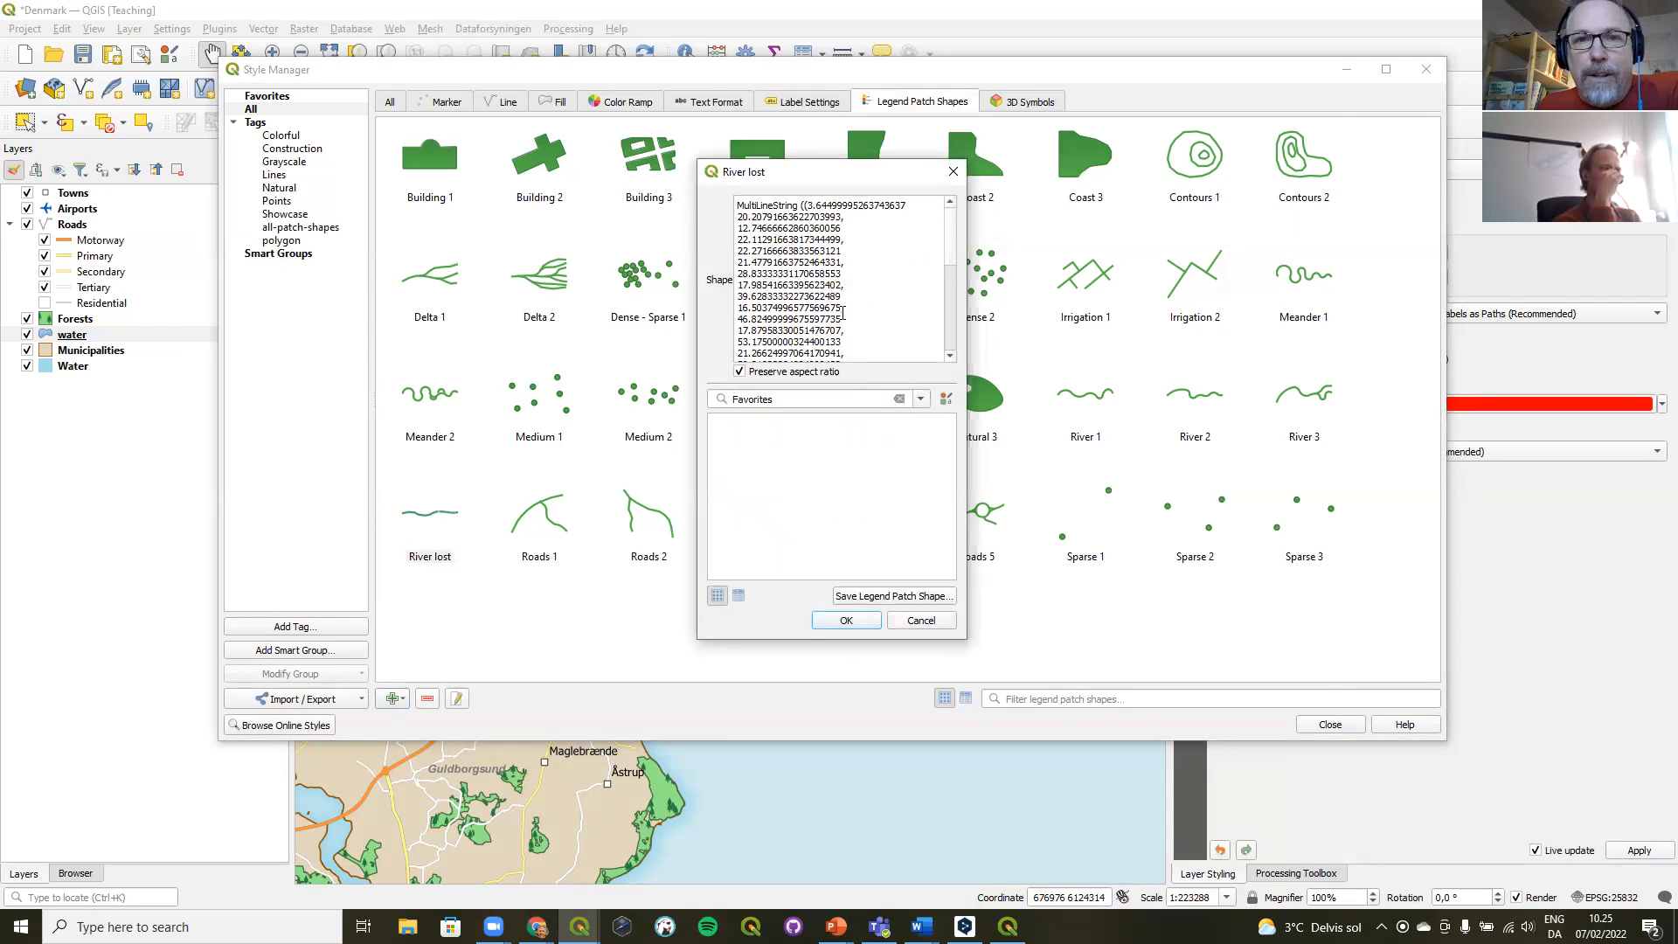
{"action": "scroll", "coordinate": [844, 313], "scroll_direction": "down", "scroll_amount": 7}
{"action": "scroll", "coordinate": [861, 252], "scroll_direction": "up", "scroll_amount": 7}
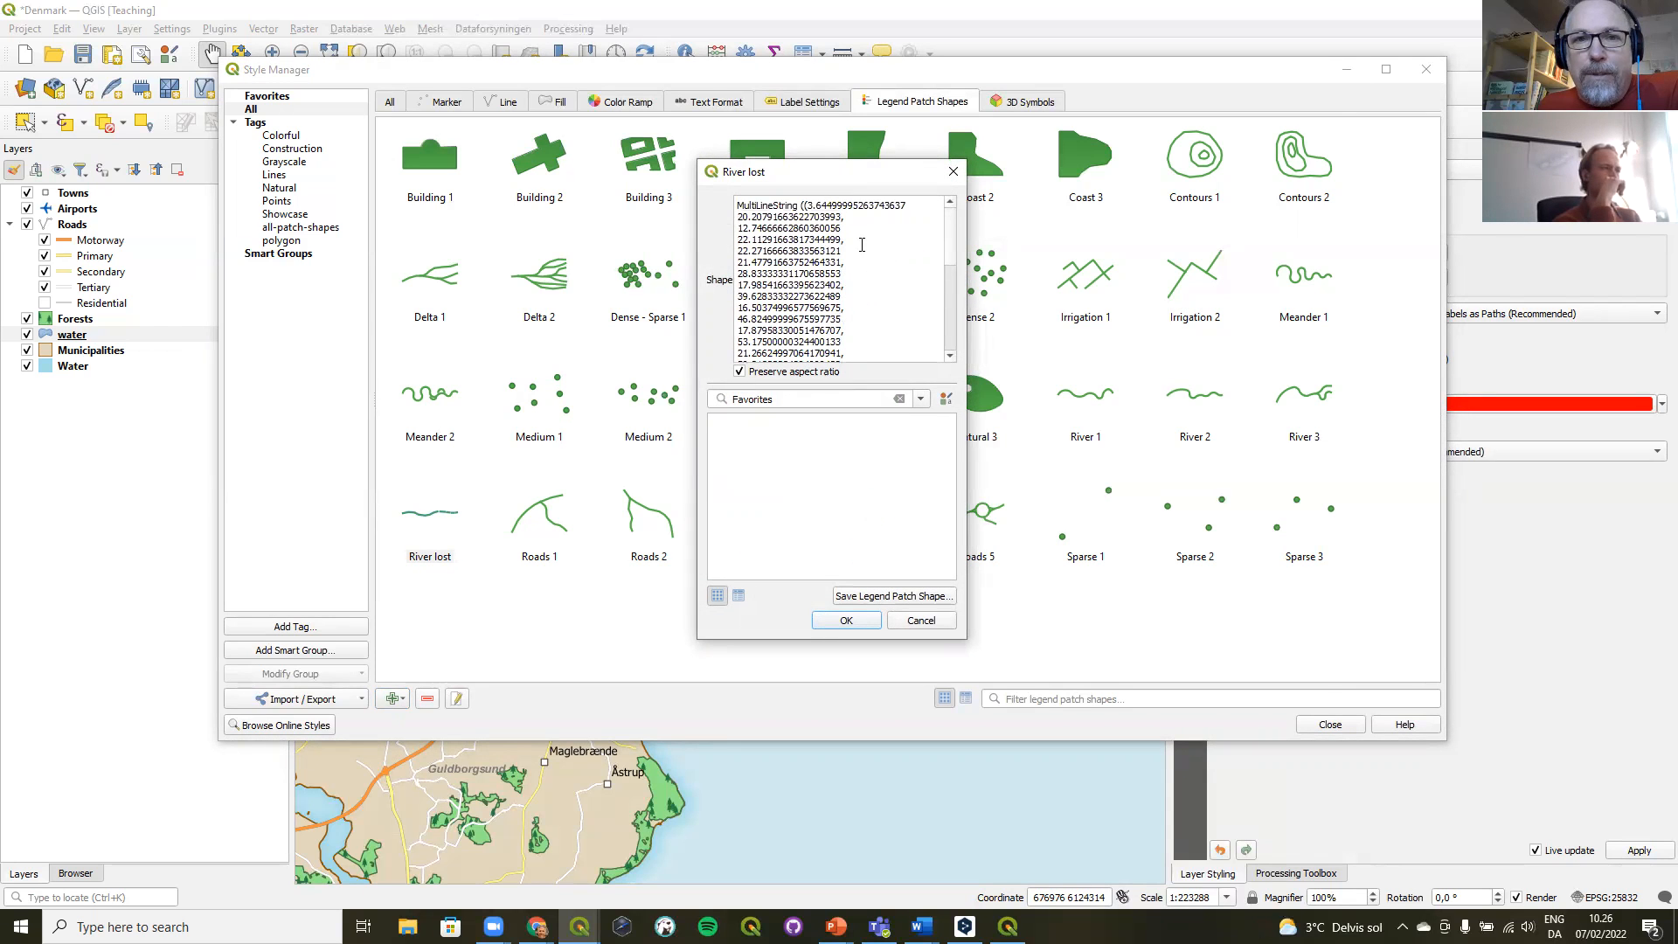
{"action": "left_click", "coordinate": [953, 171]}
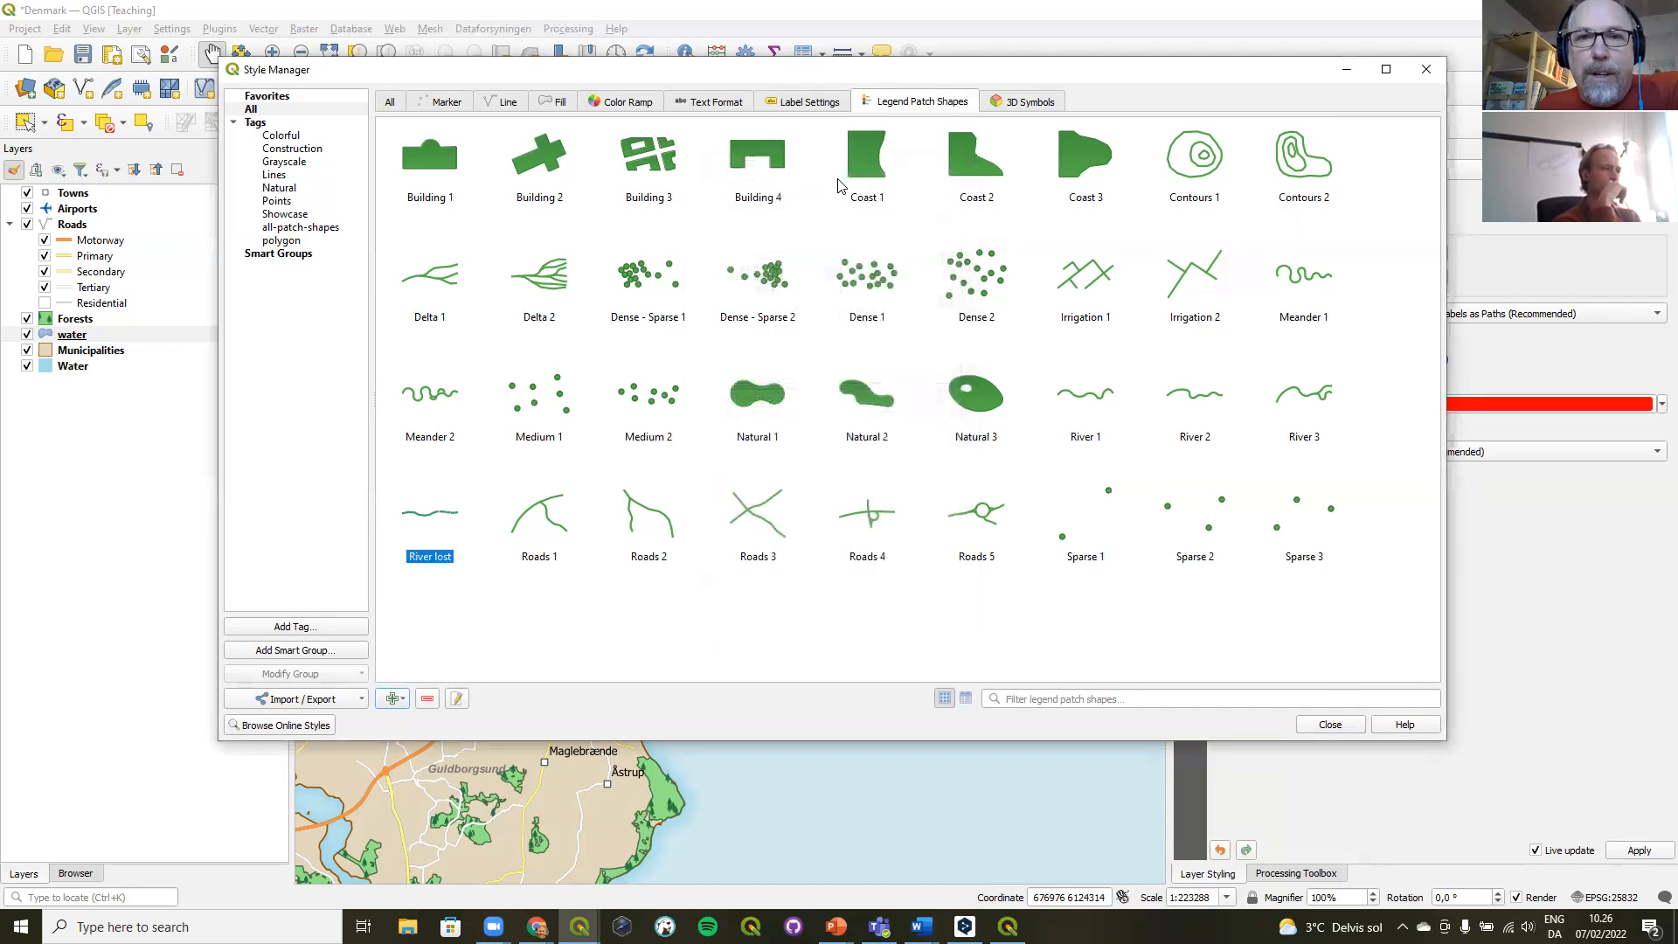
{"action": "double_click", "coordinate": [753, 157]}
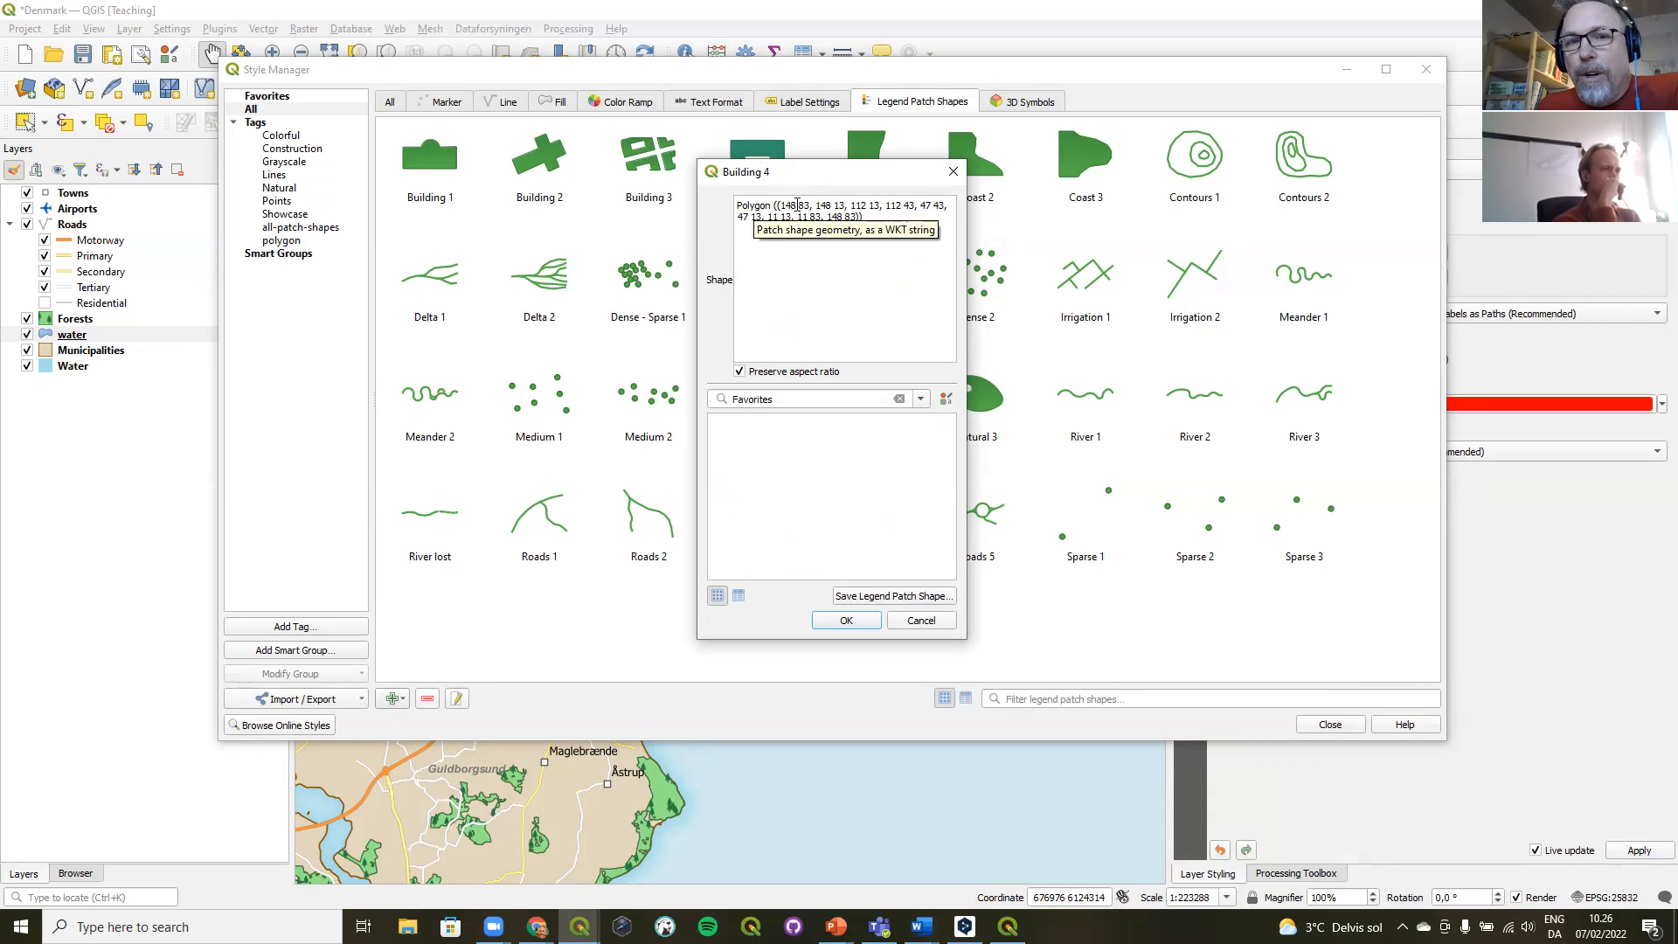
{"action": "left_click", "coordinate": [954, 172]}
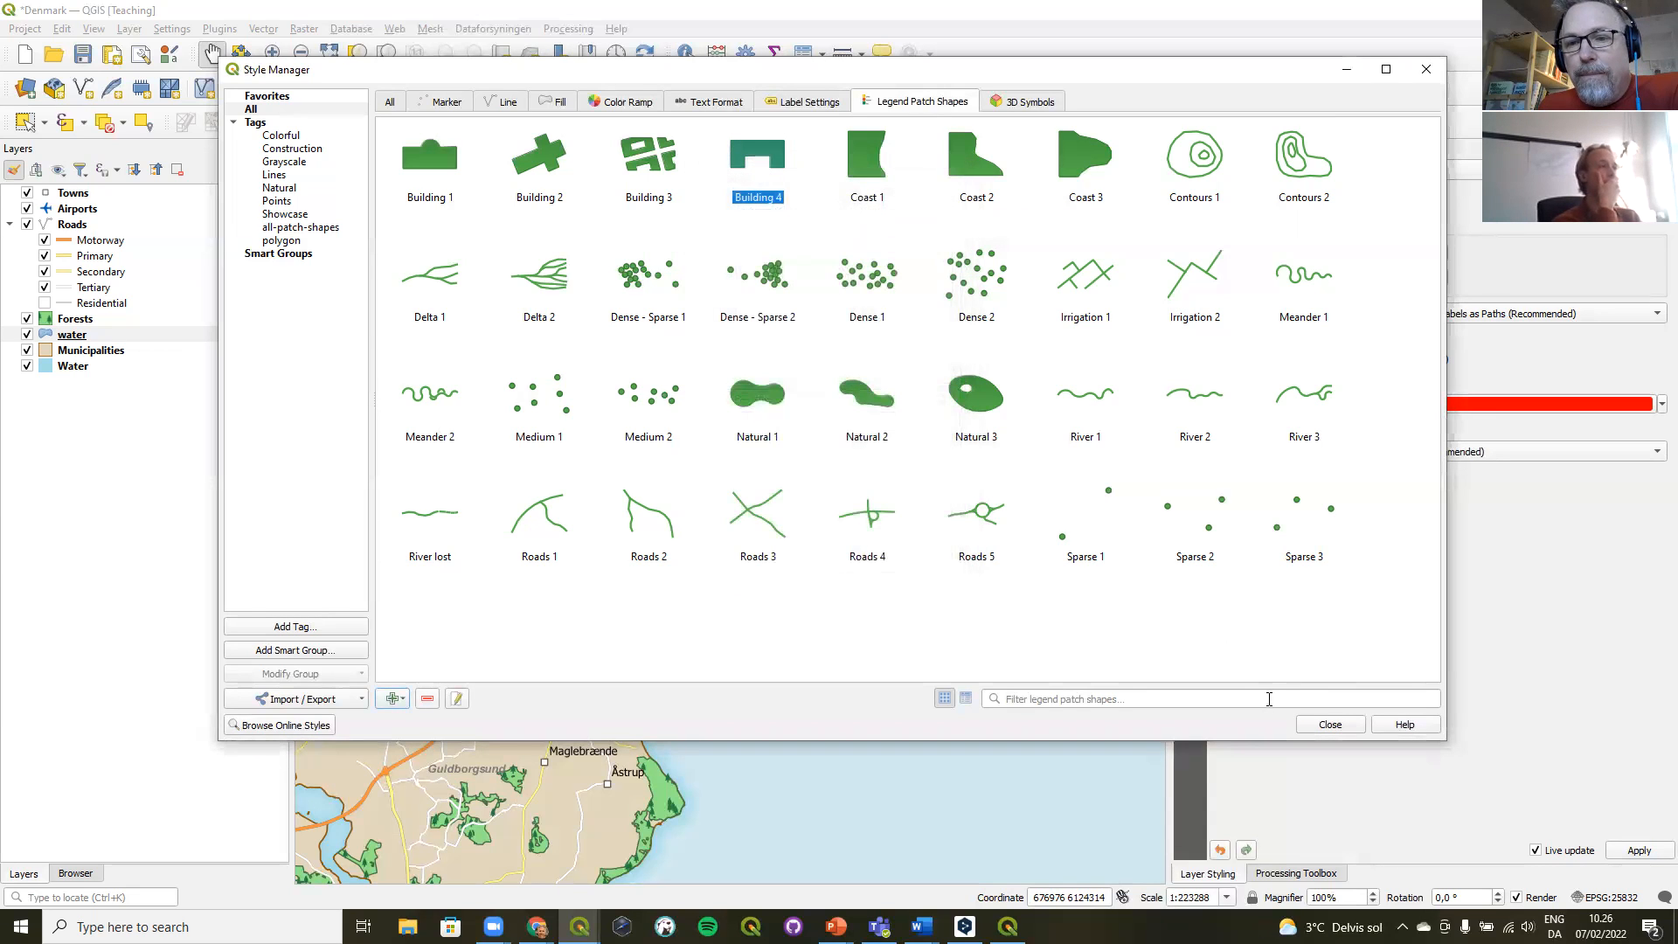
{"action": "left_click", "coordinate": [1327, 727]}
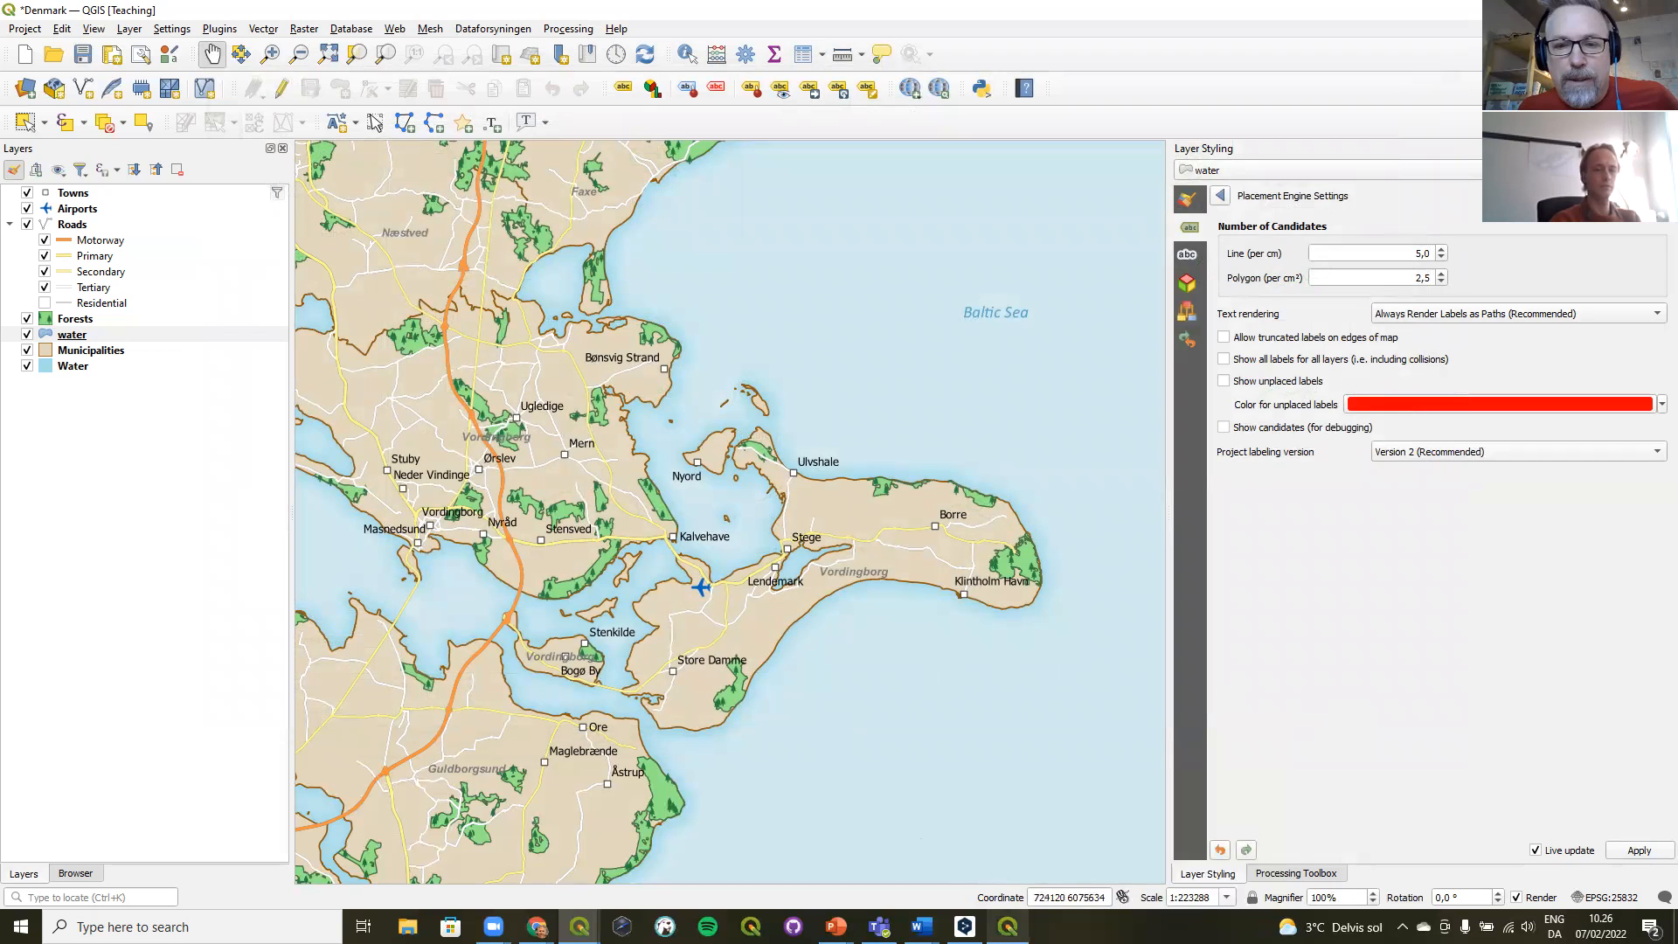
- Switch to the print layout window and select the map's legend to show its properties
{"action": "mouse_move", "coordinate": [1008, 927]}
{"action": "left_click", "coordinate": [1017, 883]}
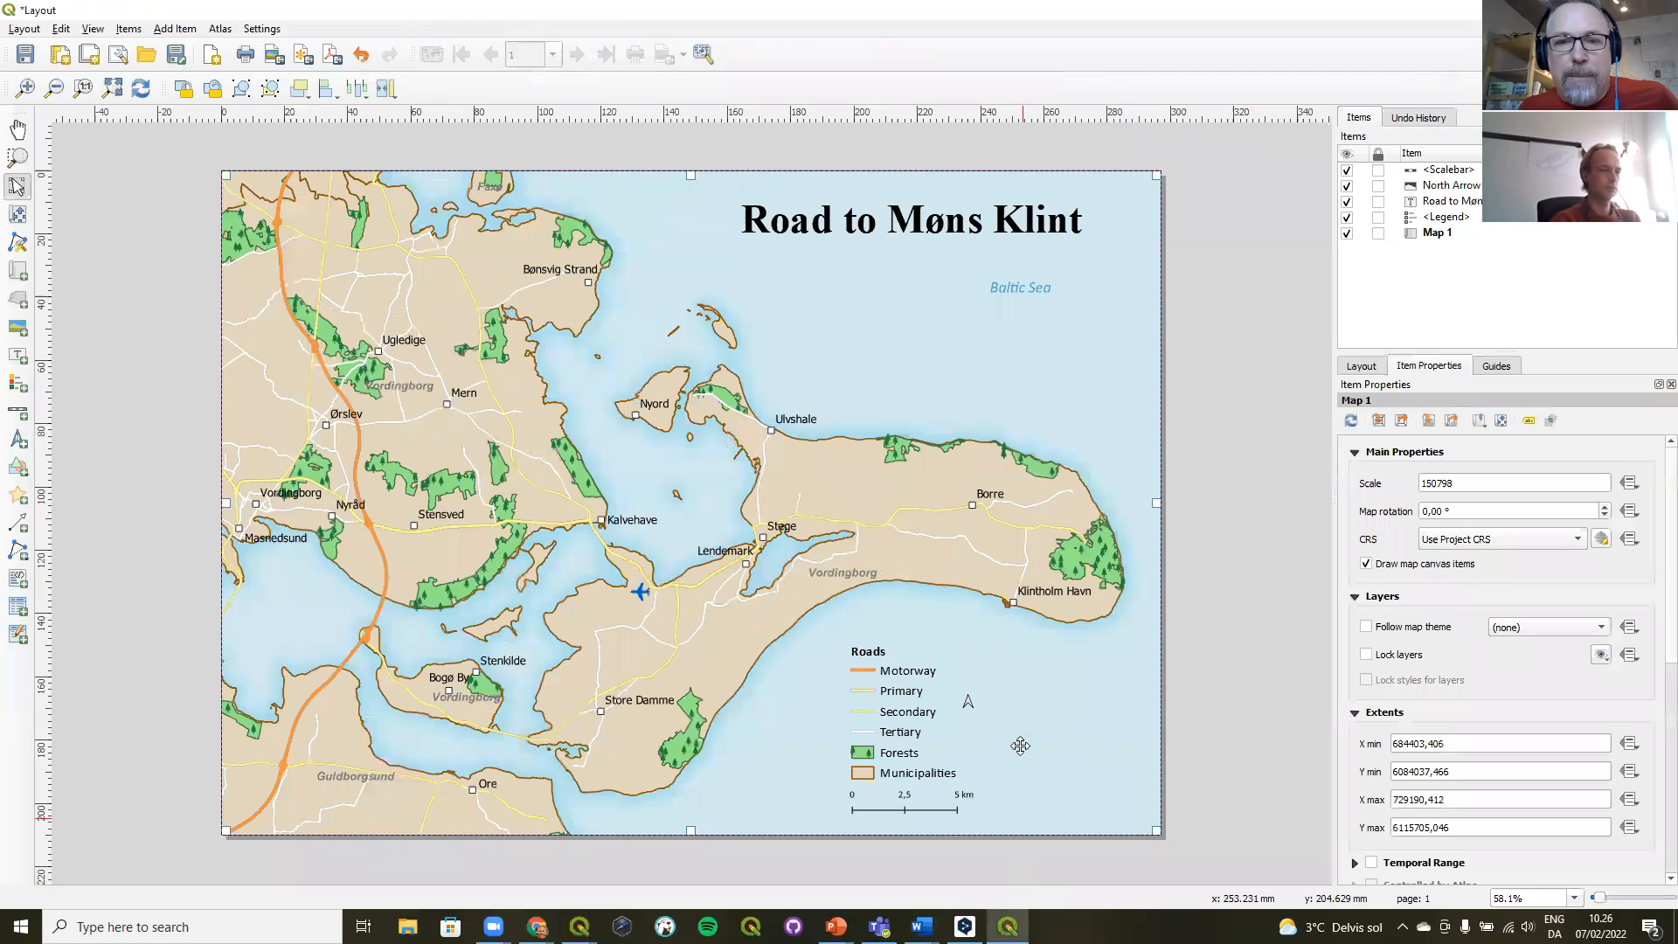
{"action": "left_click", "coordinate": [889, 710]}
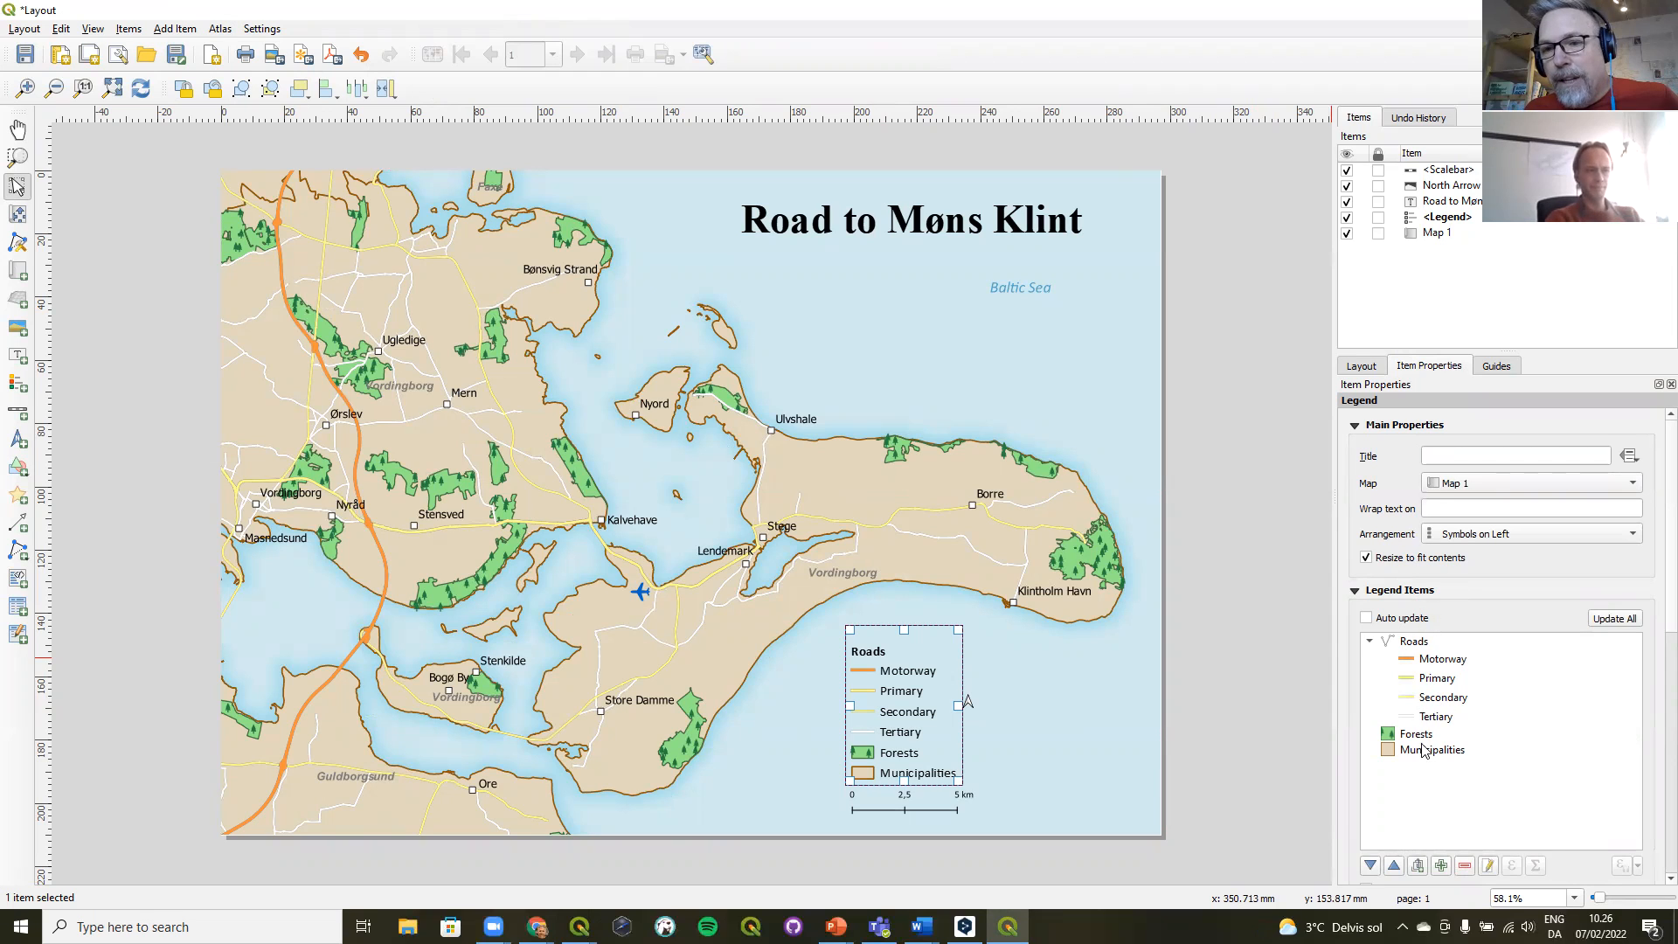
- Set the patch shape of the legend's Roads group to Roads 1 and return to the legend's main properties
{"action": "double_click", "coordinate": [1417, 644]}
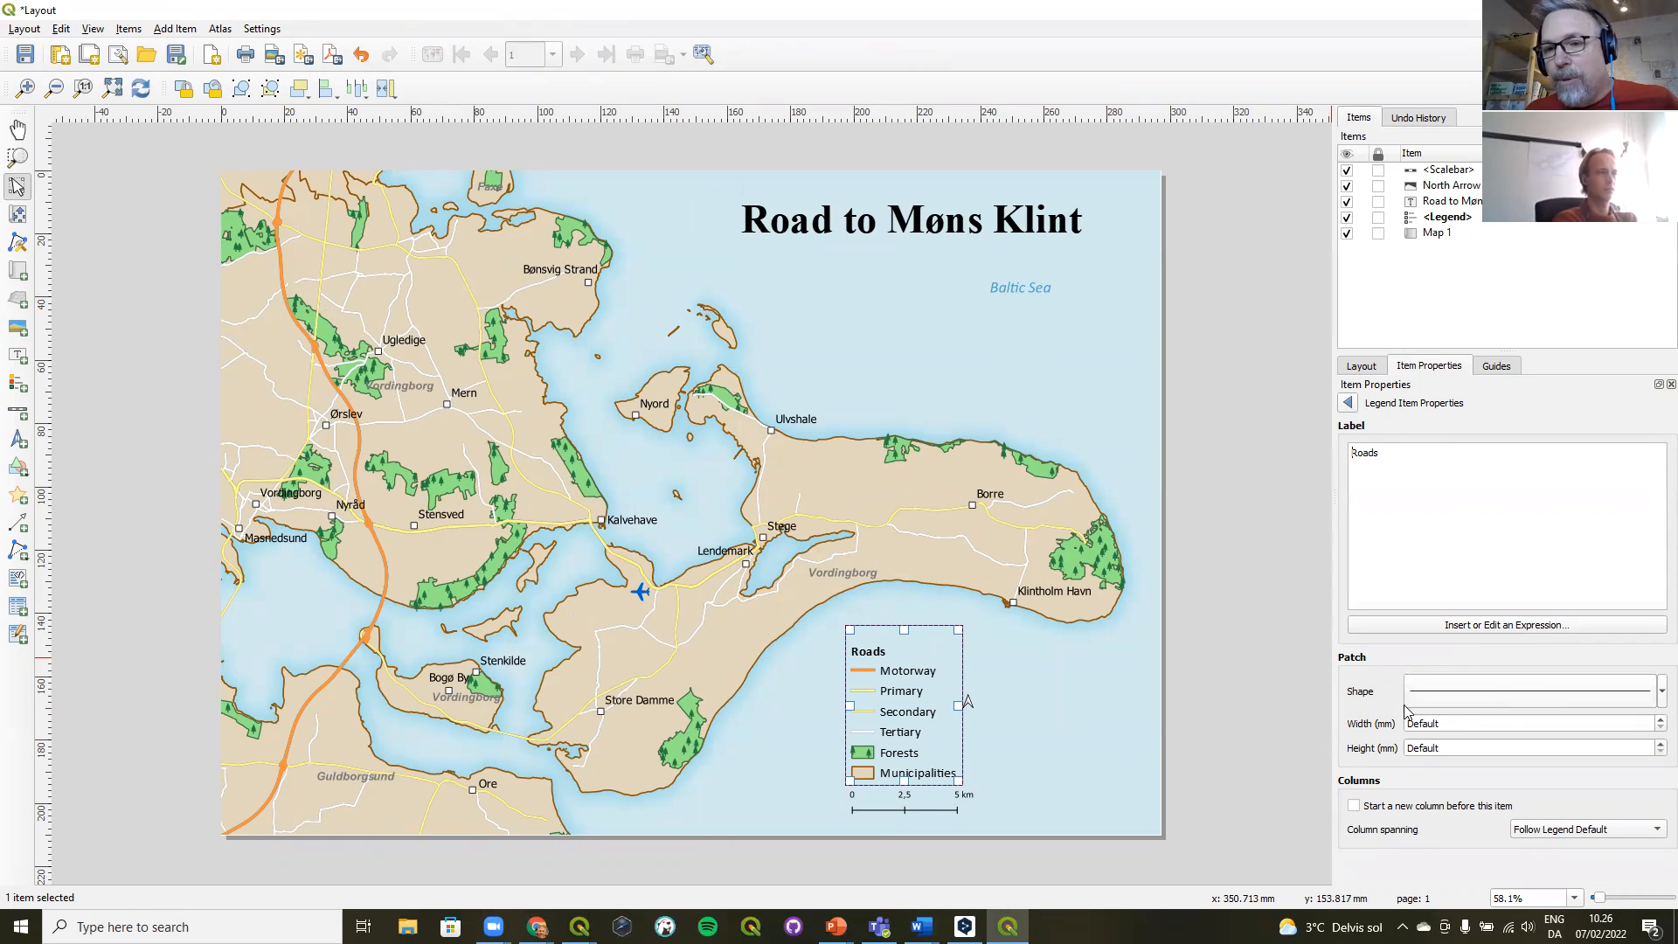
{"action": "left_click", "coordinate": [1574, 702]}
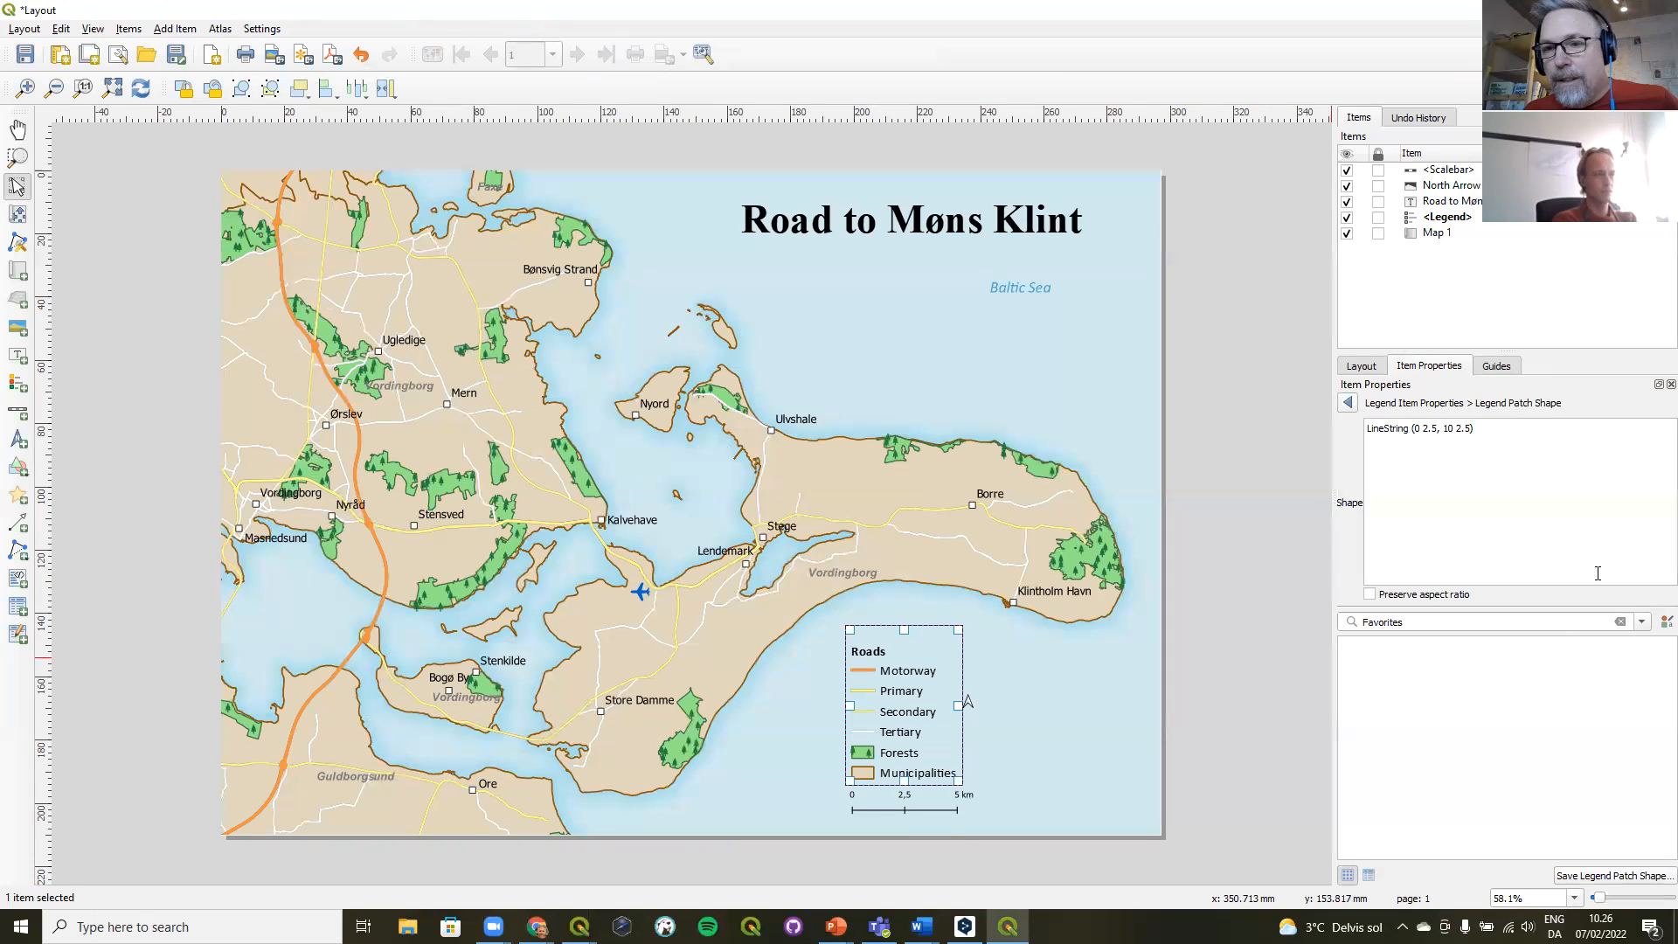
{"action": "left_click", "coordinate": [1621, 621]}
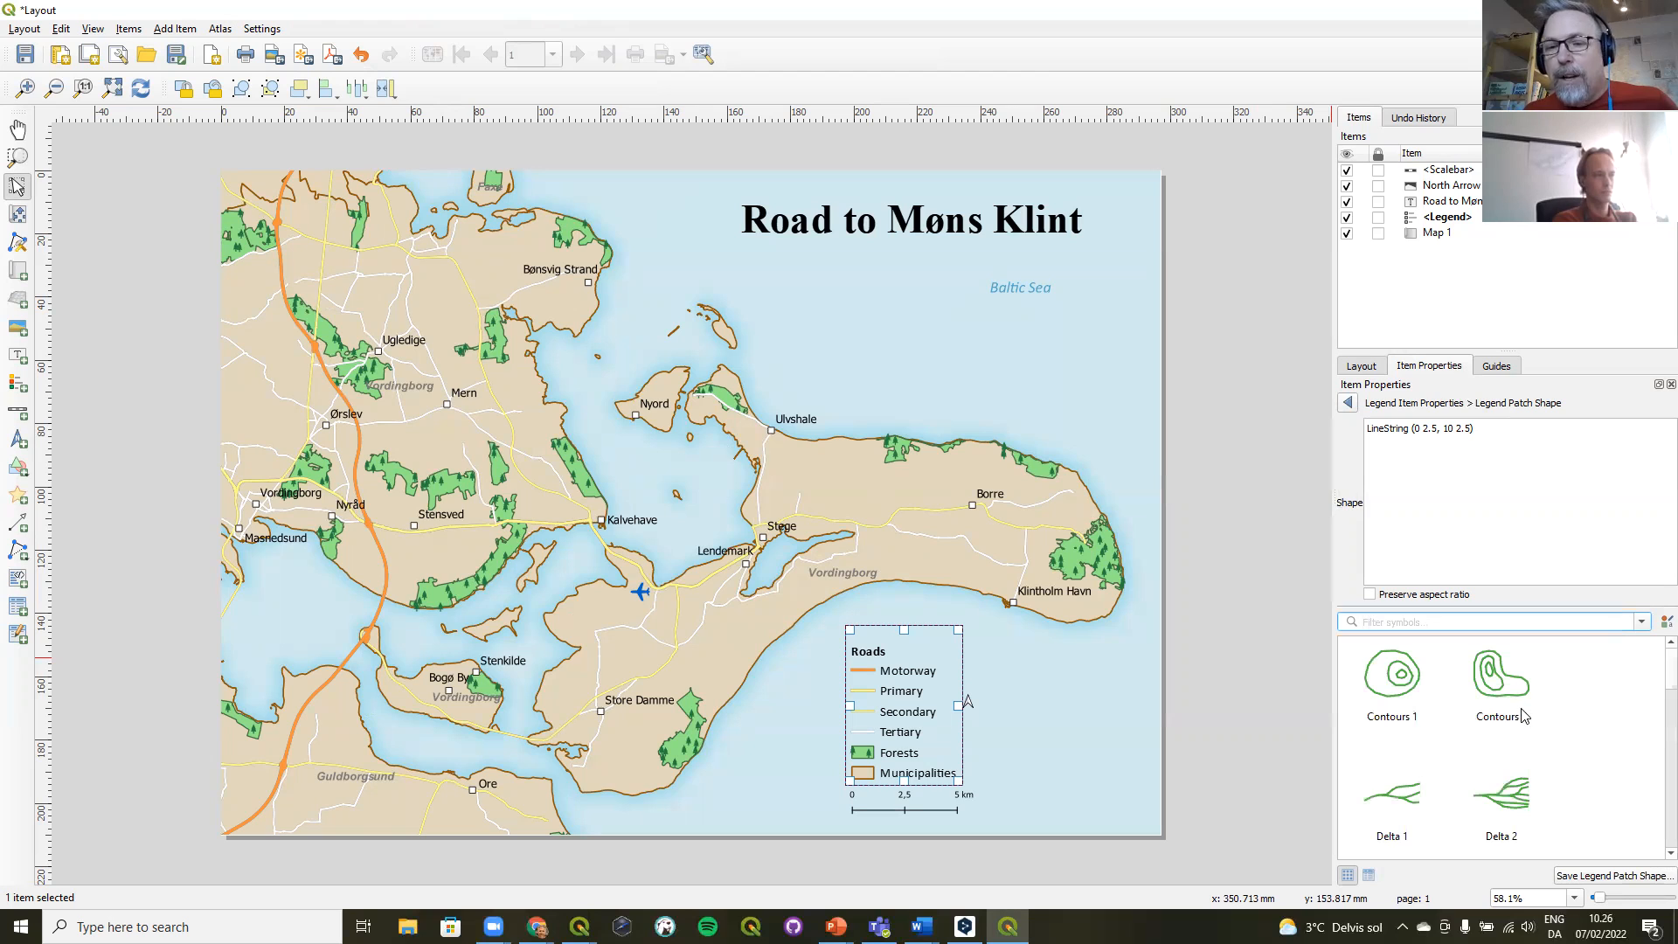
{"action": "mouse_move", "coordinate": [1524, 715]}
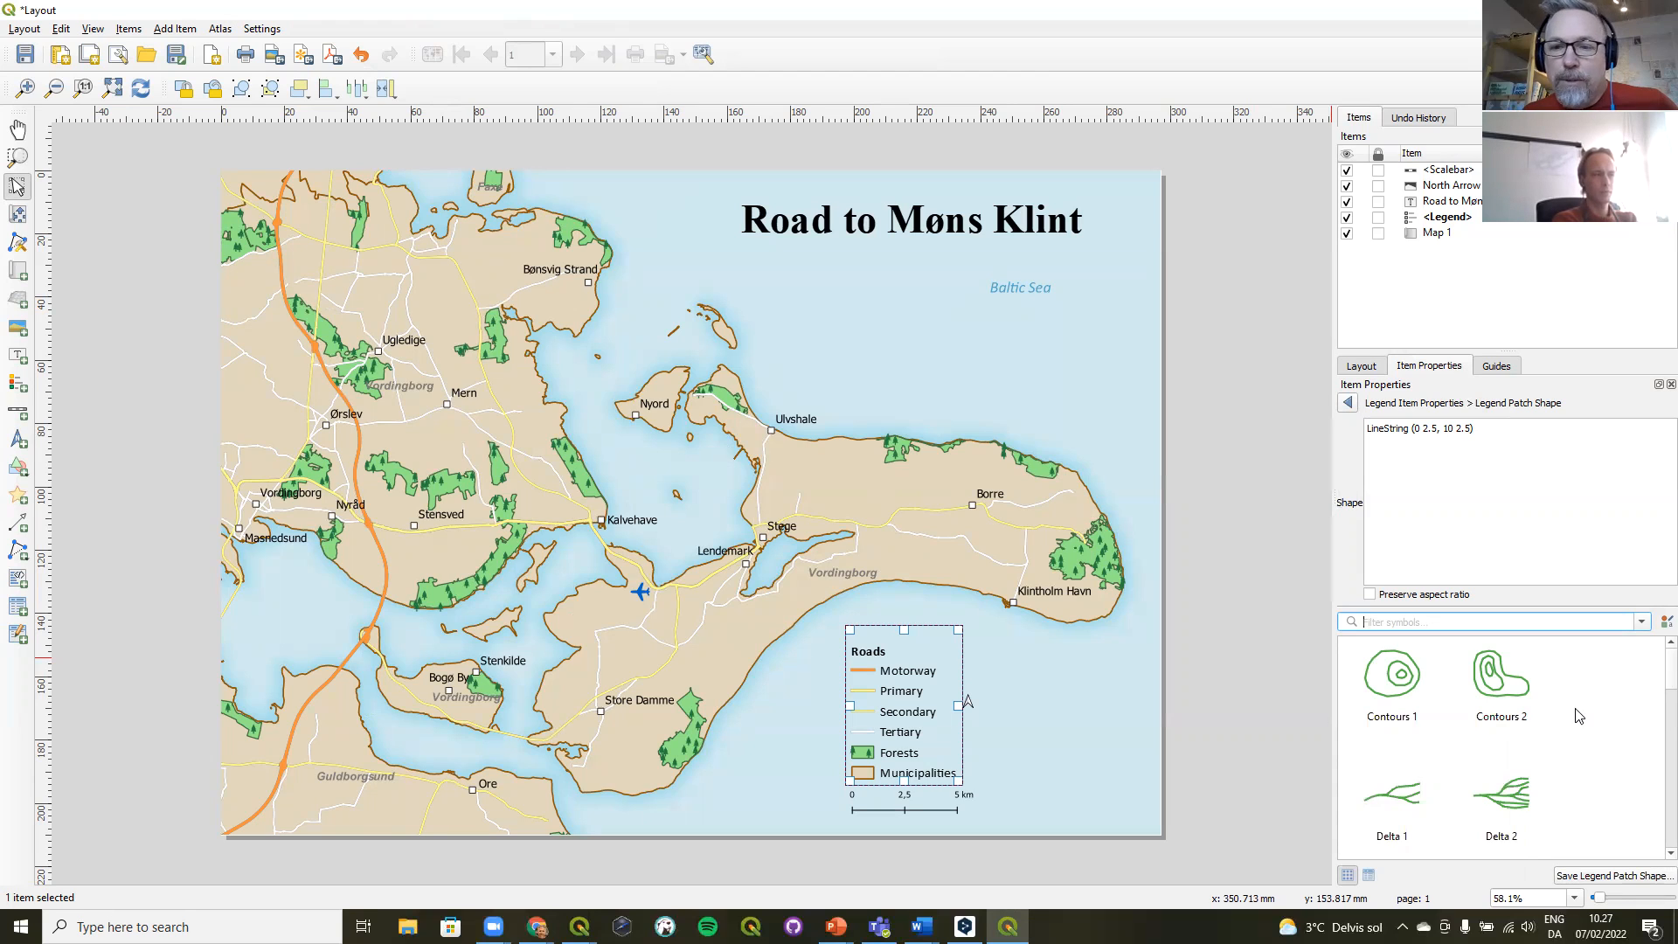
{"action": "scroll", "coordinate": [1577, 722], "scroll_direction": "down", "scroll_amount": 3}
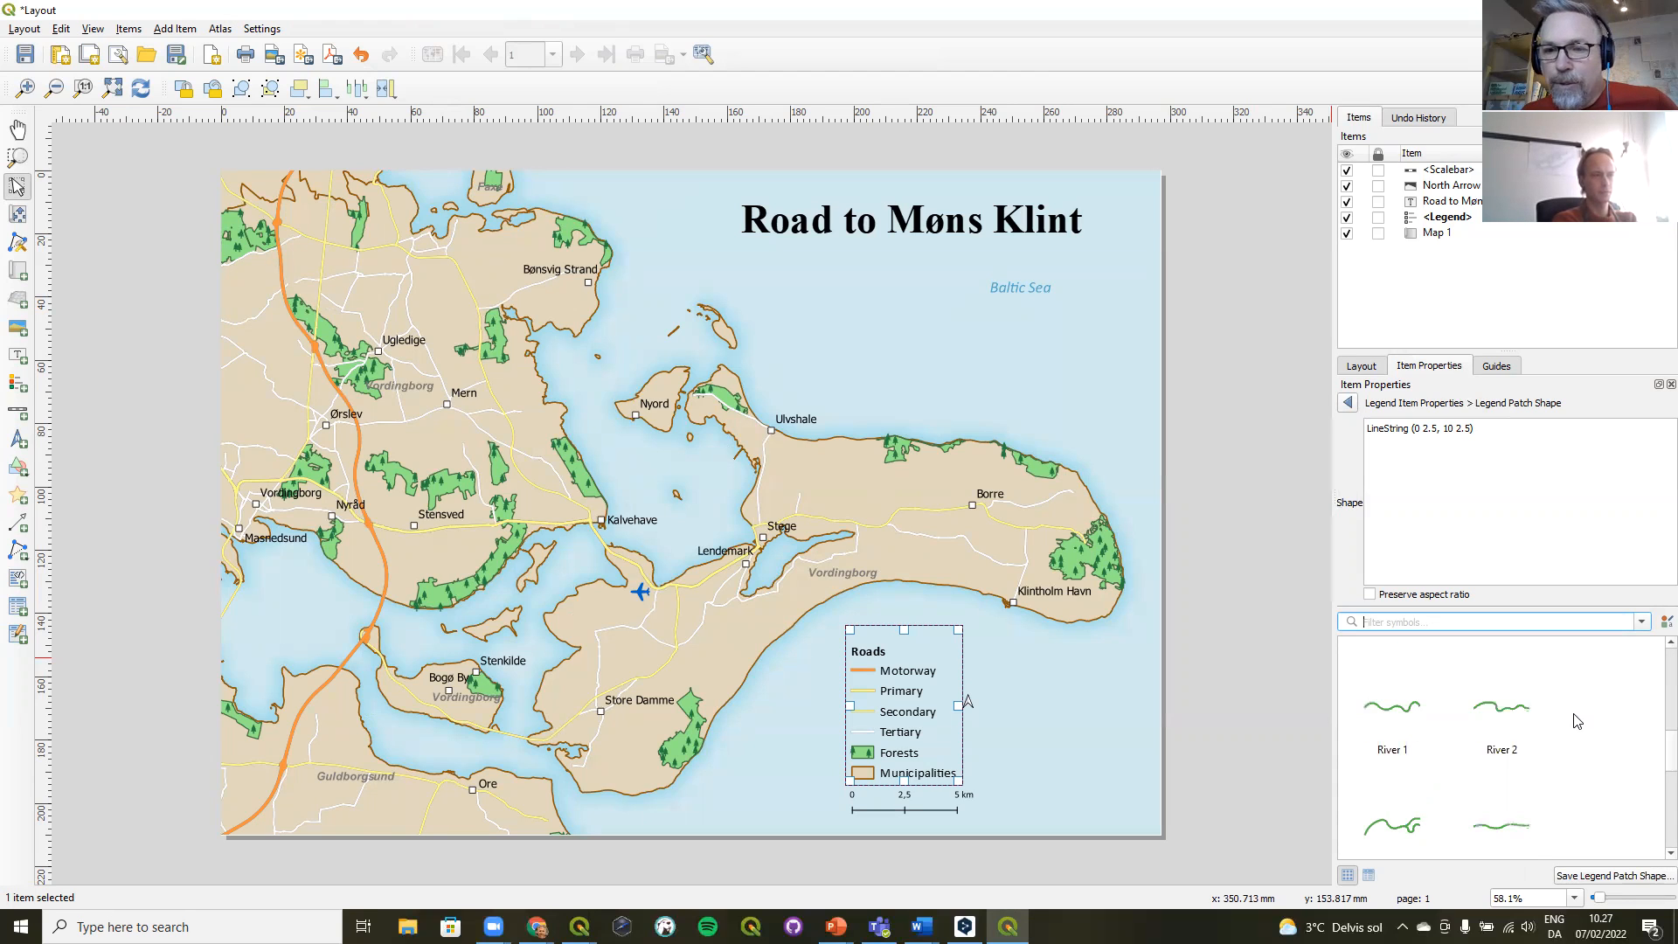
{"action": "scroll", "coordinate": [1577, 721], "scroll_direction": "down", "scroll_amount": 2}
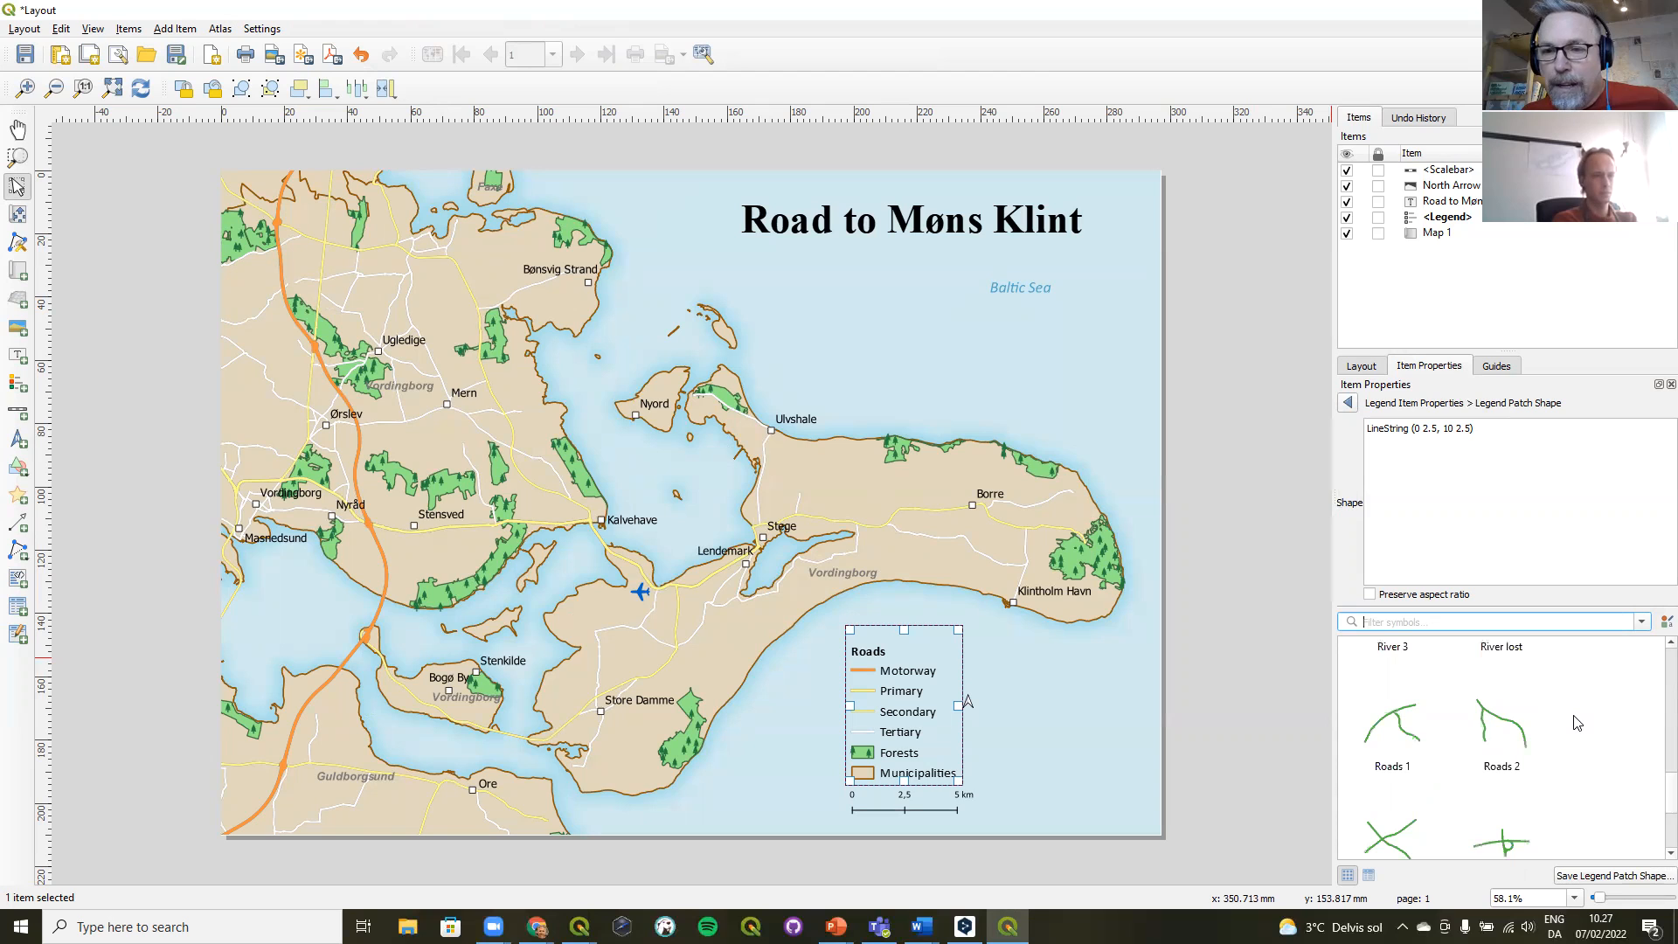
{"action": "scroll", "coordinate": [1577, 721], "scroll_direction": "down", "scroll_amount": 2}
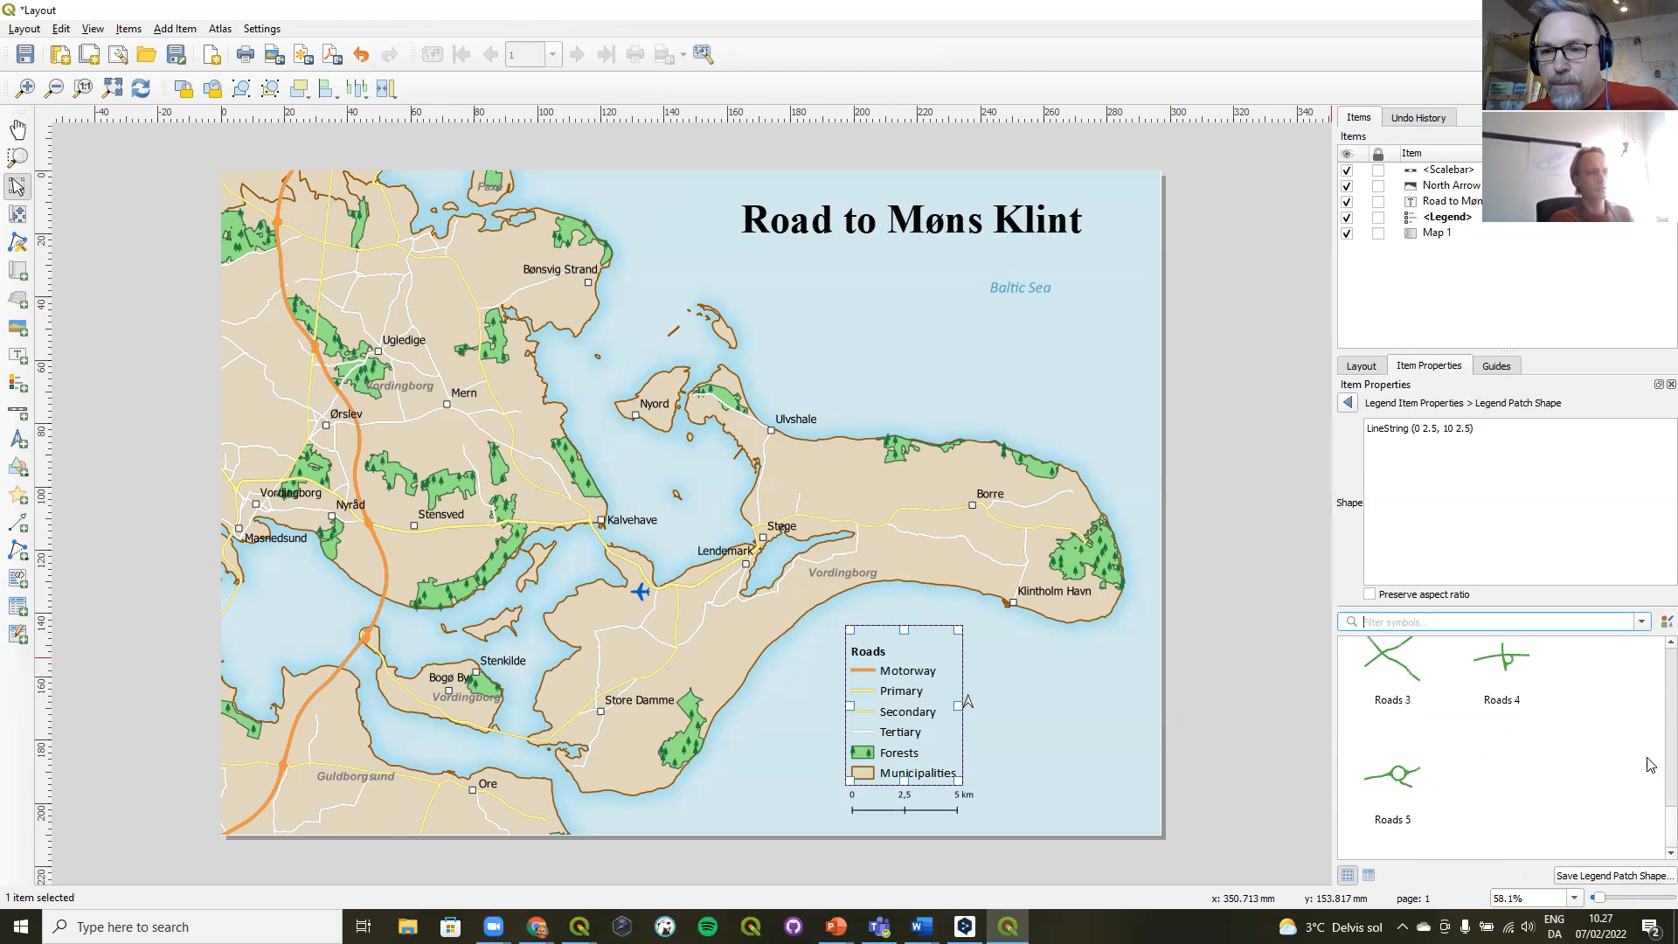
{"action": "scroll", "coordinate": [1655, 833], "scroll_direction": "up", "scroll_amount": 2}
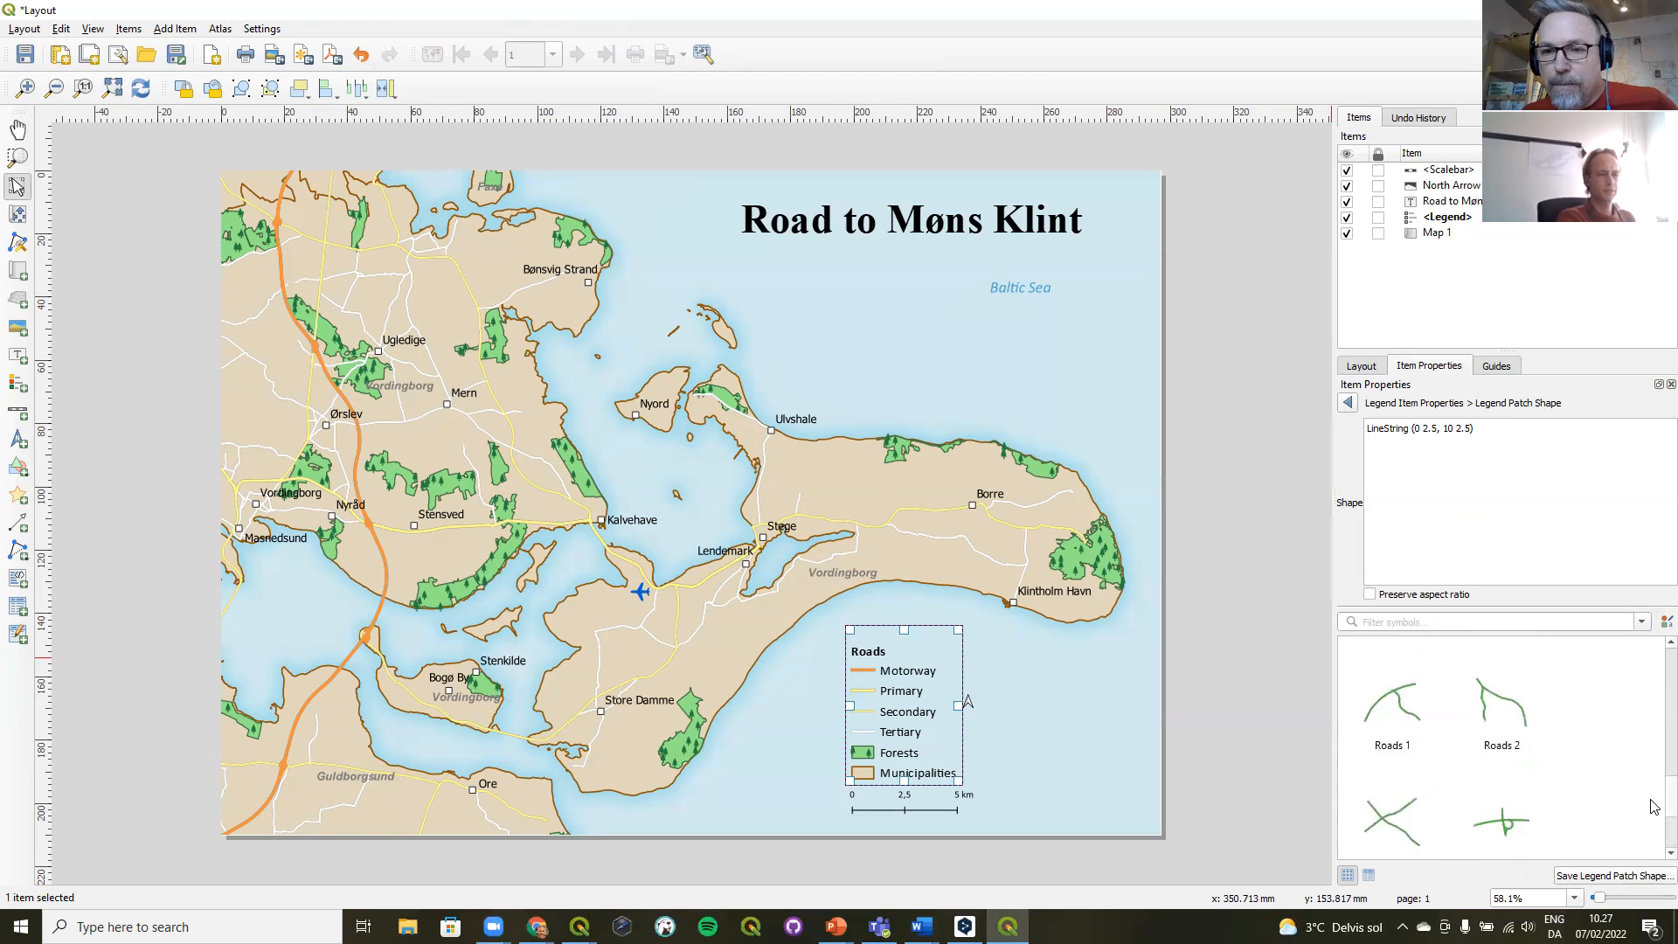
{"action": "left_click", "coordinate": [1403, 733]}
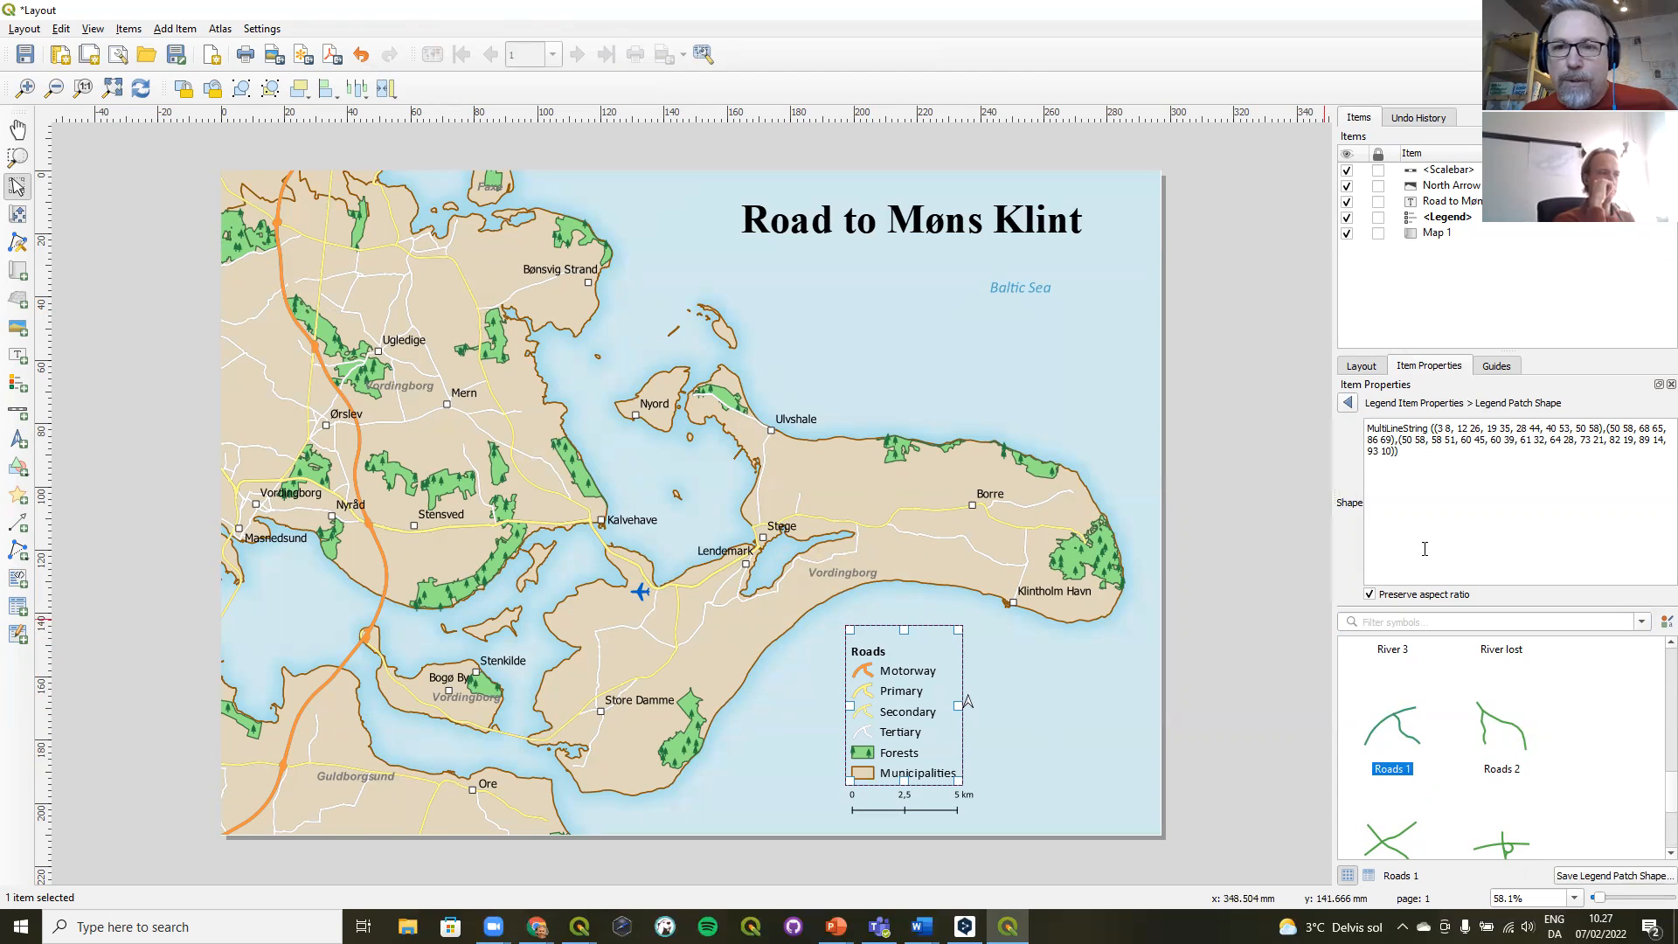
{"action": "left_click", "coordinate": [1346, 402]}
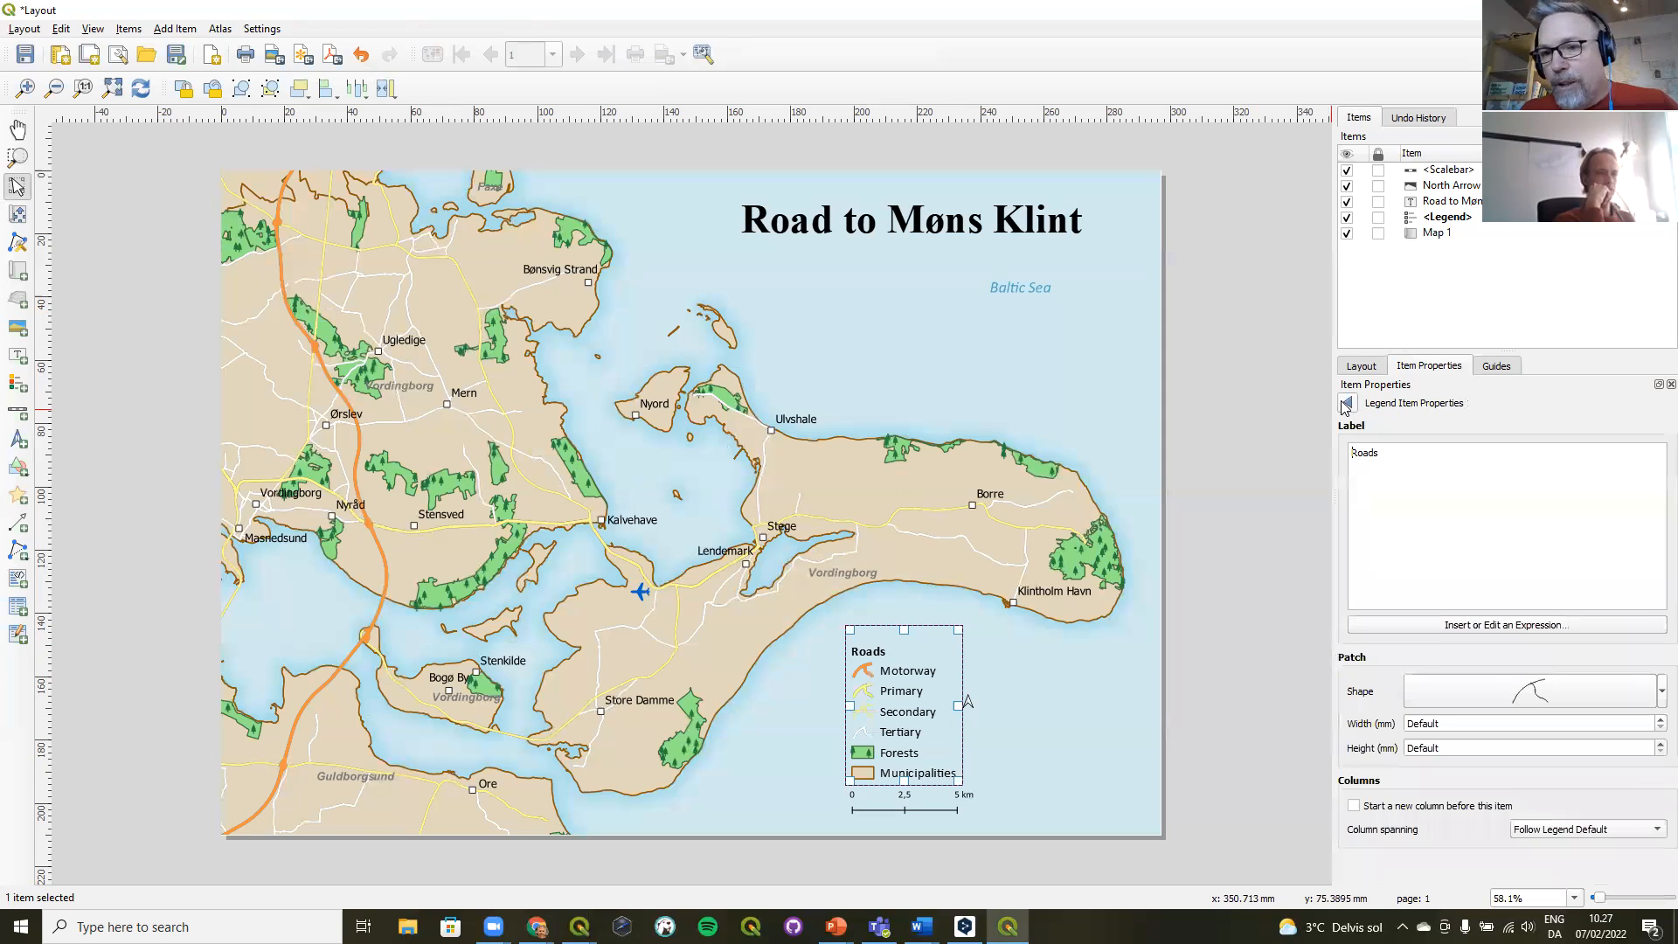
{"action": "left_click", "coordinate": [1347, 402]}
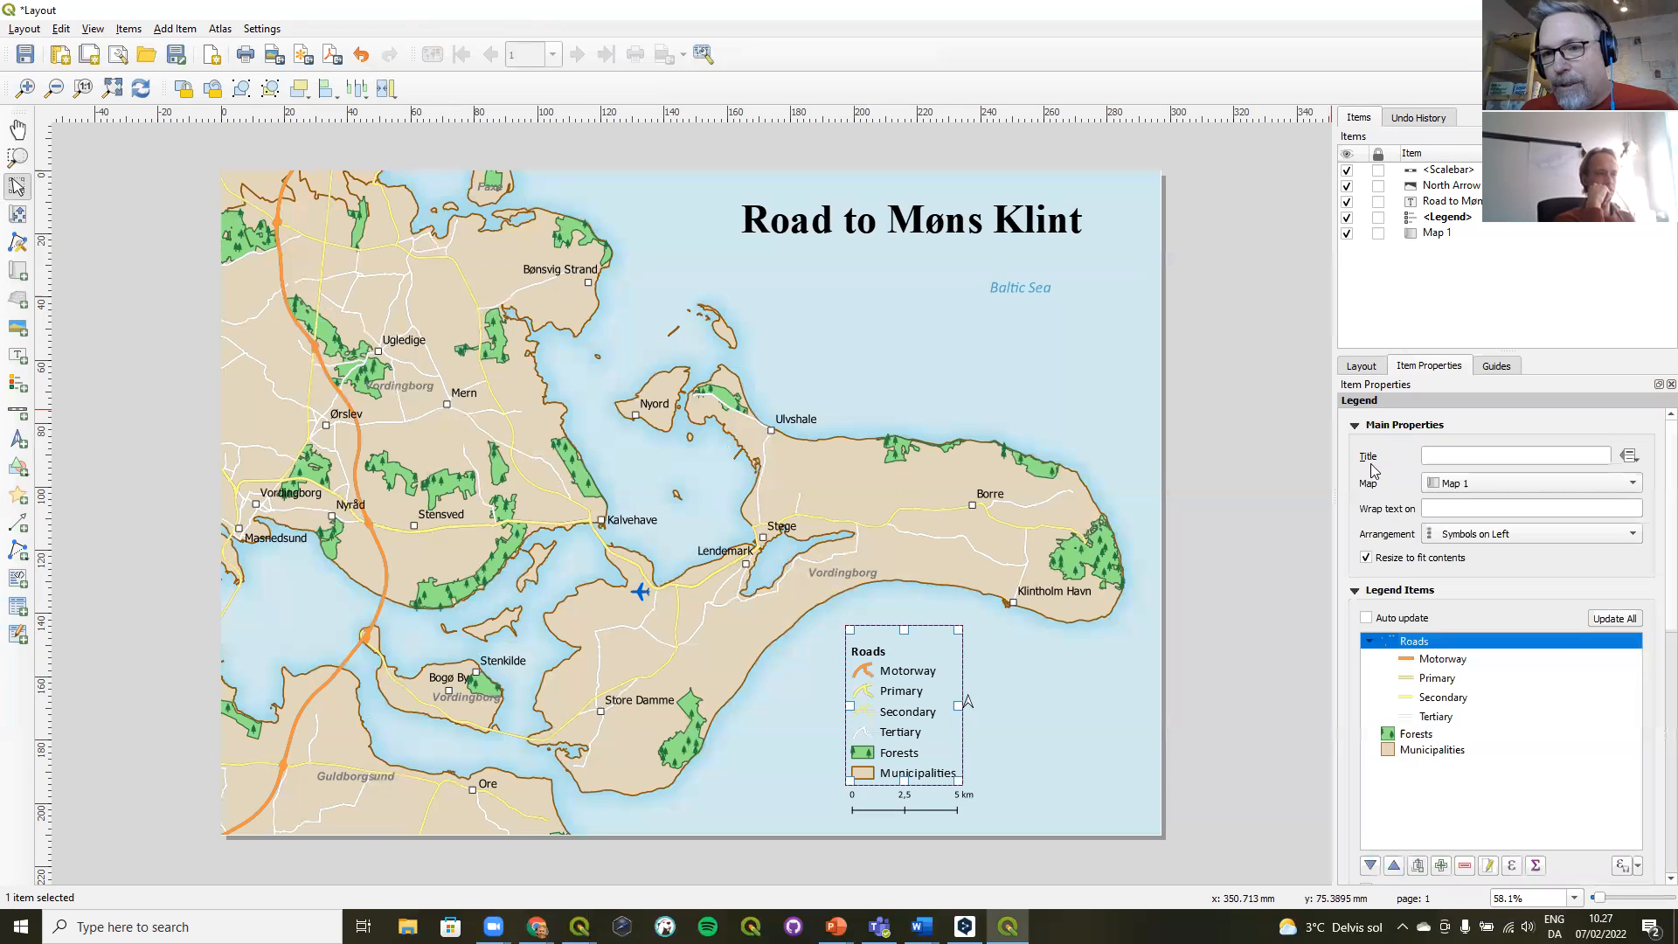
- Set the patch shape of the legend's Primary road class to Roads 2 and return to the legend's main properties
{"action": "double_click", "coordinate": [1444, 682]}
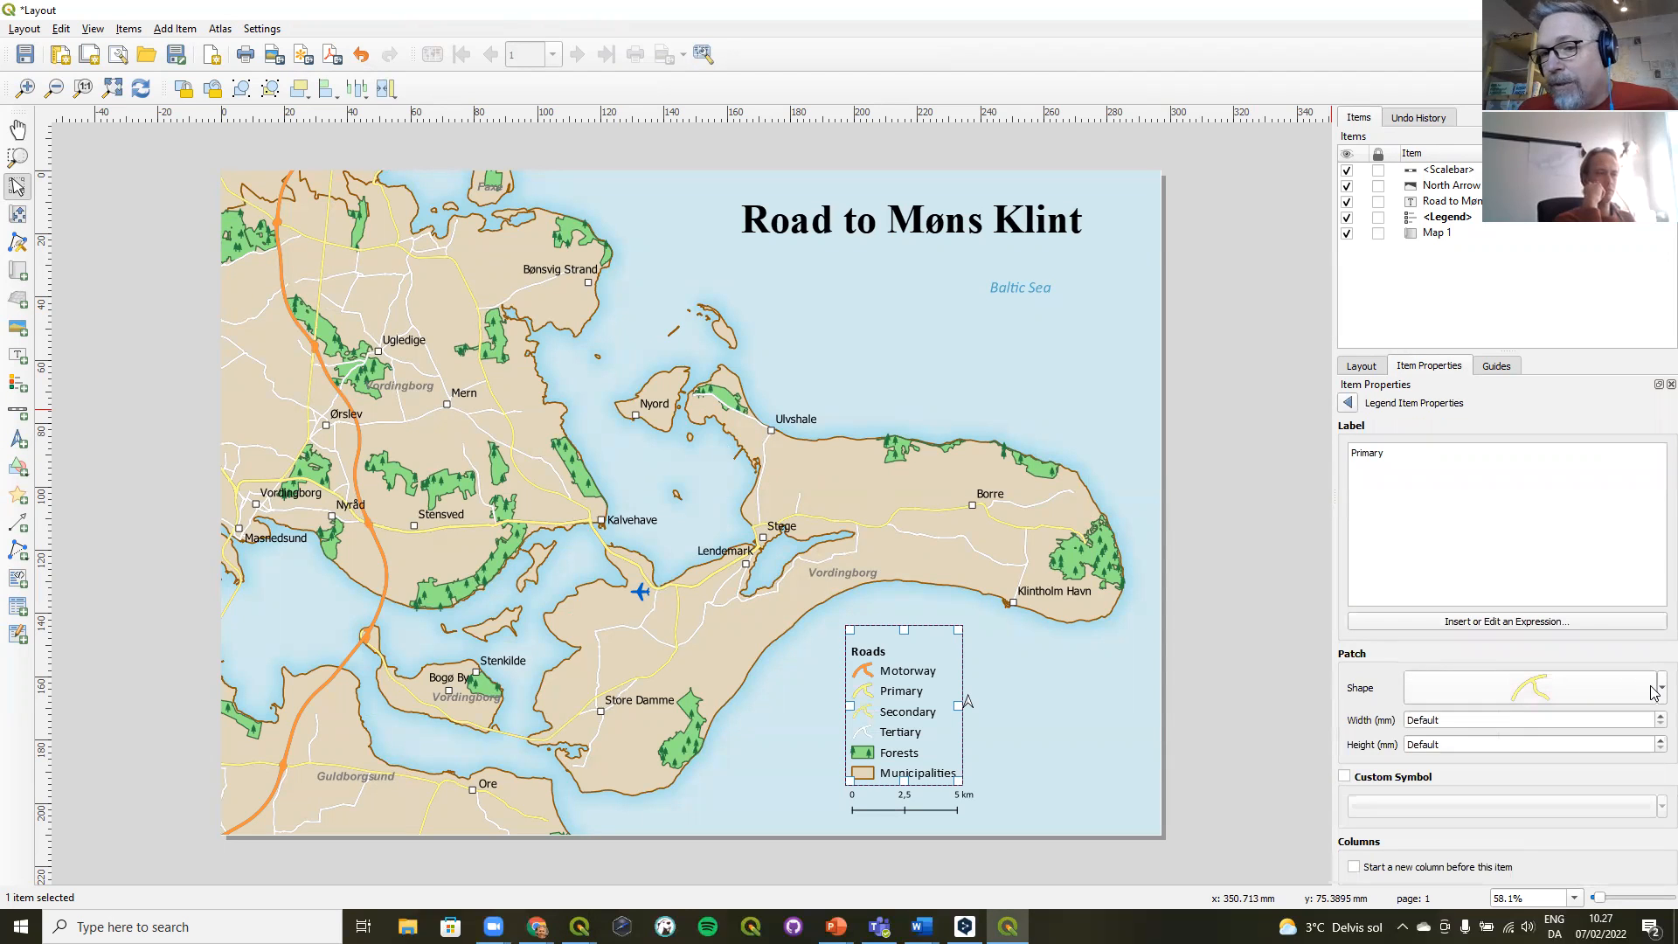
{"action": "left_click", "coordinate": [1654, 688]}
{"action": "left_click", "coordinate": [1614, 698]}
{"action": "left_click", "coordinate": [1592, 686]}
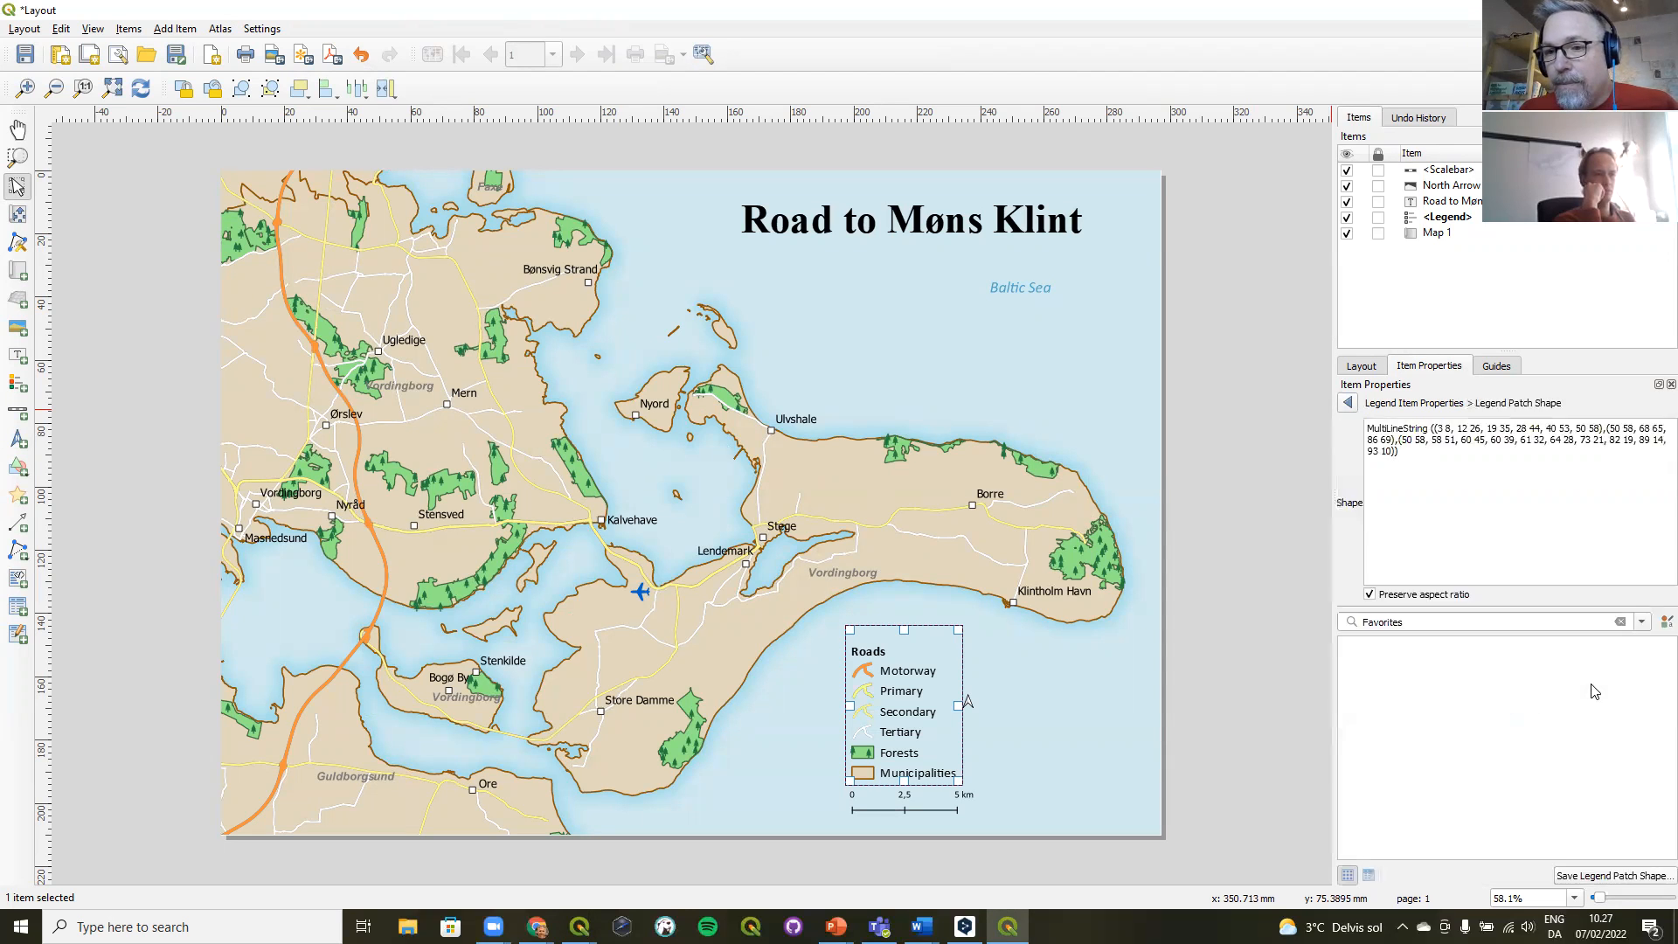
{"action": "left_click", "coordinate": [1619, 622]}
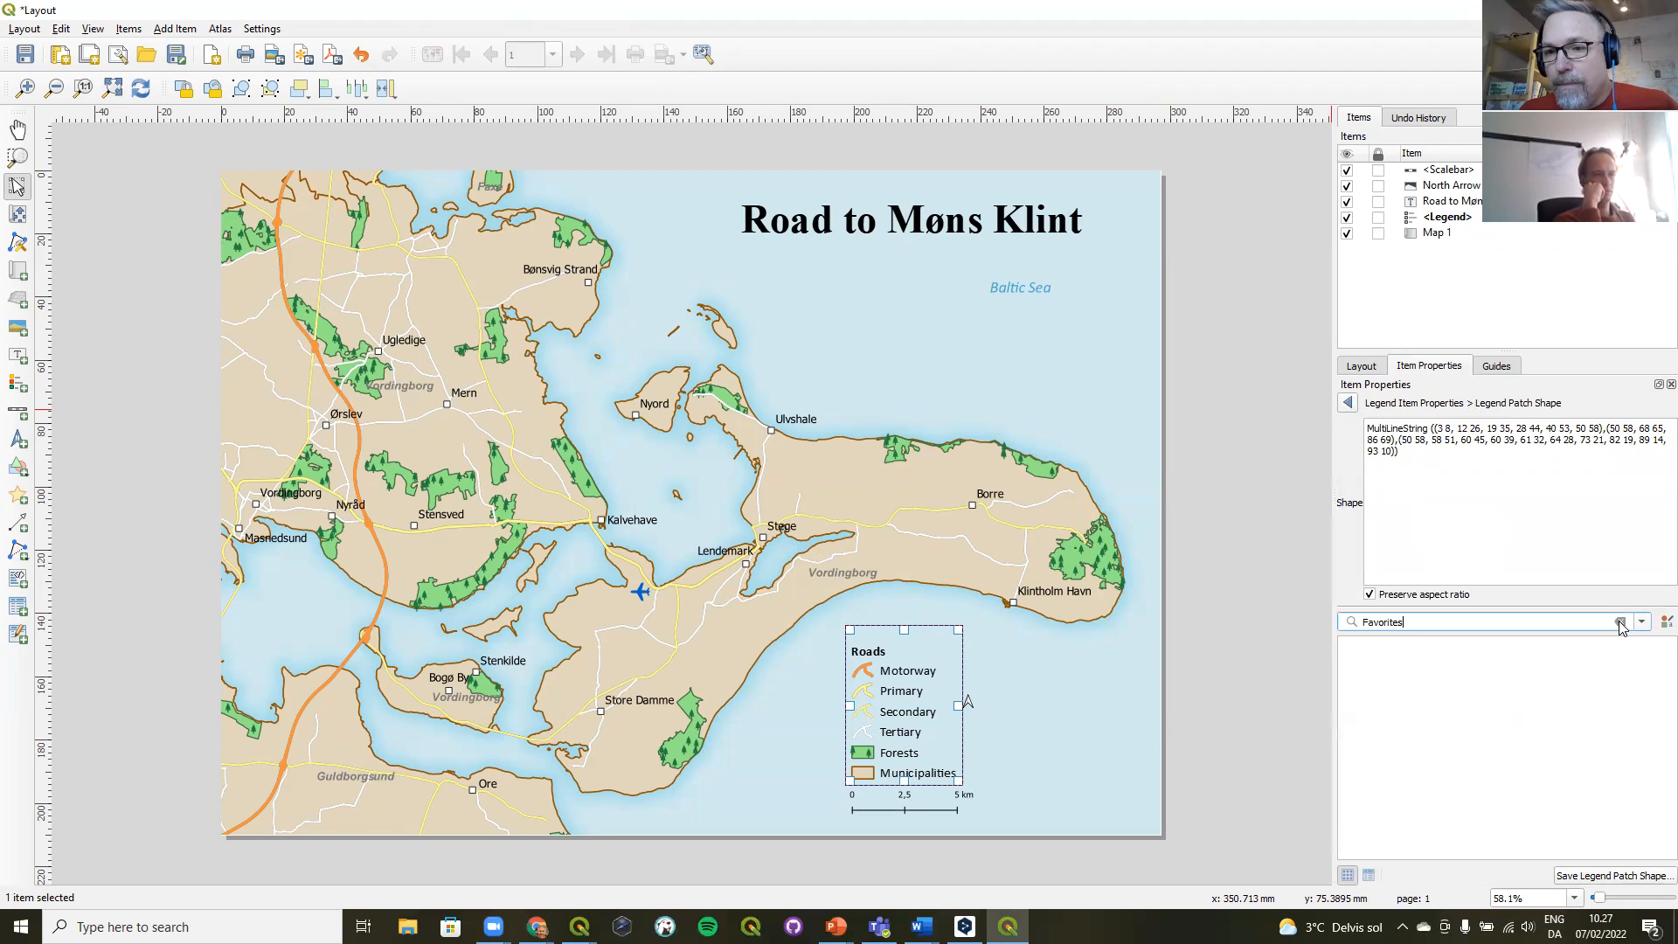
{"action": "scroll", "coordinate": [1495, 743], "scroll_direction": "down", "scroll_amount": 3}
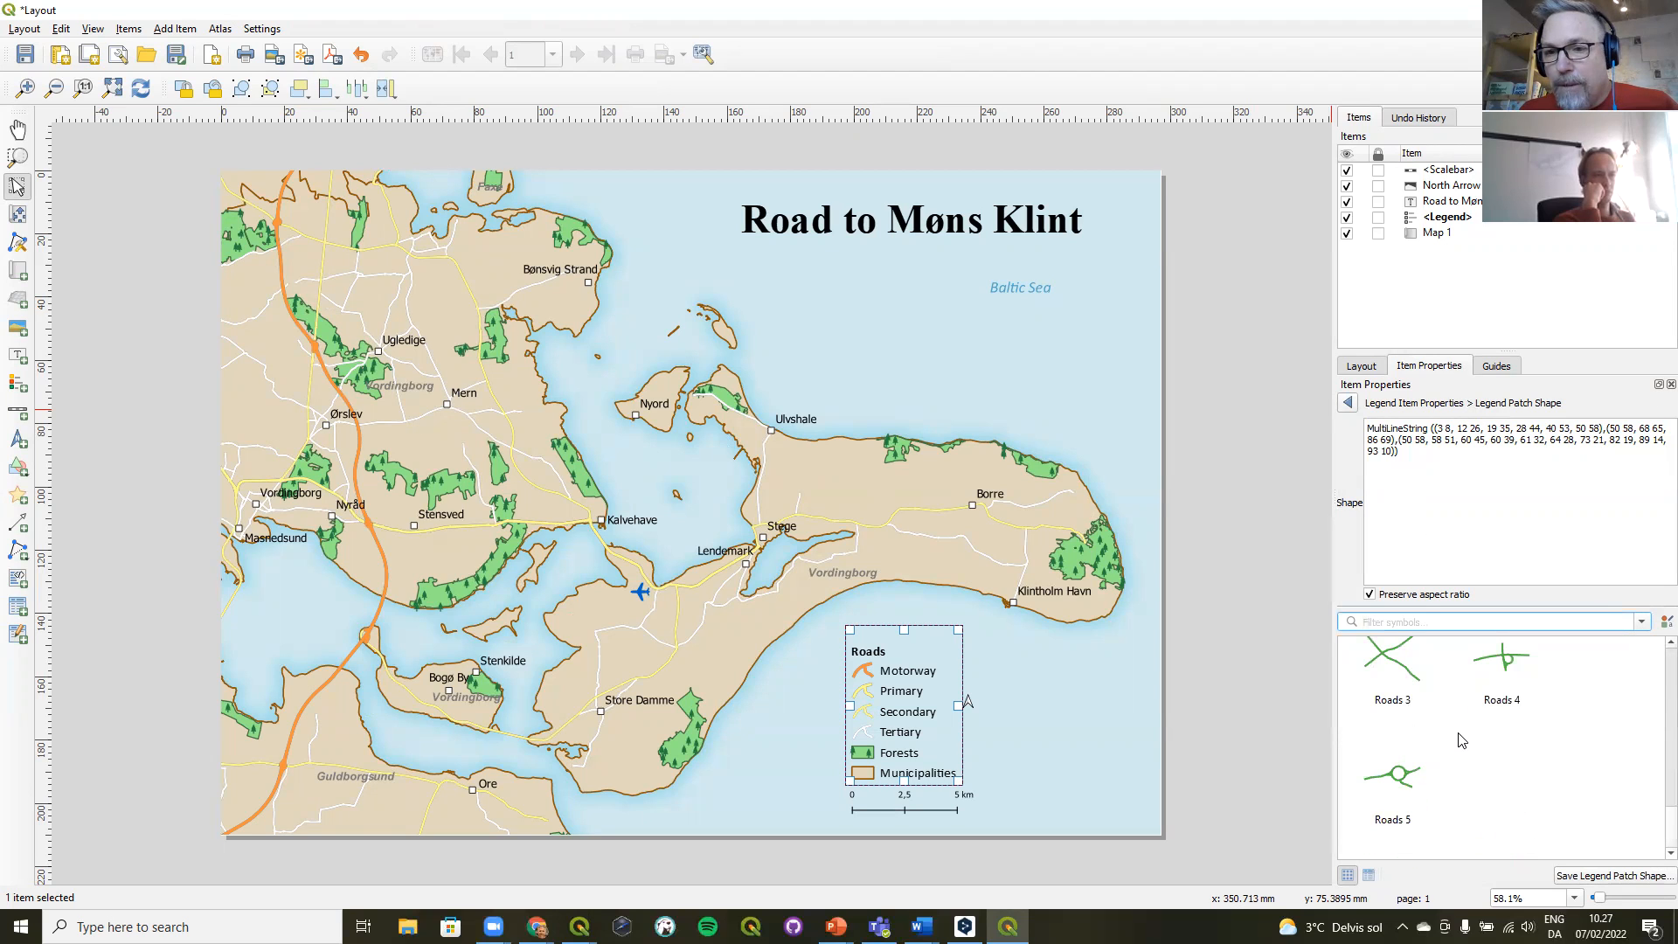
{"action": "scroll", "coordinate": [1656, 761], "scroll_direction": "up", "scroll_amount": 2}
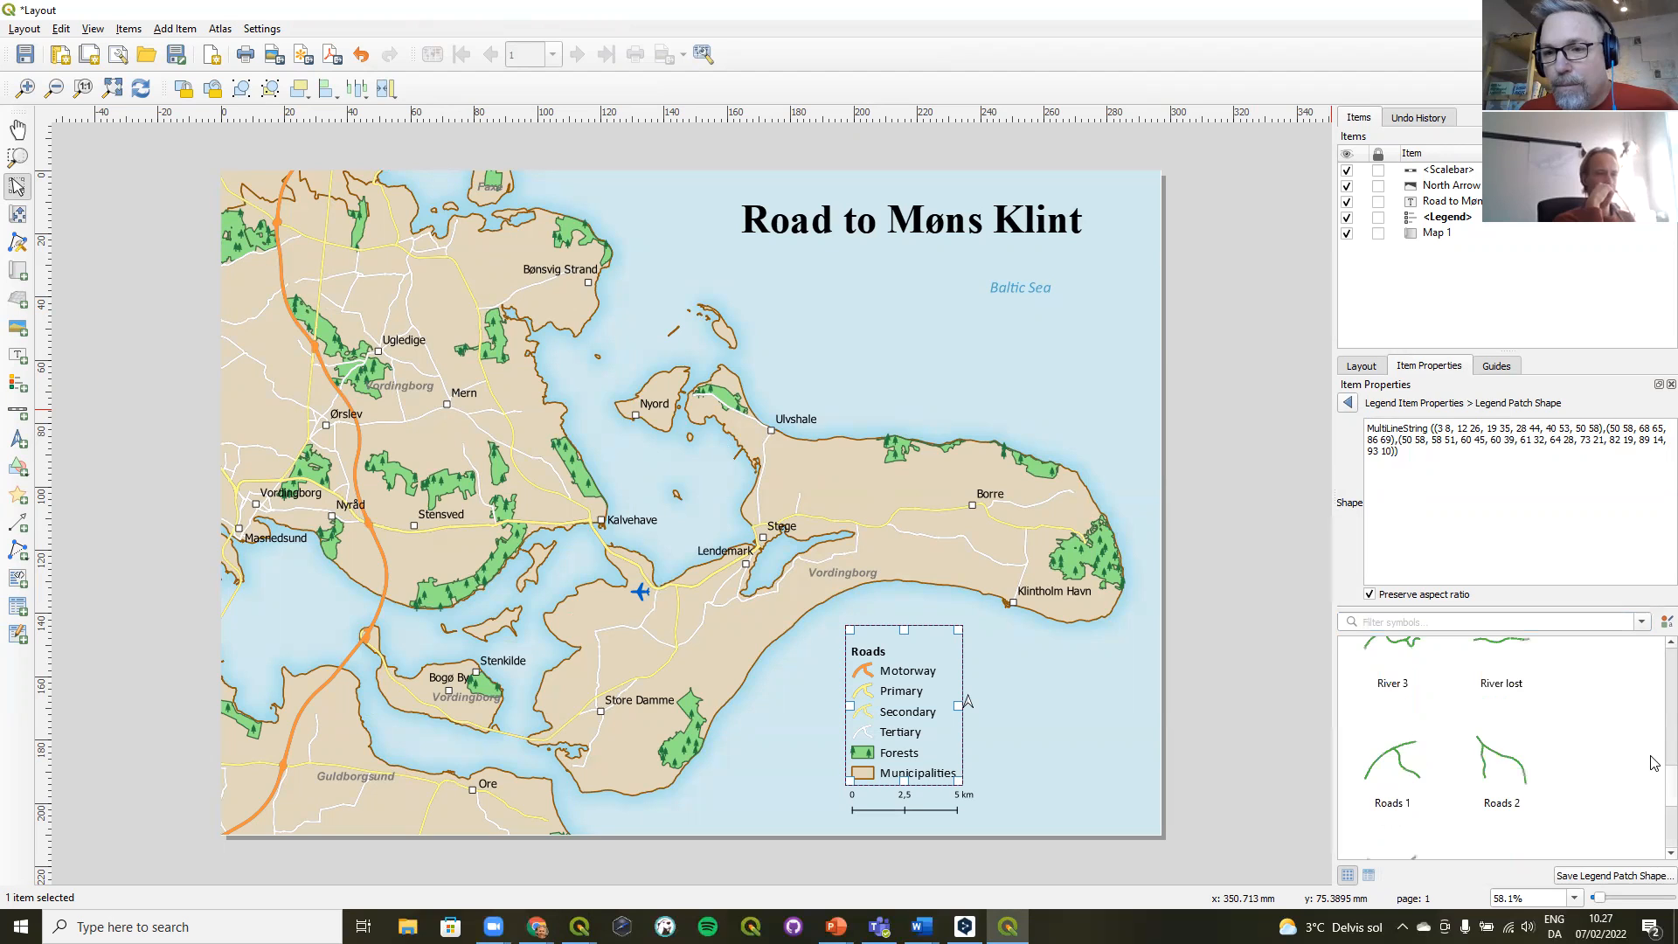
{"action": "left_click", "coordinate": [1506, 765]}
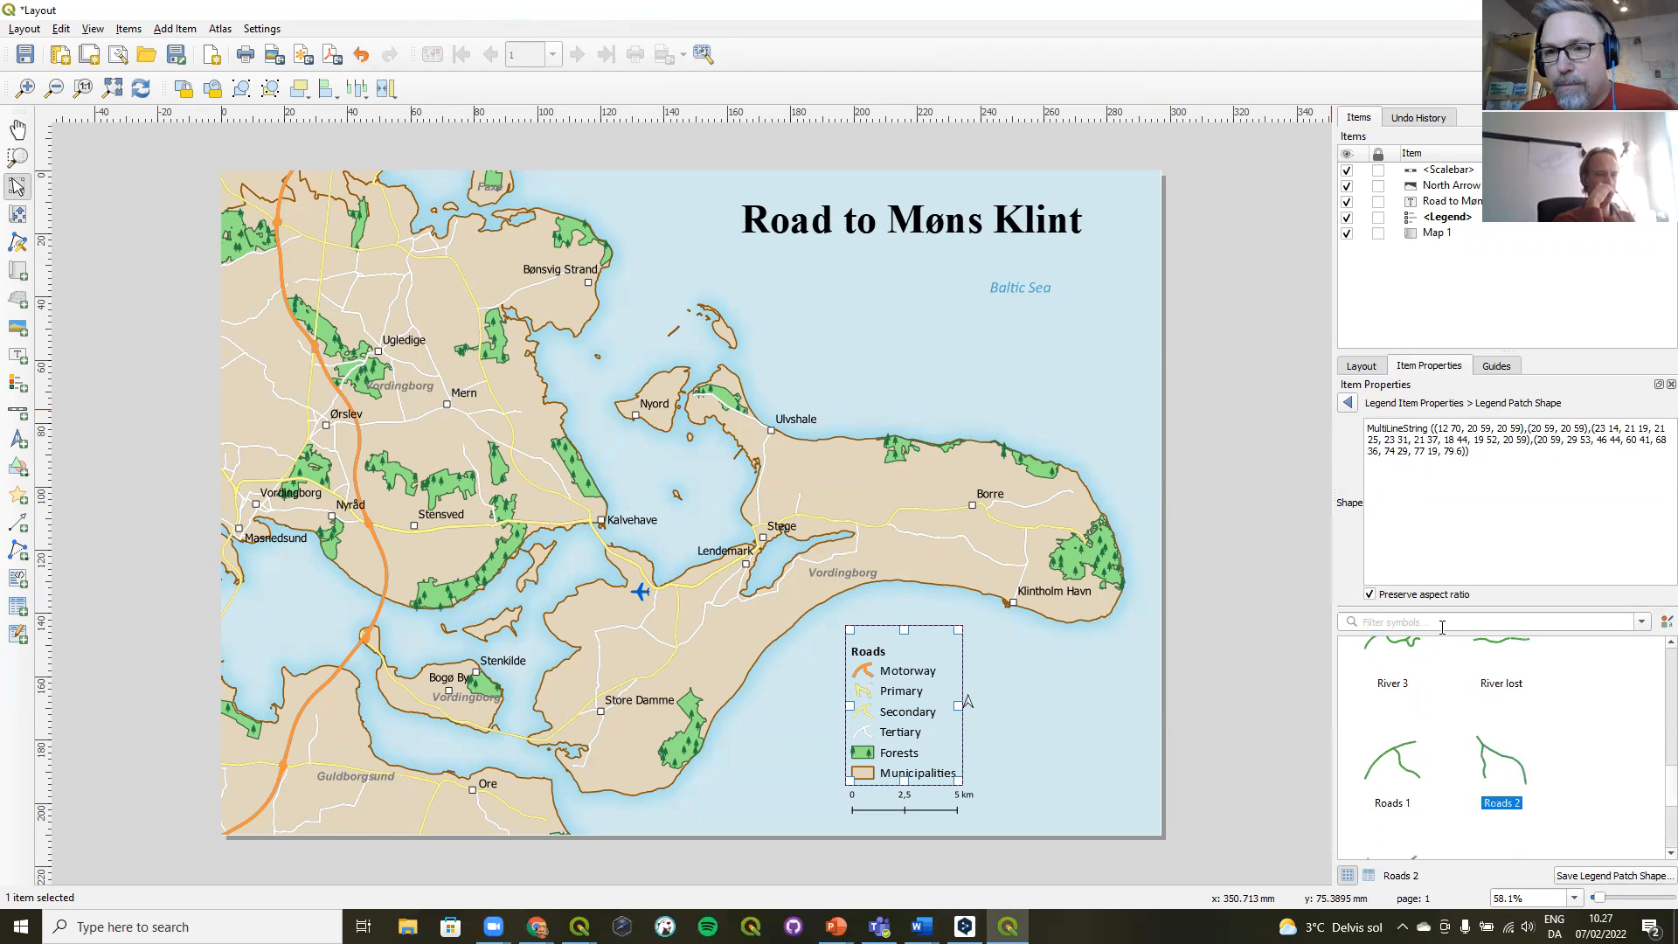
{"action": "left_click", "coordinate": [1351, 403]}
{"action": "left_click", "coordinate": [1351, 403]}
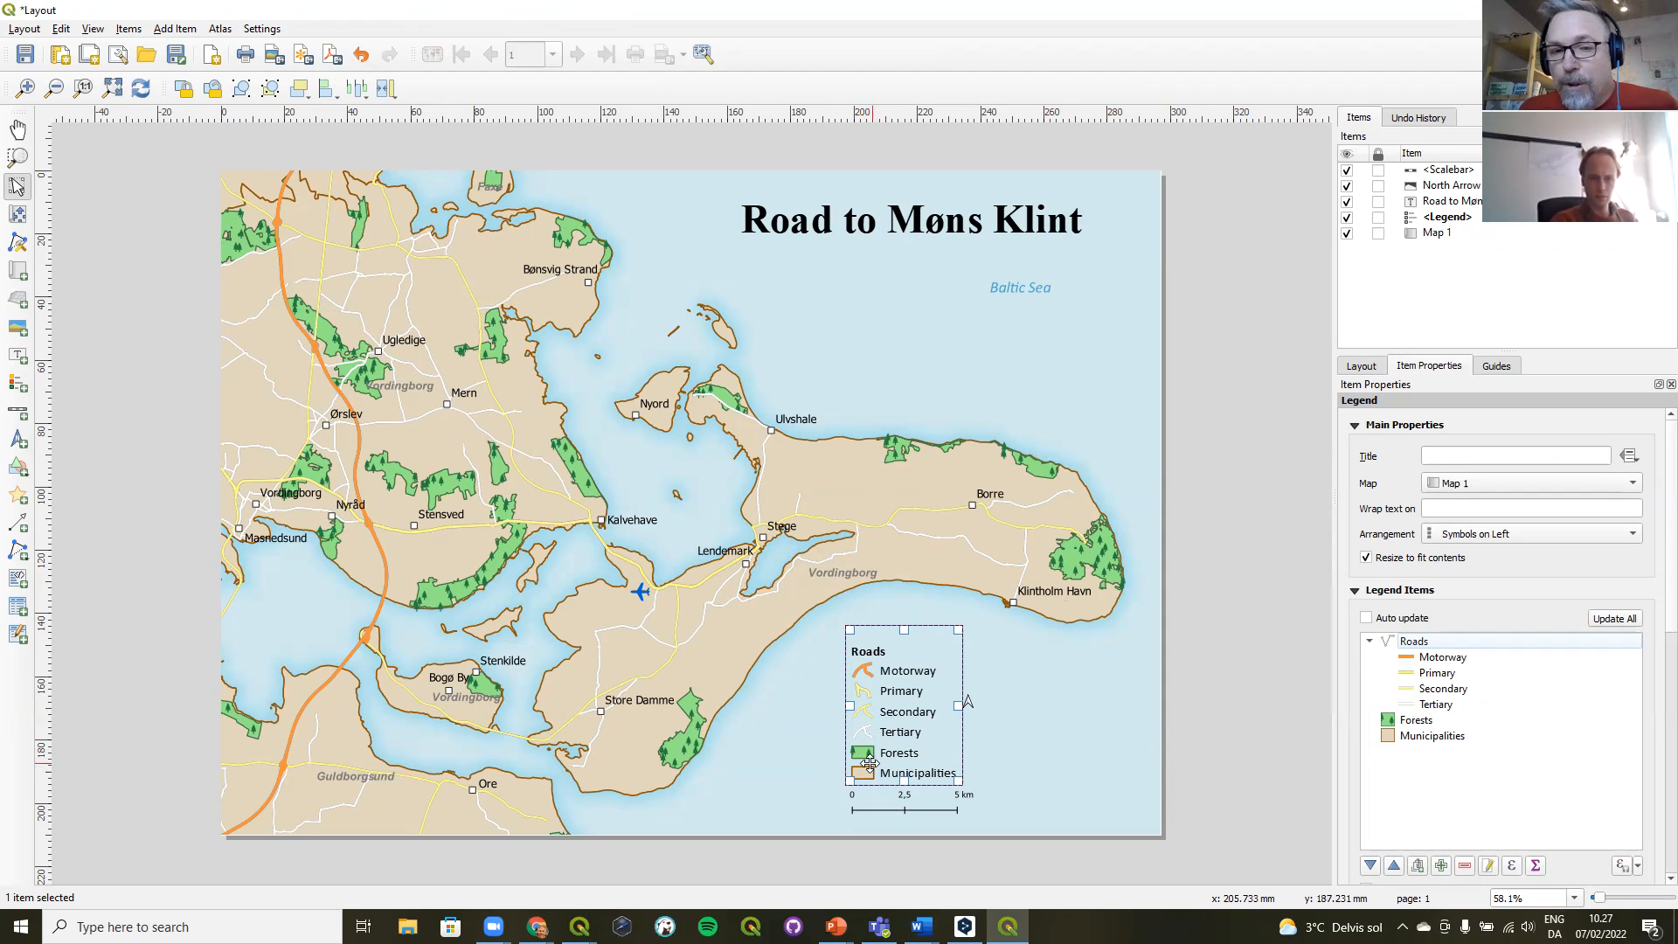
- Set the patch shape of the legend's Municipalities item to Coast 2 and deselect the legend
{"action": "double_click", "coordinate": [1416, 739]}
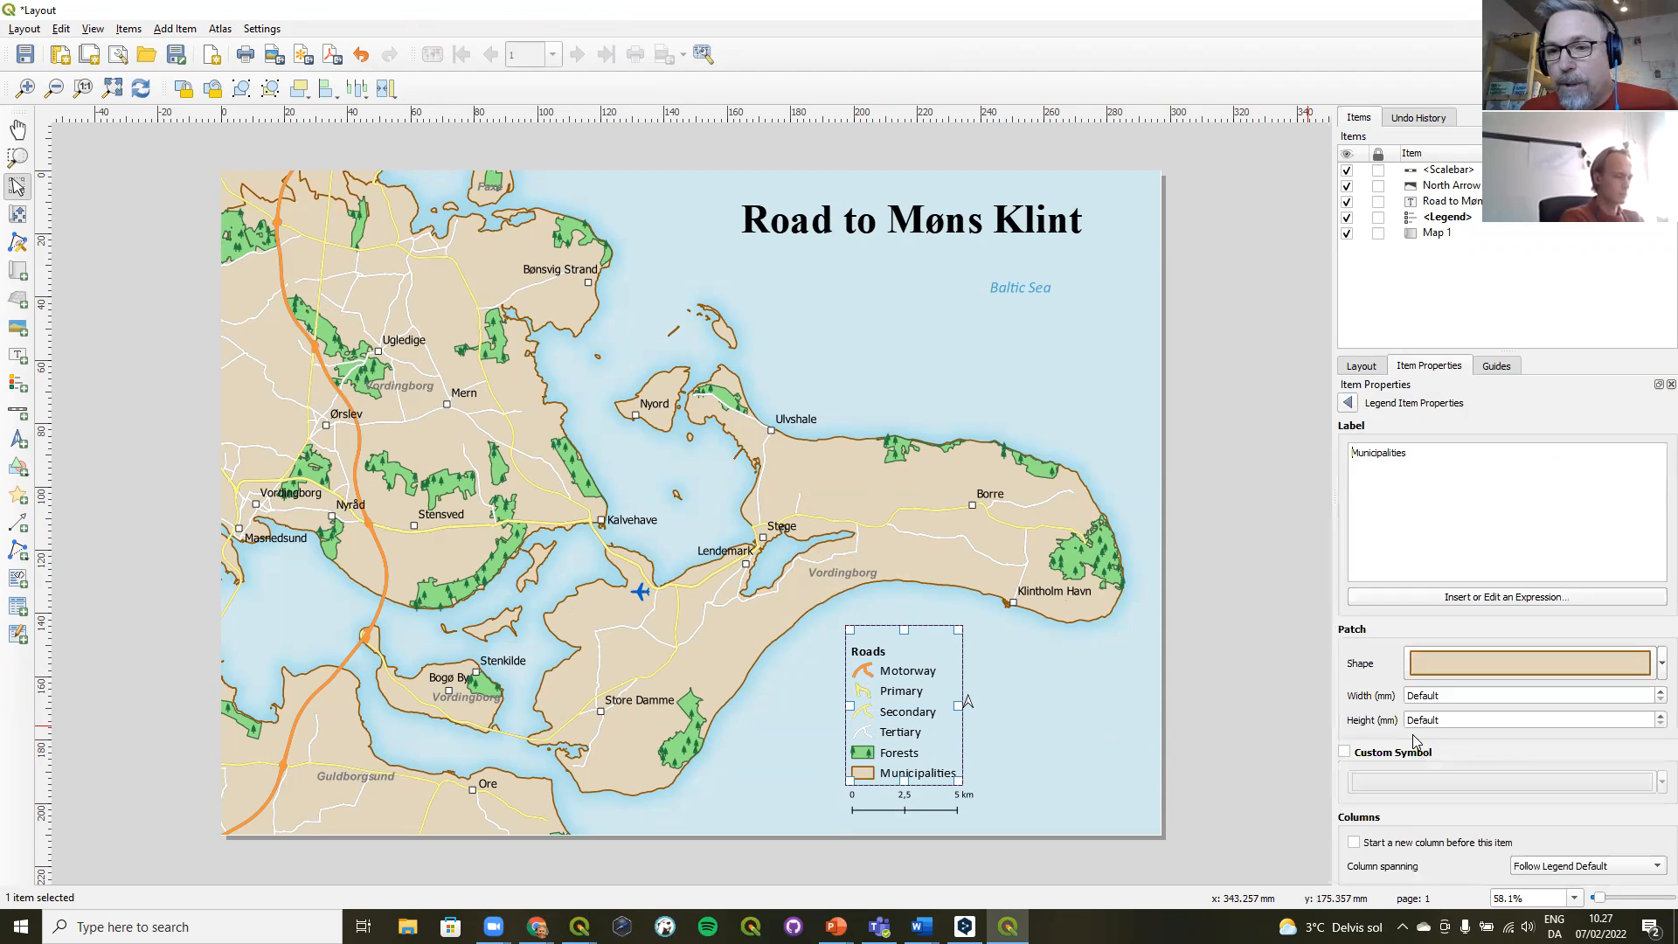
{"action": "left_click", "coordinate": [1582, 673]}
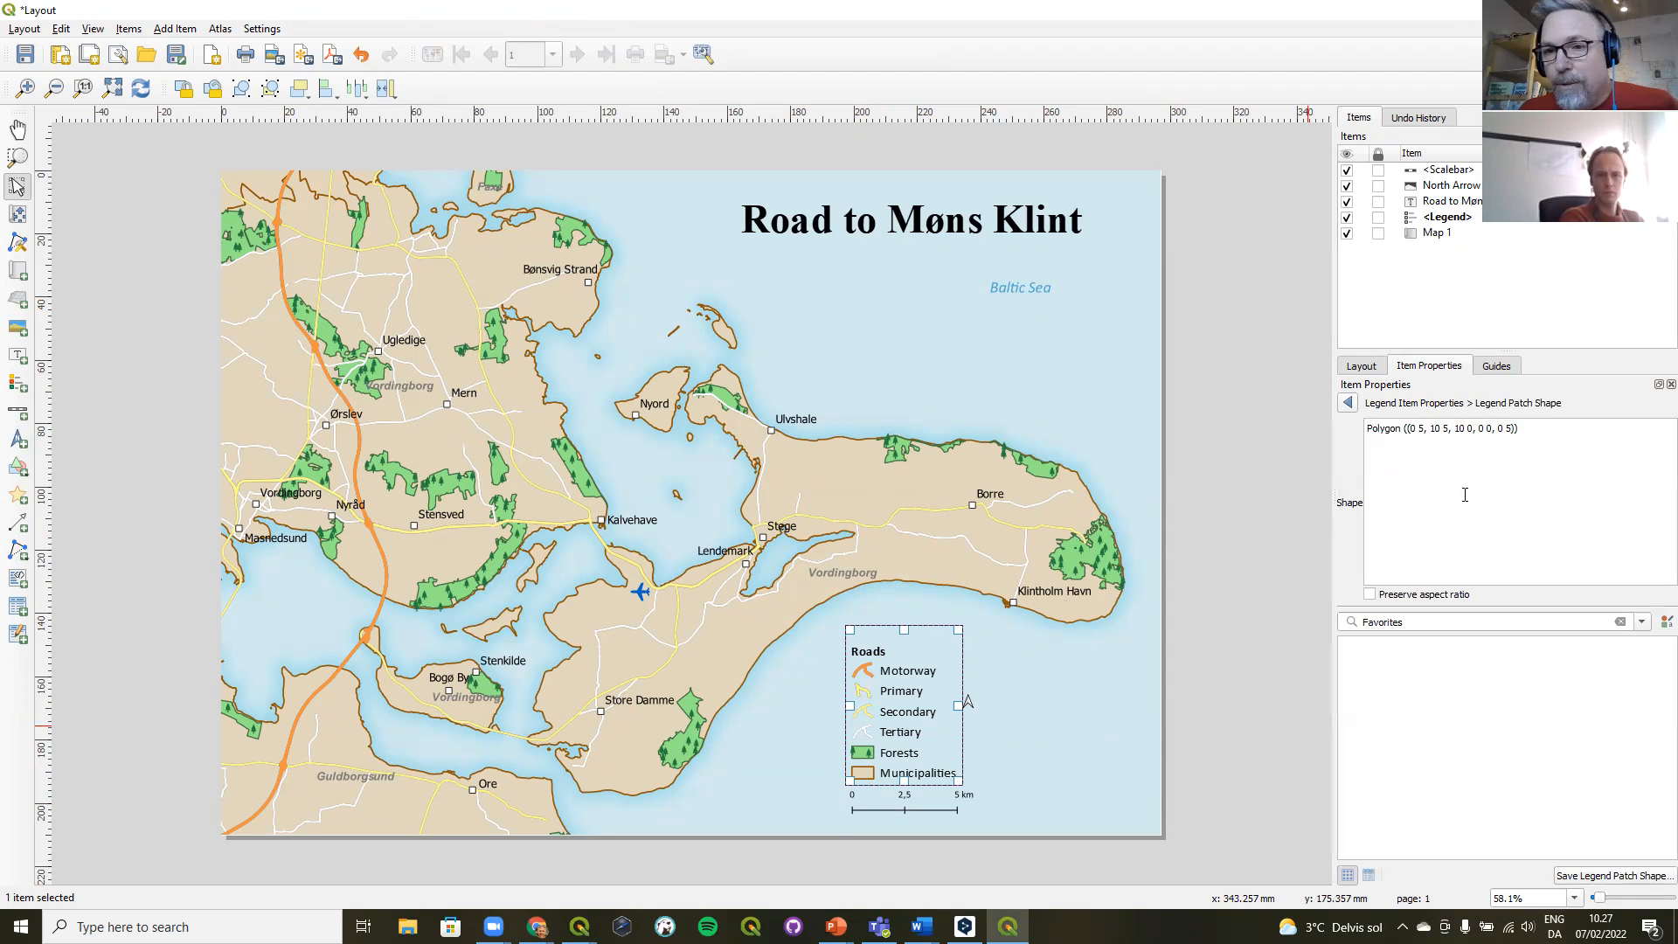
{"action": "left_click", "coordinate": [1619, 624]}
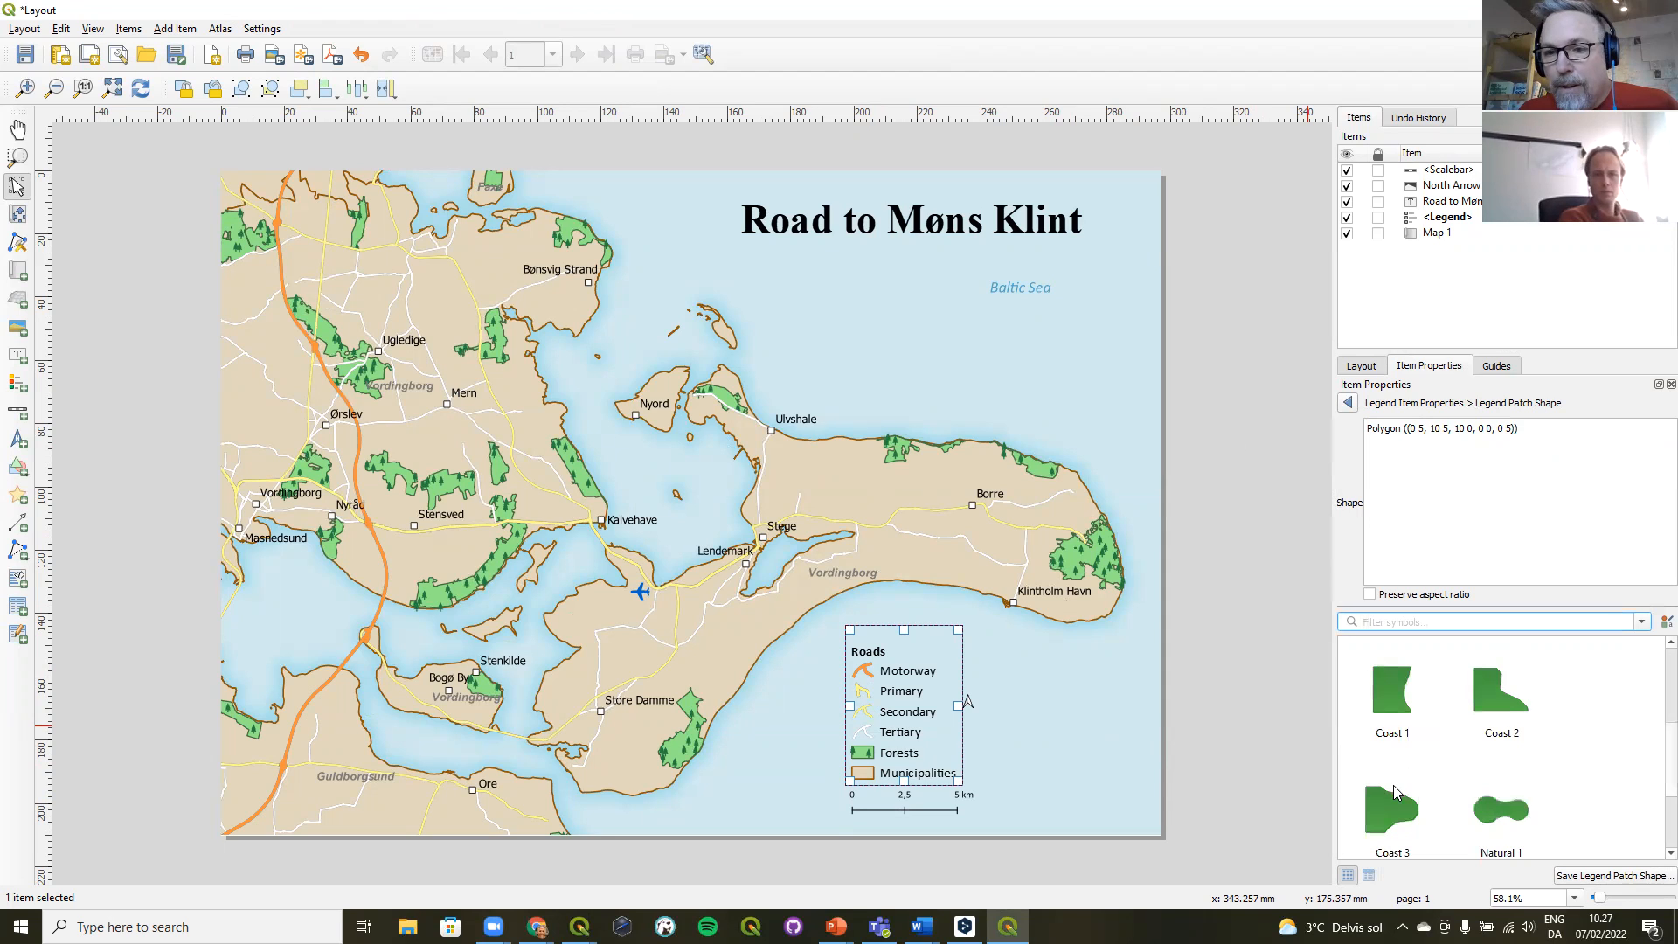
{"action": "left_click", "coordinate": [1502, 692]}
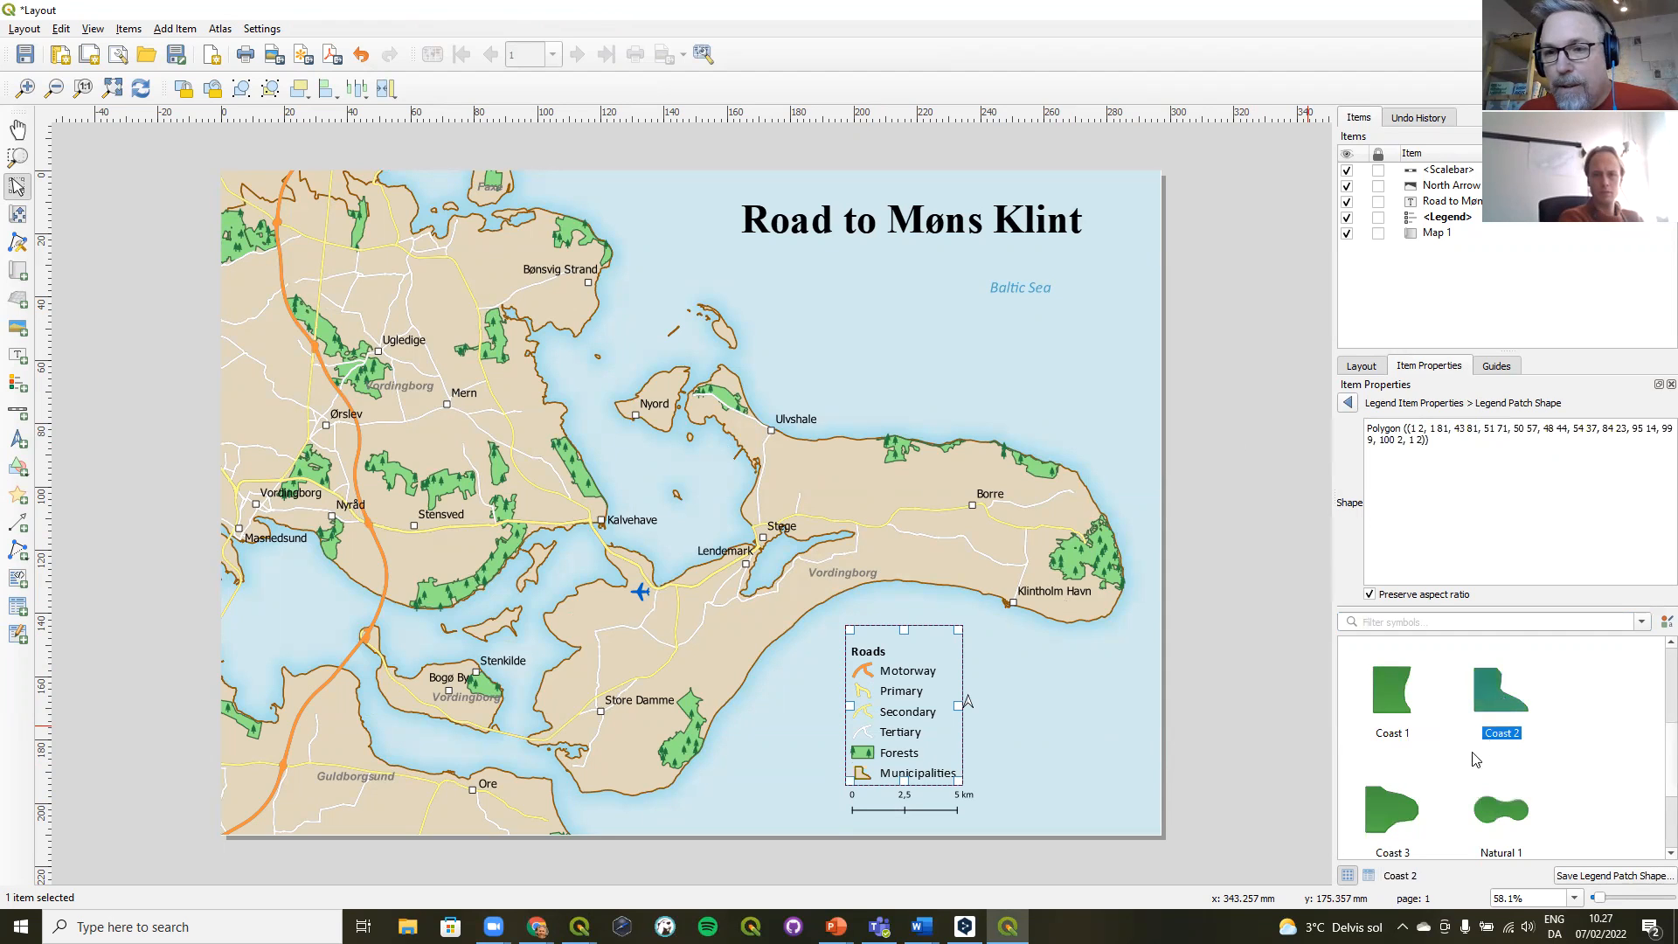
{"action": "left_click", "coordinate": [1348, 403]}
{"action": "left_click", "coordinate": [1235, 516]}
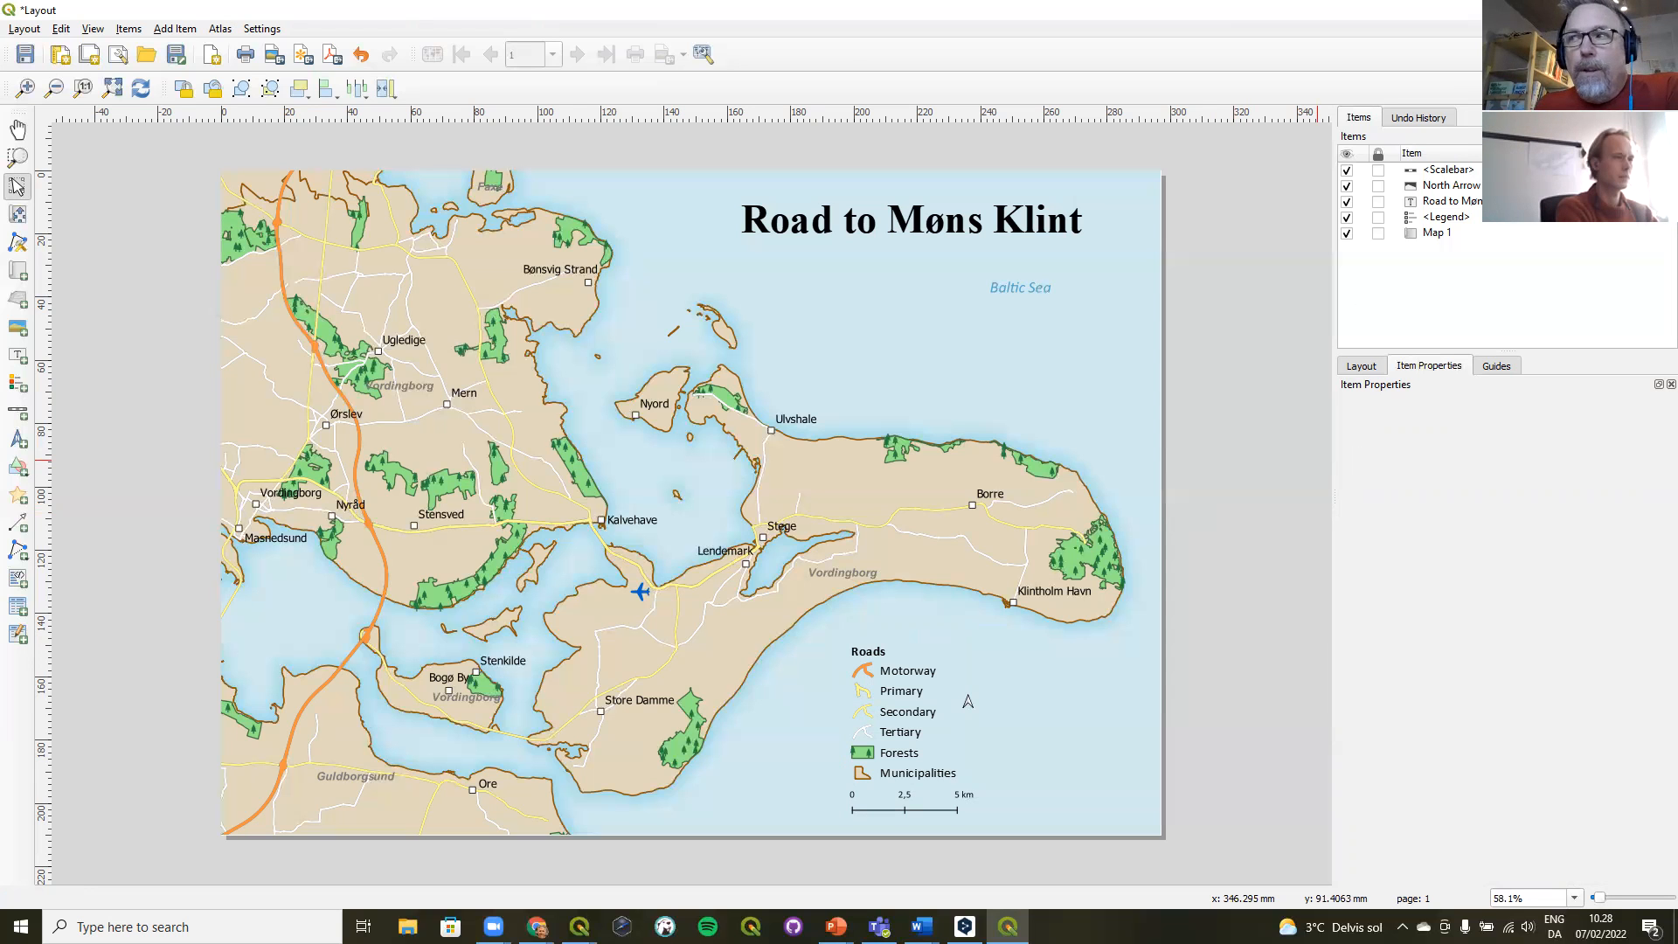
- Return to the main QGIS project window and switch on editing for the Forests layer
{"action": "left_click", "coordinate": [1578, 9]}
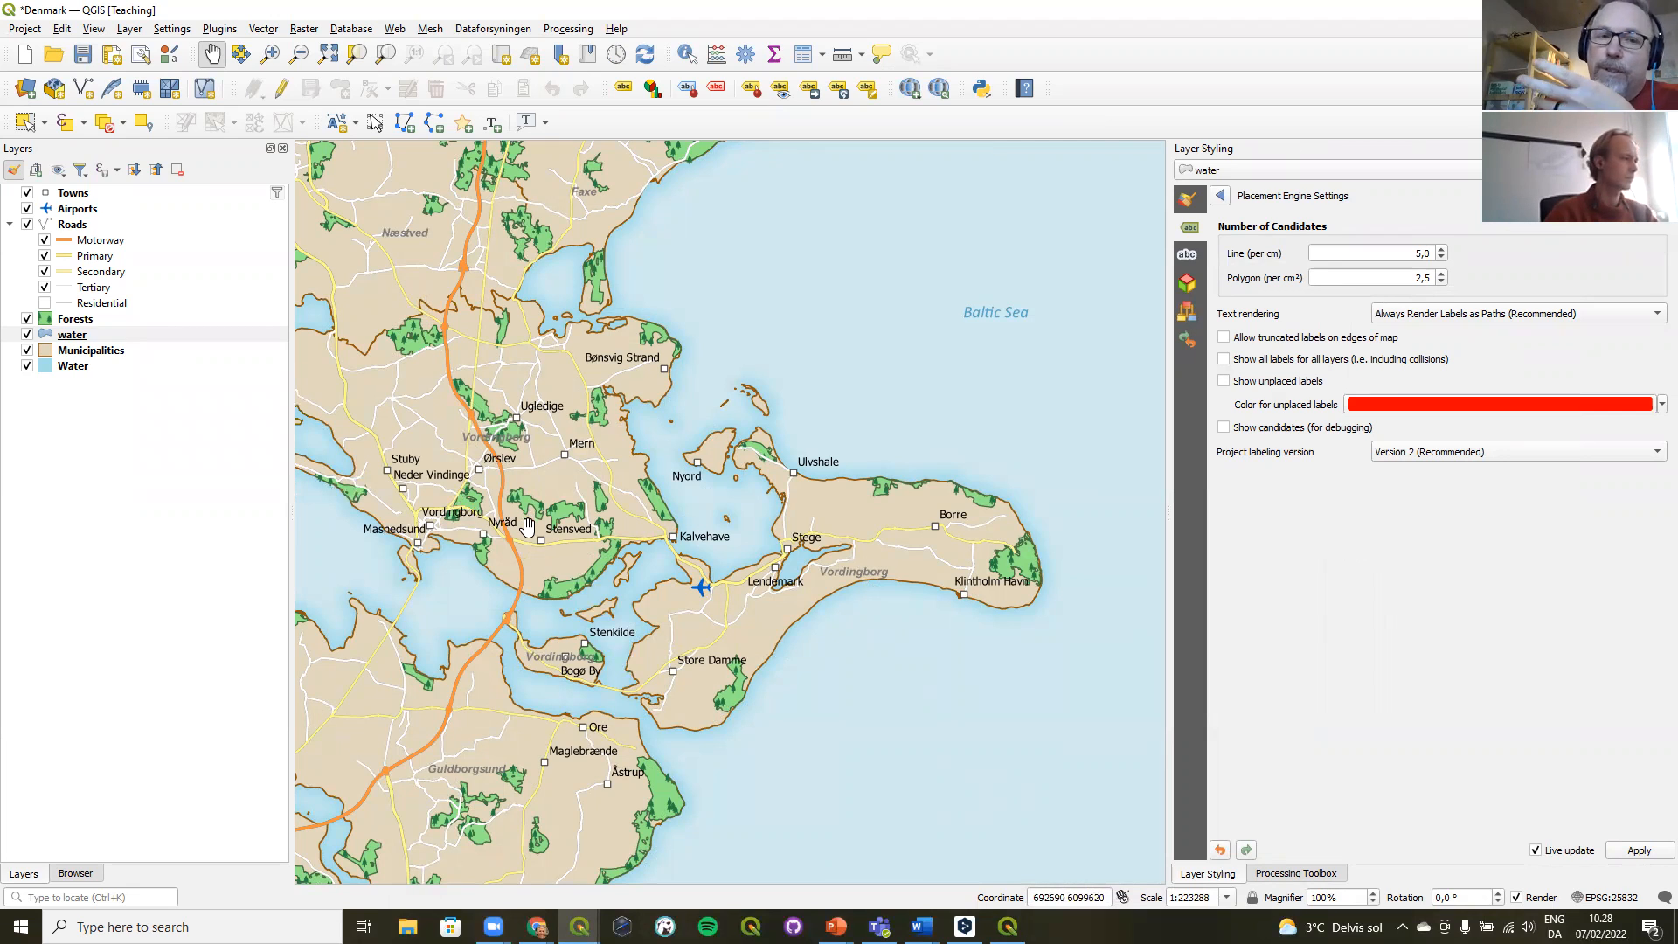
{"action": "left_click", "coordinate": [271, 55]}
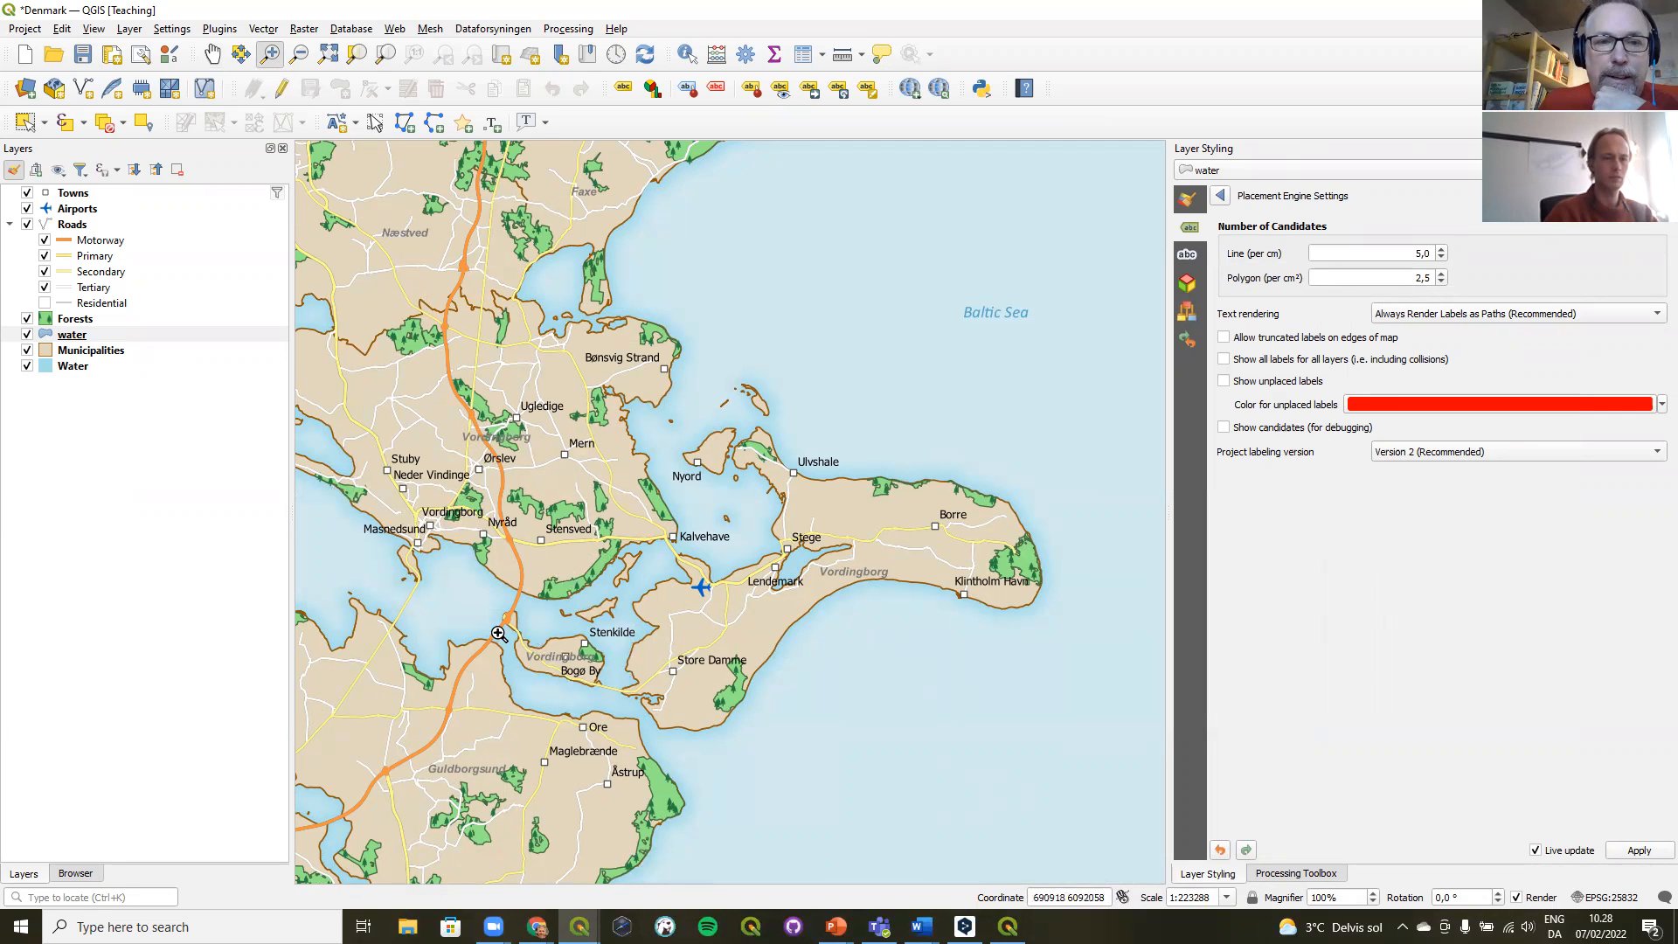
{"action": "left_click_drag", "start_coordinate": [387, 477], "coordinate": [778, 859]}
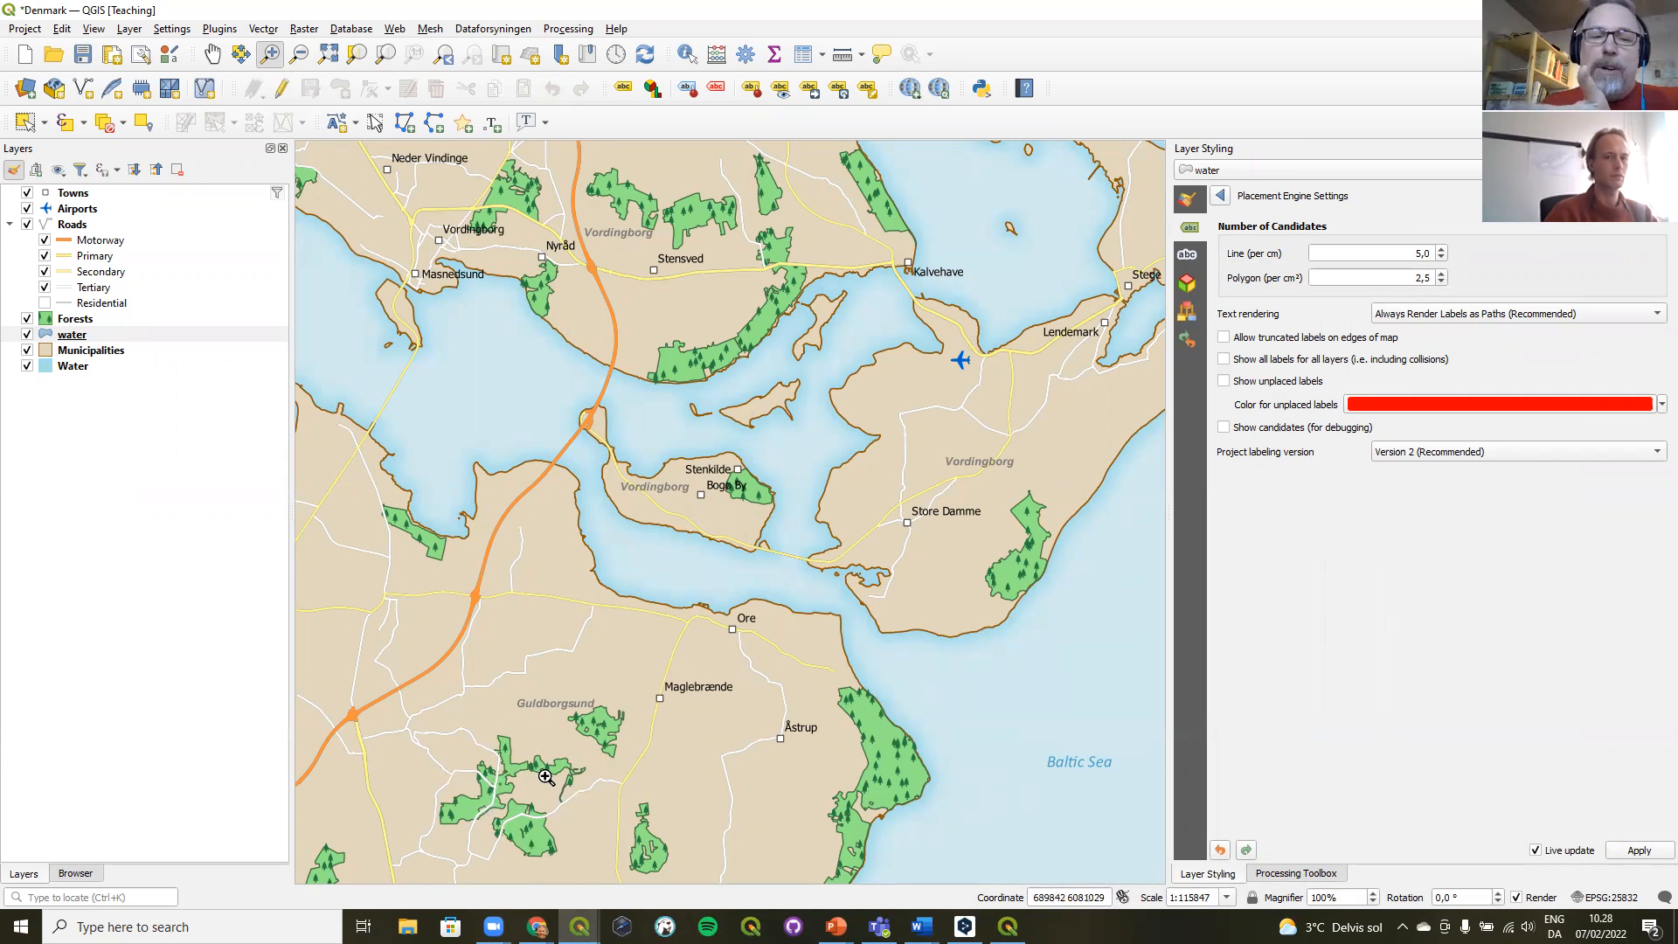
{"action": "left_click_drag", "start_coordinate": [624, 403], "coordinate": [887, 594]}
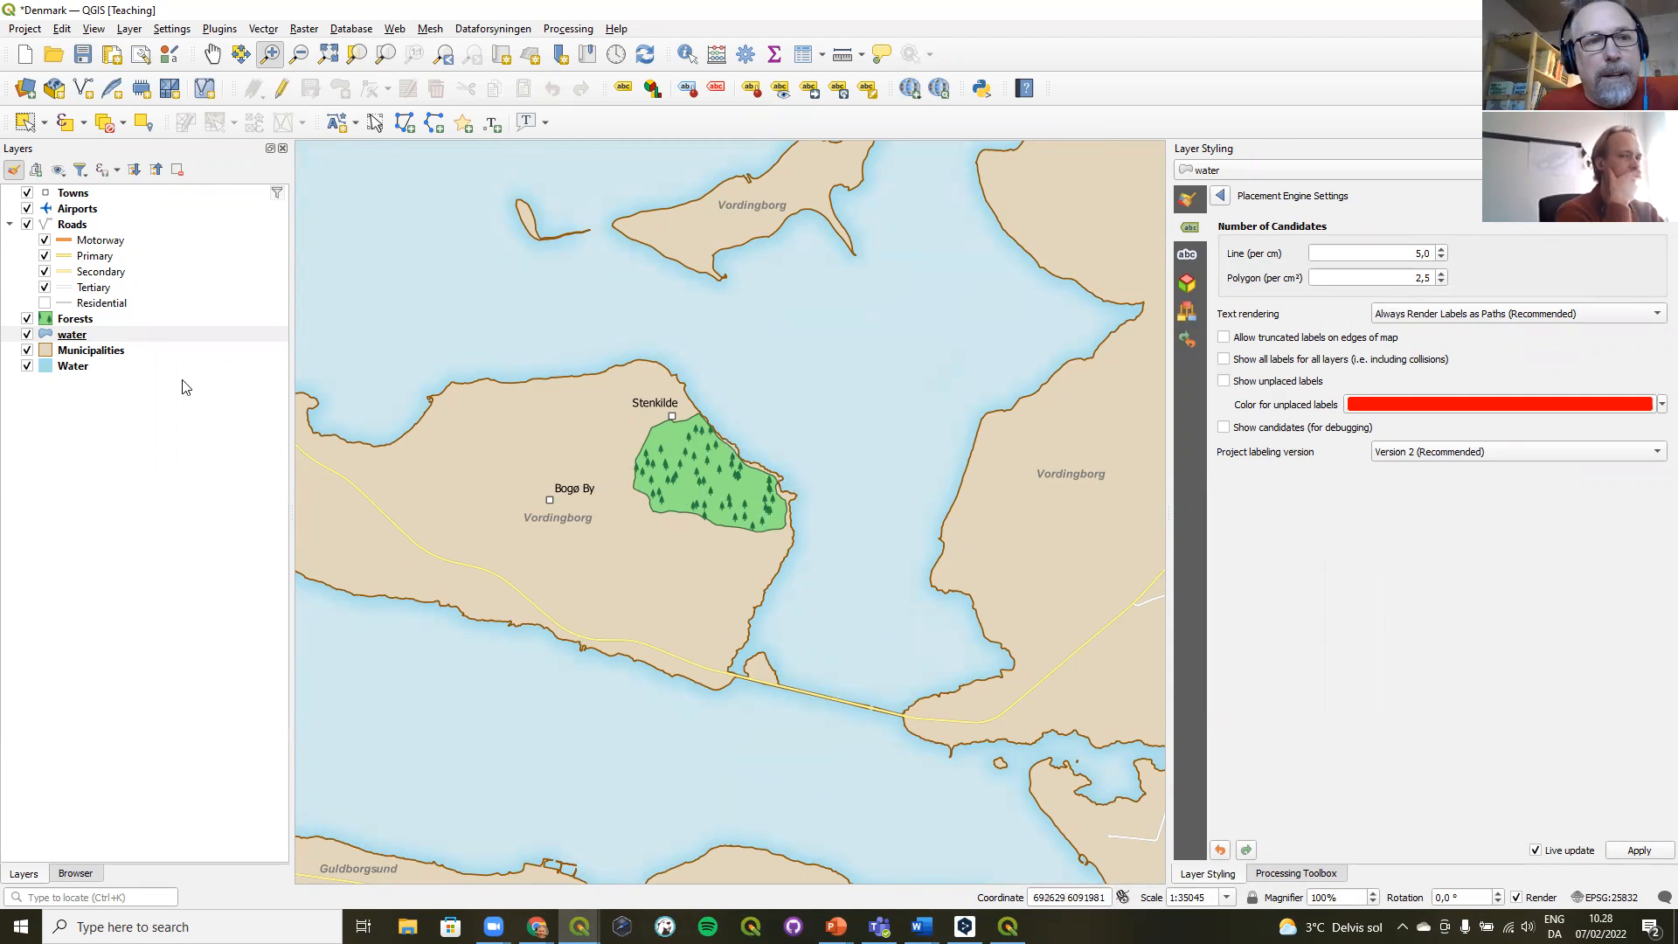
{"action": "left_click", "coordinate": [72, 320]}
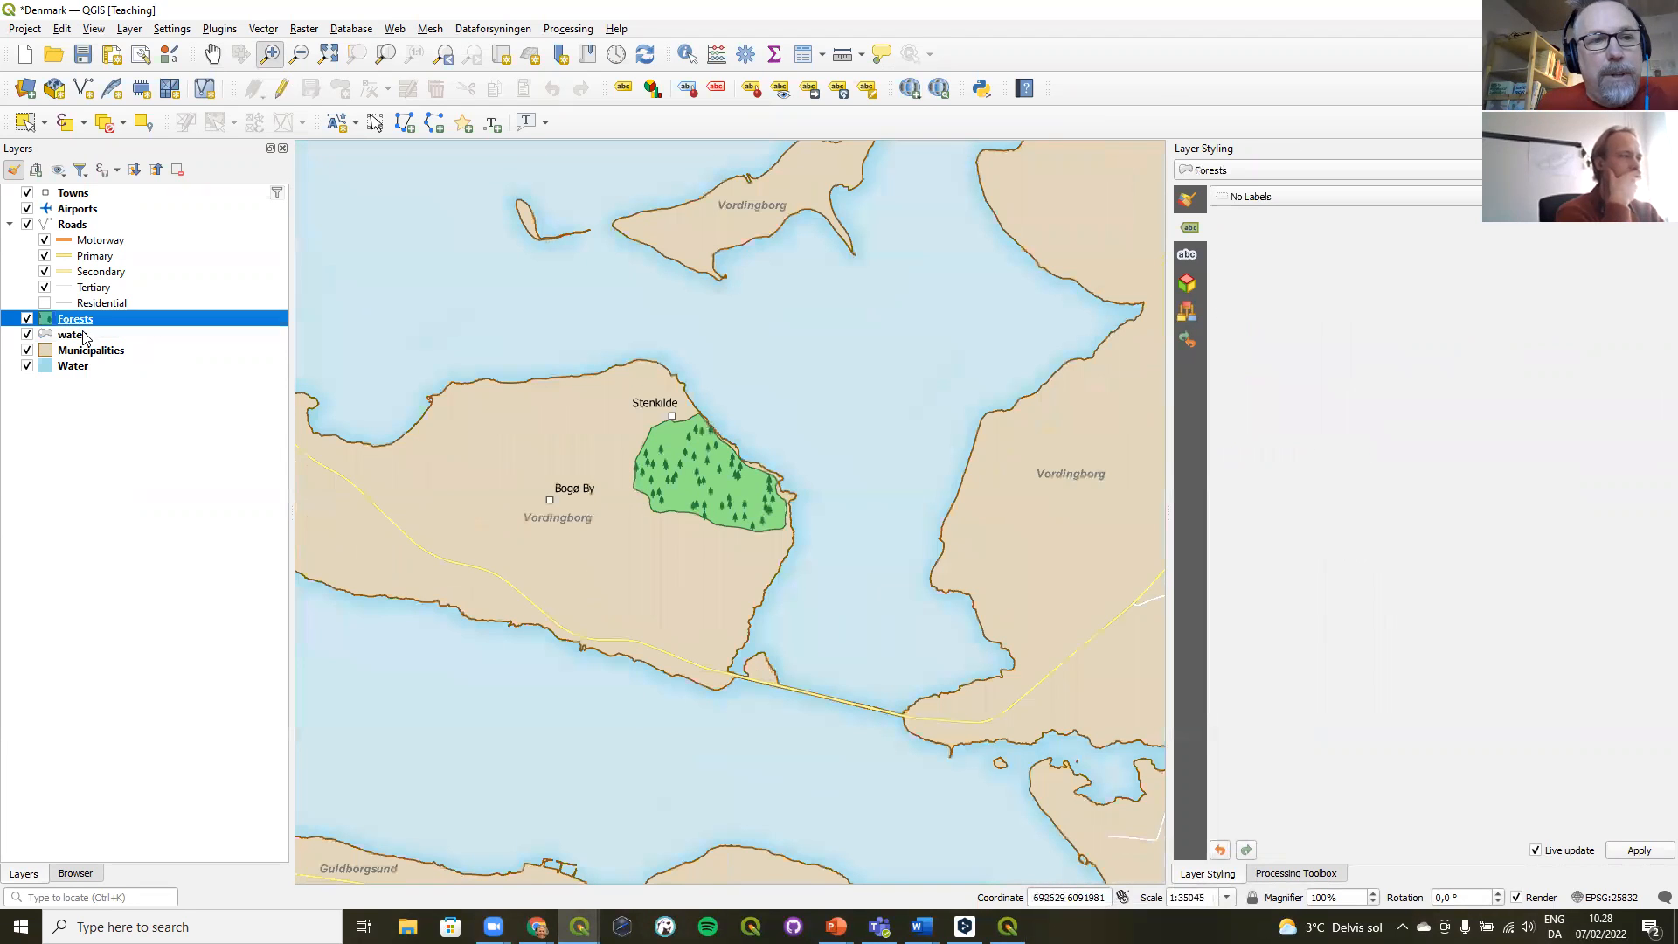
{"action": "left_click", "coordinate": [281, 89]}
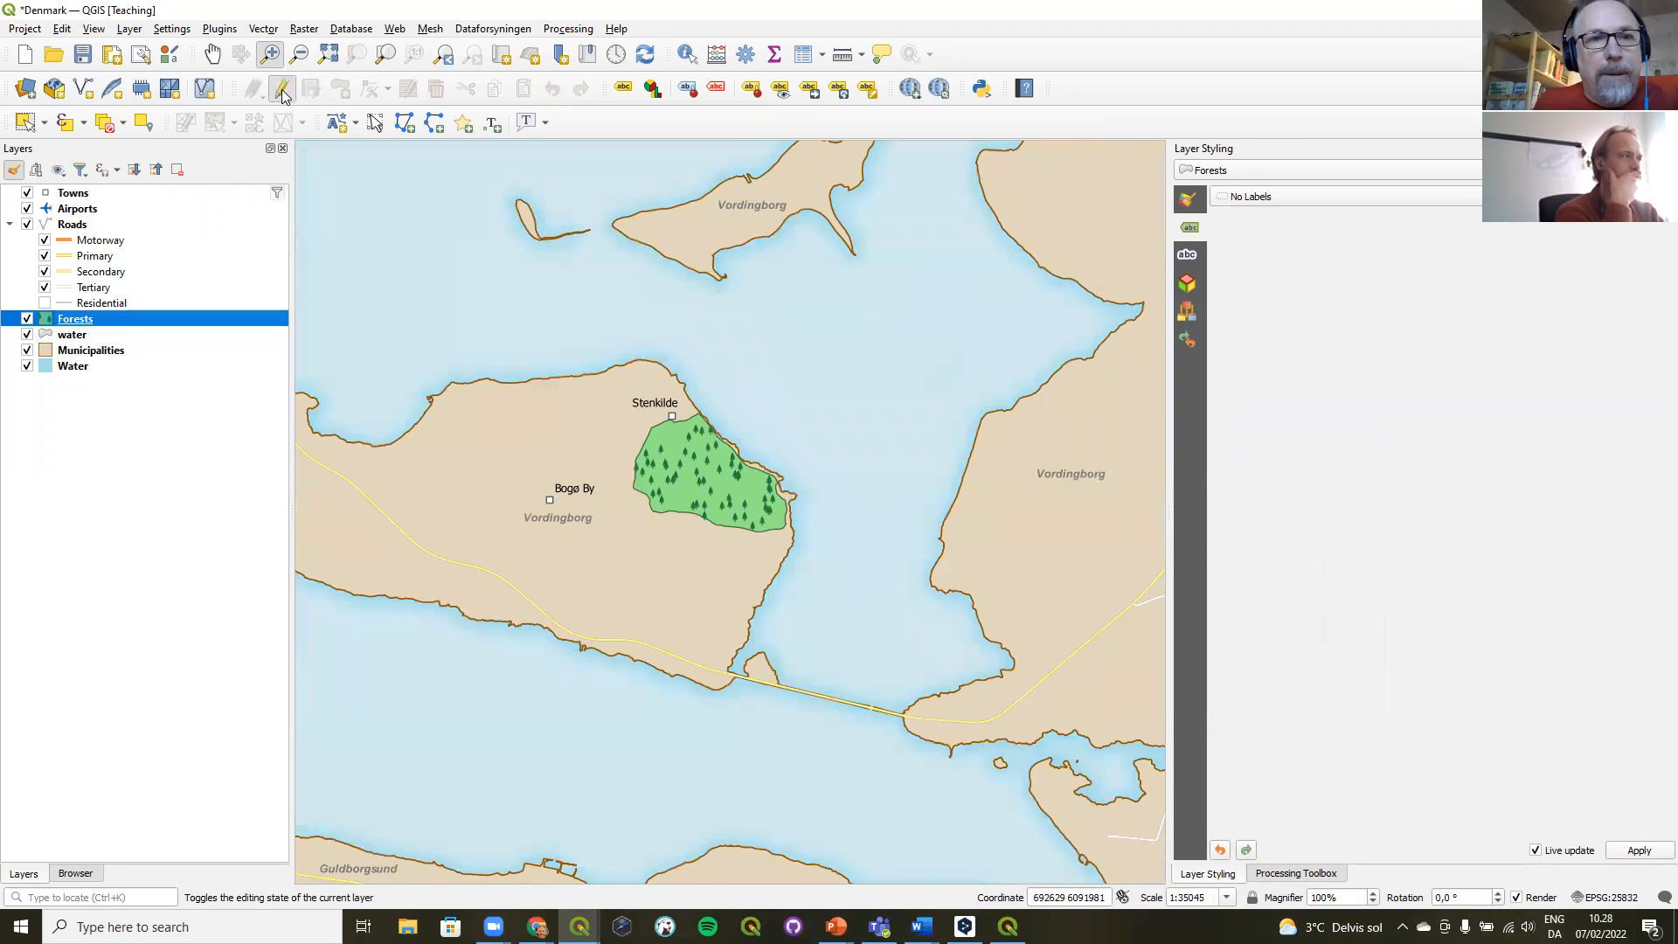
- Select the forest polygon beside Stenkilde and copy the feature to the clipboard
{"action": "left_click", "coordinate": [23, 124]}
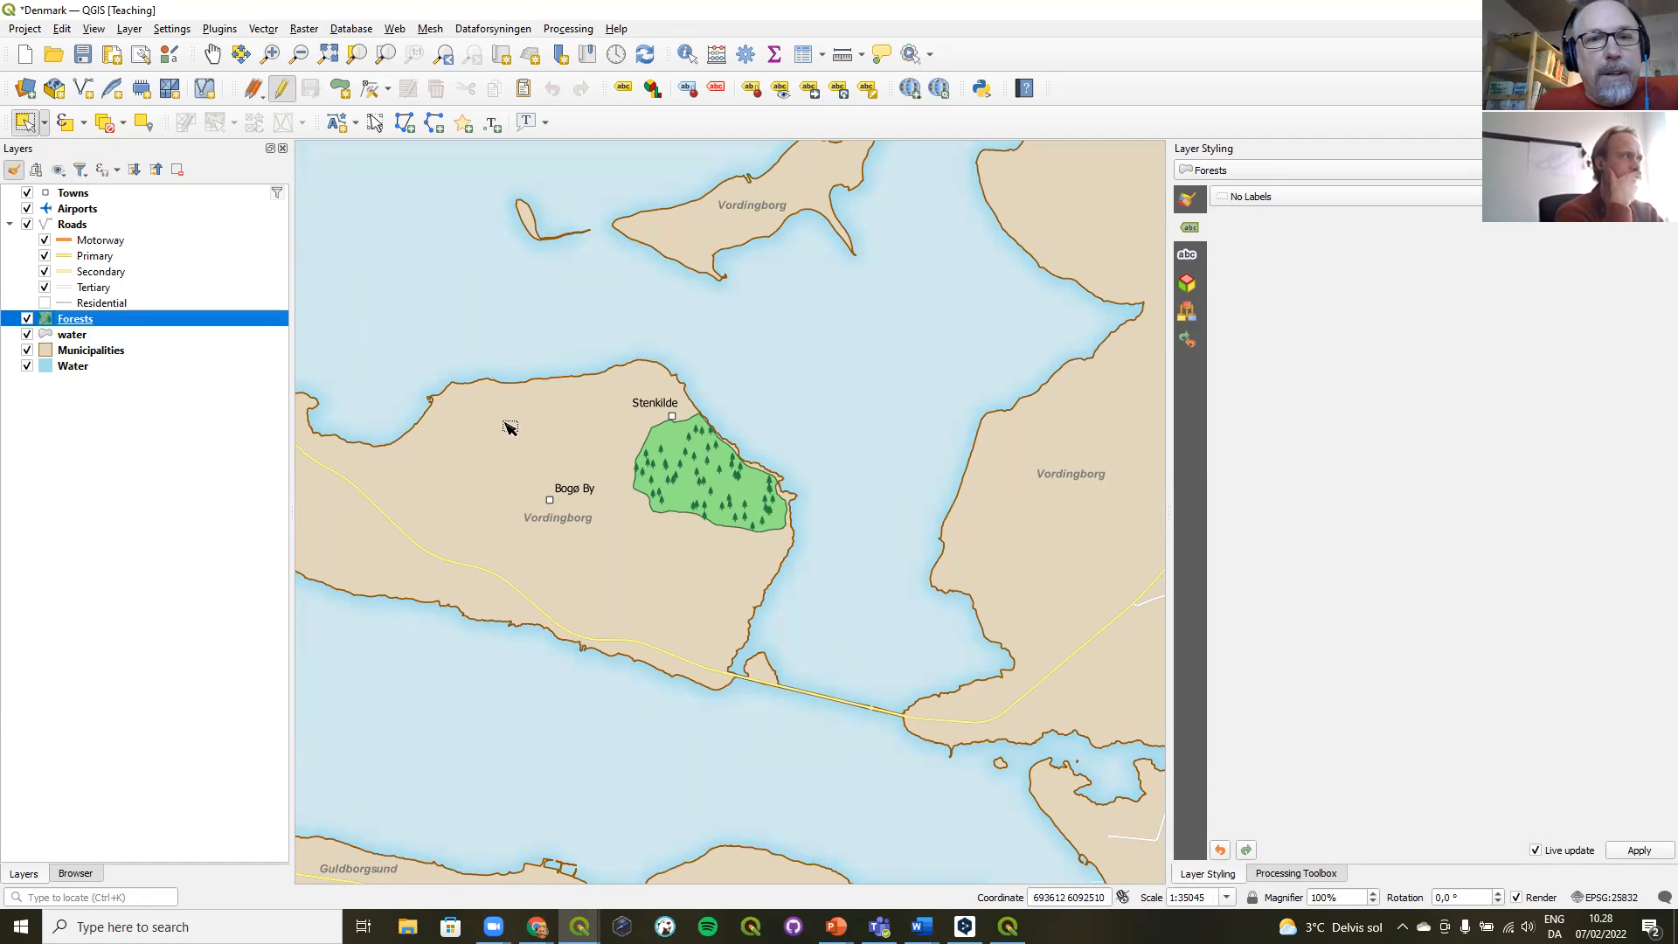
{"action": "left_click", "coordinate": [691, 464]}
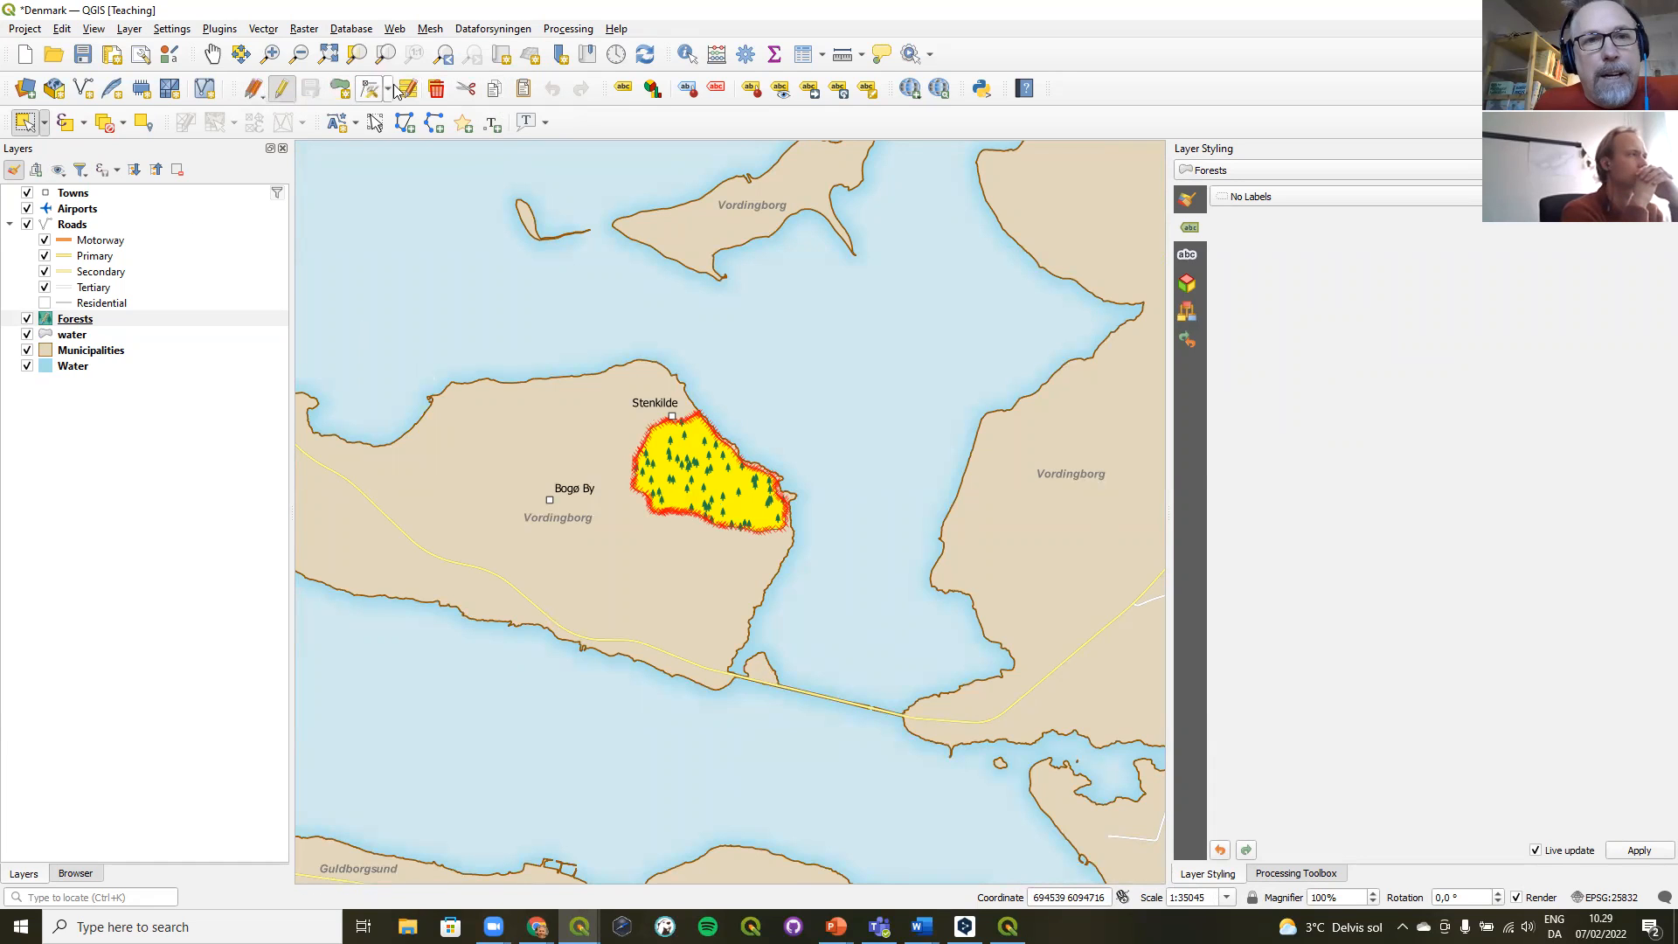
{"action": "left_click", "coordinate": [494, 90]}
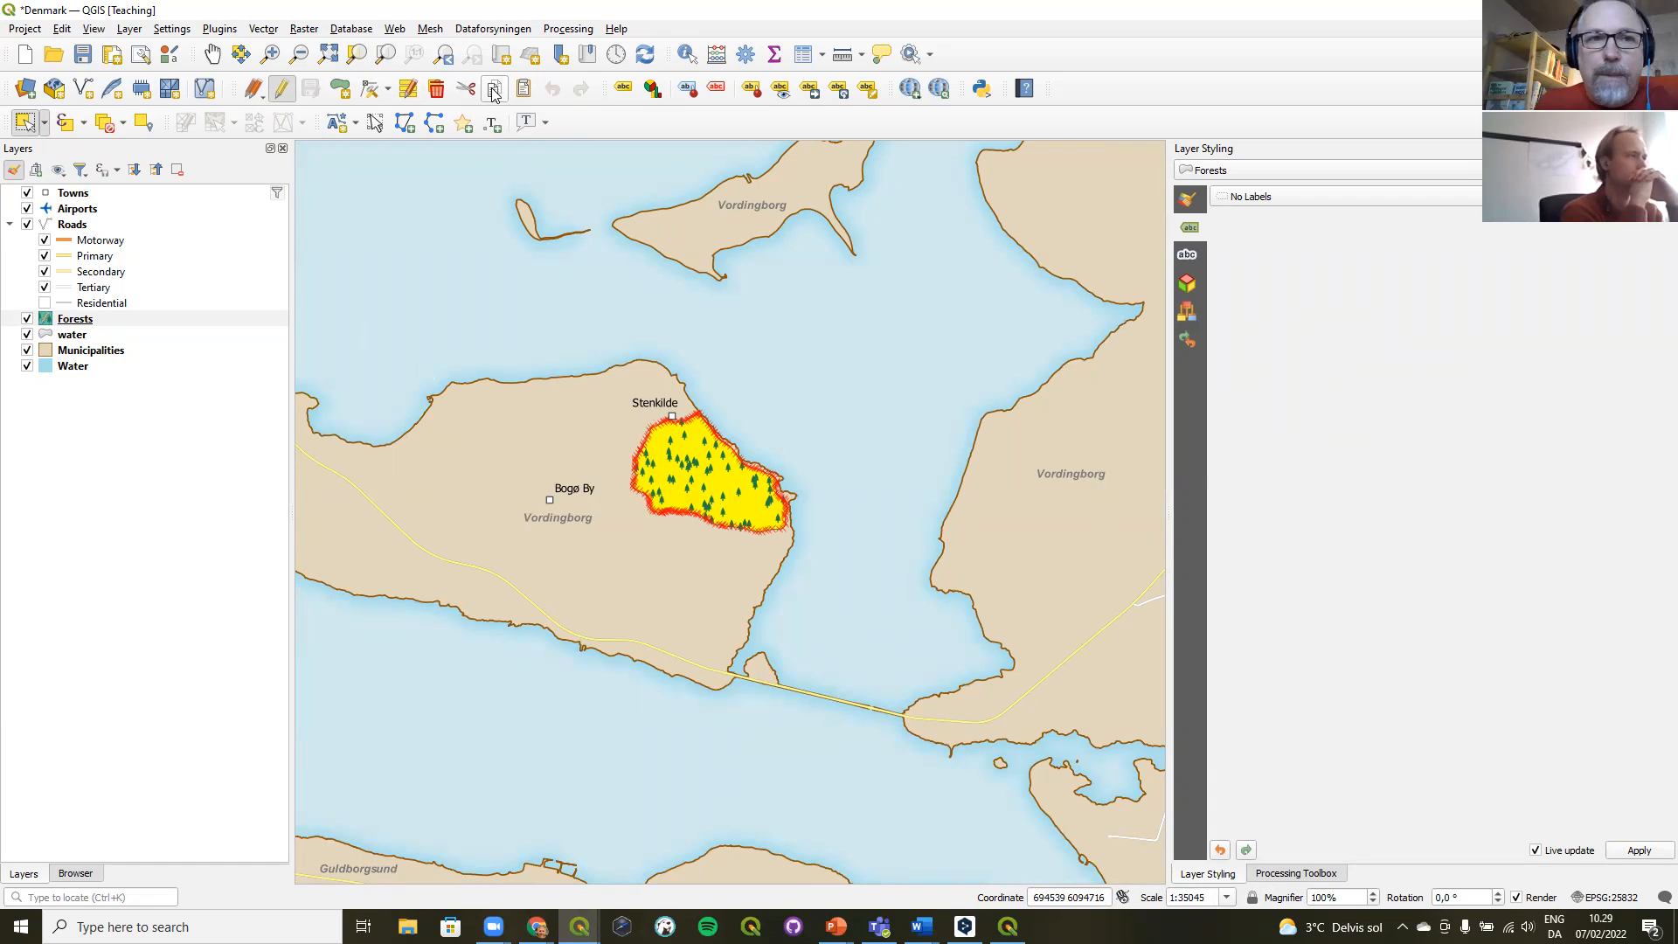
- Start a new fill legend patch shape in the Style Manager
{"action": "left_click", "coordinate": [172, 56]}
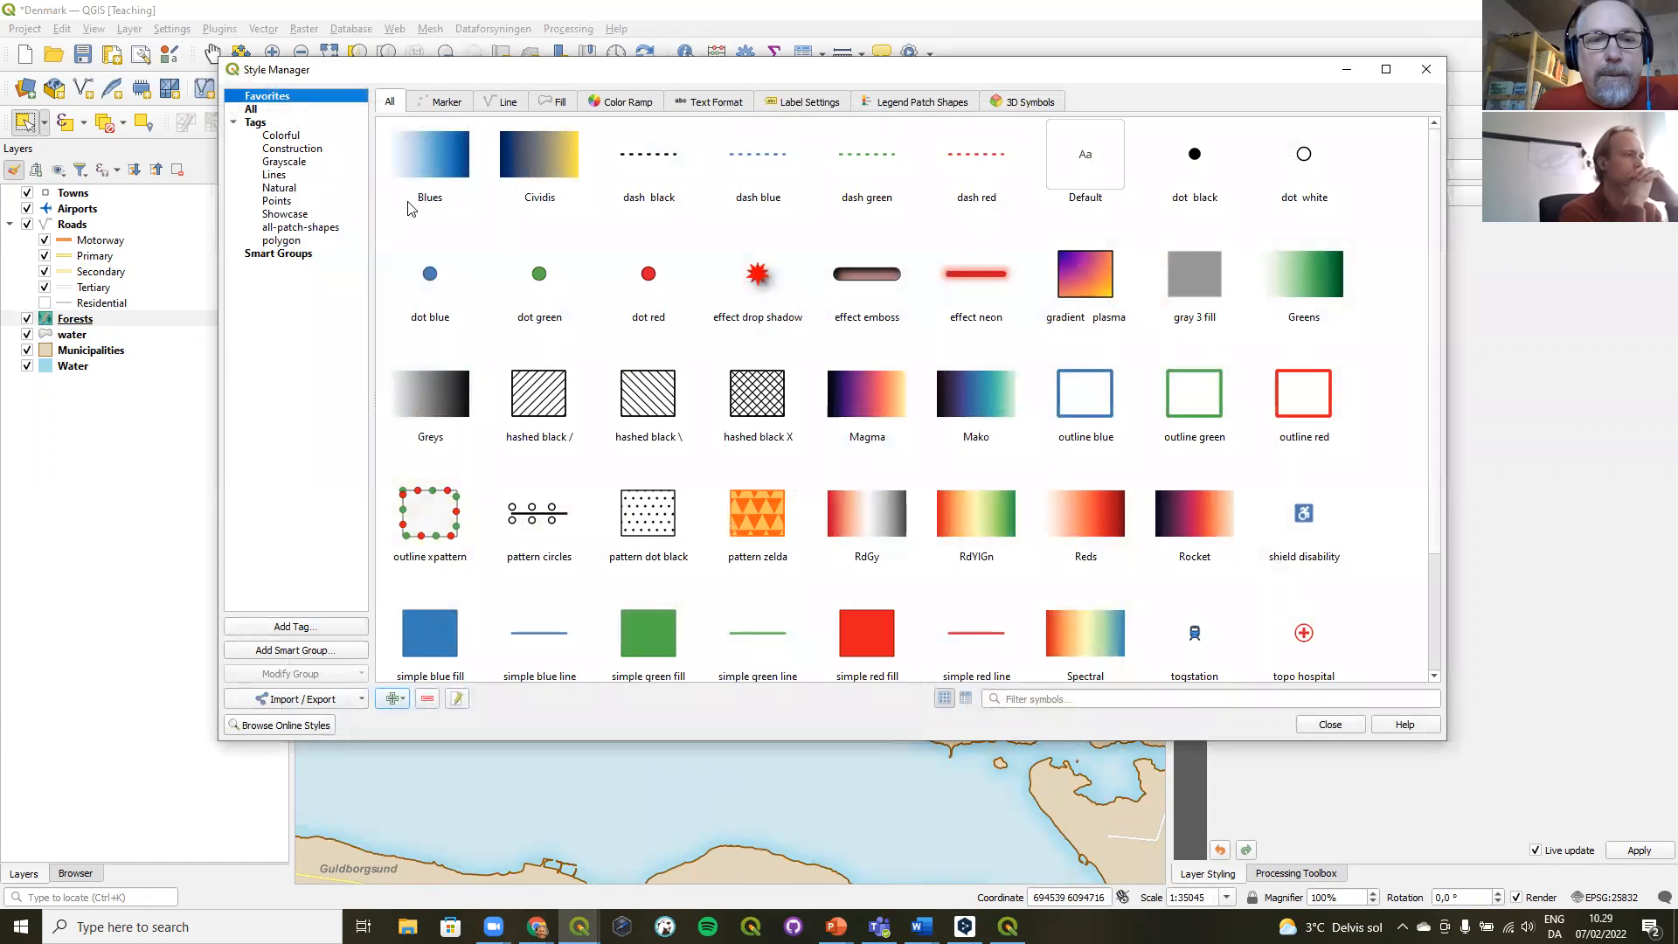
{"action": "left_click", "coordinate": [918, 105]}
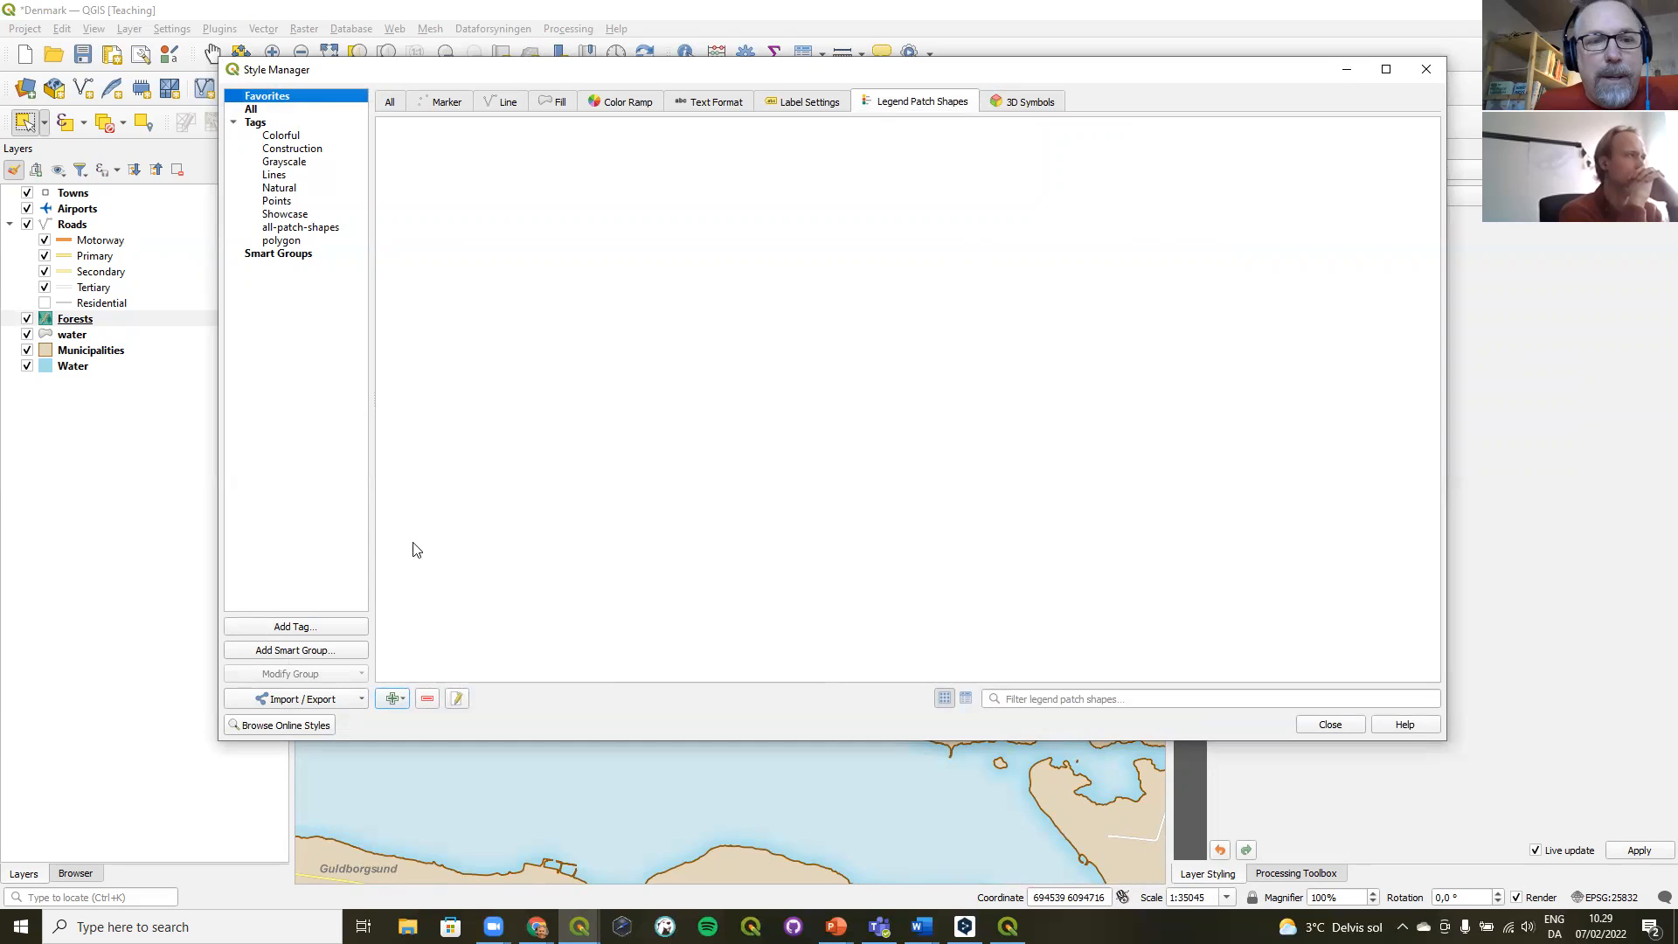
{"action": "left_click", "coordinate": [393, 700]}
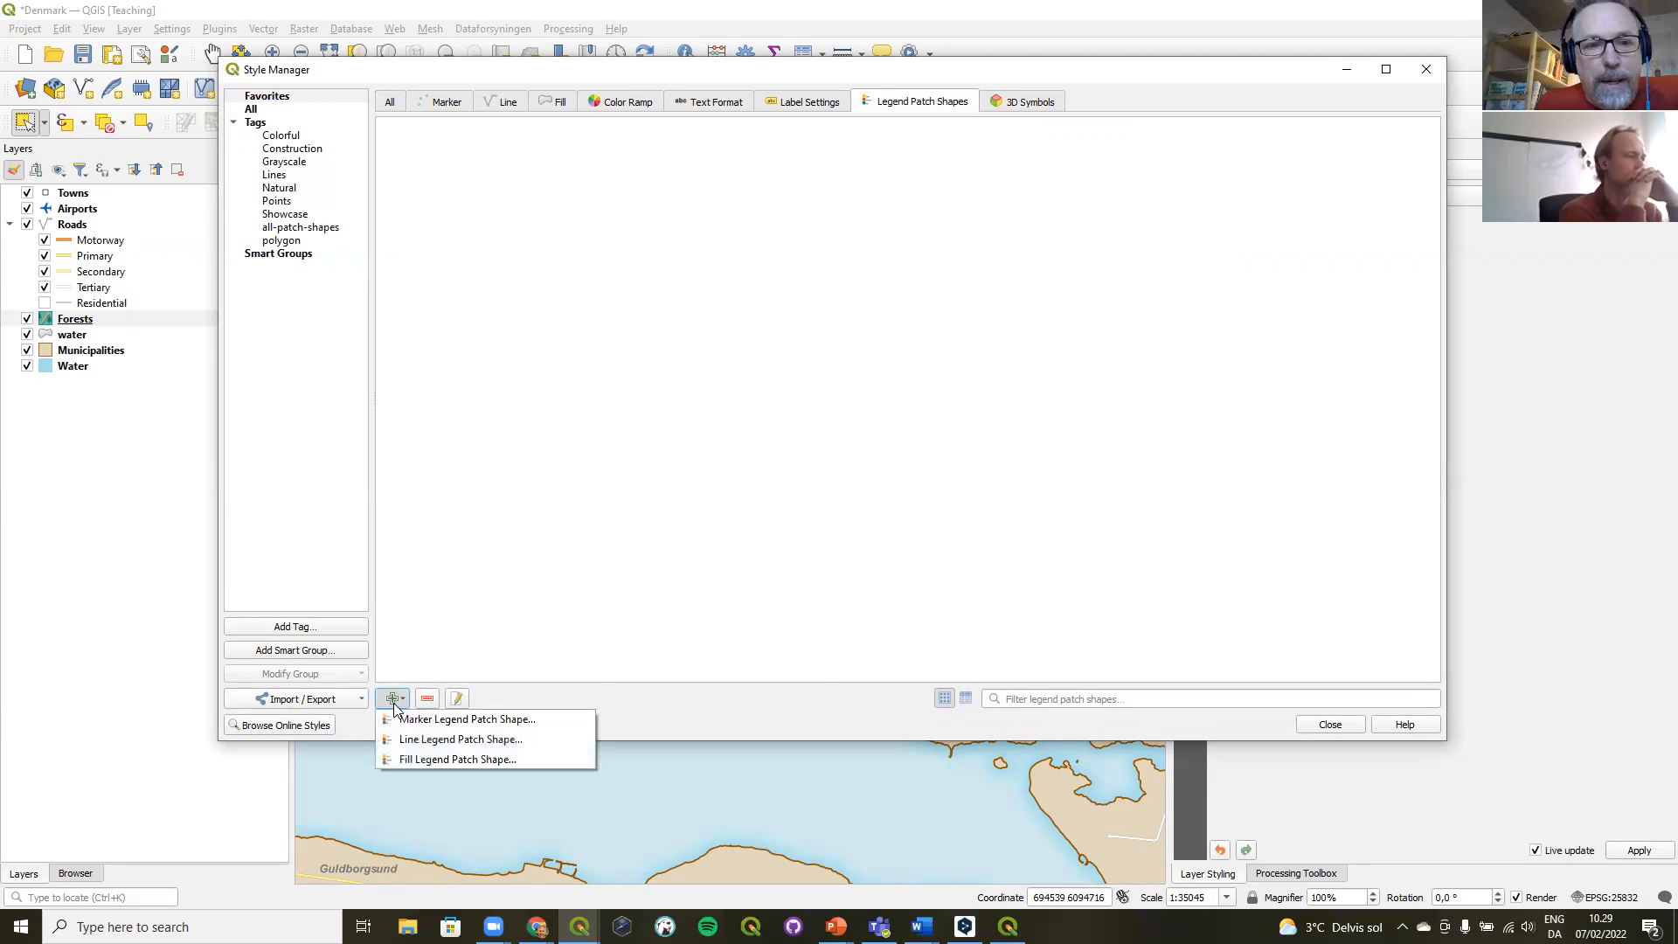
{"action": "left_click", "coordinate": [402, 761]}
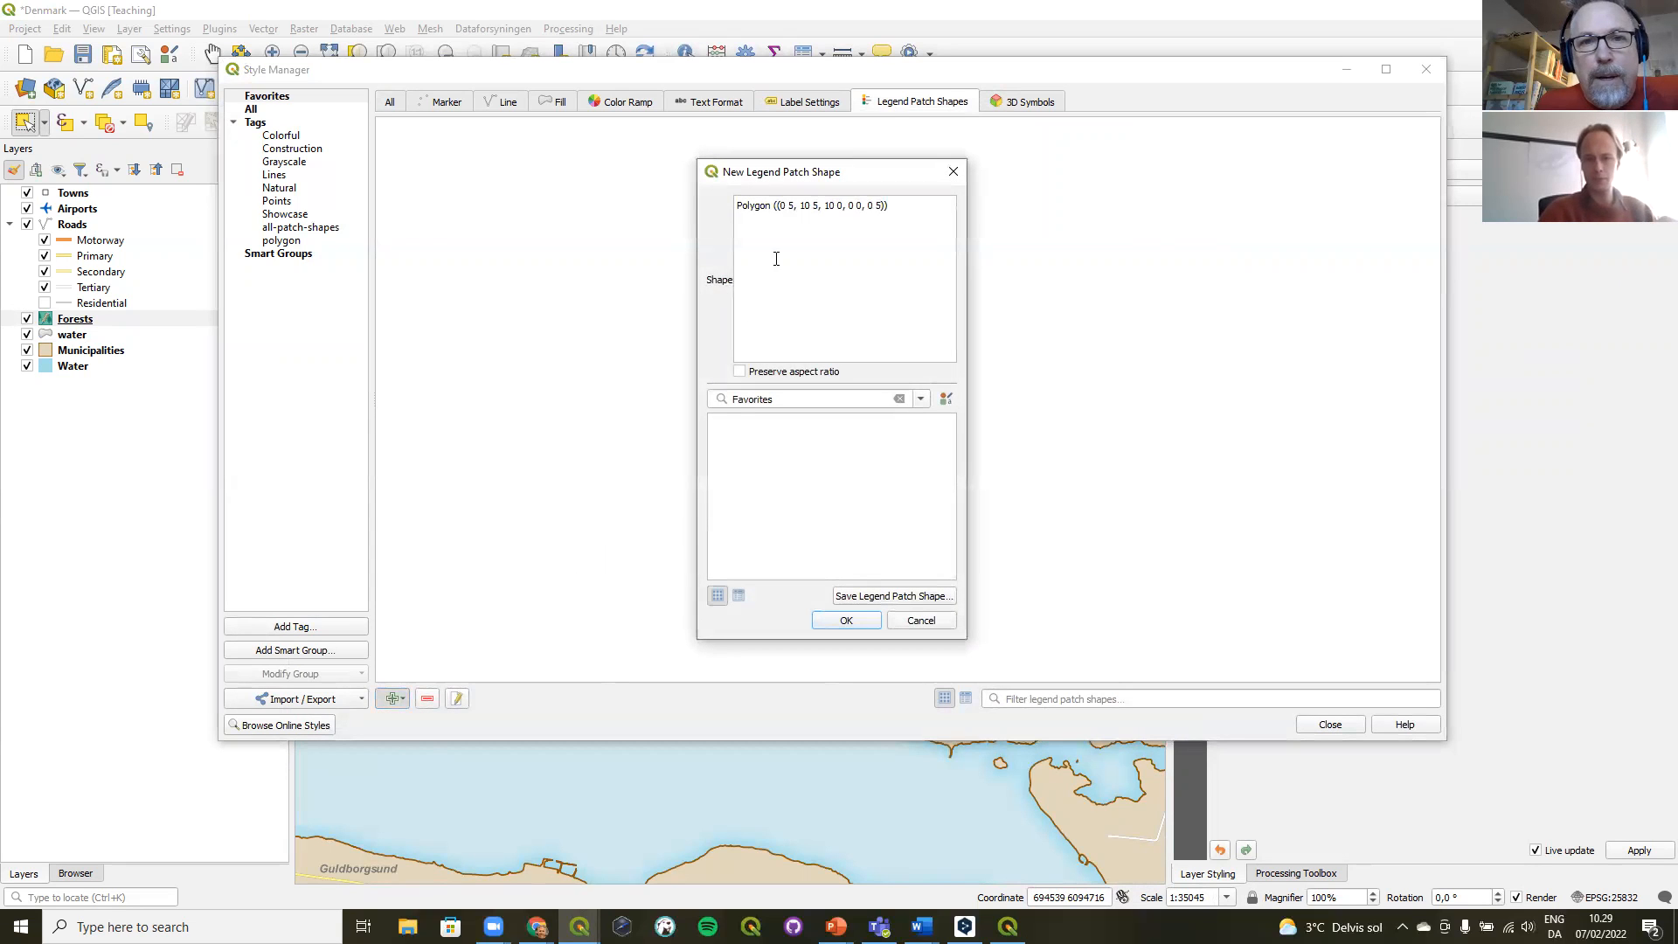
- Replace the default polygon definition of the new patch shape with the copied forest feature's text
{"action": "left_click_drag", "start_coordinate": [795, 175], "coordinate": [600, 225]}
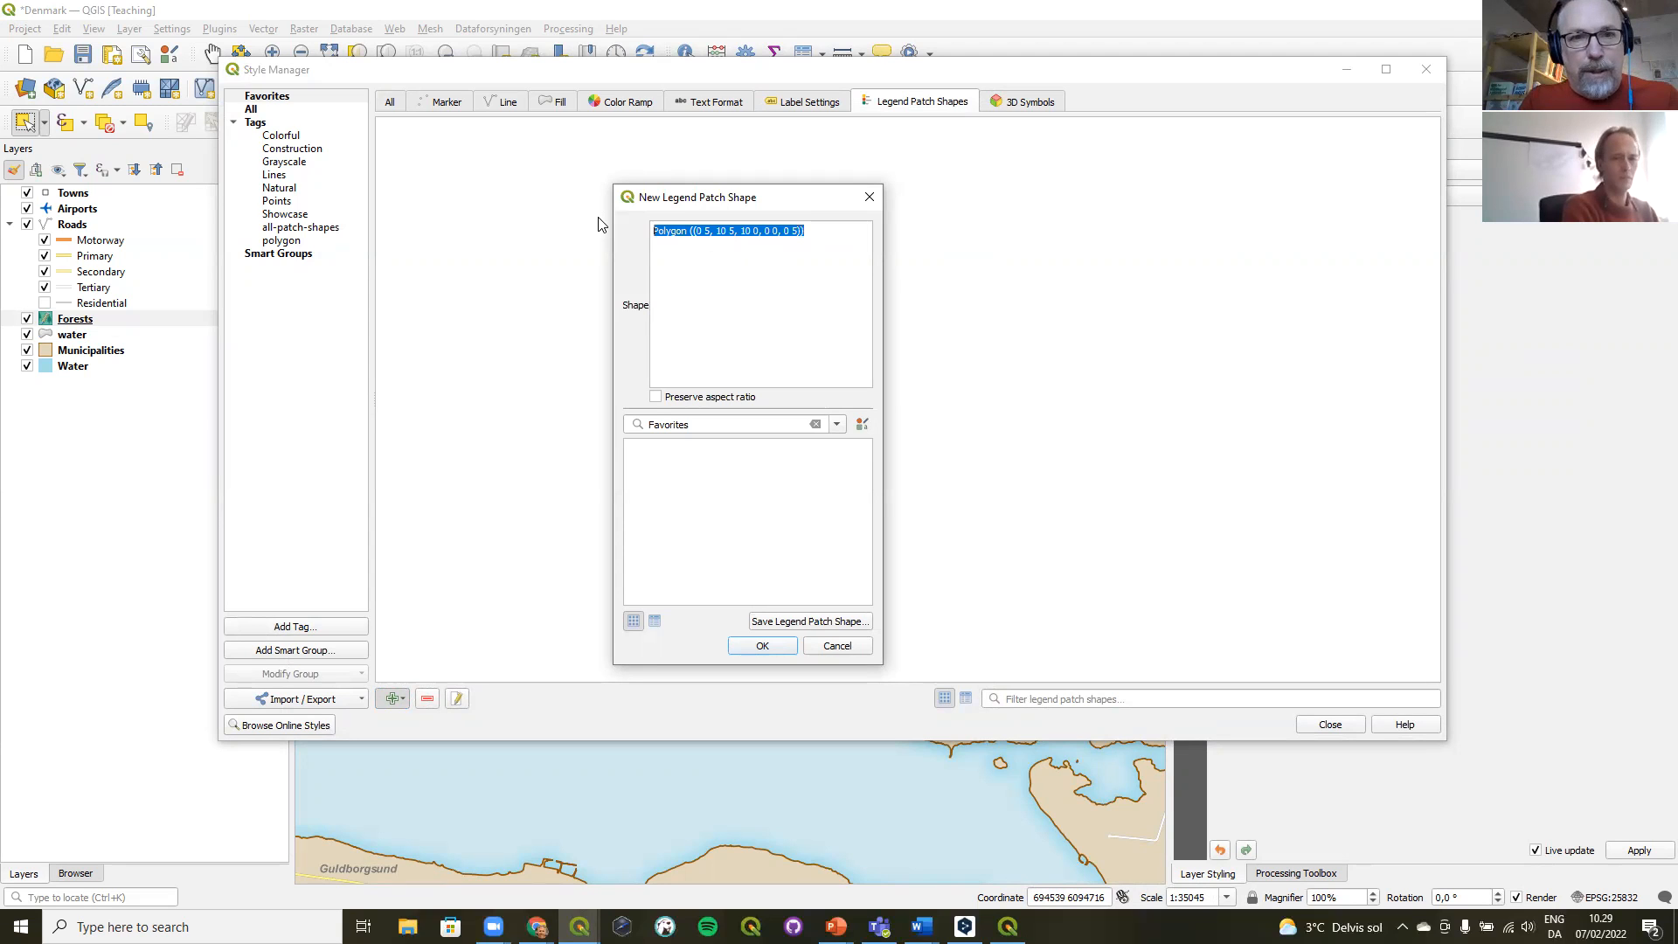
{"action": "key", "text": "Delete"}
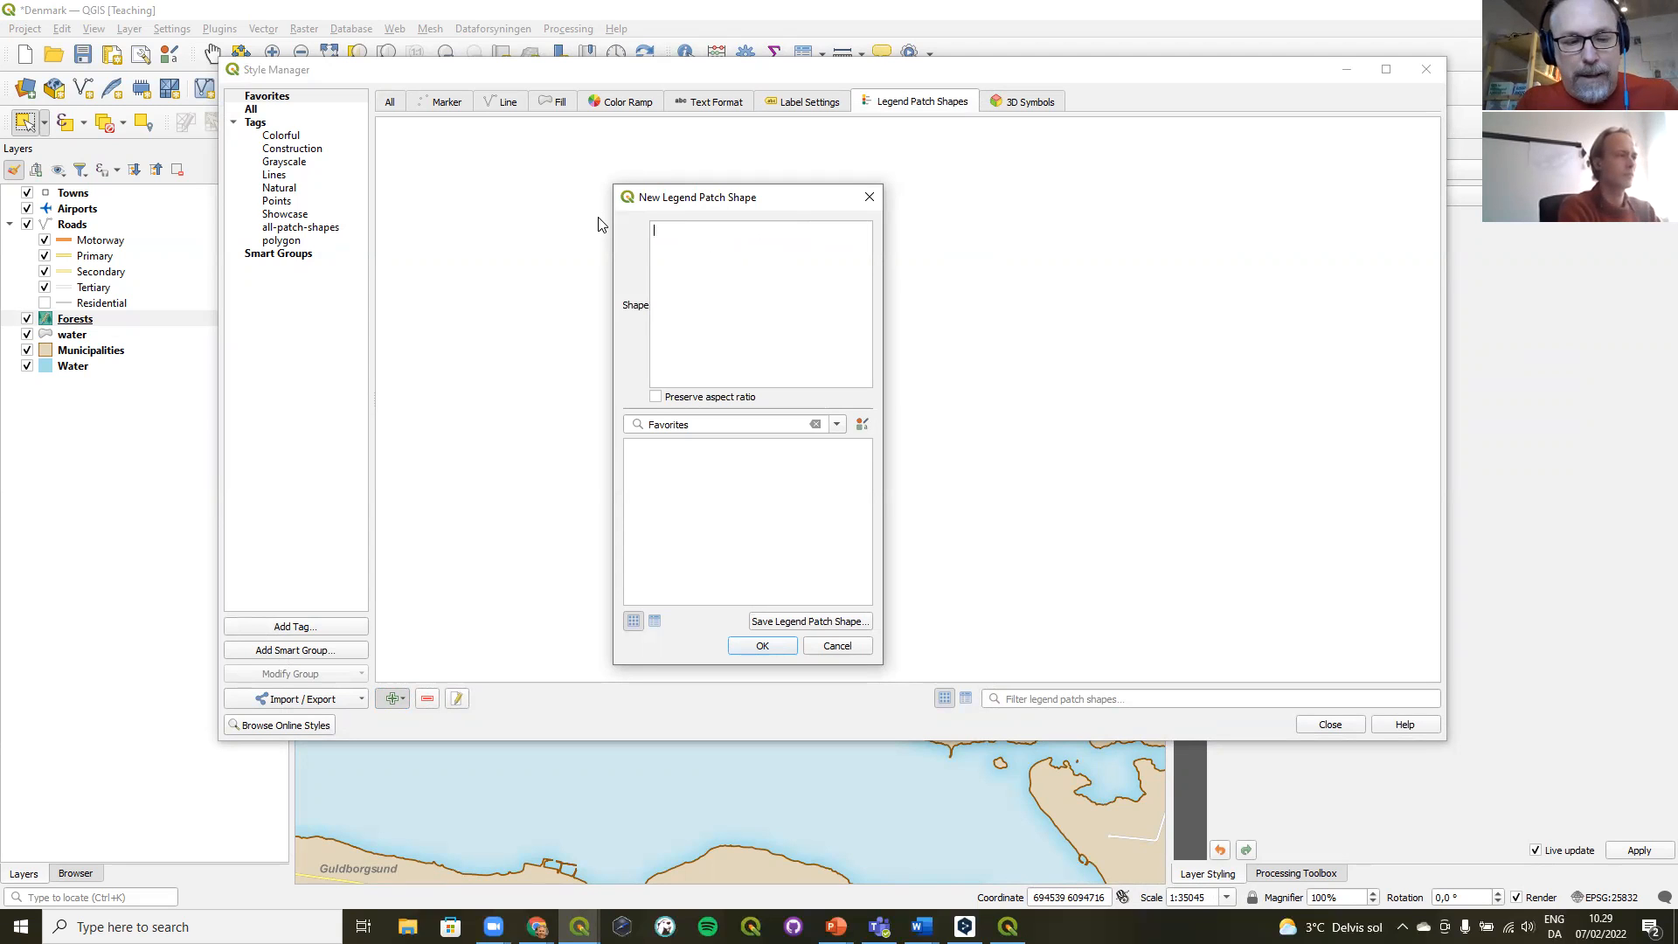
{"action": "key", "text": "ctrl+v"}
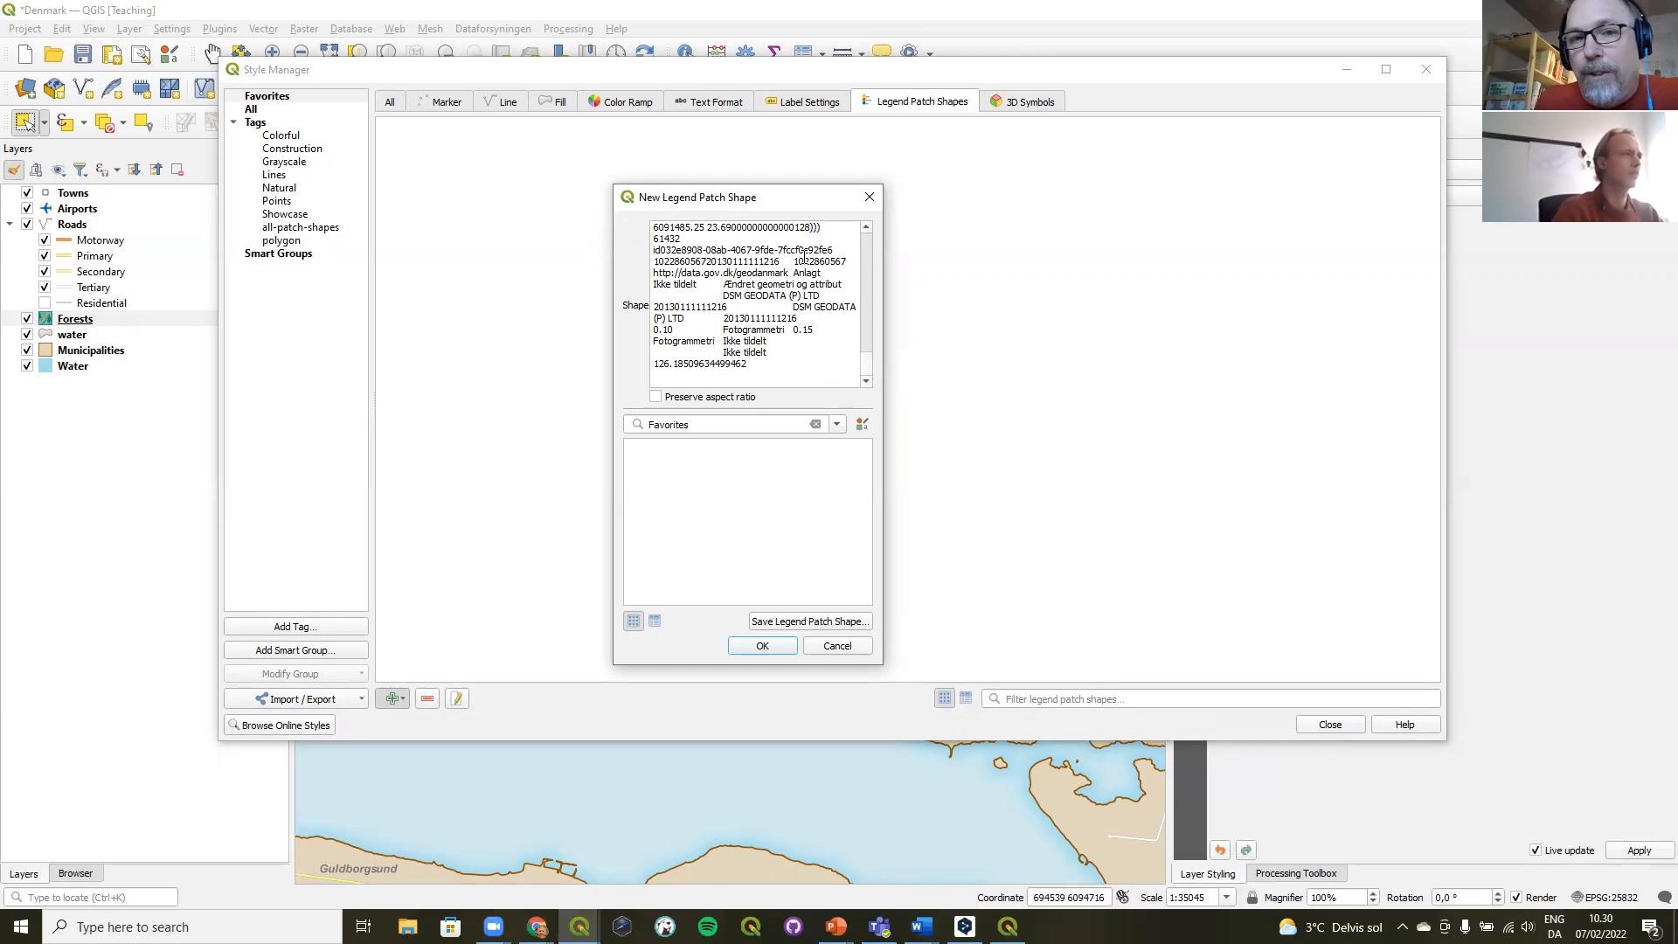
- Enlarge the New Legend Patch Shape dialog and delete the attribute values that follow the geometry's closing brackets
{"action": "left_click_drag", "start_coordinate": [611, 186], "coordinate": [416, 55]}
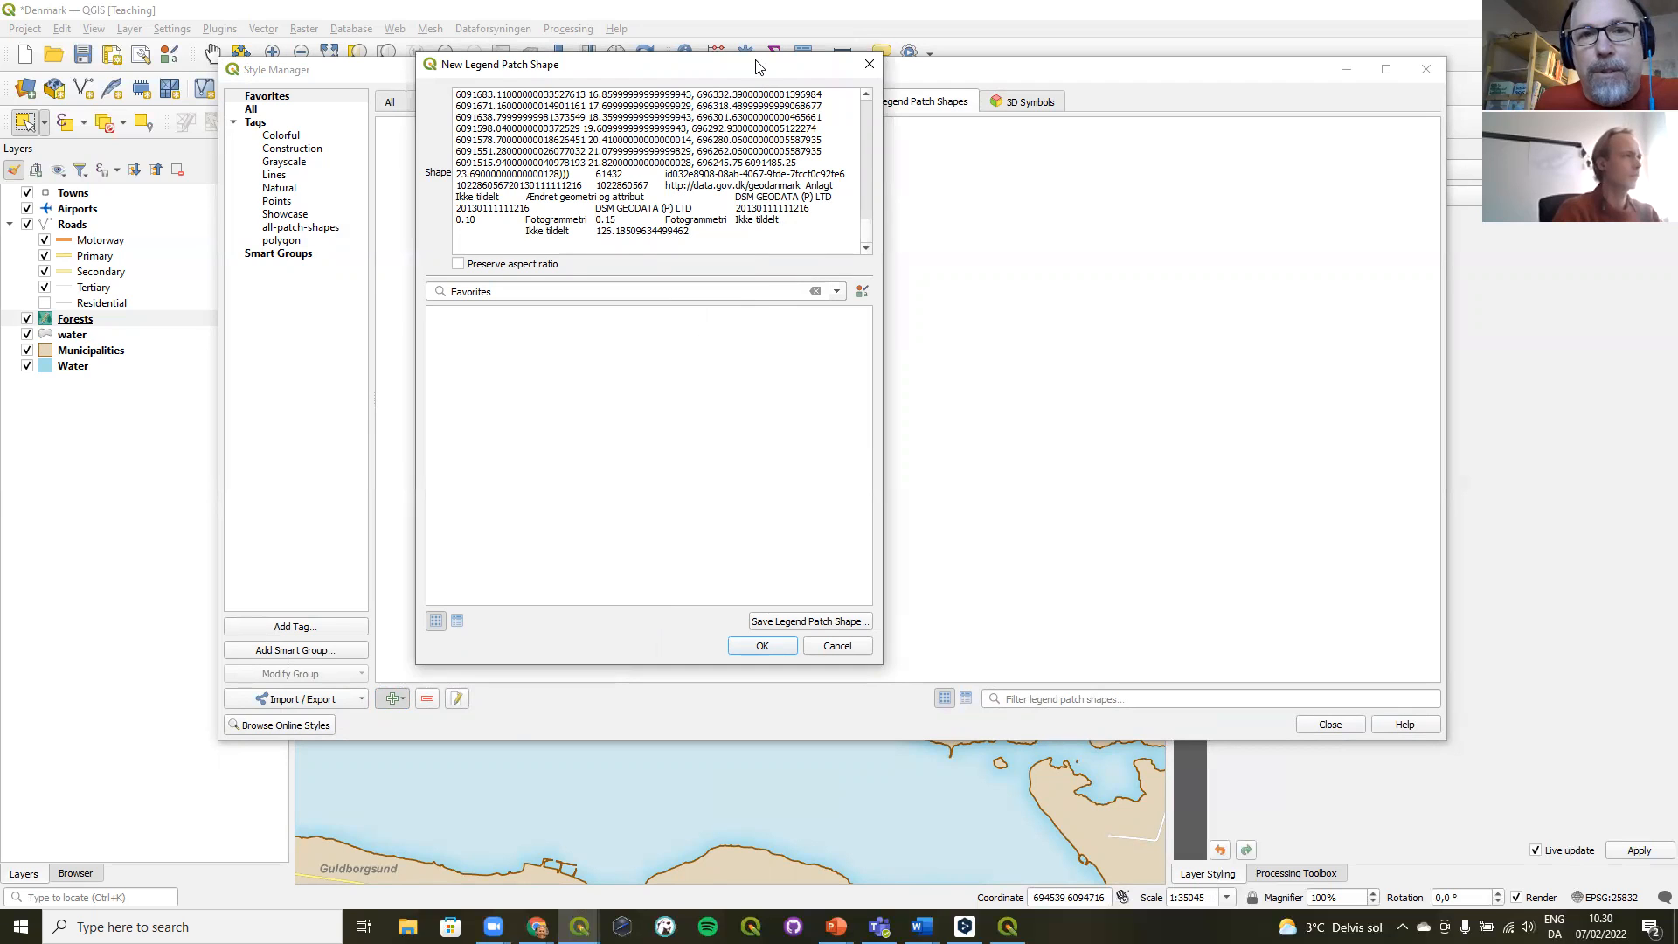
{"action": "left_click_drag", "start_coordinate": [757, 66], "coordinate": [816, 186]}
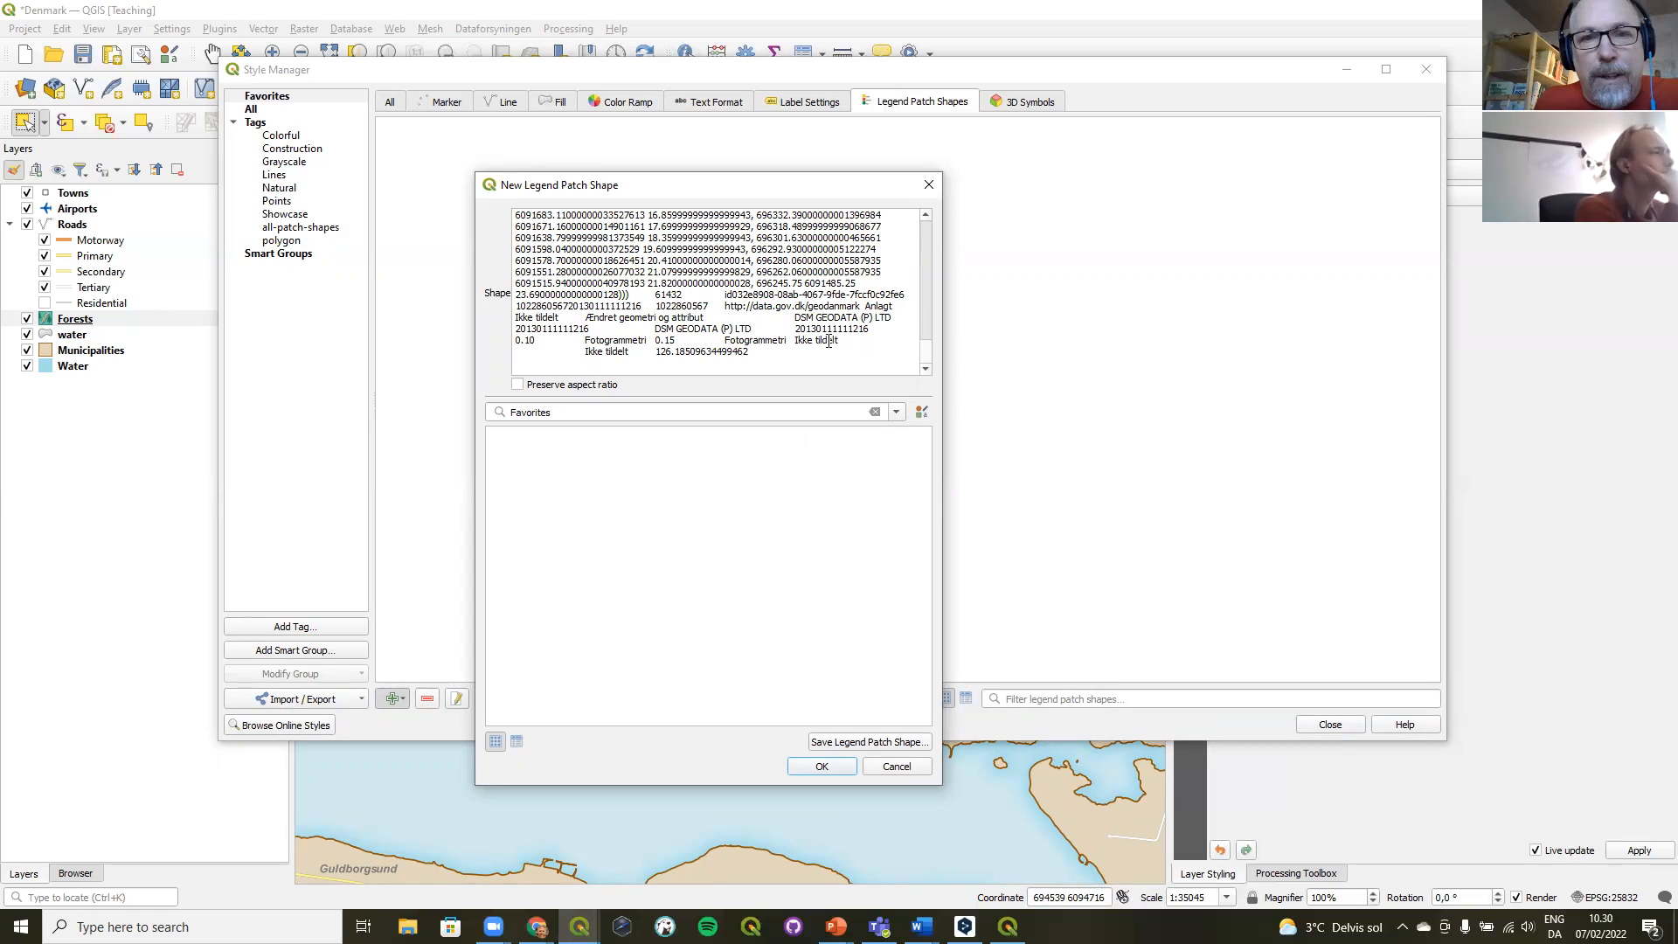
{"action": "left_click", "coordinate": [628, 293]}
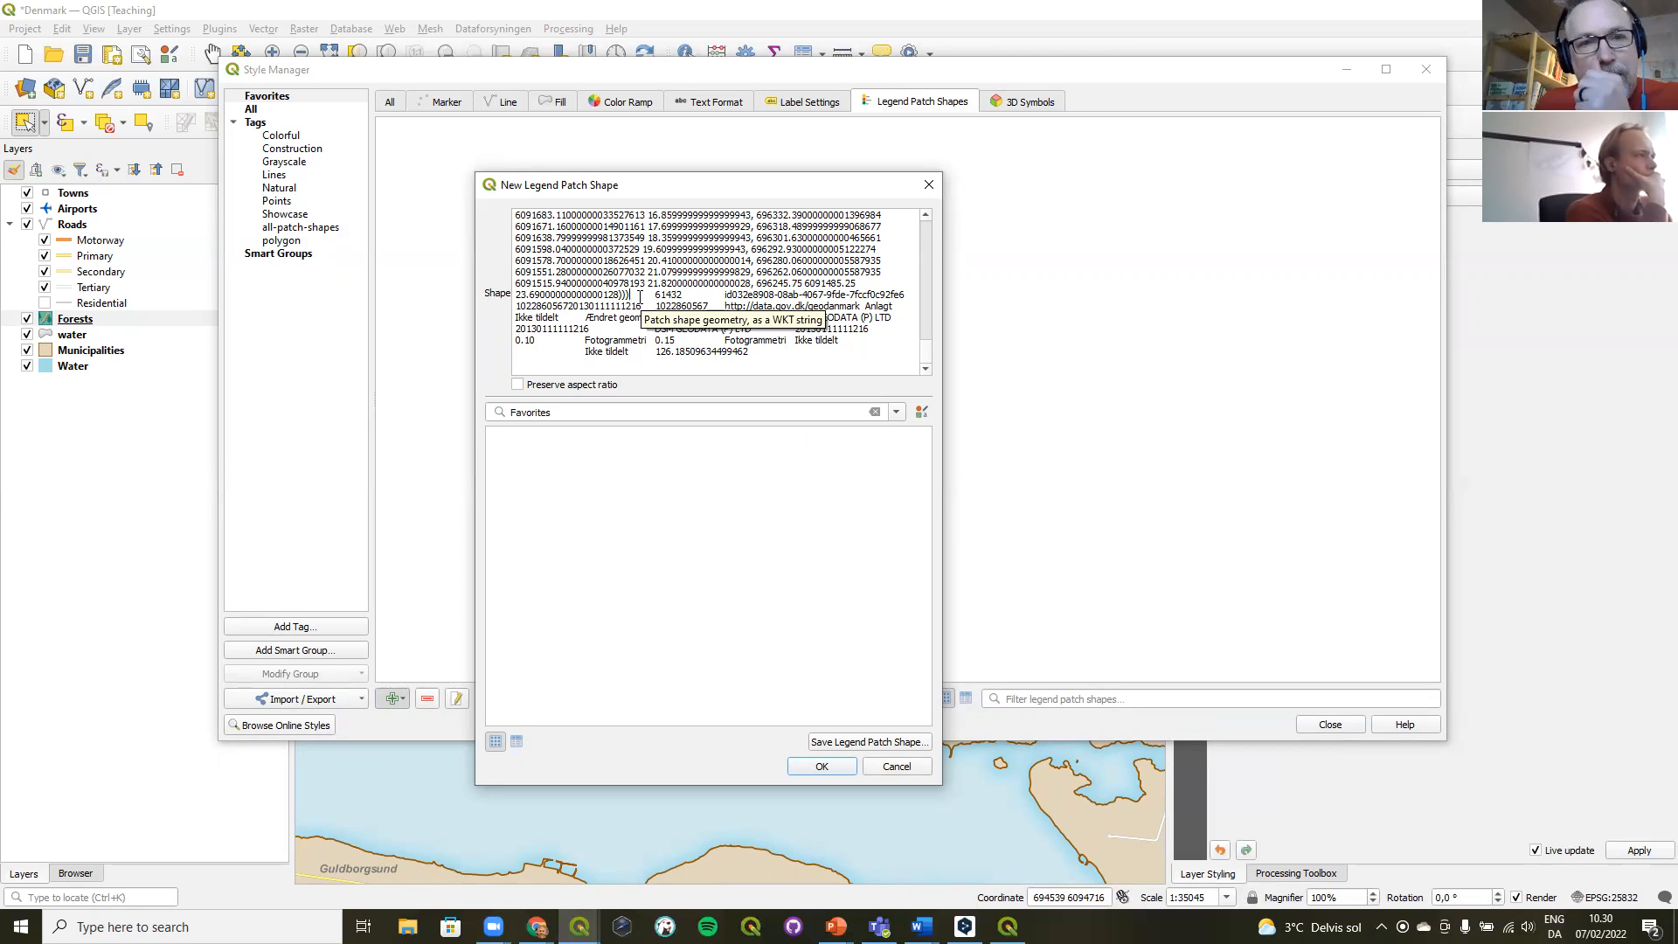
{"action": "left_click_drag", "start_coordinate": [631, 290], "coordinate": [764, 364]}
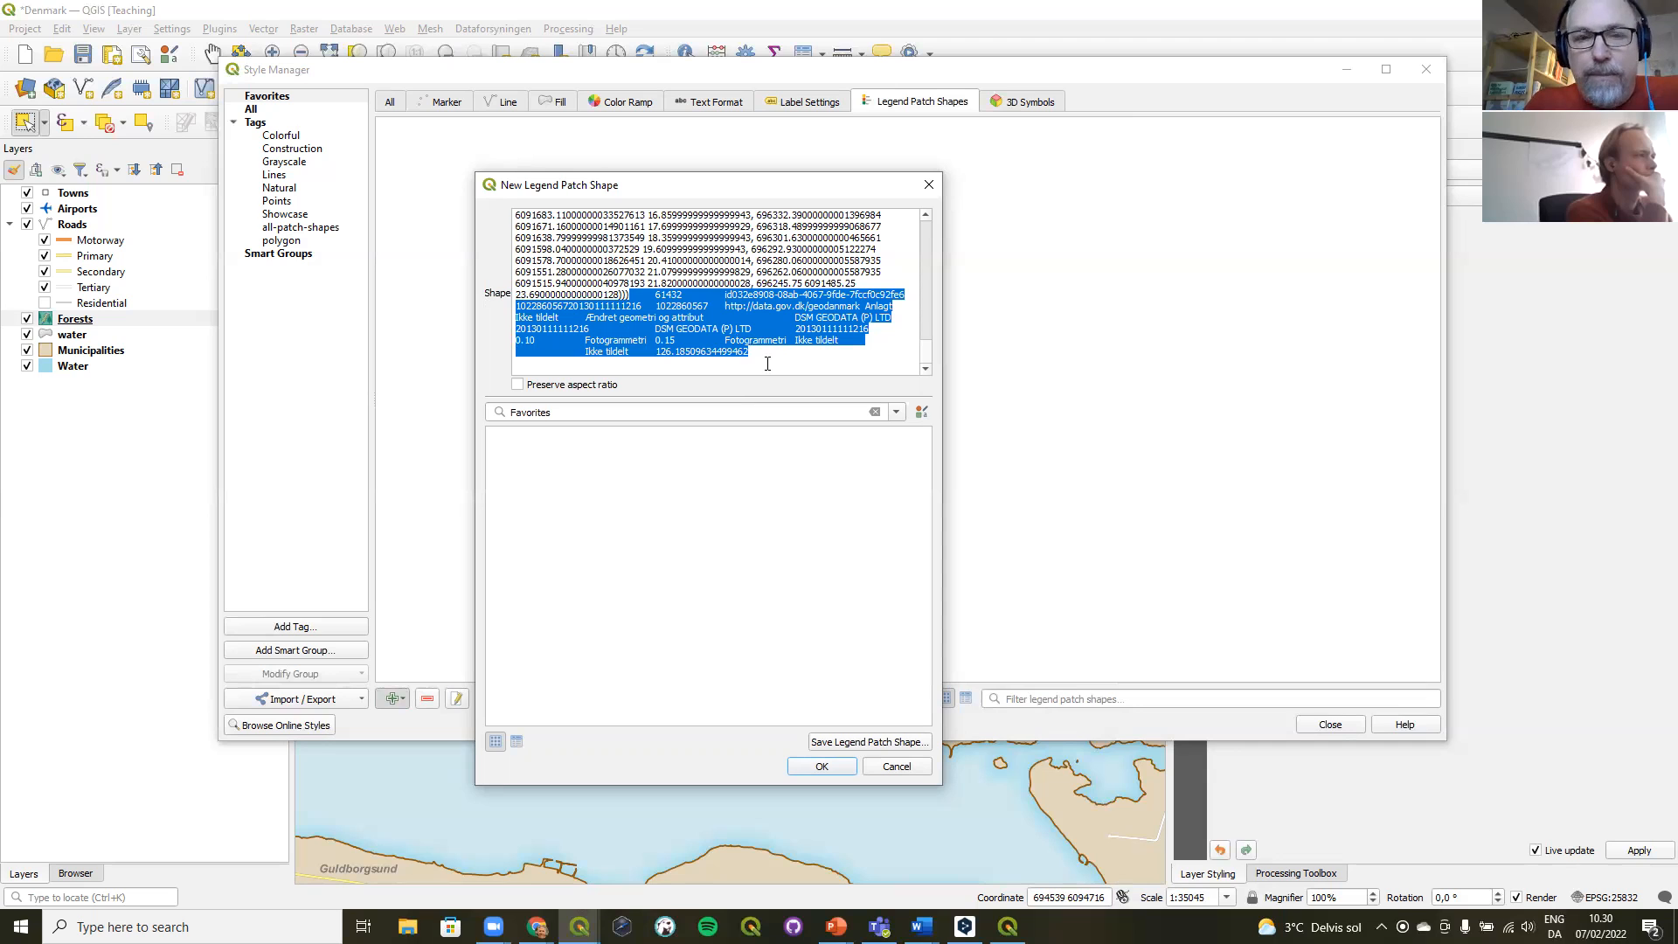
{"action": "key", "text": "BackSpace"}
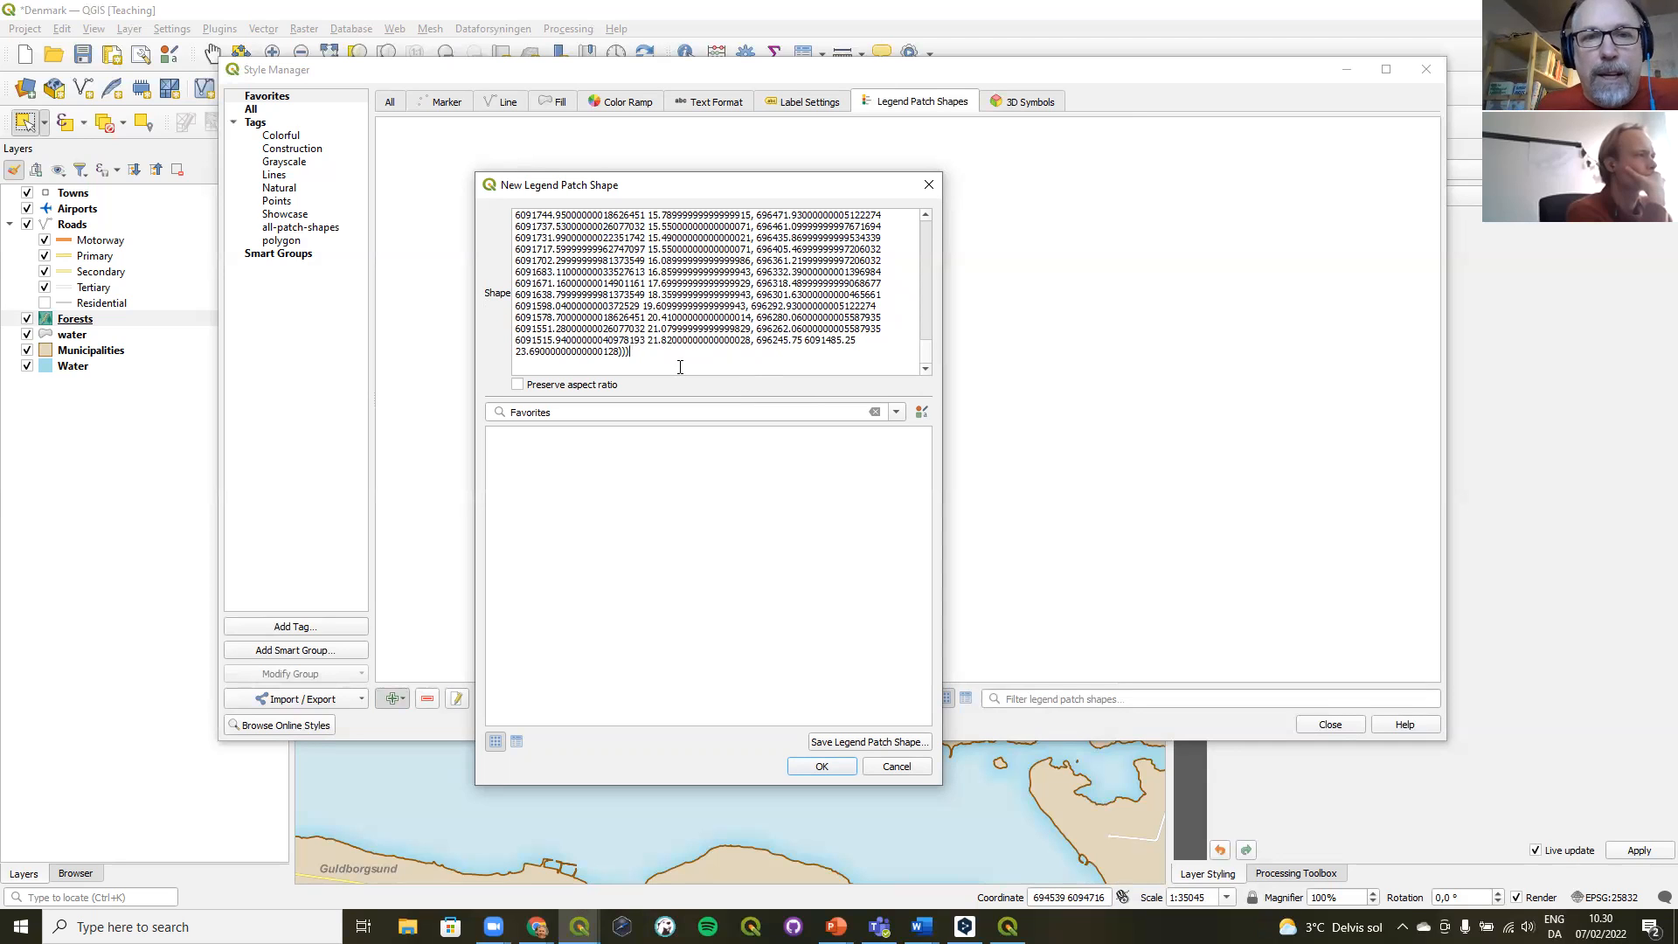
- Delete the attribute header text before MultiPolygonZ in the patch shape definition and check the geometry's closing brackets
{"action": "left_click_drag", "start_coordinate": [617, 351], "coordinate": [632, 351]}
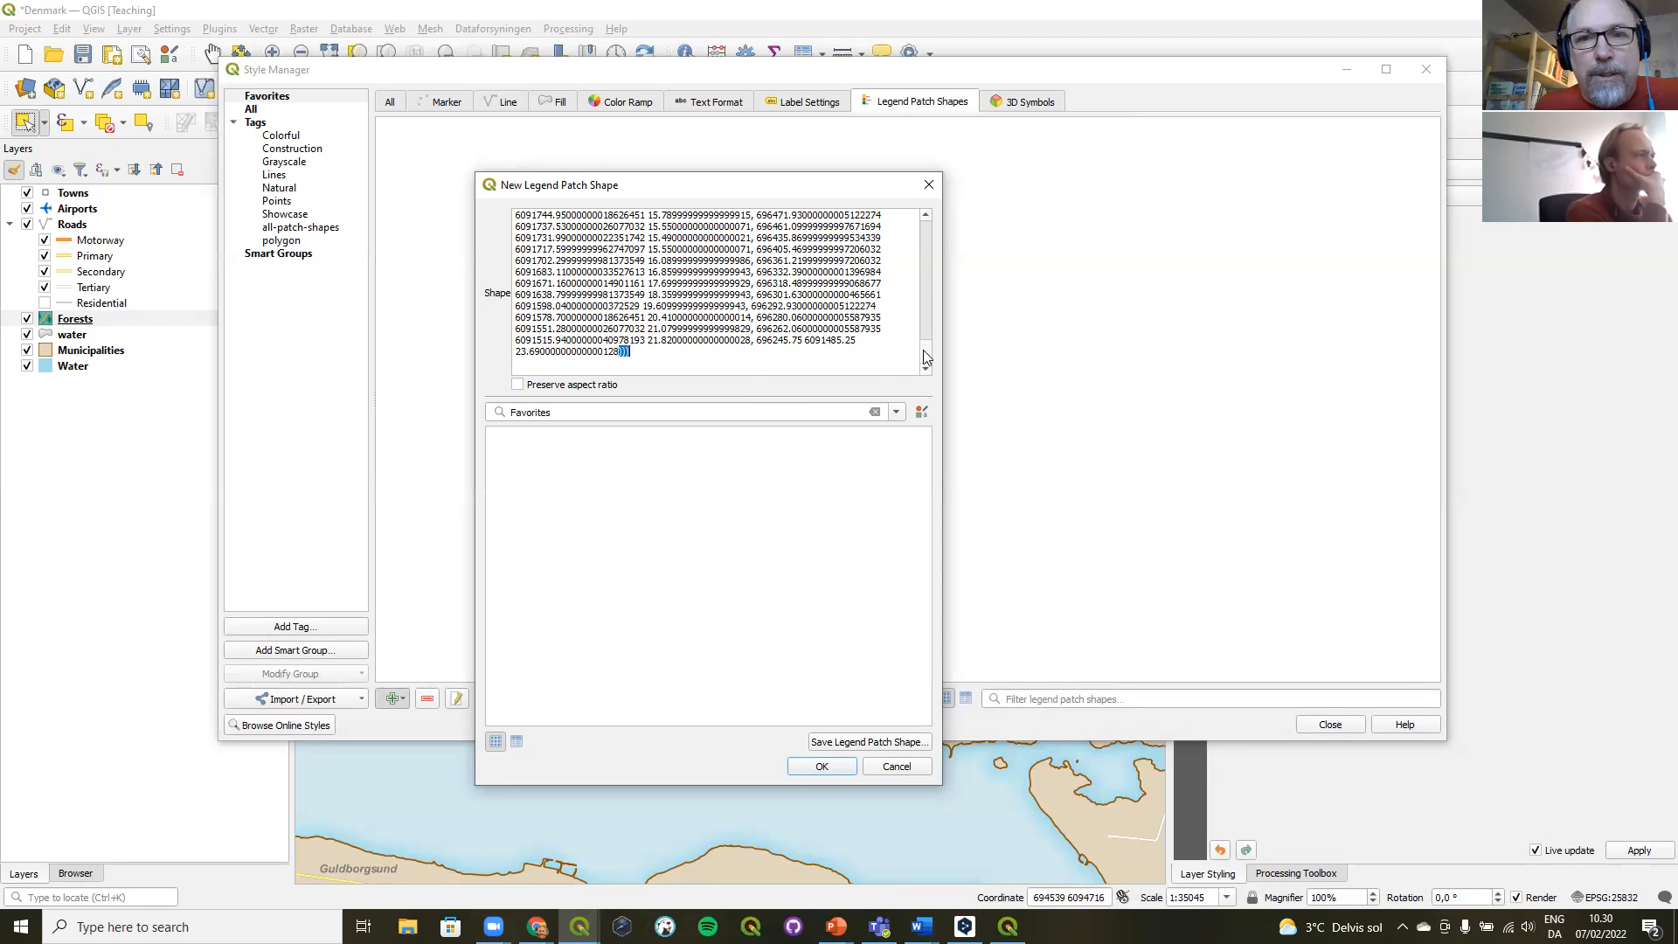
{"action": "left_click_drag", "start_coordinate": [930, 361], "coordinate": [939, 206]}
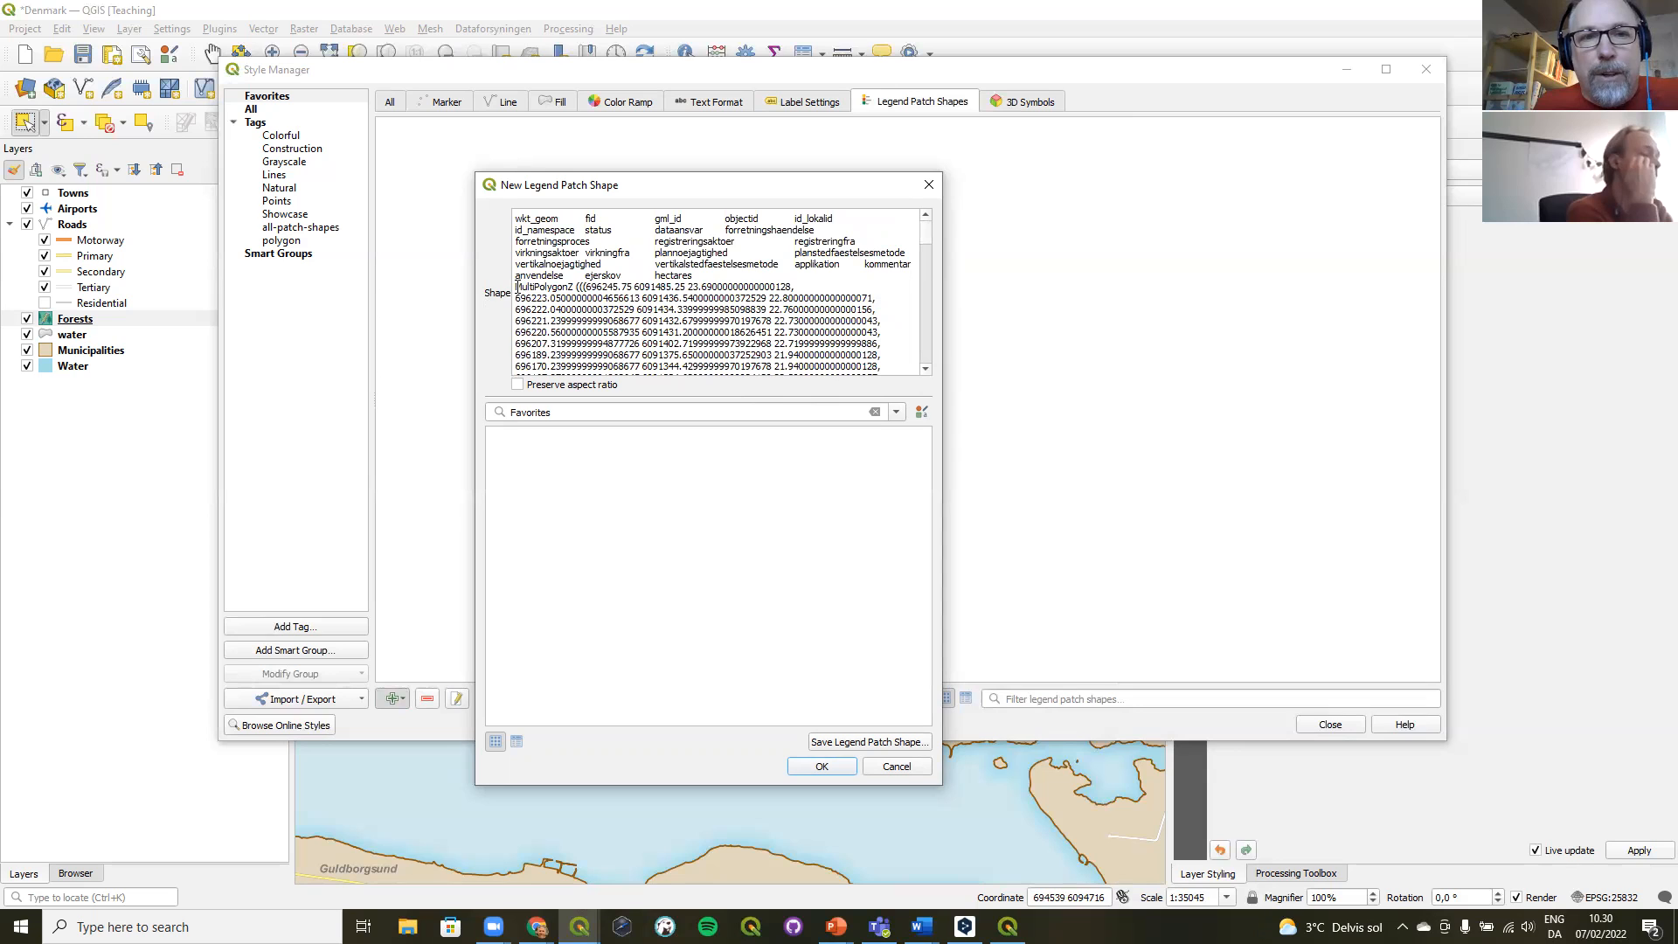
{"action": "left_click_drag", "start_coordinate": [516, 287], "coordinate": [573, 288]}
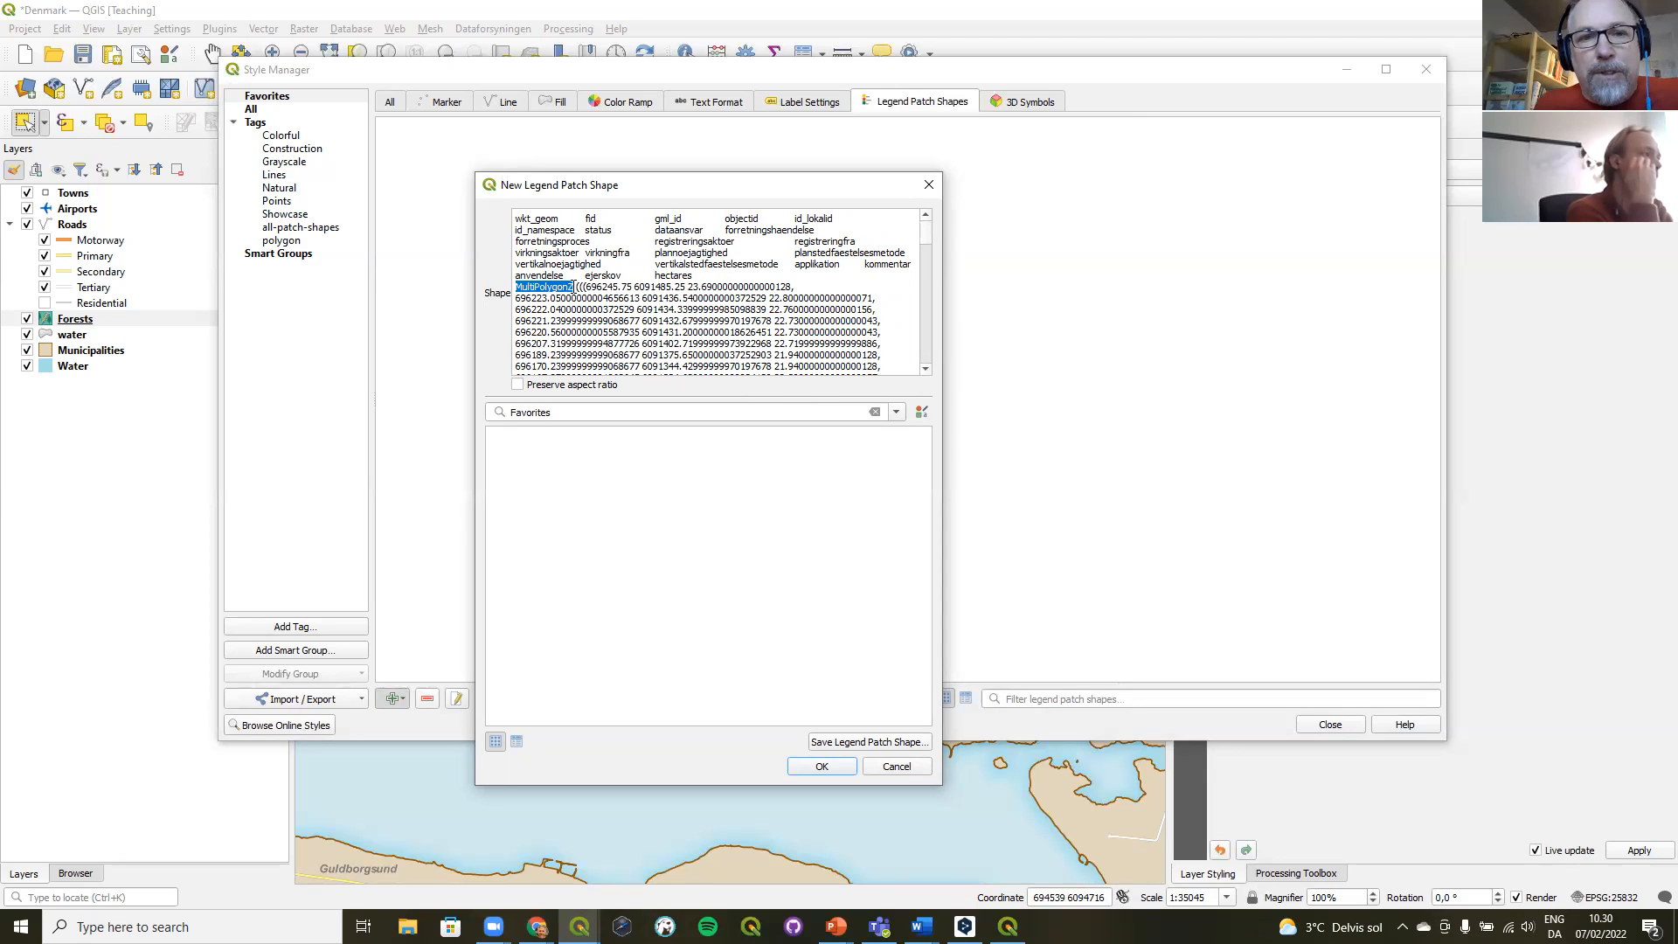
{"action": "left_click_drag", "start_coordinate": [694, 277], "coordinate": [497, 208]}
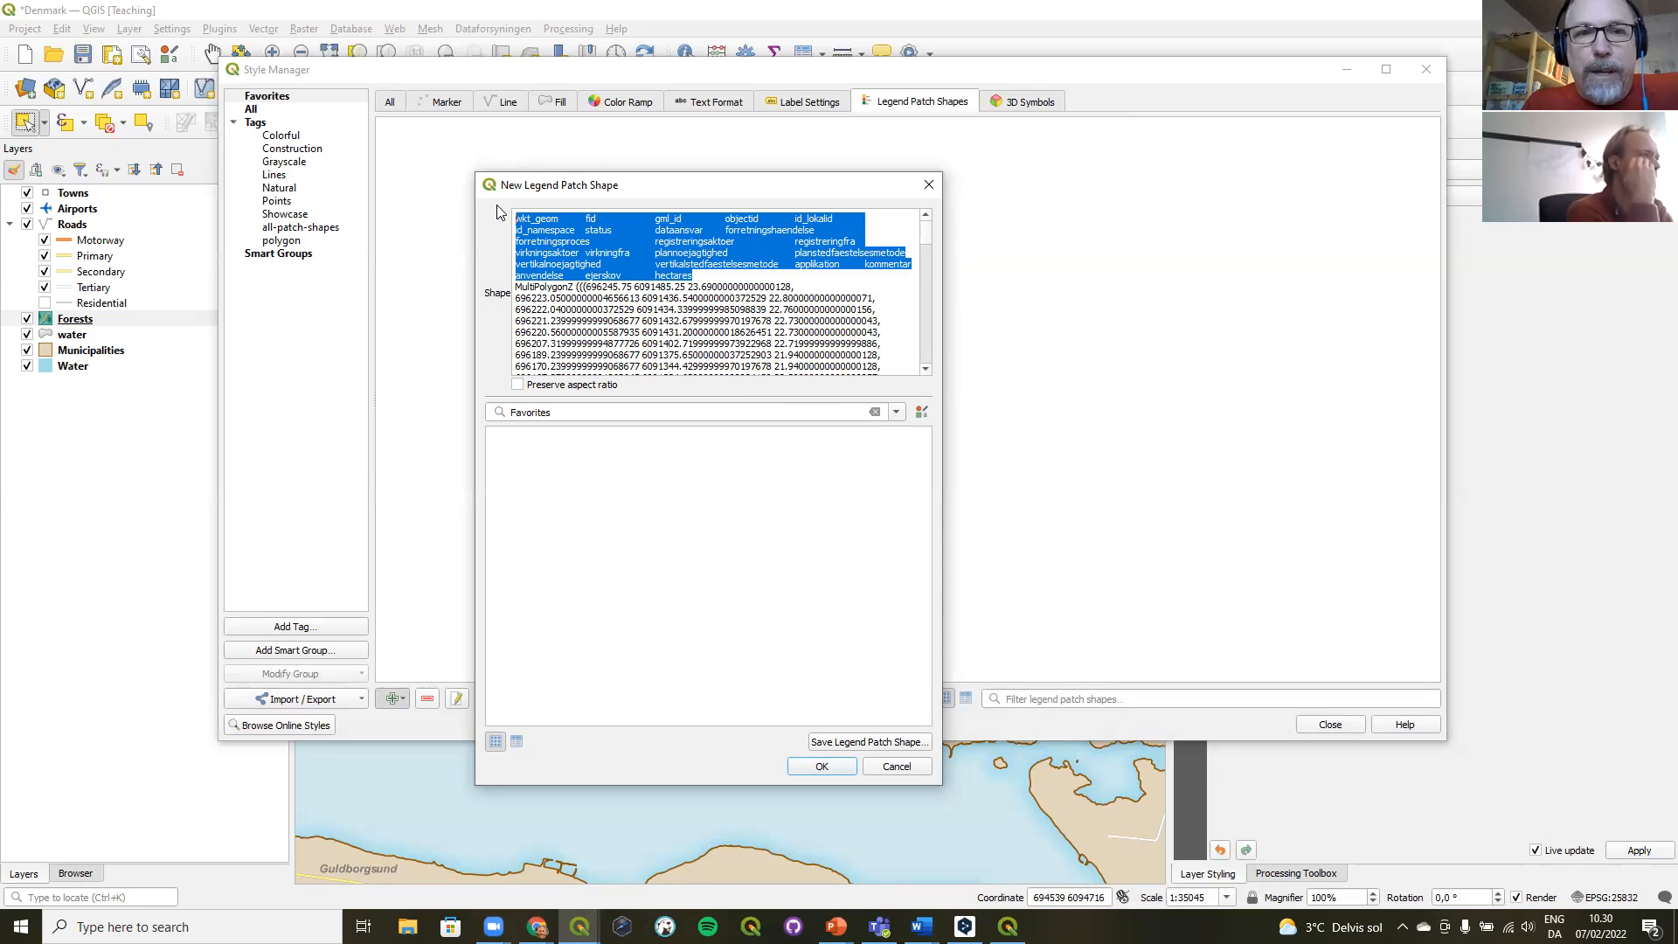
{"action": "key", "text": "BackSpace"}
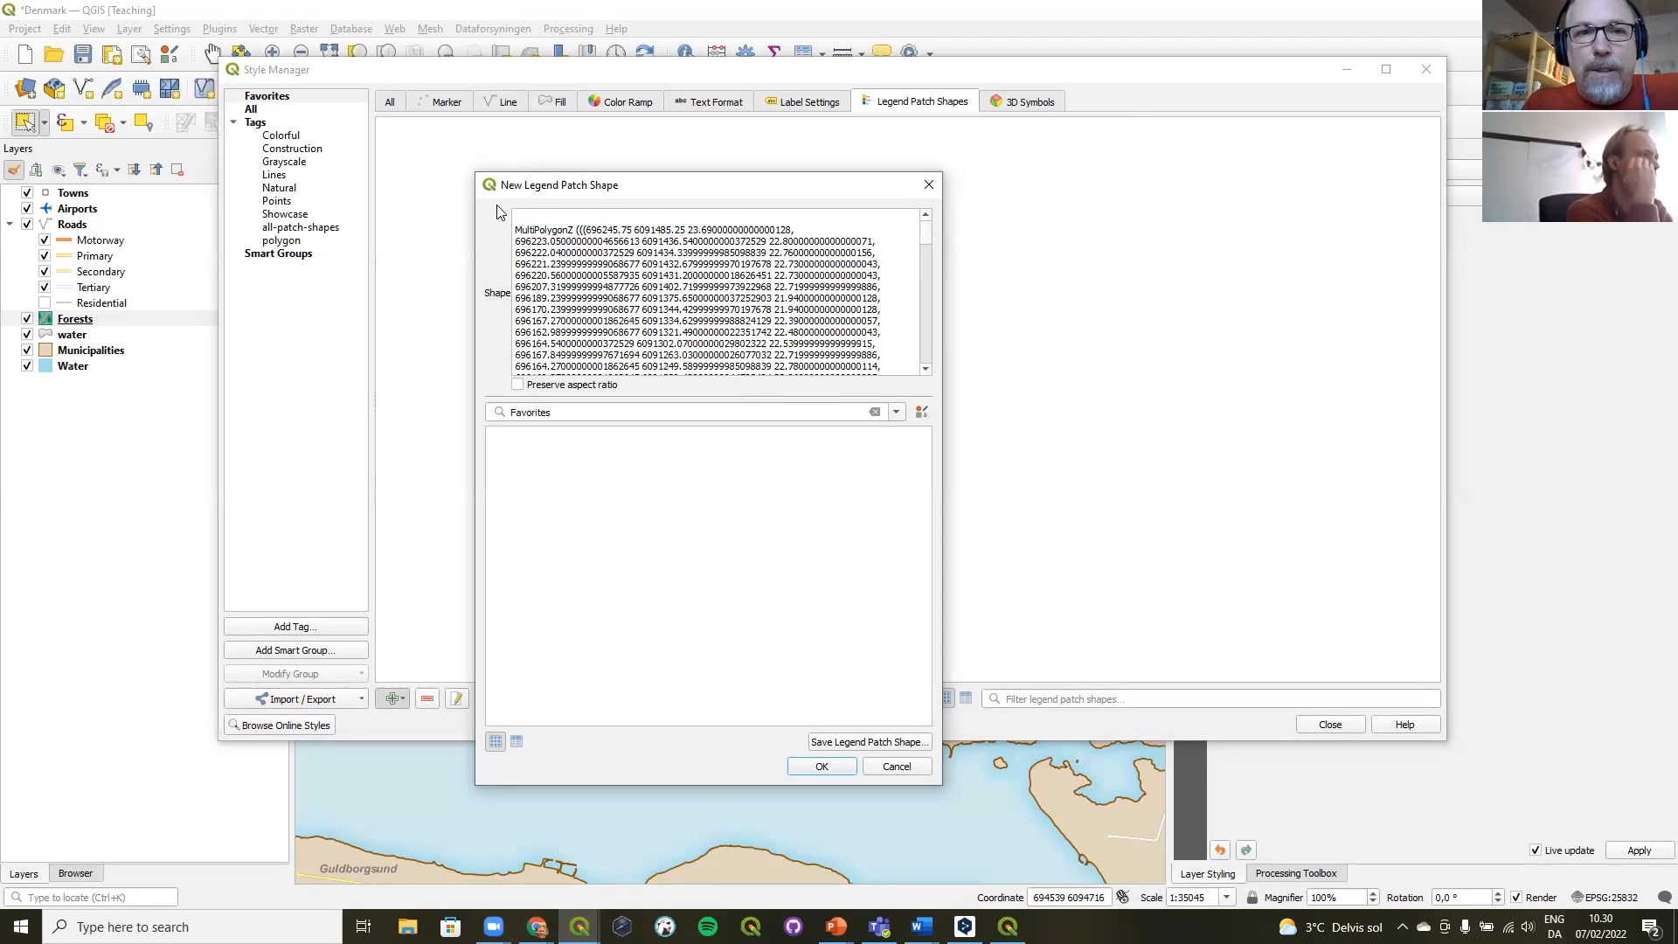
{"action": "key", "text": "Delete"}
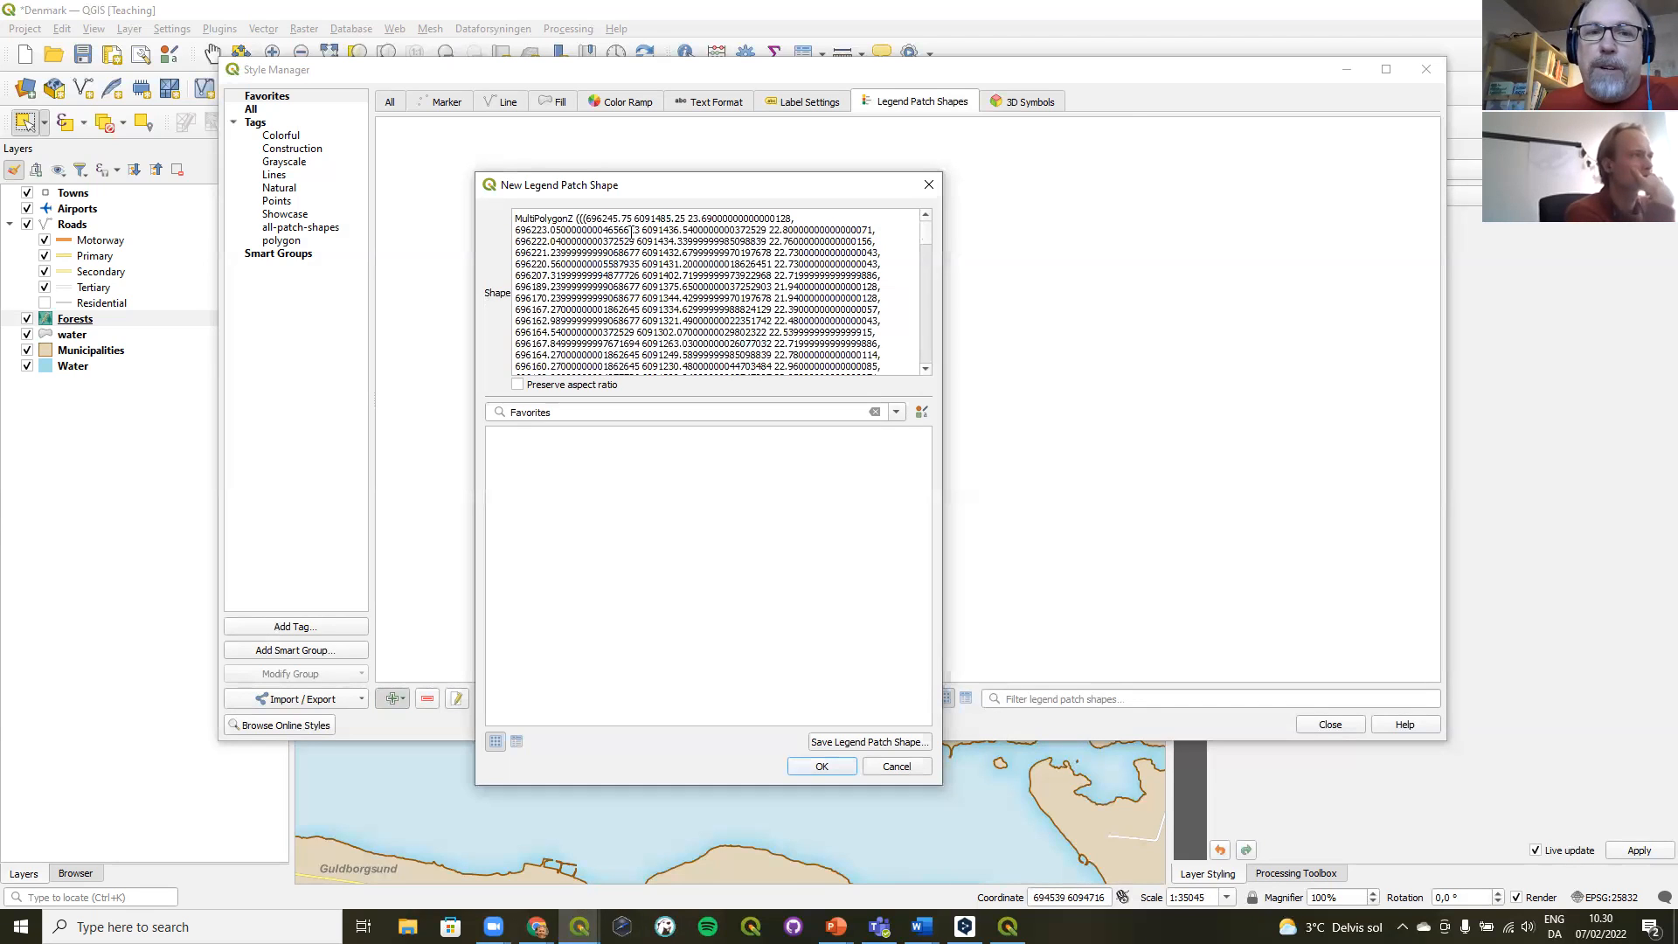
{"action": "left_click_drag", "start_coordinate": [928, 235], "coordinate": [925, 357]}
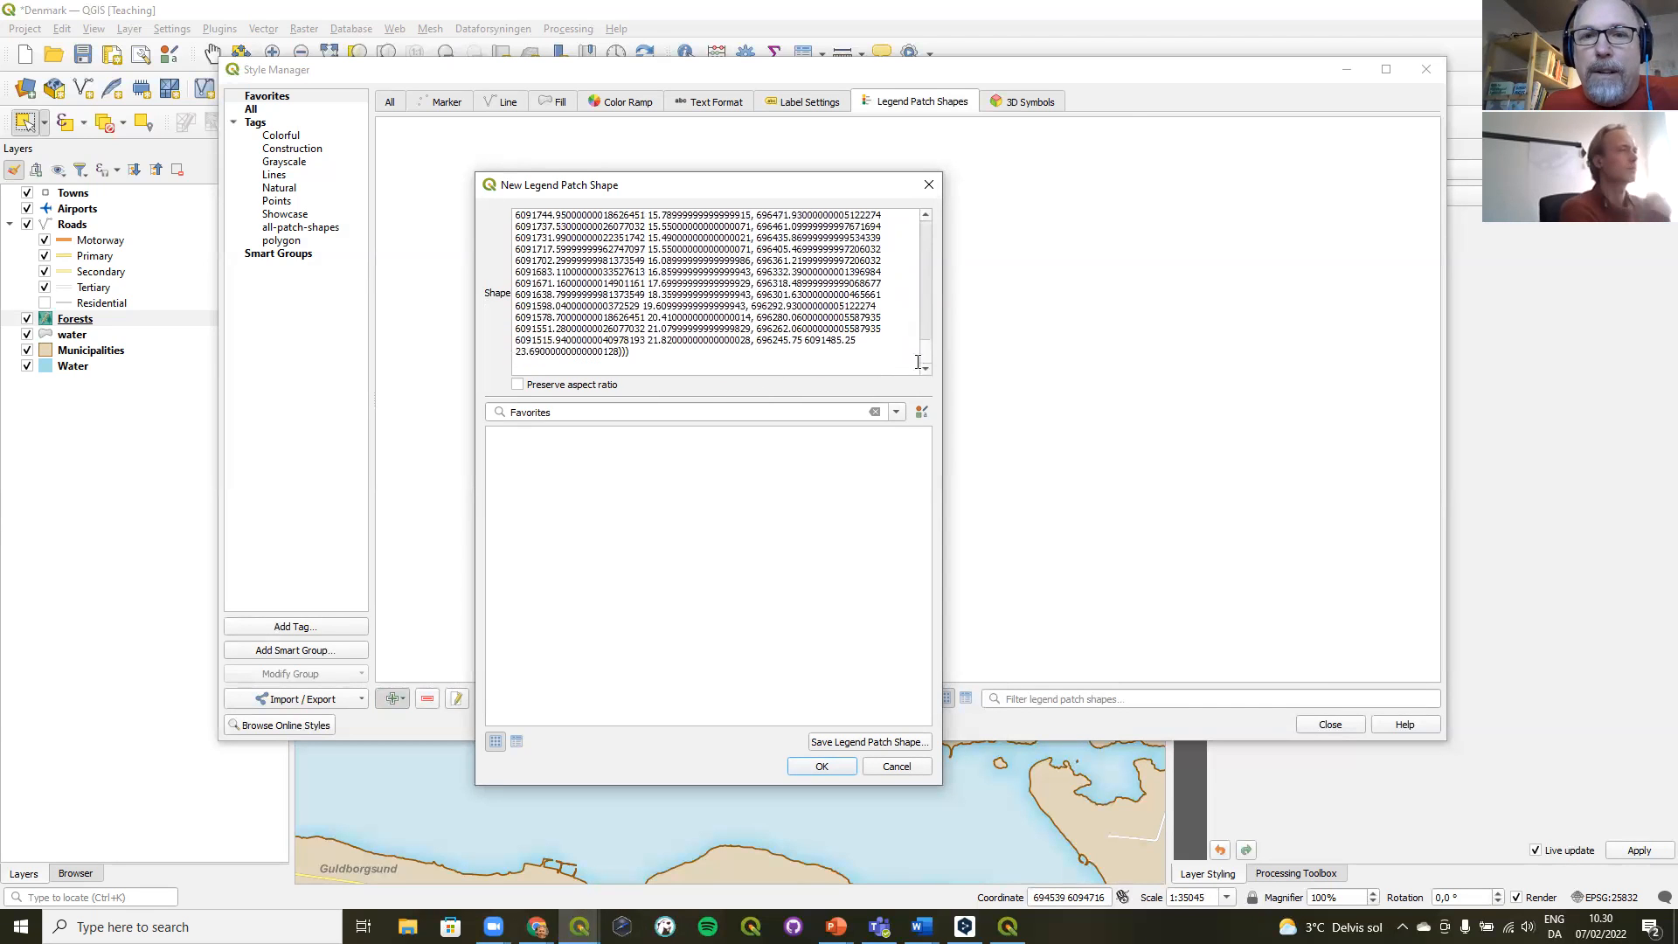
{"action": "left_click_drag", "start_coordinate": [620, 352], "coordinate": [631, 352]}
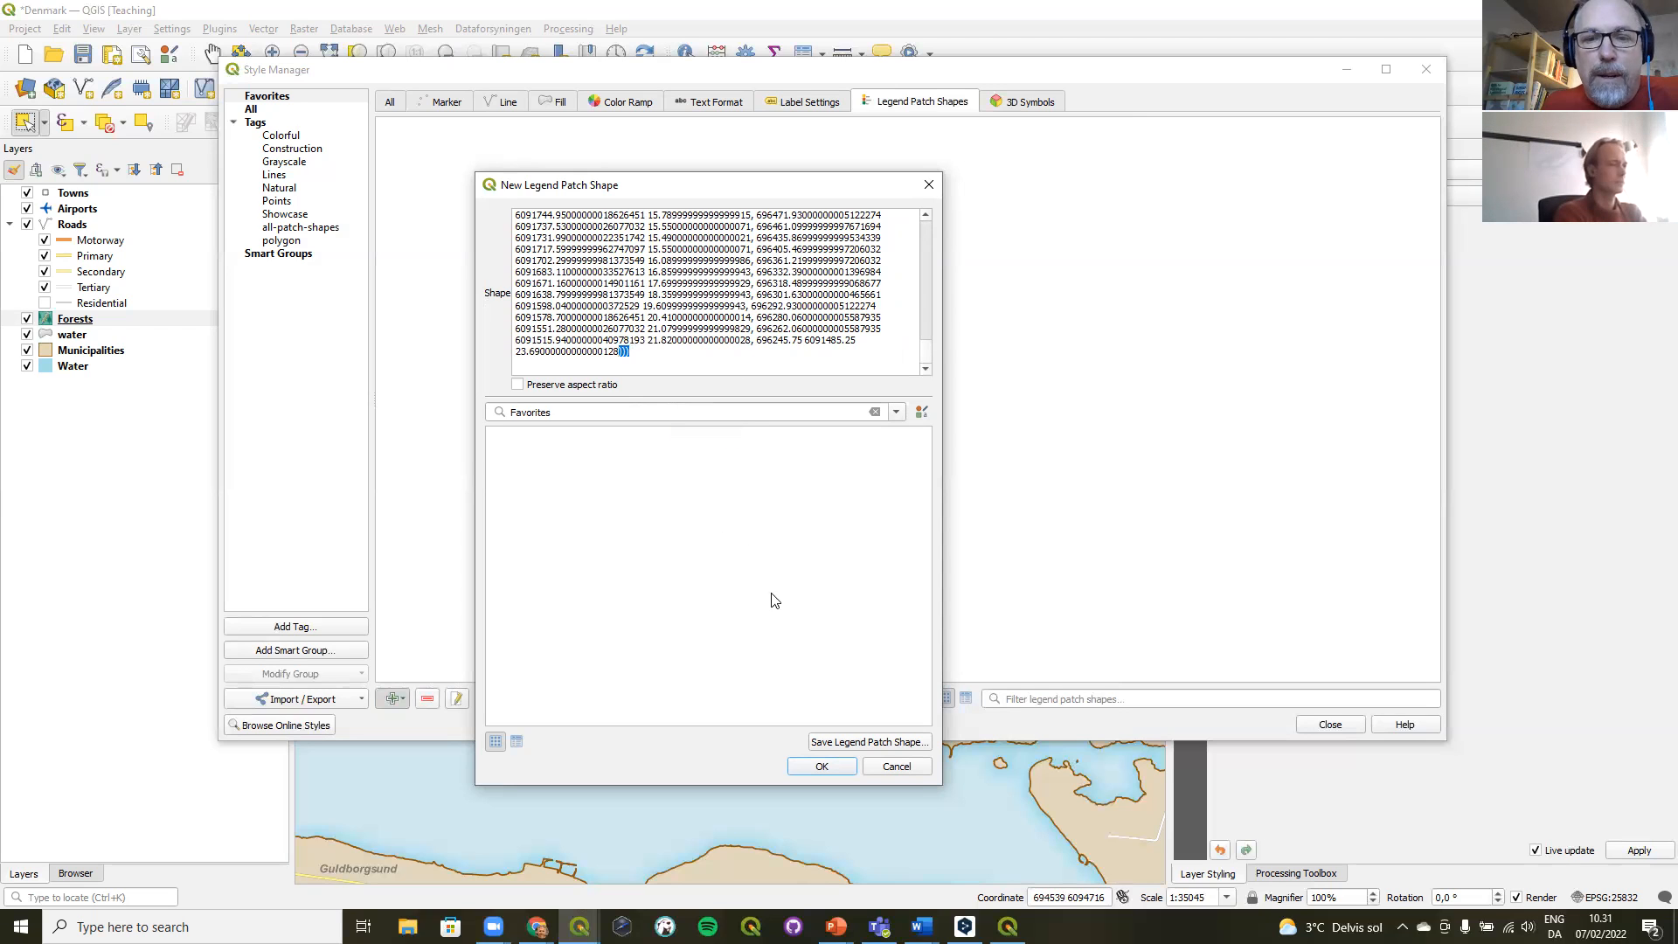
- Save the new legend patch shape under the name Forest1 and confirm the shape dialog with the same name
{"action": "left_click", "coordinate": [854, 743]}
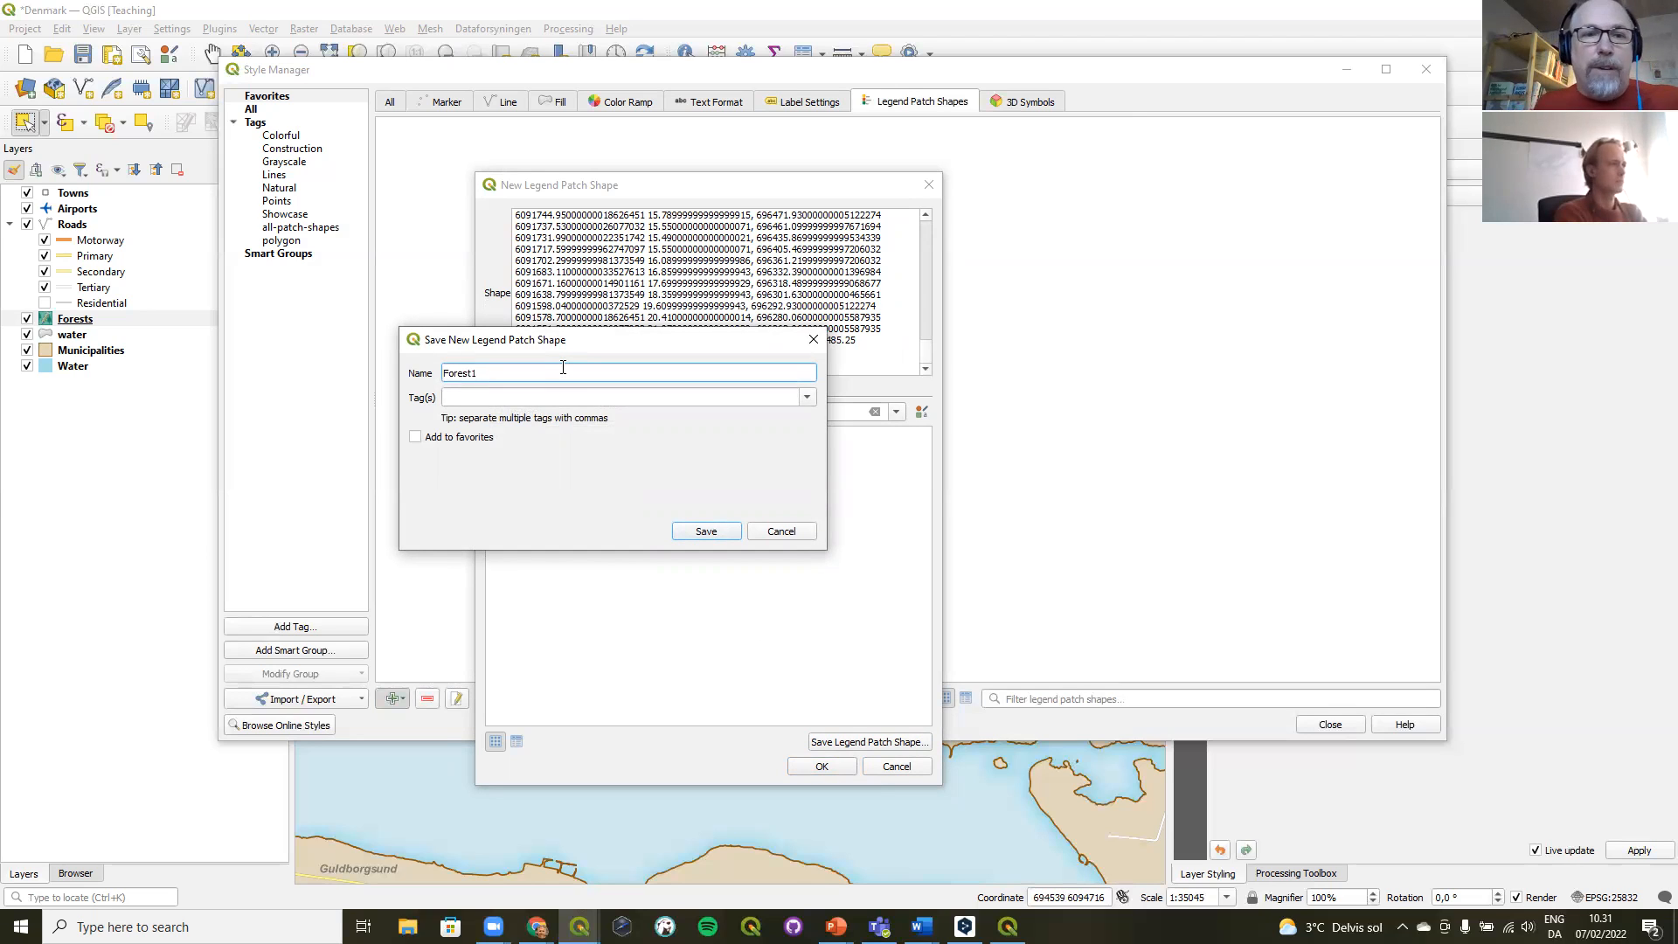
{"action": "left_click", "coordinate": [705, 531]}
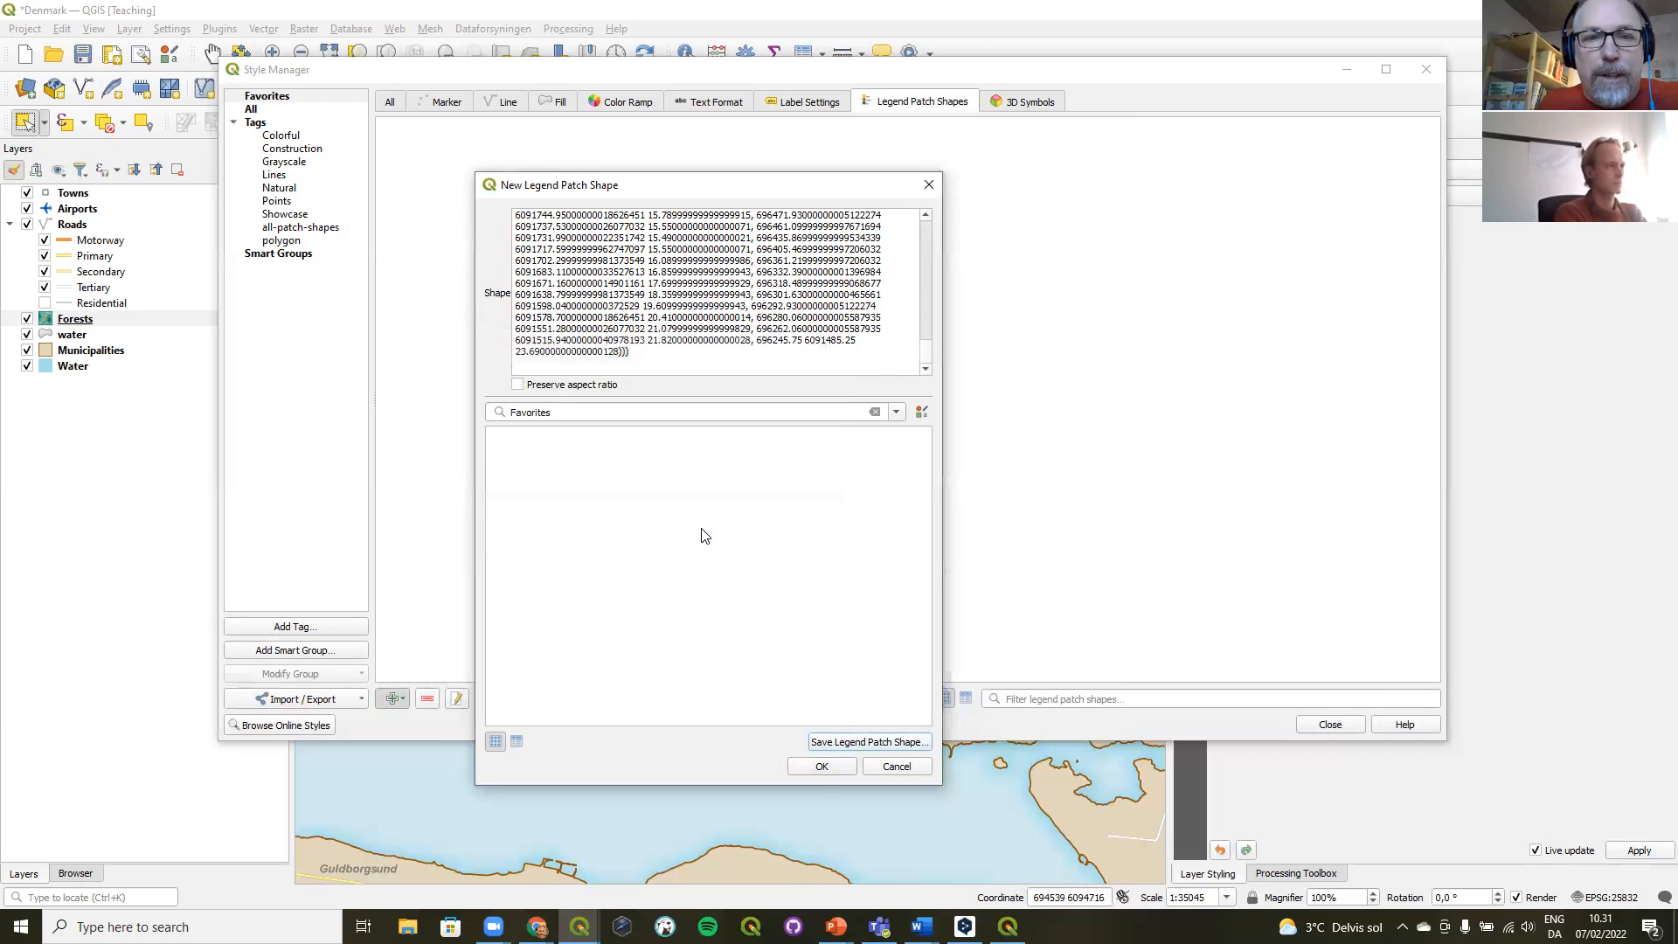
{"action": "left_click", "coordinate": [817, 767]}
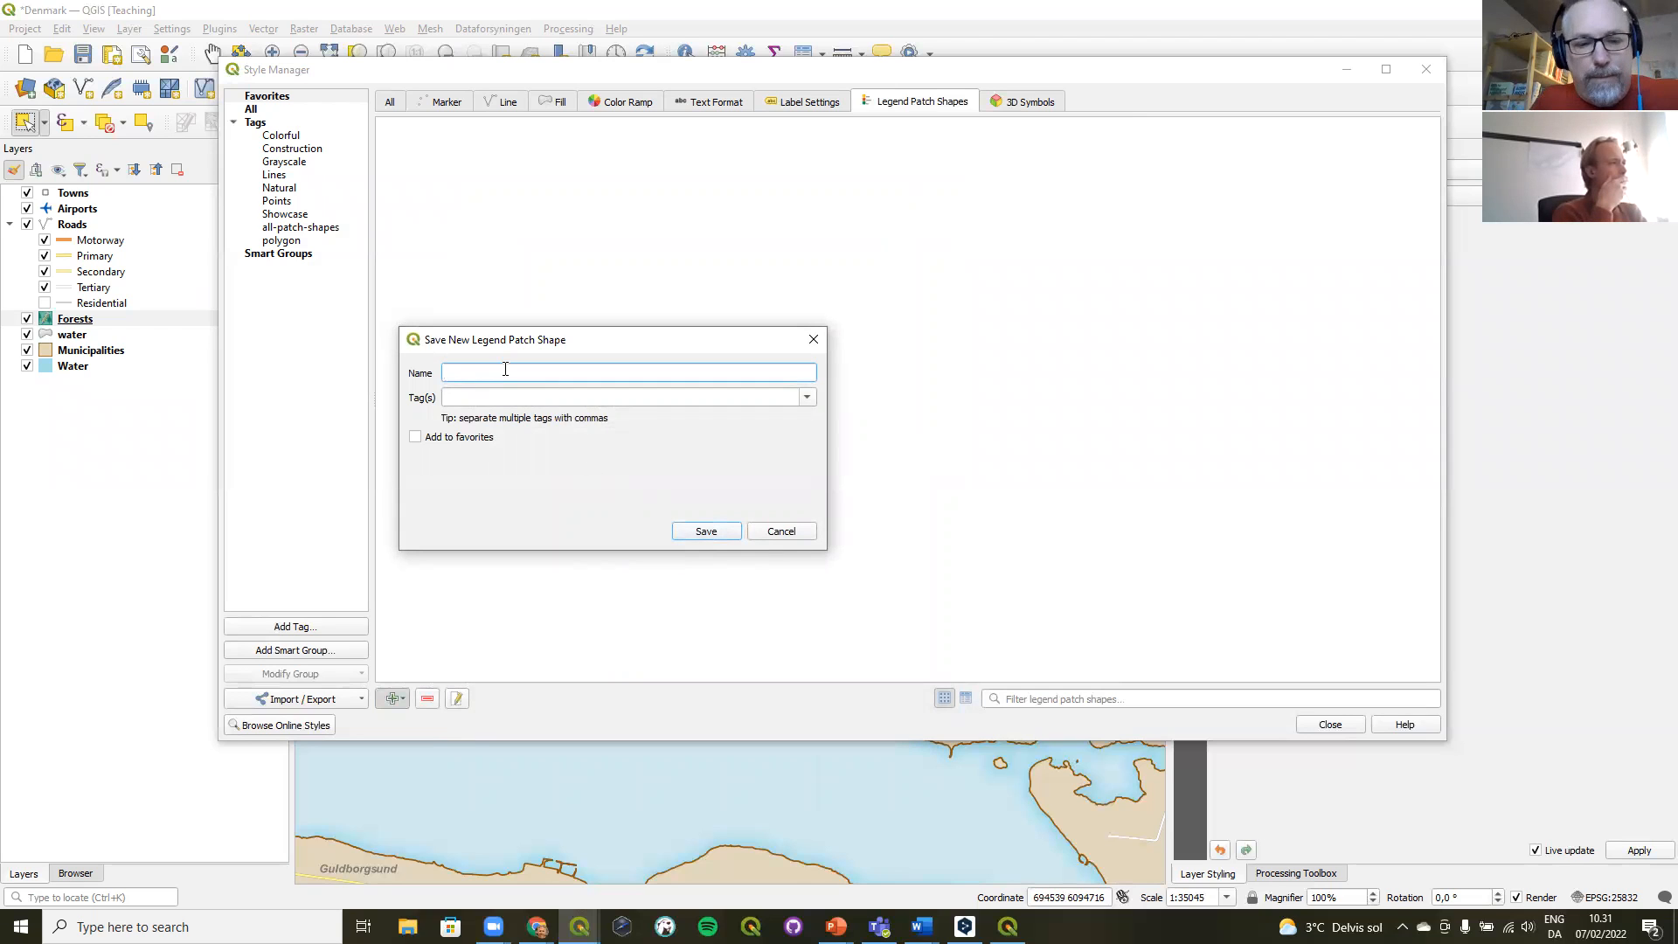
{"action": "type", "text": "Forest1"}
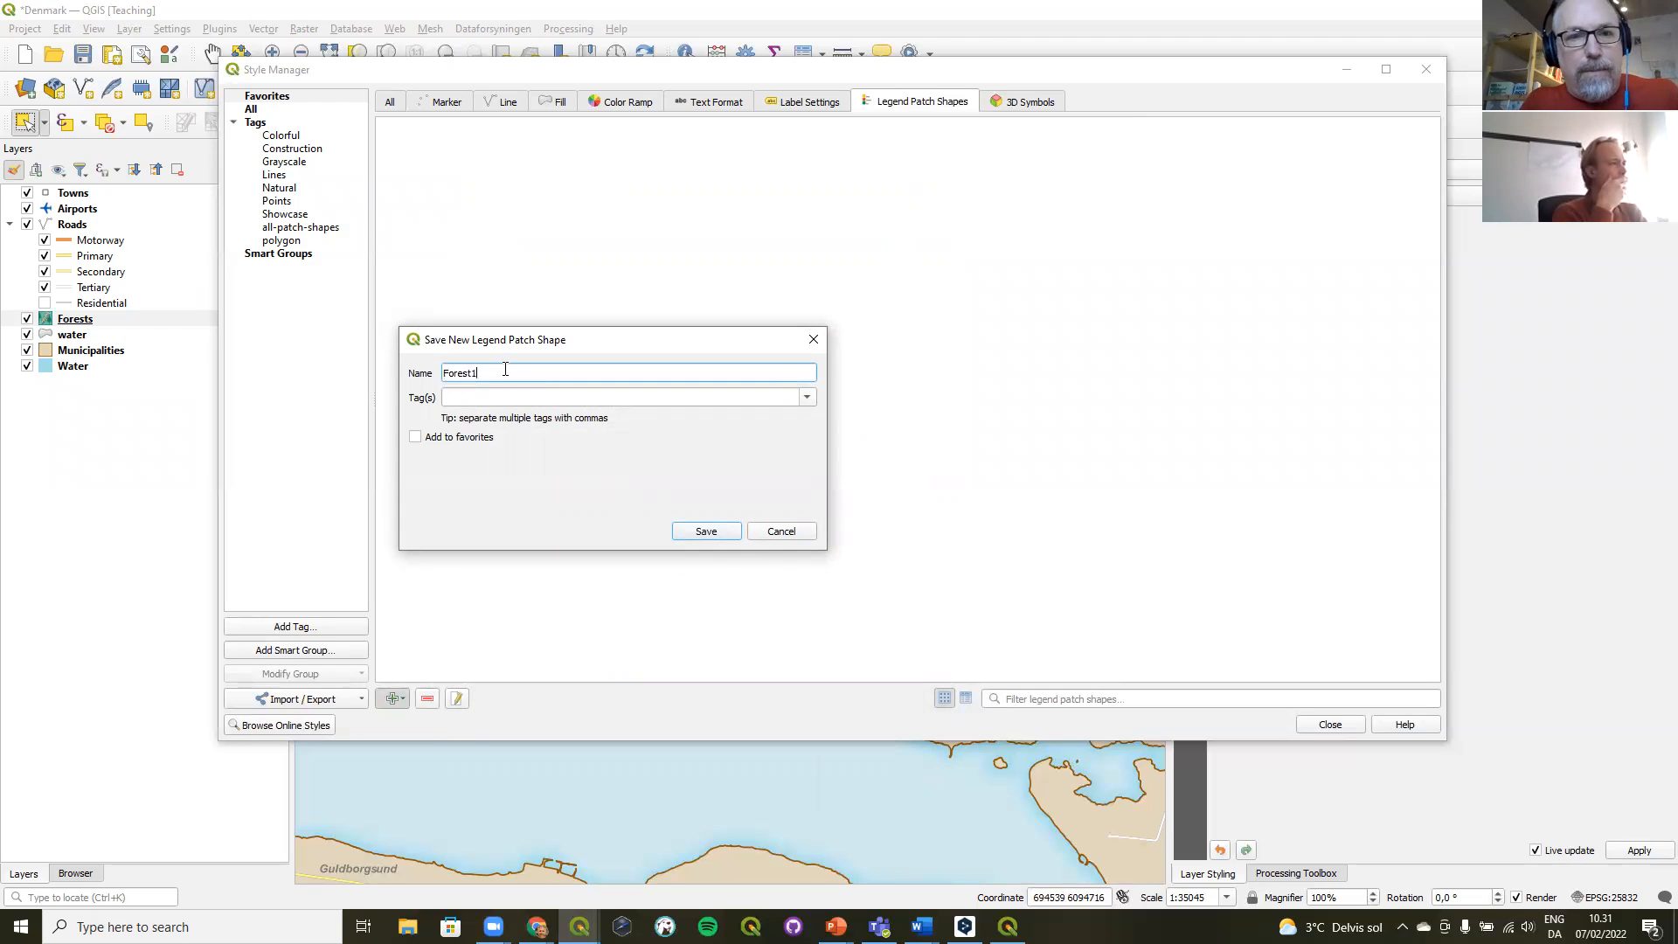
{"action": "left_click", "coordinate": [712, 524]}
{"action": "left_click", "coordinate": [890, 429]}
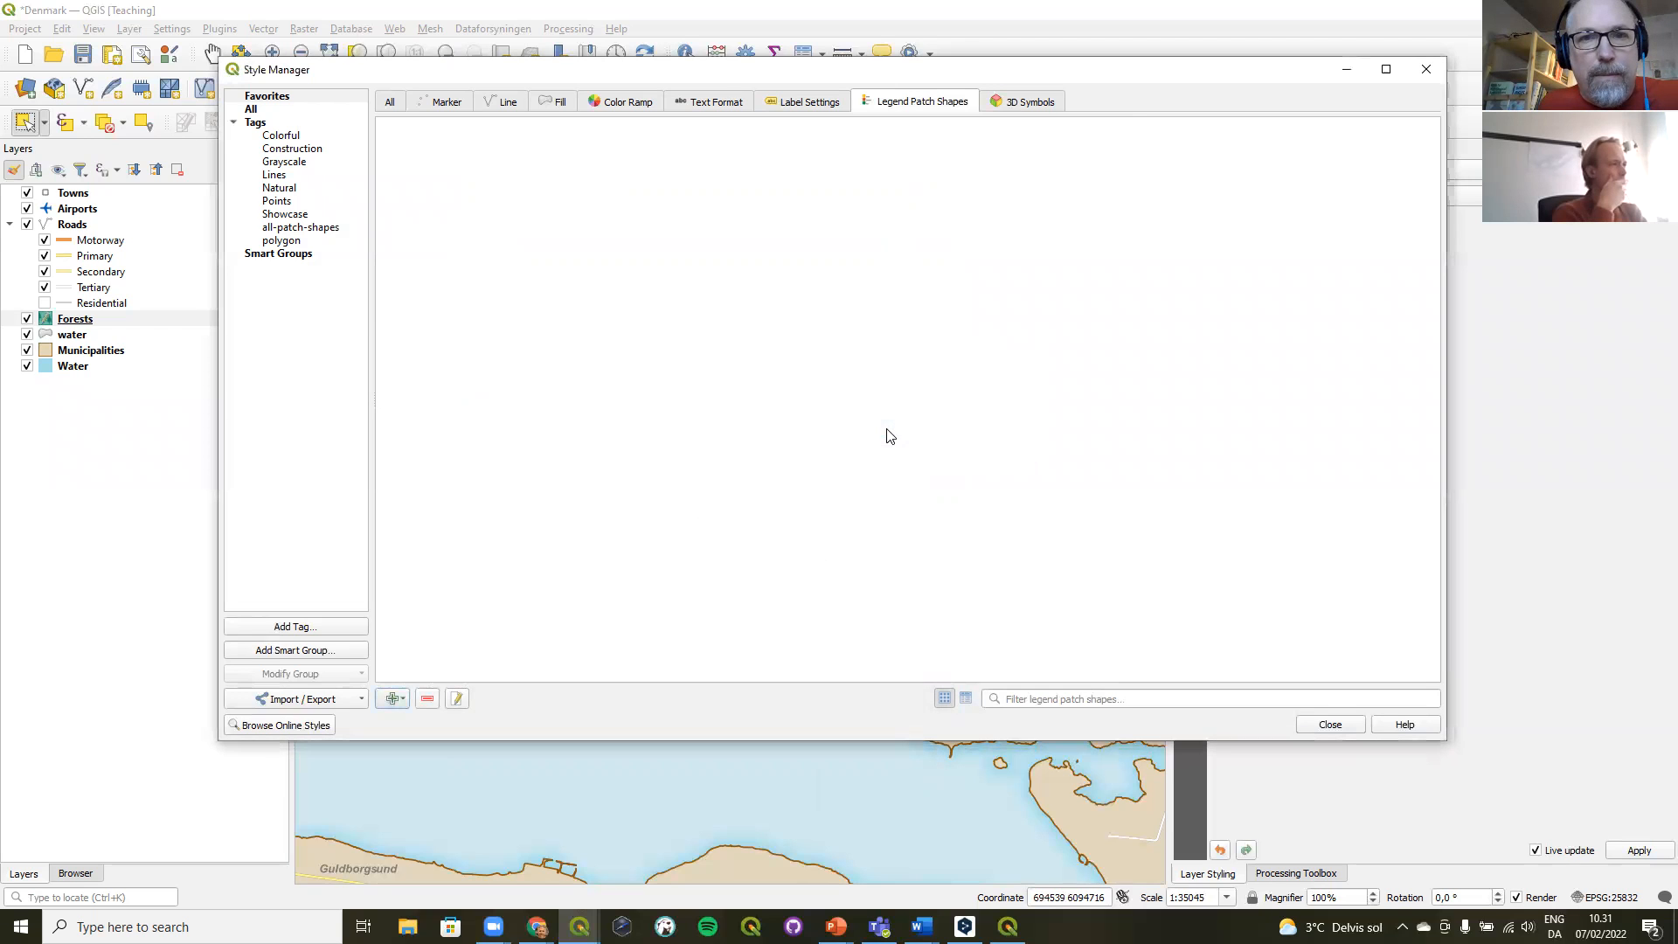
- List all legend patch shapes, examine the preview and geometry definition of Forest1, and close its definition
{"action": "left_click", "coordinate": [284, 111]}
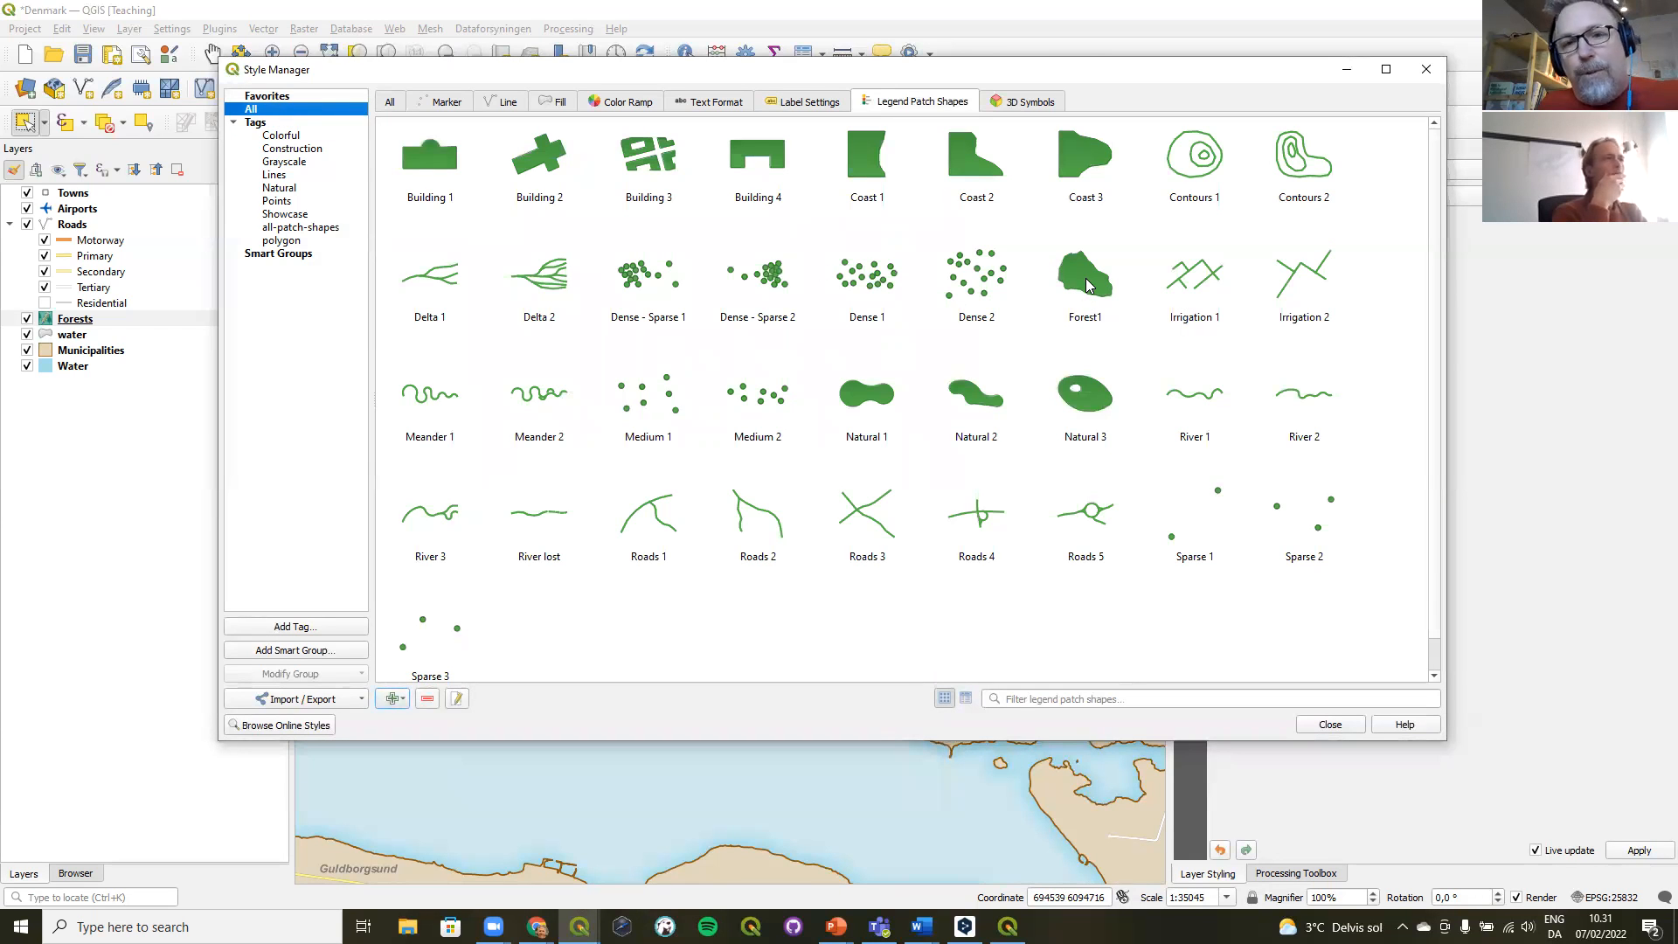
{"action": "mouse_move", "coordinate": [1089, 284]}
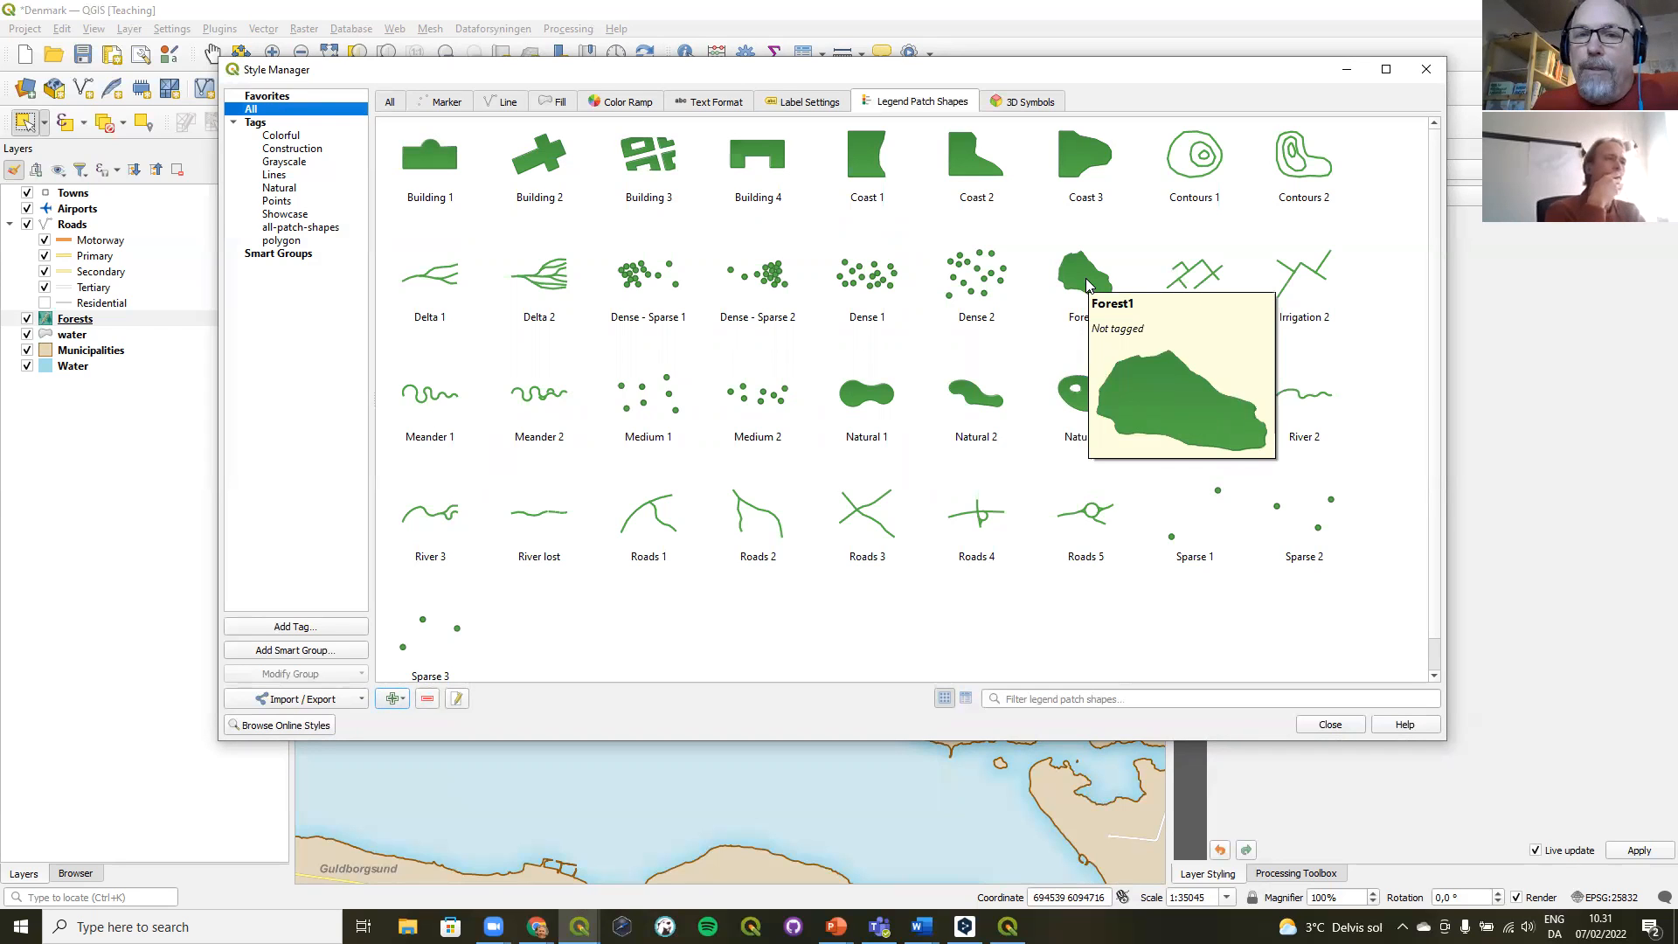
{"action": "double_click", "coordinate": [1088, 284]}
{"action": "mouse_move", "coordinate": [953, 220]}
{"action": "left_mouse_down"}
{"action": "mouse_move", "coordinate": [953, 359]}
{"action": "mouse_move", "coordinate": [958, 212]}
{"action": "left_mouse_up"}
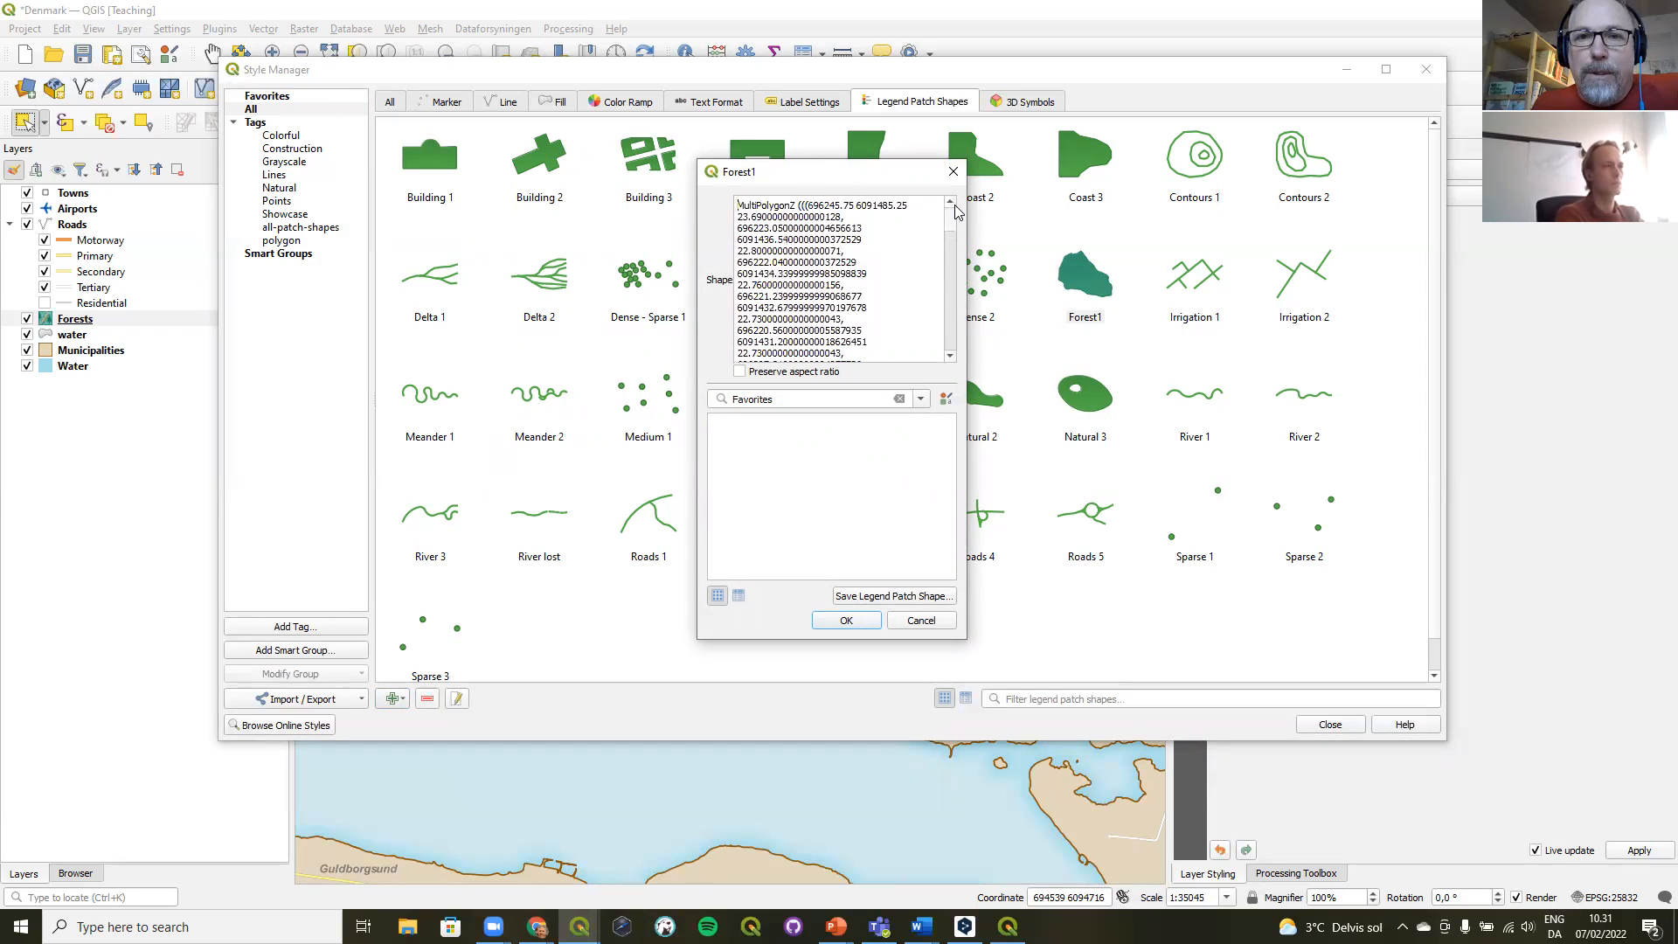
{"action": "left_click", "coordinate": [954, 171]}
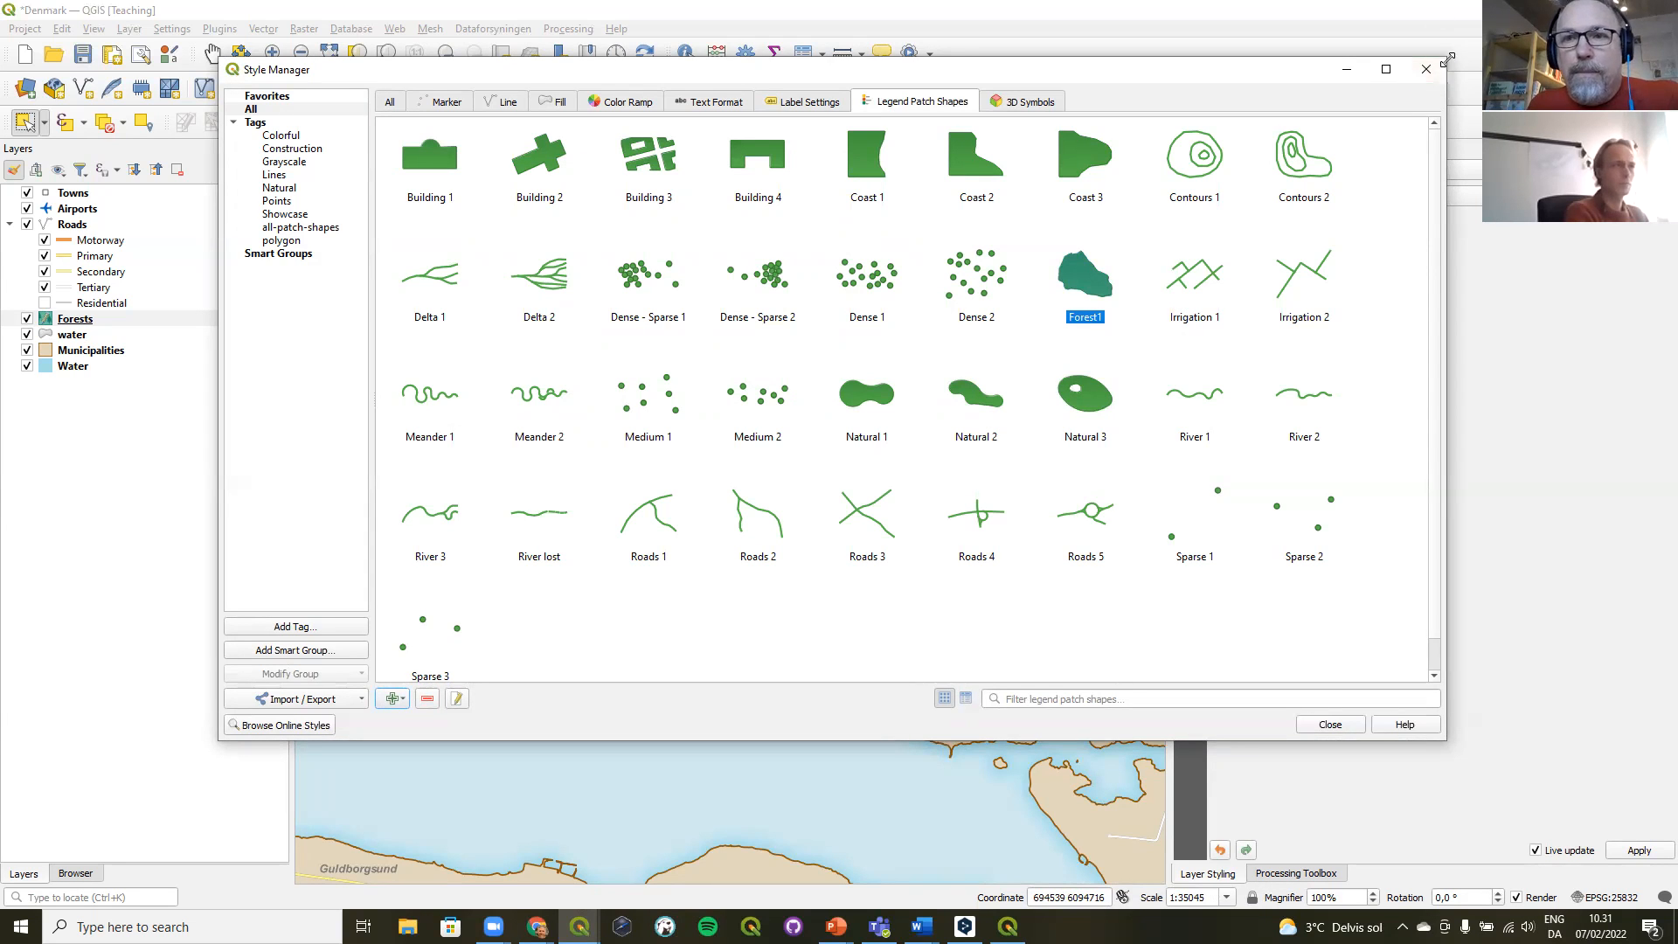
- Close the Style Manager, end editing of the Forests layer, clear the feature selection and return to the previous map extent
{"action": "left_click", "coordinate": [1427, 70]}
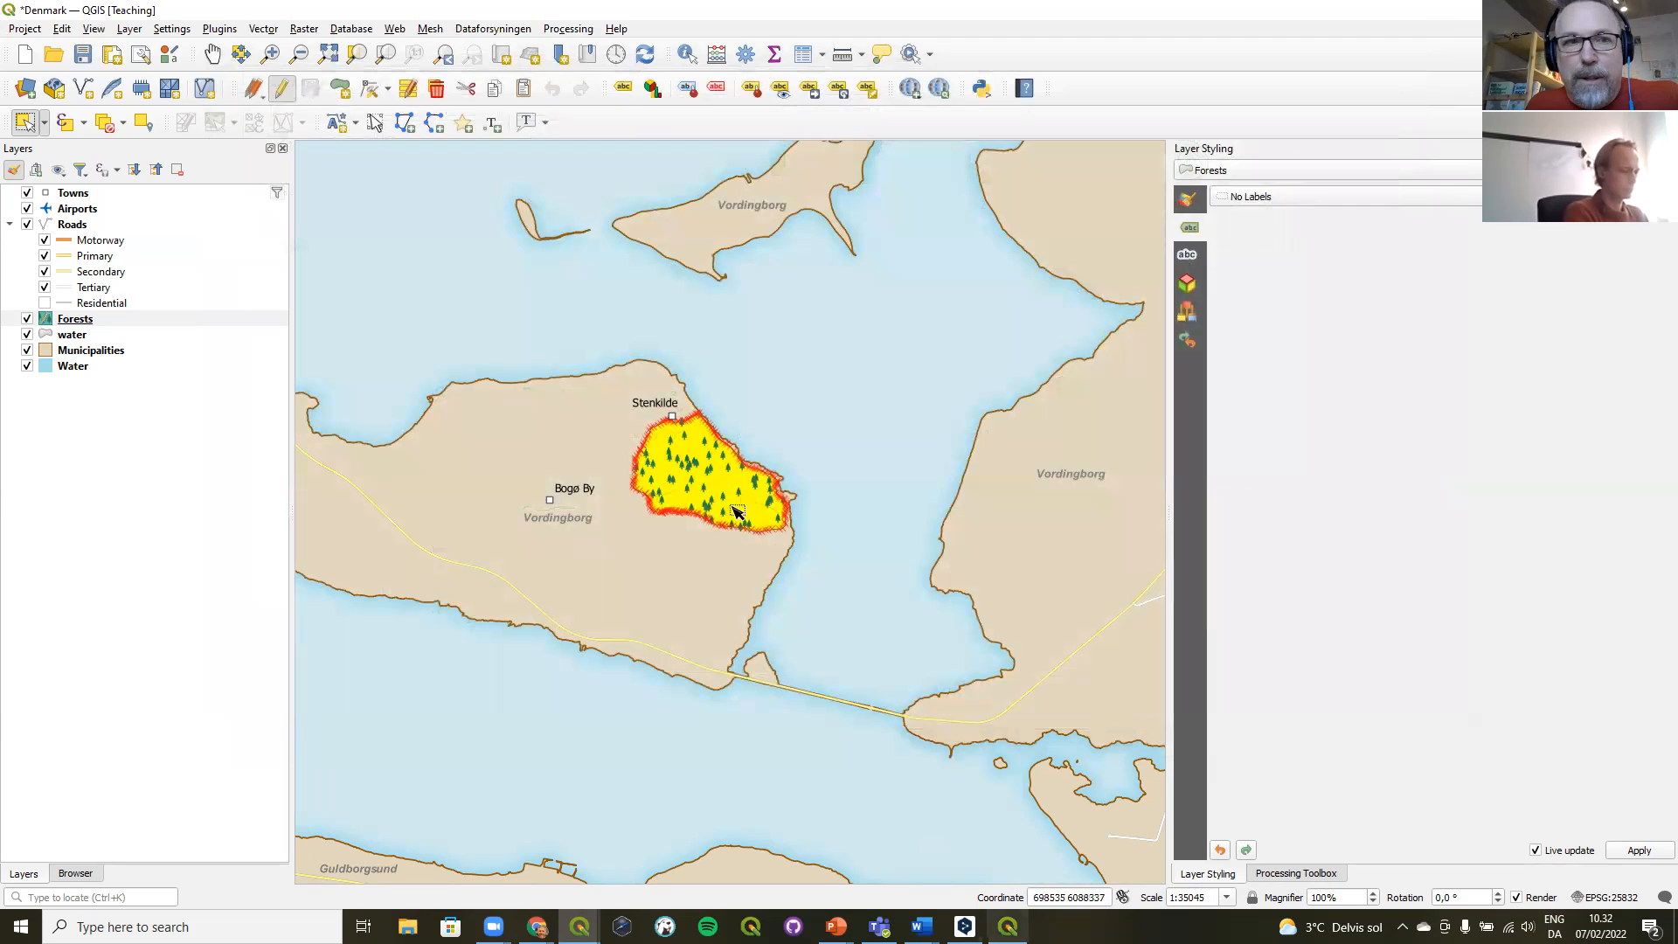
{"action": "left_click", "coordinate": [281, 90]}
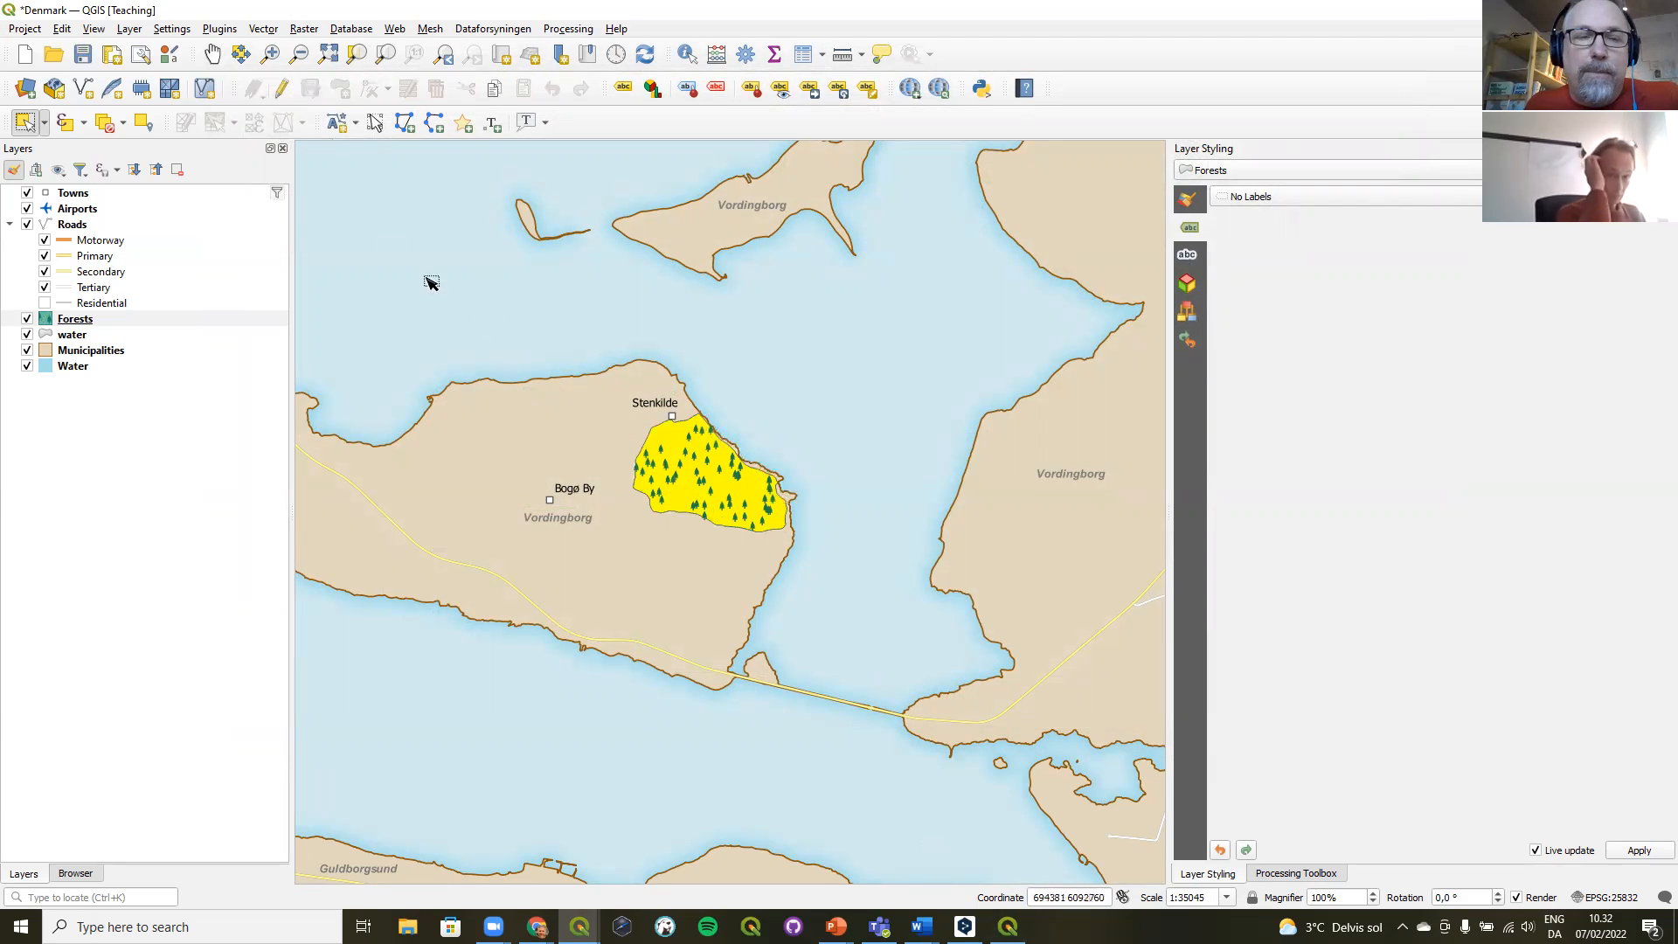
{"action": "left_click", "coordinate": [116, 124]}
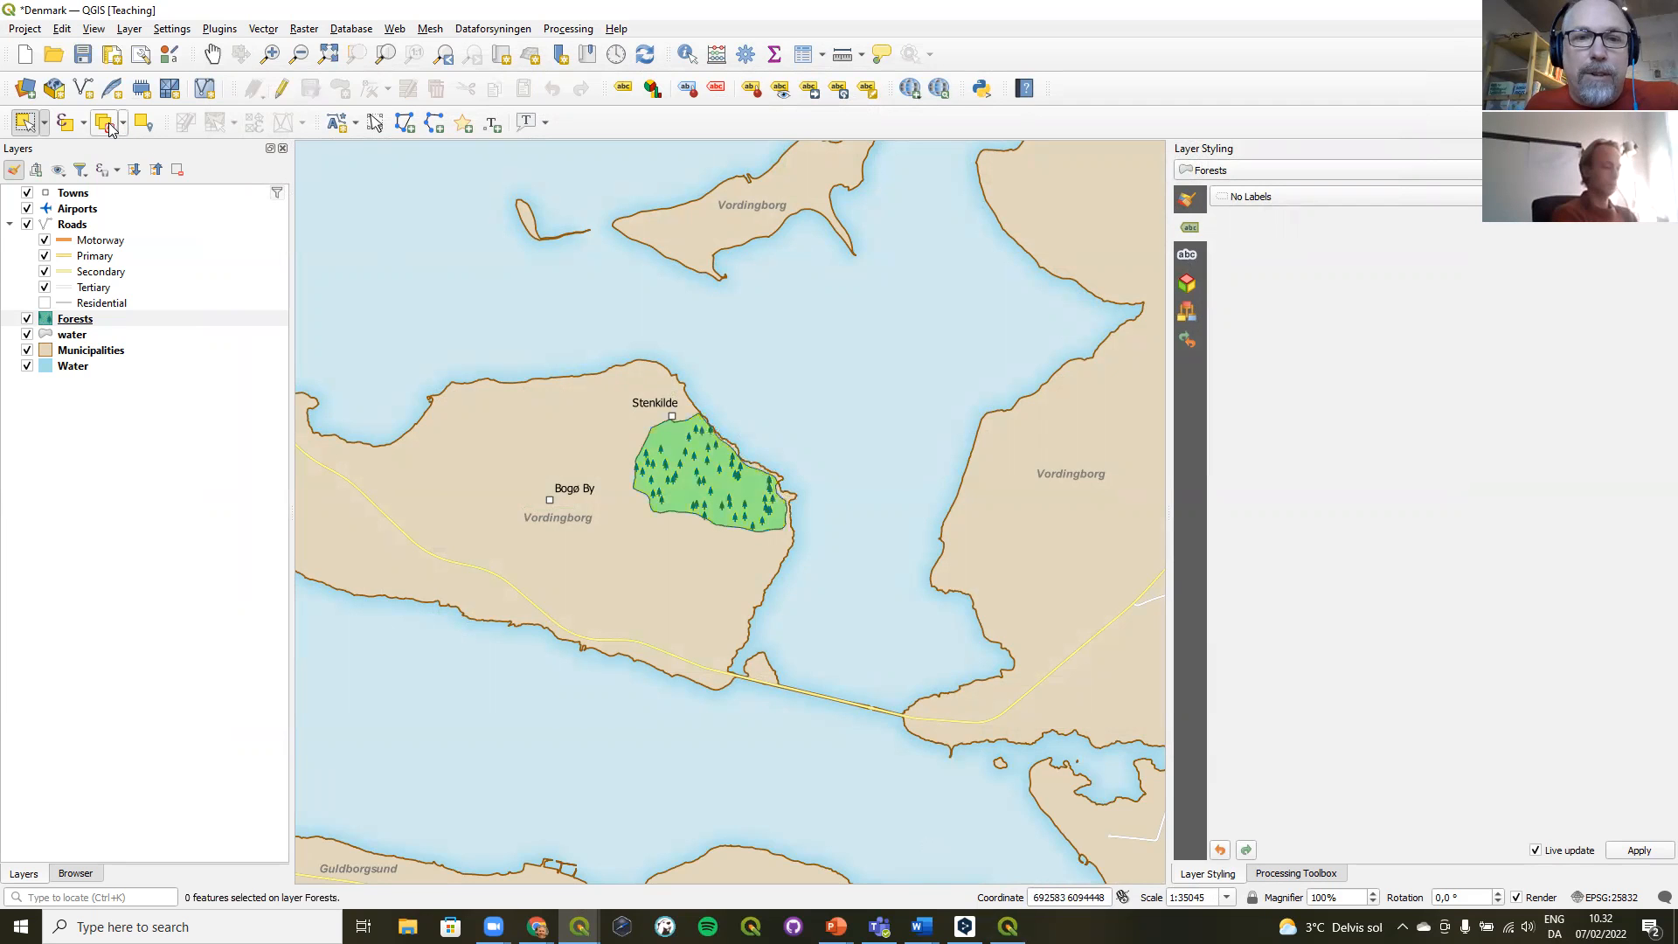
{"action": "left_click", "coordinate": [444, 57]}
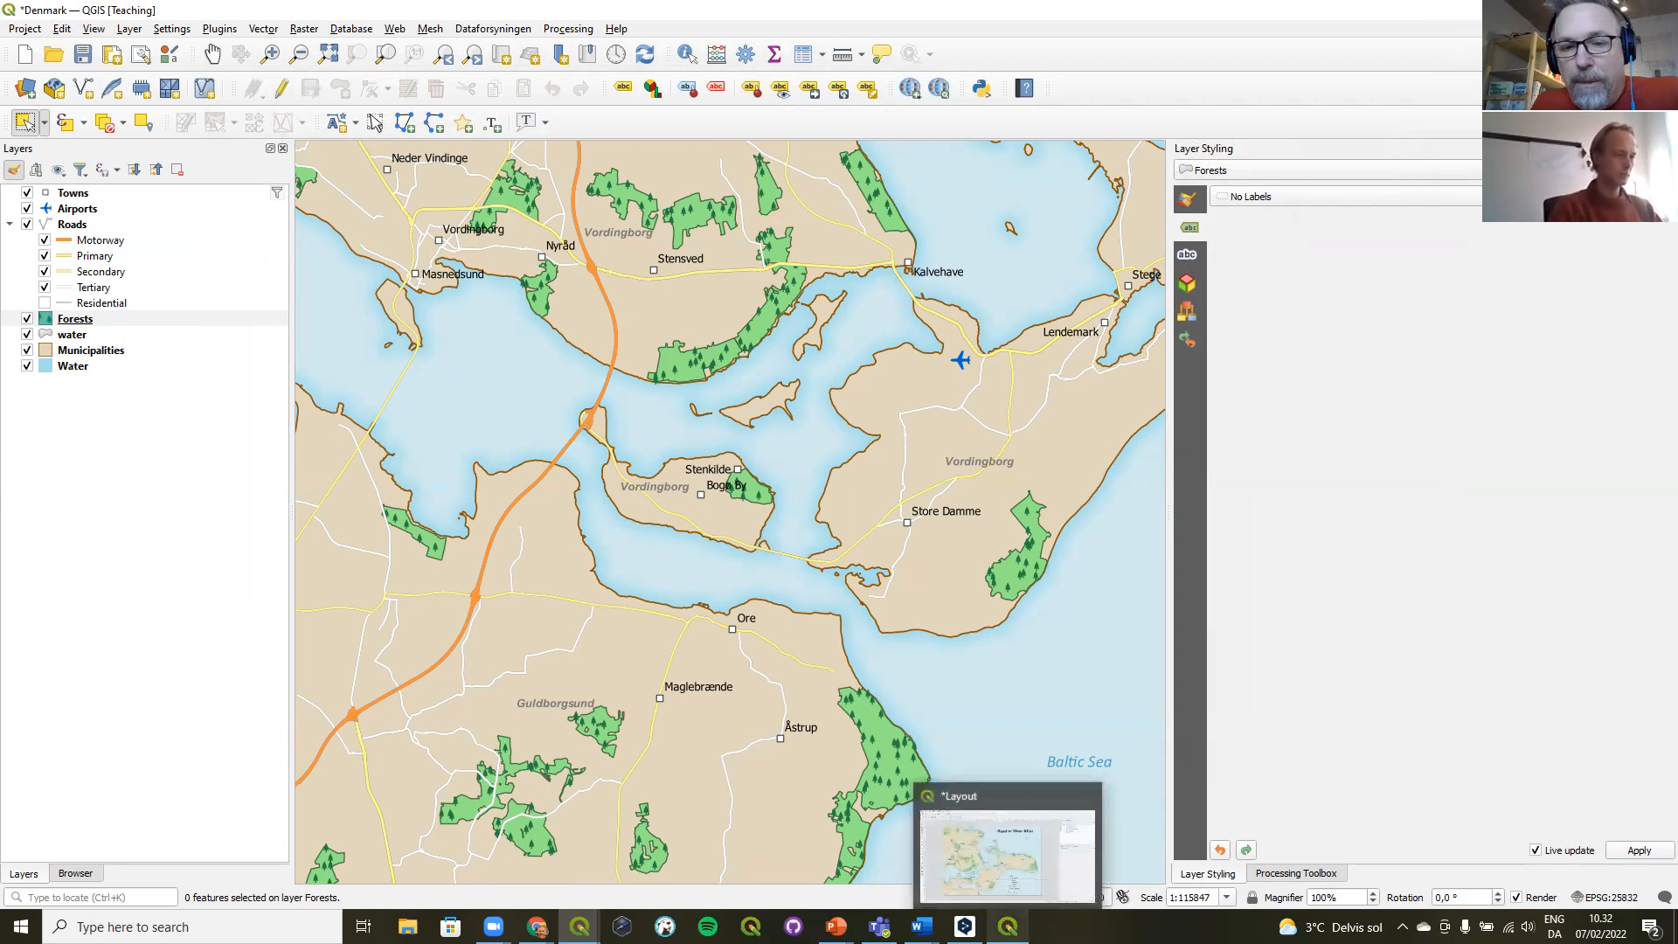
- In the print layout, change the patch shape of the legend's Forests item to Forest1
{"action": "left_click", "coordinate": [1008, 927]}
{"action": "left_click", "coordinate": [892, 741]}
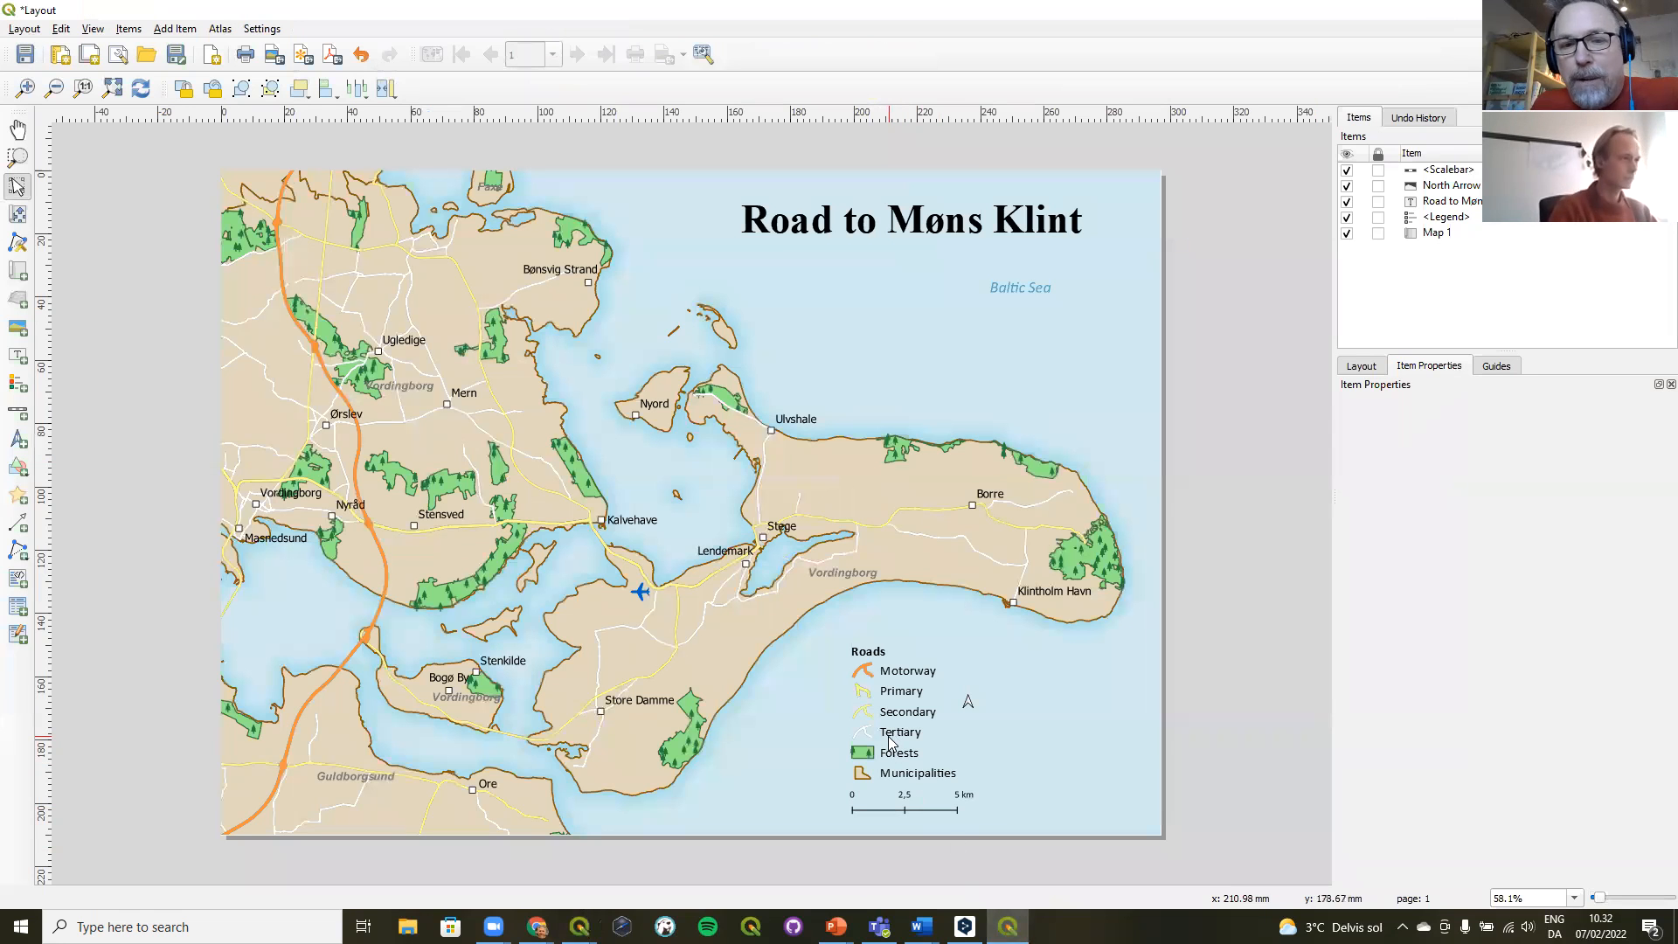
{"action": "double_click", "coordinate": [1404, 734]}
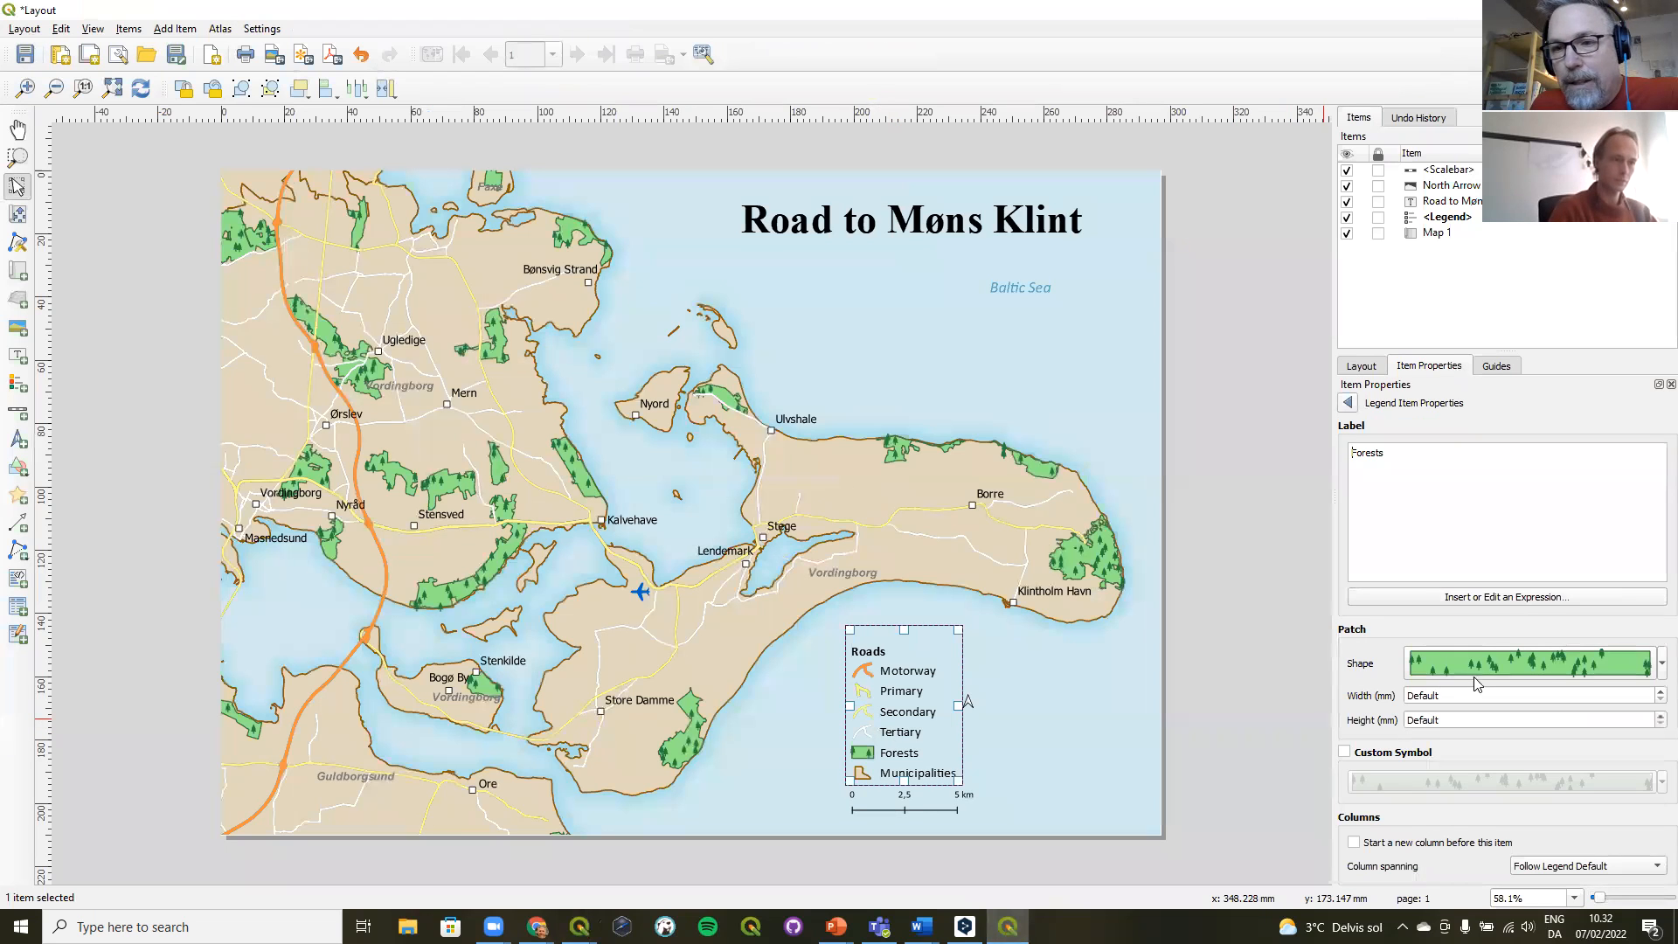
{"action": "left_click", "coordinate": [1516, 668]}
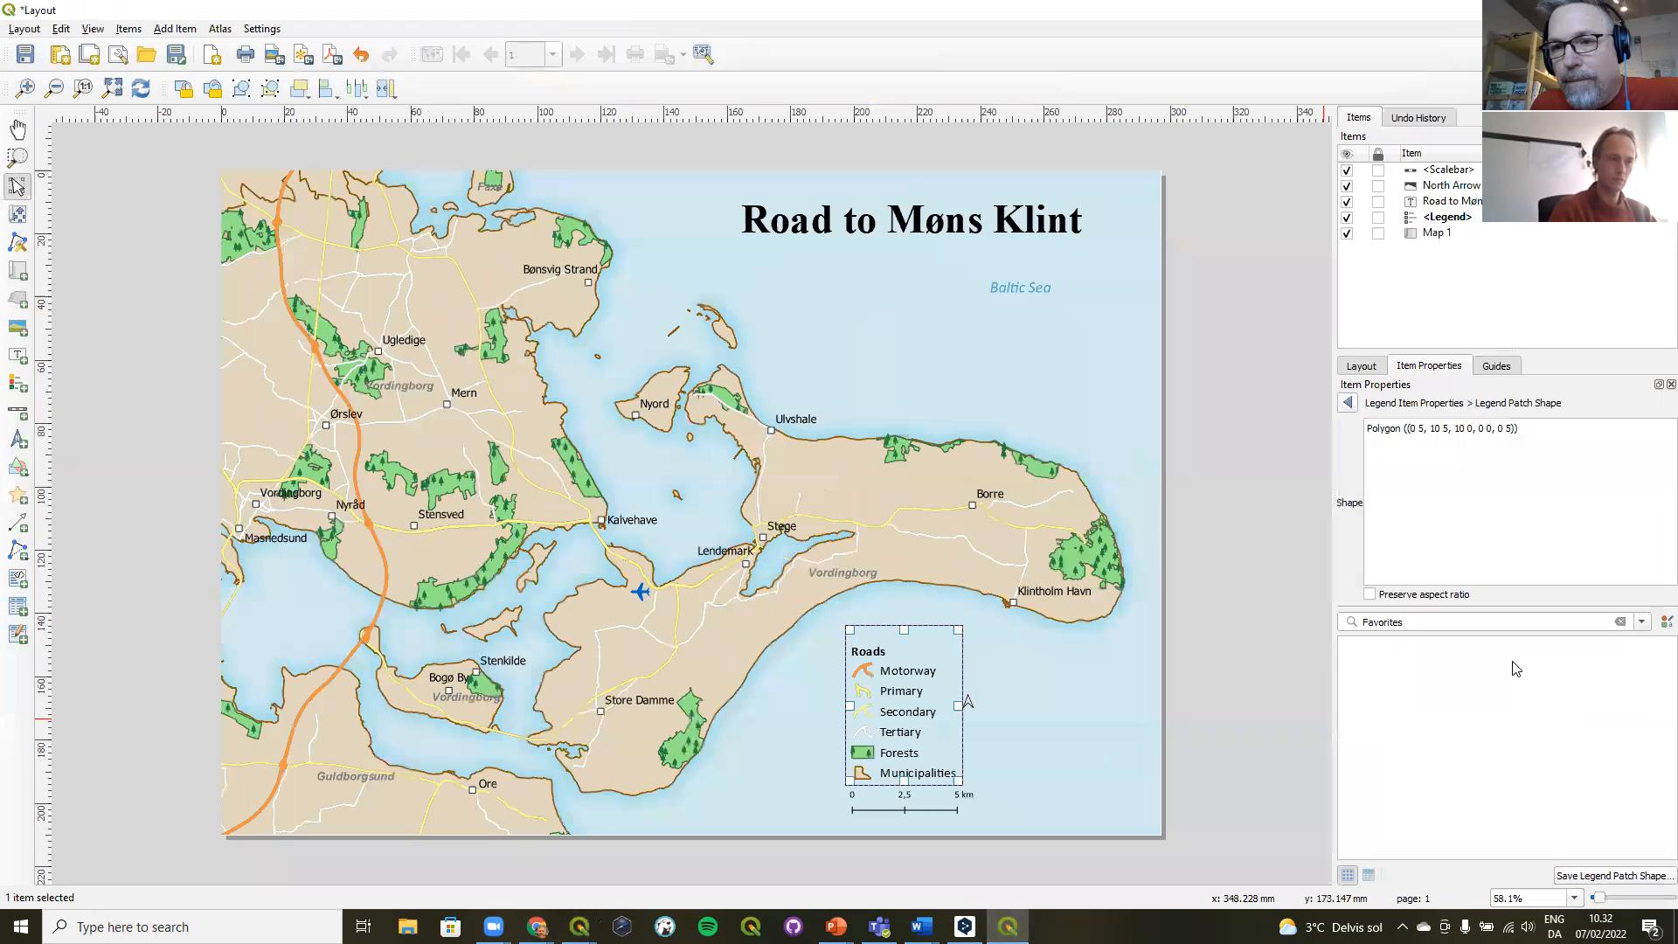
{"action": "left_click", "coordinate": [1621, 622]}
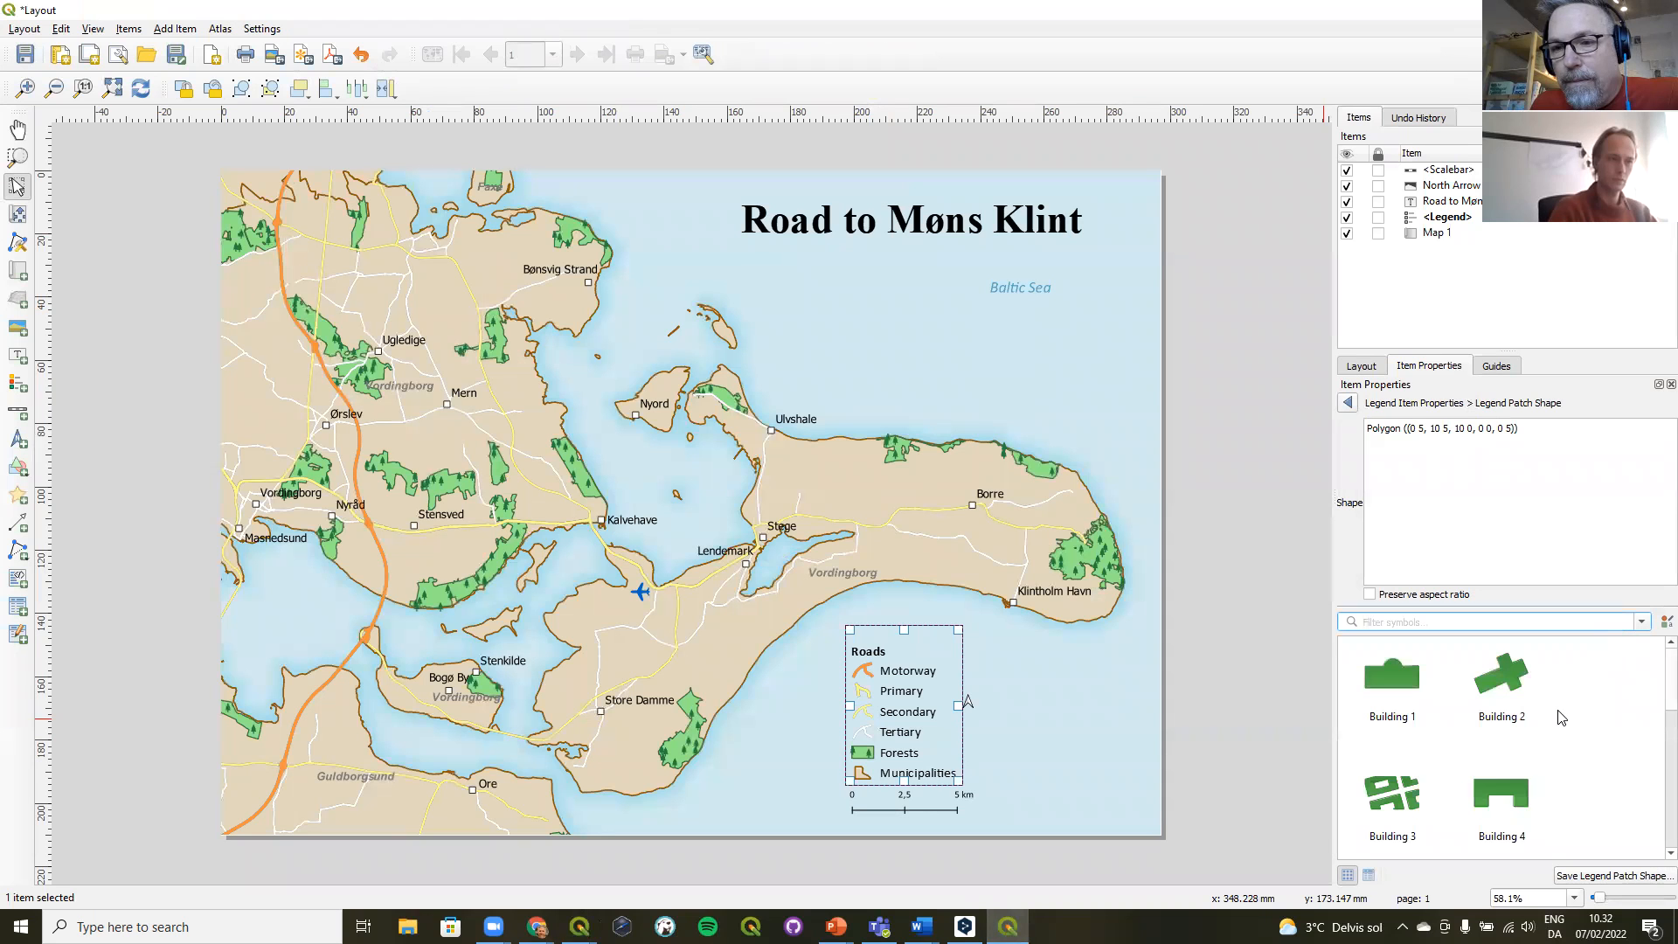
{"action": "scroll", "coordinate": [1561, 717], "scroll_direction": "down", "scroll_amount": 3}
{"action": "scroll", "coordinate": [1538, 739], "scroll_direction": "up", "scroll_amount": 1}
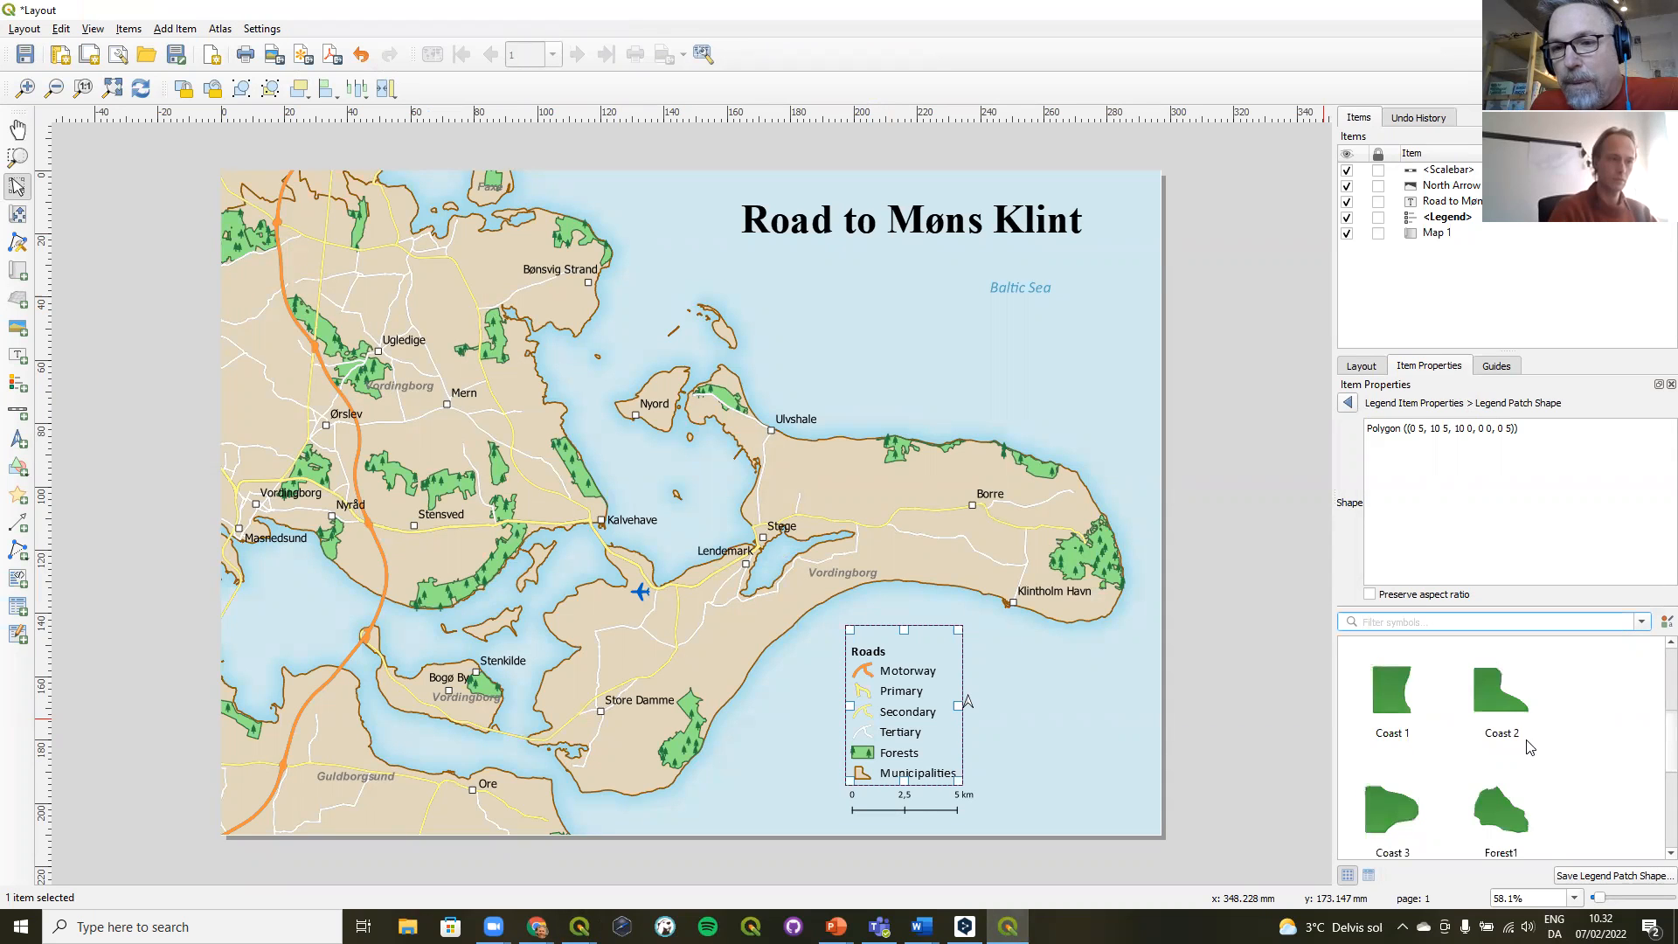
{"action": "left_click", "coordinate": [1507, 817]}
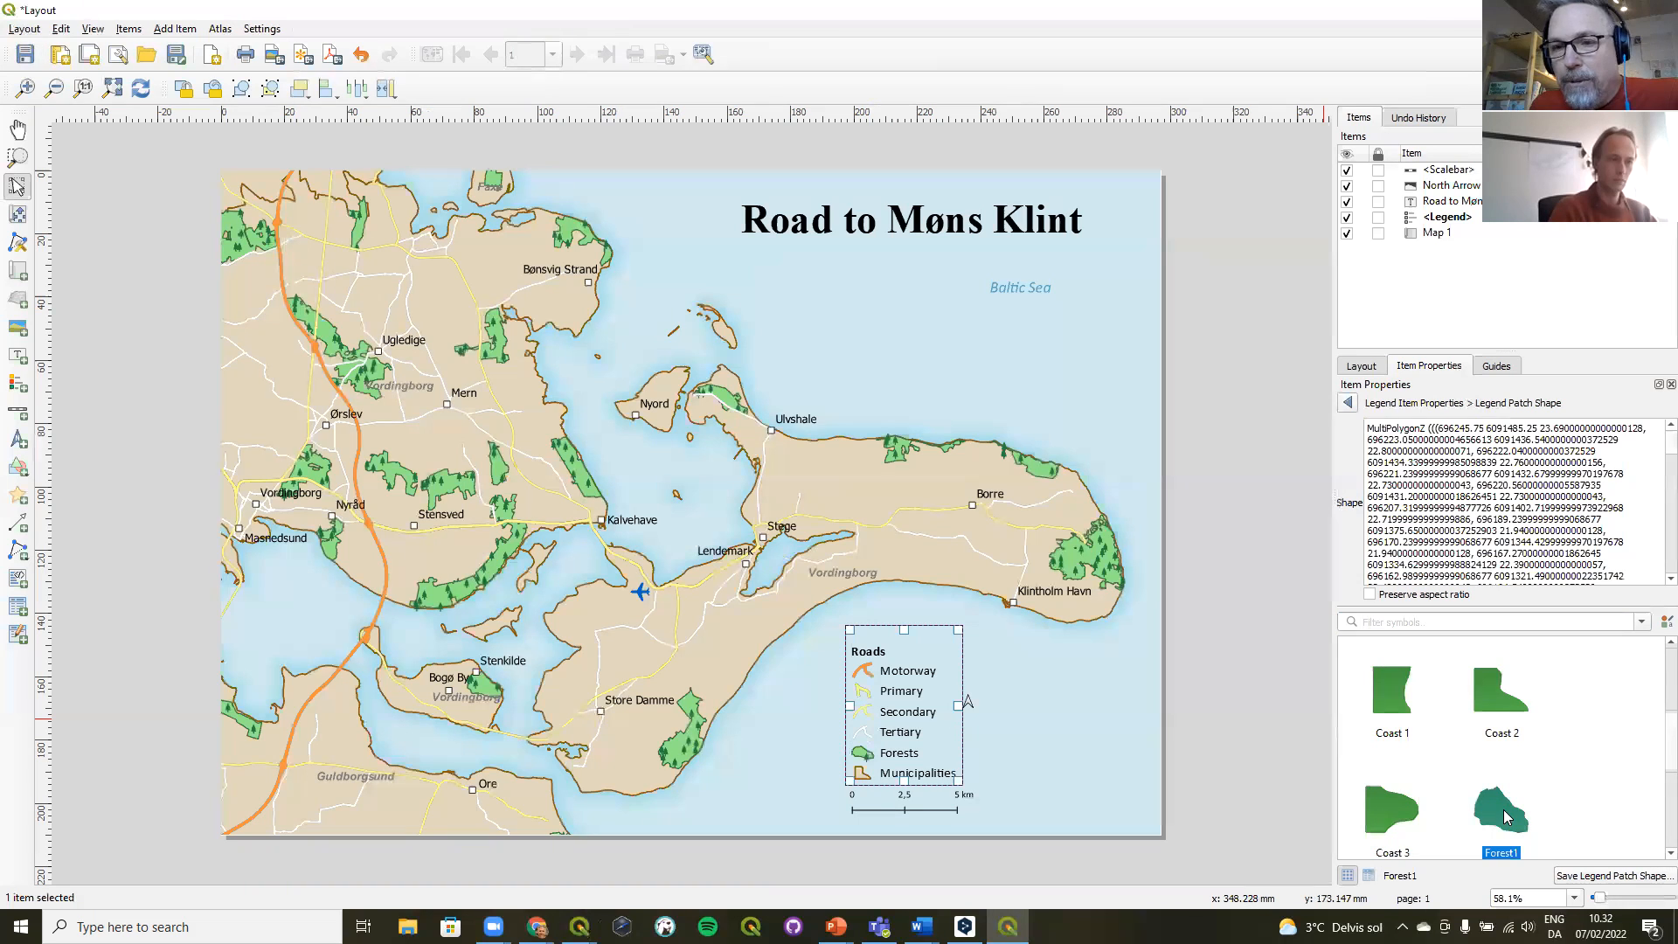
{"action": "left_click", "coordinate": [1348, 403]}
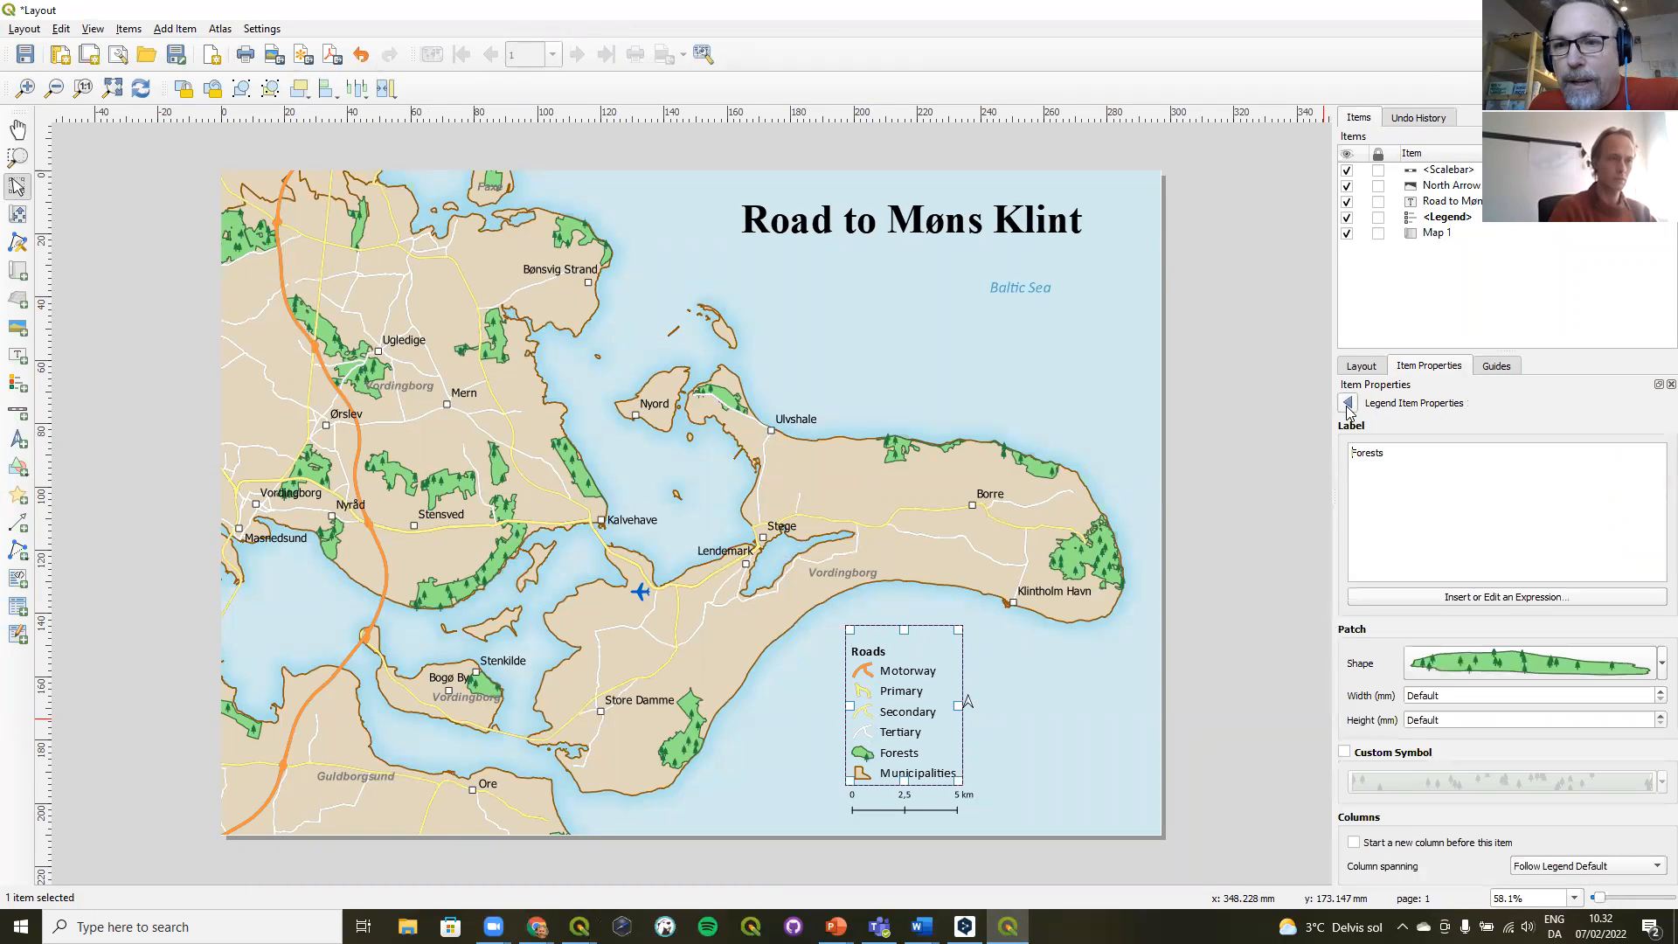
- Set the Forests legend patch to a width of 10 mm and a height of 8 mm
{"action": "left_click", "coordinate": [1659, 698]}
{"action": "left_click", "coordinate": [1655, 697]}
{"action": "left_click", "coordinate": [1655, 696]}
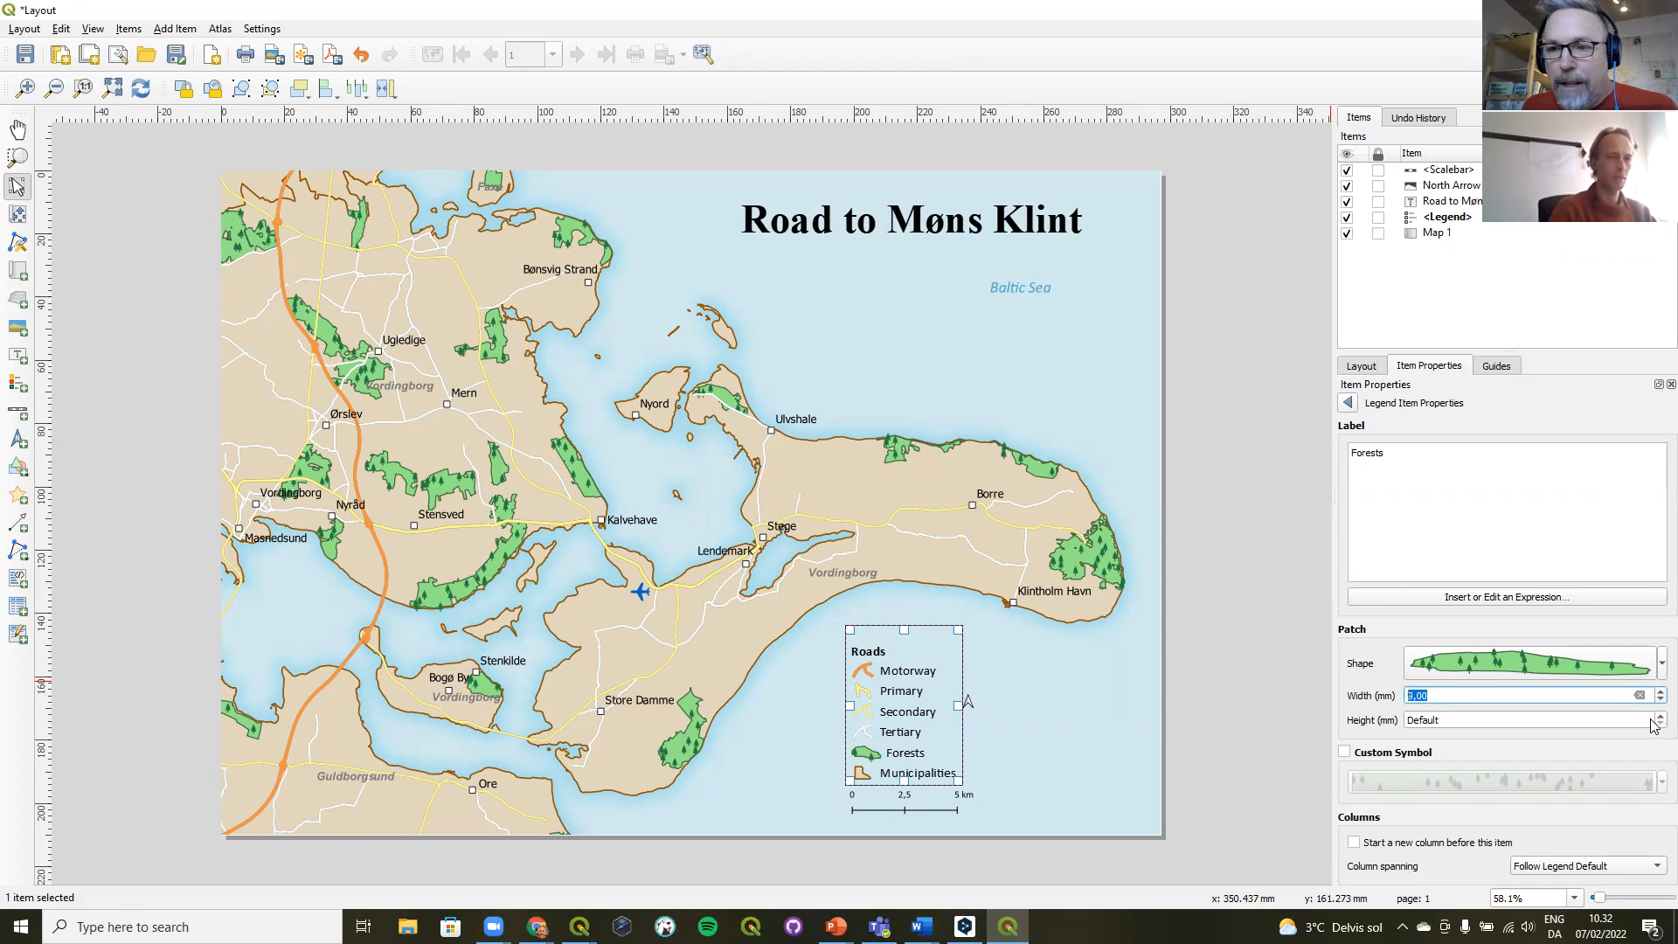
{"action": "left_click", "coordinate": [1655, 722]}
{"action": "left_click", "coordinate": [1655, 719]}
{"action": "left_click", "coordinate": [1655, 719]}
{"action": "left_click", "coordinate": [1654, 718]}
{"action": "left_click", "coordinate": [1655, 719]}
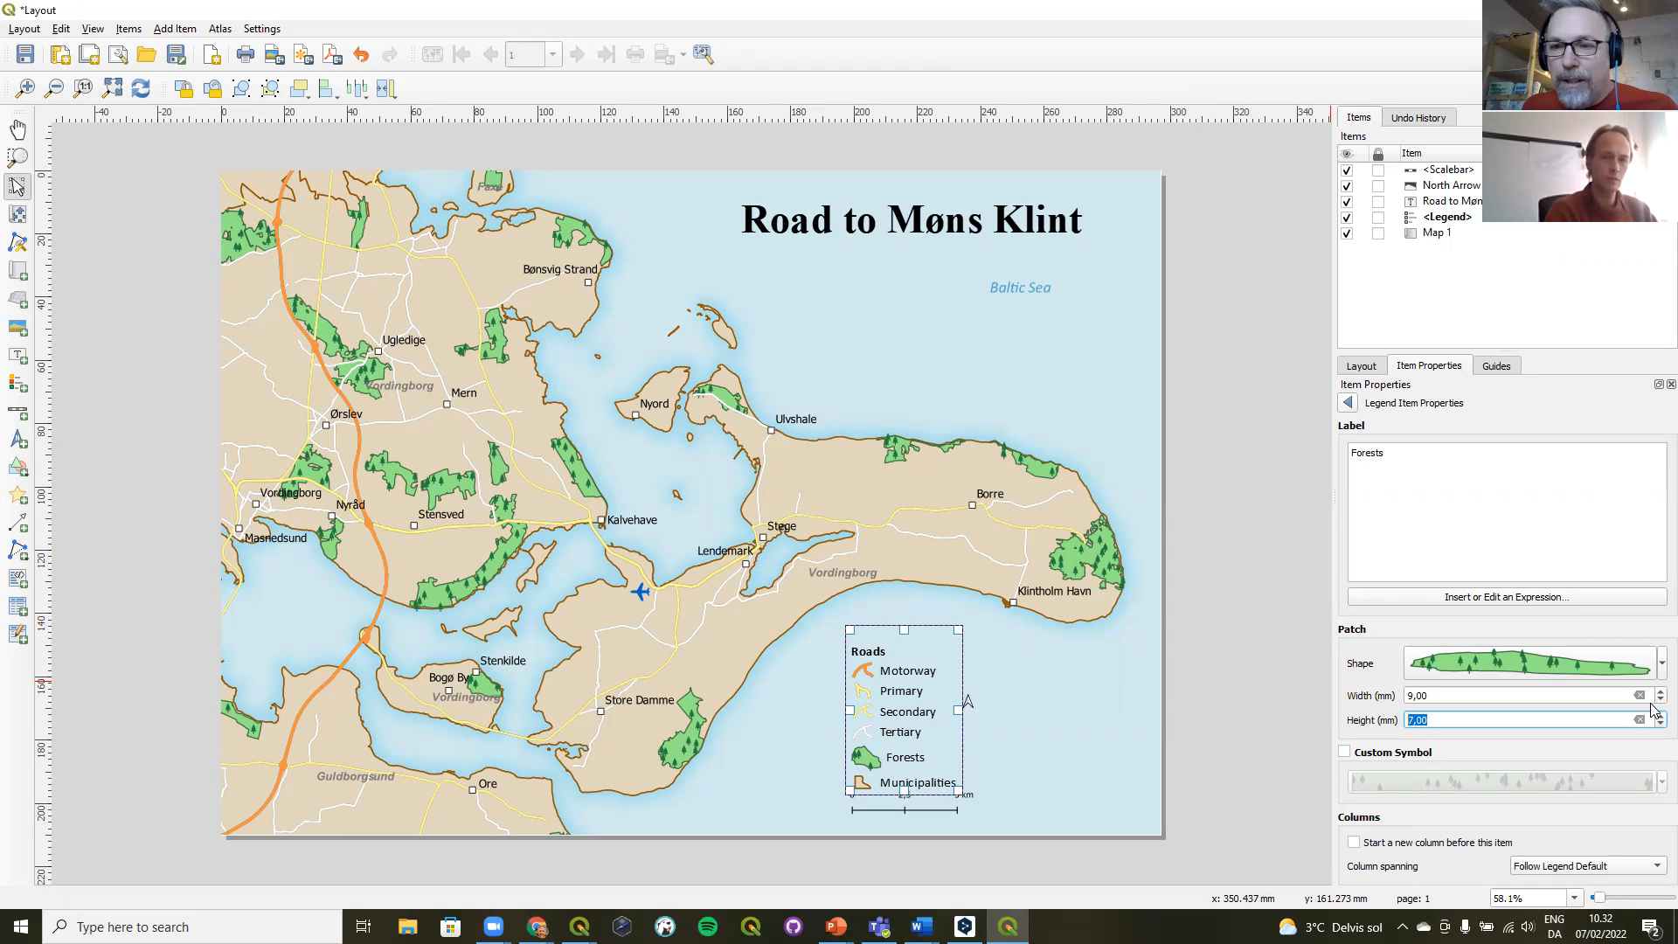
{"action": "left_click", "coordinate": [1655, 692]}
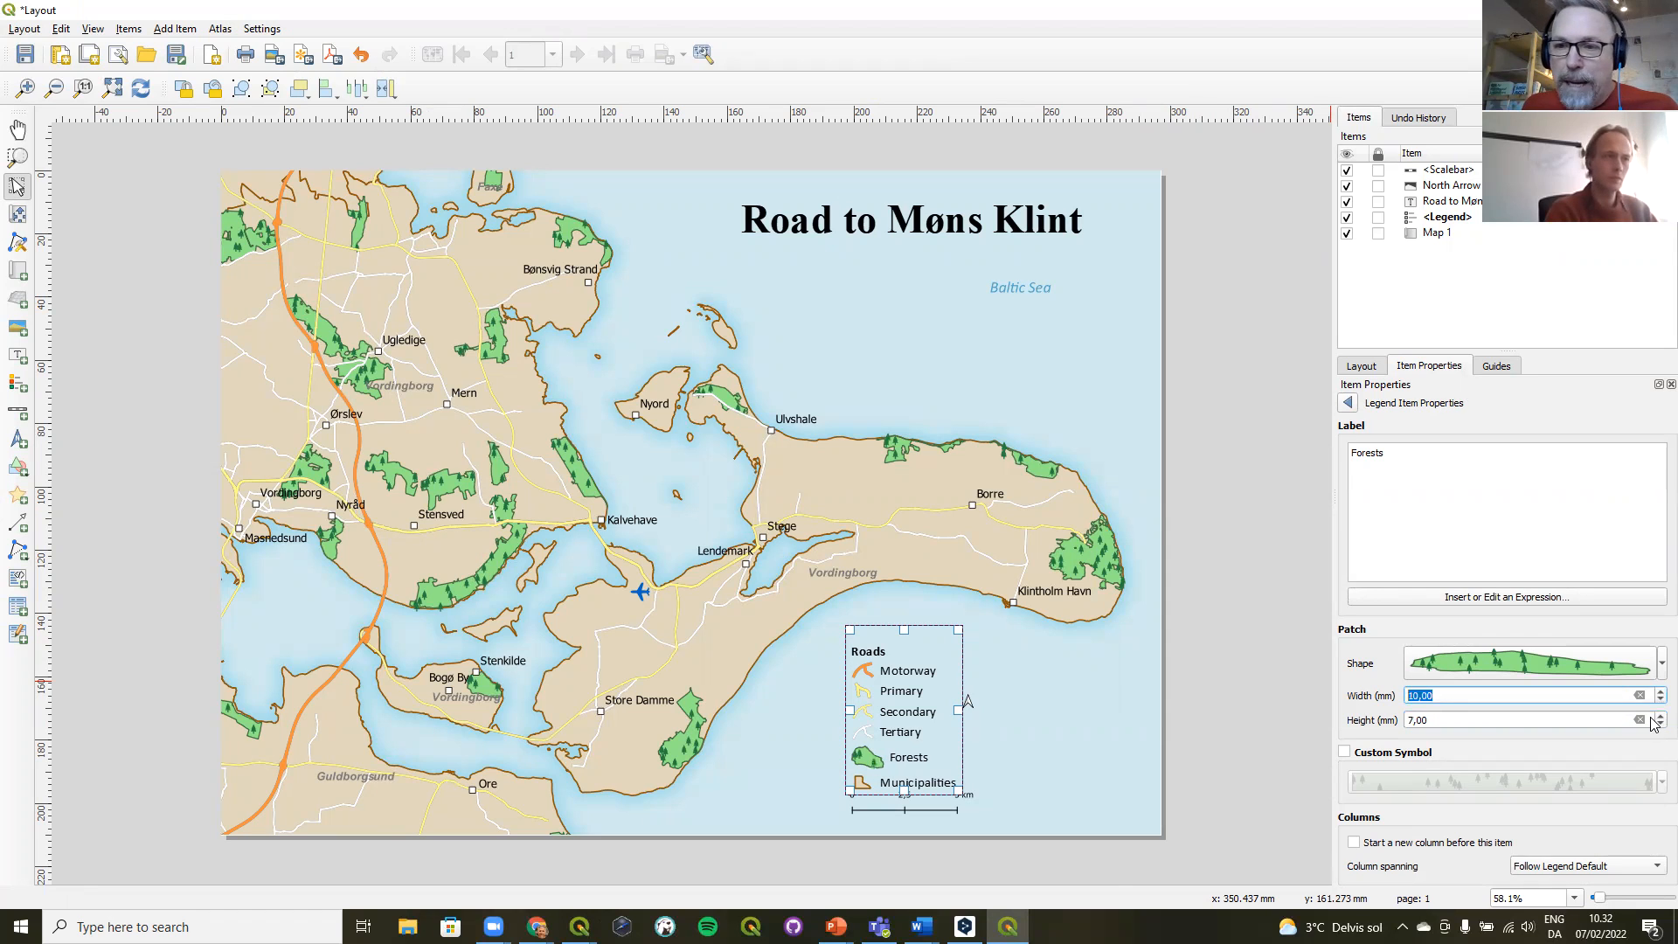
{"action": "left_click", "coordinate": [1654, 719]}
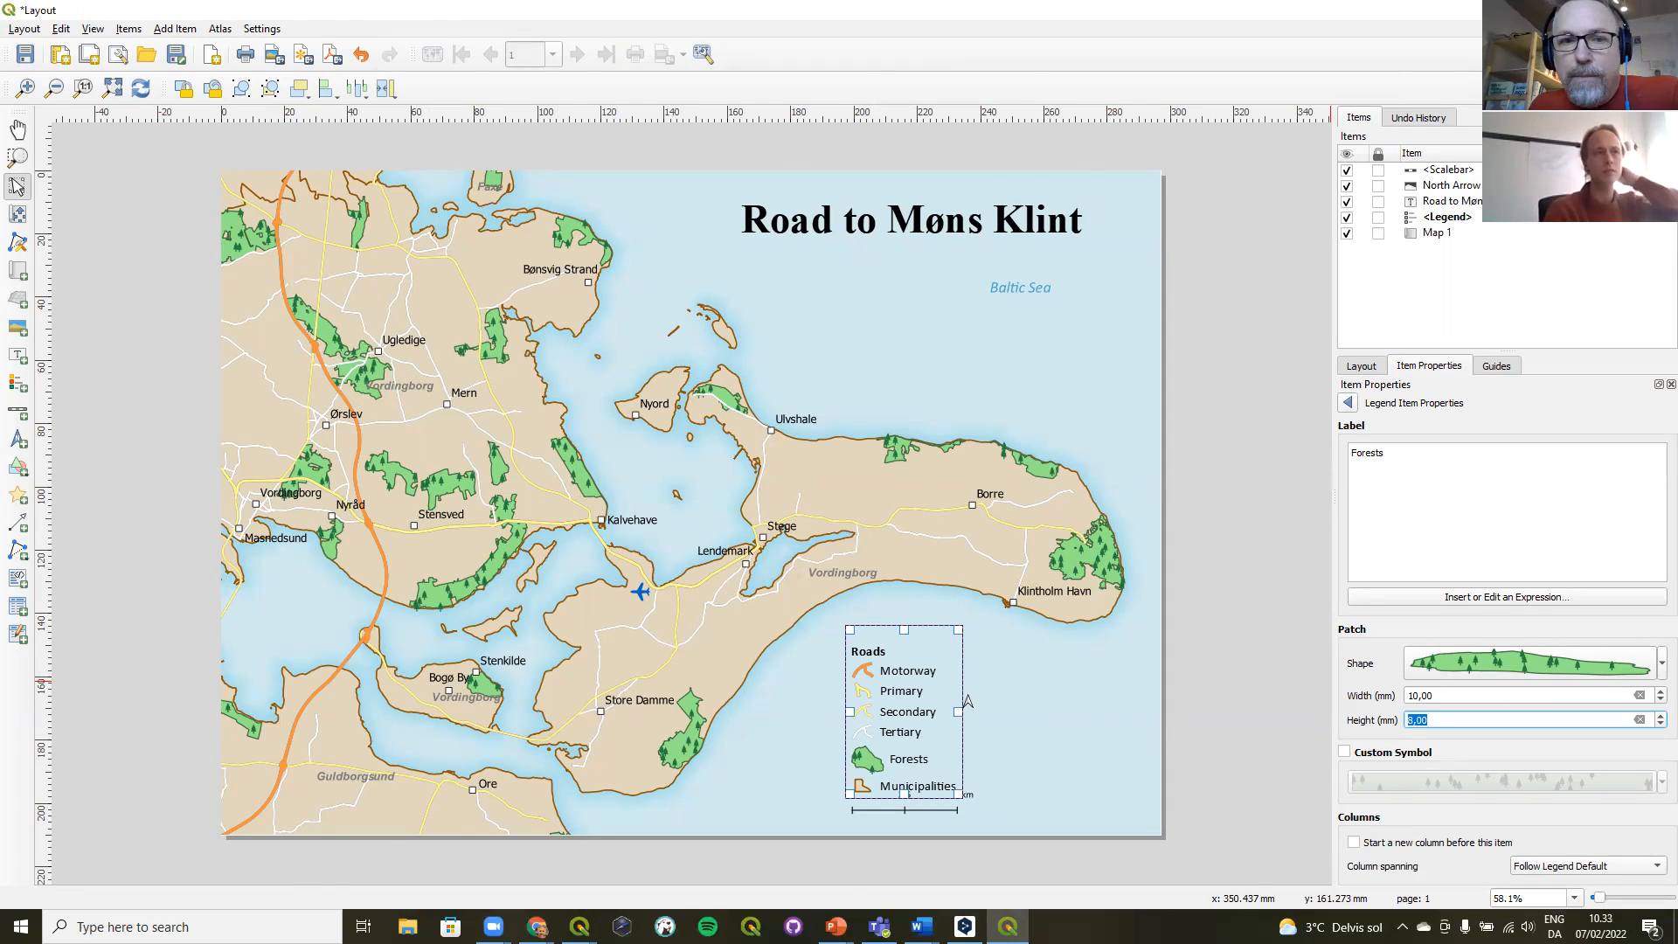
- Switch from the layout to the main project window and minimise all windows to show the desktop
{"action": "key", "text": "alt+Tab"}
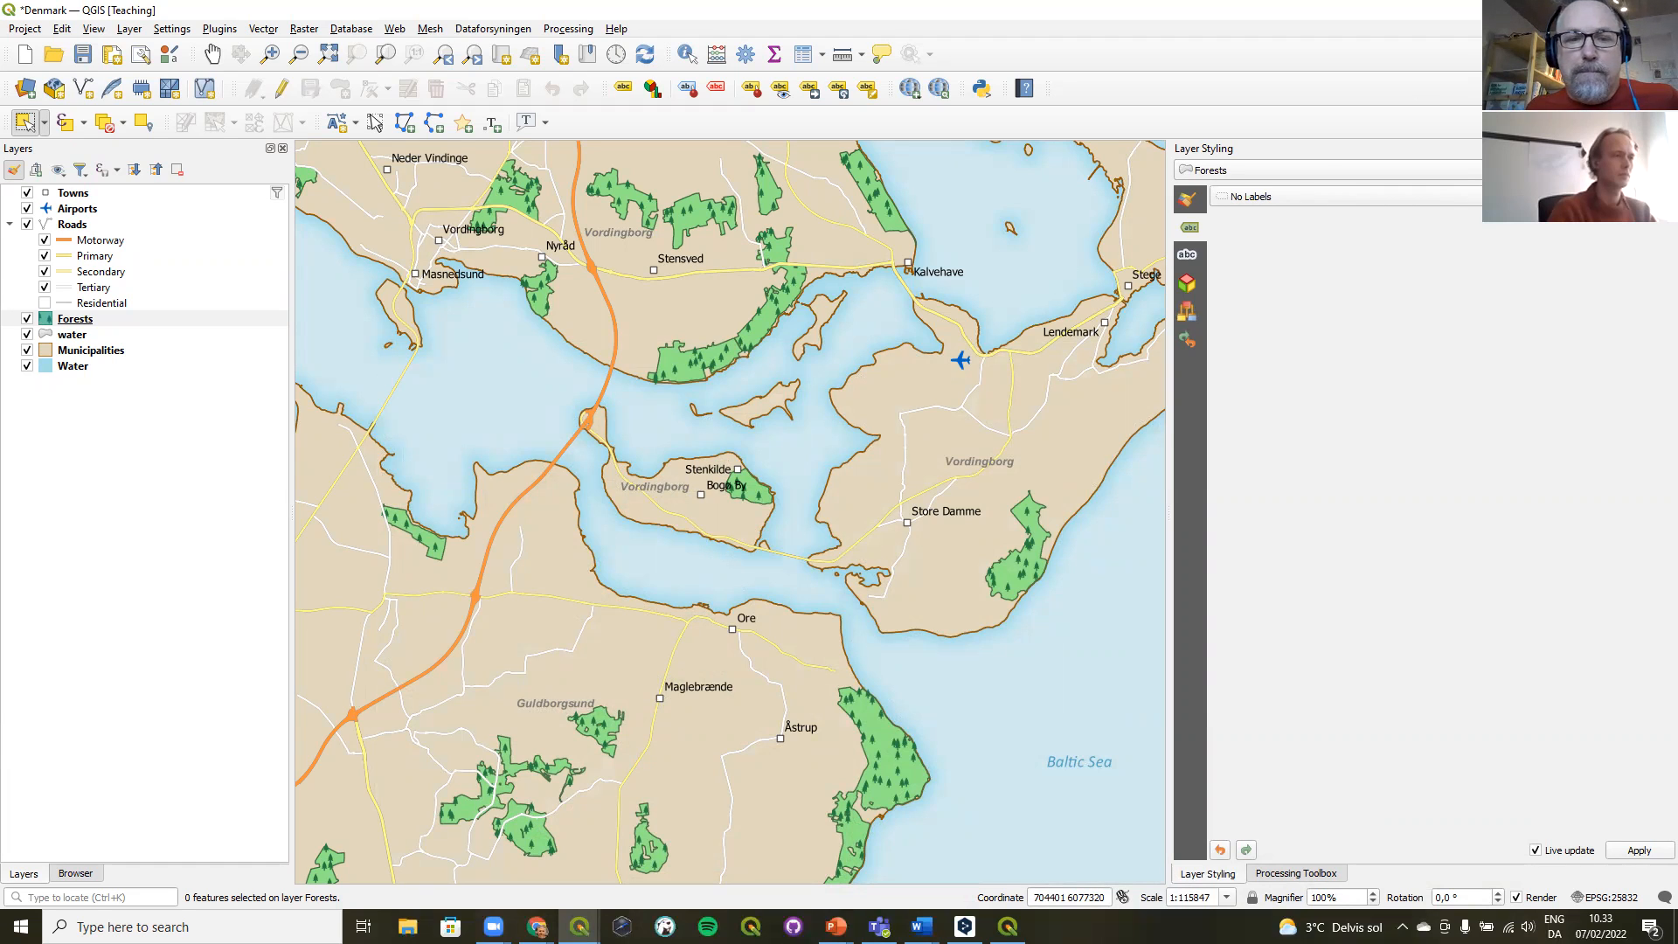
{"action": "key", "text": "super+d"}
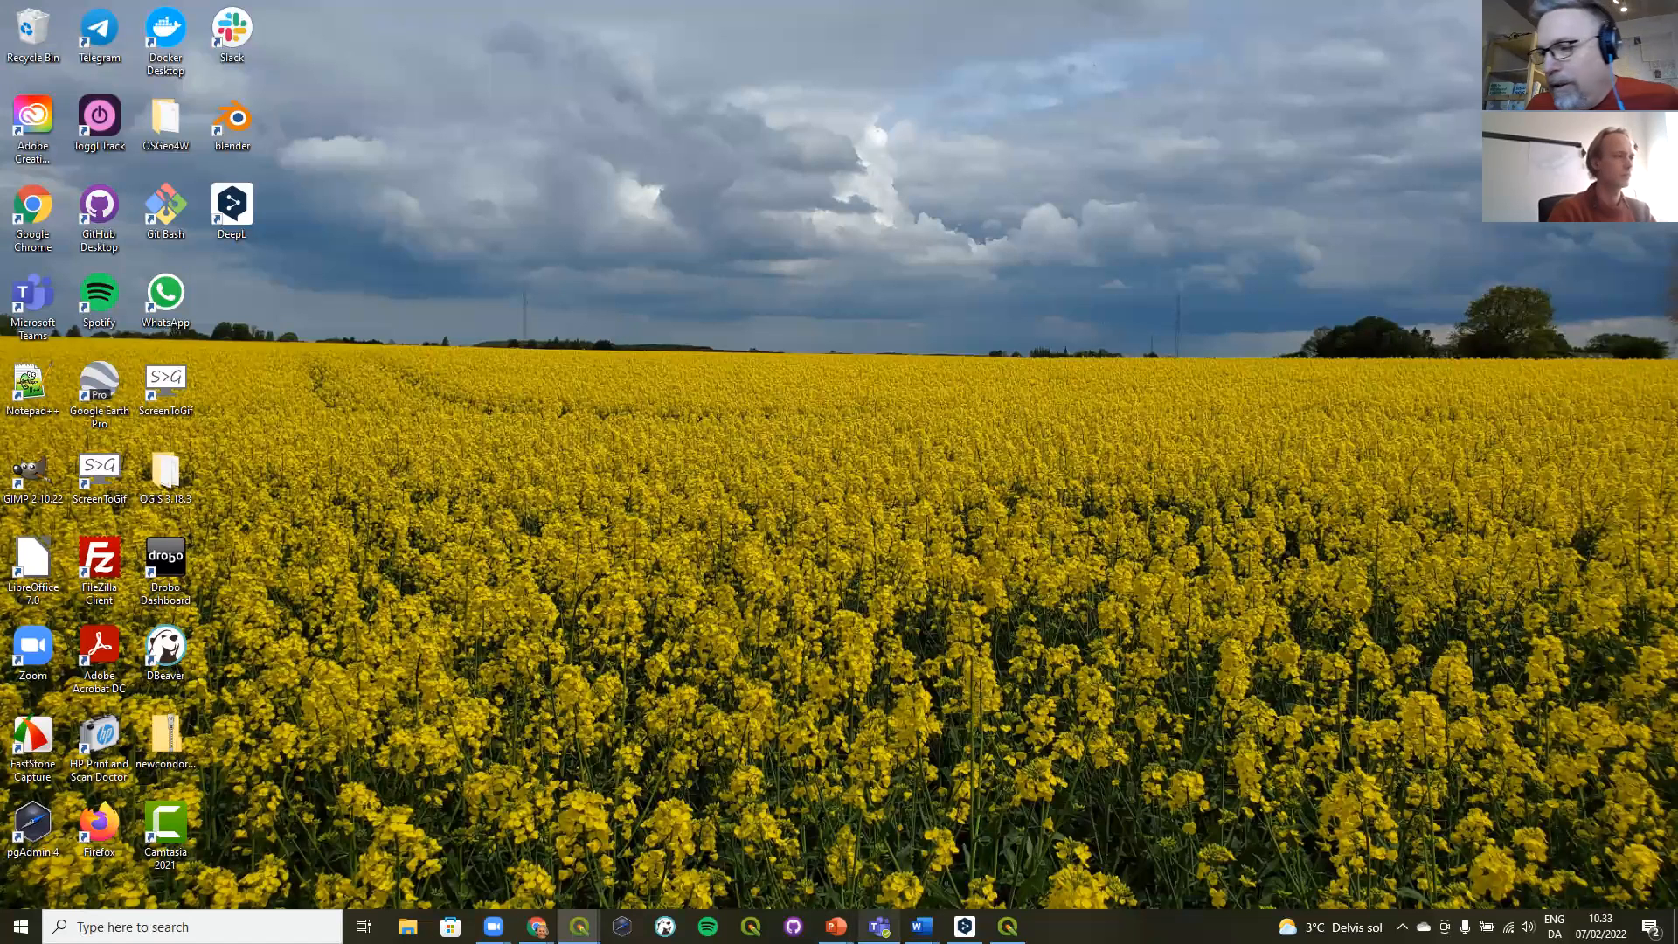
{"action": "mouse_move", "coordinate": [880, 926]}
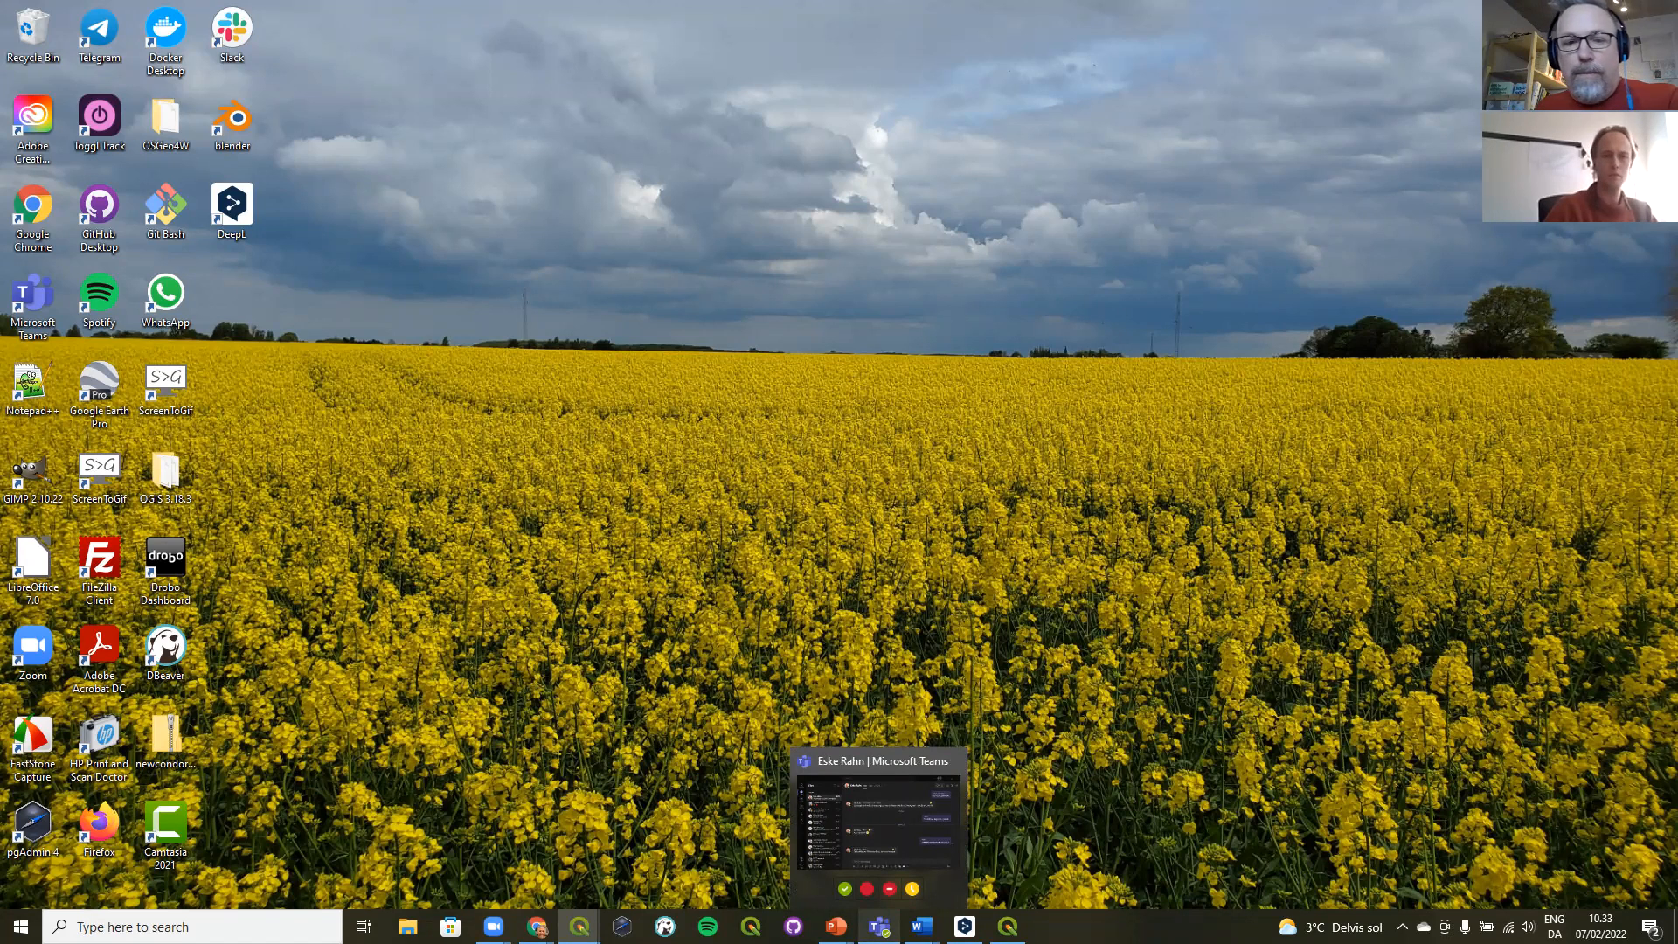
- Return to the Denmark project window and expand the LayerEffects data folder in the browser, collapsing the Denmark folder
{"action": "mouse_move", "coordinate": [580, 926]}
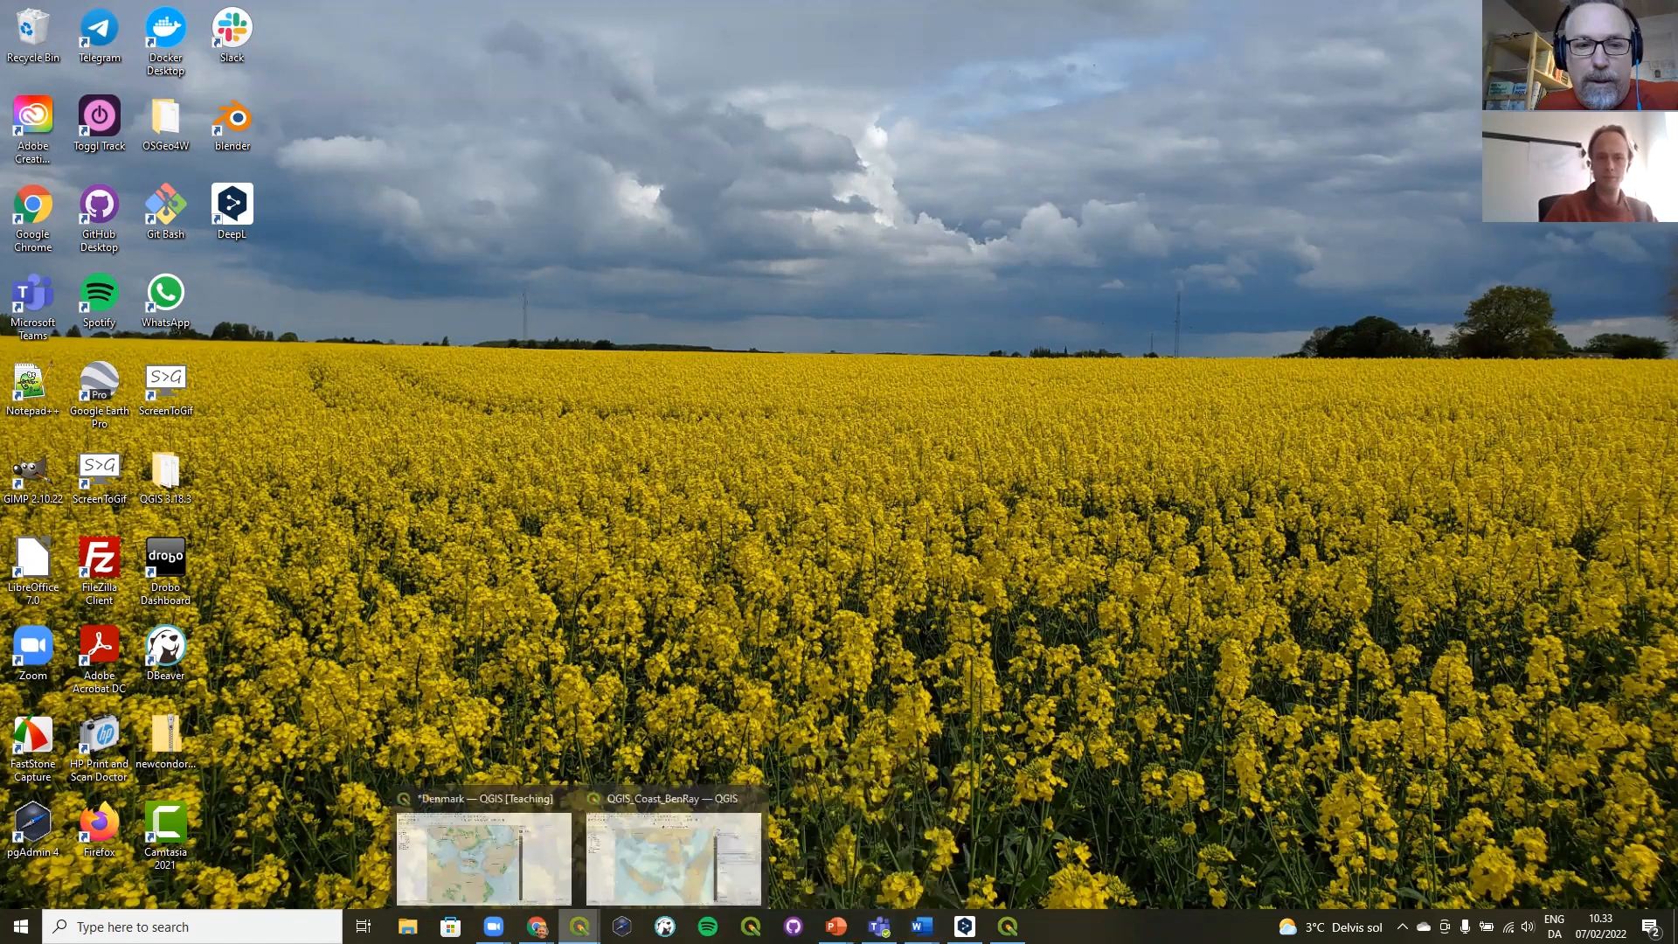
{"action": "left_click", "coordinate": [471, 850]}
{"action": "left_click", "coordinate": [74, 875]}
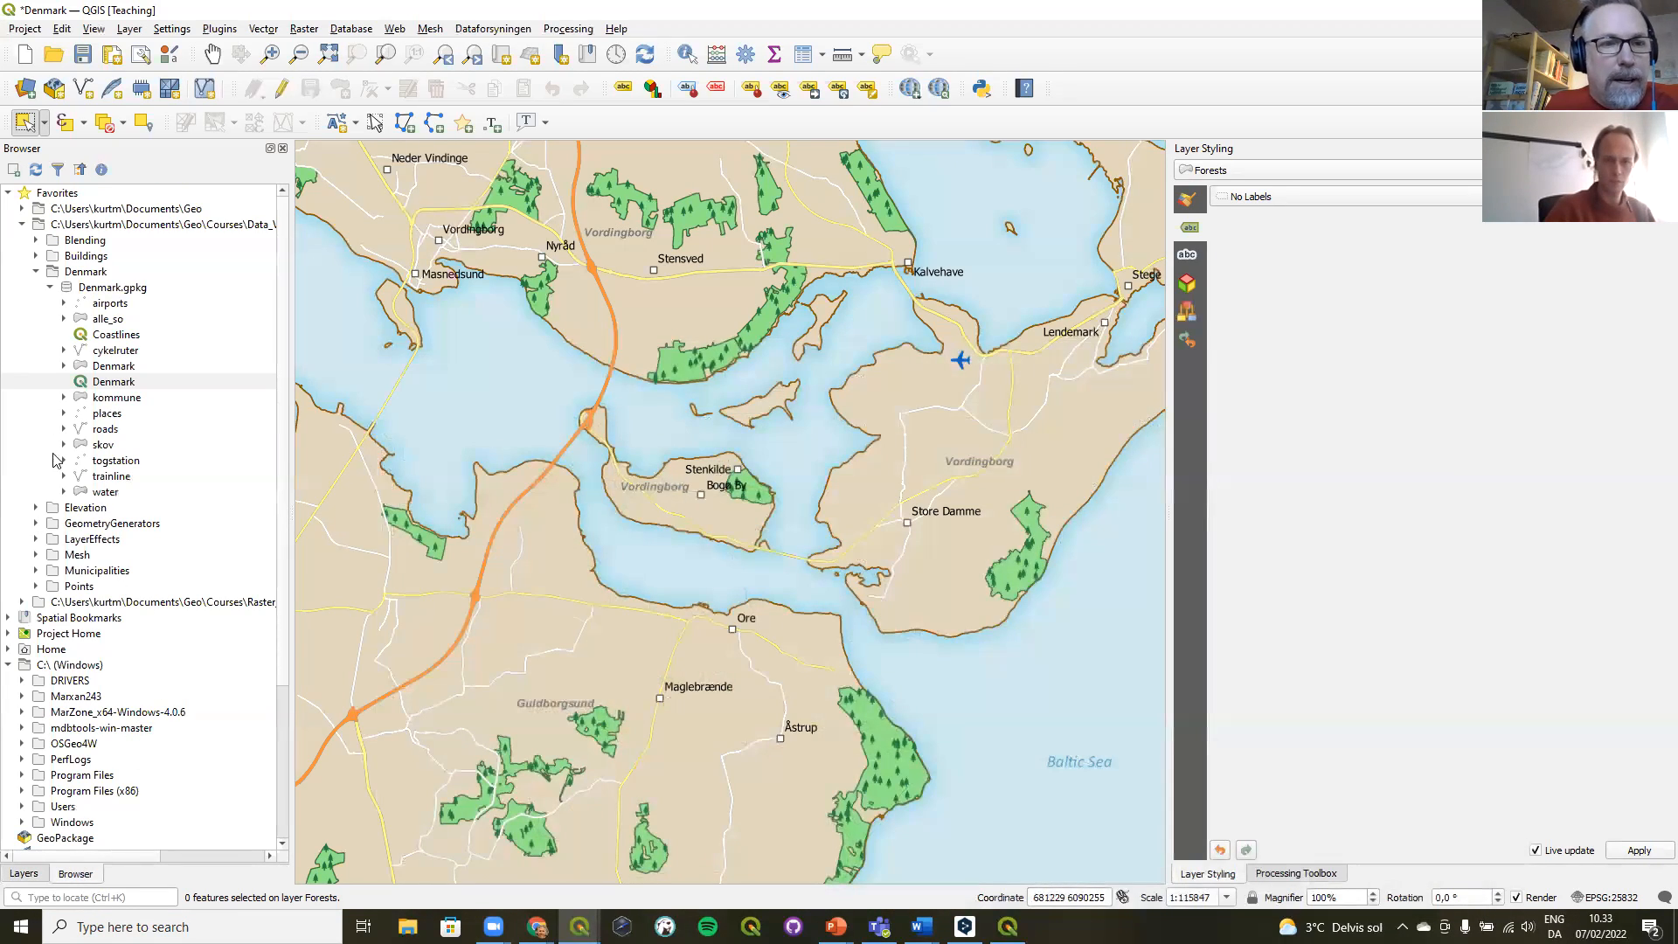
{"action": "left_click", "coordinate": [35, 273]}
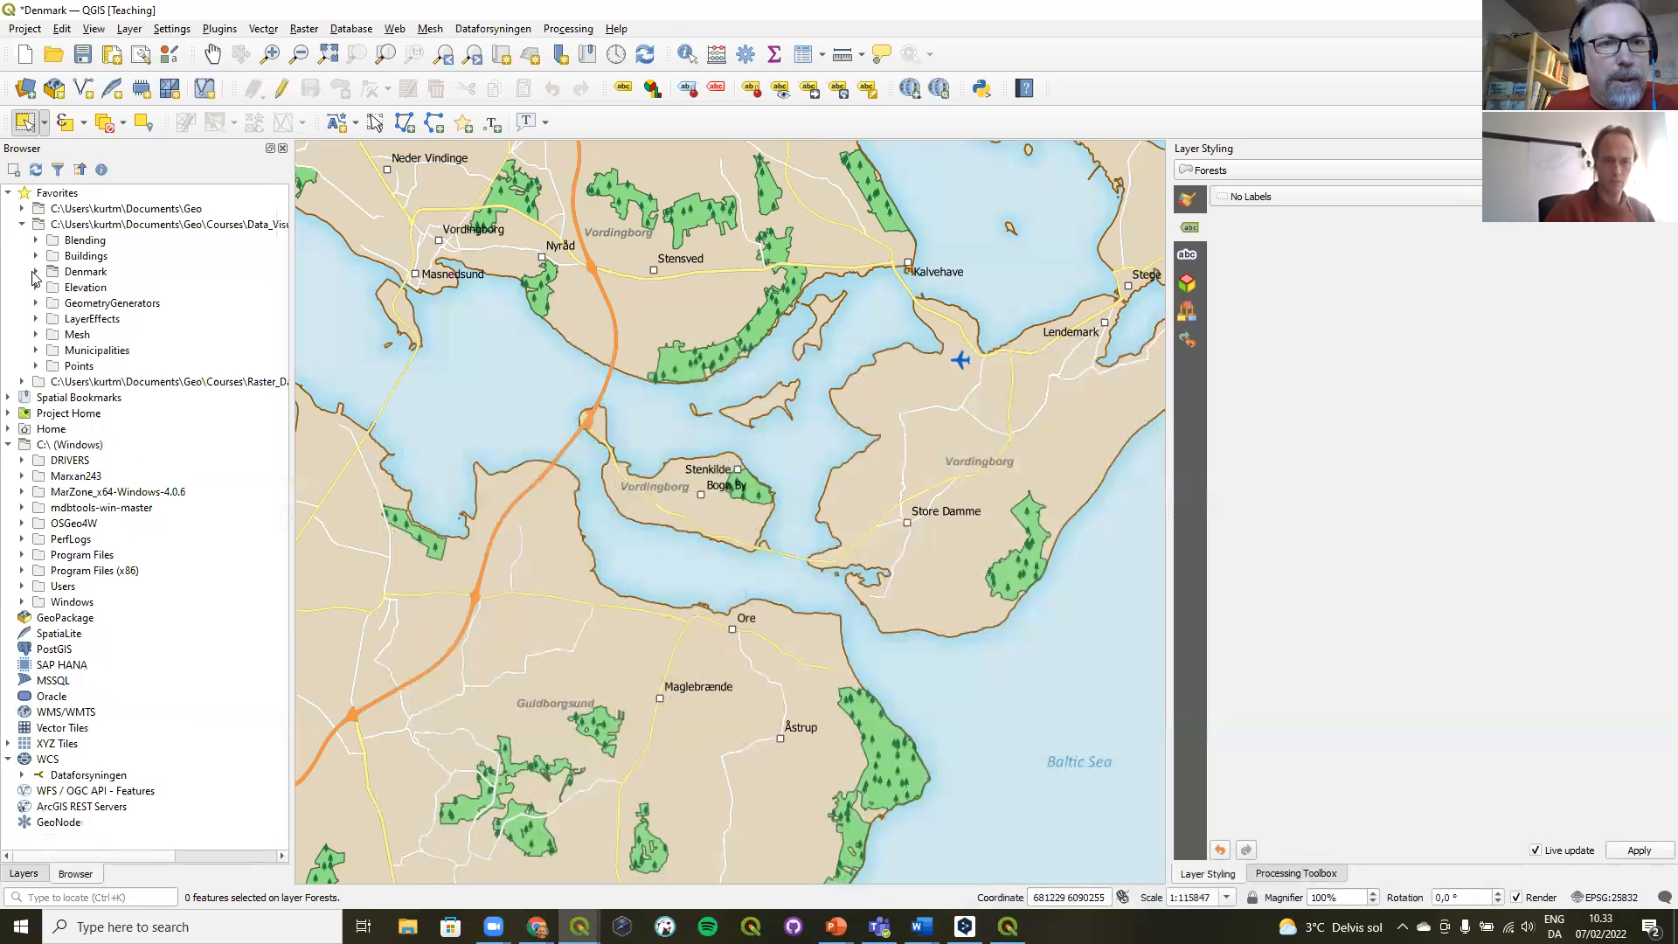
{"action": "left_click", "coordinate": [36, 320]}
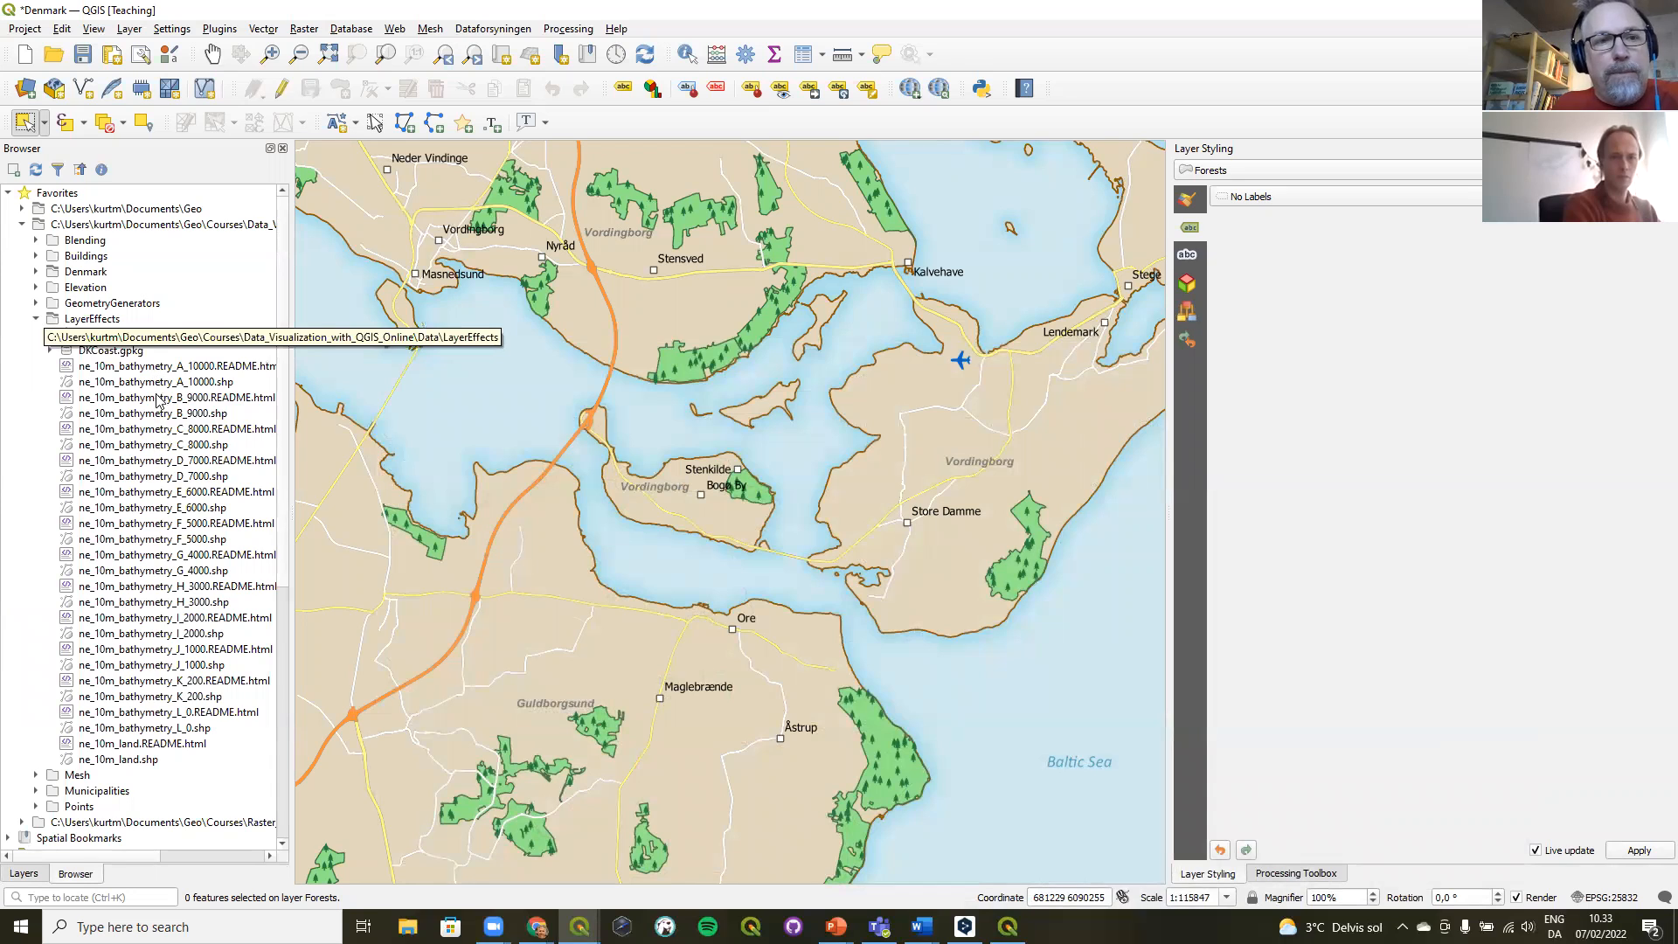
- Open the Bathymetry project from the LayerEffects folder without saving the current project, dismiss the version notice and show the layer list
{"action": "left_click", "coordinate": [93, 337]}
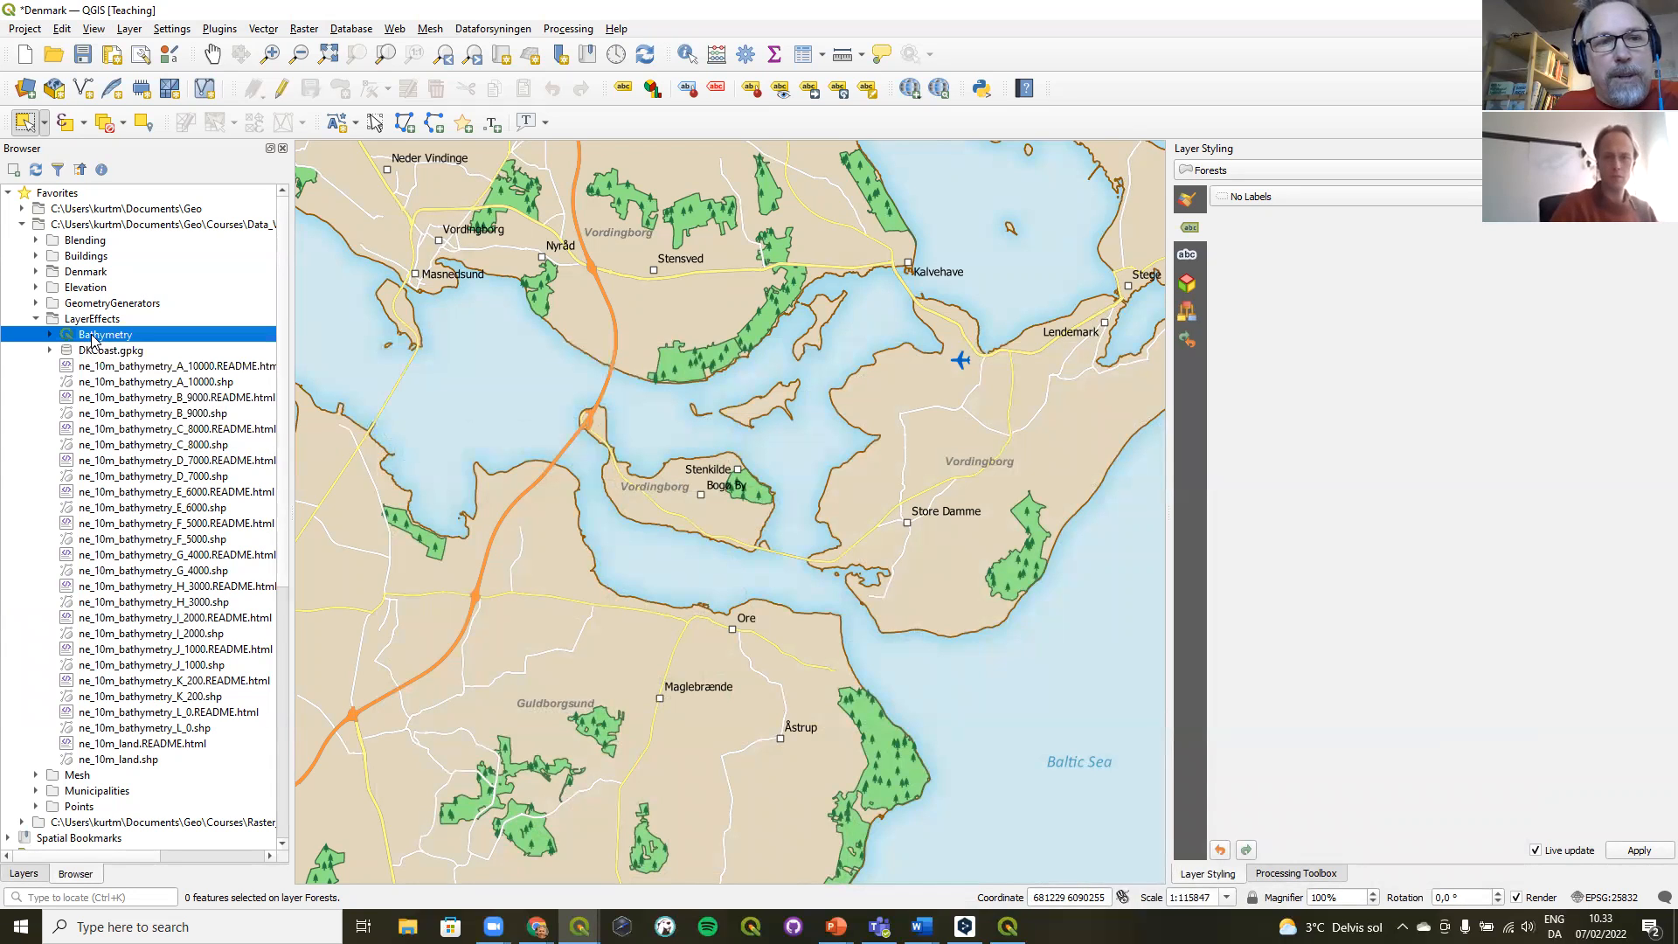
{"action": "left_click_drag", "start_coordinate": [93, 339], "coordinate": [649, 421]}
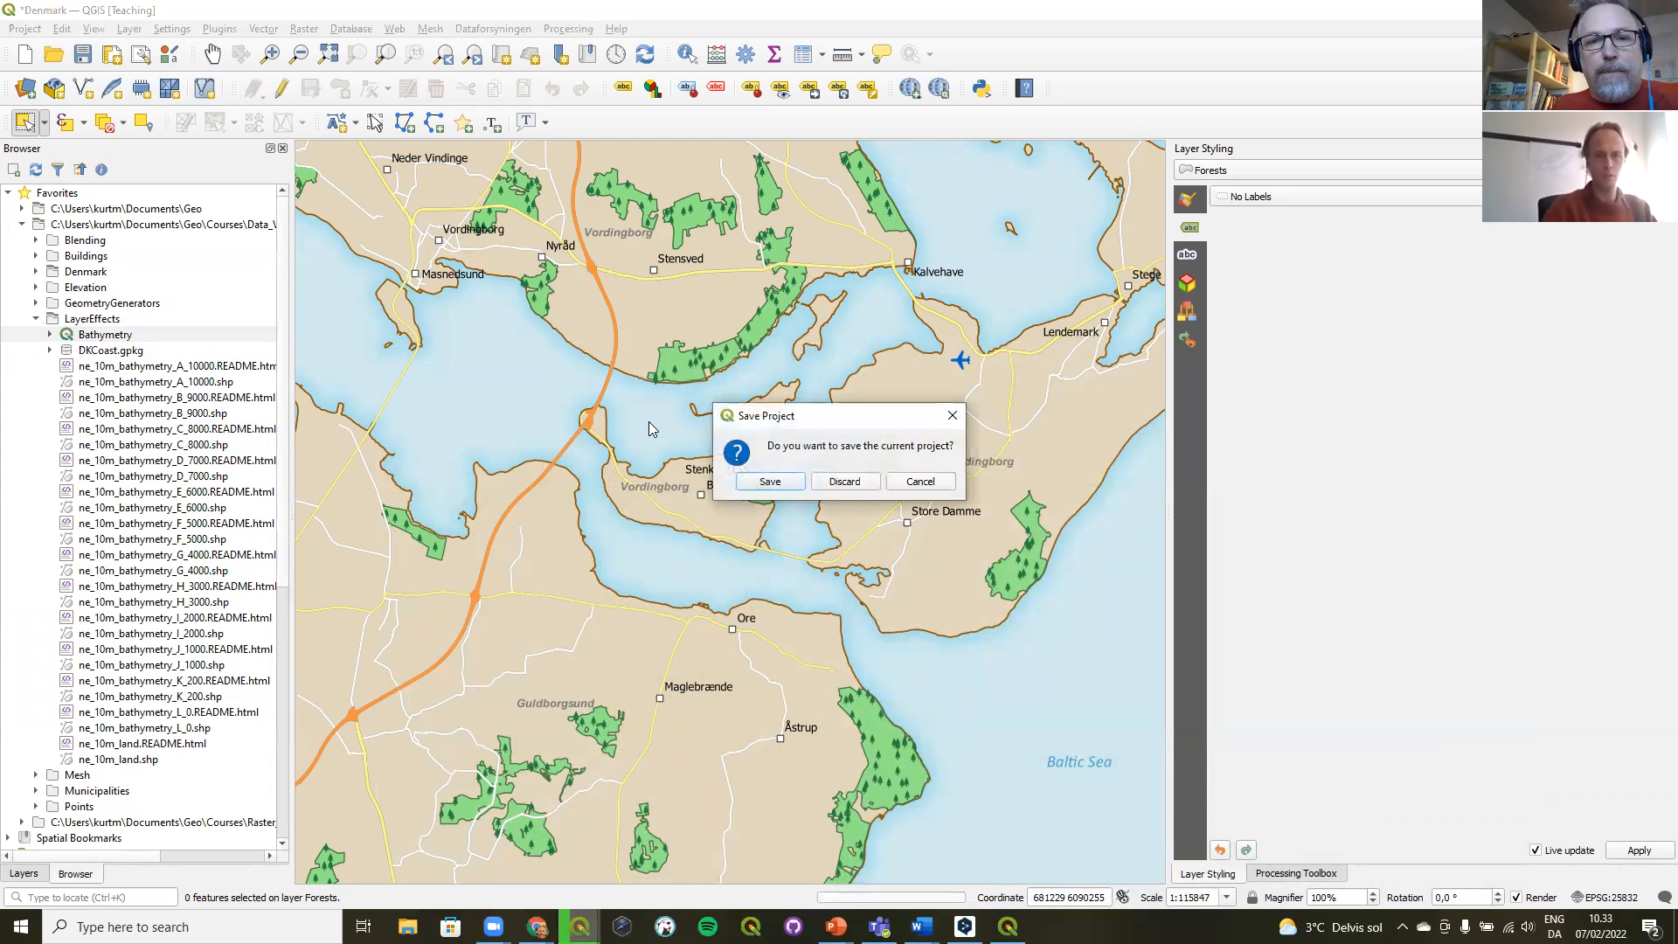
{"action": "left_click", "coordinate": [837, 483]}
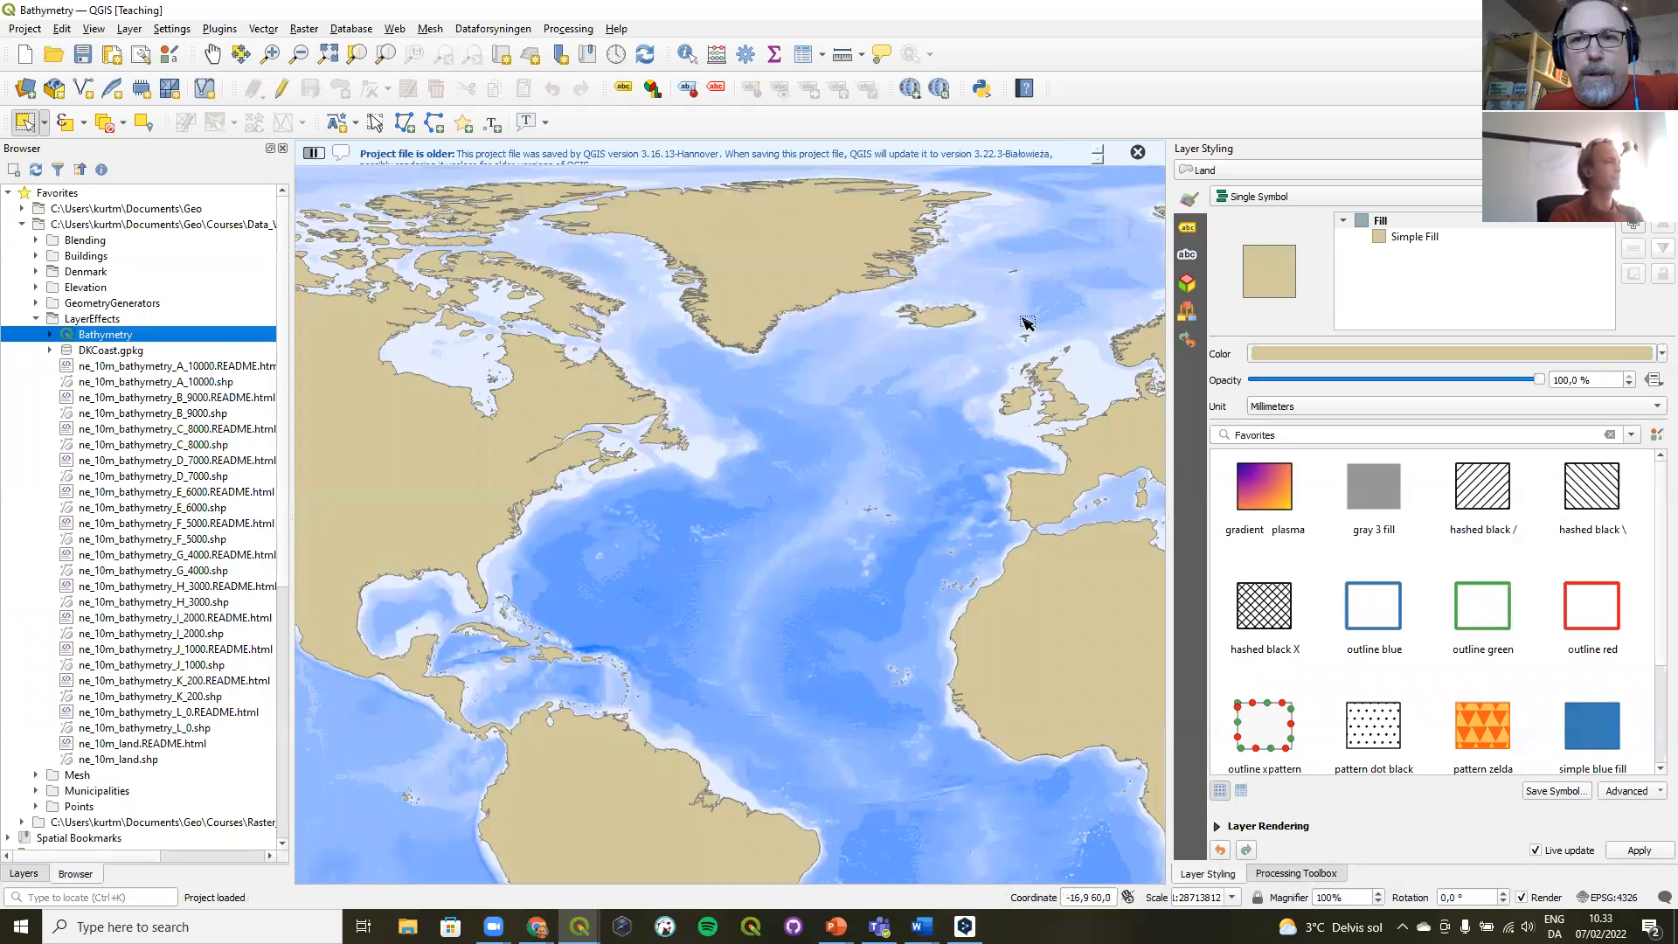
{"action": "left_click", "coordinate": [1138, 153]}
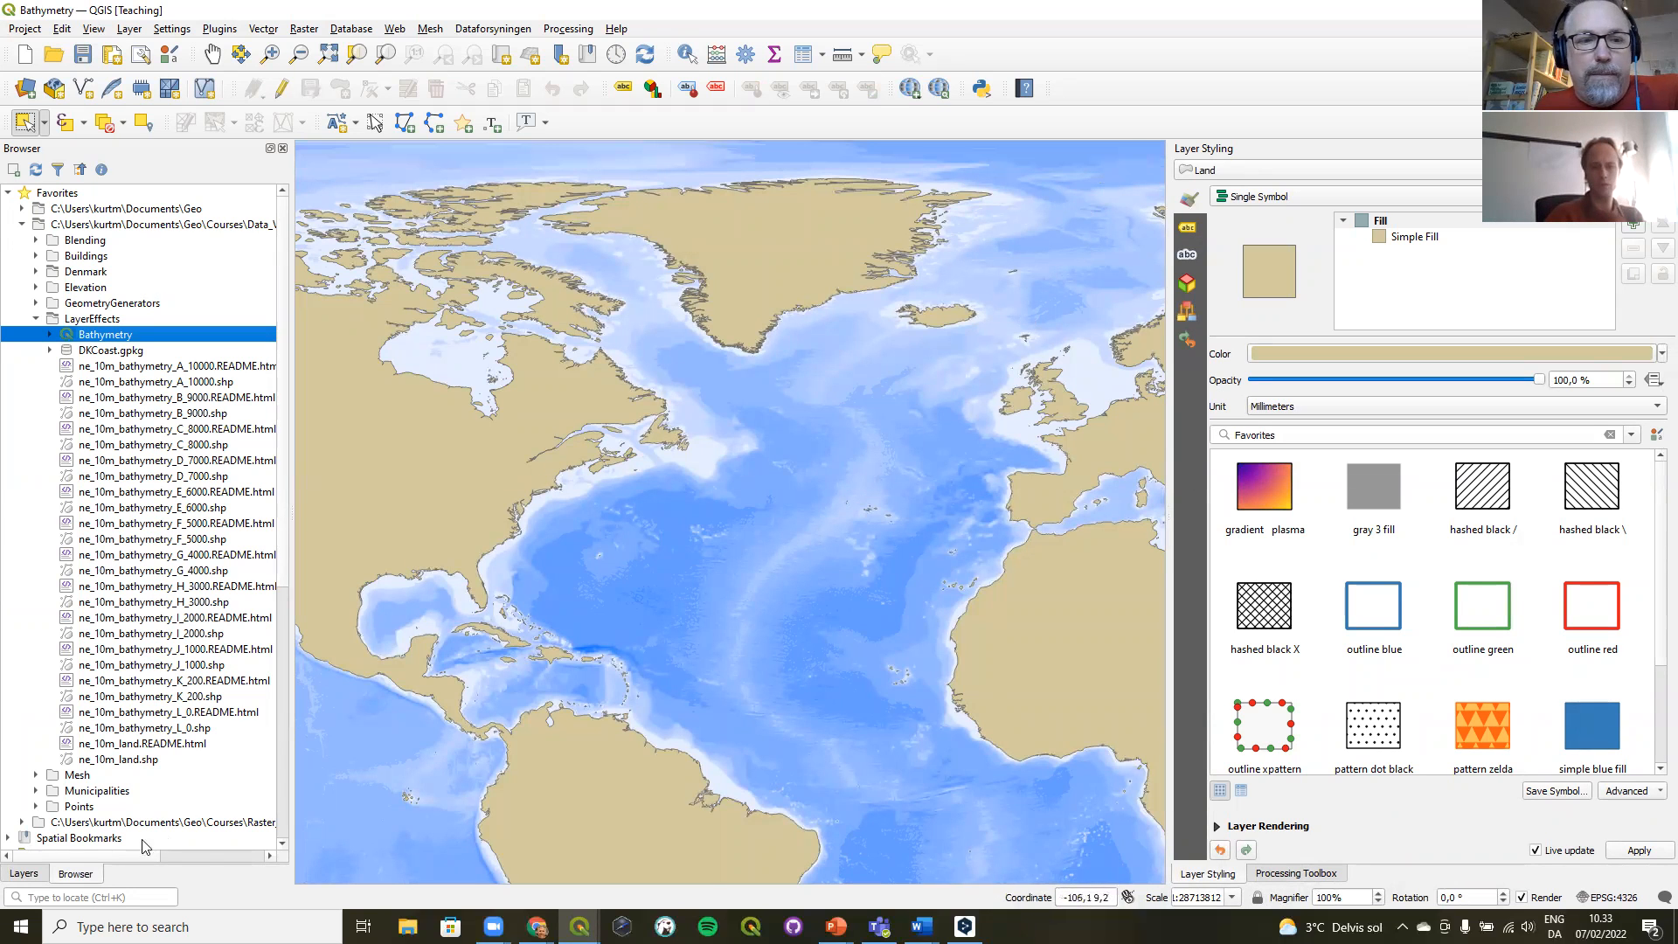
{"action": "left_click", "coordinate": [25, 874]}
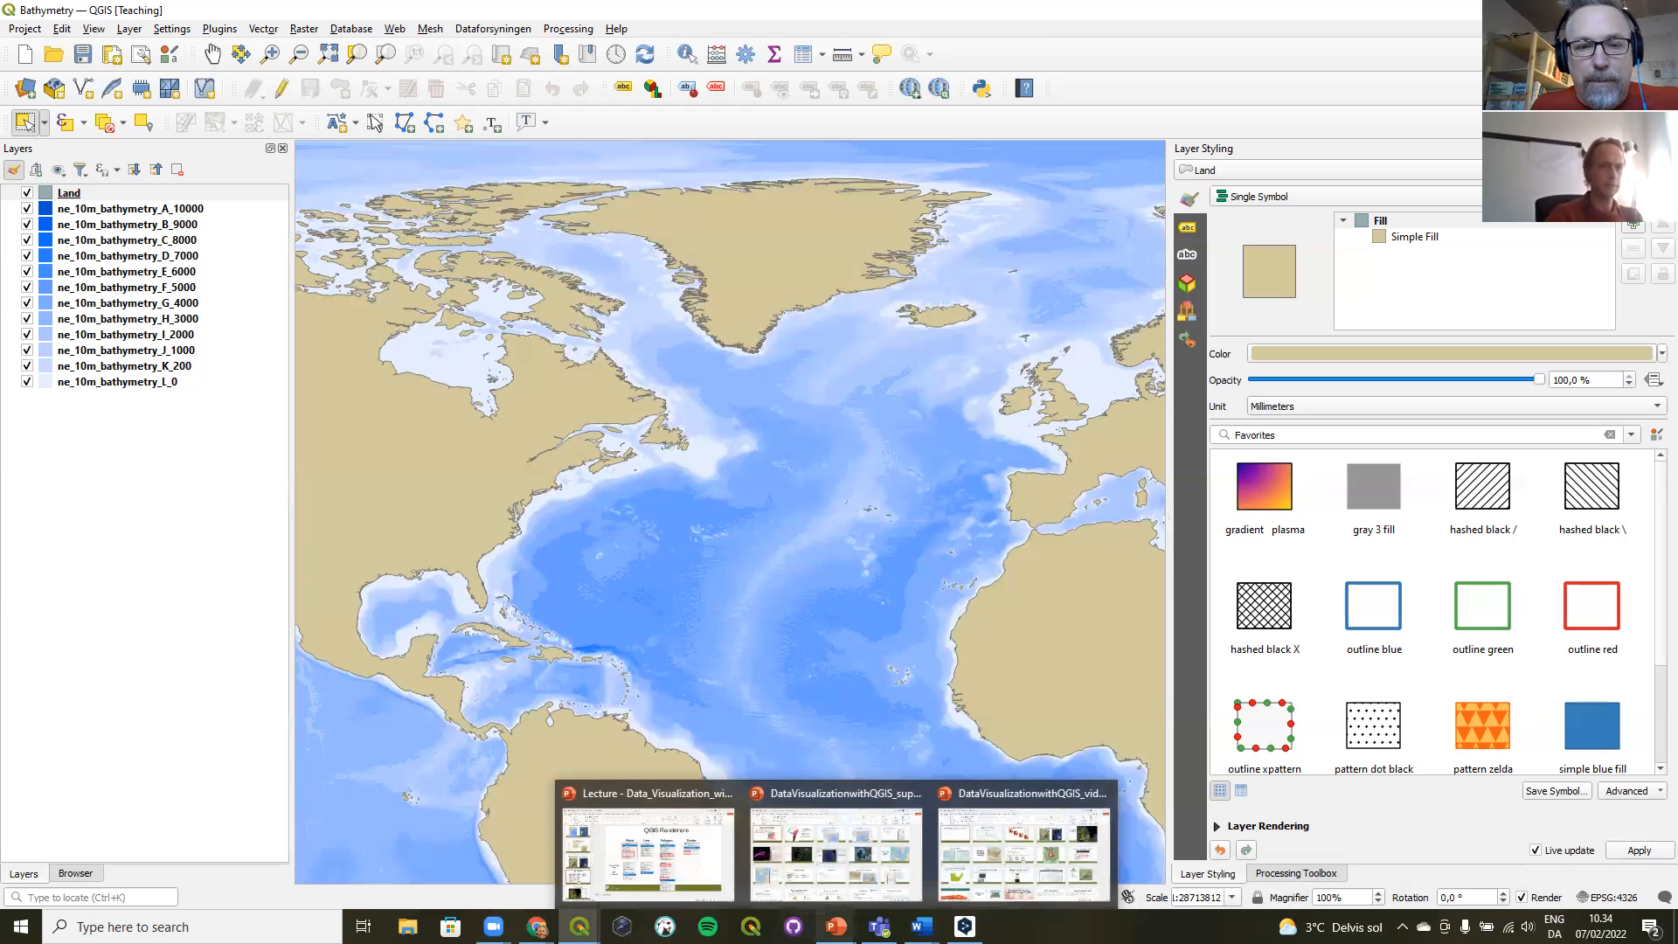
- Switch to the PowerPoint lecture, present the Live Layer Effects slide full screen, then end the show and return to QGIS
{"action": "left_click", "coordinate": [622, 791]}
{"action": "scroll", "coordinate": [190, 500], "scroll_direction": "up", "scroll_amount": 5}
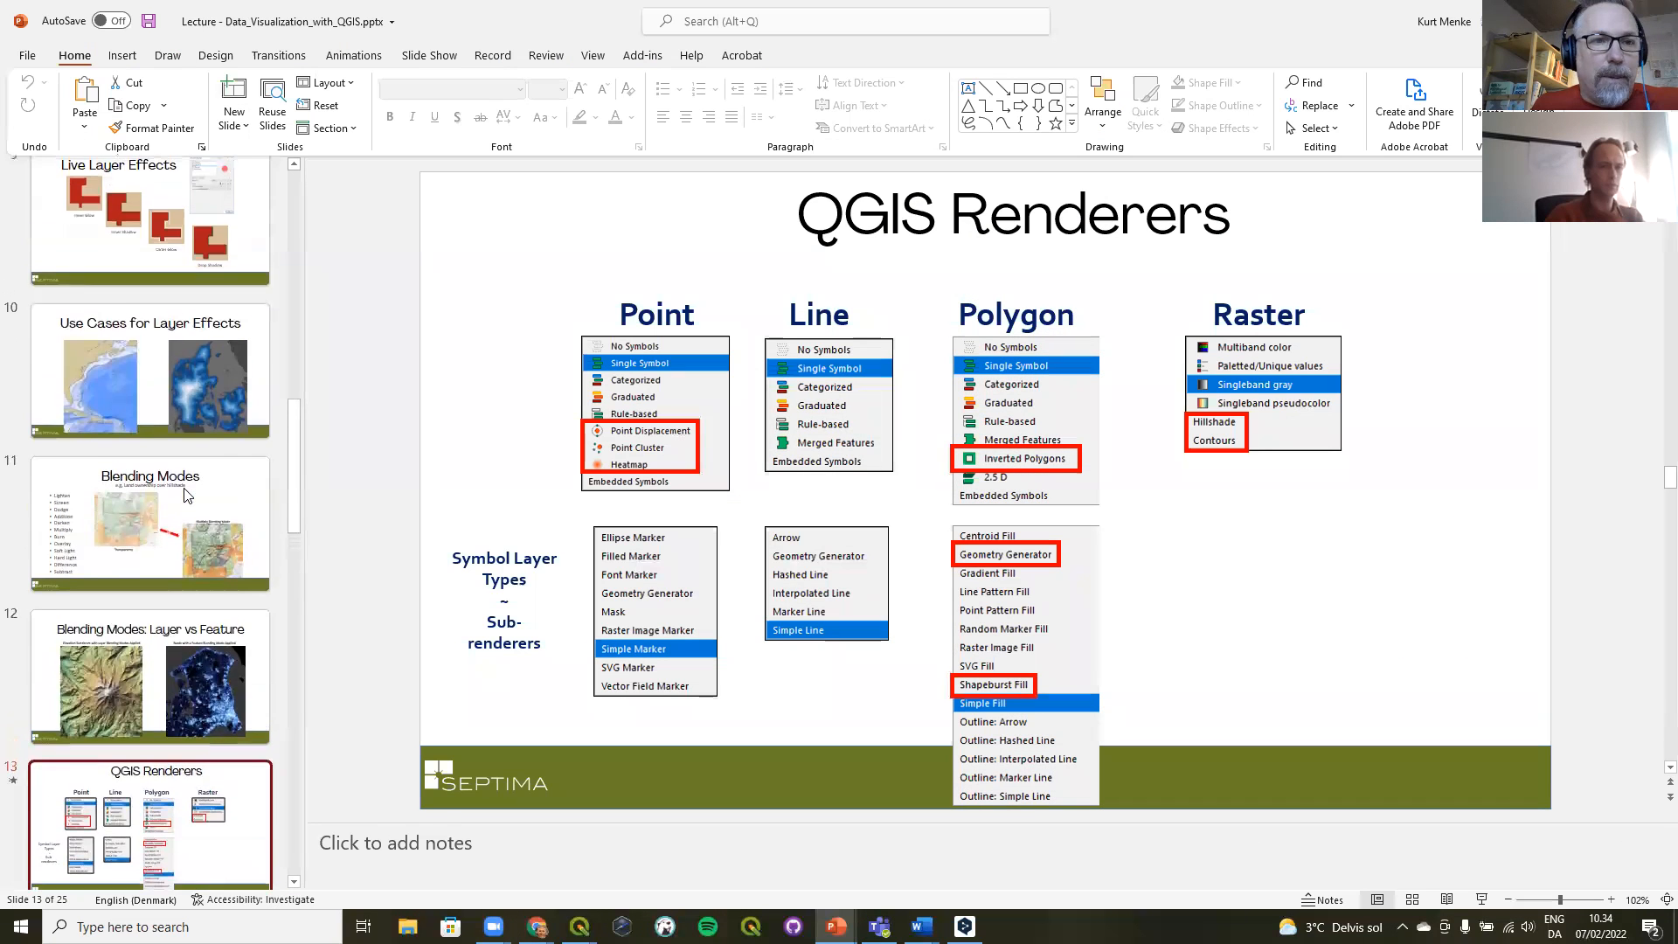
{"action": "left_click", "coordinate": [151, 455]}
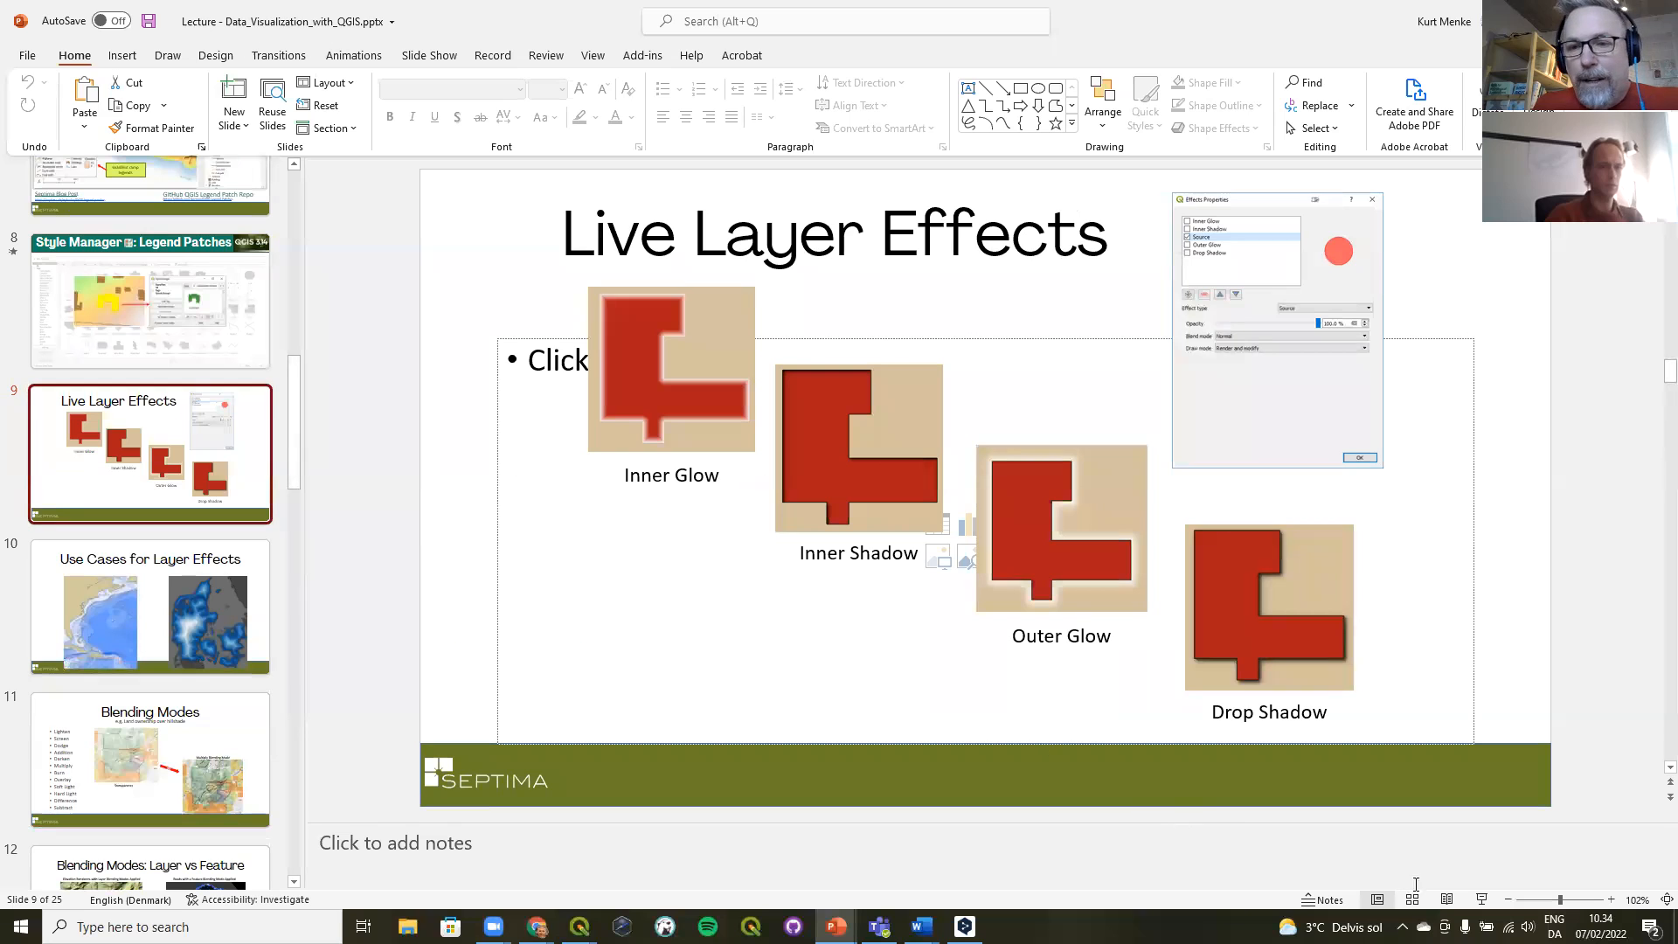
{"action": "left_click", "coordinate": [1482, 900]}
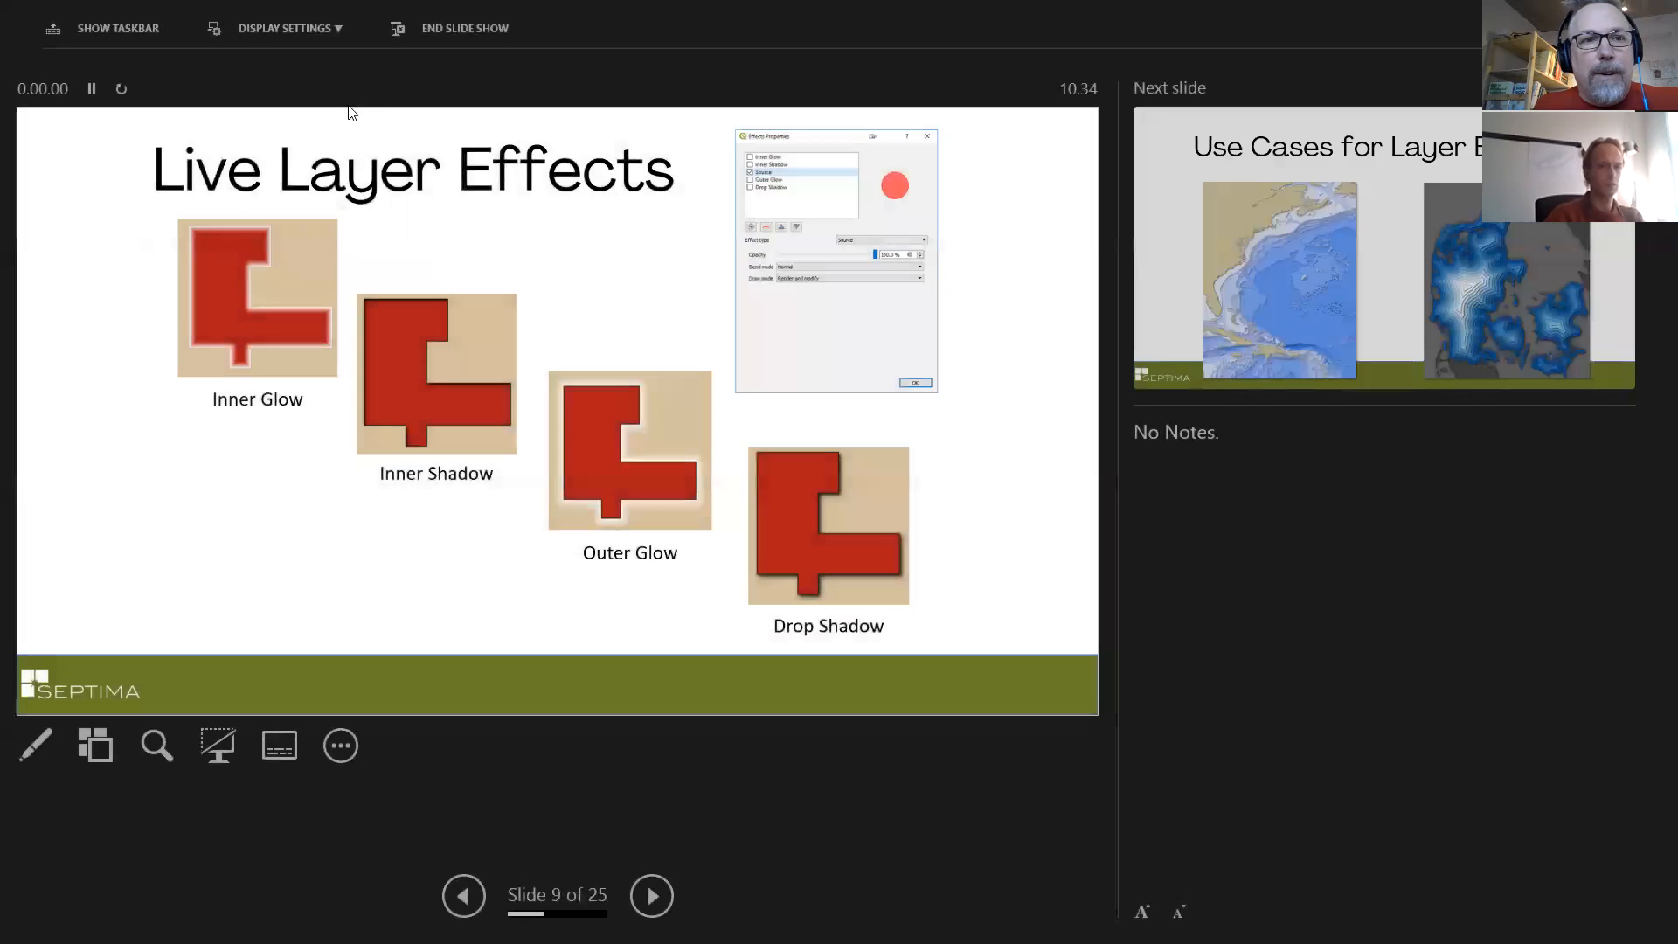
{"action": "left_click", "coordinate": [293, 32]}
{"action": "left_click", "coordinate": [280, 66]}
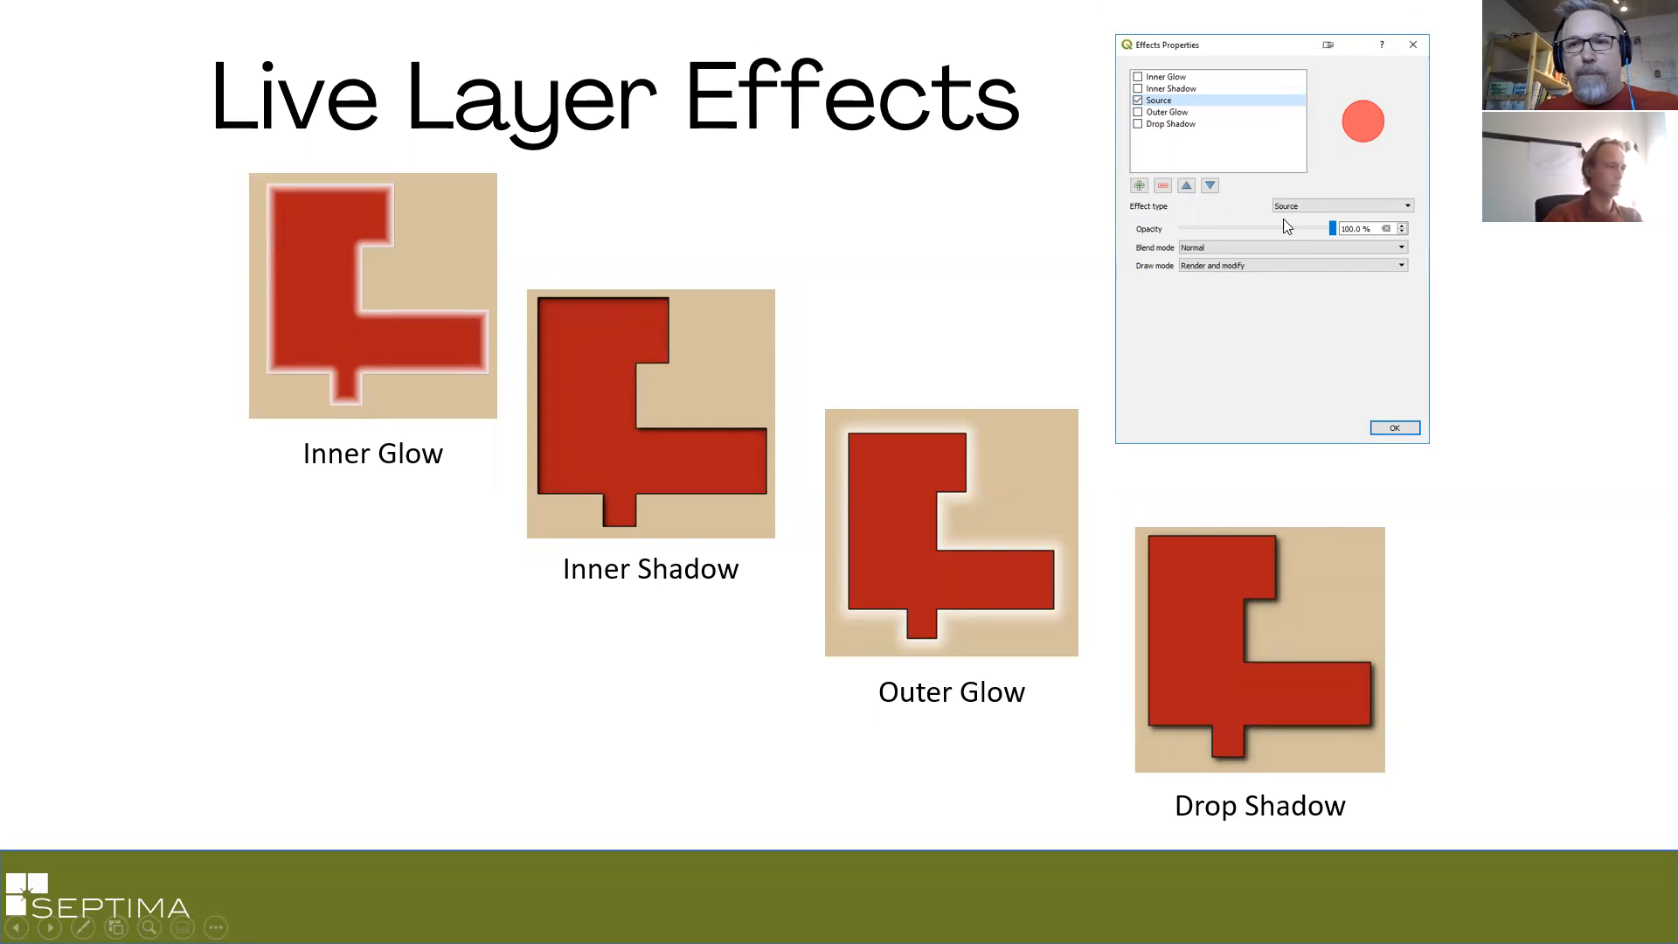
{"action": "key", "text": "Escape"}
{"action": "key", "text": "alt+Tab"}
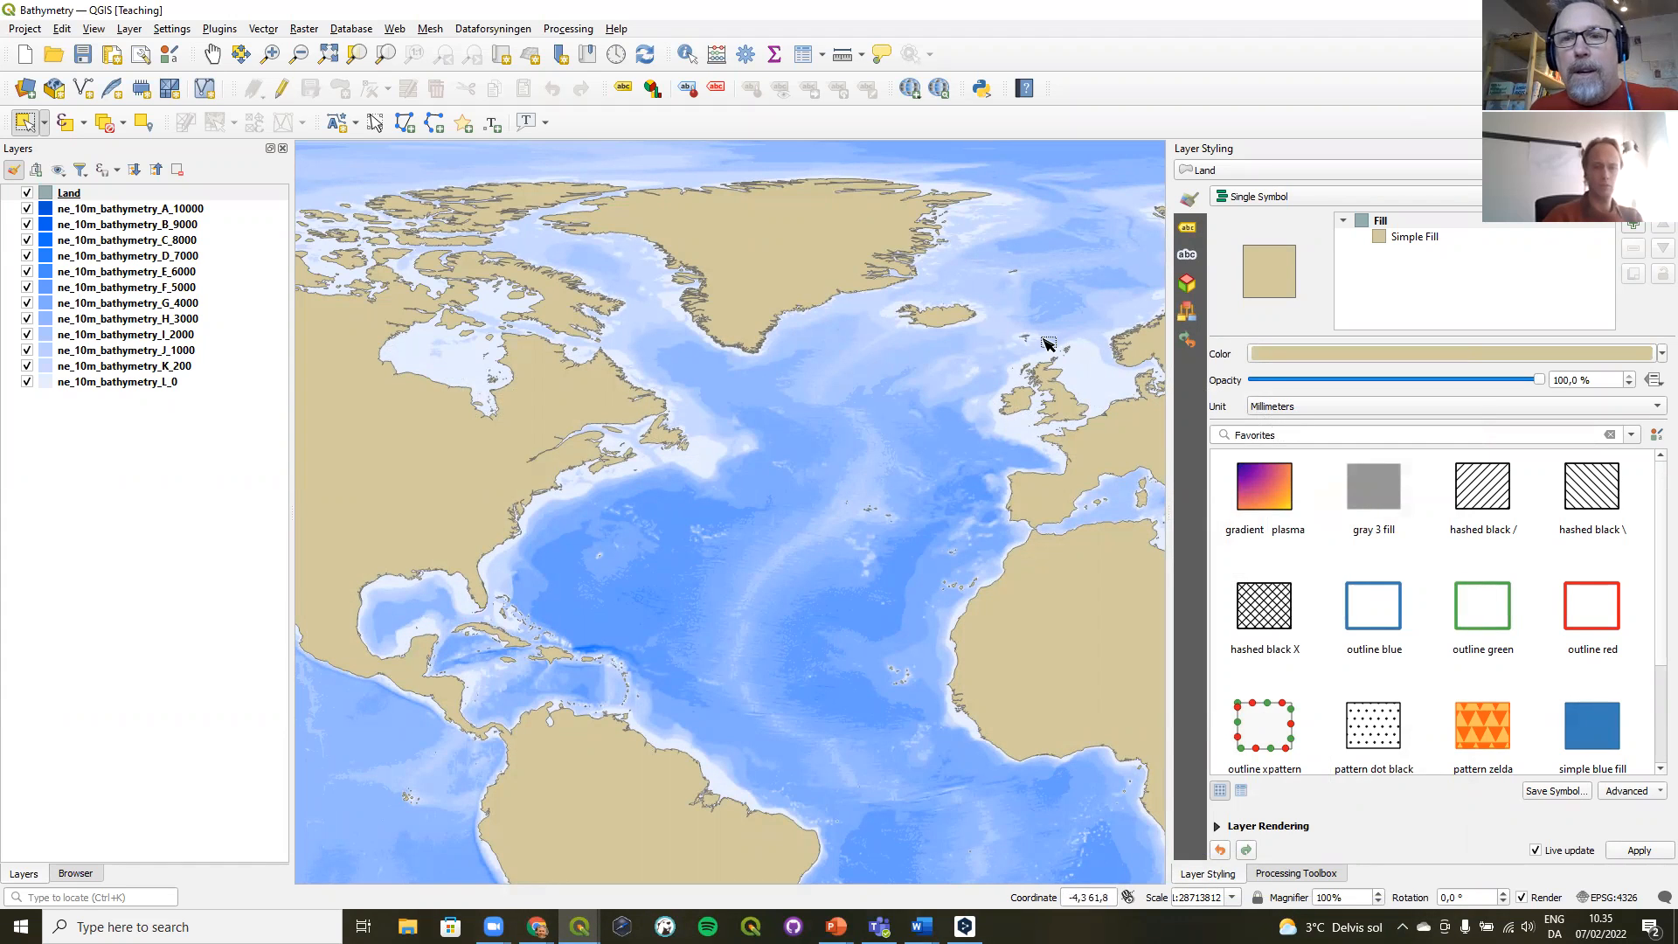
- Enable draw effects in the layer rendering of ne_10m_bathymetry_L_0 and ne_10m_bathymetry_K_200
{"action": "left_click", "coordinate": [101, 383]}
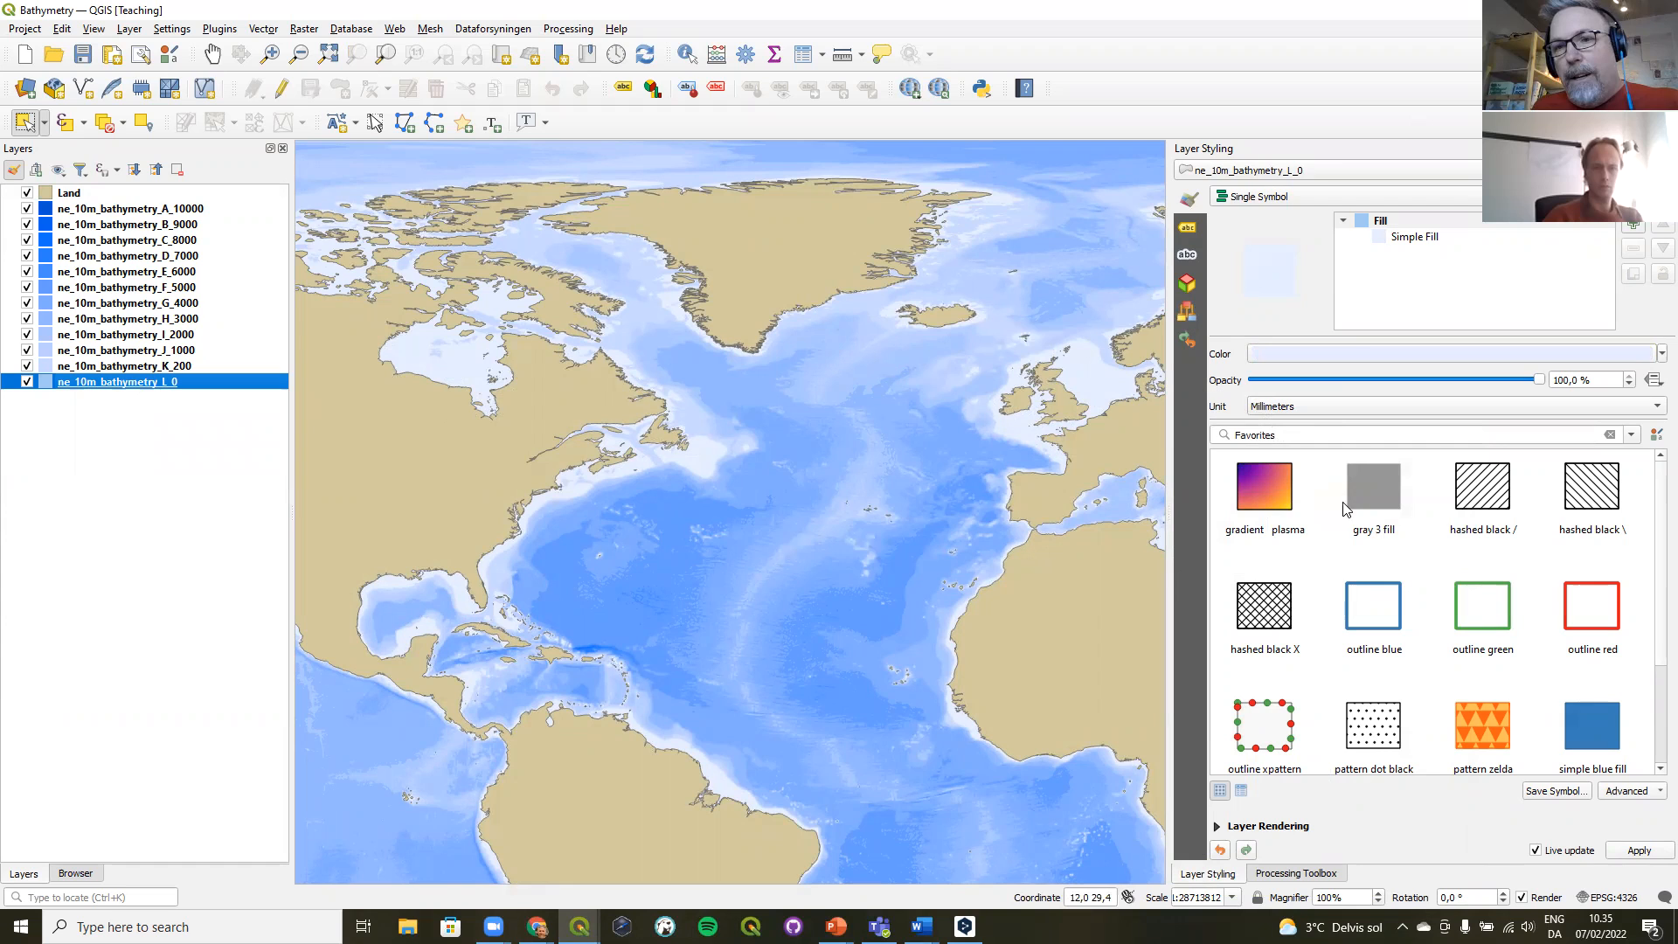
{"action": "left_click", "coordinate": [1217, 827]}
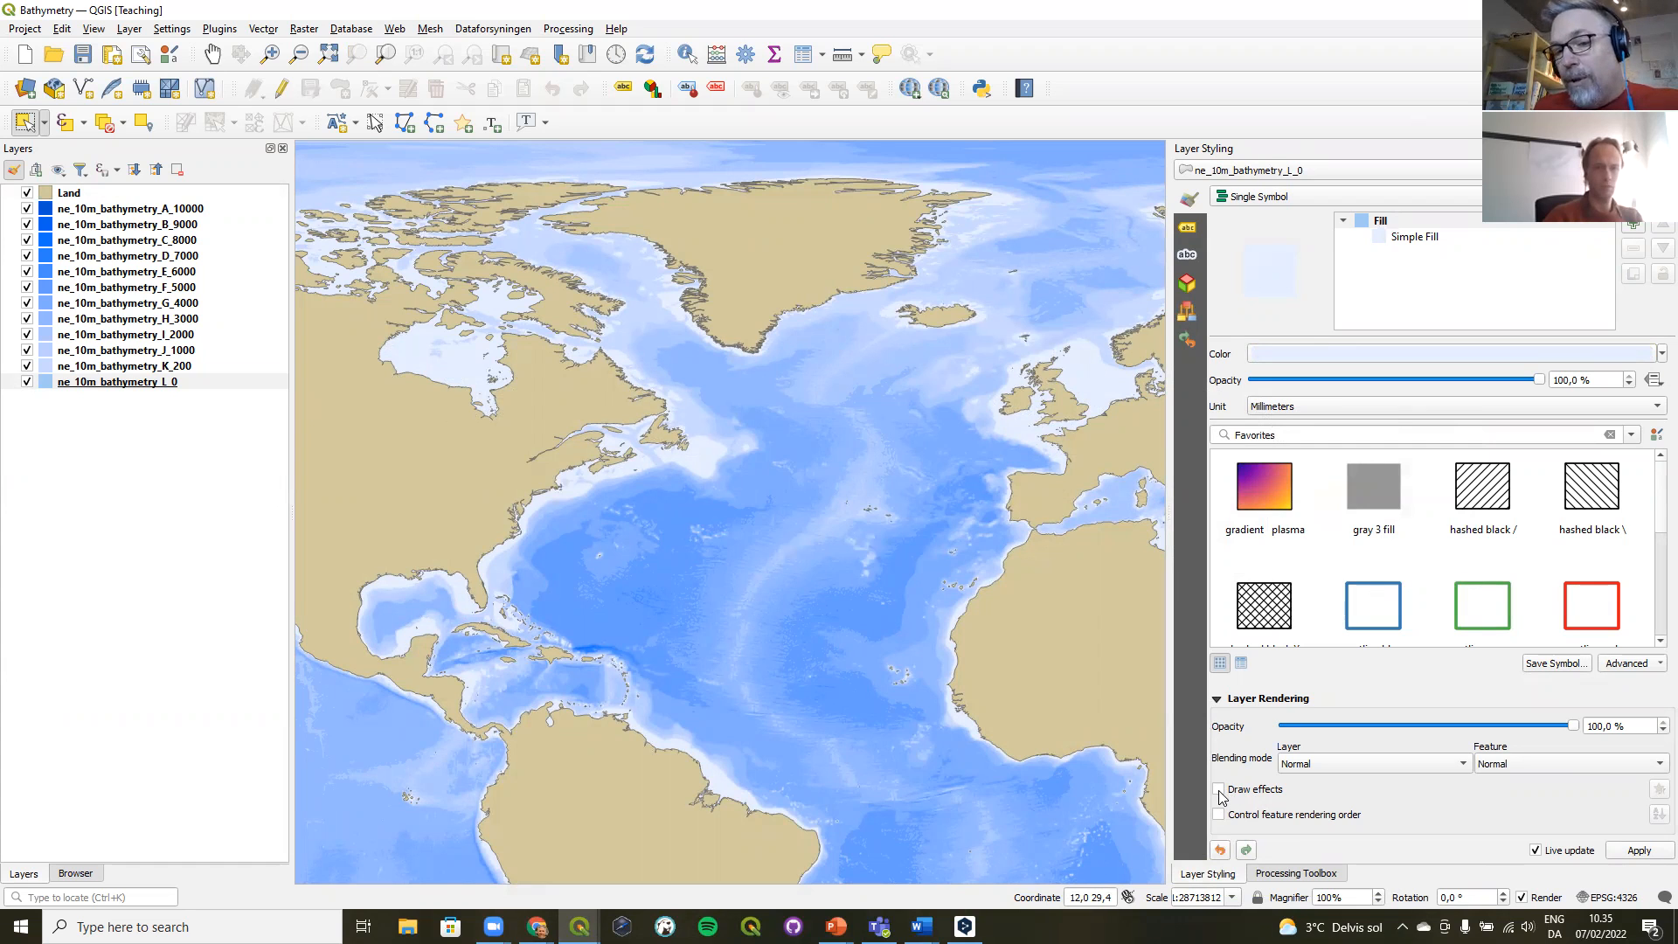
{"action": "left_click", "coordinate": [1219, 790]}
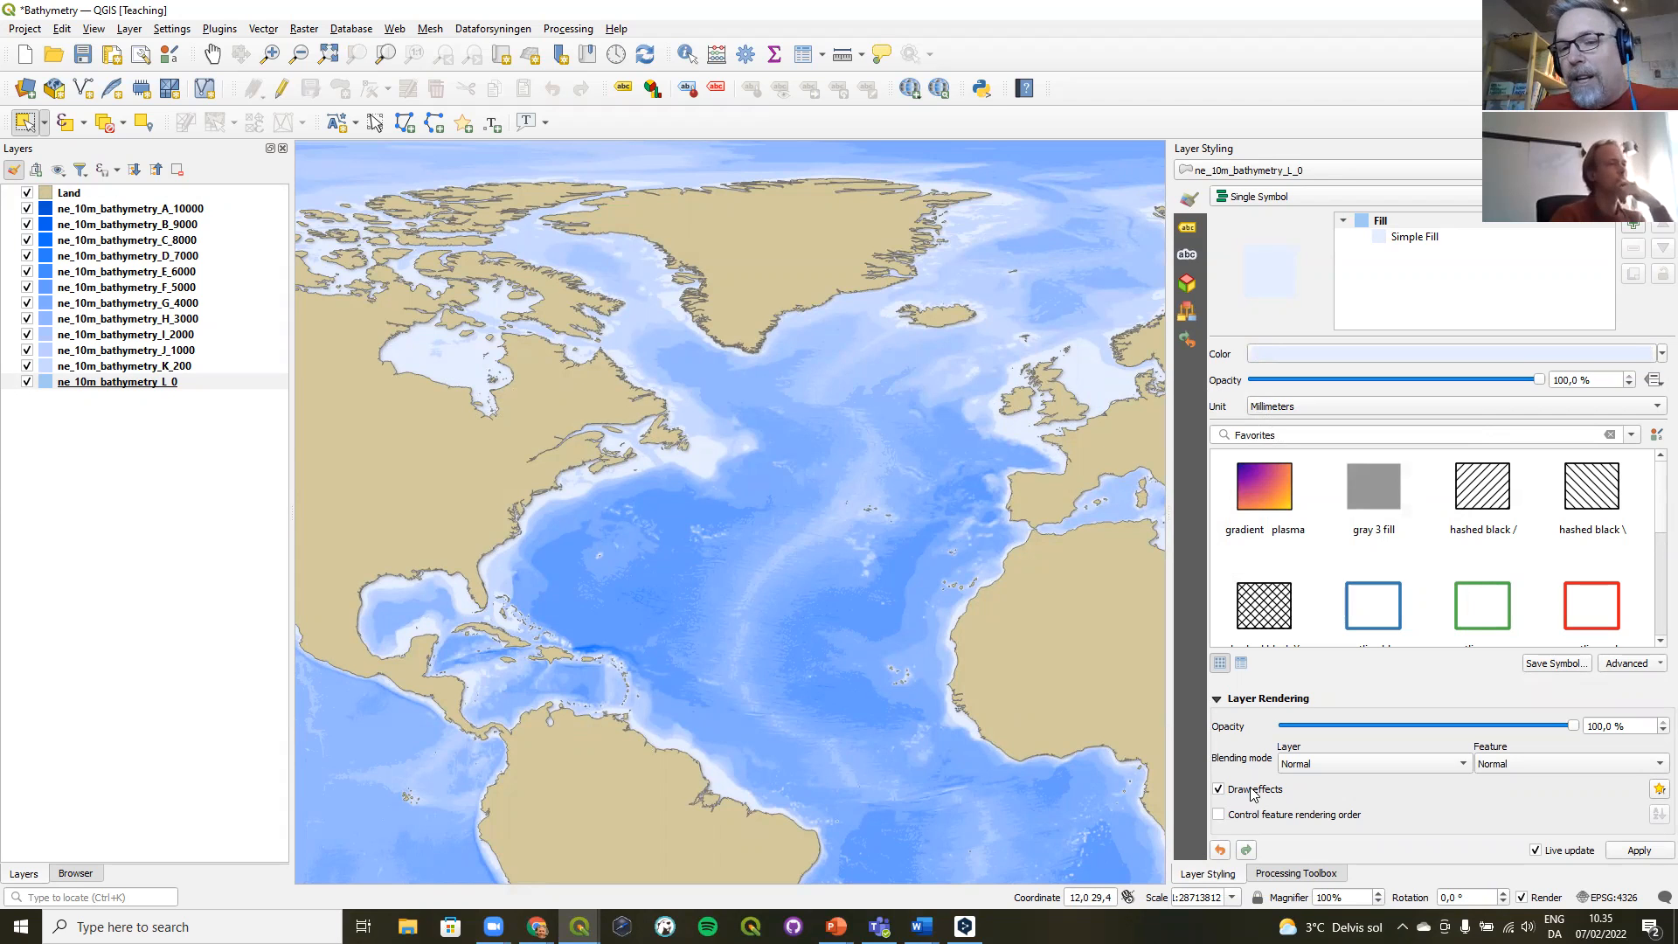
{"action": "left_click", "coordinate": [154, 367]}
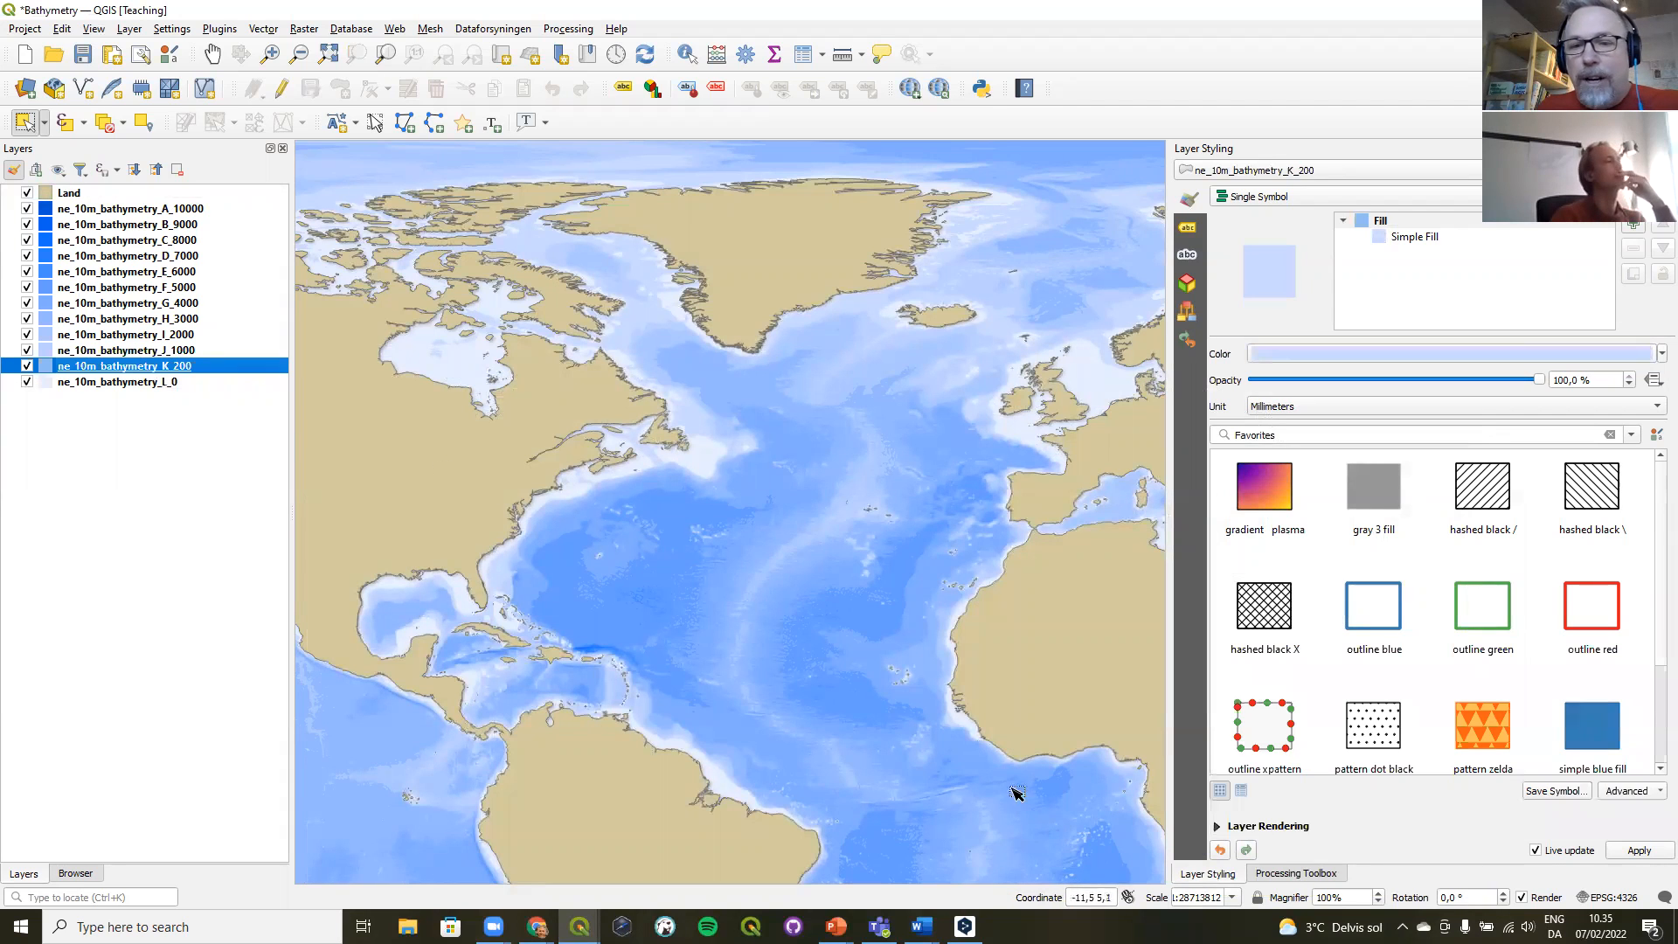
{"action": "left_click", "coordinate": [1217, 826]}
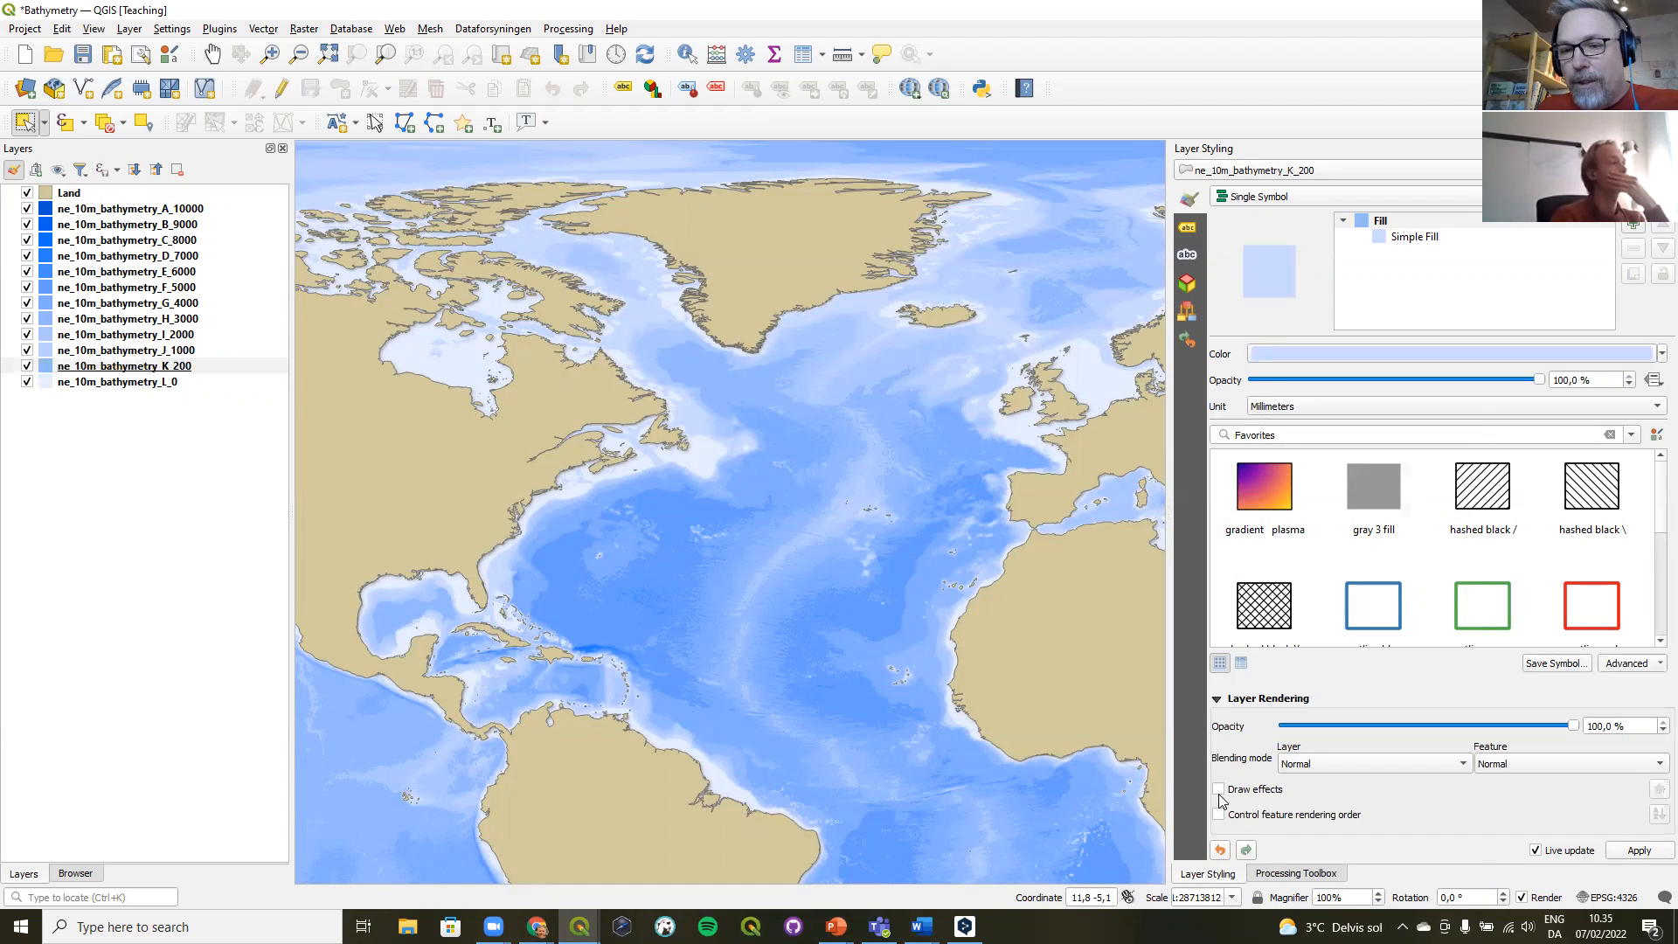
{"action": "left_click", "coordinate": [1219, 792]}
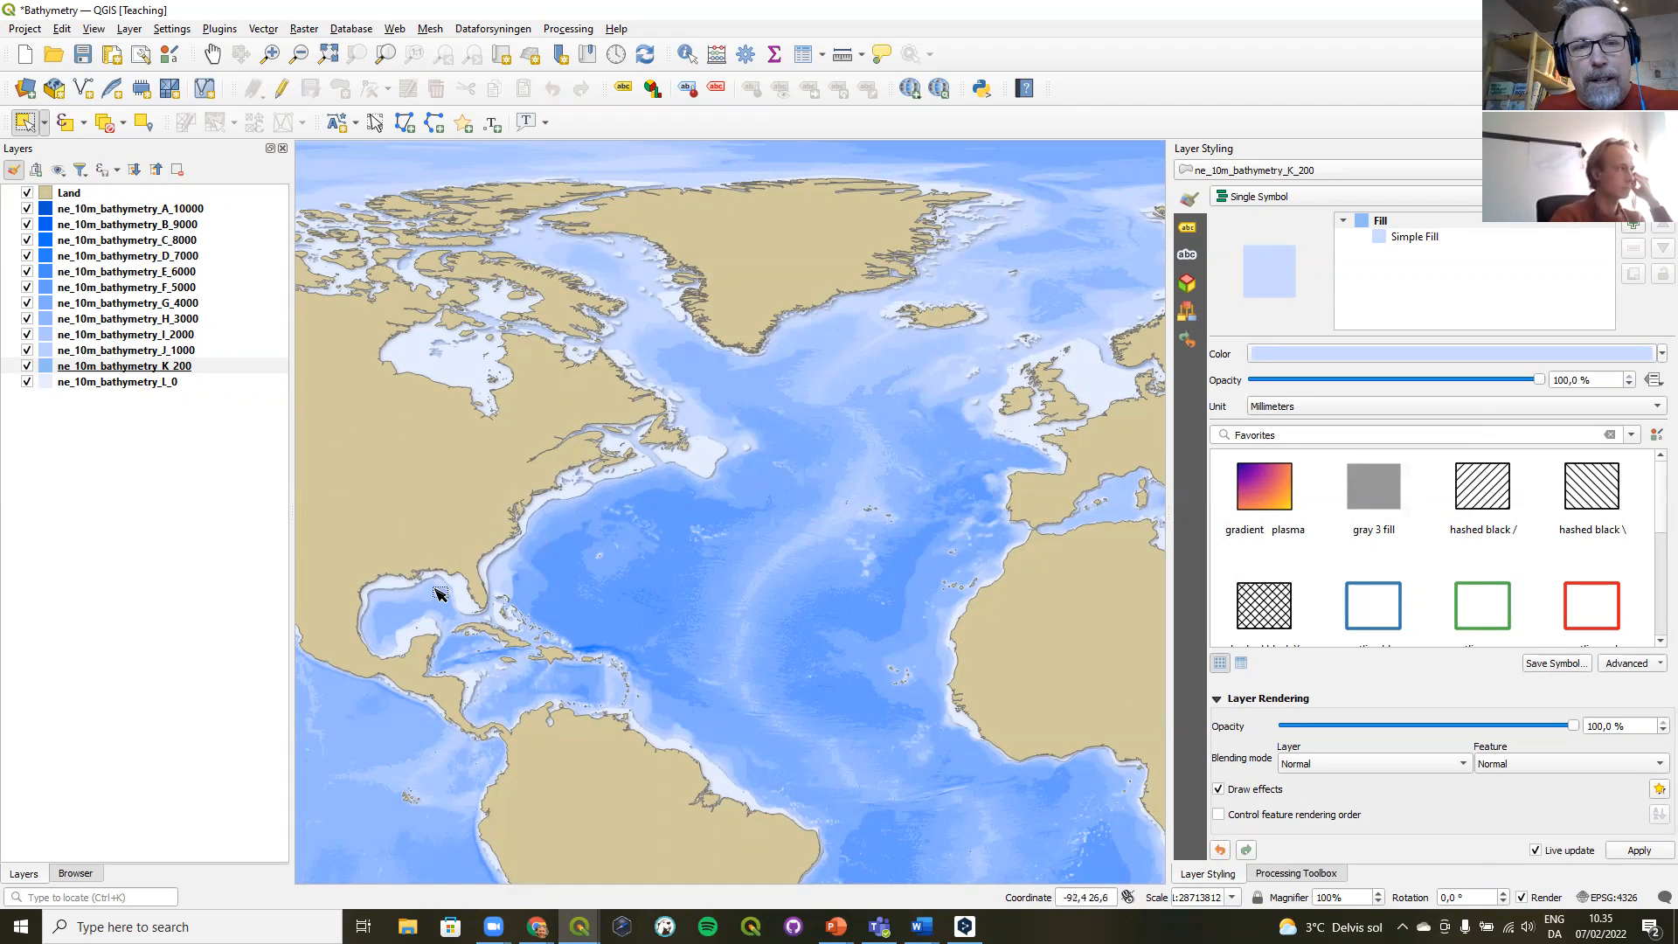
- Turn on draw effects for the ne_10m_bathymetry_J_1000 and ne_10m_bathymetry_I_2000 layers
{"action": "left_click", "coordinate": [70, 353]}
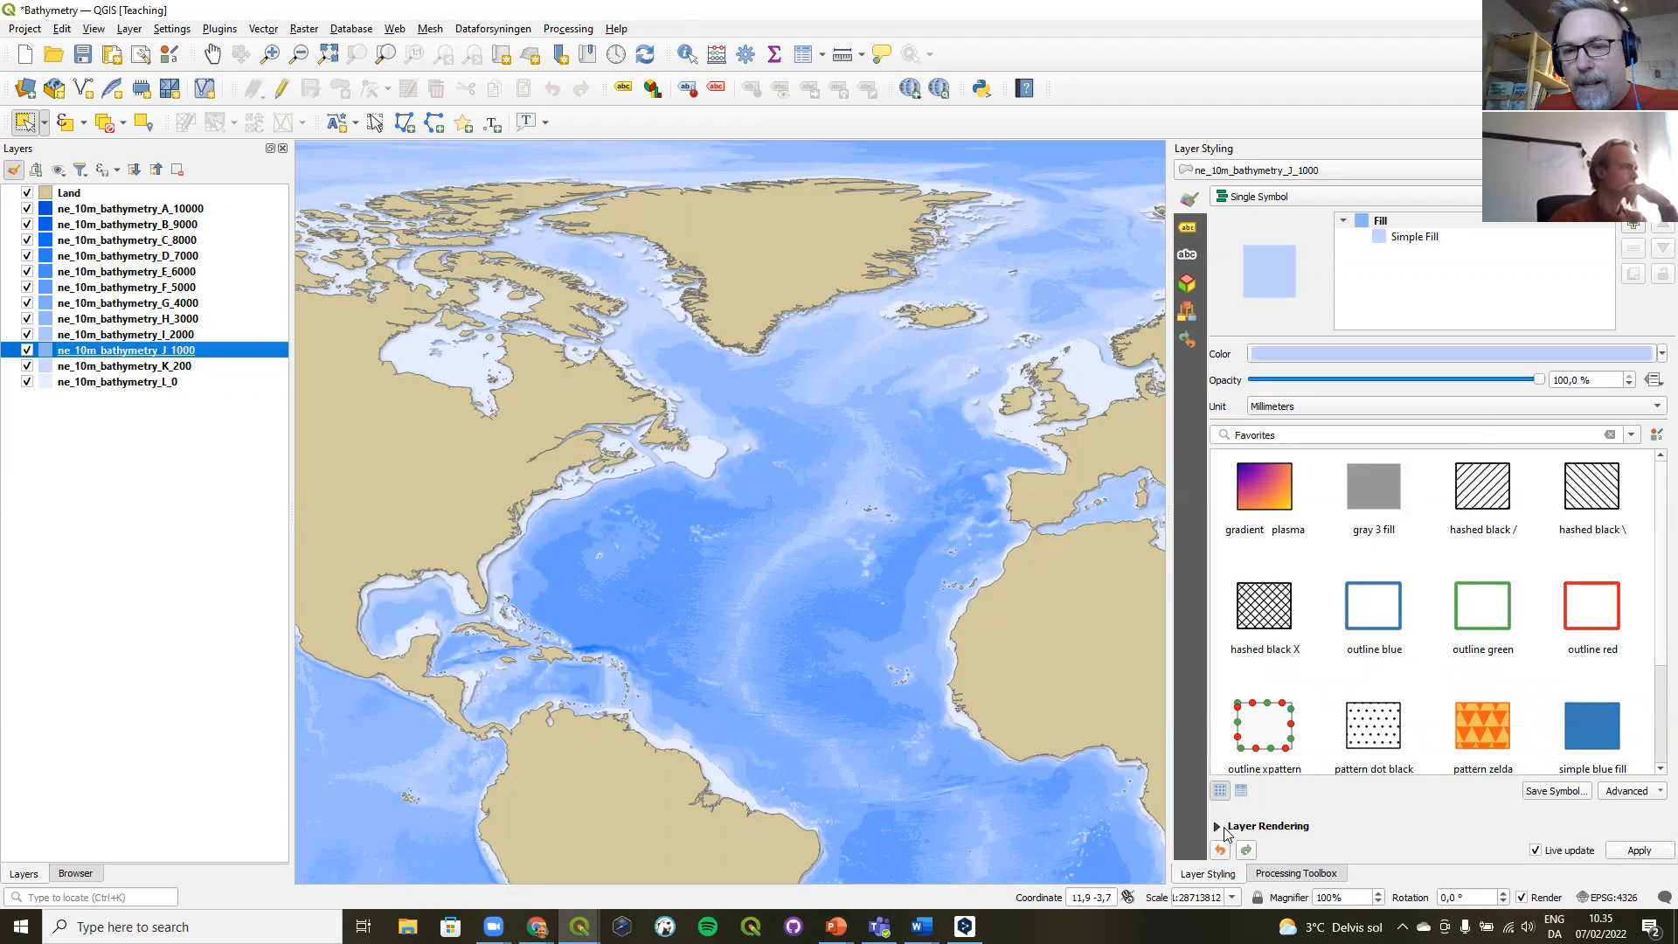
{"action": "left_click", "coordinate": [1216, 827]}
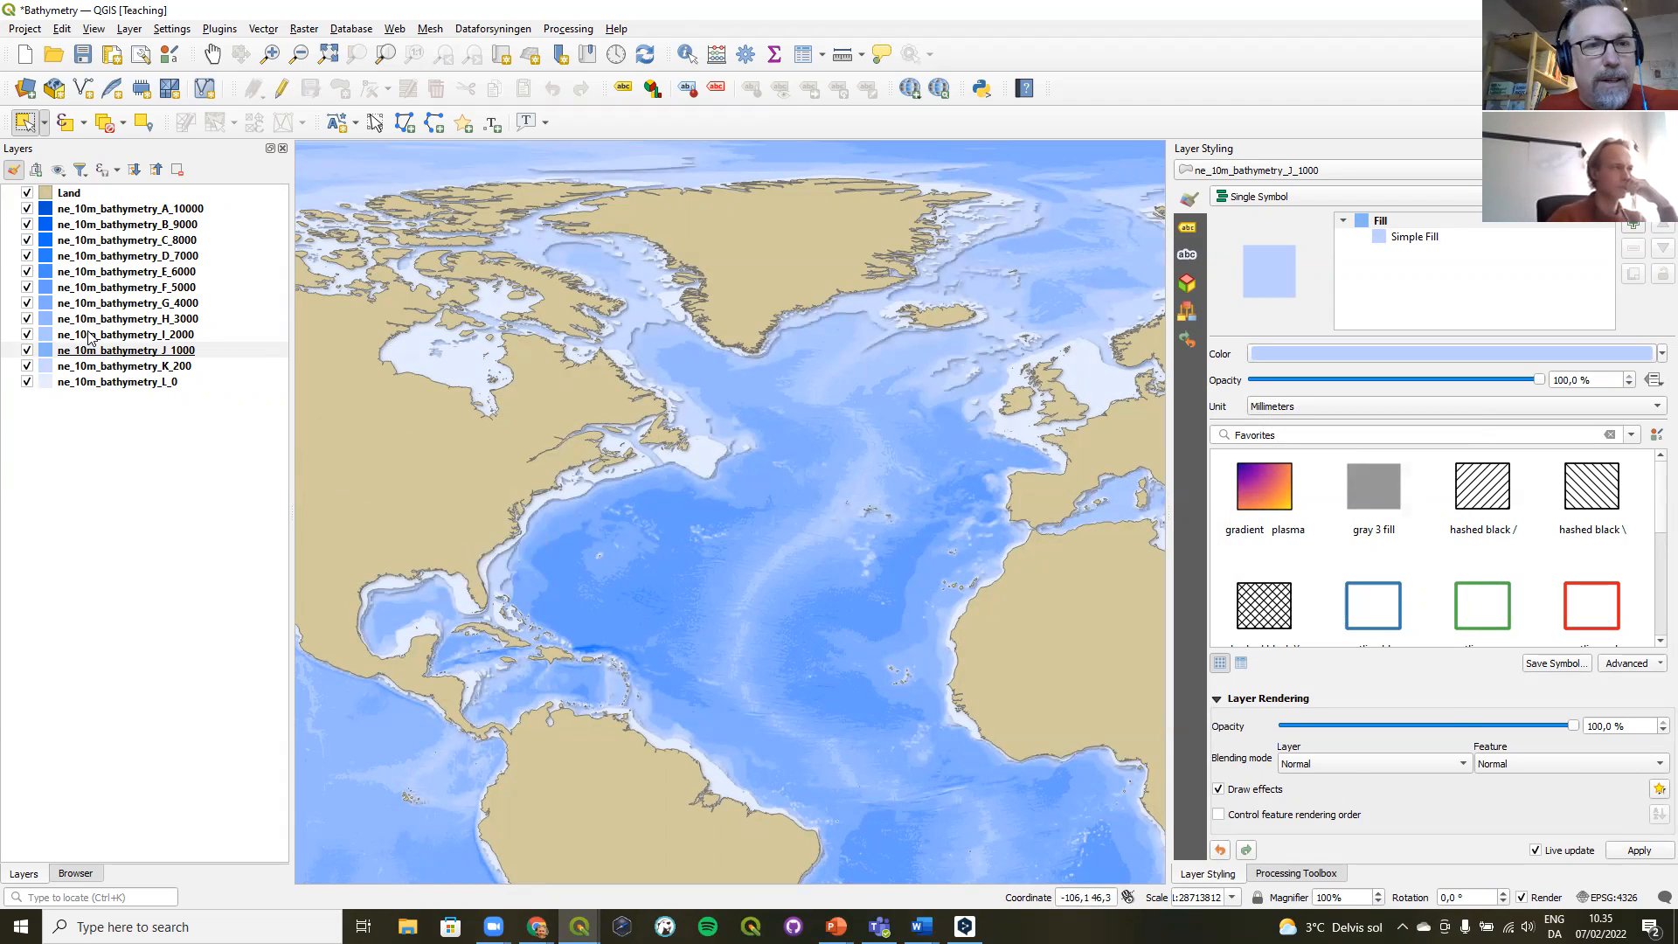
{"action": "left_click", "coordinate": [92, 336]}
{"action": "left_click", "coordinate": [1217, 827]}
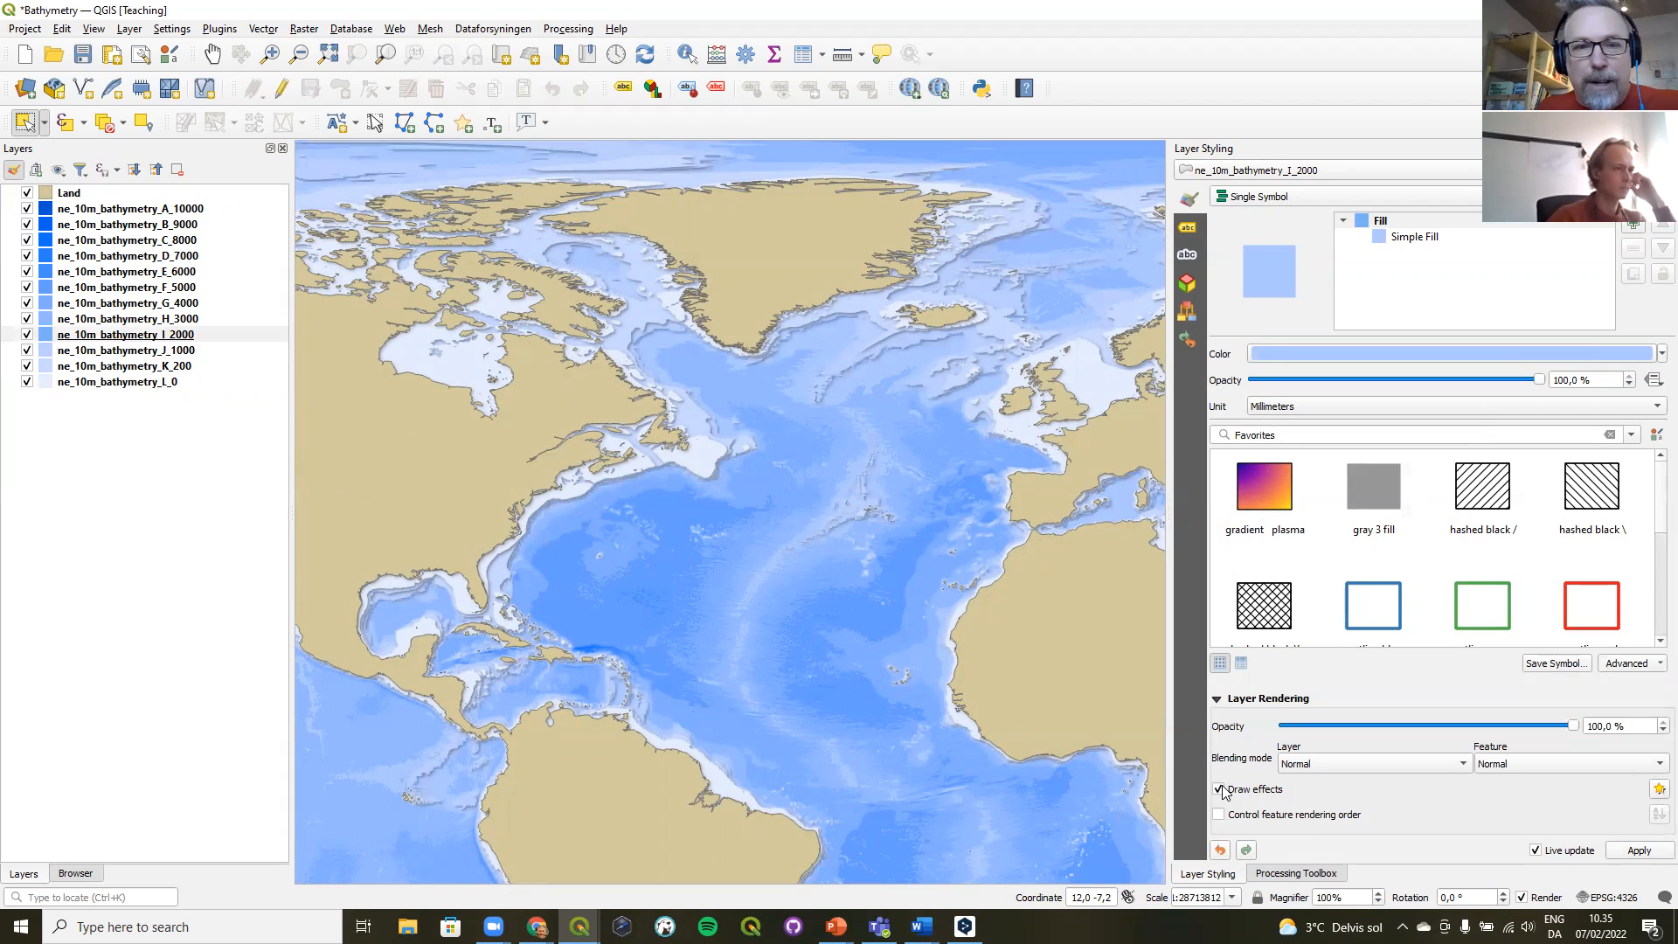
- Turn on draw effects for the ne_10m_bathymetry_H_3000 and ne_10m_bathymetry_G_4000 layers
{"action": "left_click", "coordinate": [127, 319]}
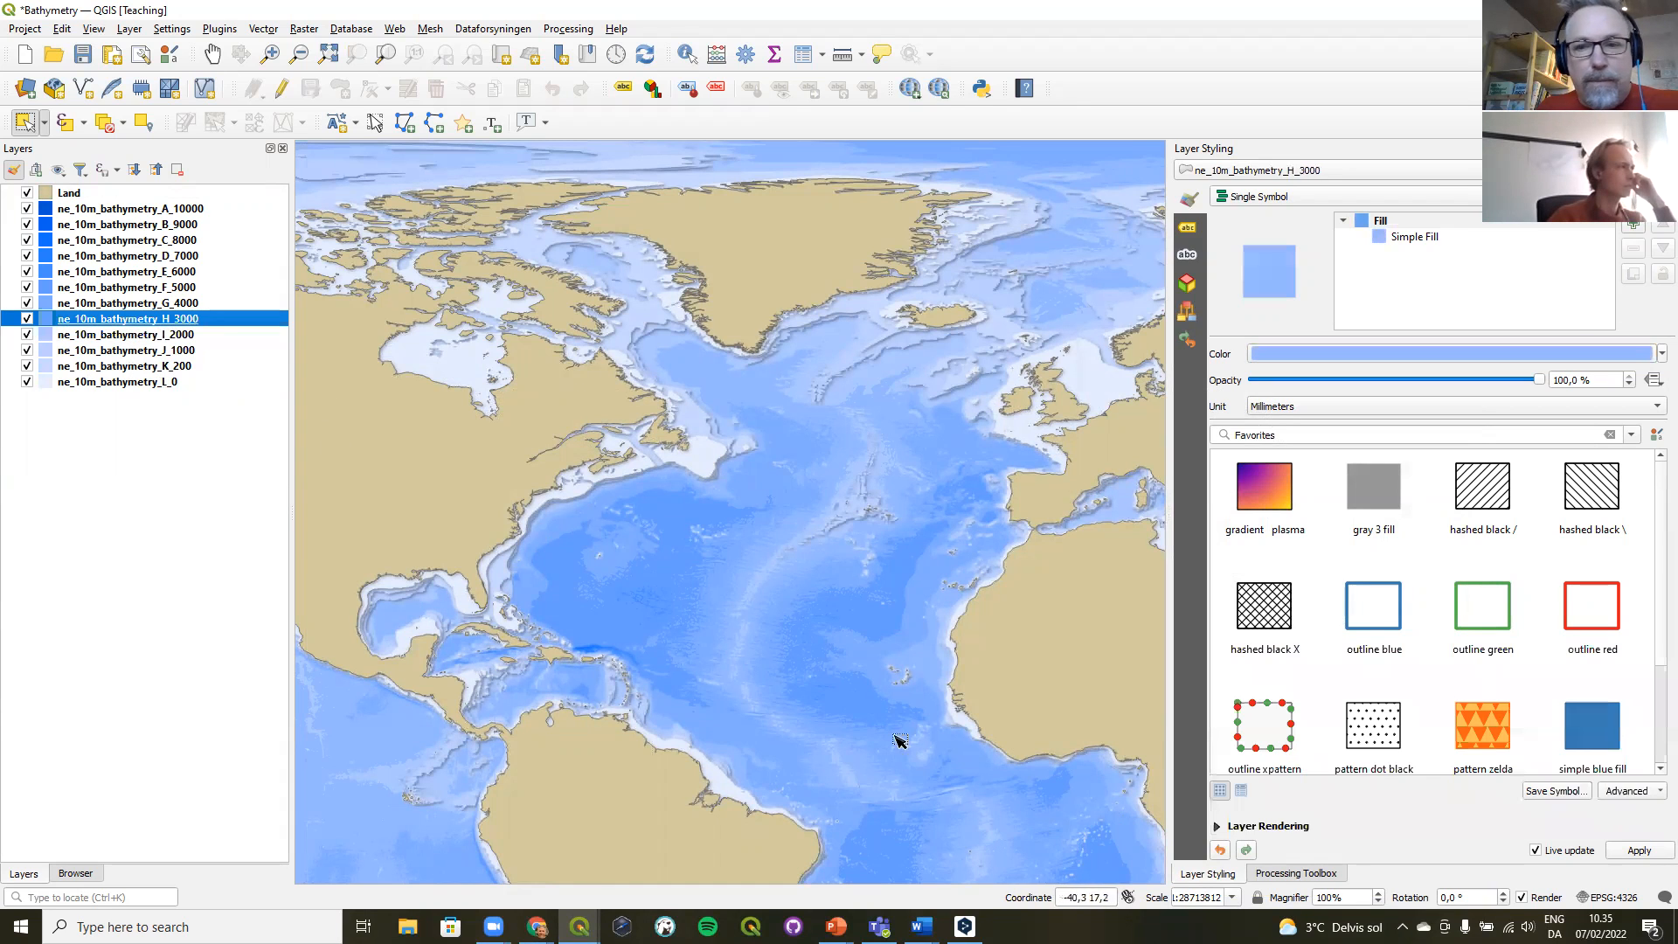
{"action": "left_click", "coordinate": [1219, 829]}
{"action": "left_click", "coordinate": [1218, 790]}
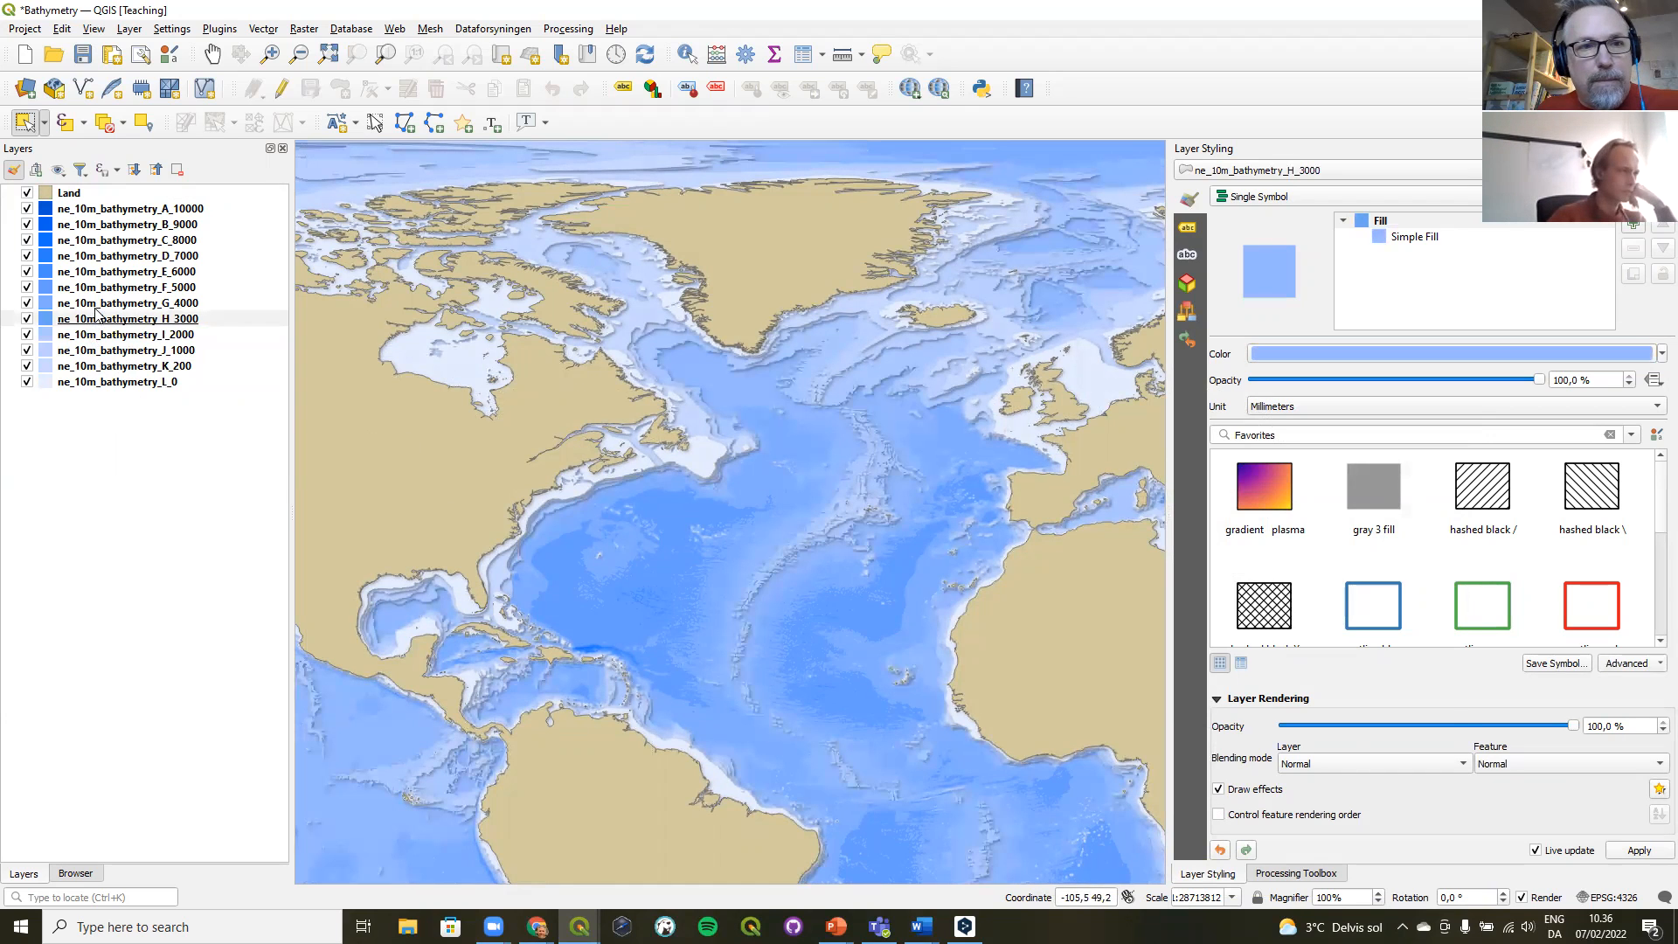
{"action": "left_click", "coordinate": [96, 304]}
{"action": "left_click", "coordinate": [1219, 830]}
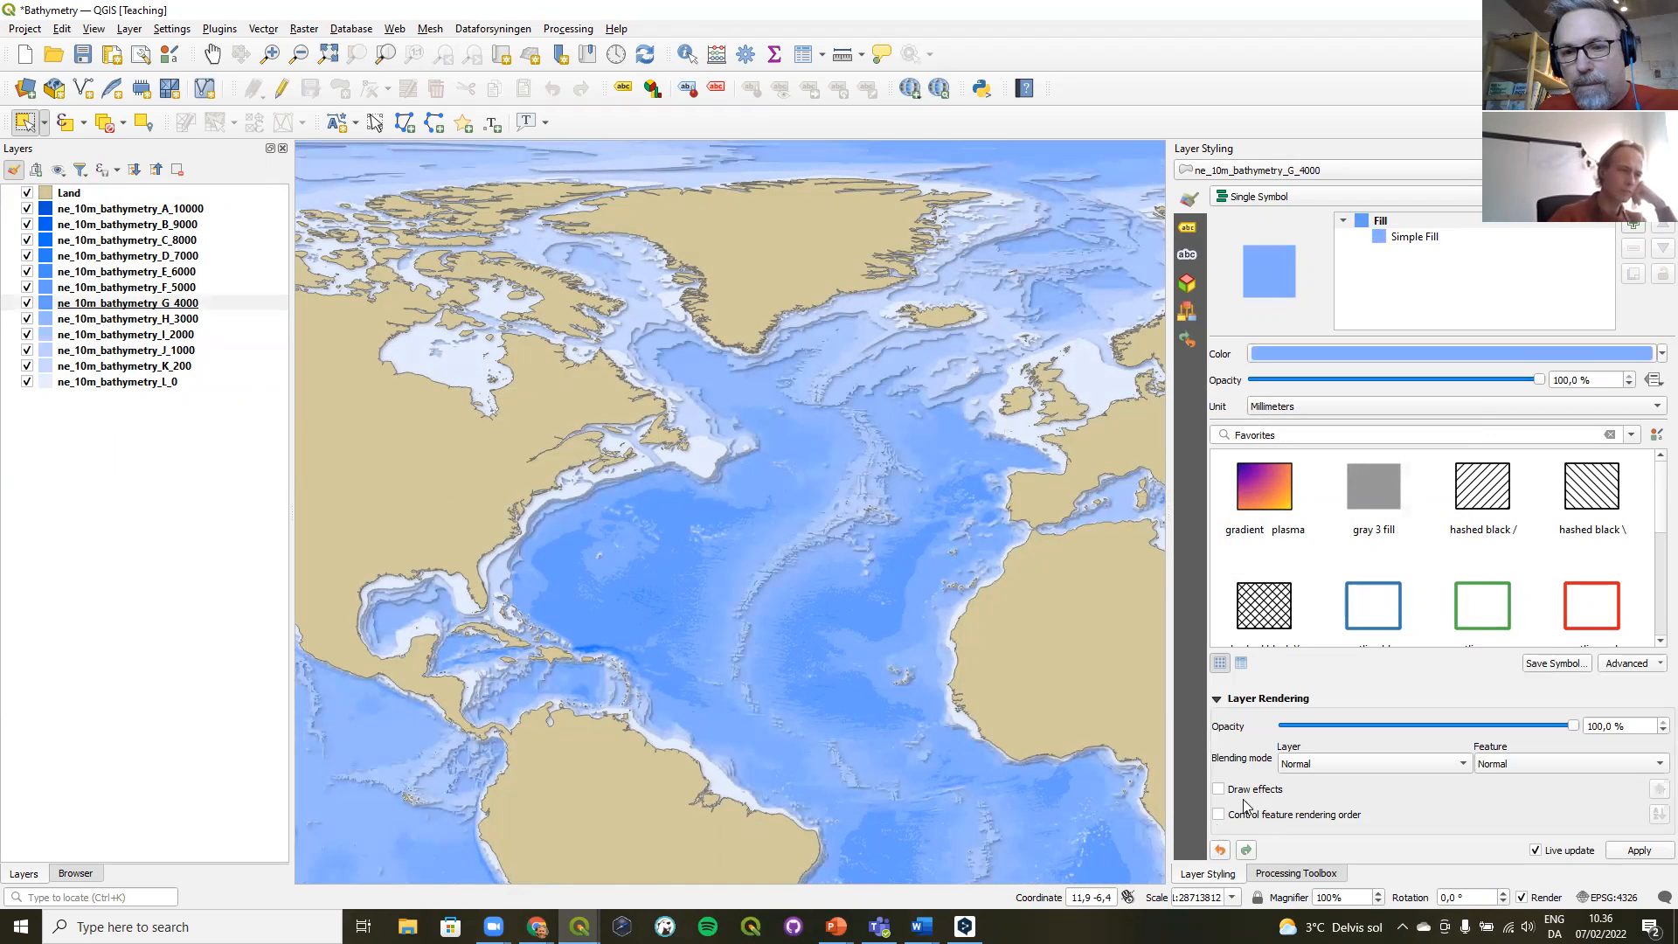
{"action": "left_click", "coordinate": [1218, 789]}
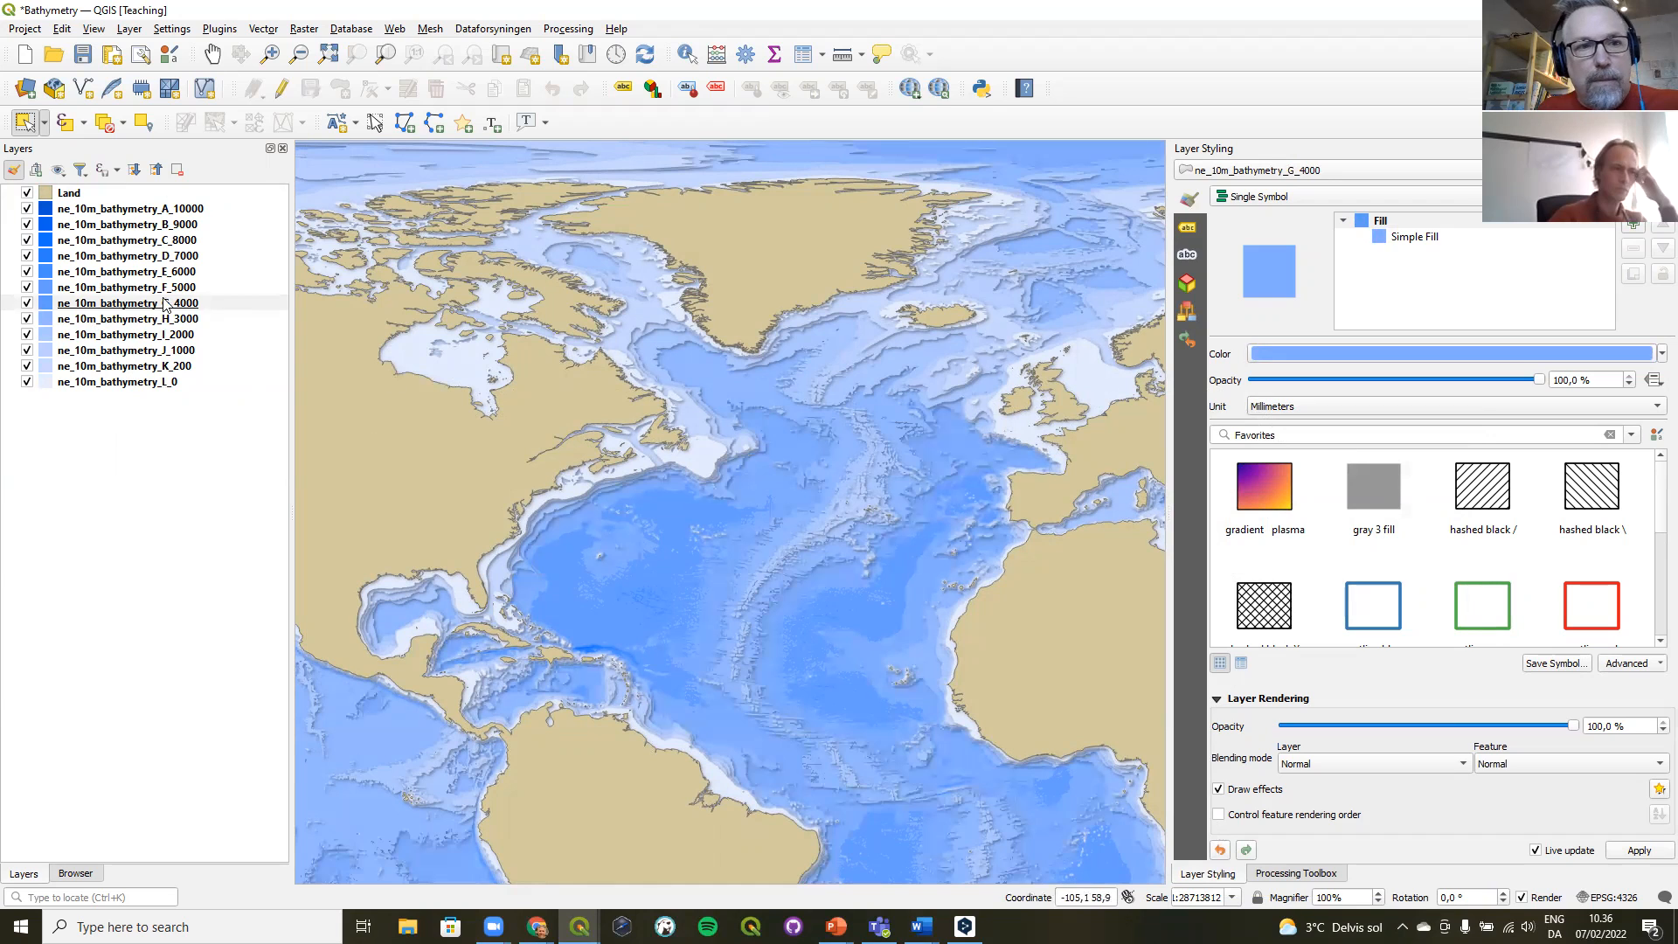
- Turn on draw effects for the ne_10m_bathymetry_F_5000 and ne_10m_bathymetry_E_6000 layers
{"action": "left_click", "coordinate": [162, 287]}
{"action": "left_click", "coordinate": [1217, 828]}
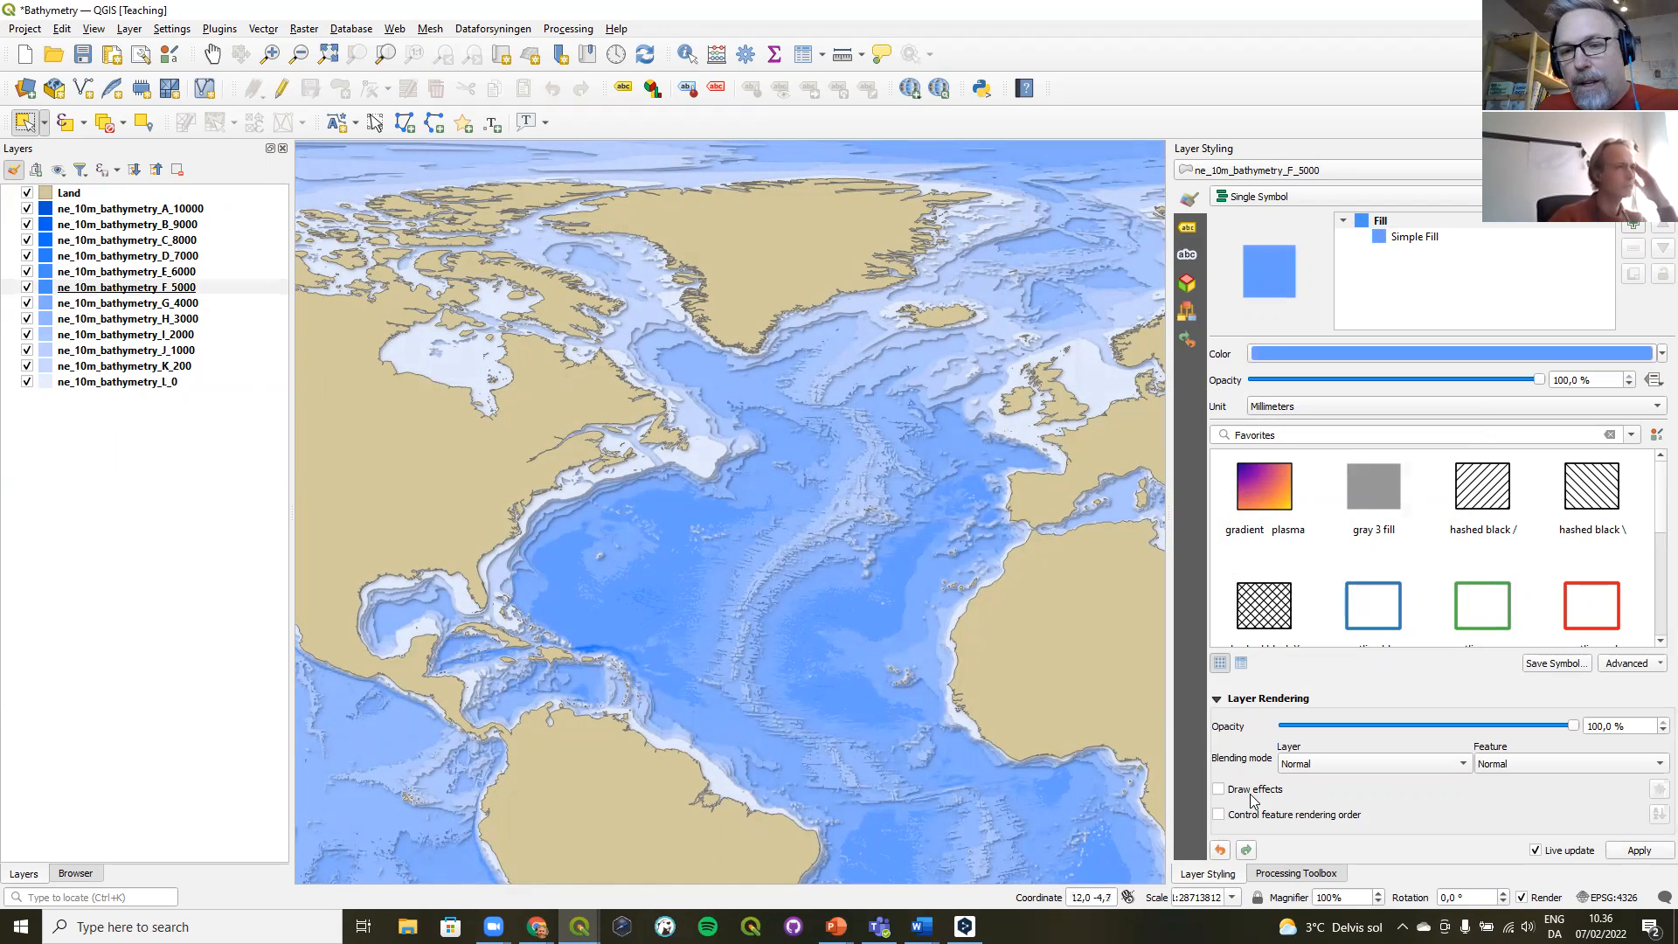
{"action": "left_click", "coordinate": [1218, 790]}
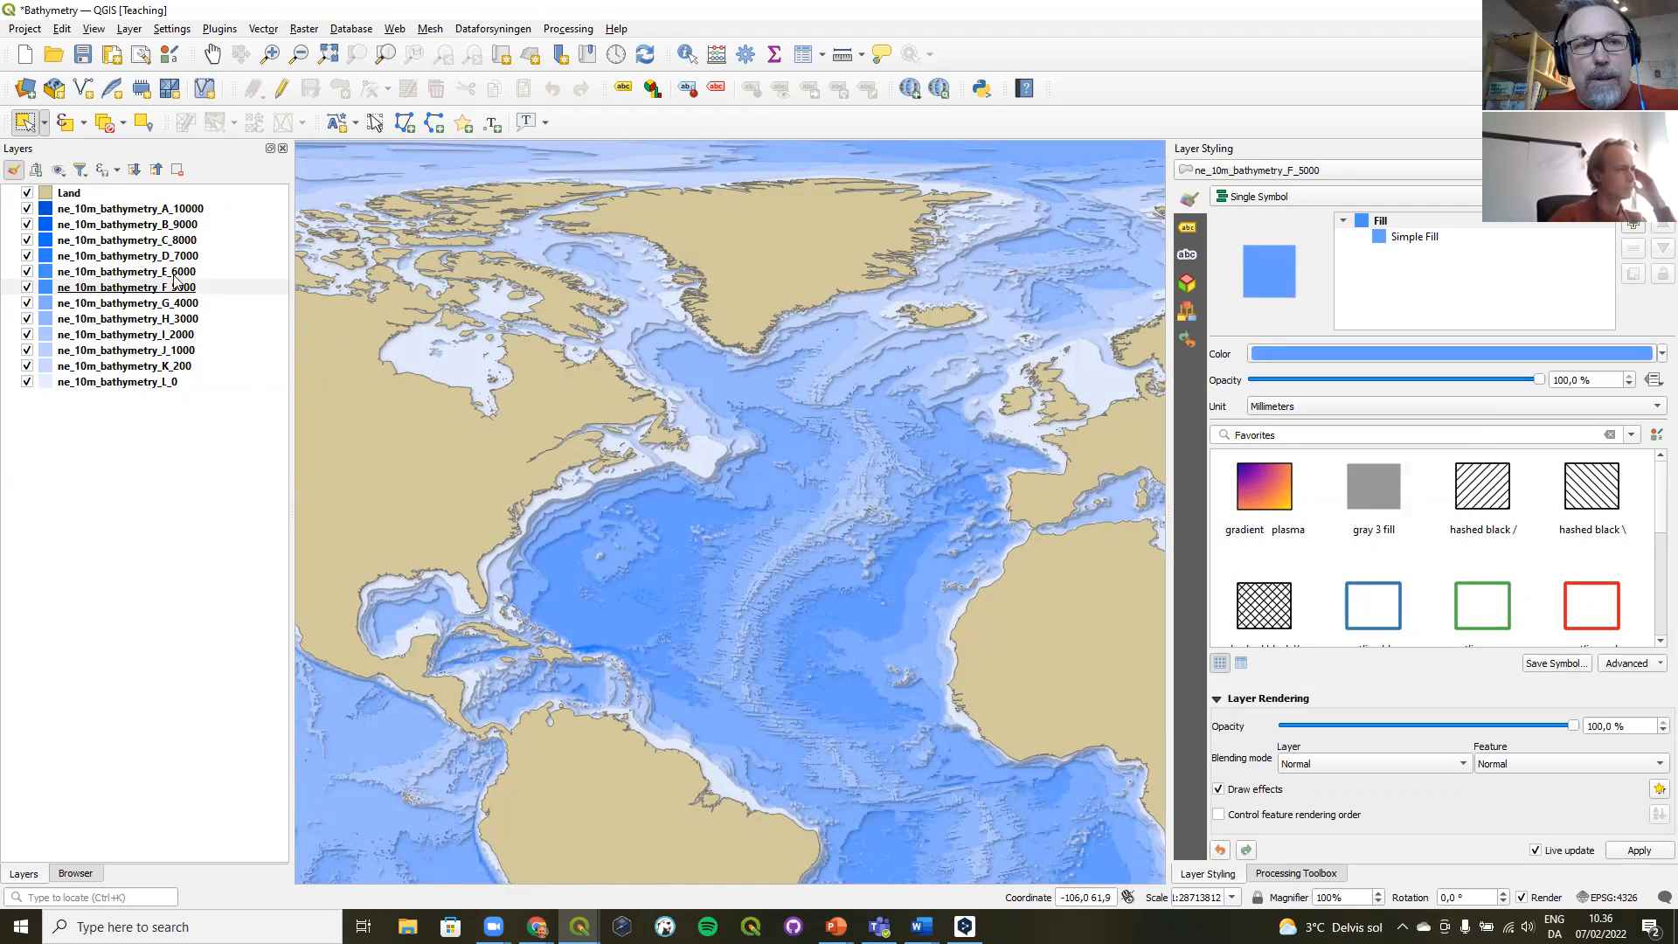
{"action": "left_click", "coordinate": [119, 273]}
{"action": "left_click", "coordinate": [1217, 827]}
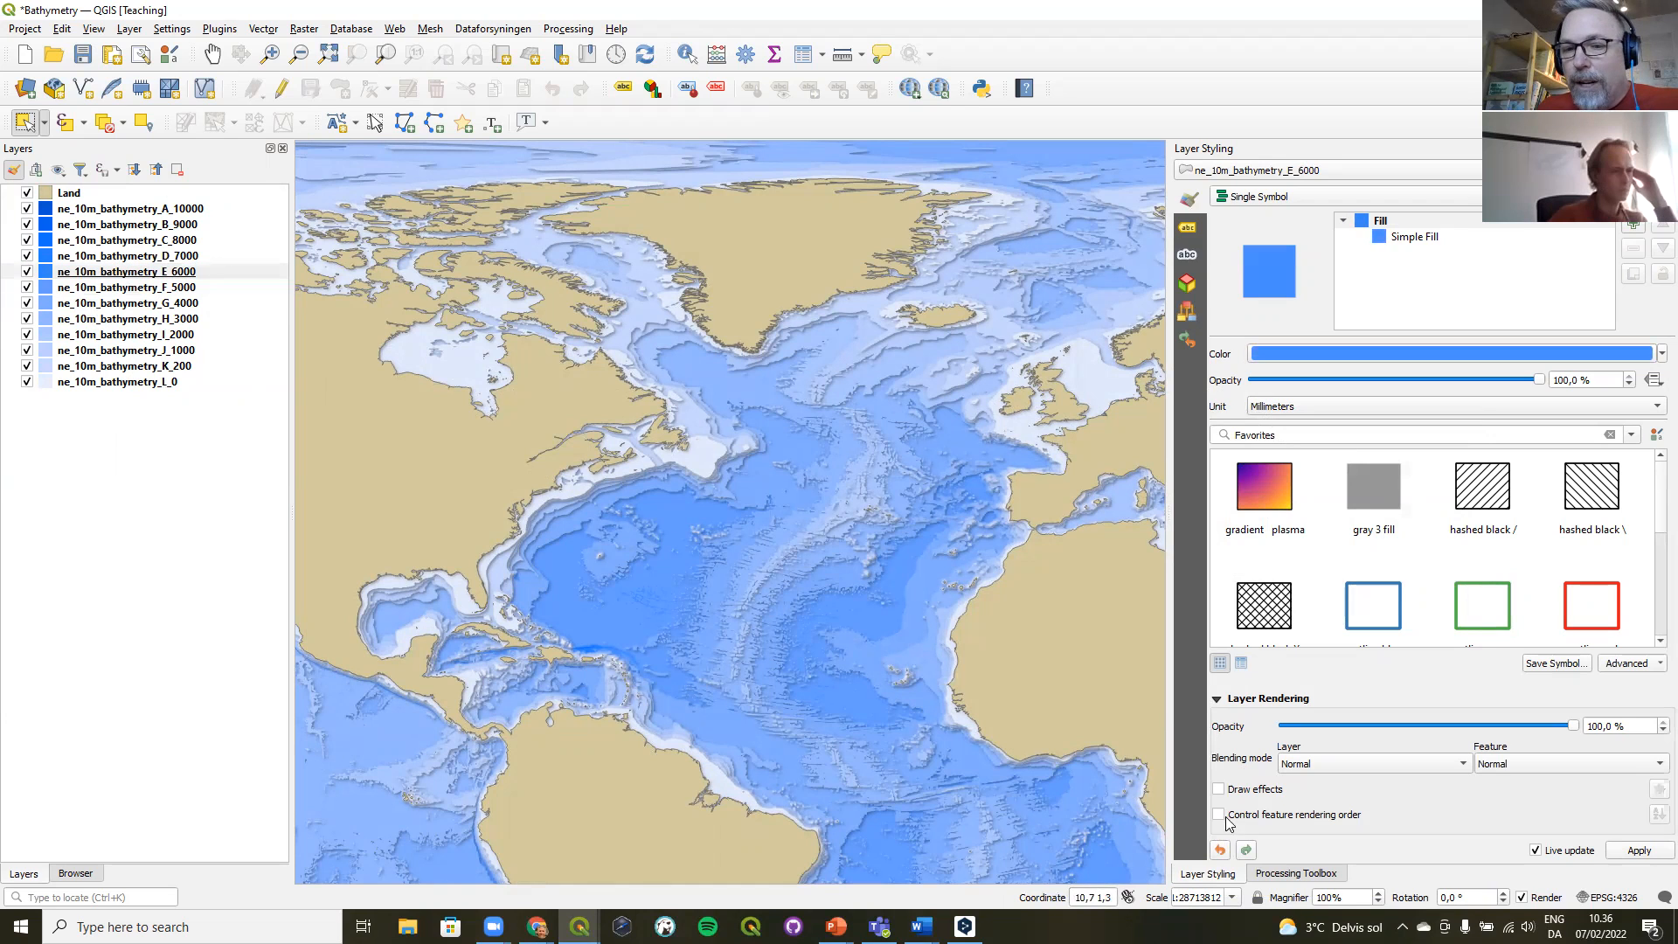
{"action": "left_click", "coordinate": [1222, 789]}
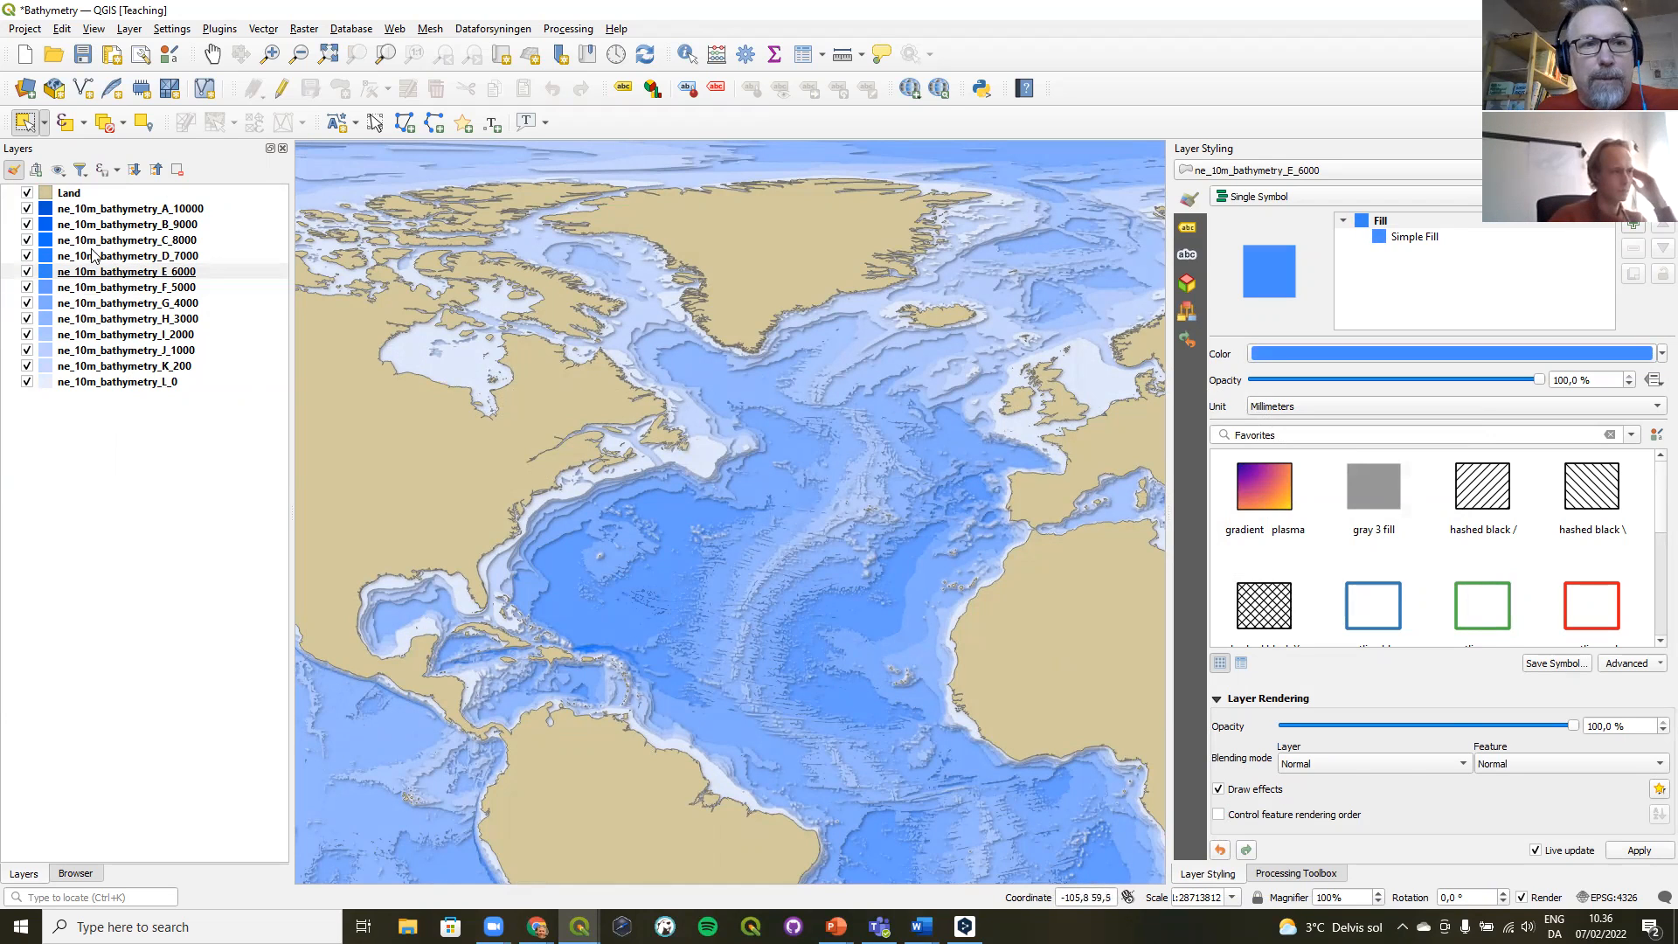
- Turn on draw effects for the ne_10m_bathymetry_D_7000 and ne_10m_bathymetry_C_8000 layers
{"action": "left_click", "coordinate": [94, 256]}
{"action": "left_click", "coordinate": [1217, 827]}
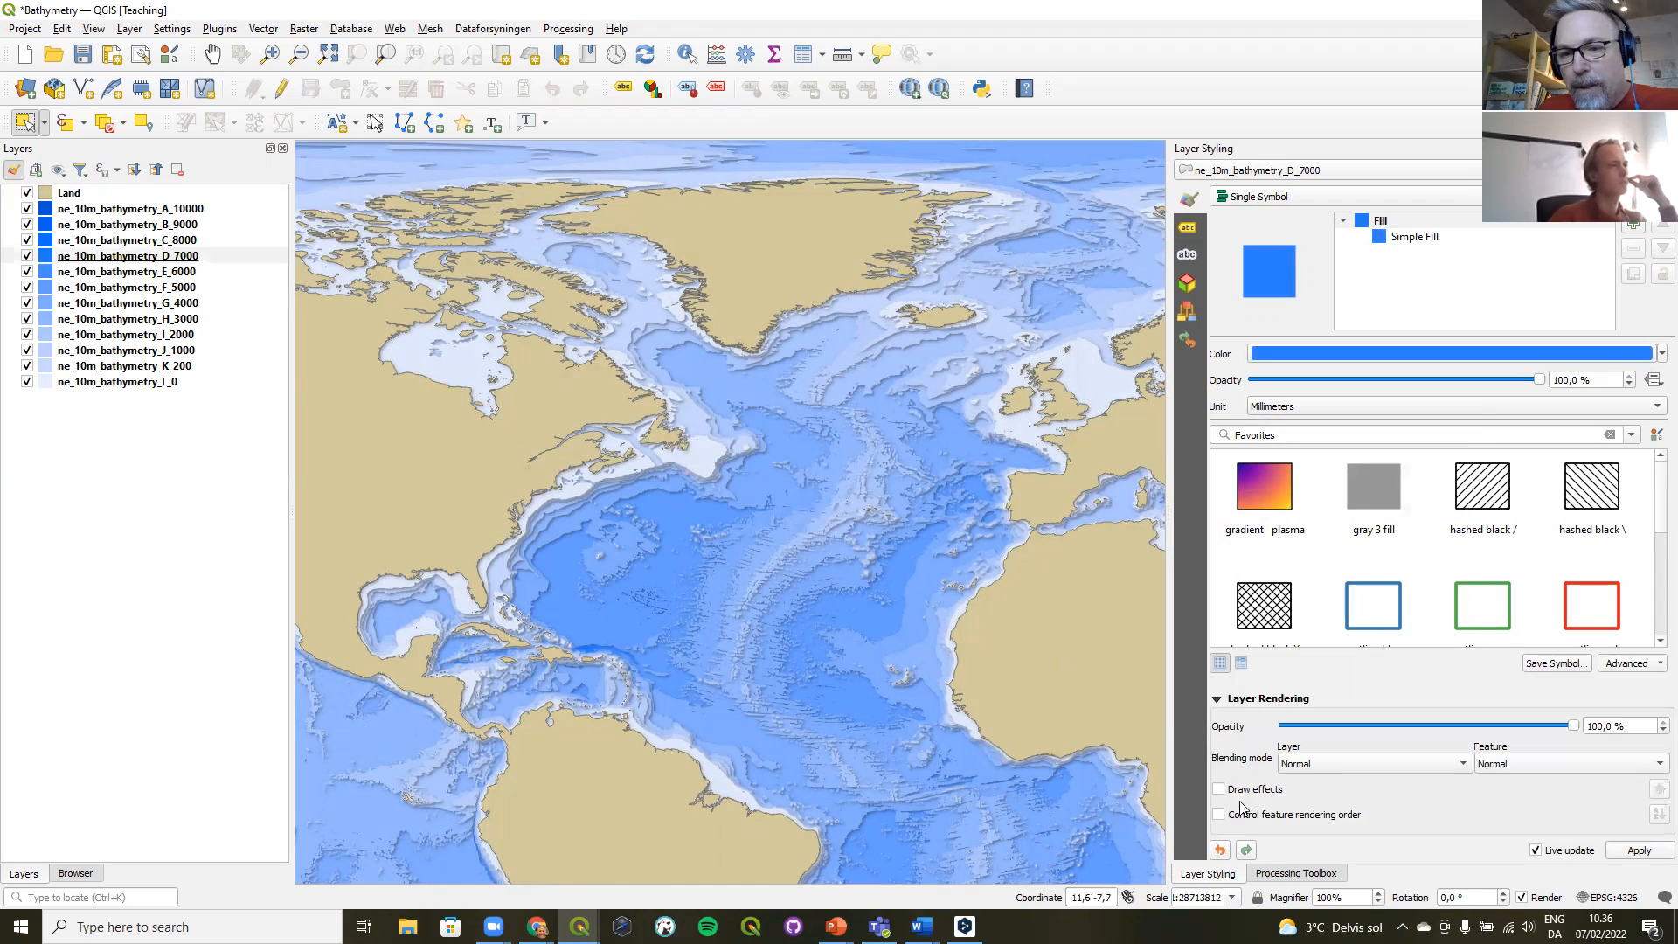
{"action": "left_click", "coordinate": [1218, 790]}
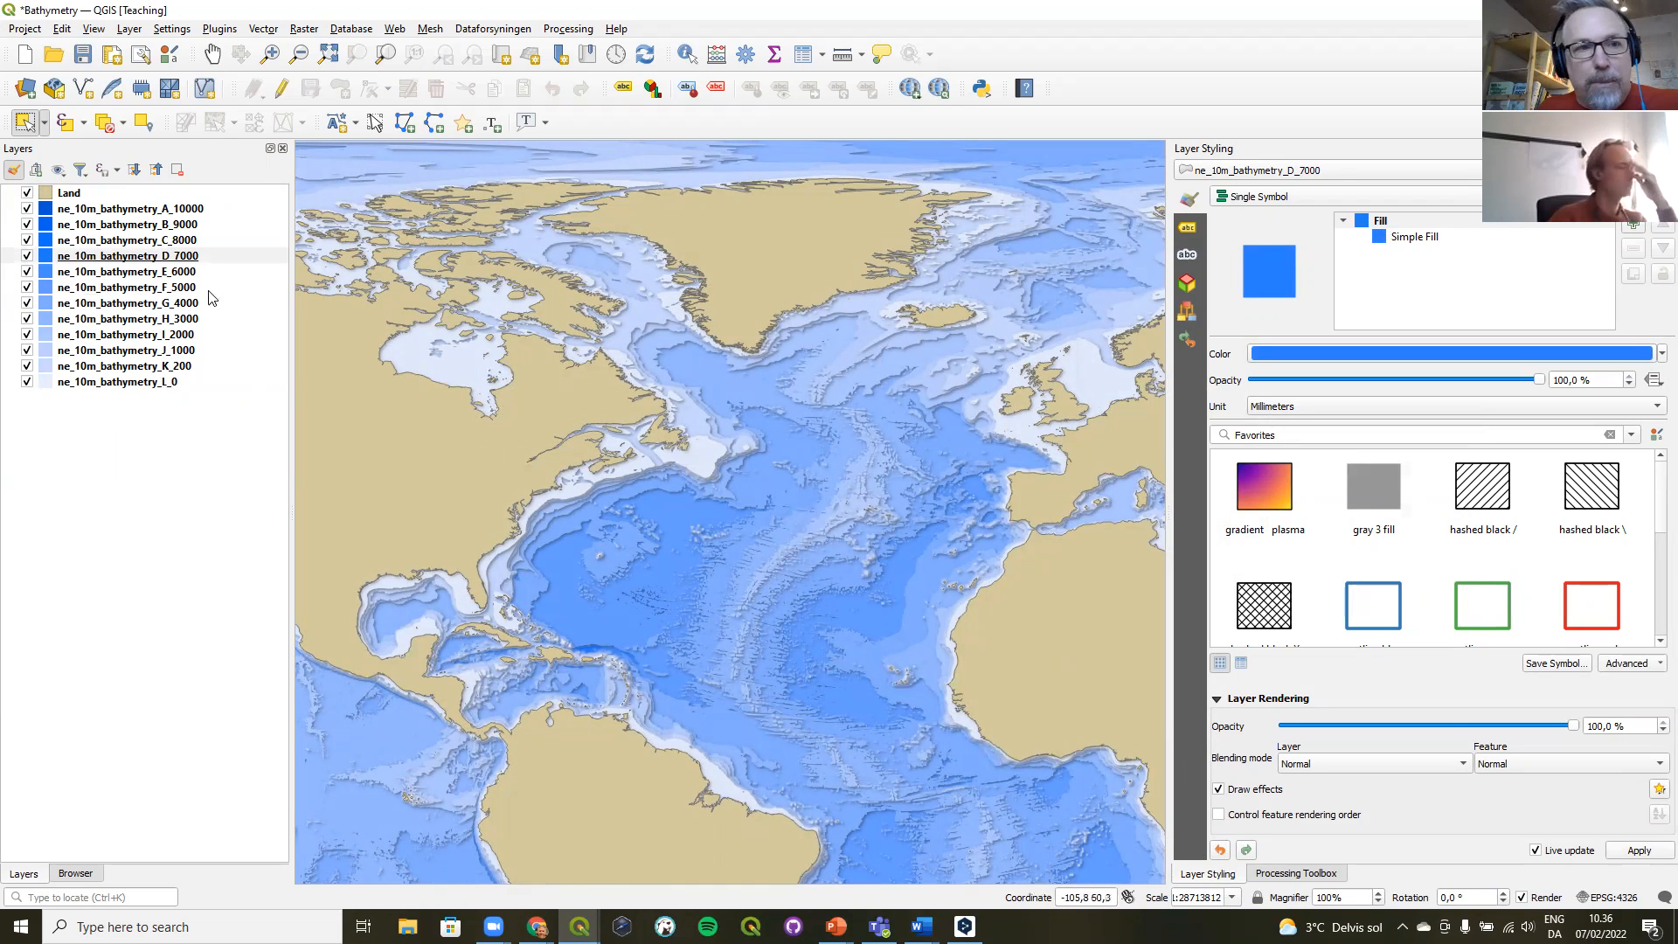
{"action": "left_click", "coordinate": [161, 241]}
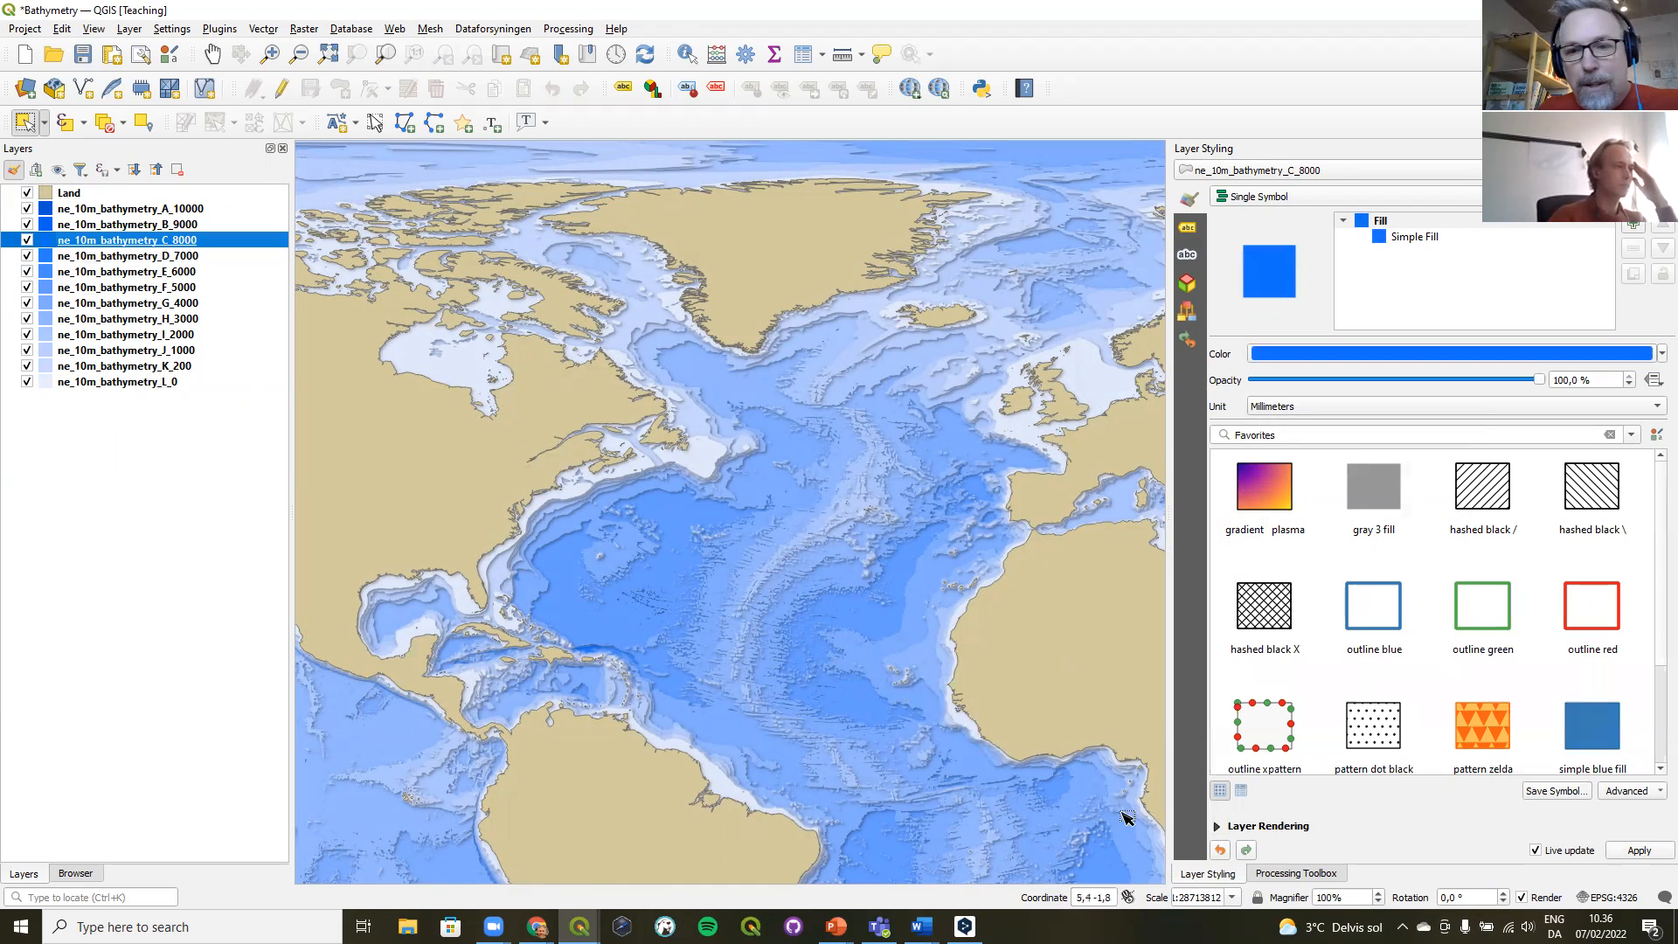
{"action": "left_click", "coordinate": [1217, 827]}
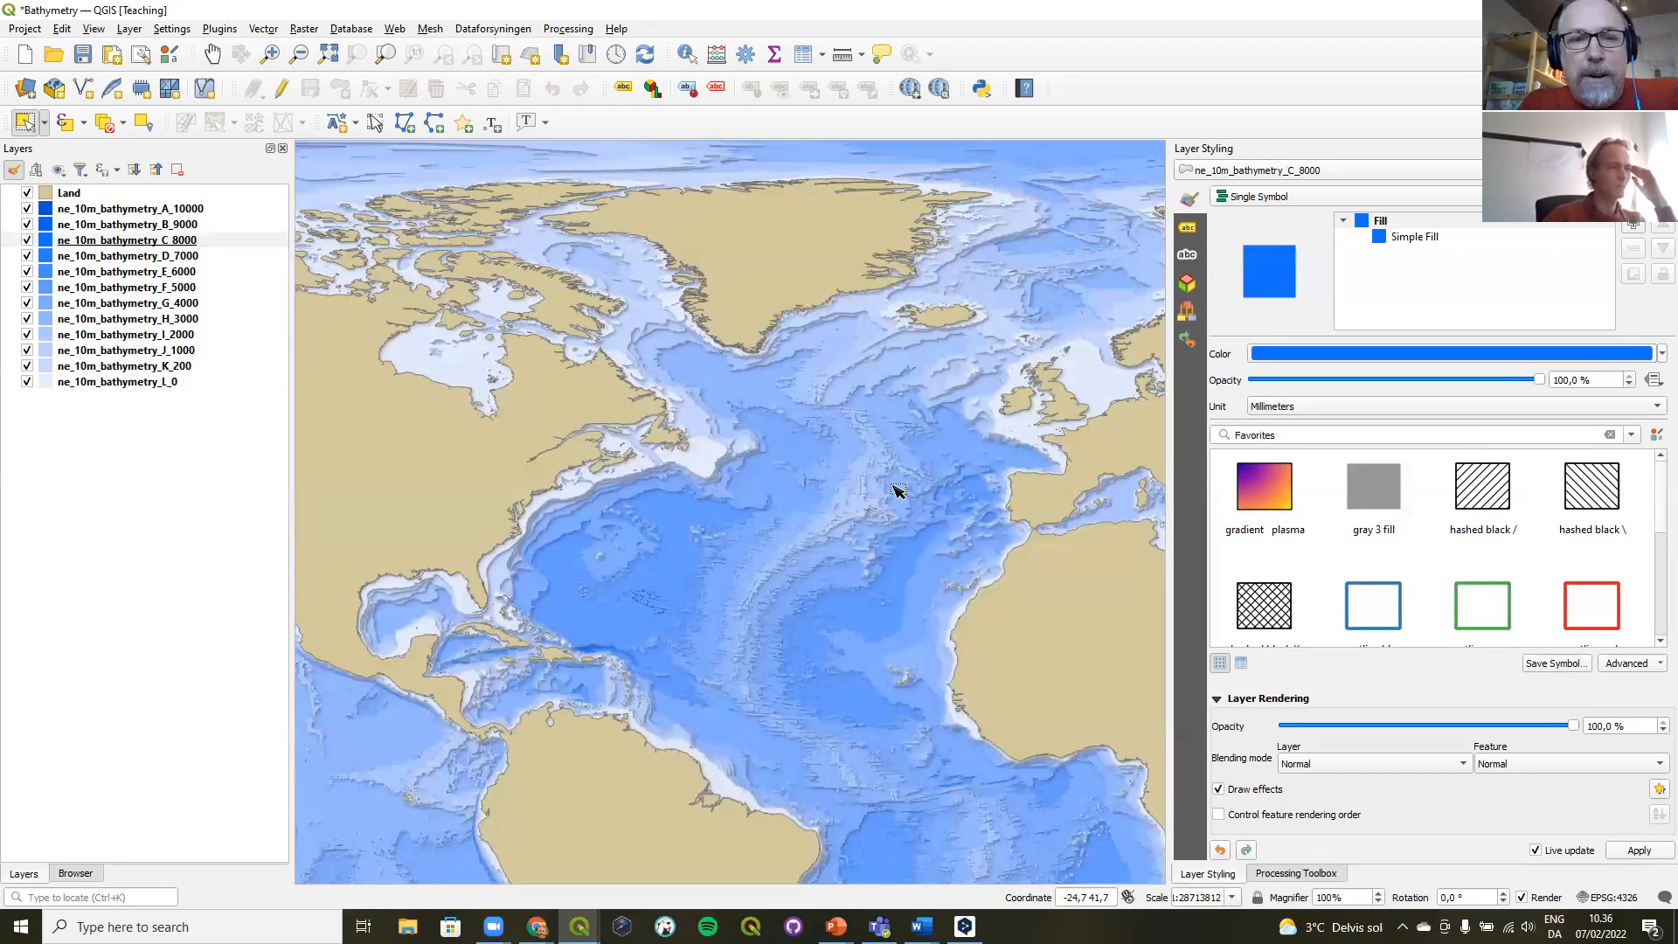
- Examine the Inner Shadow effect settings of the ne_10m_bathymetry_L_0 layer, with the map closer on the western Atlantic
{"action": "left_click", "coordinate": [271, 54]}
{"action": "left_click_drag", "start_coordinate": [407, 423], "coordinate": [877, 702]}
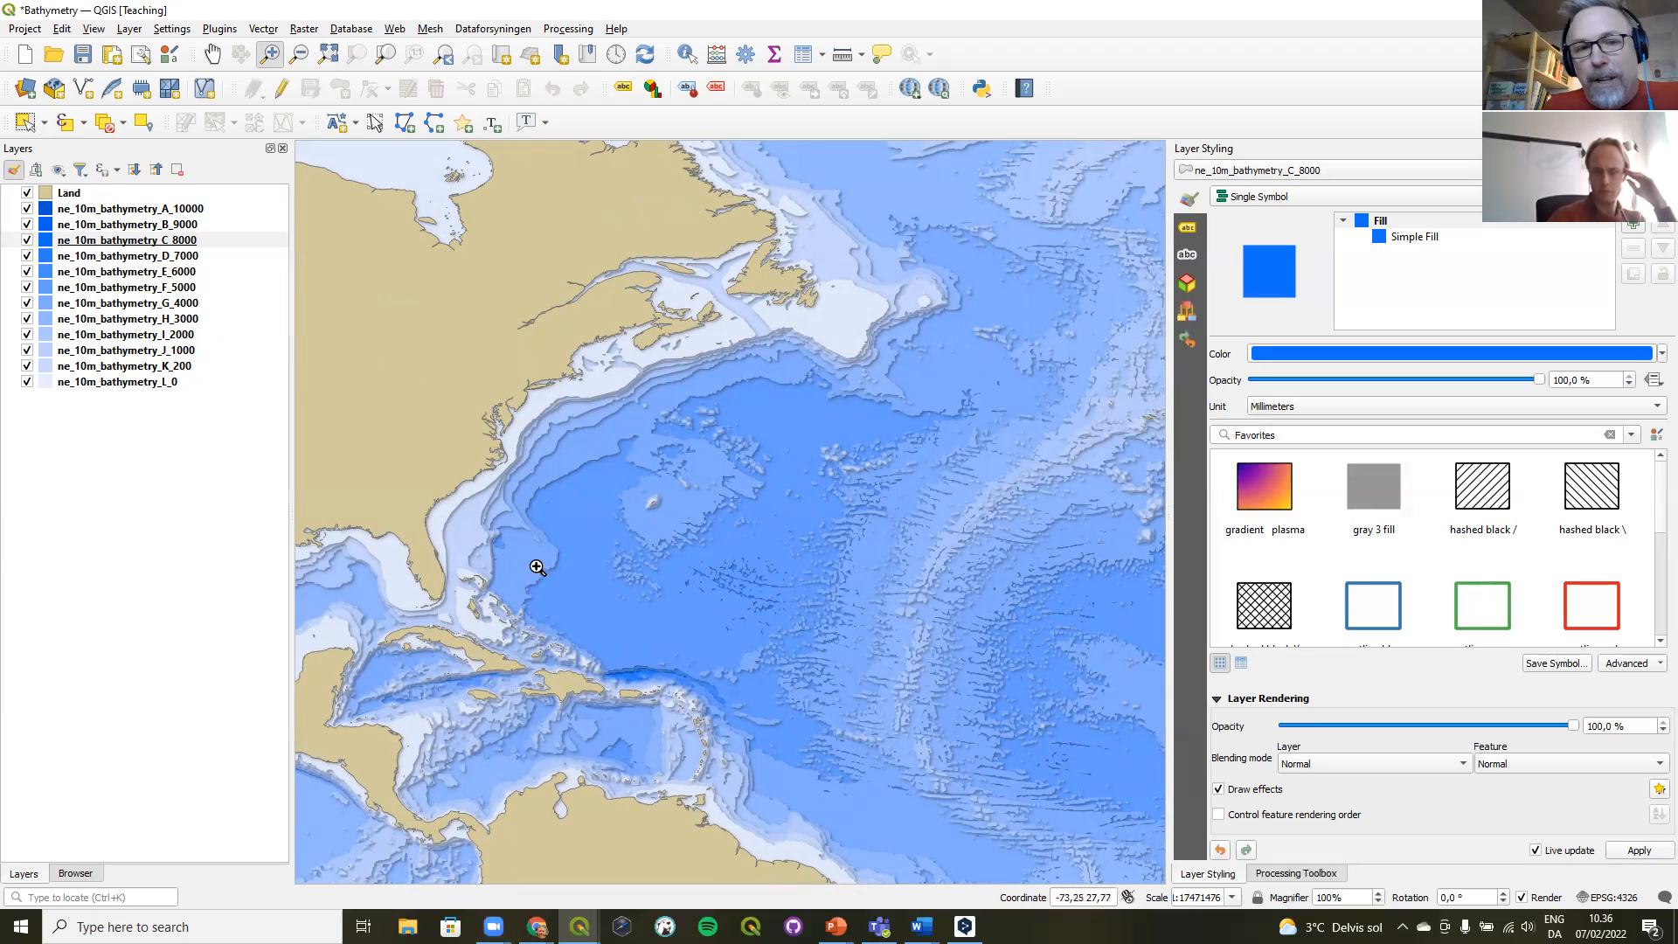
{"action": "left_click", "coordinate": [133, 383]}
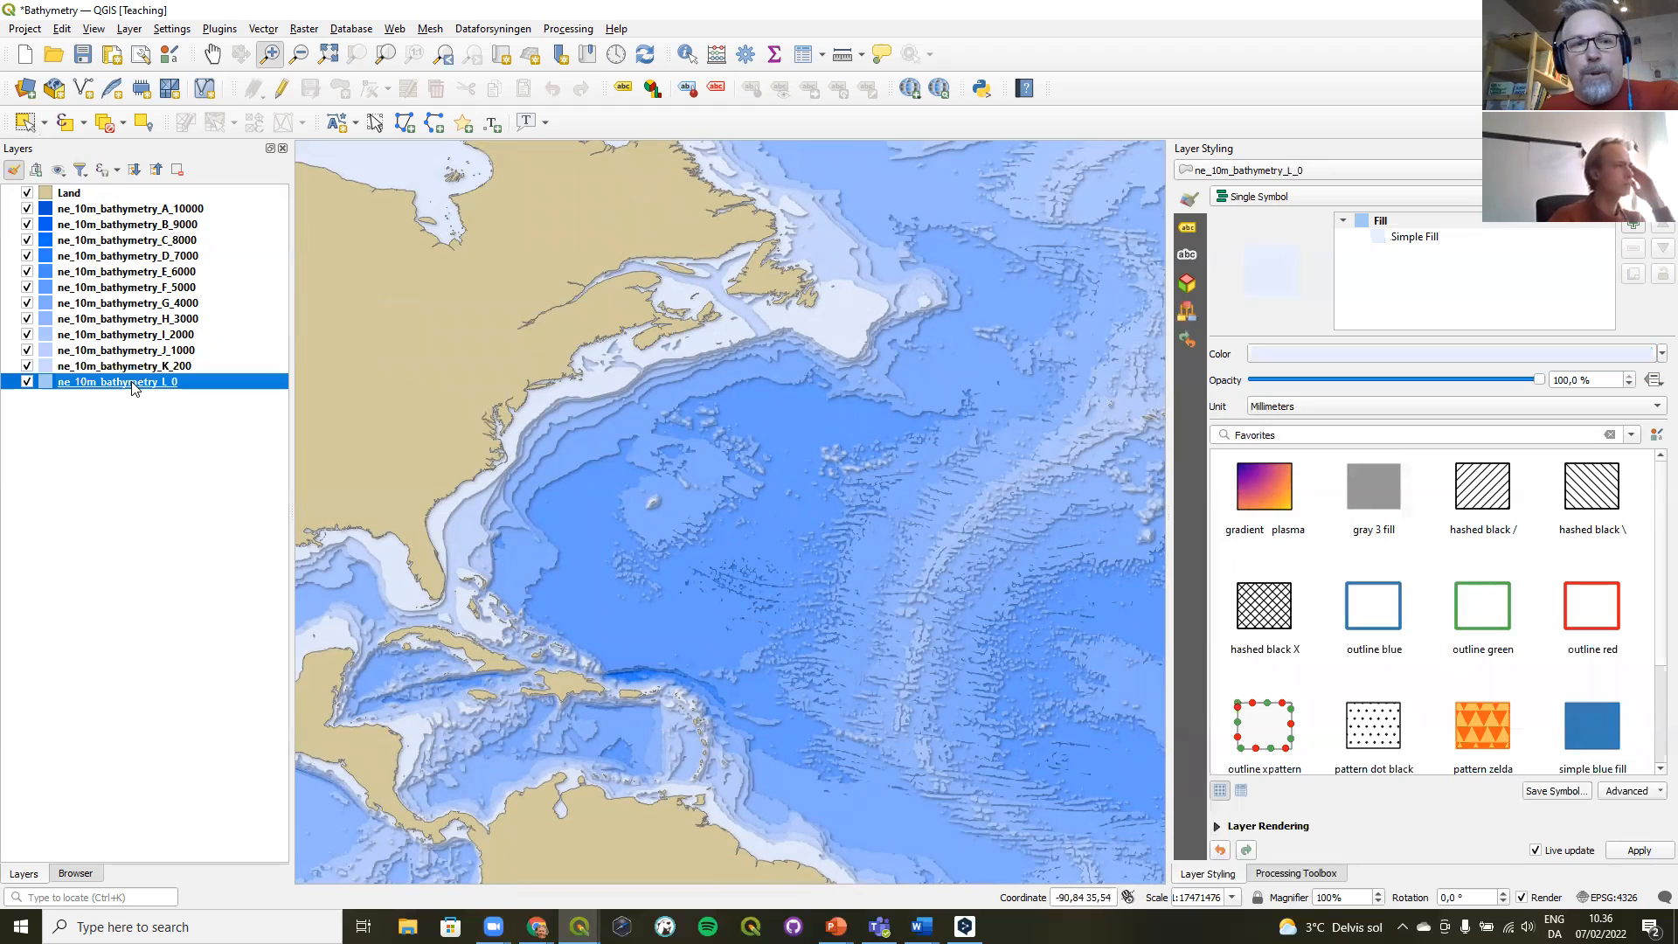
{"action": "left_click", "coordinate": [1218, 828]}
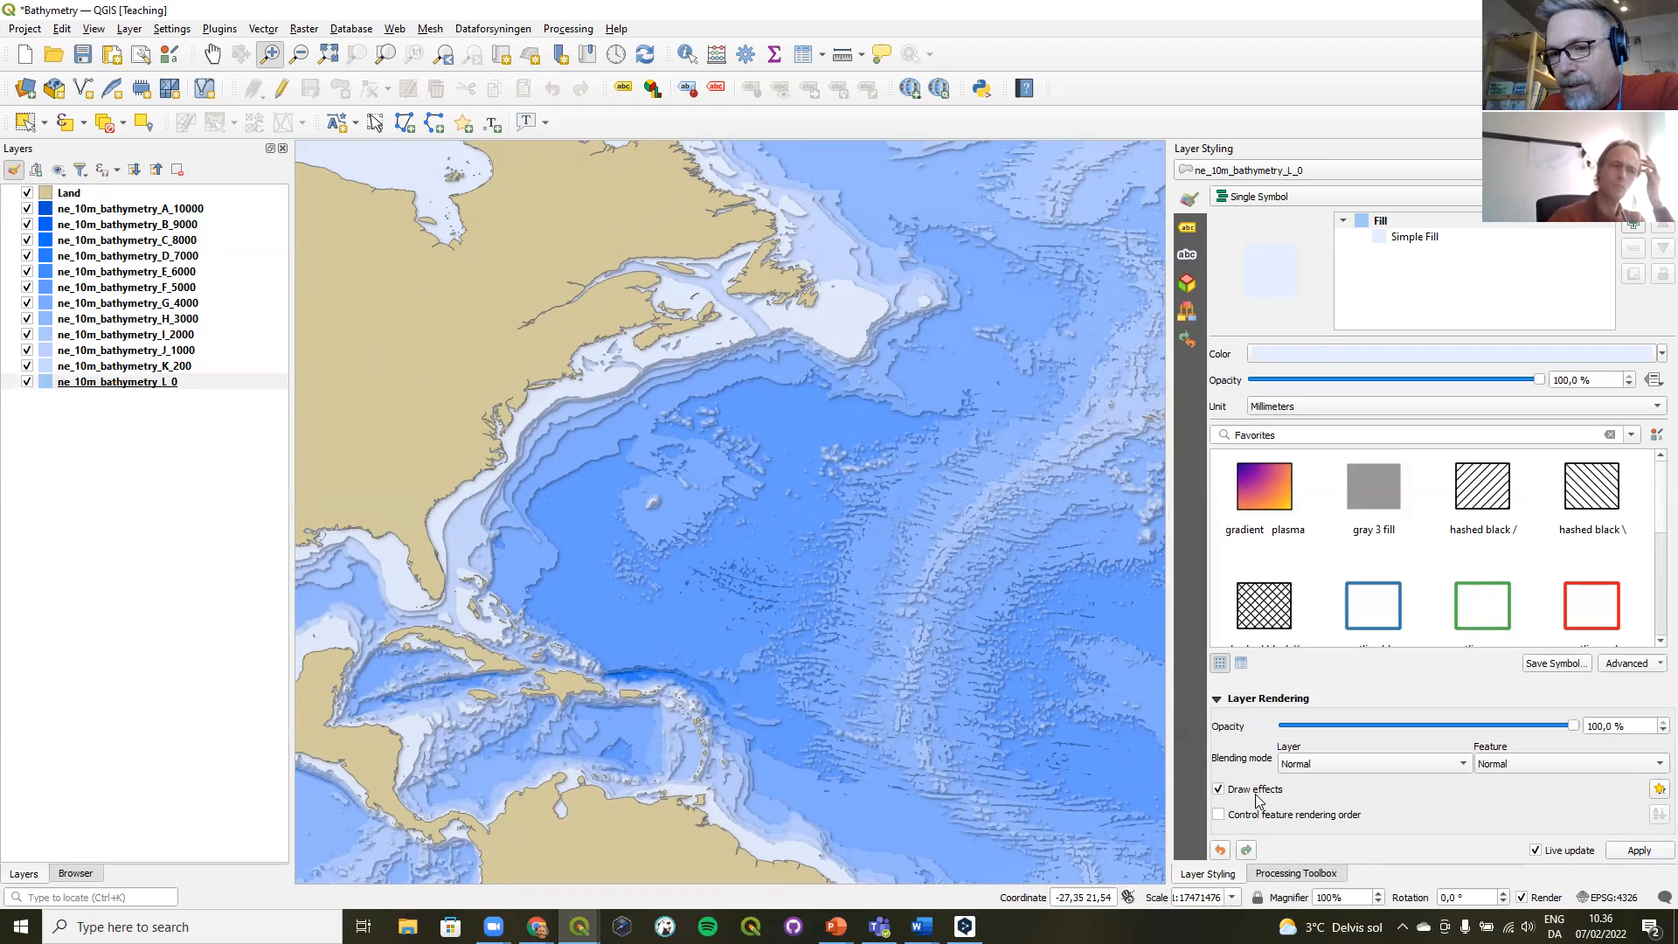
{"action": "left_click", "coordinate": [1658, 790]}
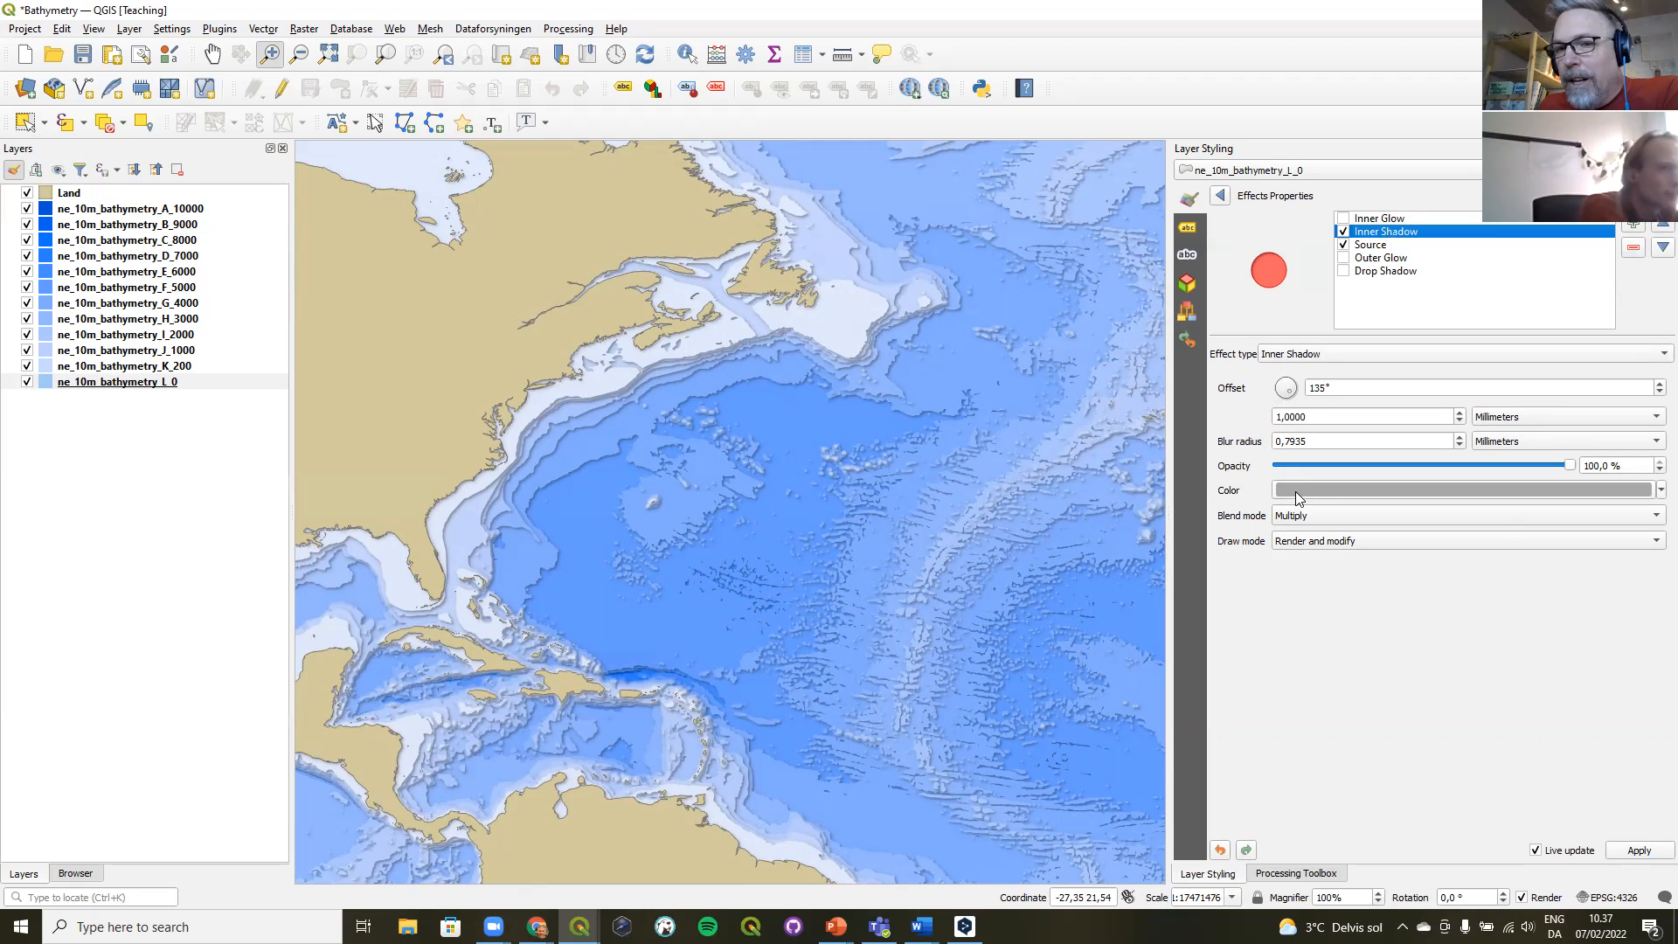
{"action": "mouse_move", "coordinate": [1298, 497]}
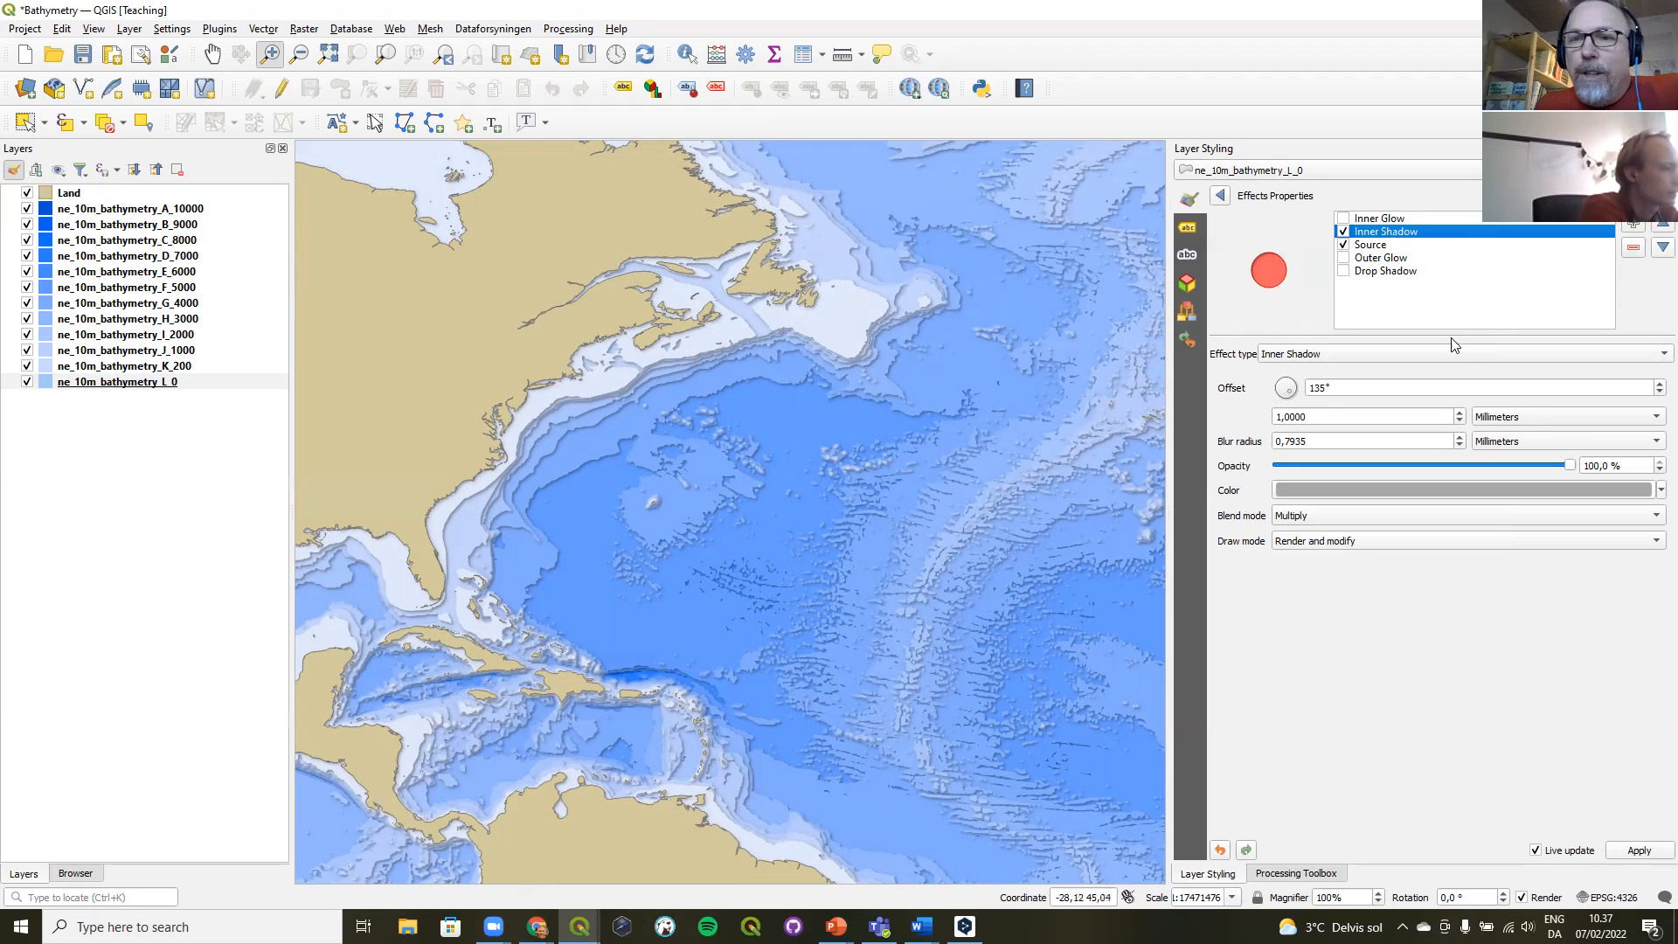
- Try the ne_10m_bathymetry_L_0 layer without its Source effect, then switch Source back on
{"action": "left_click", "coordinate": [1379, 245]}
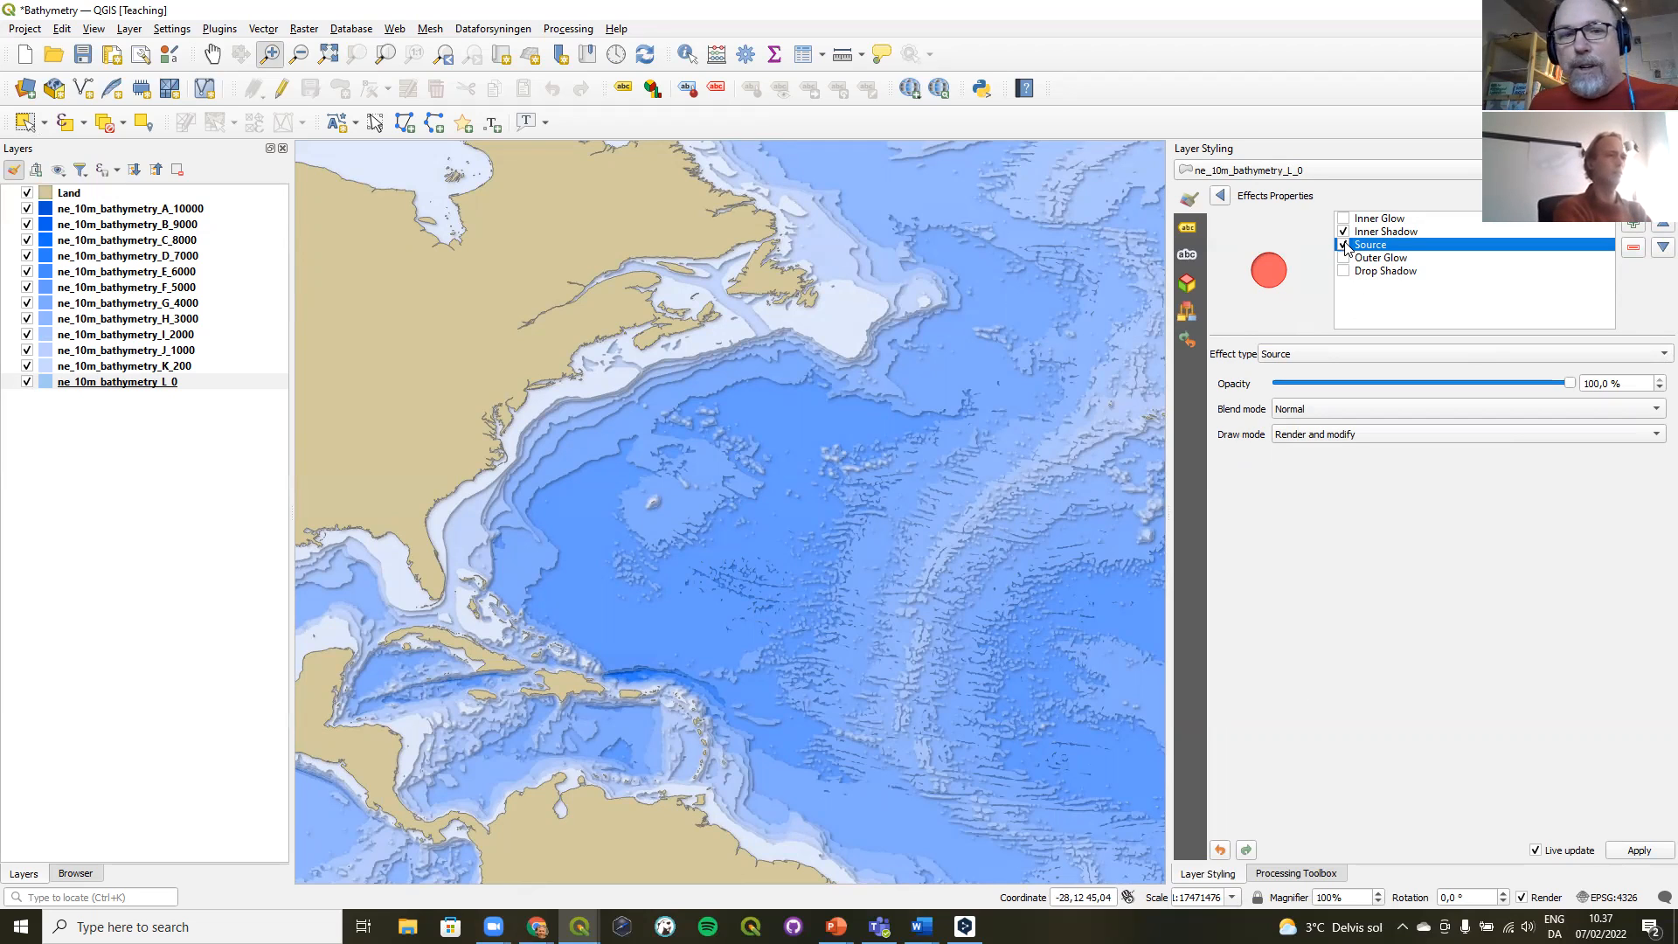
{"action": "left_click", "coordinate": [1345, 246]}
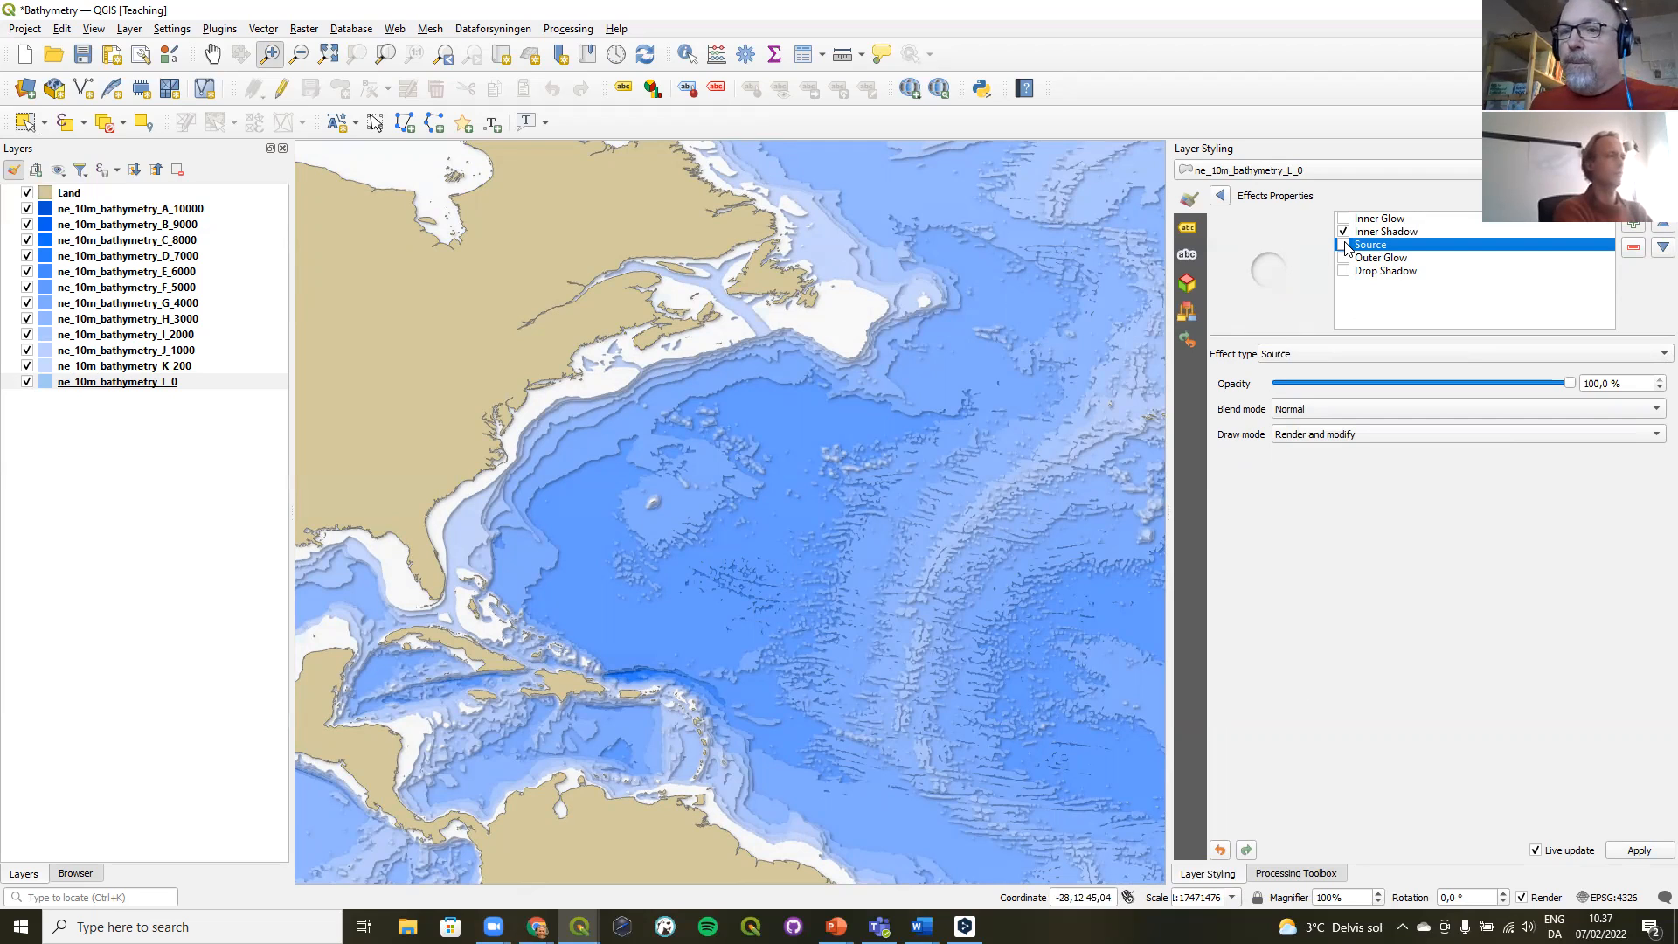
{"action": "left_click", "coordinate": [1344, 246]}
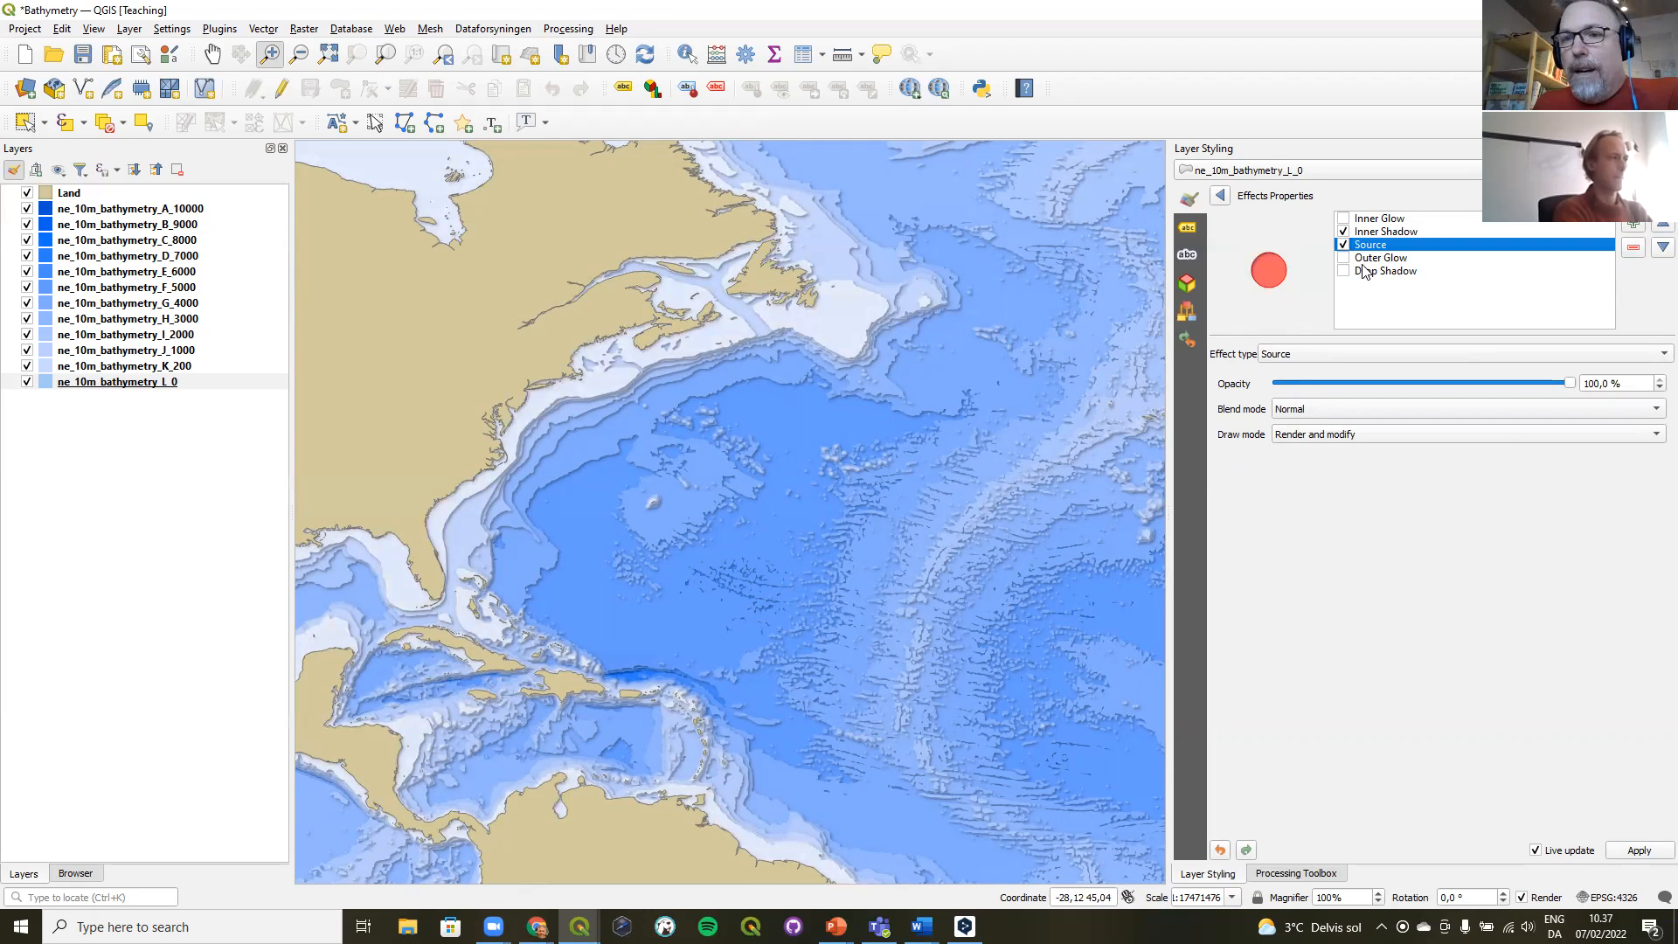
- Review the settings of the Outer Glow, Drop Shadow, Inner Shadow and Inner Glow effects
{"action": "left_click", "coordinate": [1381, 260]}
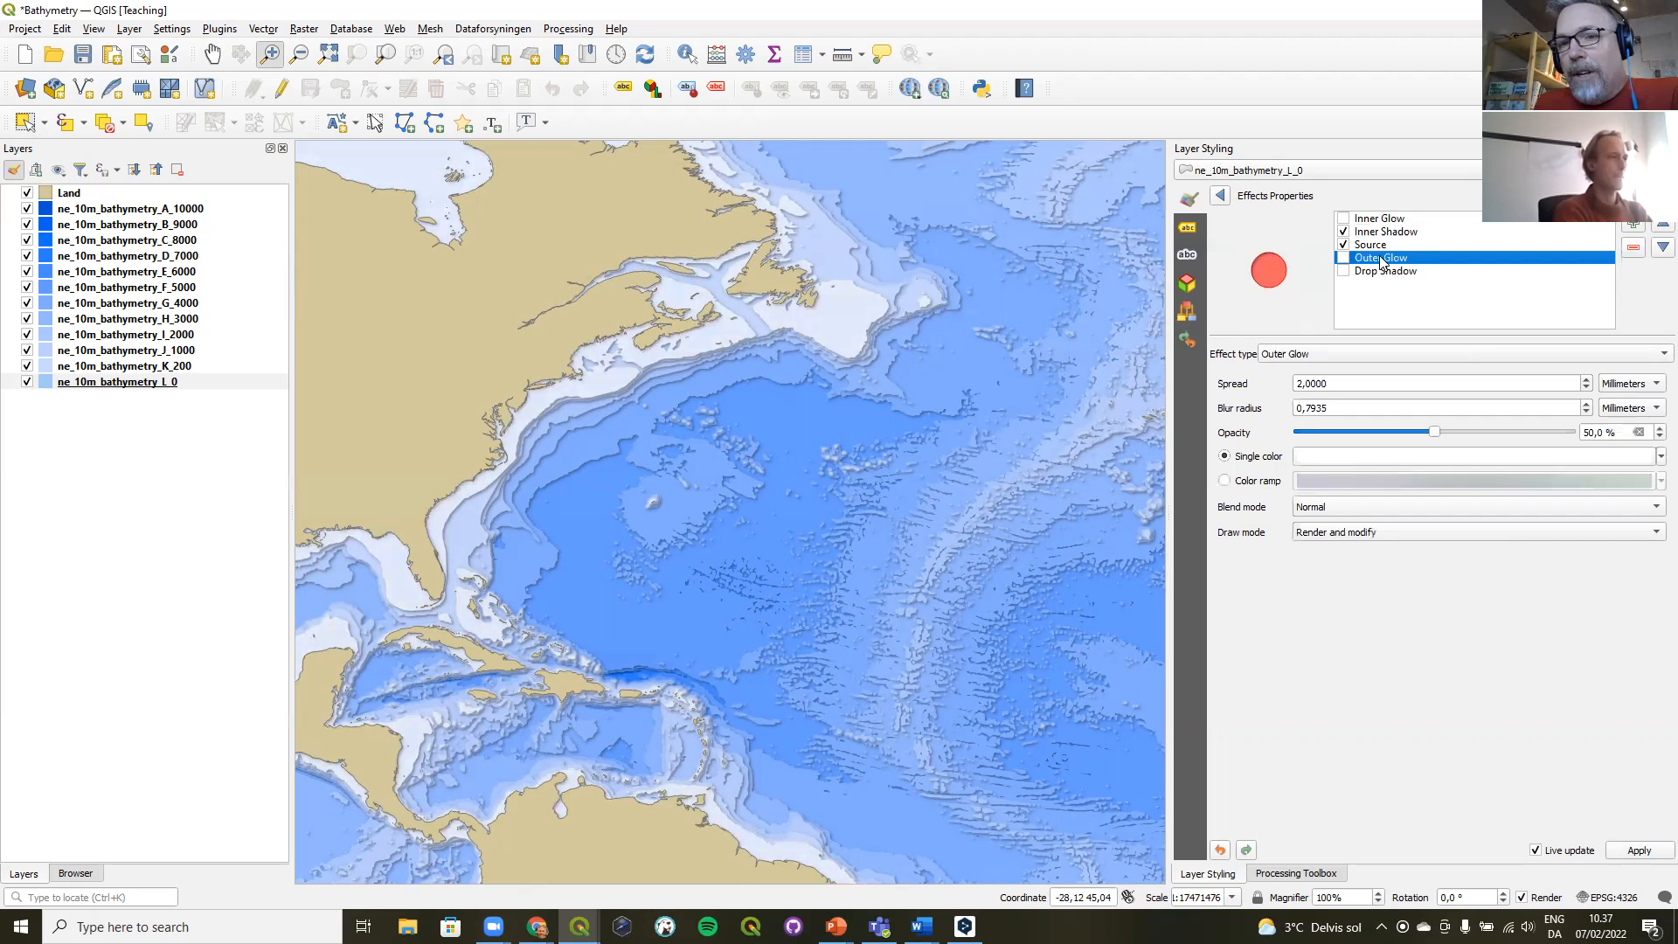
{"action": "left_click", "coordinate": [1378, 272]}
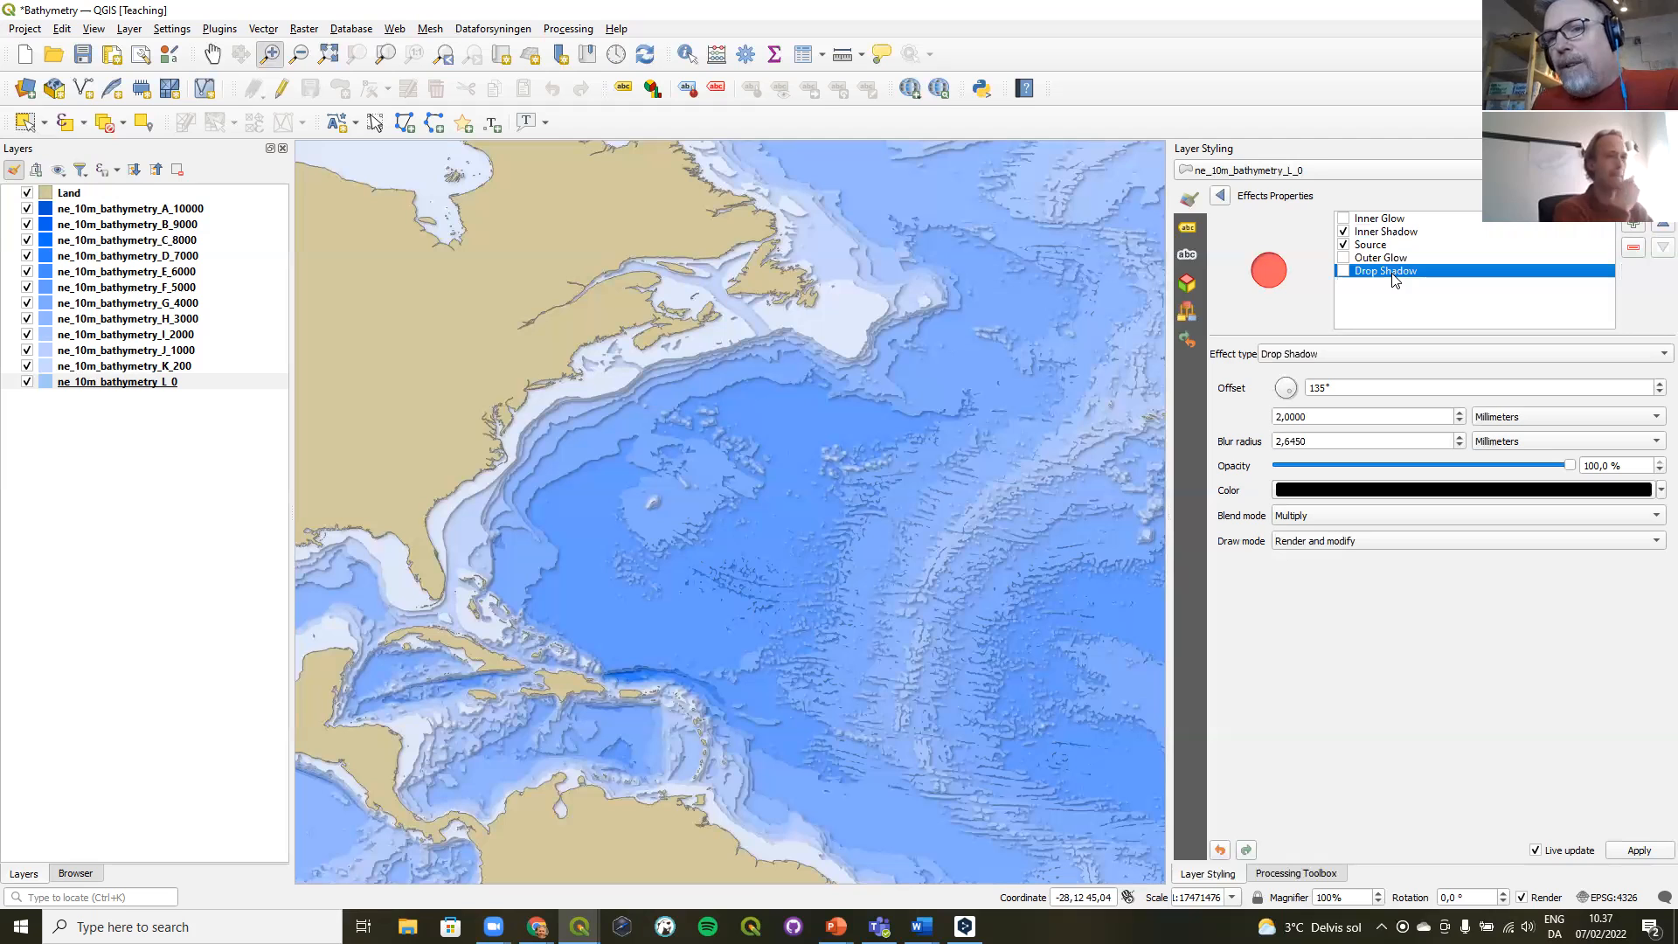
{"action": "left_click", "coordinate": [1385, 259]}
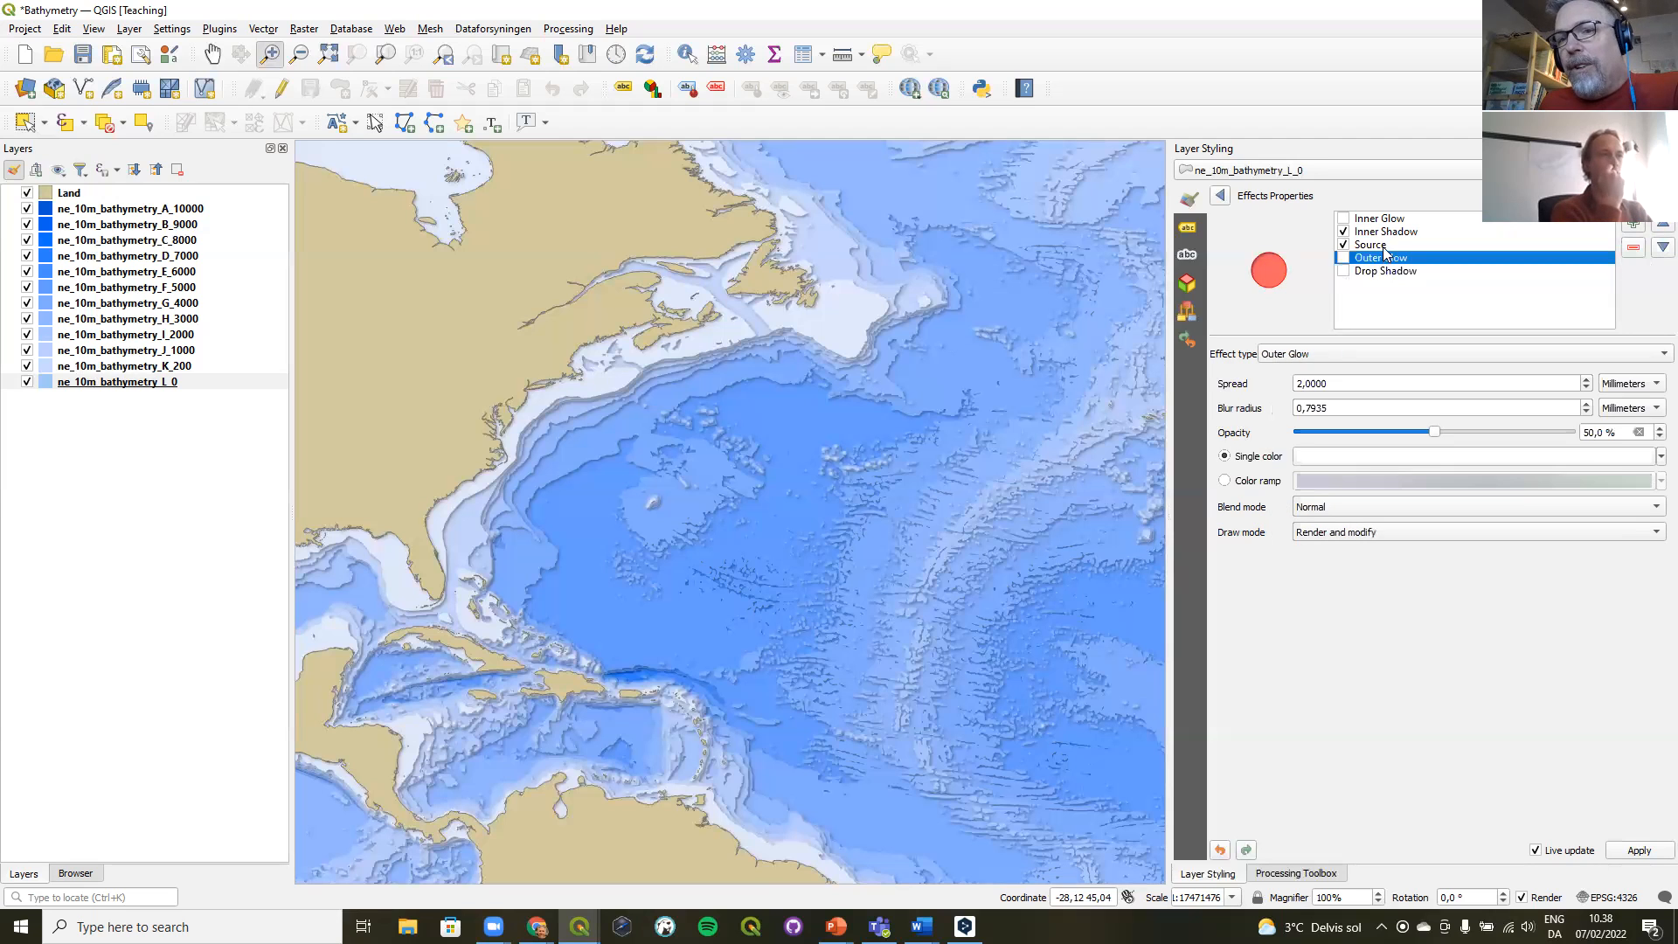
{"action": "left_click", "coordinate": [1385, 233]}
{"action": "left_click", "coordinate": [1385, 219]}
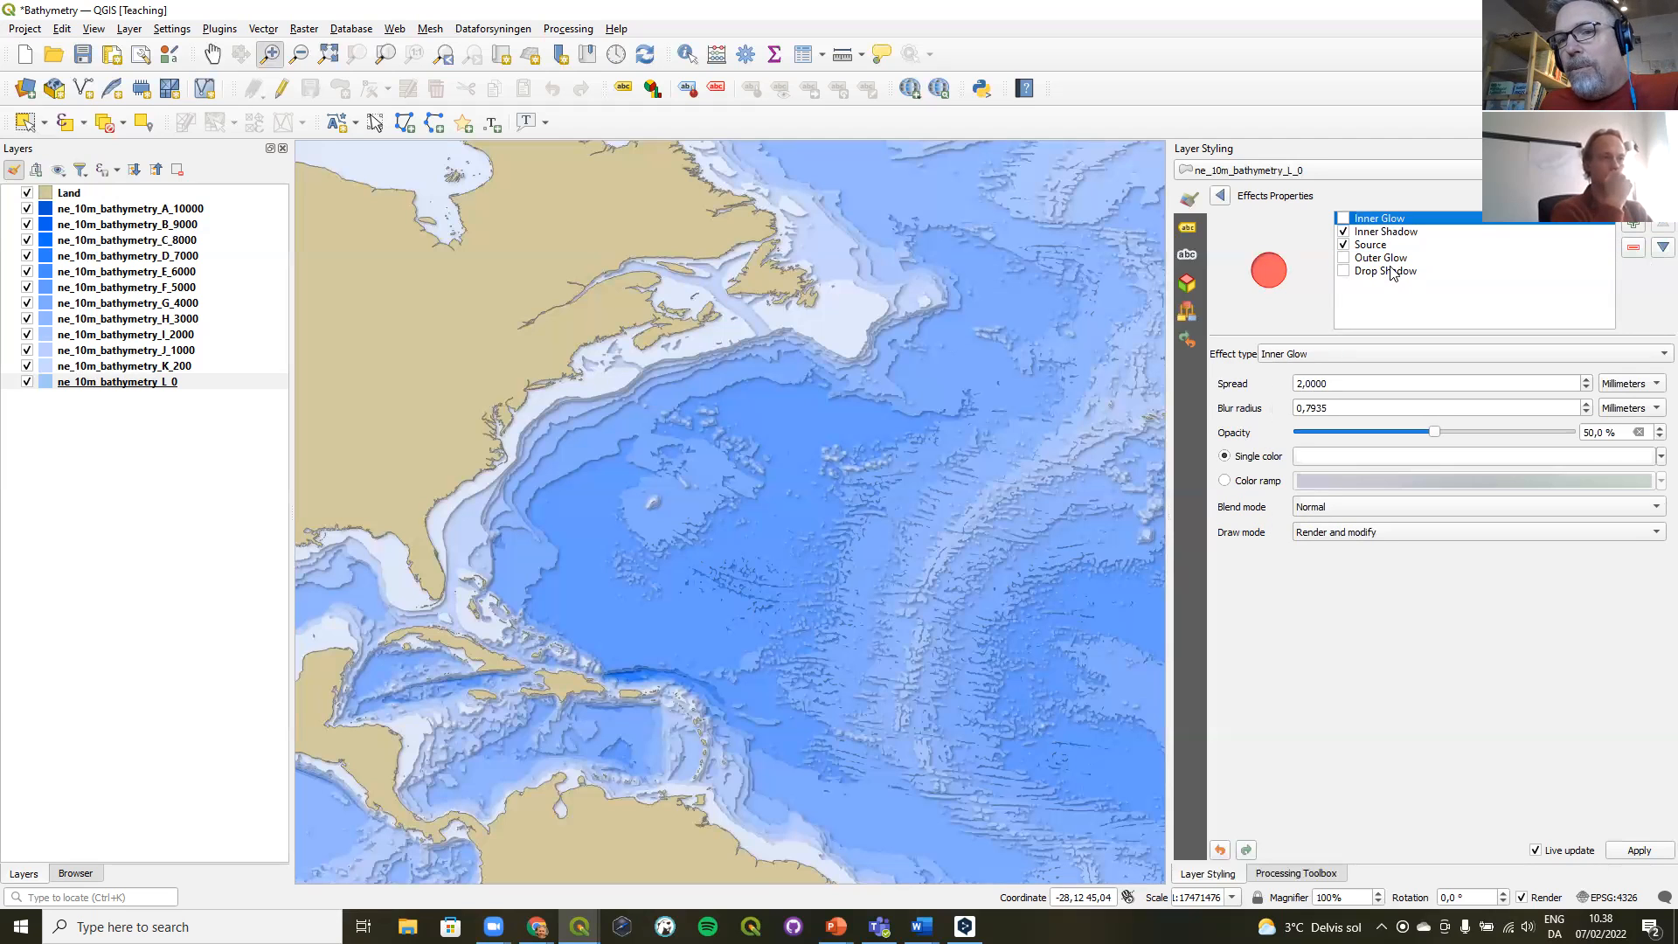
{"action": "left_click", "coordinate": [1390, 272]}
{"action": "left_click", "coordinate": [1390, 258]}
{"action": "left_click", "coordinate": [1397, 232]}
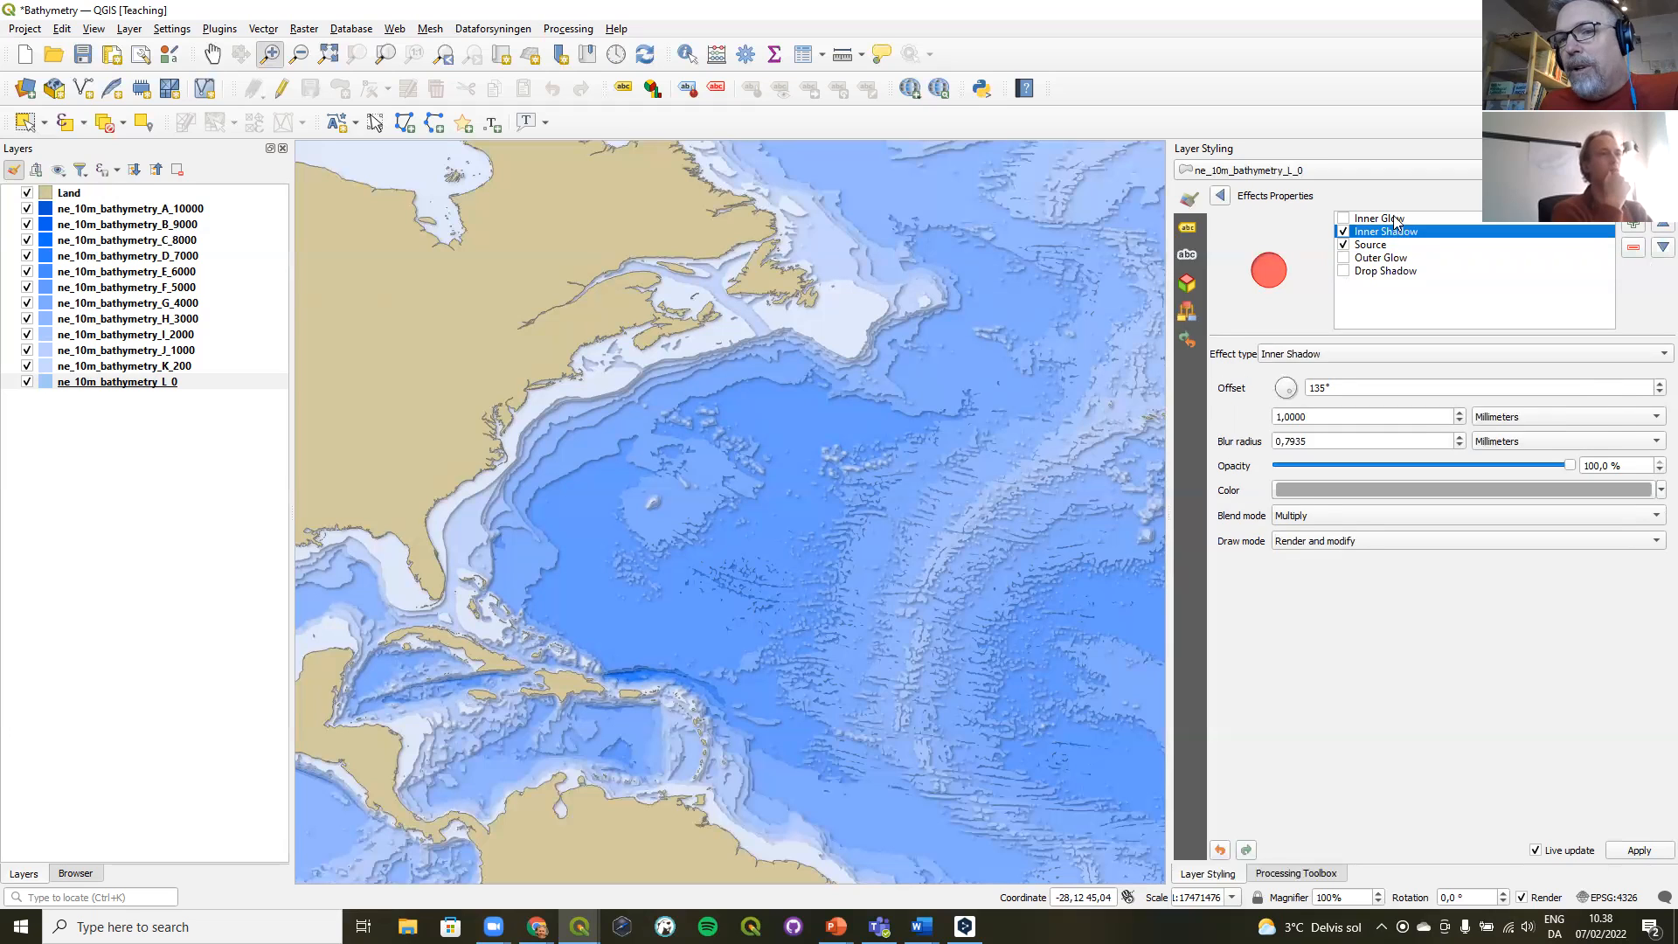
{"action": "left_click", "coordinate": [1396, 220]}
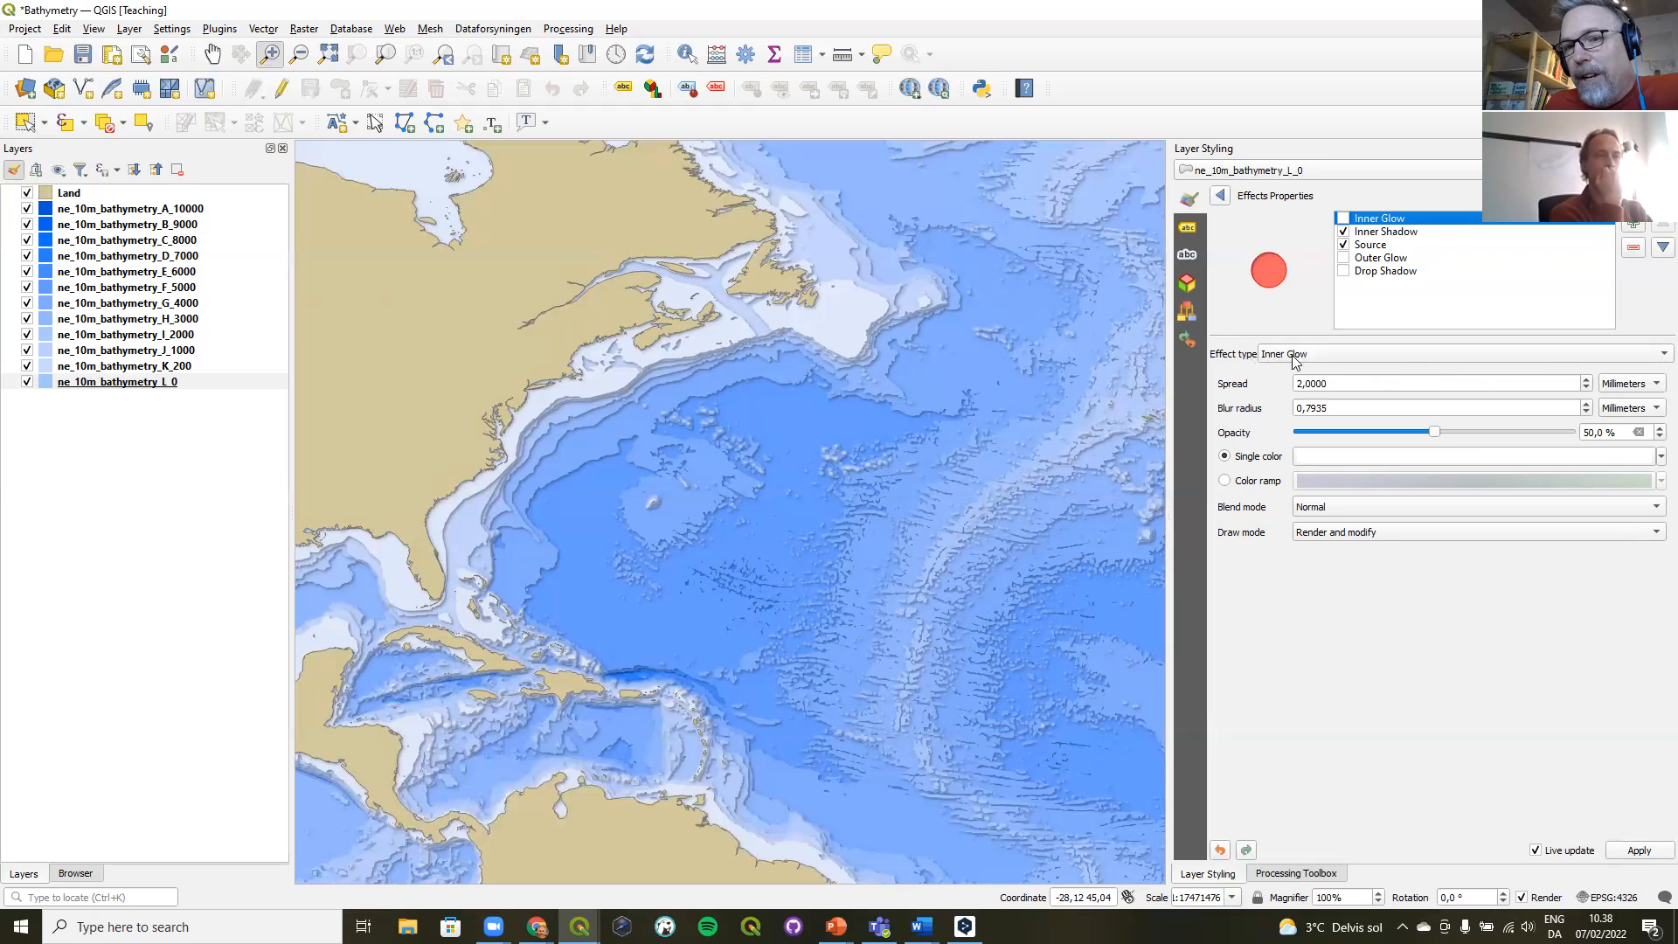
- Change the Inner Glow entry of the ne_10m_bathymetry_L_0 layer's effects to the Blur effect type
{"action": "left_click", "coordinate": [1633, 355]}
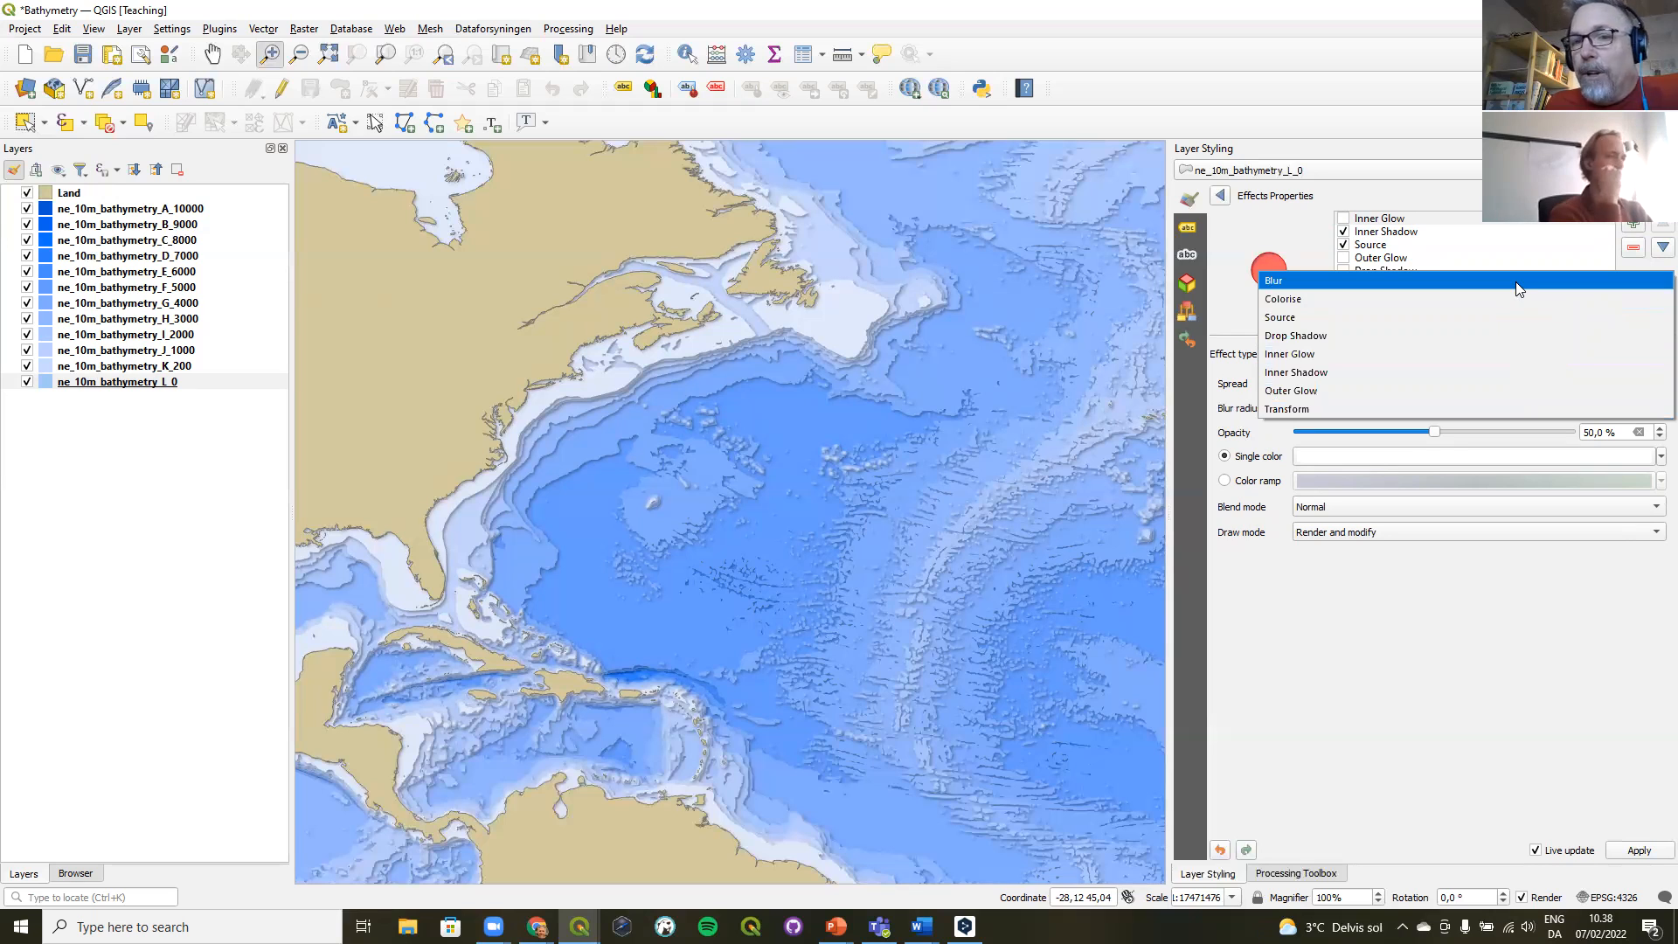
{"action": "left_click", "coordinate": [1519, 283]}
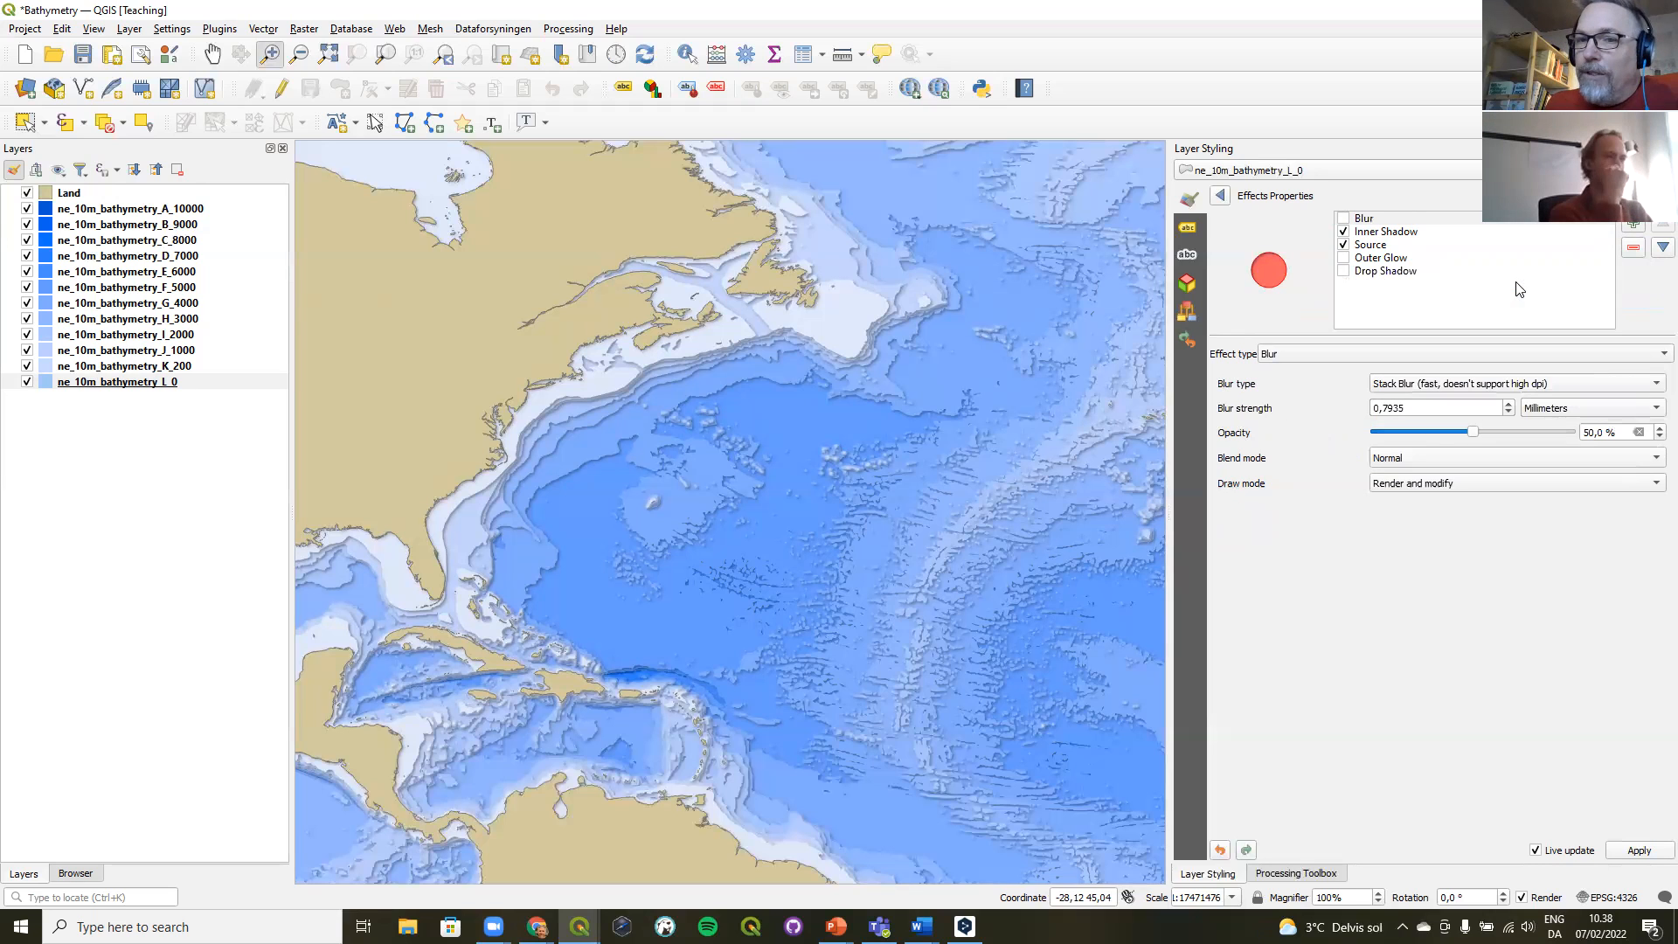
{"action": "left_click", "coordinate": [1365, 220]}
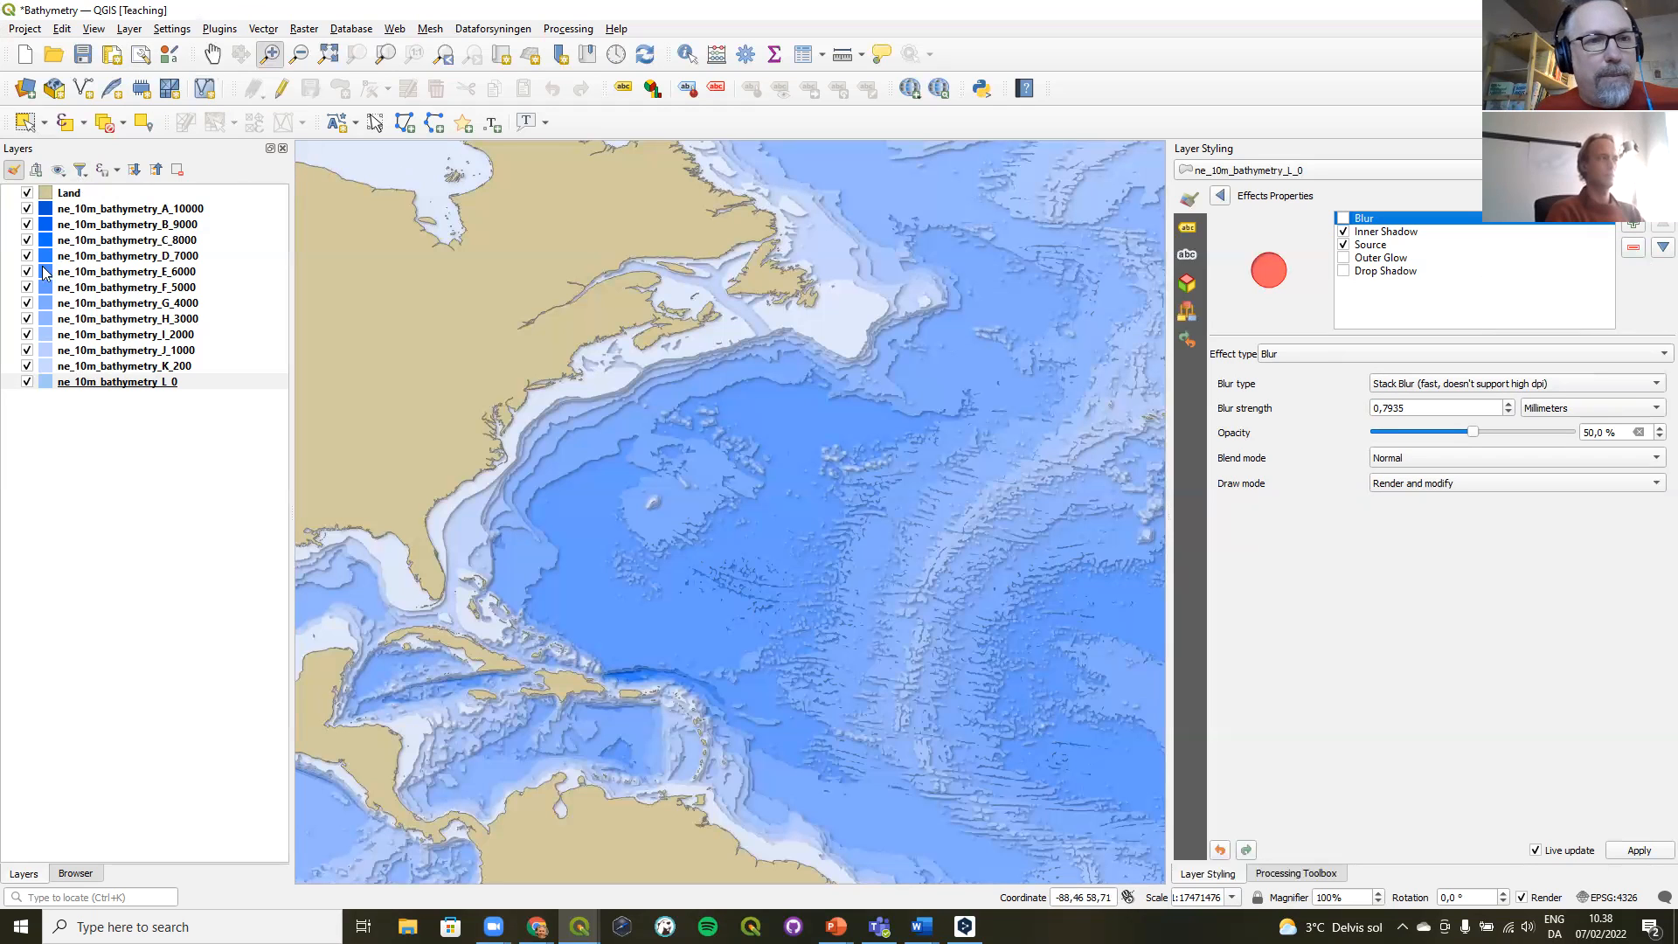
- Open the DKCoast project stored in DKCoast.gpkg in the LayerEffects folder, discarding the changes to the current project
{"action": "left_click", "coordinate": [75, 873]}
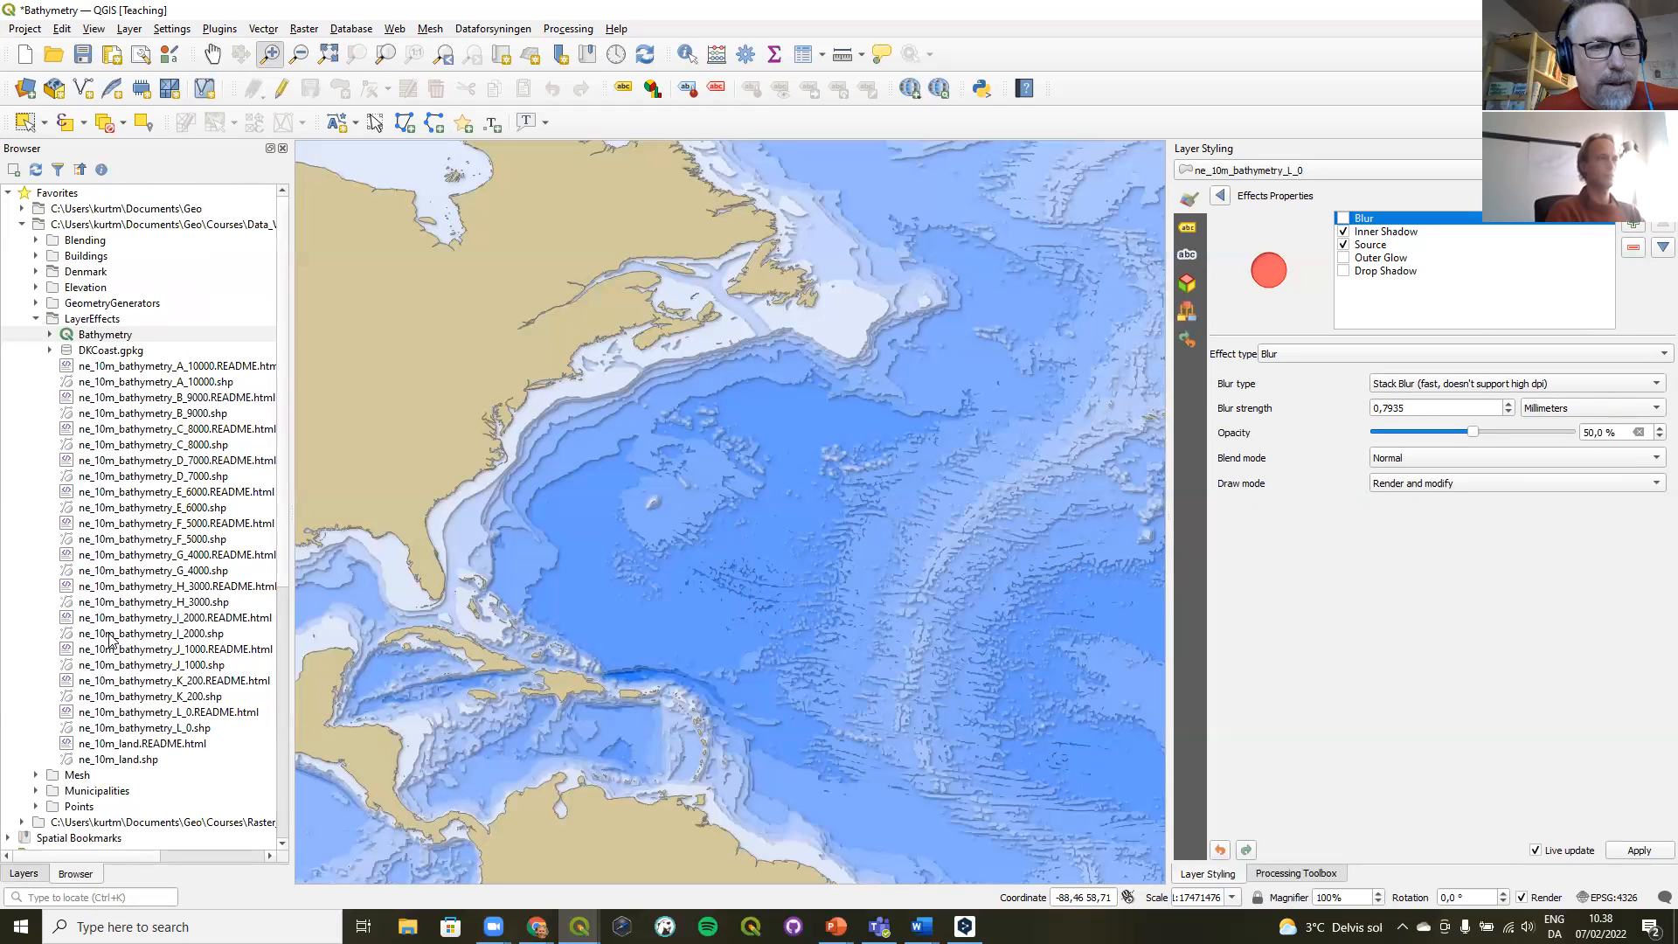
{"action": "left_click", "coordinate": [102, 321]}
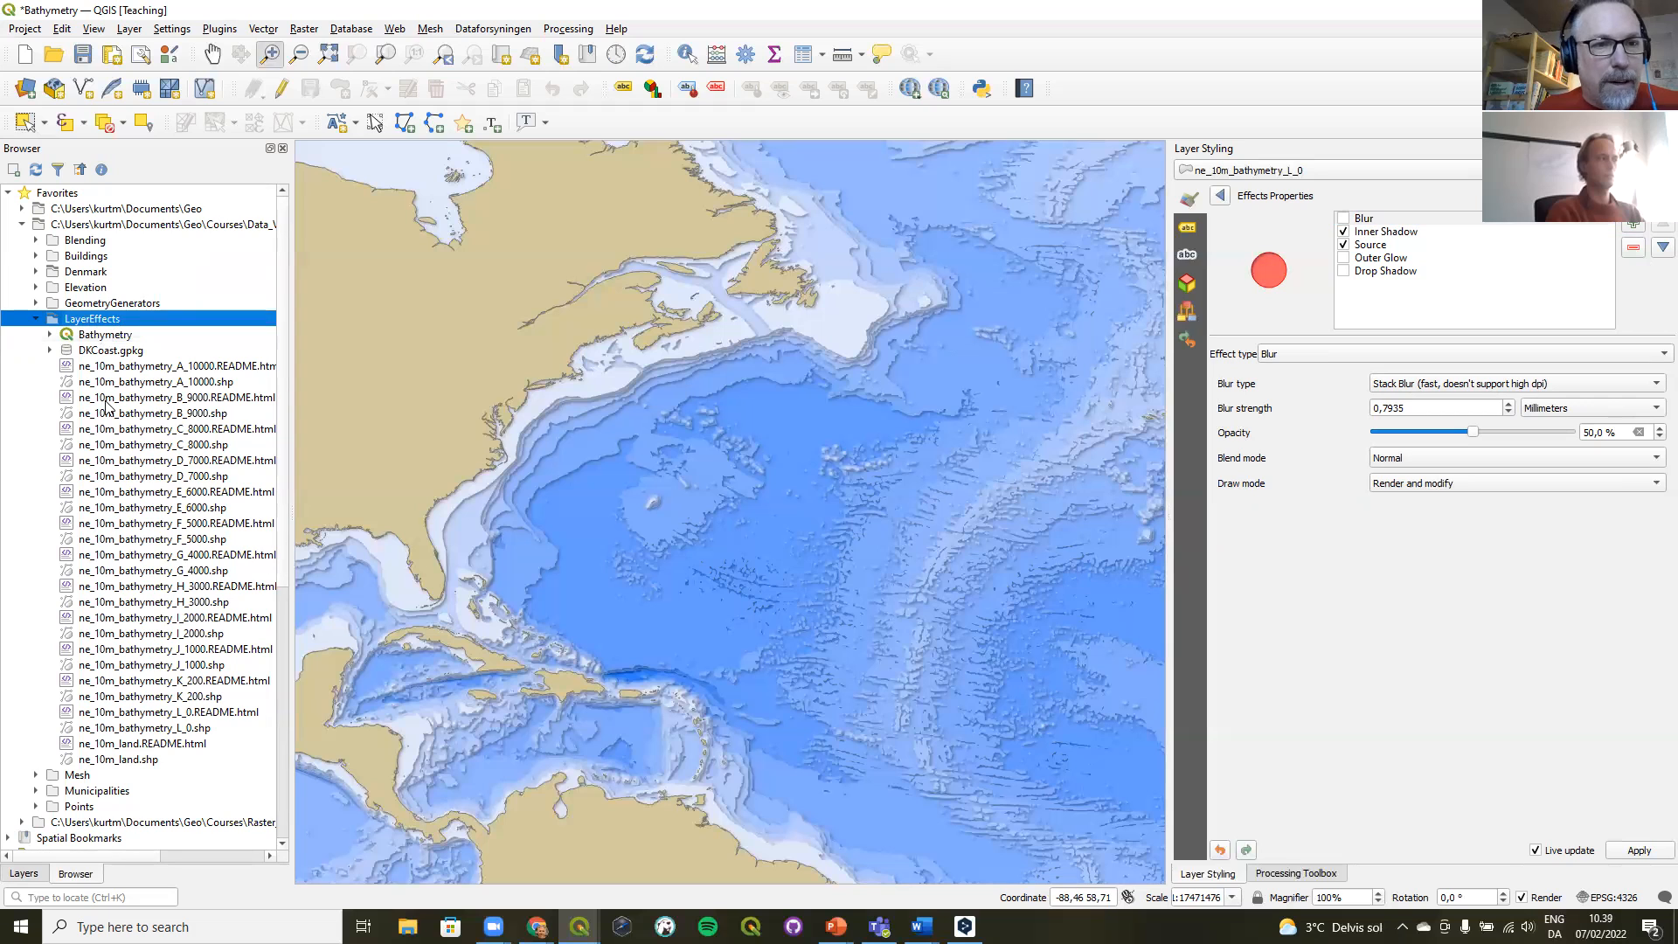
{"action": "left_click", "coordinate": [120, 351]}
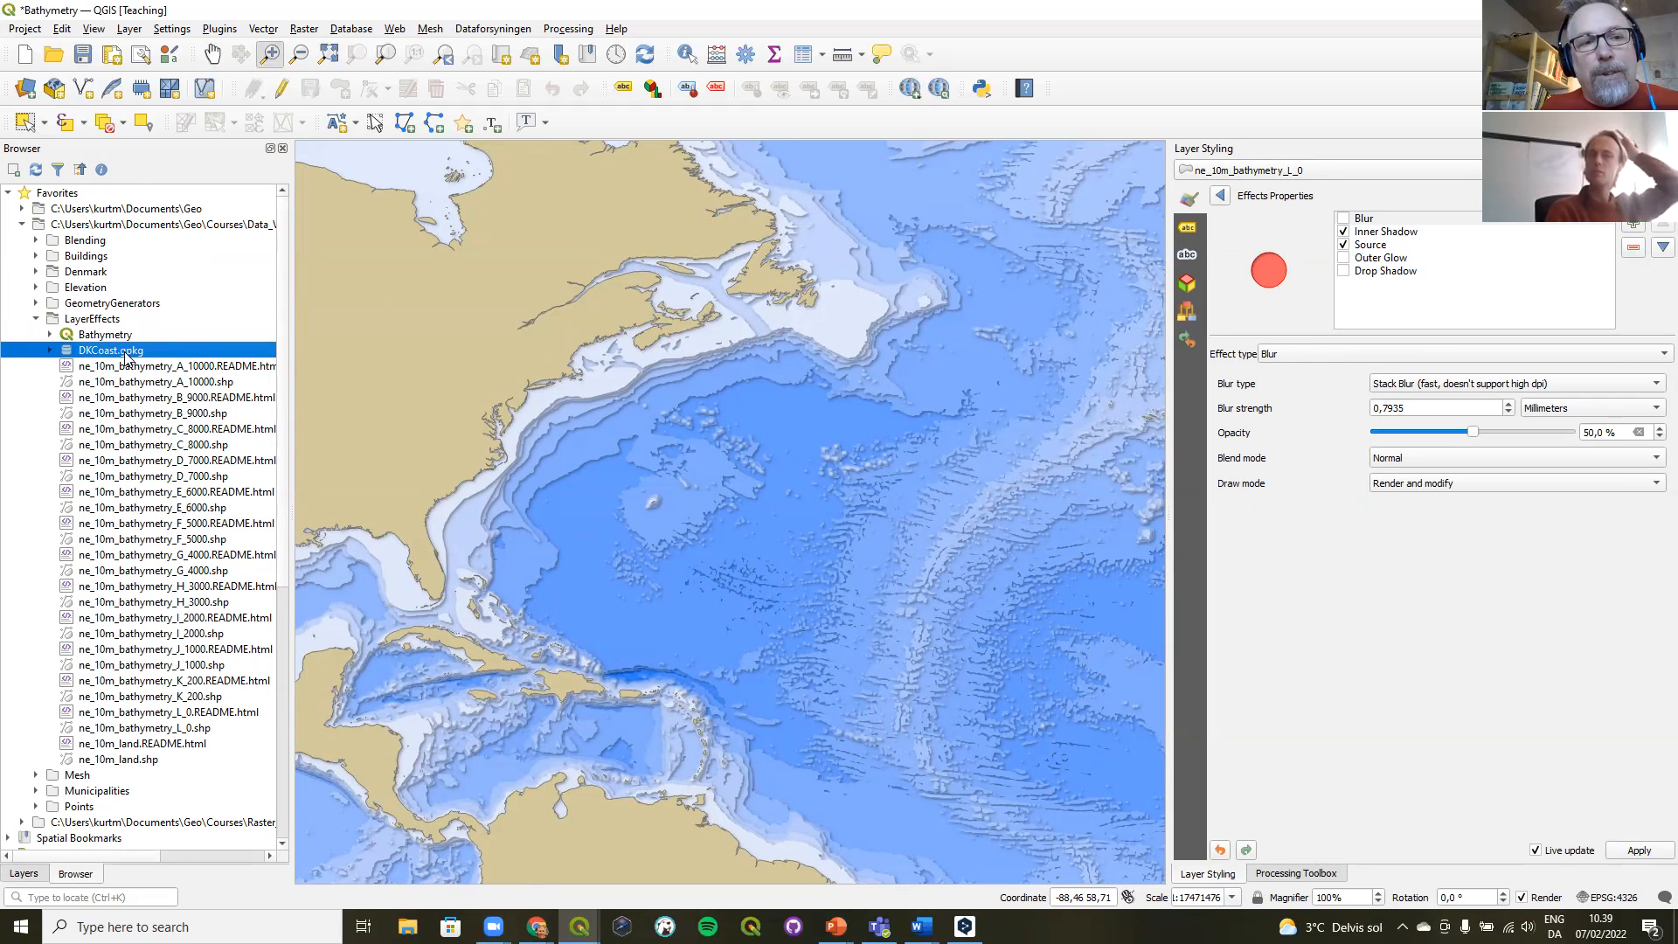
{"action": "left_click", "coordinate": [50, 351]}
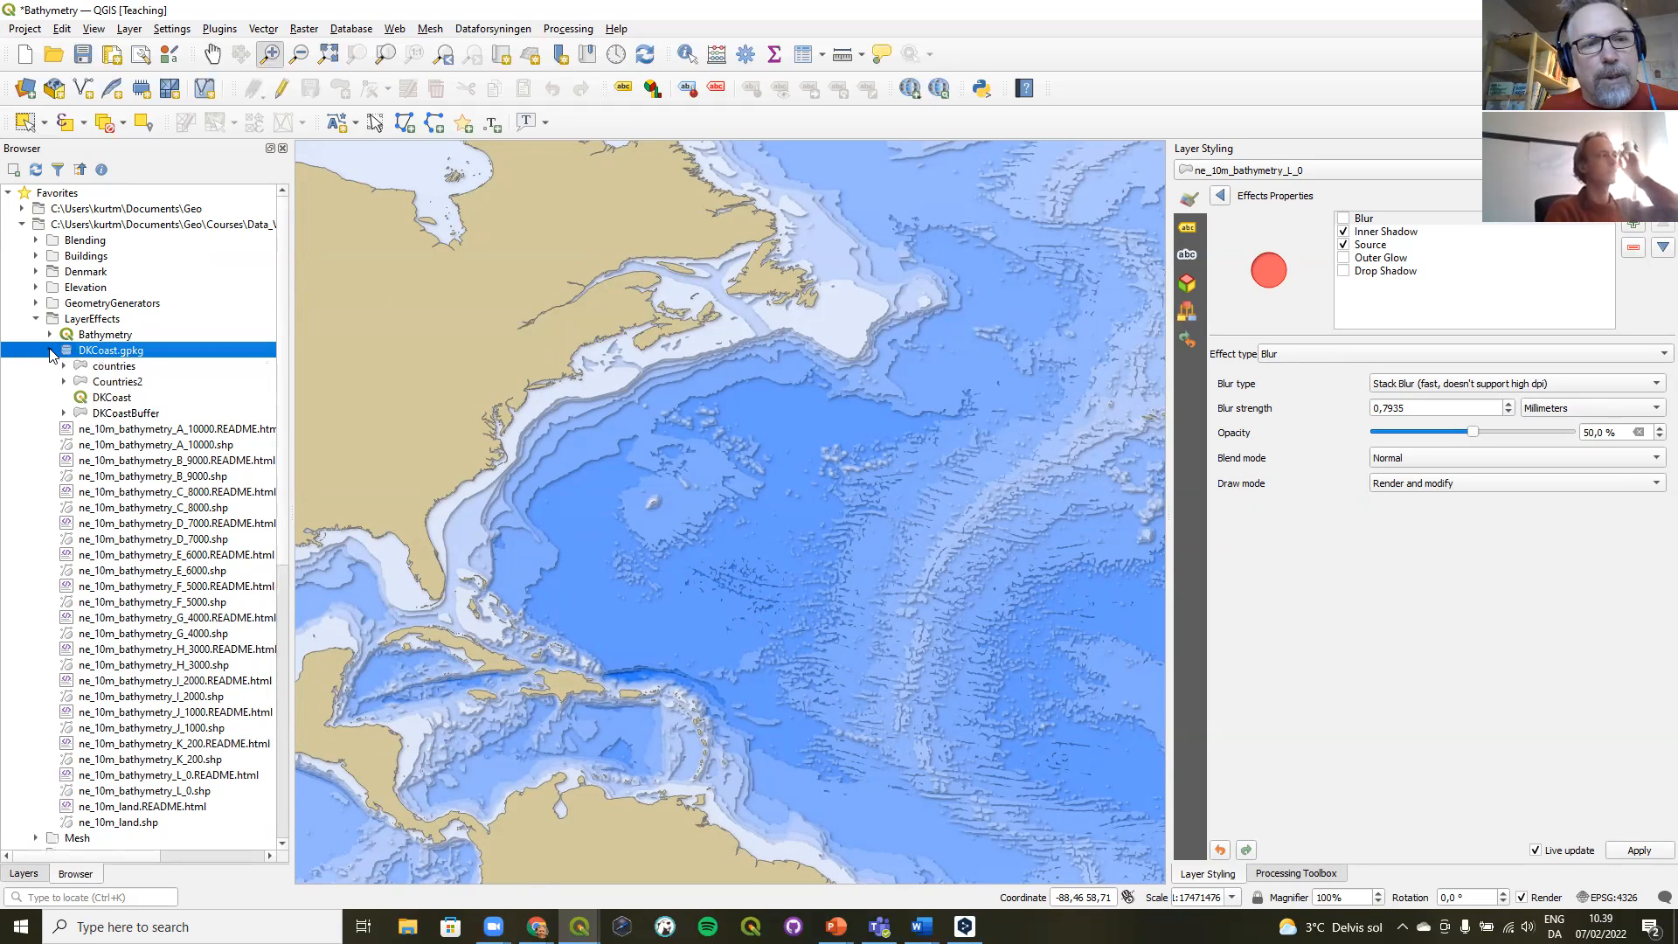
{"action": "left_click", "coordinate": [106, 398]}
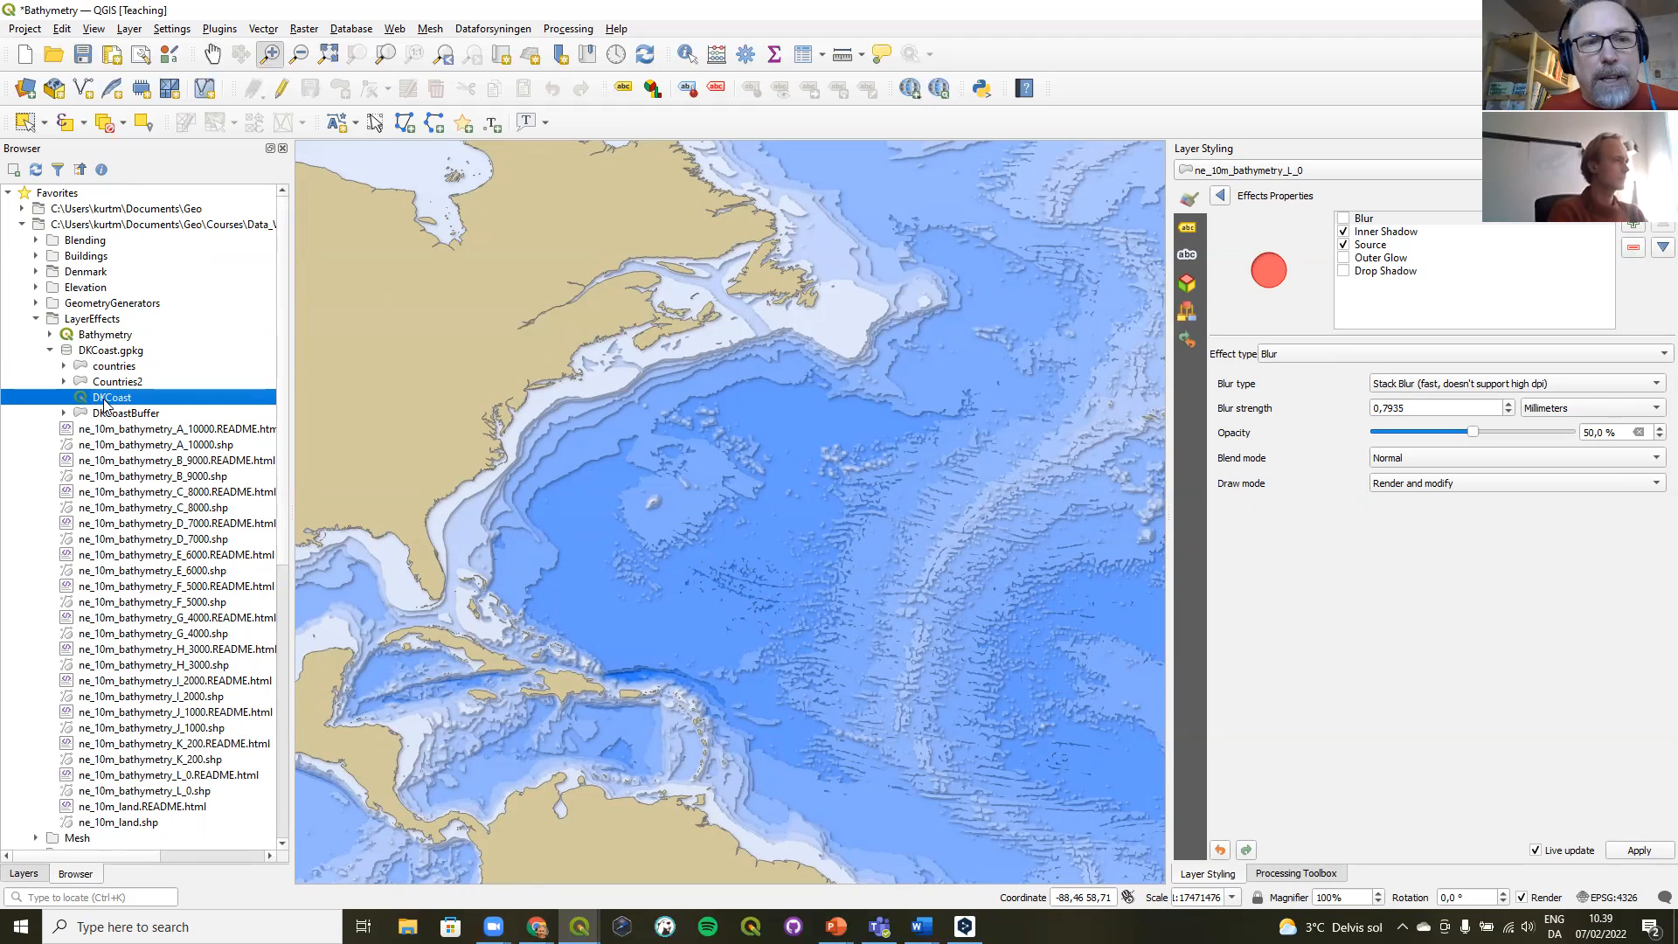
{"action": "left_click_drag", "start_coordinate": [98, 401], "coordinate": [668, 421]}
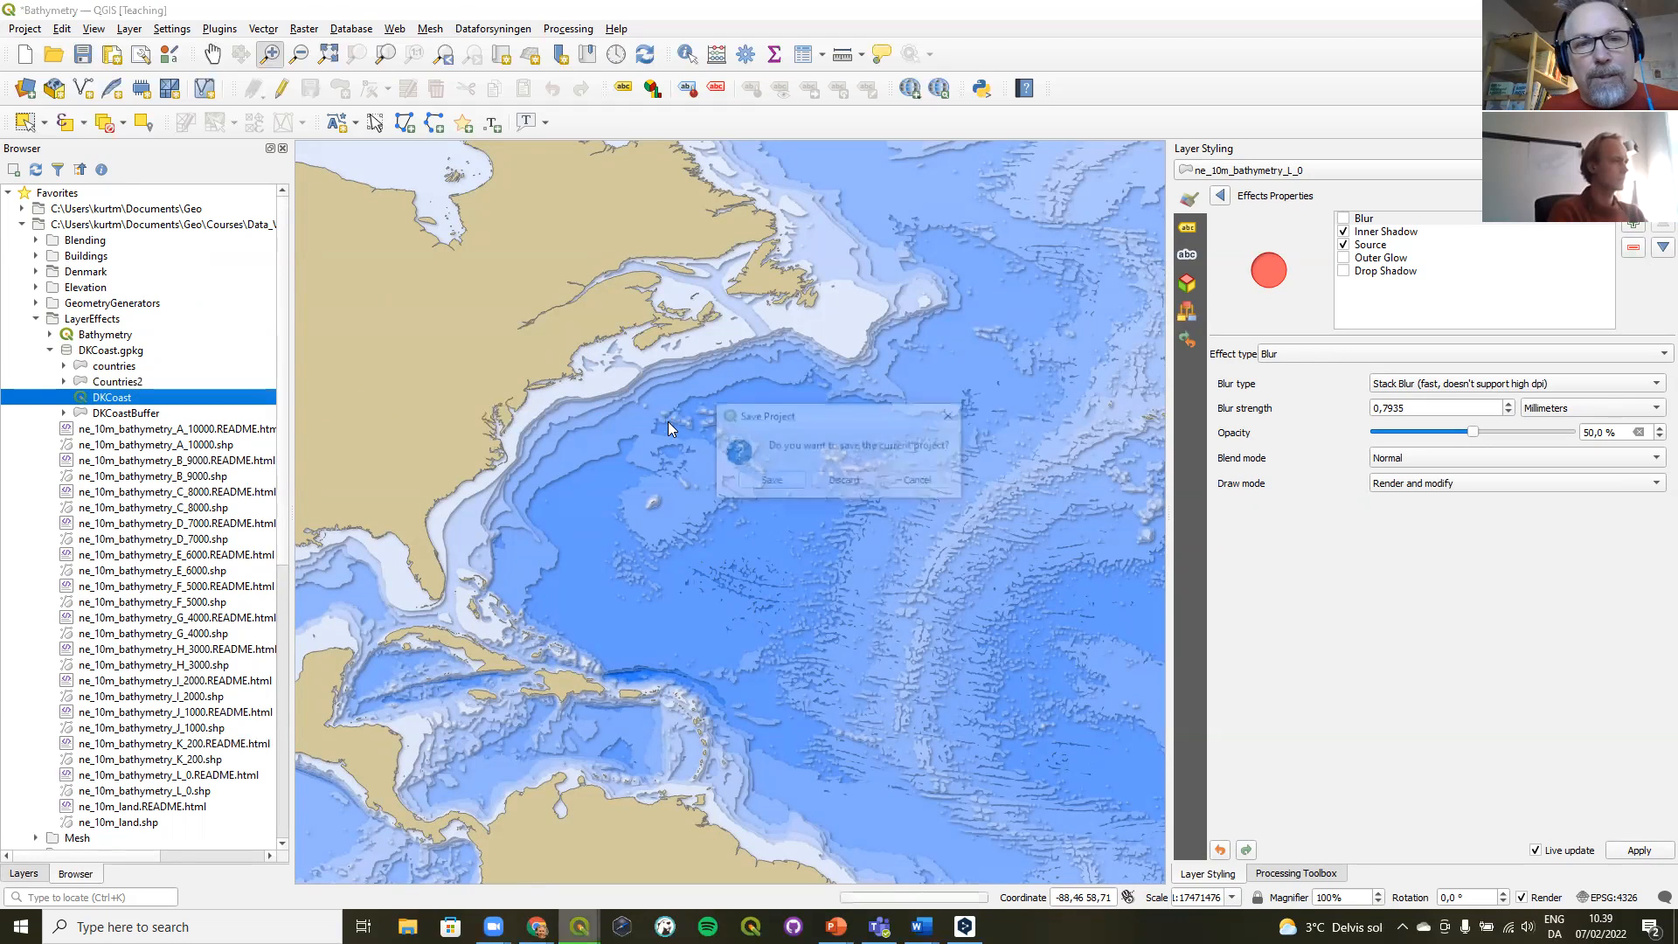
{"action": "left_click", "coordinate": [844, 482]}
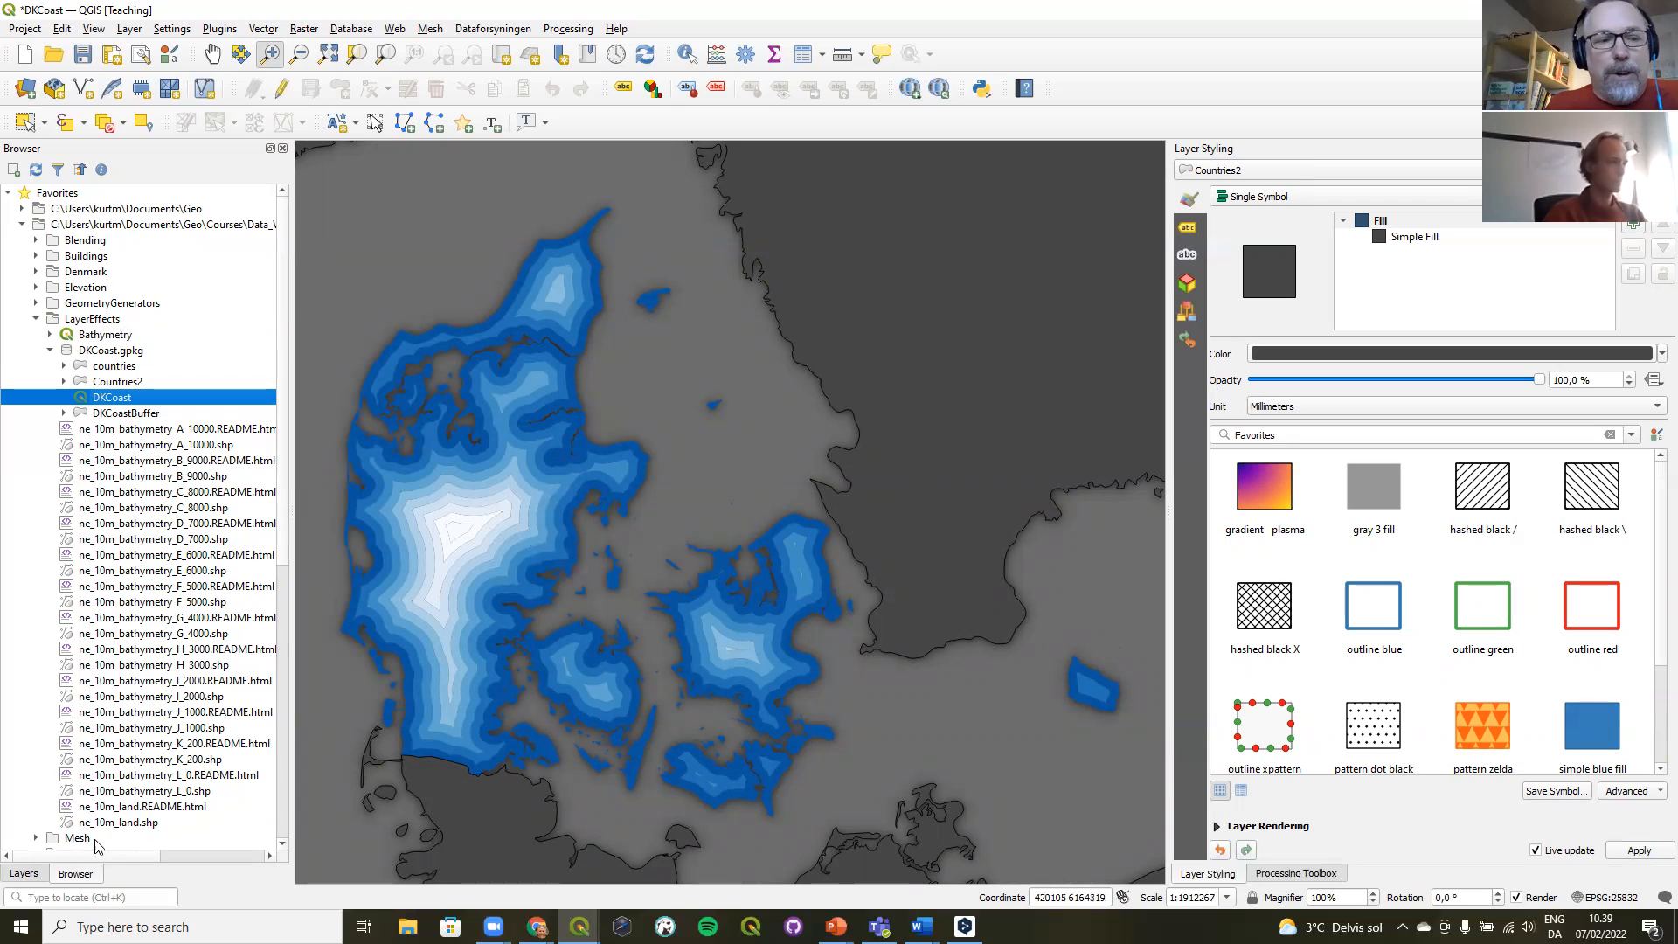
- Turn on draw effects for the DKCoast — DKCoastBuffer layer and open its effect settings
{"action": "left_click", "coordinate": [26, 874]}
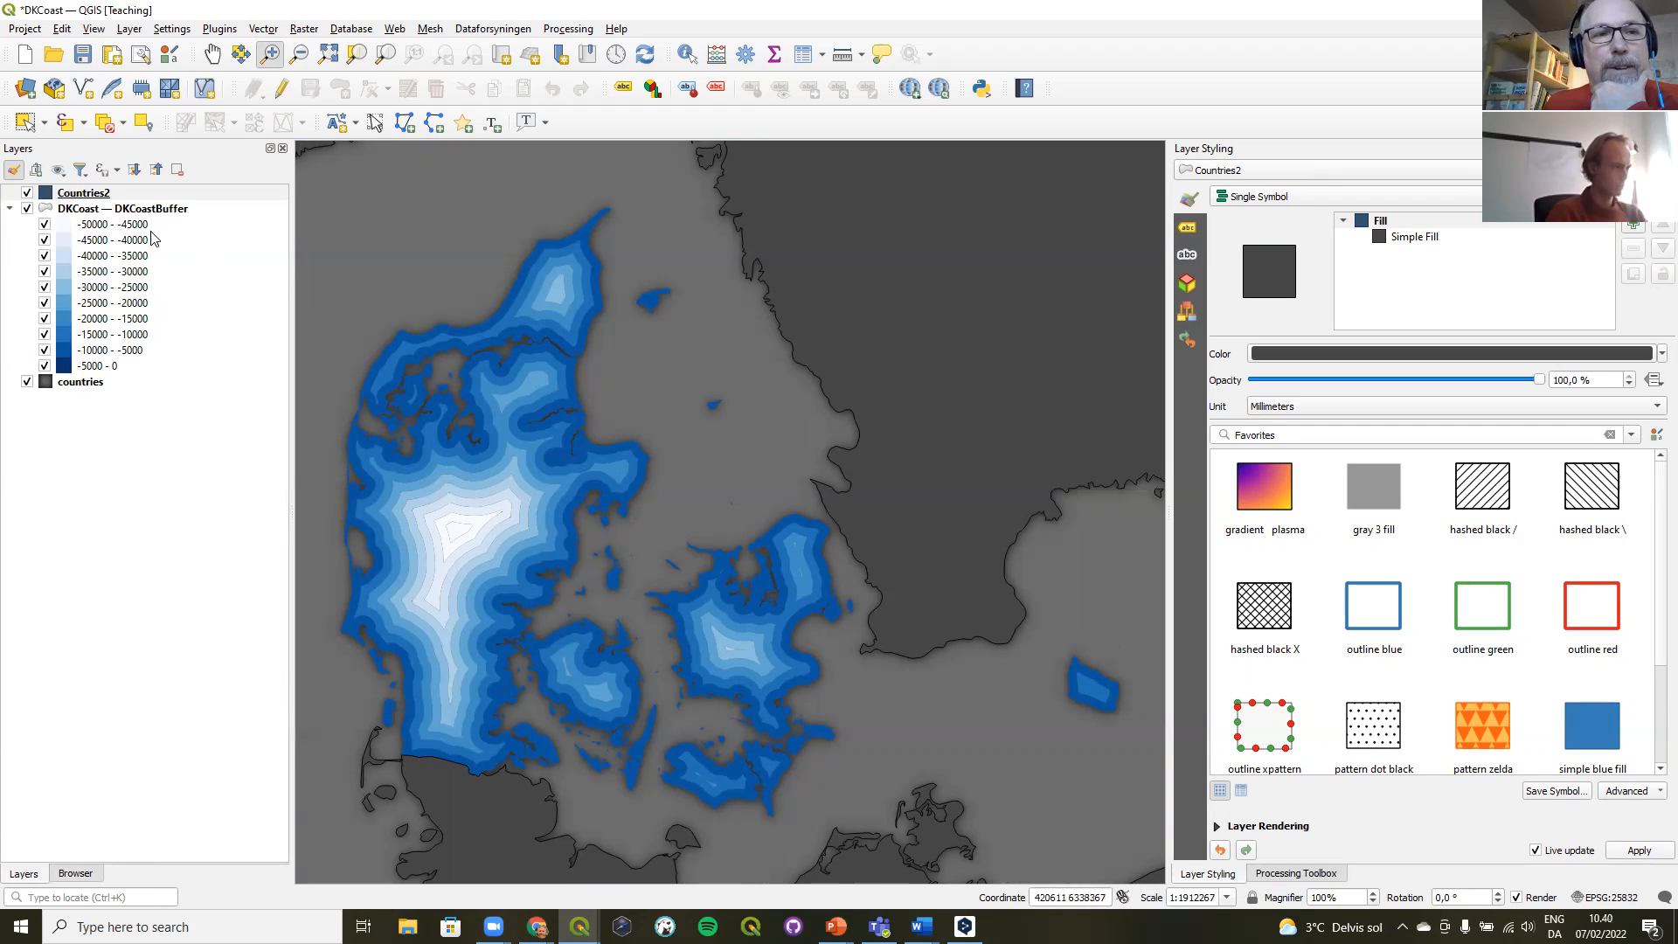
{"action": "left_click", "coordinate": [127, 208]}
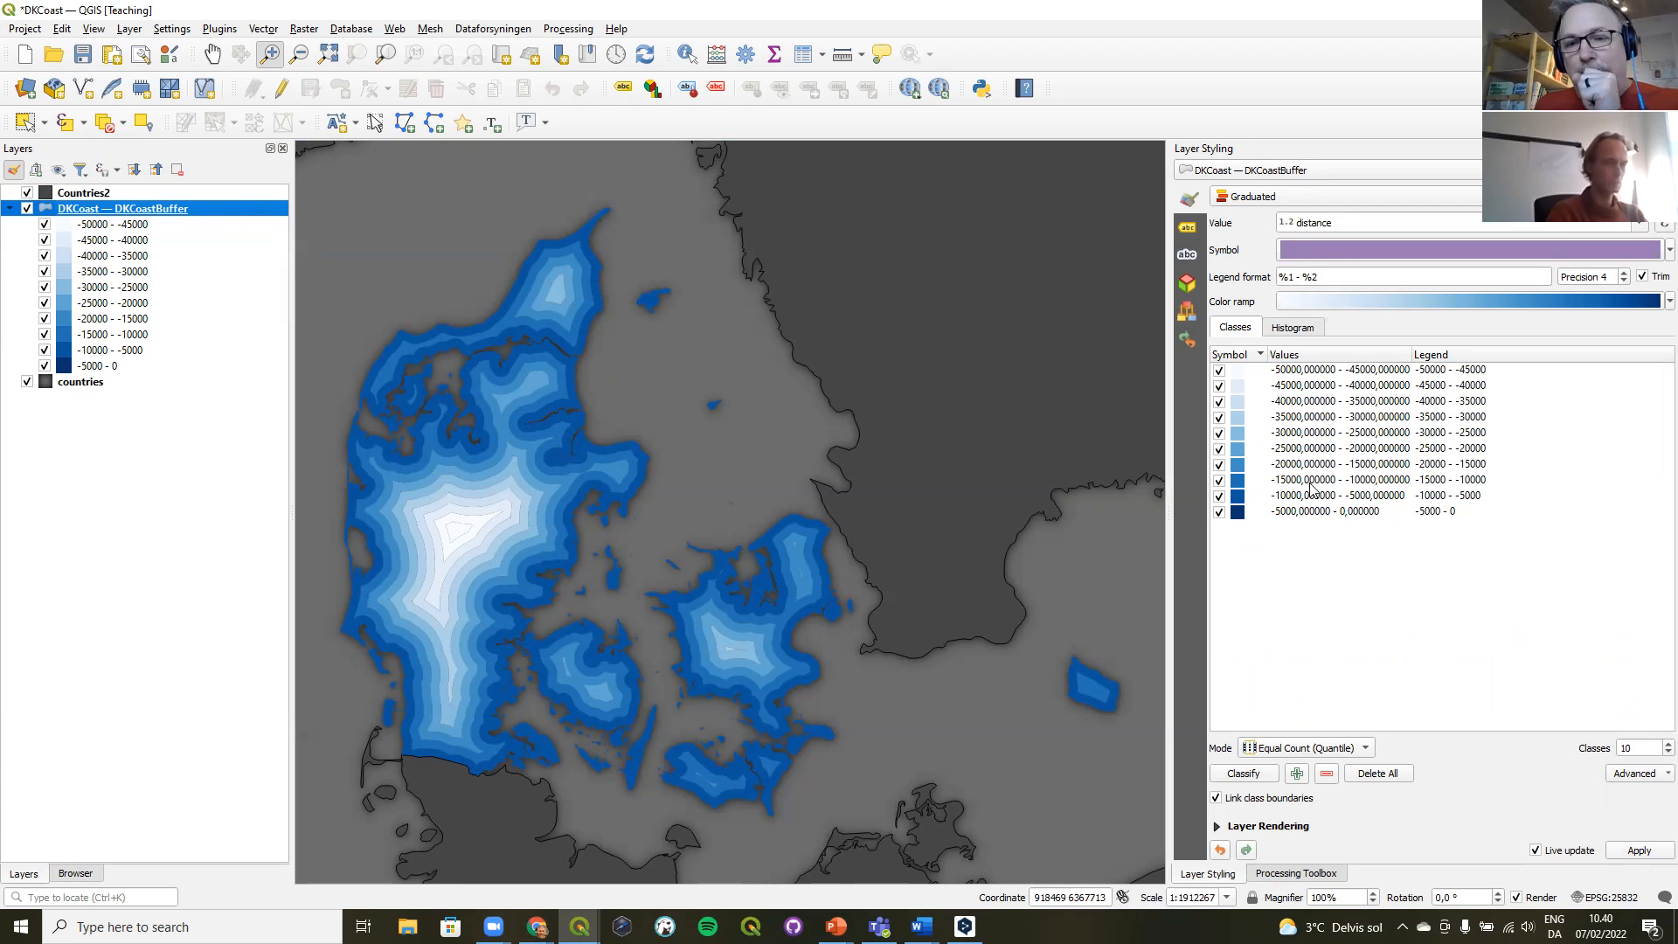
{"action": "left_click", "coordinate": [1219, 830]}
{"action": "left_click", "coordinate": [1219, 793]}
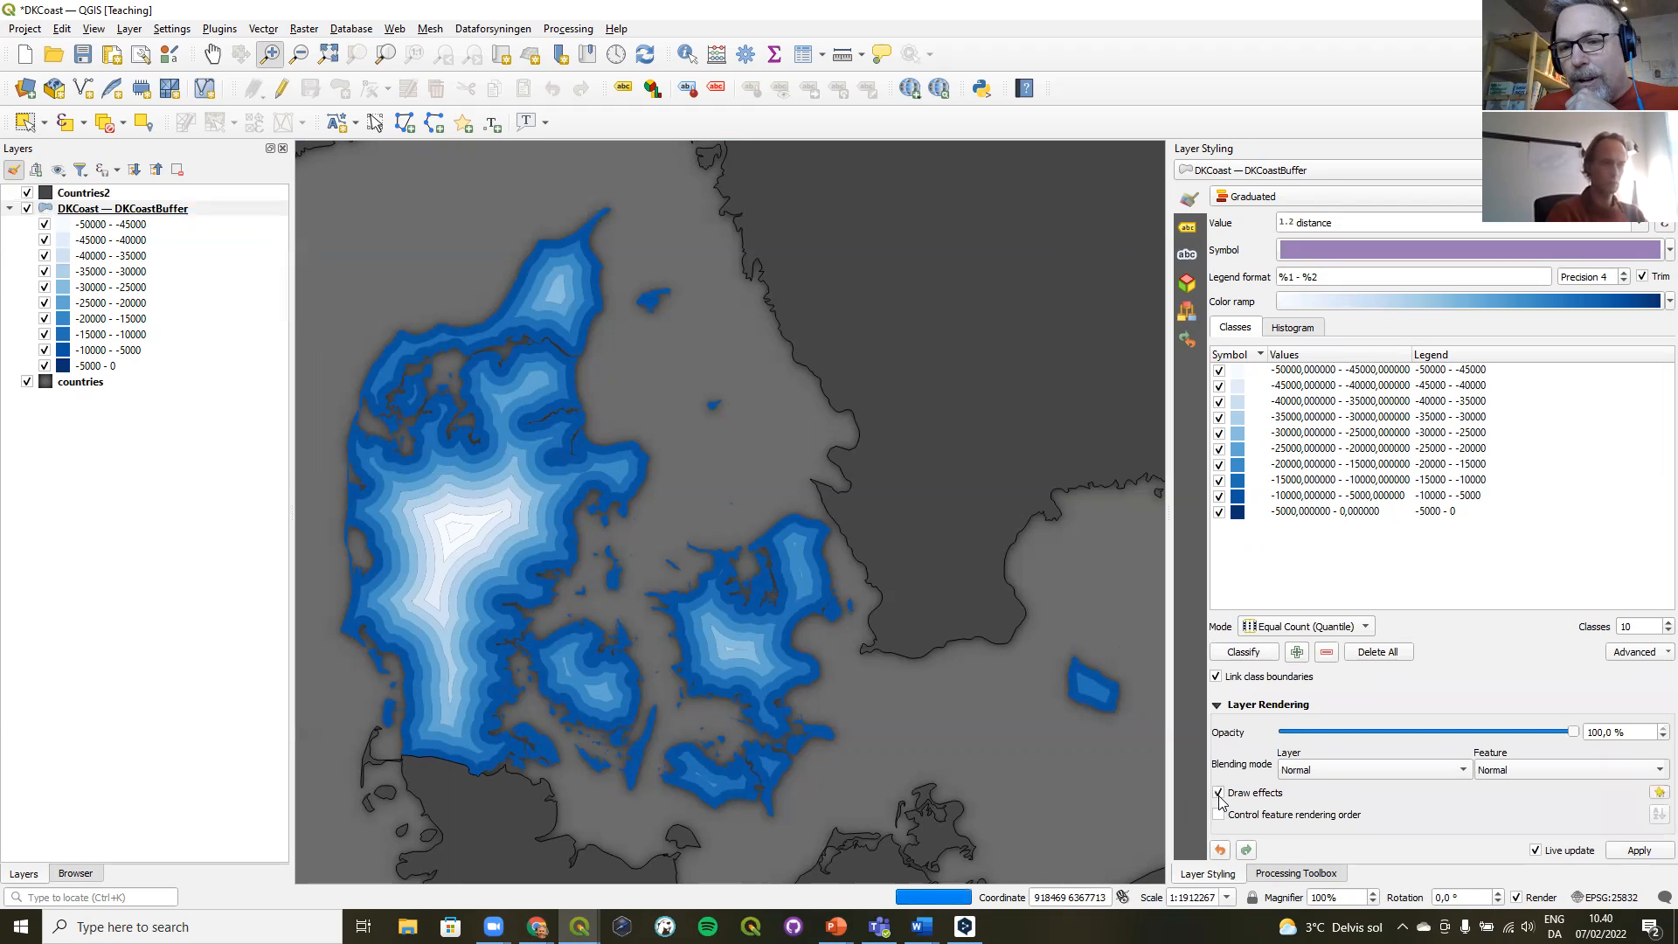
{"action": "left_click", "coordinate": [1658, 794]}
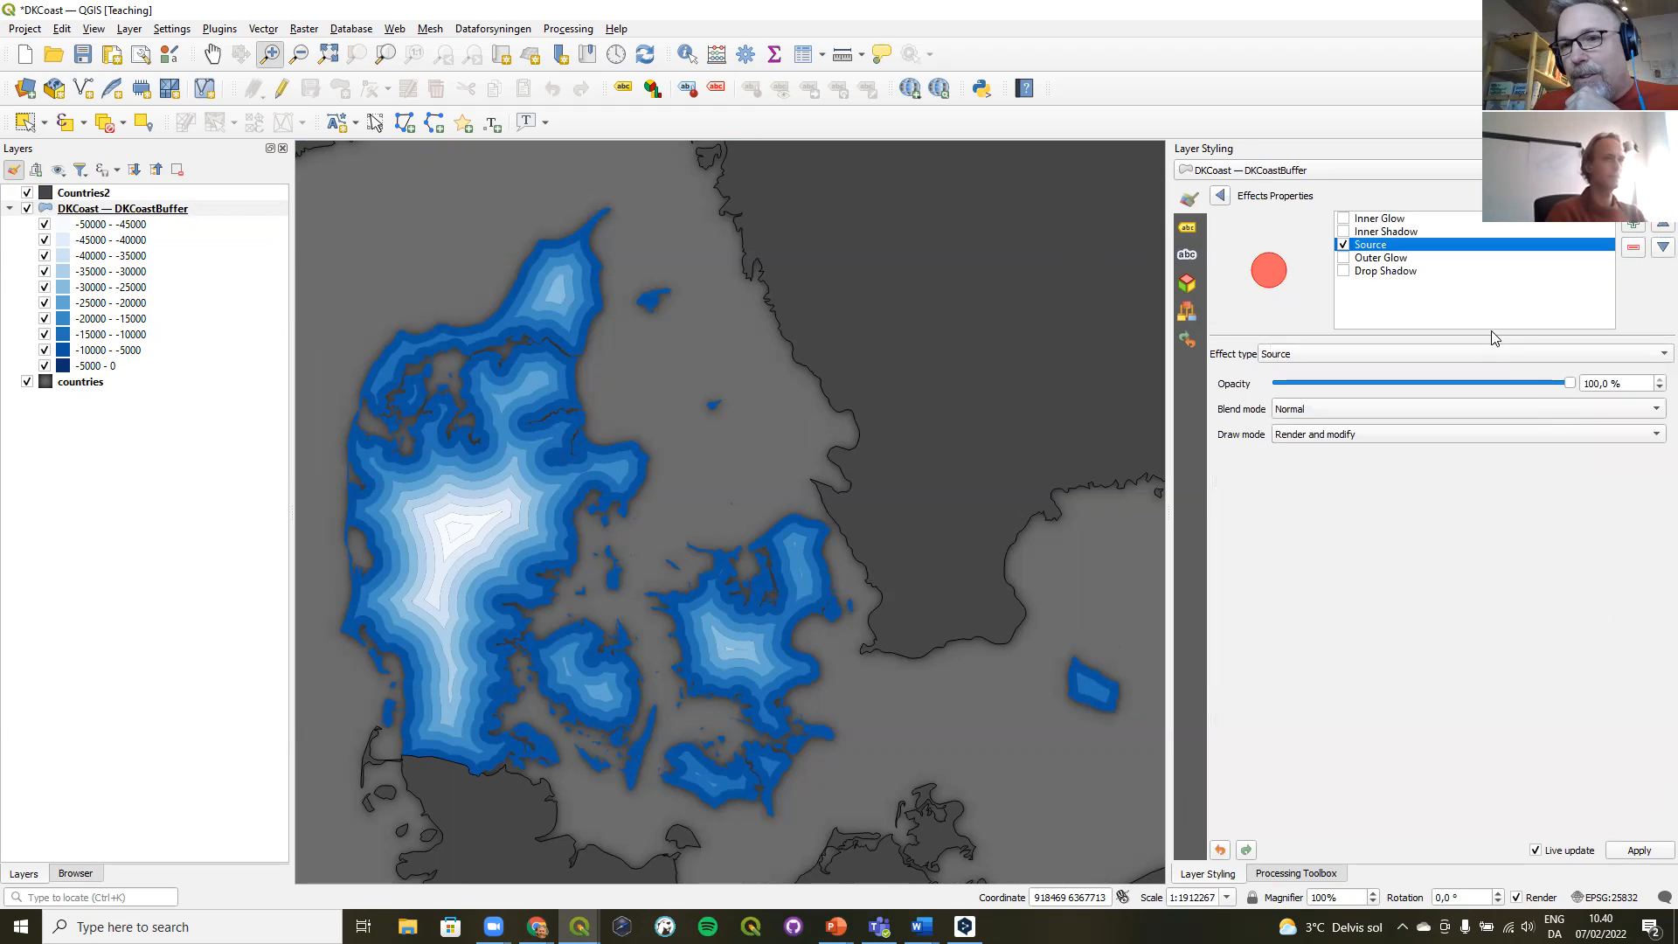
- Try a drop shadow with a 0.6 mm offset on the whole DKCoastBuffer layer, then disable it
{"action": "left_click", "coordinate": [1386, 272]}
{"action": "left_click", "coordinate": [1344, 272]}
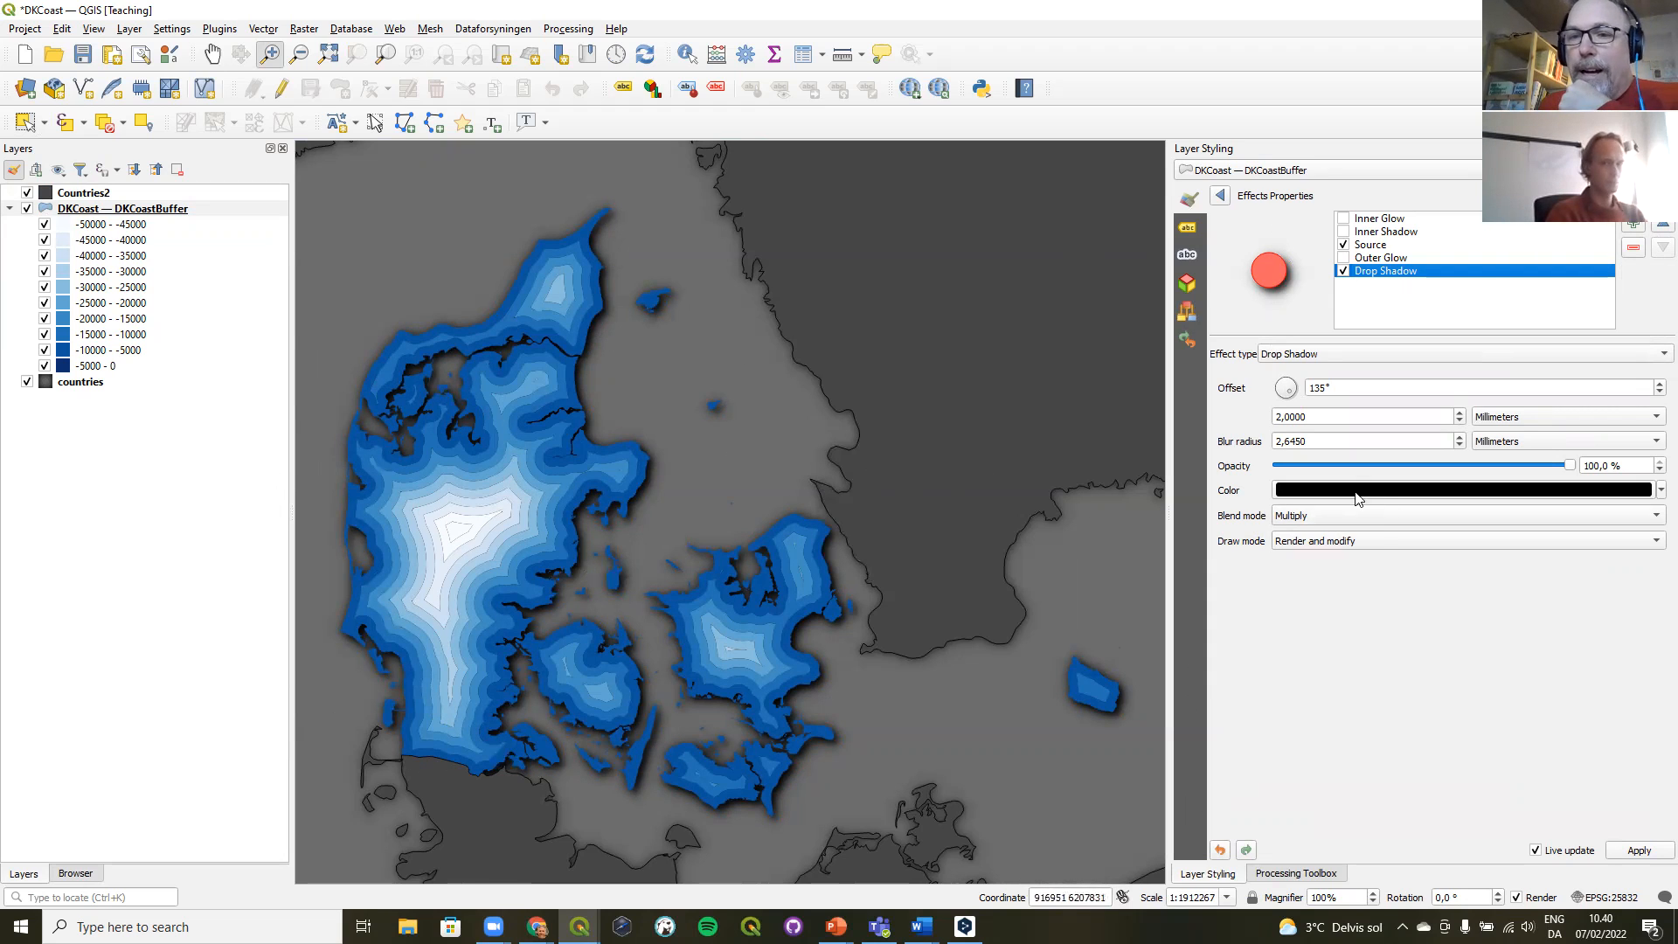
{"action": "left_click", "coordinate": [1459, 422]}
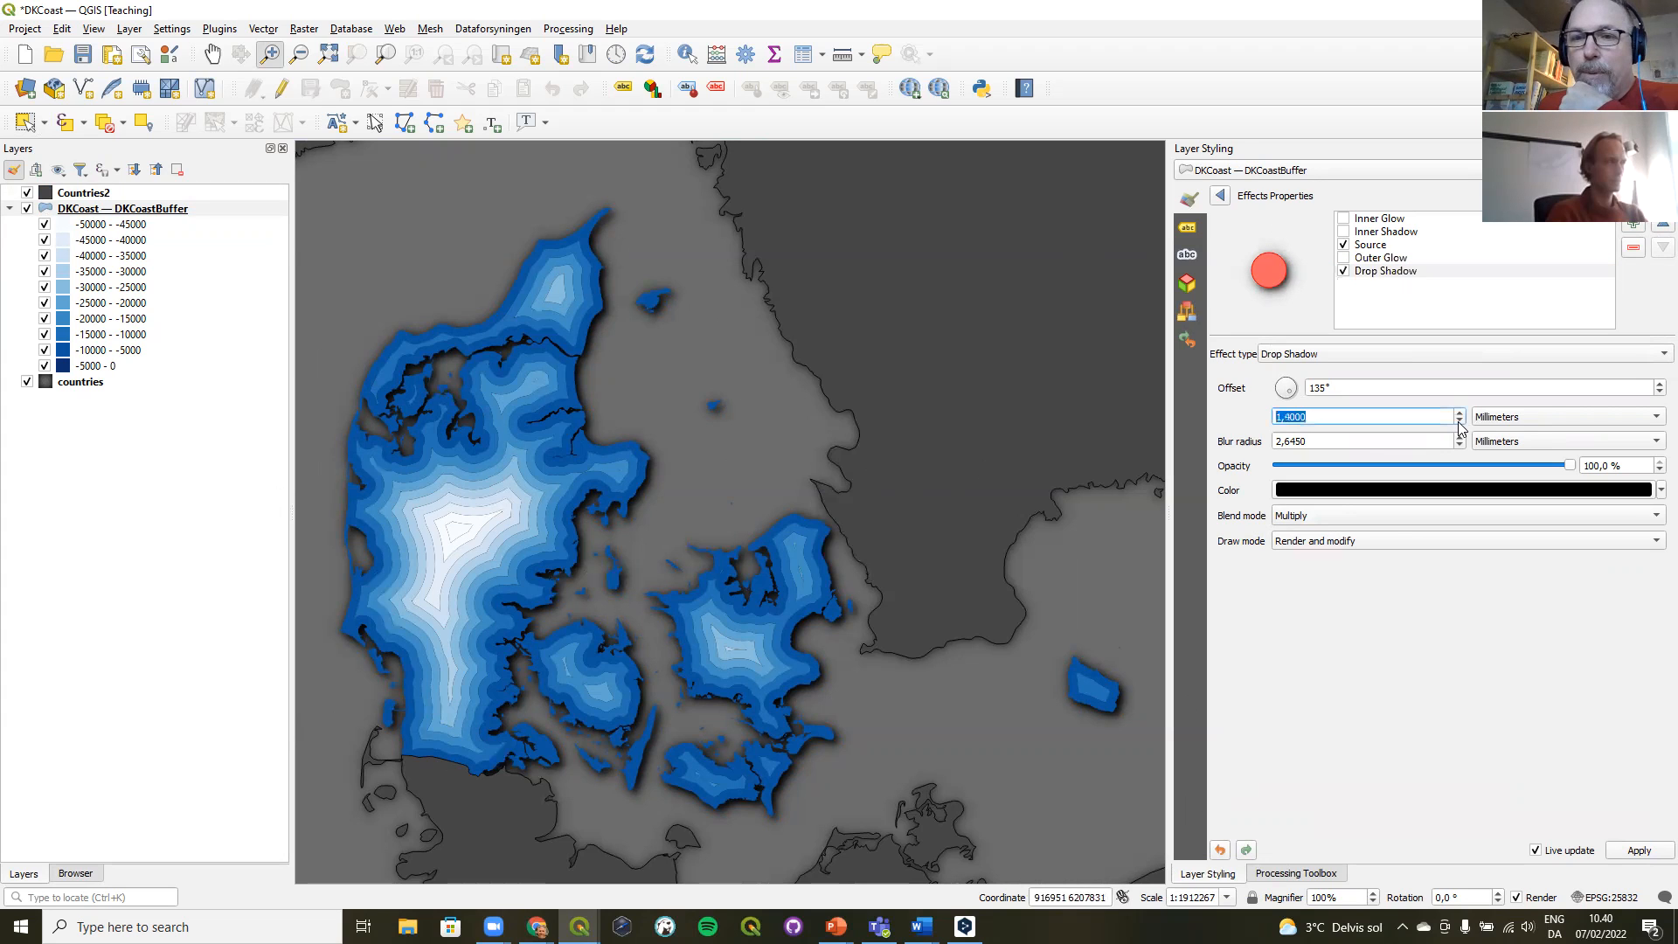
{"action": "left_click", "coordinate": [1459, 422]}
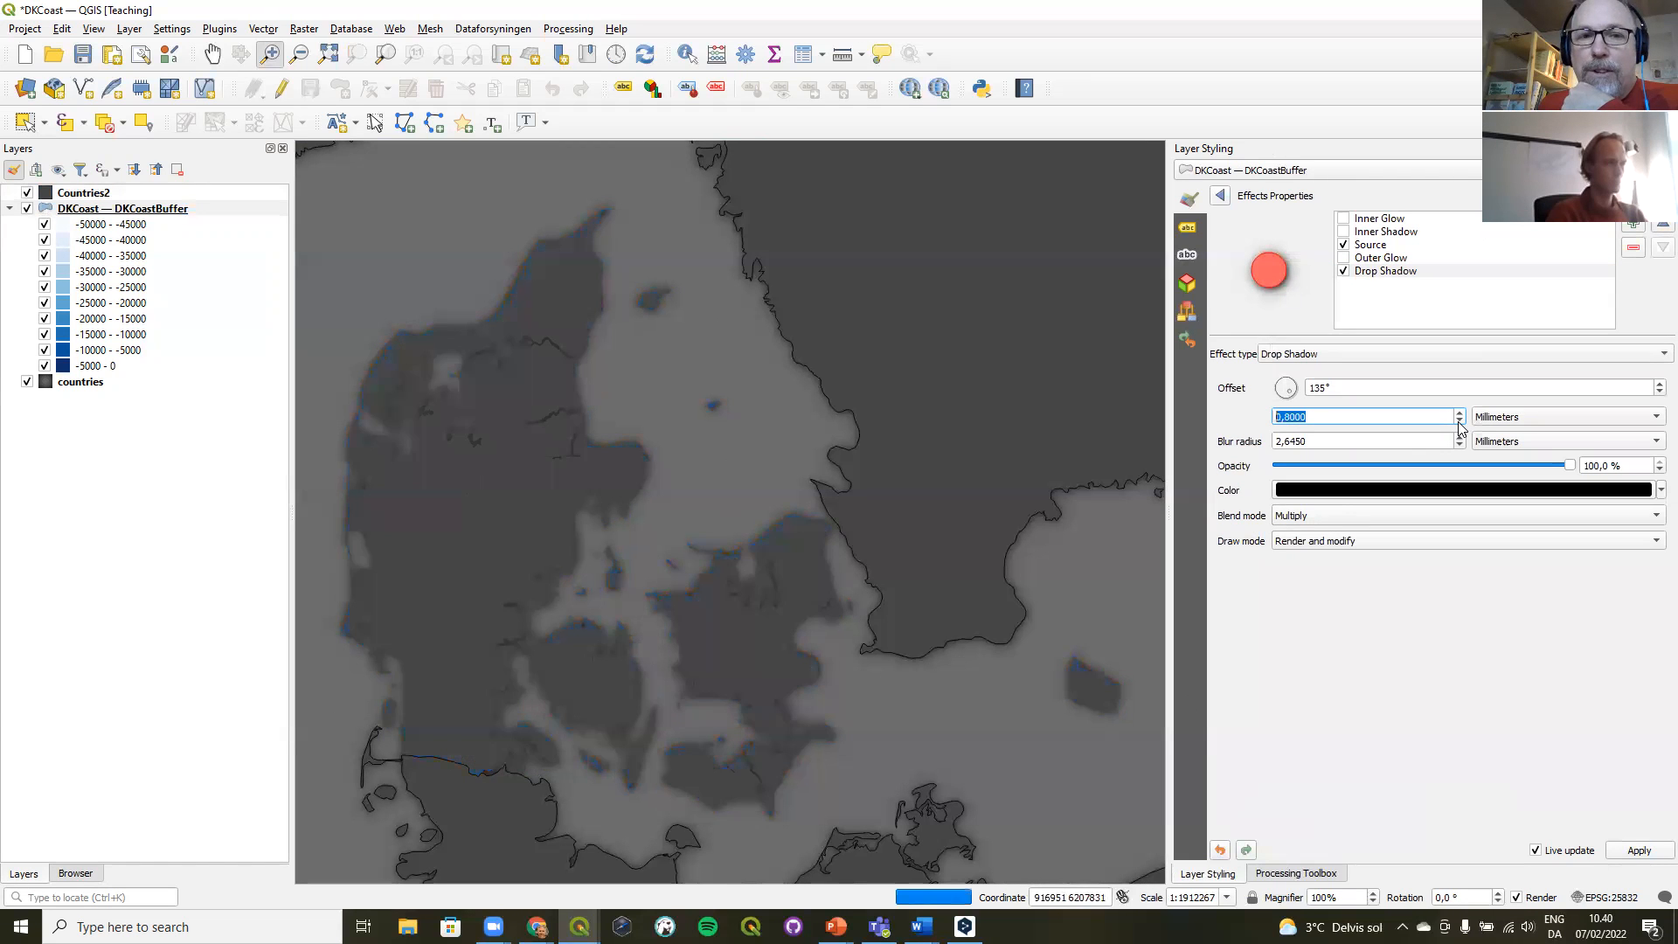
{"action": "left_click", "coordinate": [1459, 421]}
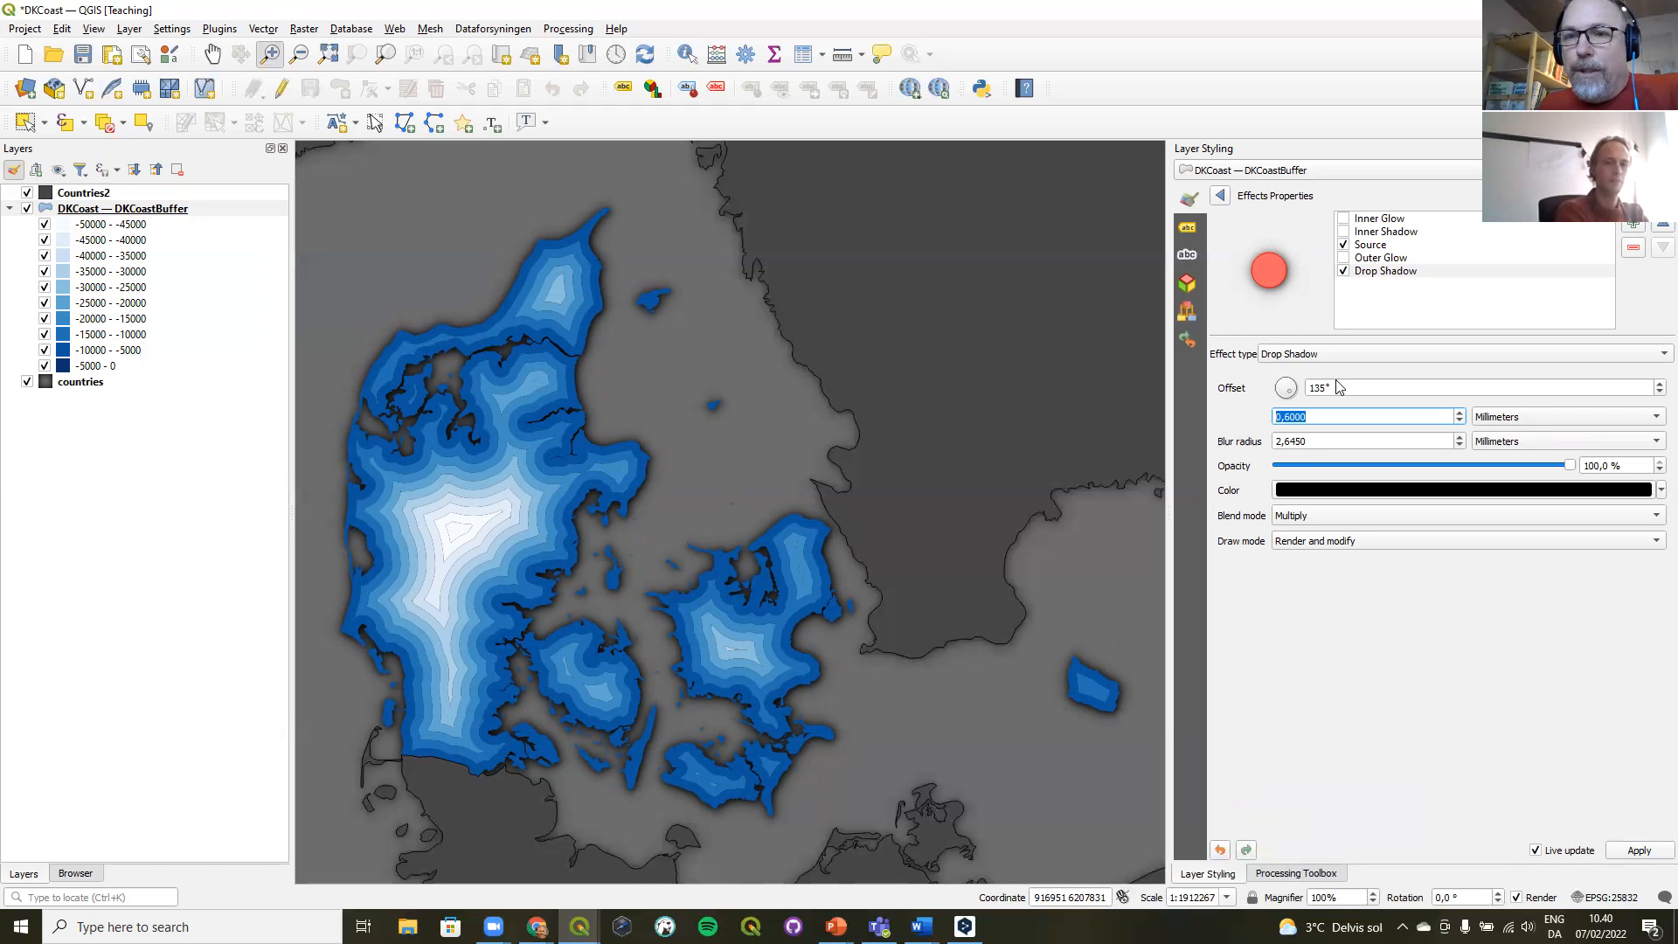
{"action": "left_click", "coordinate": [1345, 272]}
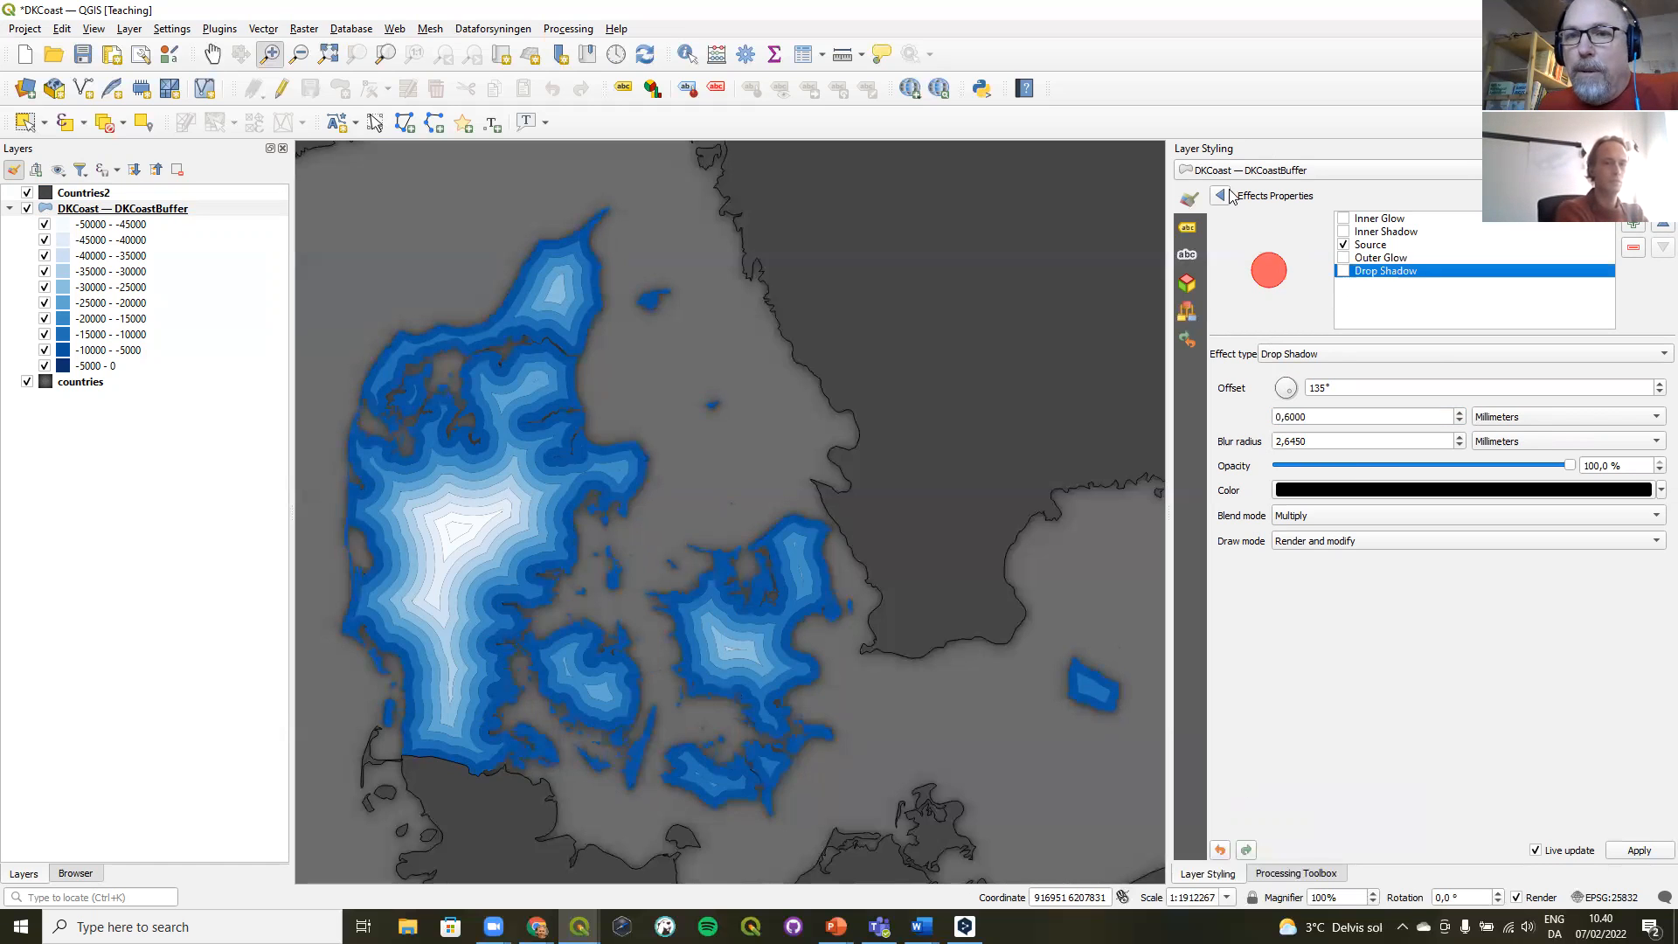
- Leave the layer-wide effect settings and inspect the symbol of the -20000 to -15000 class, returning to the class list
{"action": "left_click", "coordinate": [1220, 196]}
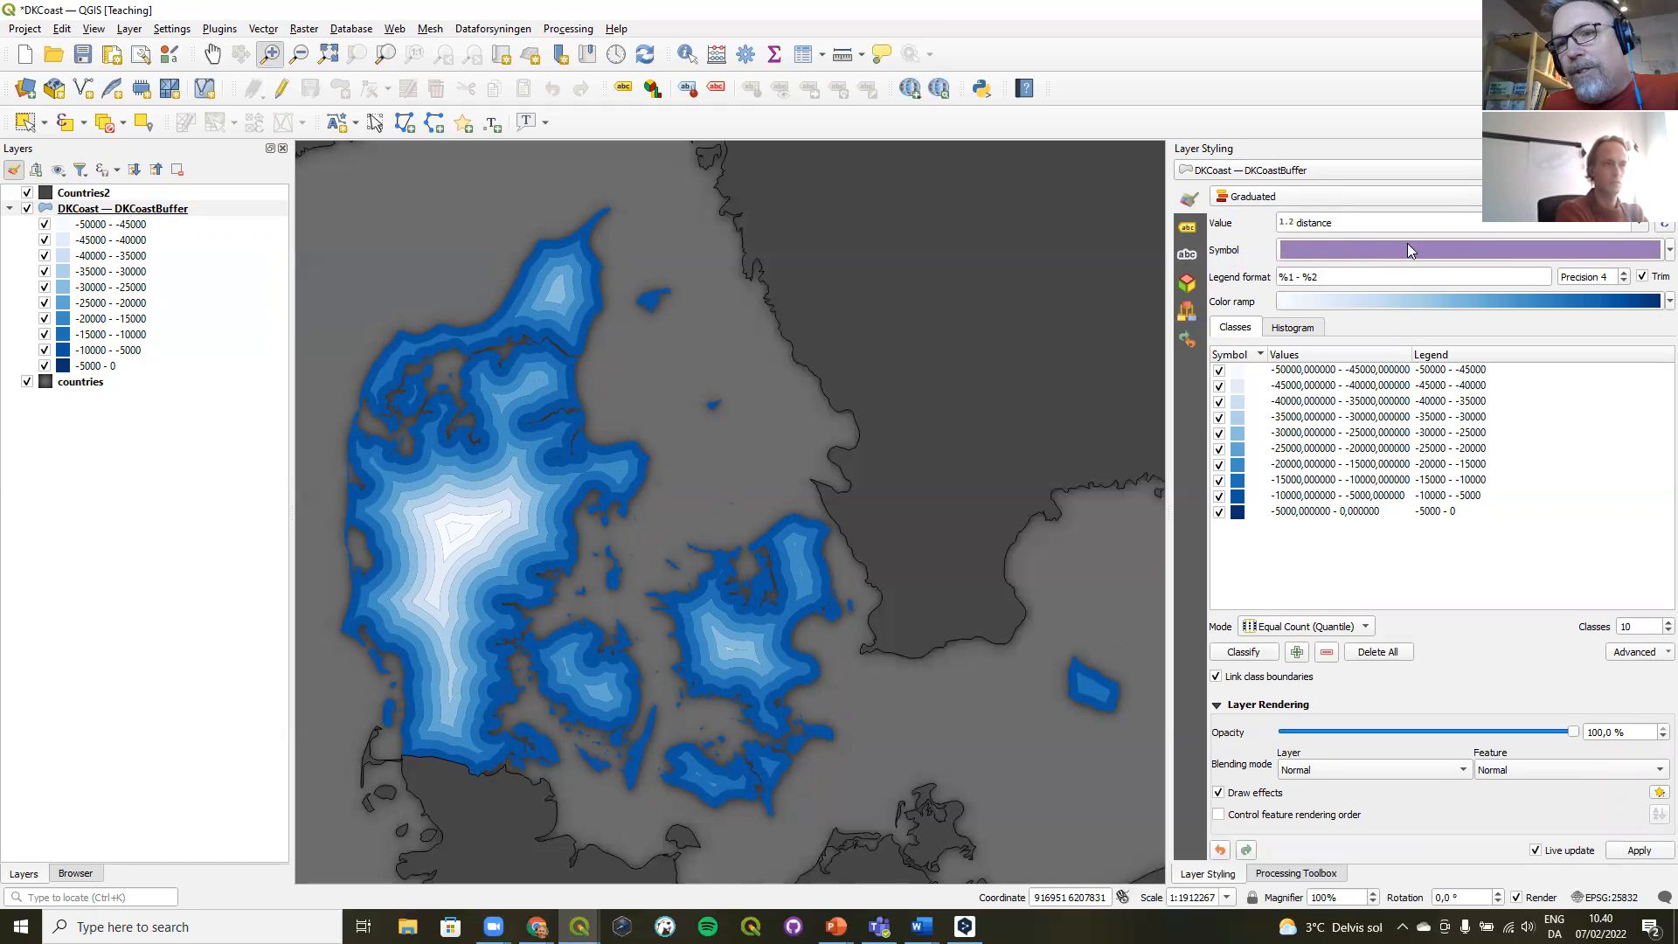
{"action": "left_click", "coordinate": [1287, 374]}
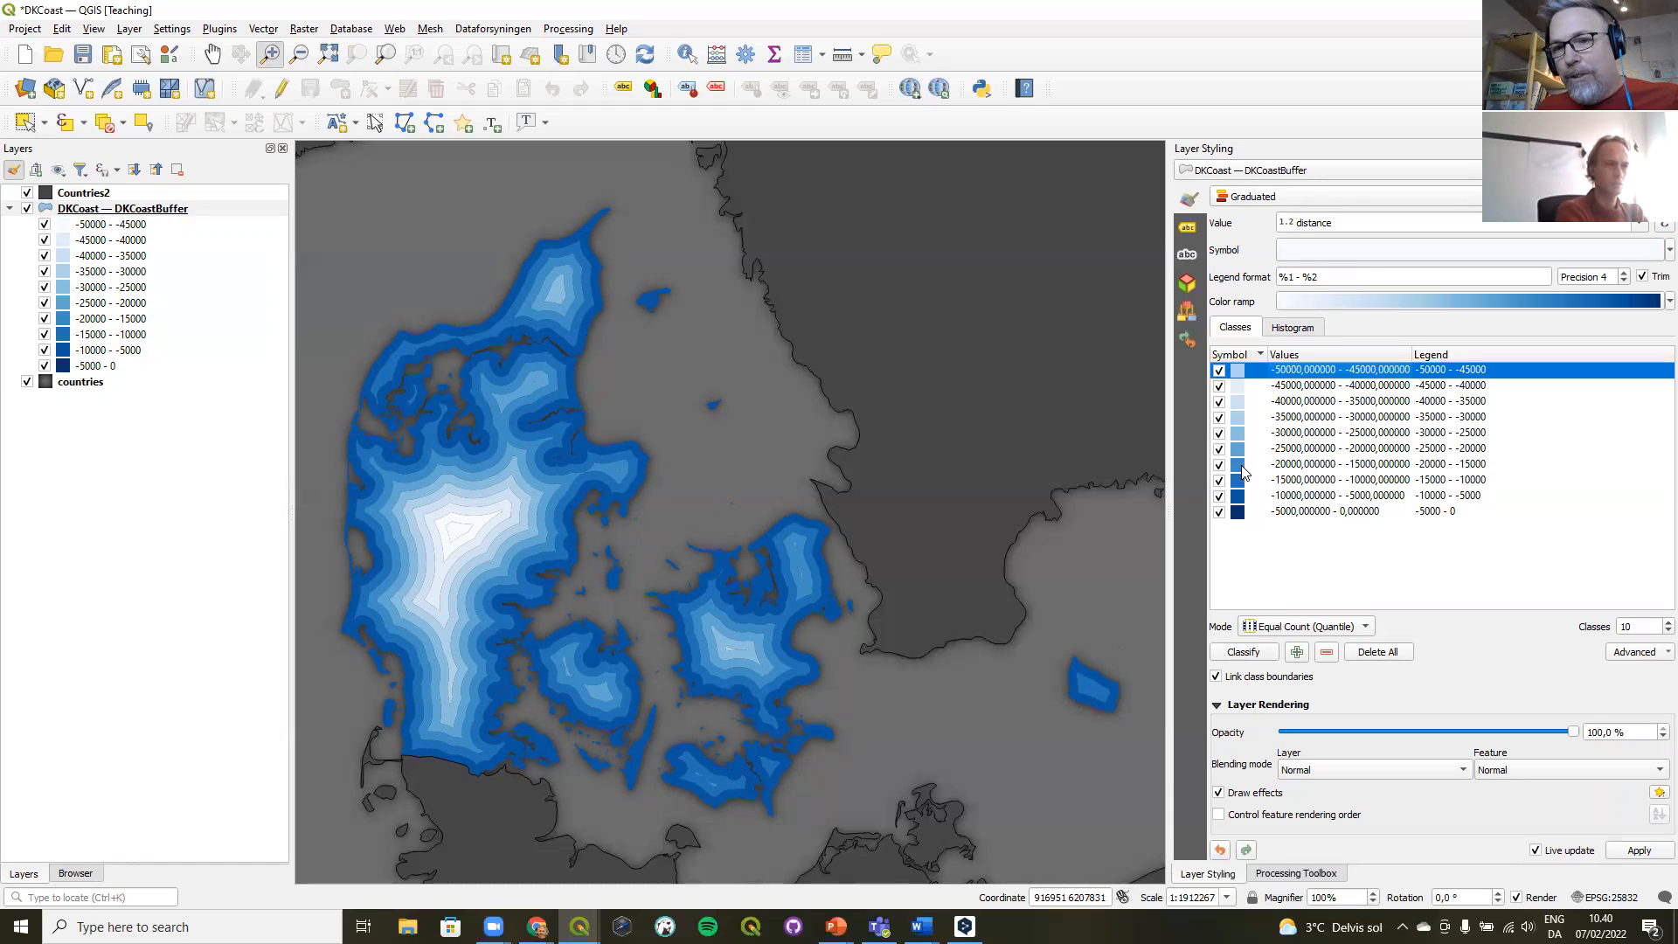
{"action": "double_click", "coordinate": [1240, 466]}
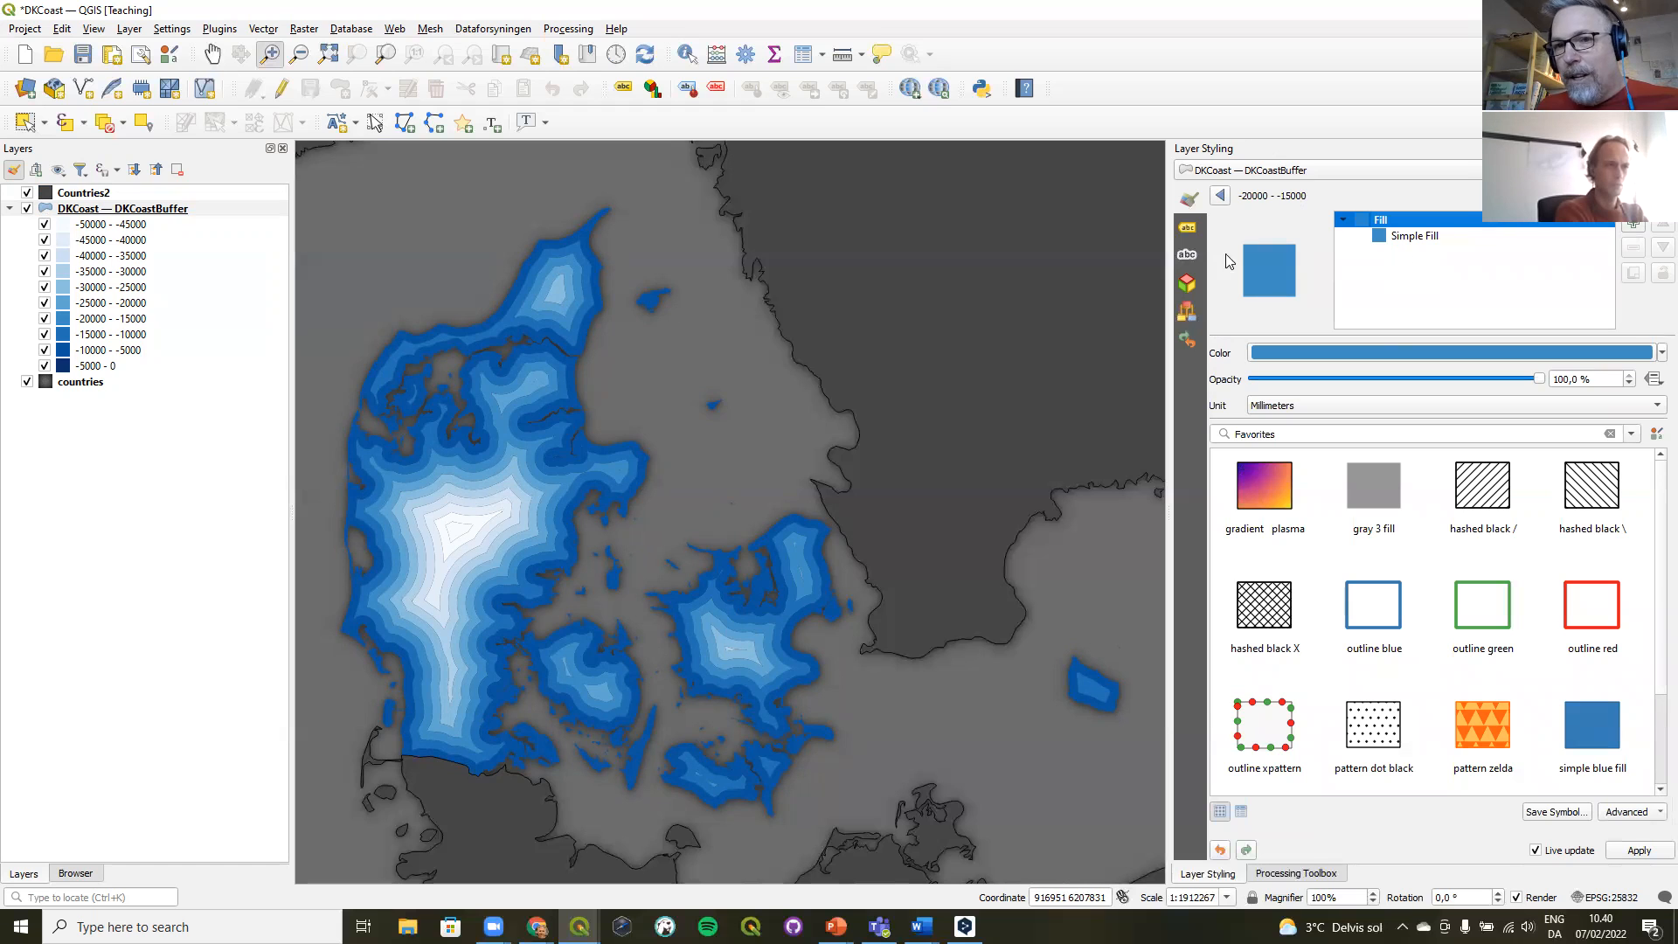
{"action": "left_click", "coordinate": [1221, 197]}
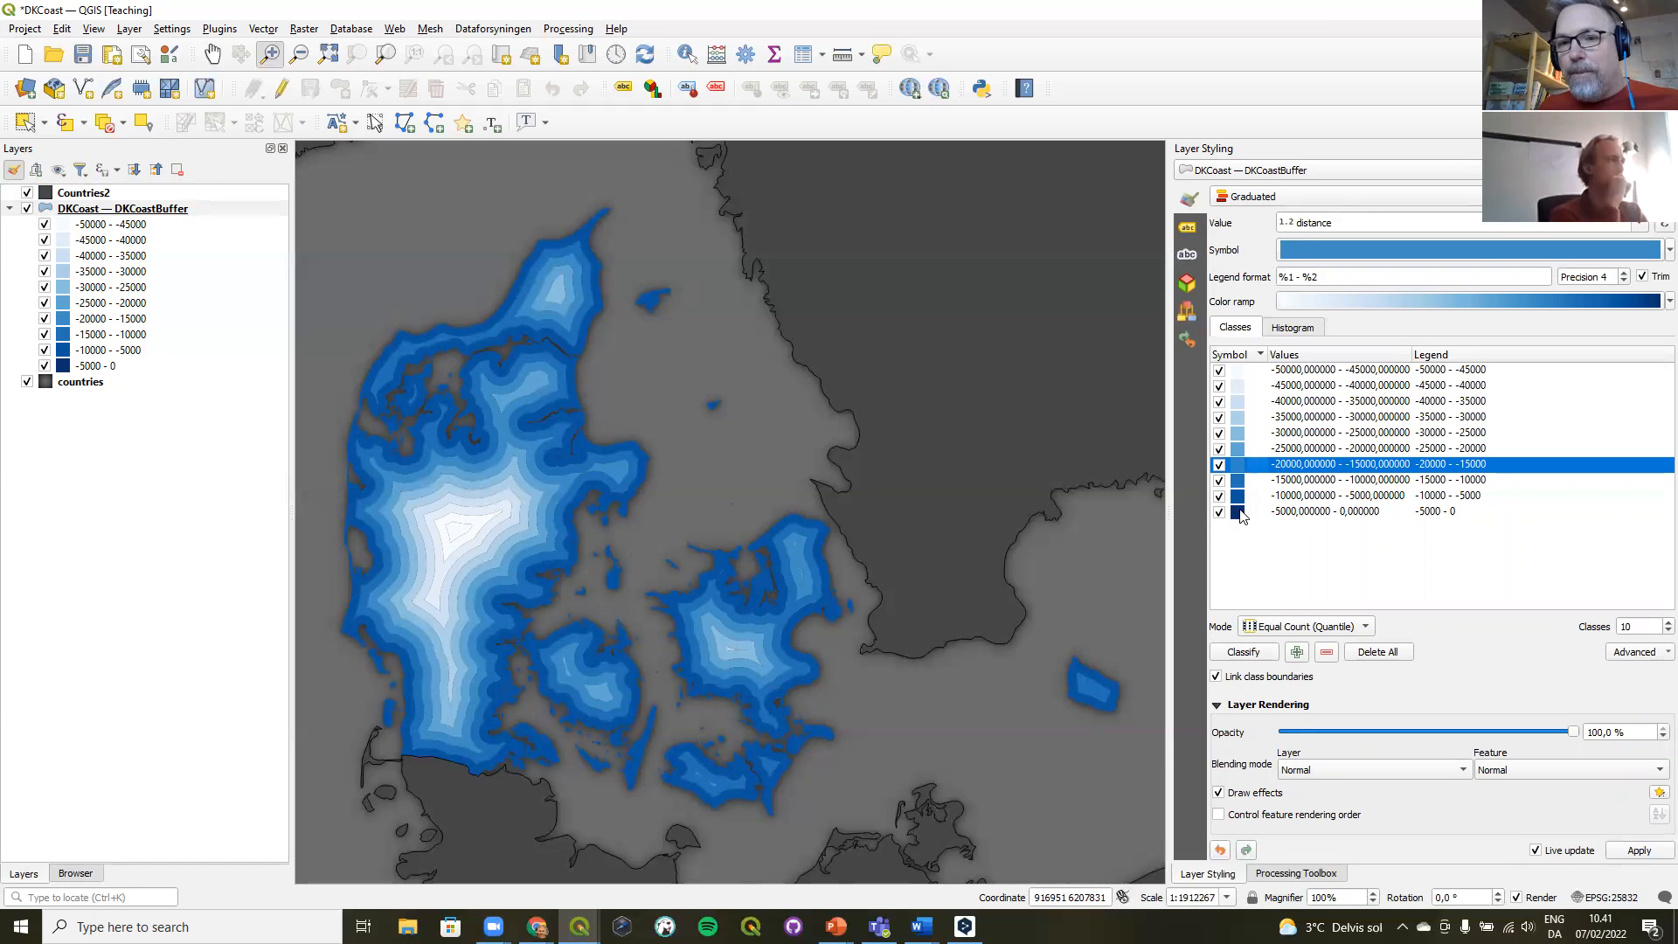
- Turn on draw effects for the Simple Fill of all DKCoastBuffer classes at once and open the effect settings
{"action": "key", "text": "End"}
{"action": "key", "text": "ctrl+a"}
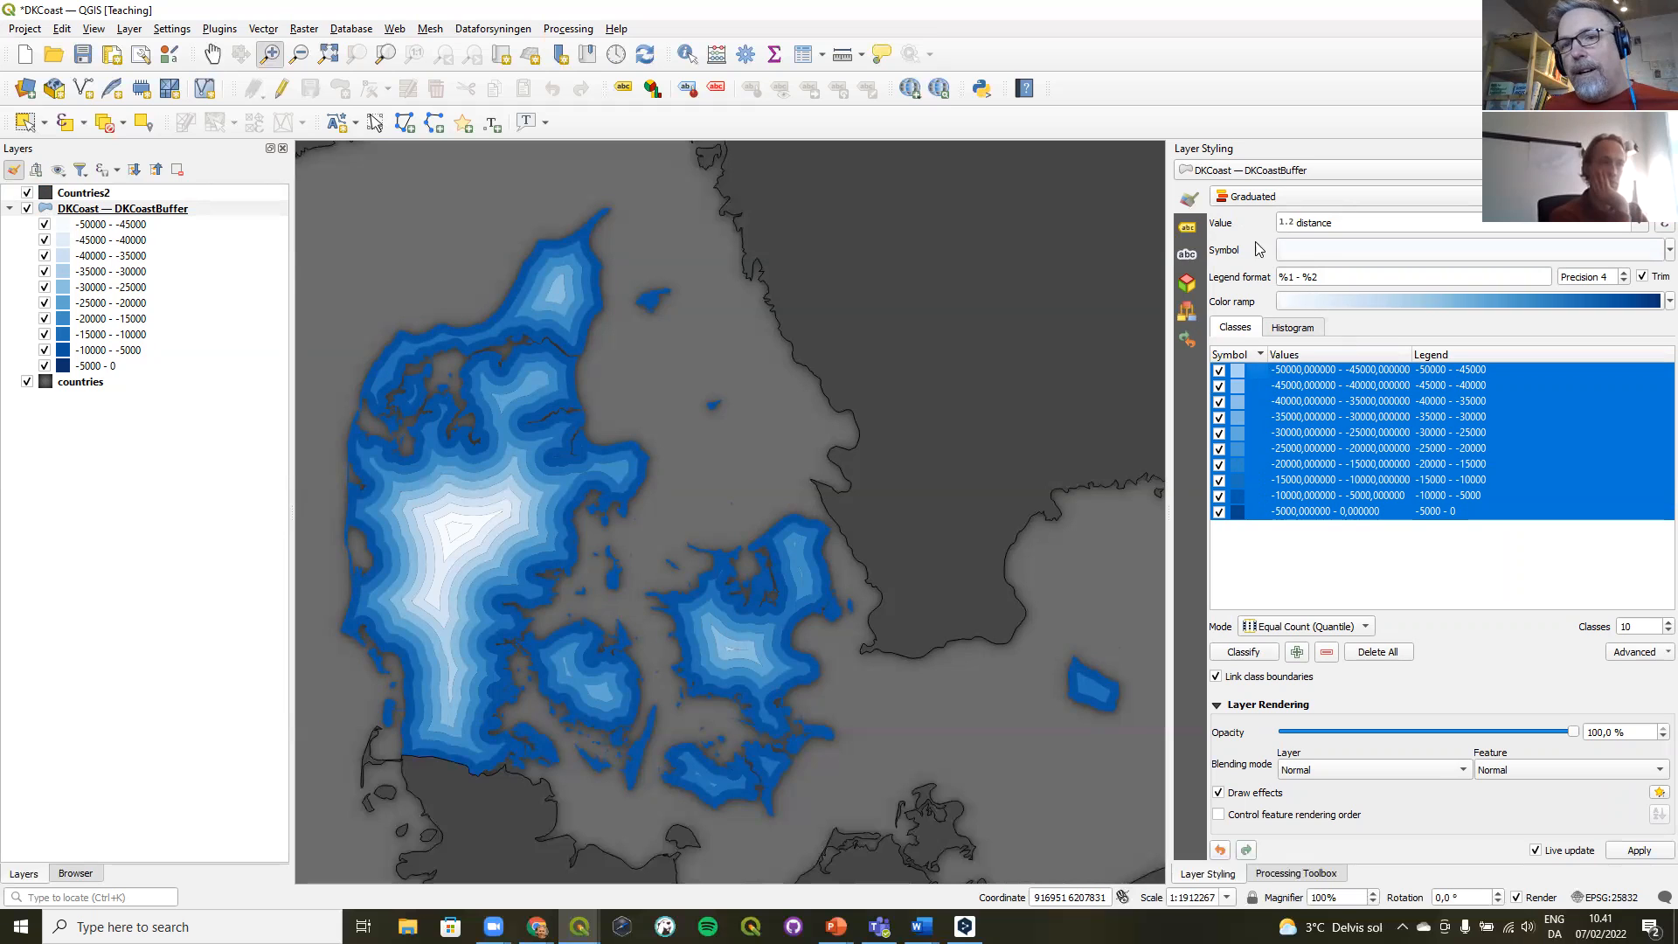
{"action": "left_click", "coordinate": [1319, 251]}
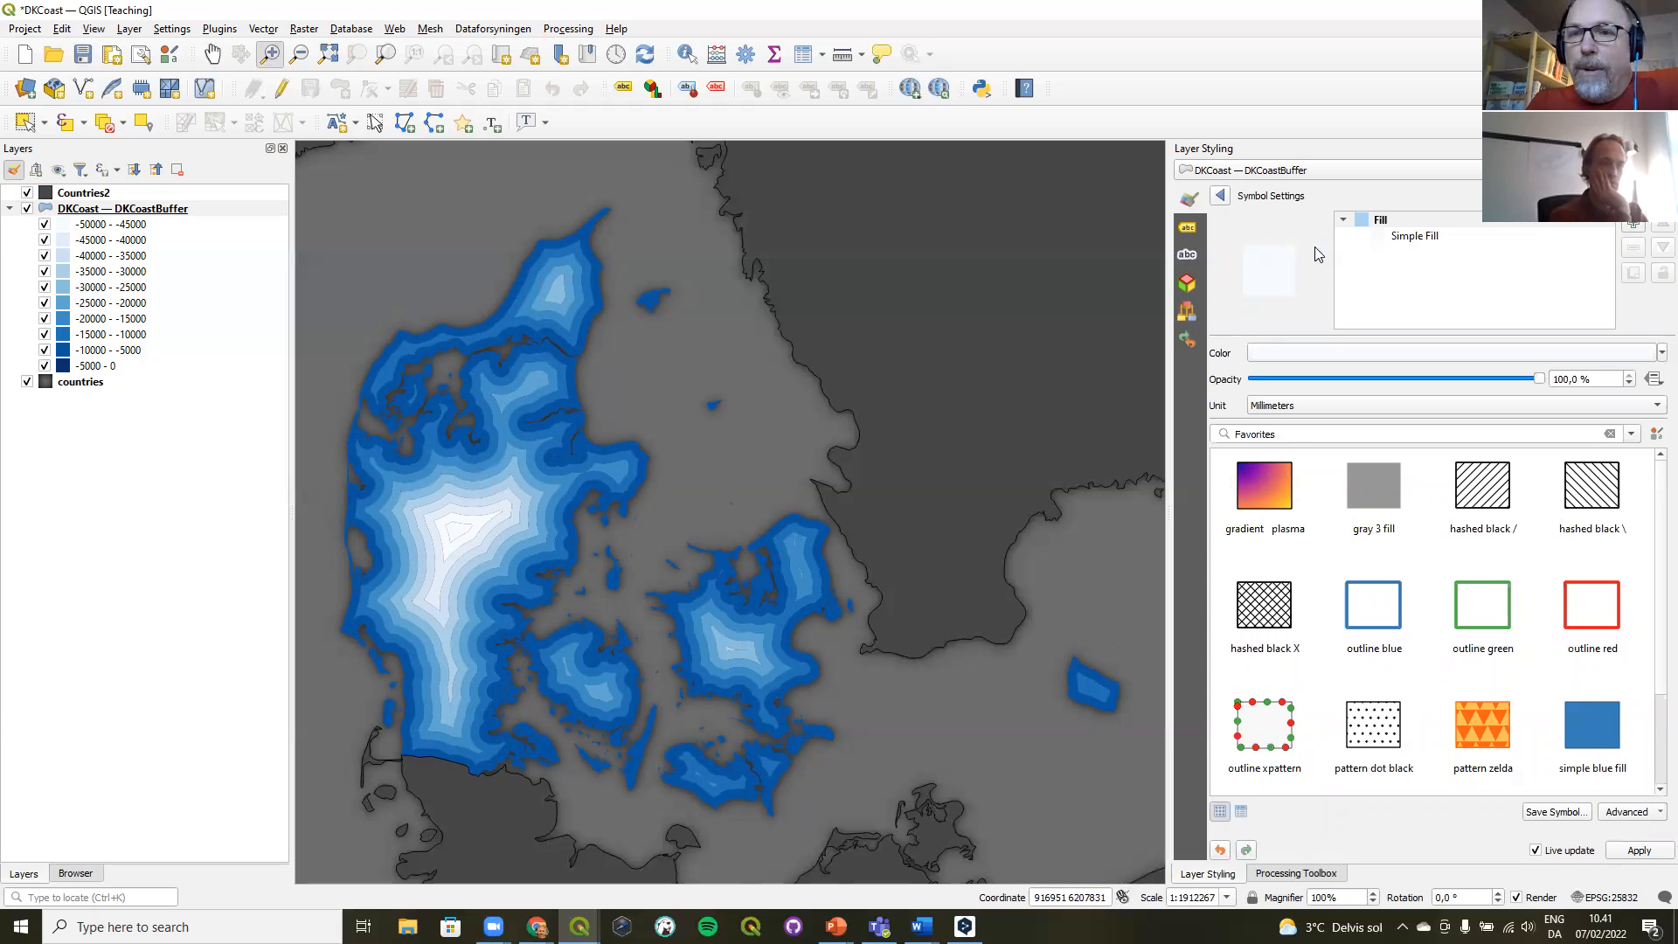
{"action": "left_click", "coordinate": [1422, 237]}
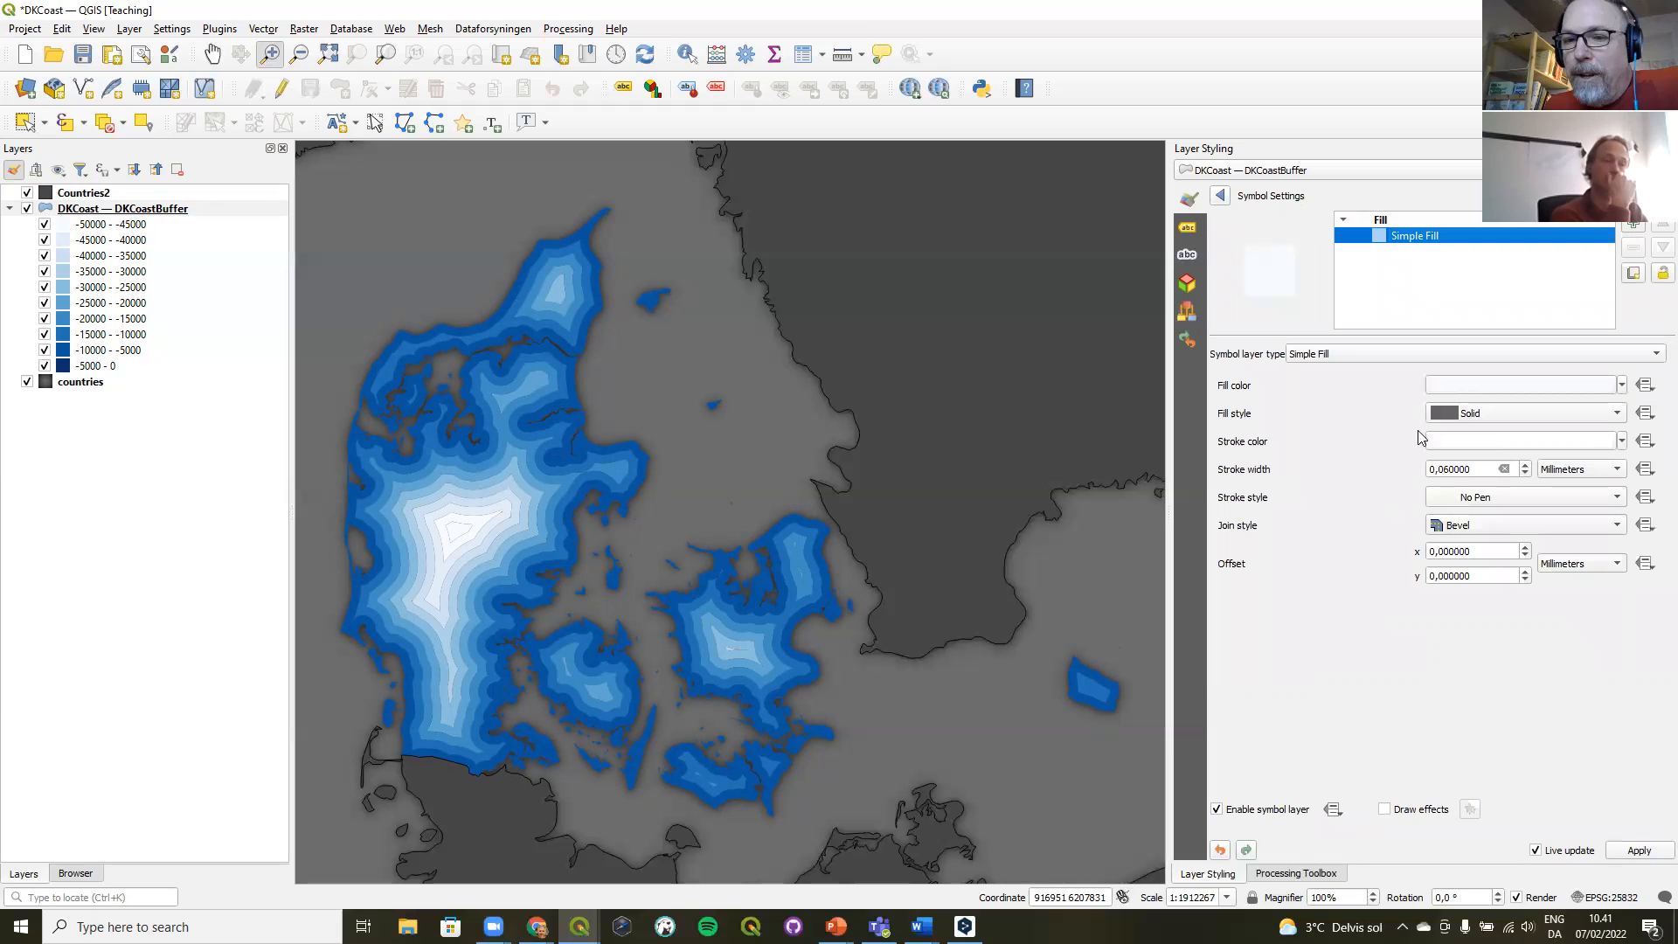
{"action": "left_click", "coordinate": [1385, 809]}
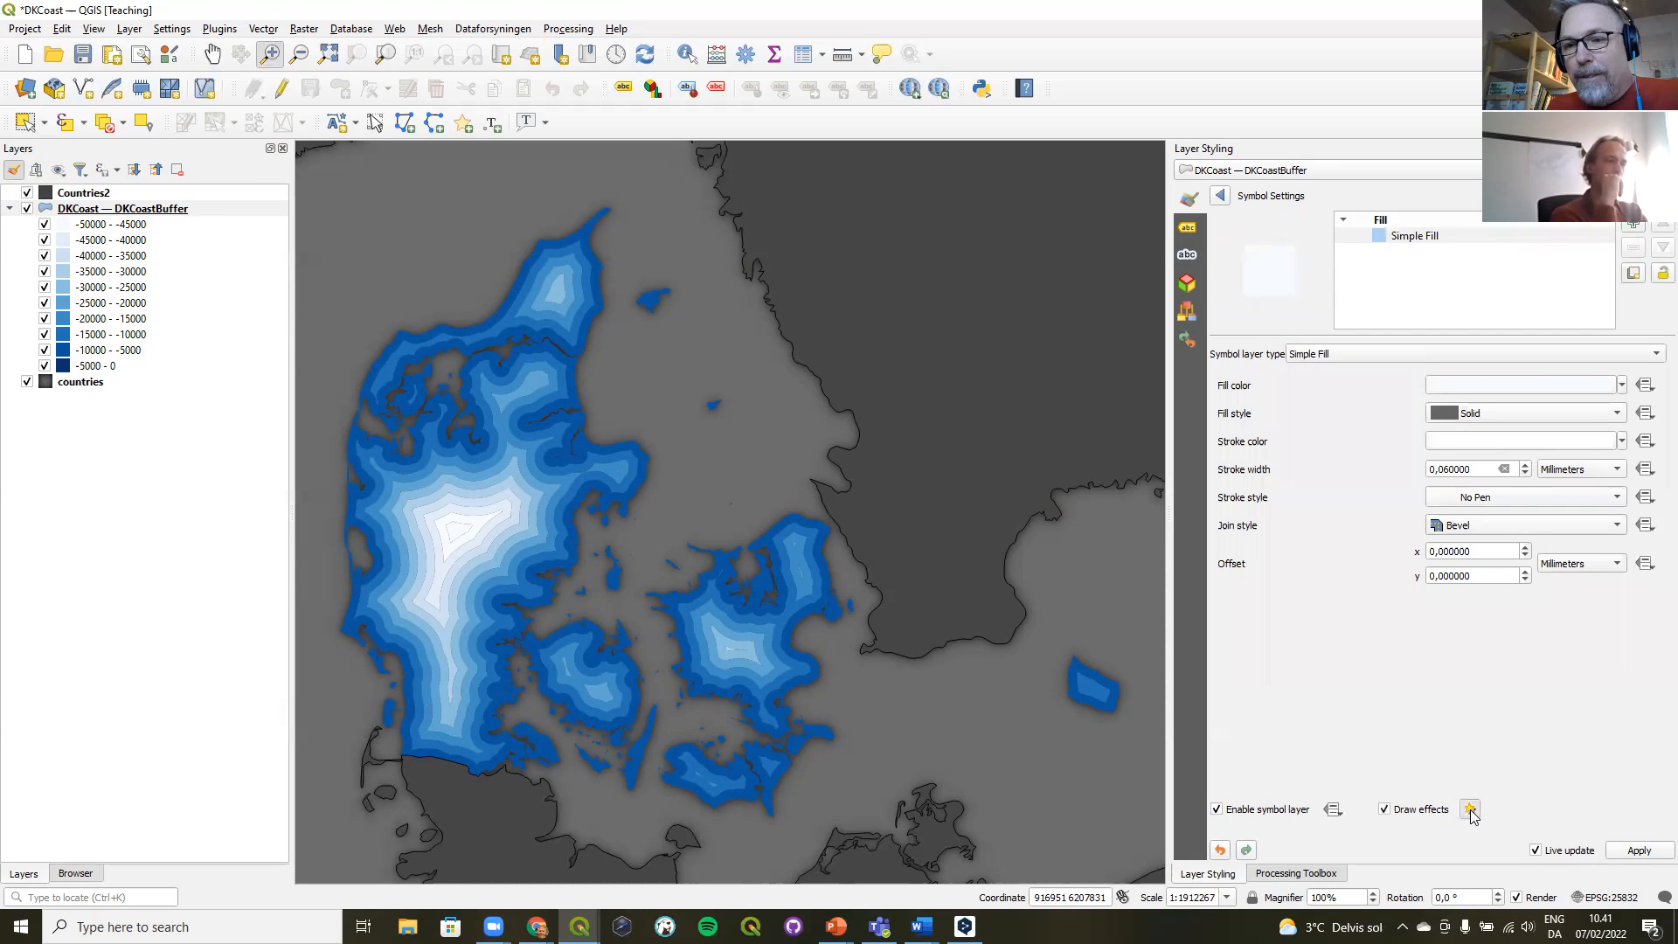
{"action": "left_click", "coordinate": [1471, 809]}
- Enable a drop shadow on the class symbols with a 0.4 mm offset and a 0.645 mm blur radius
{"action": "left_click", "coordinate": [1380, 272]}
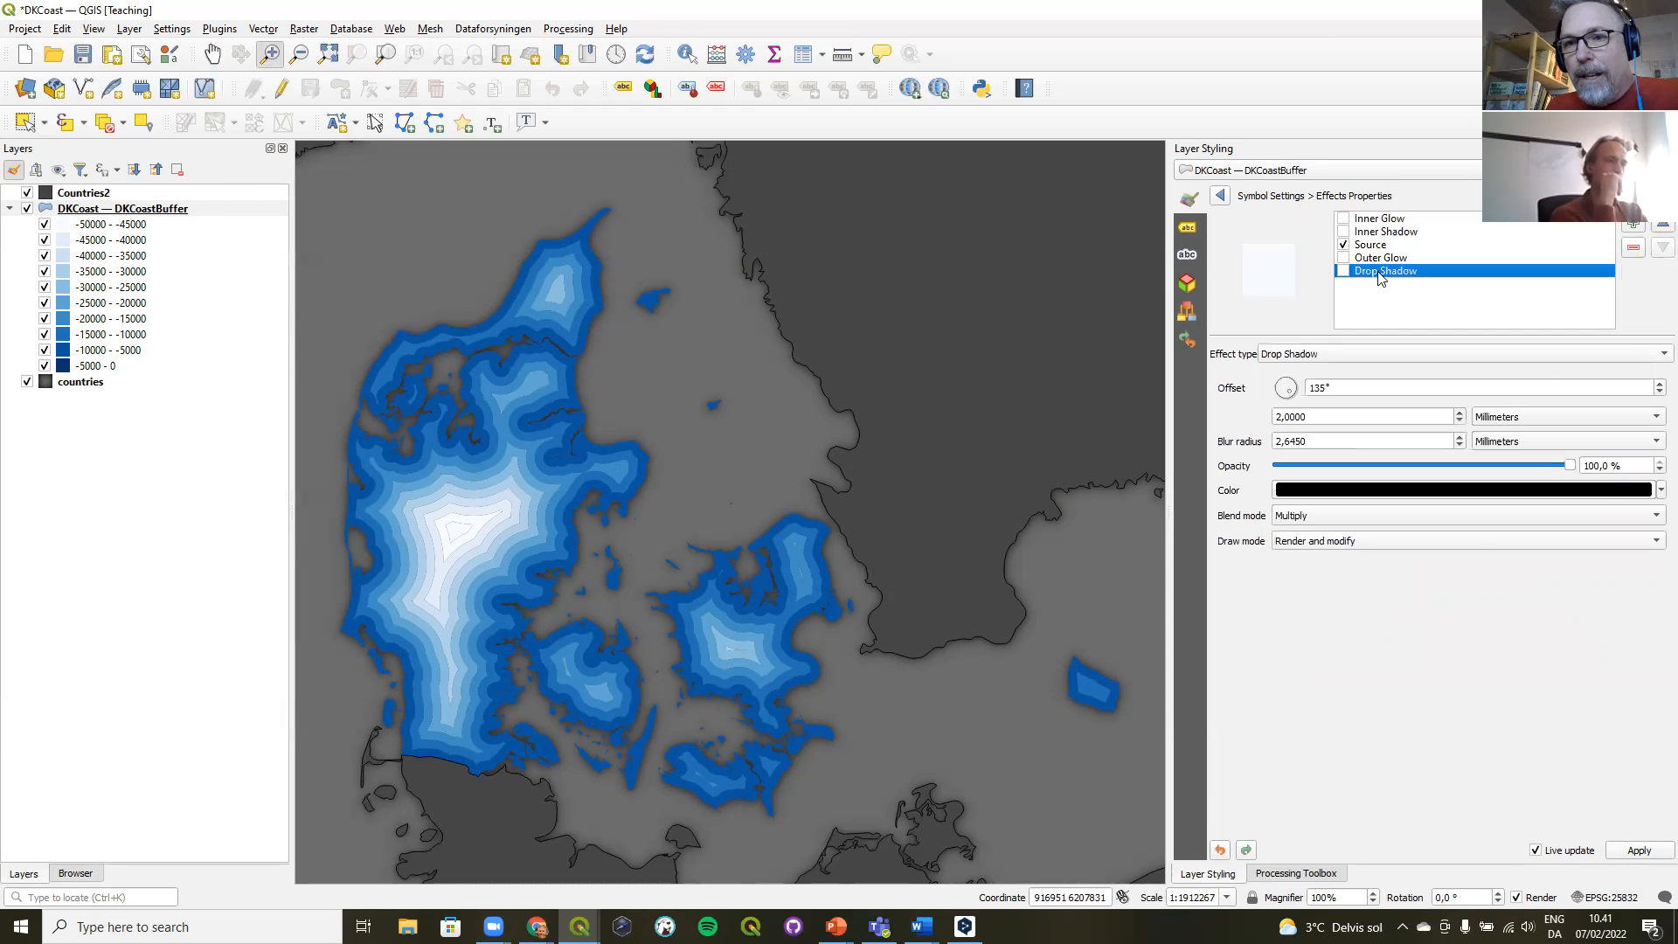
{"action": "left_click", "coordinate": [1345, 272]}
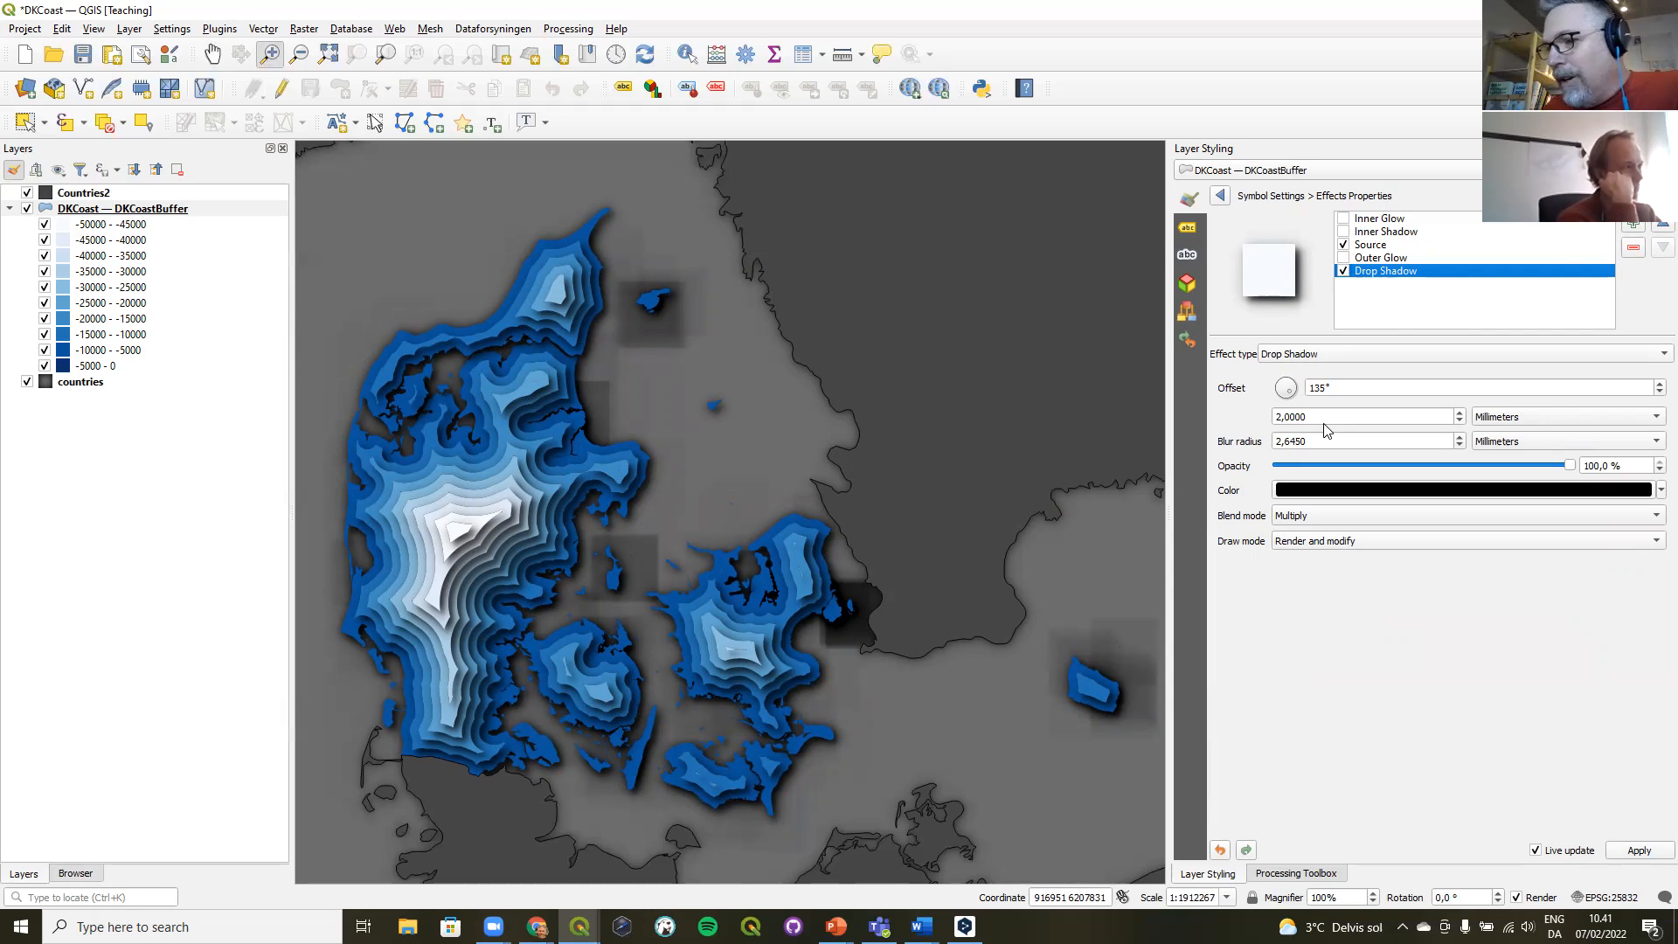
{"action": "left_click", "coordinate": [1461, 422]}
{"action": "left_click", "coordinate": [1460, 422]}
{"action": "left_click", "coordinate": [1461, 422]}
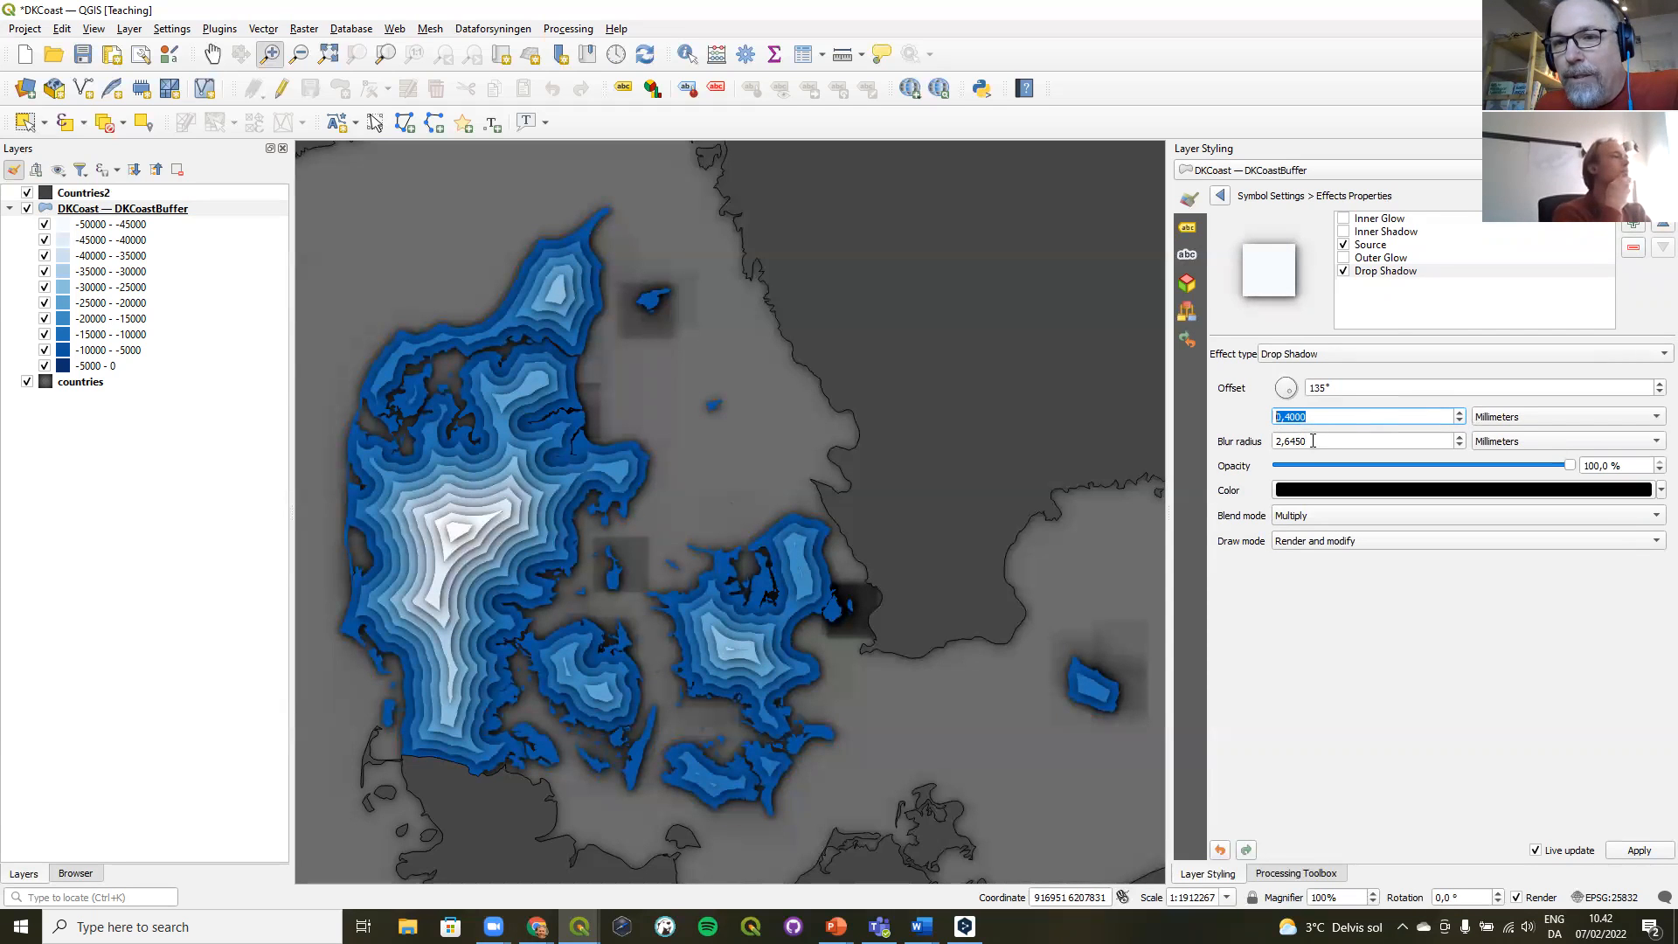
{"action": "left_click", "coordinate": [1462, 444]}
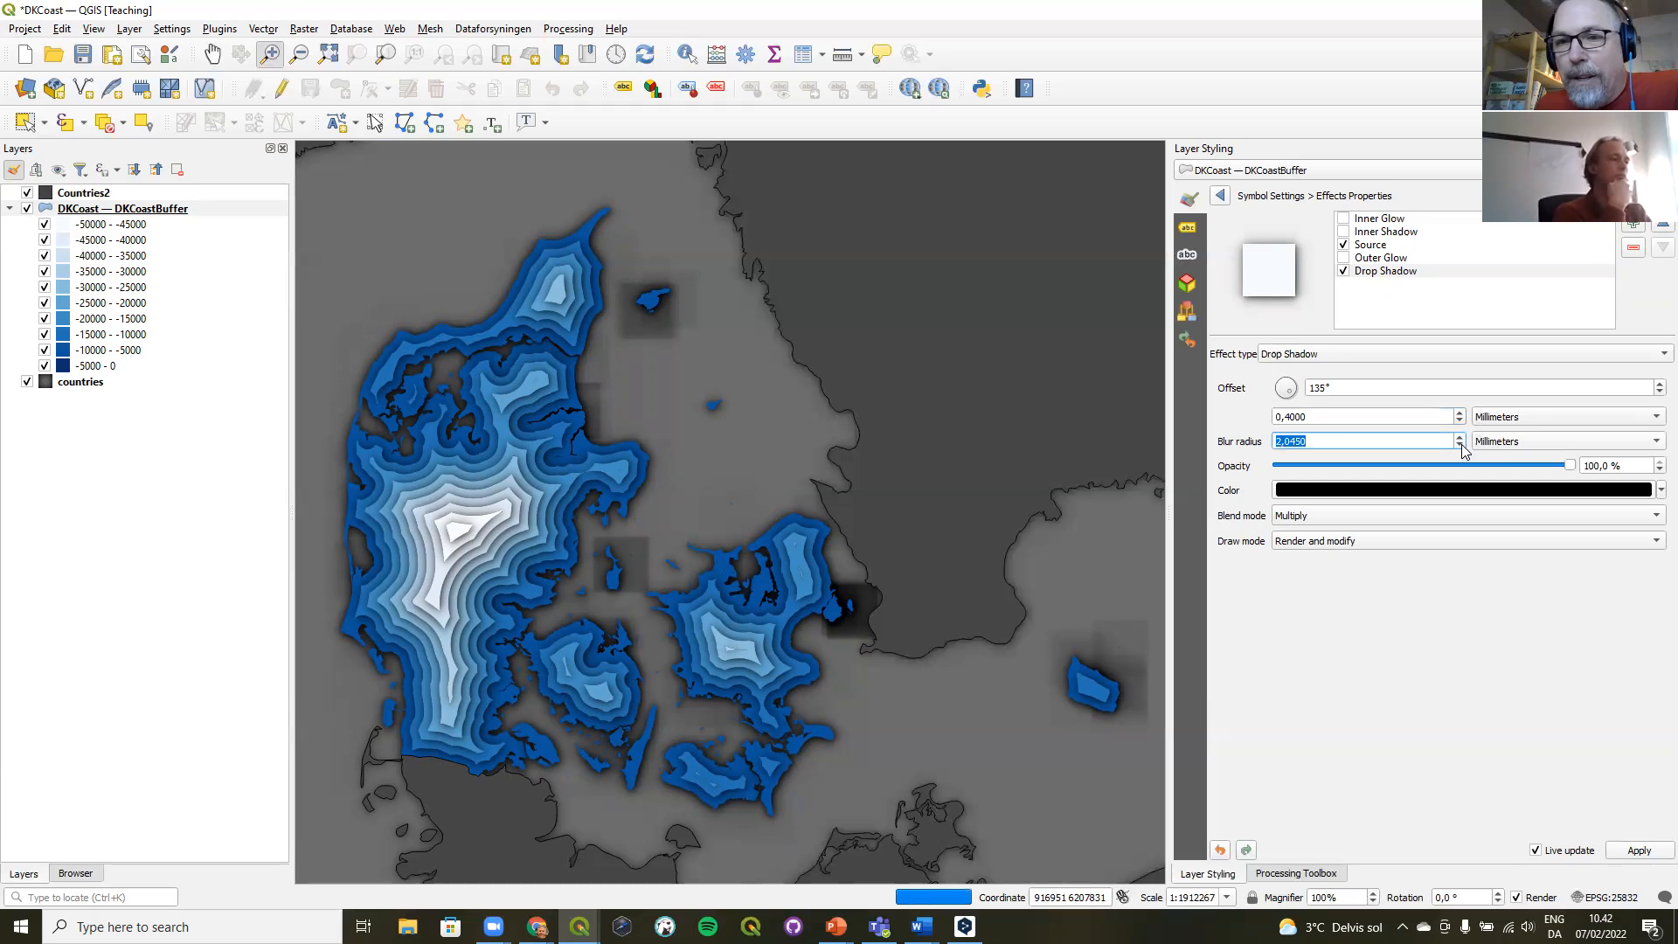
{"action": "left_click", "coordinate": [1462, 444]}
{"action": "left_click", "coordinate": [1462, 444]}
{"action": "left_click", "coordinate": [1462, 444]}
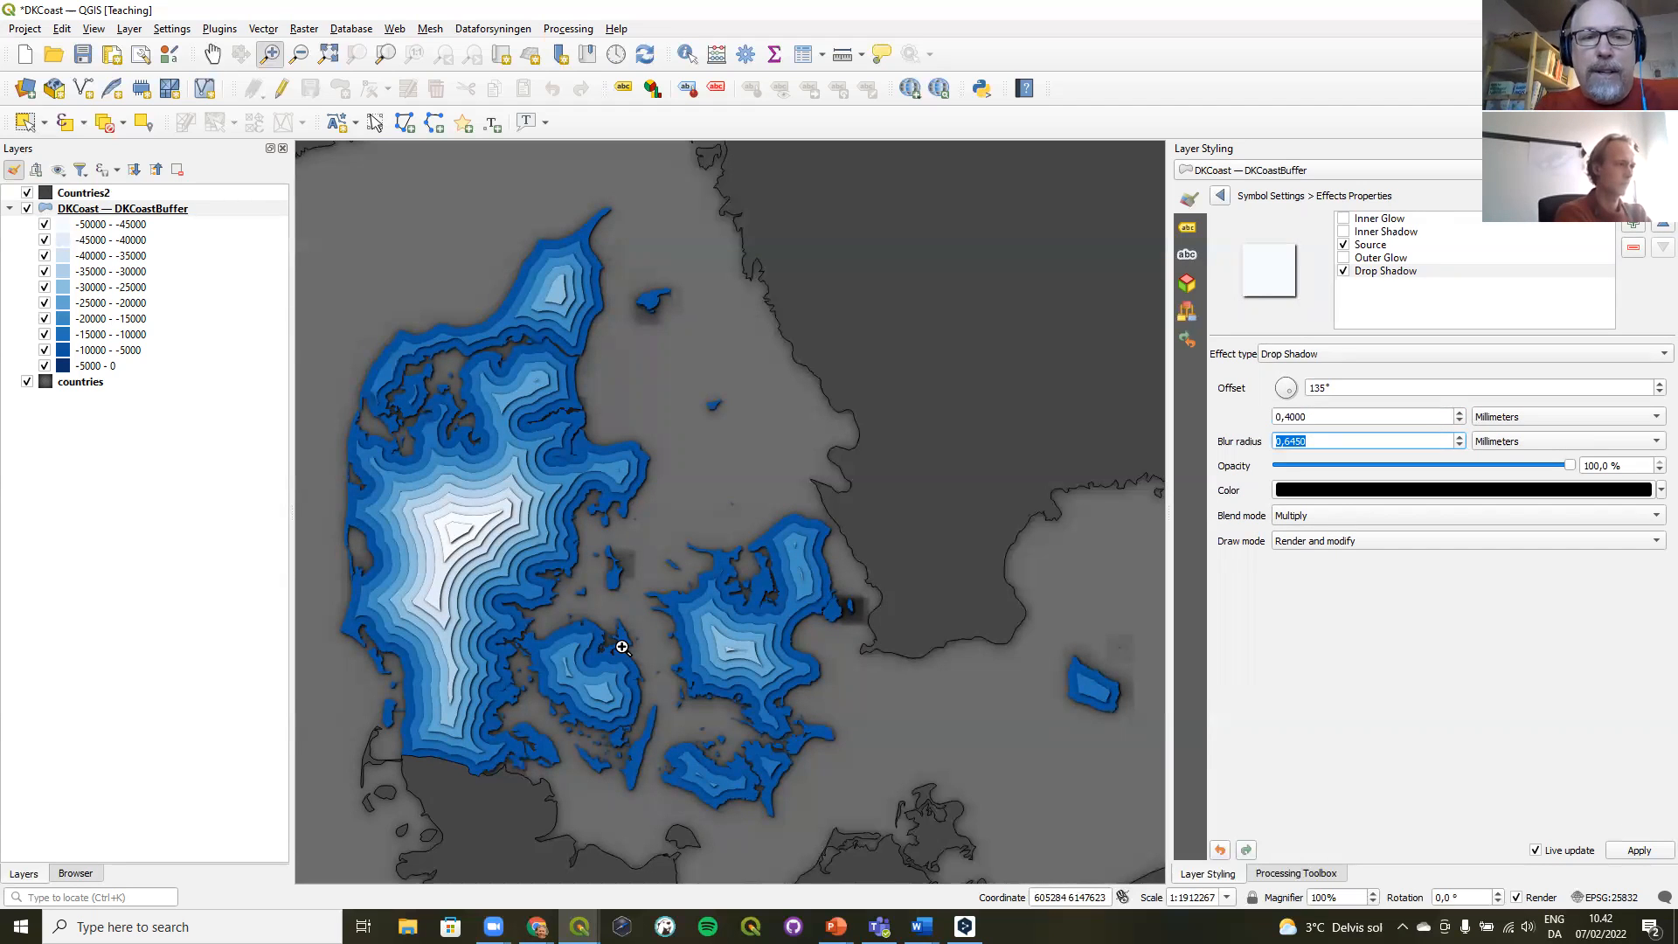
- Try the inner shadow in place of the drop shadow on the class symbols, and restore the drop shadow
{"action": "left_click", "coordinate": [1344, 272]}
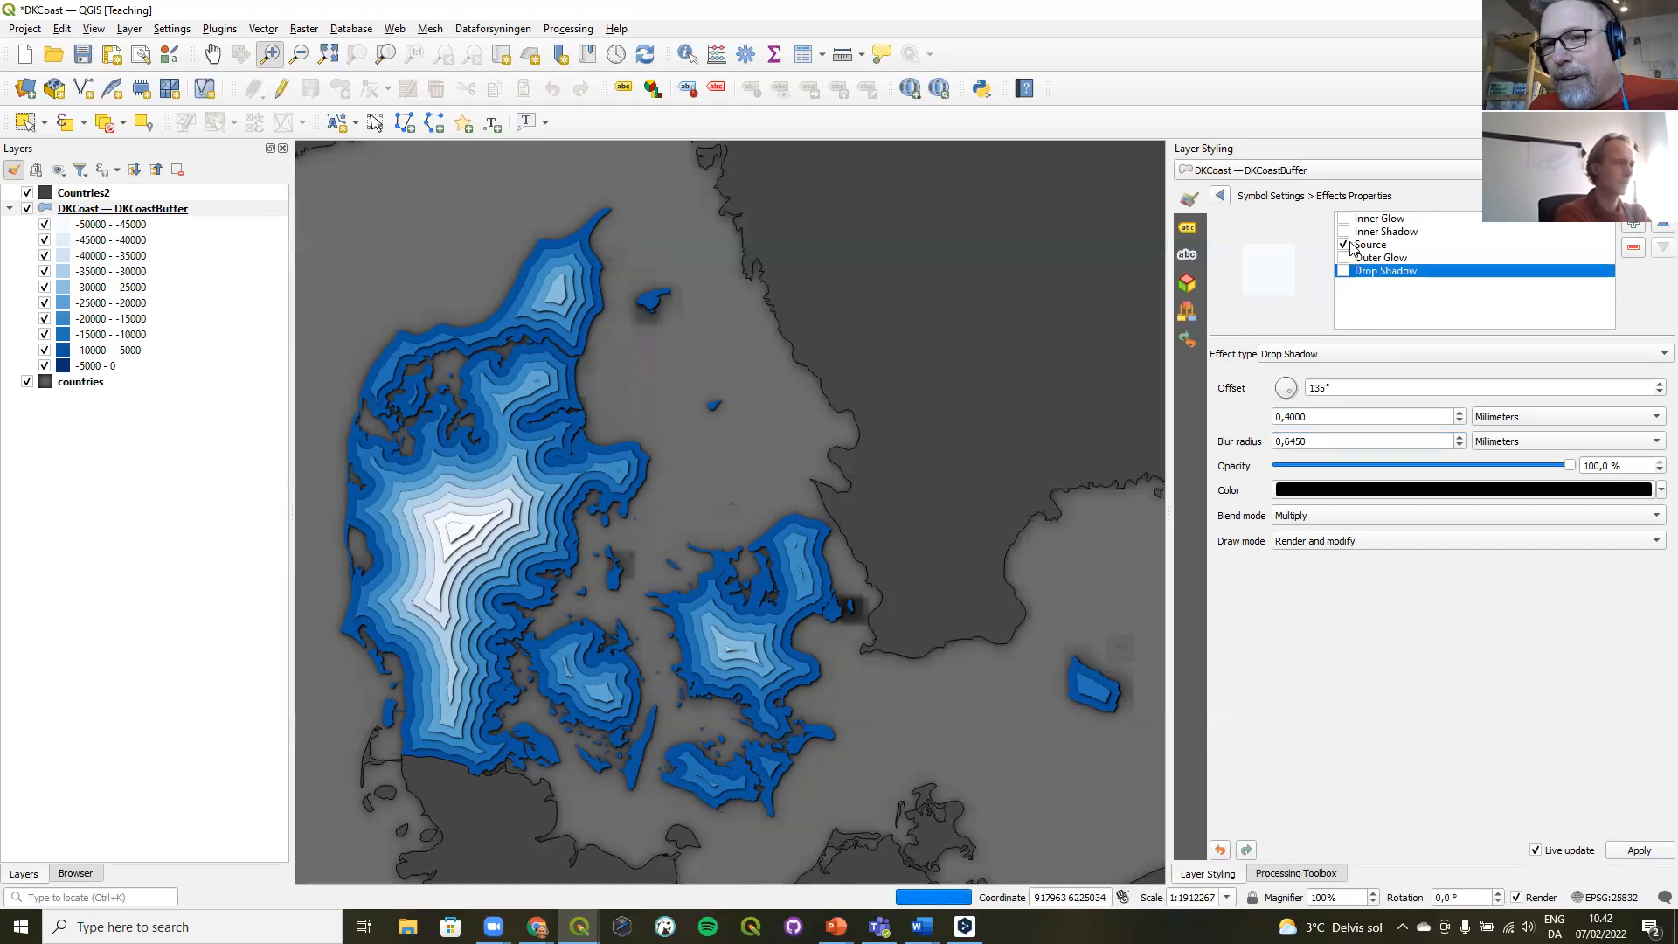
{"action": "left_click", "coordinate": [1345, 232]}
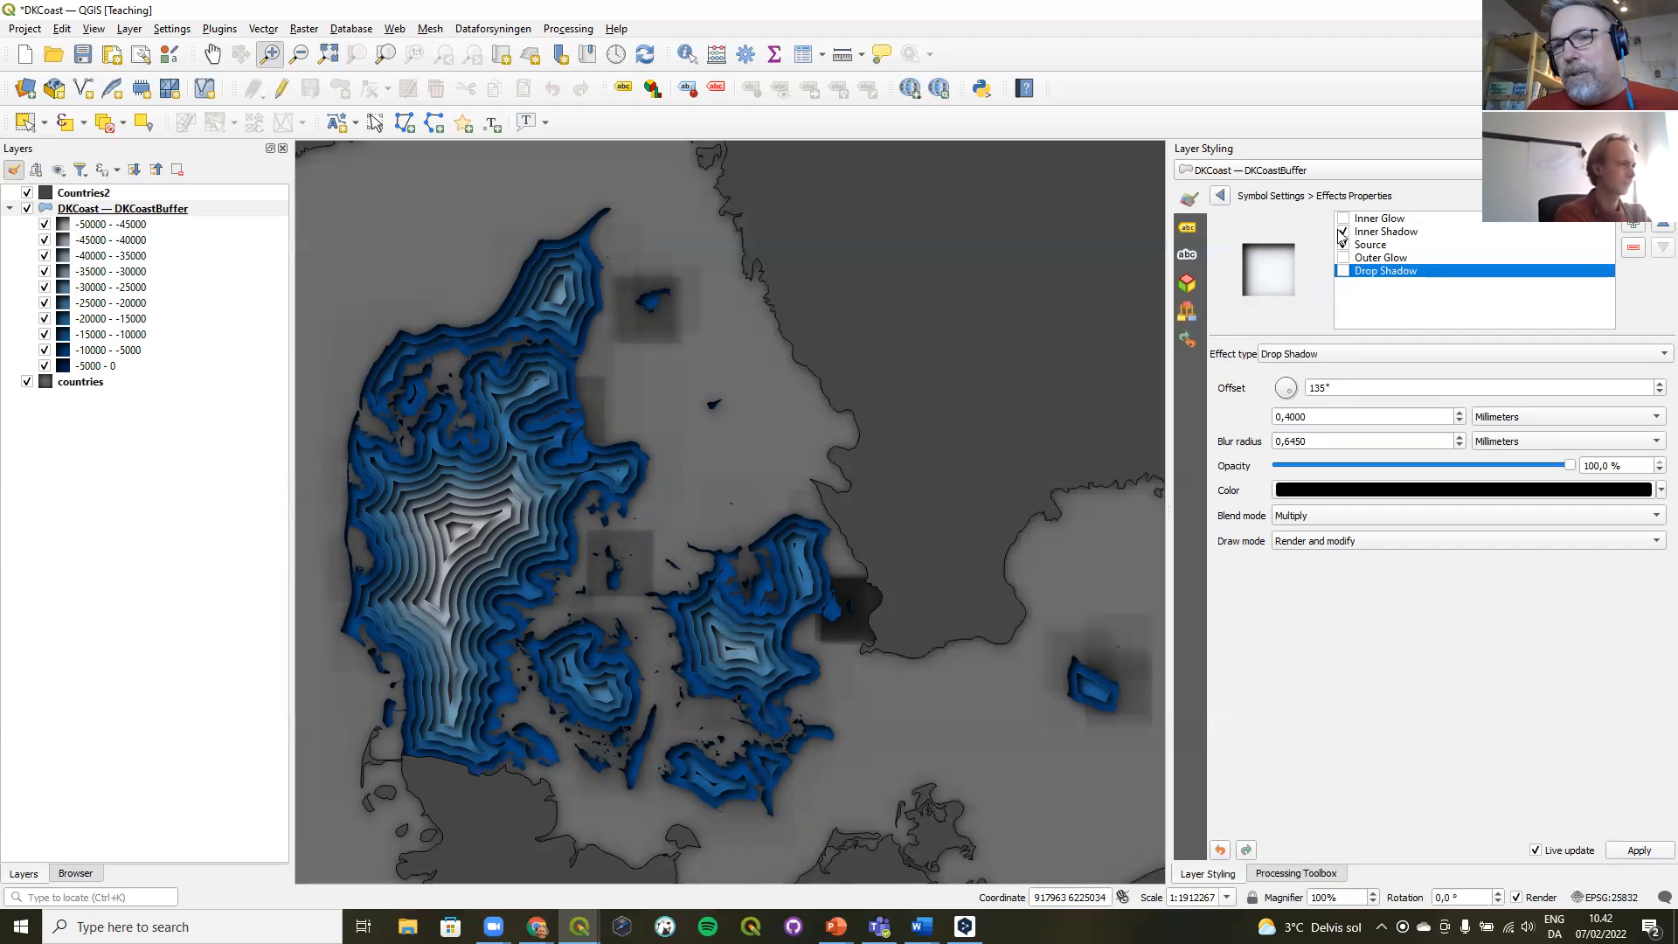
{"action": "left_click", "coordinate": [1345, 232]}
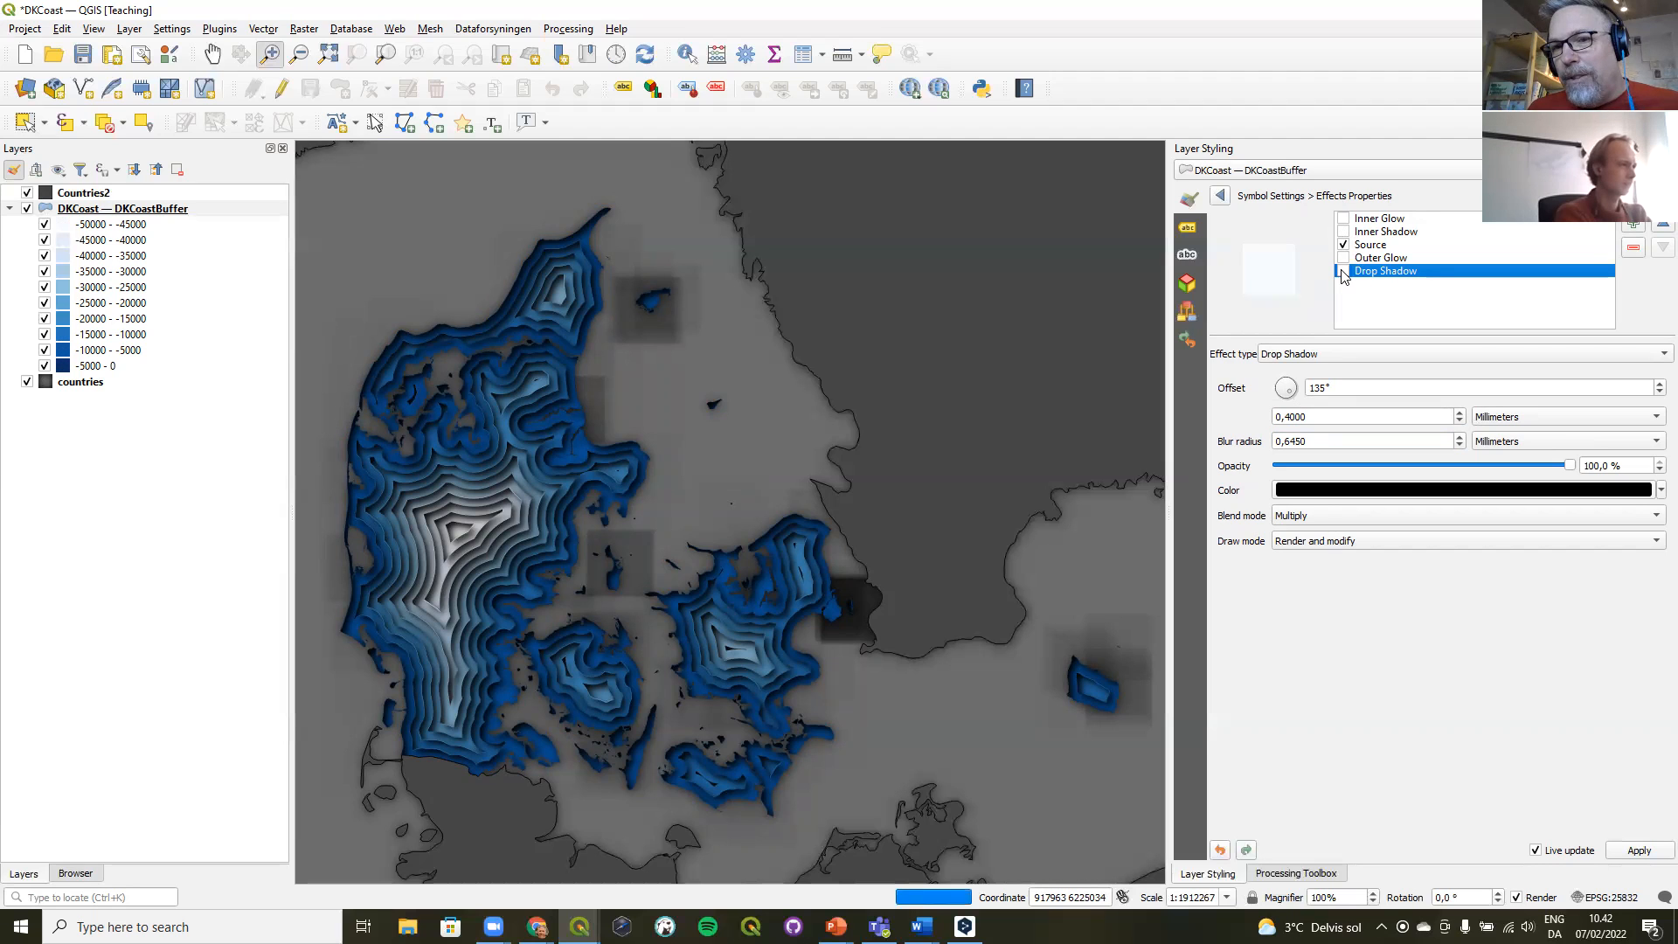
{"action": "left_click", "coordinate": [1344, 271]}
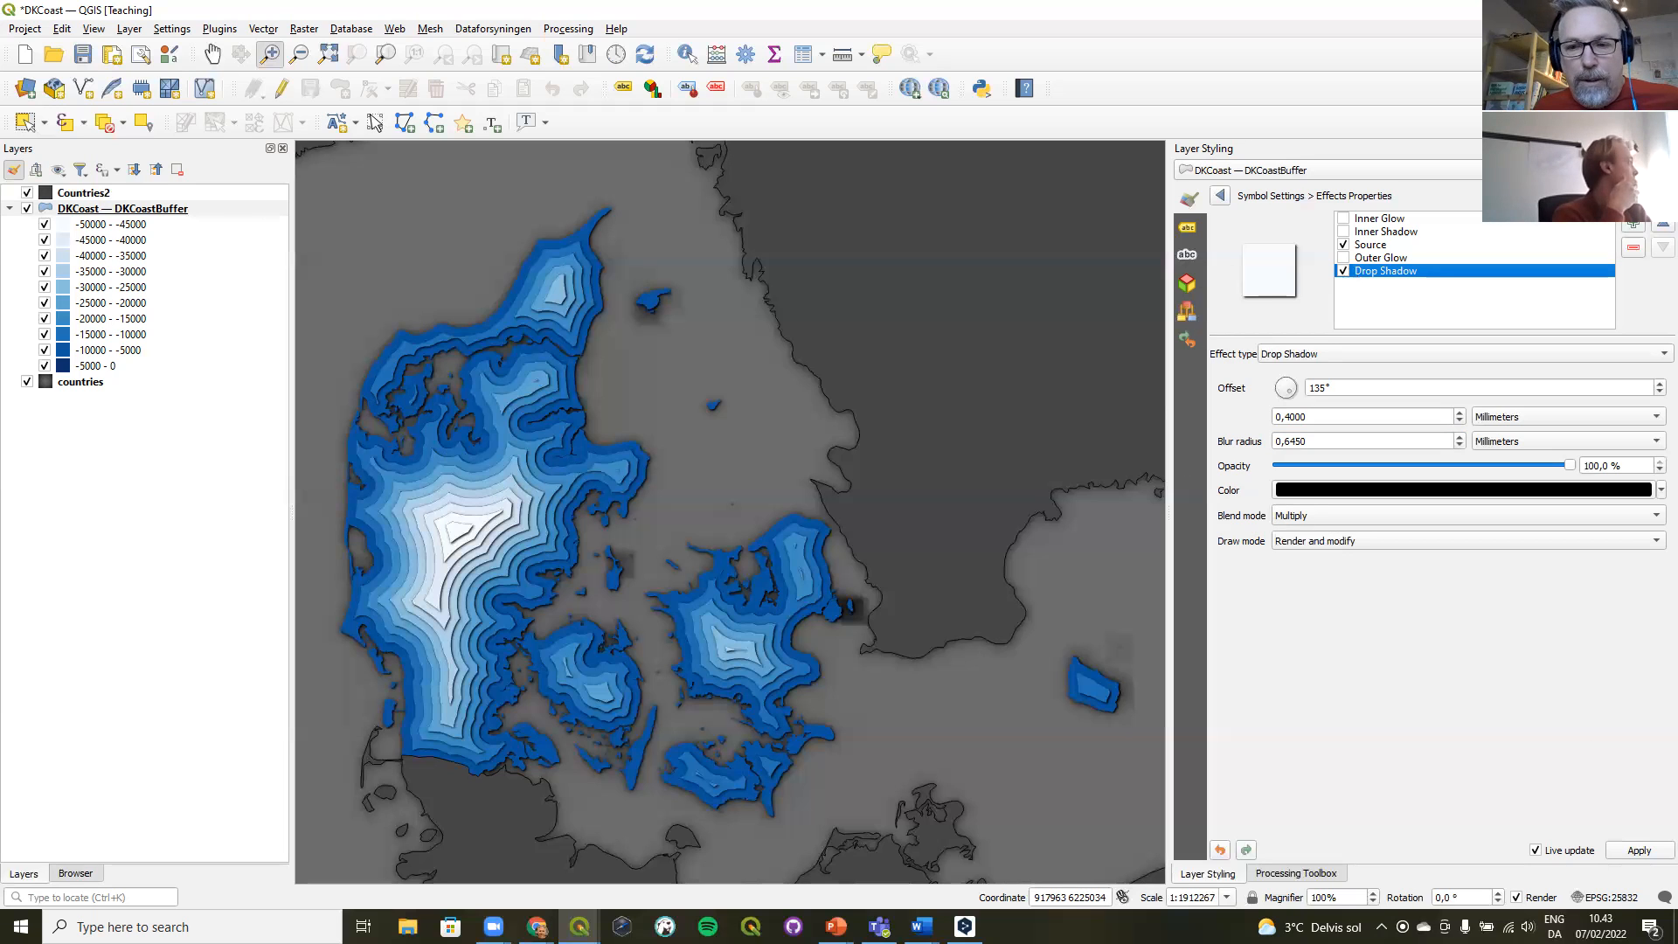
- Switch to the DataVisualizationwithQGIS_supporting_materials presentation in PowerPoint and show slide 6 full screen, swapping the presenter view and slide show displays
{"action": "left_click", "coordinate": [837, 927]}
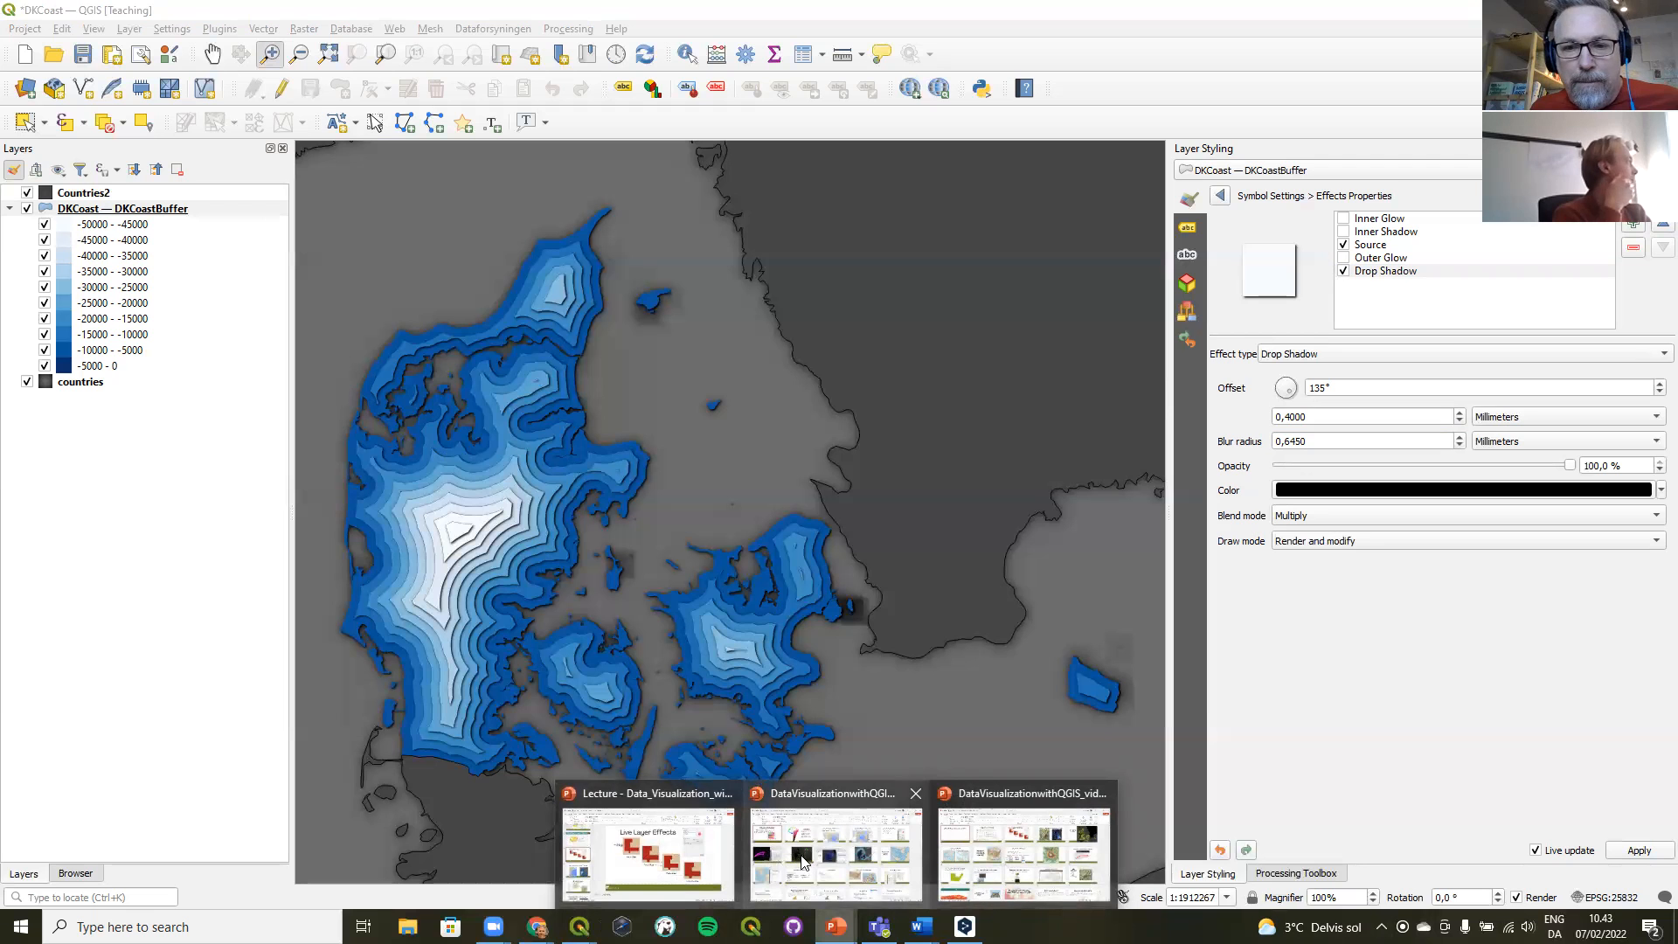
{"action": "left_click", "coordinate": [802, 856]}
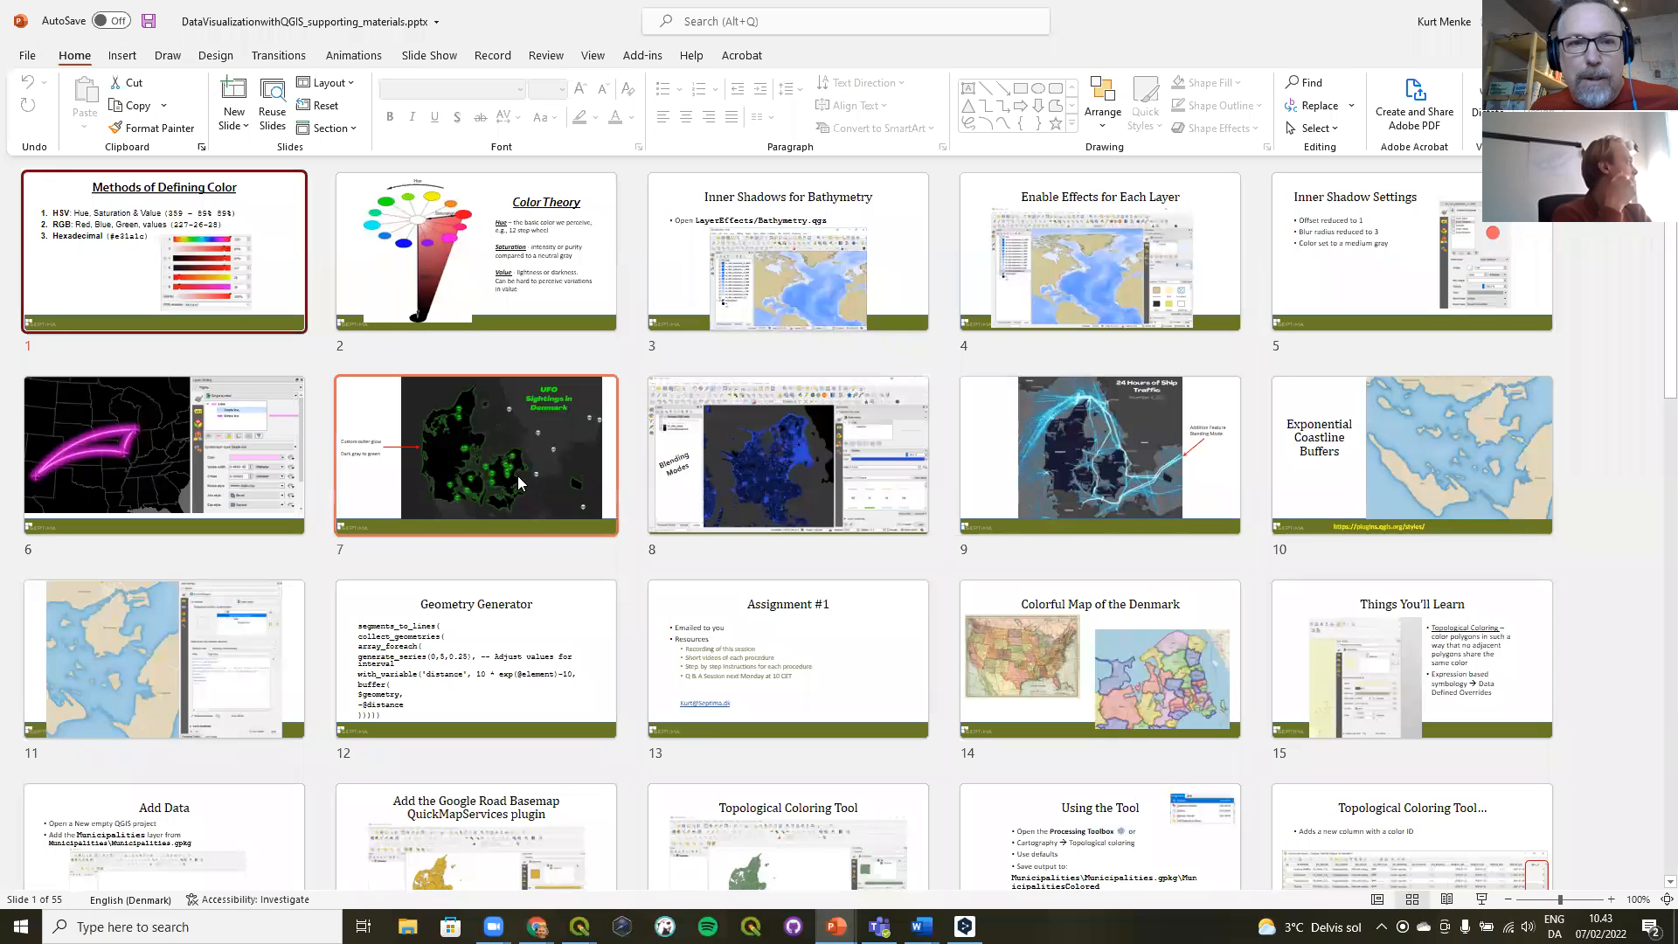
{"action": "left_click", "coordinate": [196, 464]}
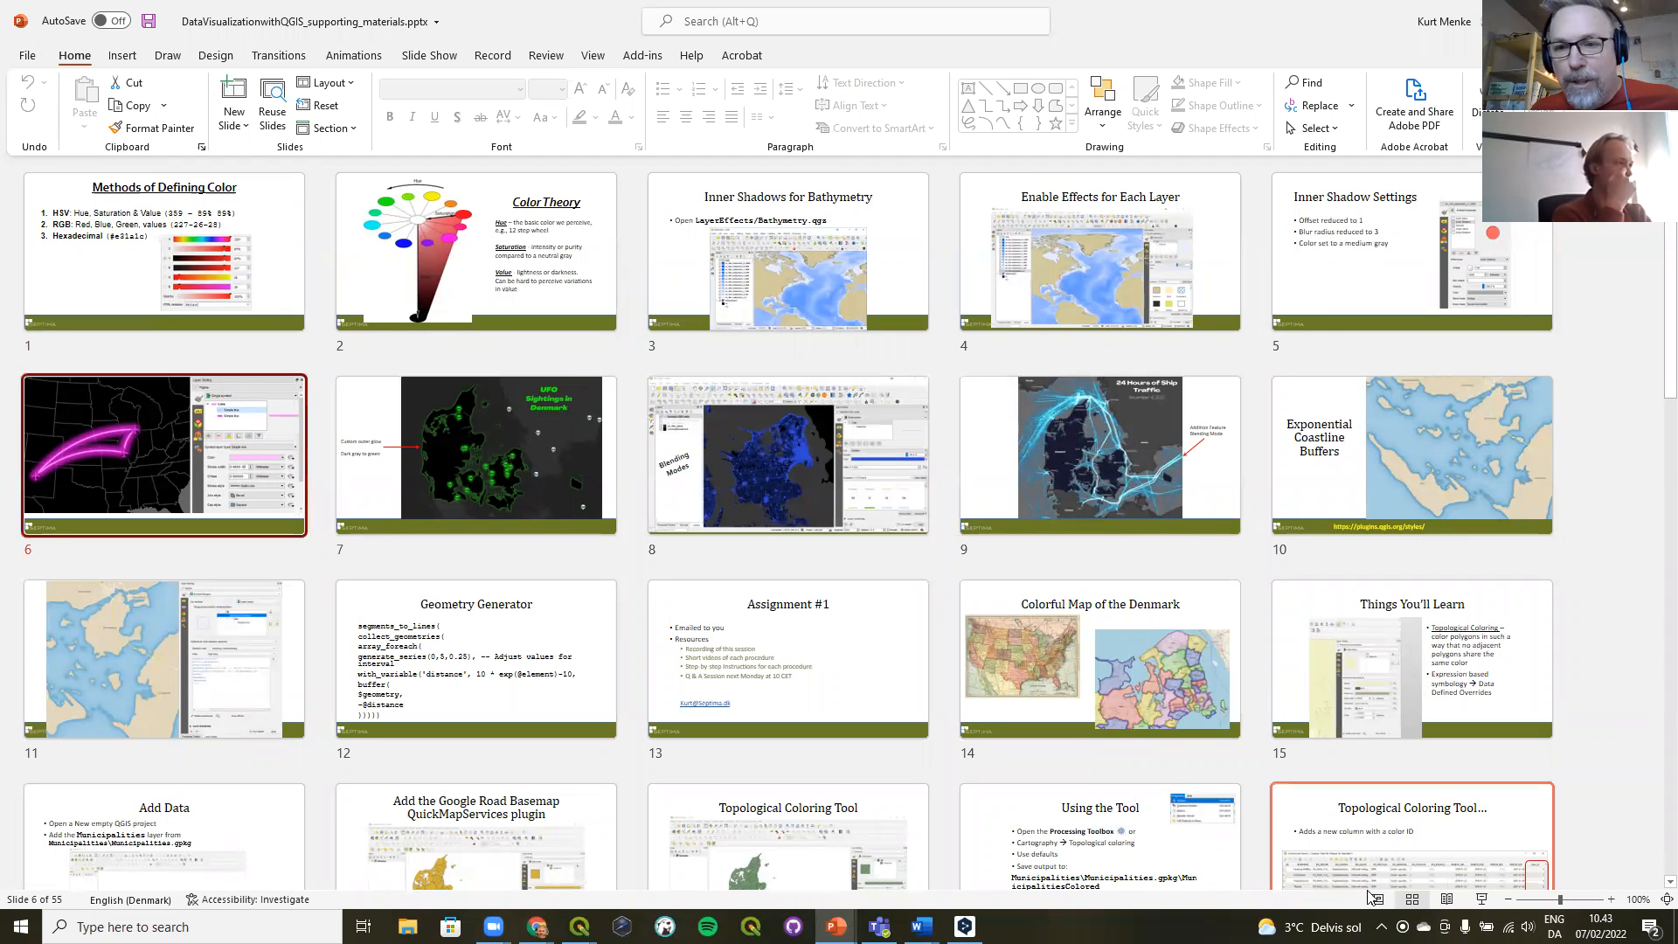
{"action": "left_click", "coordinate": [1482, 900]}
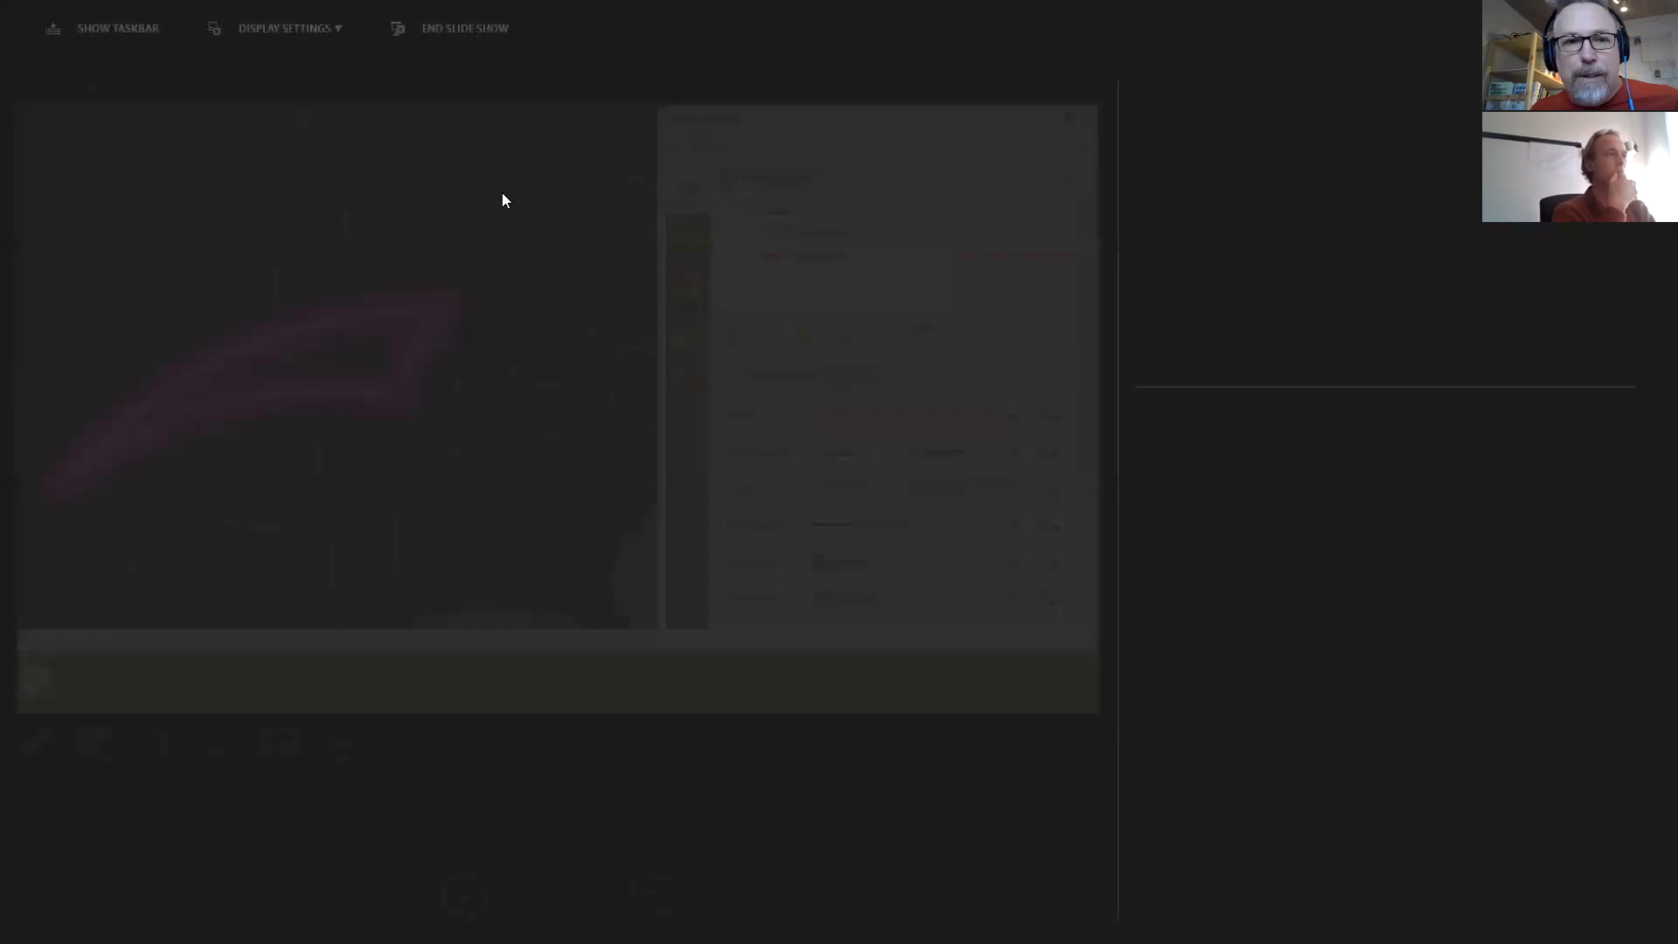
{"action": "left_click", "coordinate": [281, 29]}
{"action": "left_click", "coordinate": [273, 66]}
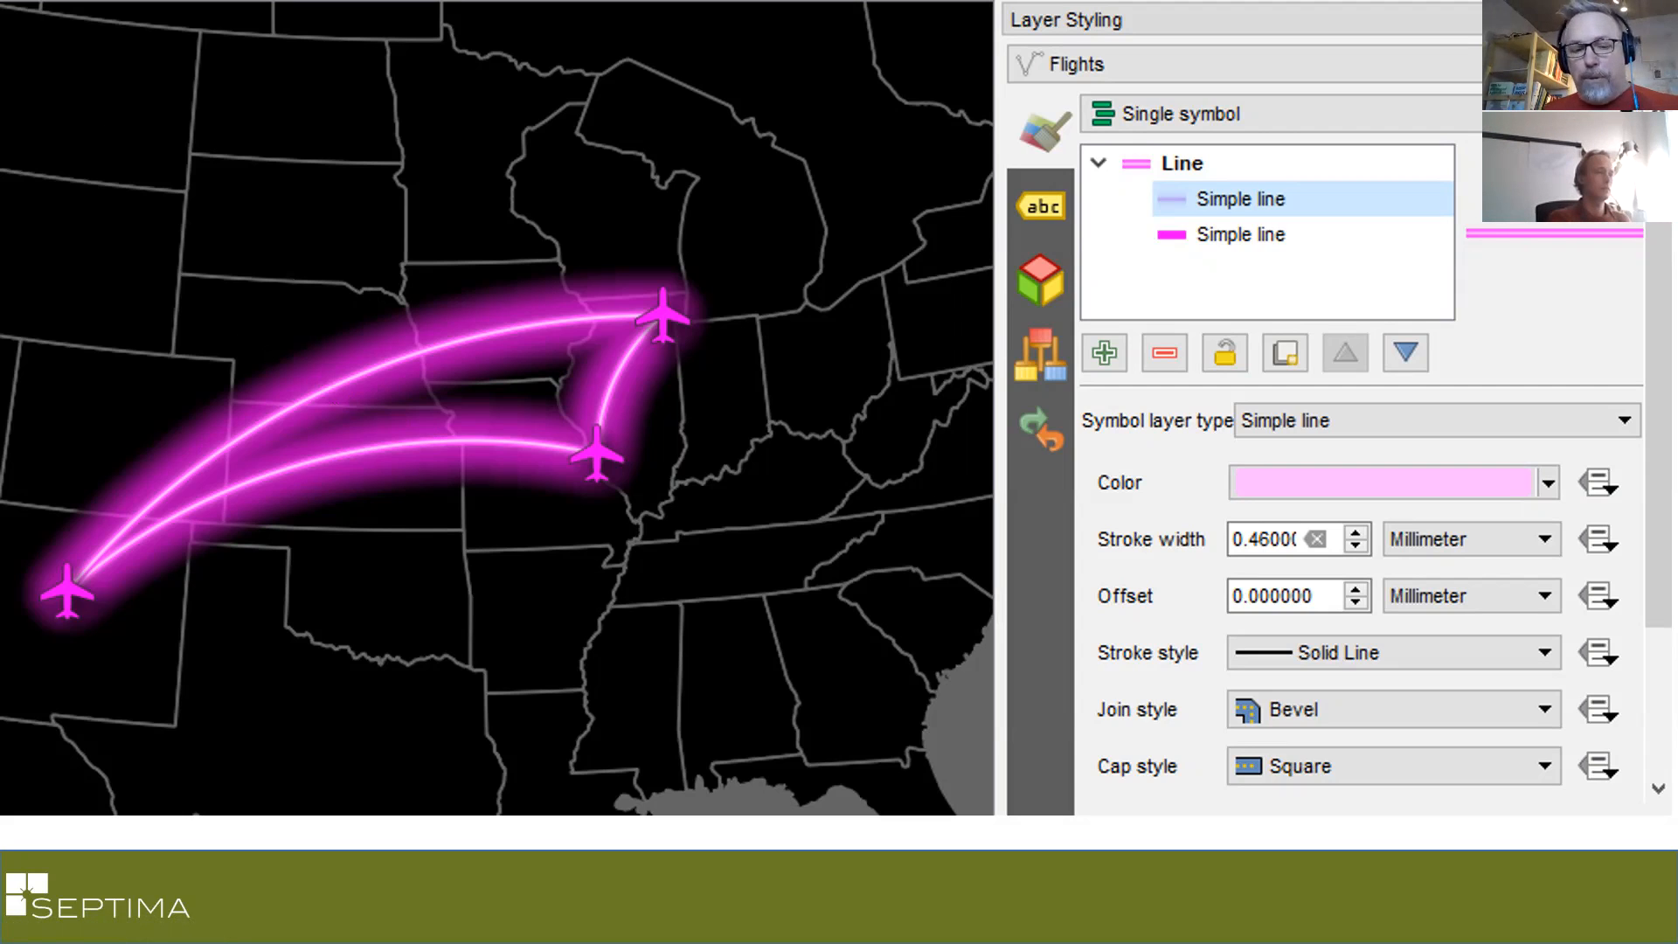
- View the UFO Sightings in Denmark slide, end the slide show and switch back to QGIS
{"action": "key", "text": "Right"}
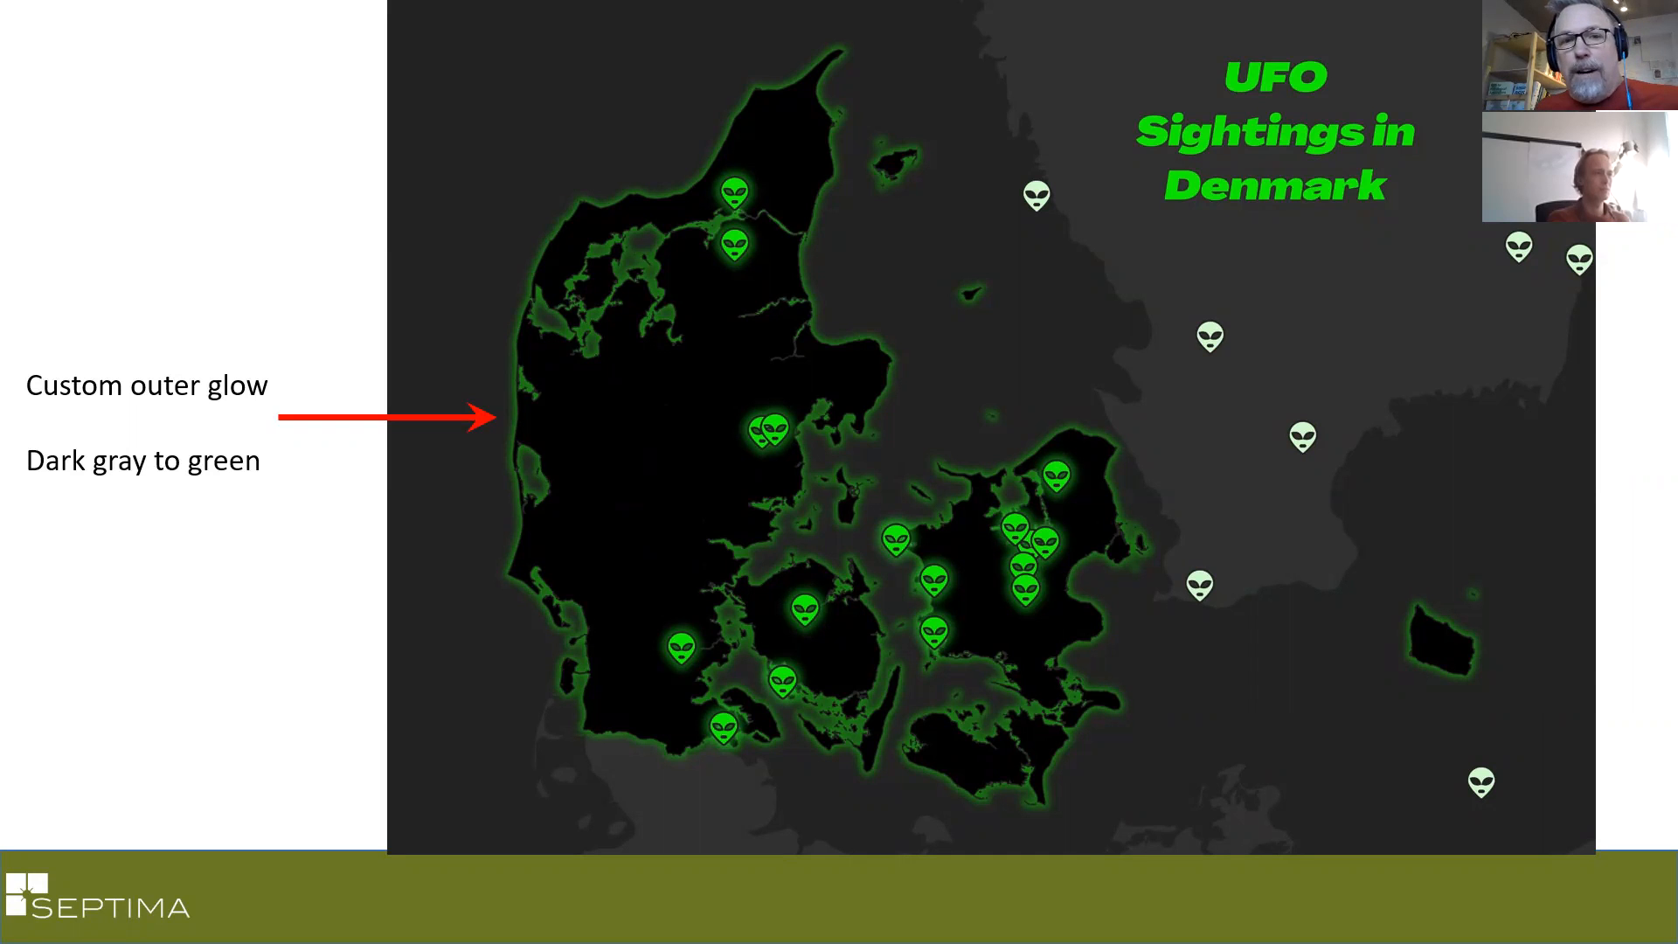
{"action": "key", "text": "Escape"}
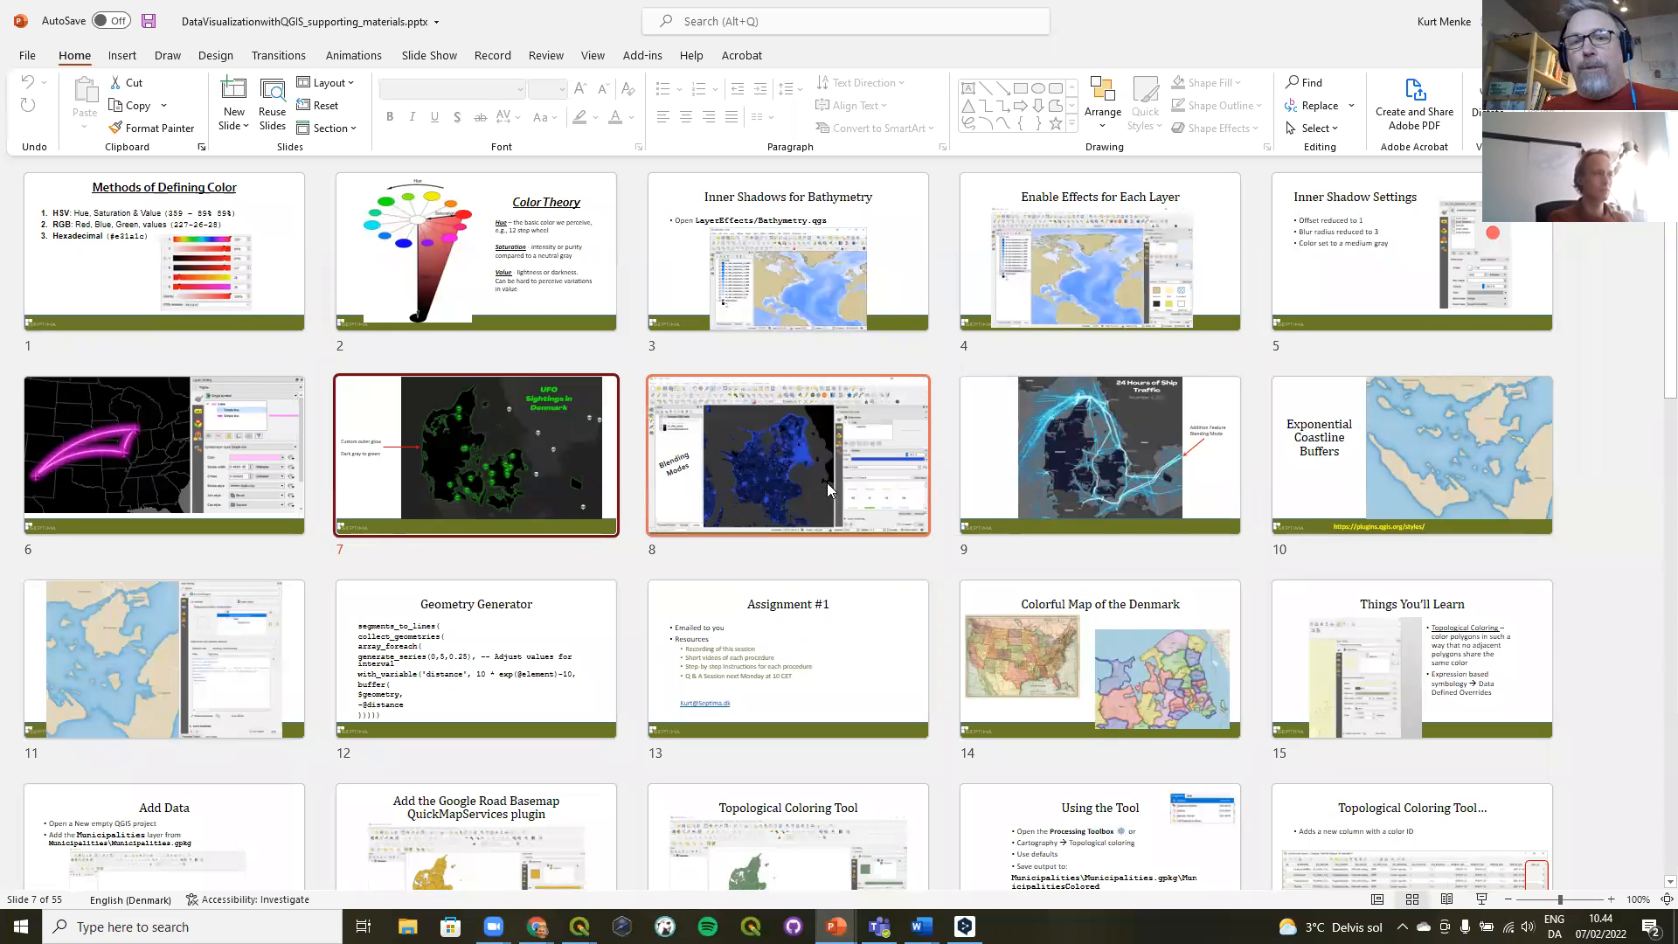
{"action": "key", "text": "alt+Tab"}
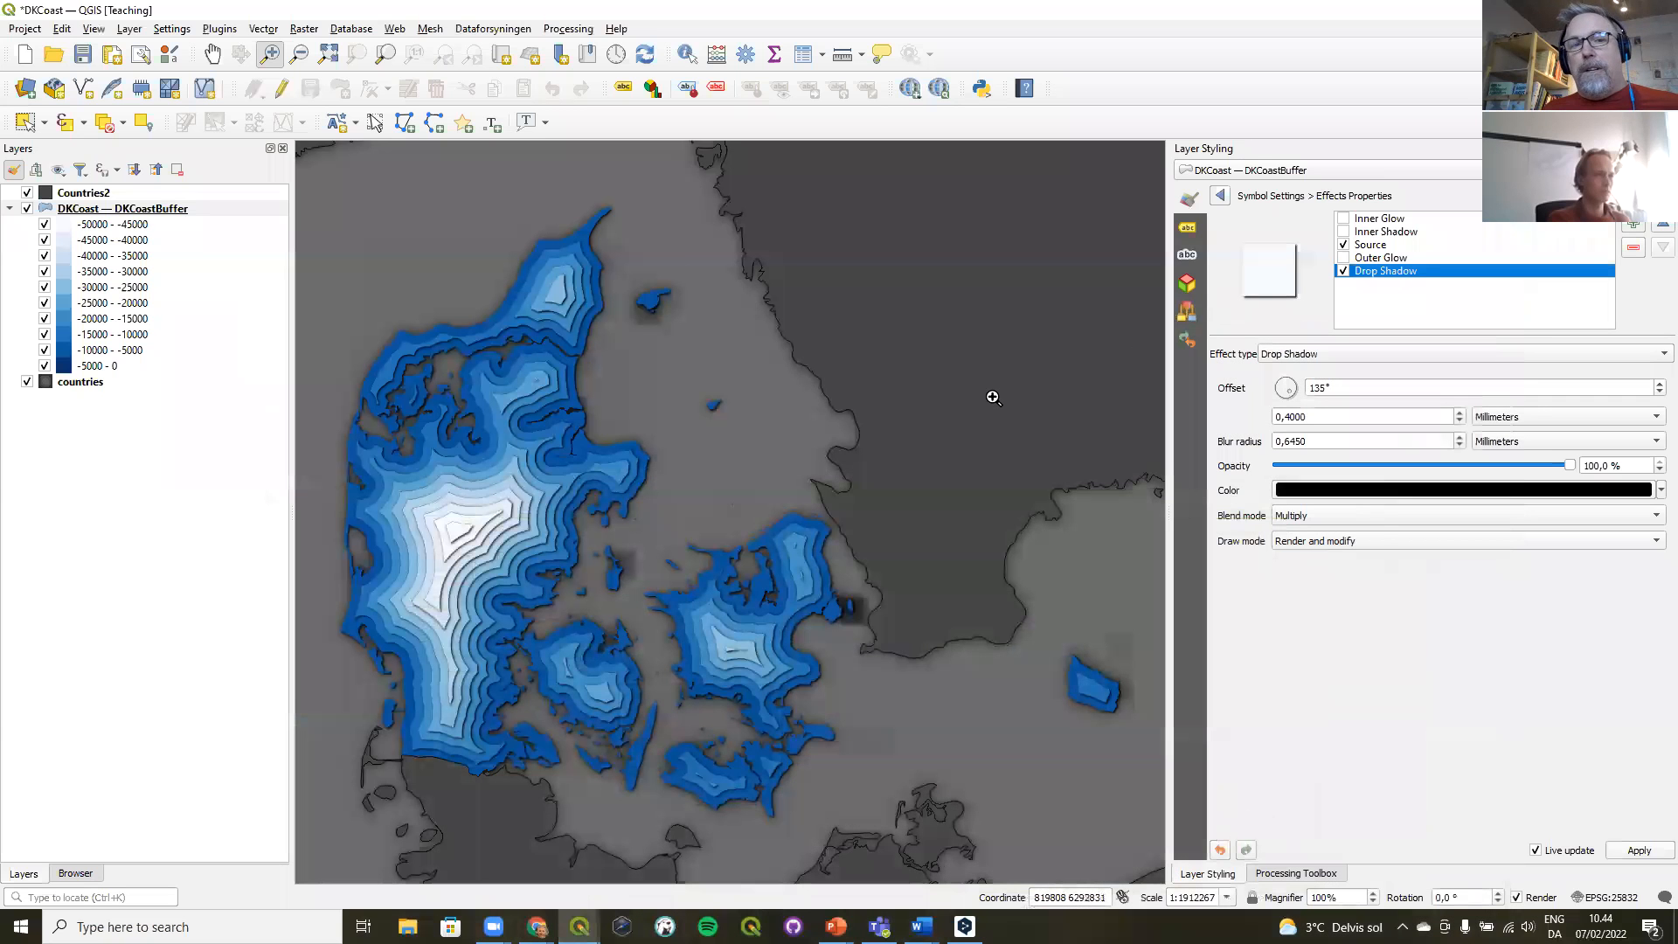
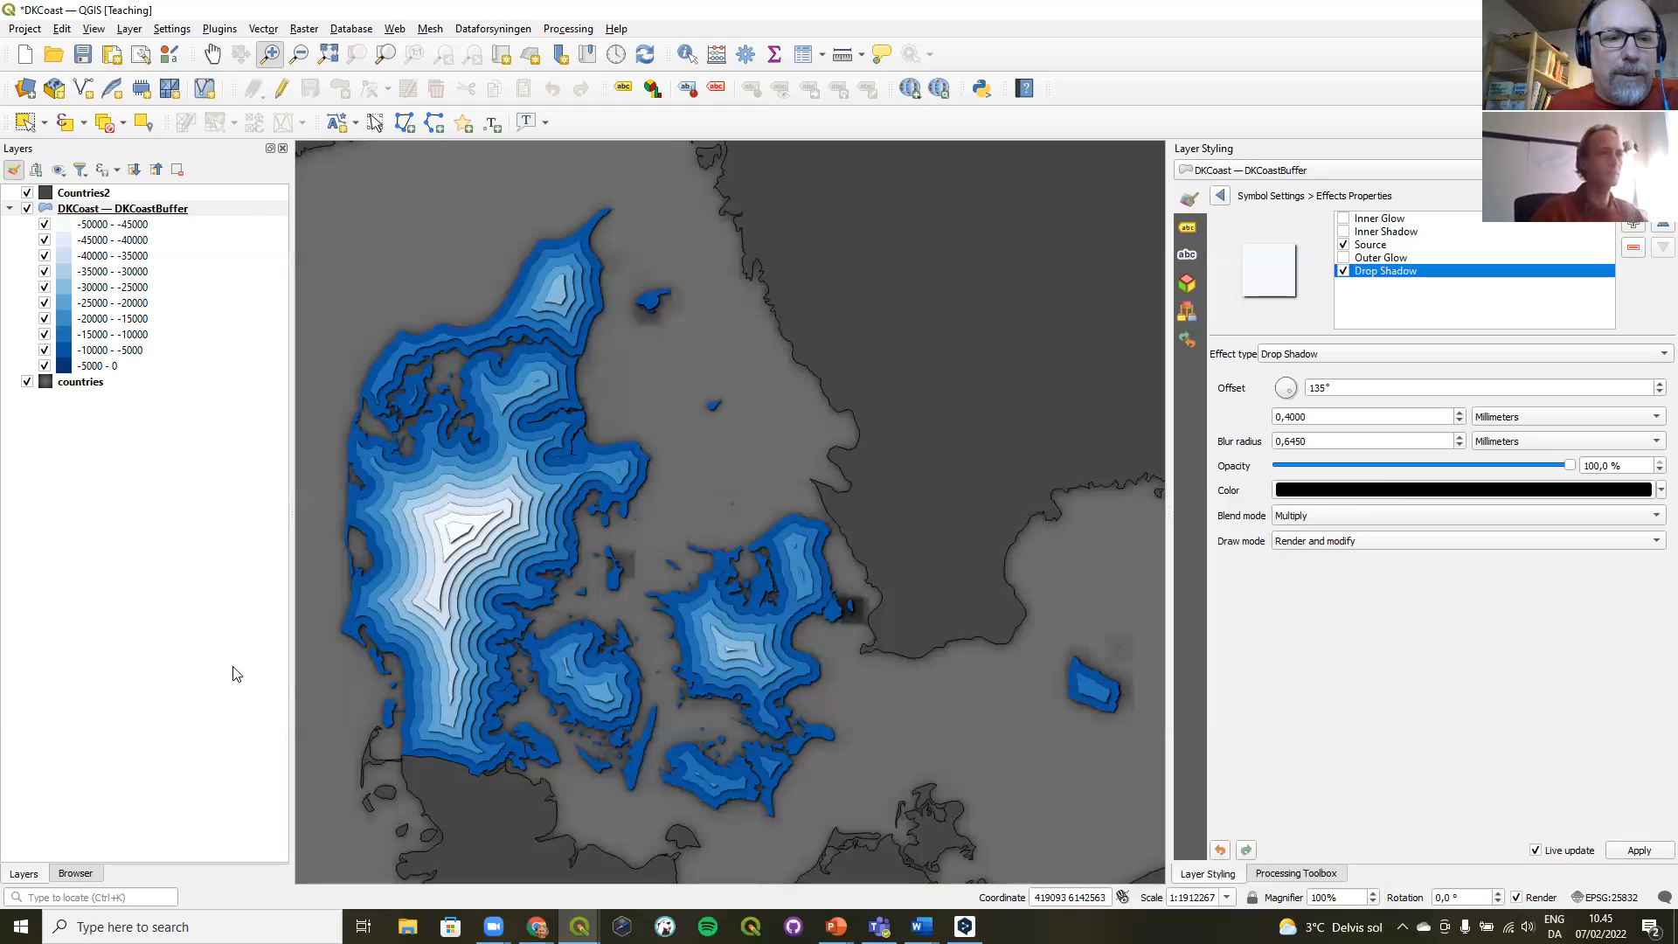
- Open the Mt_Rainier project from the Elevation folder, discarding the changes to the current project
{"action": "left_click", "coordinate": [76, 874]}
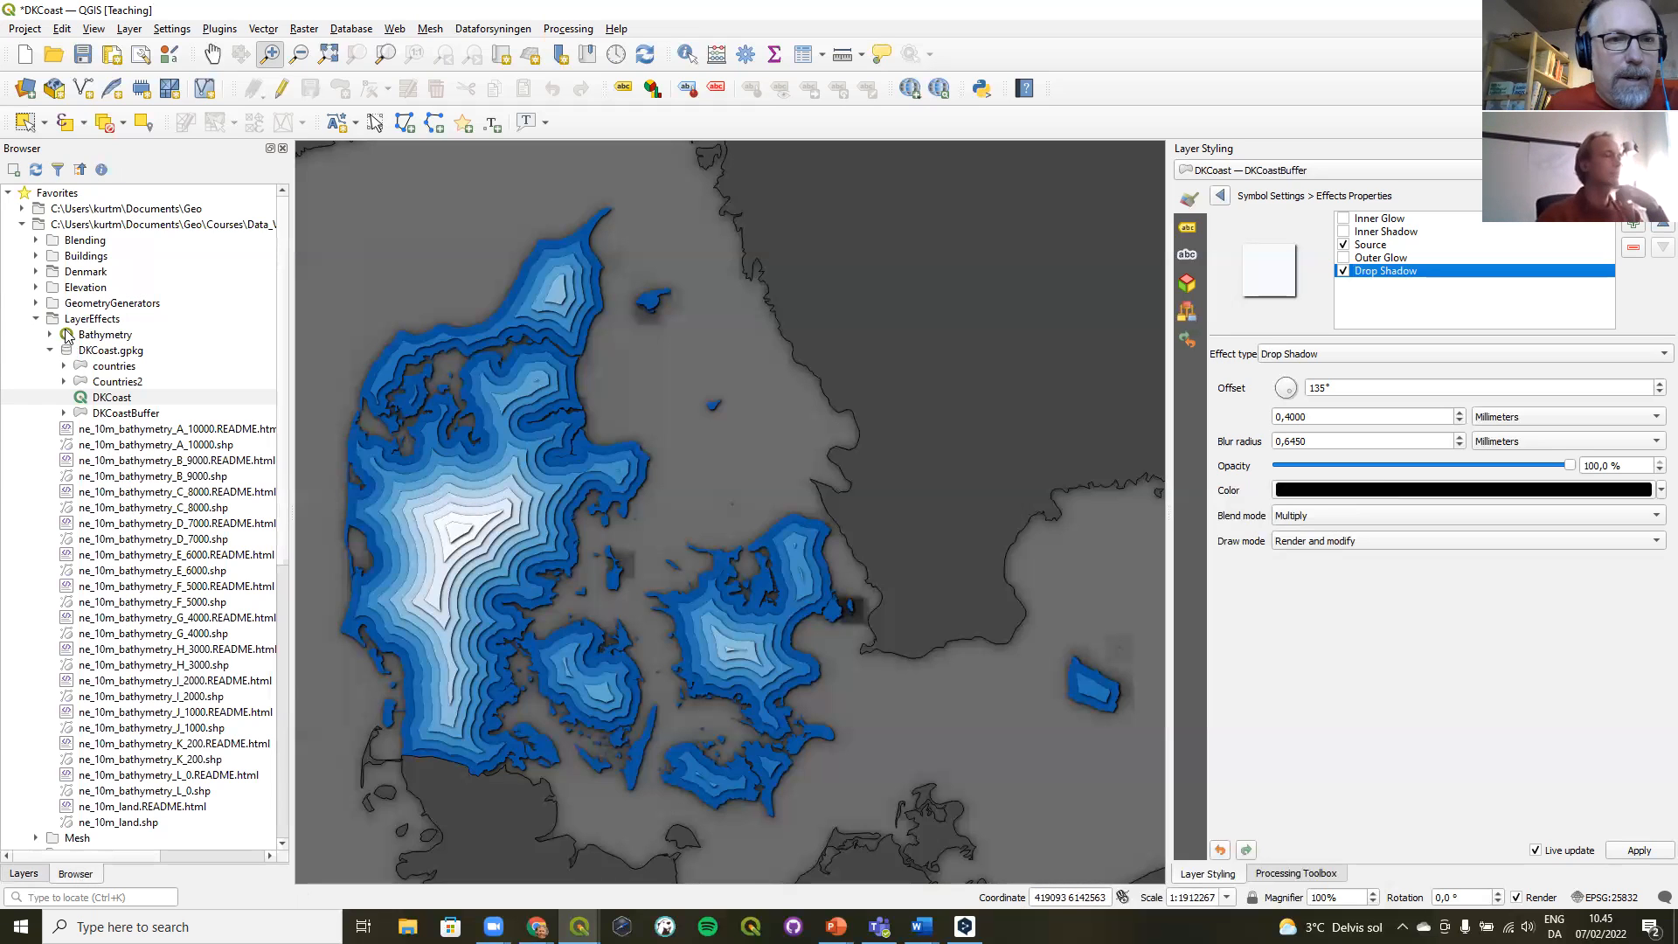
{"action": "left_click", "coordinate": [36, 319]}
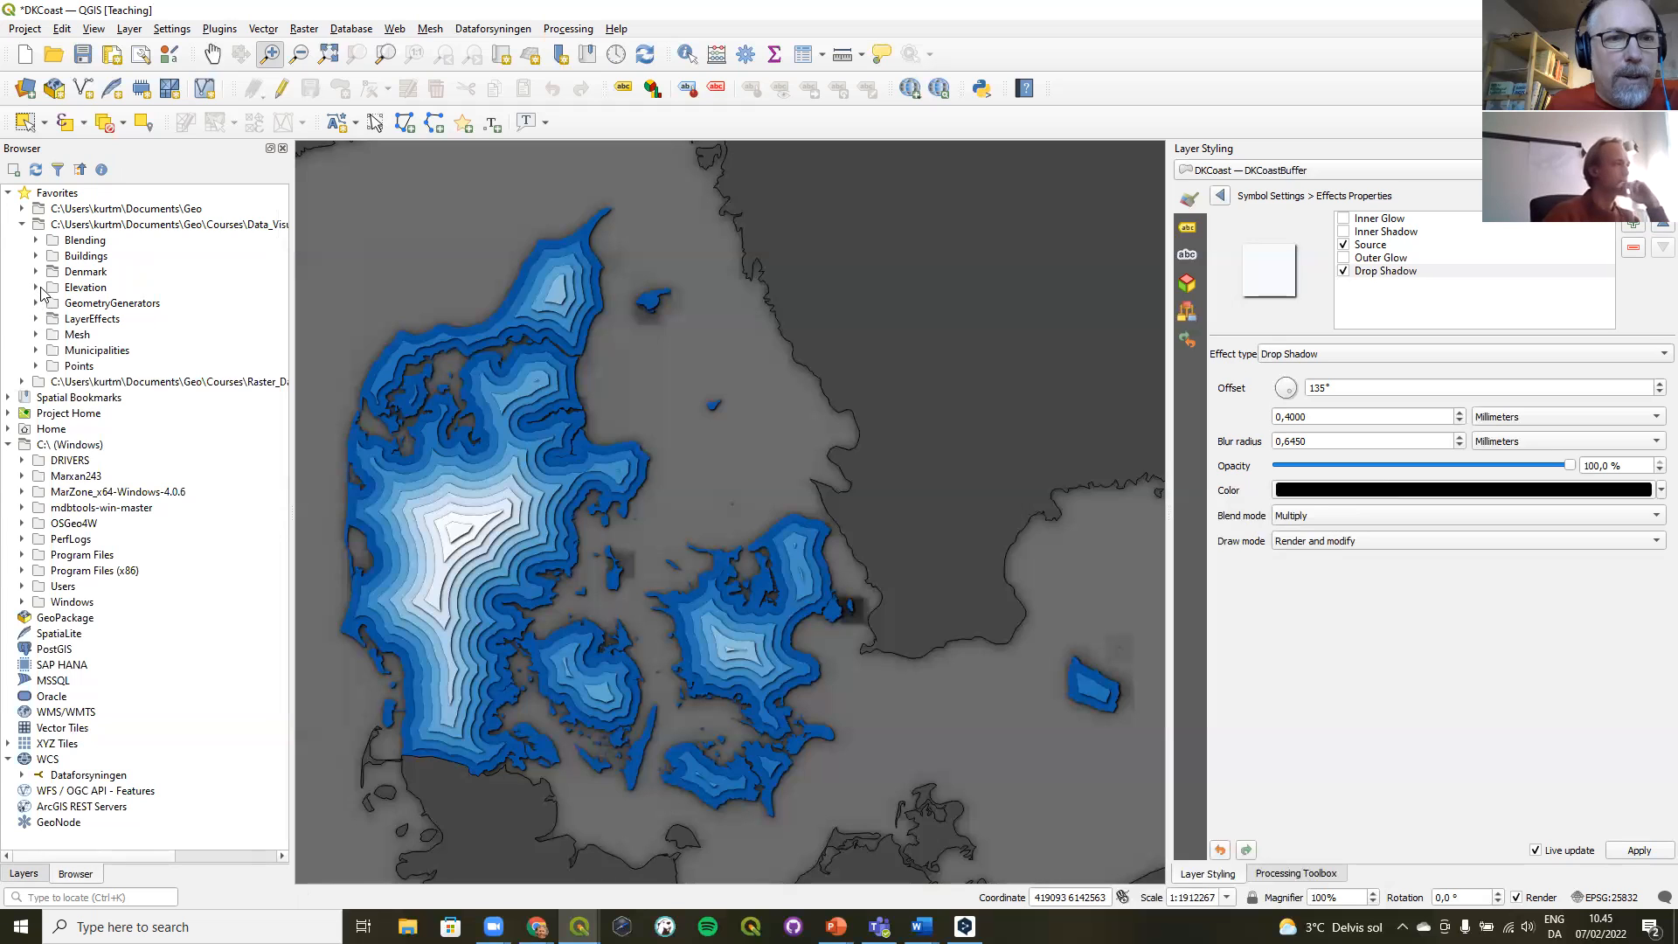
{"action": "left_click", "coordinate": [36, 288]}
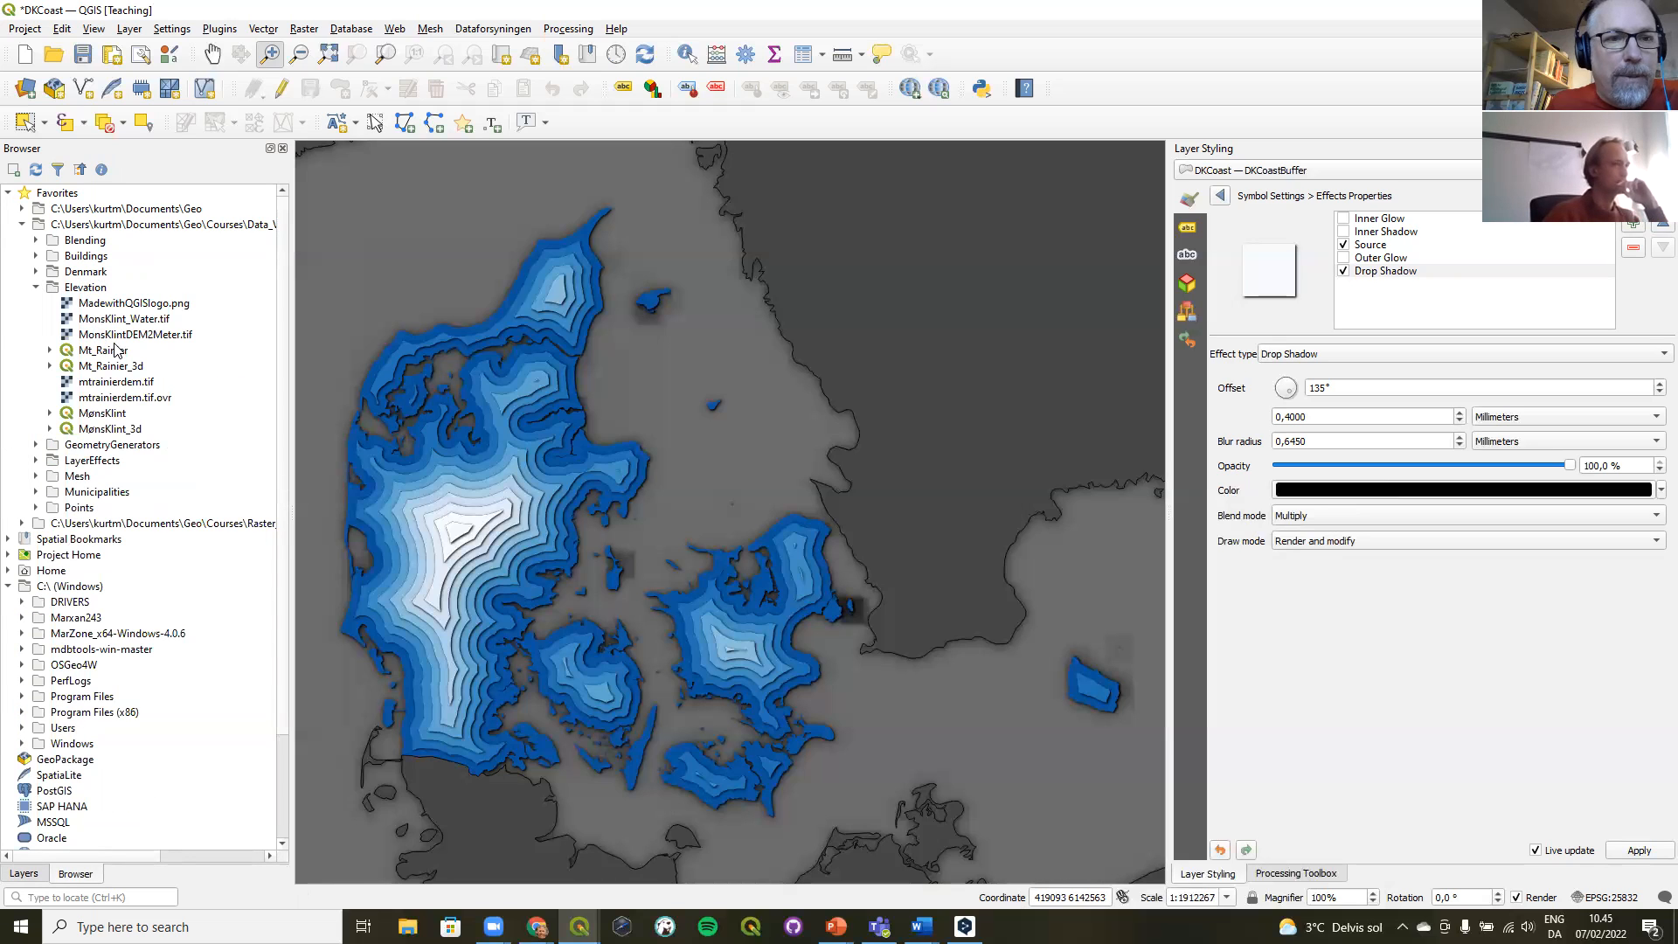
{"action": "left_click", "coordinate": [115, 351]}
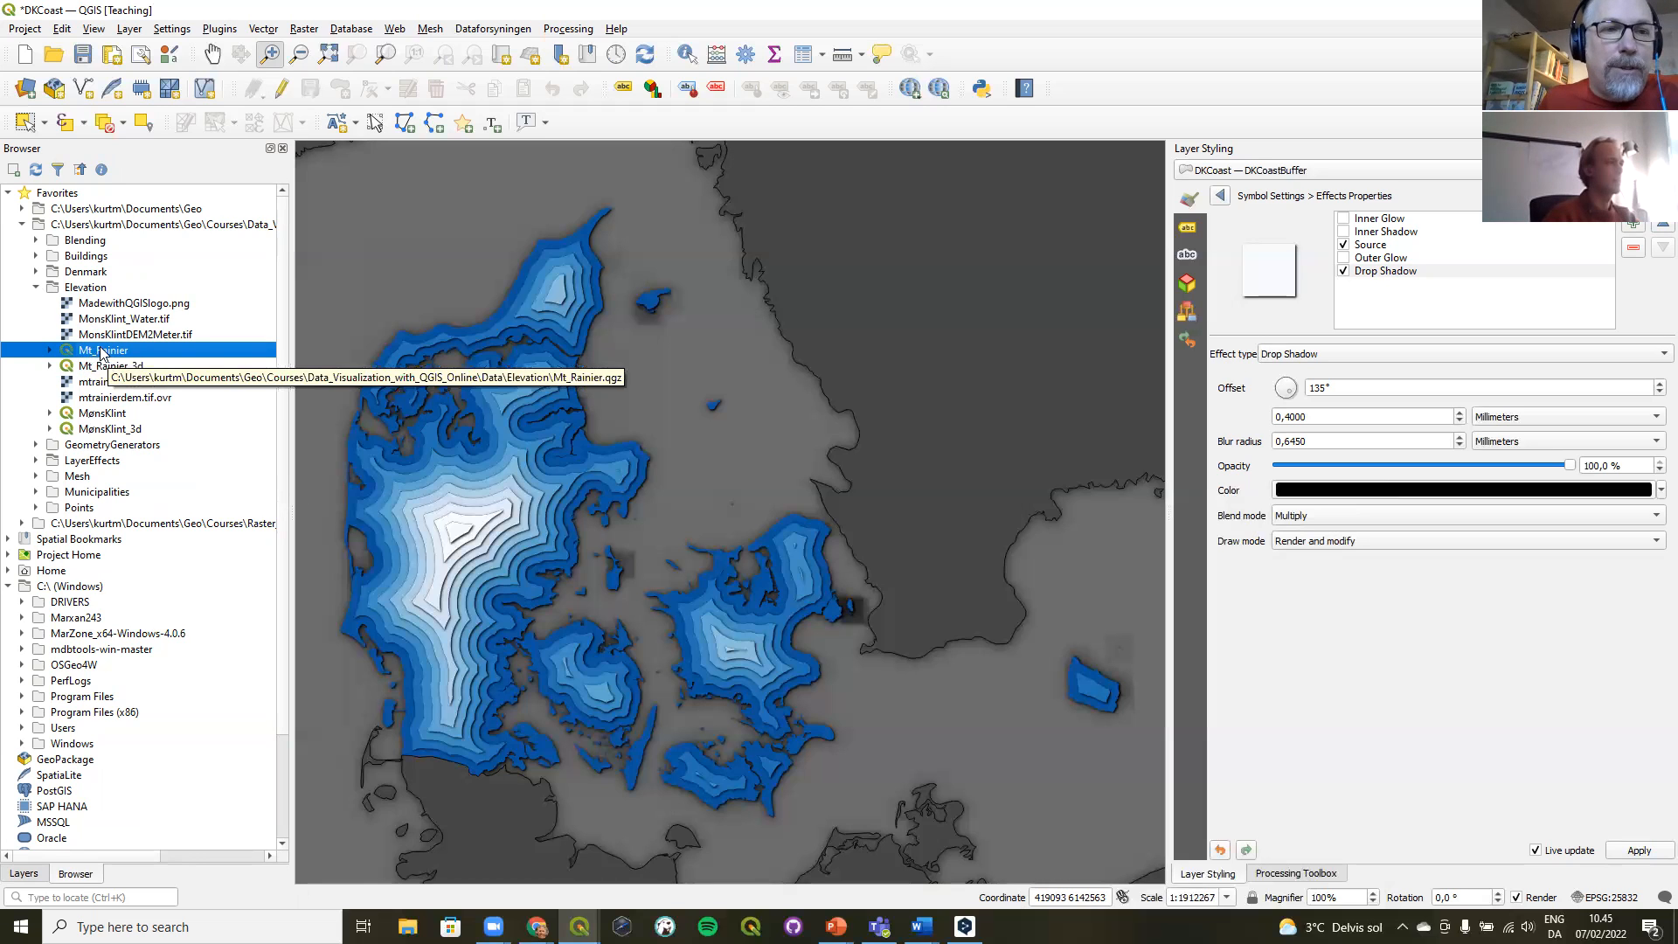
{"action": "left_click", "coordinate": [111, 371]}
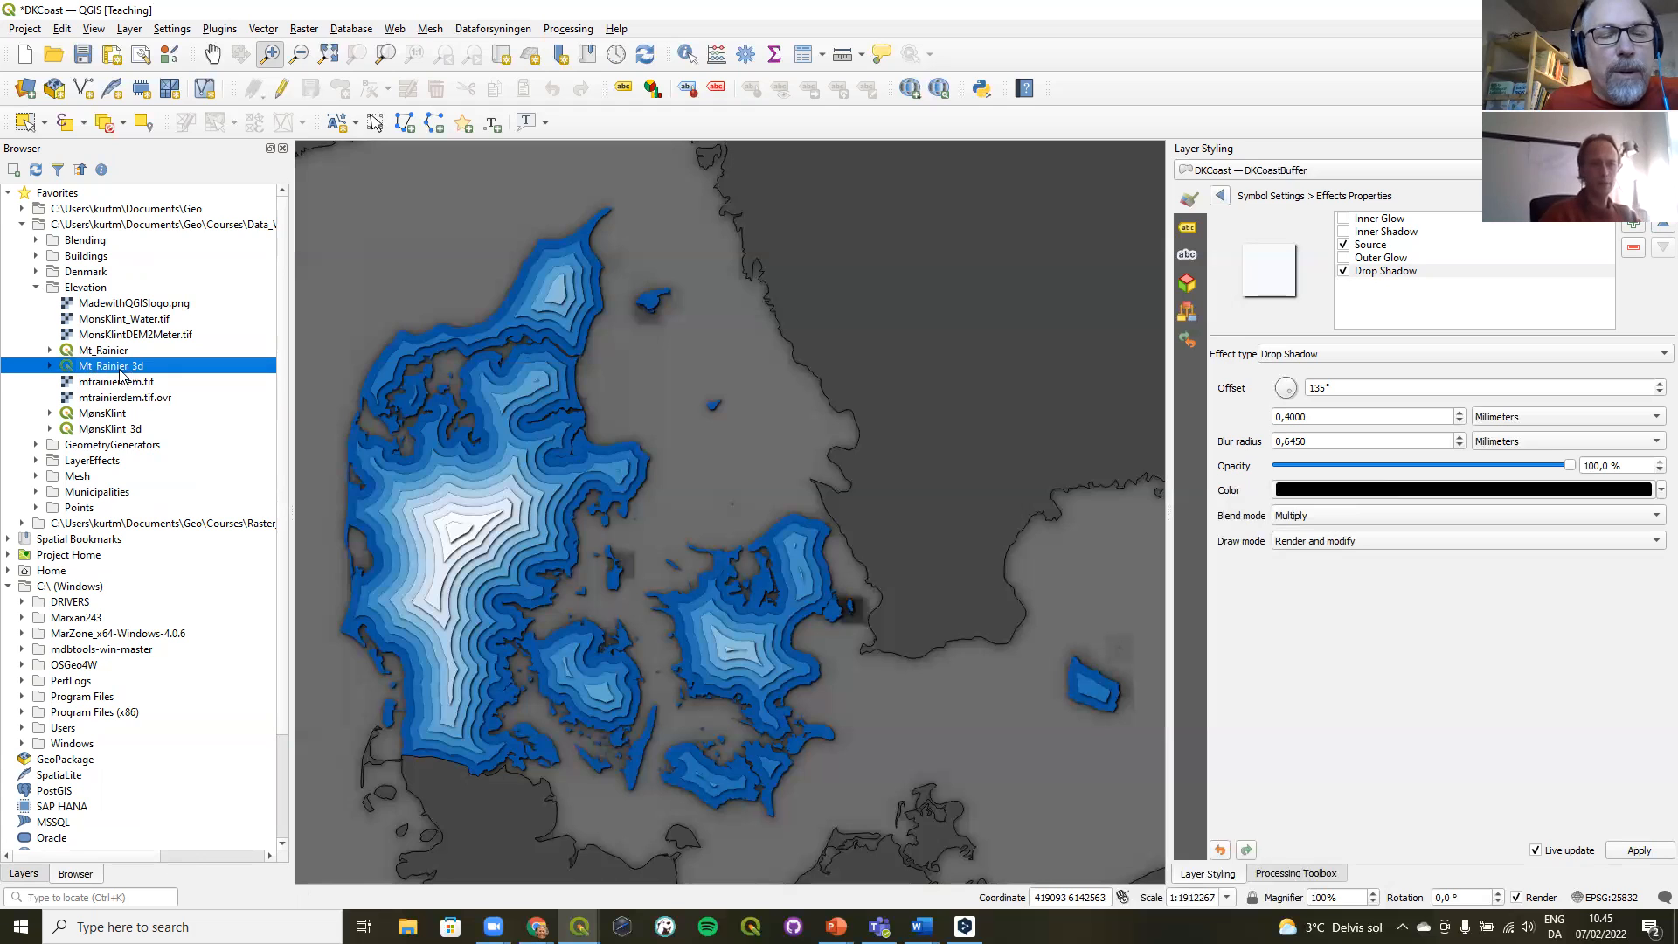
{"action": "left_click", "coordinate": [109, 353]}
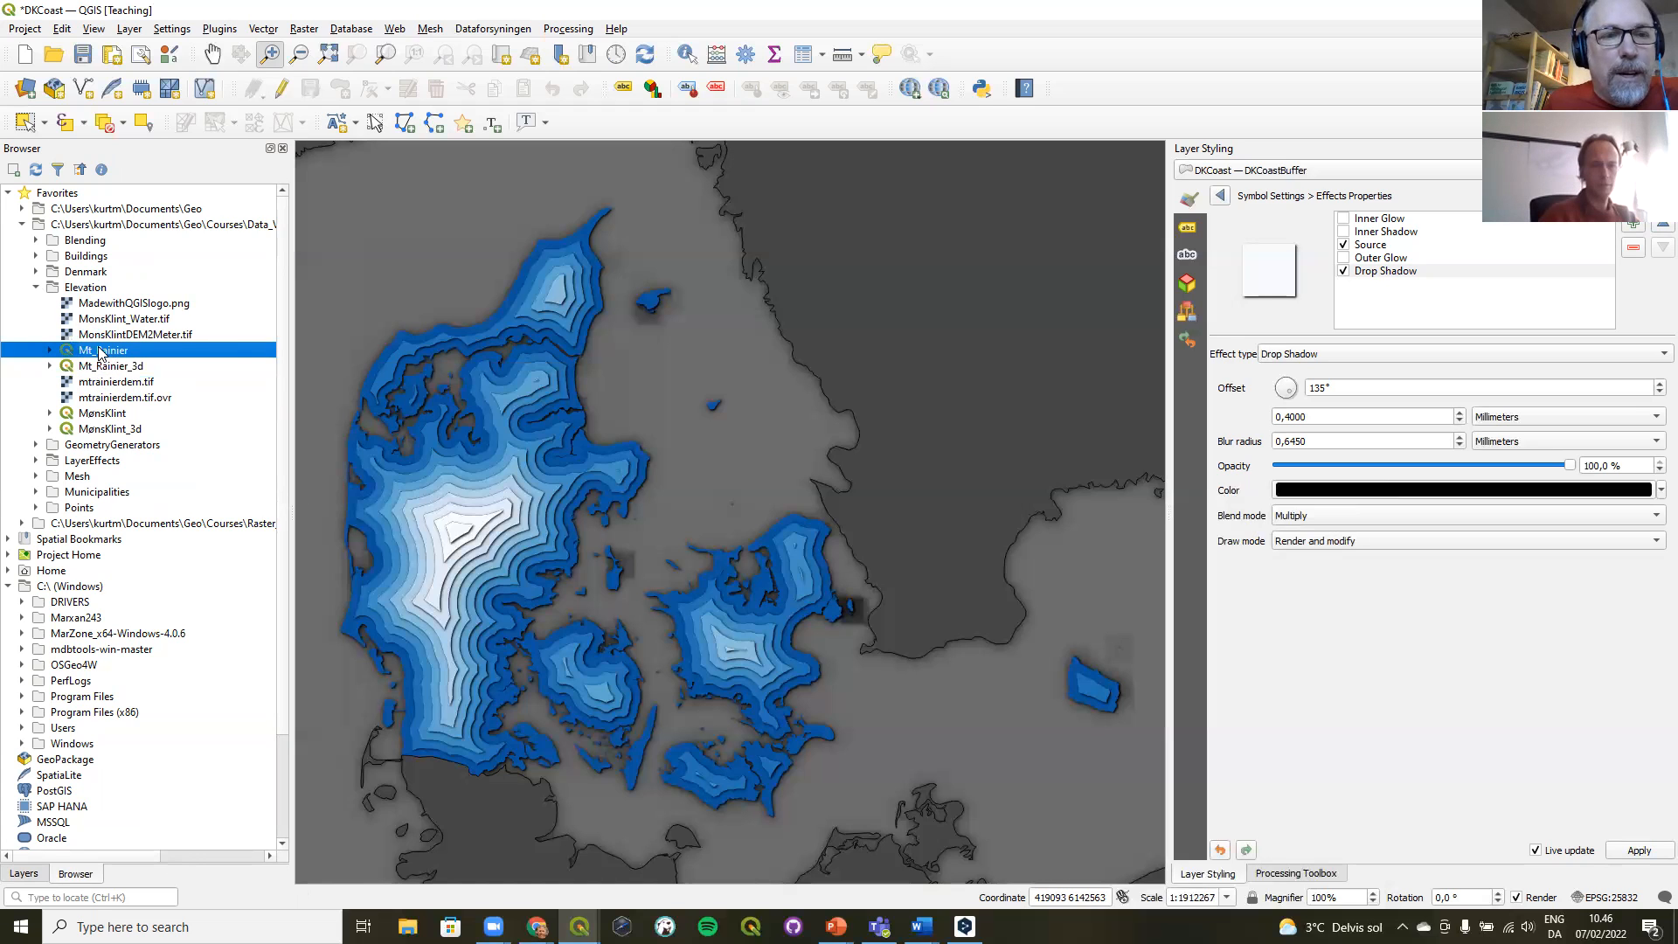
{"action": "right_click", "coordinate": [100, 350]}
{"action": "mouse_move", "coordinate": [139, 390]}
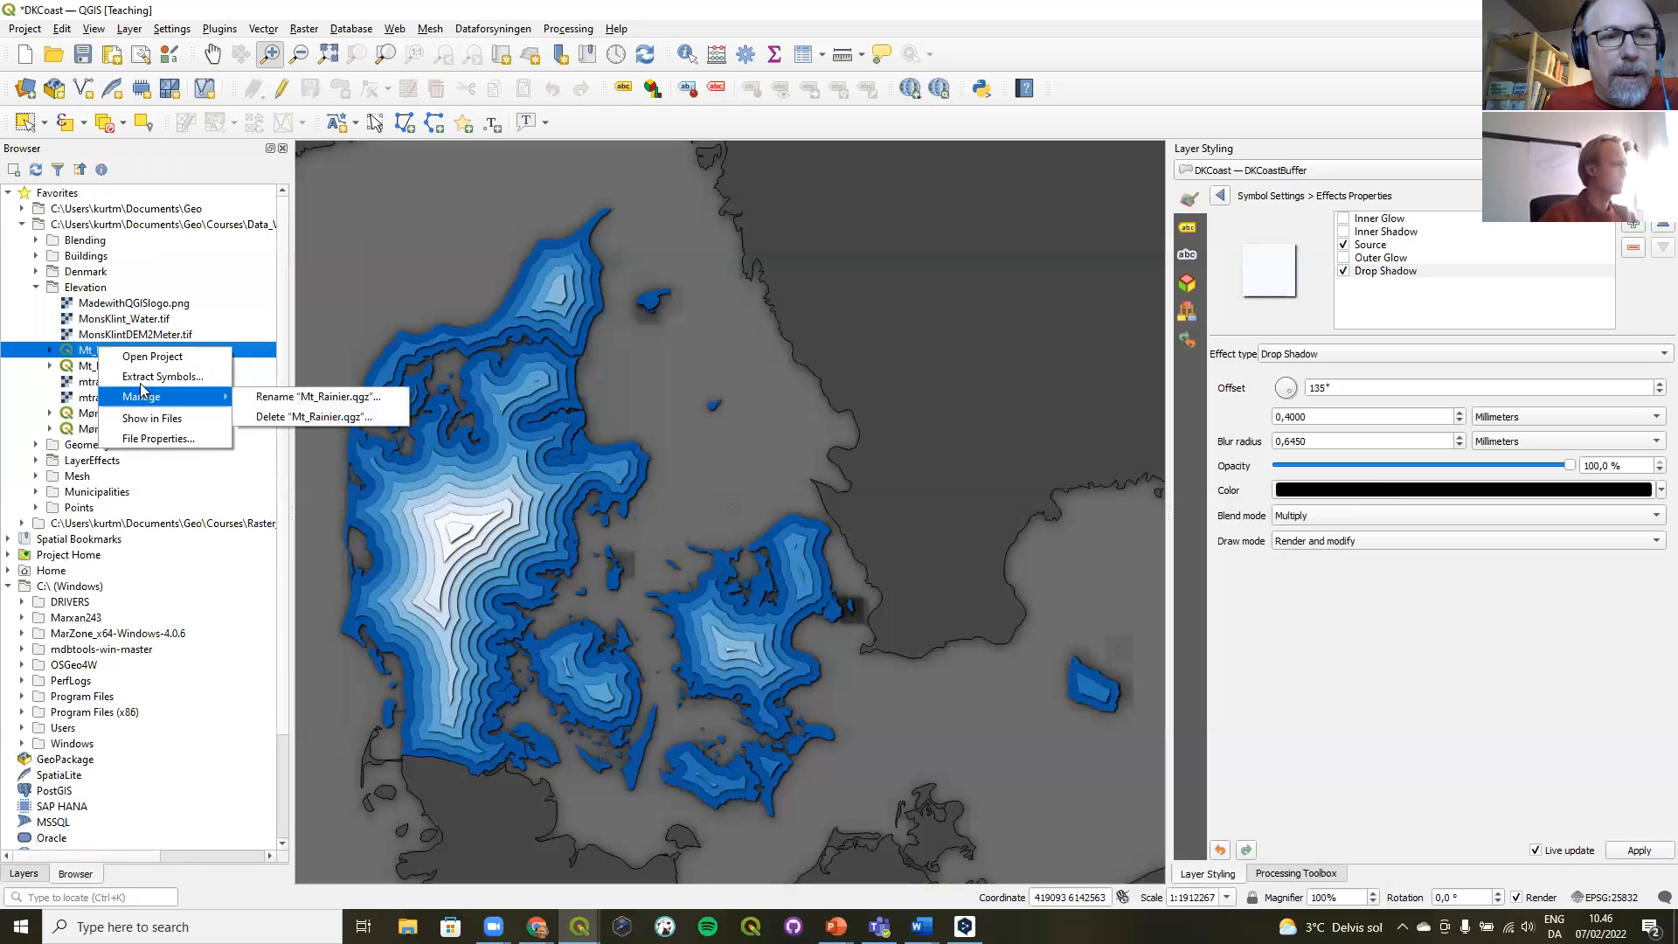
{"action": "left_click", "coordinate": [144, 357]}
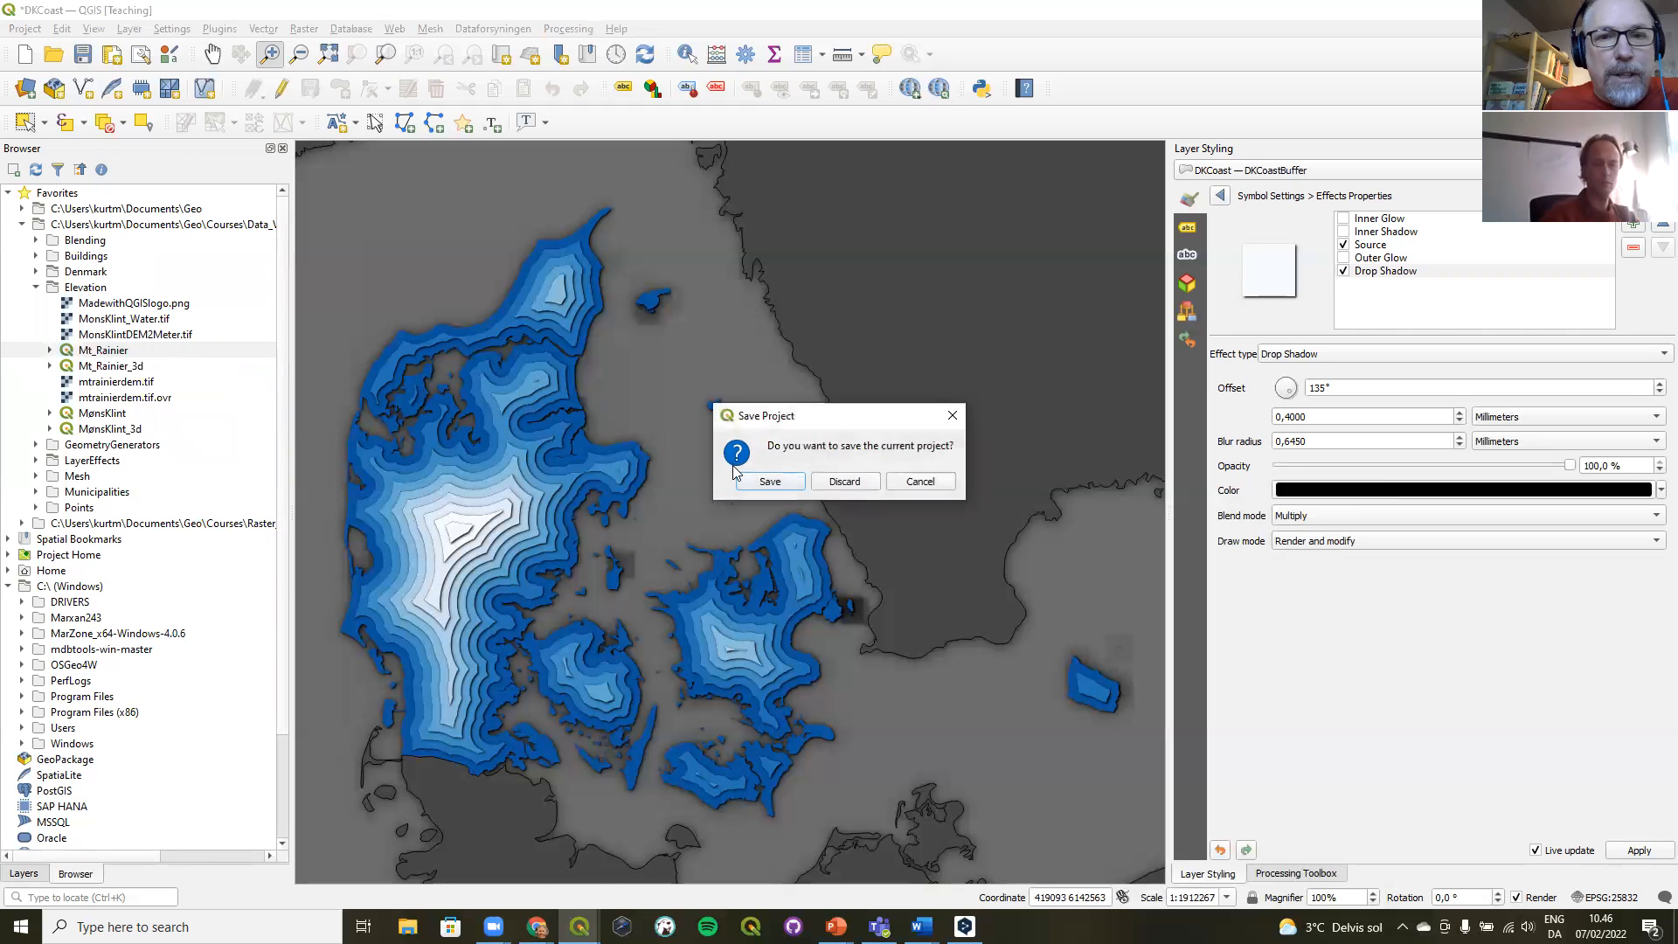
{"action": "left_click", "coordinate": [843, 482]}
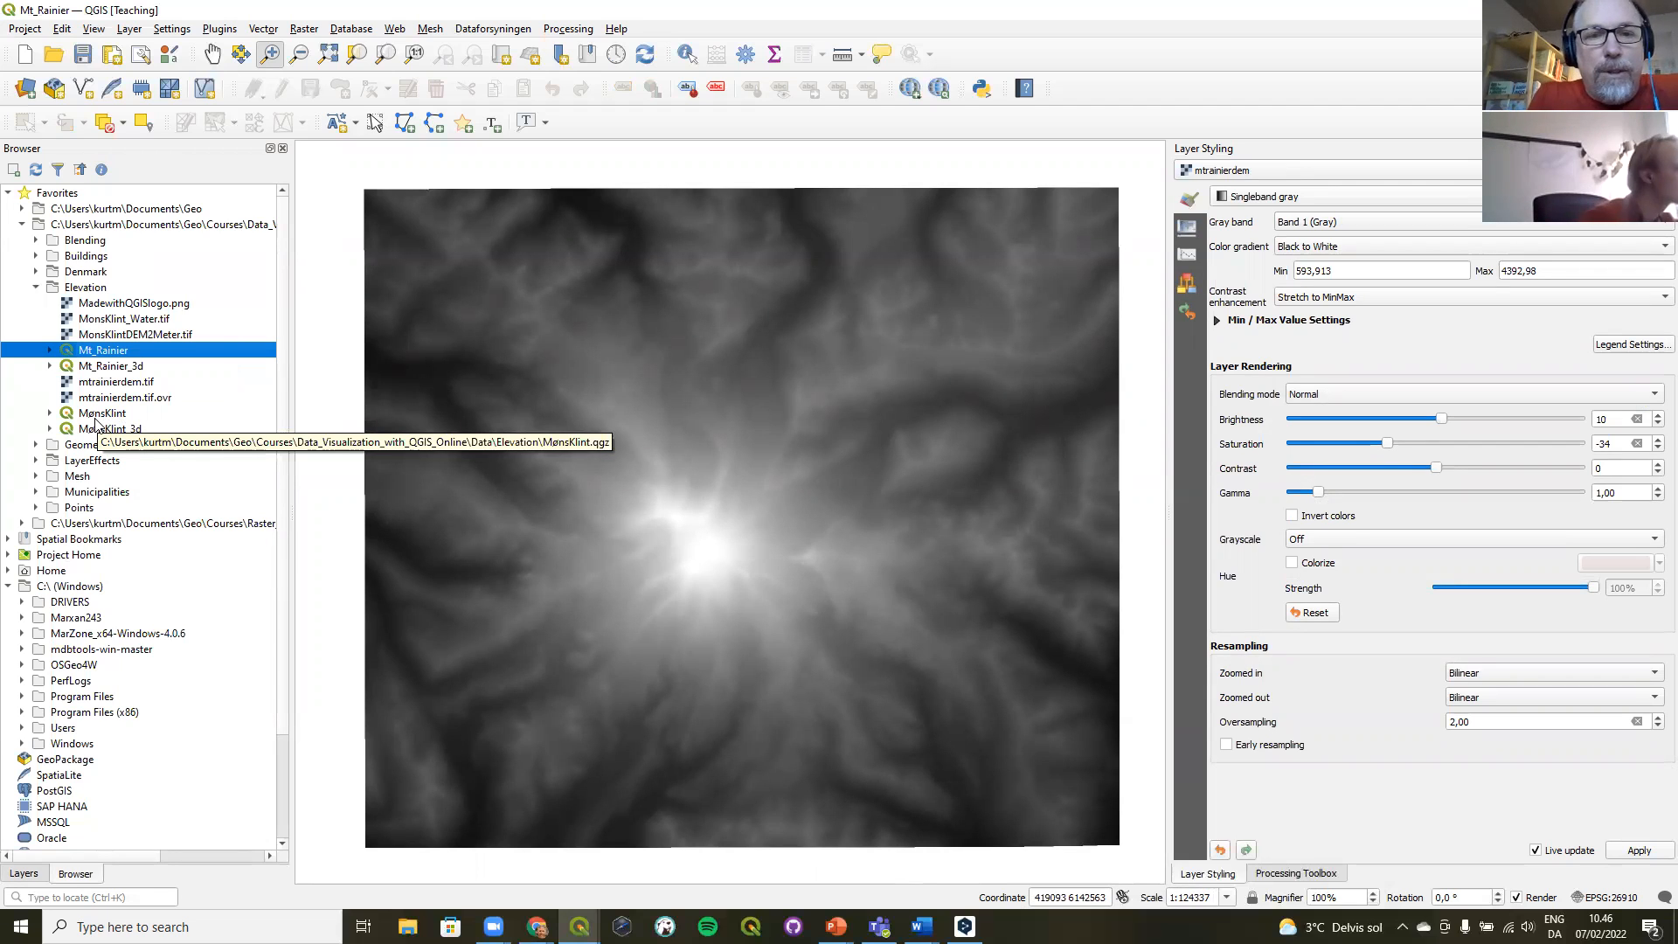
- Show the layer list and render the mtrainierdem layer as Singleband pseudocolor
{"action": "left_click", "coordinate": [24, 874]}
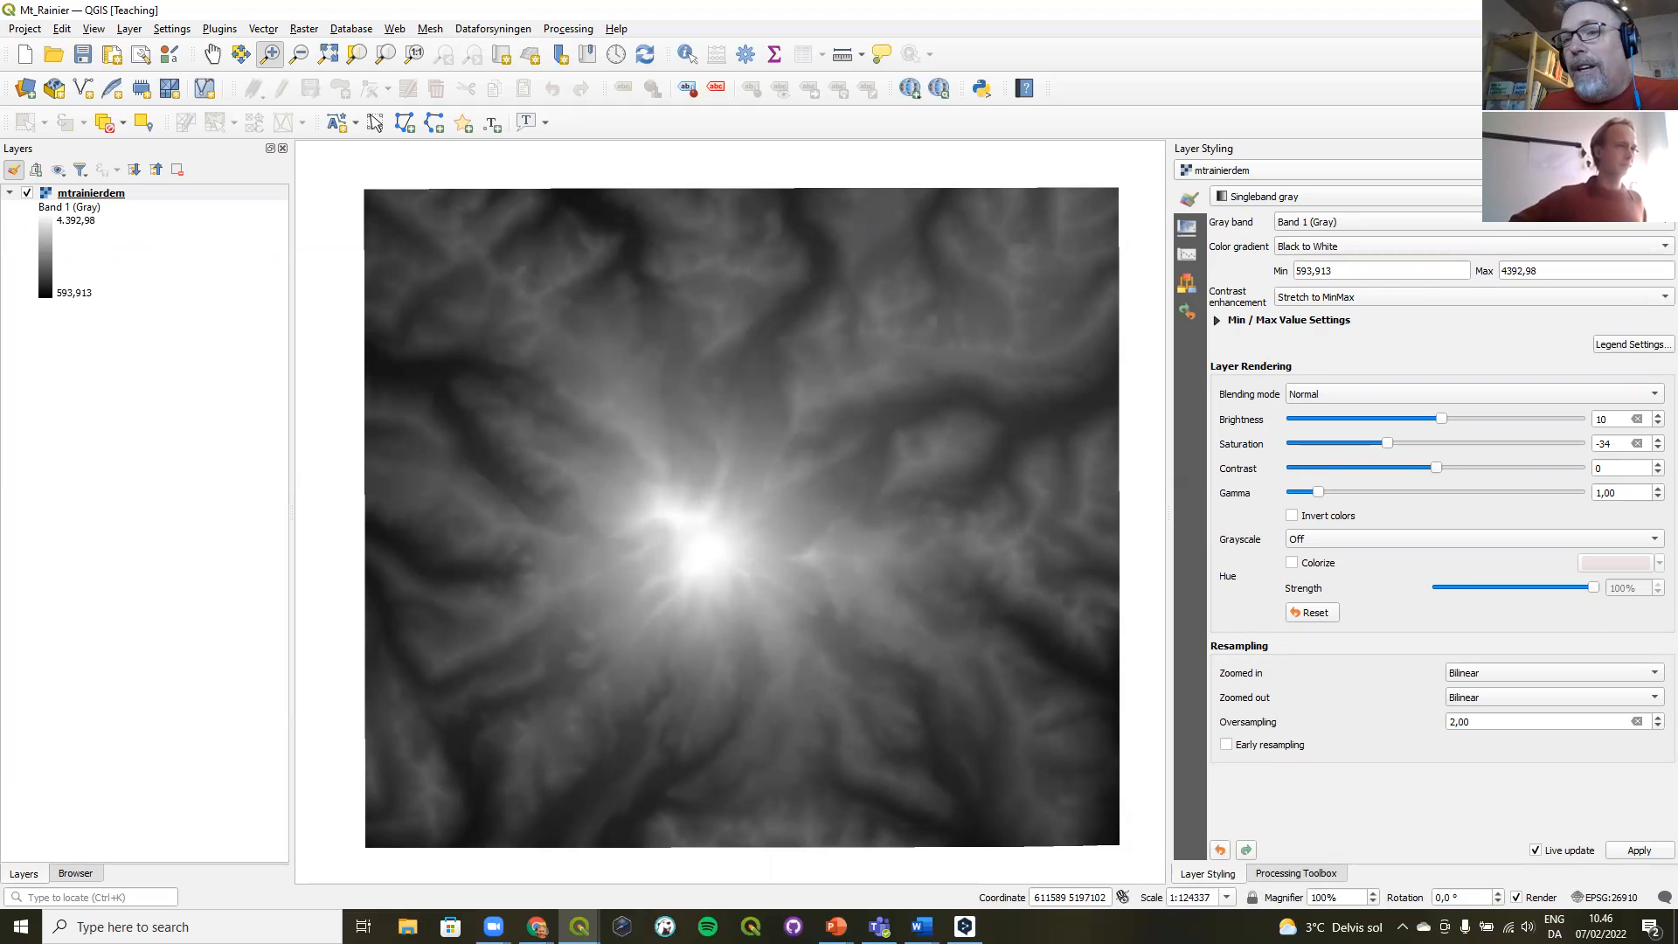
{"action": "left_click", "coordinate": [1329, 196]}
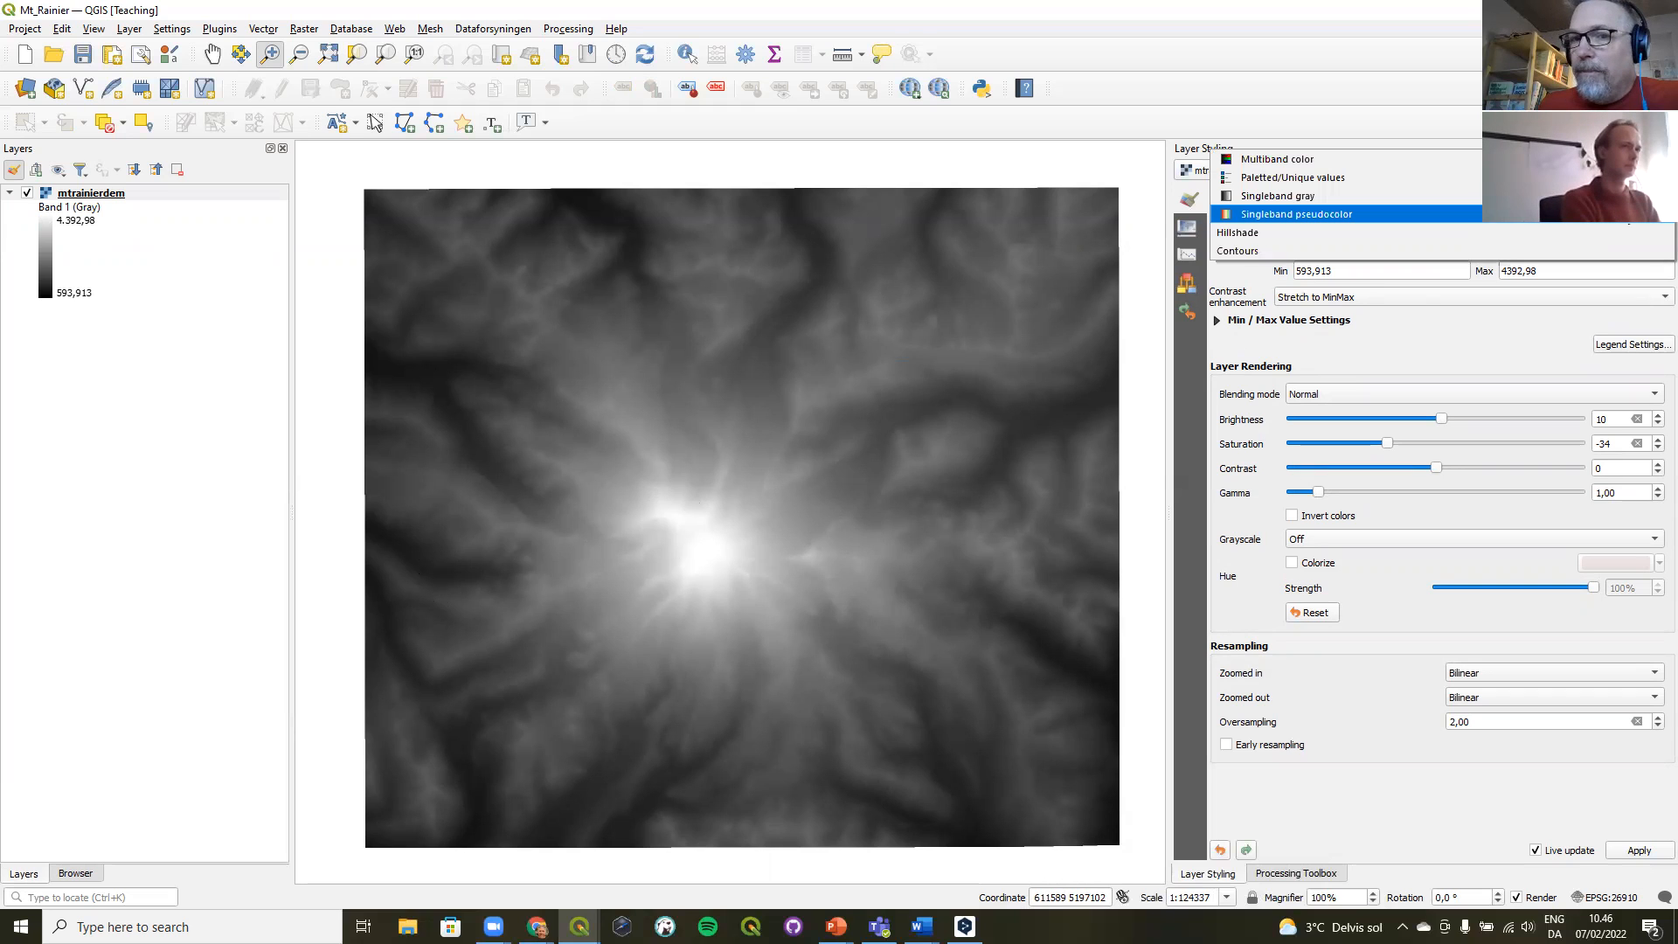
{"action": "left_click", "coordinate": [1579, 214]}
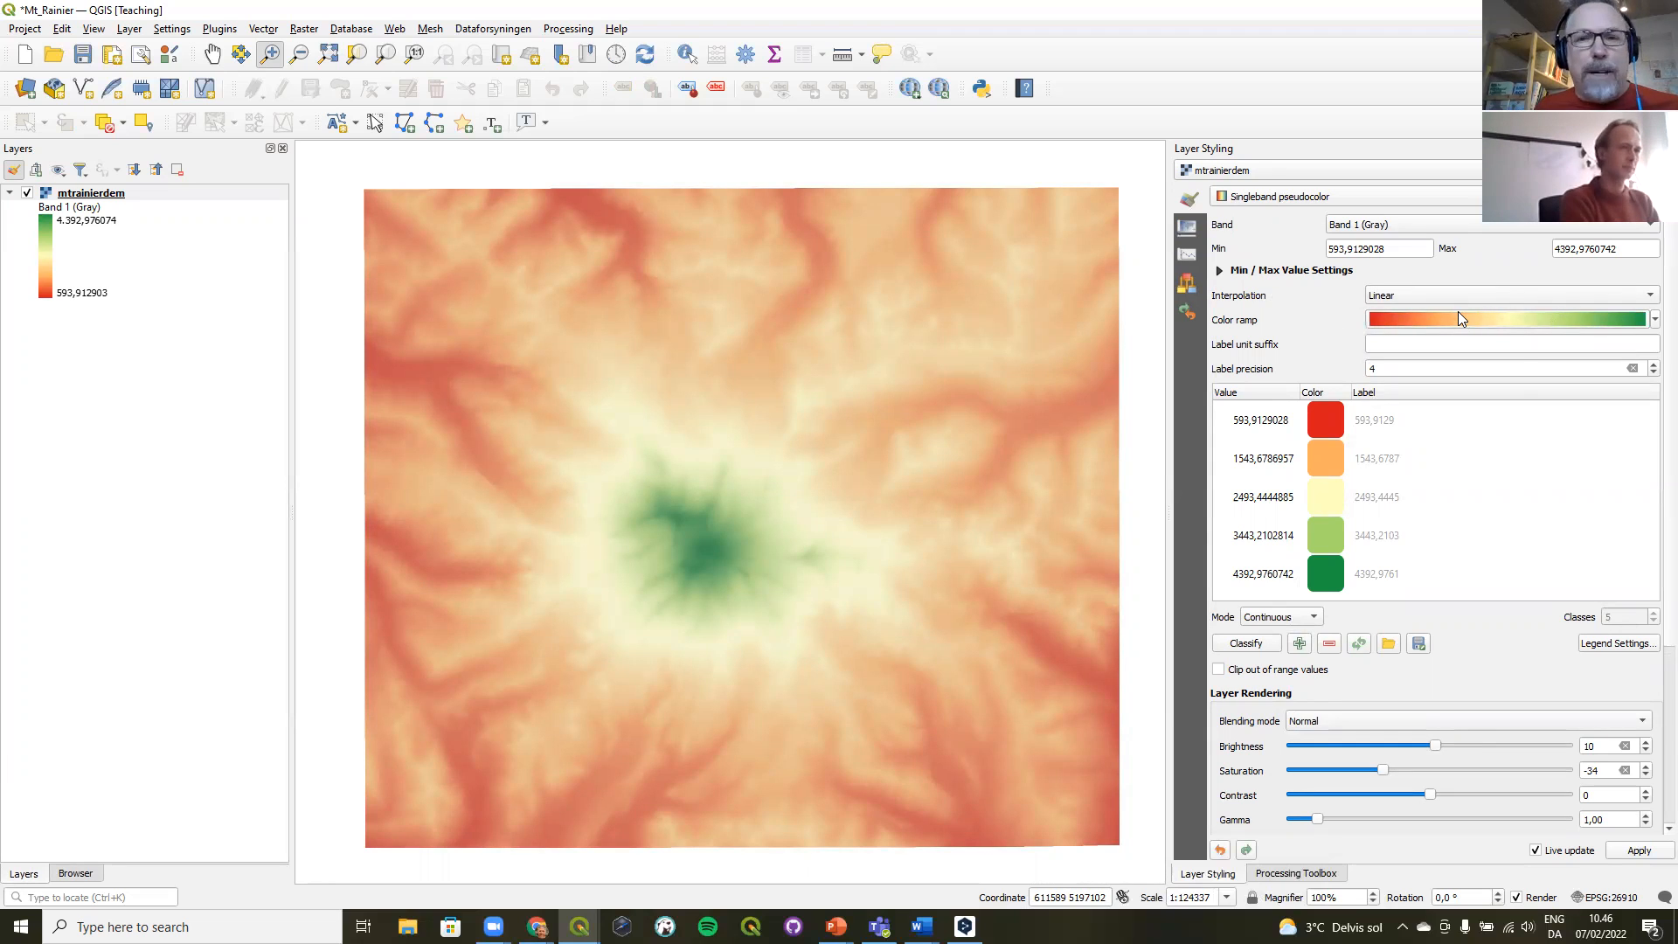
- Look through the default and full lists of color ramps available for the elevation layer
{"action": "left_click", "coordinate": [1655, 321]}
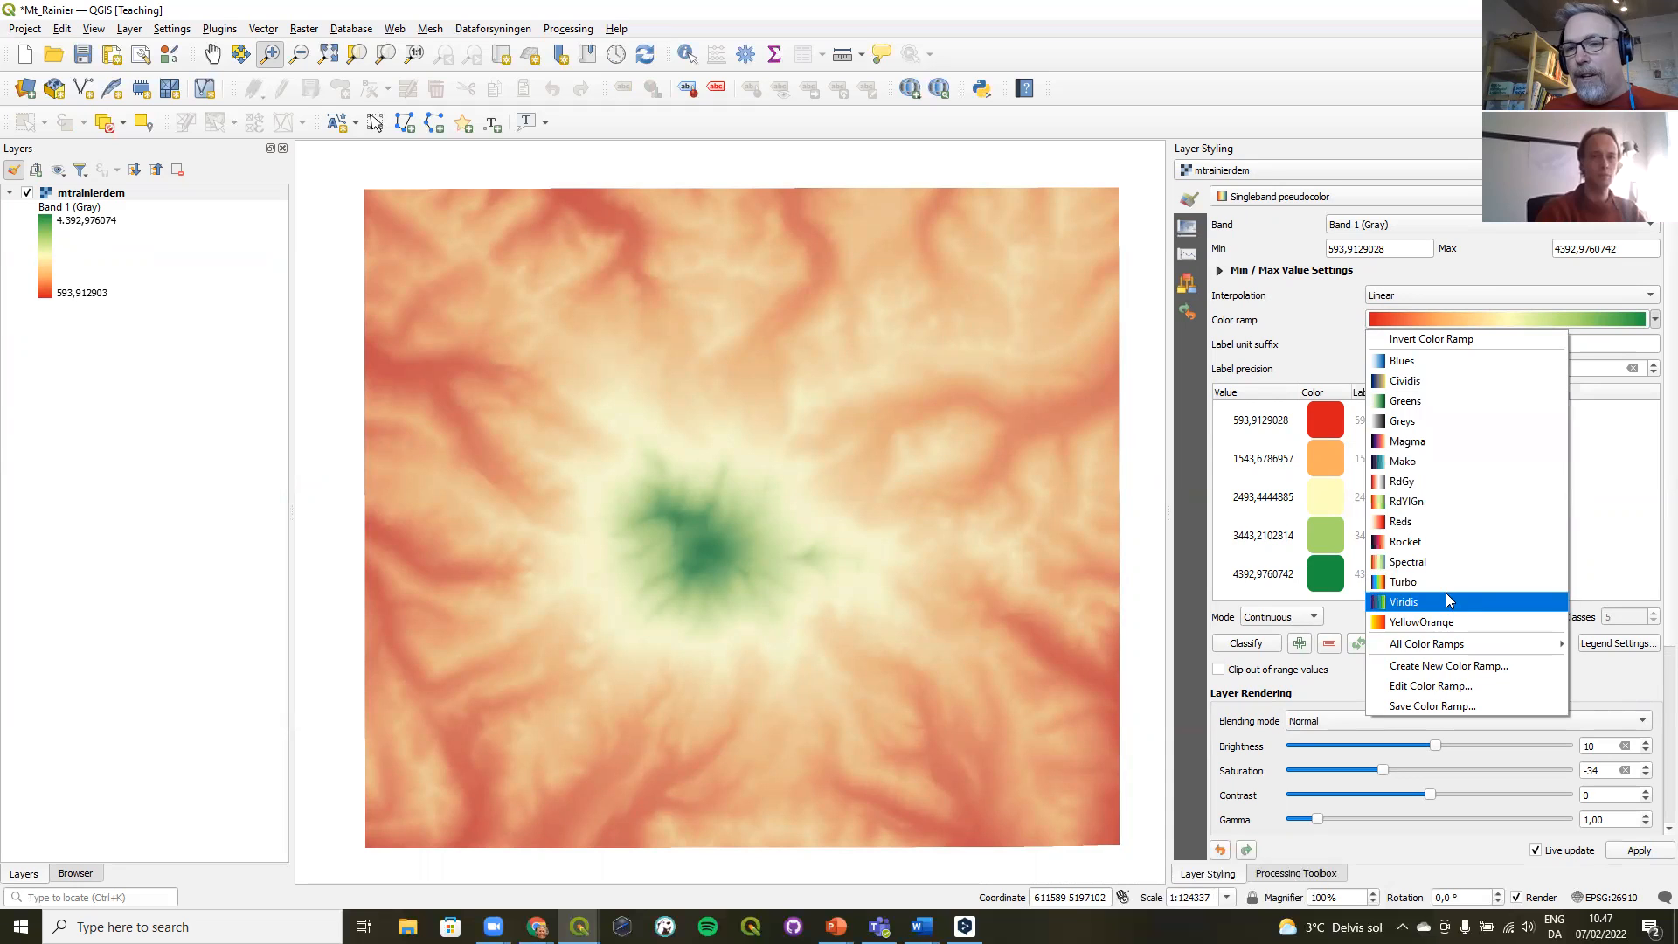
{"action": "mouse_move", "coordinate": [1453, 647]}
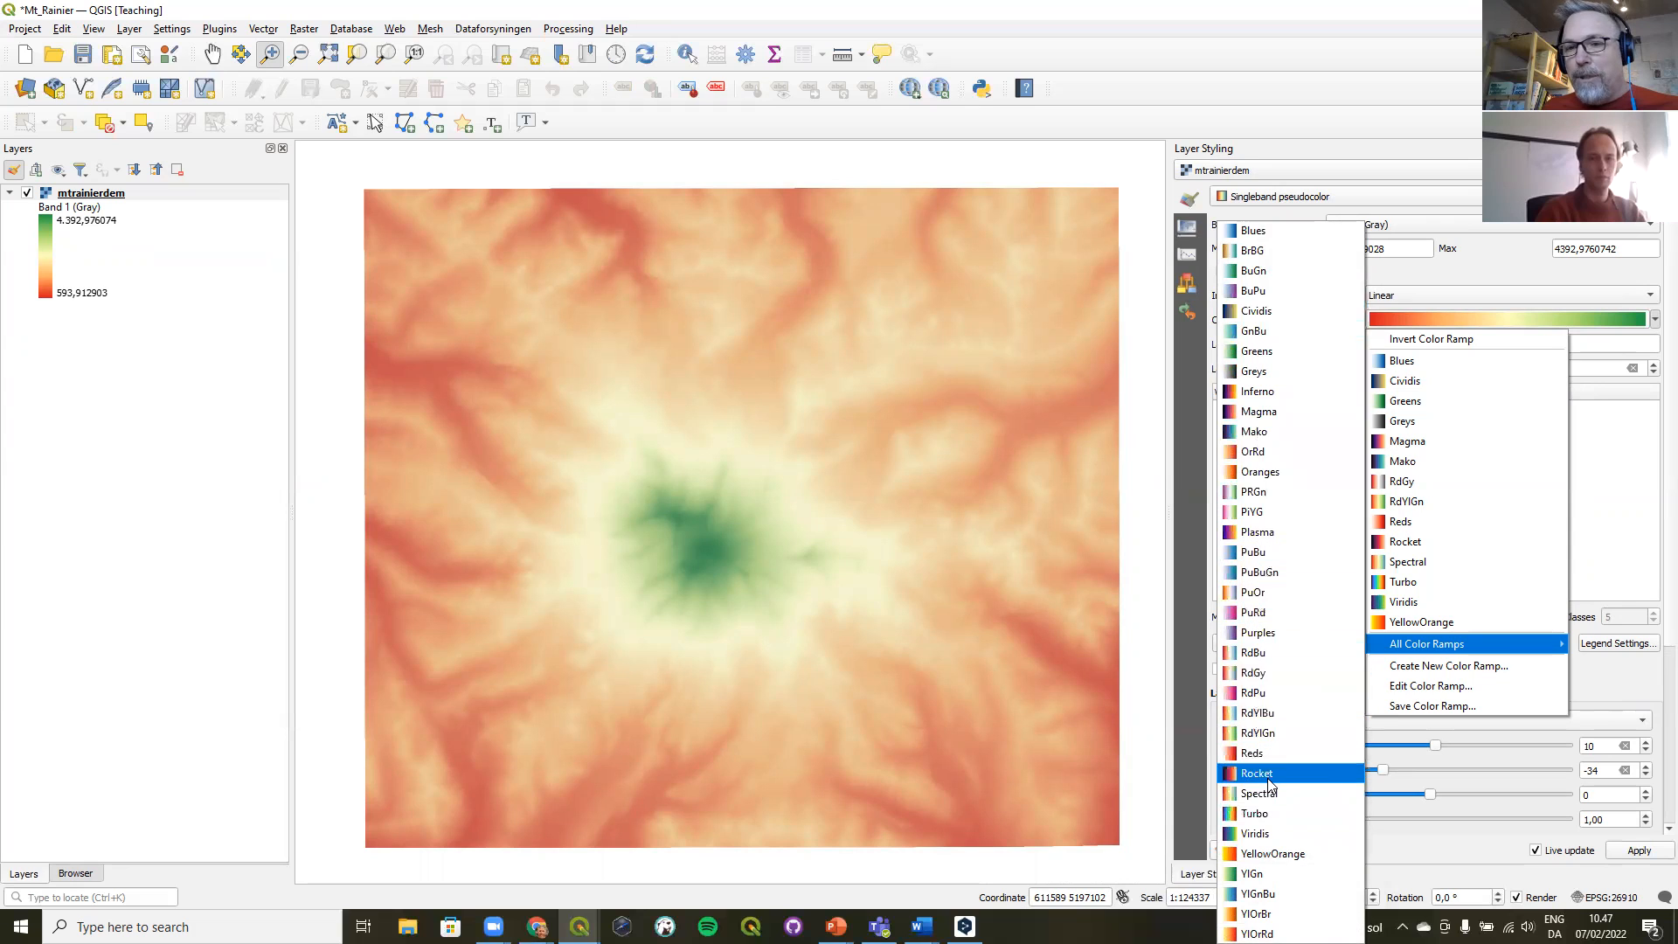
{"action": "left_click", "coordinate": [1491, 256]}
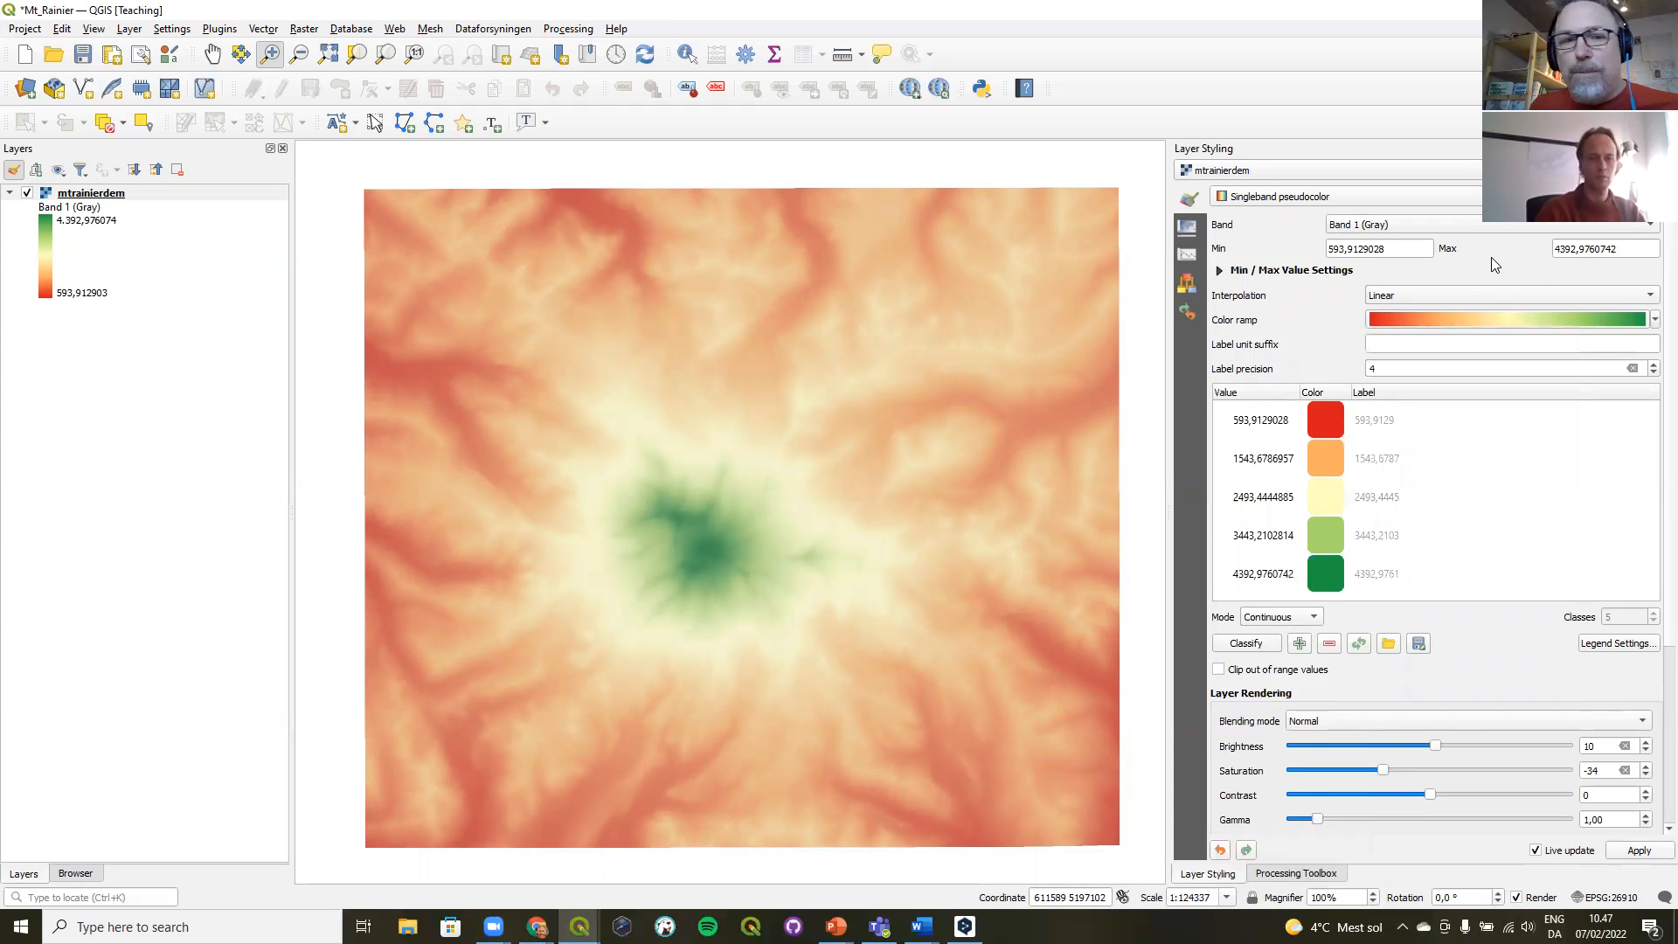
- Start a new color ramp for the elevation layer from the cpt-city catalog
{"action": "left_click", "coordinate": [1655, 320]}
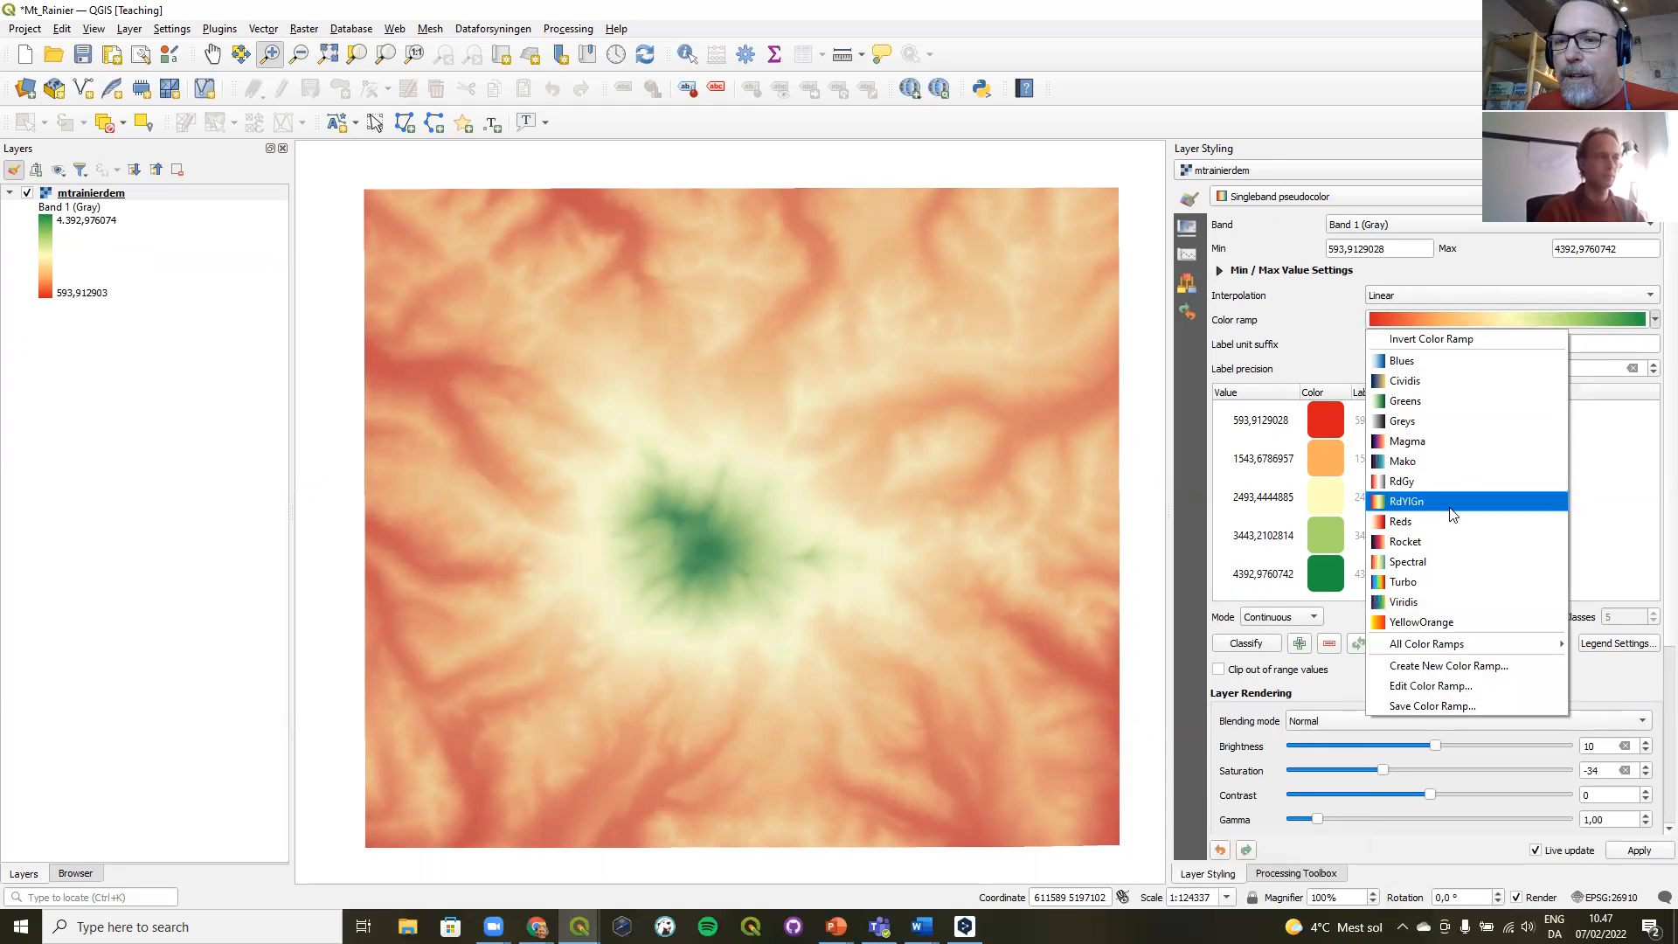
{"action": "left_click", "coordinate": [1438, 667]}
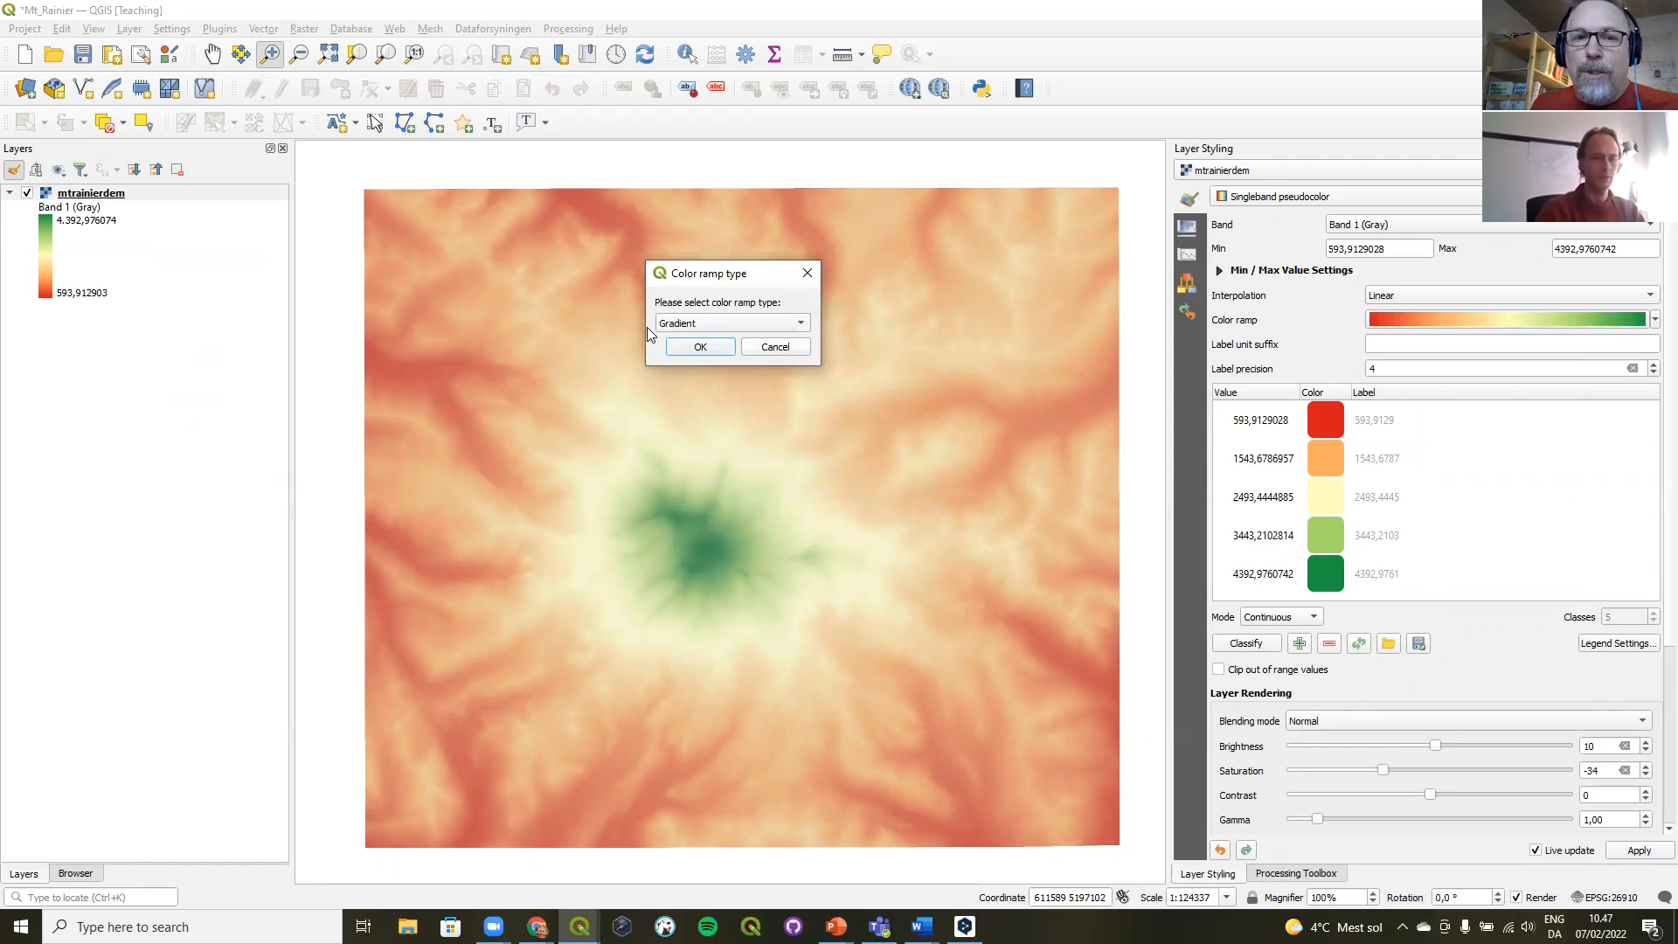
{"action": "left_click", "coordinate": [671, 325]}
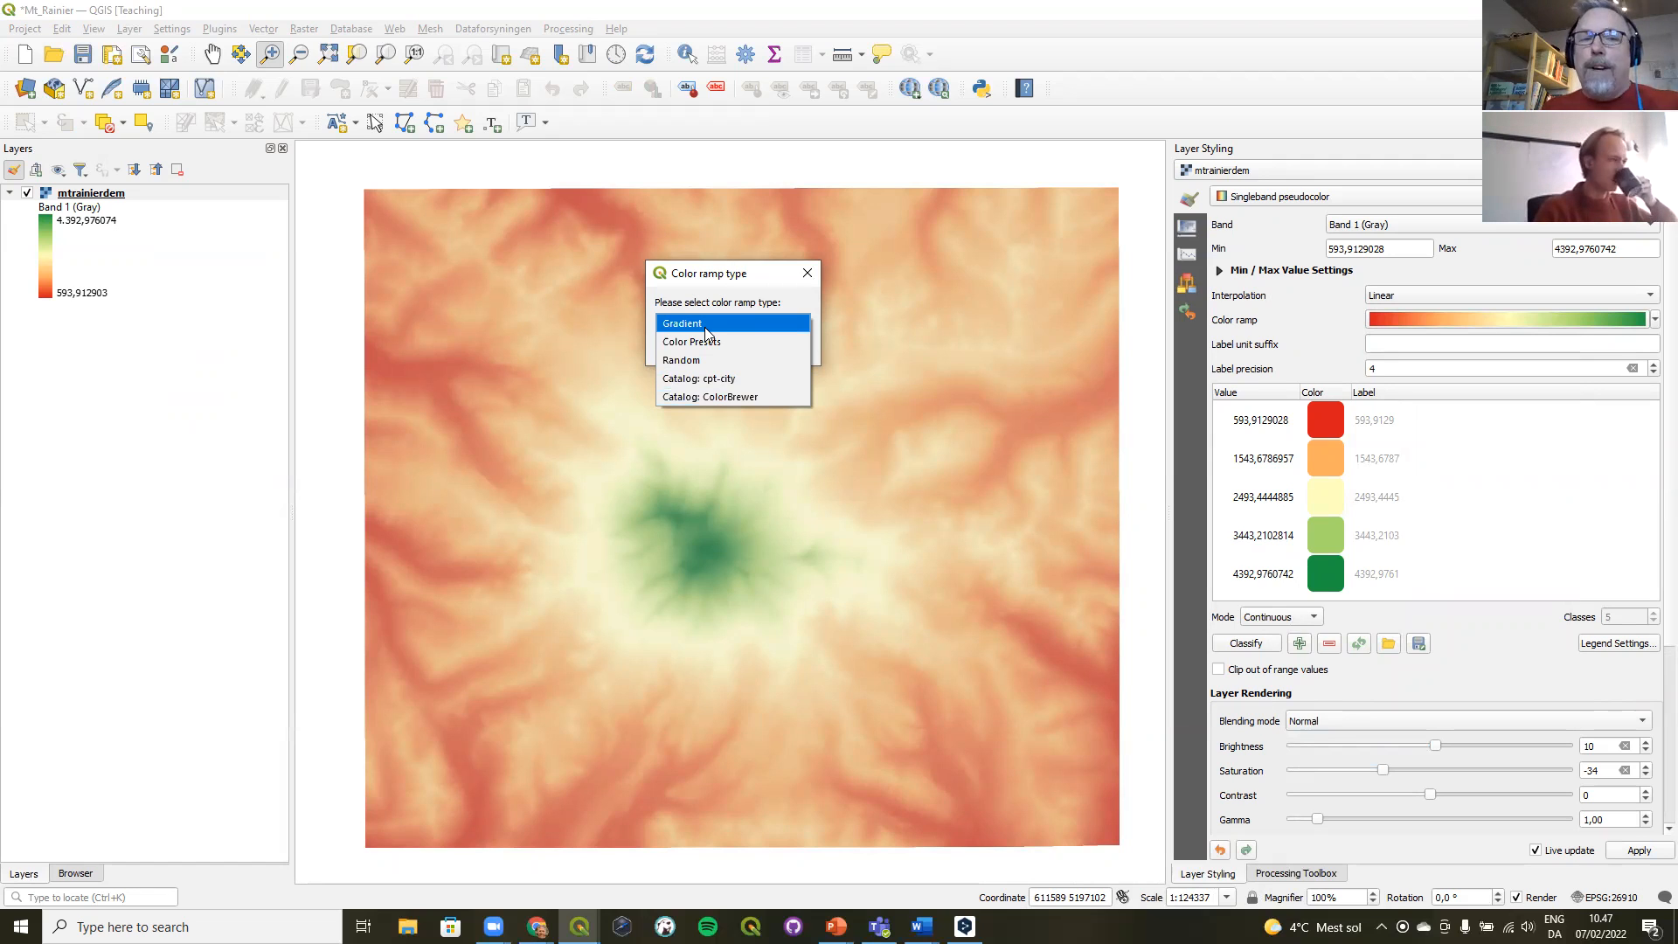
{"action": "left_click", "coordinate": [731, 380]}
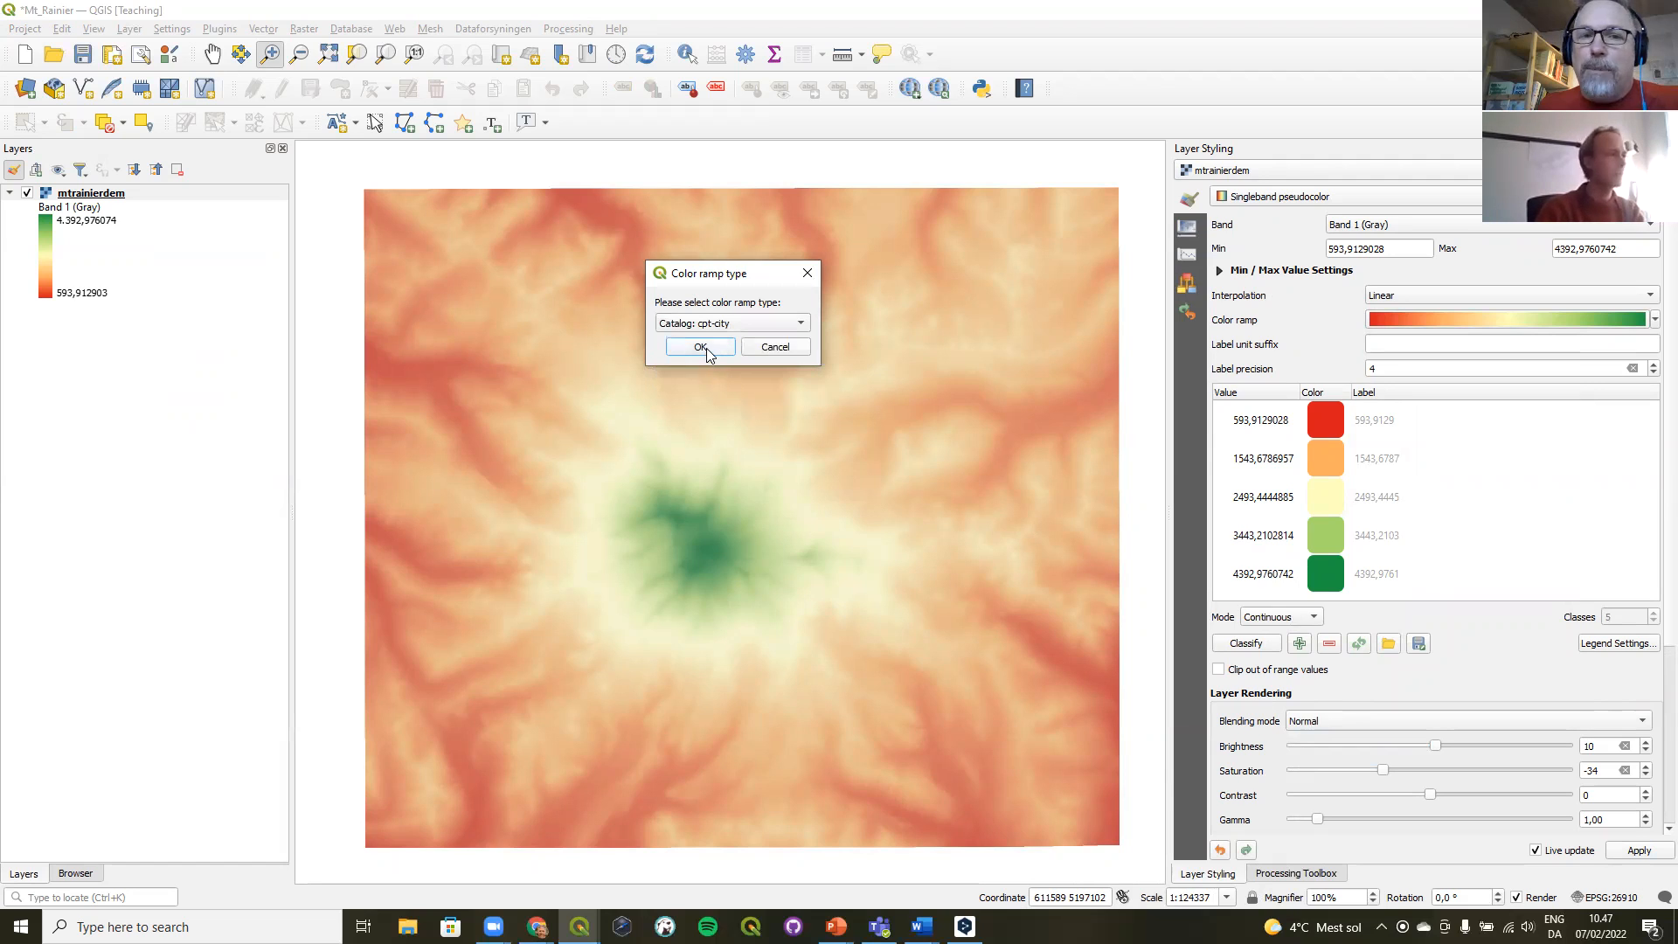
{"action": "left_click", "coordinate": [702, 347]}
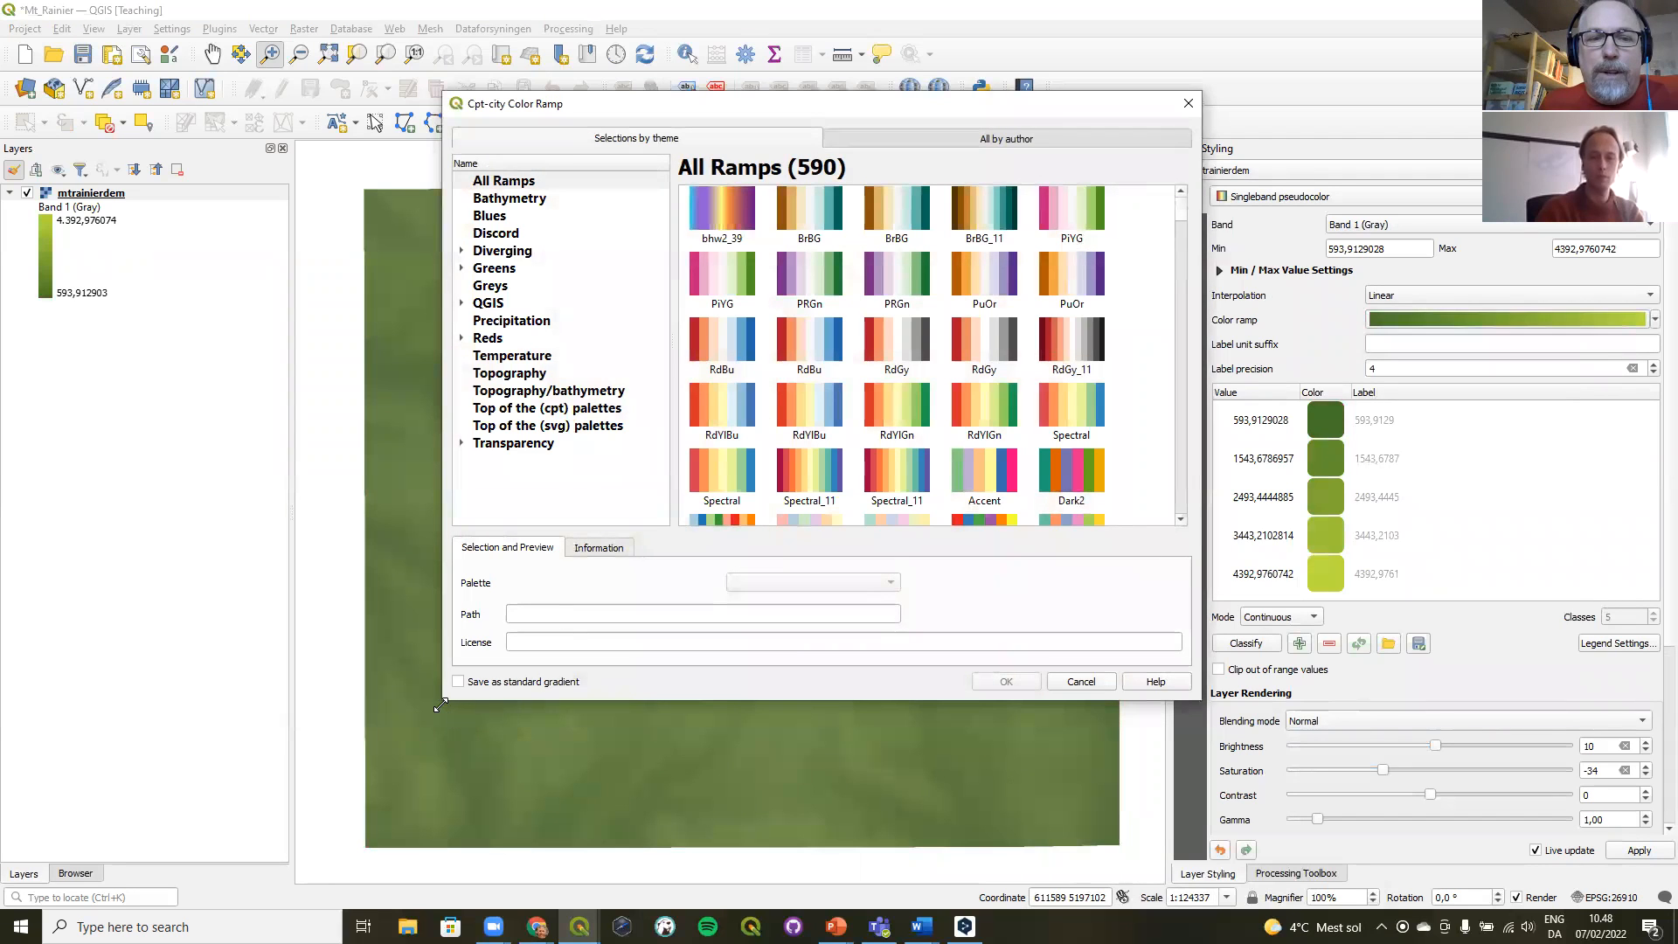
- Enlarge the cpt-city catalog window, compare the cd-a and sd-a Topography palettes, and apply sd-a to the elevation layer
{"action": "left_click_drag", "start_coordinate": [441, 705], "coordinate": [259, 826]}
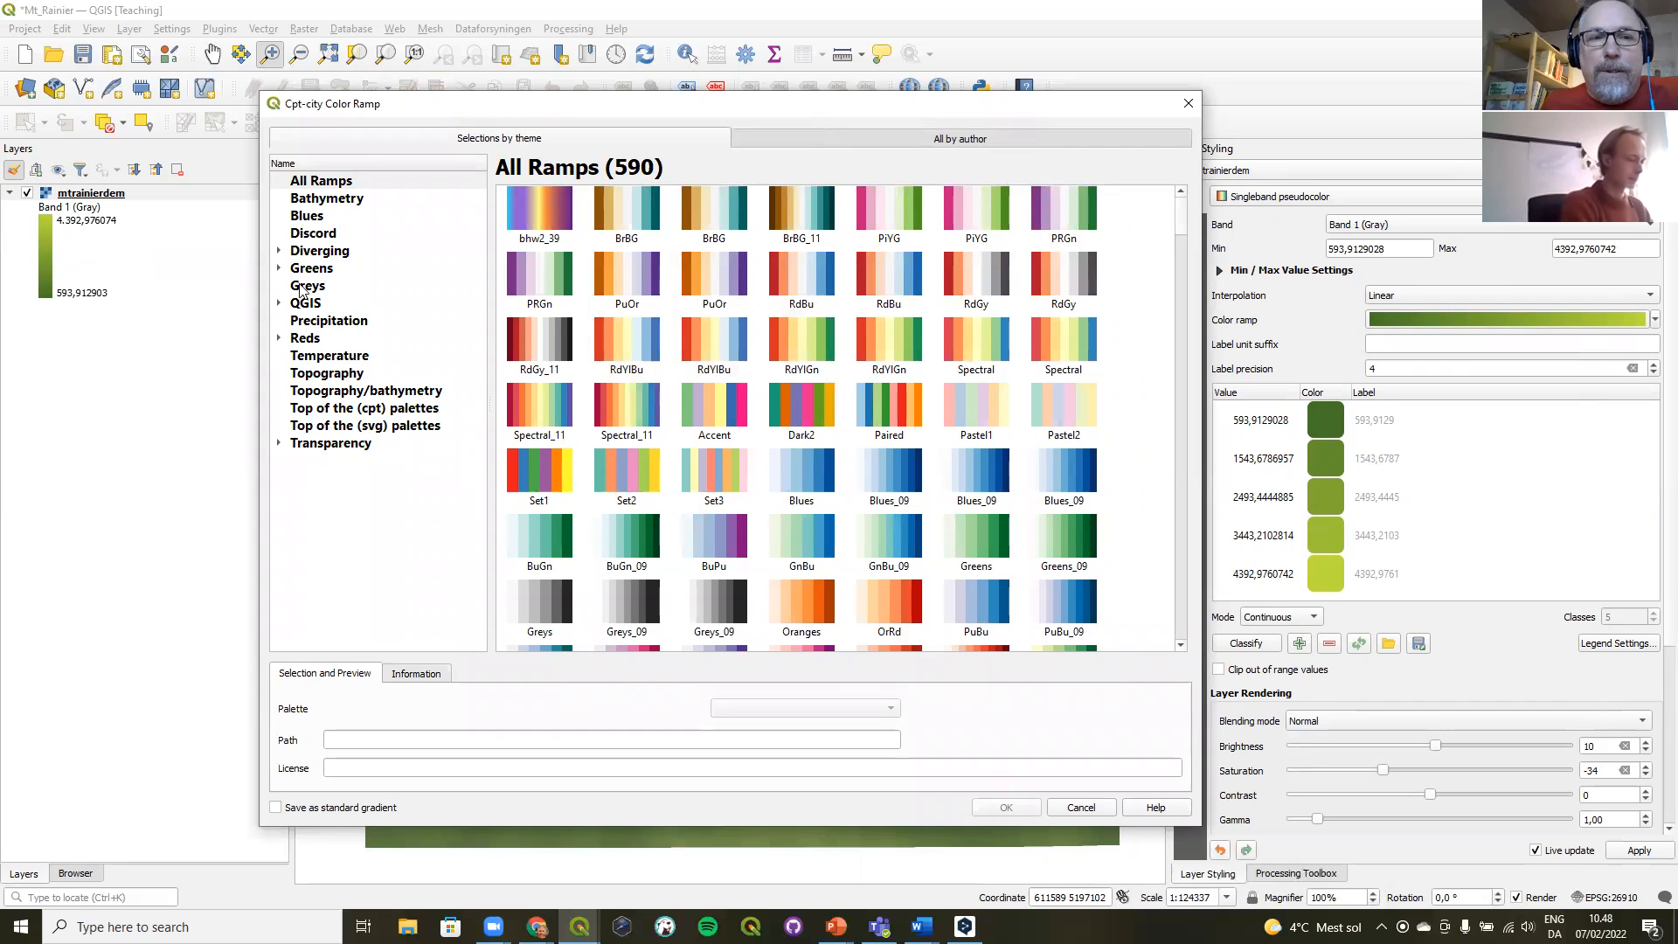
{"action": "left_click", "coordinate": [331, 376]}
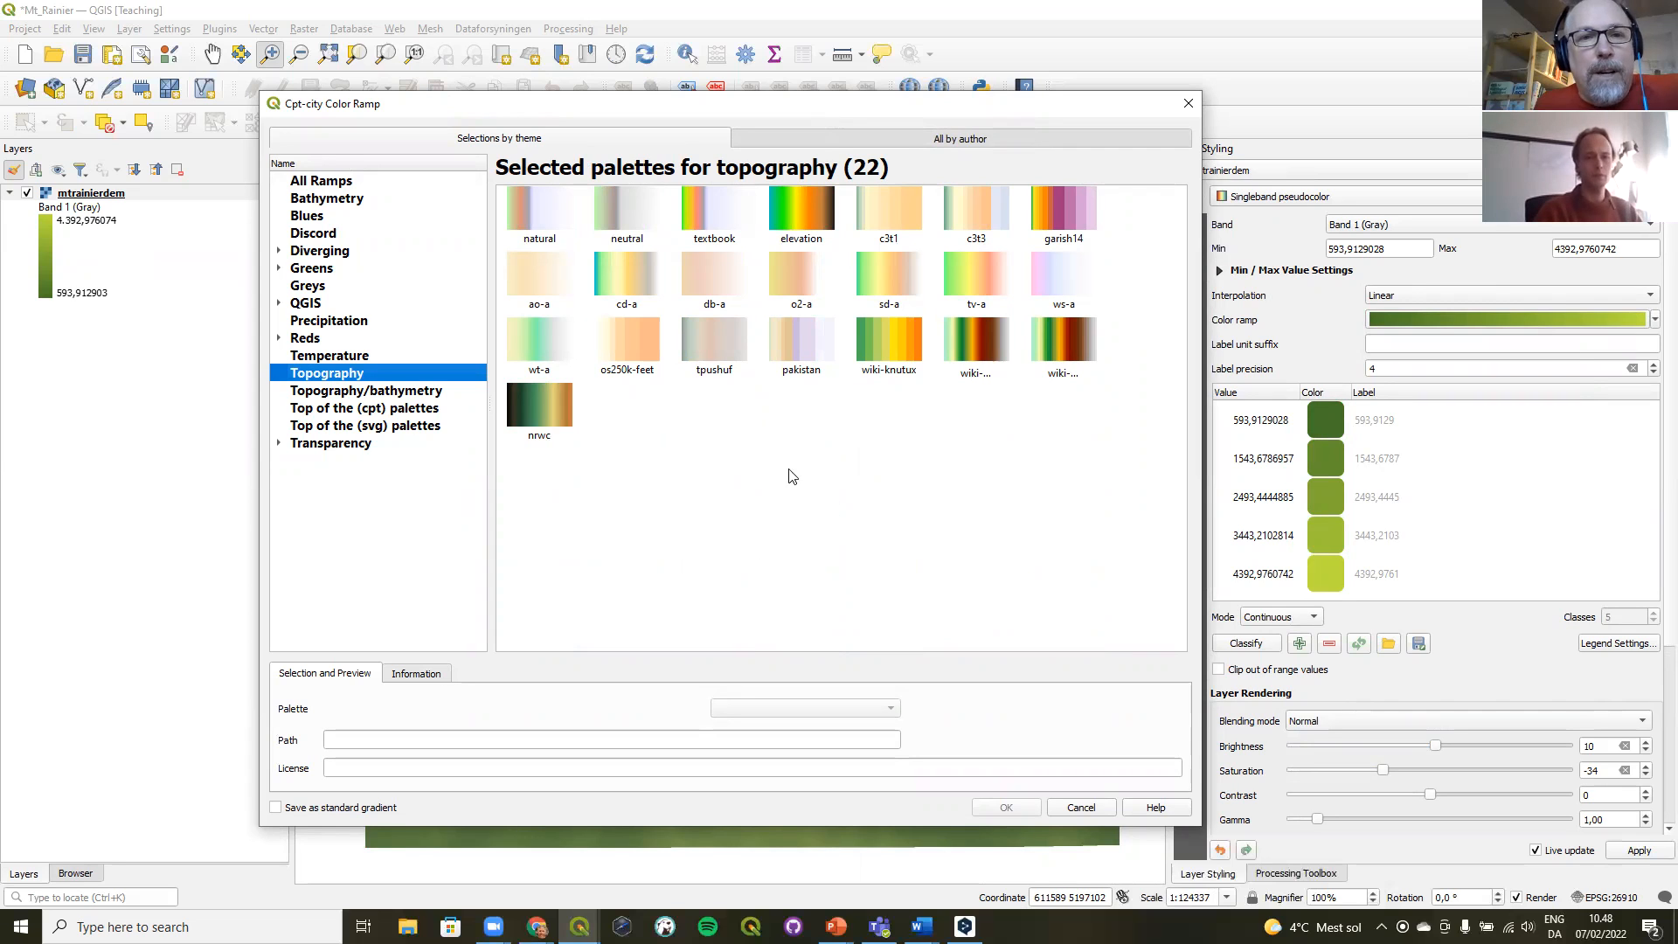
{"action": "left_click", "coordinate": [631, 276]}
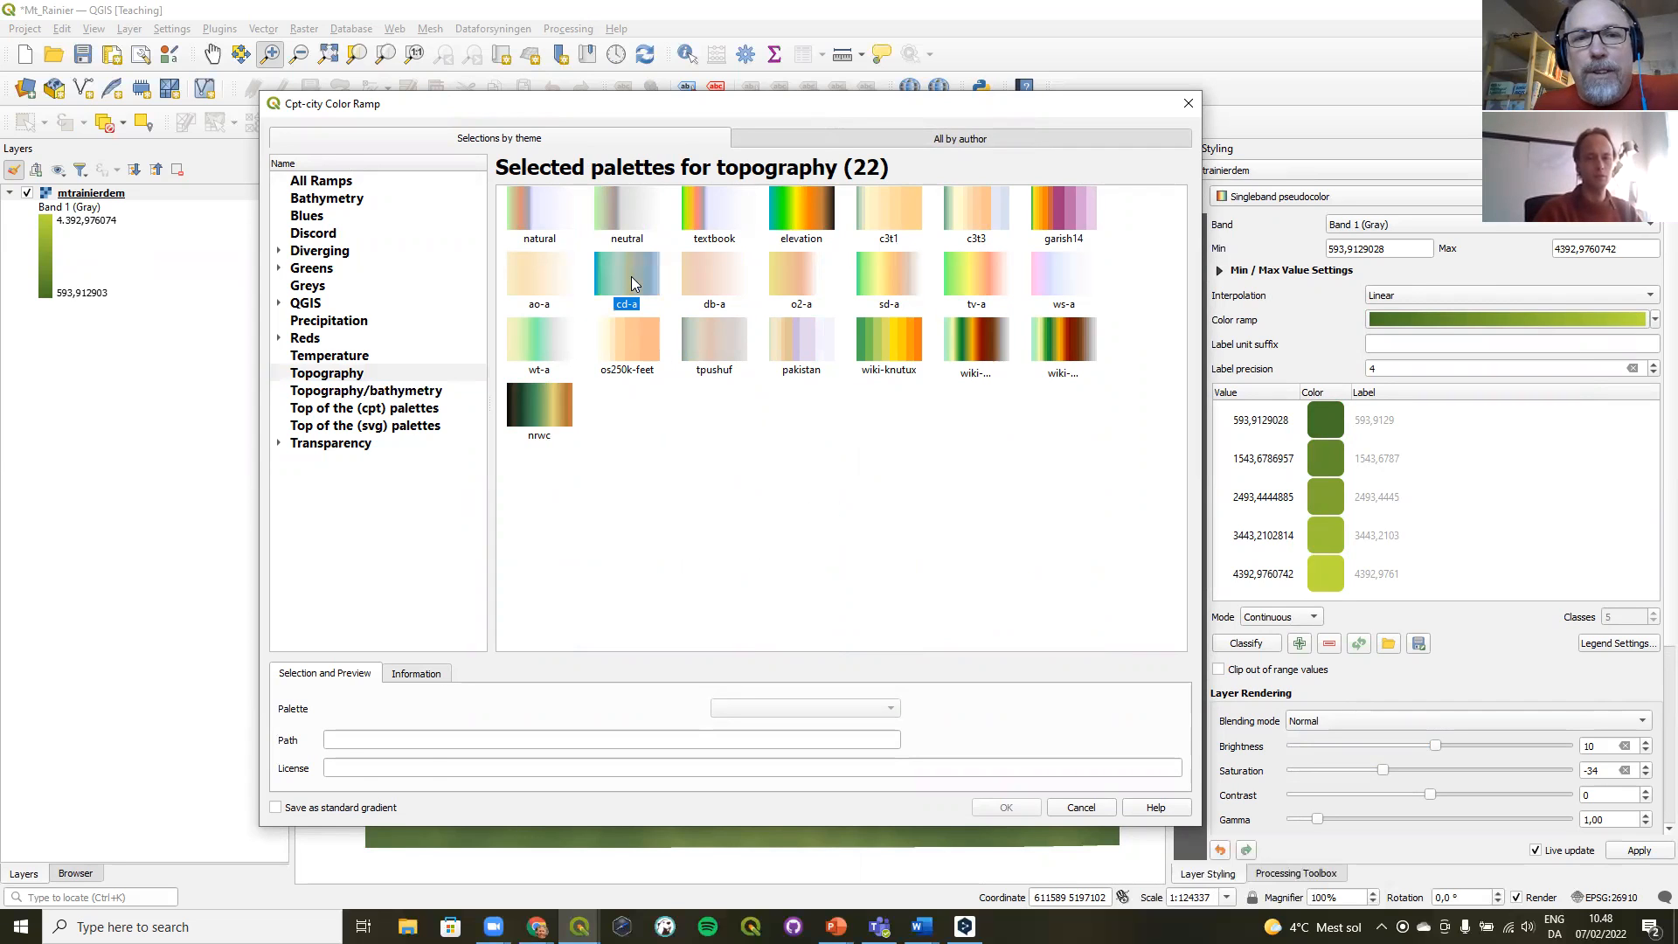
{"action": "left_click", "coordinate": [882, 275]}
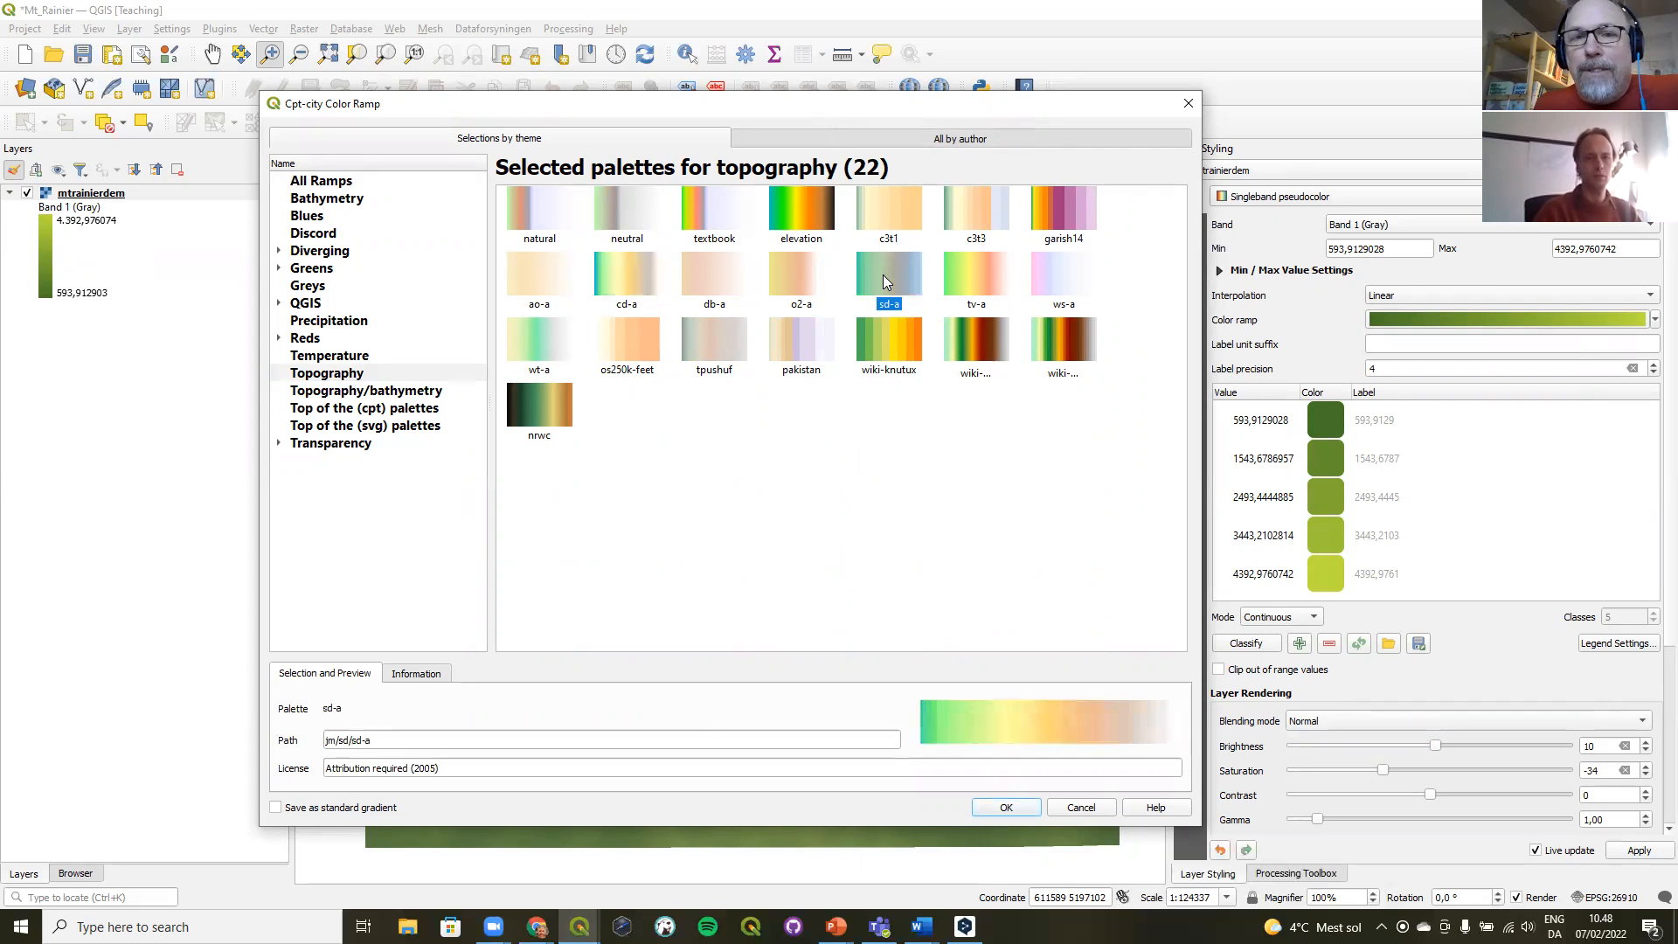
{"action": "left_click", "coordinate": [615, 280]}
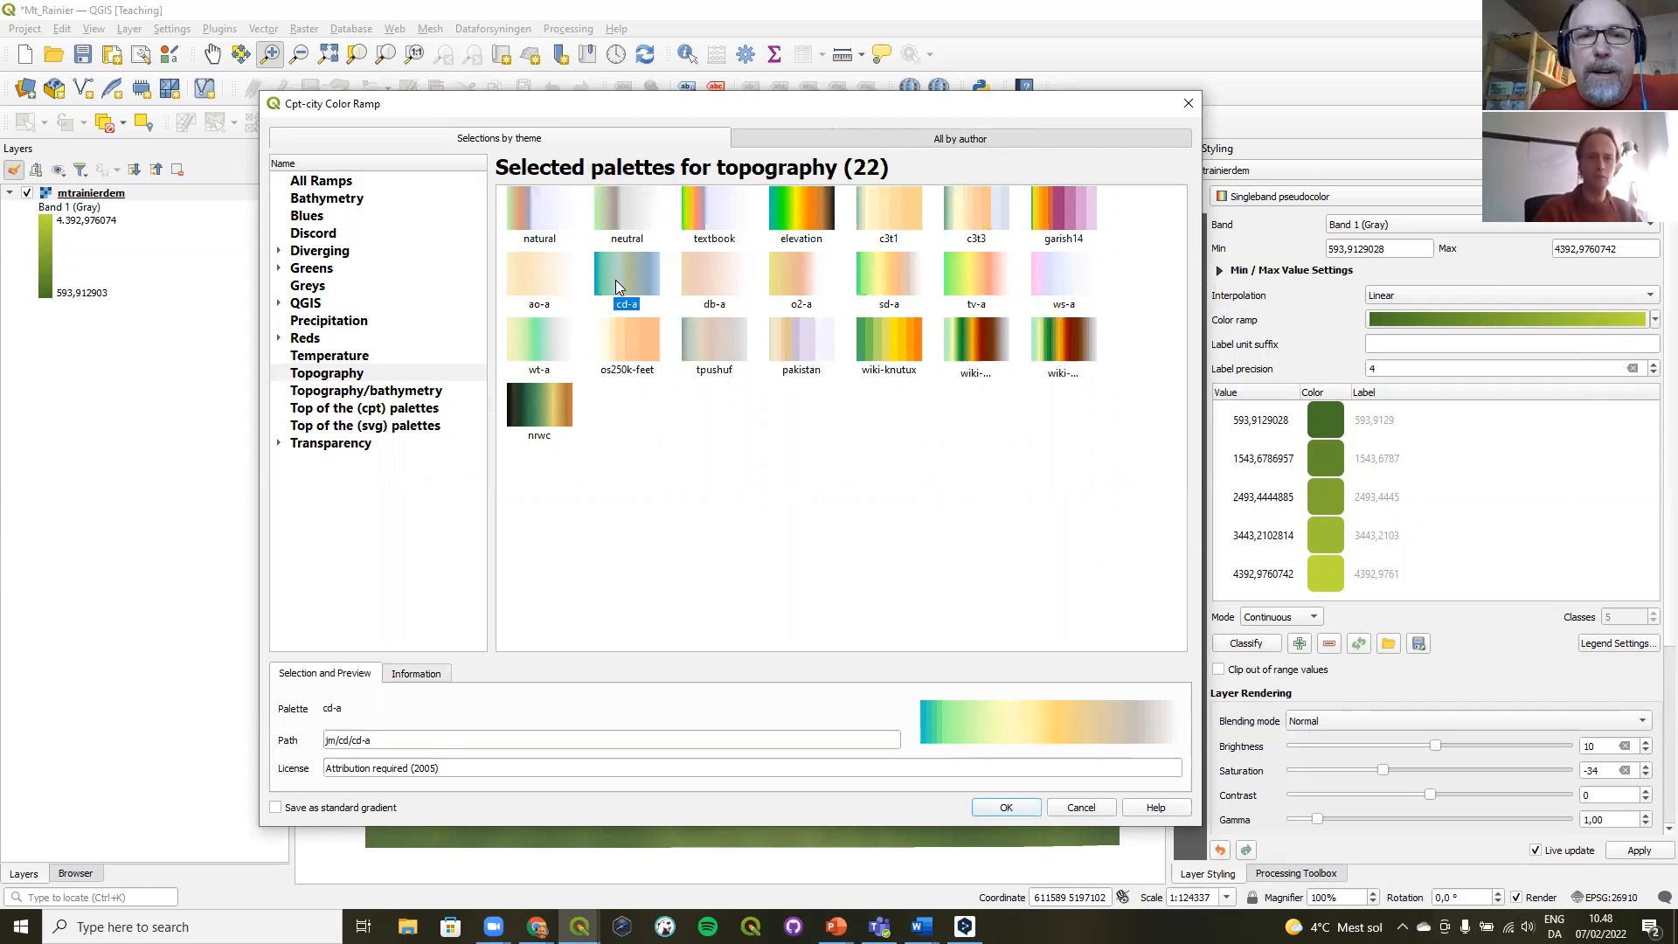
{"action": "left_click", "coordinate": [886, 276]}
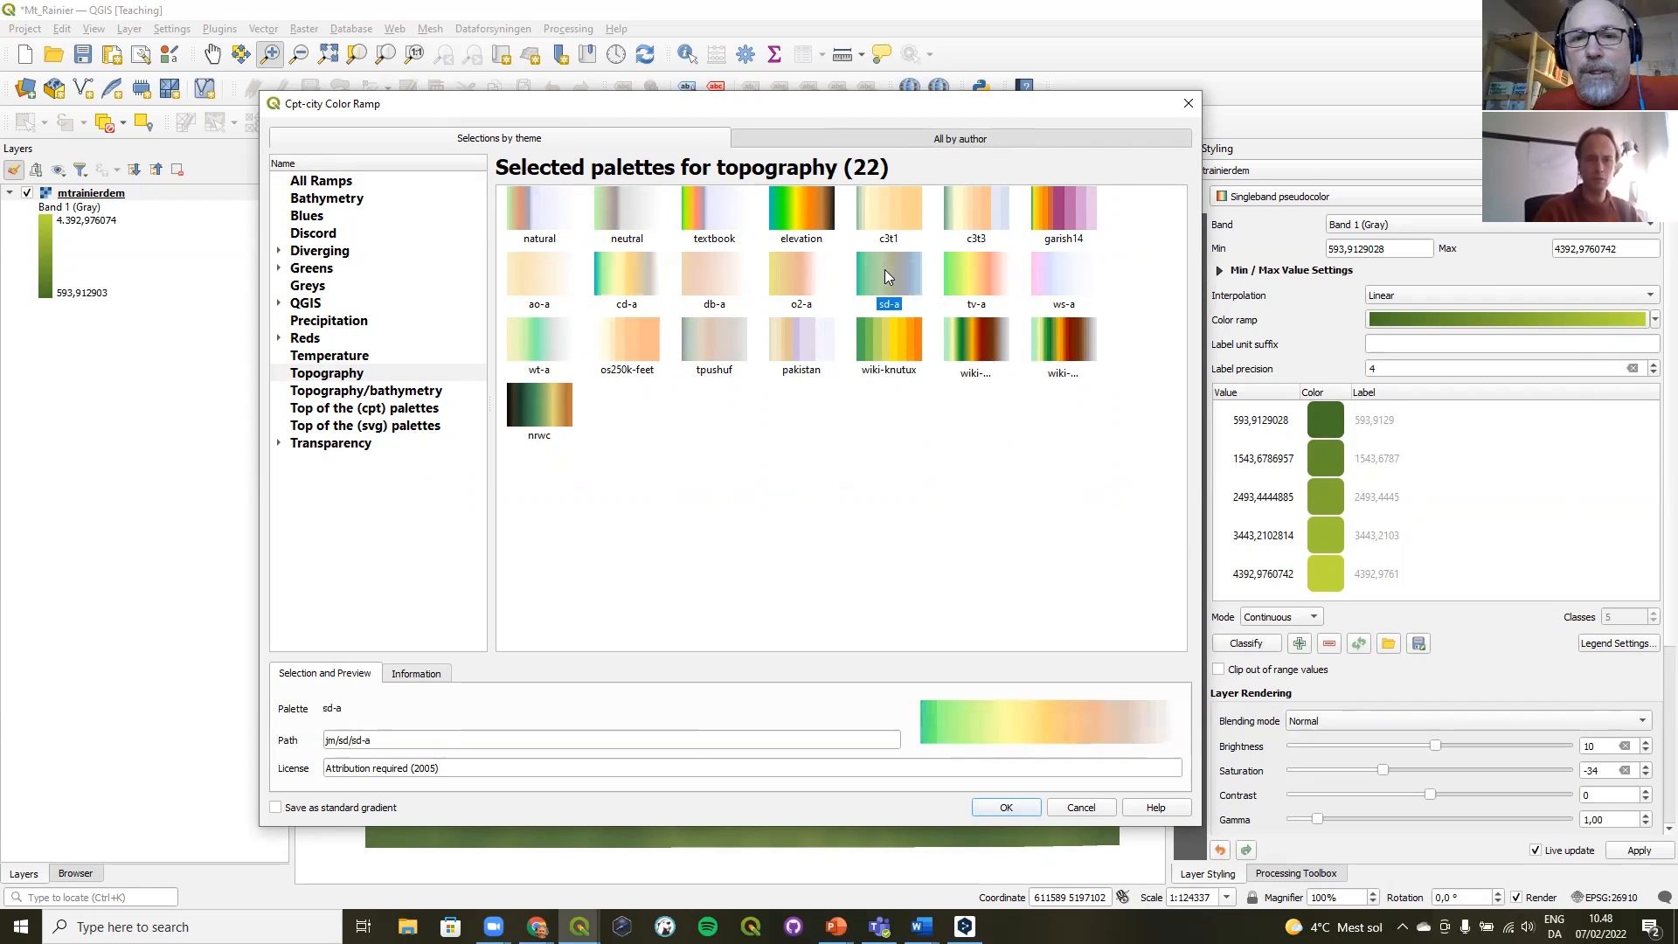
{"action": "left_click", "coordinate": [1005, 809]}
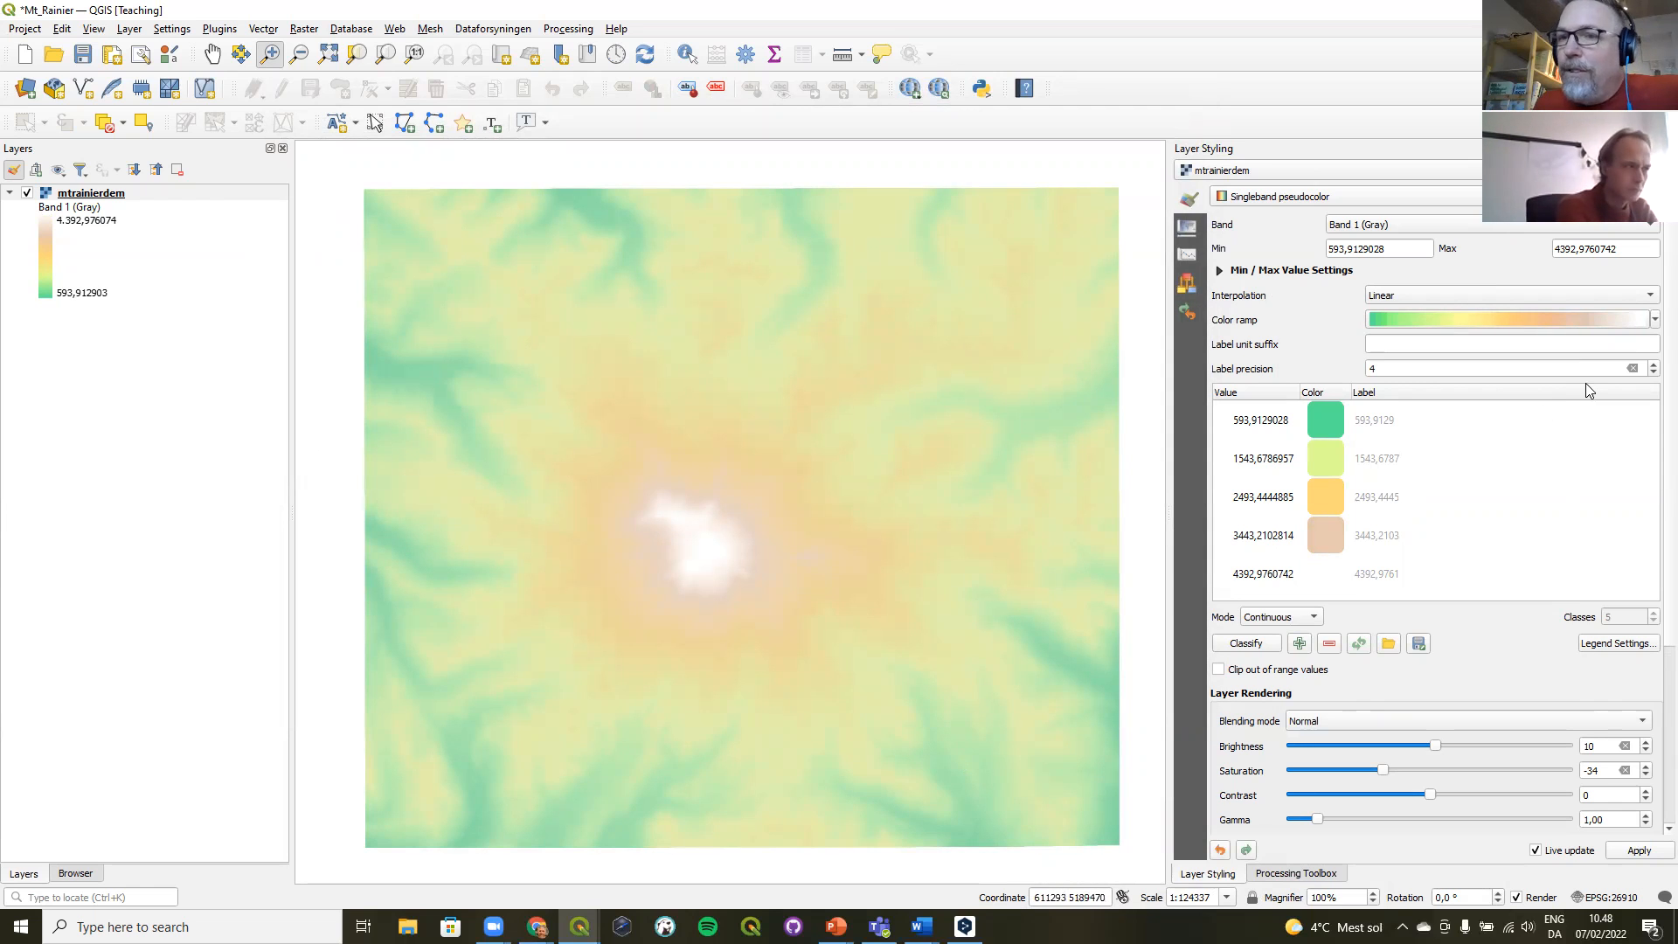
{"action": "left_click", "coordinate": [1653, 321]}
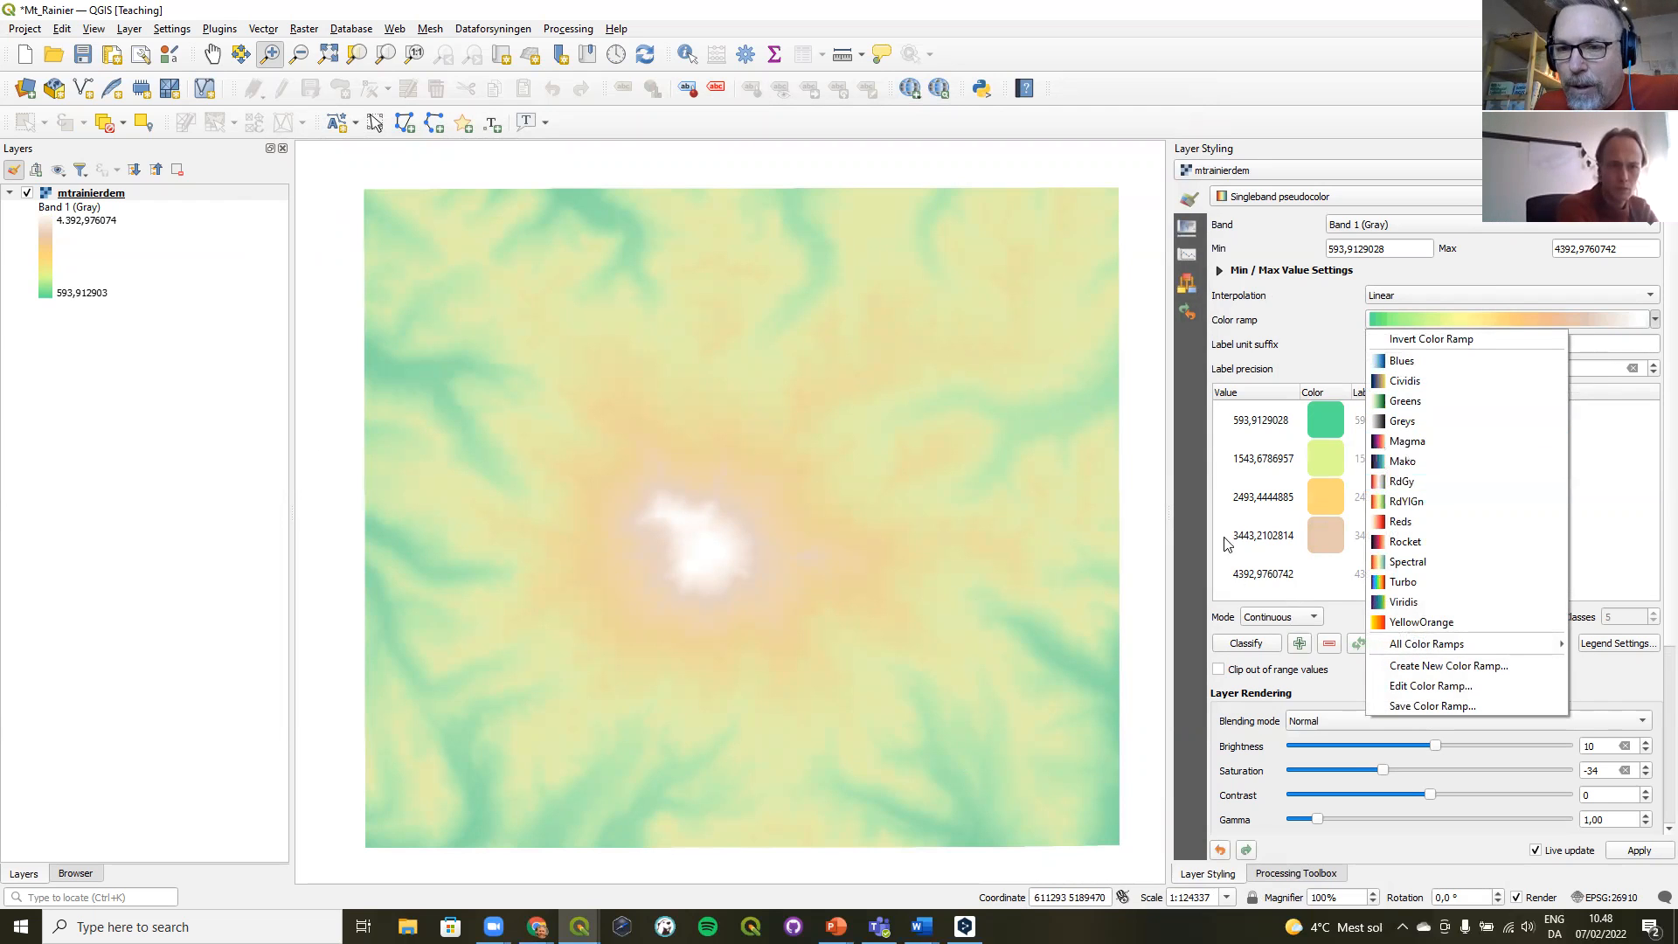
{"action": "left_click", "coordinate": [1312, 344]}
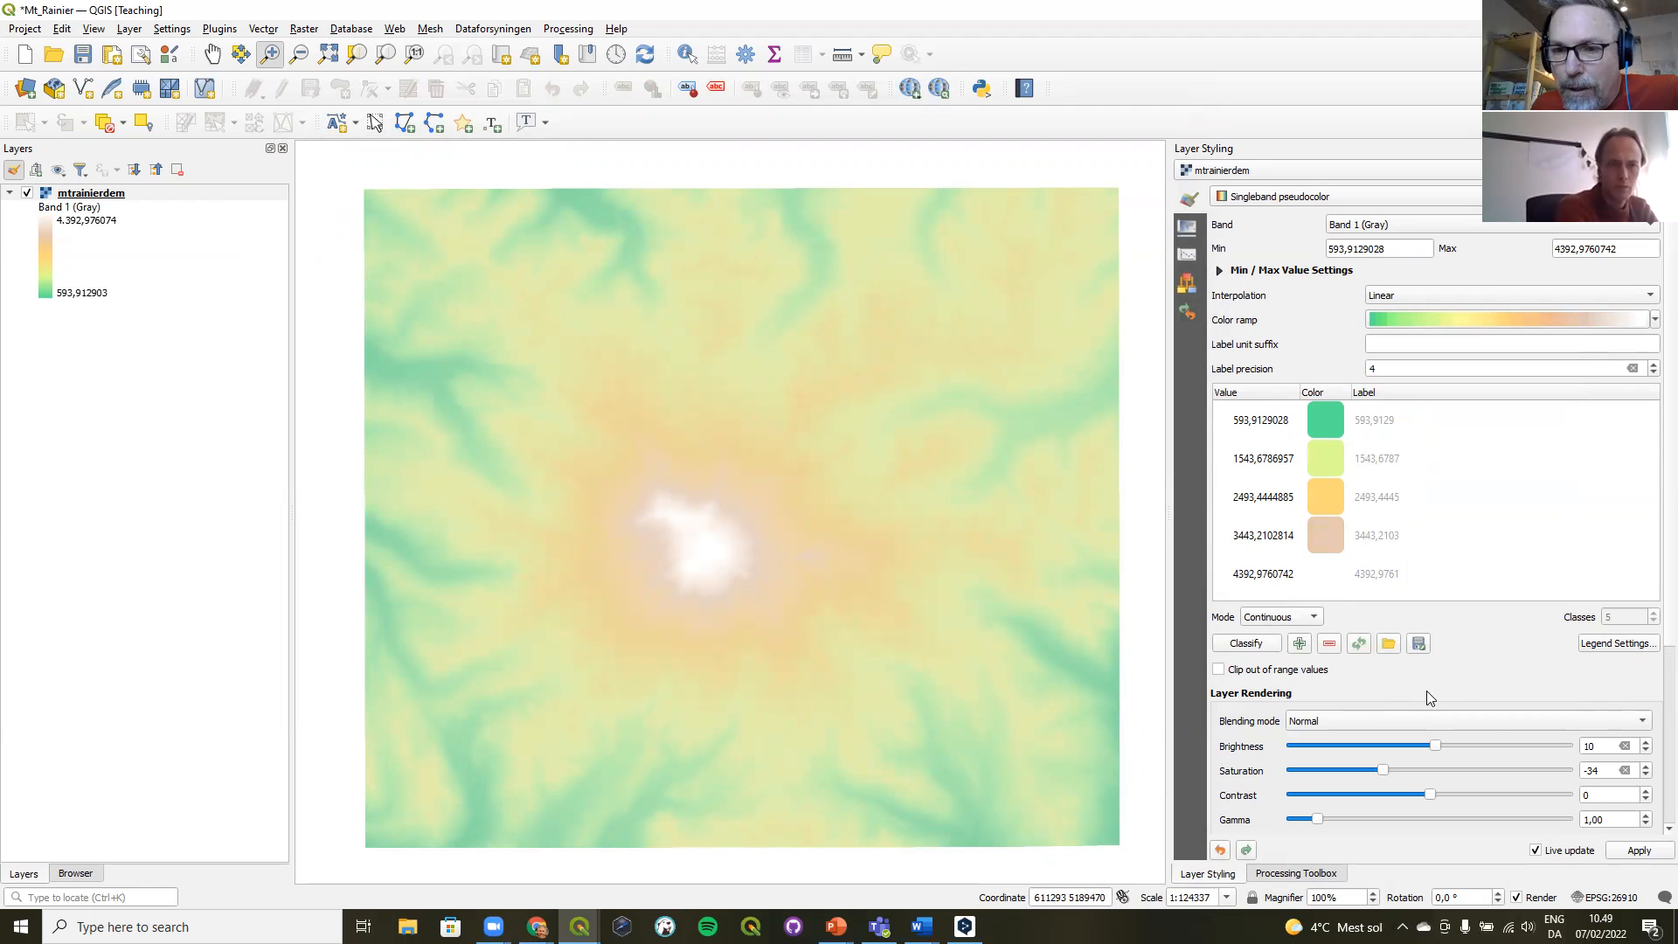
{"action": "scroll", "coordinate": [1479, 668], "scroll_direction": "down", "scroll_amount": 1}
{"action": "scroll", "coordinate": [1479, 668], "scroll_direction": "down", "scroll_amount": 4}
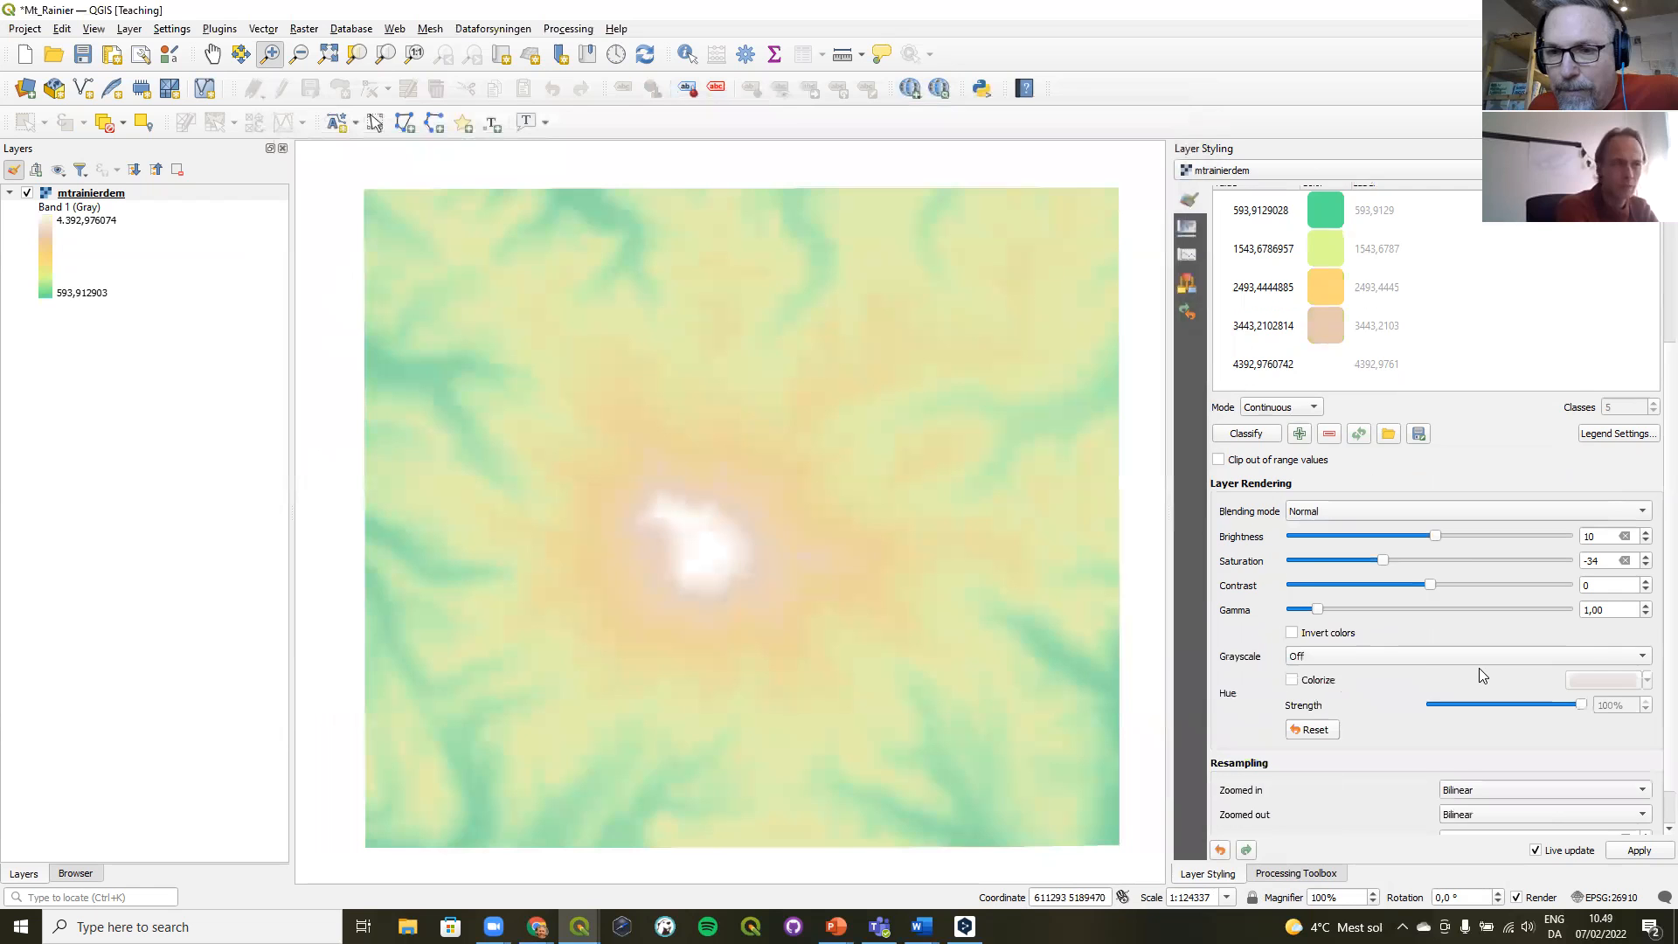
{"action": "scroll", "coordinate": [1479, 668], "scroll_direction": "up", "scroll_amount": 5}
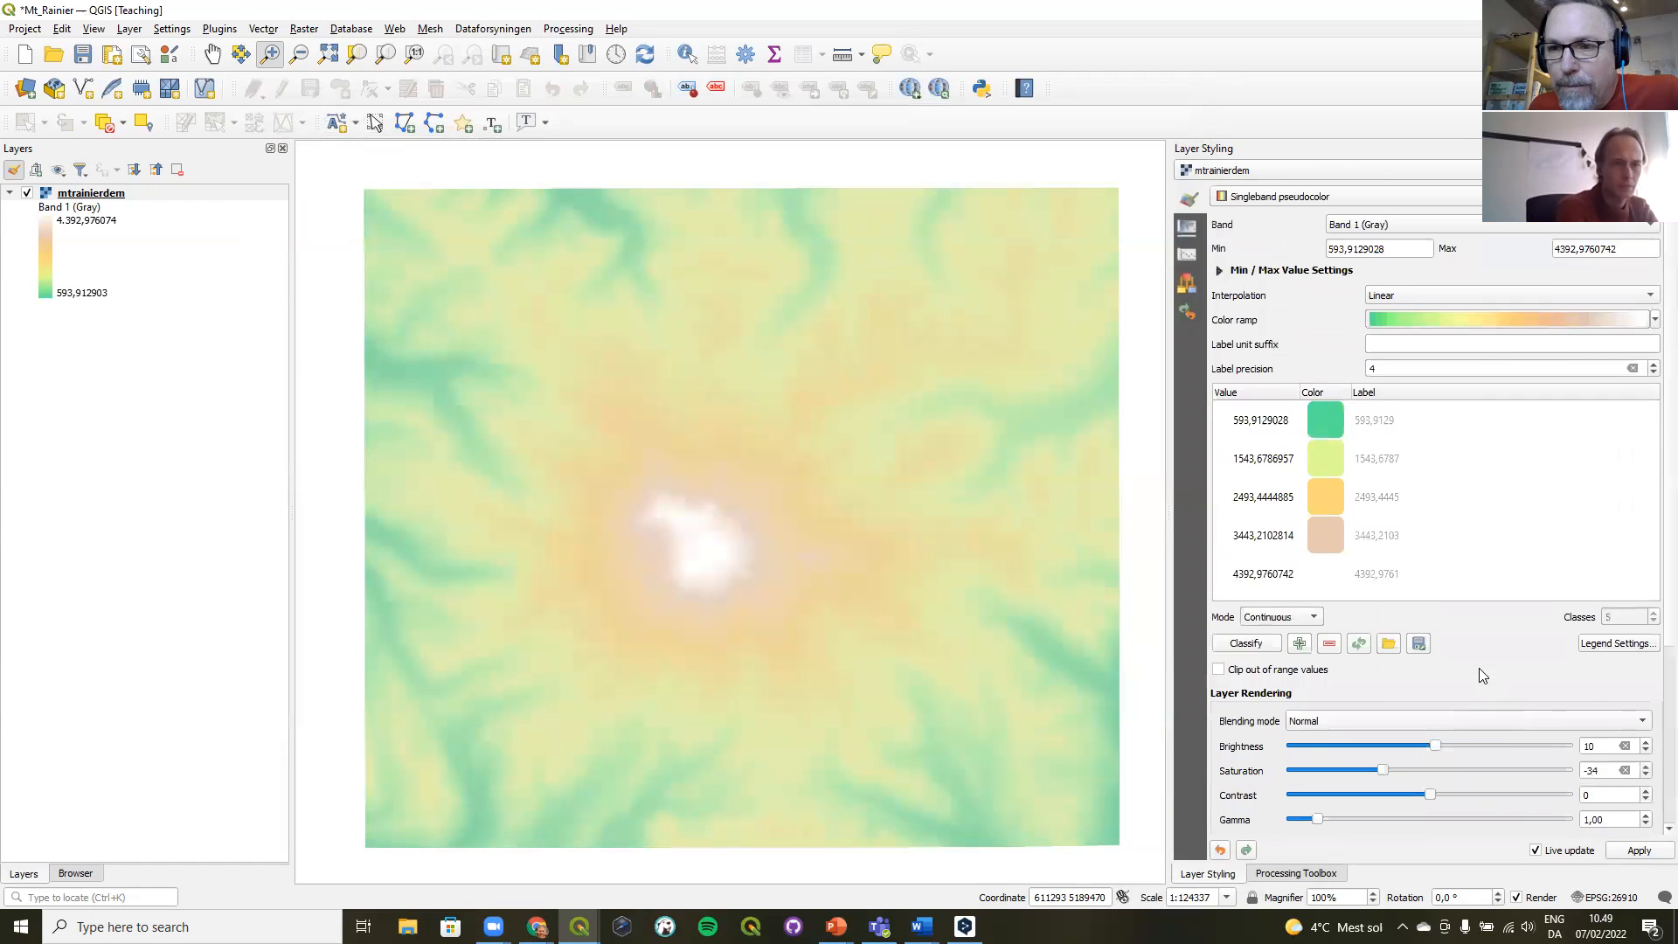
- Save the current color ramp as SD-A, added to the favorites, and check for it in the color ramp list
{"action": "left_click", "coordinate": [1654, 326]}
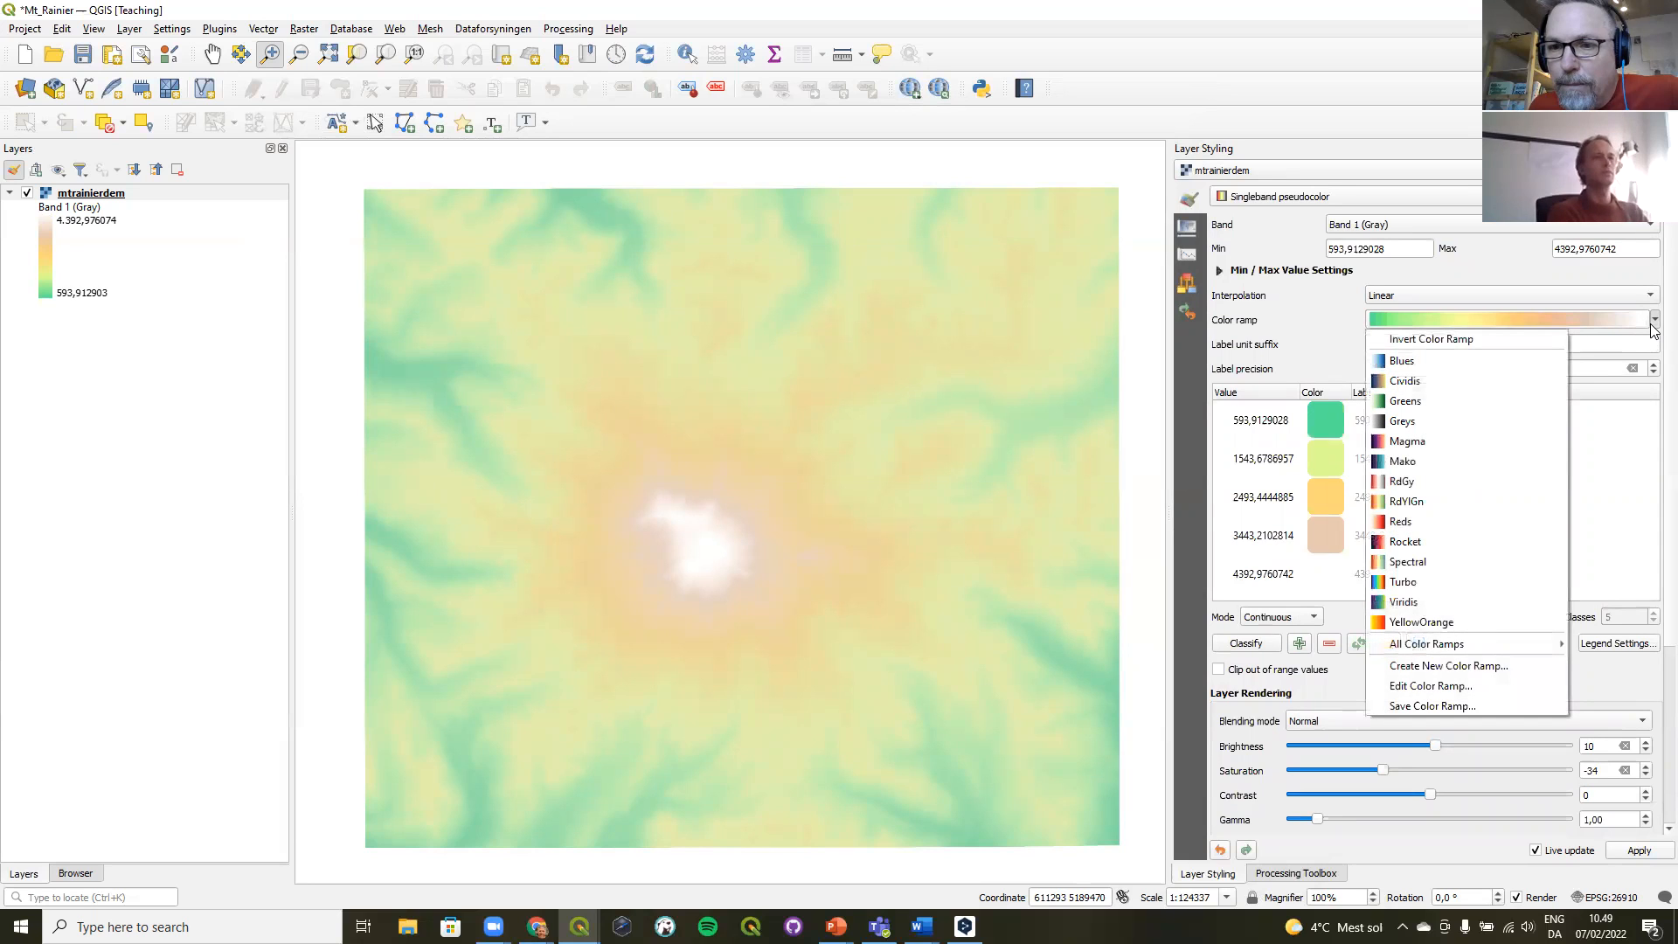
{"action": "left_click", "coordinate": [1464, 705]}
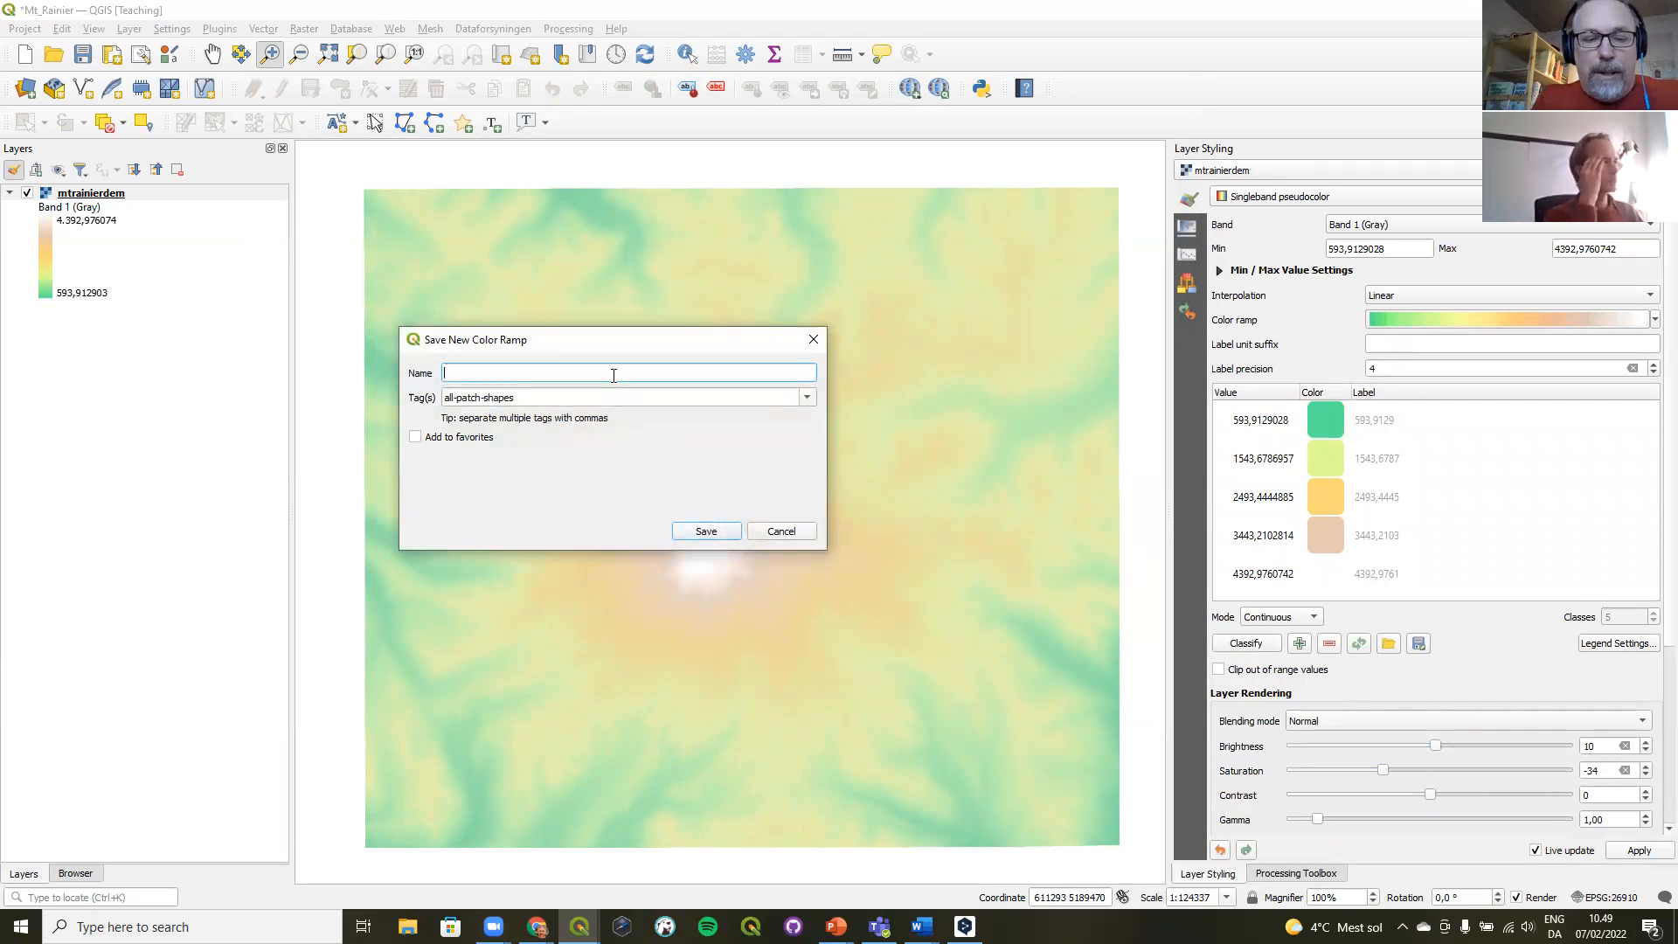
{"action": "type", "text": "SD"}
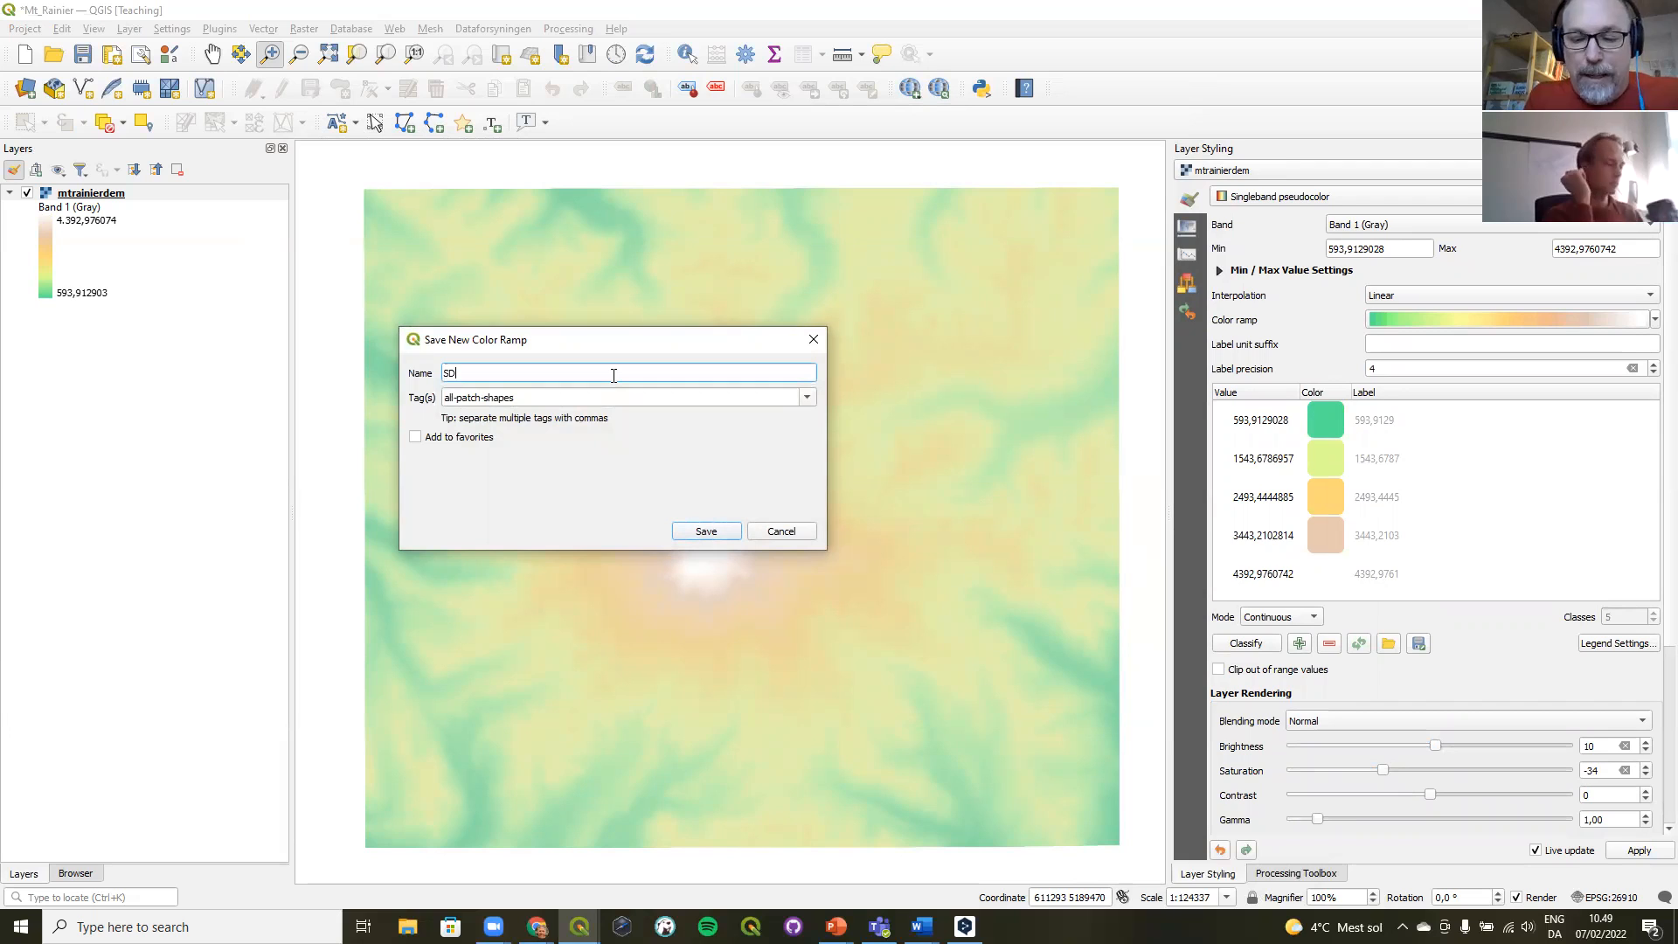
{"action": "type", "text": "-A"}
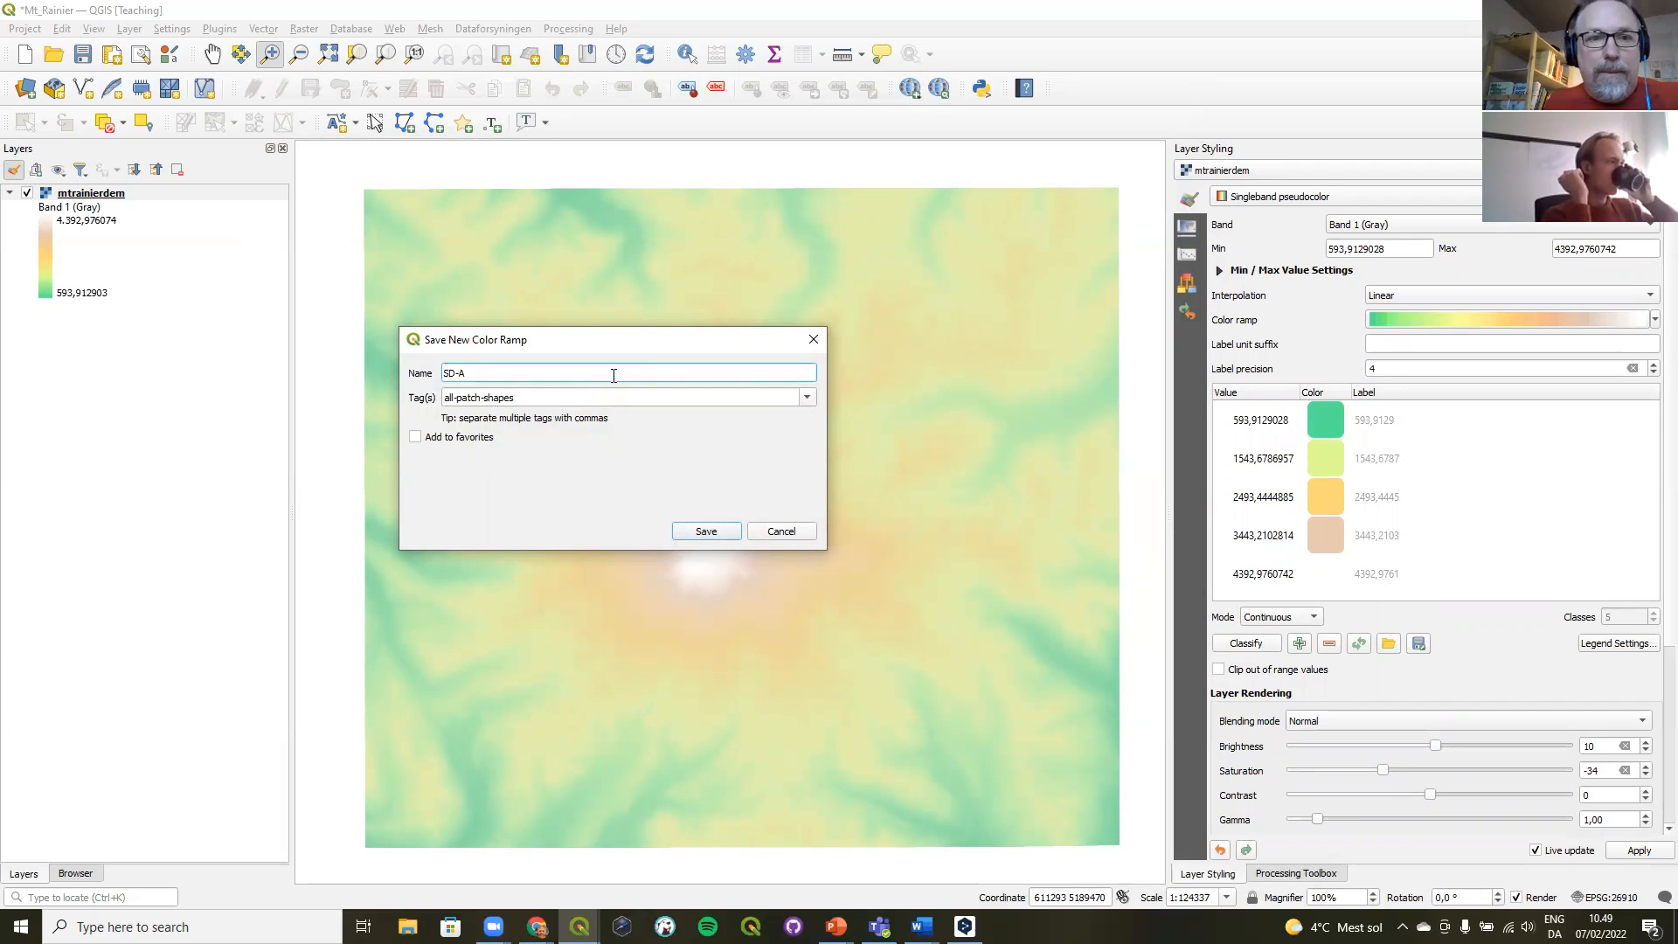
{"action": "left_click", "coordinate": [806, 398]}
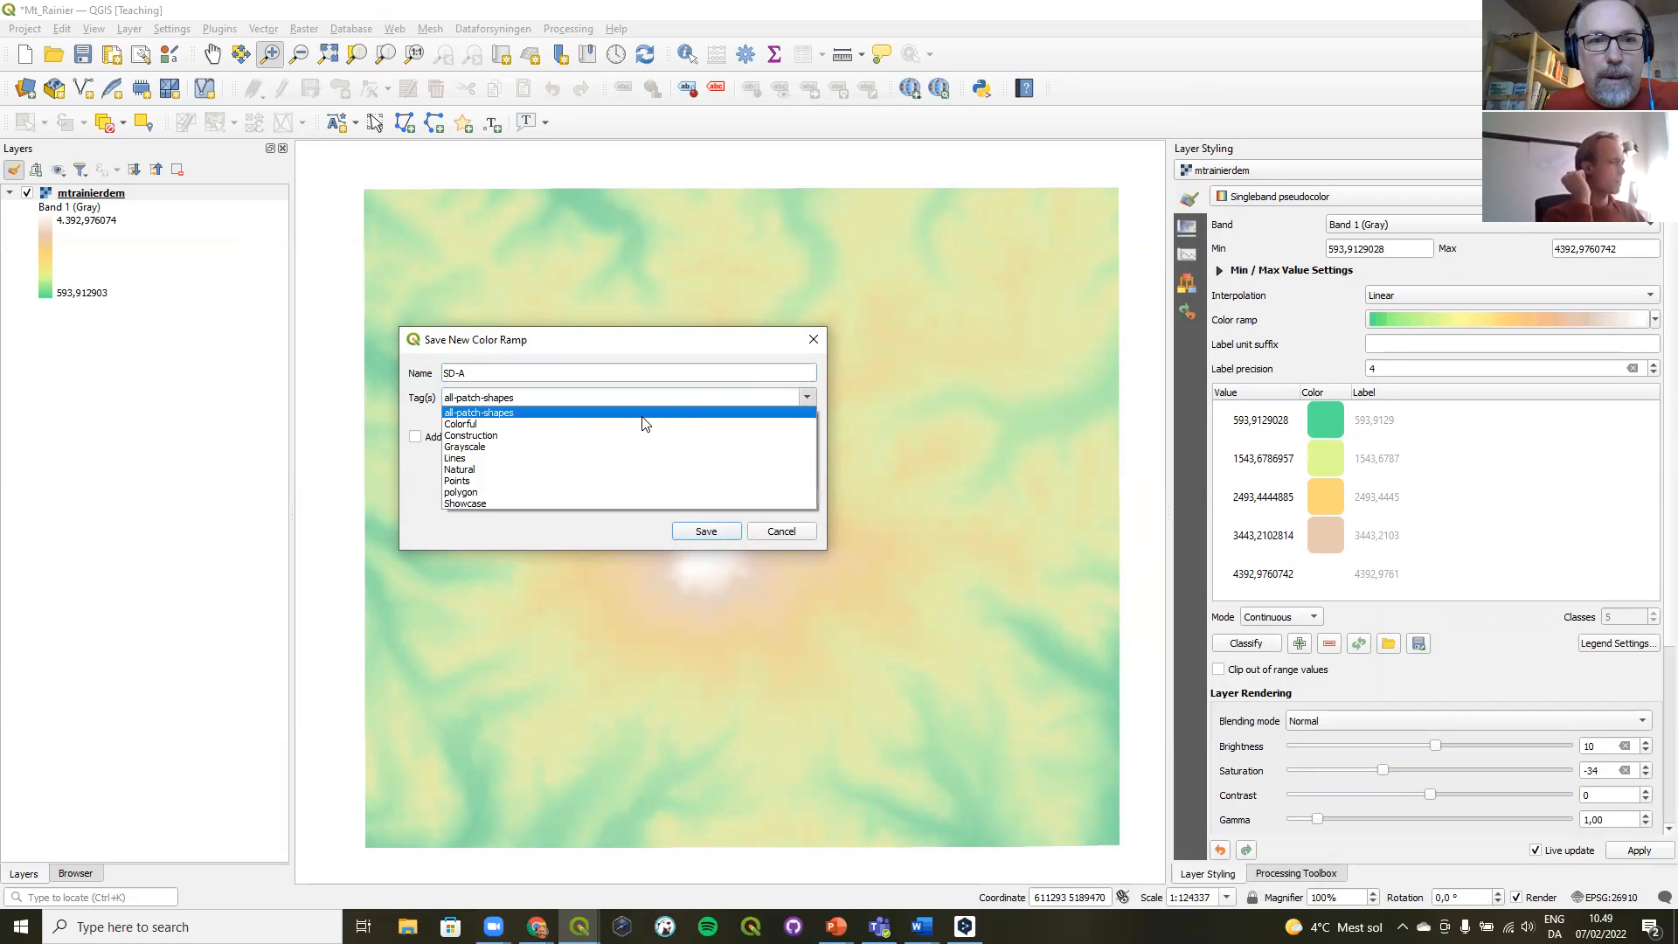
{"action": "left_click", "coordinate": [418, 455]}
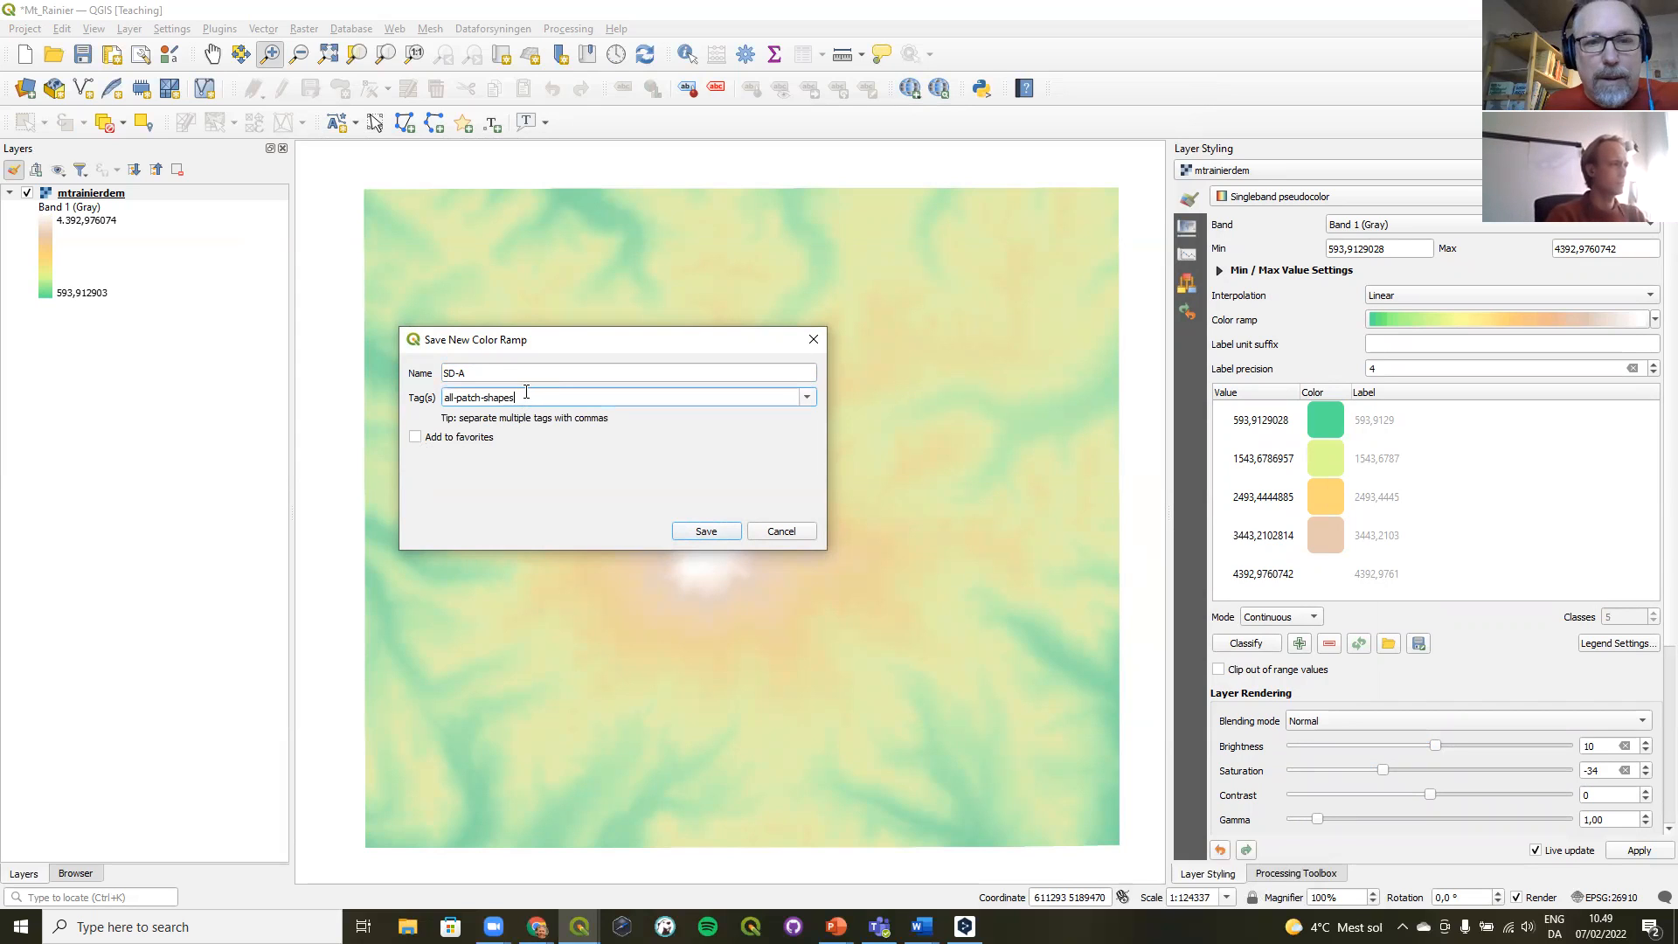
{"action": "left_click", "coordinate": [429, 436]}
{"action": "left_click", "coordinate": [704, 530]}
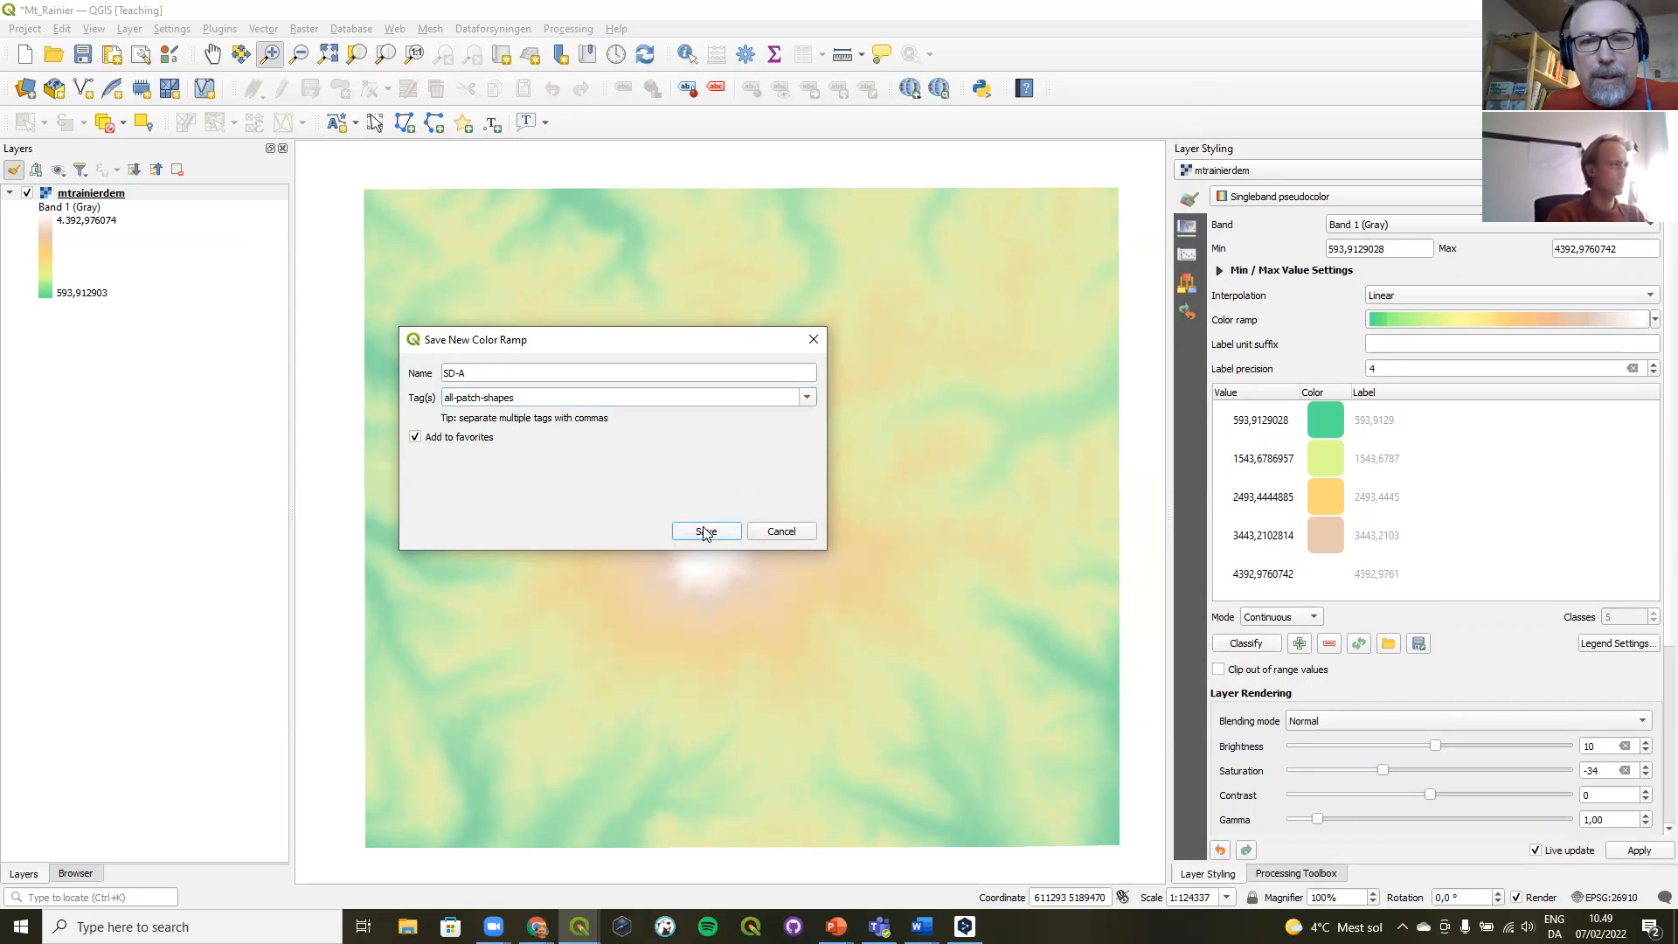
{"action": "left_click", "coordinate": [1654, 320]}
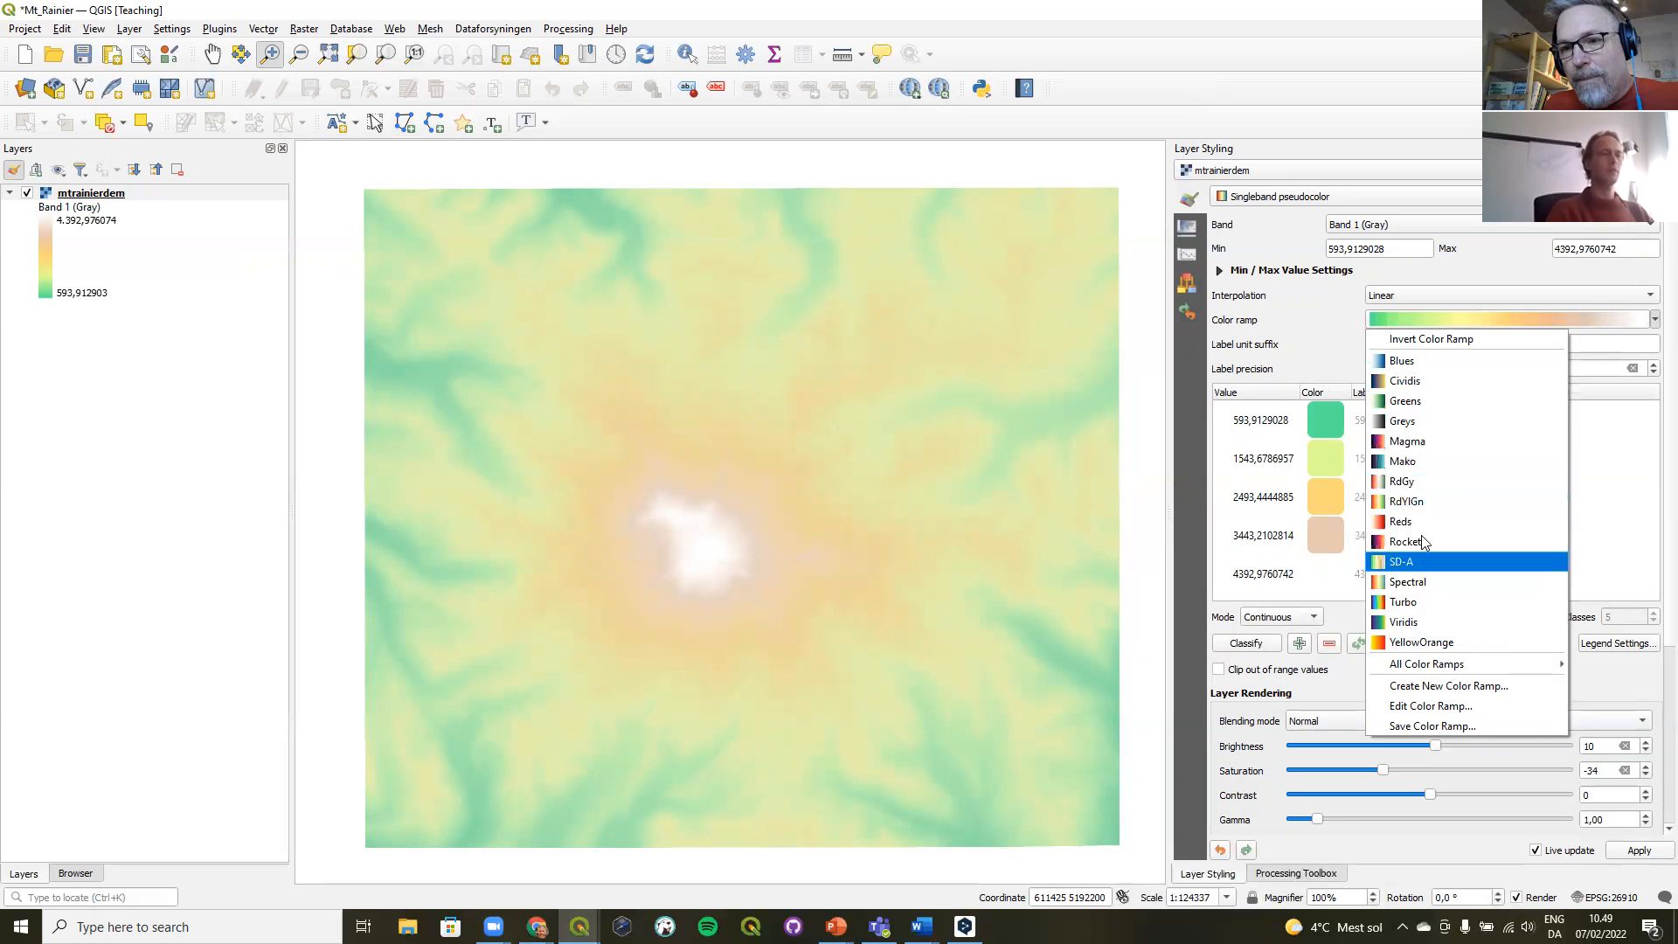
{"action": "left_click", "coordinate": [1305, 50]}
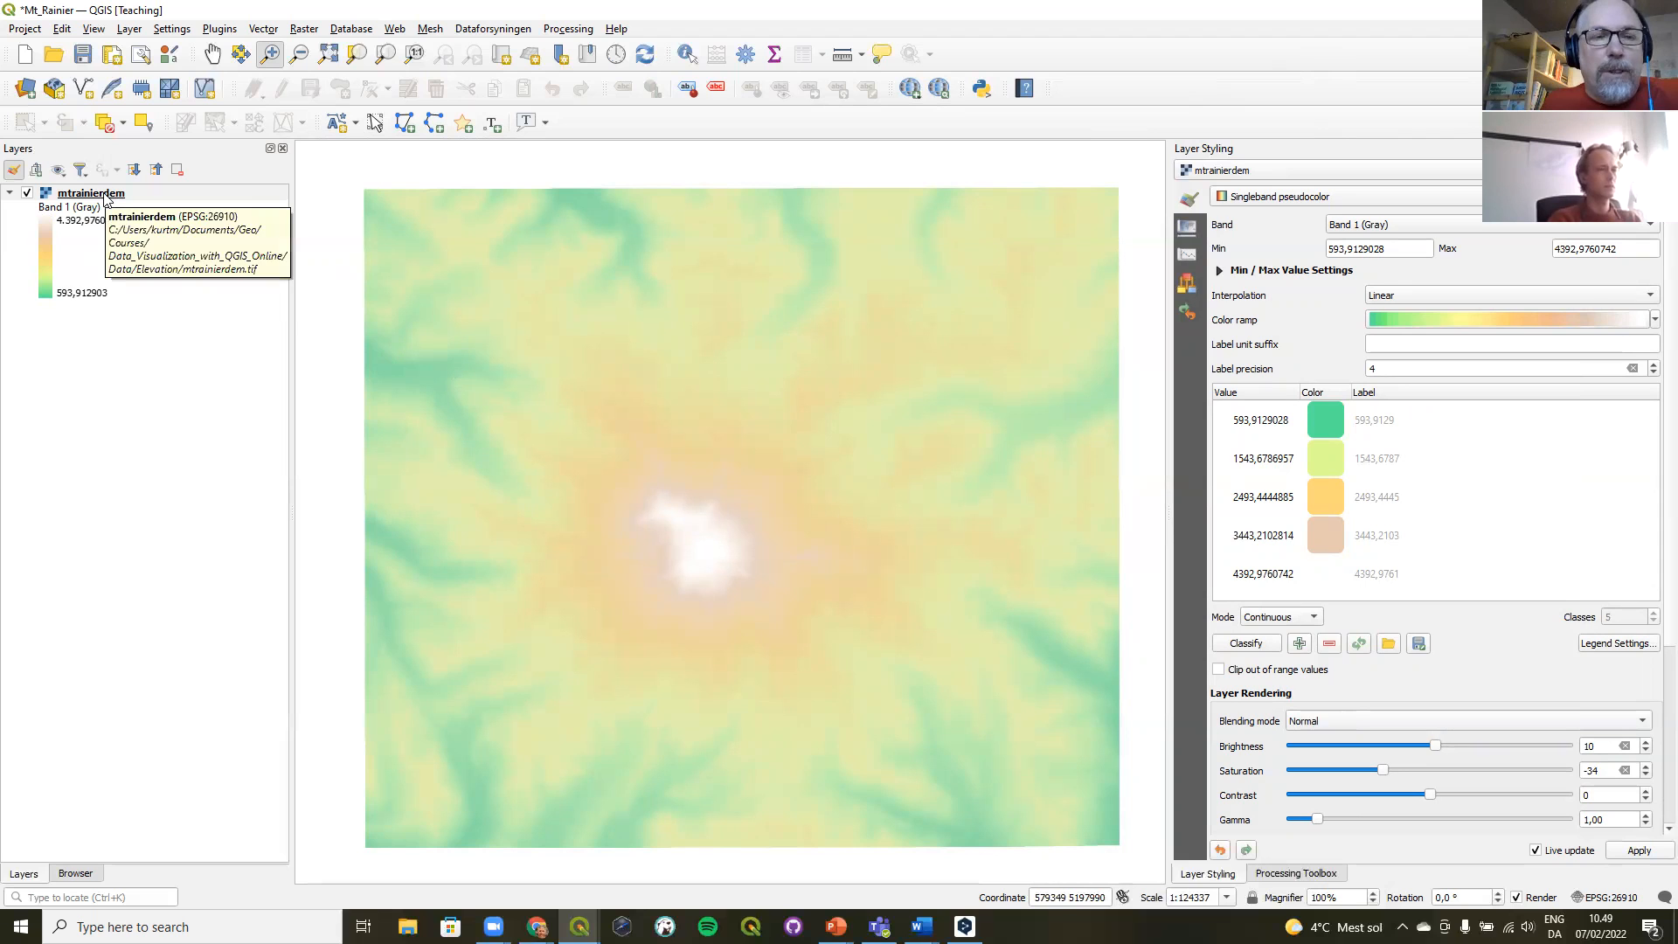
- Duplicate the mtrainierdem layer and rename the copy Hillshade
{"action": "right_click", "coordinate": [106, 200]}
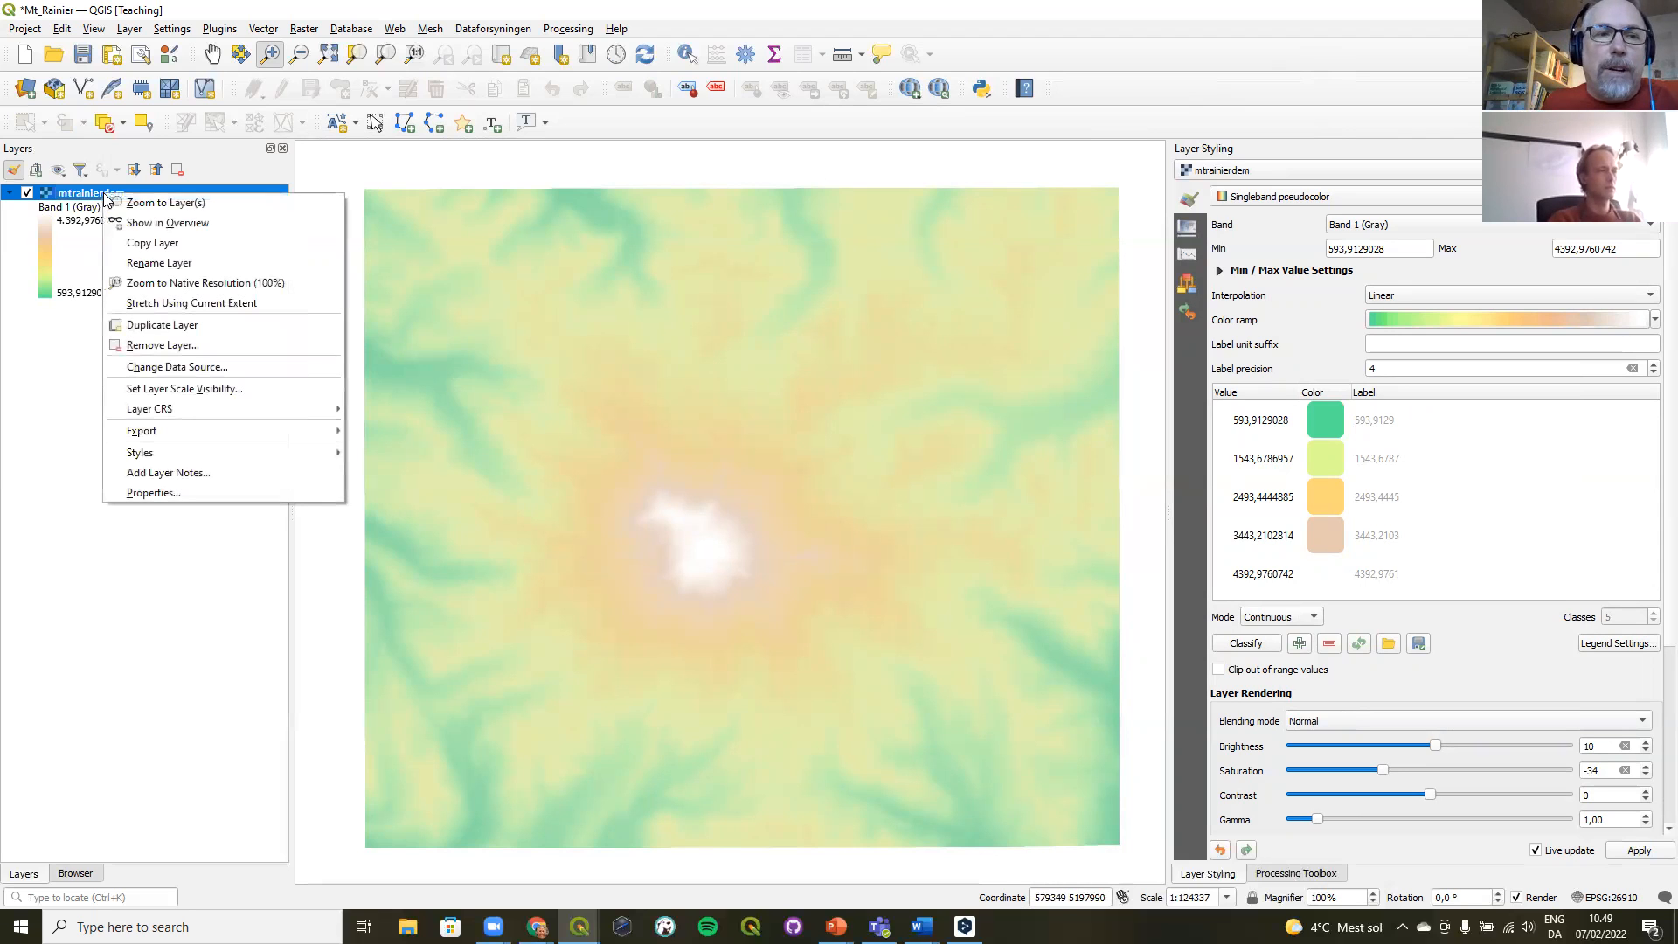
{"action": "left_click", "coordinate": [152, 327]}
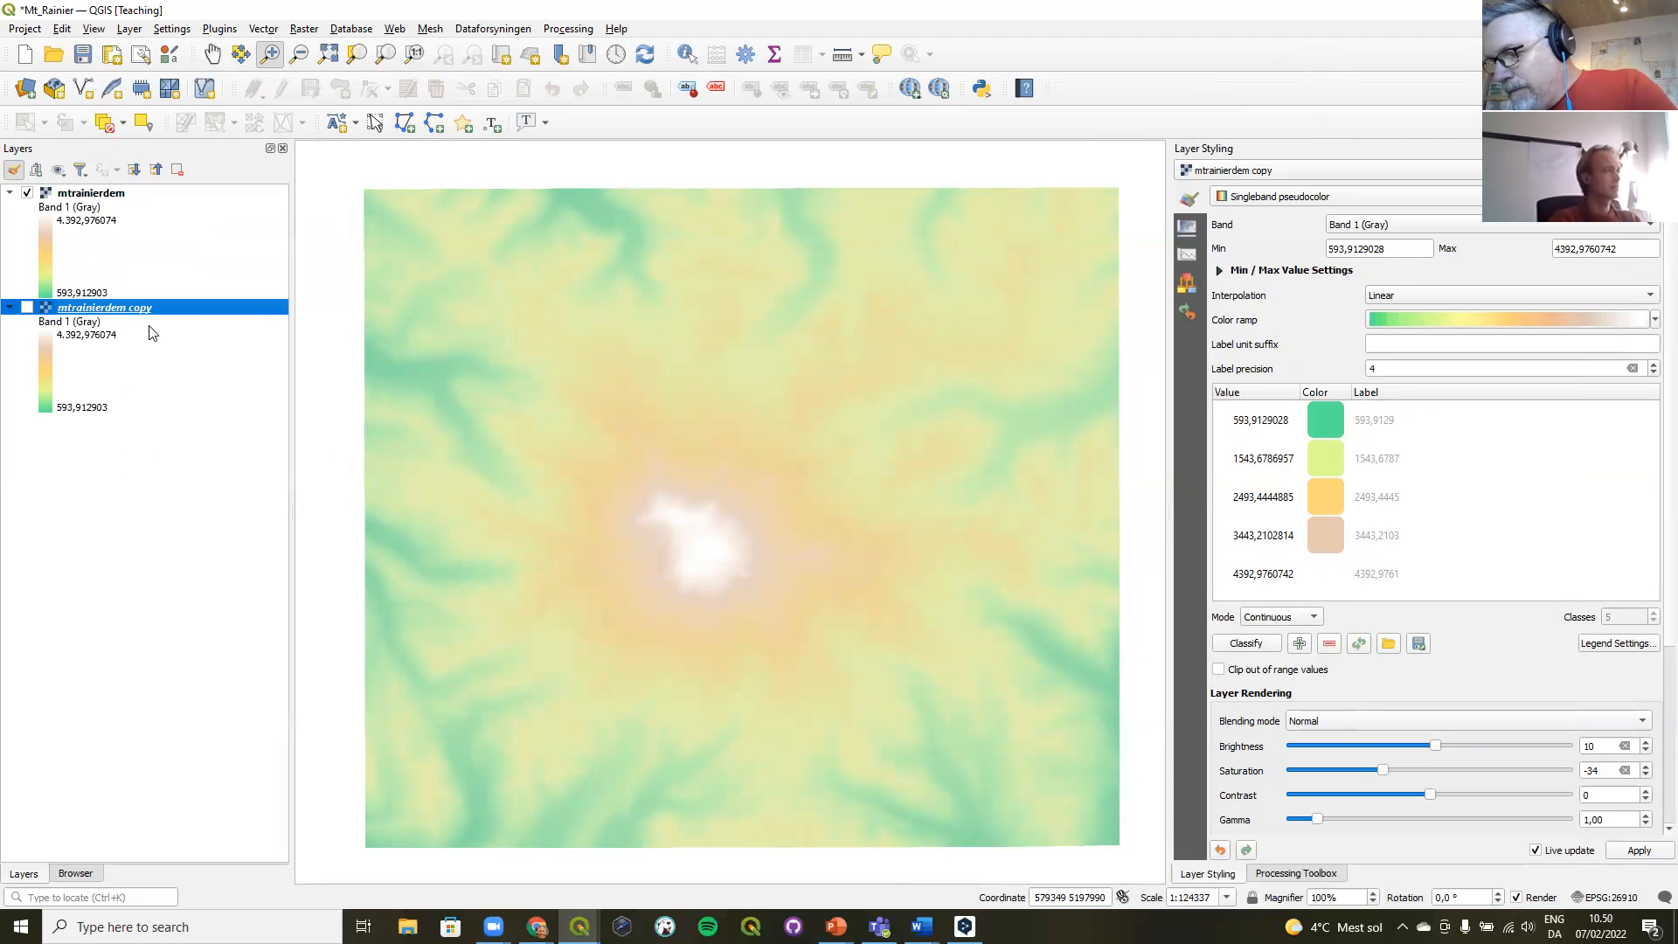
{"action": "right_click", "coordinate": [99, 310]}
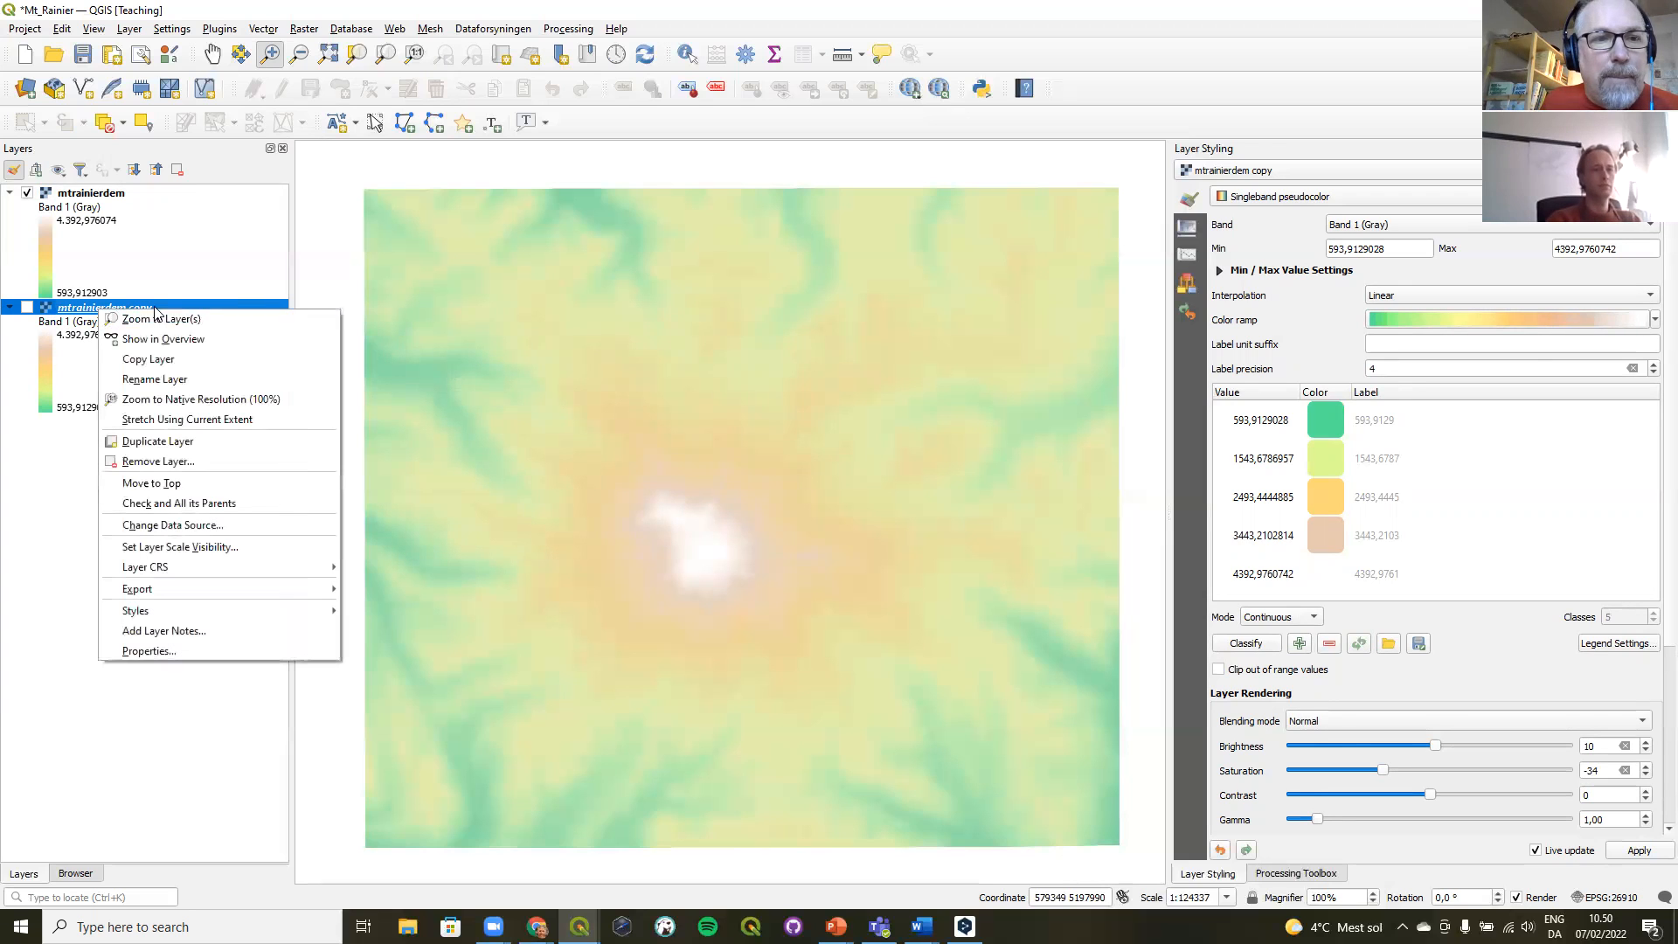
{"action": "left_click", "coordinate": [216, 380]}
{"action": "type", "text": "Hillshade"}
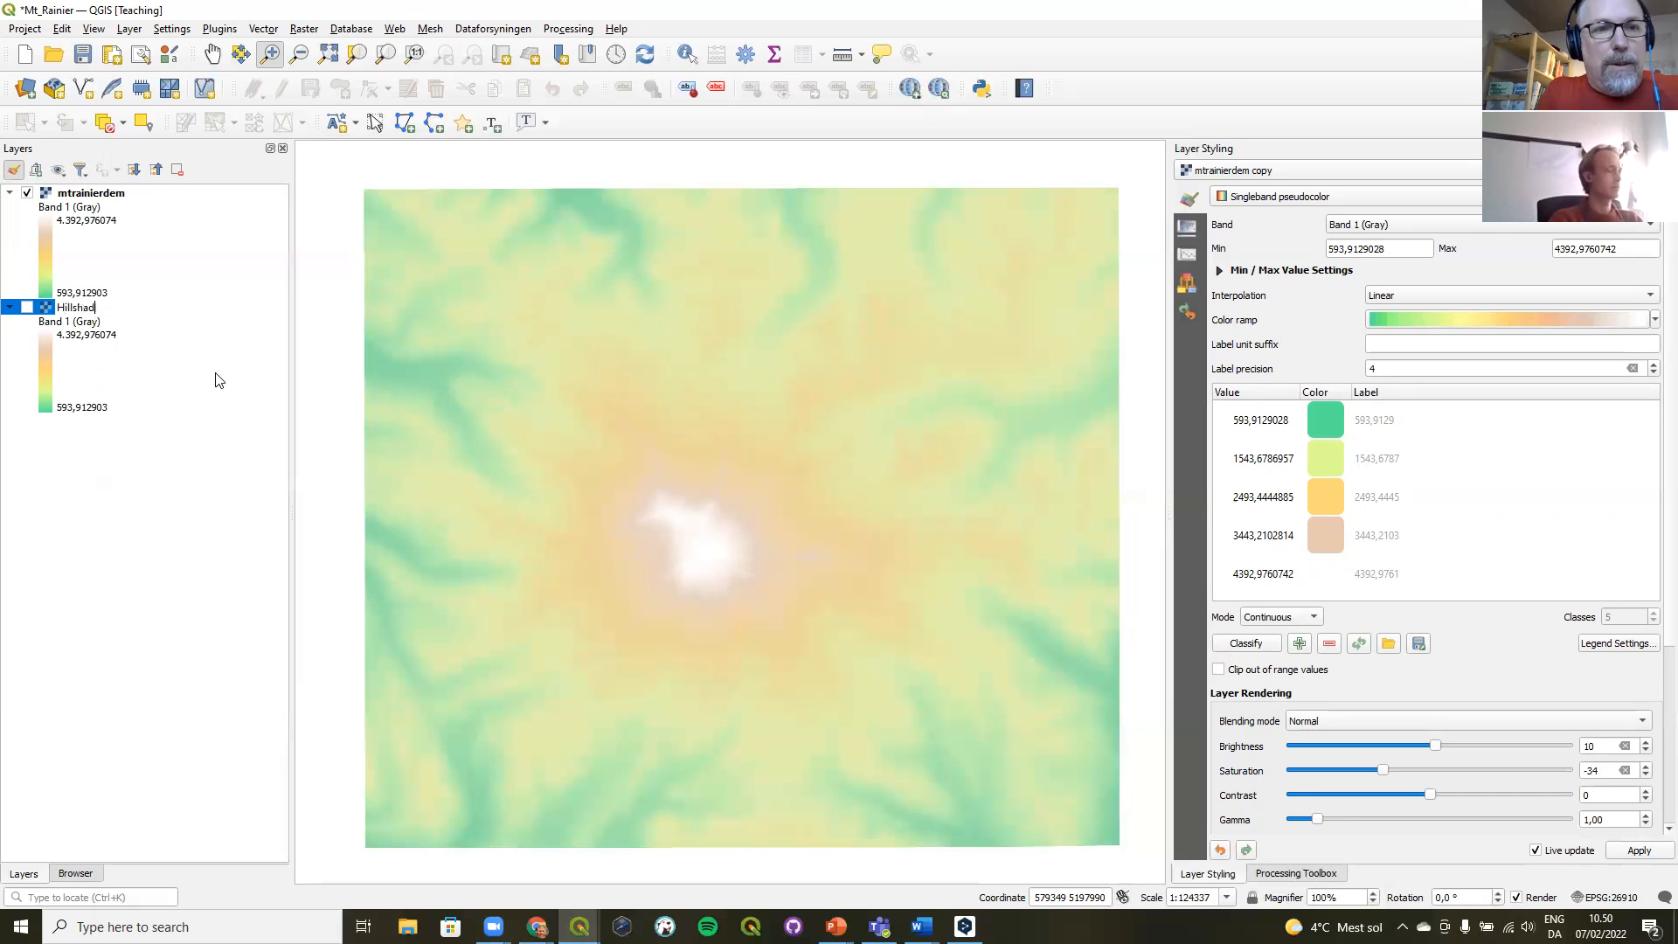
- Show the Hillshade layer, hide the mtrainierdem layer, and render the Hillshade layer with the Hillshade renderer
{"action": "left_click", "coordinate": [27, 308]}
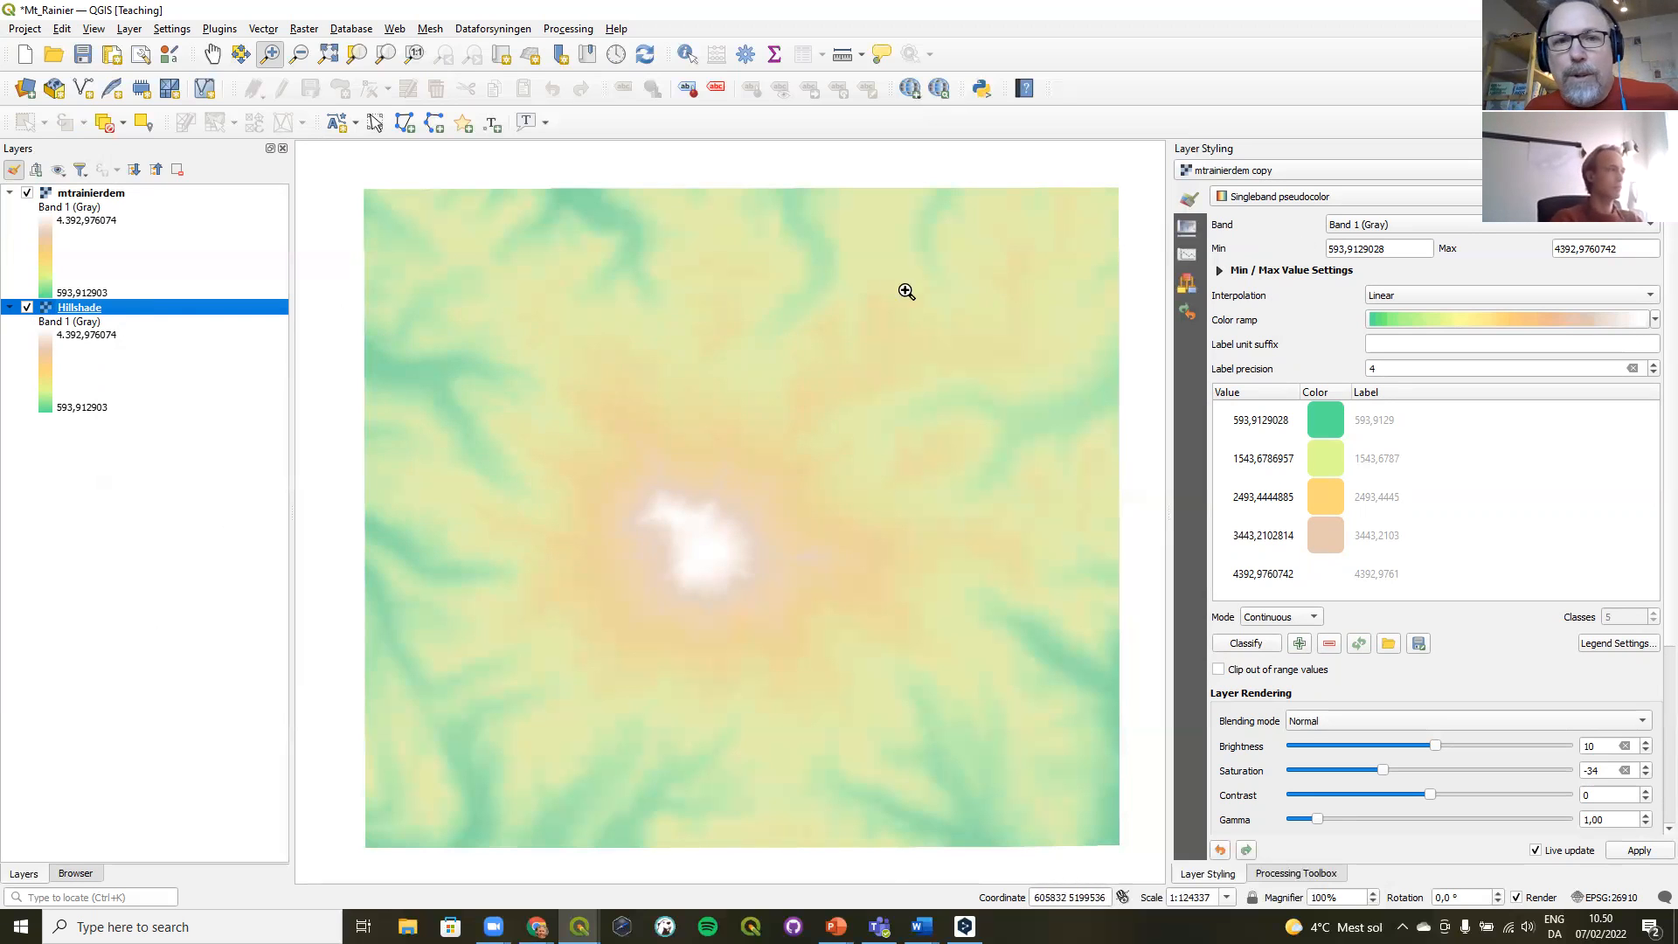
{"action": "left_click", "coordinate": [27, 193]}
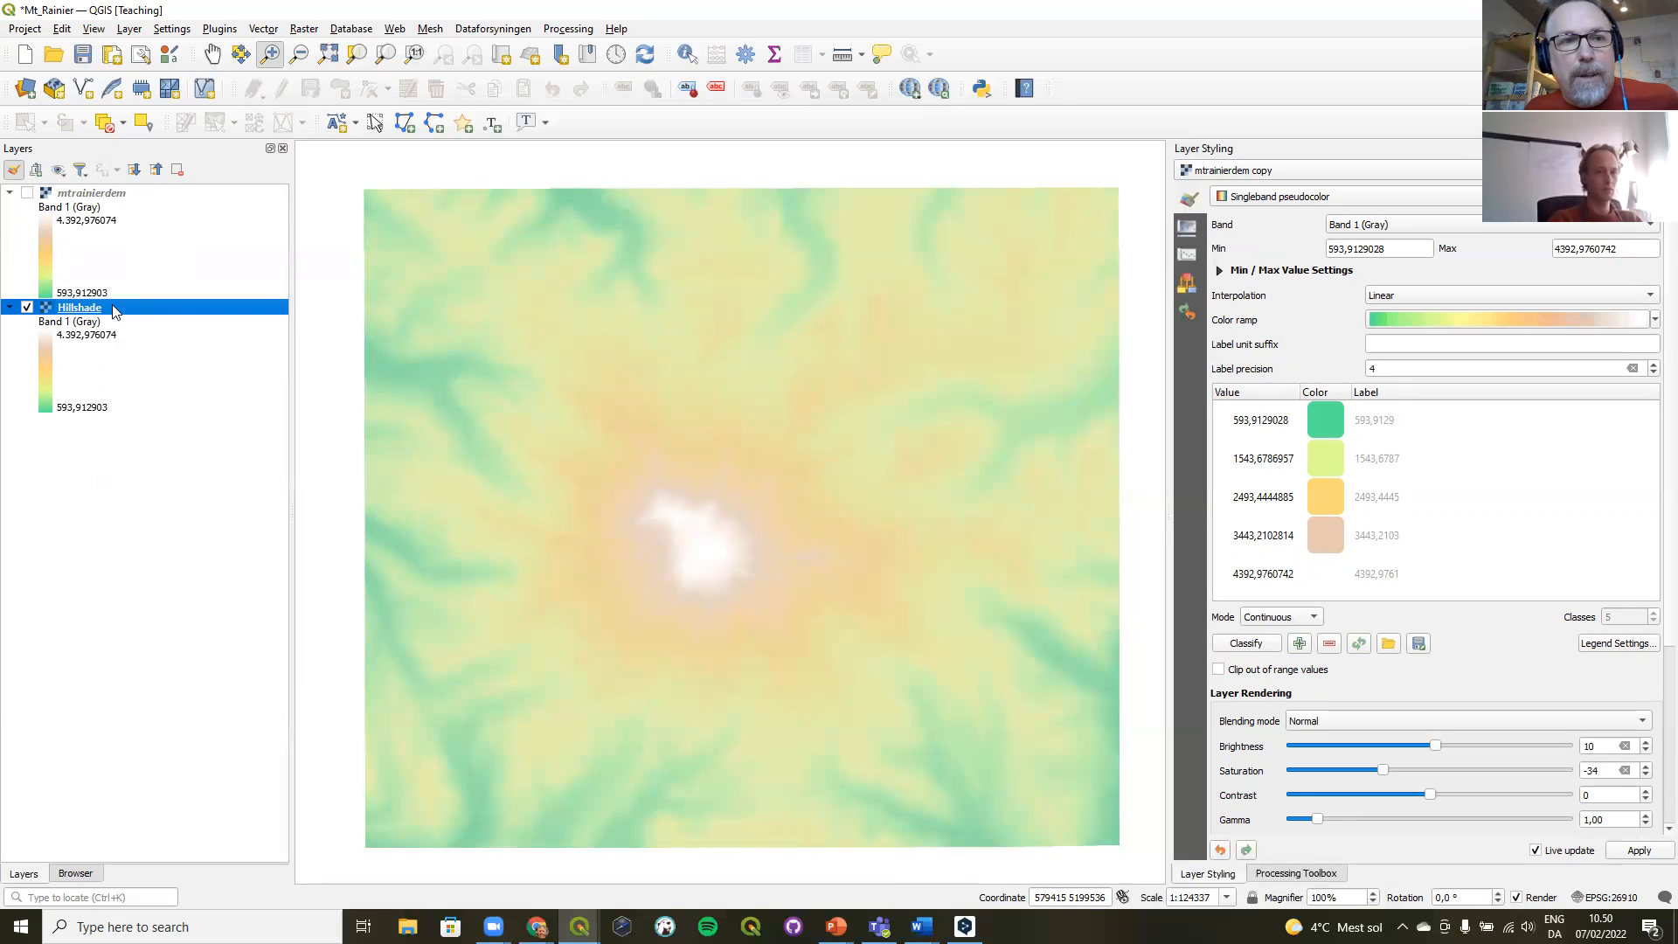
{"action": "left_click", "coordinate": [1318, 199]}
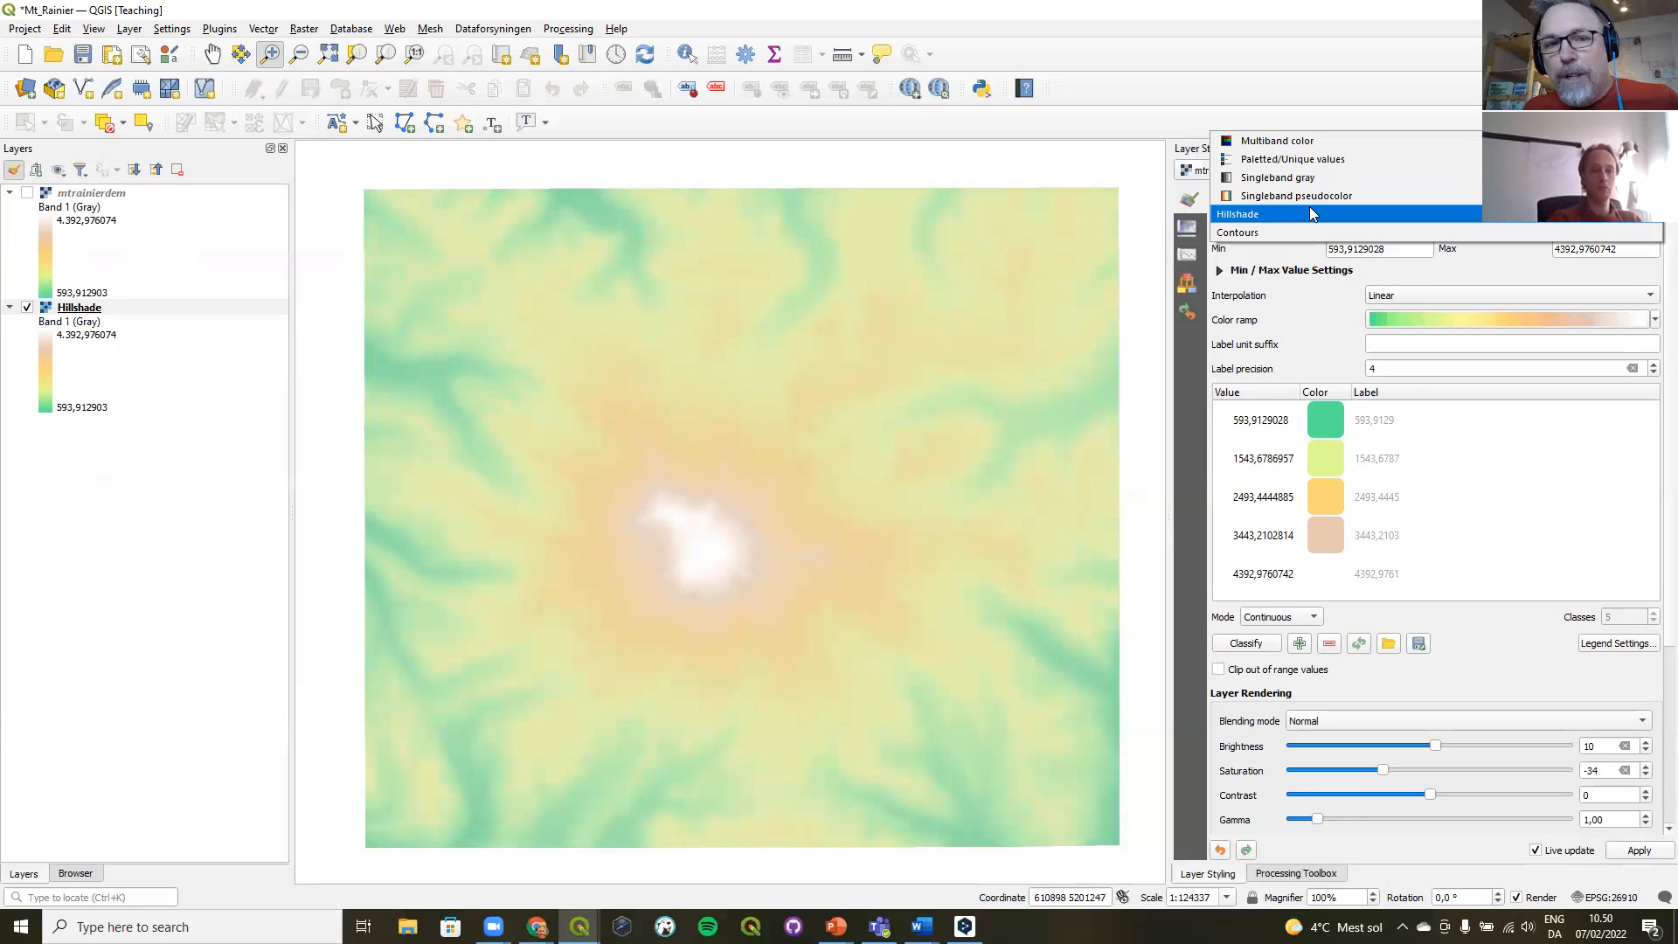
{"action": "left_click", "coordinate": [1311, 215]}
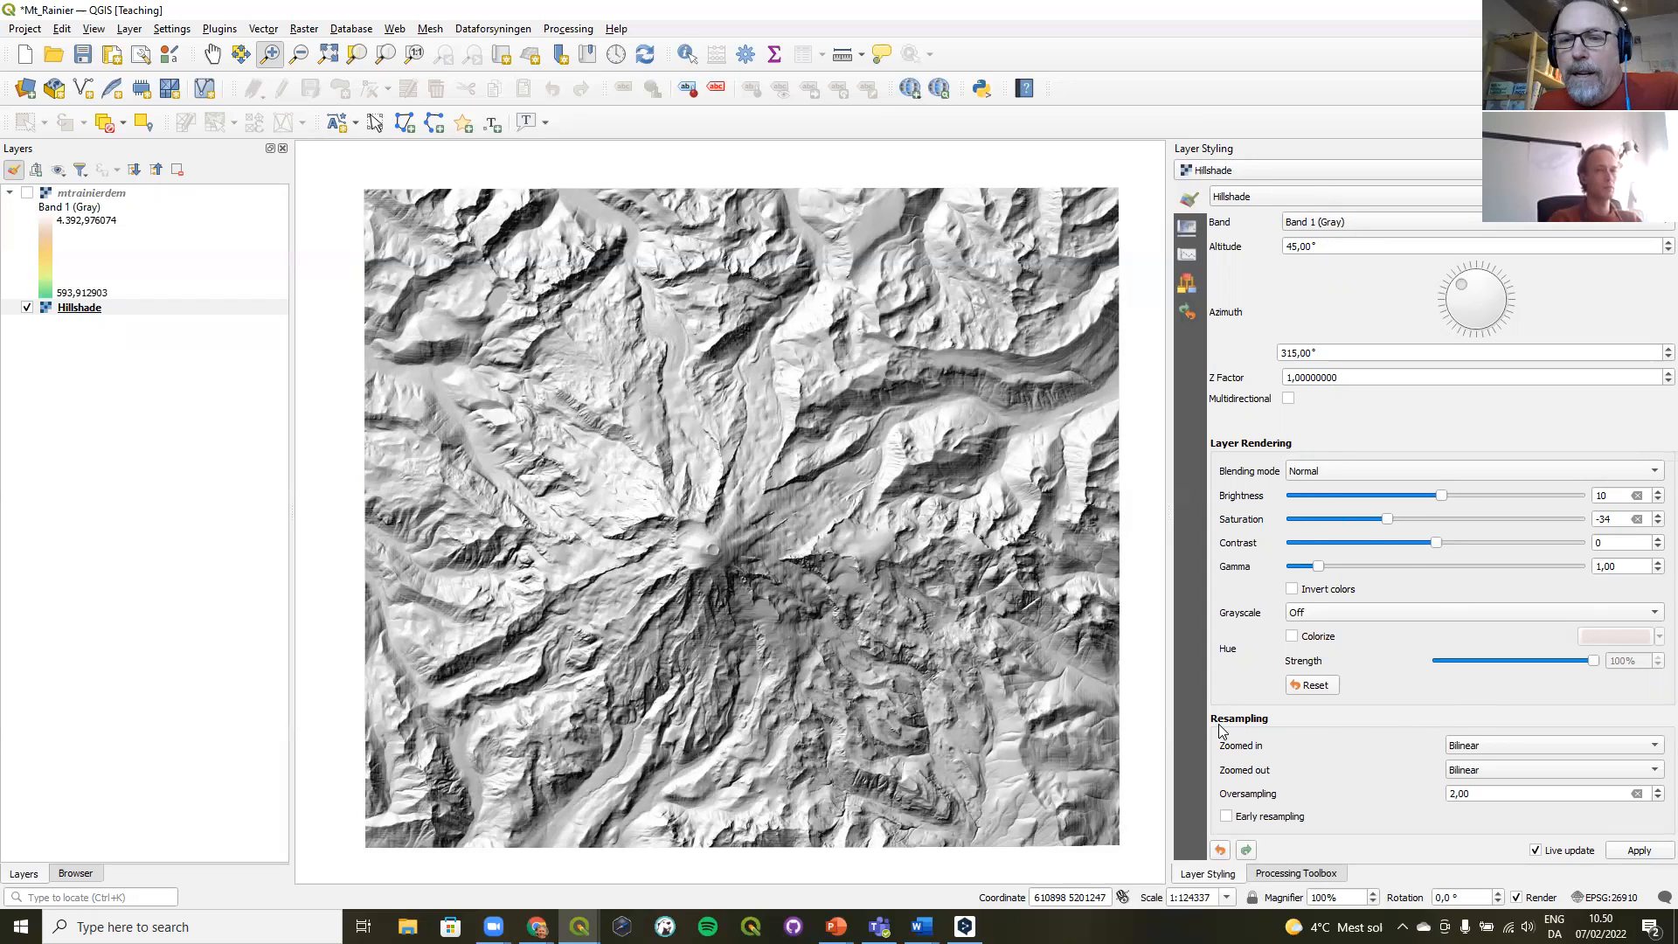
- Try Nearest Neighbour resampling on the Hillshade layer for both zoomed in and zoomed out
{"action": "left_click", "coordinate": [1495, 749]}
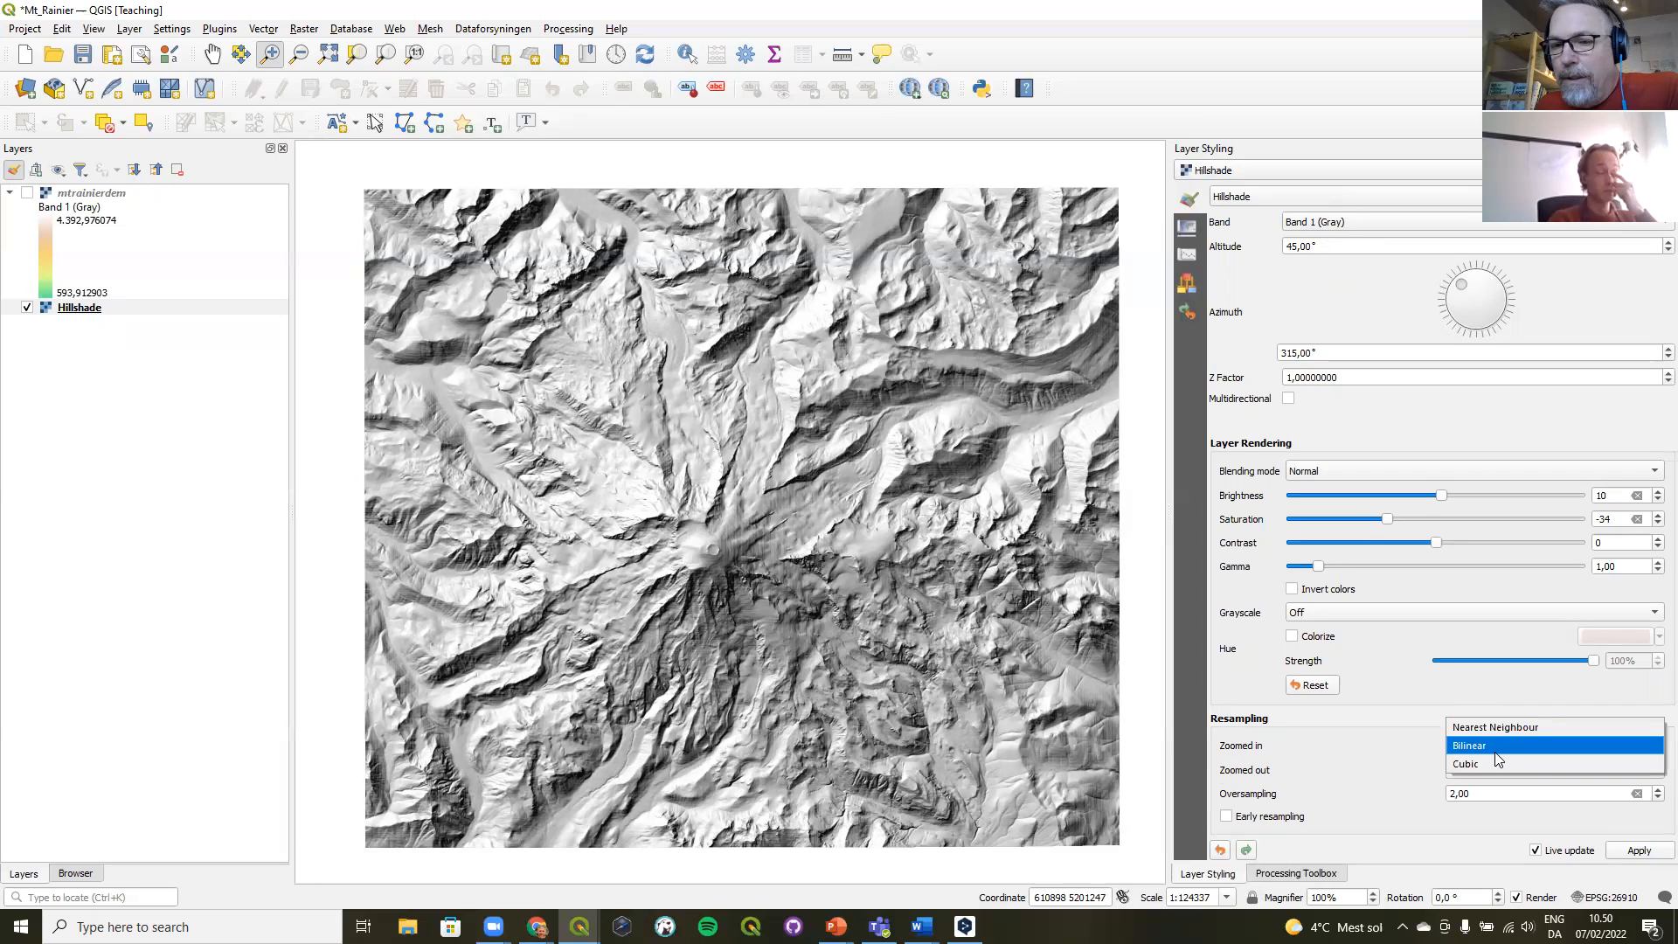
{"action": "left_click", "coordinate": [1313, 724]}
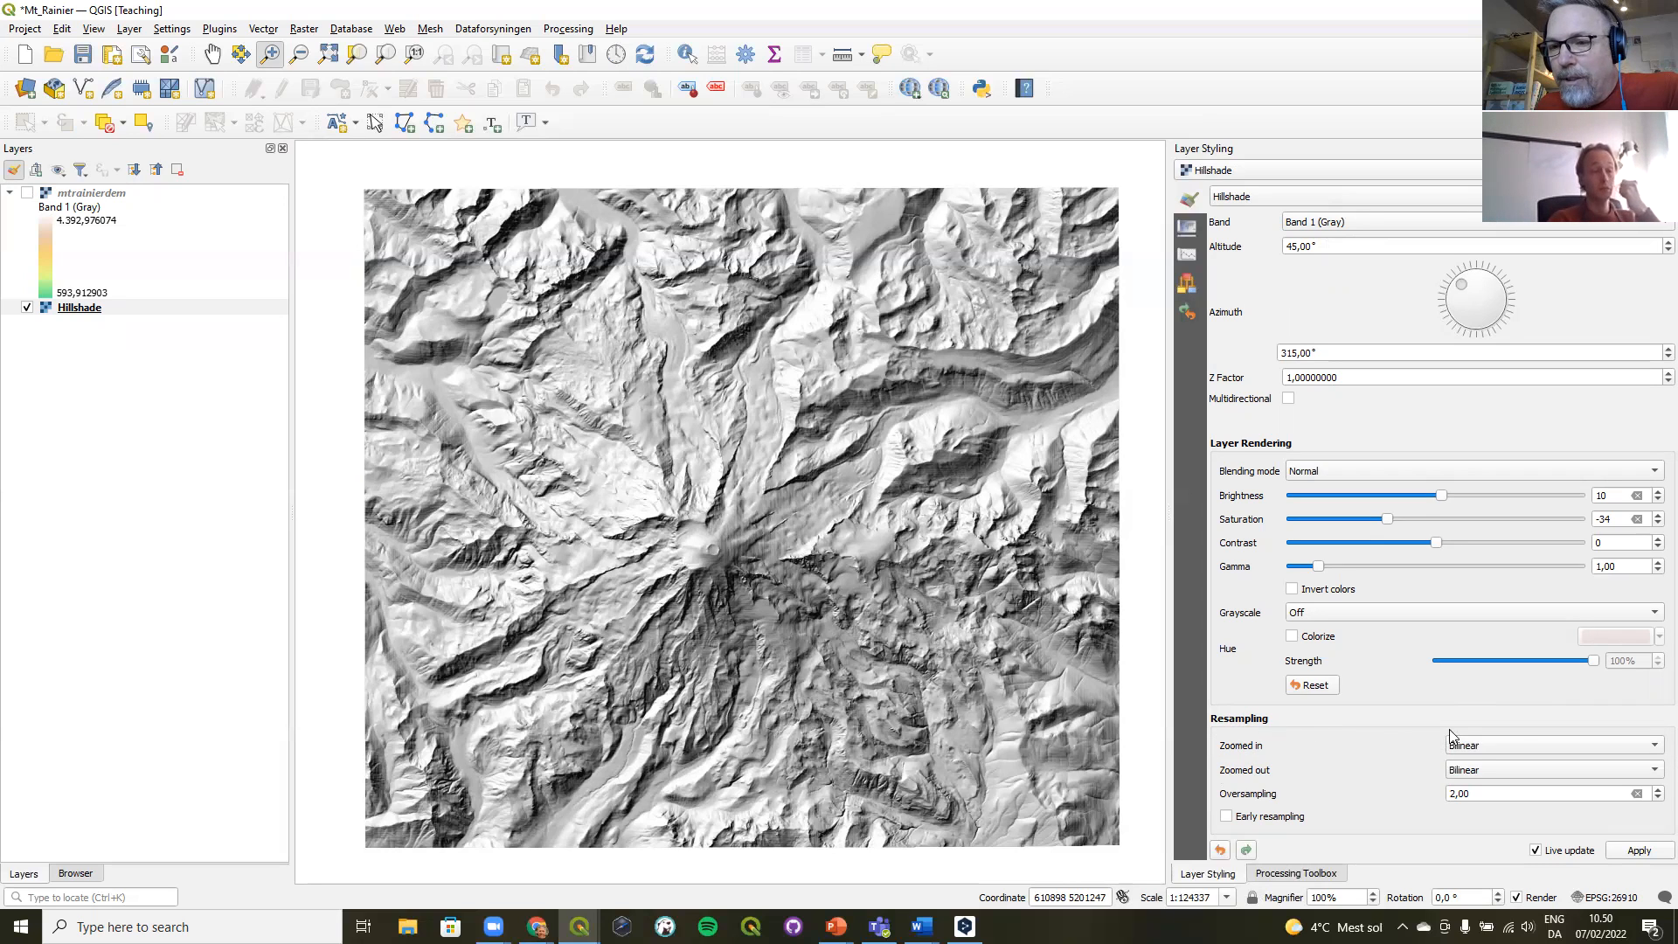
{"action": "left_click", "coordinate": [1474, 749]}
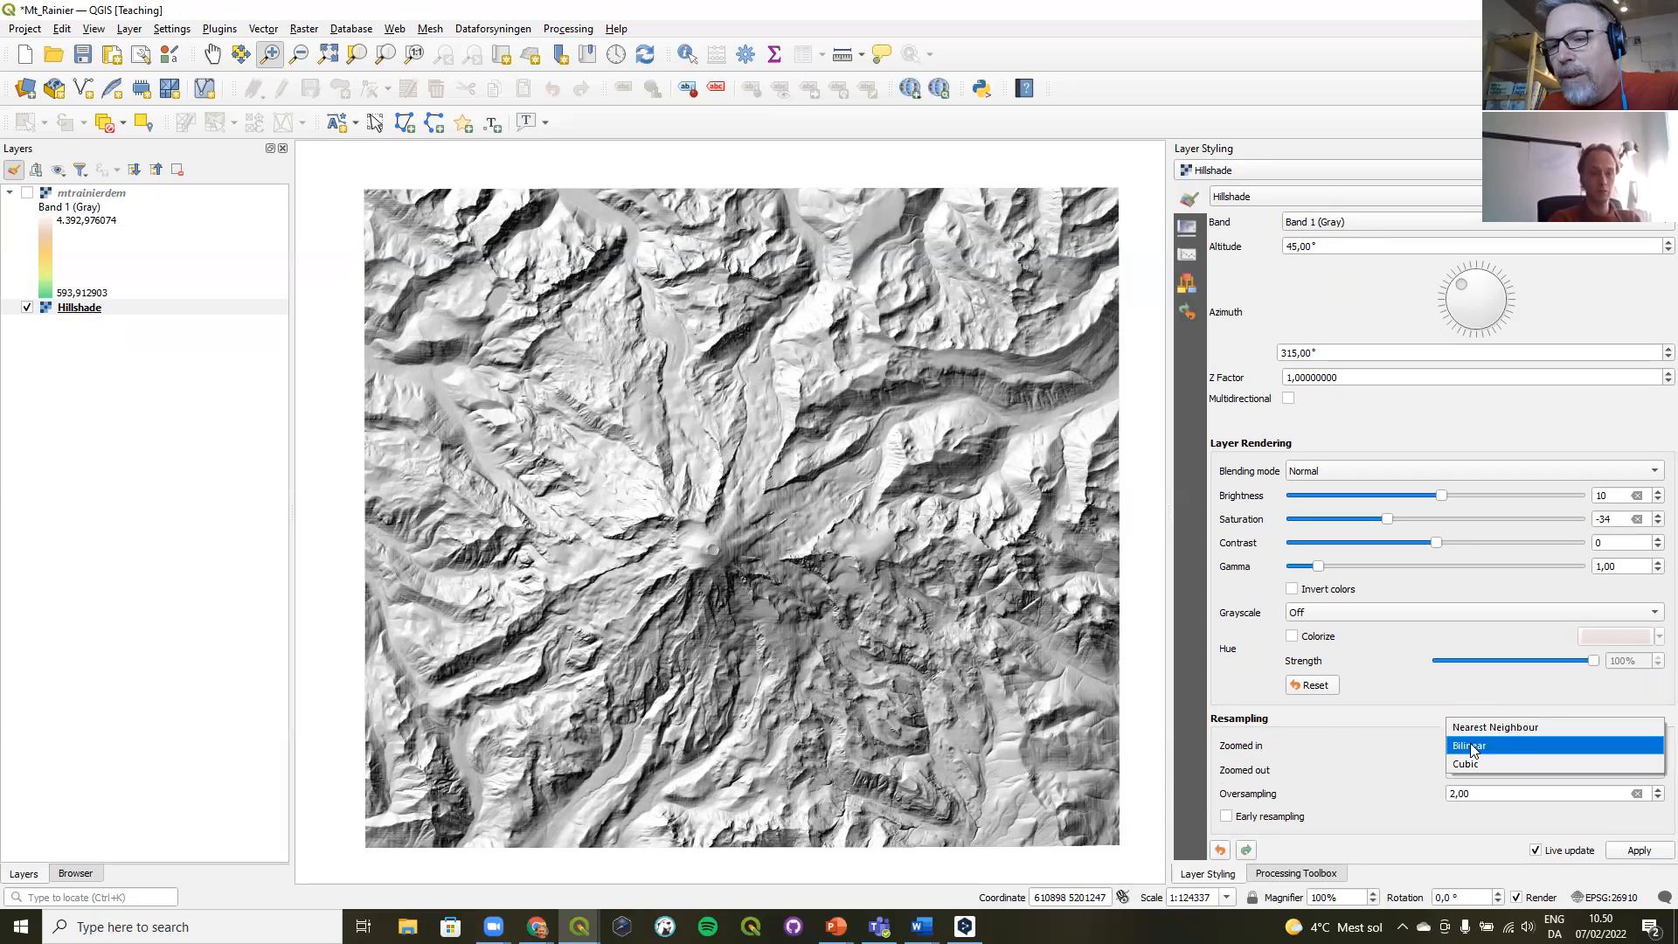
{"action": "left_click", "coordinate": [1485, 724]}
{"action": "left_click", "coordinate": [1488, 770]}
{"action": "left_click", "coordinate": [1491, 750]}
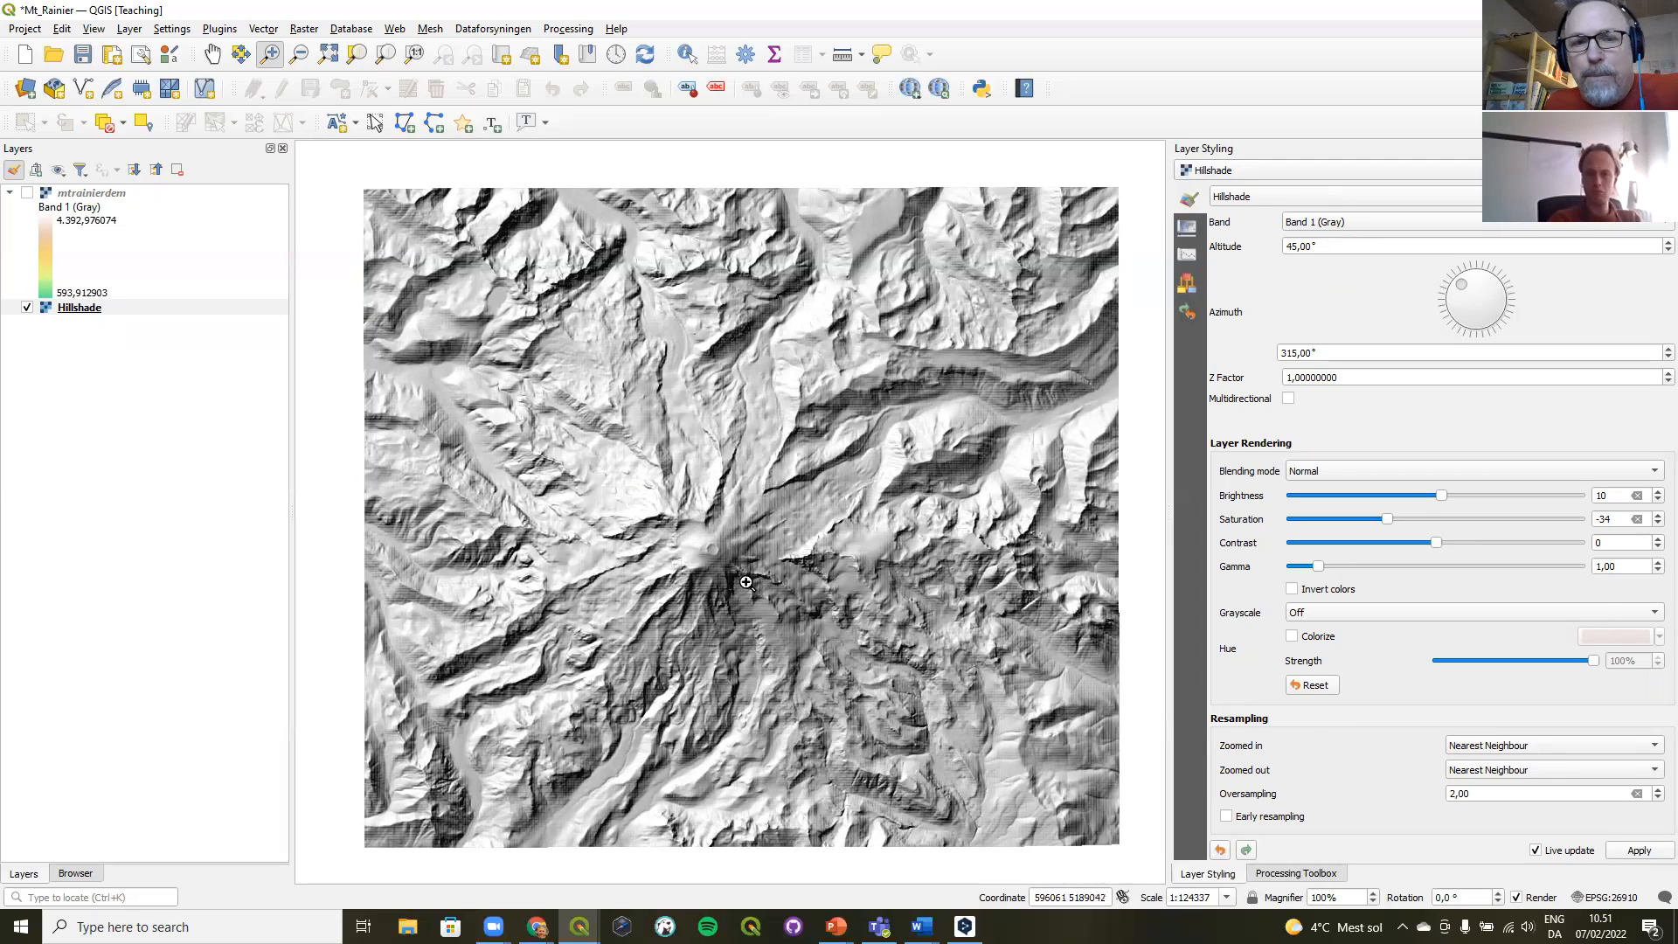
- Inspect the terrain northeast of the summit up close and set the Hillshade layer's zoomed-in and zoomed-out resampling back to Bilinear
{"action": "left_click_drag", "start_coordinate": [663, 434], "coordinate": [849, 560]}
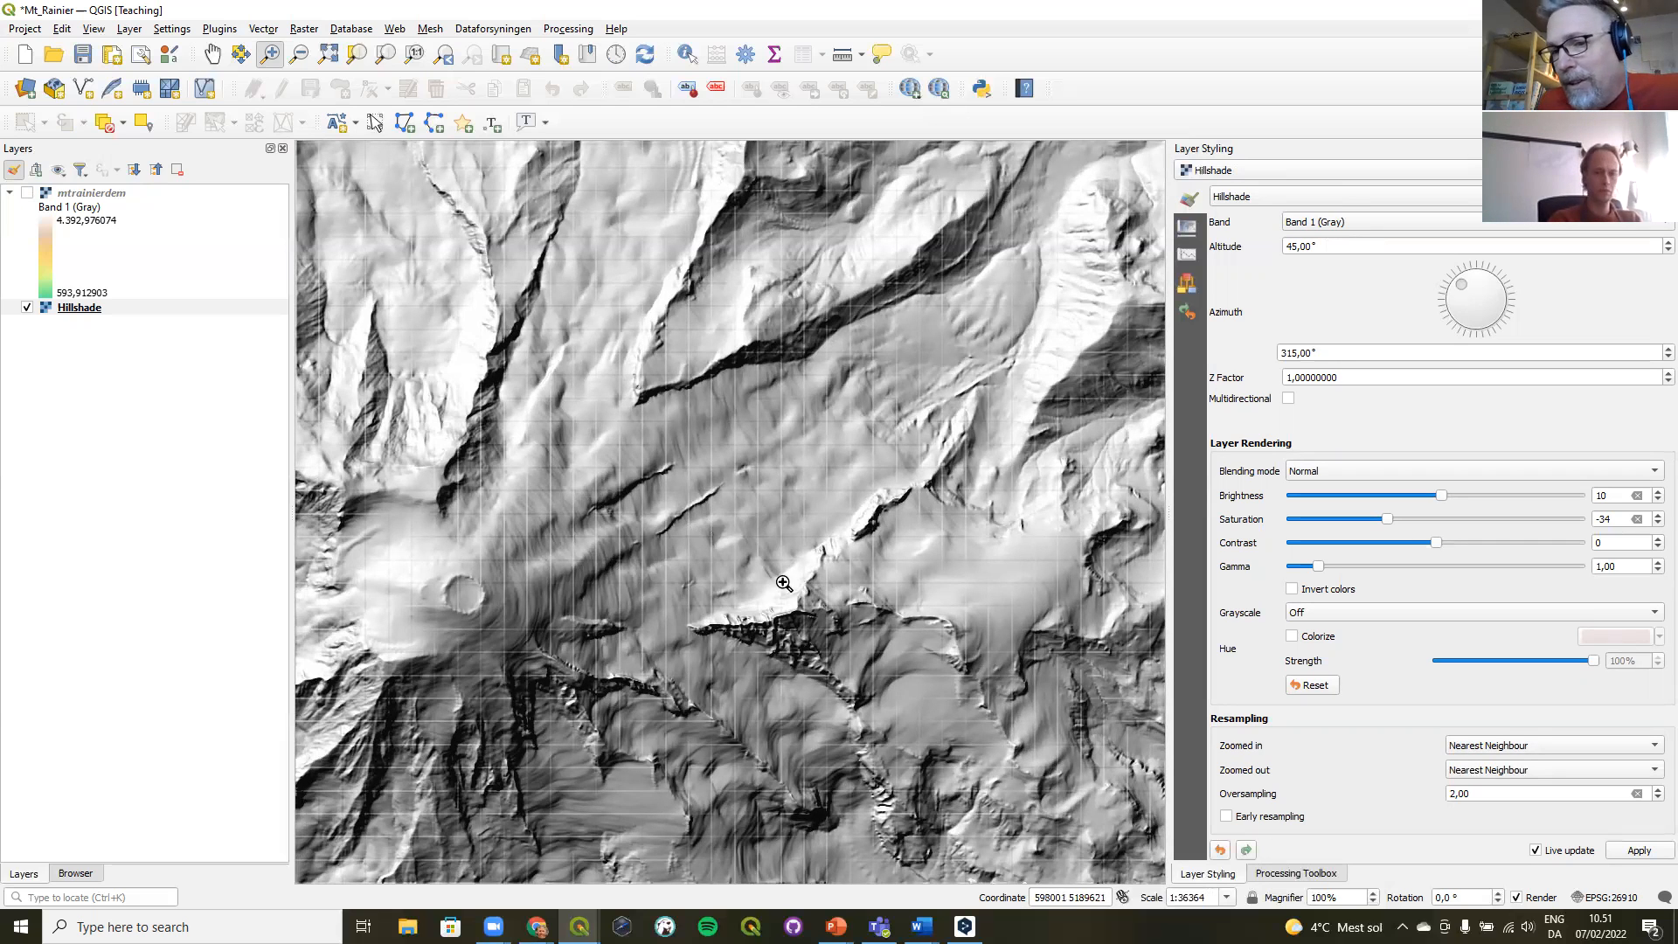
{"action": "left_click", "coordinate": [1551, 754]}
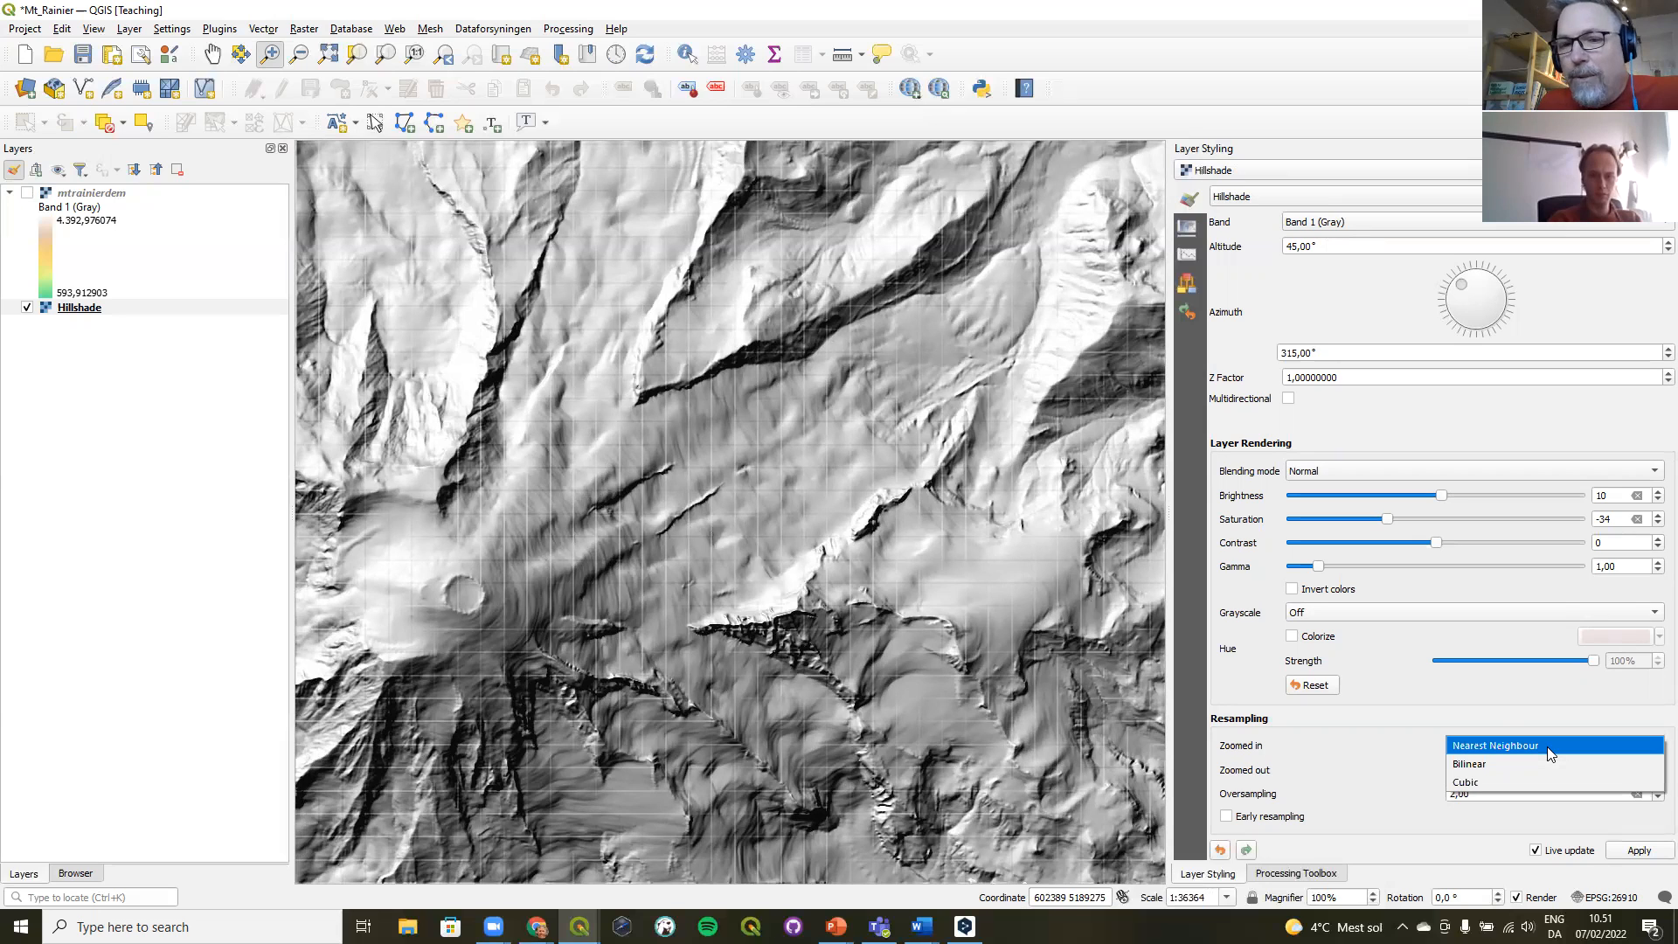
{"action": "left_click", "coordinate": [1535, 764]}
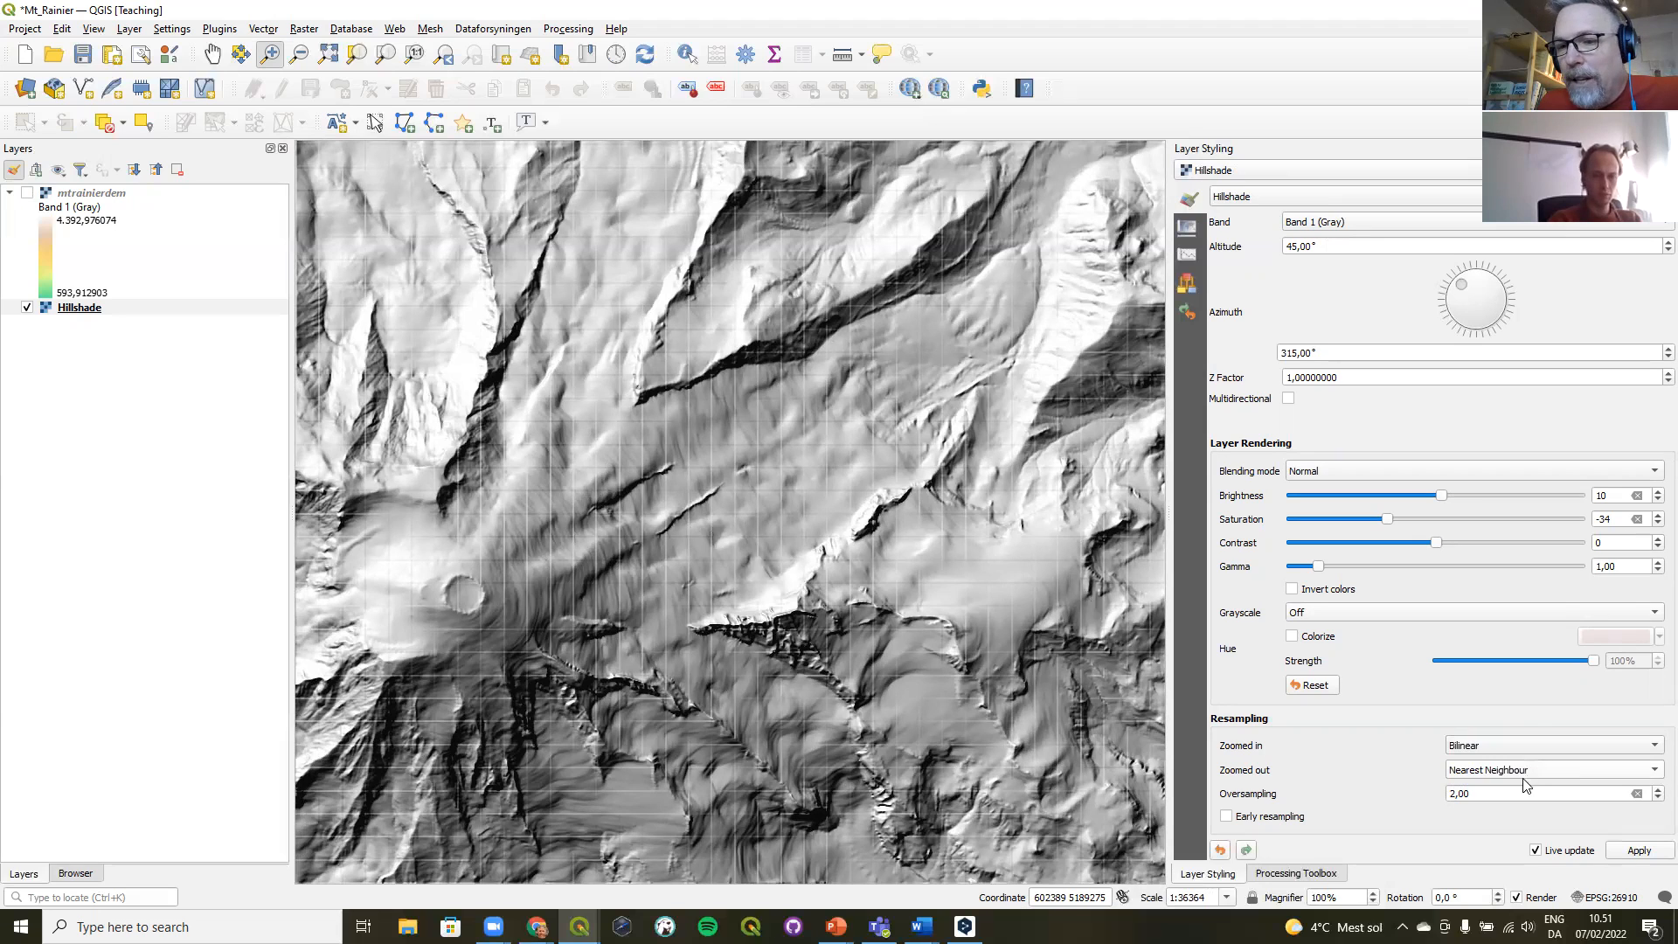
{"action": "left_click", "coordinate": [1523, 773]}
{"action": "left_click", "coordinate": [1525, 788]}
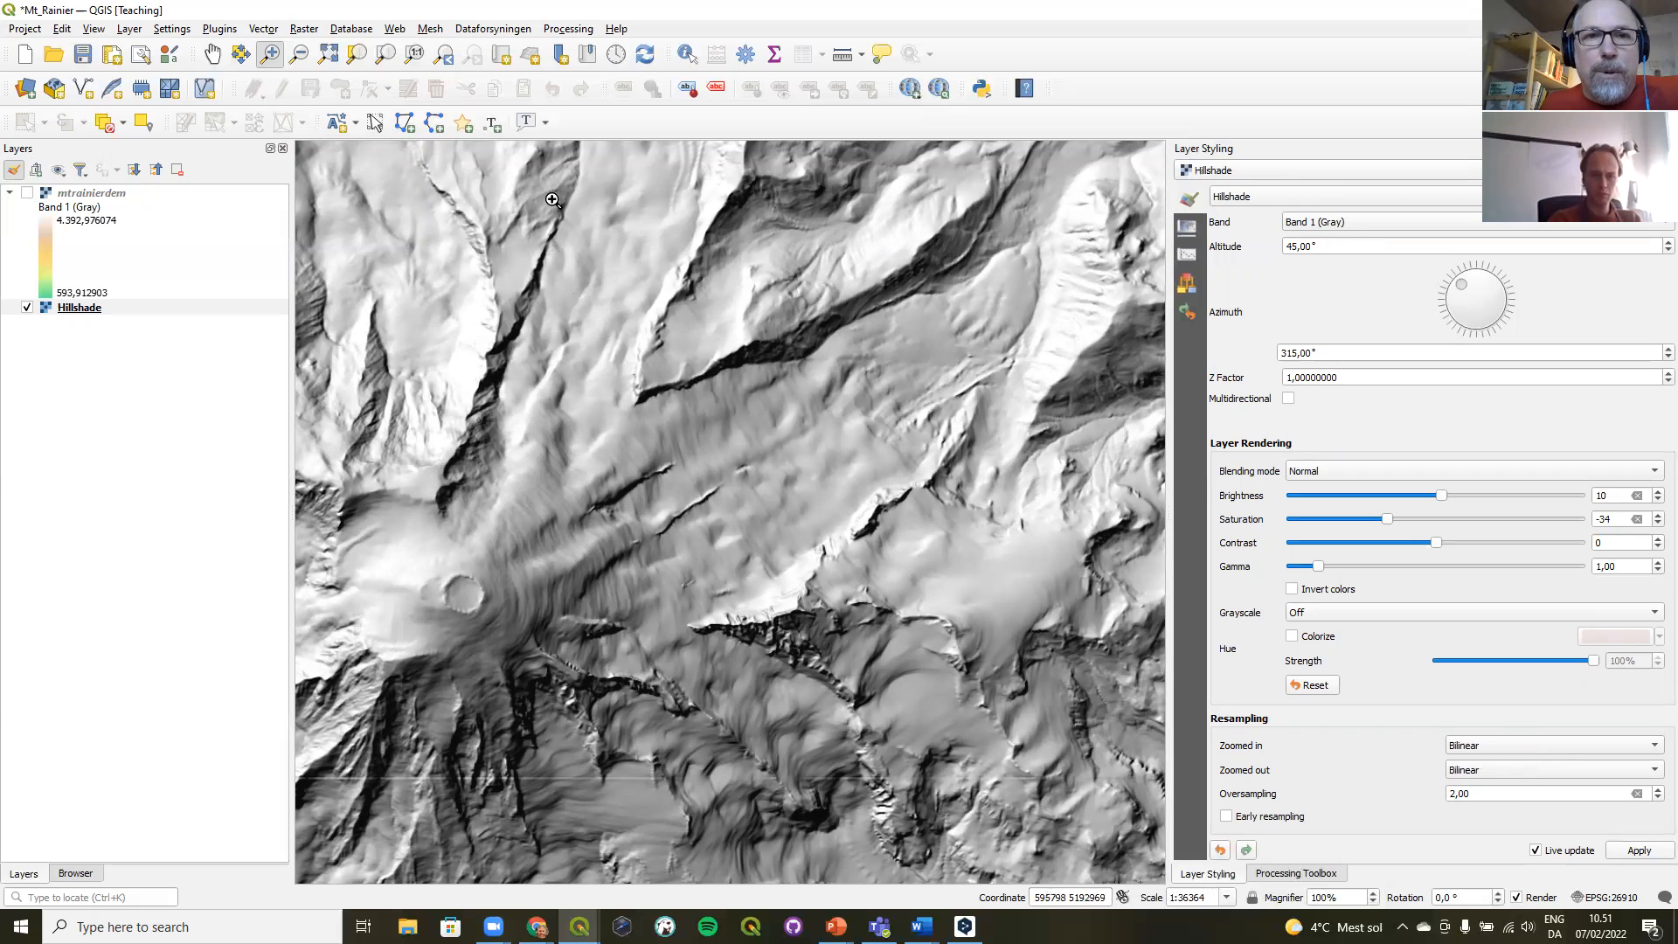
{"action": "left_click", "coordinate": [442, 60]}
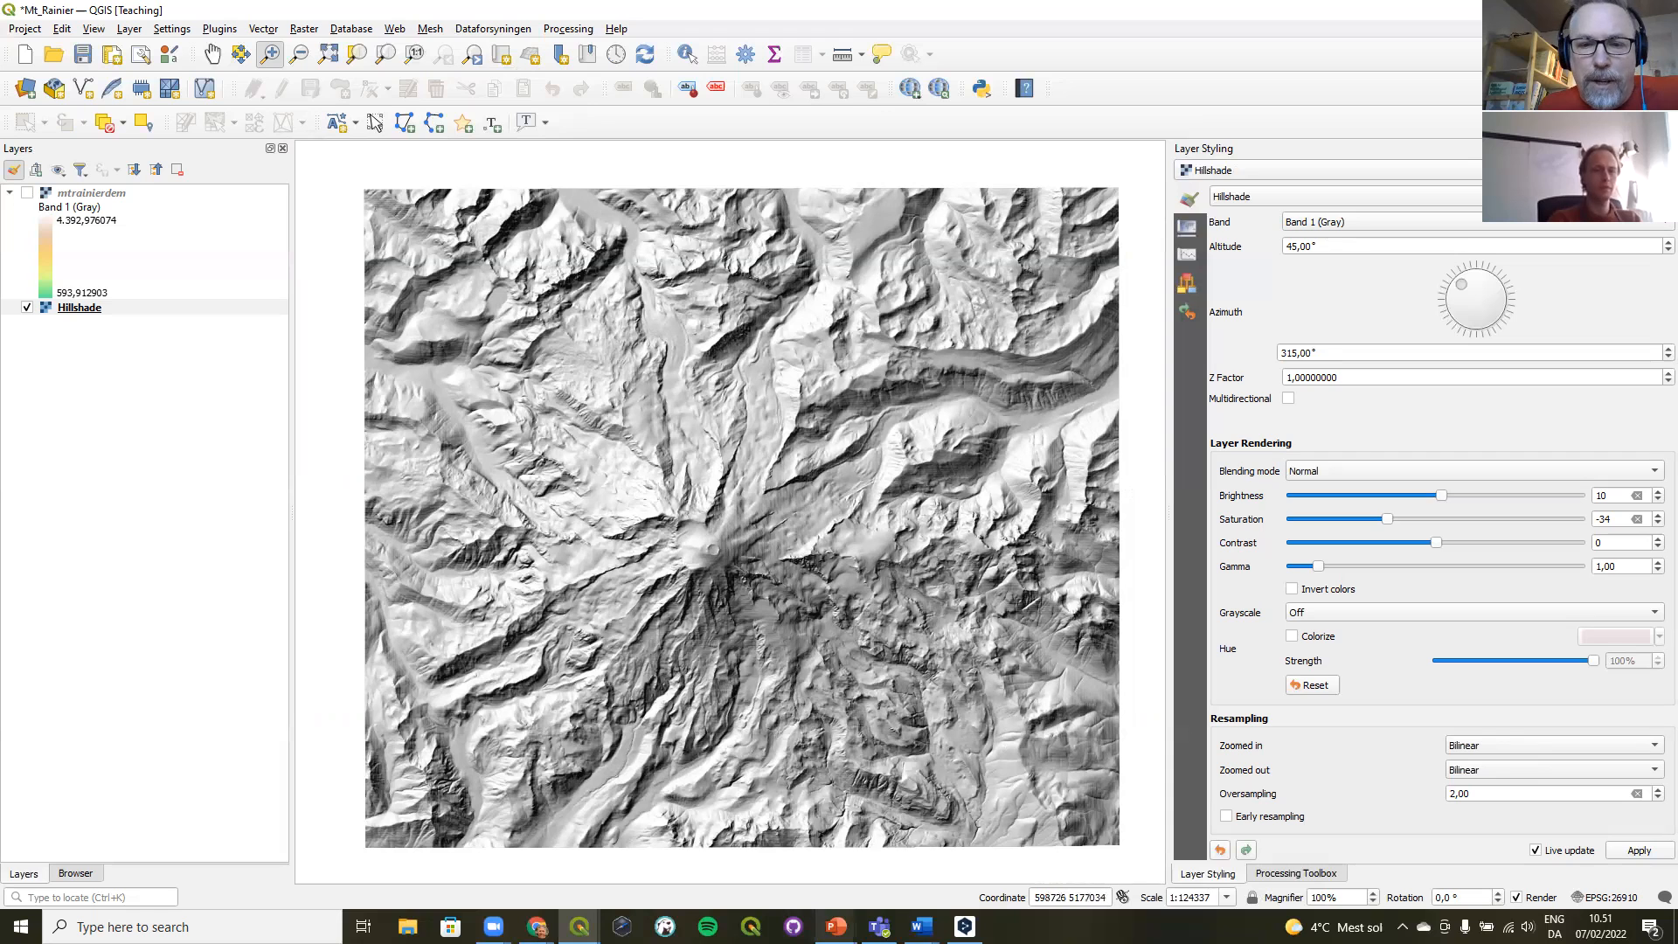
- Switch to the PowerPoint lecture, show the Blending Modes slide, and highlight Multiply in its list
{"action": "mouse_move", "coordinate": [837, 927]}
{"action": "left_click", "coordinate": [647, 839]}
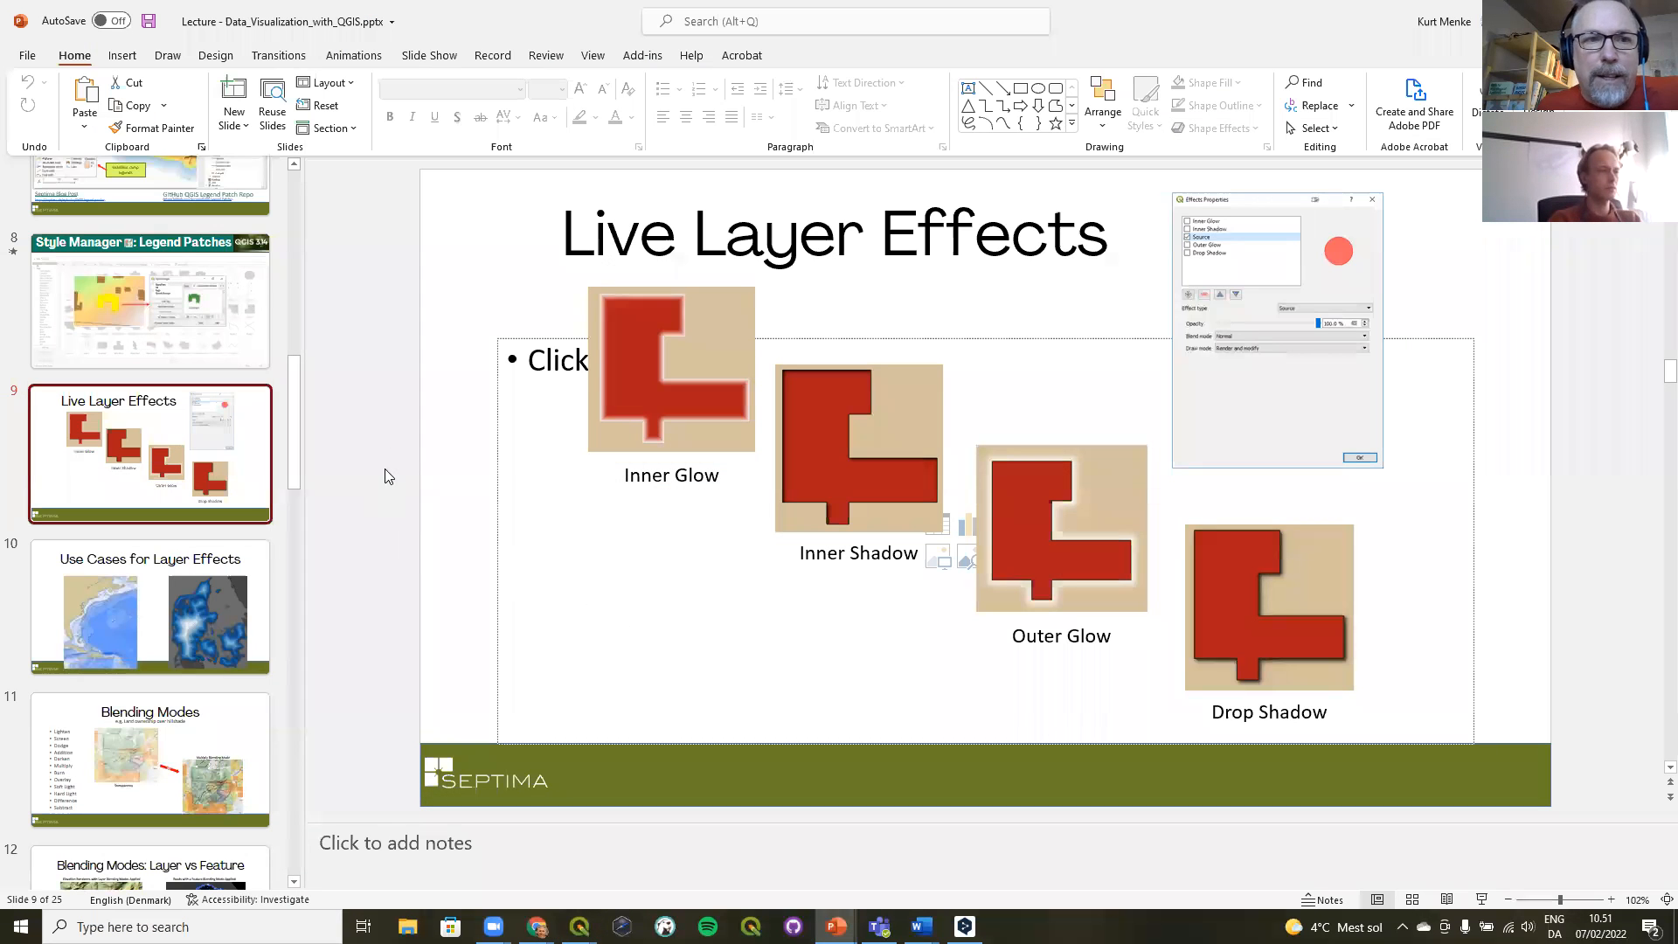
{"action": "scroll", "coordinate": [172, 558], "scroll_direction": "down", "scroll_amount": 3}
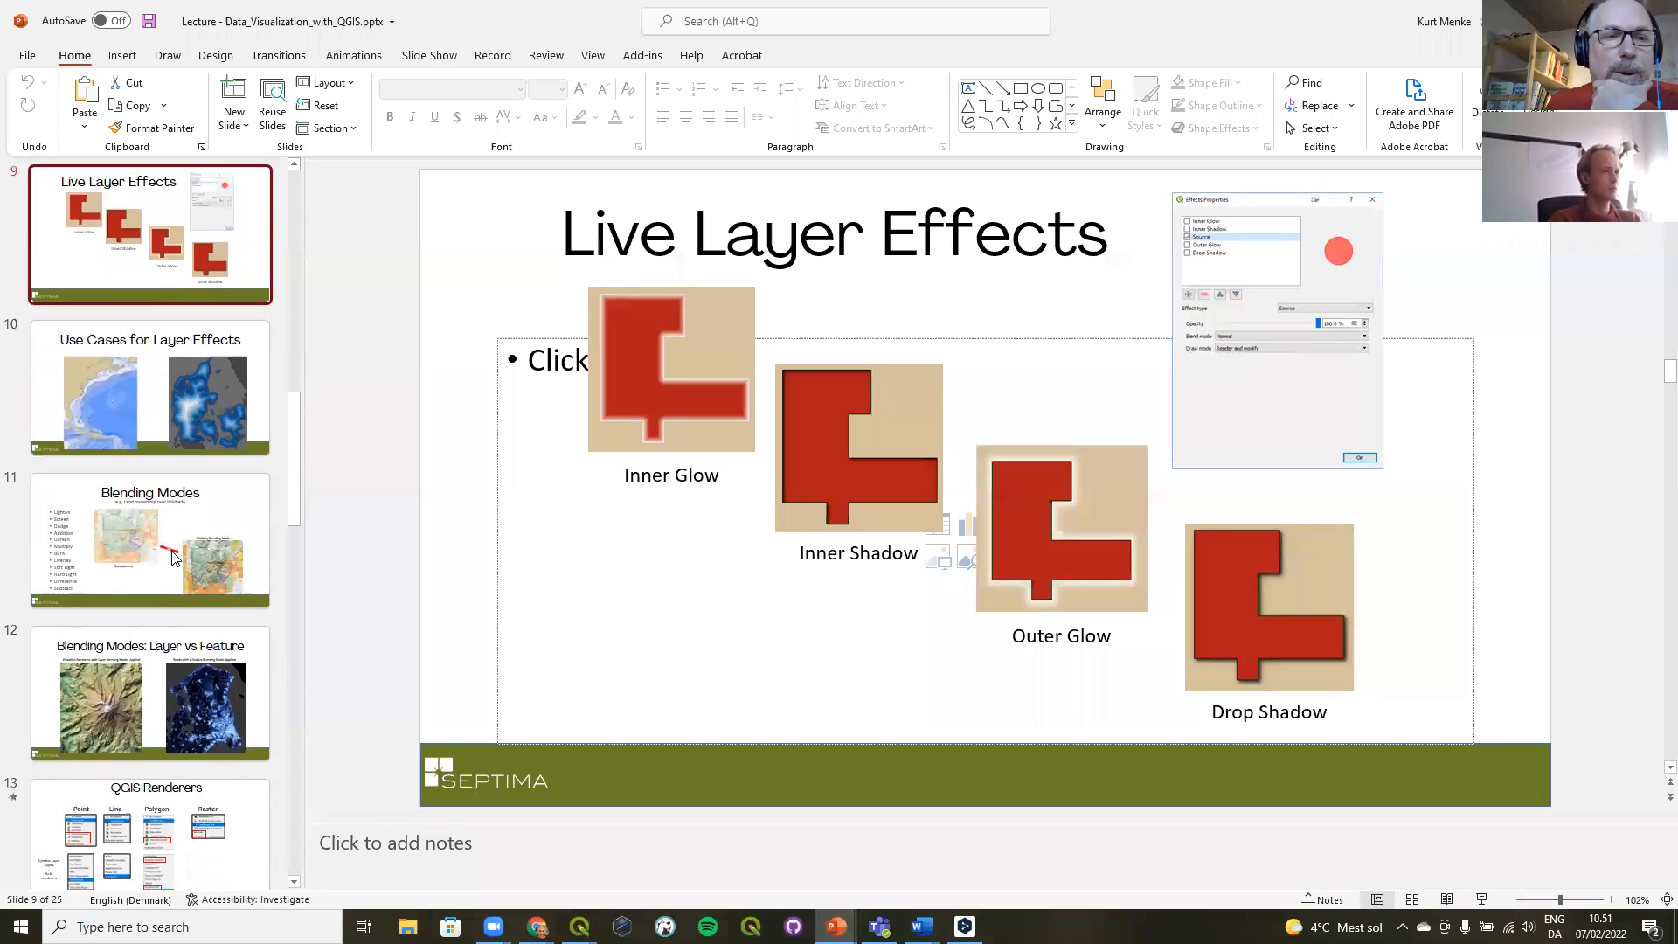
{"action": "left_click", "coordinate": [172, 558]}
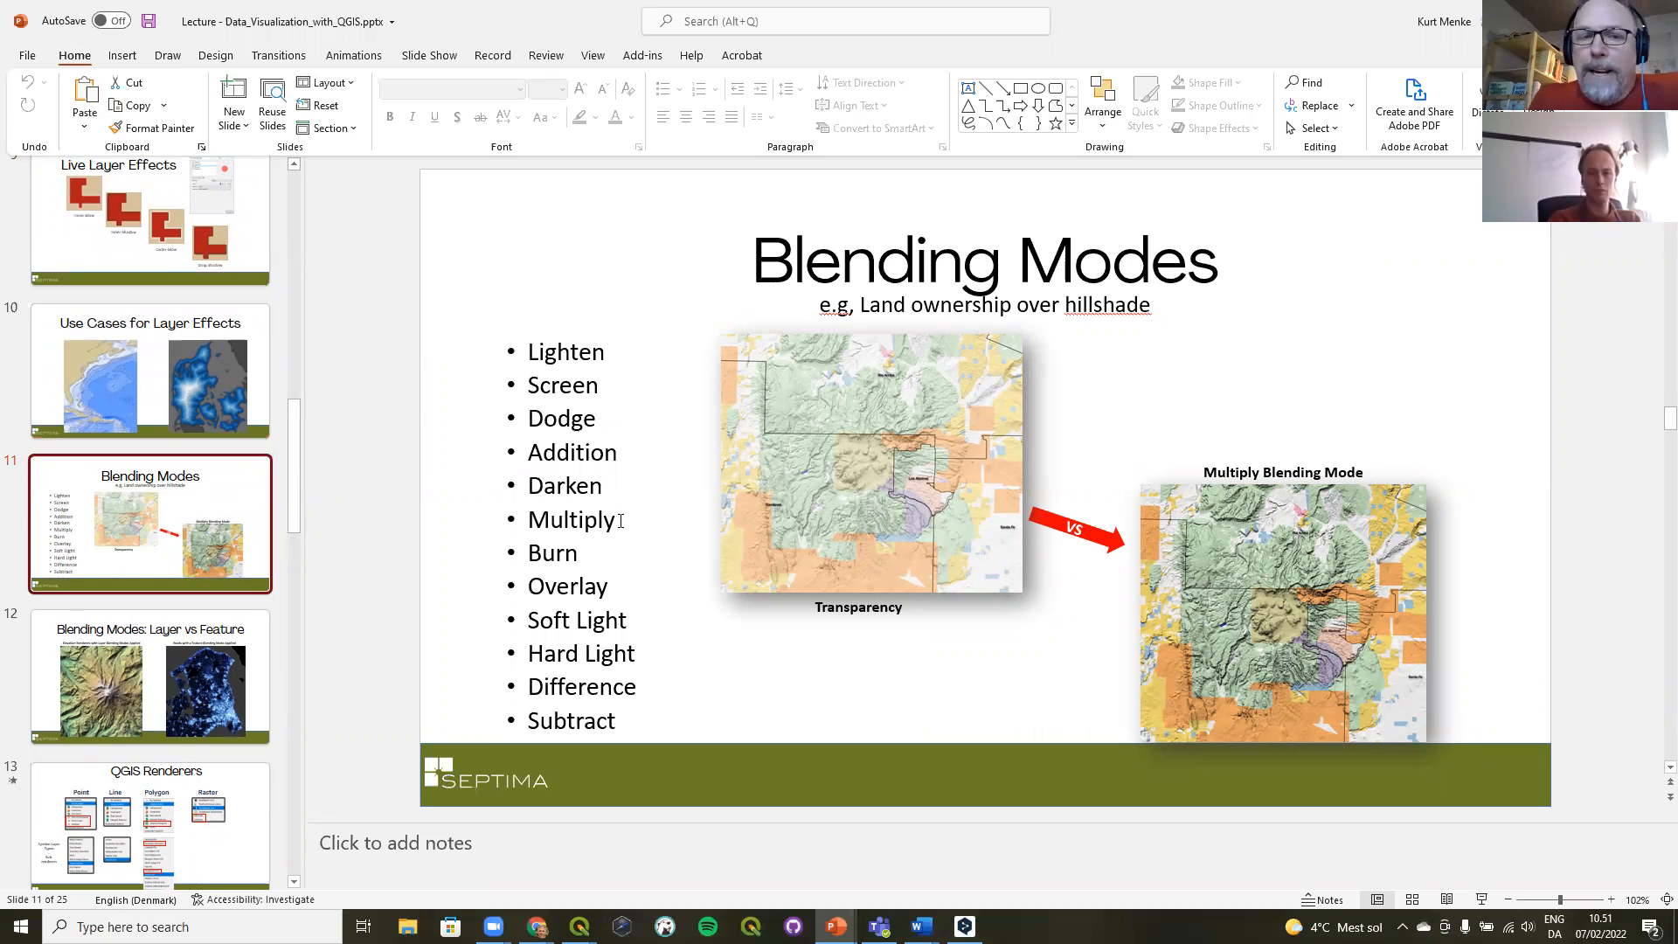
{"action": "double_click", "coordinate": [574, 524]}
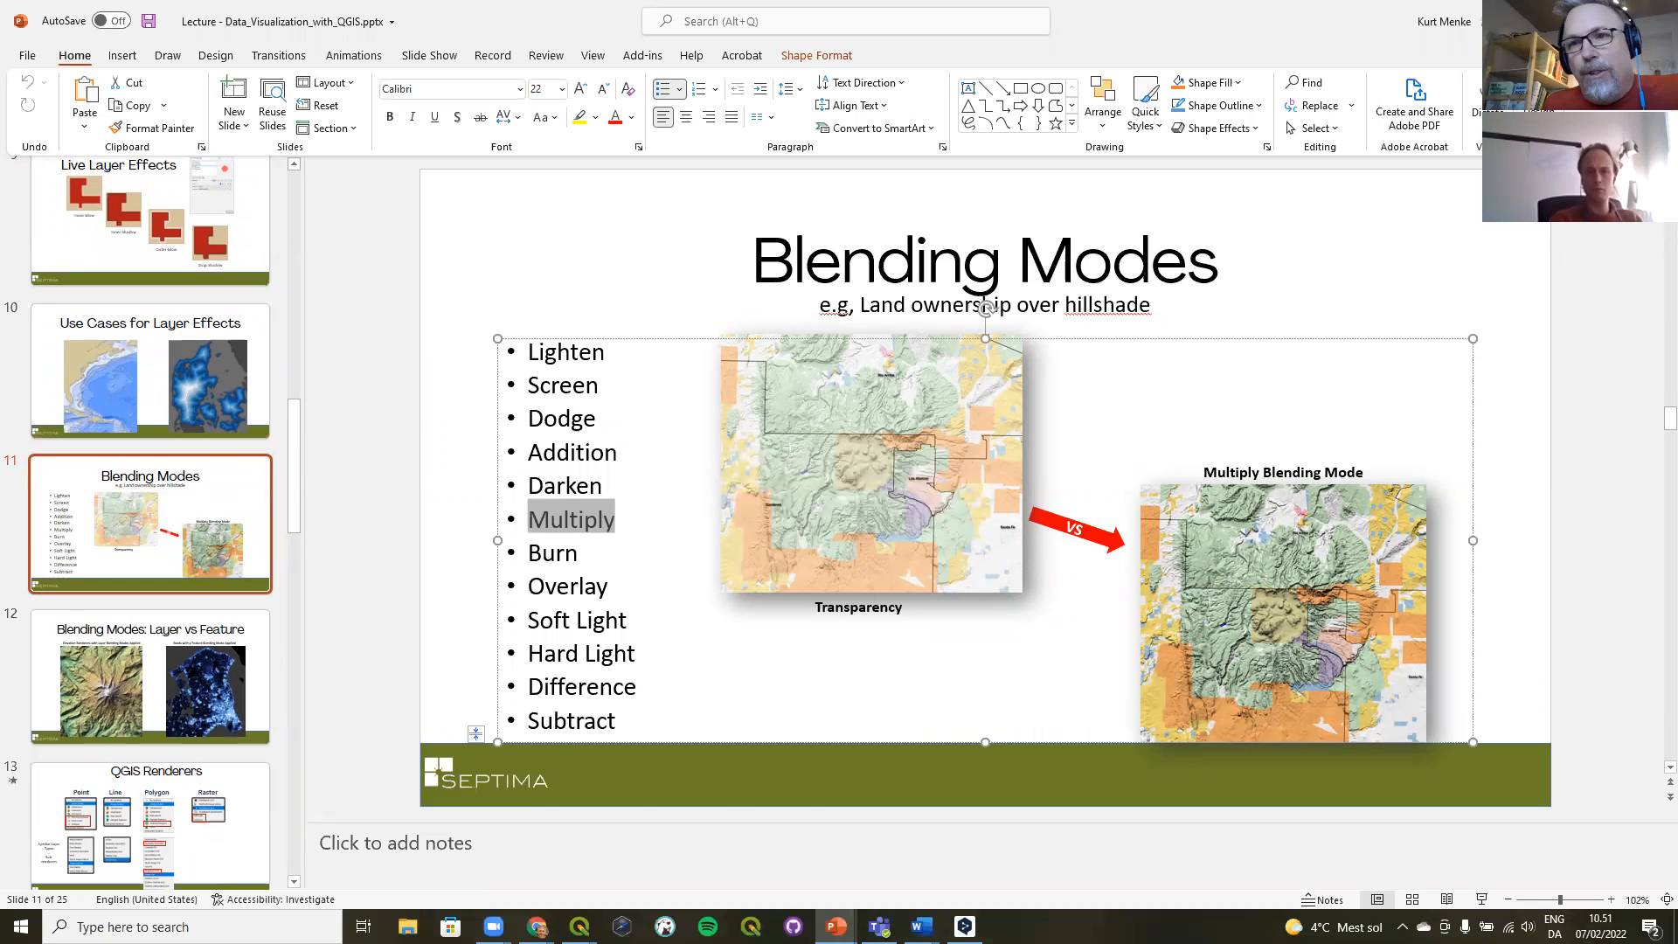
- Switch back to QGIS, make the mtrainierdem layer visible, and select it for styling
{"action": "key", "text": "alt+Tab"}
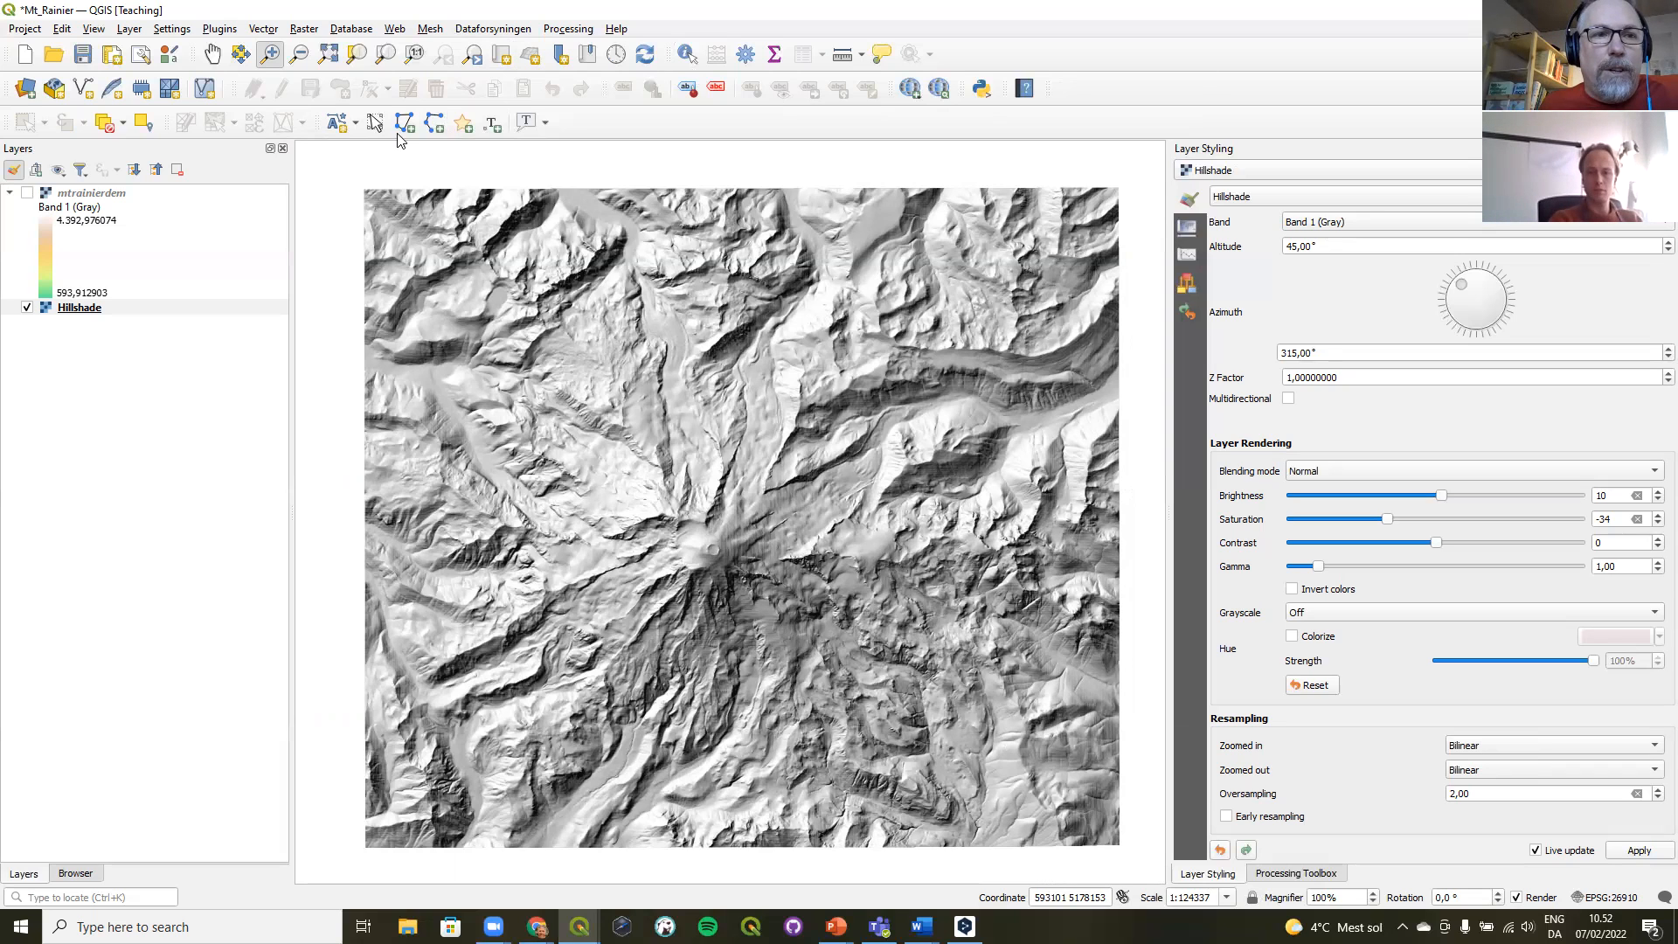
{"action": "left_click", "coordinate": [27, 192]}
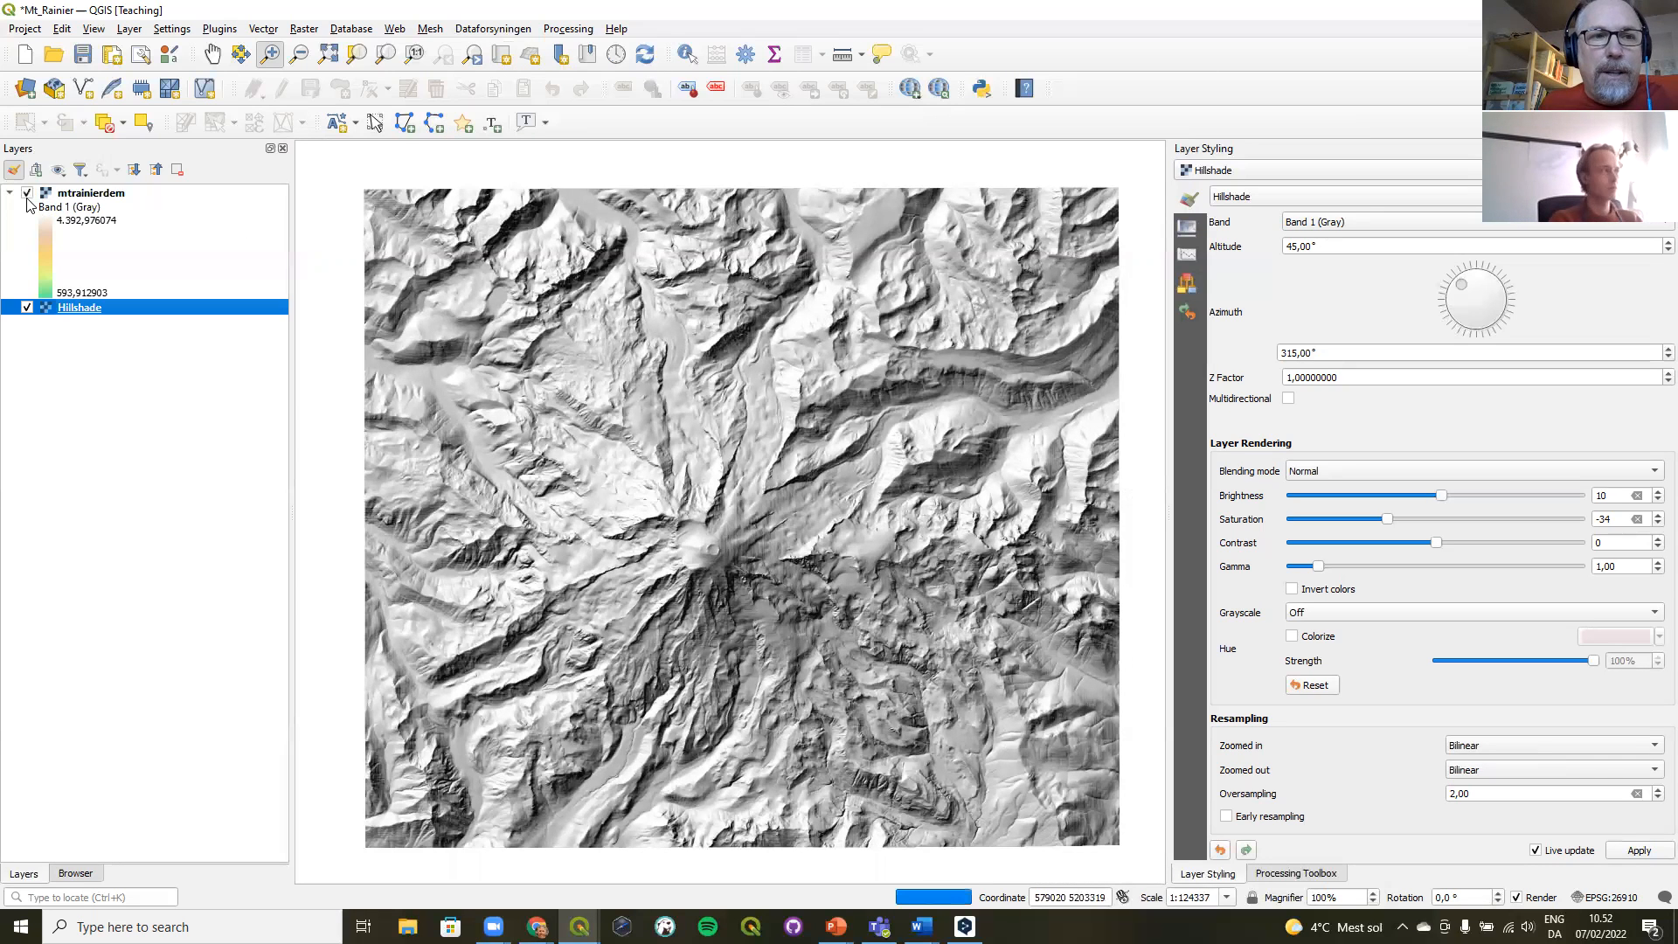
{"action": "left_click", "coordinate": [73, 193]}
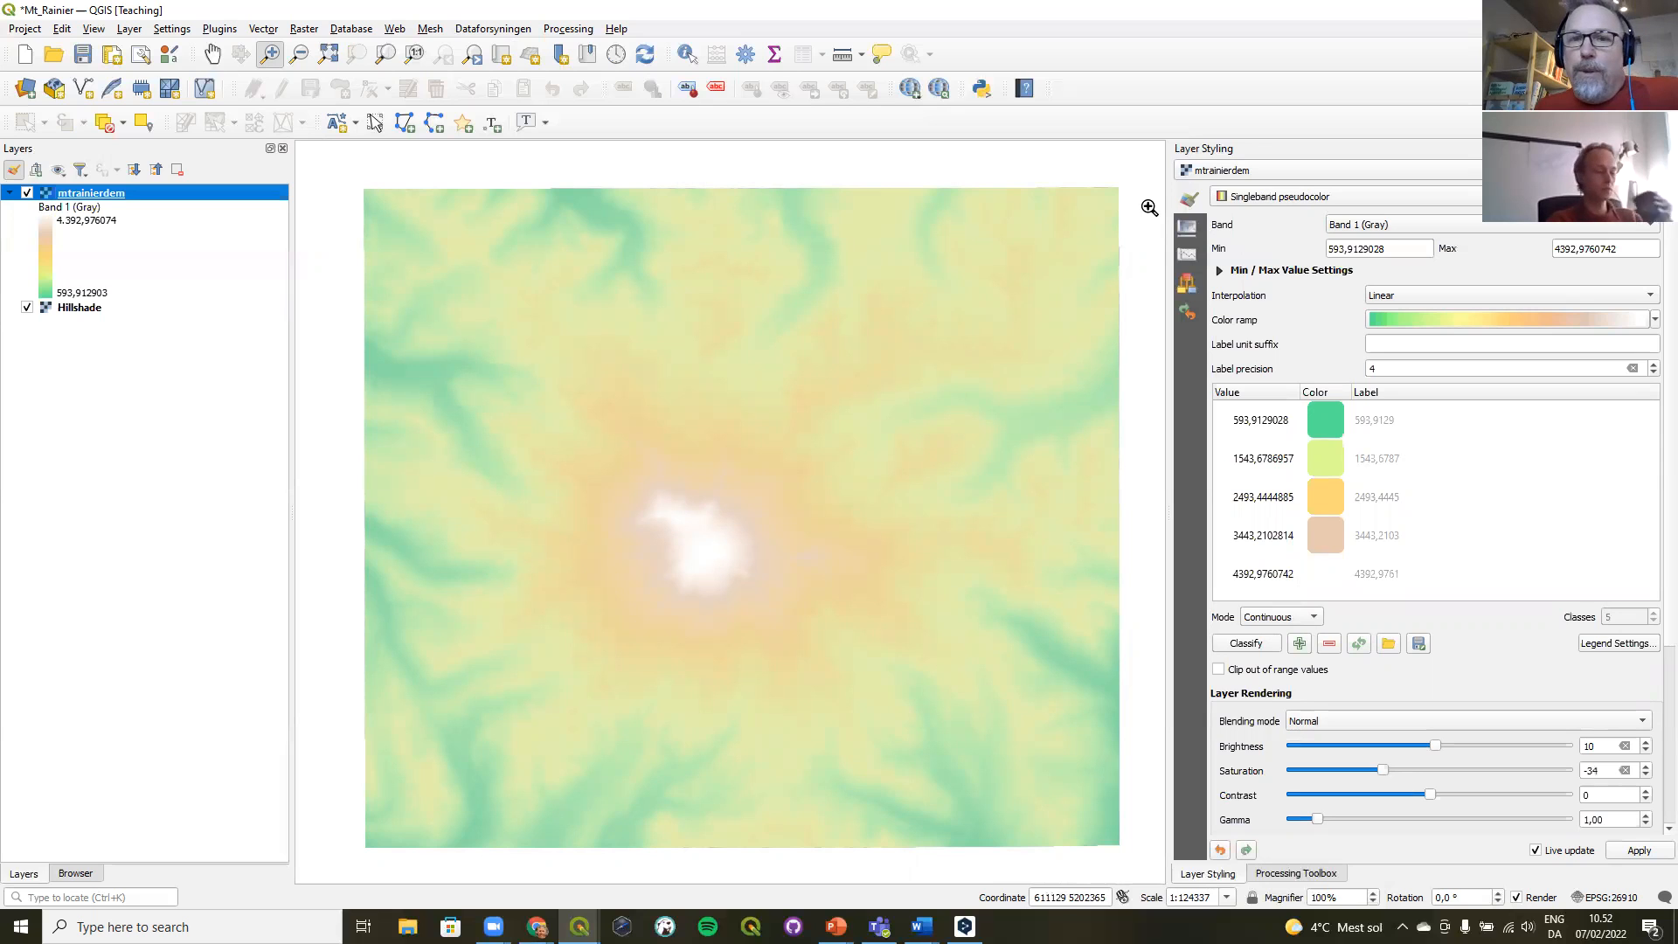
- Try several reduced global opacity levels on the mtrainierdem layer and return it to full opacity
{"action": "left_click", "coordinate": [1187, 229]}
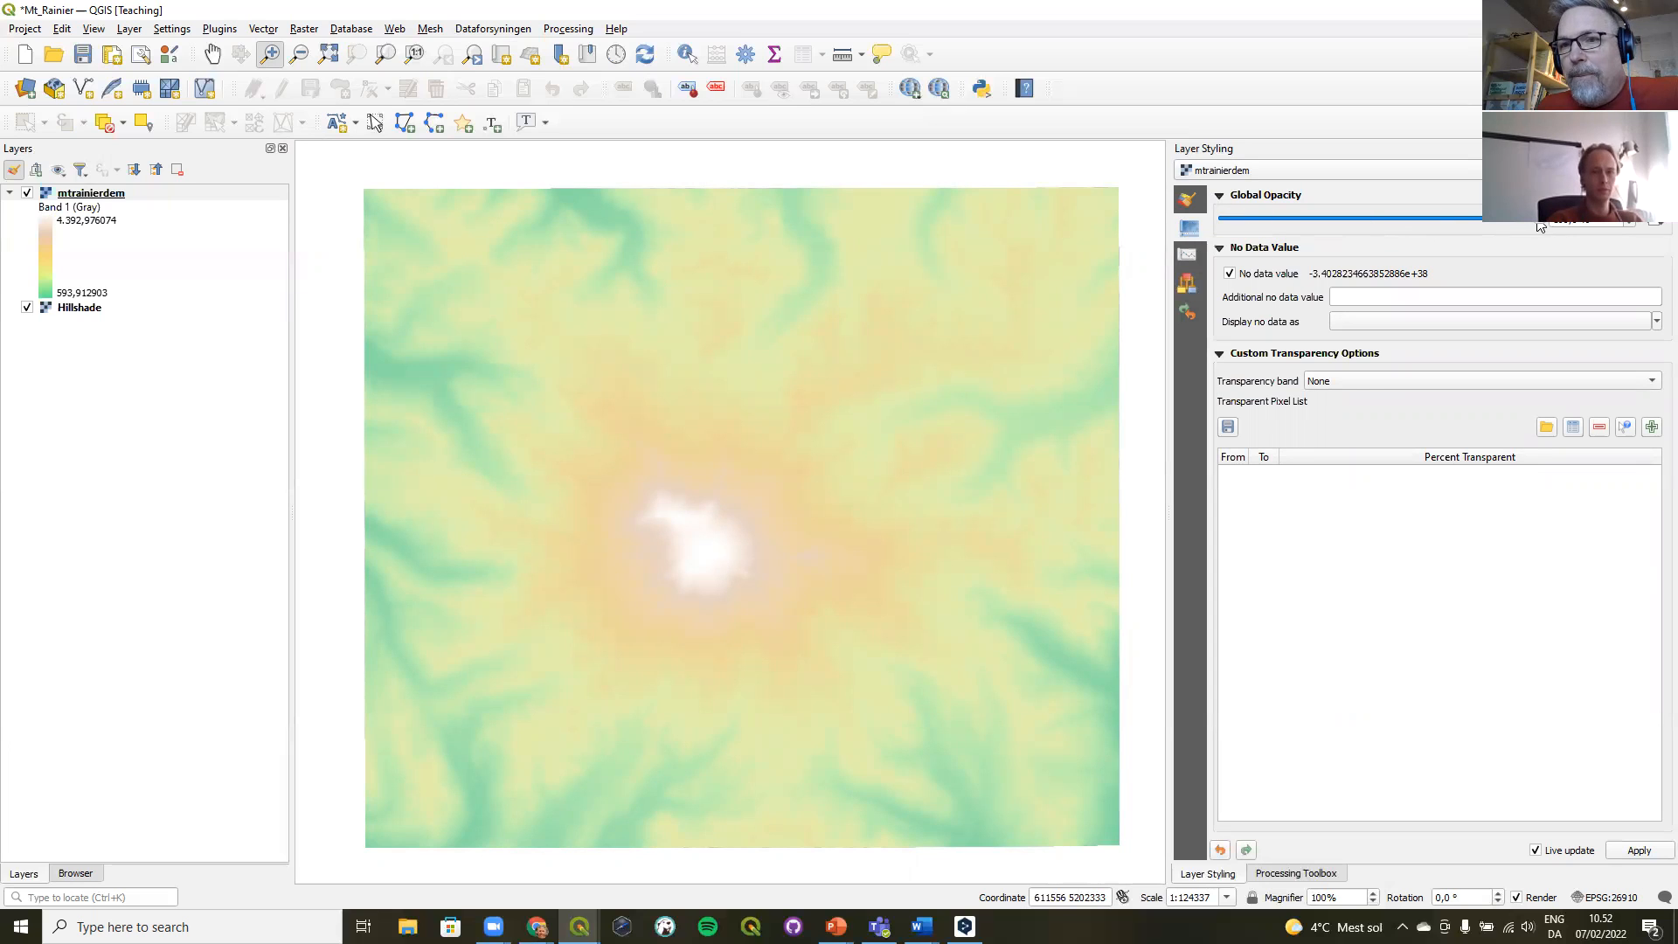
{"action": "left_click_drag", "start_coordinate": [1513, 227], "coordinate": [1486, 225]}
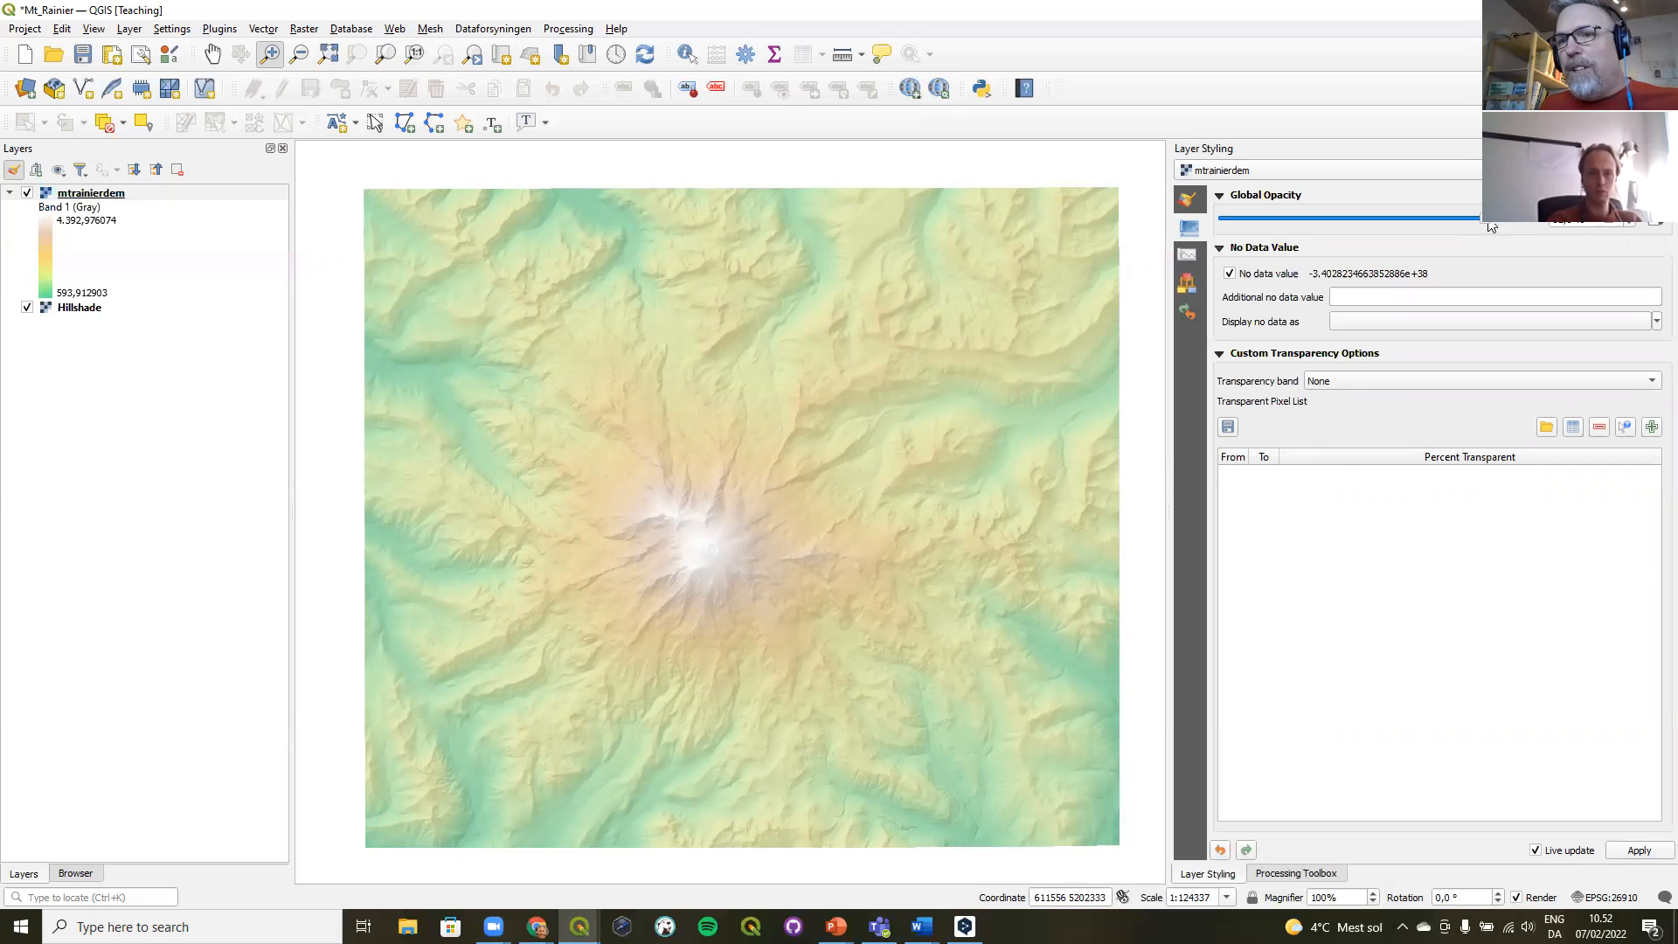
{"action": "left_click_drag", "start_coordinate": [1493, 223], "coordinate": [1448, 219]}
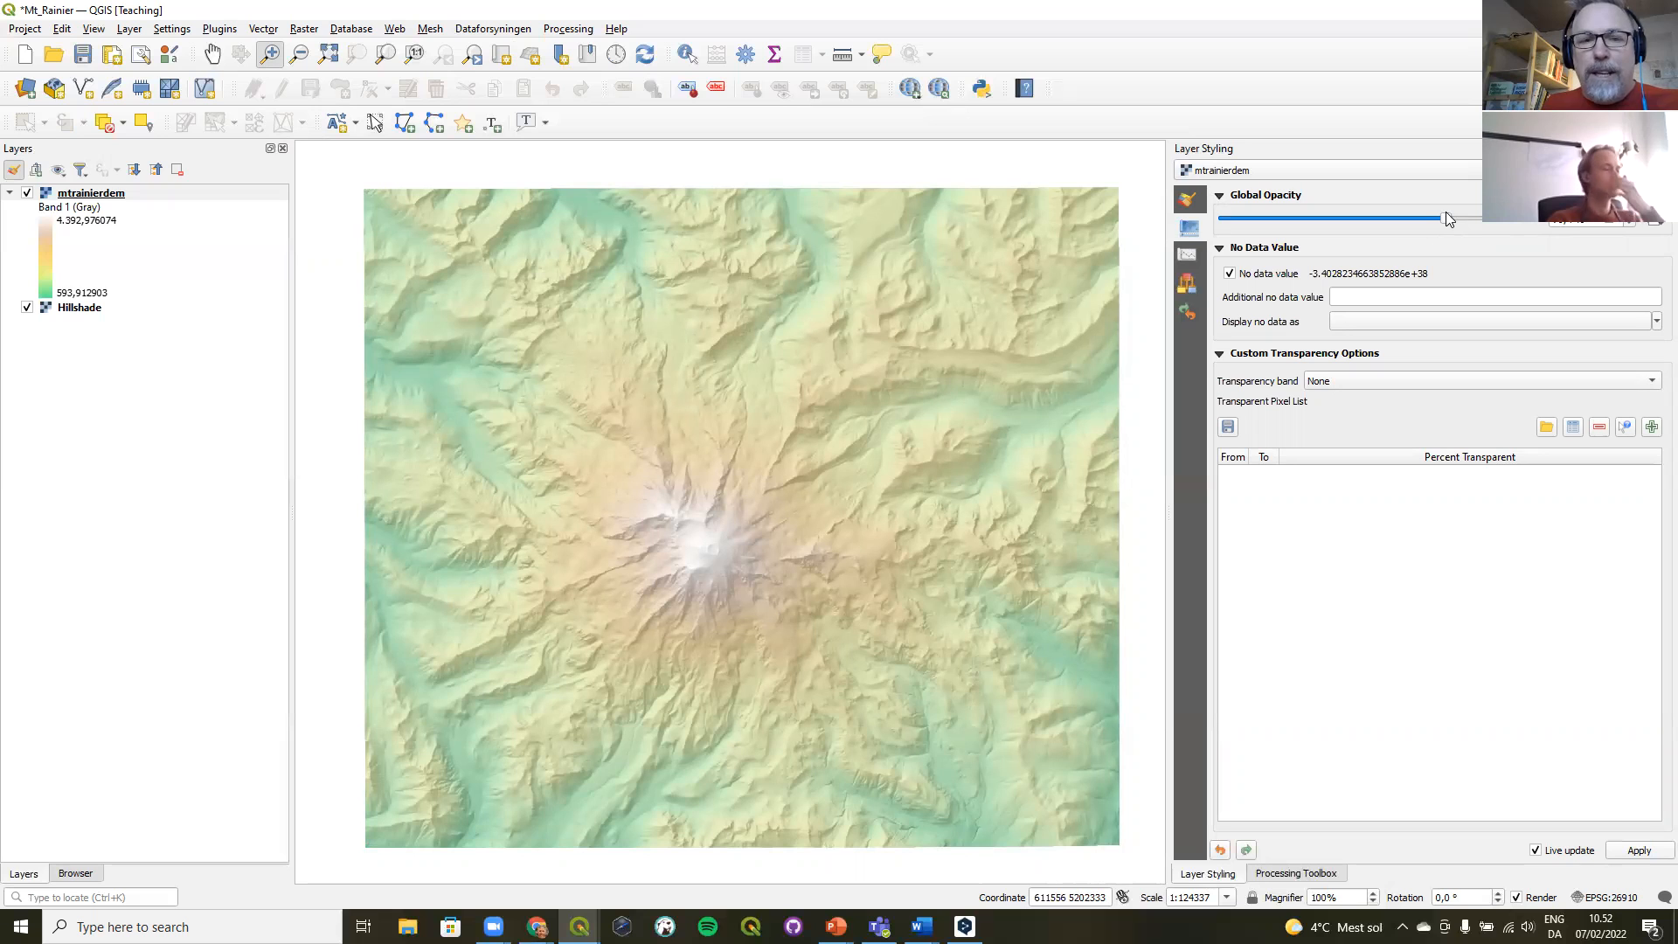
{"action": "left_click_drag", "start_coordinate": [1447, 219], "coordinate": [1328, 223]}
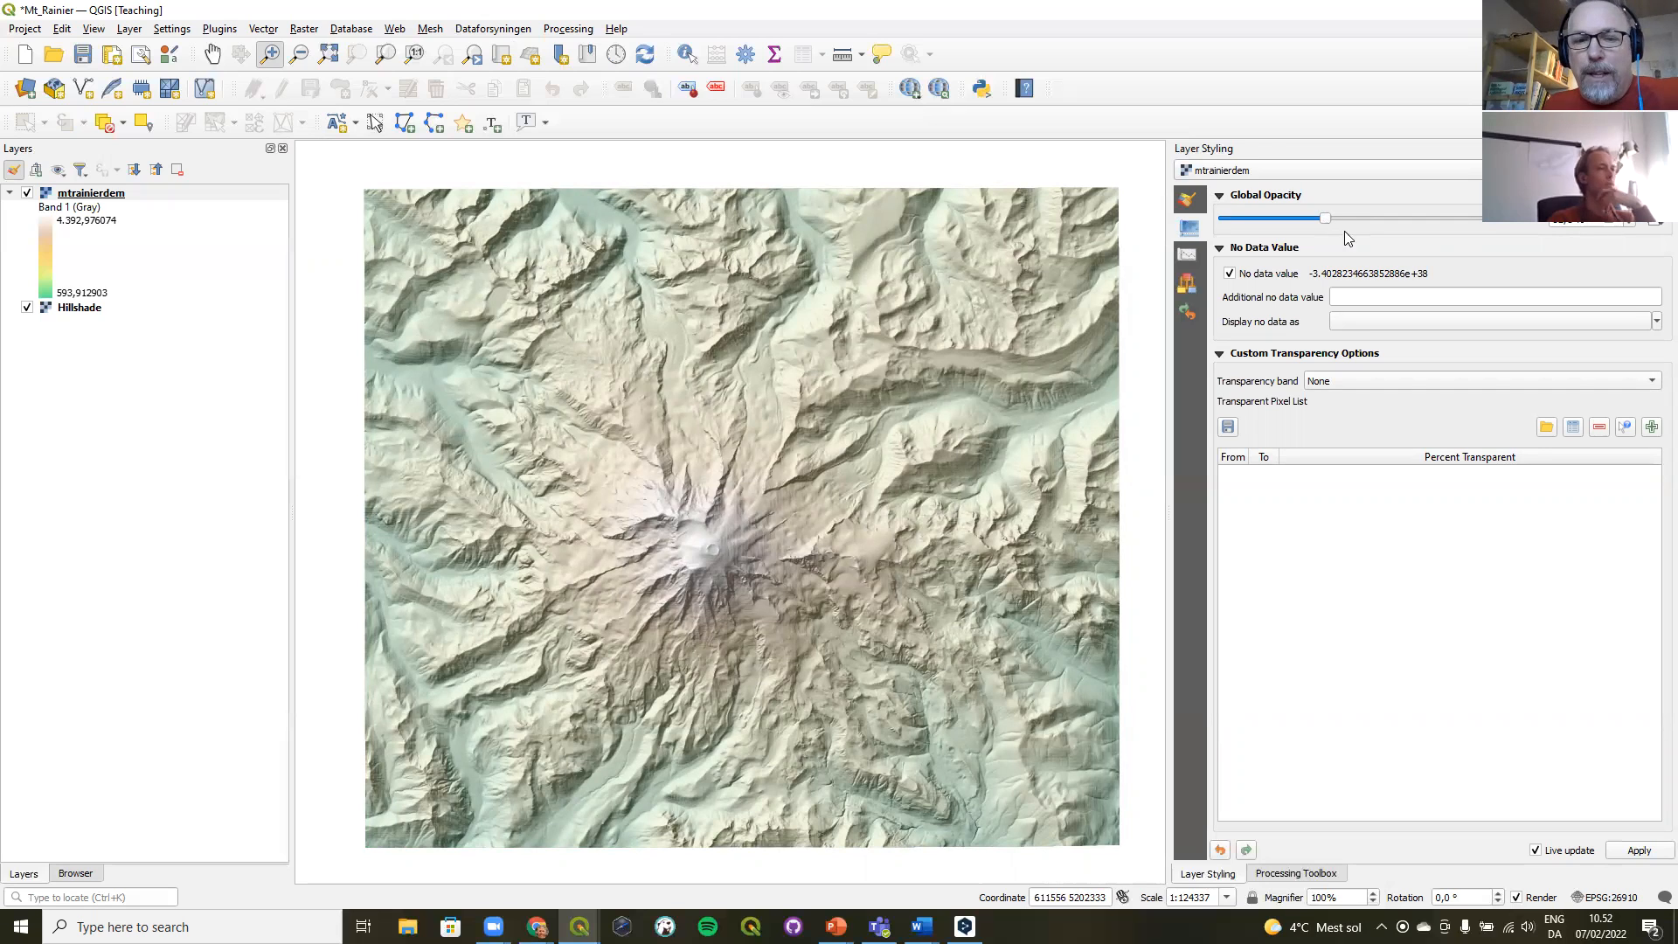
{"action": "left_click_drag", "start_coordinate": [1325, 217], "coordinate": [1541, 225]}
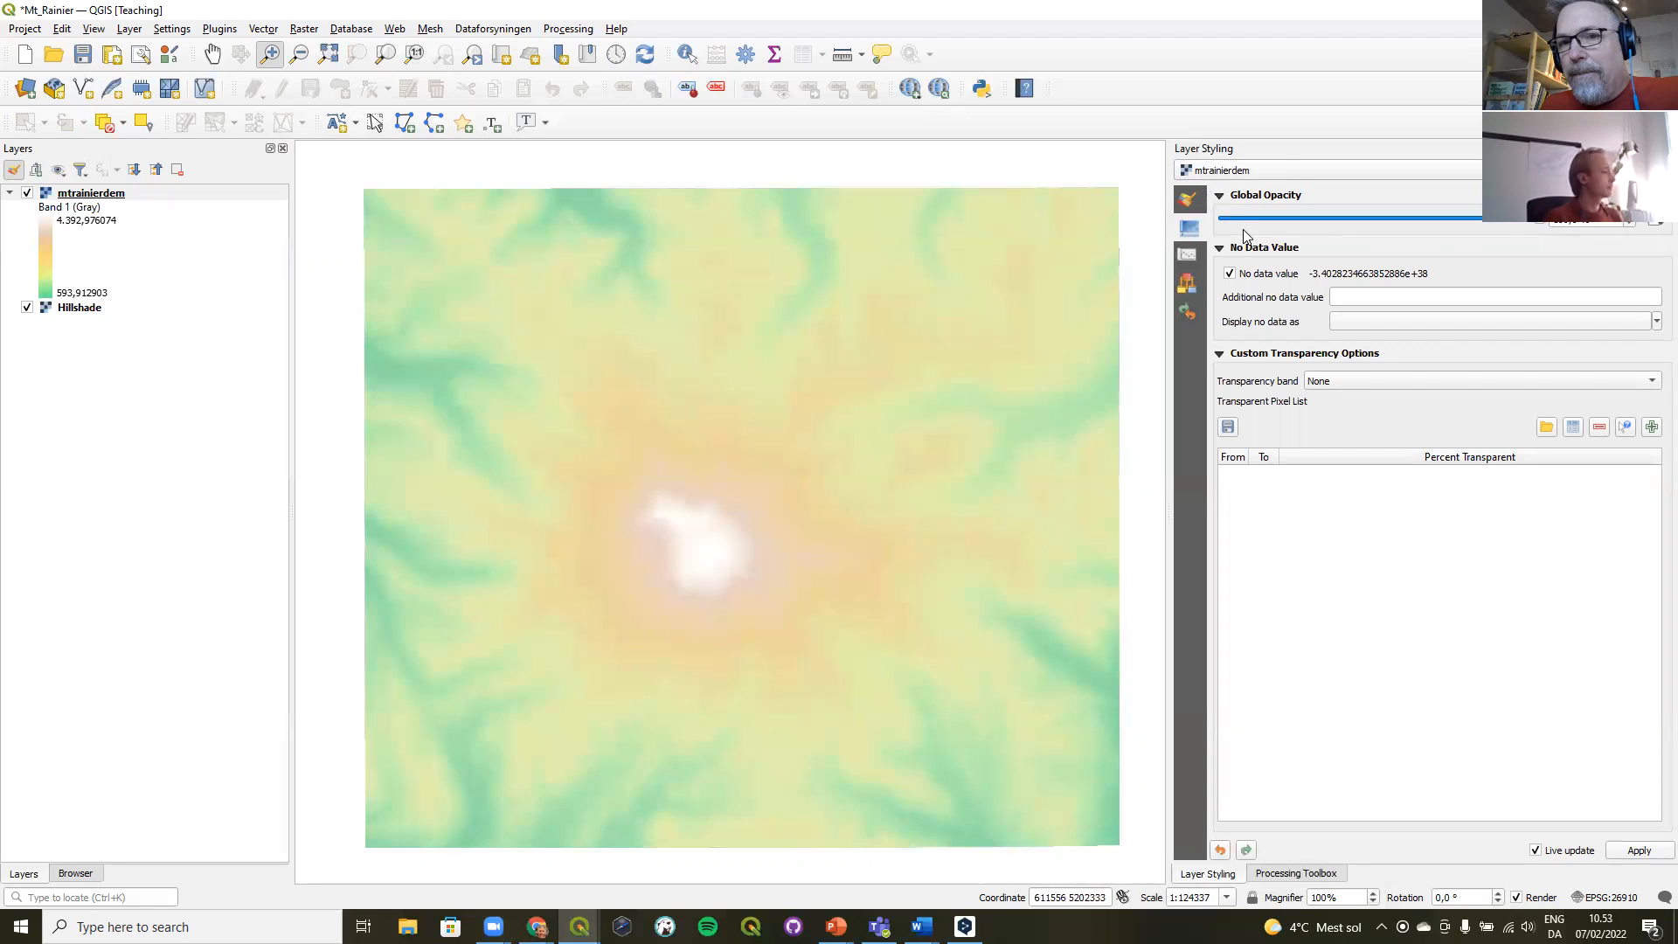
- Set the mtrainierdem layer's blending mode to Multiply in its symbology settings
{"action": "left_click", "coordinate": [1189, 200]}
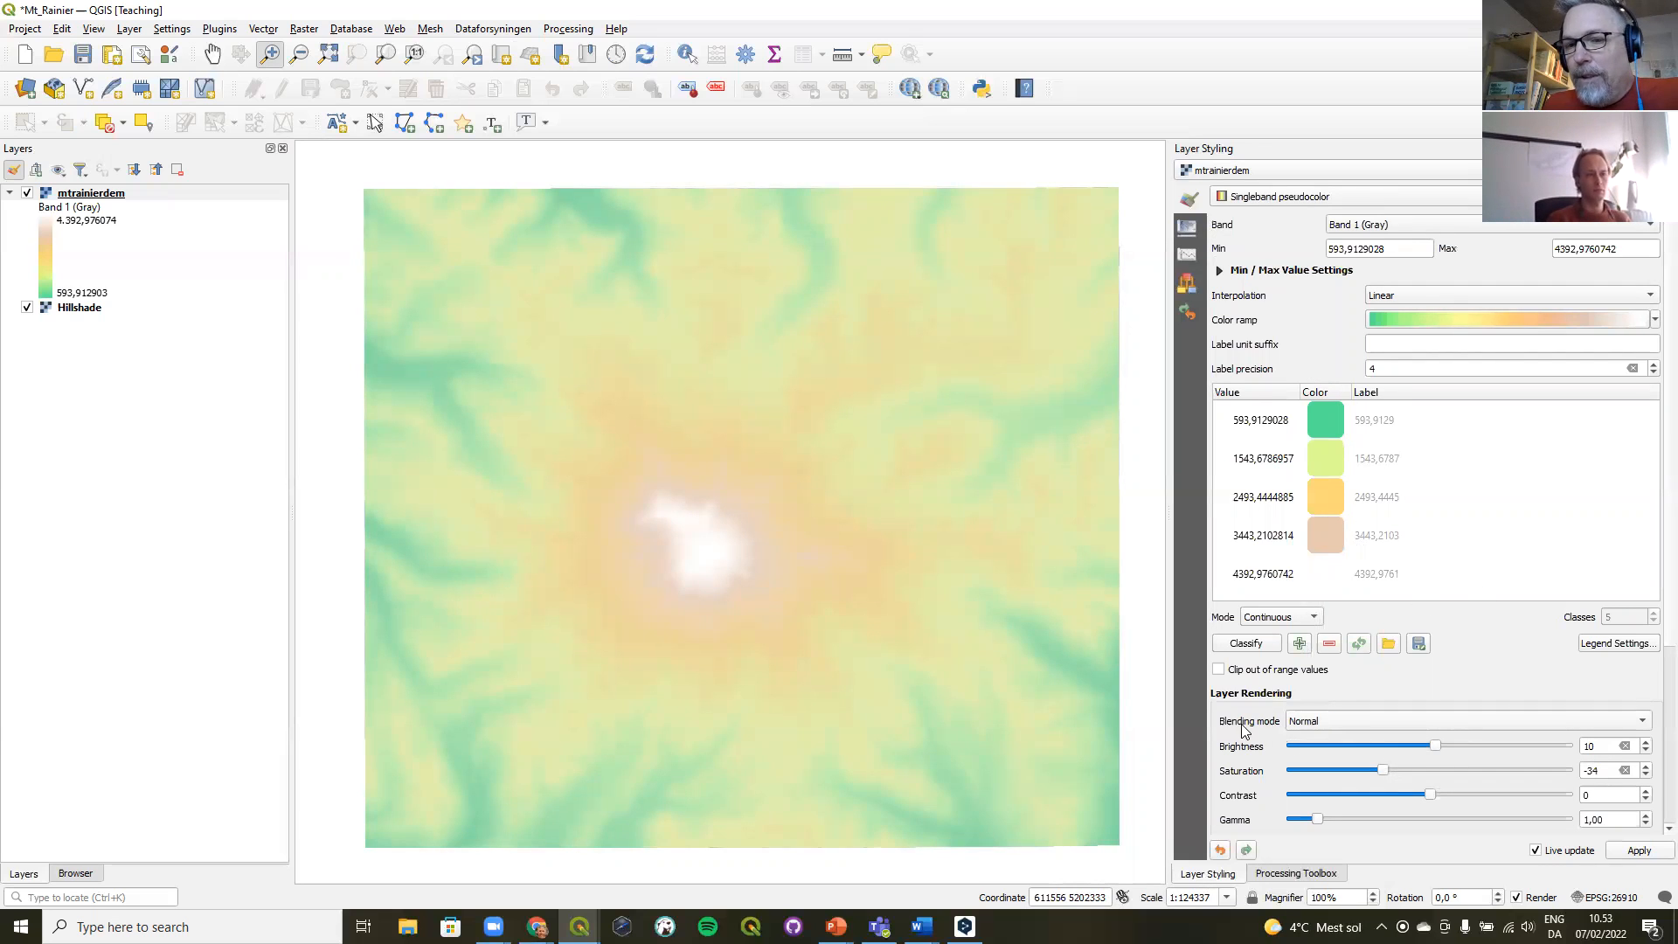
{"action": "left_click", "coordinate": [1321, 725]}
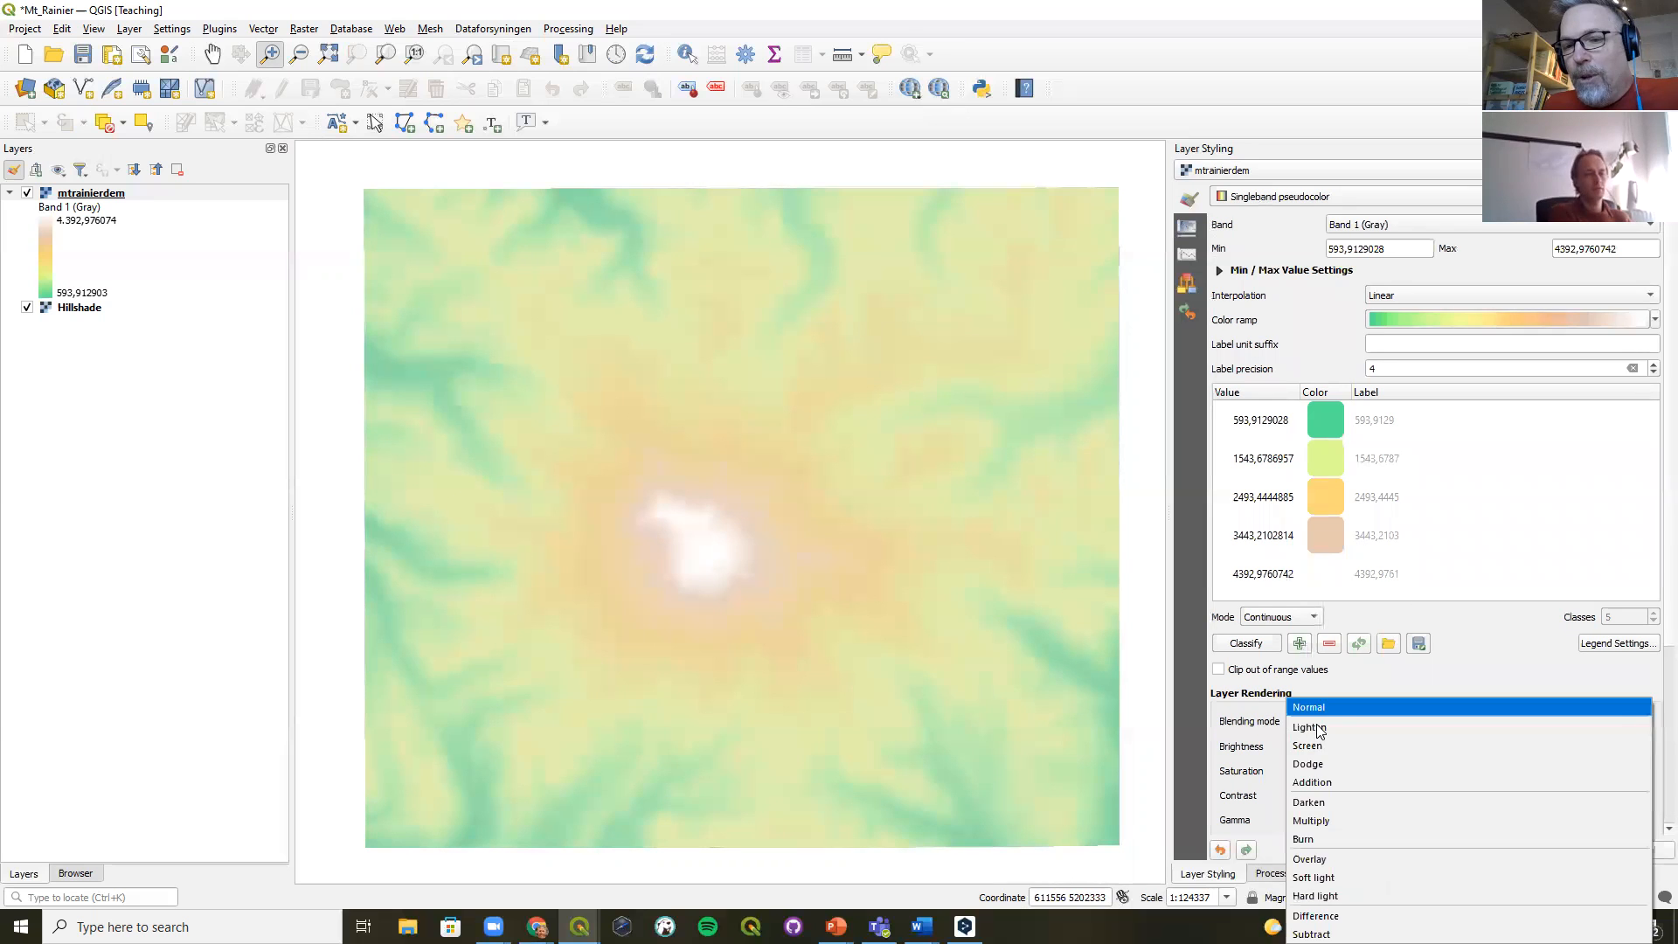
{"action": "left_click", "coordinate": [1320, 816]}
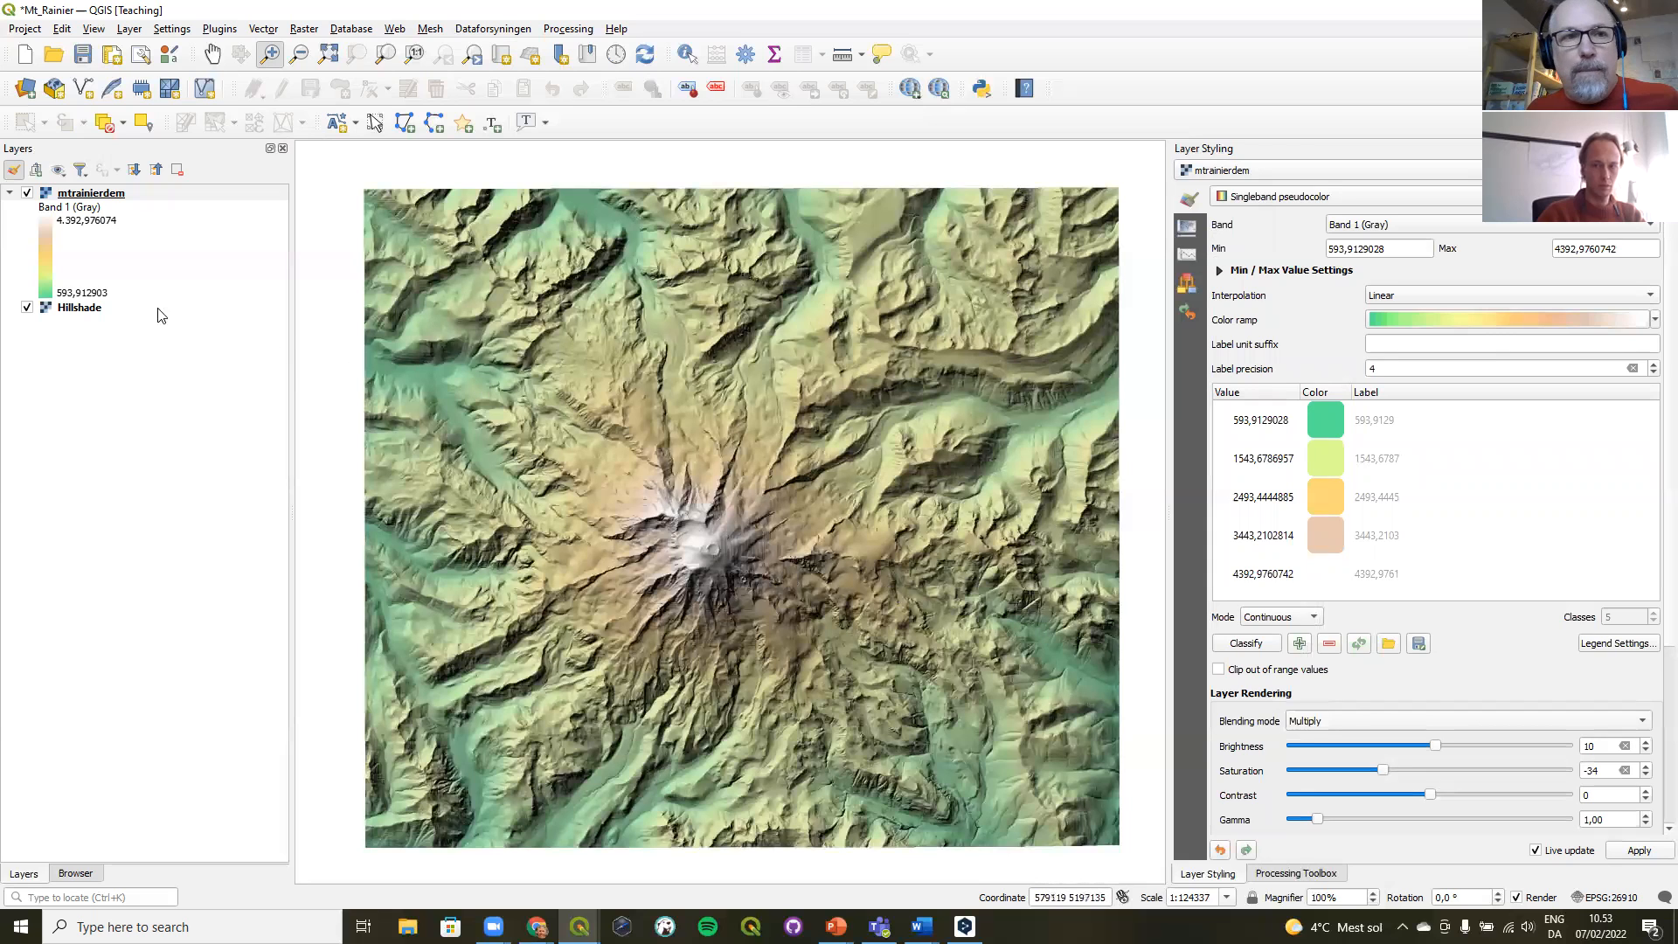
- Duplicate the mtrainierdem layer, move the copy to the top of the layer order, and make it visible
{"action": "mouse_move", "coordinate": [106, 201]}
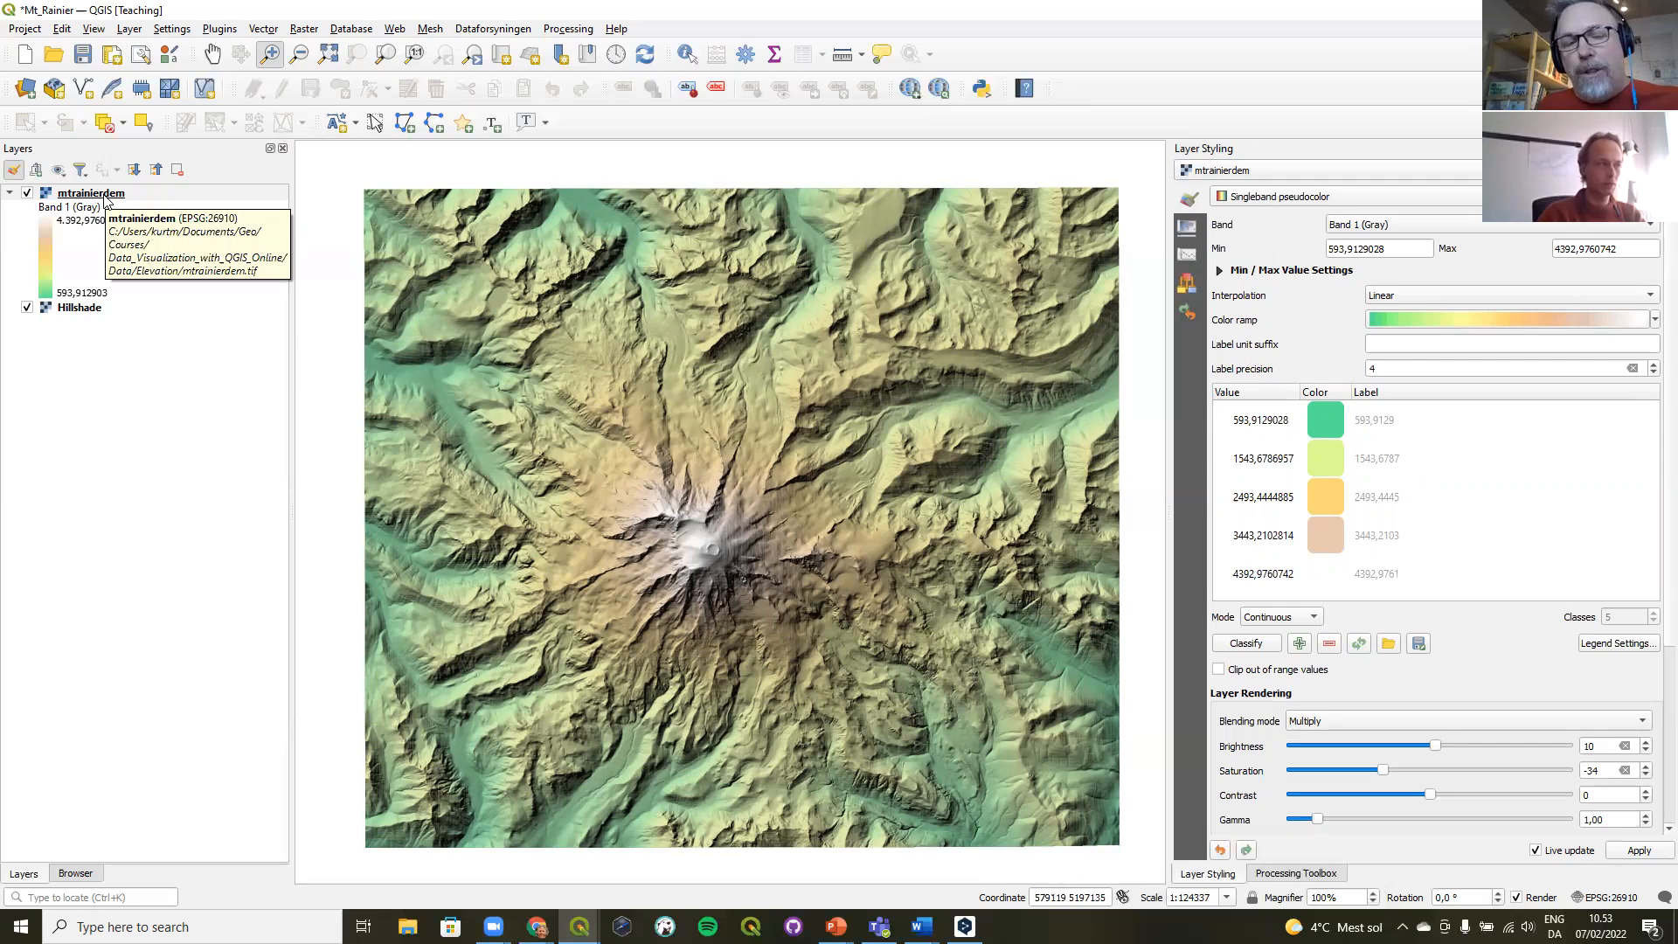
{"action": "right_click", "coordinate": [106, 201]}
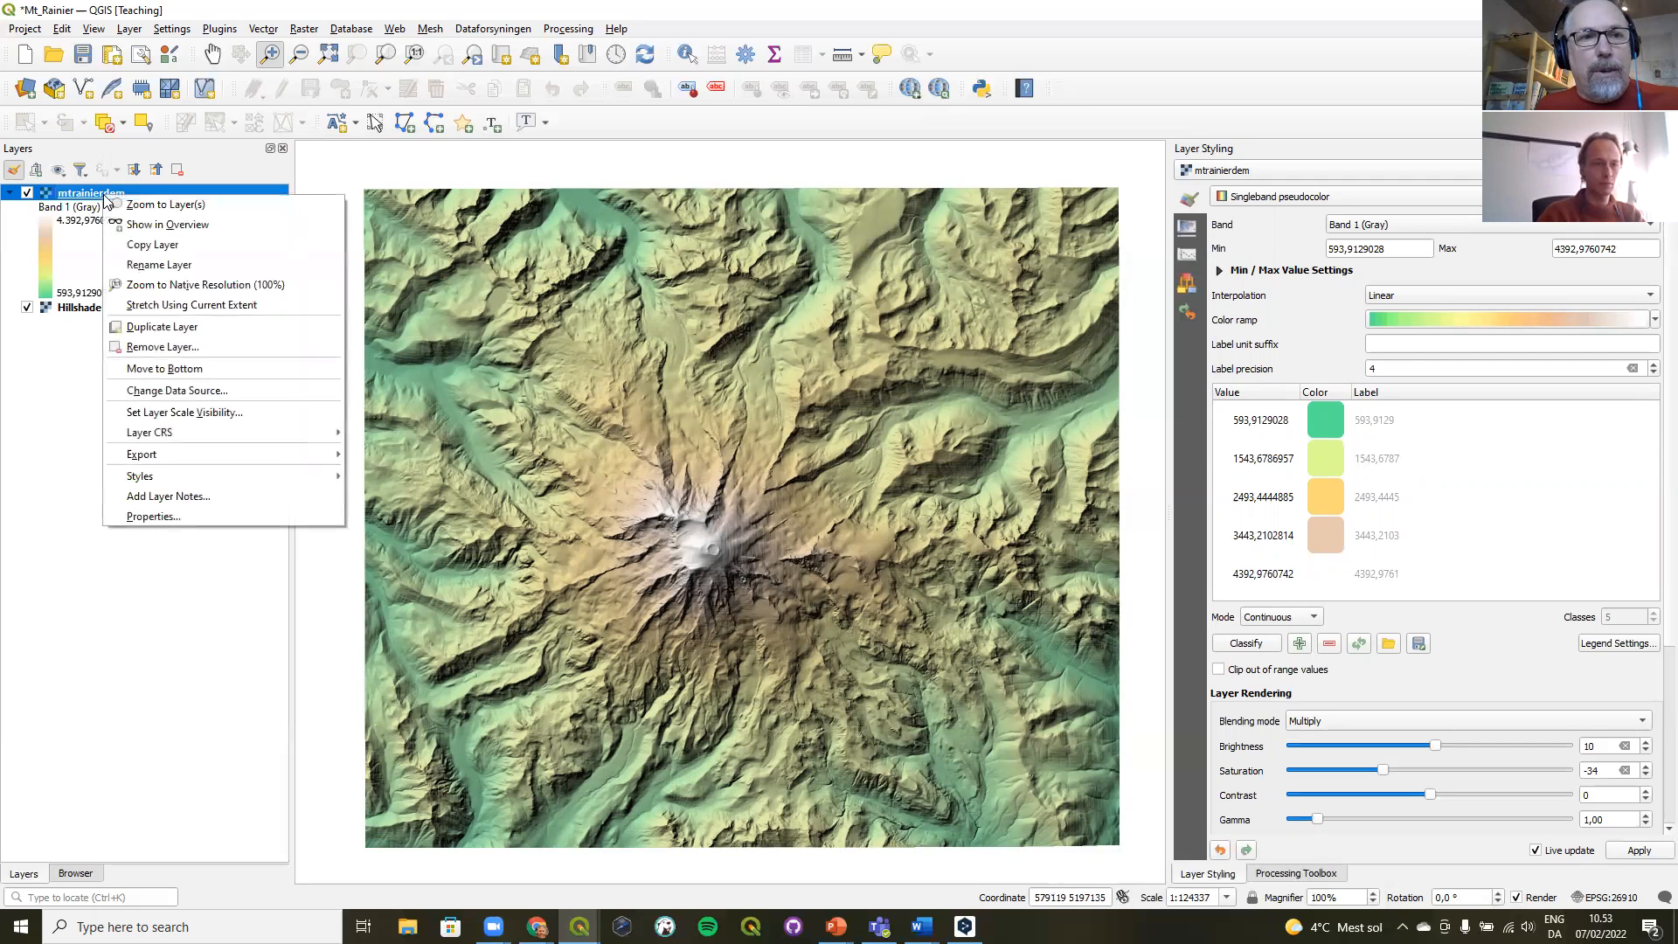
{"action": "left_click", "coordinate": [168, 330]}
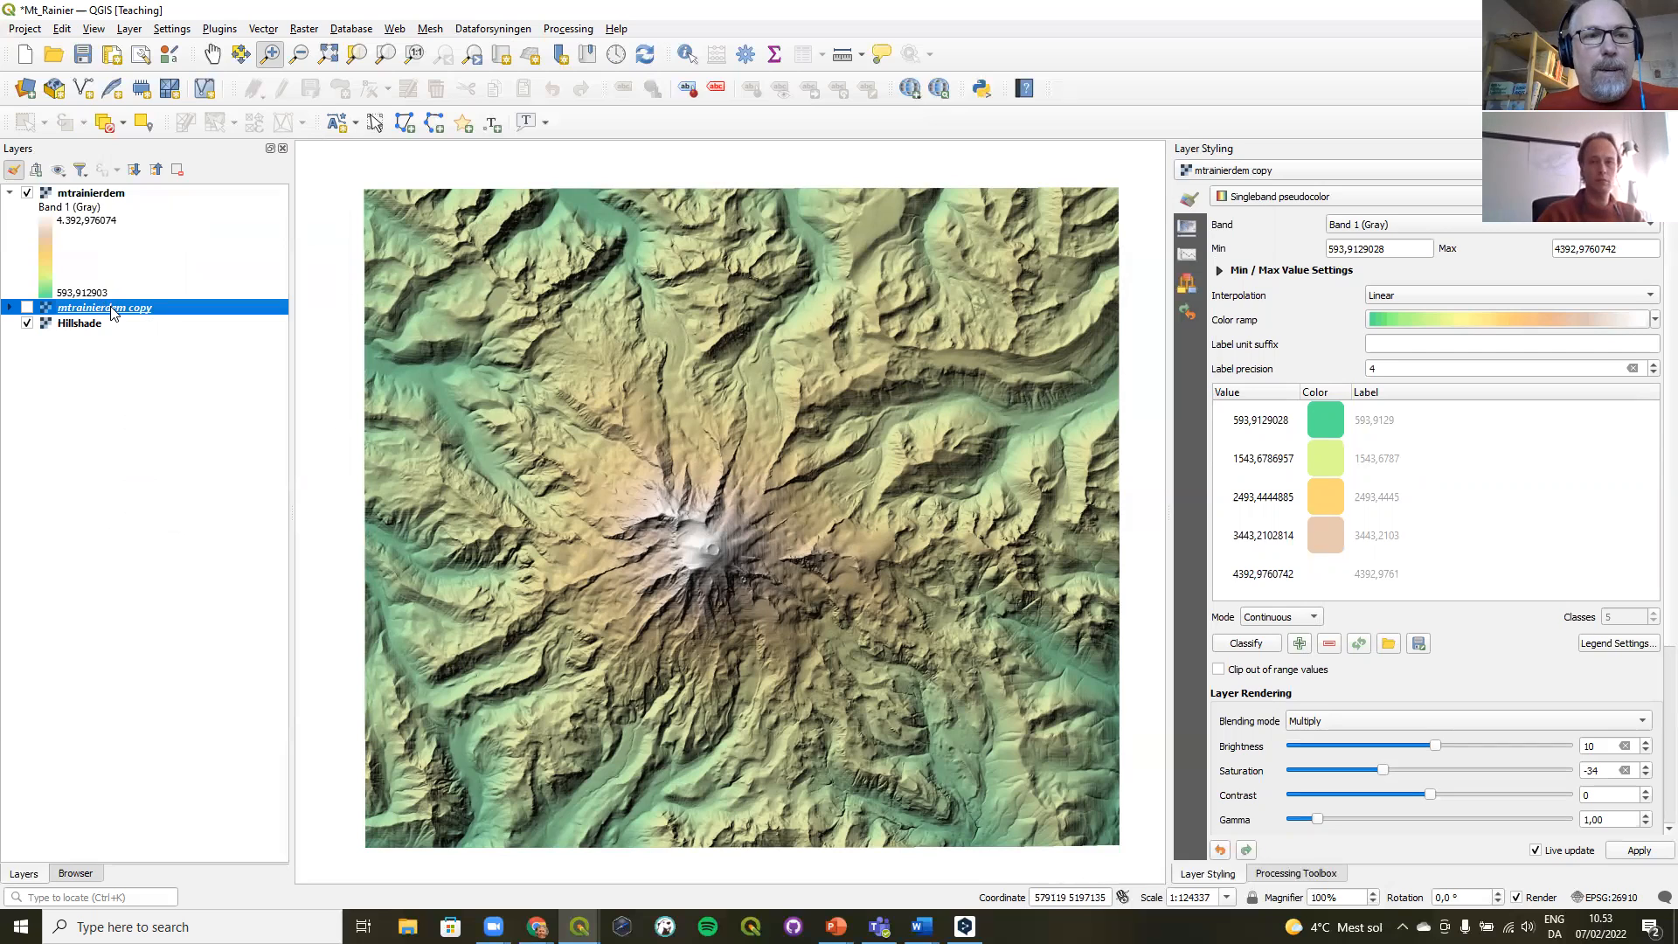
{"action": "left_click_drag", "start_coordinate": [160, 218], "coordinate": [168, 188]}
{"action": "left_click", "coordinate": [27, 195]}
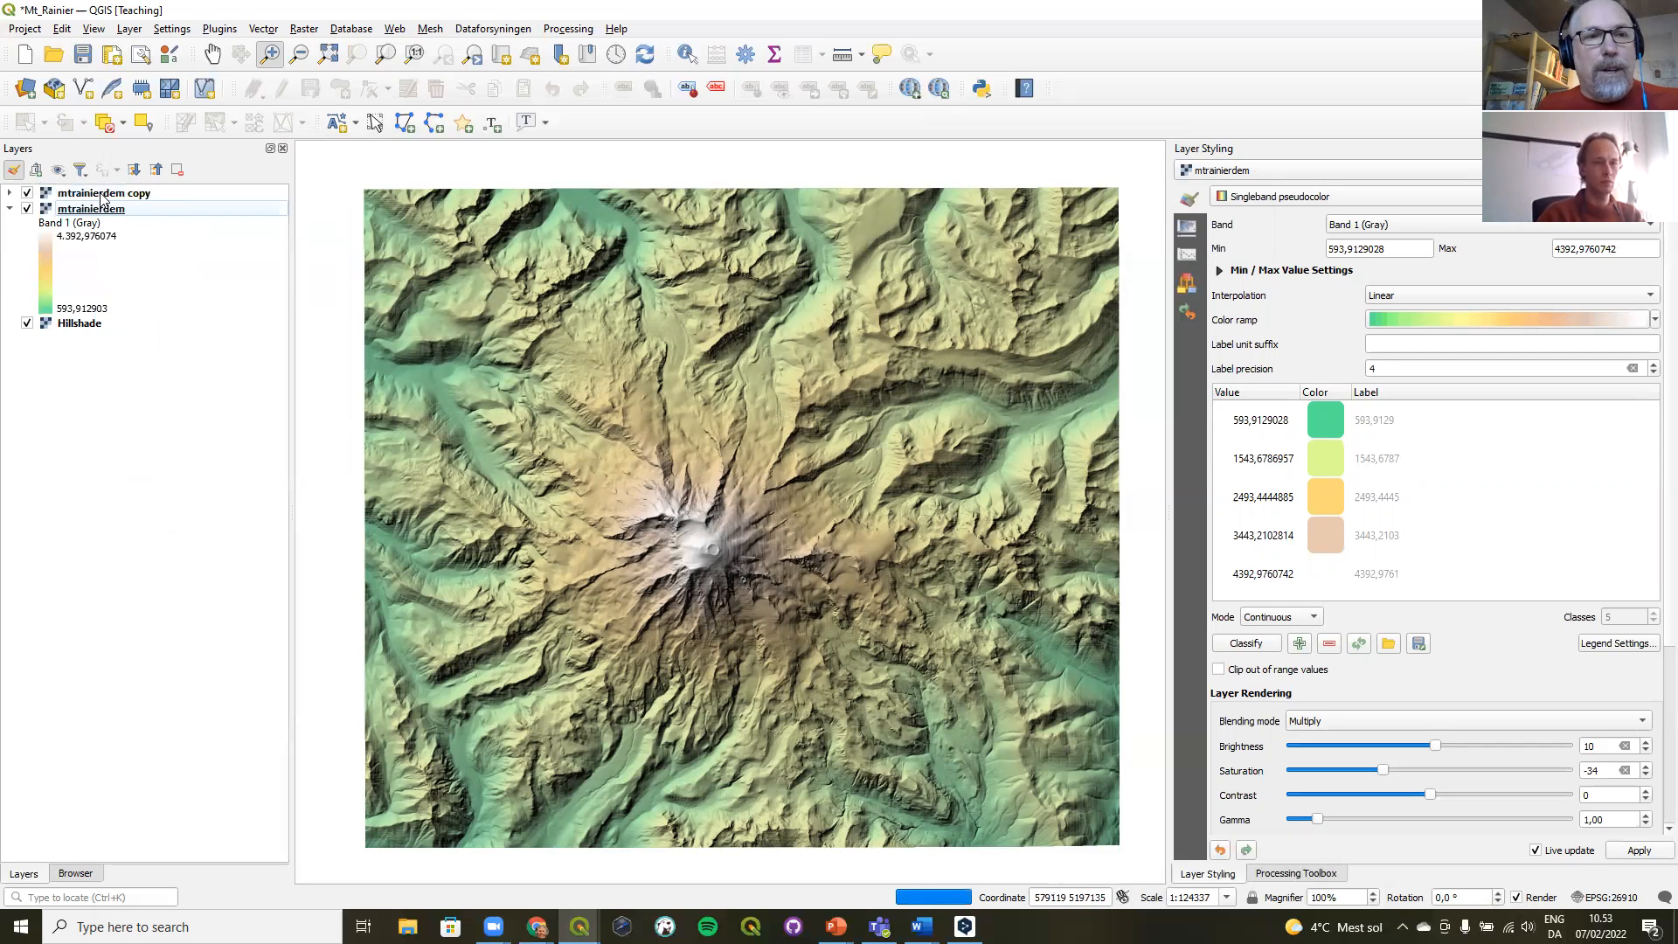
- Rename the duplicated mtrainierdem copy layer to Contours
{"action": "right_click", "coordinate": [102, 195]}
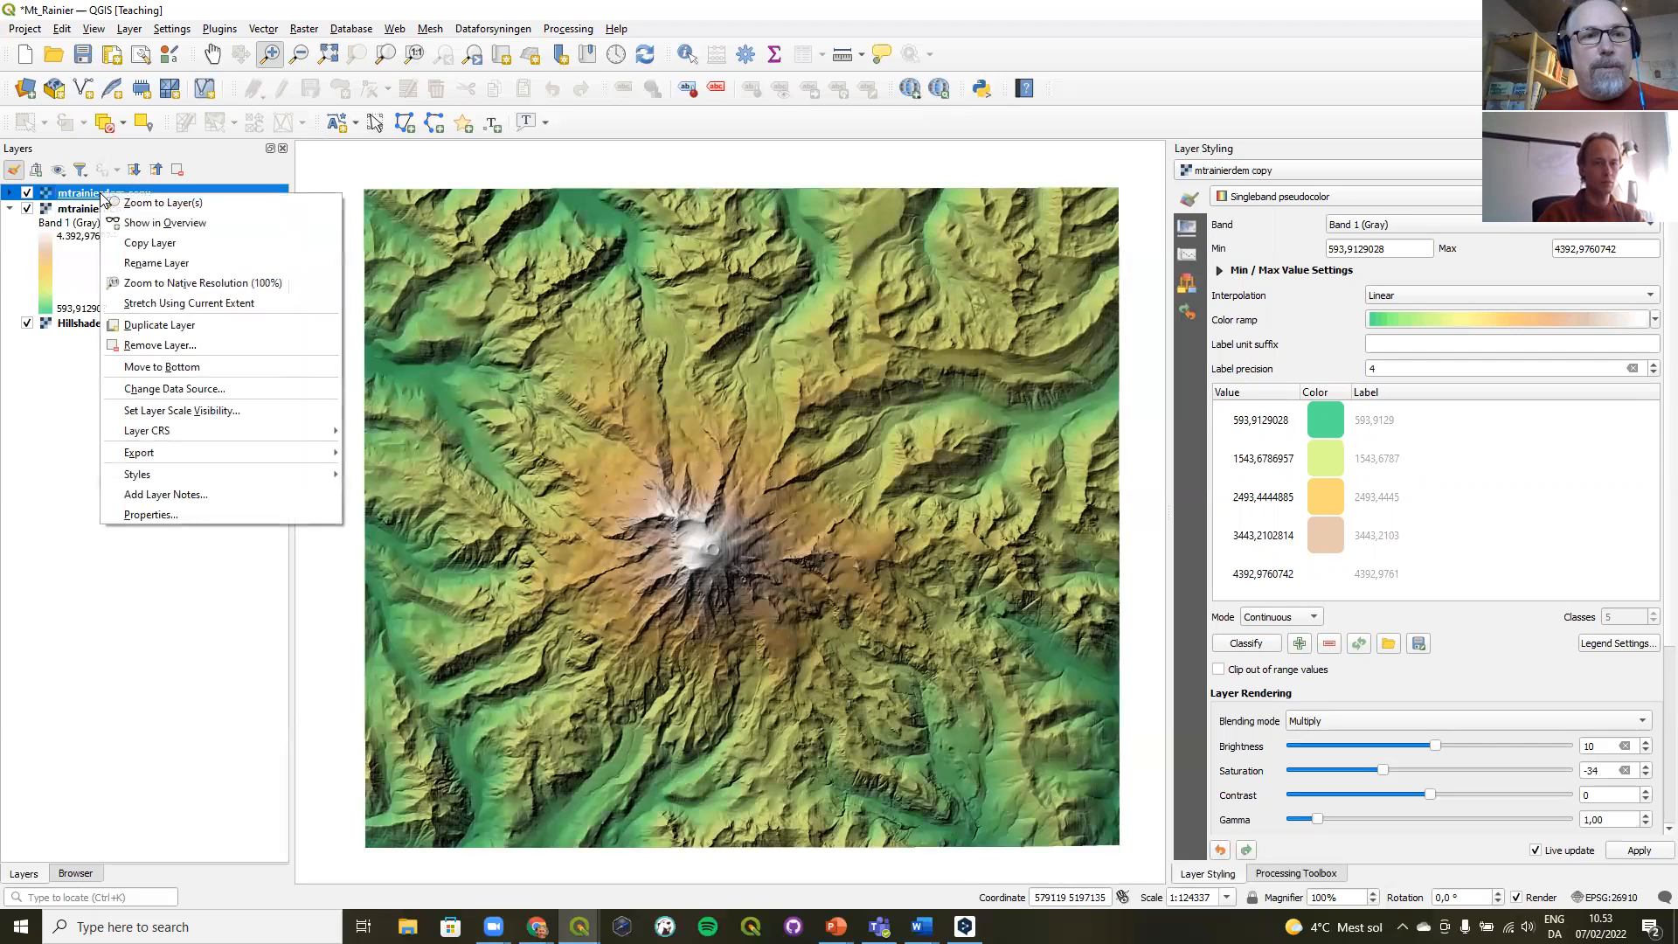
{"action": "left_click", "coordinate": [176, 264]}
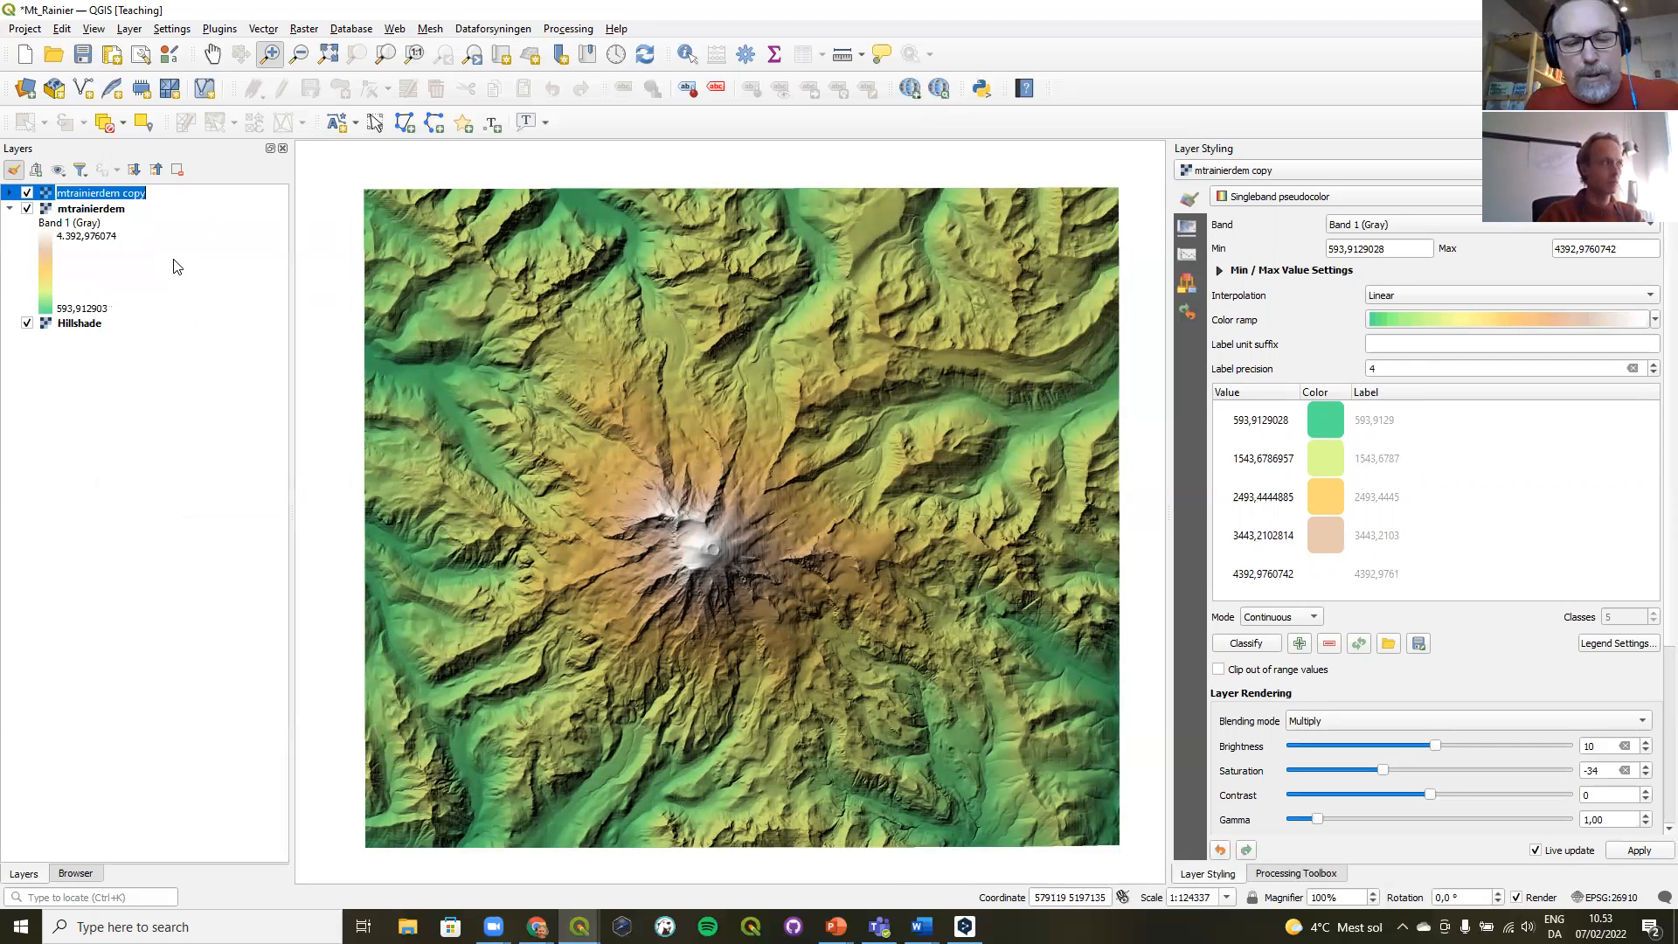
{"action": "type", "text": "Contours"}
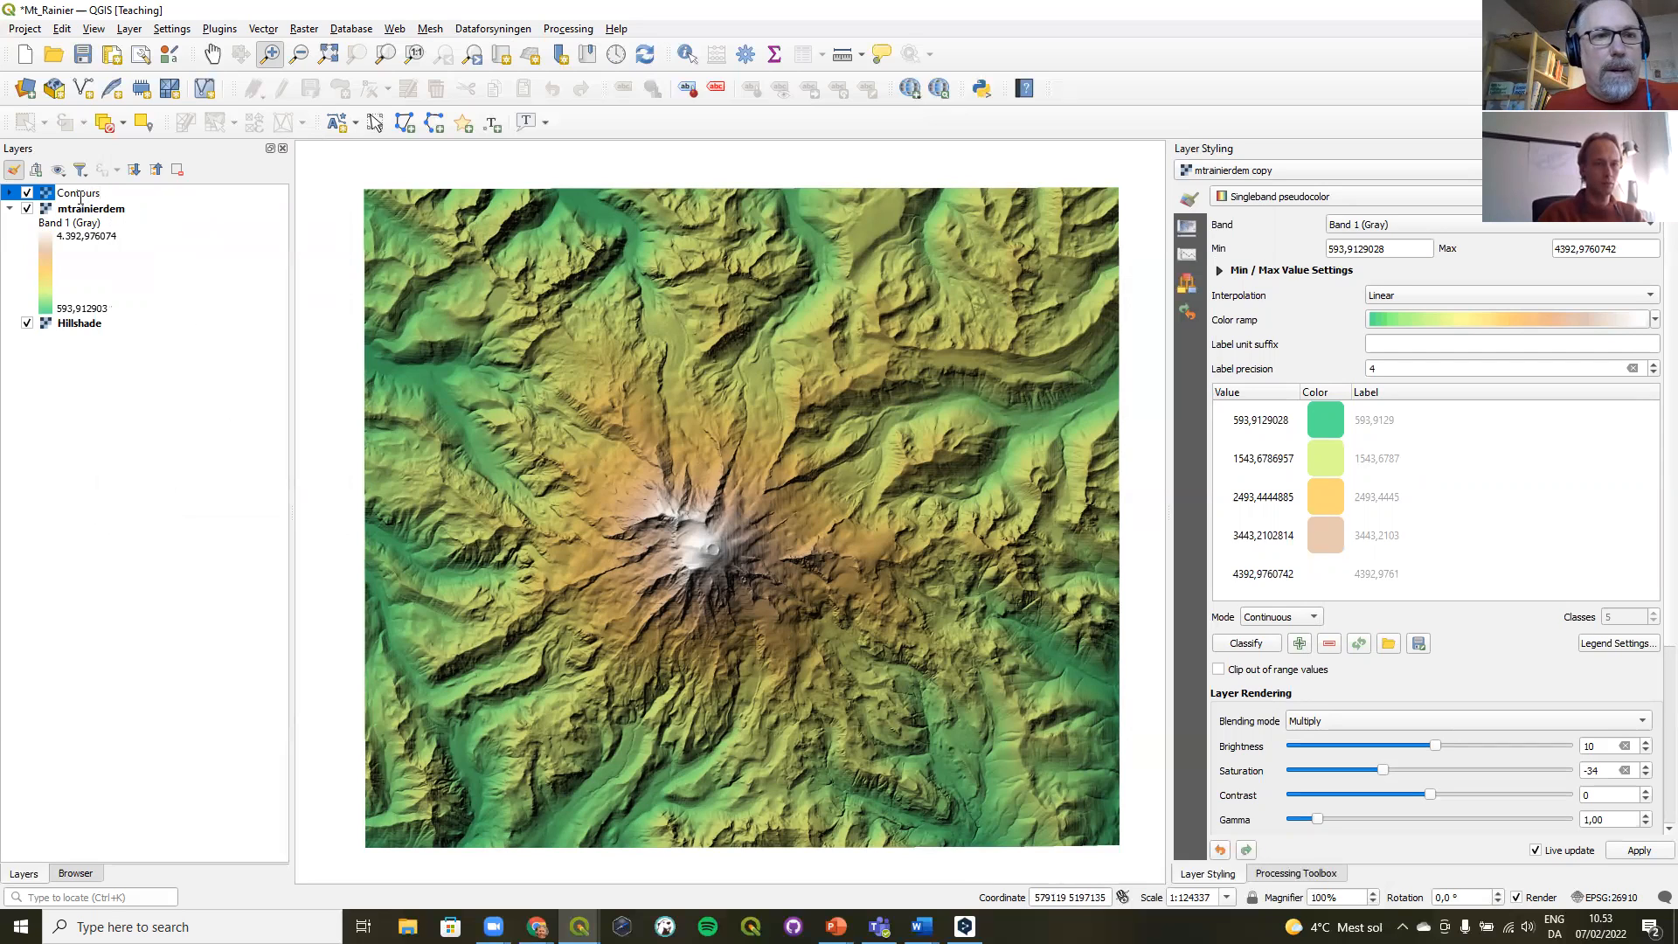
- Render the Contours layer with the Contours renderer and set its input downscaling to 1
{"action": "left_click", "coordinate": [11, 193]}
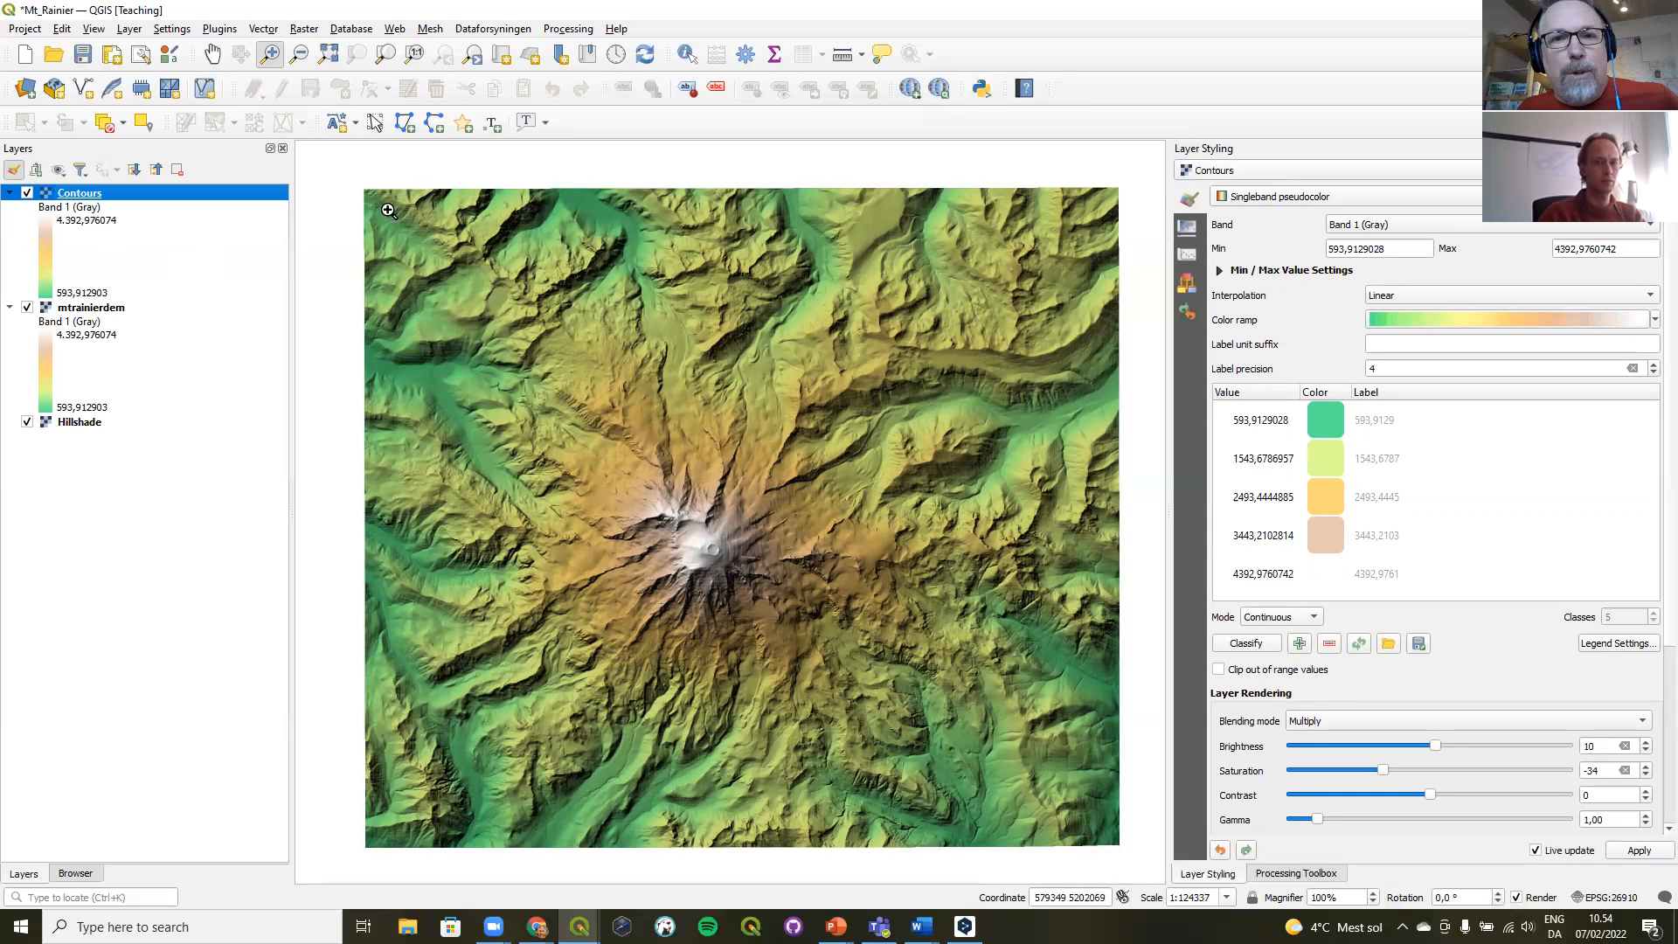
{"action": "left_click", "coordinate": [1327, 197]}
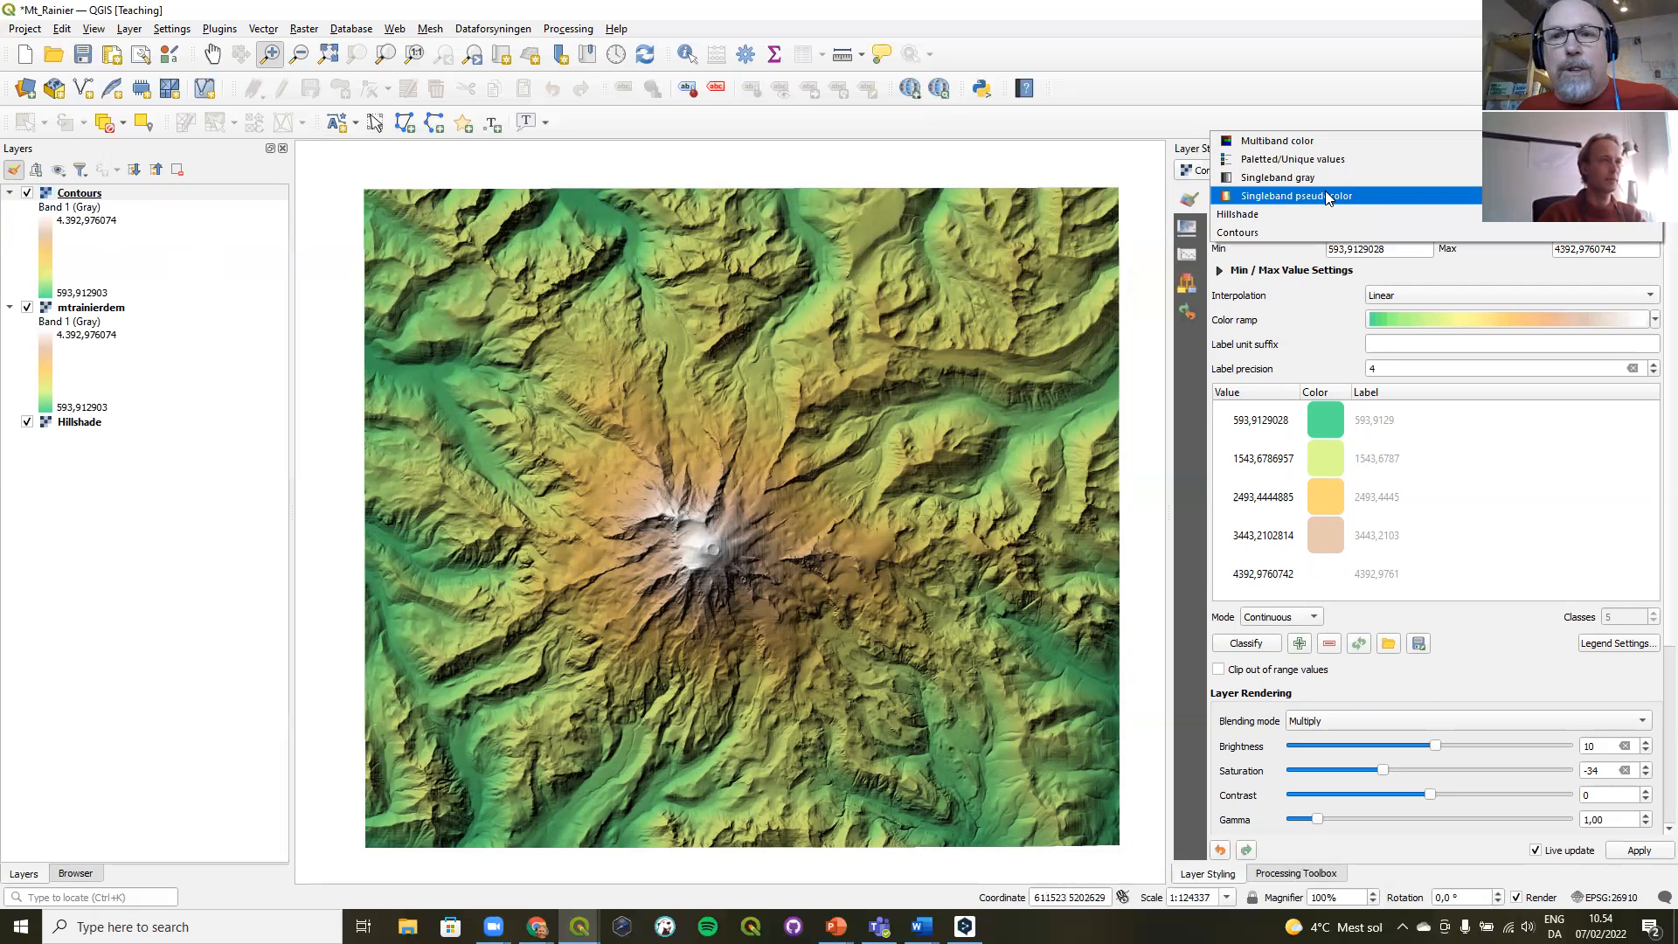
{"action": "left_click", "coordinate": [1263, 235]}
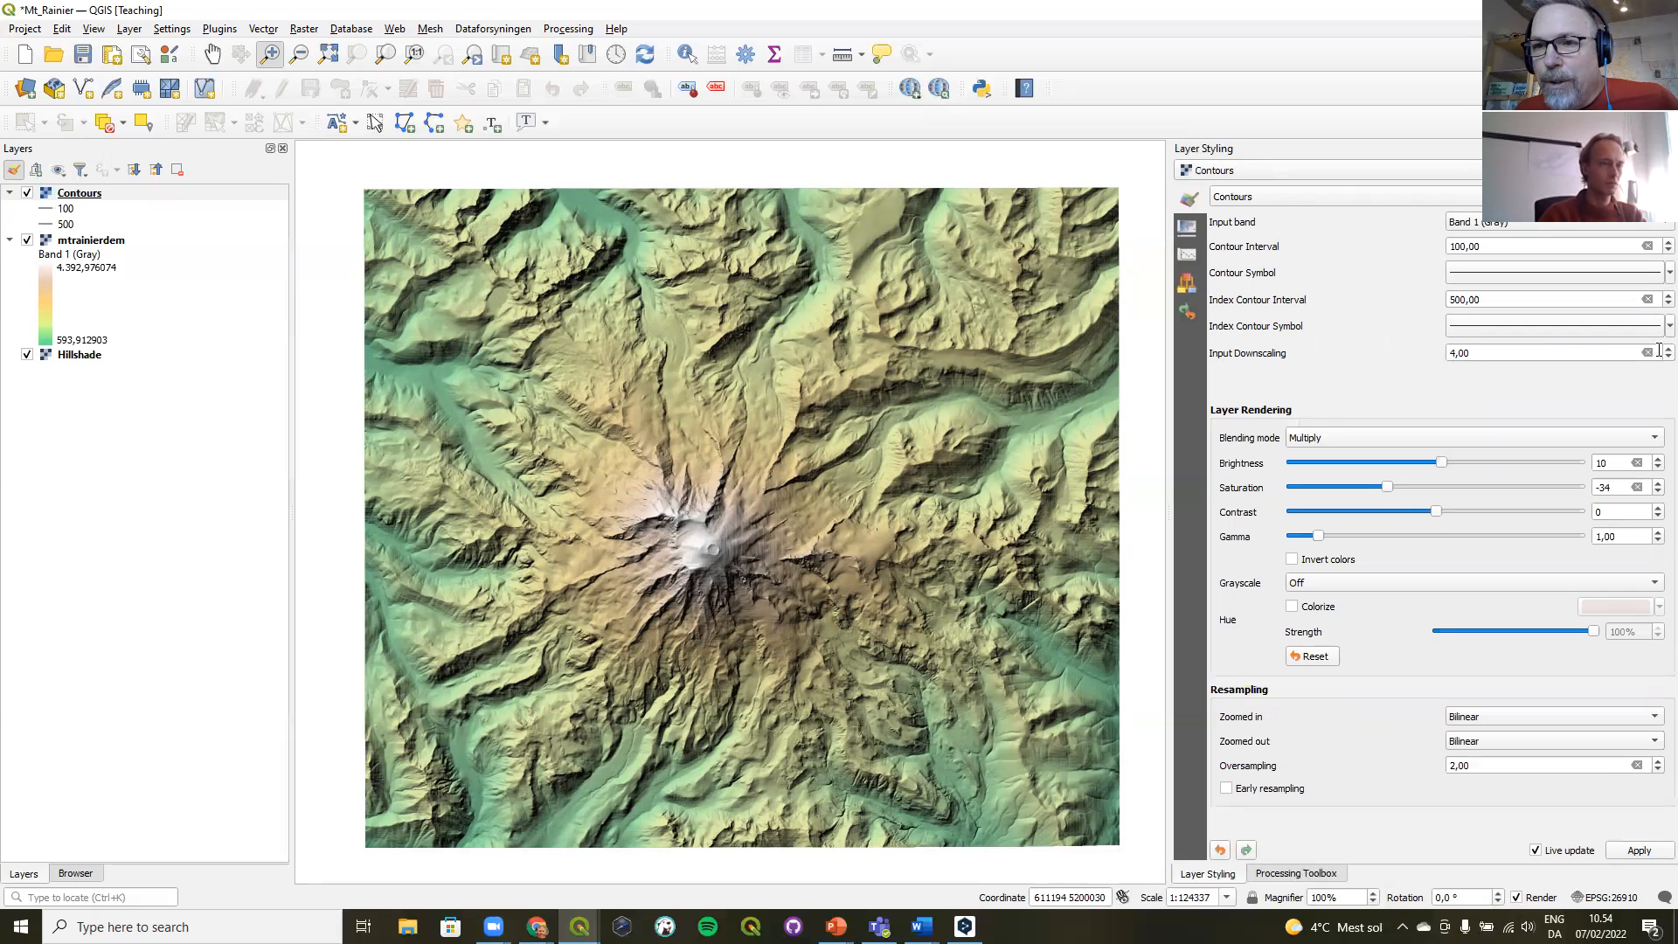
{"action": "scroll", "coordinate": [1653, 358], "scroll_direction": "down", "scroll_amount": 2}
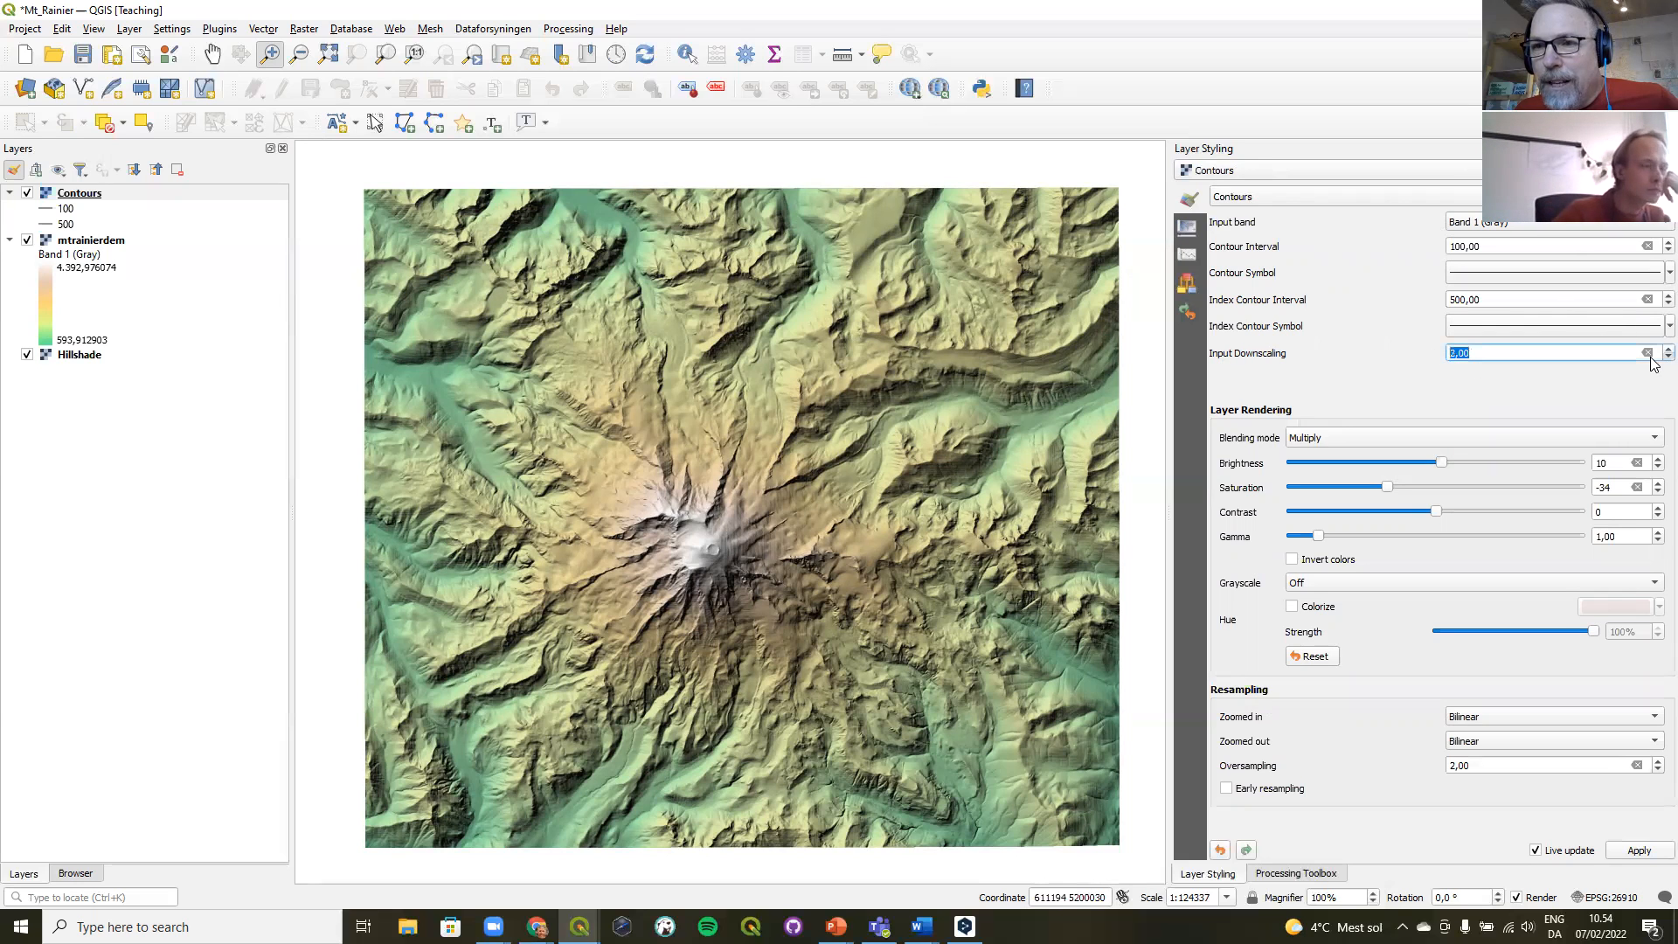
{"action": "scroll", "coordinate": [1653, 364], "scroll_direction": "down", "scroll_amount": 1}
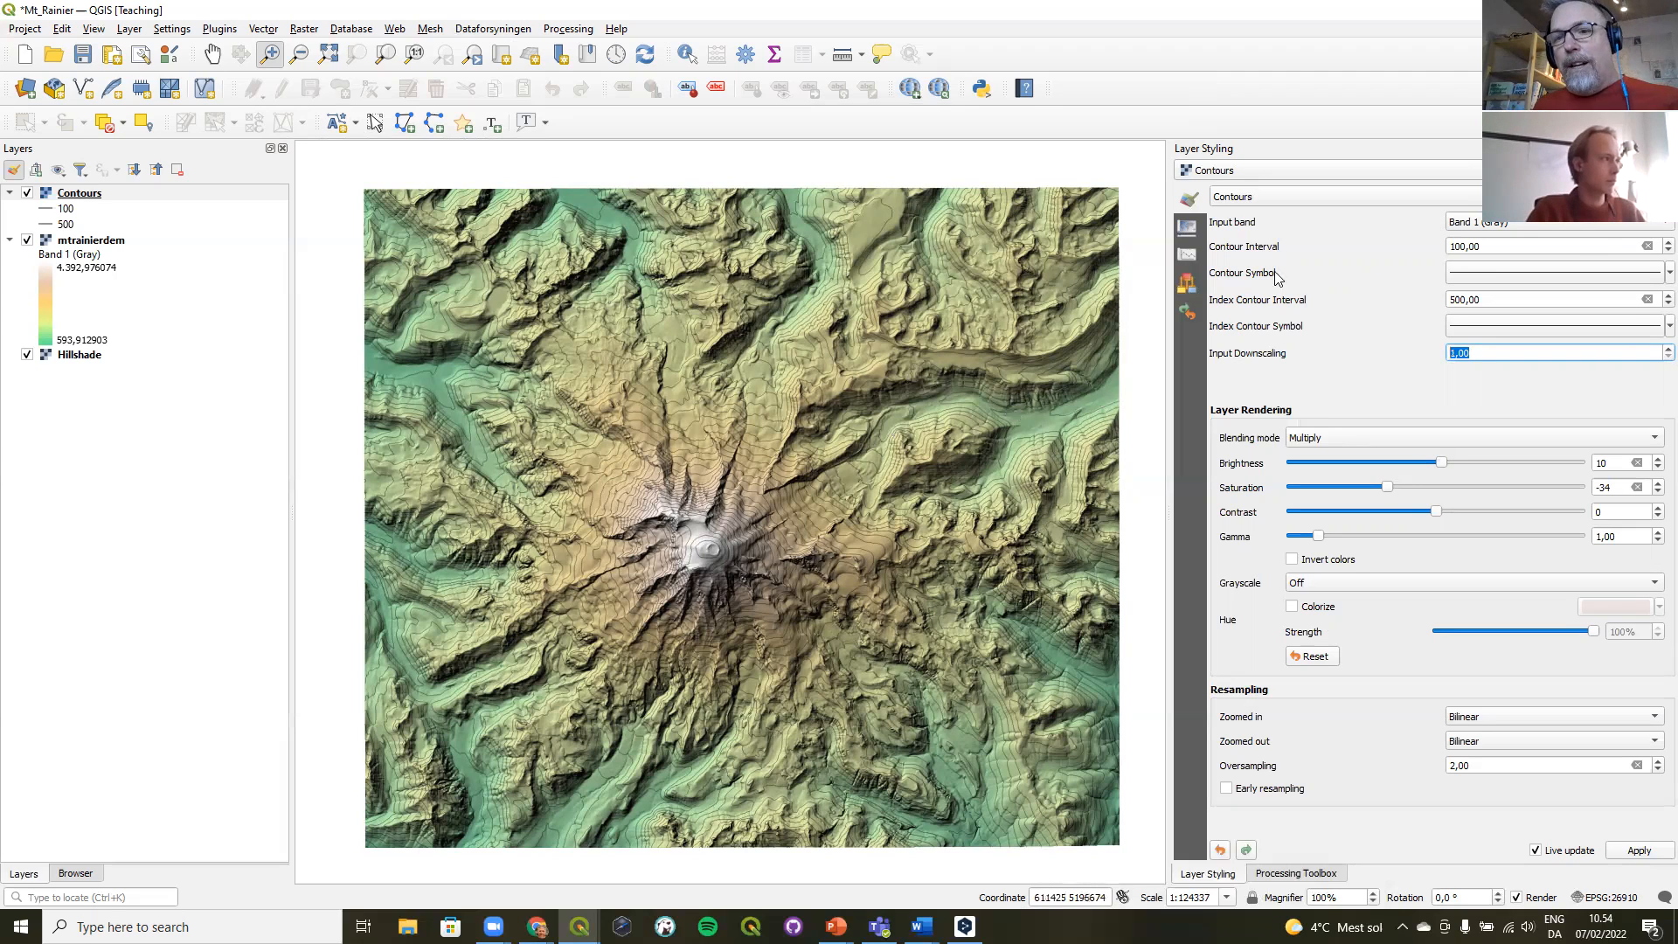
{"action": "left_click", "coordinate": [1257, 307]}
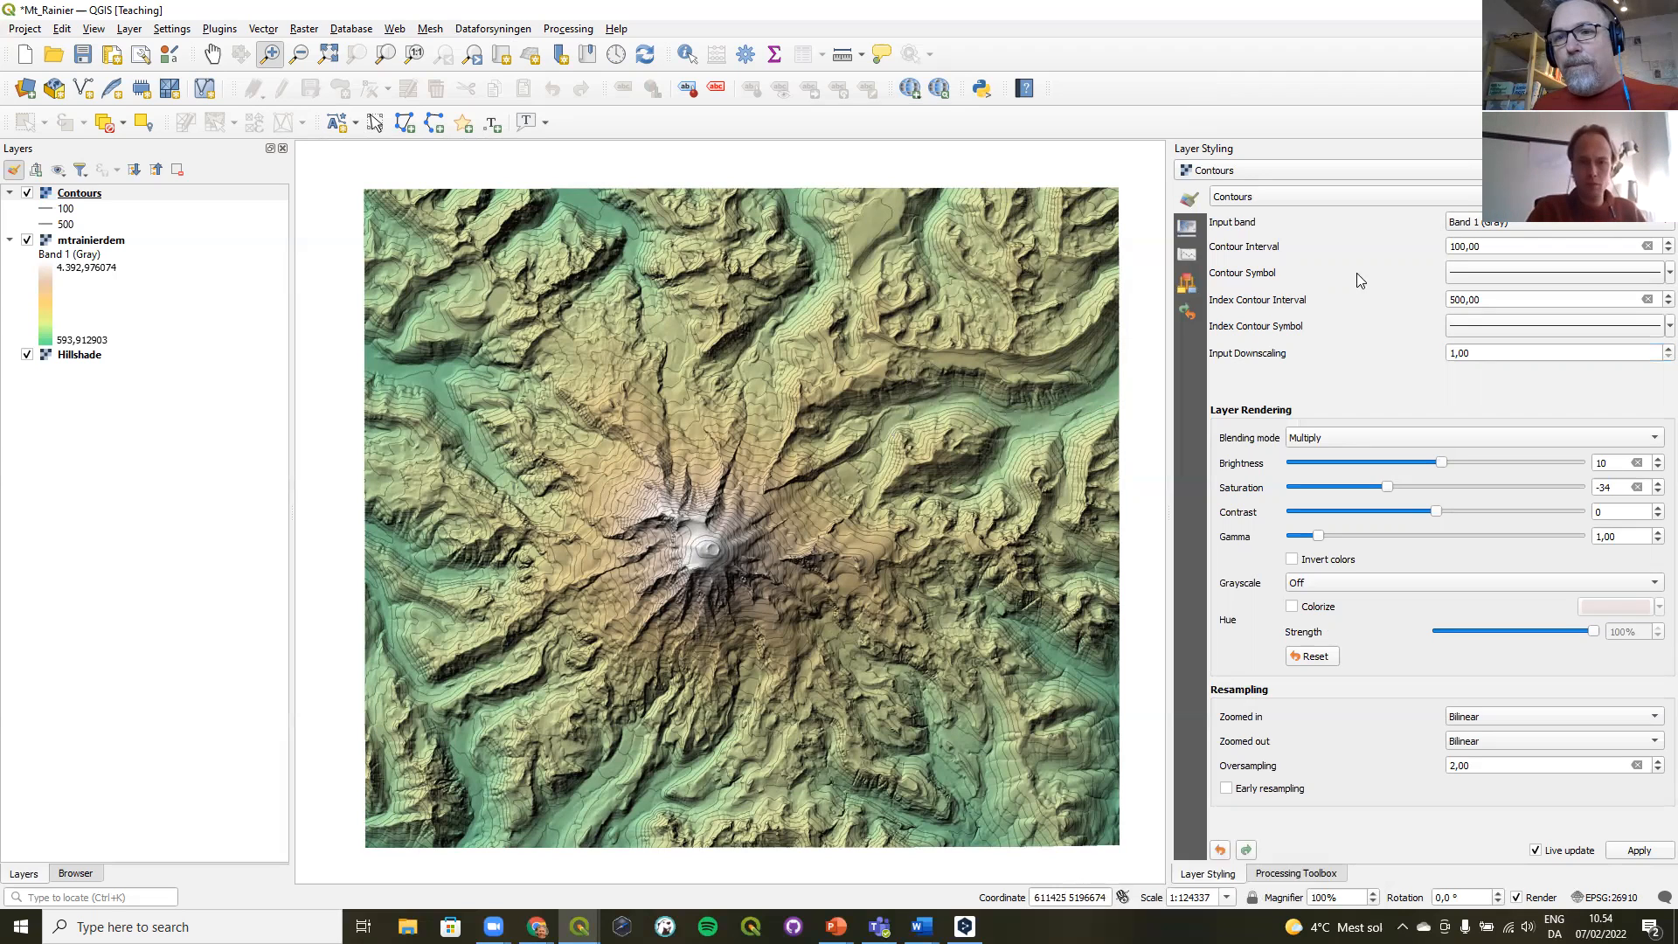
{"action": "left_click", "coordinate": [1459, 246]}
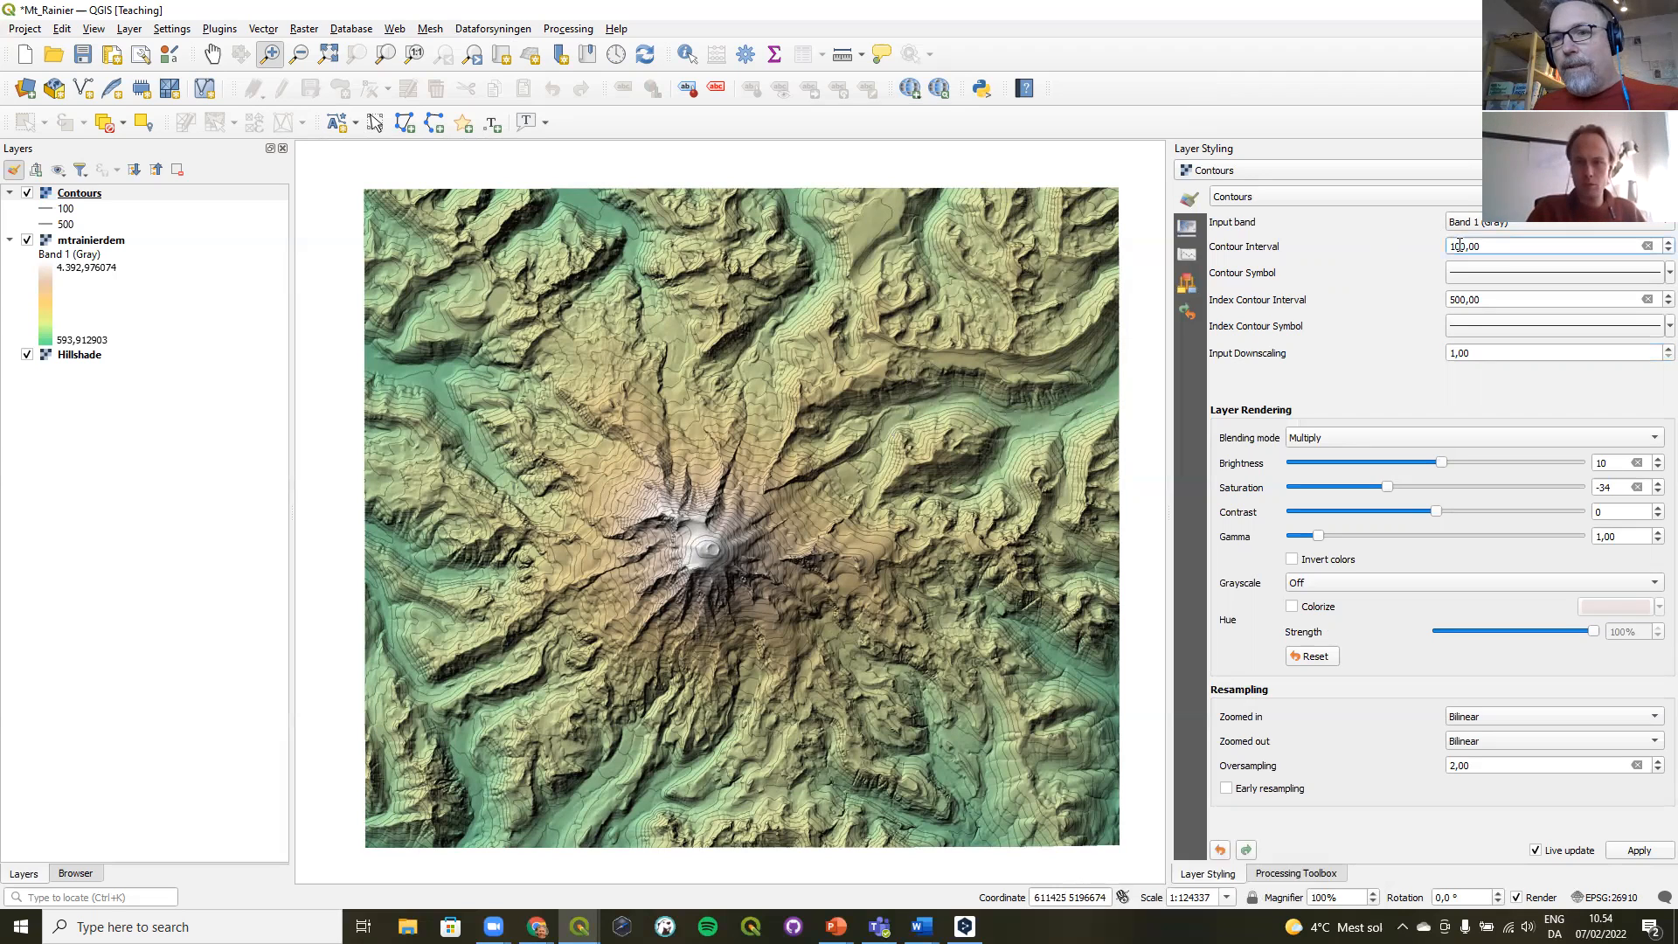
{"action": "left_click", "coordinate": [1453, 300]}
{"action": "left_click", "coordinate": [1466, 245]}
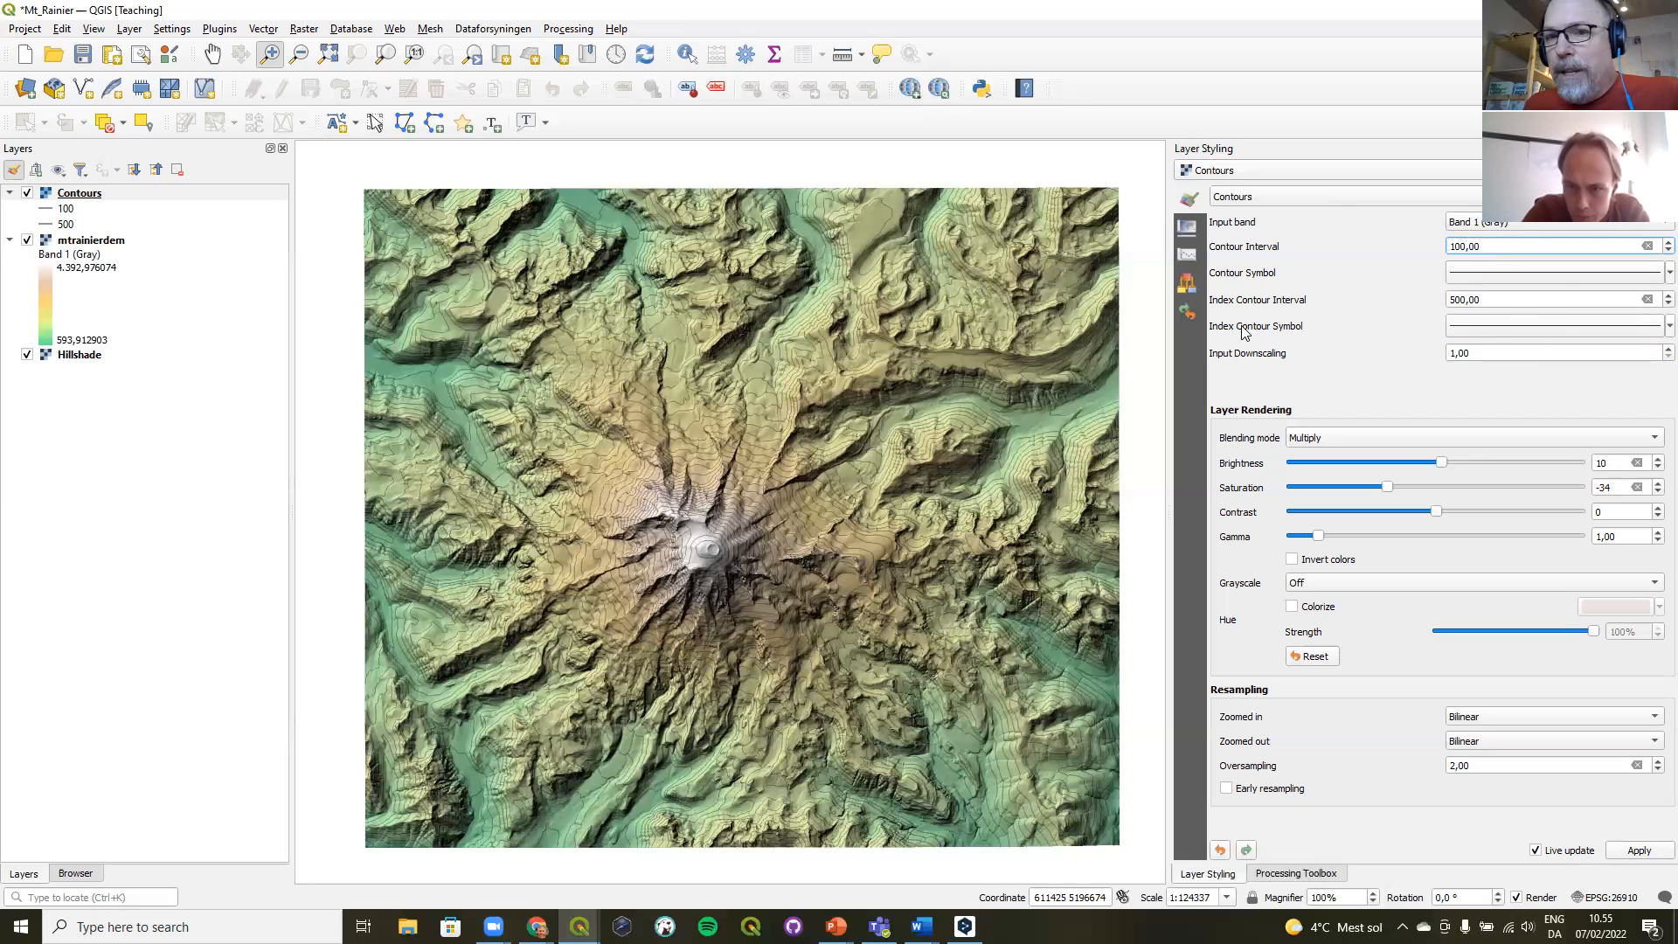
- Set the line width of the Contours layer's index contour symbol to 0.86 millimeters
{"action": "left_click", "coordinate": [1529, 327]}
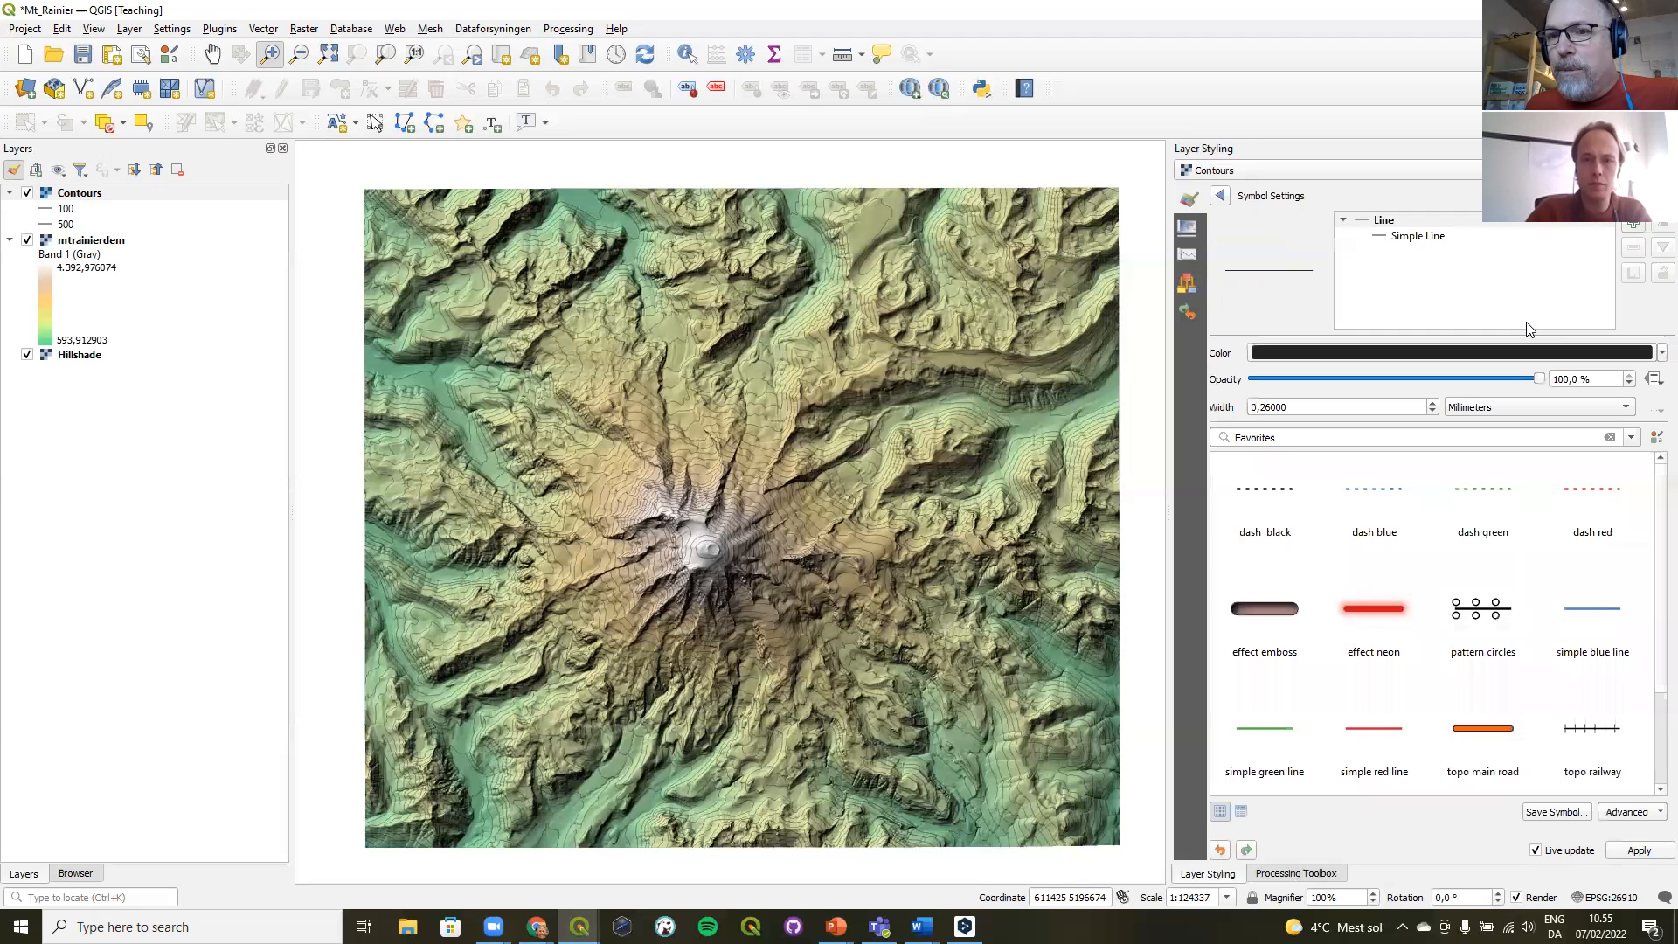
{"action": "left_click", "coordinate": [1432, 402]}
{"action": "left_click", "coordinate": [1434, 404]}
{"action": "left_click", "coordinate": [1433, 404]}
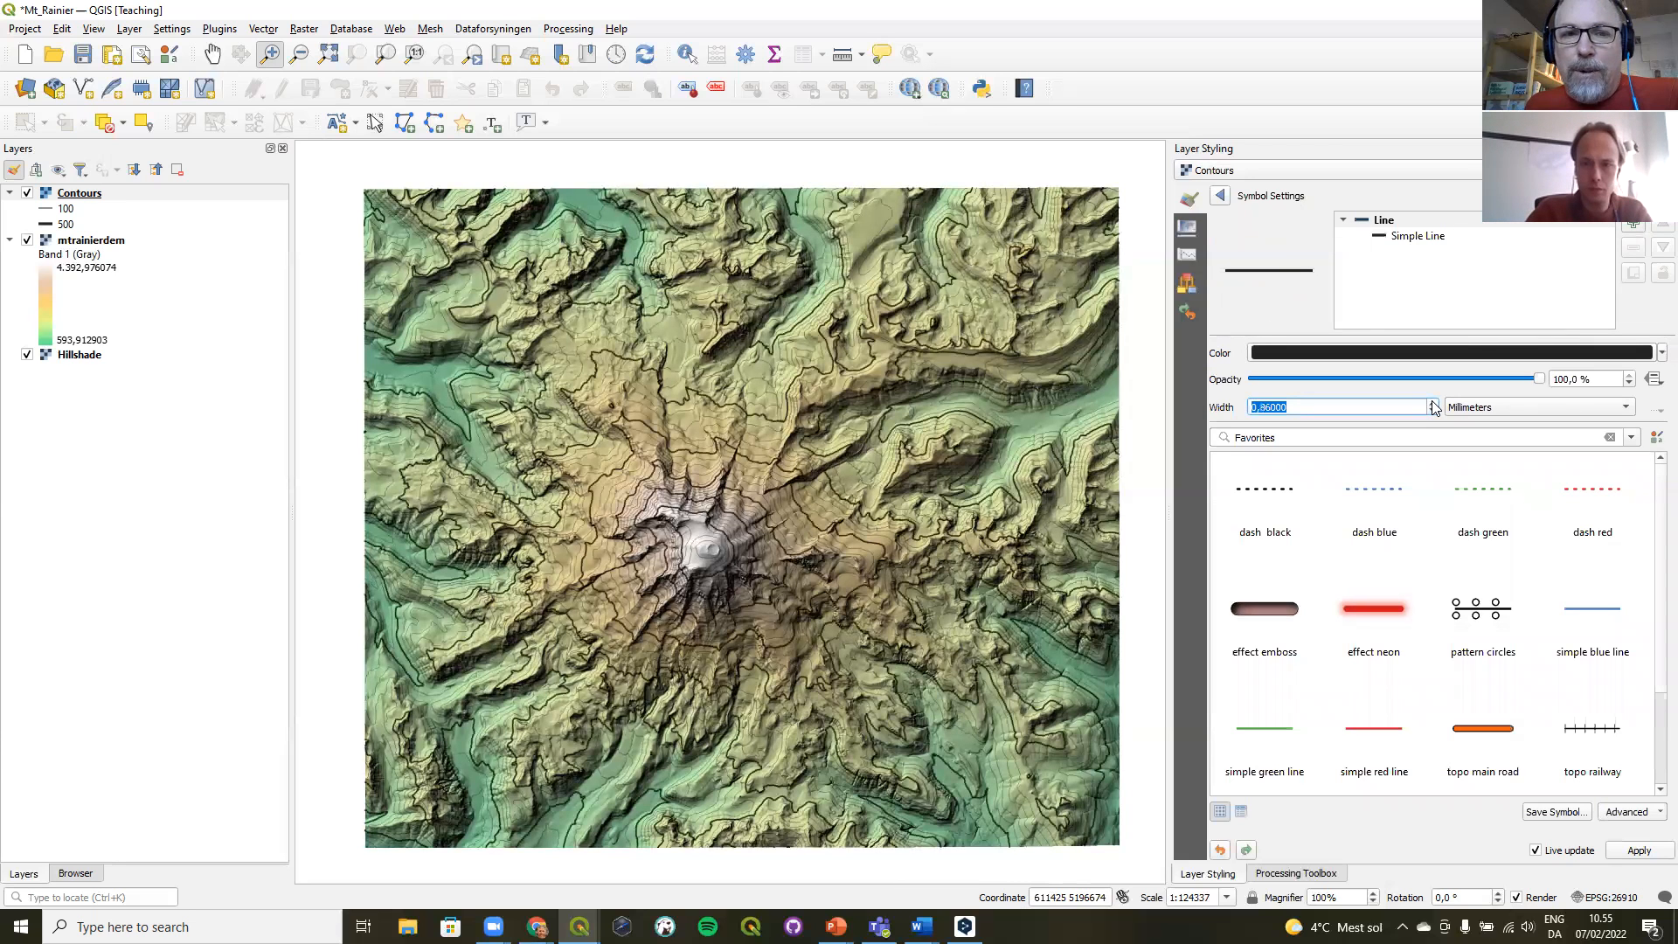
{"action": "left_click", "coordinate": [1222, 195]}
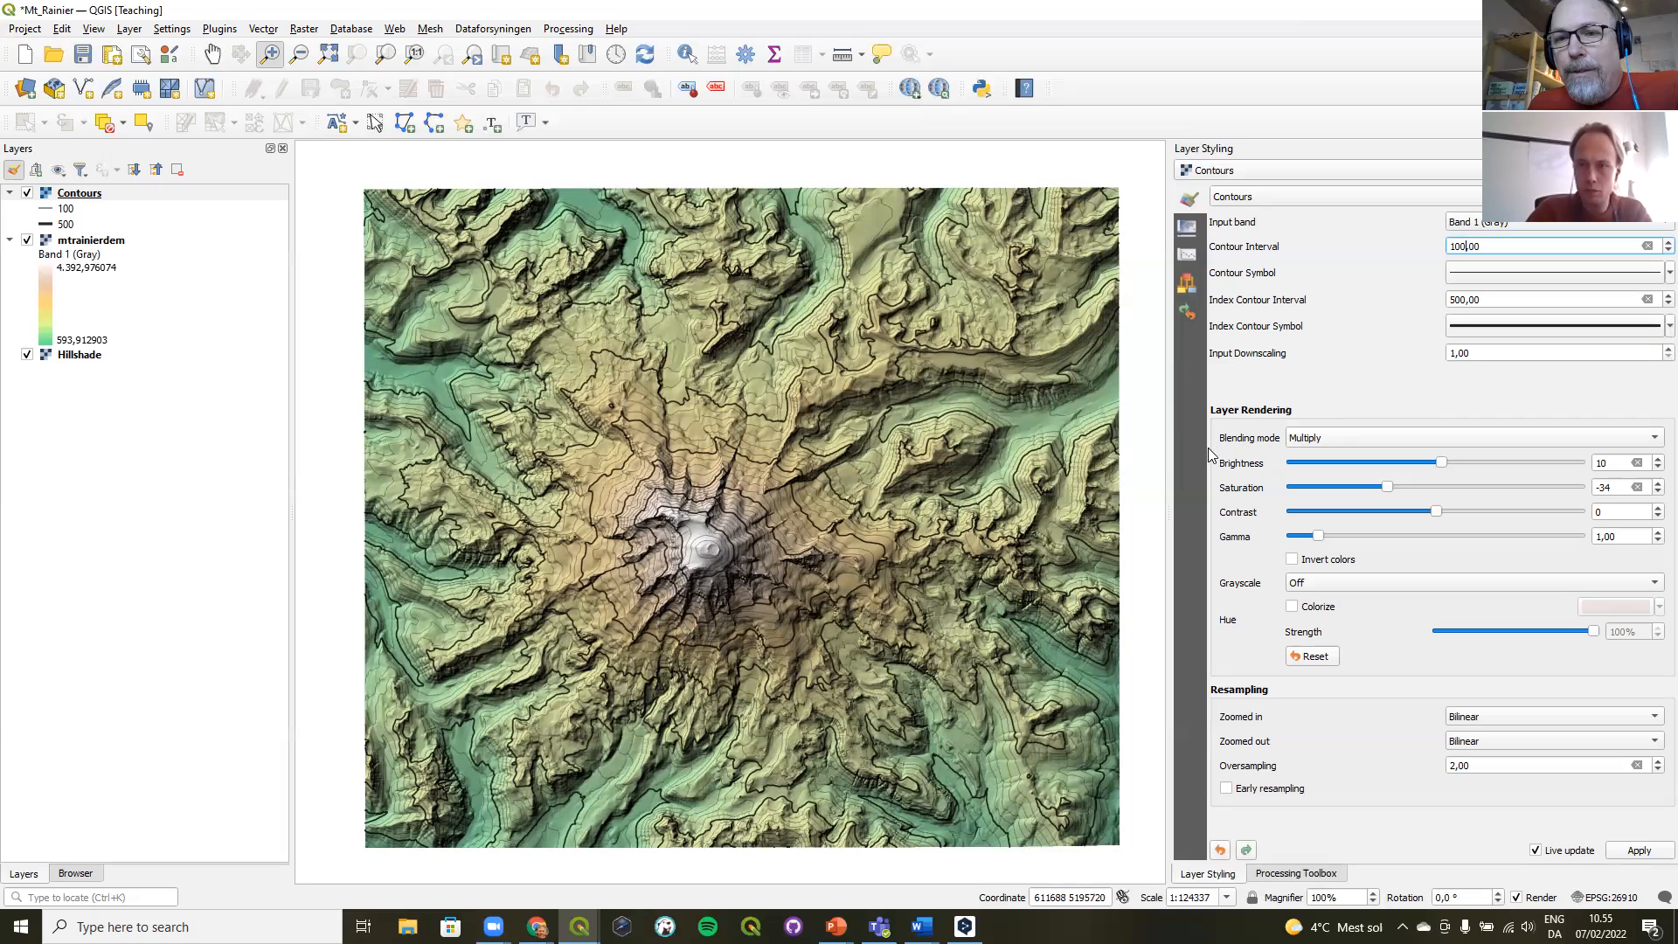
- Try the Normal and Addition blending modes on the Contours layer
{"action": "left_click", "coordinate": [1320, 441]}
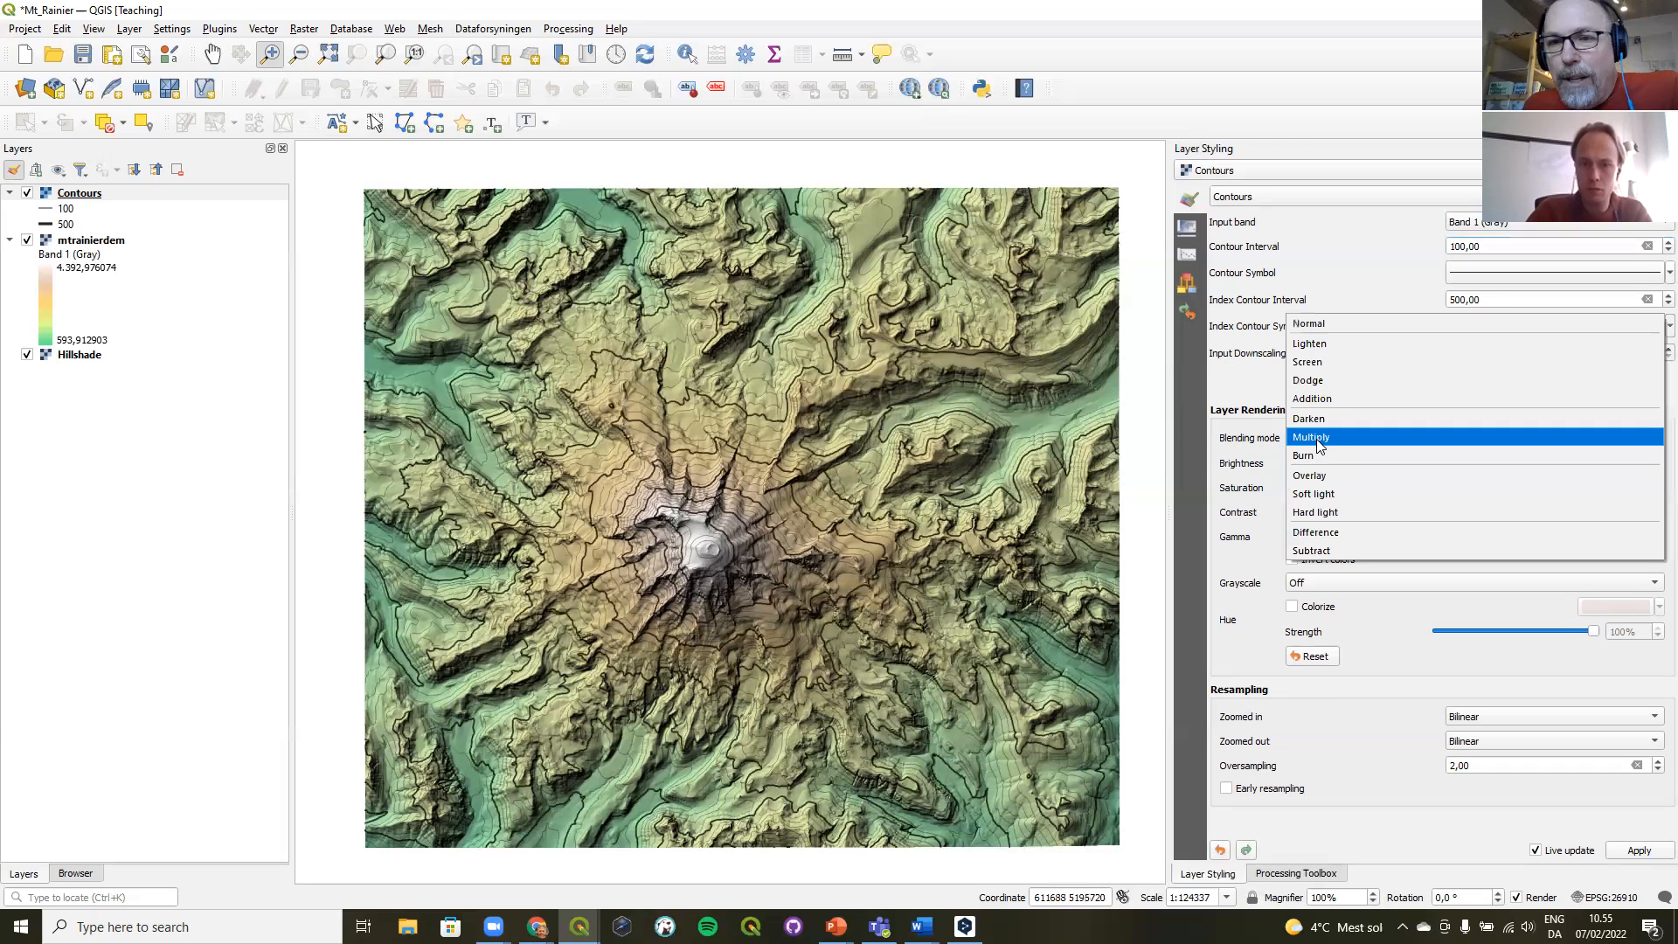
{"action": "left_click", "coordinate": [1338, 325]}
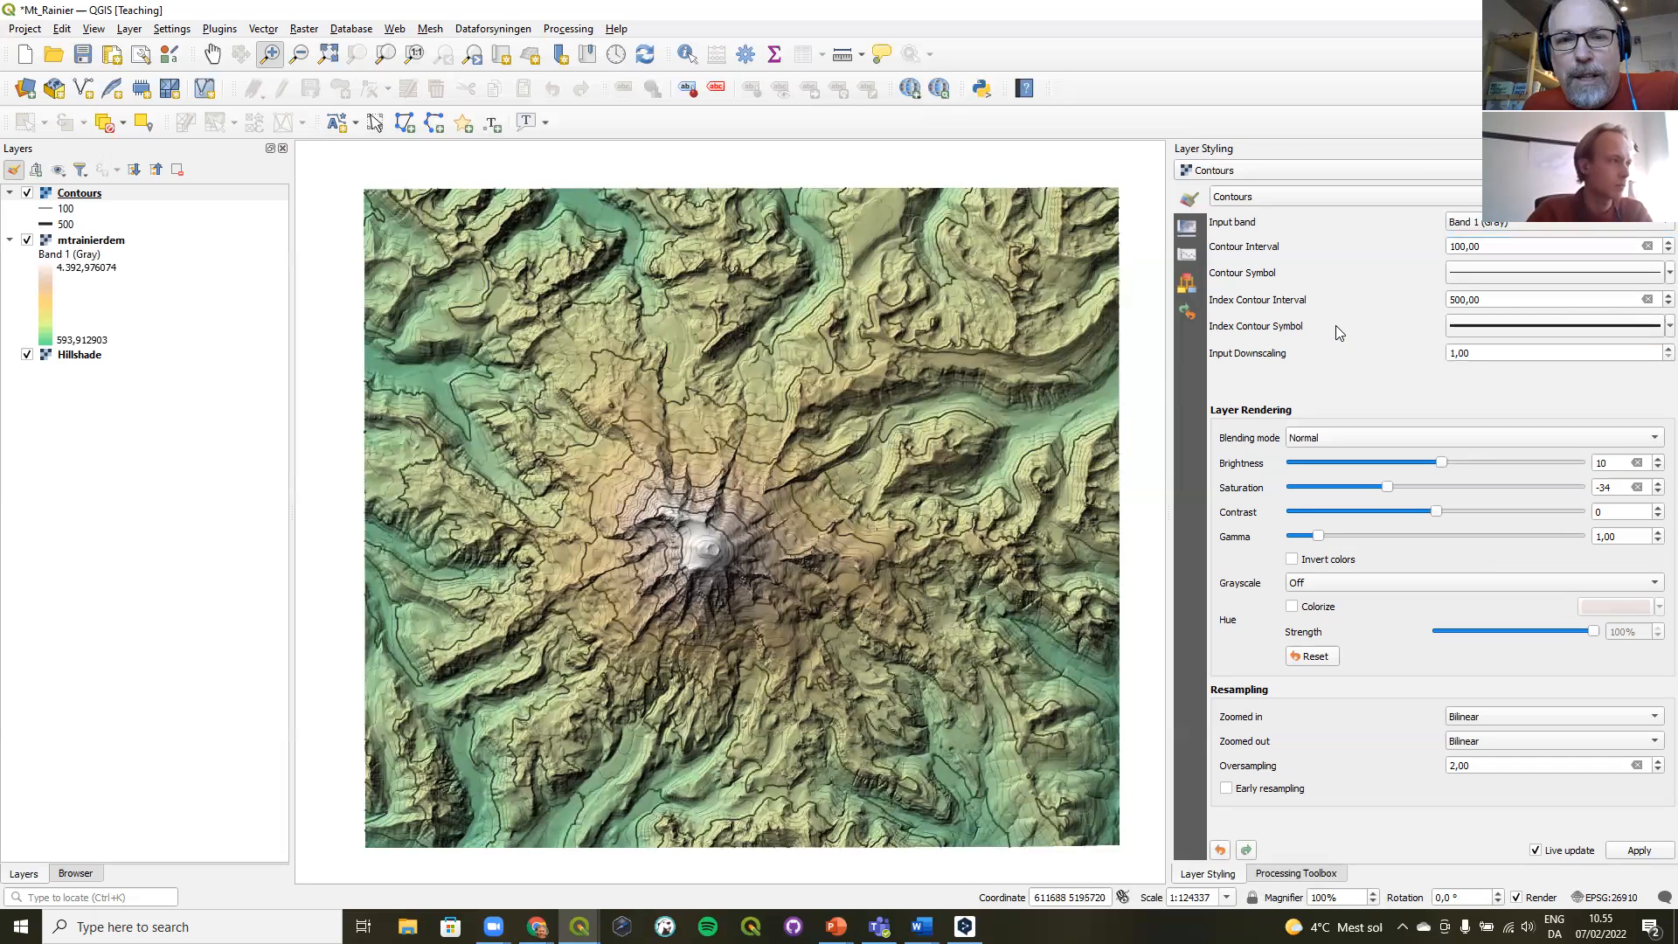
{"action": "left_click", "coordinate": [1345, 438]}
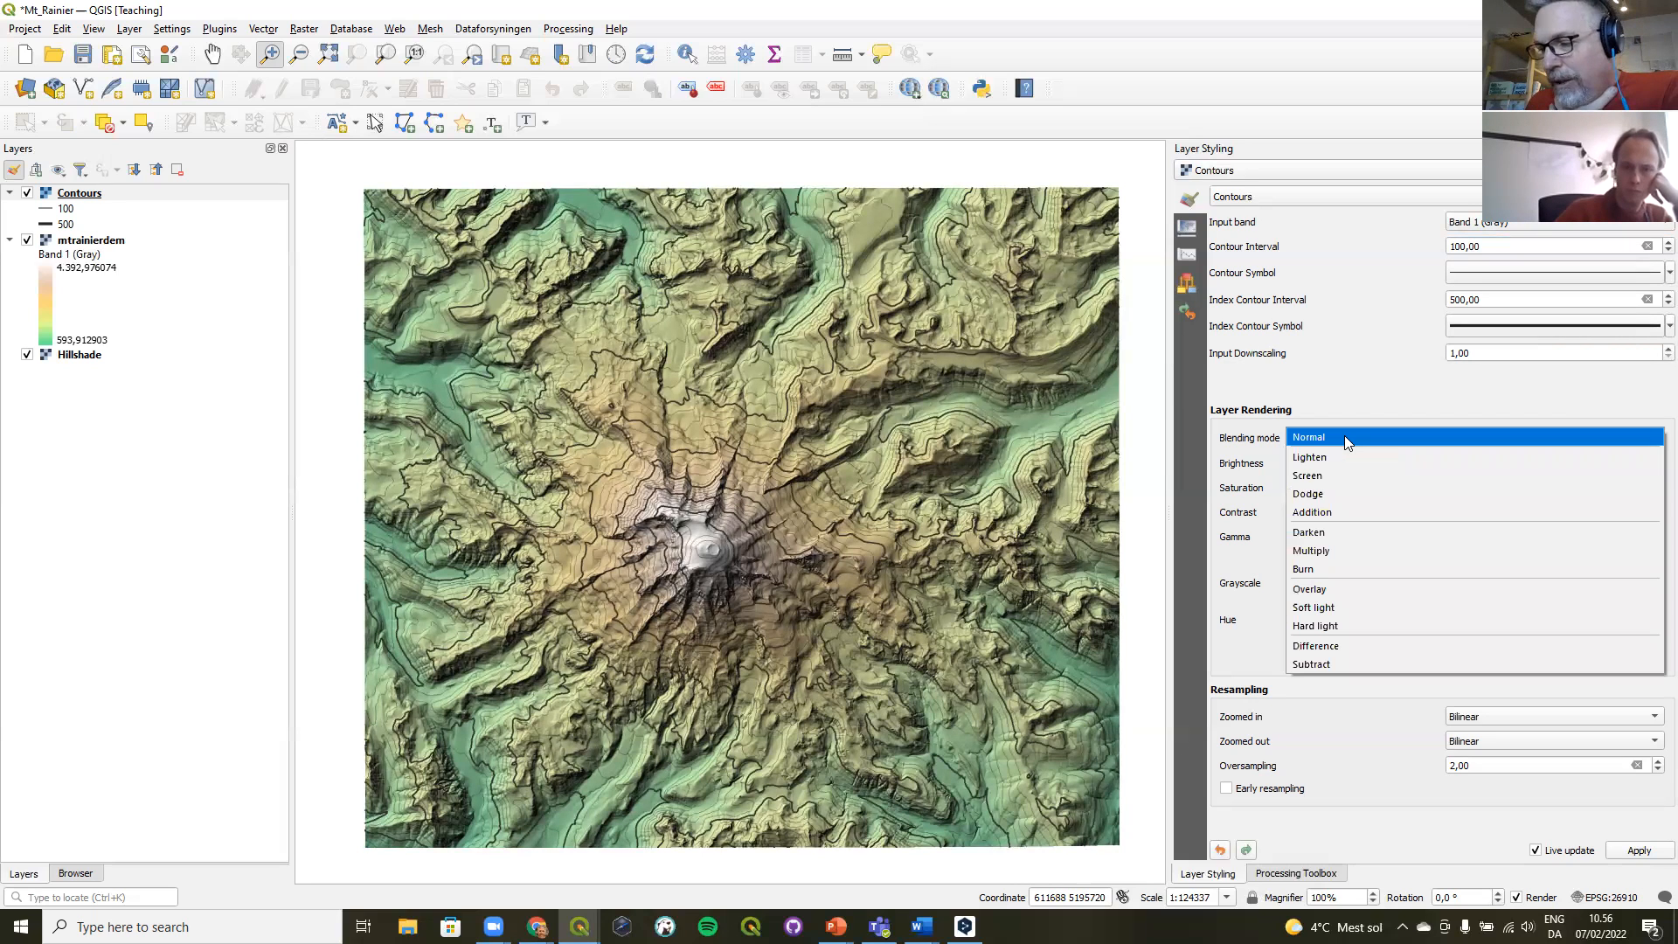
{"action": "left_click", "coordinate": [1323, 513]}
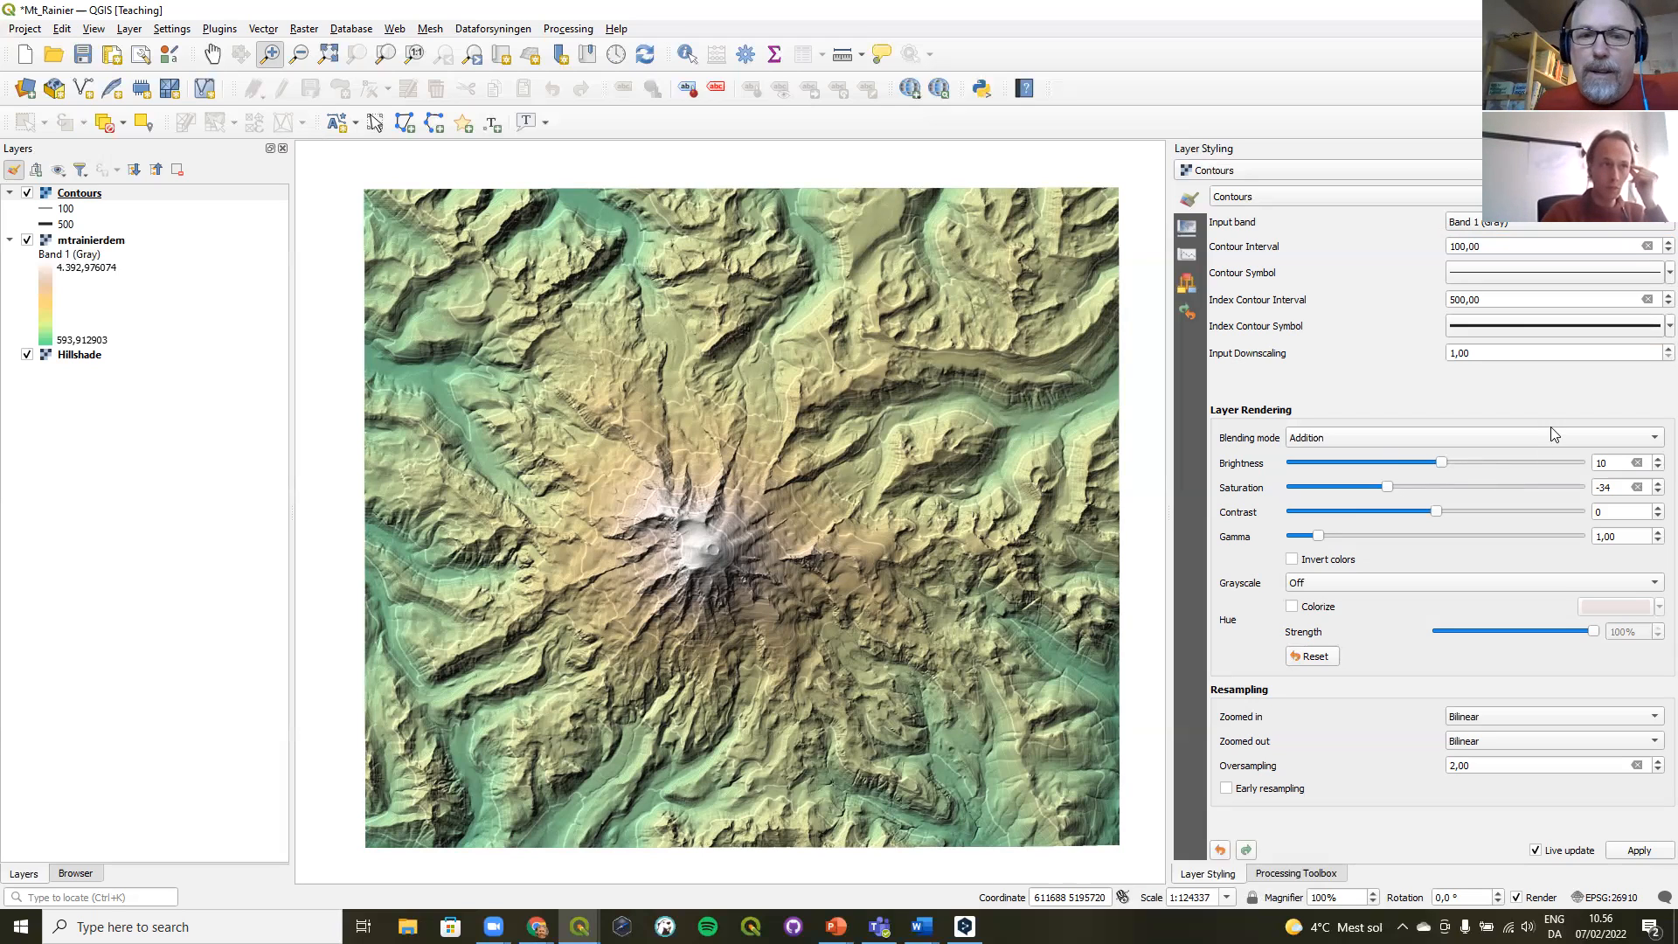
- Switch to PowerPoint, examine the RGB entry on the Methods of Defining Color slide in the supporting materials, and return to QGIS
{"action": "mouse_move", "coordinate": [837, 927]}
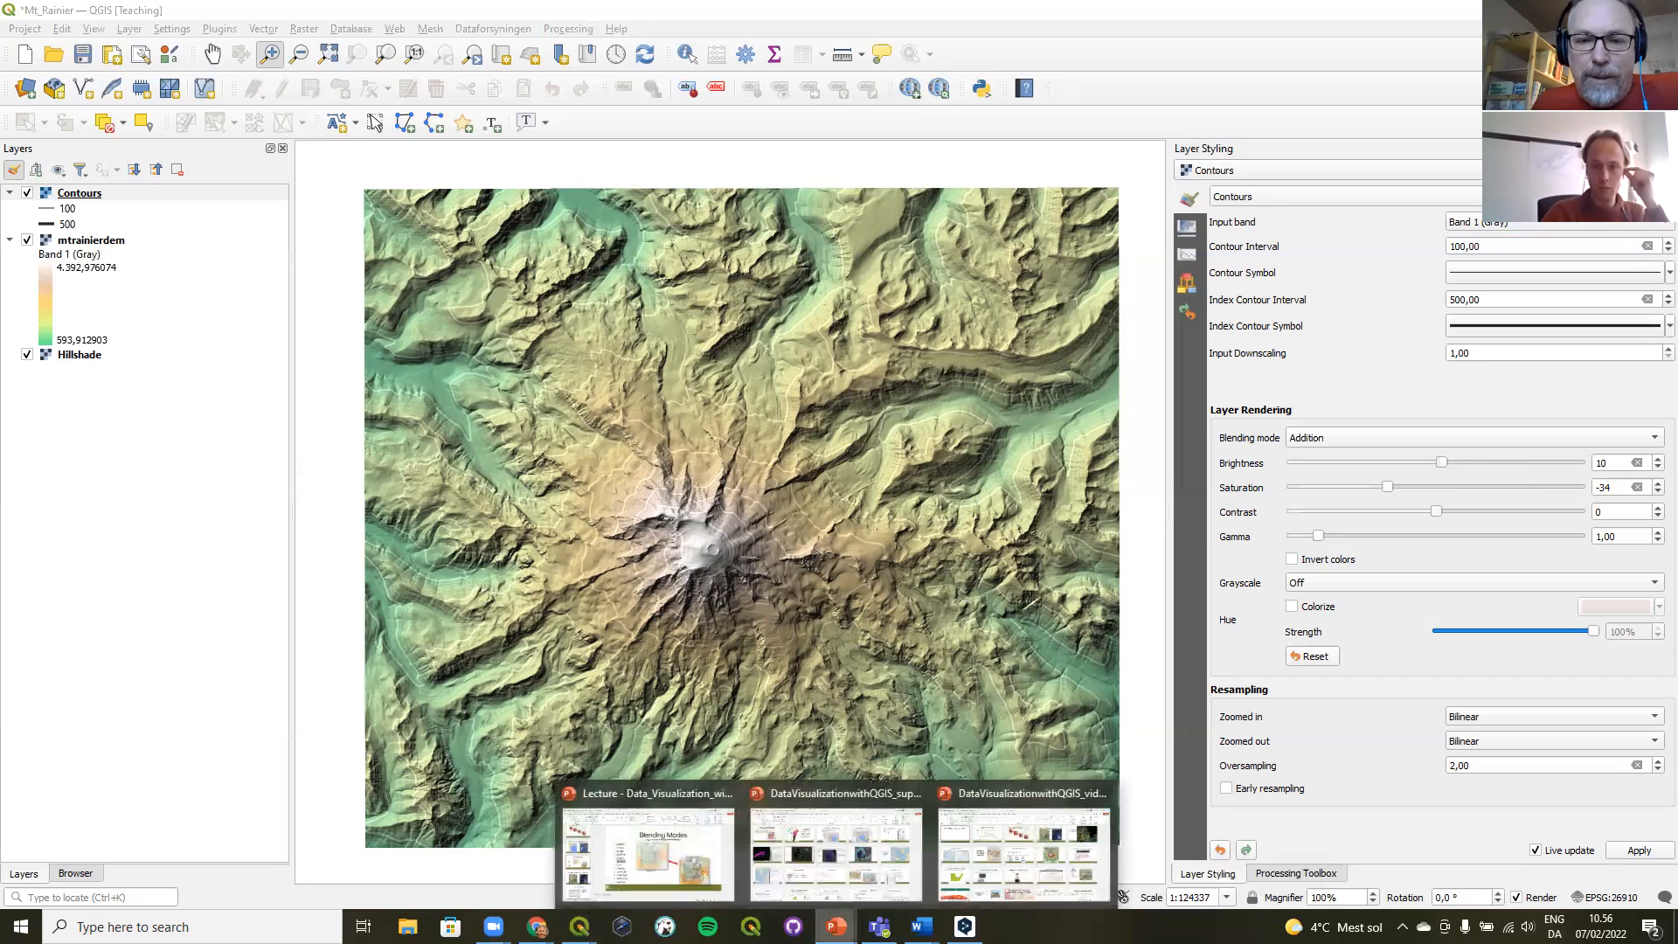
{"action": "left_click", "coordinate": [843, 835]}
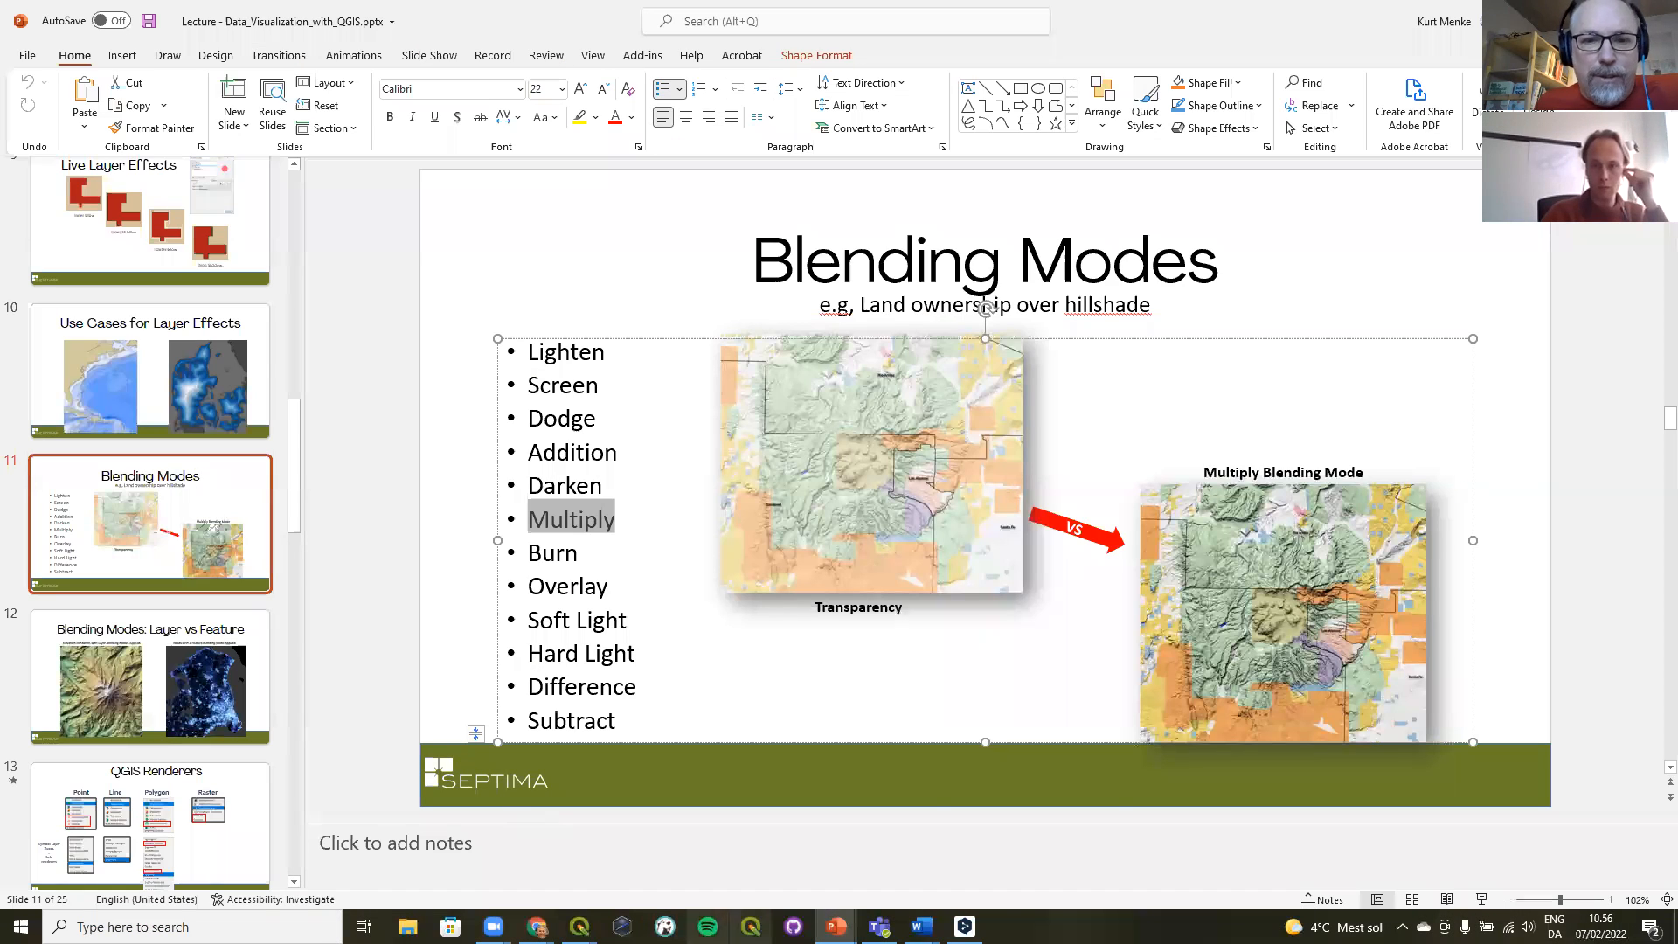
{"action": "mouse_move", "coordinate": [837, 927]}
{"action": "left_click", "coordinate": [828, 853]}
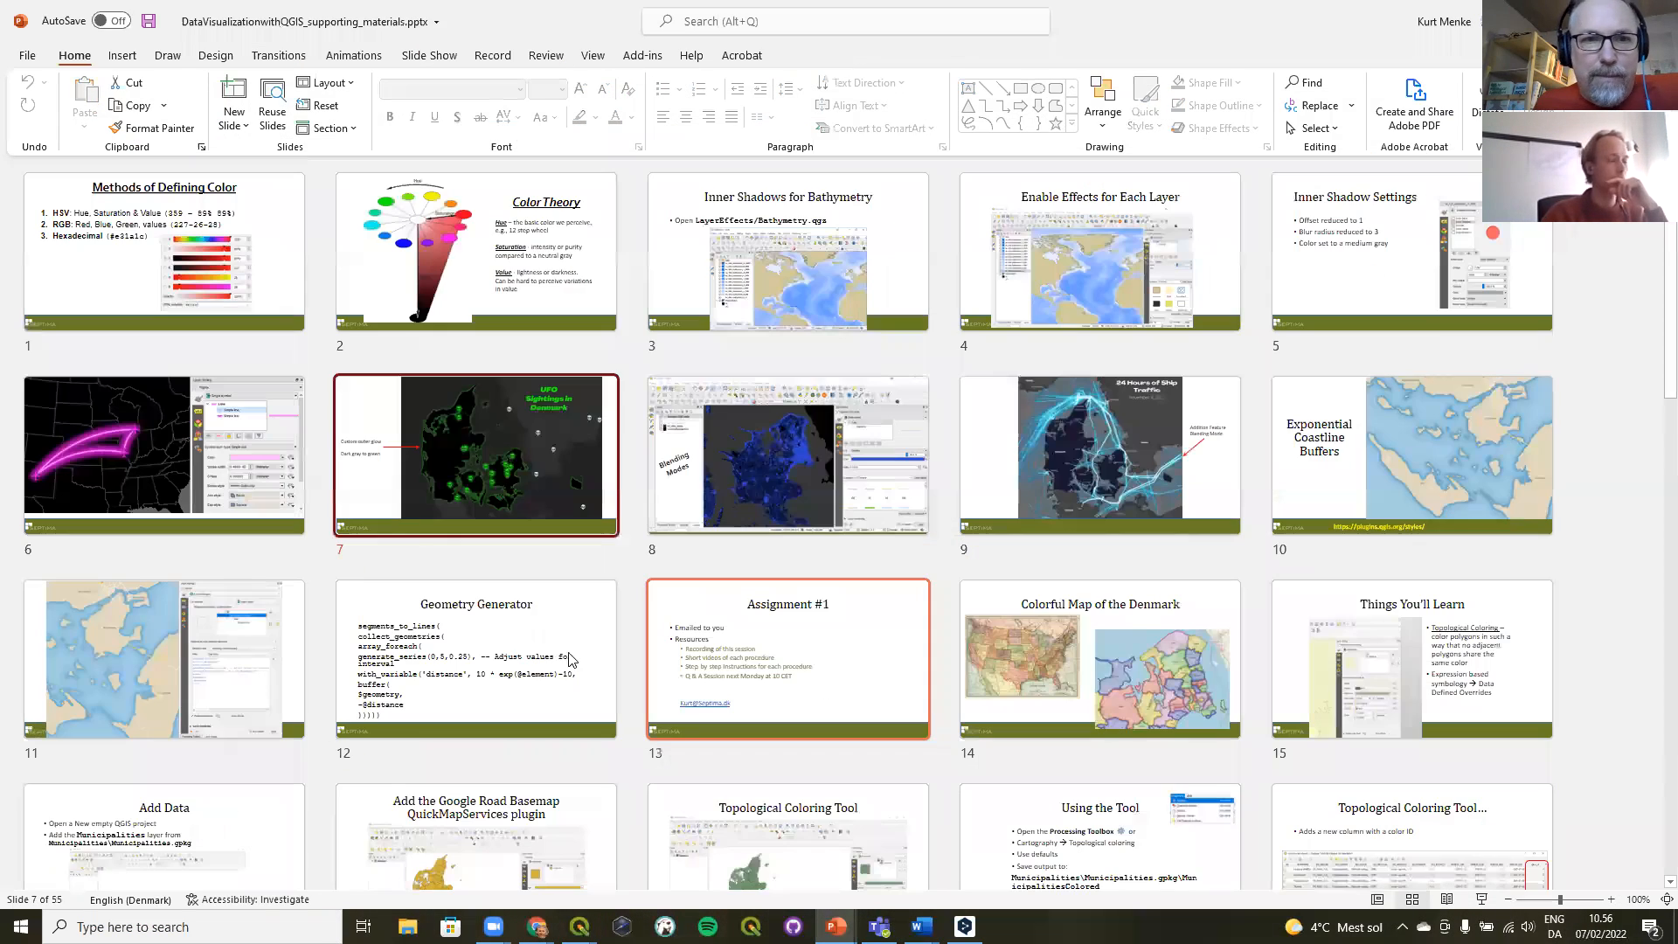
{"action": "left_click", "coordinate": [197, 268]}
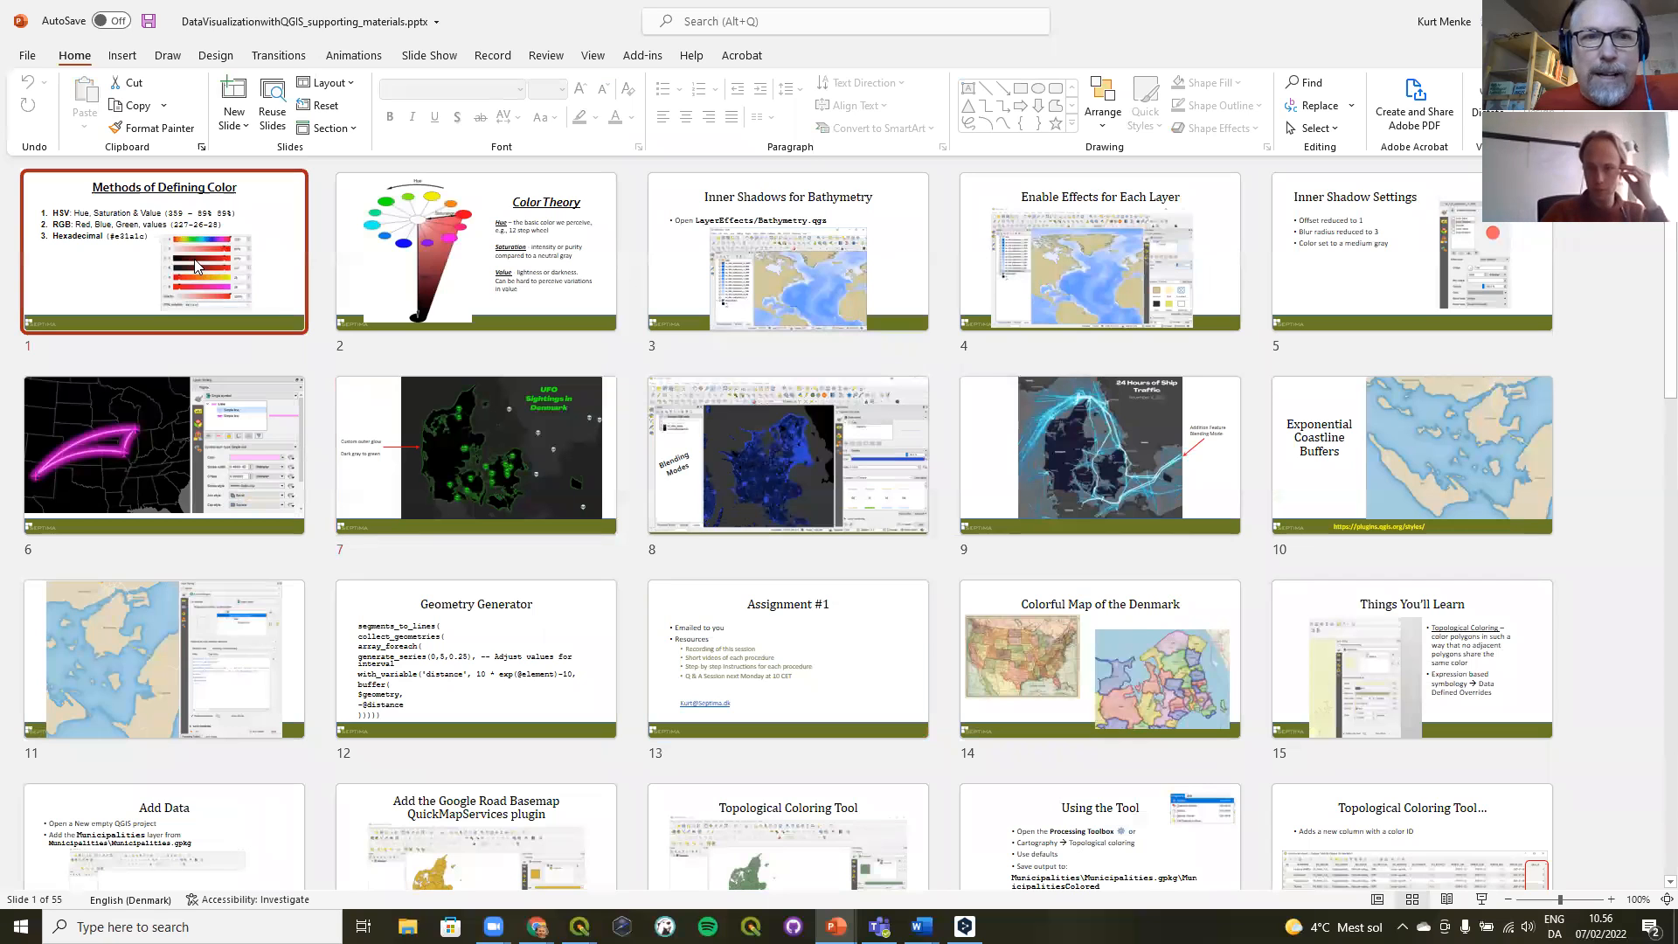
{"action": "double_click", "coordinate": [198, 268]}
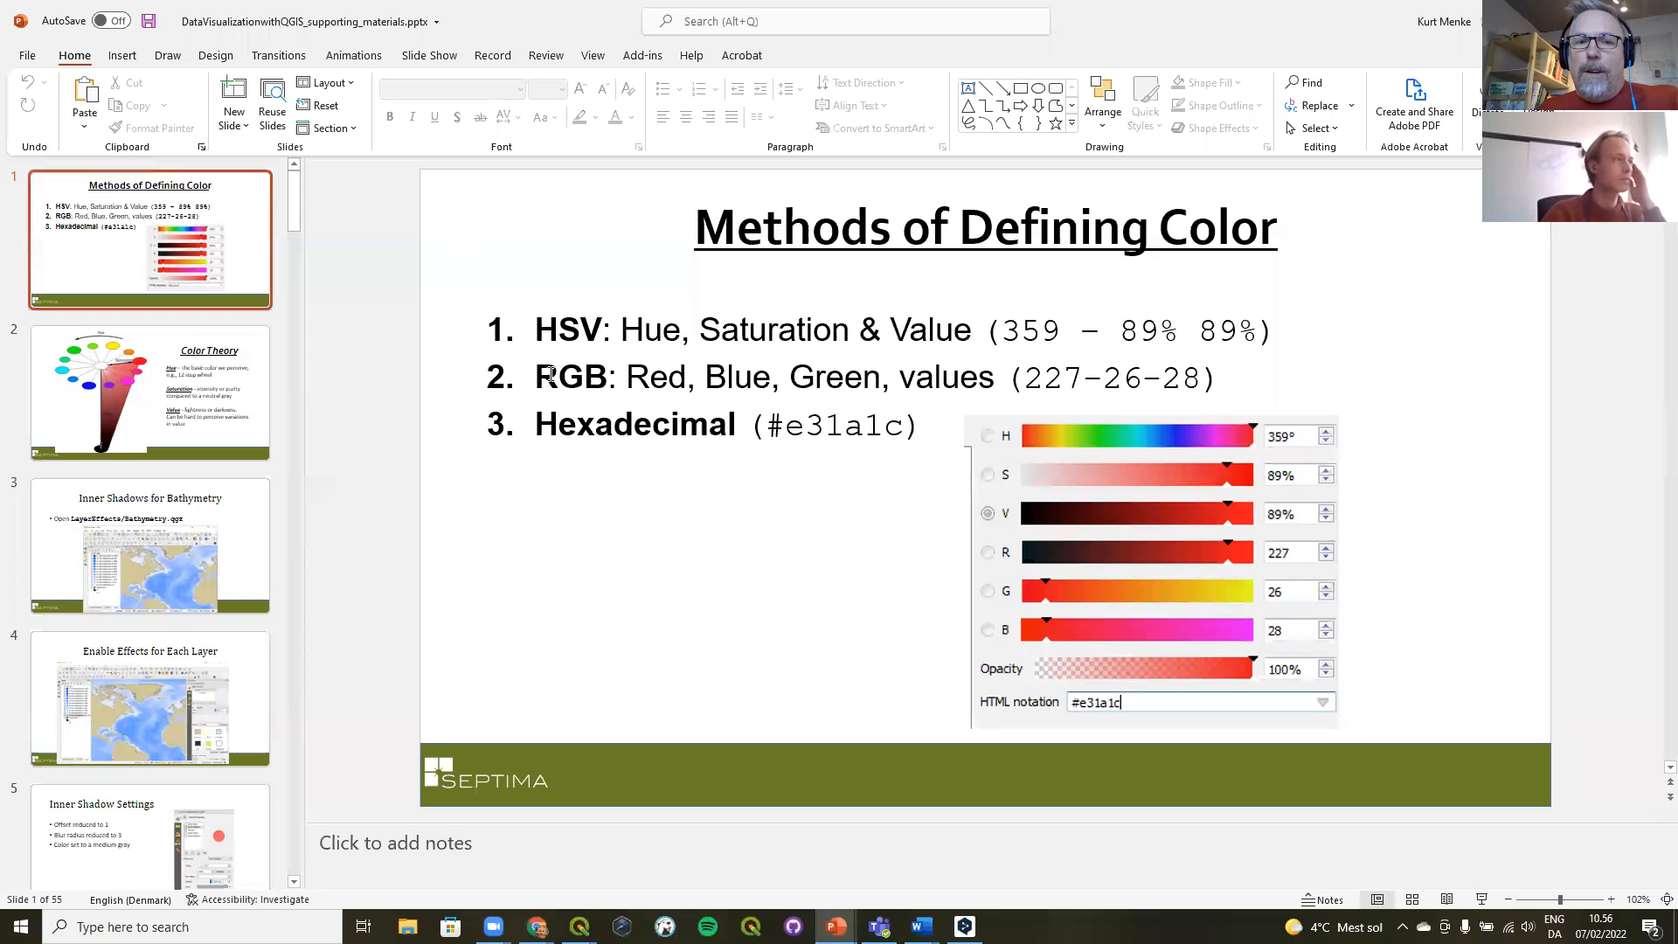
{"action": "left_click_drag", "start_coordinate": [542, 382], "coordinate": [1245, 358]}
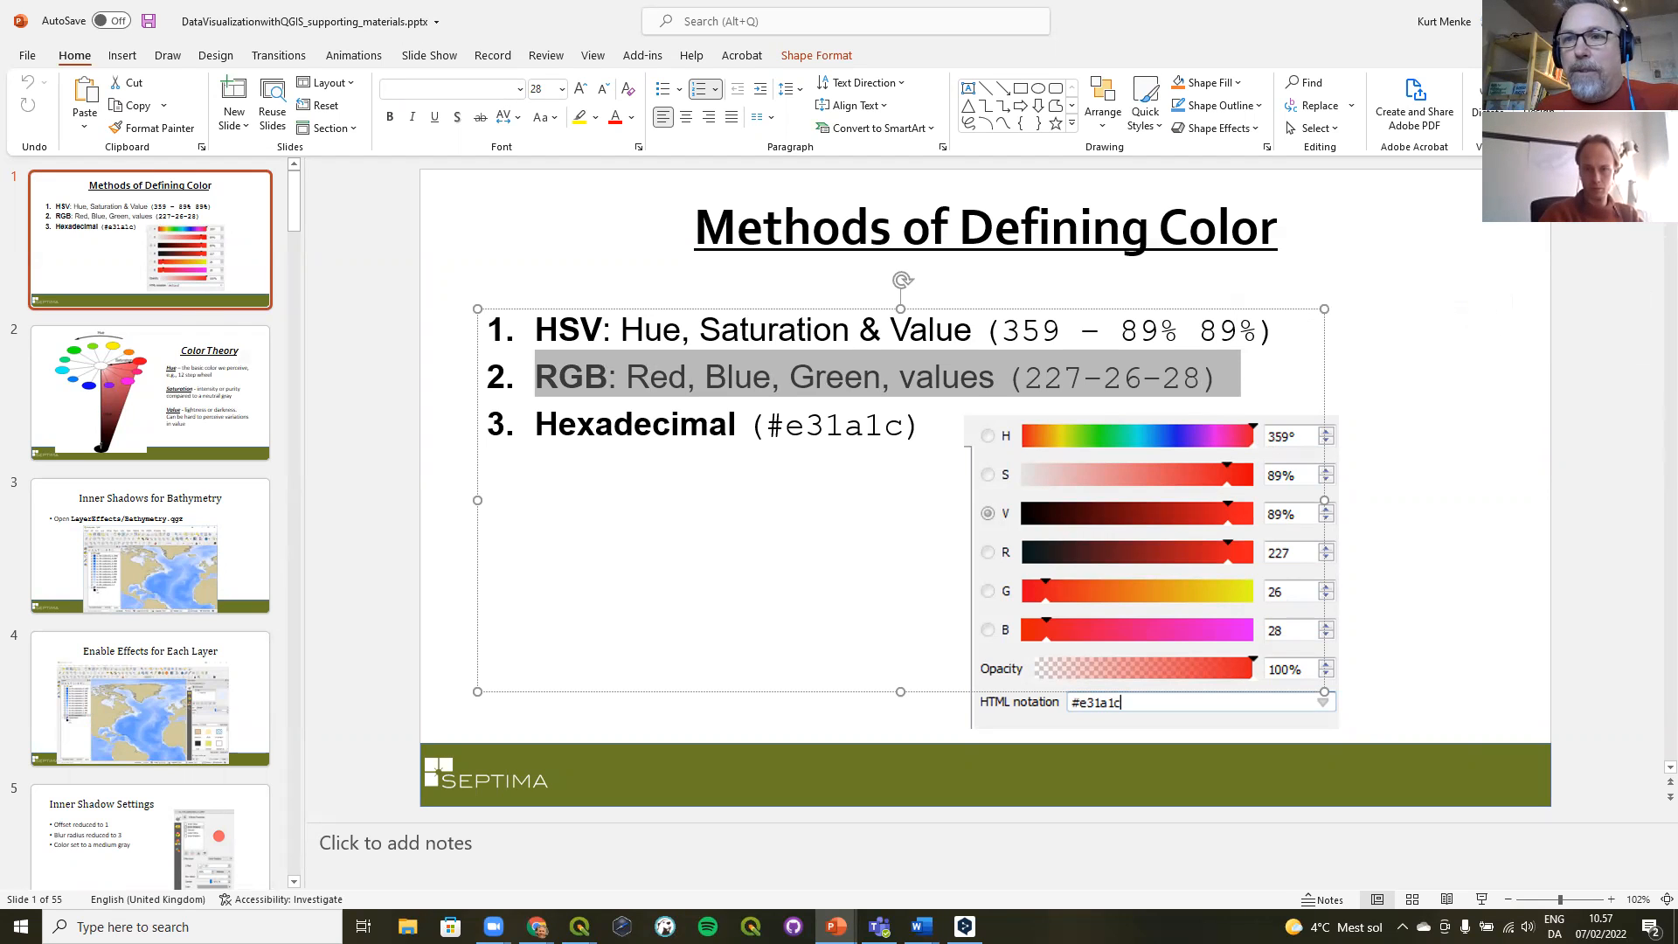
{"action": "key", "text": "alt+Tab"}
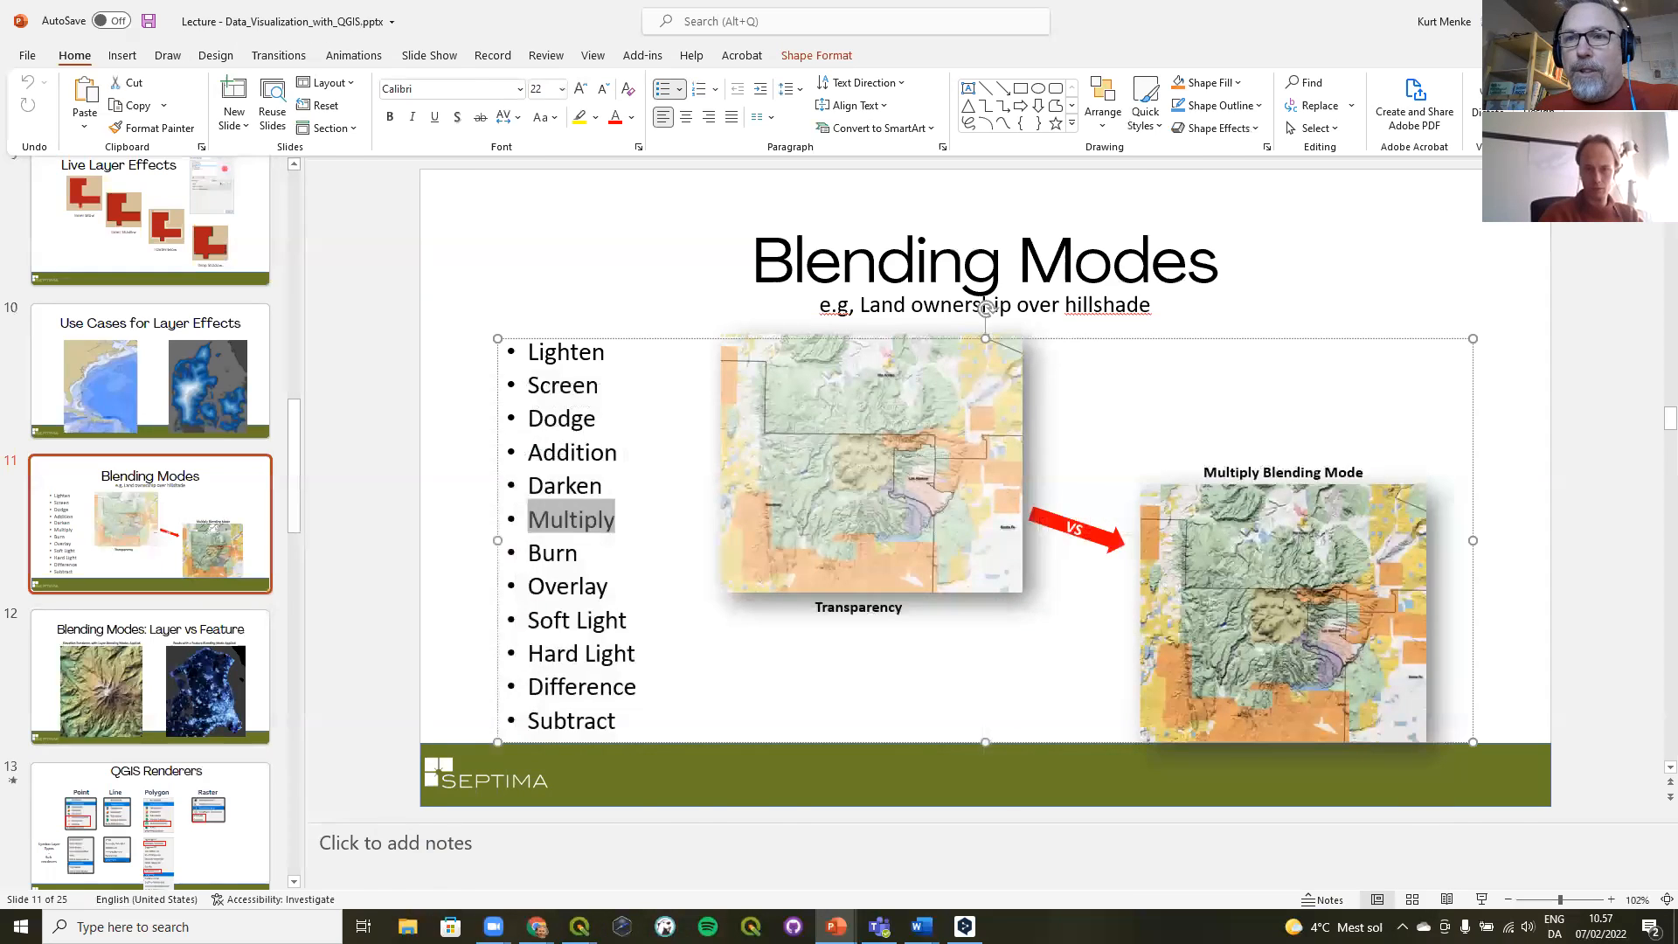
{"action": "key", "text": "alt+Tab"}
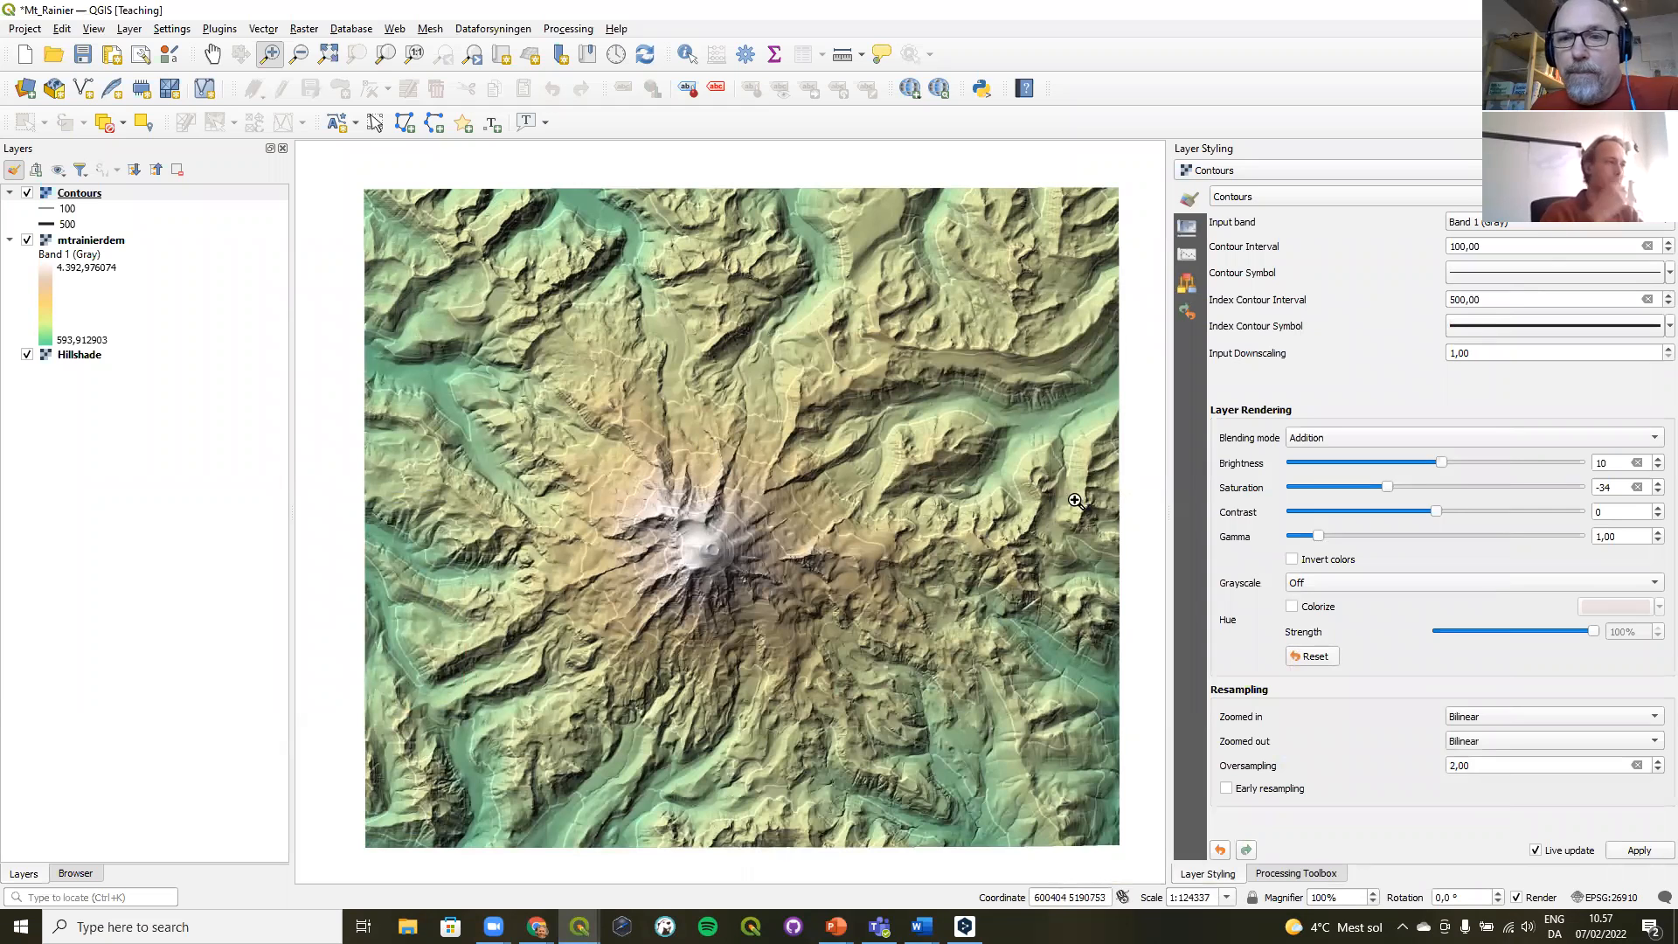
- Compare the Overlay, Soft light and Difference blending modes on the Contours layer and leave it set to Overlay
{"action": "left_click", "coordinate": [1429, 437]}
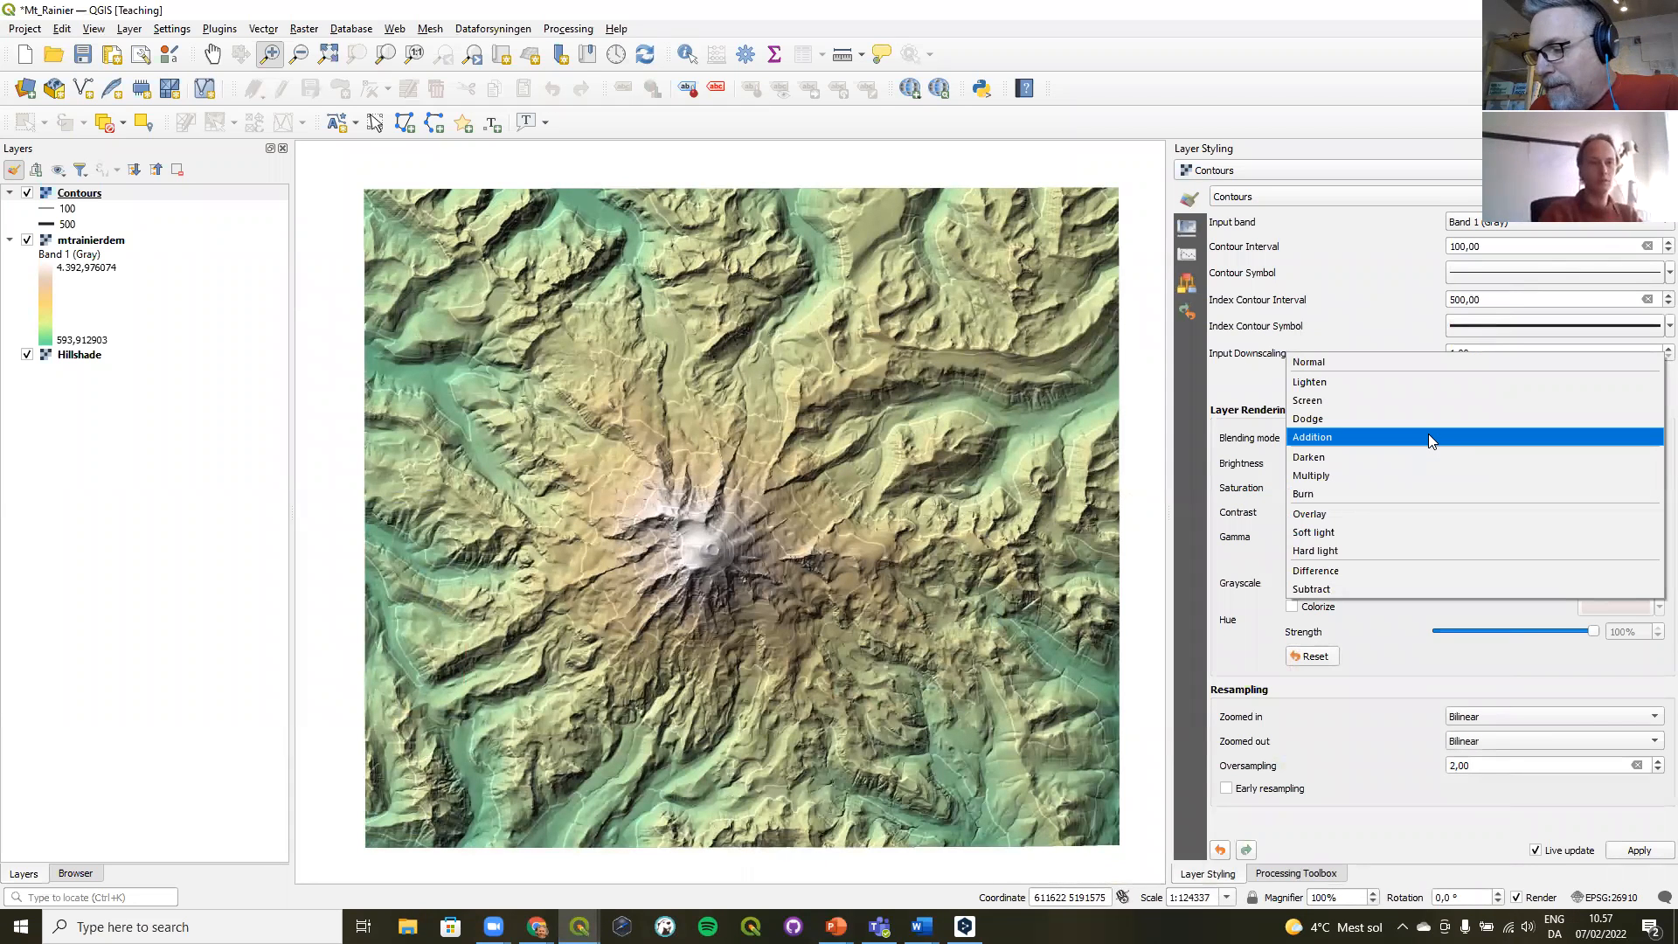
{"action": "left_click", "coordinate": [1389, 516]}
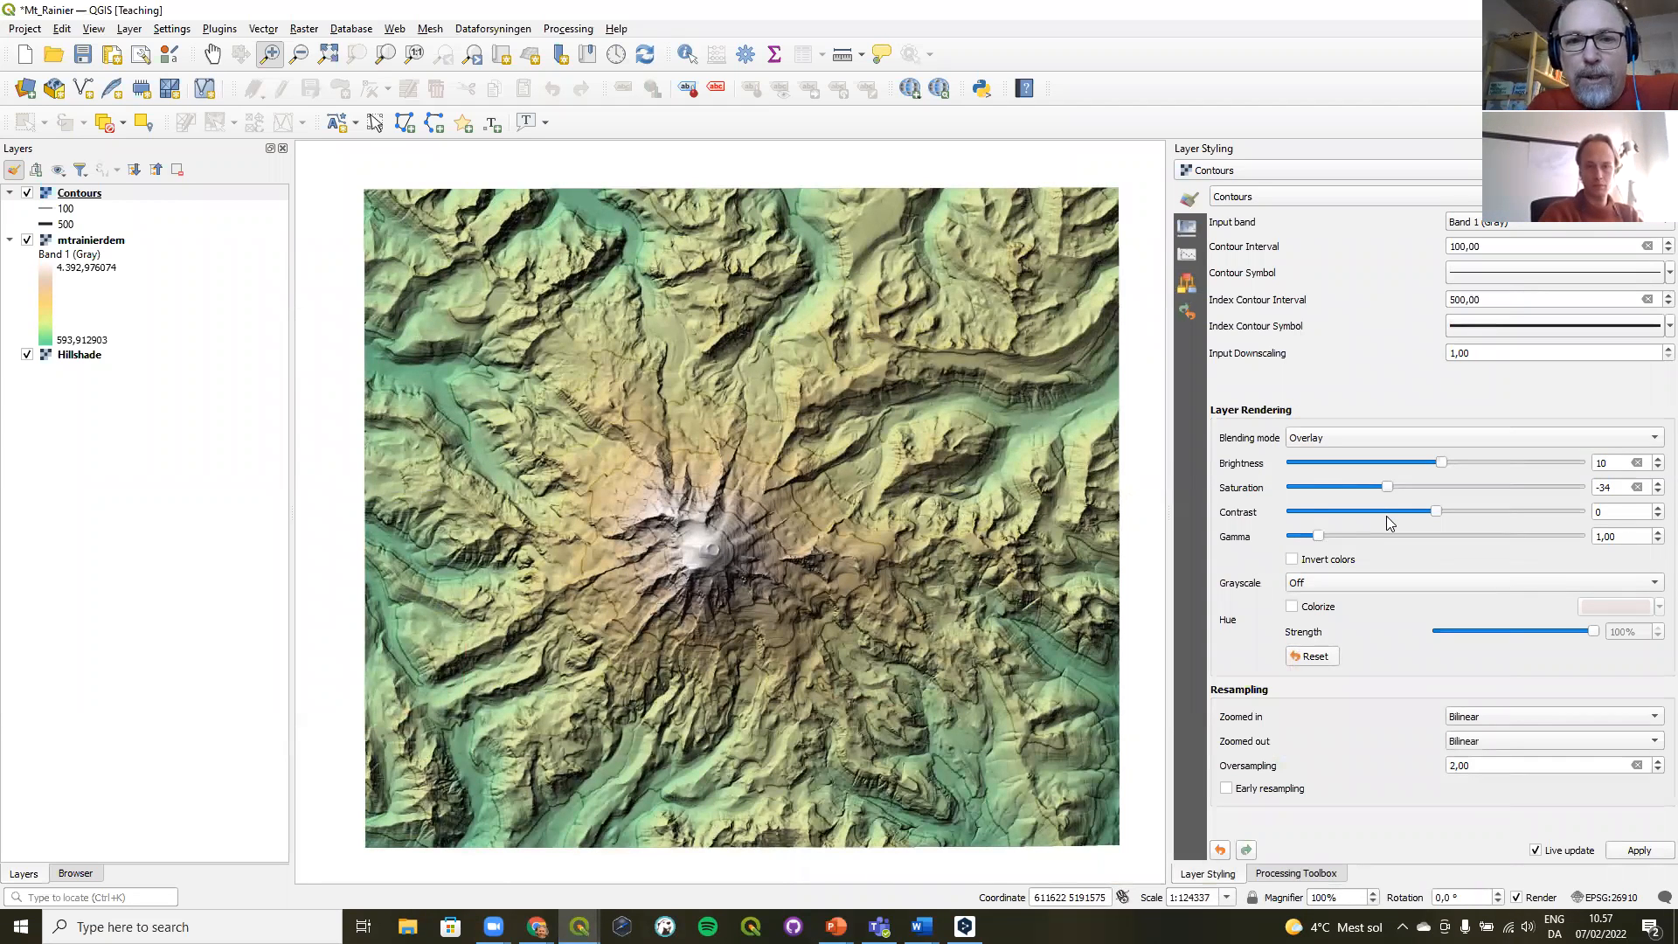
{"action": "left_click_drag", "start_coordinate": [551, 374], "coordinate": [973, 727]}
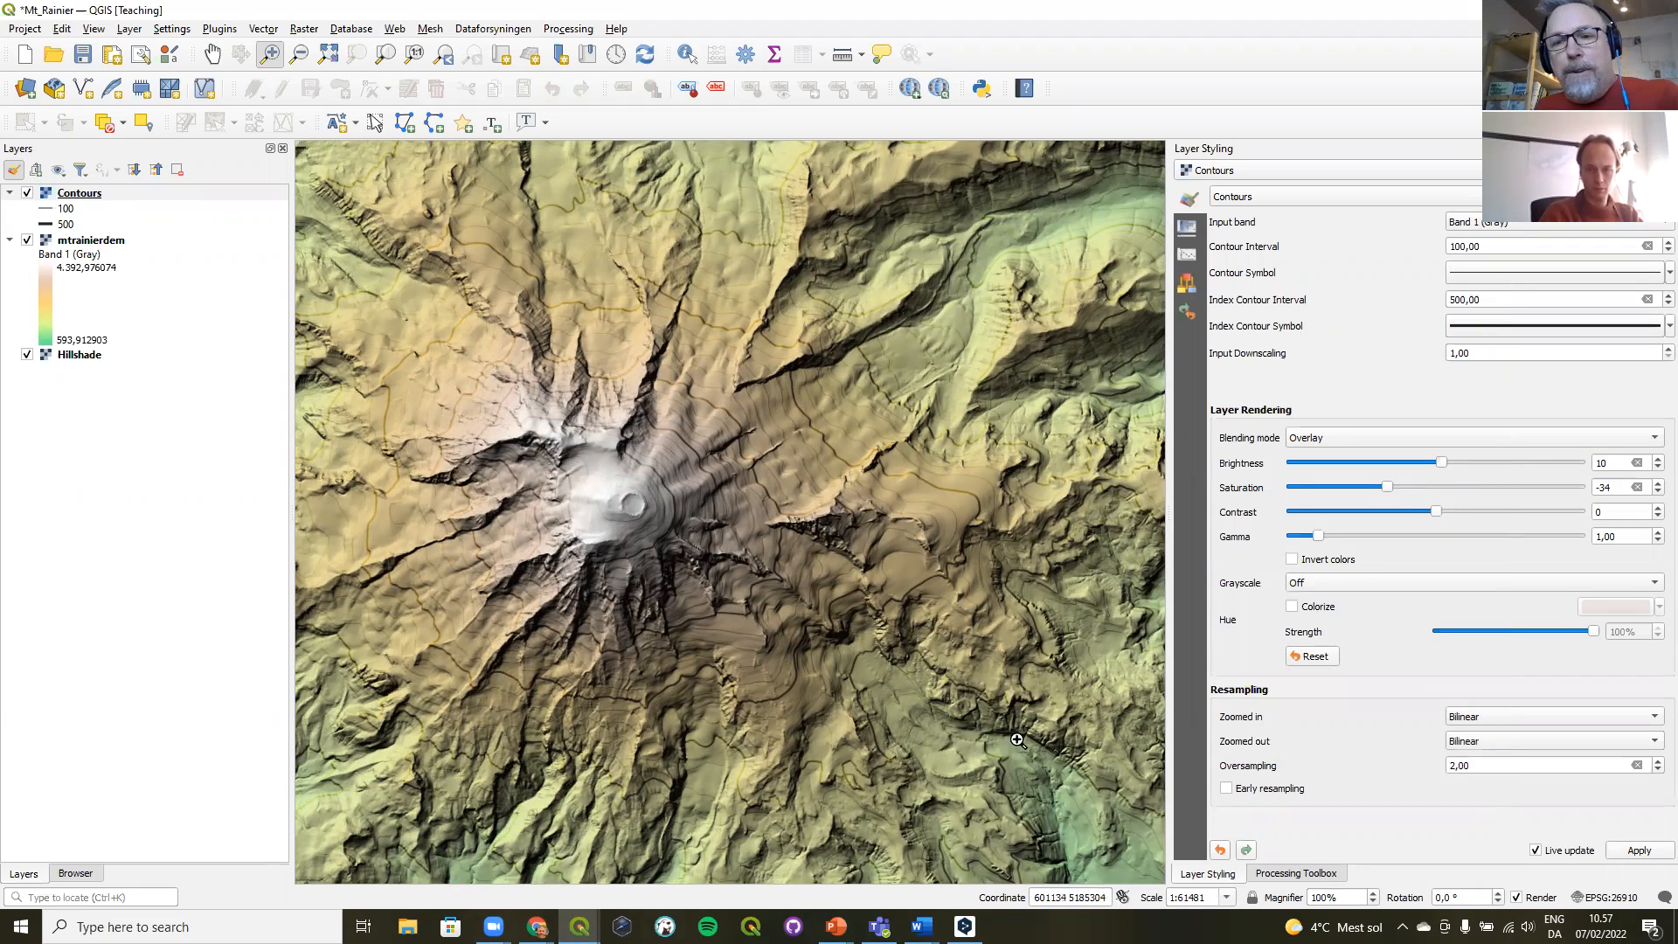
{"action": "left_click", "coordinate": [1406, 441]}
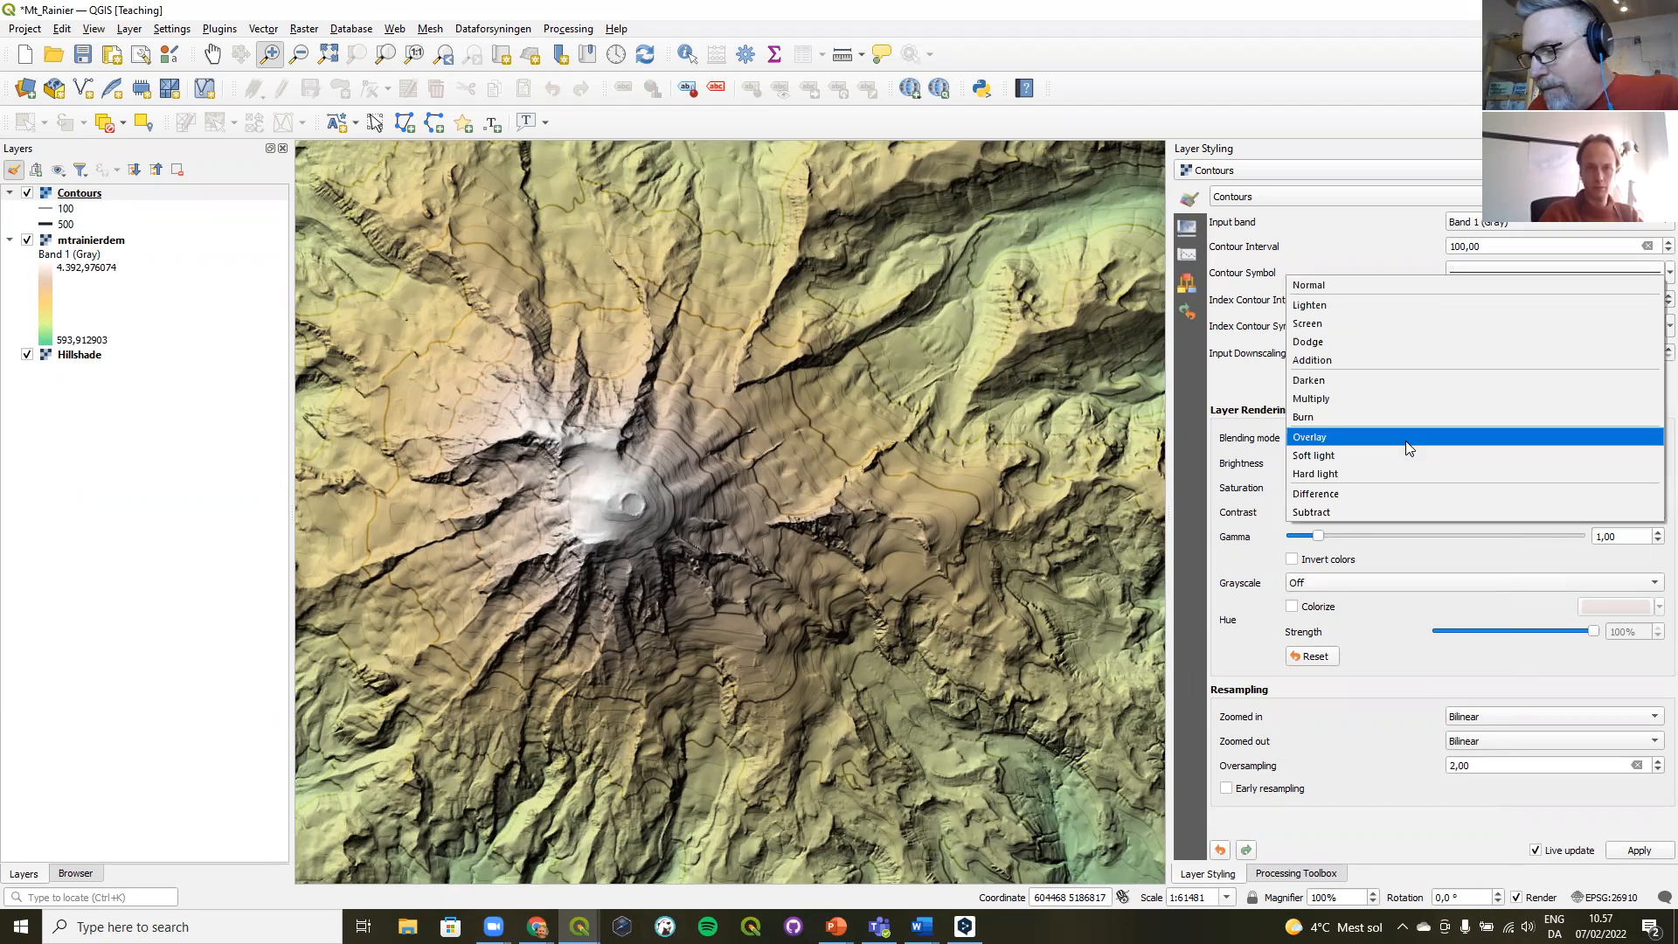
{"action": "left_click", "coordinate": [1404, 461]}
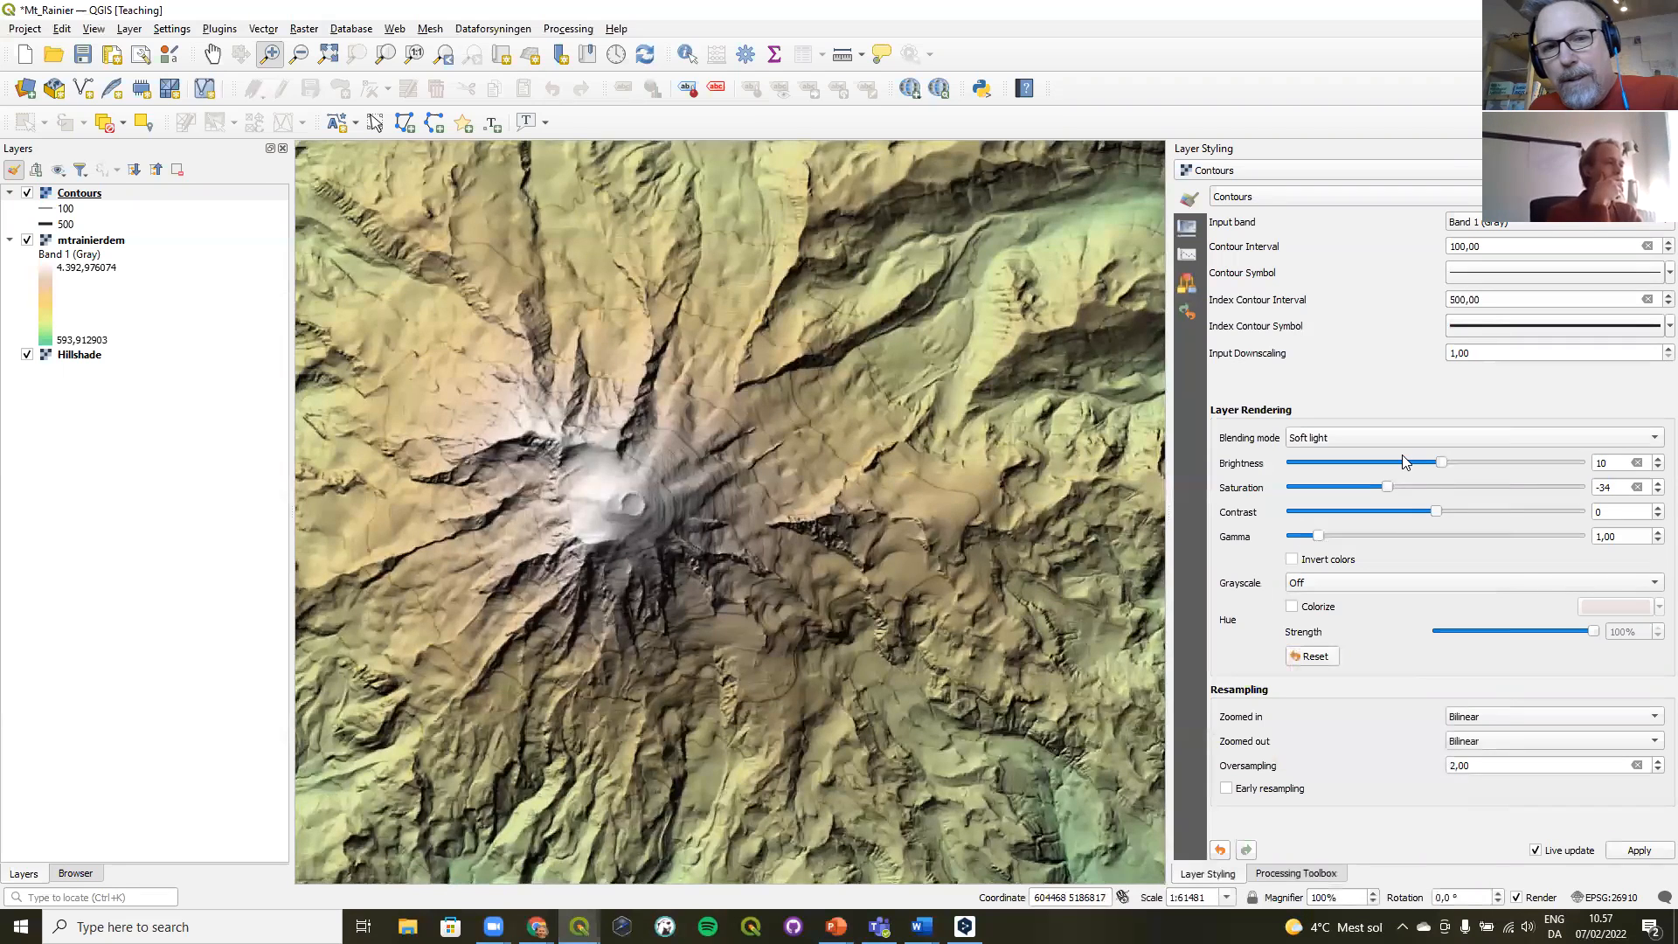
{"action": "left_click", "coordinate": [1390, 441]}
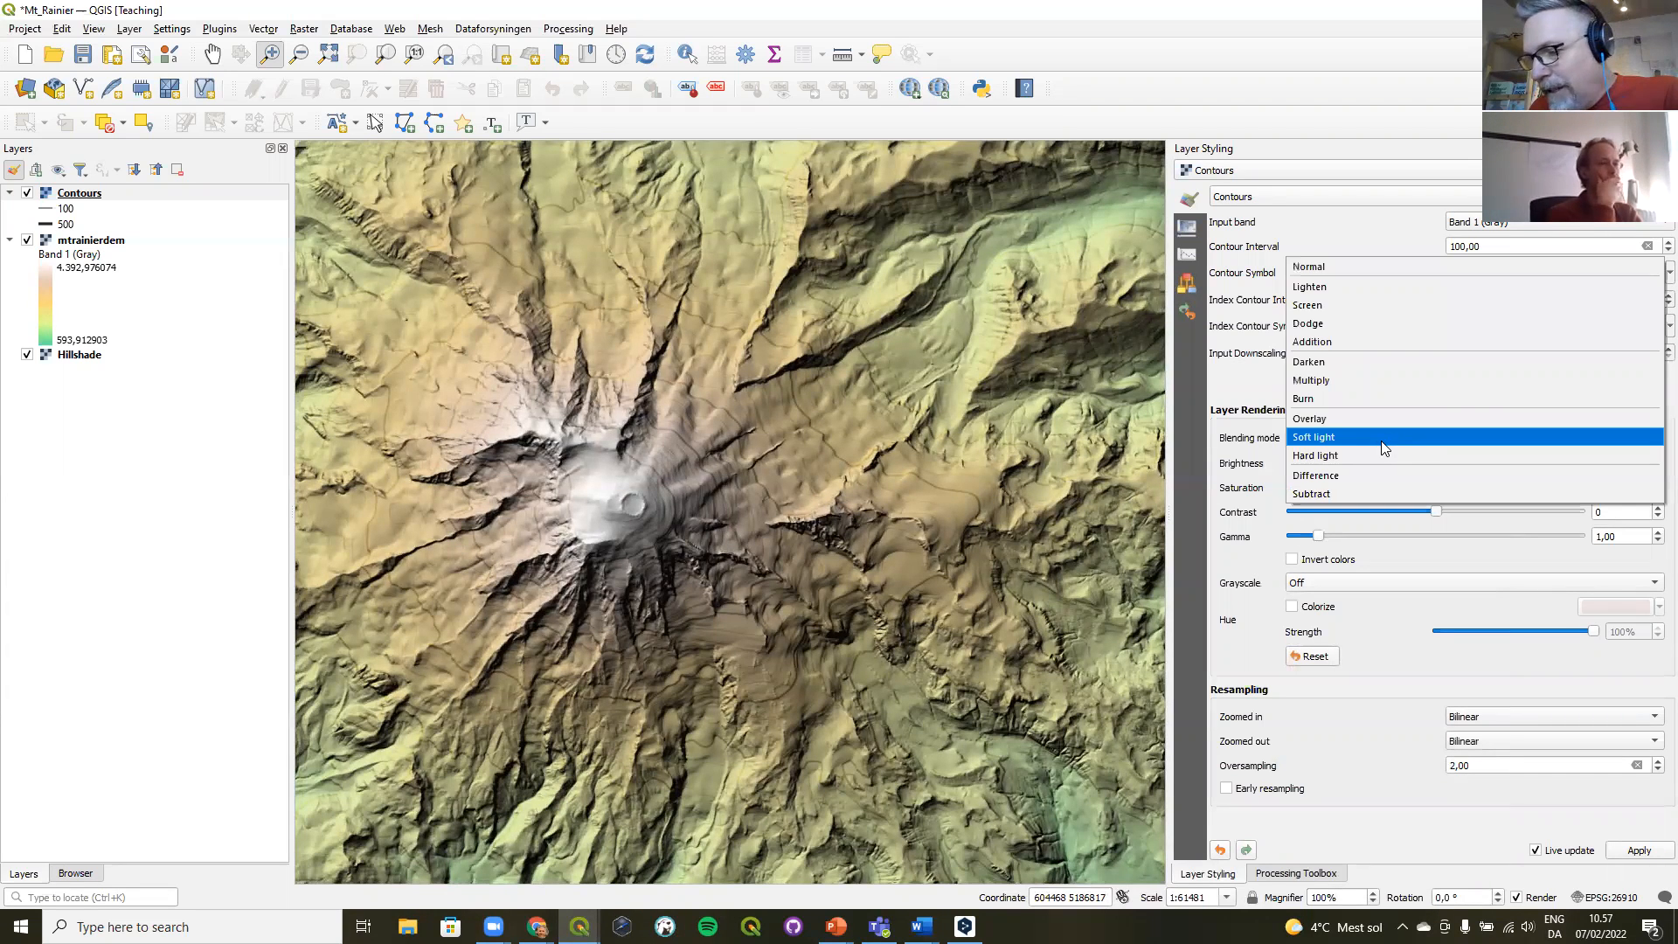
{"action": "left_click", "coordinate": [1369, 476]}
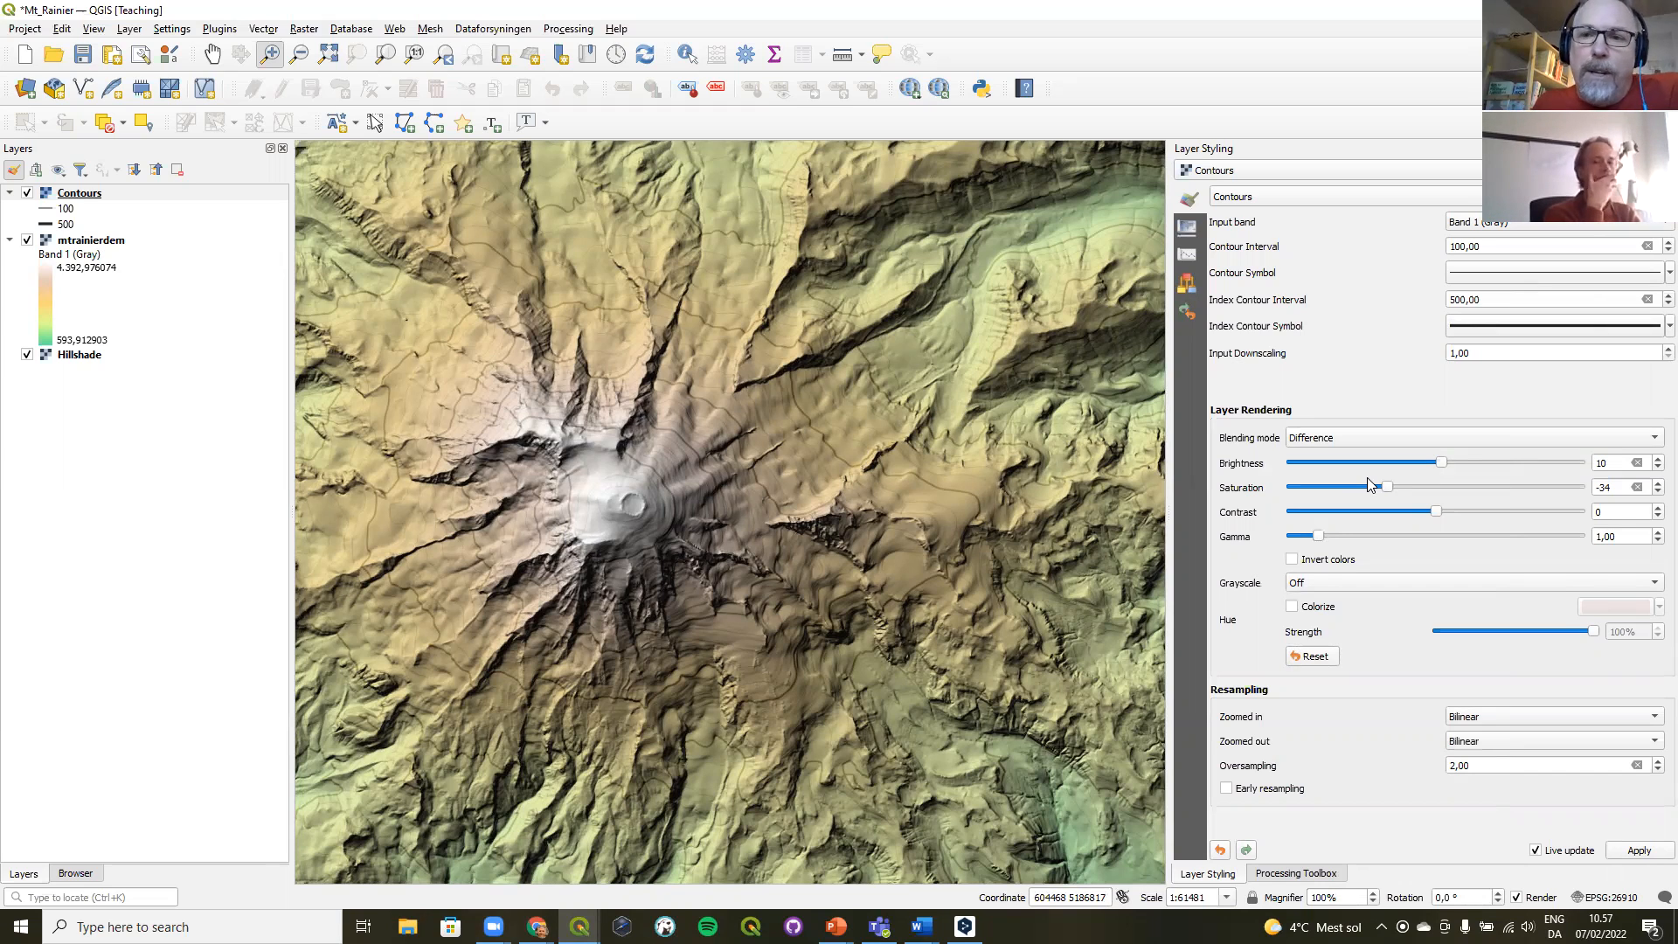
{"action": "left_click", "coordinate": [1354, 443]}
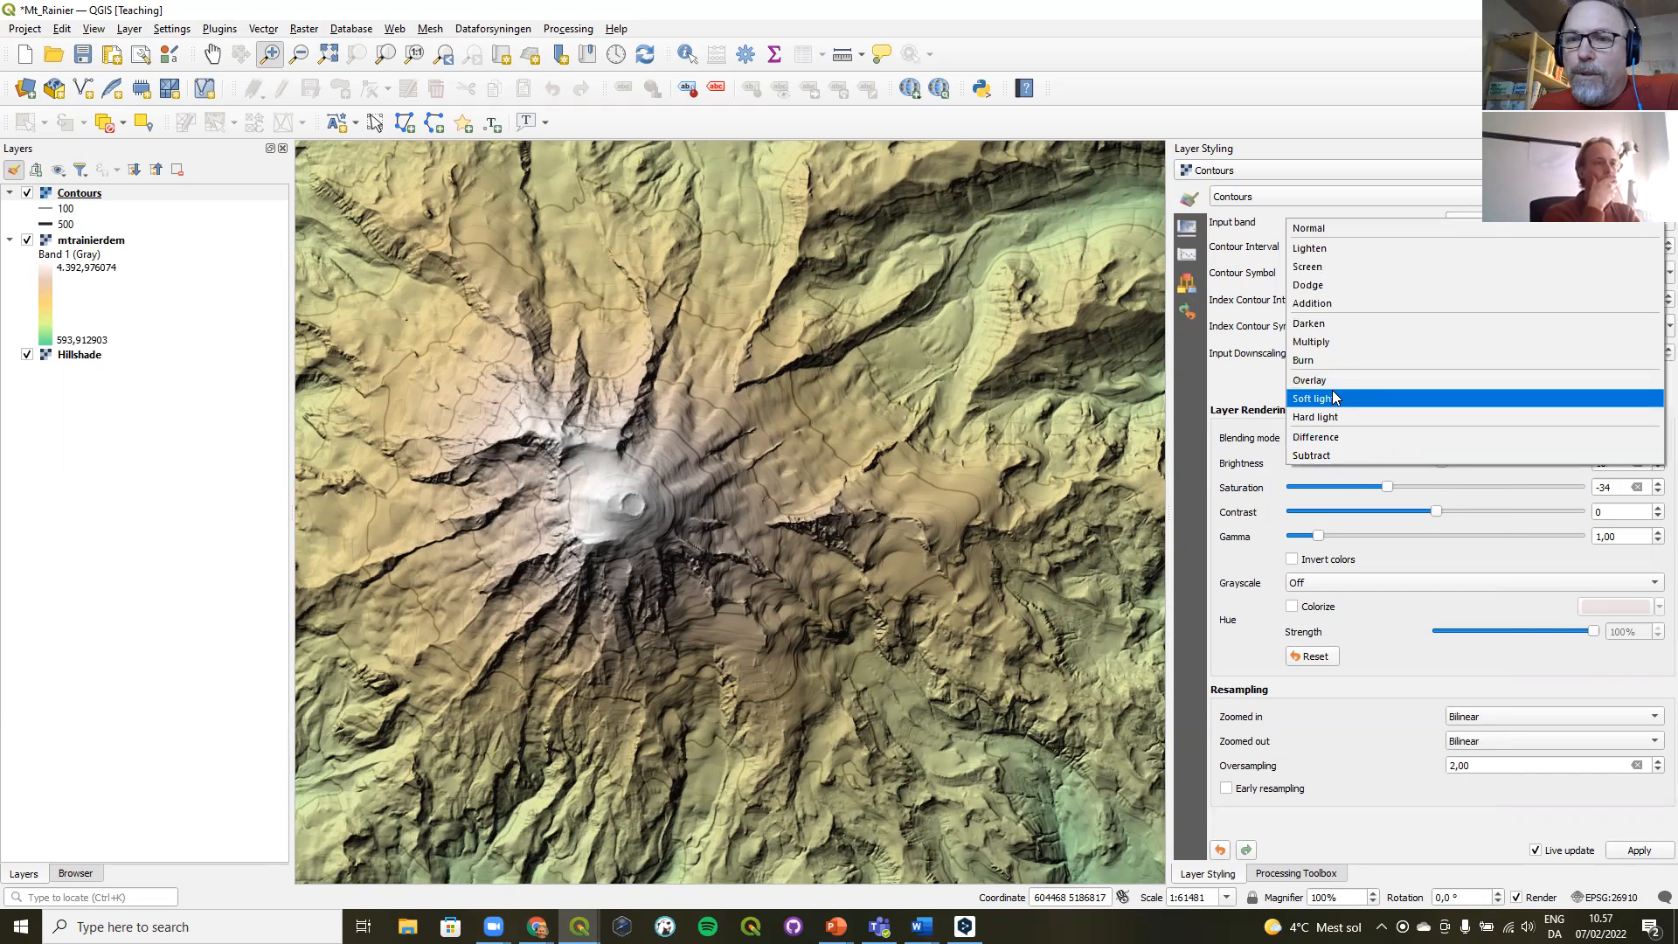
{"action": "left_click", "coordinate": [1338, 382]}
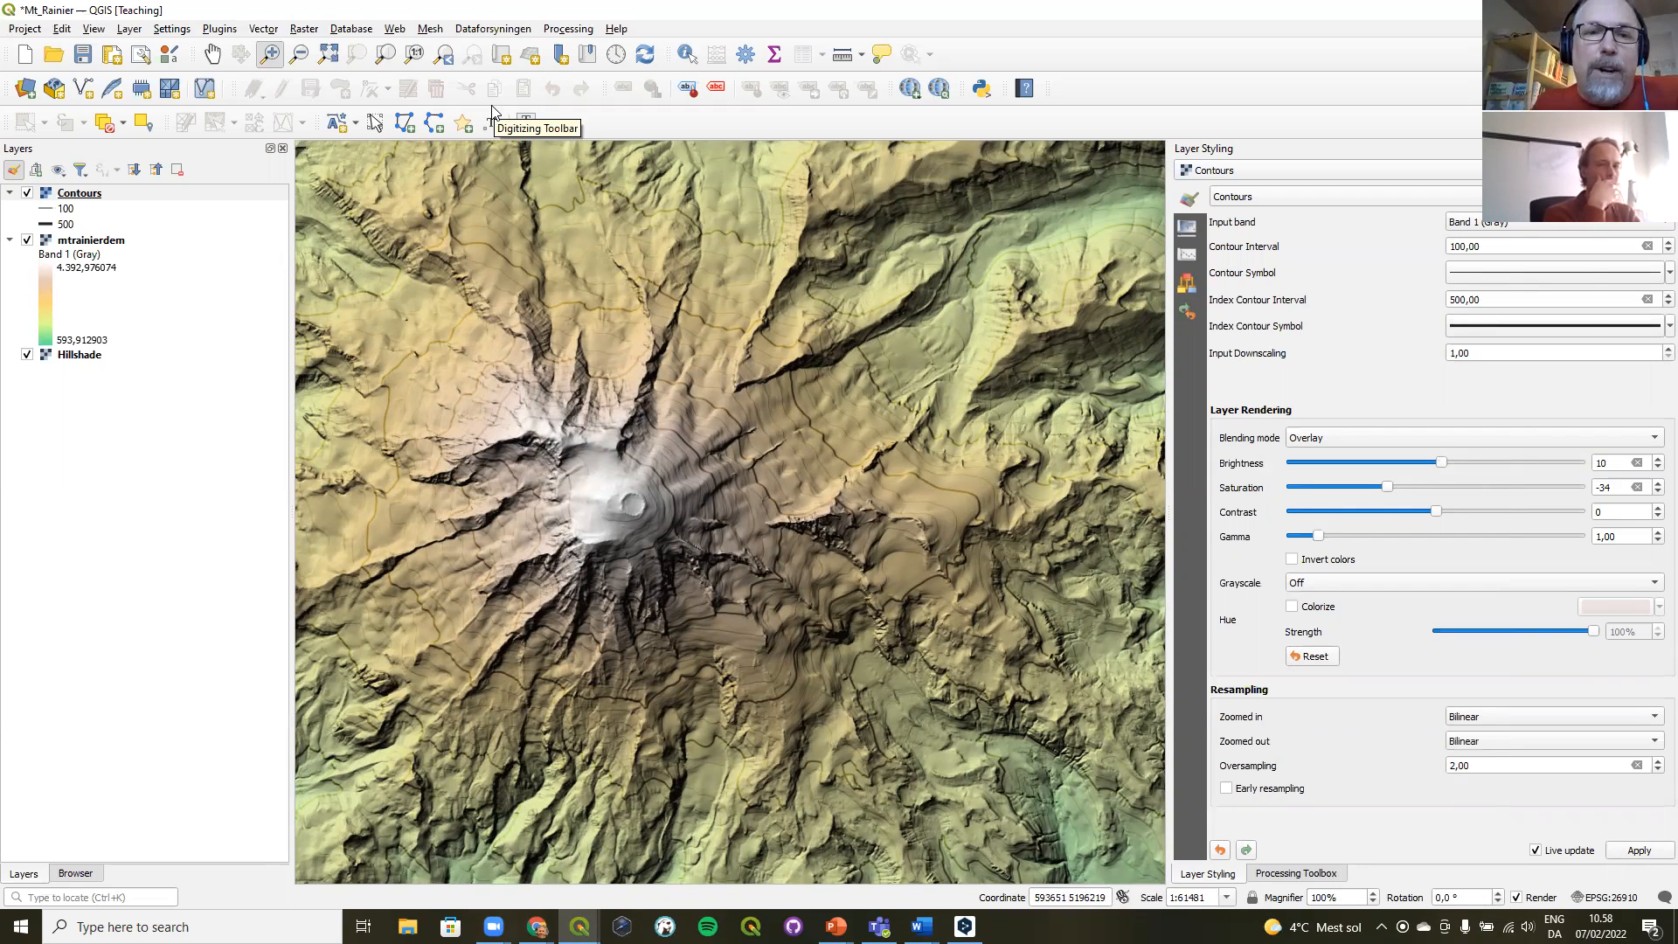
{"action": "left_click", "coordinate": [444, 54]}
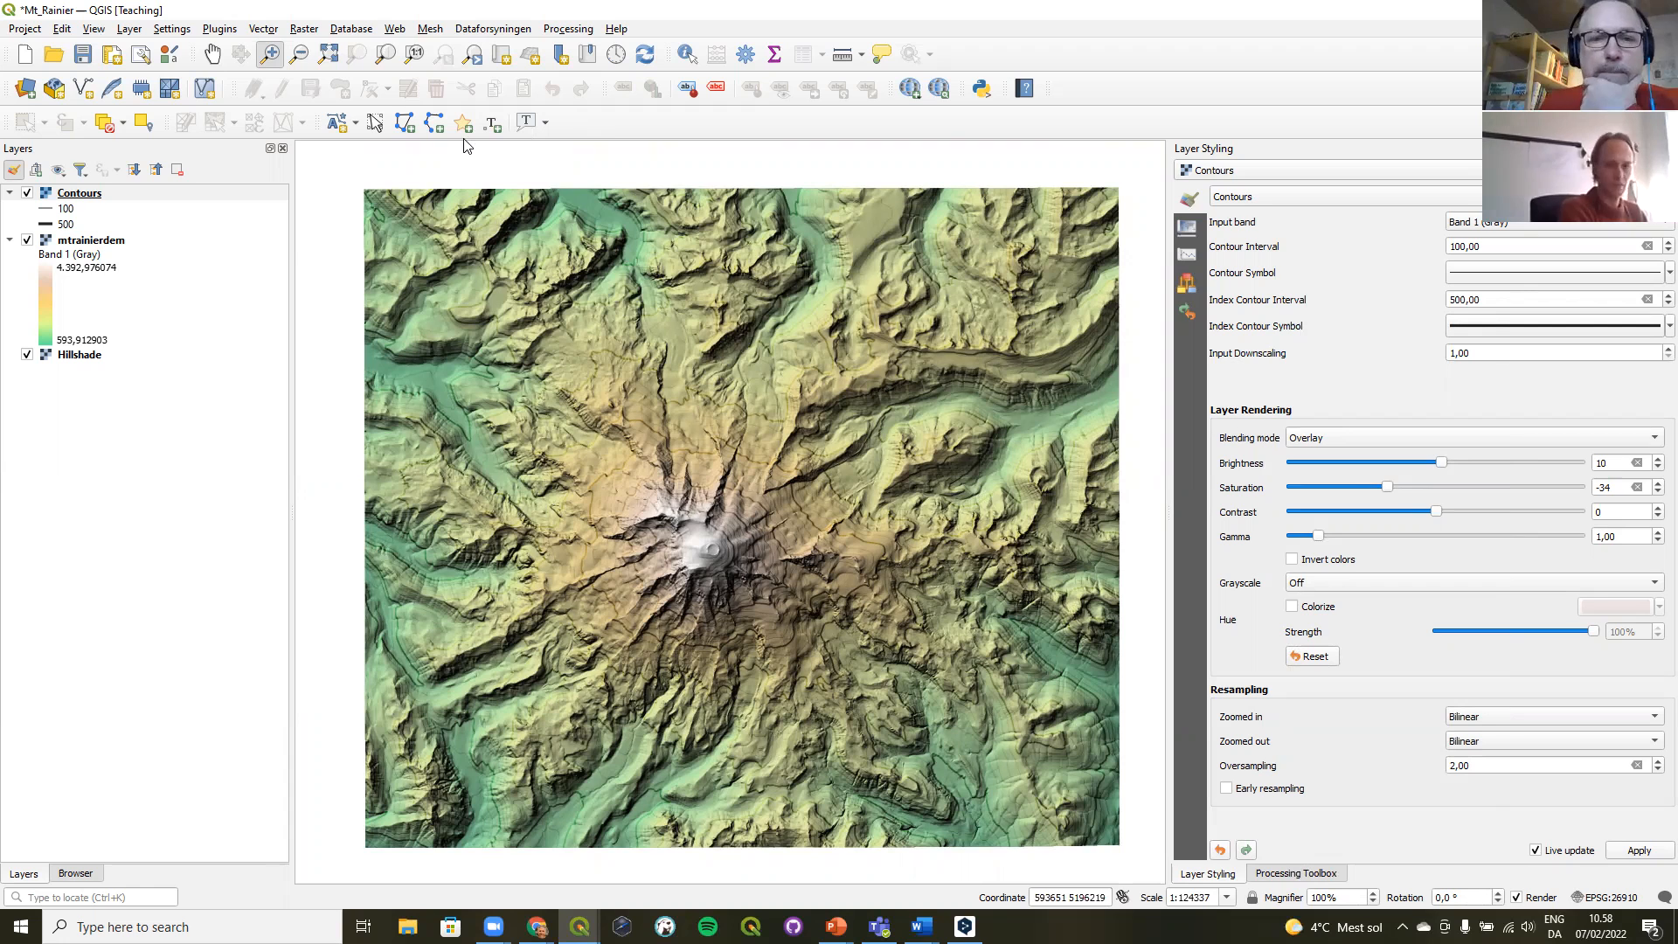
- Open the project's existing Mt Rainier print layout
{"action": "left_click", "coordinate": [27, 31]}
{"action": "mouse_move", "coordinate": [84, 382]}
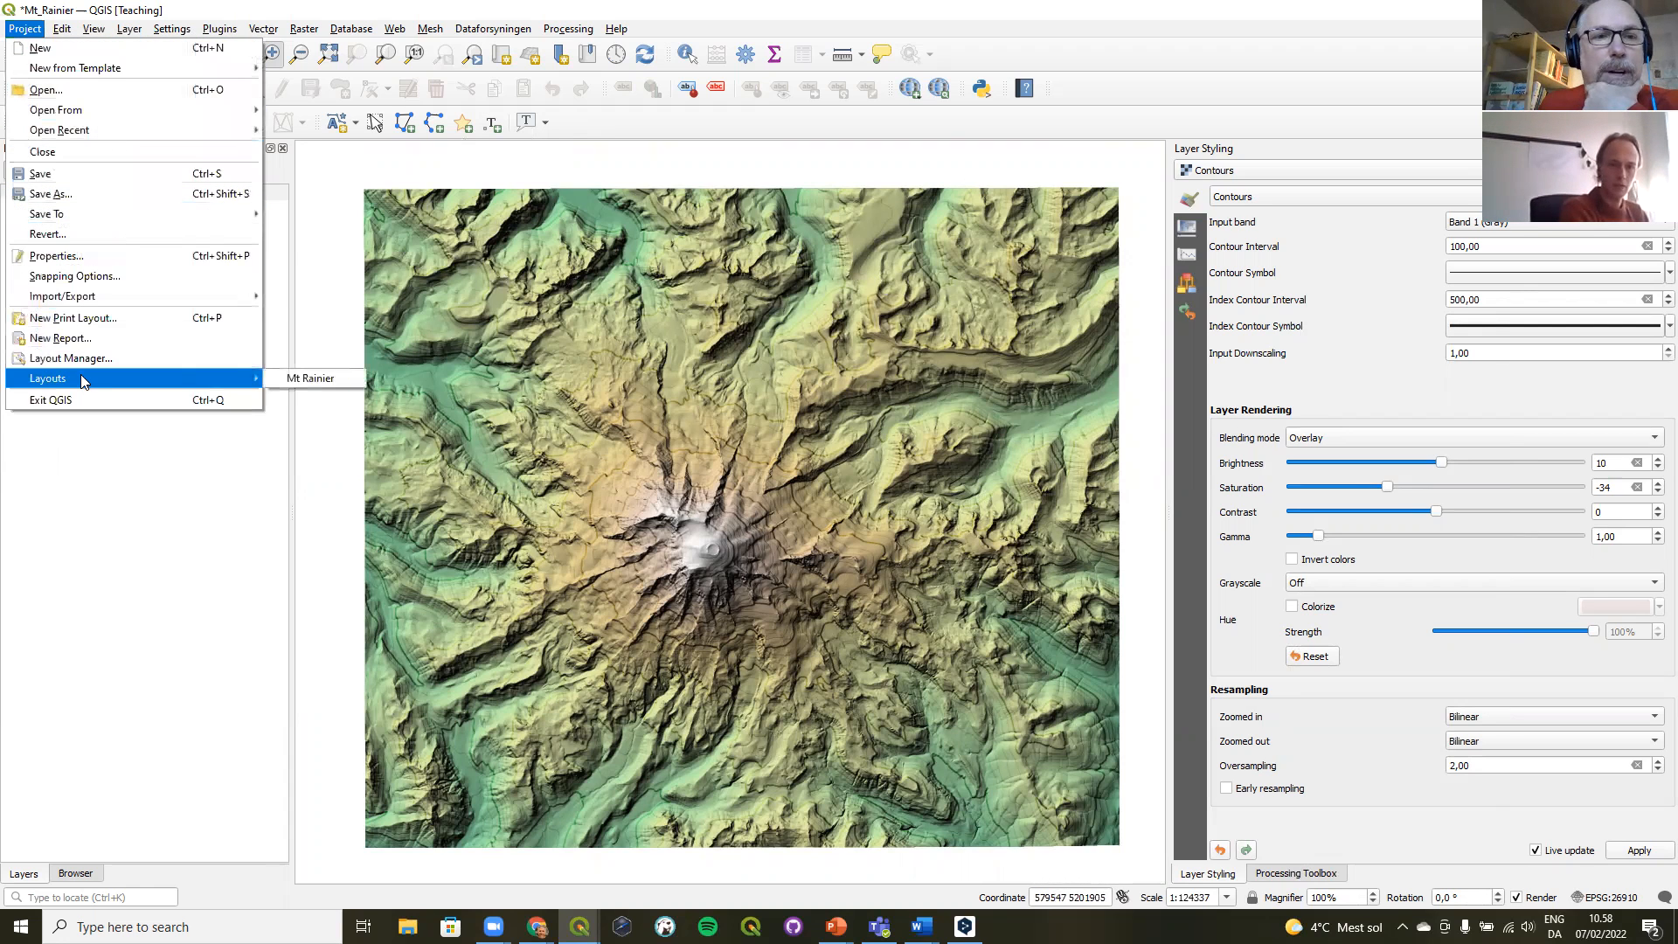
{"action": "left_click", "coordinate": [340, 385]}
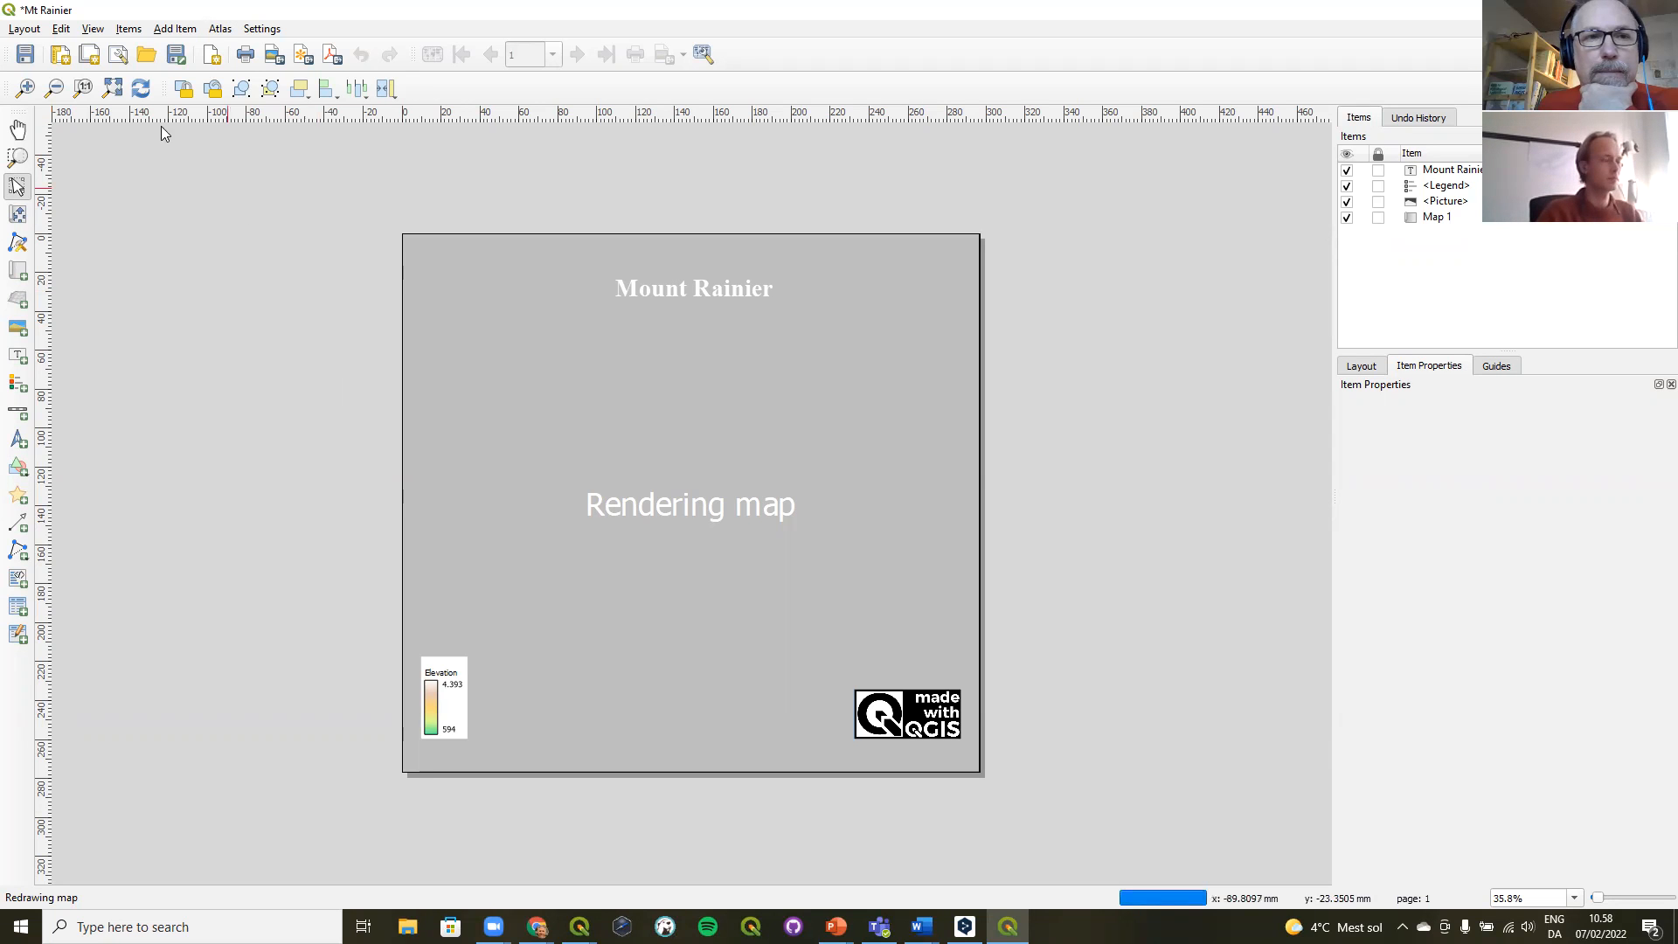
- Compare the Multiply and Soft light blending modes on the Made with QGIS logo, leaving it on Soft light in the map's lower-right corner
{"action": "left_click", "coordinate": [114, 88]}
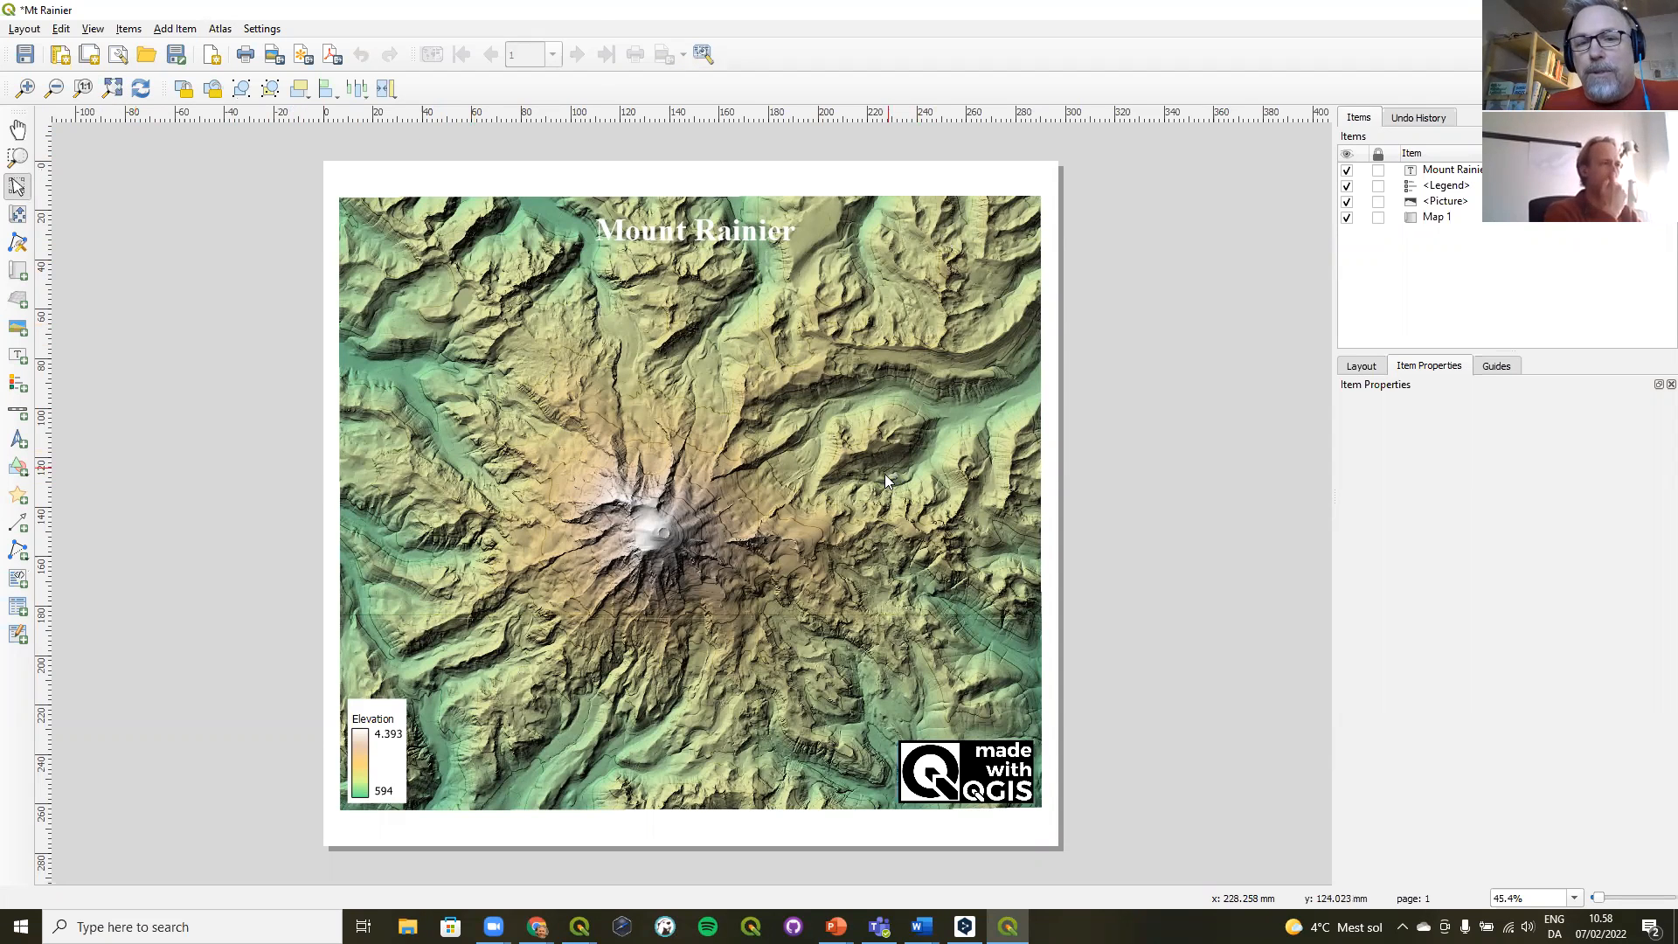
{"action": "left_click", "coordinate": [982, 757]}
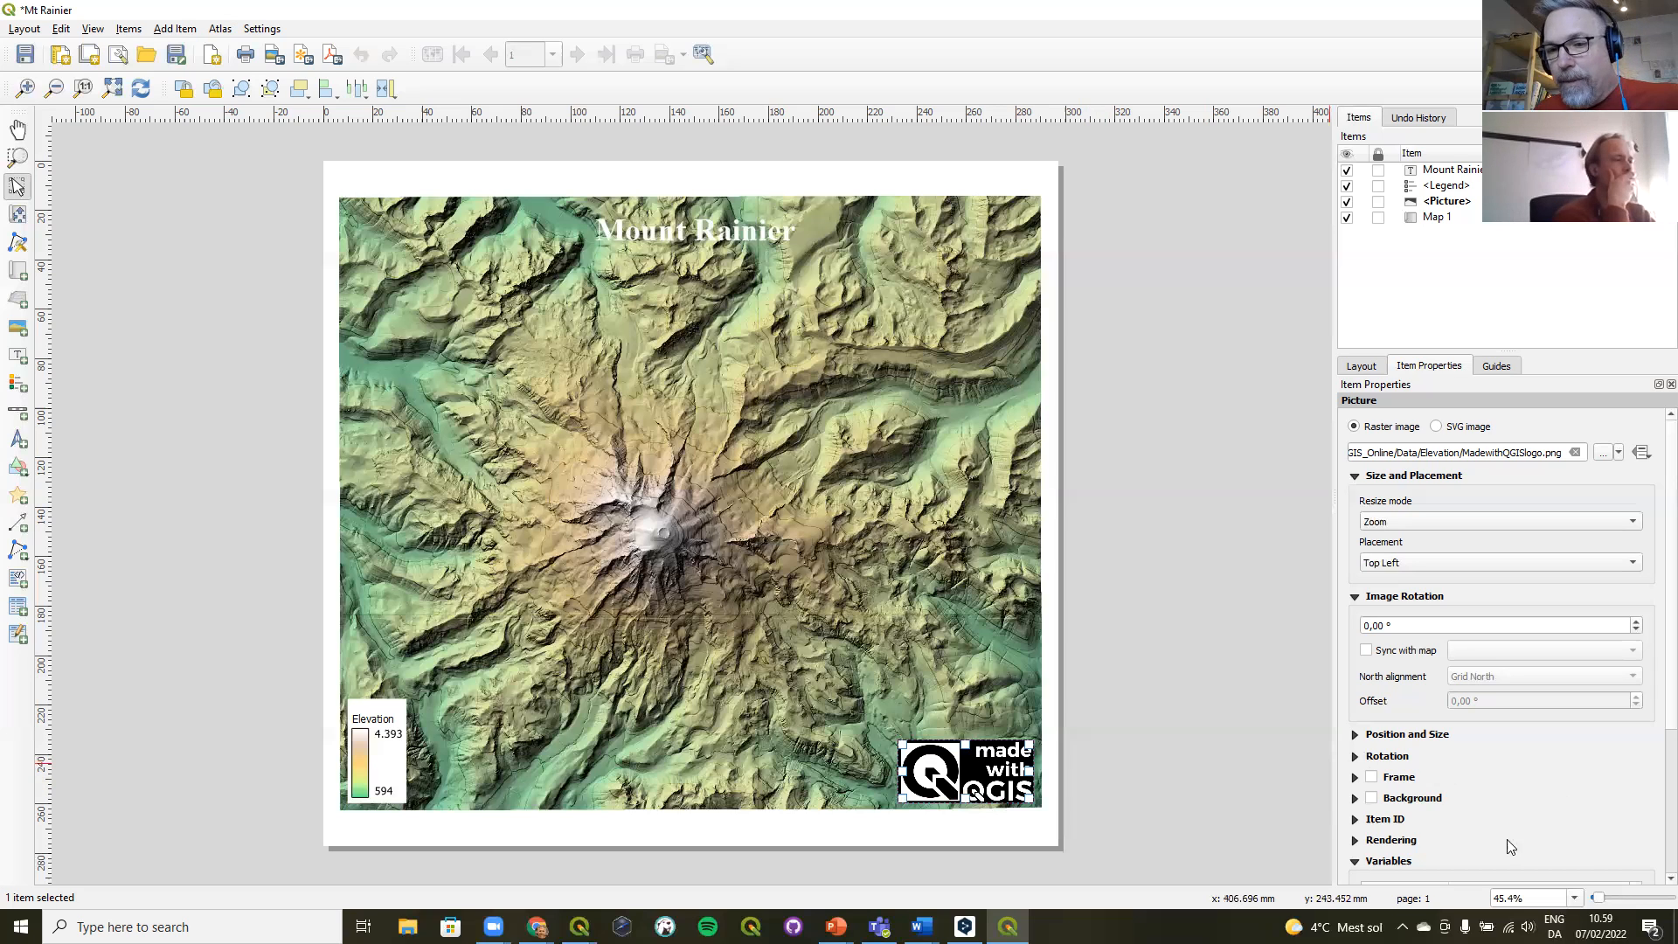
{"action": "scroll", "coordinate": [1410, 864], "scroll_direction": "down", "scroll_amount": 4}
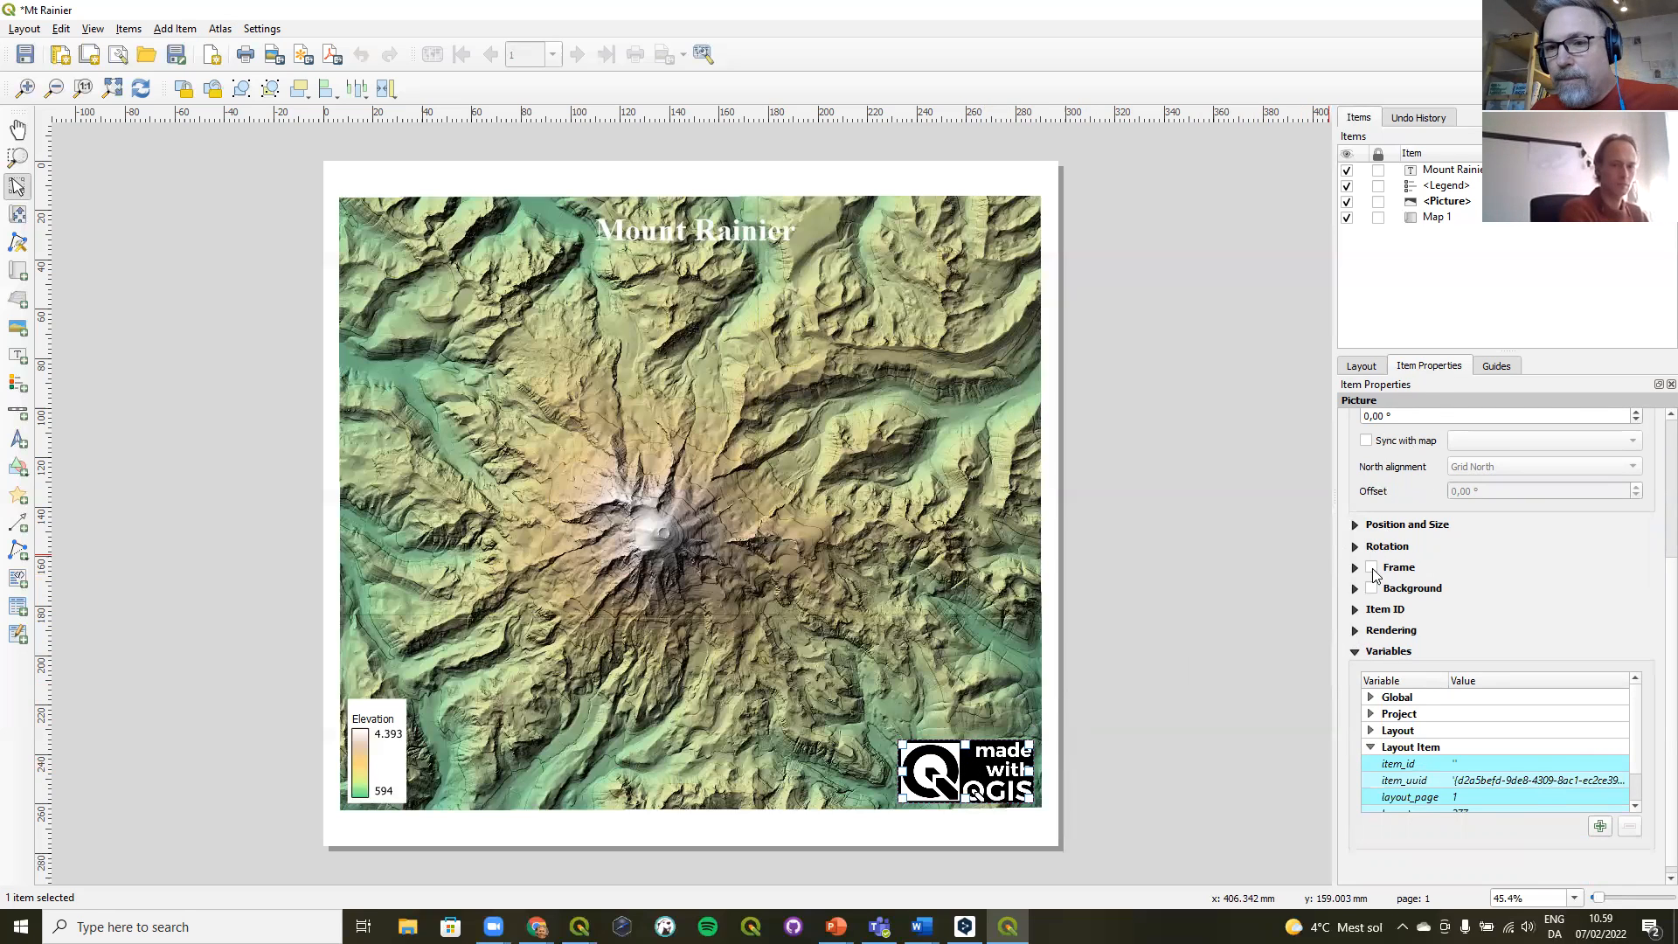
{"action": "left_click", "coordinate": [1357, 632]}
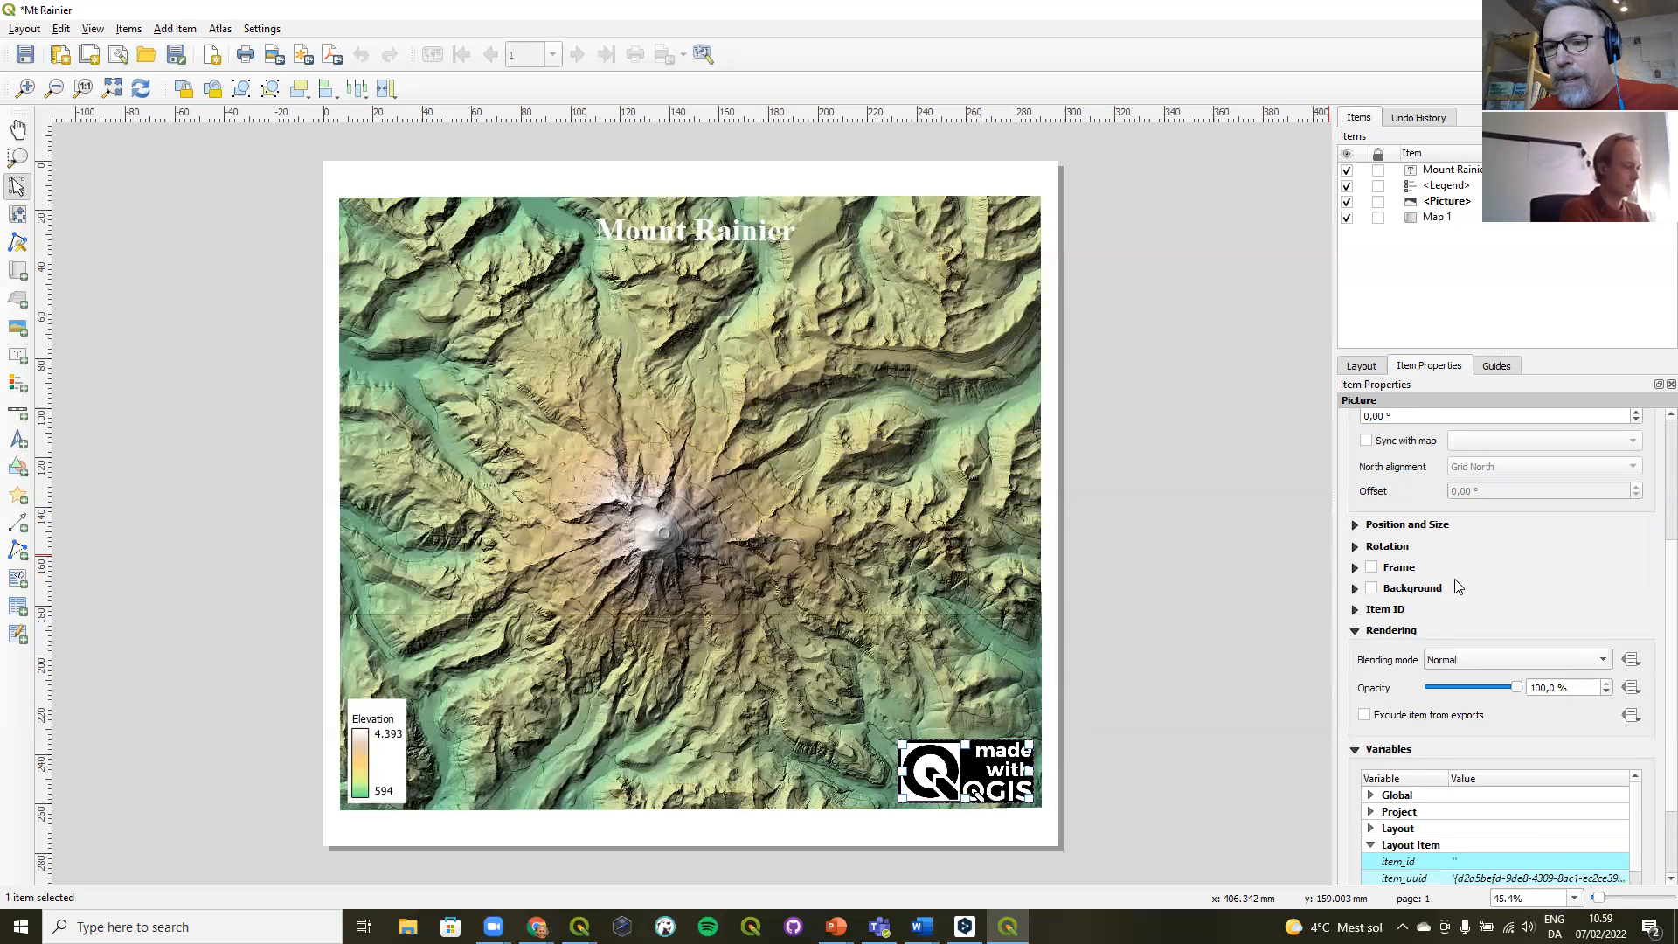
{"action": "scroll", "coordinate": [1457, 584], "scroll_direction": "down", "scroll_amount": 2}
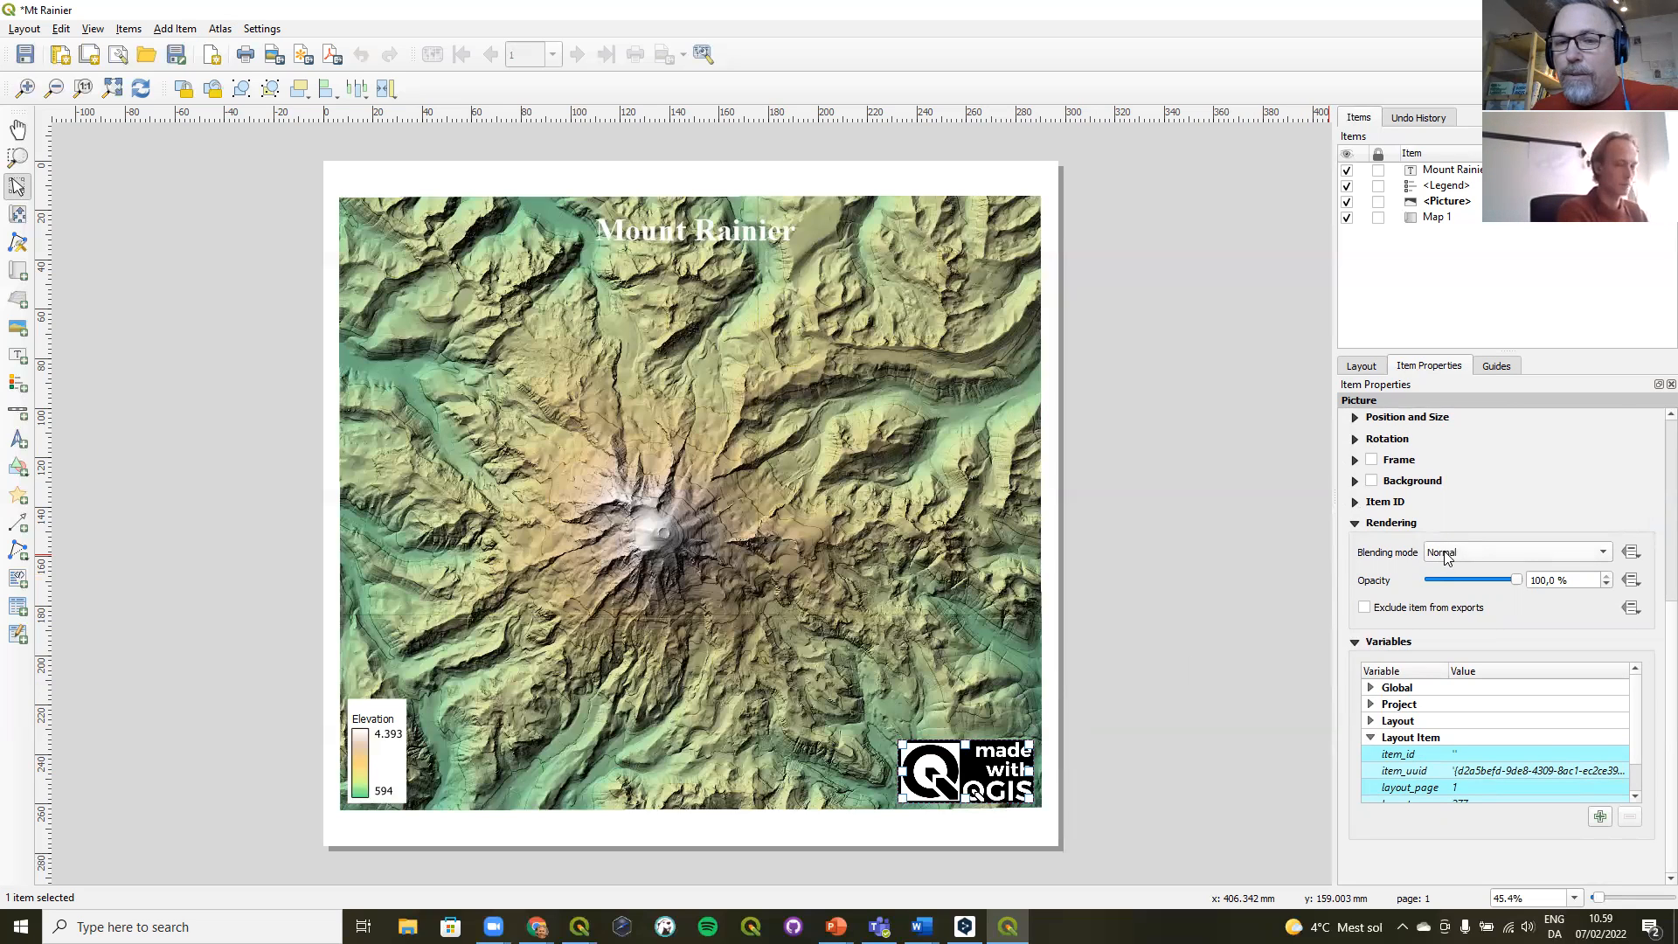
{"action": "left_click", "coordinate": [1444, 556]}
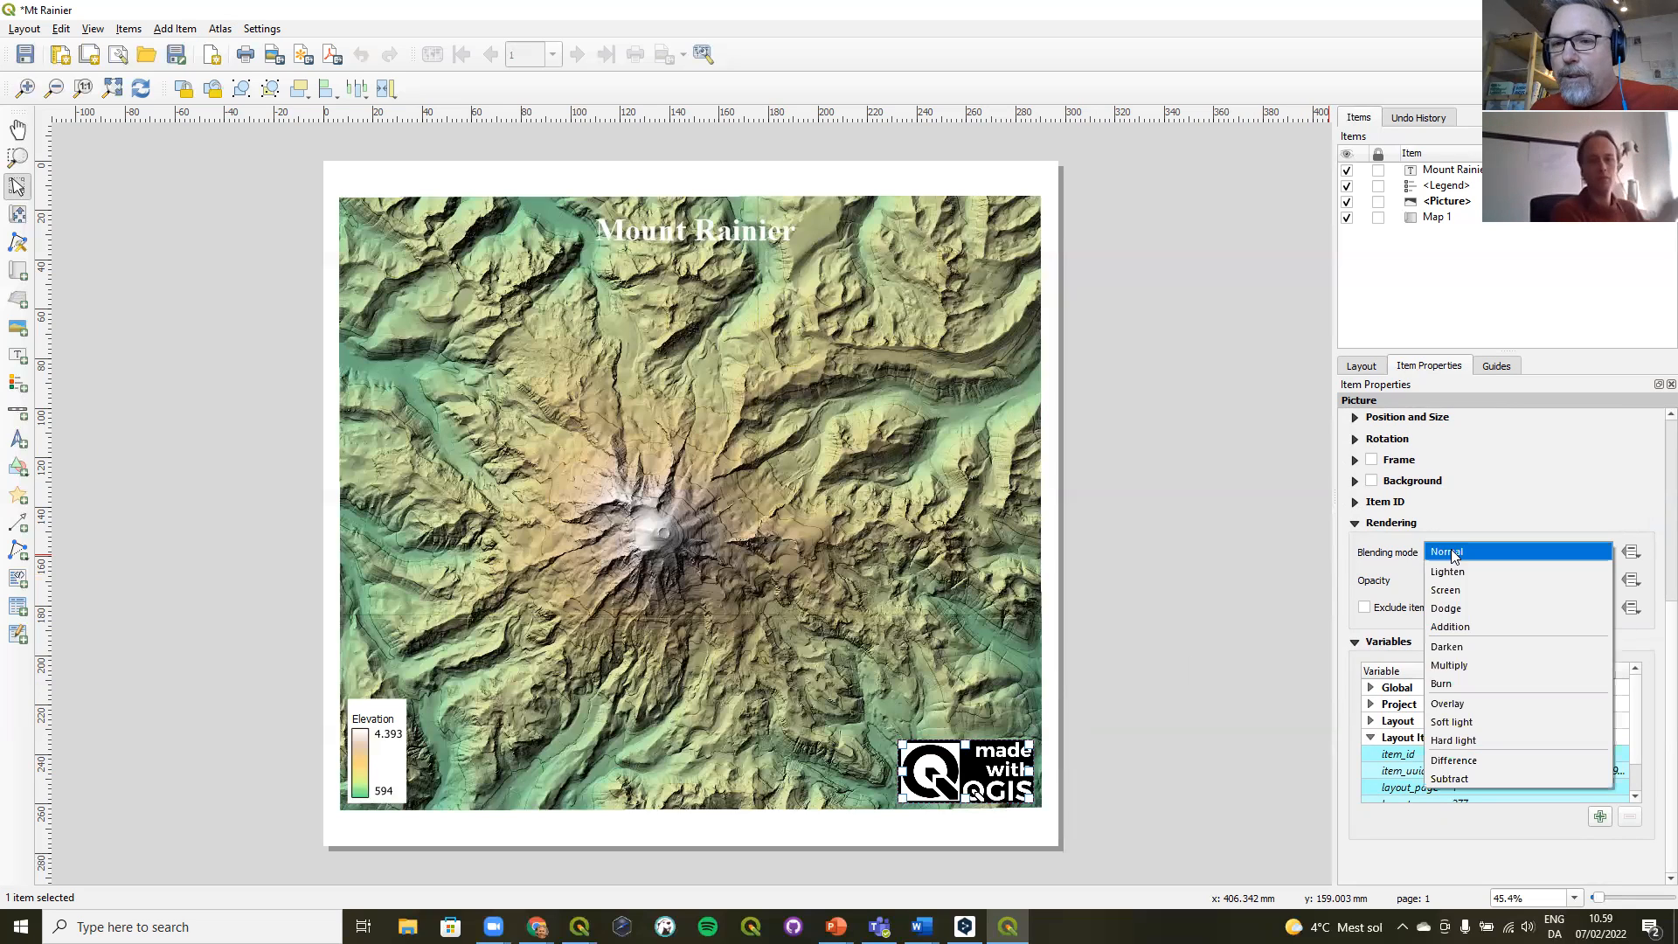
{"action": "left_click", "coordinate": [1464, 665]}
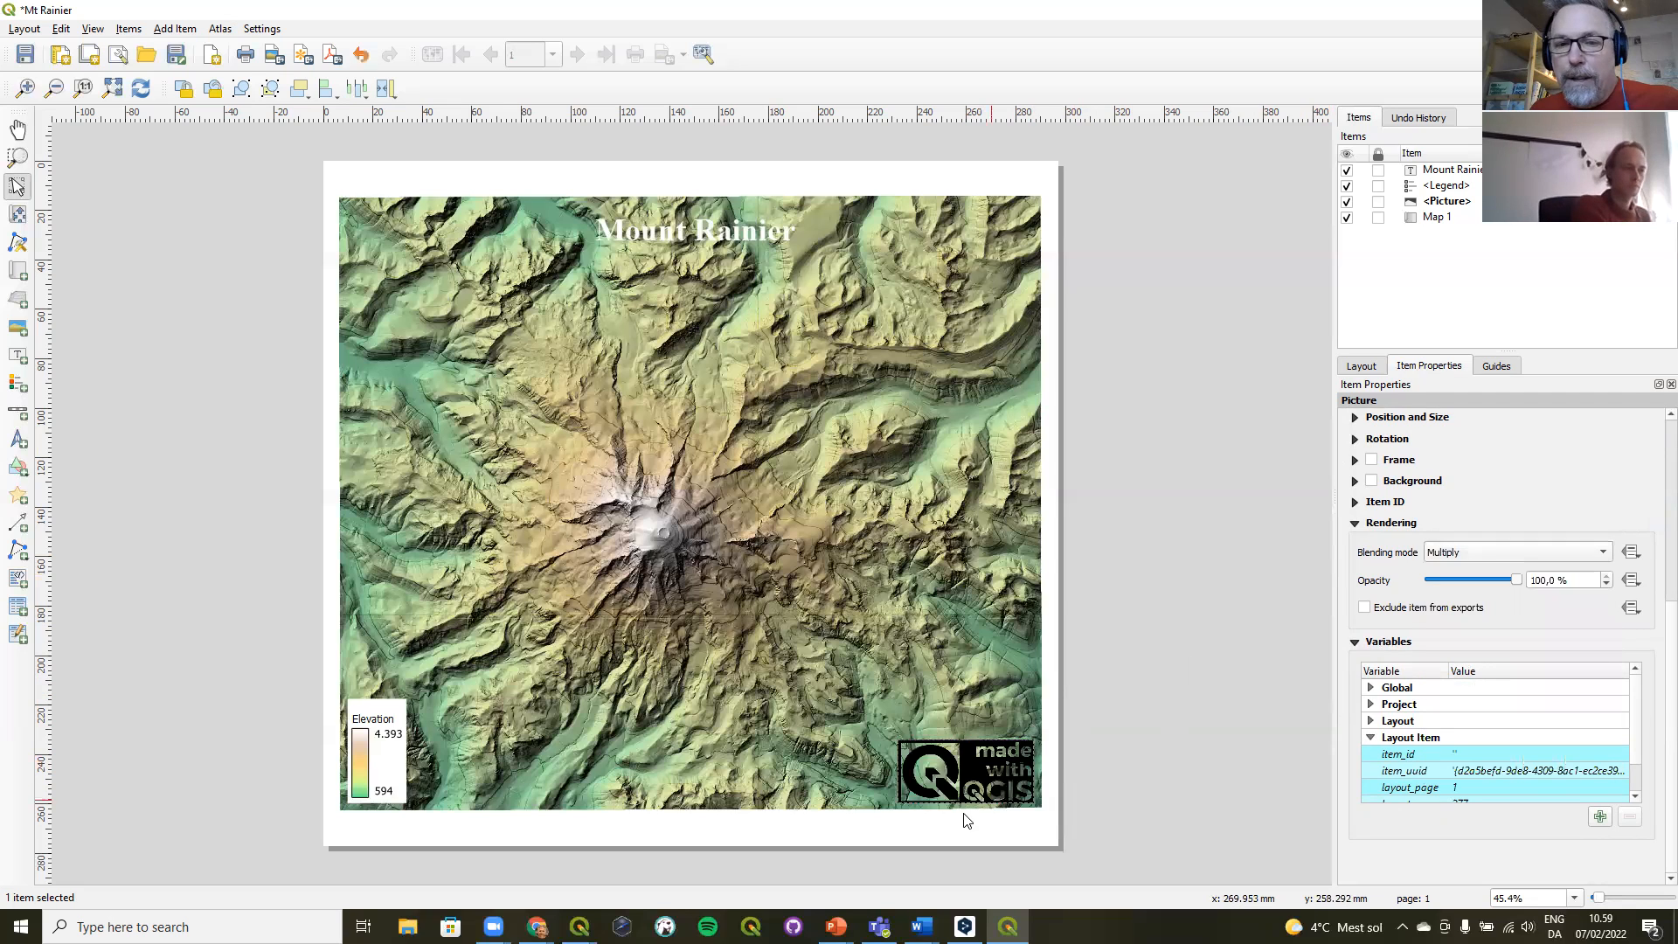
{"action": "left_click_drag", "start_coordinate": [959, 771], "coordinate": [864, 705]}
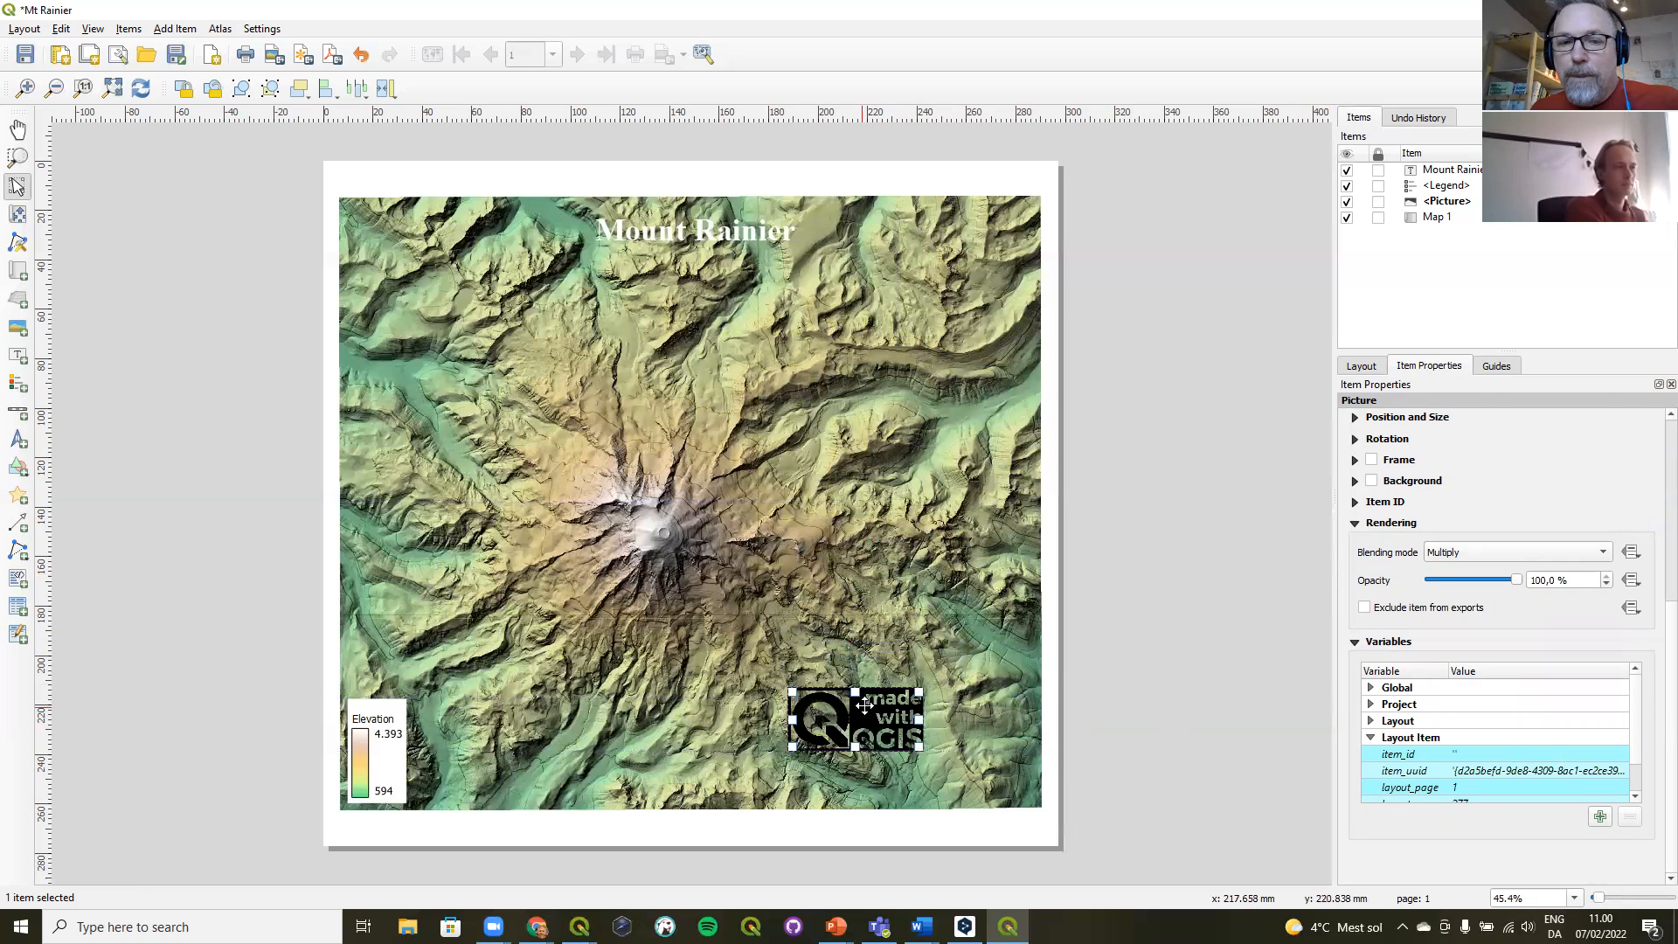
{"action": "left_click", "coordinate": [1465, 551]}
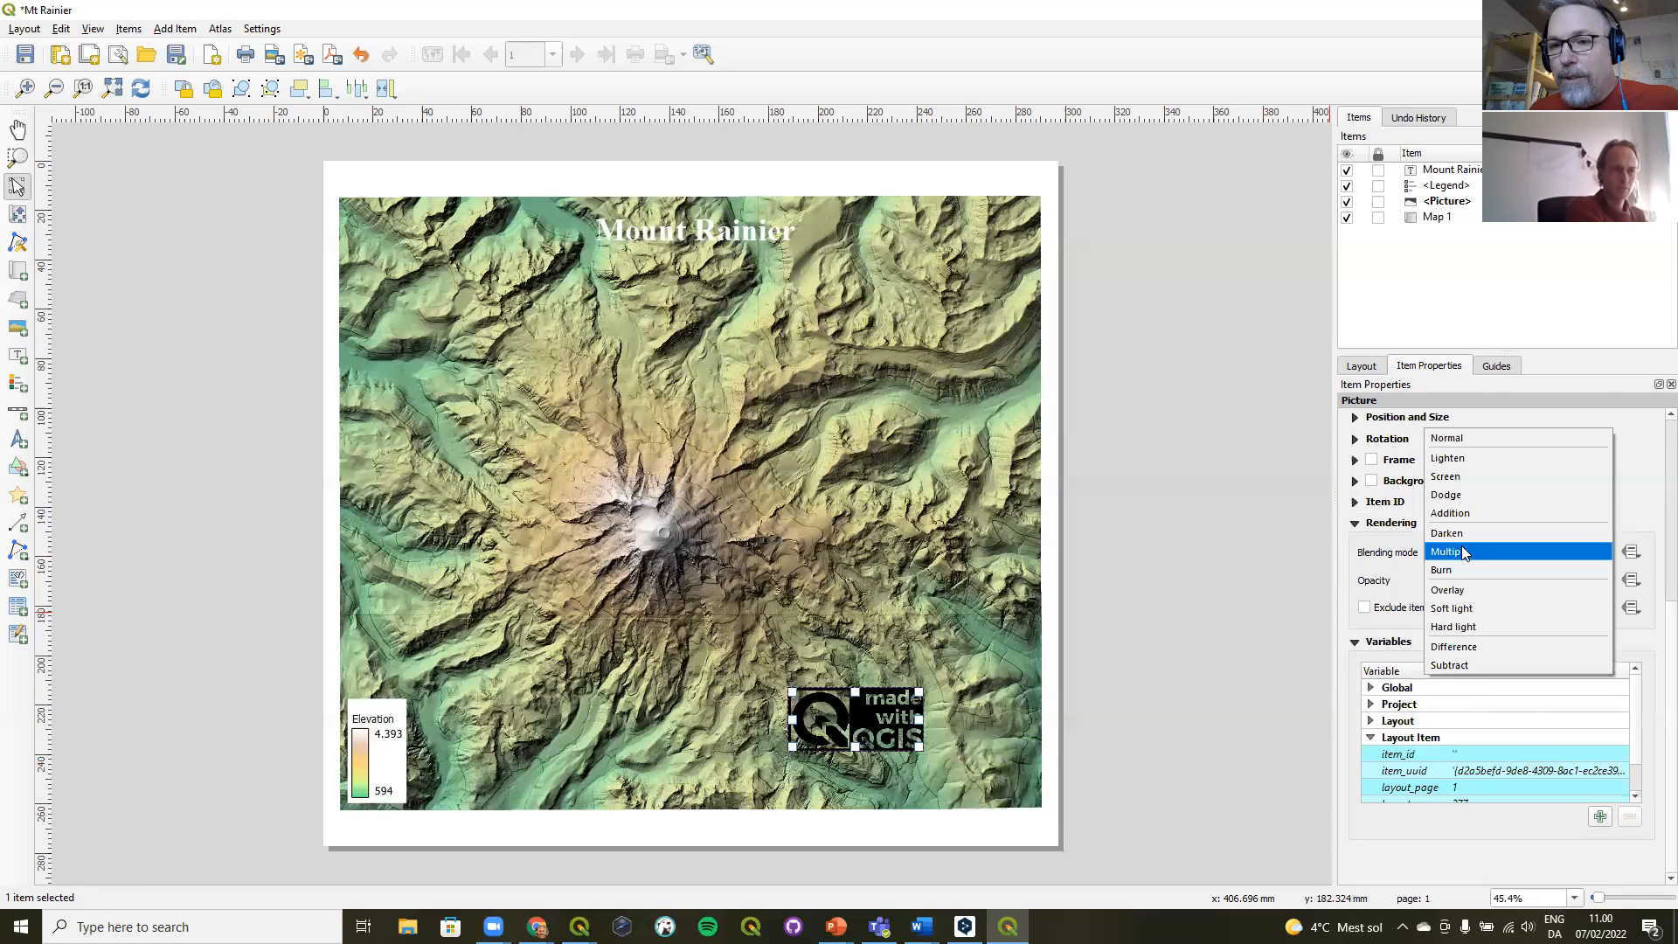
{"action": "left_click", "coordinate": [1449, 609]}
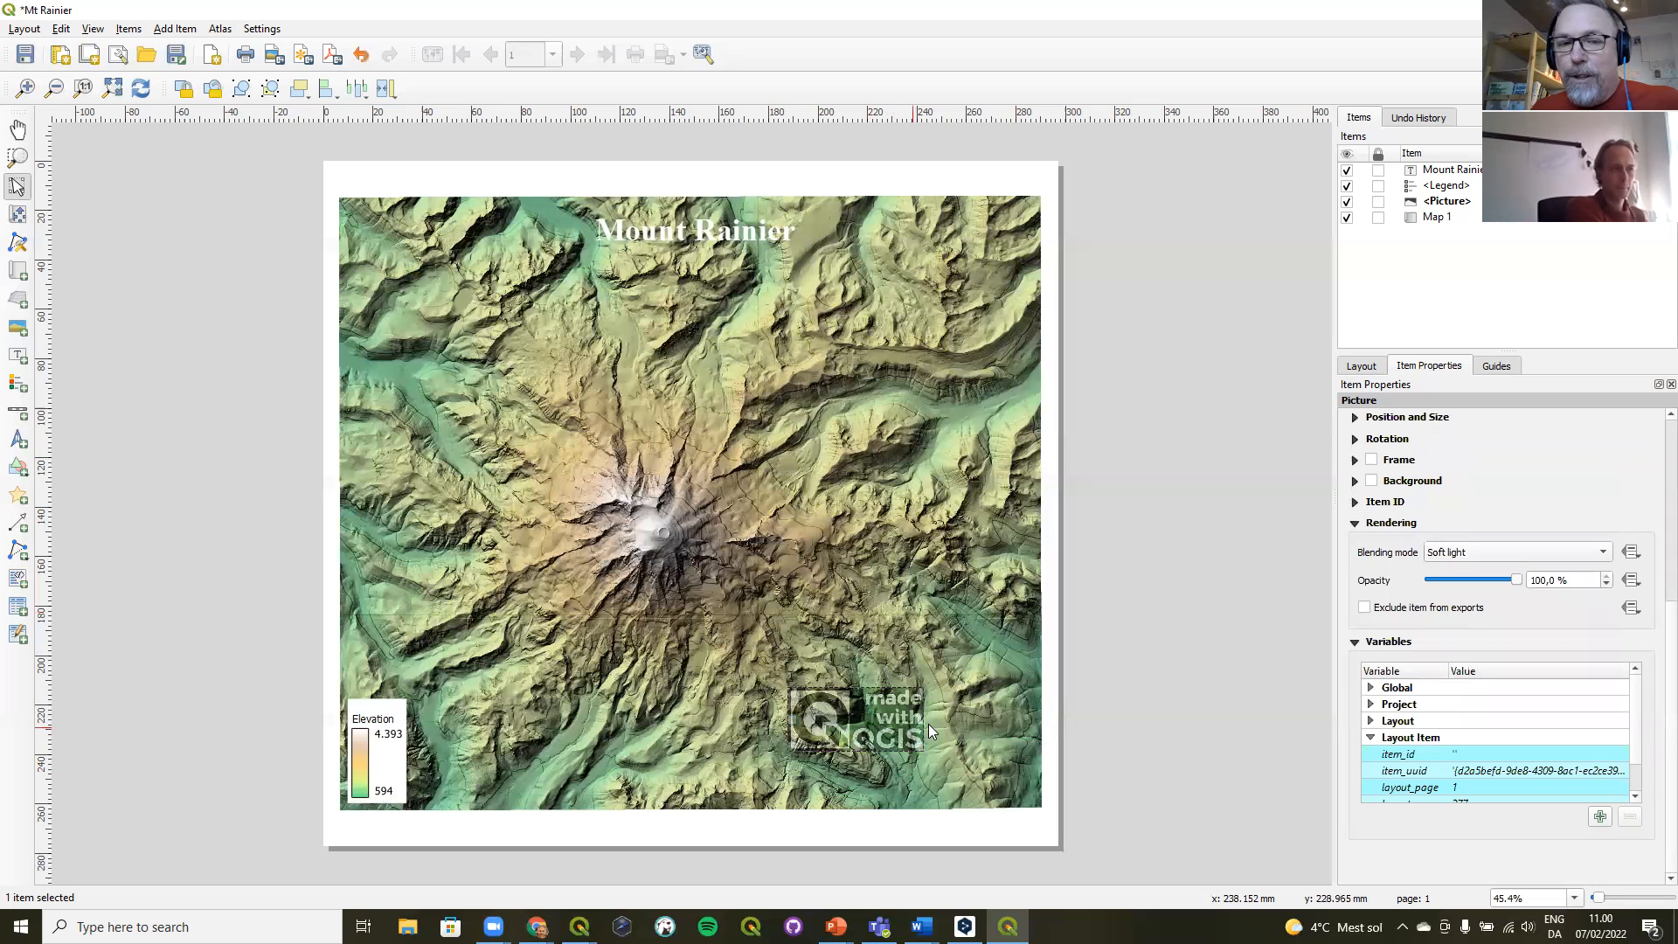
{"action": "left_click_drag", "start_coordinate": [861, 726], "coordinate": [920, 390]}
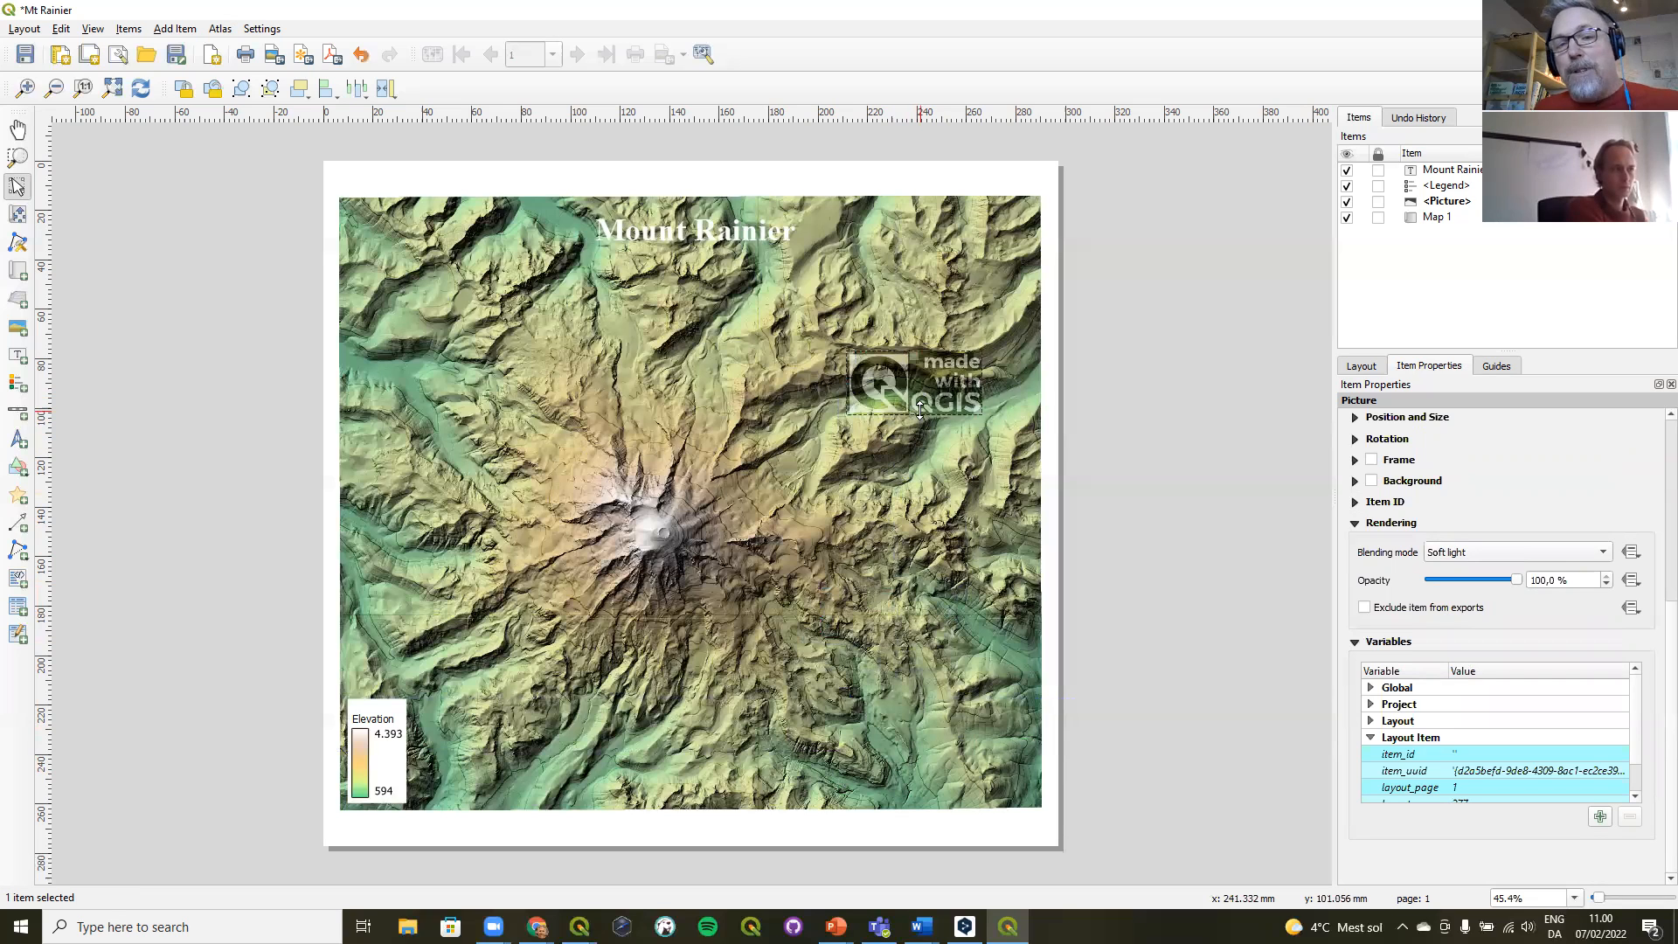
{"action": "left_click_drag", "start_coordinate": [905, 390], "coordinate": [964, 771]}
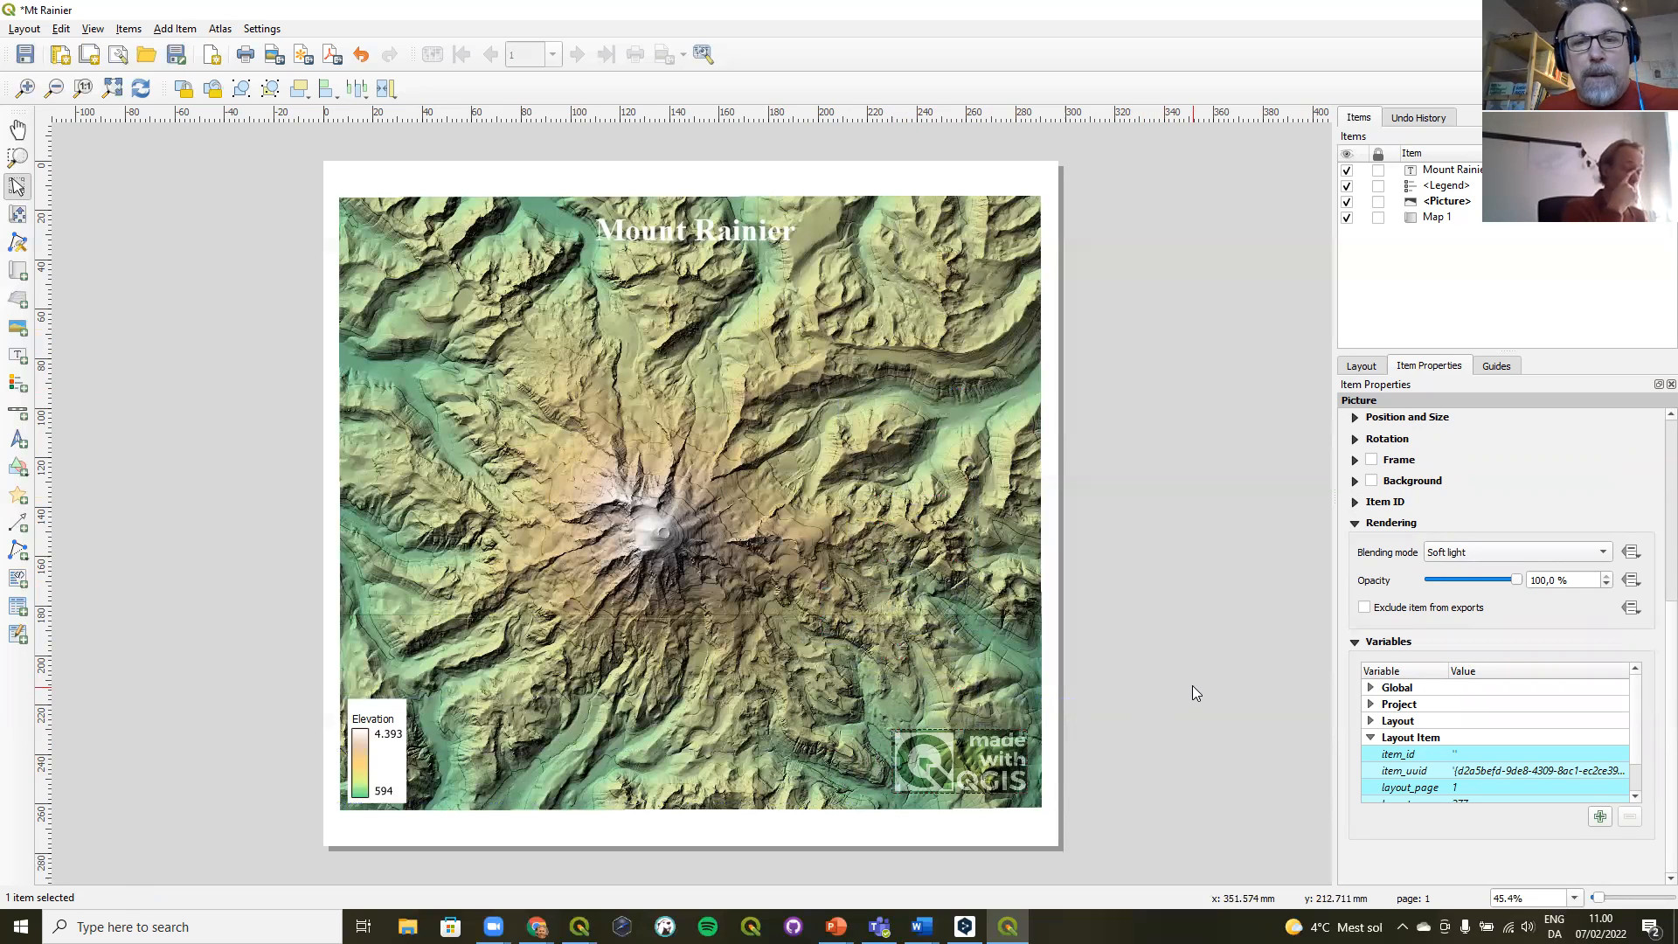
- Select the Elevation legend in the layout and examine its item properties
{"action": "left_click", "coordinate": [387, 756]}
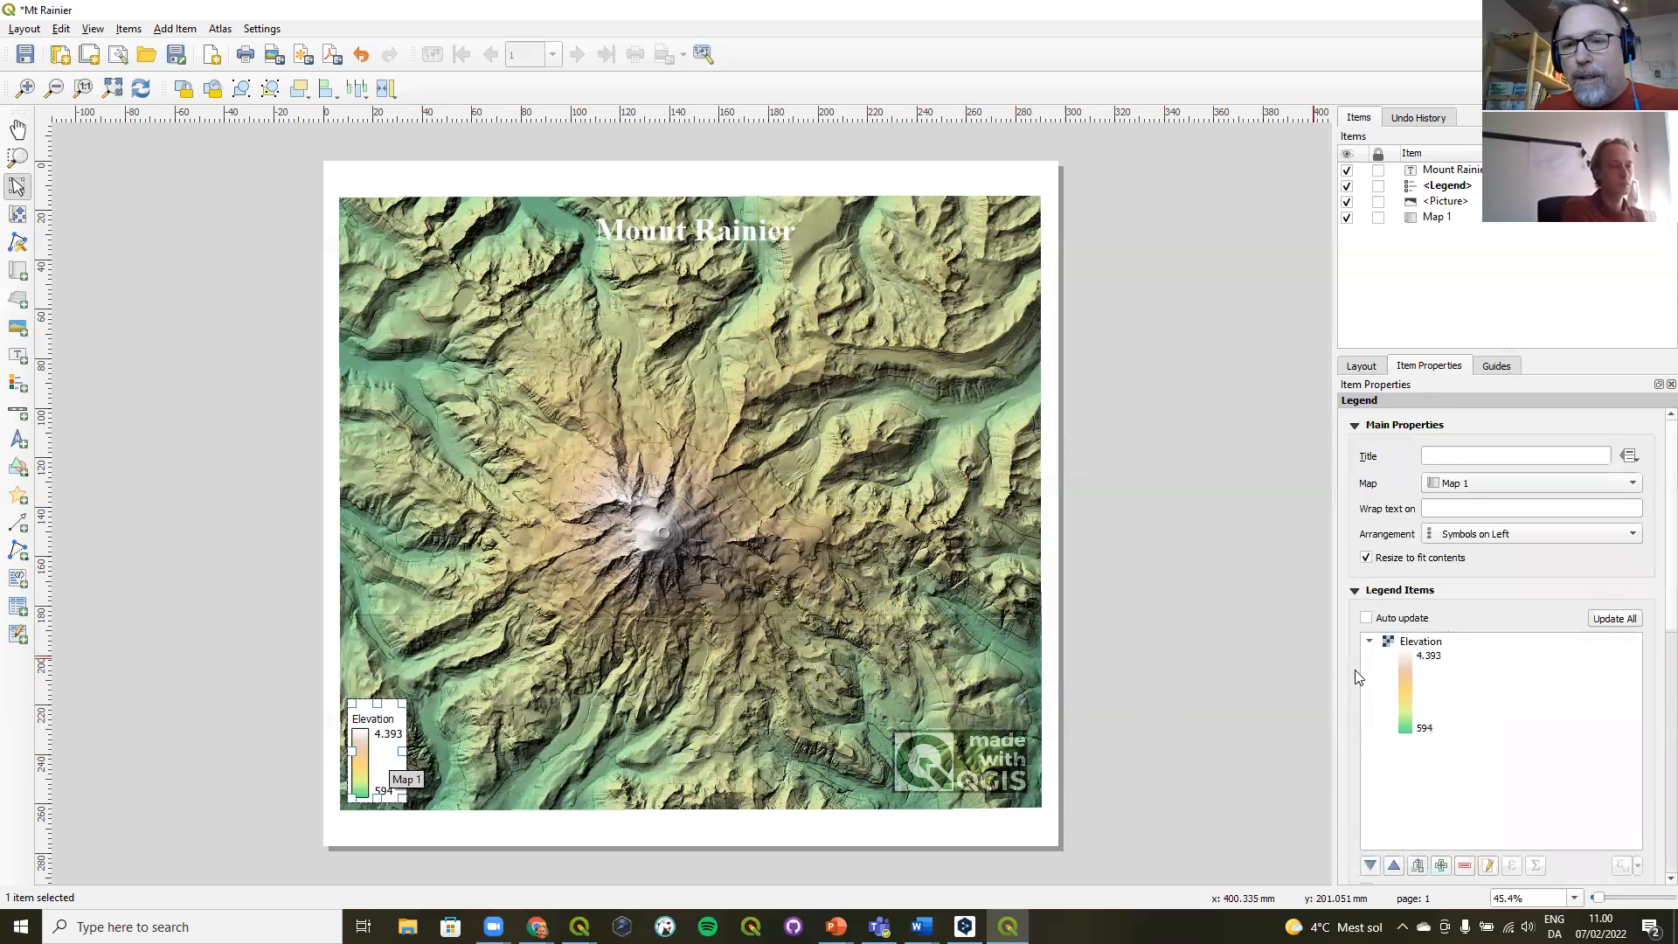
{"action": "scroll", "coordinate": [1655, 590], "scroll_direction": "down", "scroll_amount": 10}
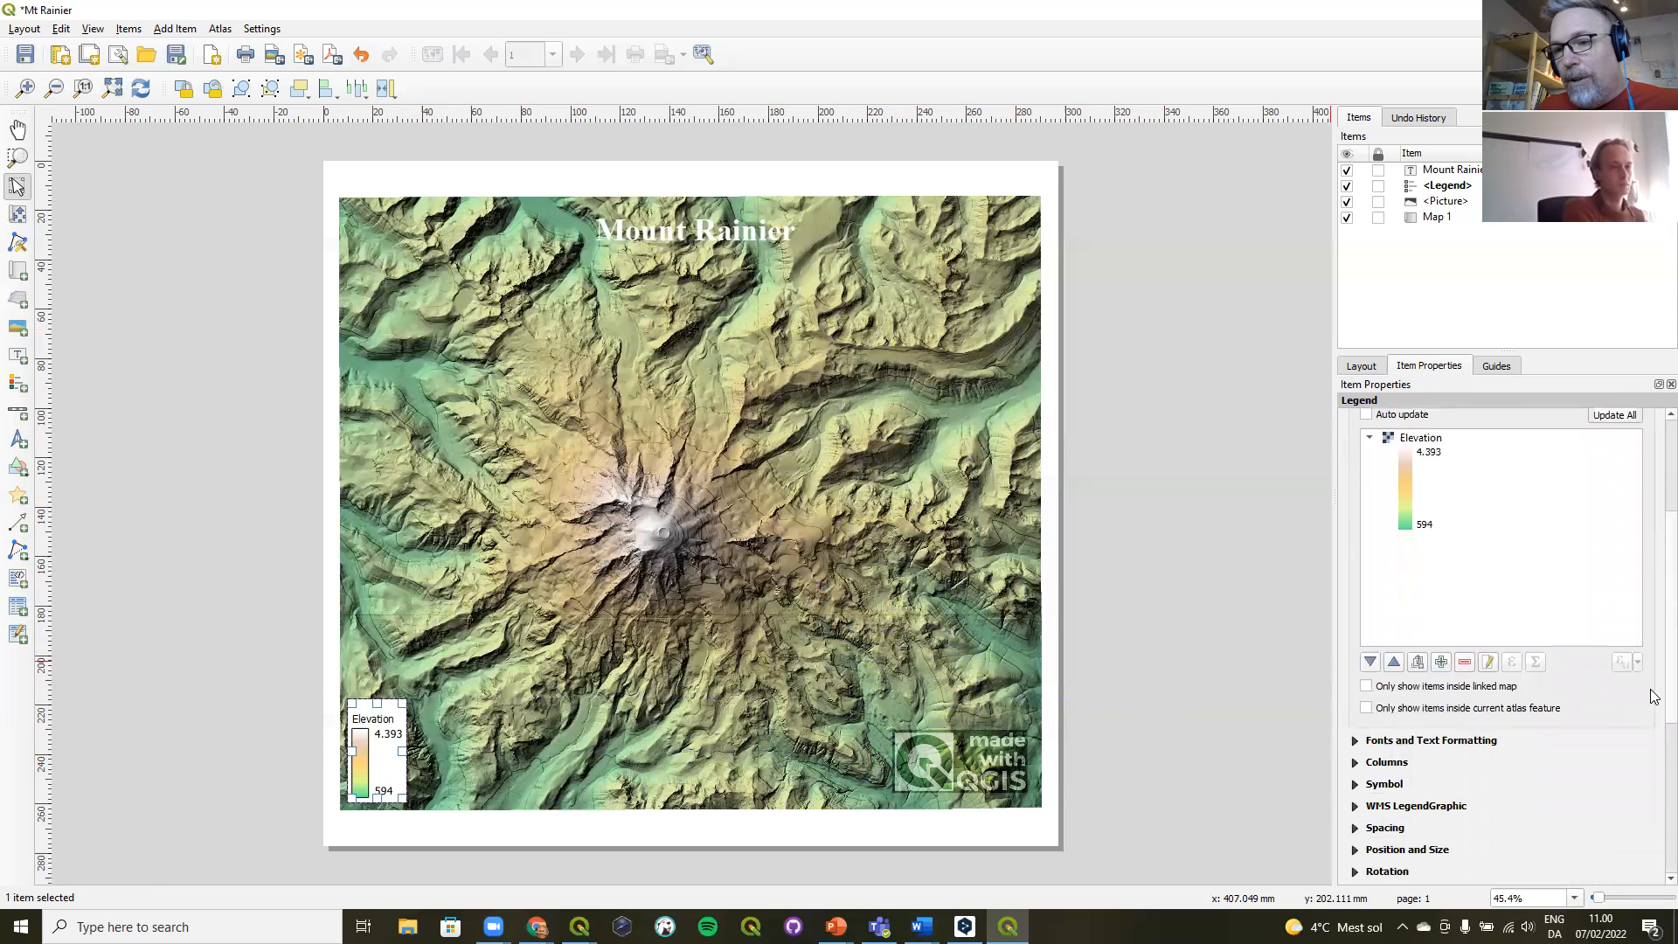
{"action": "scroll", "coordinate": [1644, 568], "scroll_direction": "up", "scroll_amount": 10}
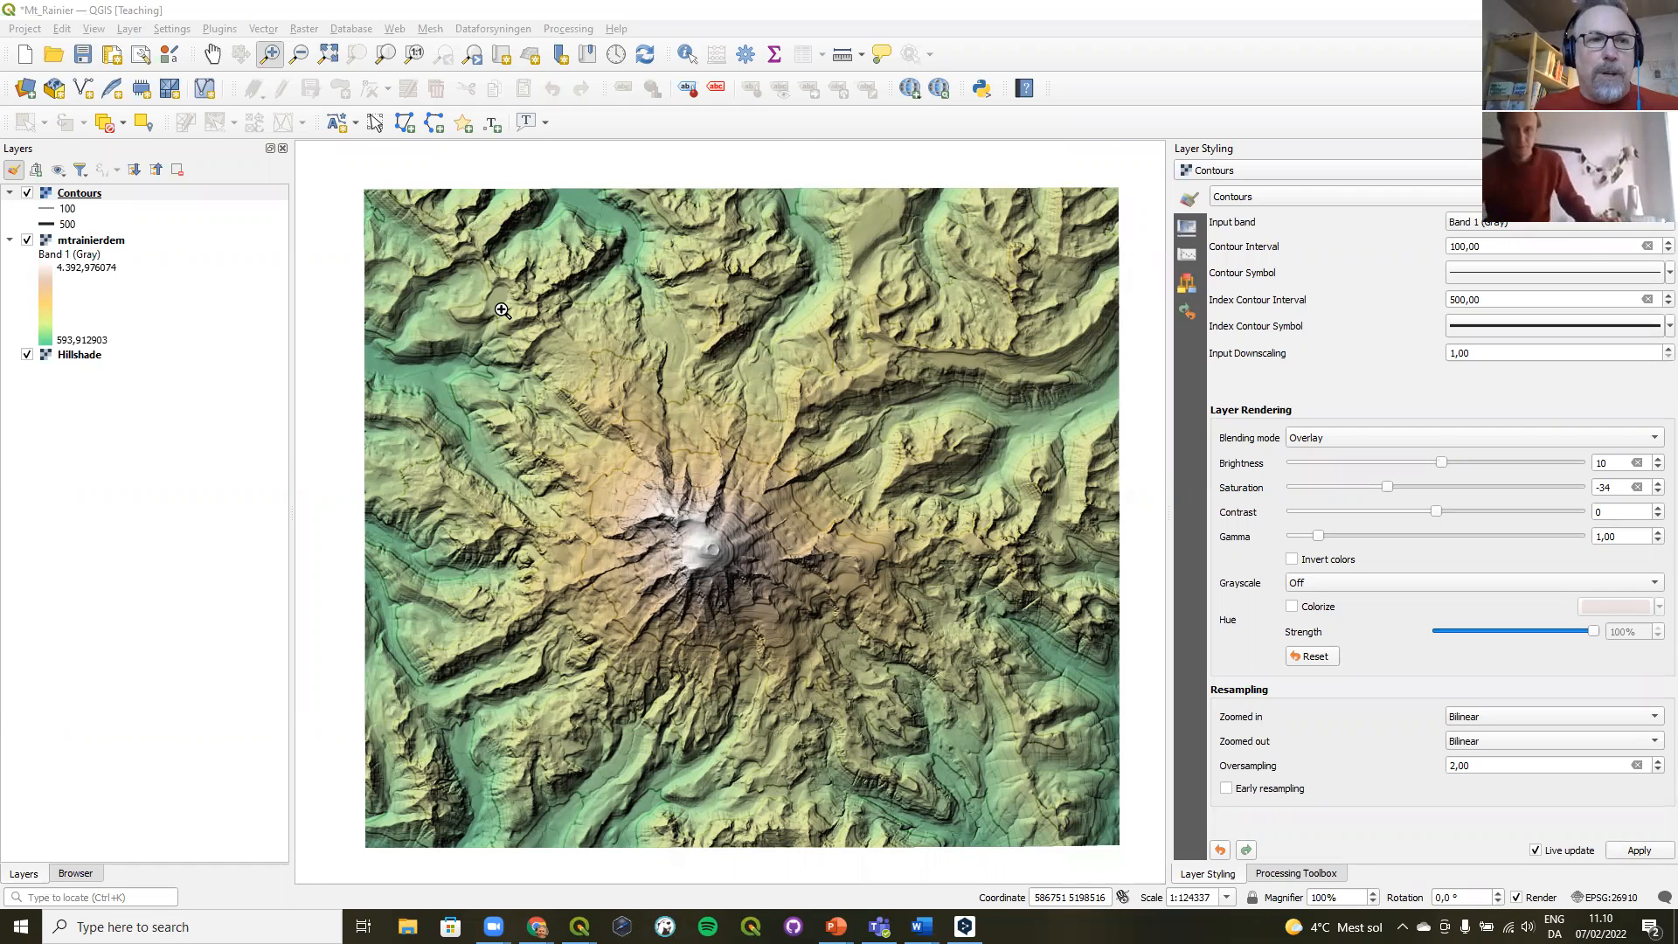
- Open the DKRoads project stored in DKRoads.gpkg in the Blending folder, discarding the unsaved changes to the Mt_Rainier project
{"action": "left_click", "coordinate": [87, 874]}
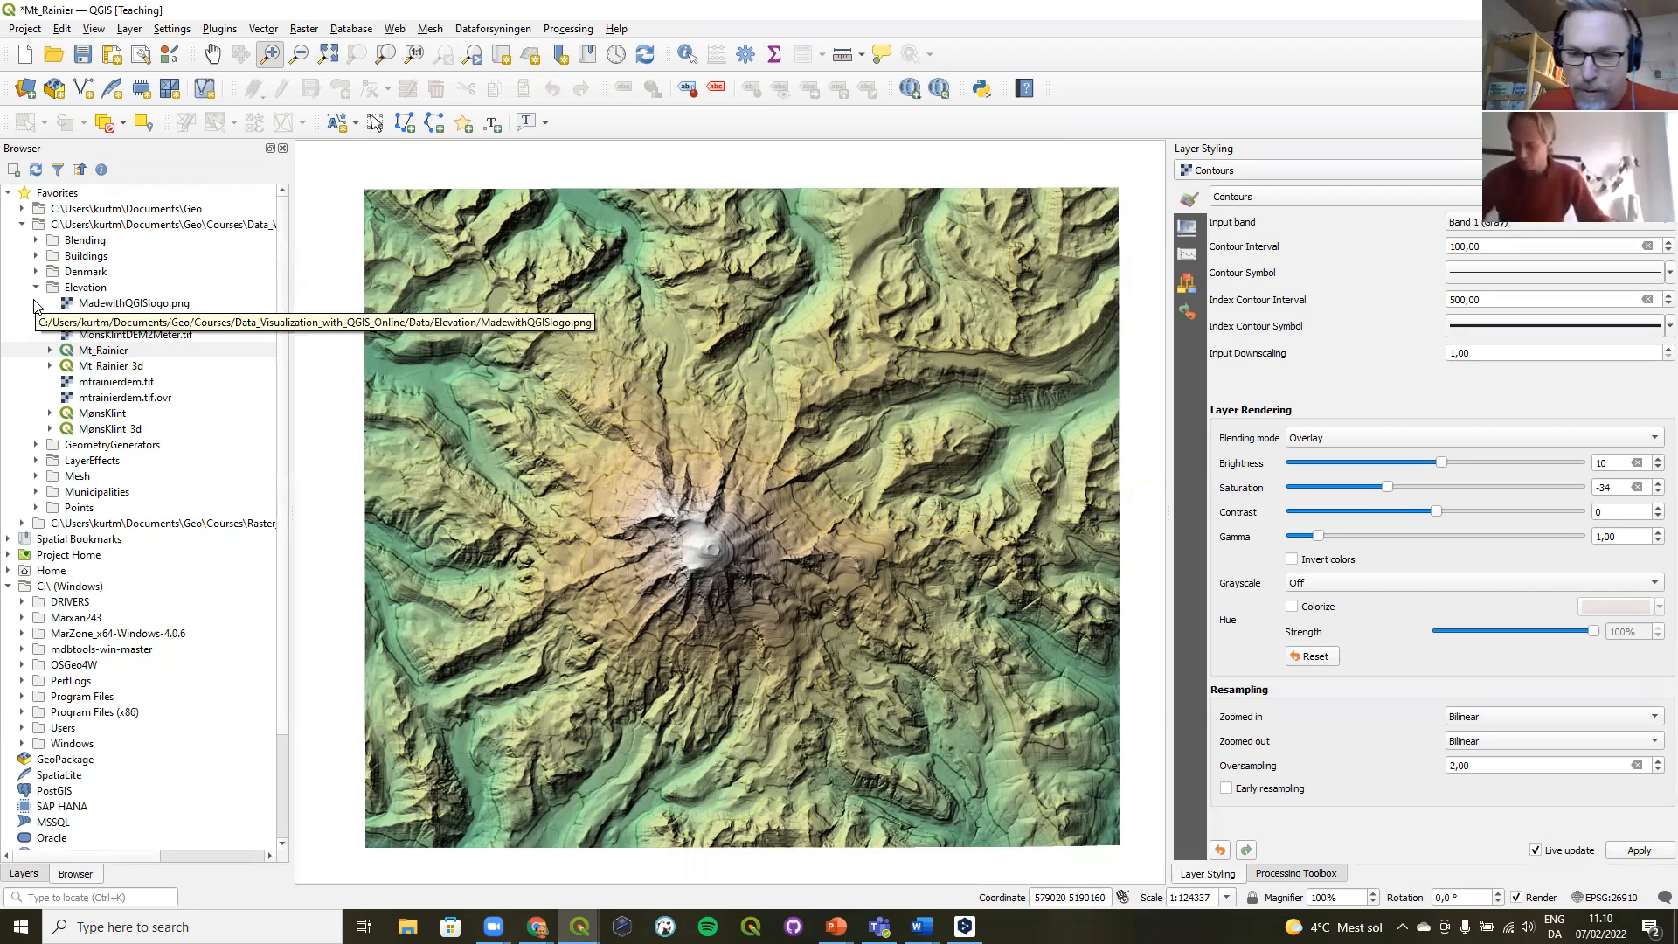
{"action": "key", "text": "space"}
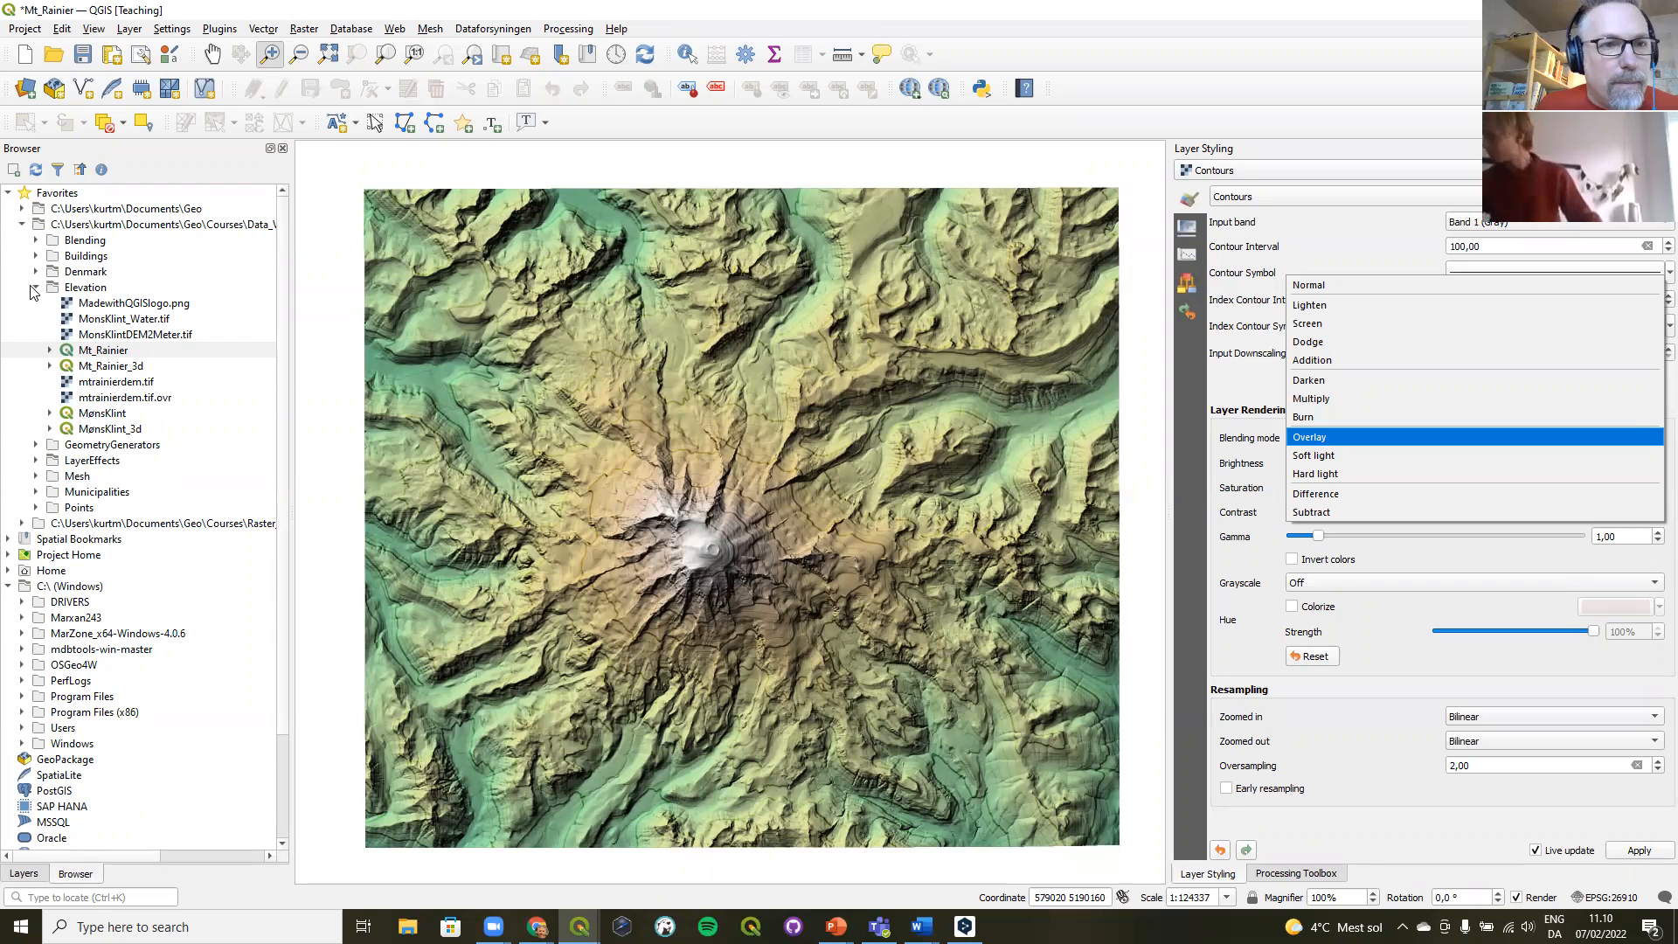
{"action": "left_click", "coordinate": [36, 286]}
{"action": "left_click", "coordinate": [37, 240]}
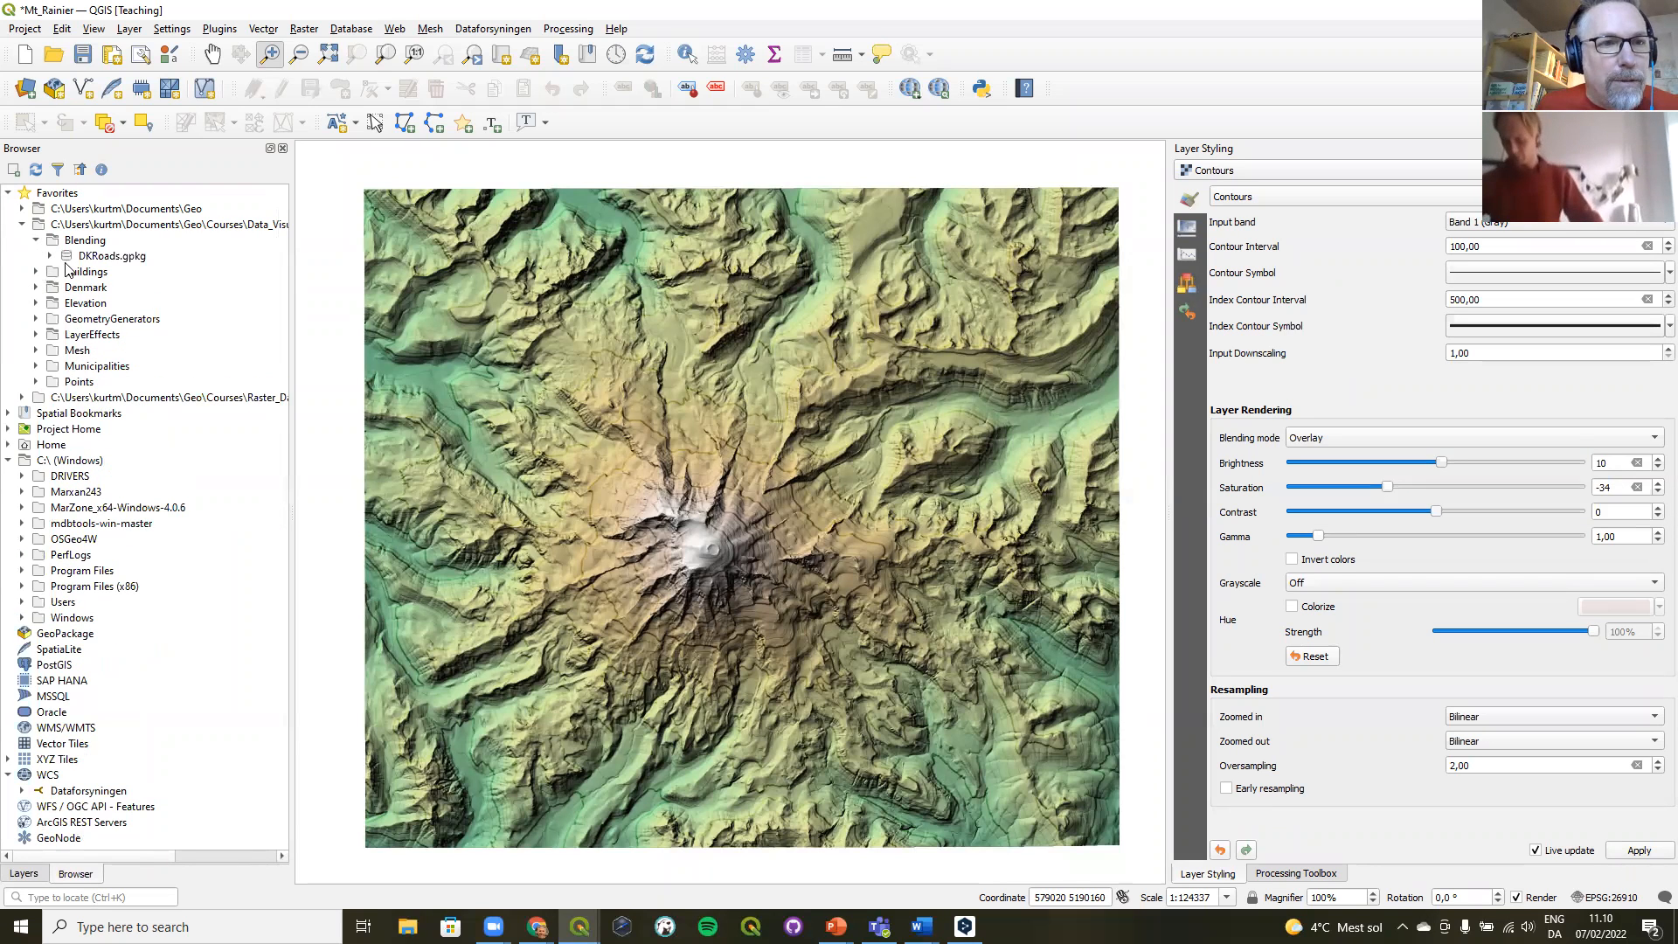
{"action": "left_click", "coordinate": [49, 255]}
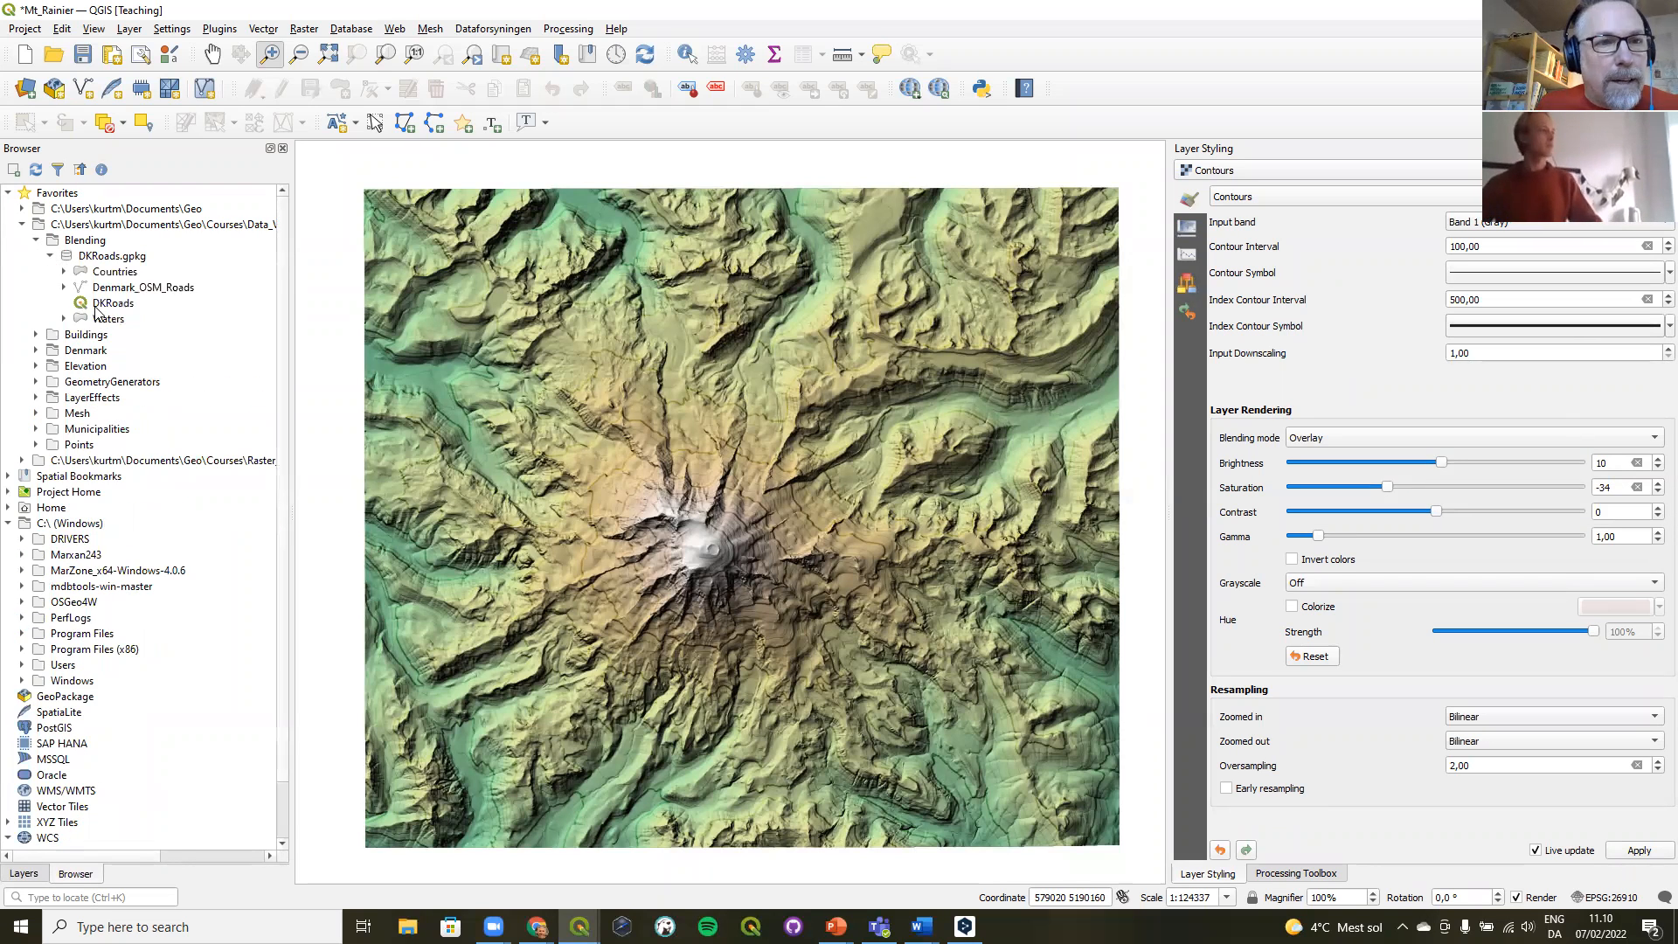
{"action": "left_click_drag", "start_coordinate": [85, 305], "coordinate": [586, 361]}
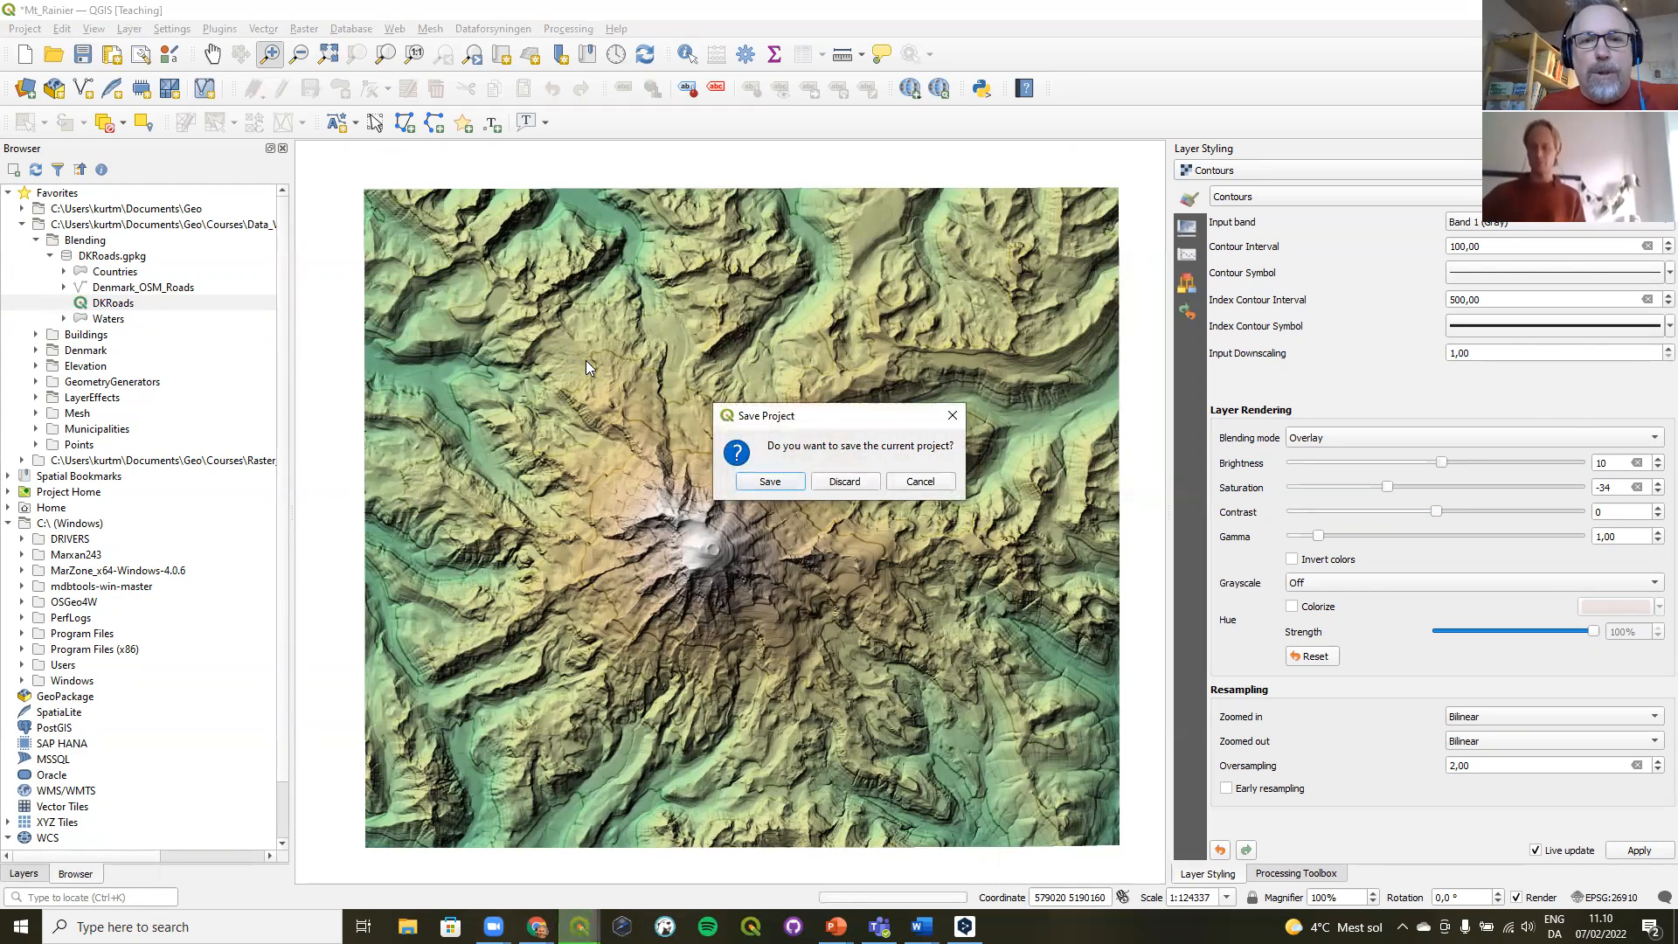
{"action": "left_click", "coordinate": [832, 482]}
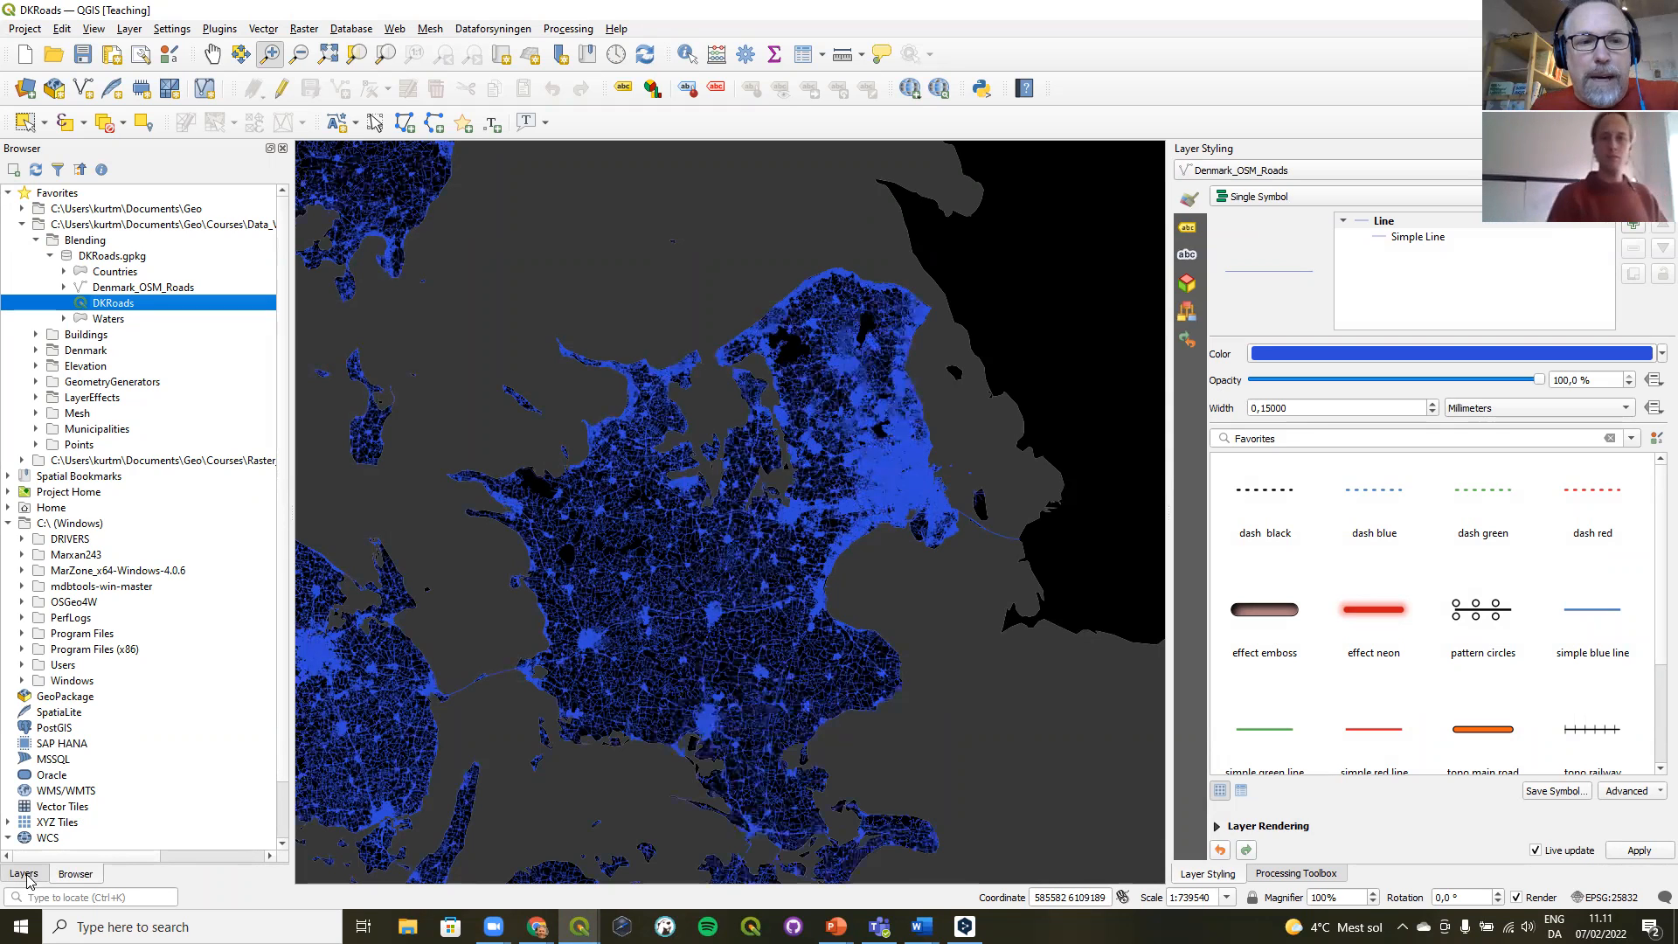
- Set the feature blending mode of the Denmark_OSM_Roads layer to Addition and inspect the roads around the dense north-eastern city area
{"action": "left_click", "coordinate": [24, 874]}
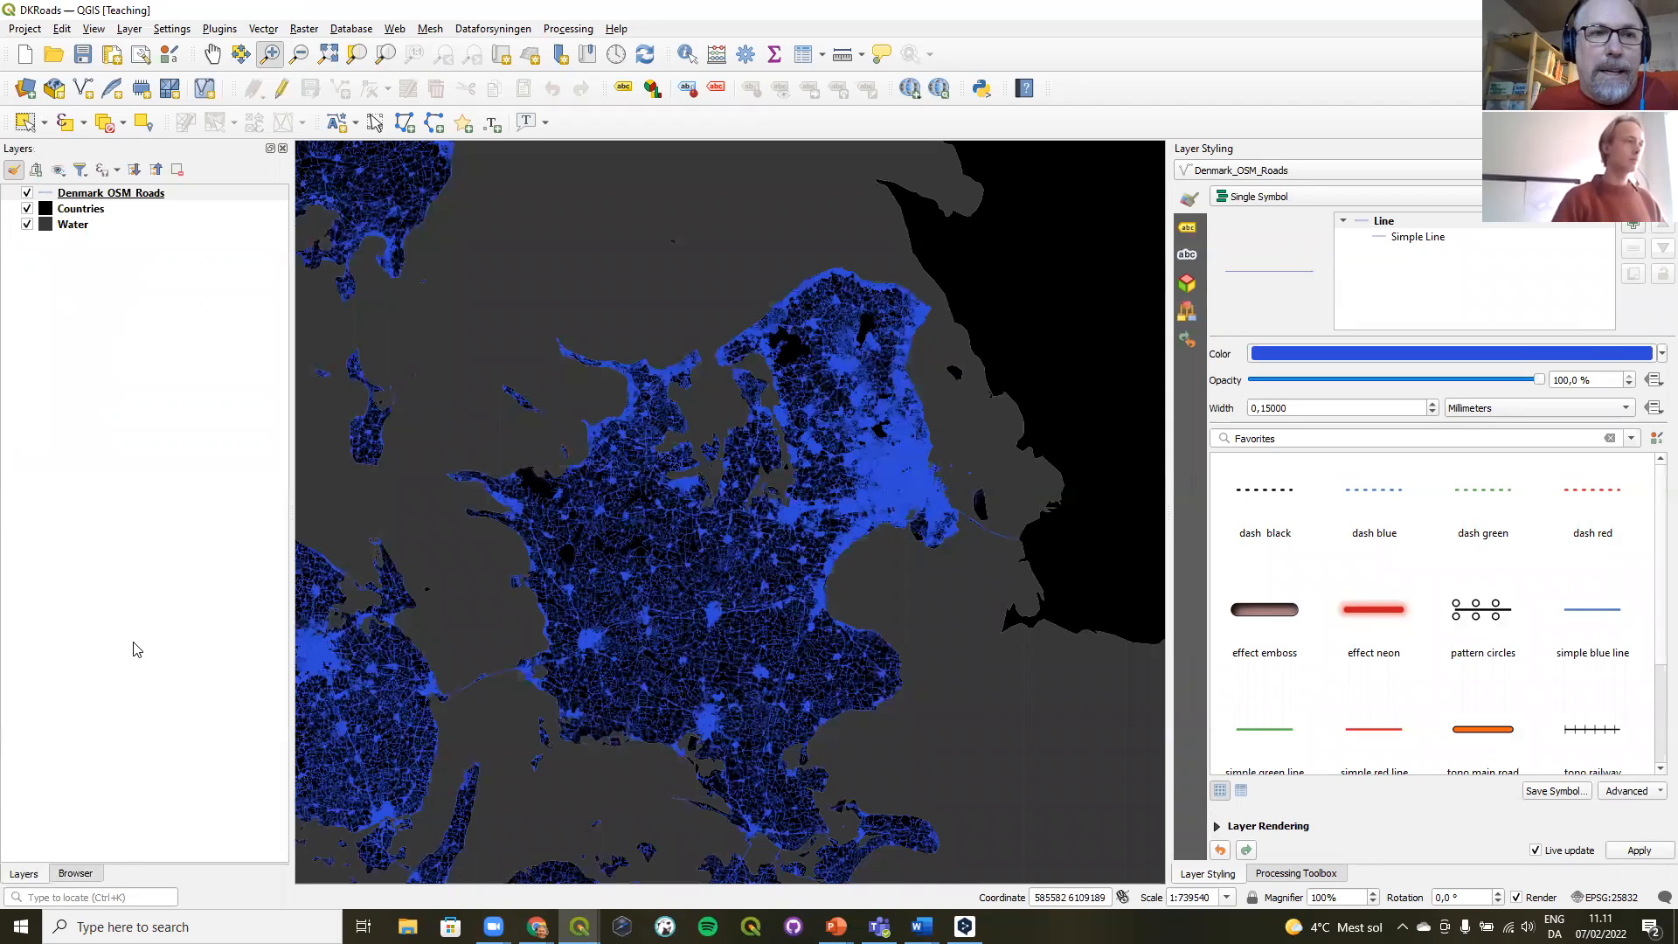
{"action": "left_click", "coordinate": [1218, 827]}
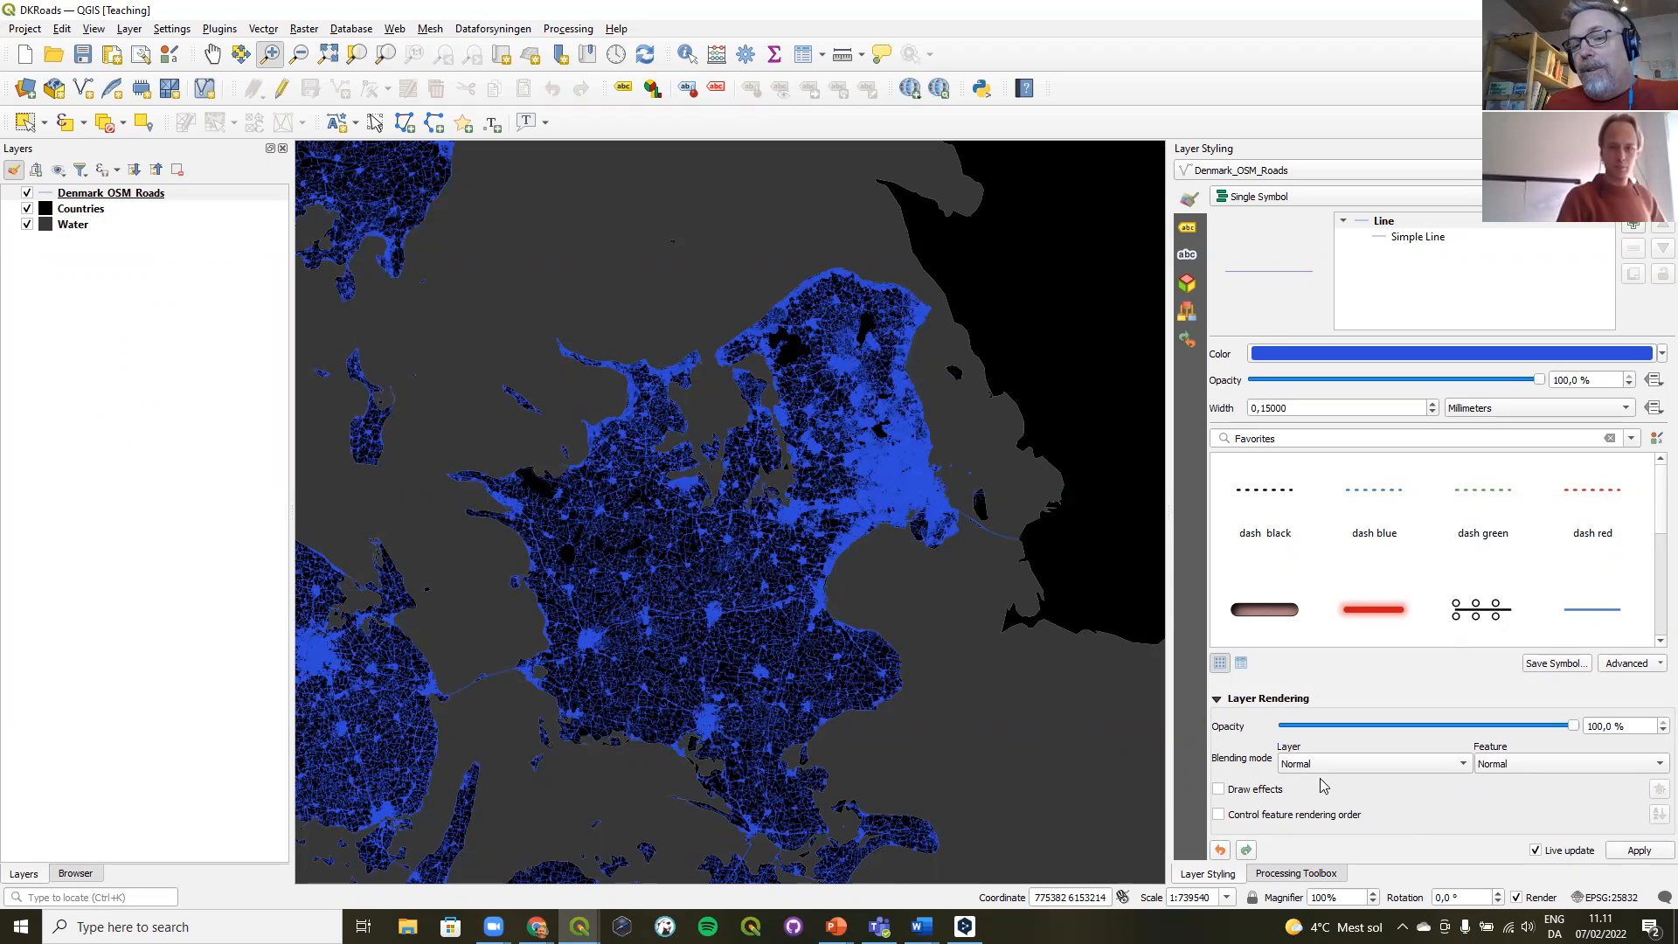
{"action": "left_click", "coordinate": [1520, 768]}
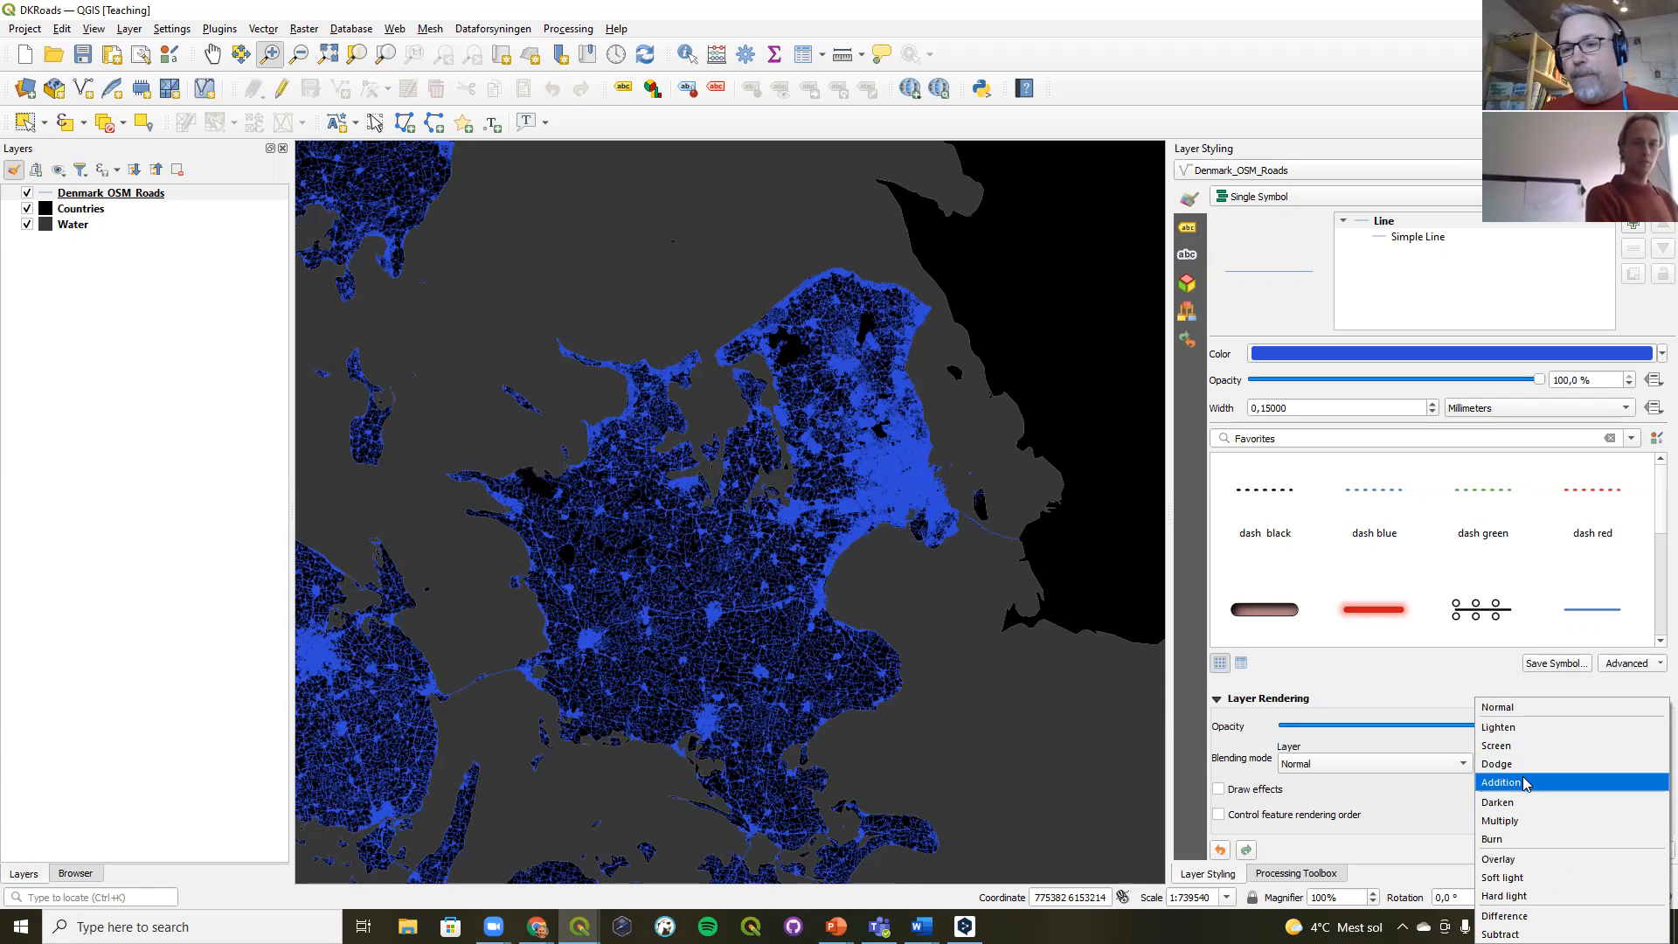
{"action": "left_click", "coordinate": [1524, 783]}
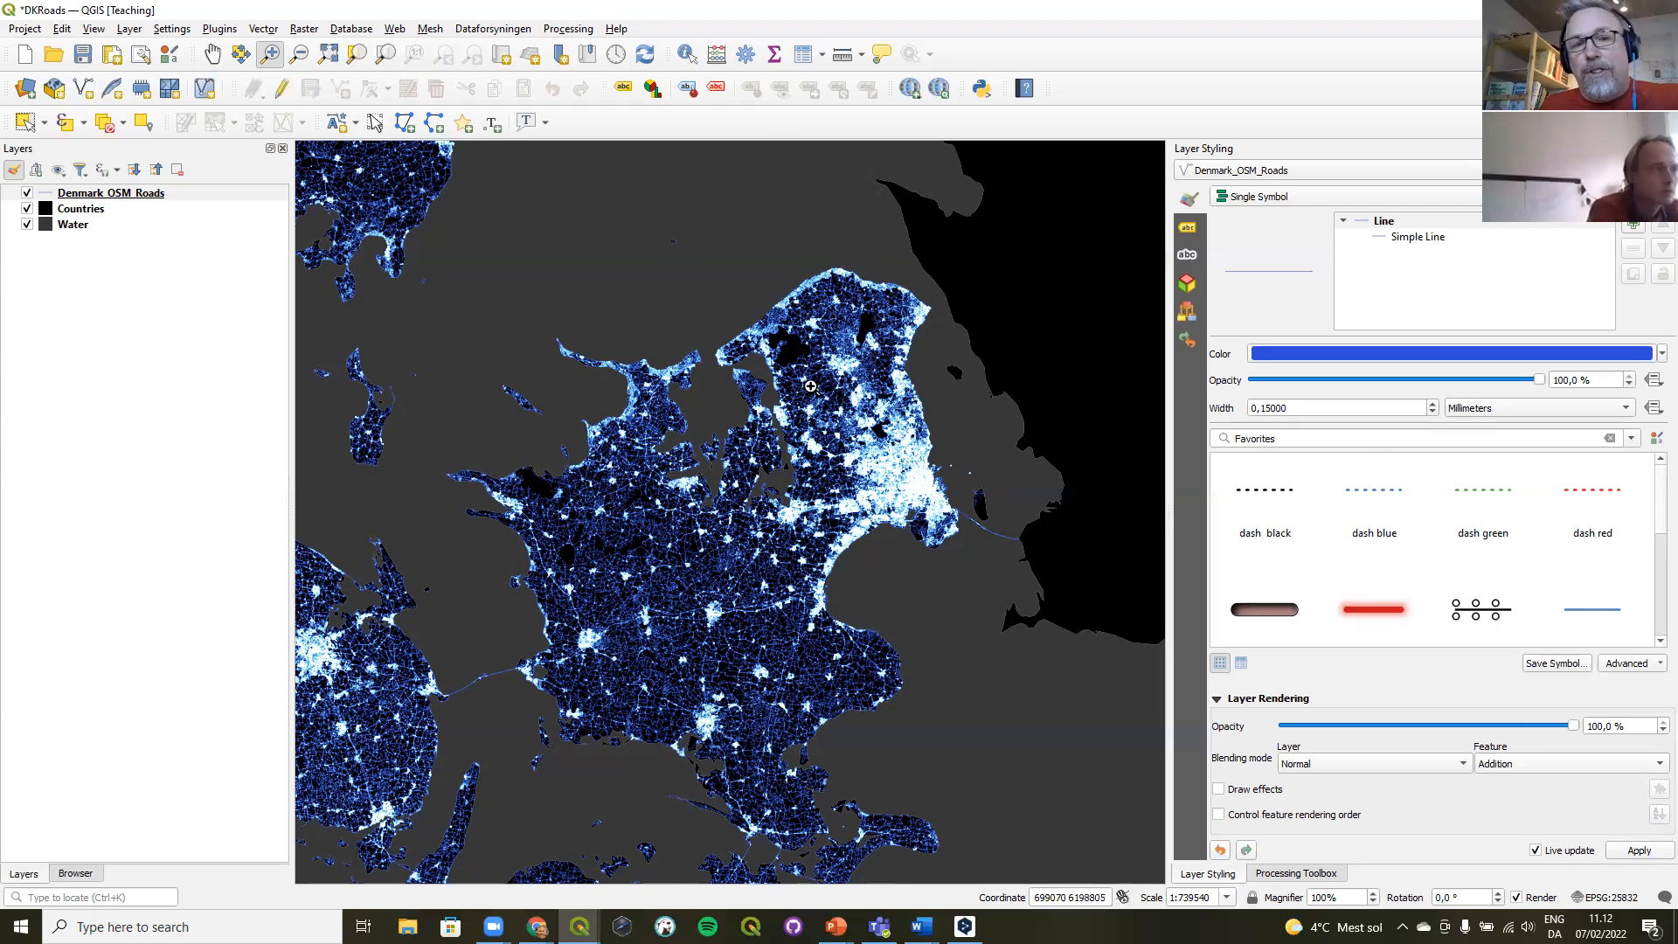
{"action": "left_click_drag", "start_coordinate": [656, 249], "coordinate": [997, 567]}
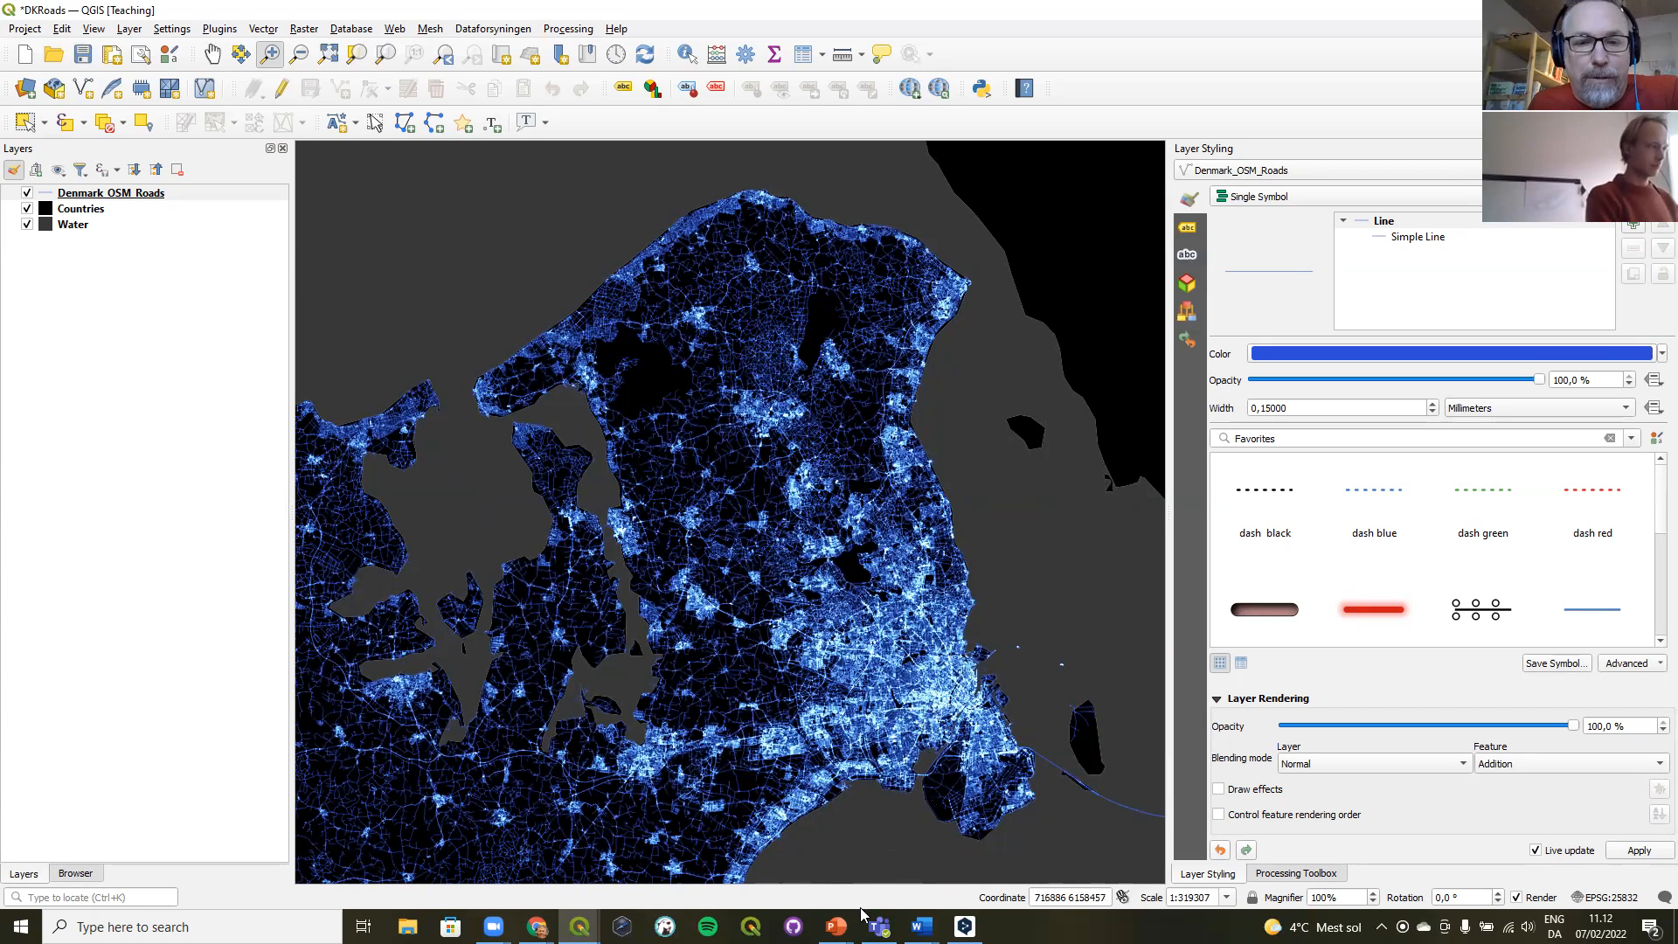
- Switch to PowerPoint, view the 24 Hours of Ship Traffic slide in the supporting materials, and return to QGIS
{"action": "left_click", "coordinate": [836, 927]}
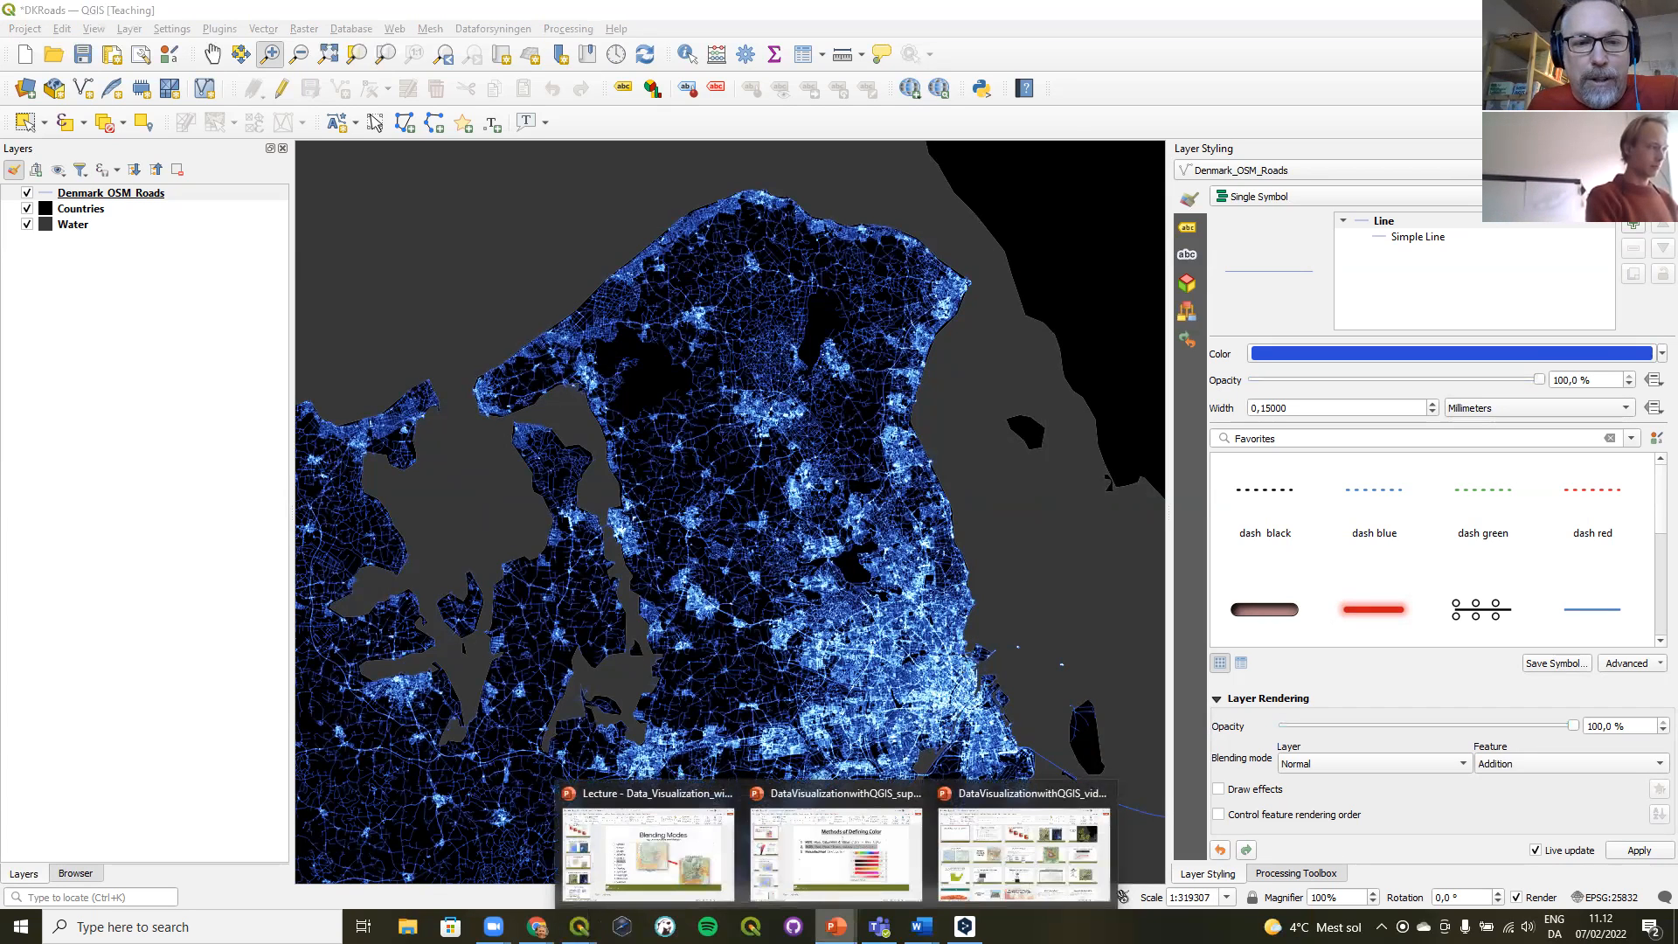
{"action": "left_click", "coordinate": [818, 852]}
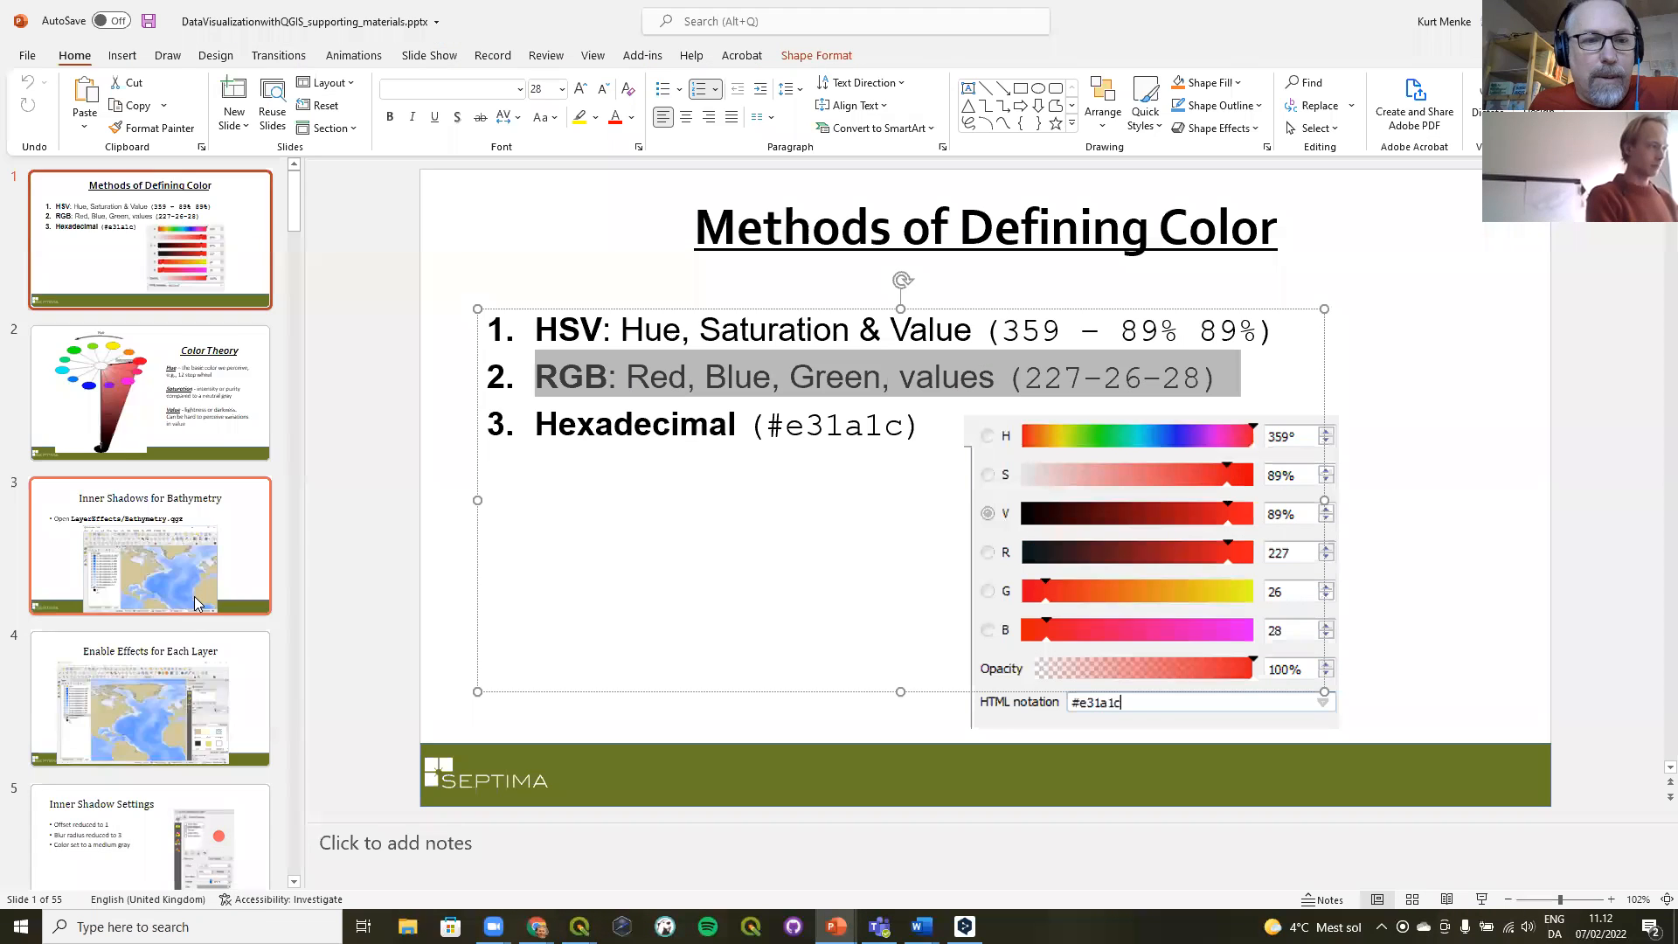
{"action": "scroll", "coordinate": [195, 603], "scroll_direction": "down", "scroll_amount": 3}
{"action": "left_click", "coordinate": [195, 603]}
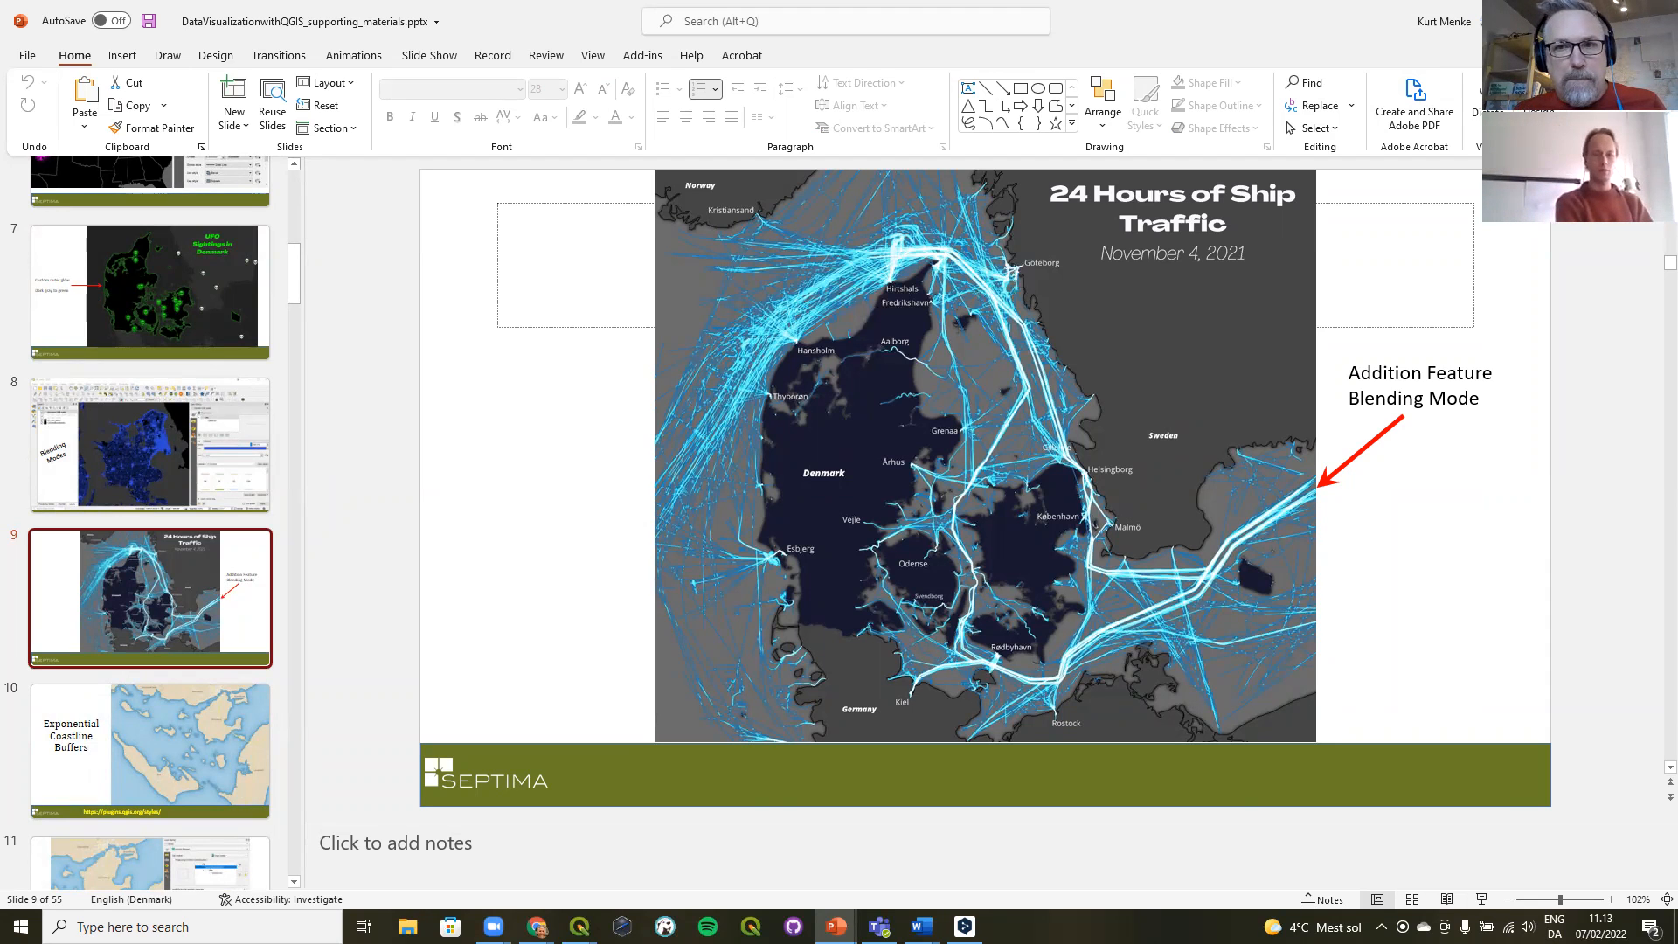
{"action": "key", "text": "alt+Tab"}
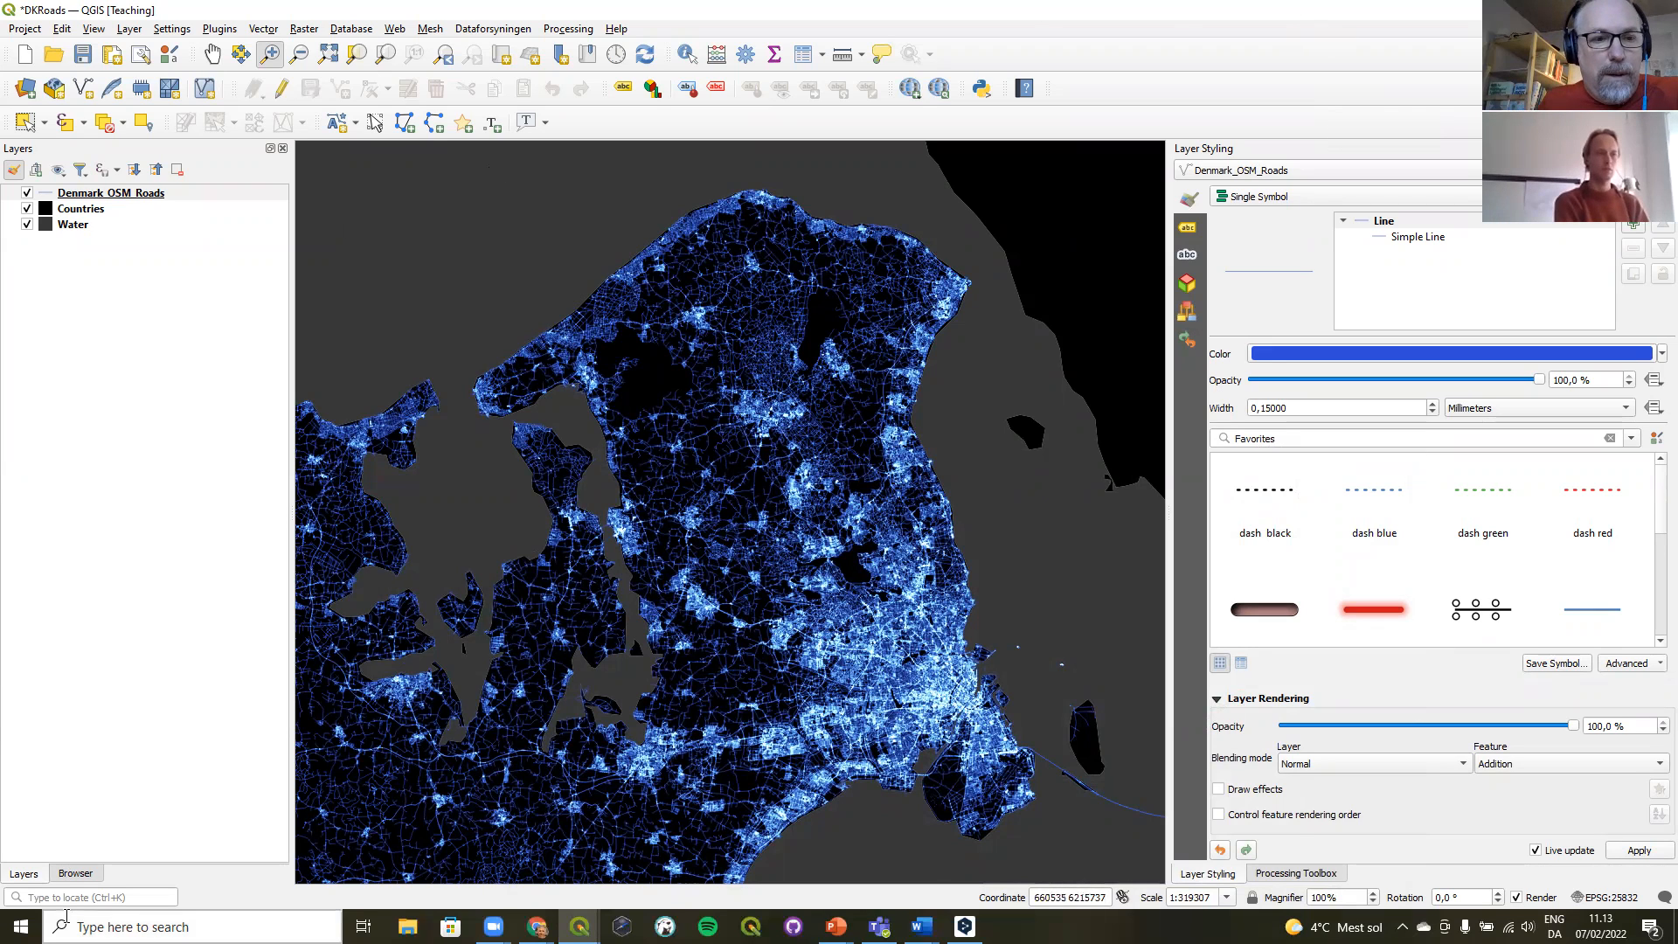
- Review the available feature blending modes for the Denmark_OSM_Roads layer without choosing another one
{"action": "left_click", "coordinate": [75, 874]}
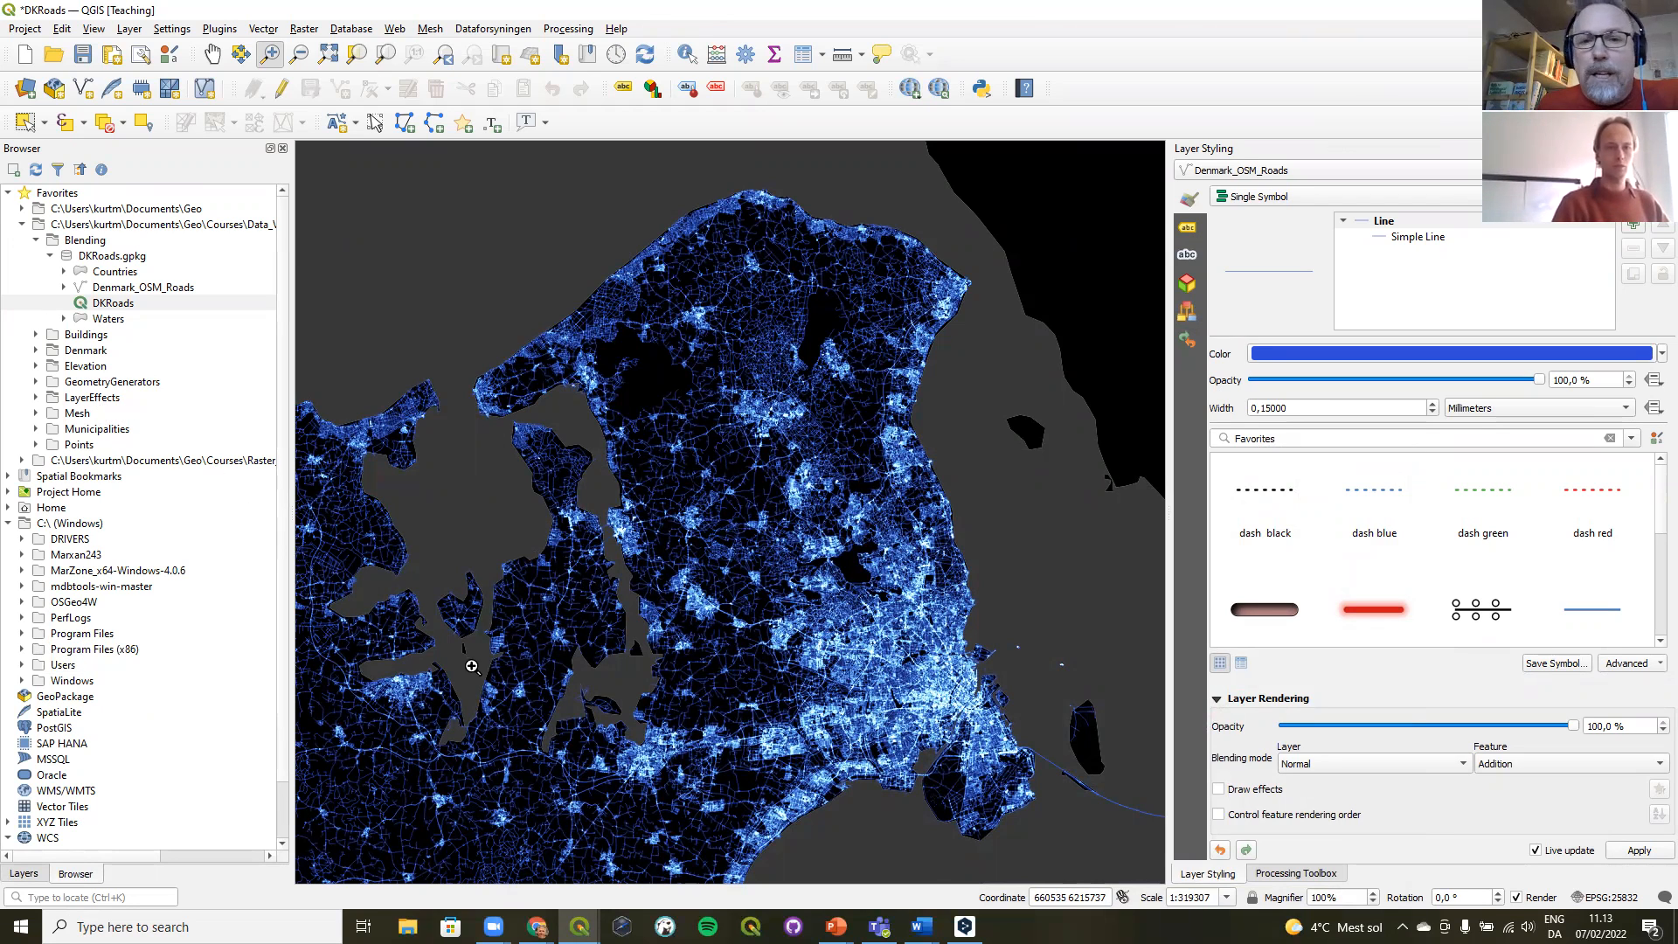
{"action": "left_click", "coordinate": [1530, 765]}
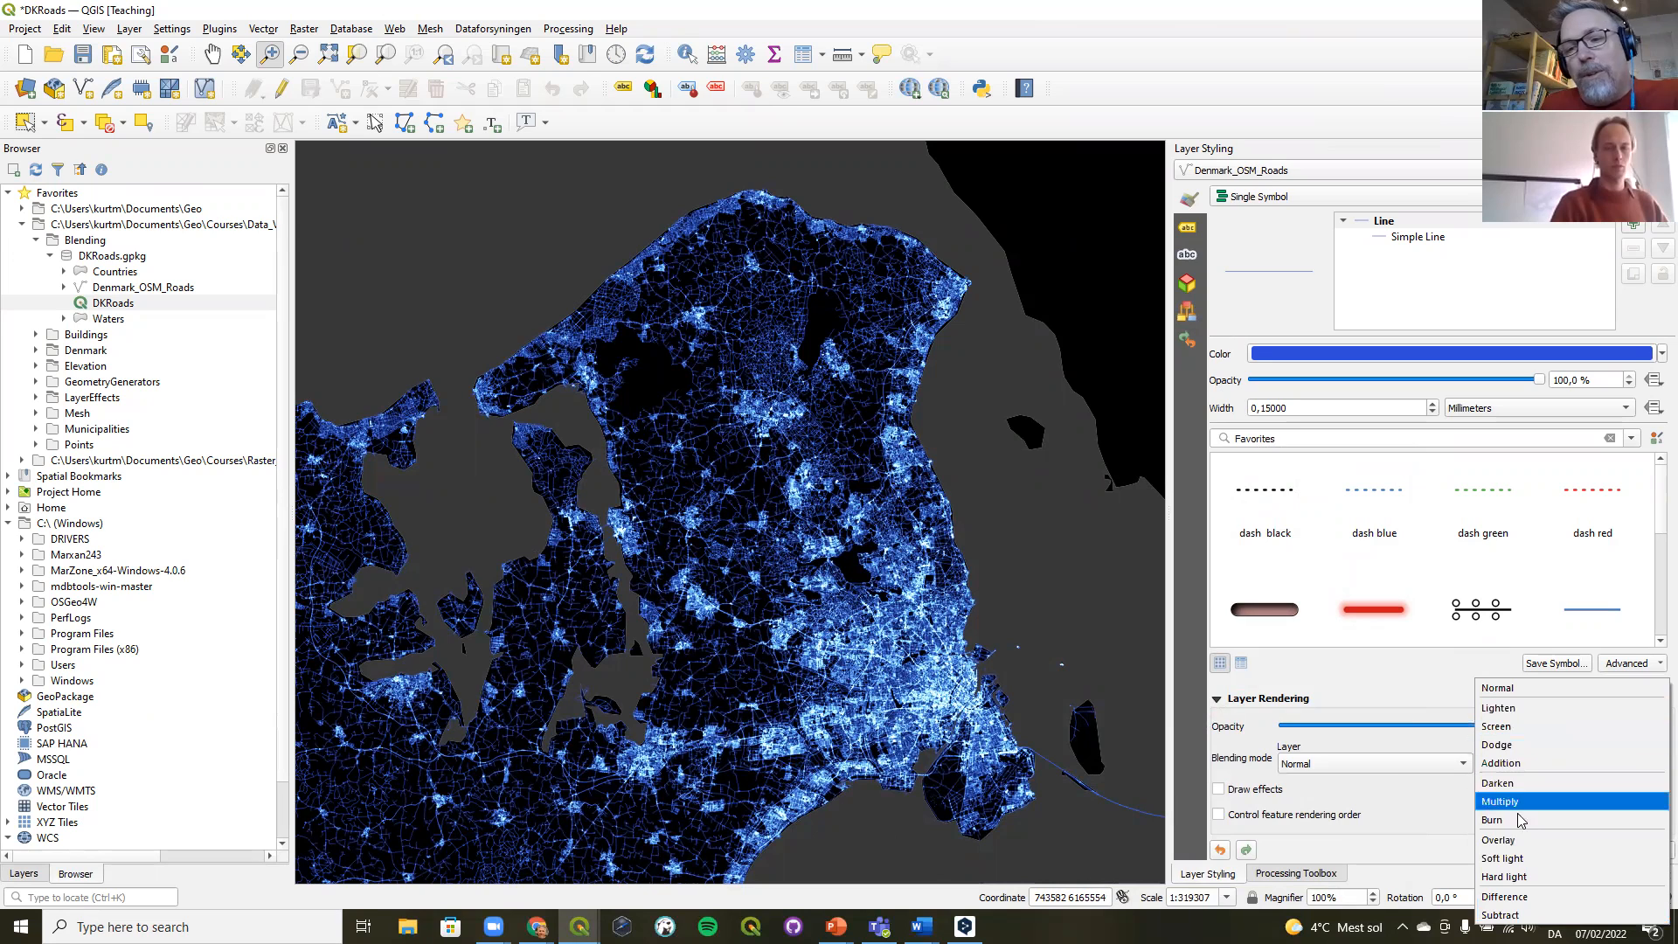
{"action": "left_click", "coordinate": [1424, 799]}
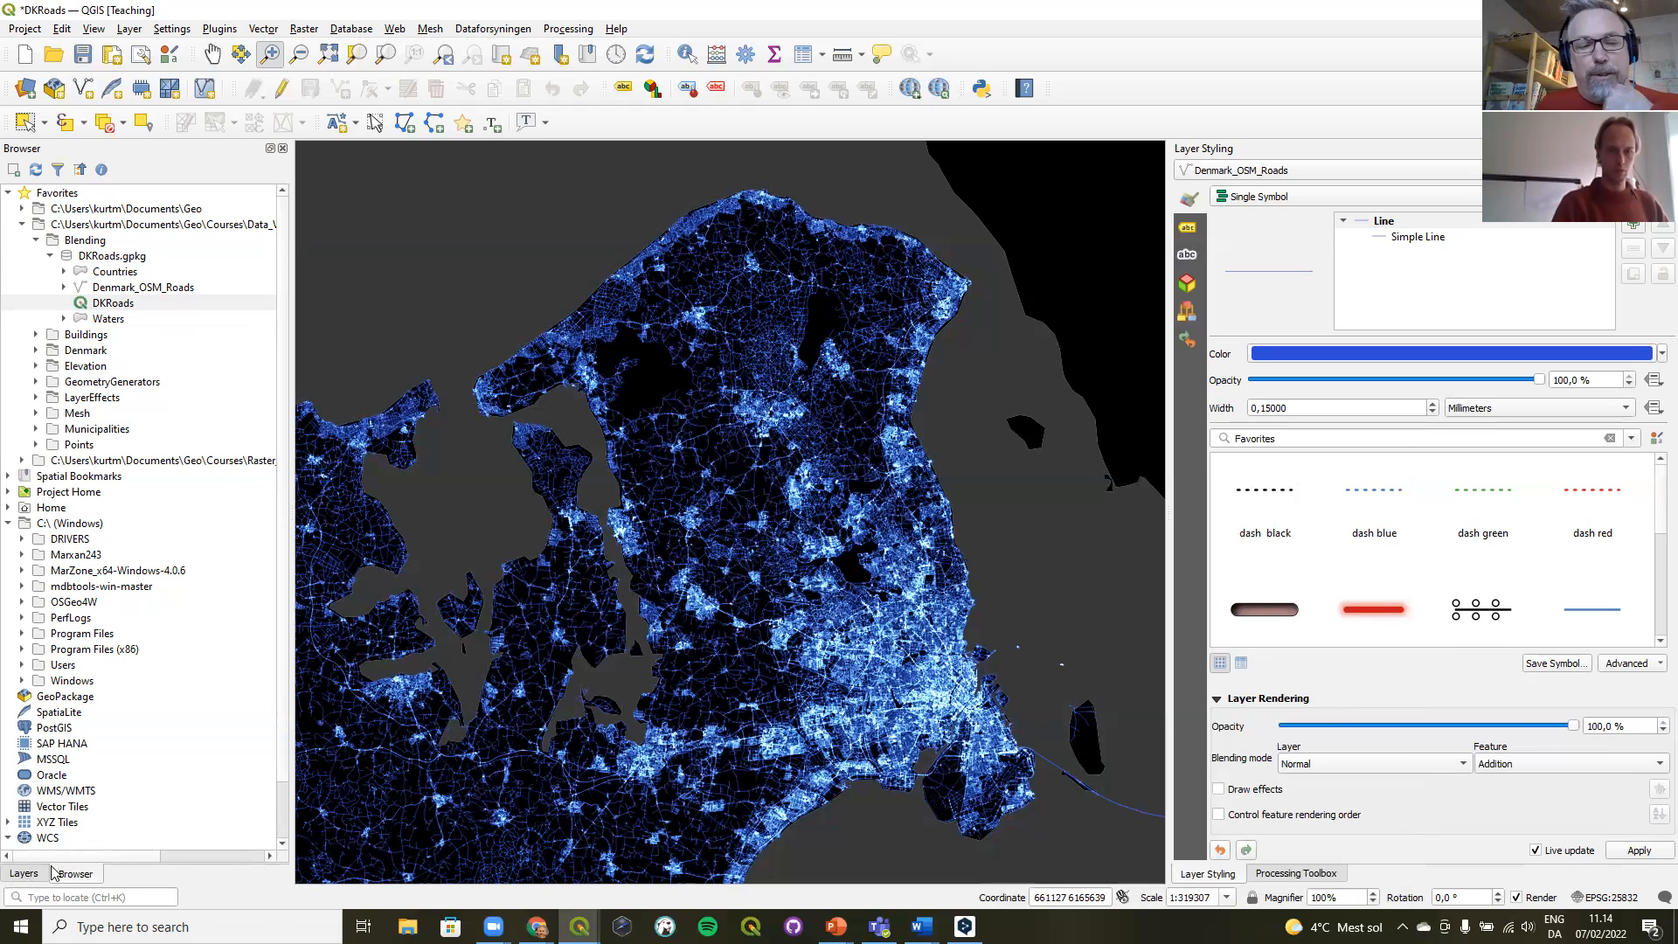
- Open the Points project from the Points folder, discarding the unsaved DKRoads changes, and show its layers without the transform warnings
{"action": "left_click", "coordinate": [37, 445]}
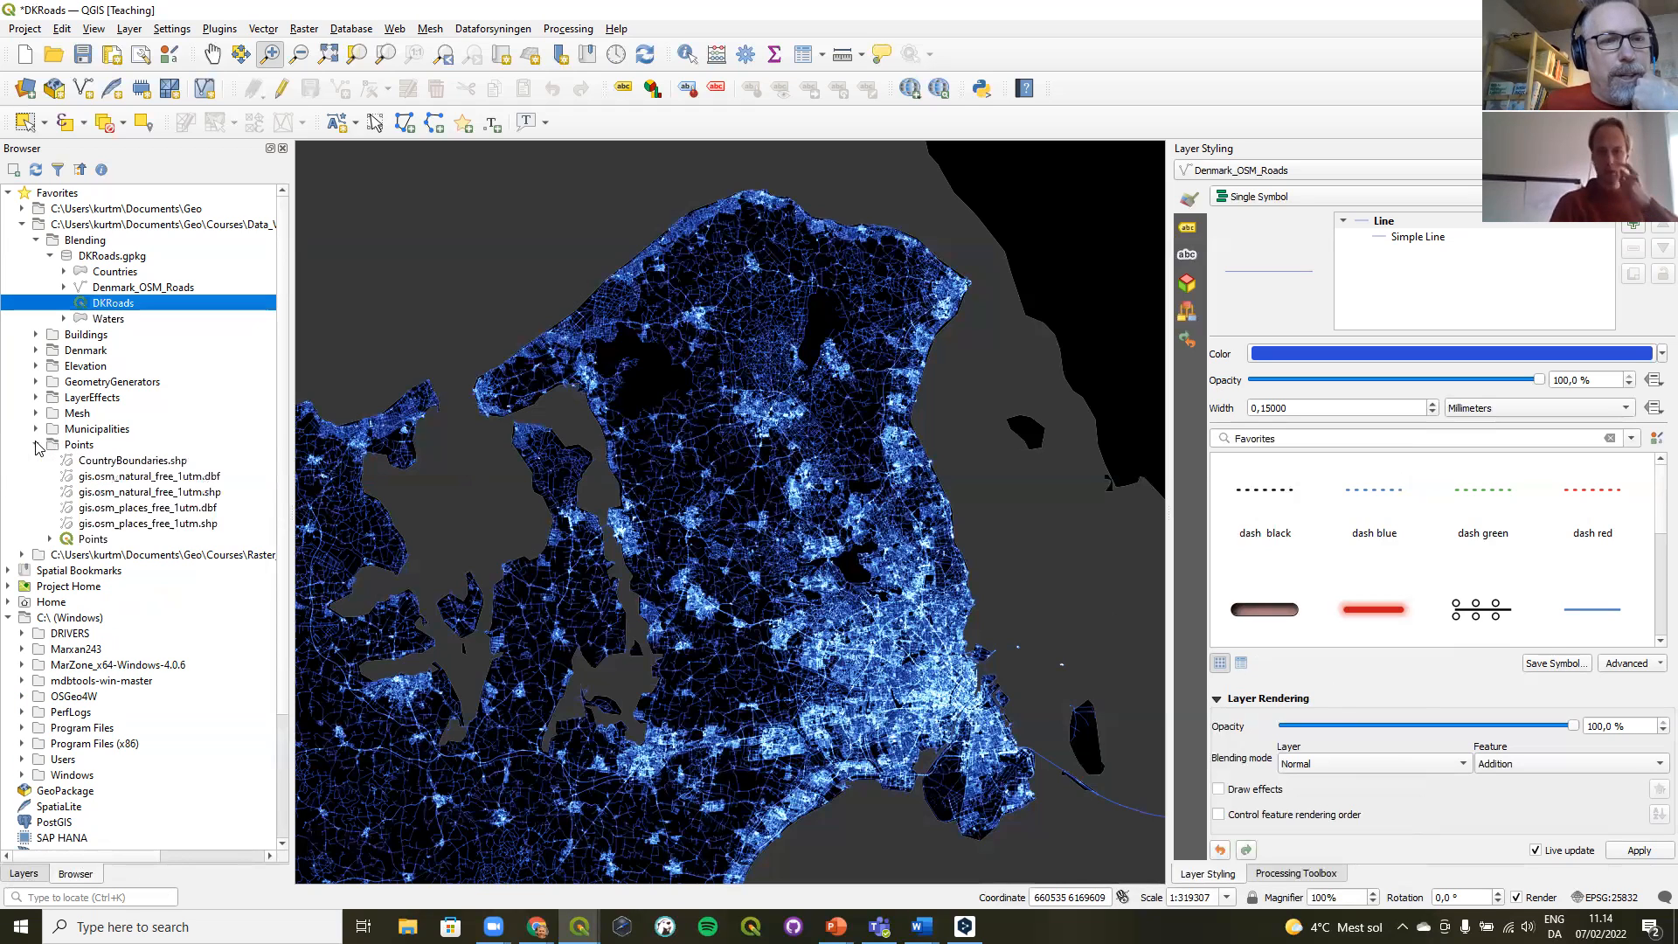
{"action": "left_click", "coordinate": [91, 541]}
{"action": "right_click", "coordinate": [91, 542]}
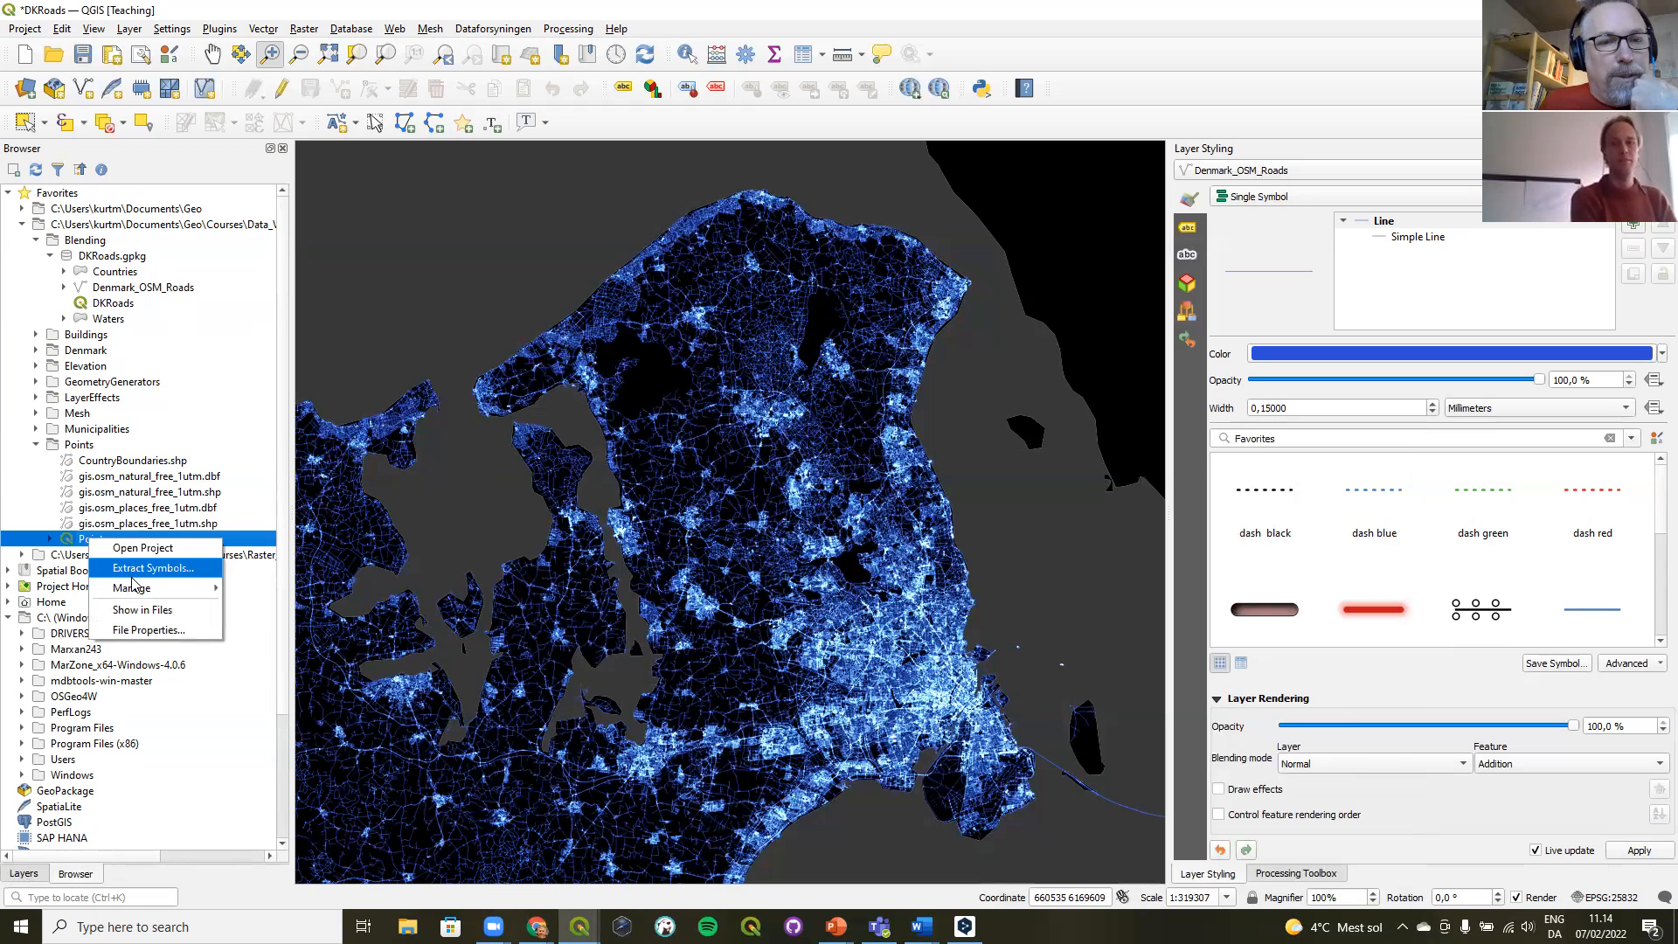
{"action": "left_click", "coordinate": [143, 548]}
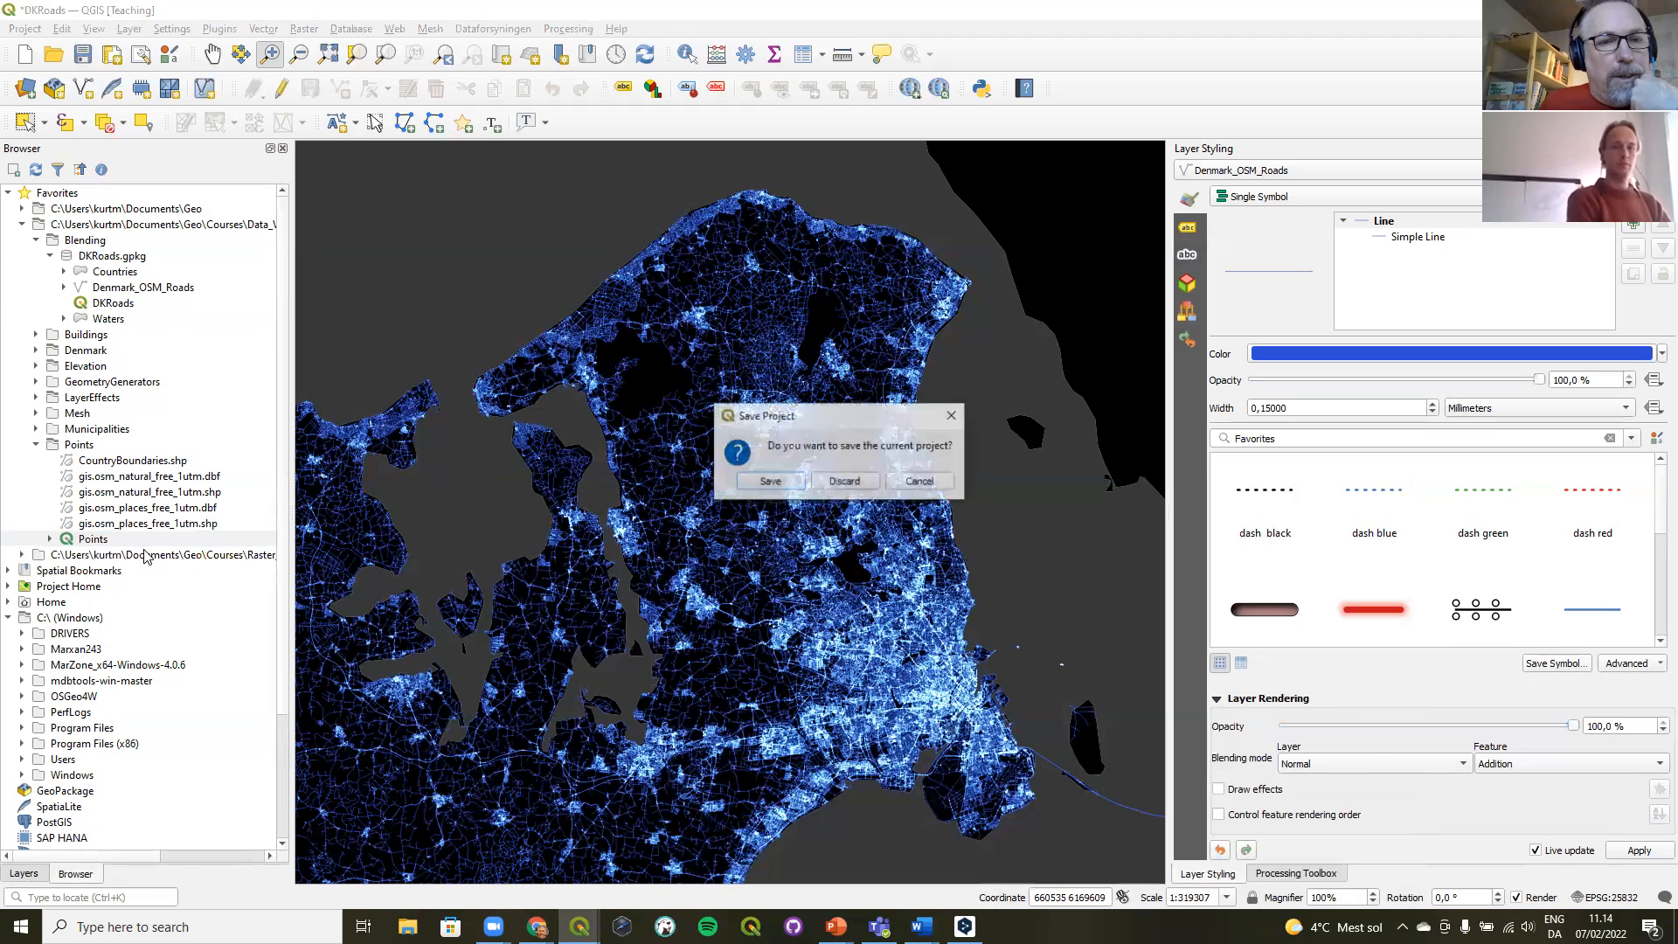
{"action": "left_click", "coordinate": [836, 486]}
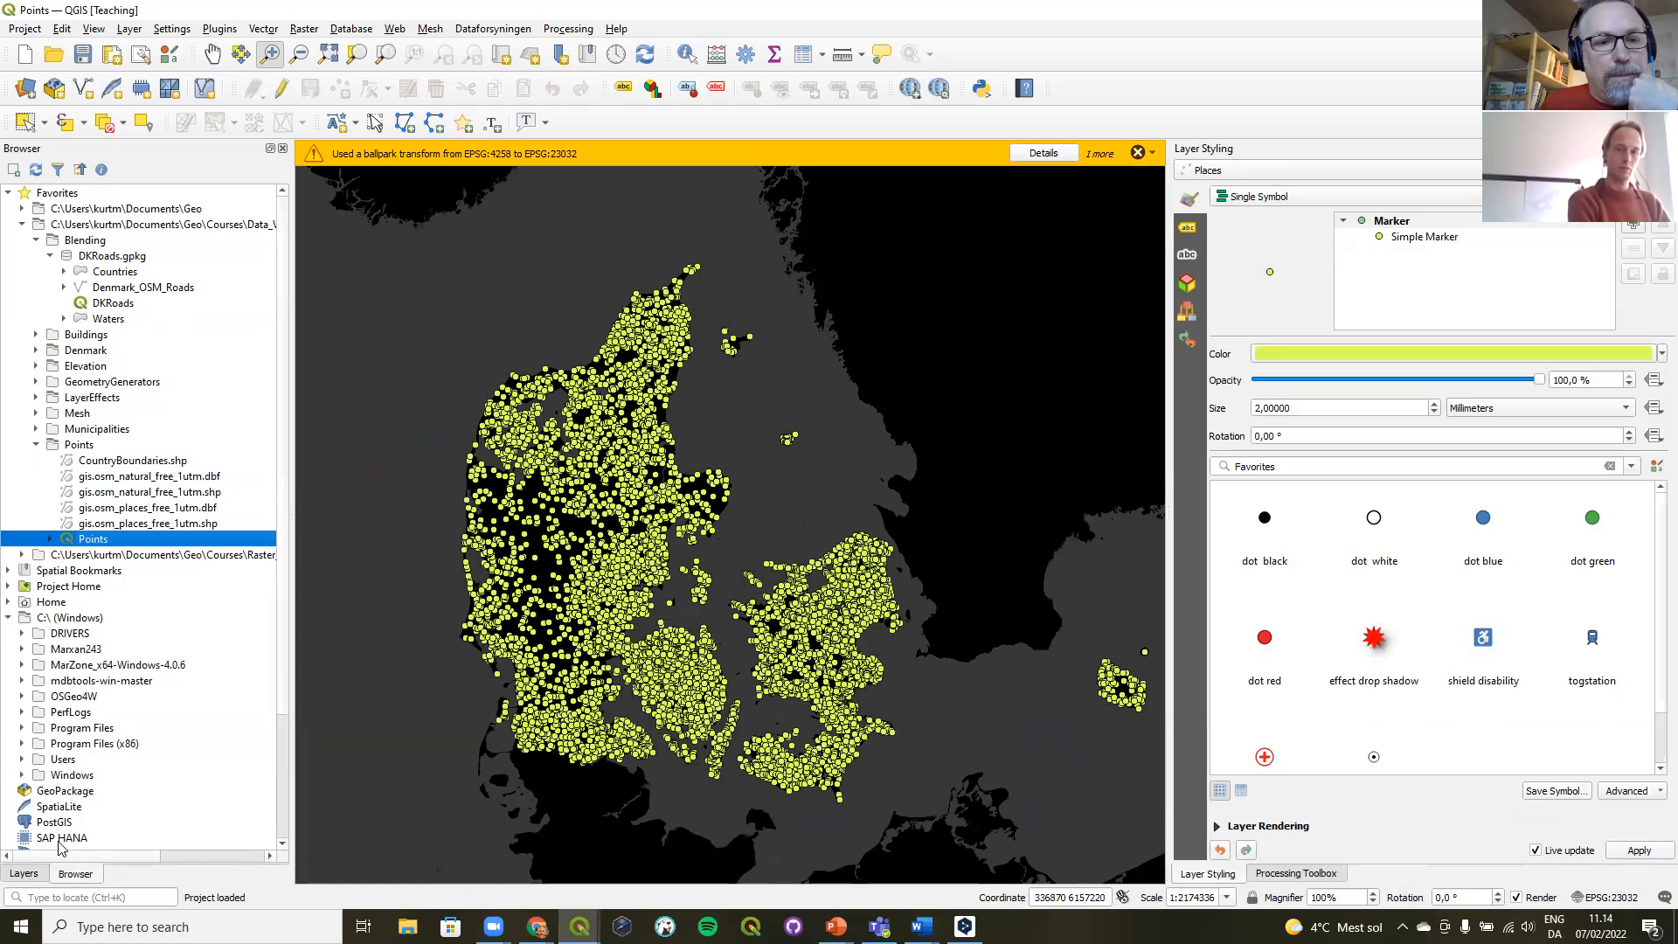
{"action": "left_click", "coordinate": [23, 873]}
{"action": "left_click", "coordinate": [1138, 153]}
{"action": "left_click", "coordinate": [1137, 153]}
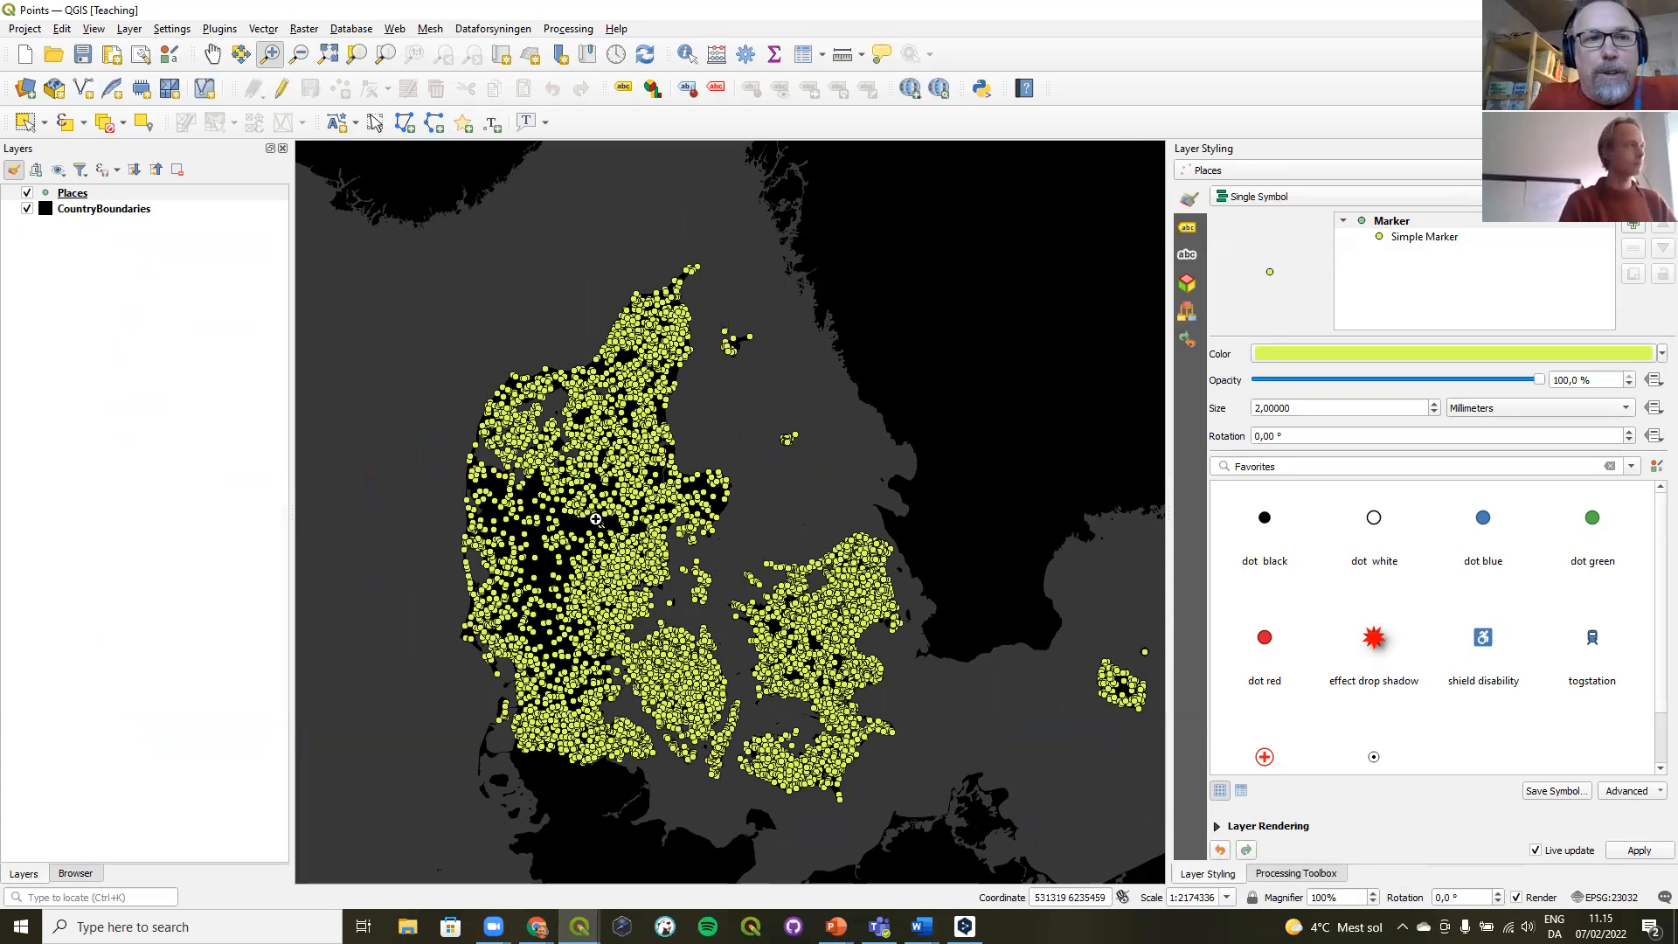
- Show the feature count of the Places layer and change its symbology to Point Cluster
{"action": "left_click", "coordinate": [79, 196]}
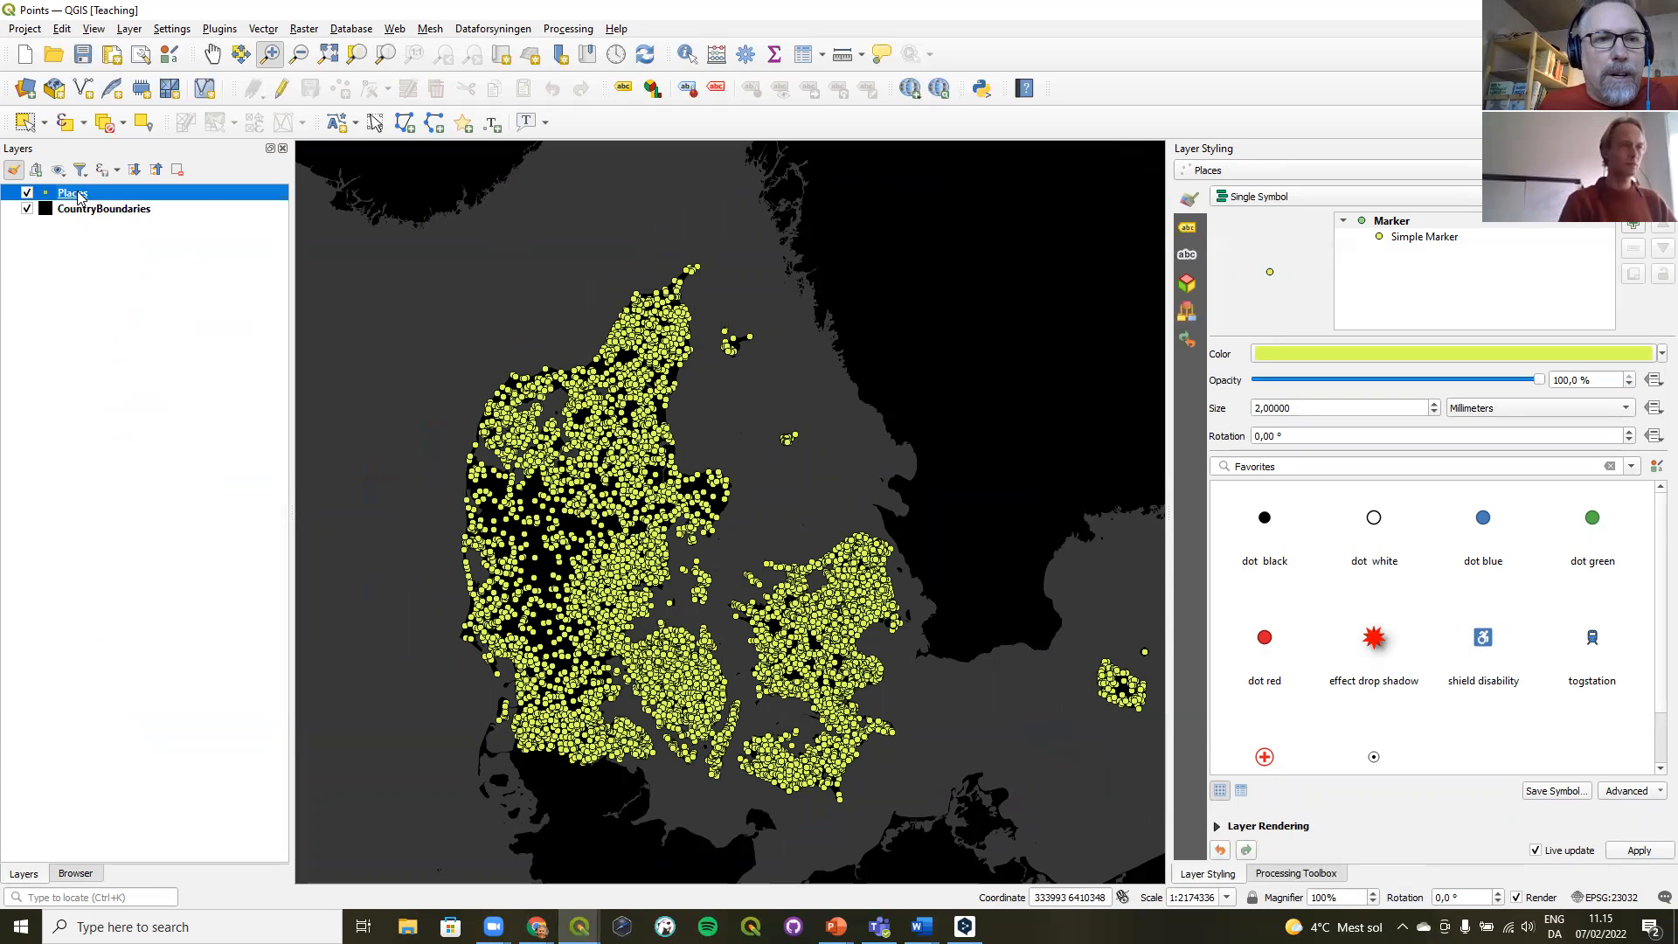
{"action": "right_click", "coordinate": [78, 196]}
{"action": "left_click", "coordinate": [117, 259]}
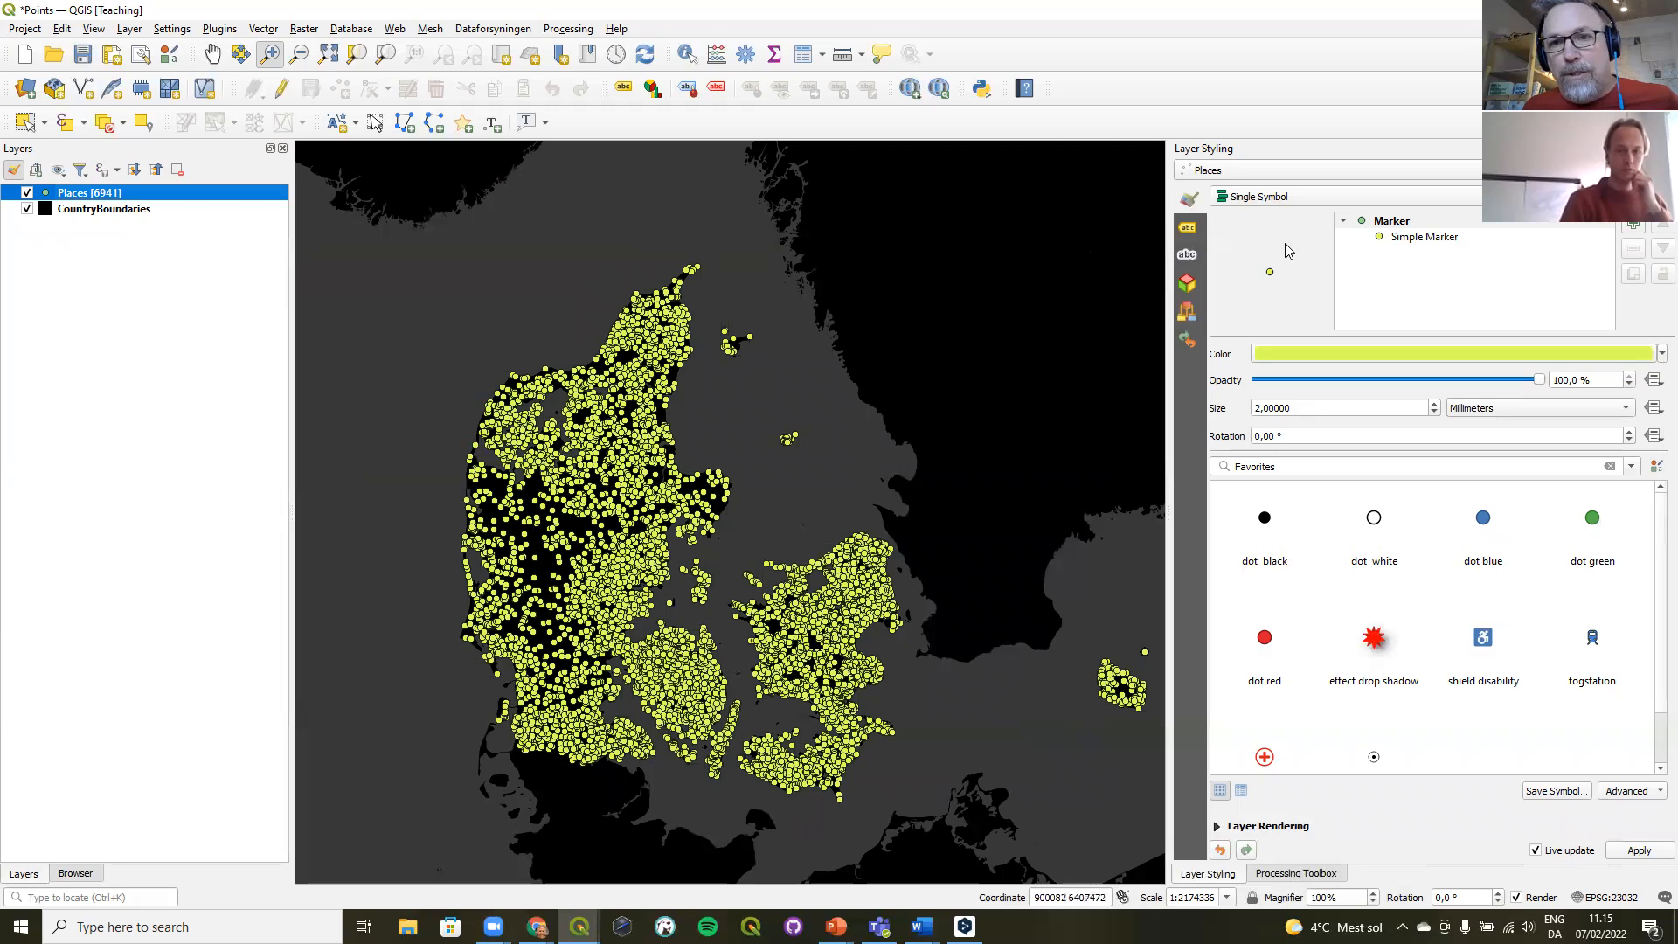
{"action": "left_click", "coordinate": [1327, 197]}
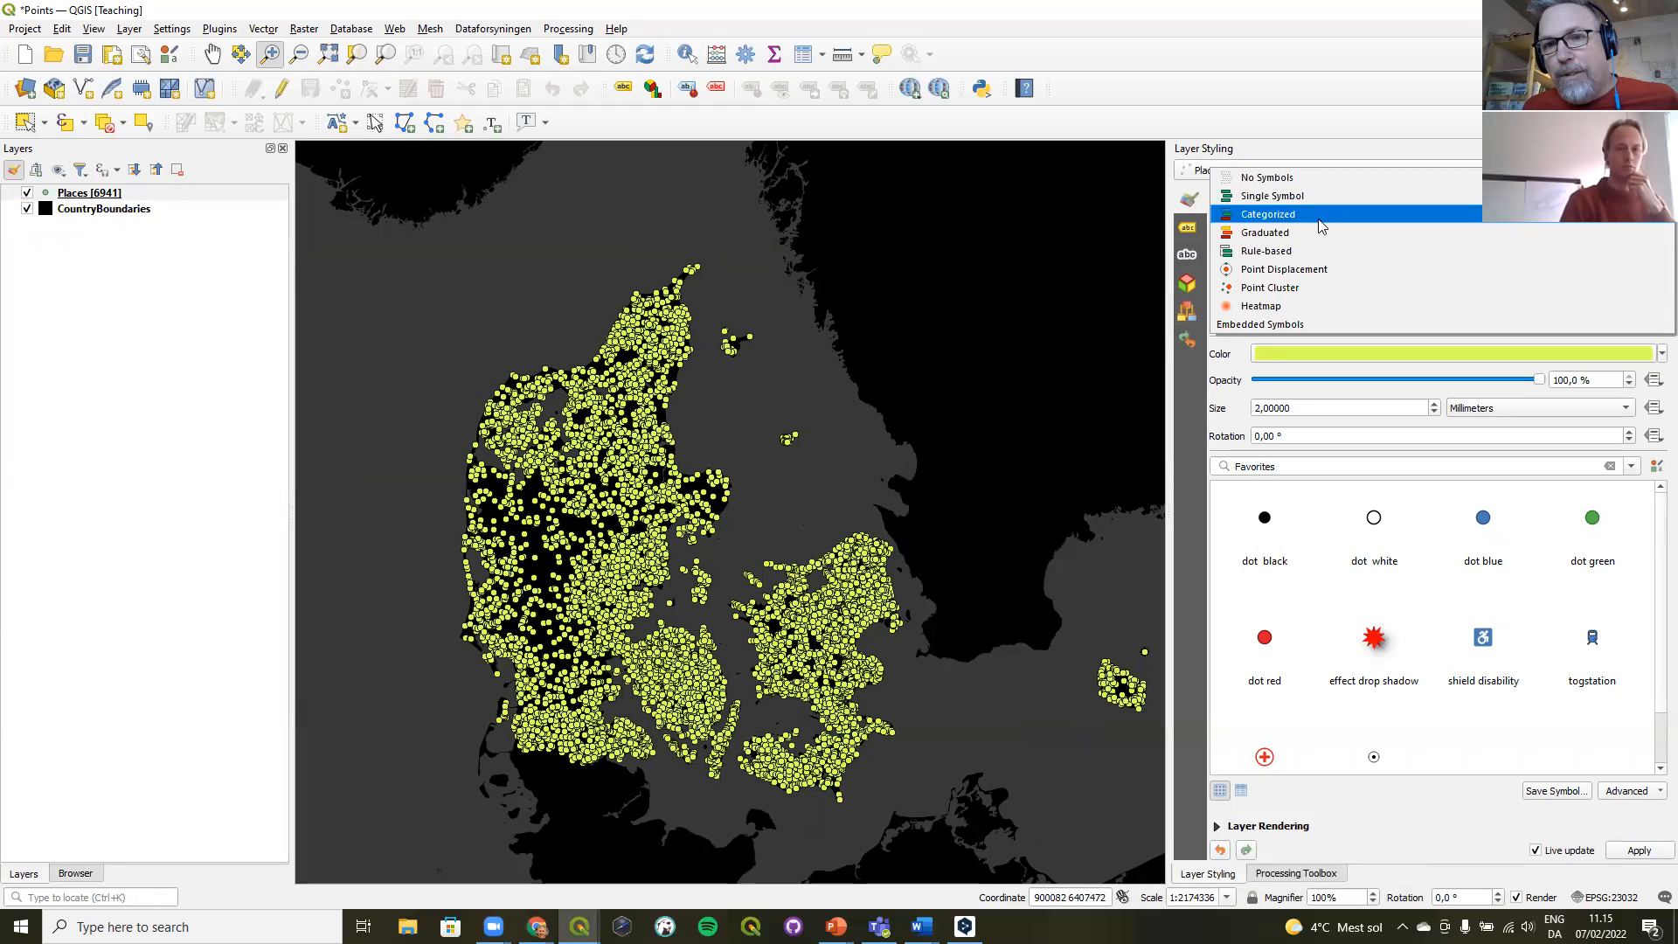
{"action": "left_click", "coordinate": [1301, 288]}
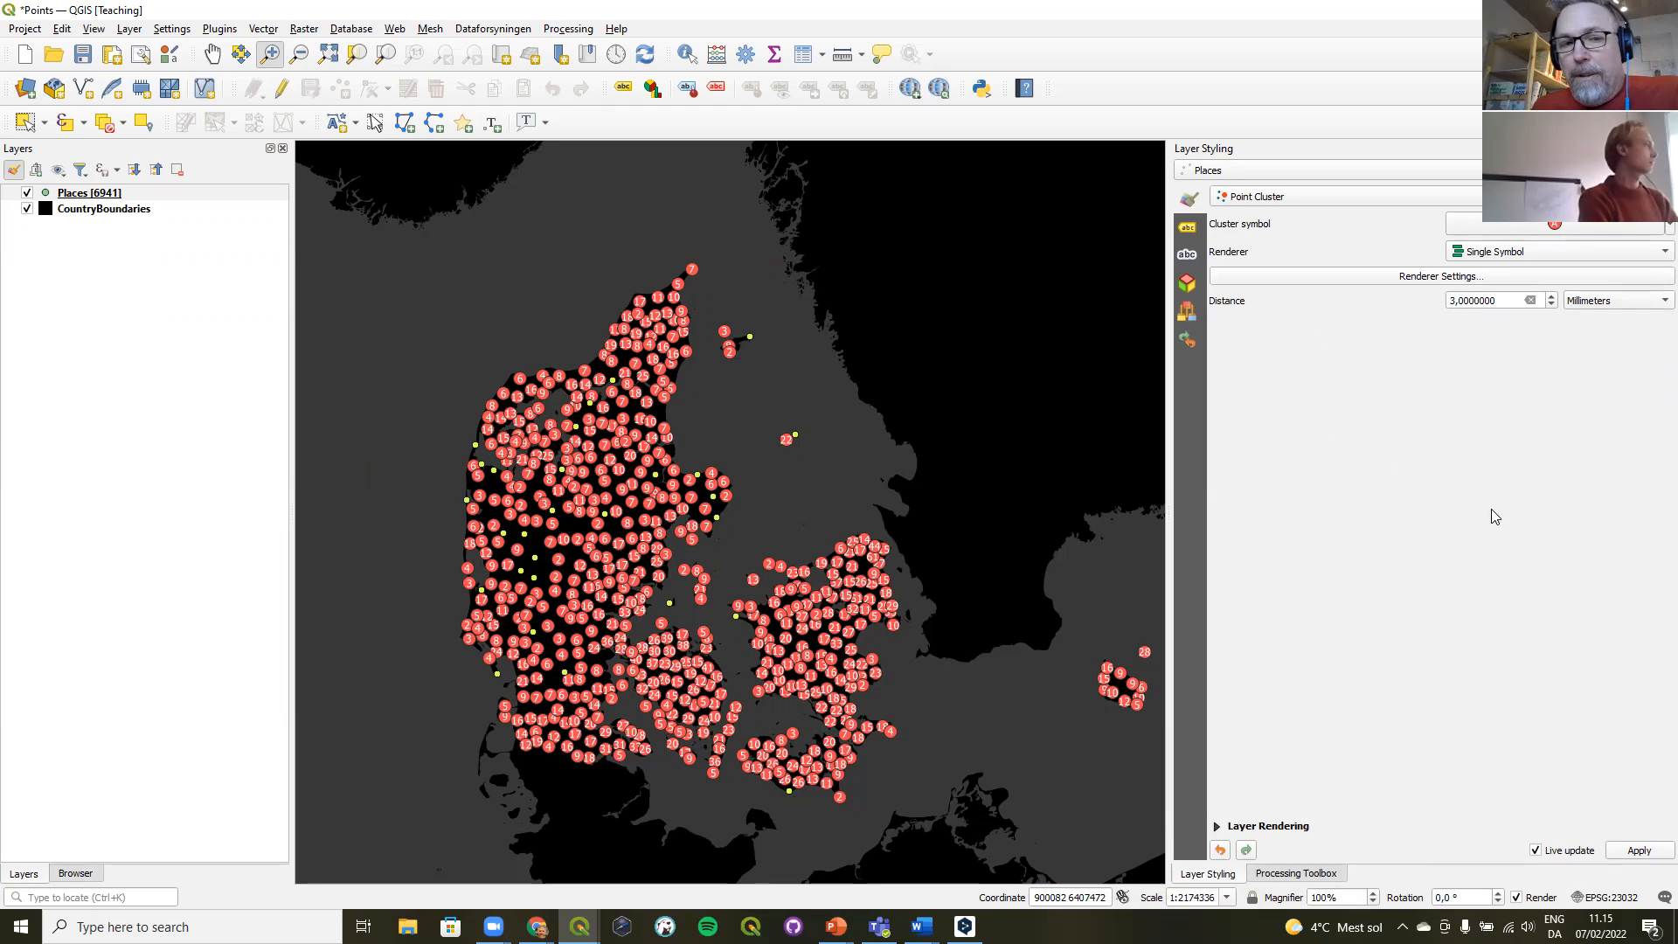
- Set the fill colour of the cluster symbol's Simple Marker to green
{"action": "left_click", "coordinate": [1578, 228]}
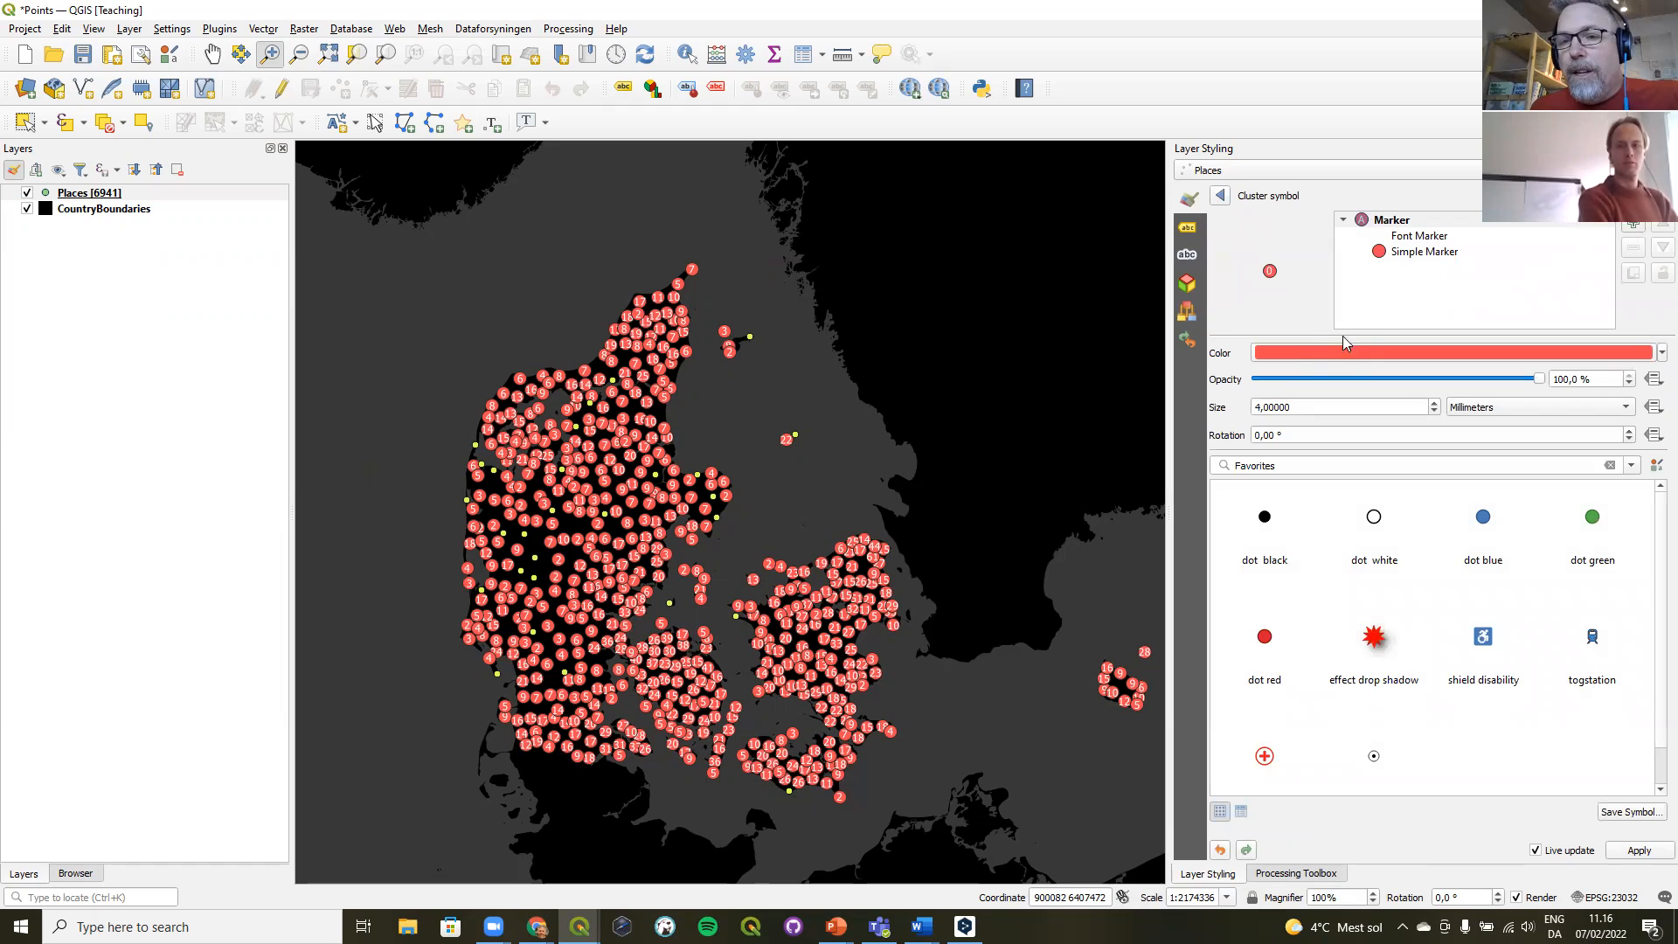
{"action": "left_click", "coordinate": [1420, 253]}
{"action": "left_click", "coordinate": [1424, 237]}
{"action": "left_click", "coordinate": [1423, 254]}
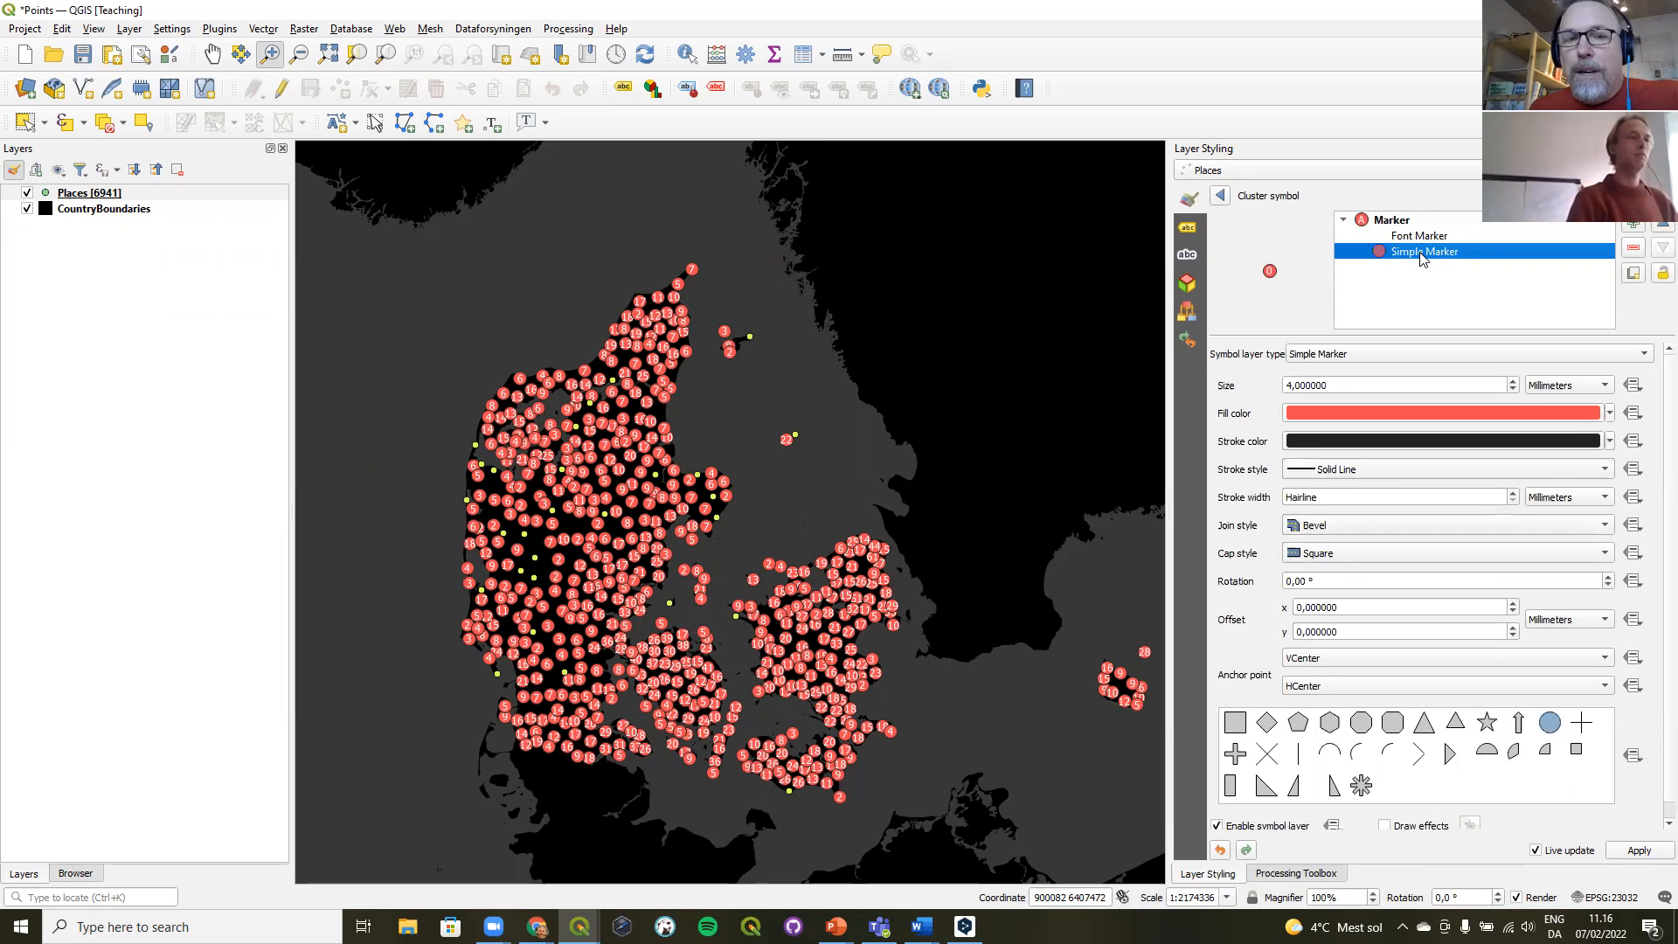
{"action": "left_click", "coordinate": [1424, 237]}
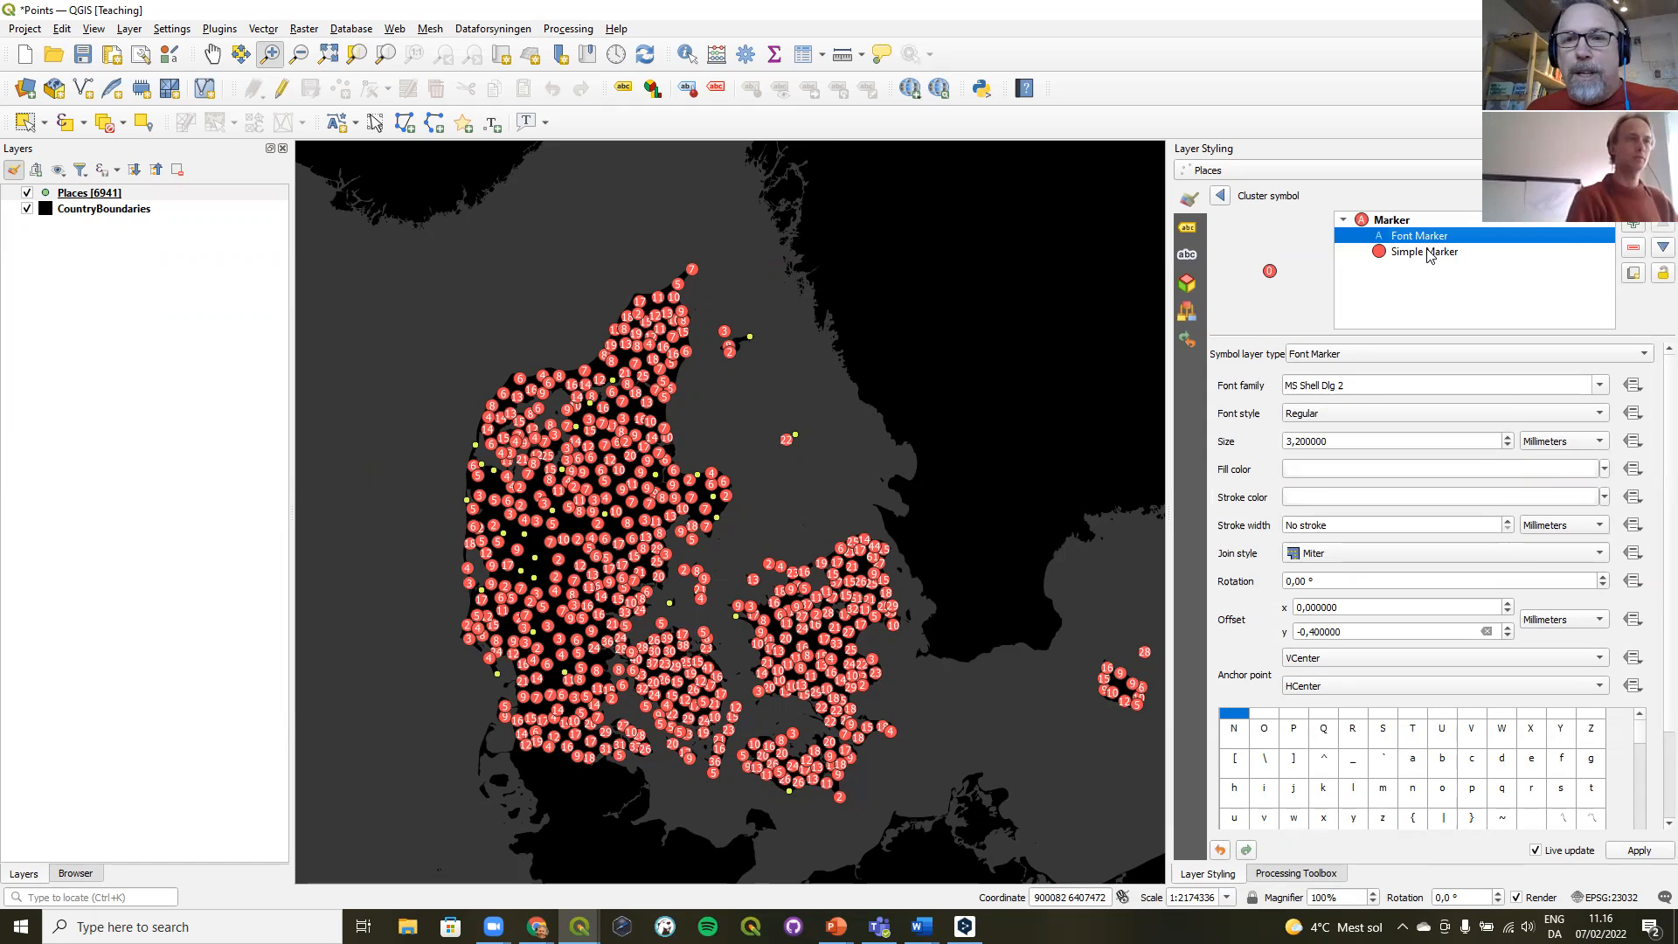
{"action": "left_click", "coordinate": [1435, 251]}
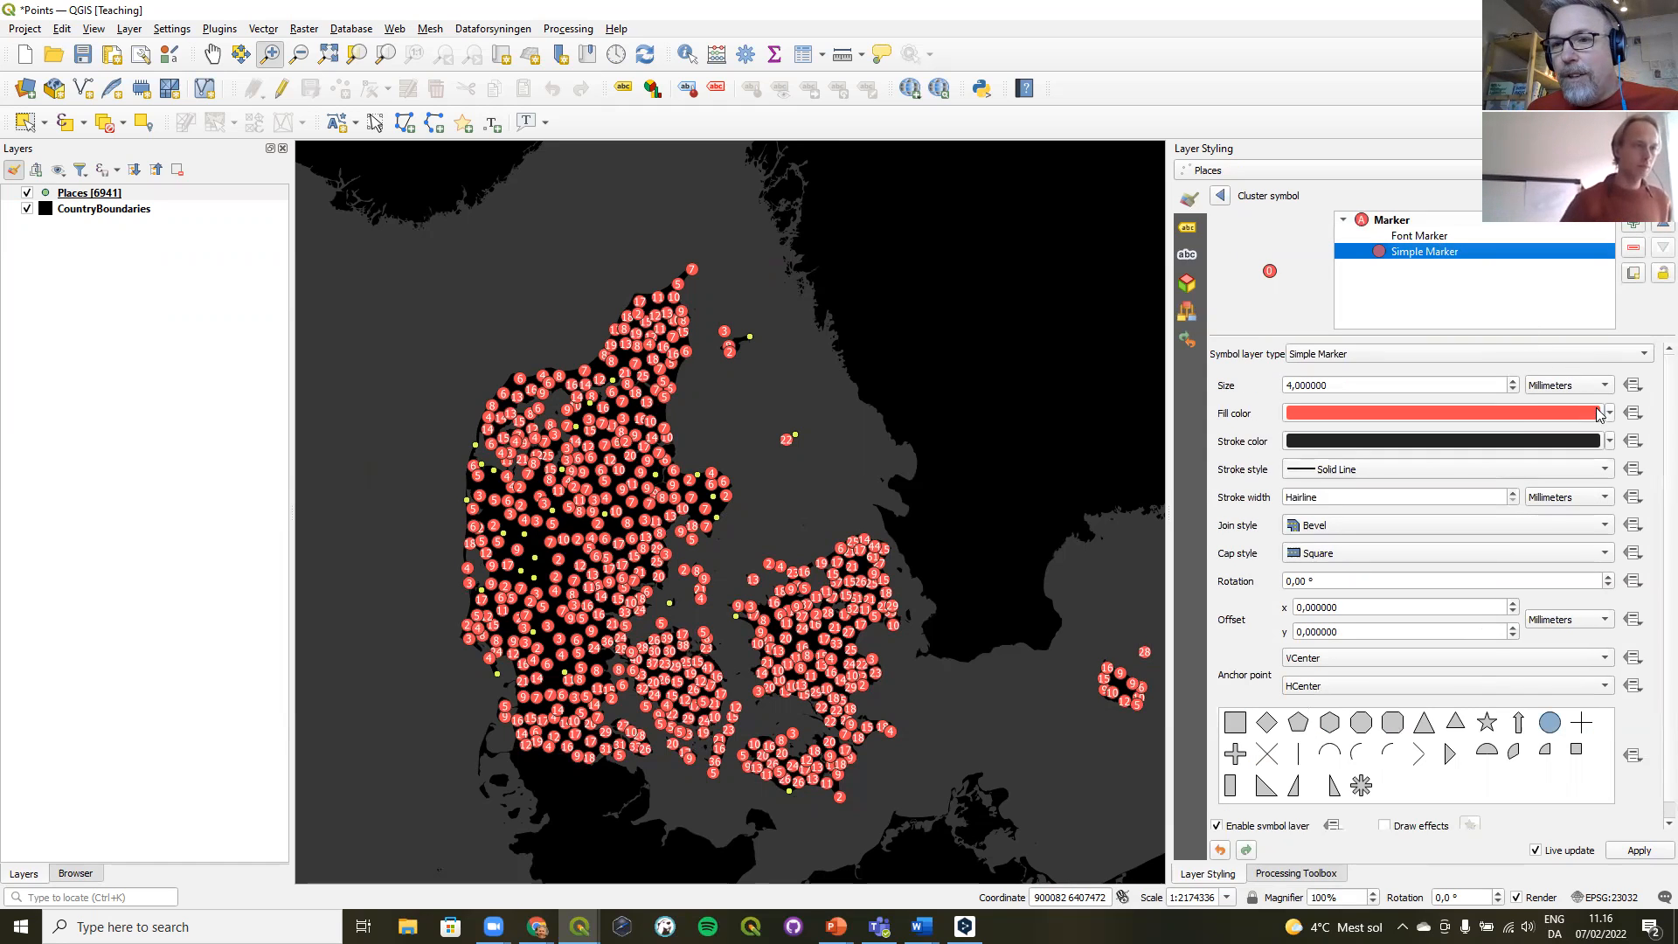
{"action": "left_click", "coordinate": [1611, 413]}
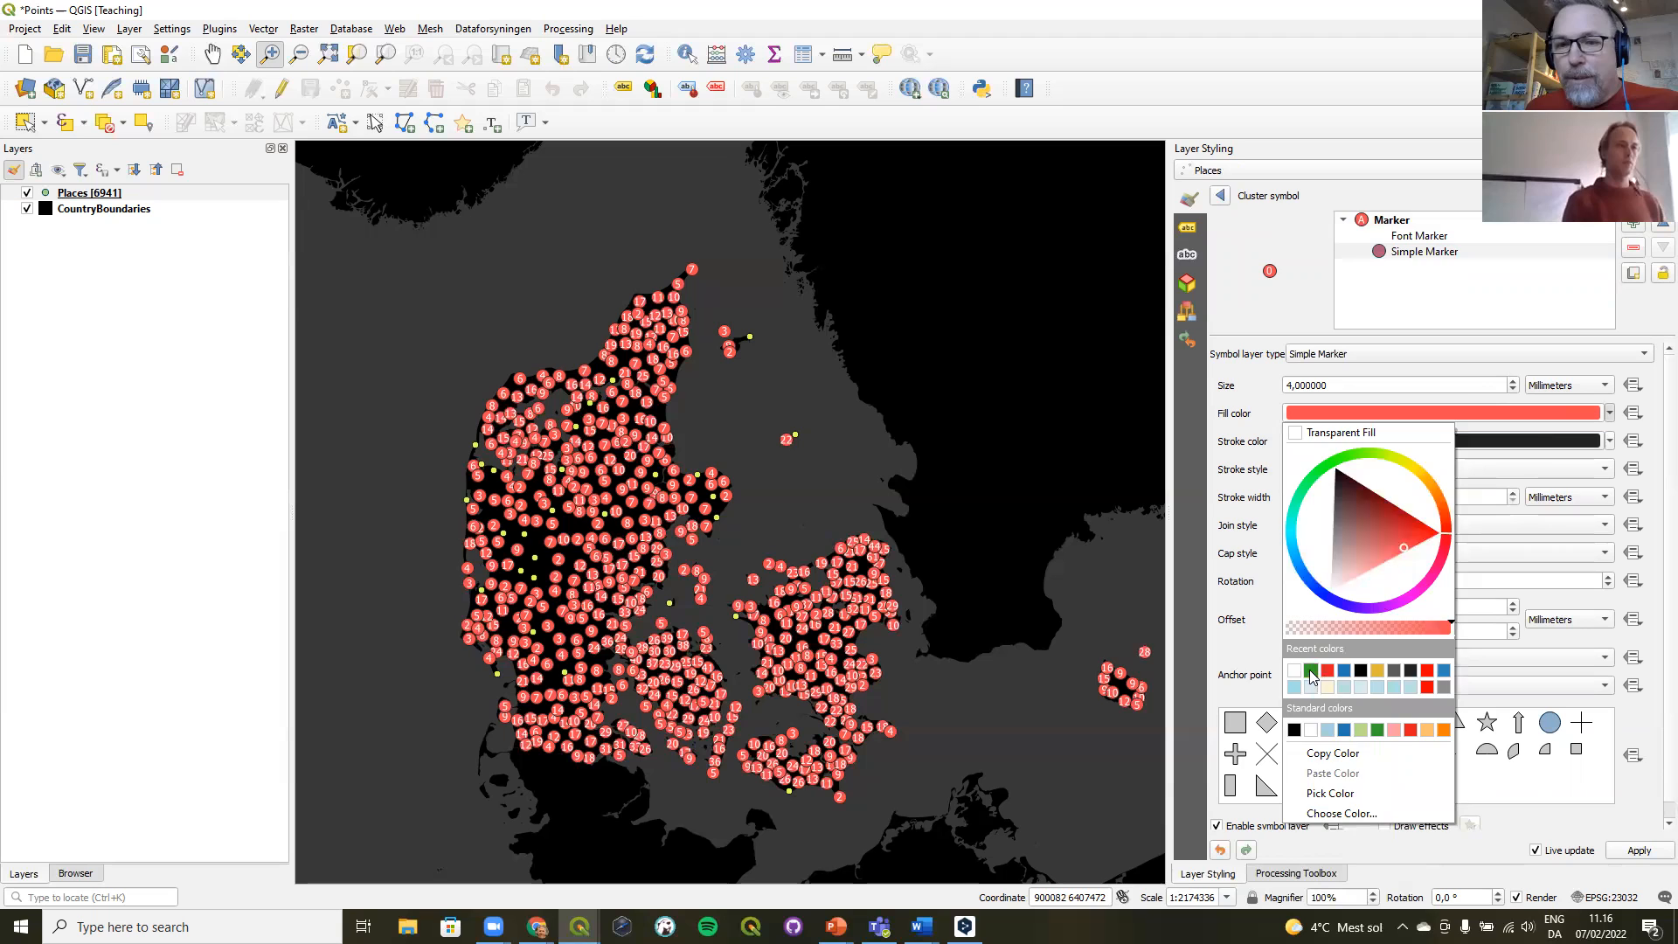
{"action": "left_click", "coordinate": [1311, 672]}
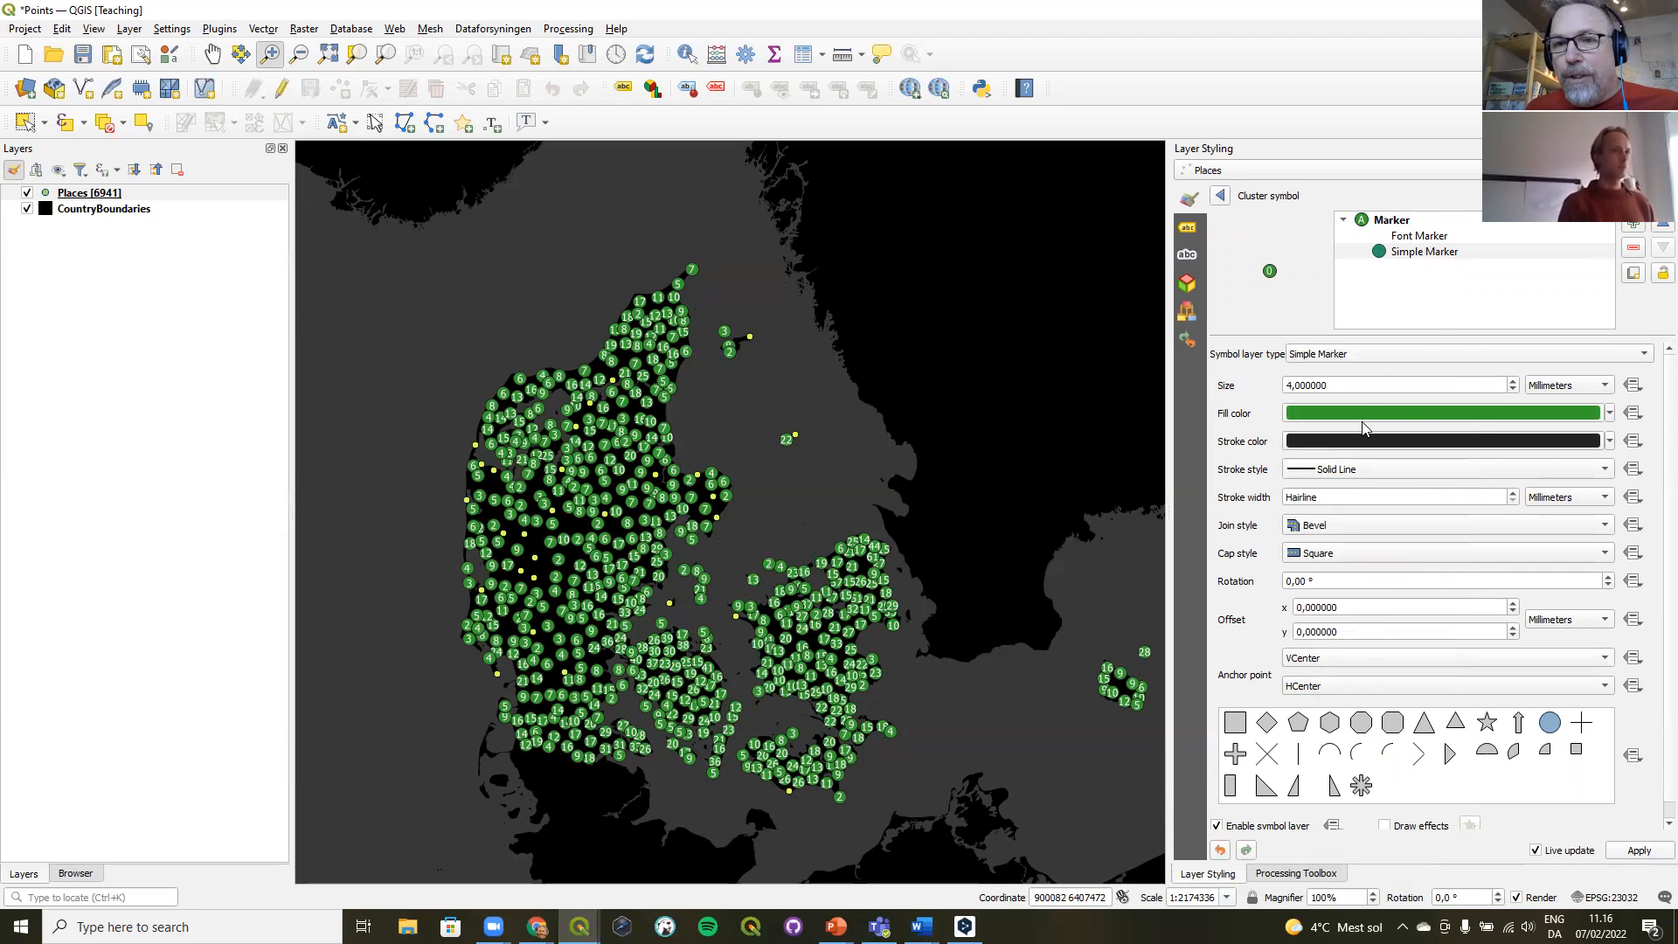
- Set the cluster symbol's Font Marker to the Arial font family with Bold style
{"action": "left_click", "coordinate": [1409, 236]}
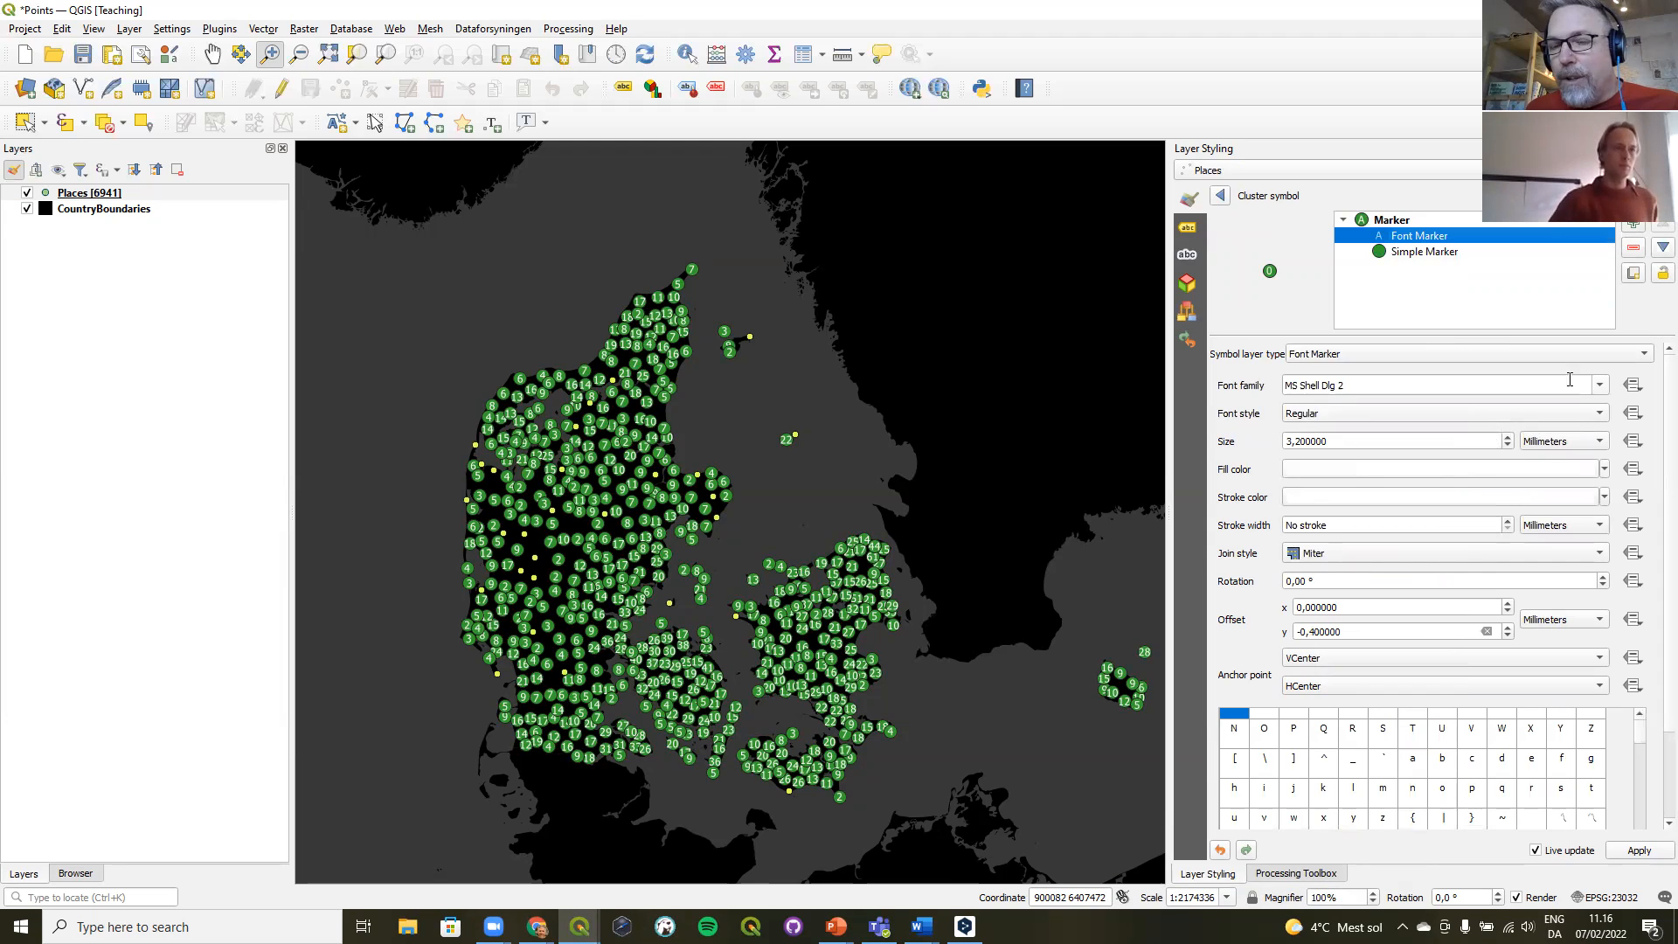
{"action": "left_click", "coordinate": [1600, 386]}
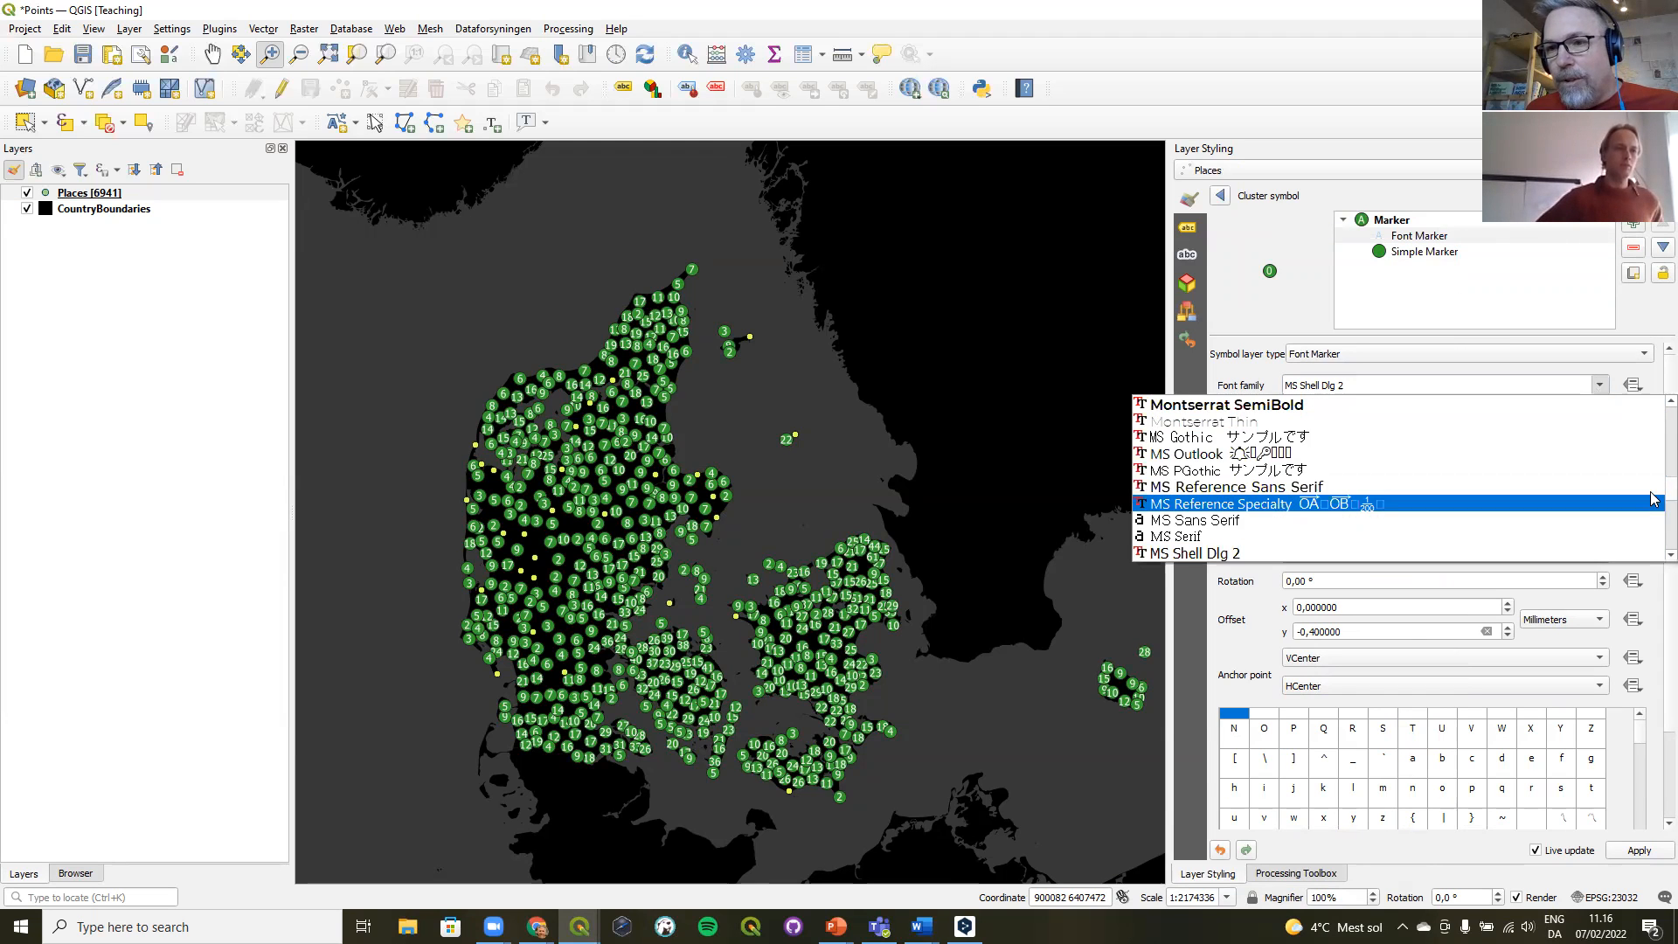
{"action": "key", "text": "Escape"}
{"action": "left_click", "coordinate": [1600, 385]}
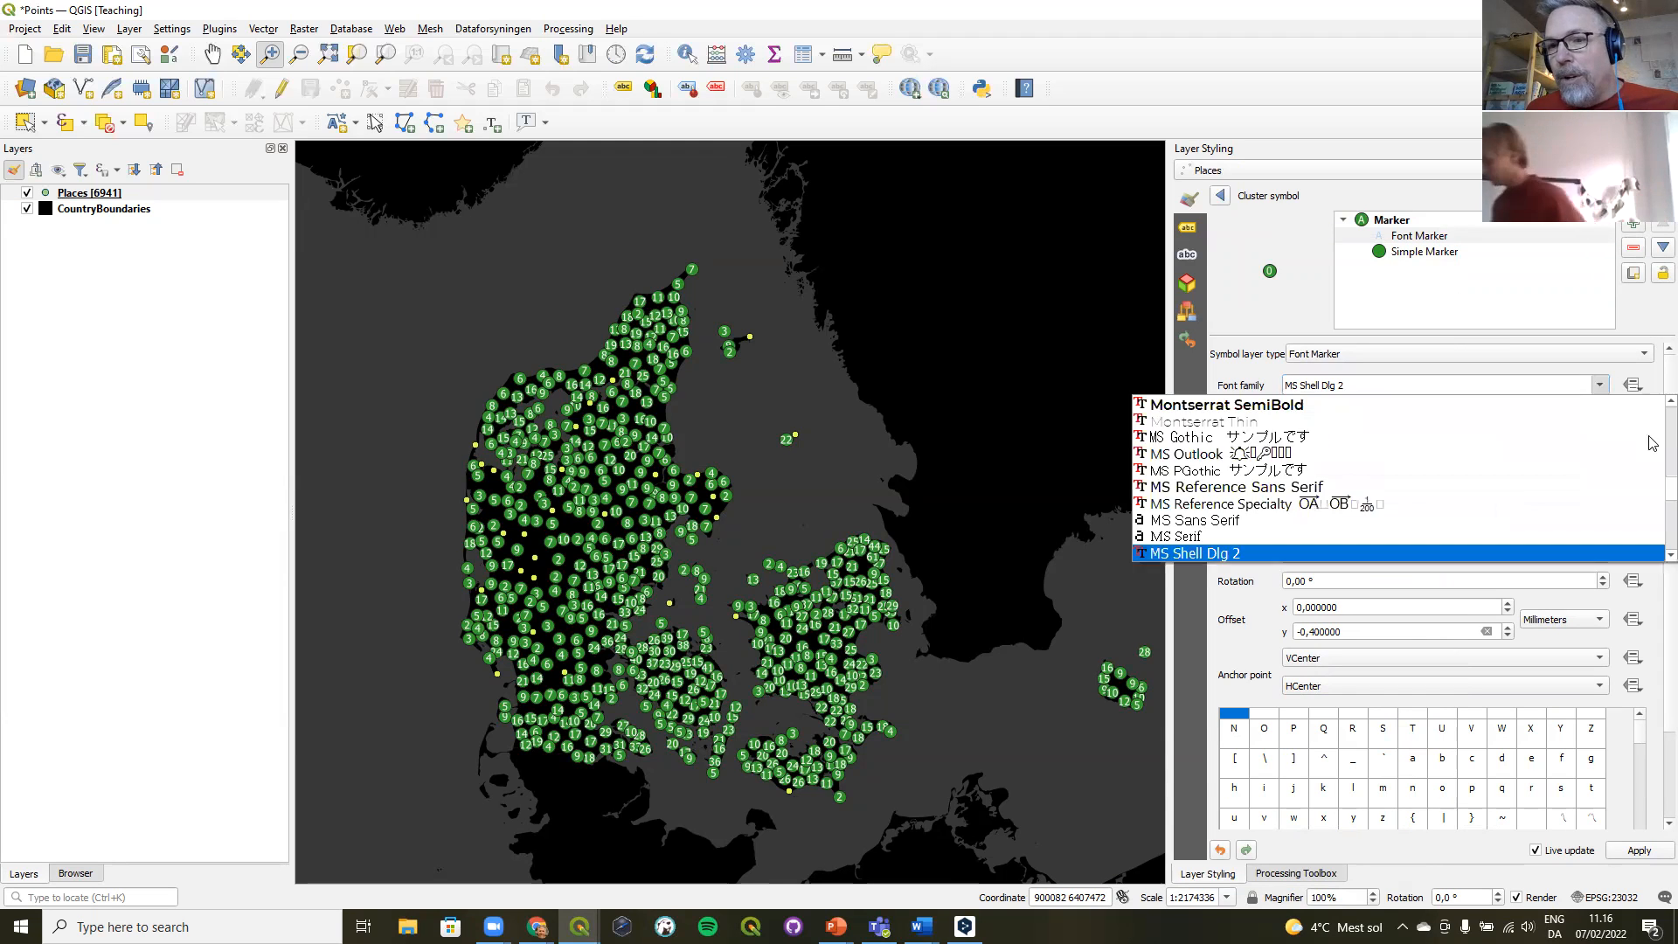
{"action": "left_click_drag", "start_coordinate": [1653, 502], "coordinate": [1654, 374]}
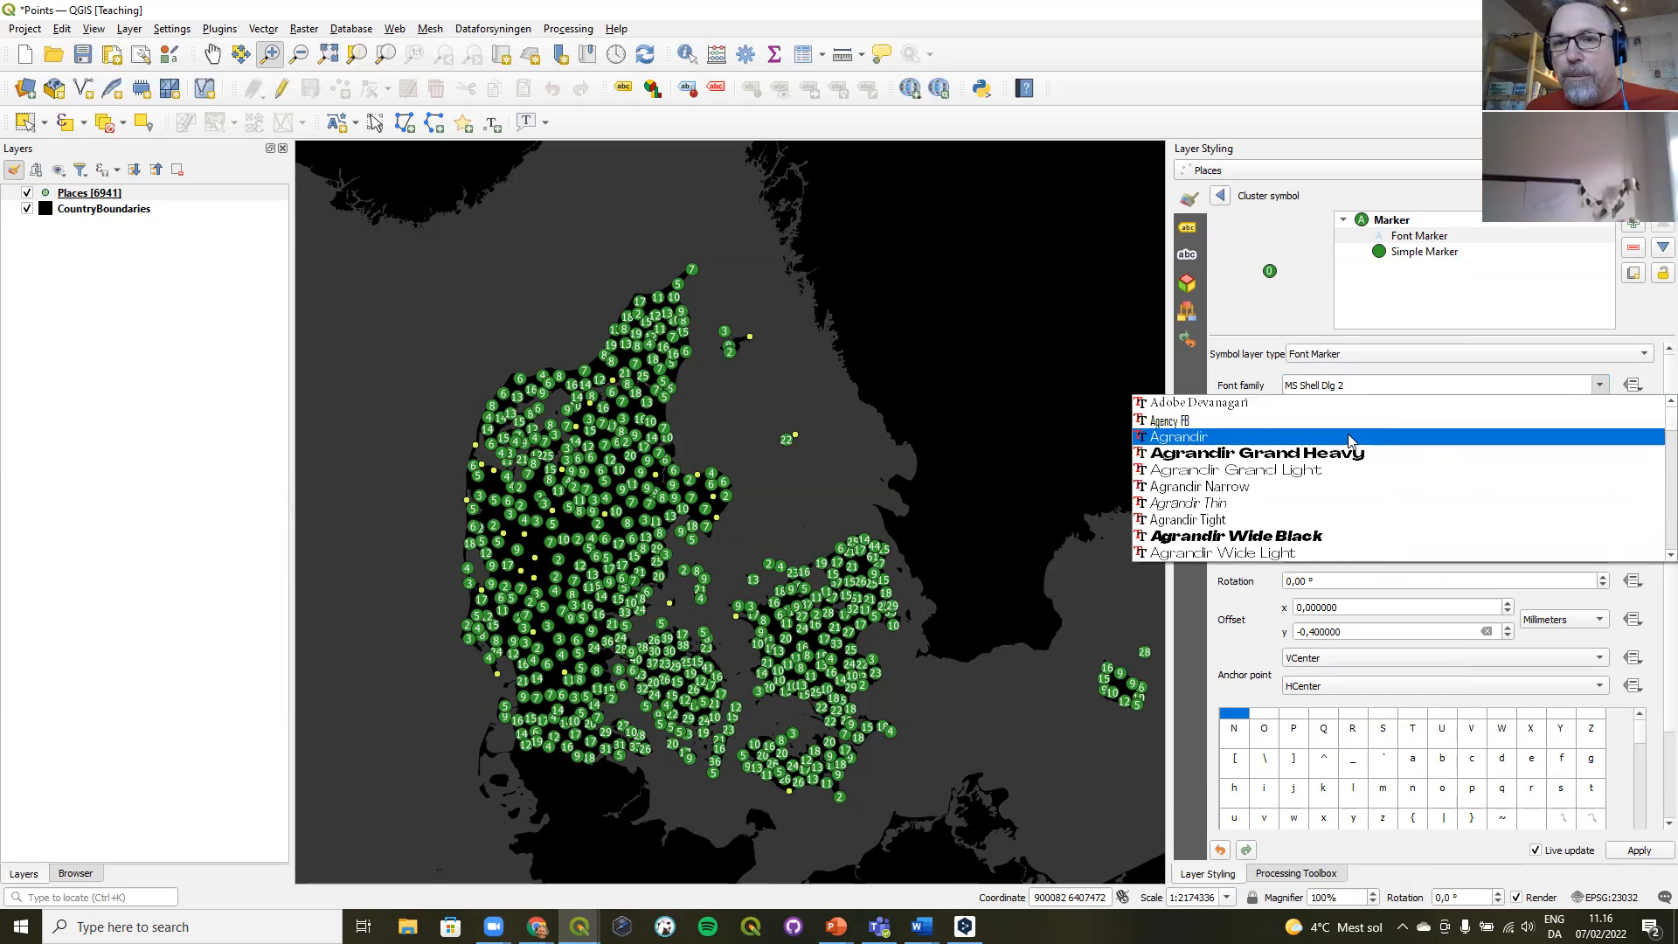
{"action": "scroll", "coordinate": [1309, 496], "scroll_direction": "down", "scroll_amount": 2}
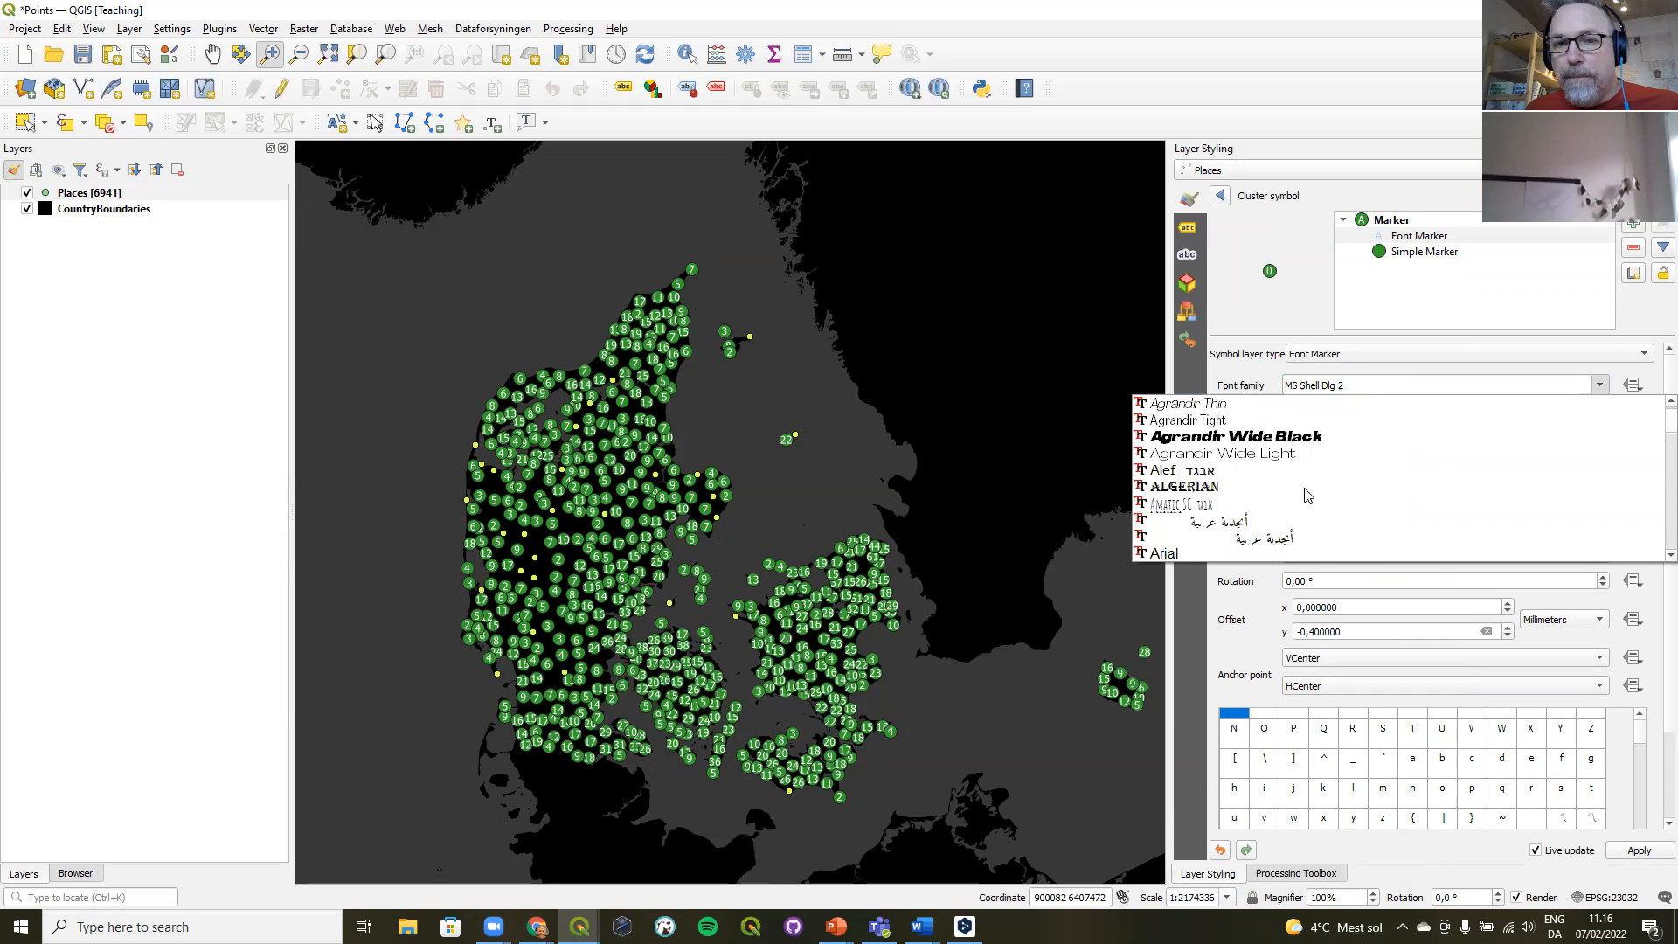
{"action": "scroll", "coordinate": [1309, 496], "scroll_direction": "down", "scroll_amount": 1}
{"action": "left_click", "coordinate": [1228, 516]}
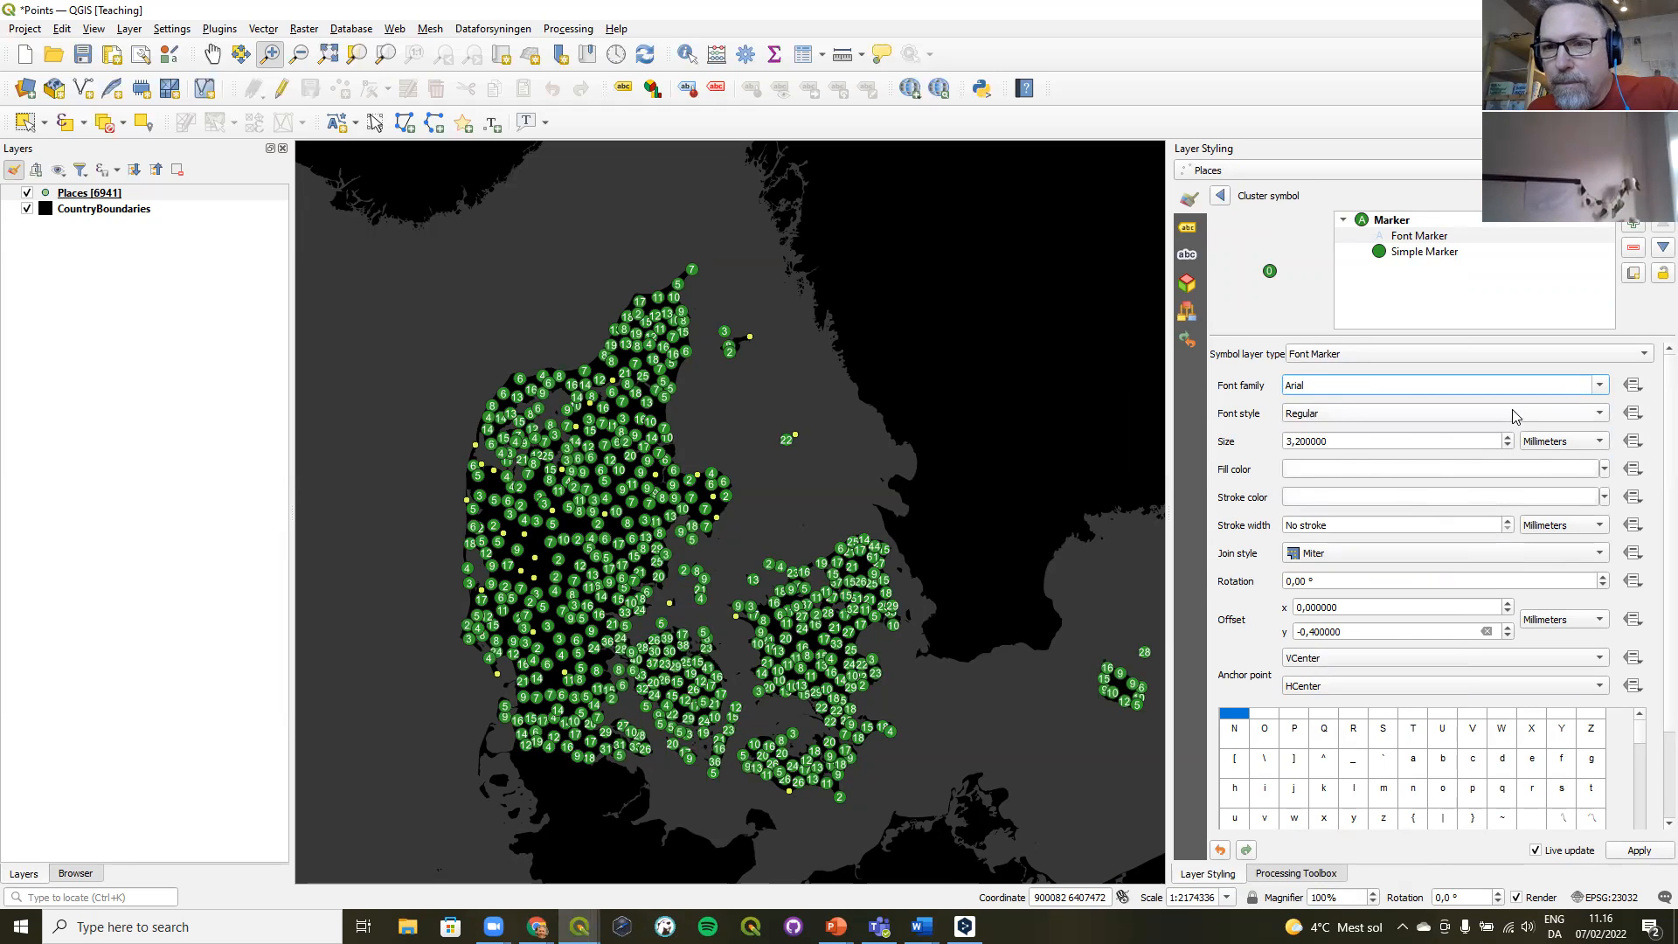
{"action": "left_click", "coordinate": [1512, 413]}
{"action": "left_click", "coordinate": [1500, 433]}
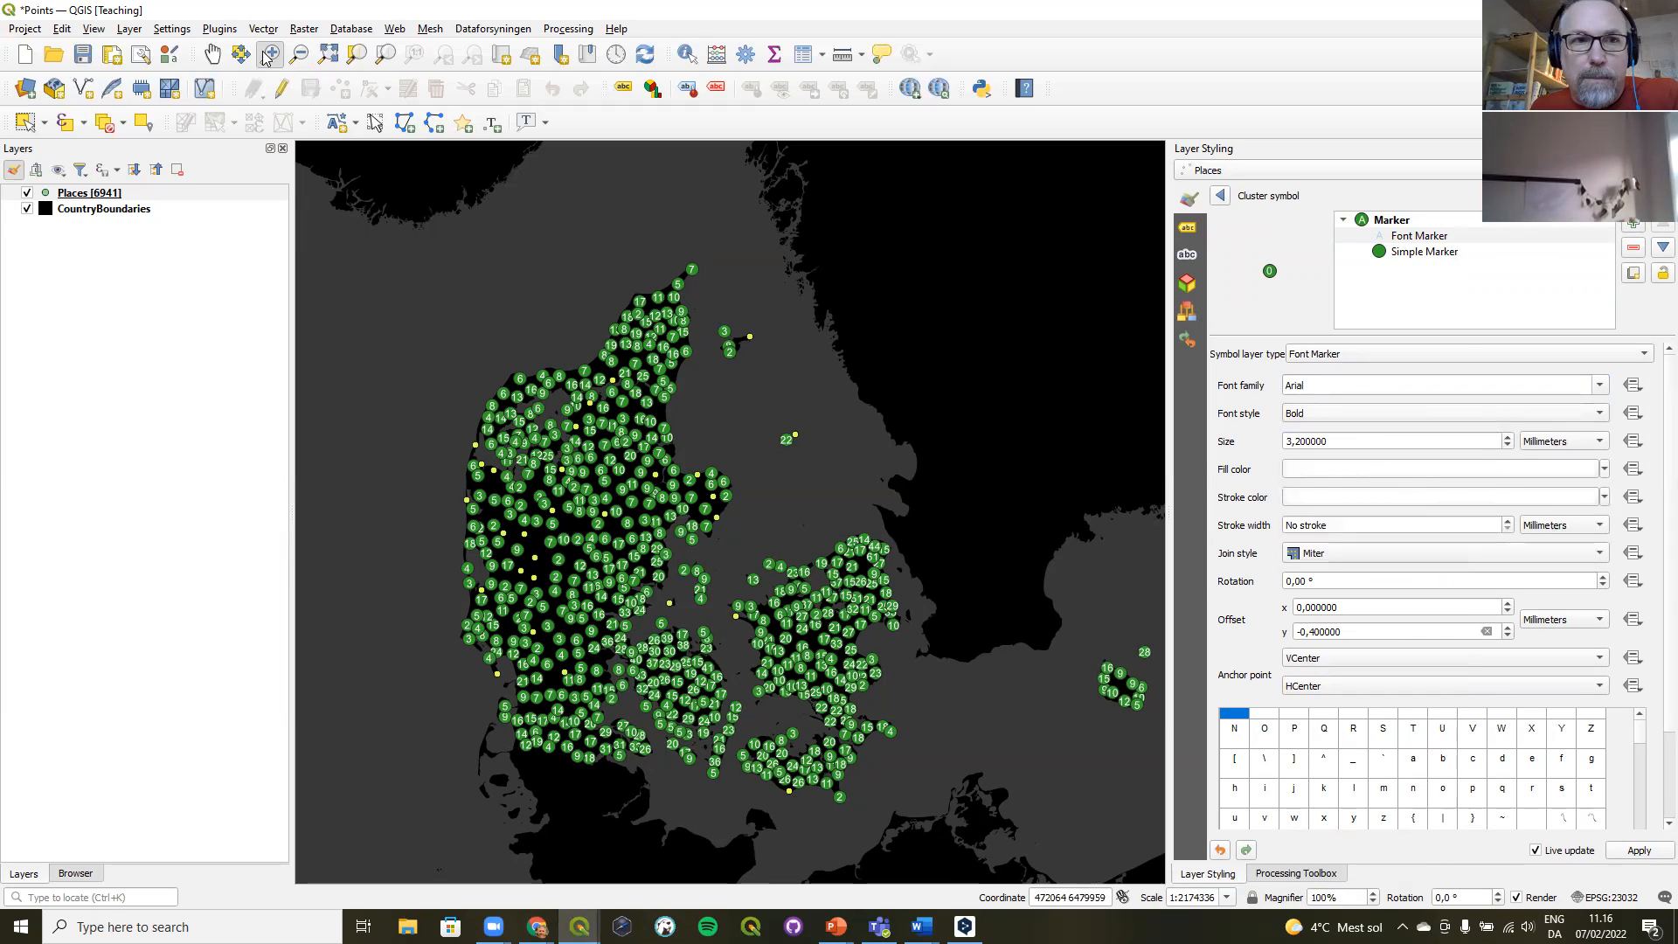
- Examine the clusters across the north-eastern island of Denmark and the renderer settings for its unclustered points
{"action": "left_click_drag", "start_coordinate": [745, 512], "coordinate": [929, 666]}
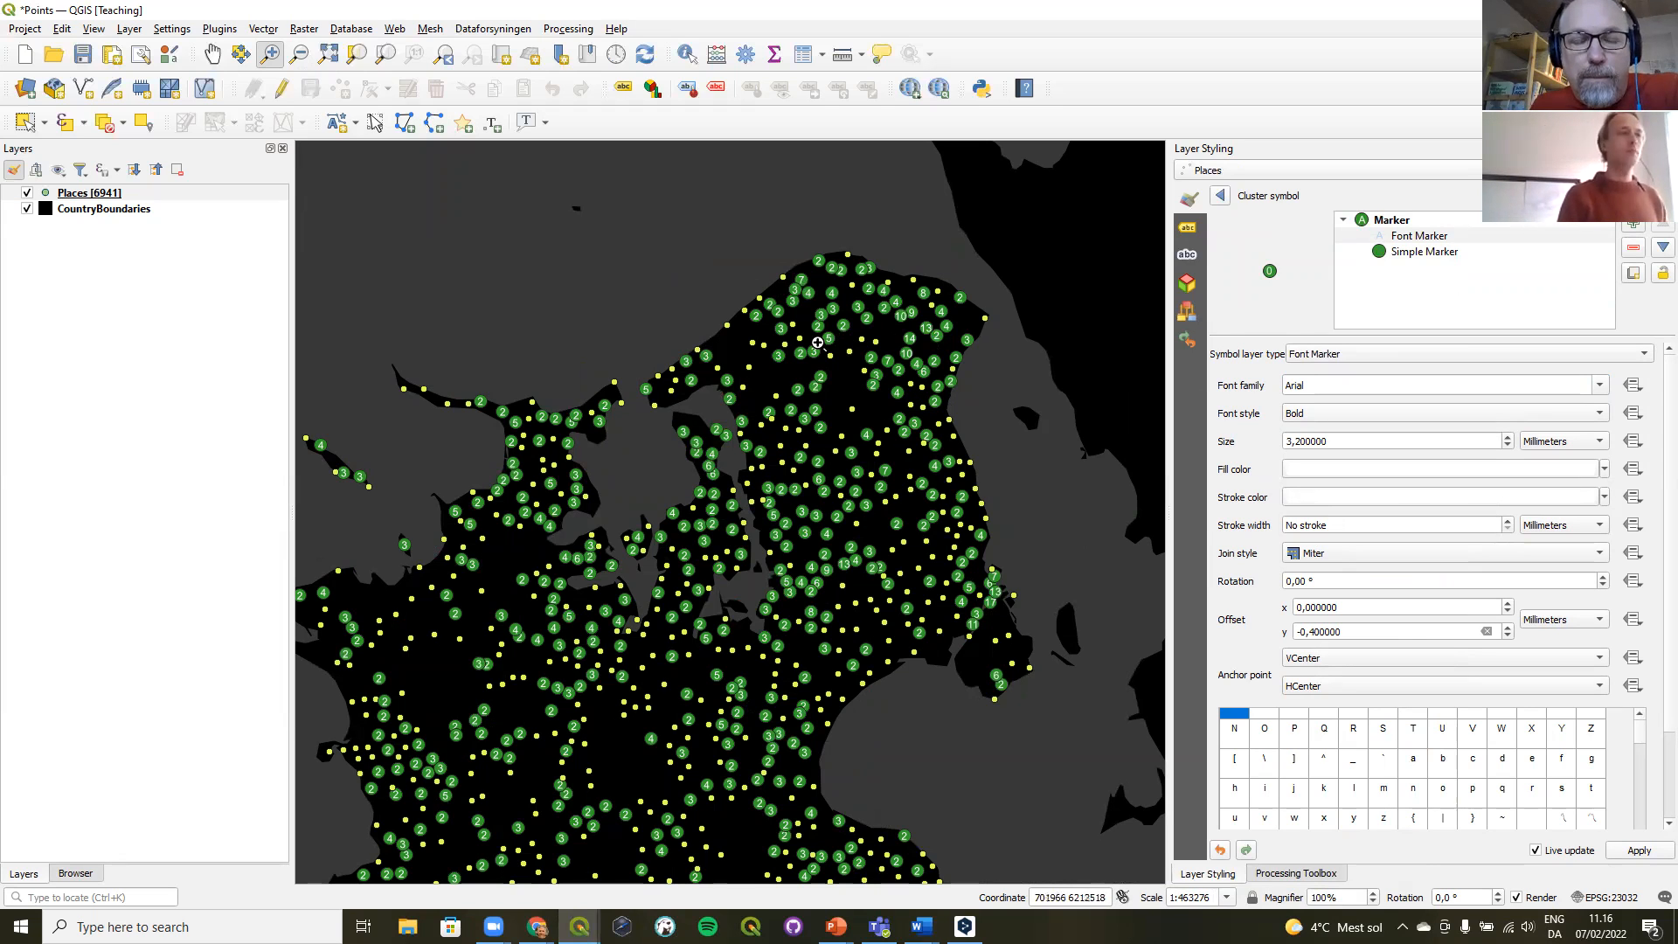
{"action": "left_click", "coordinate": [1220, 195]}
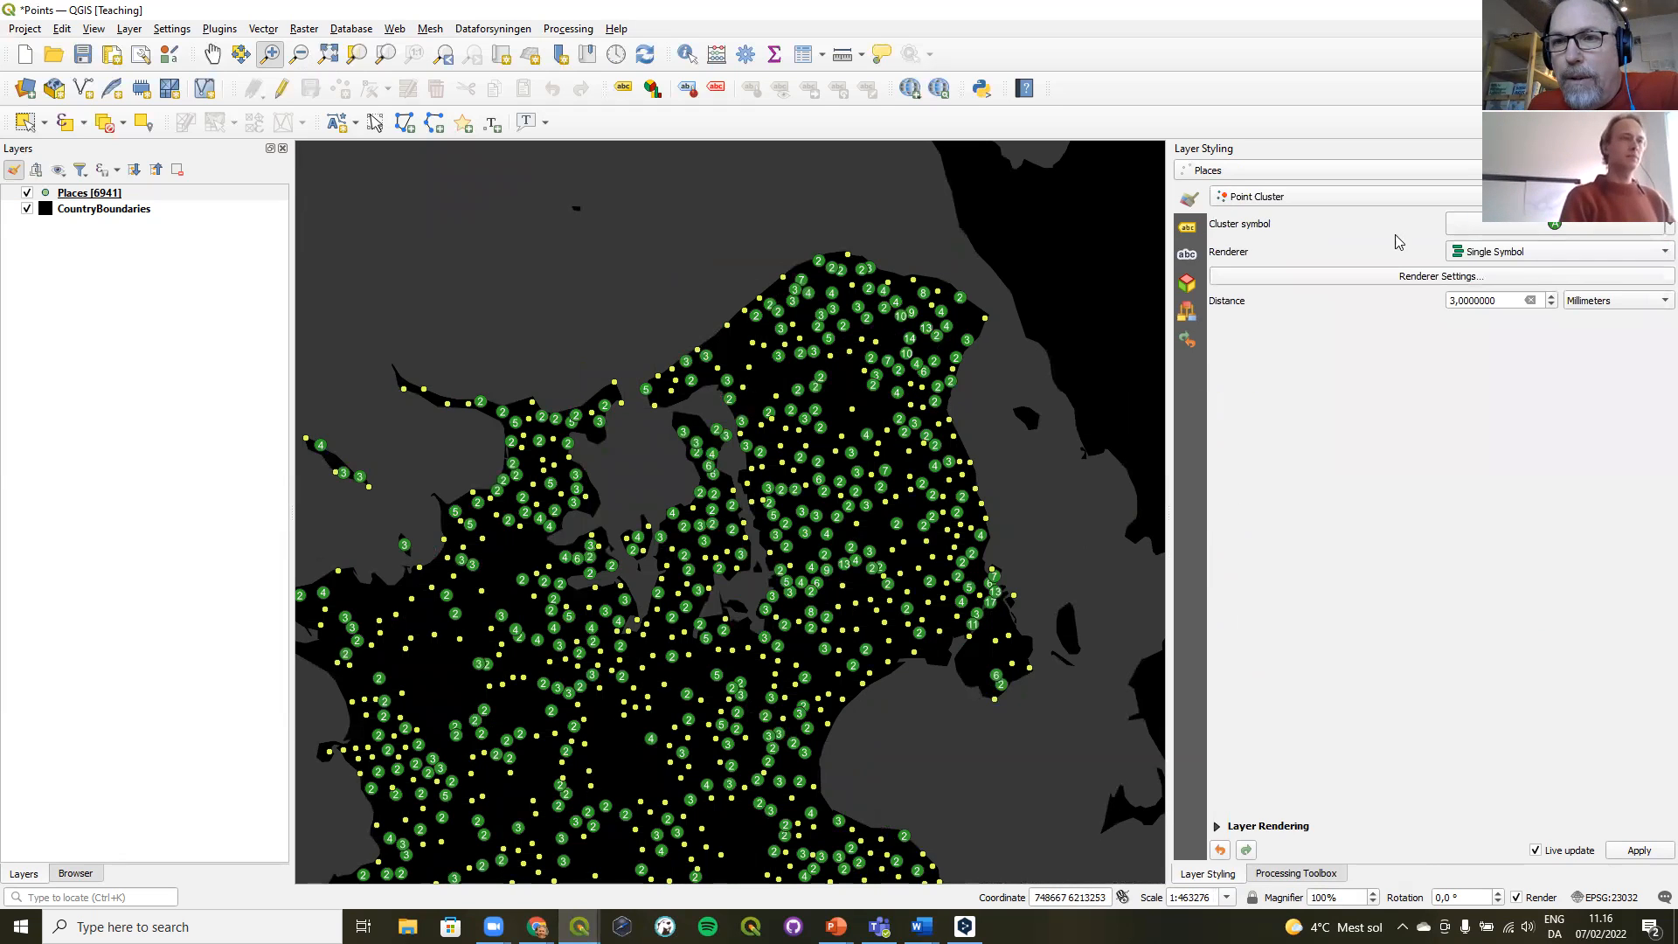
{"action": "left_click", "coordinate": [1384, 282]}
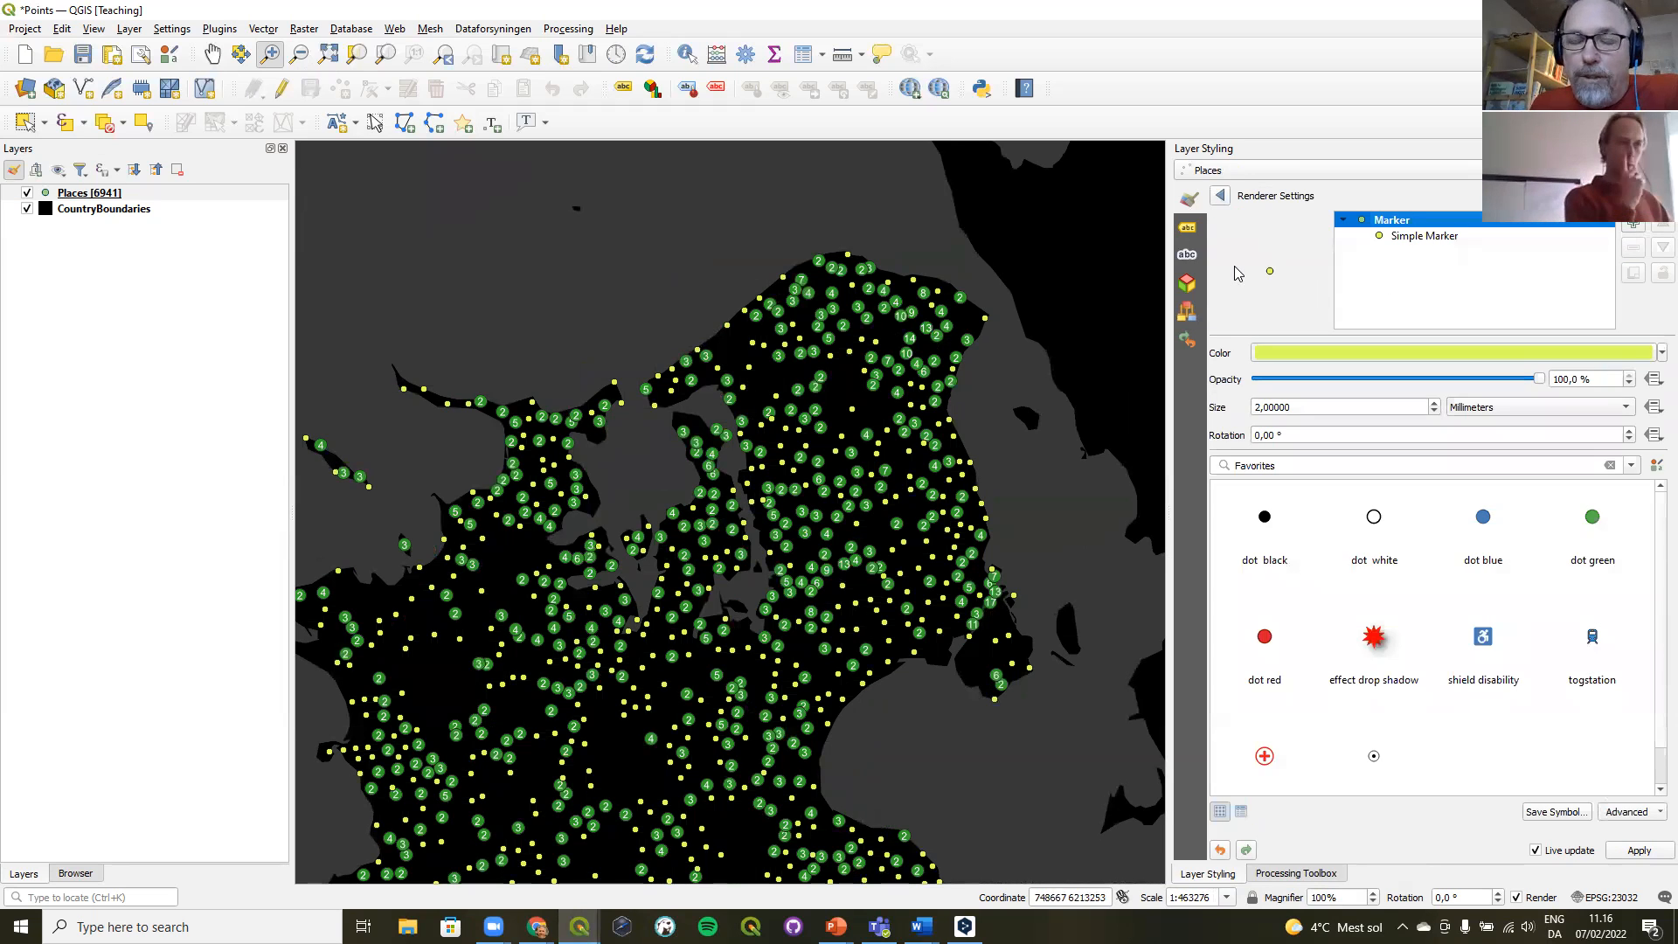
{"action": "left_click", "coordinate": [1224, 196]}
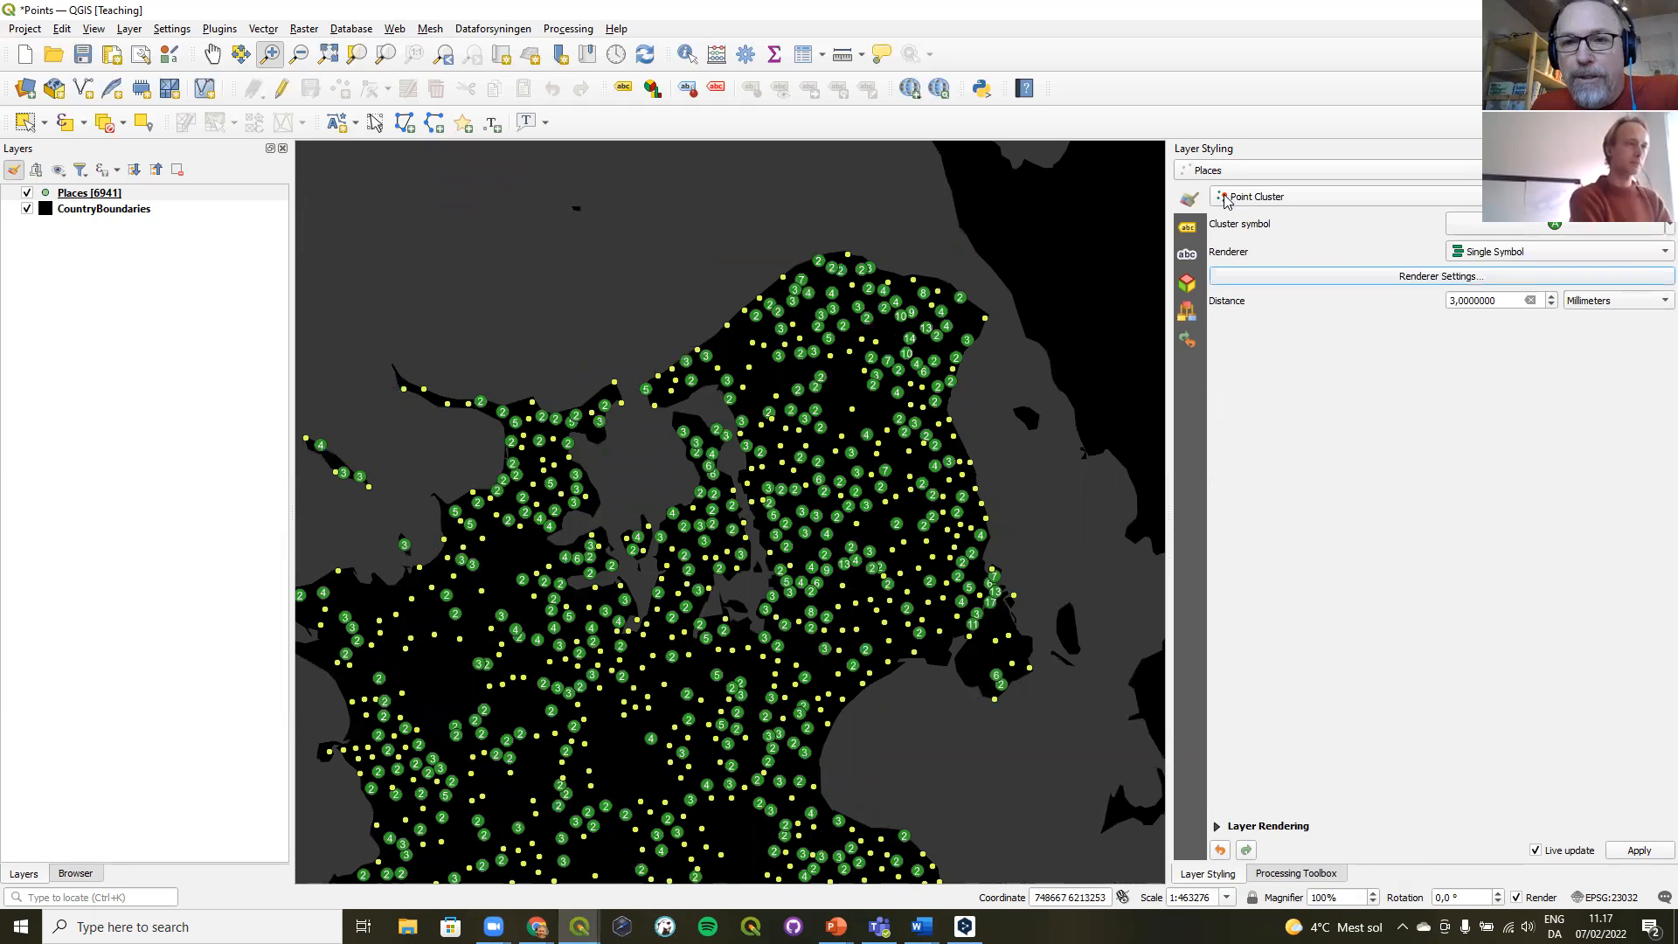
- Duplicate the Places layer and make the copy visible
{"action": "right_click", "coordinate": [85, 196]}
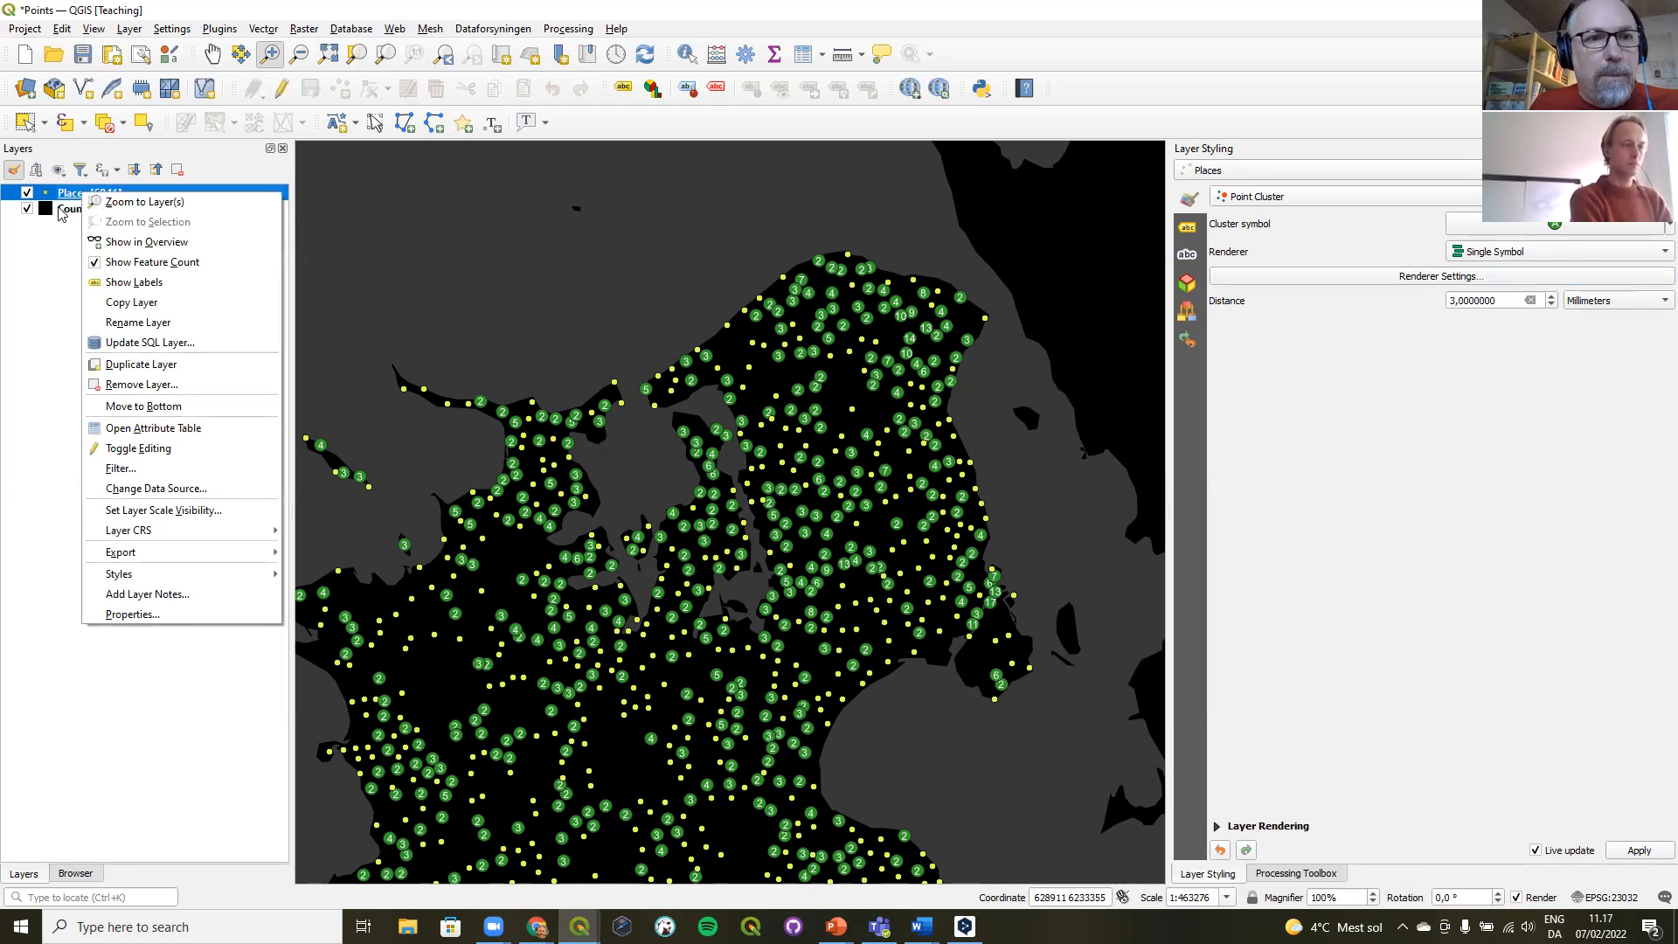
{"action": "right_click", "coordinate": [66, 193]}
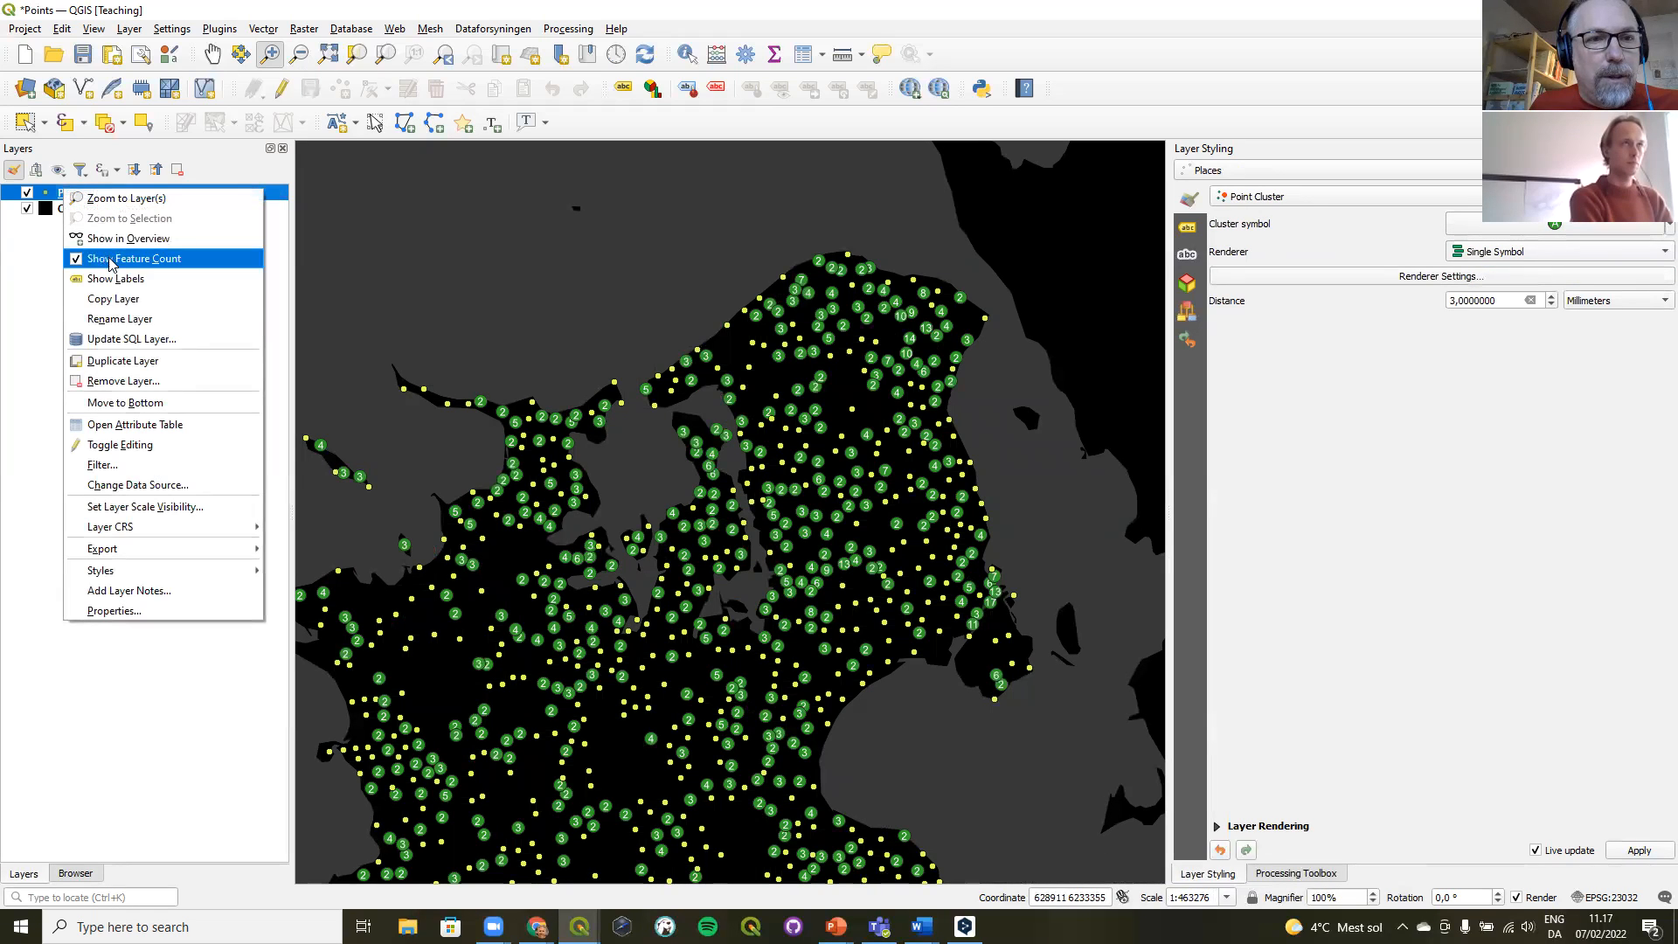
{"action": "left_click", "coordinate": [121, 361]}
{"action": "left_click", "coordinate": [26, 209]}
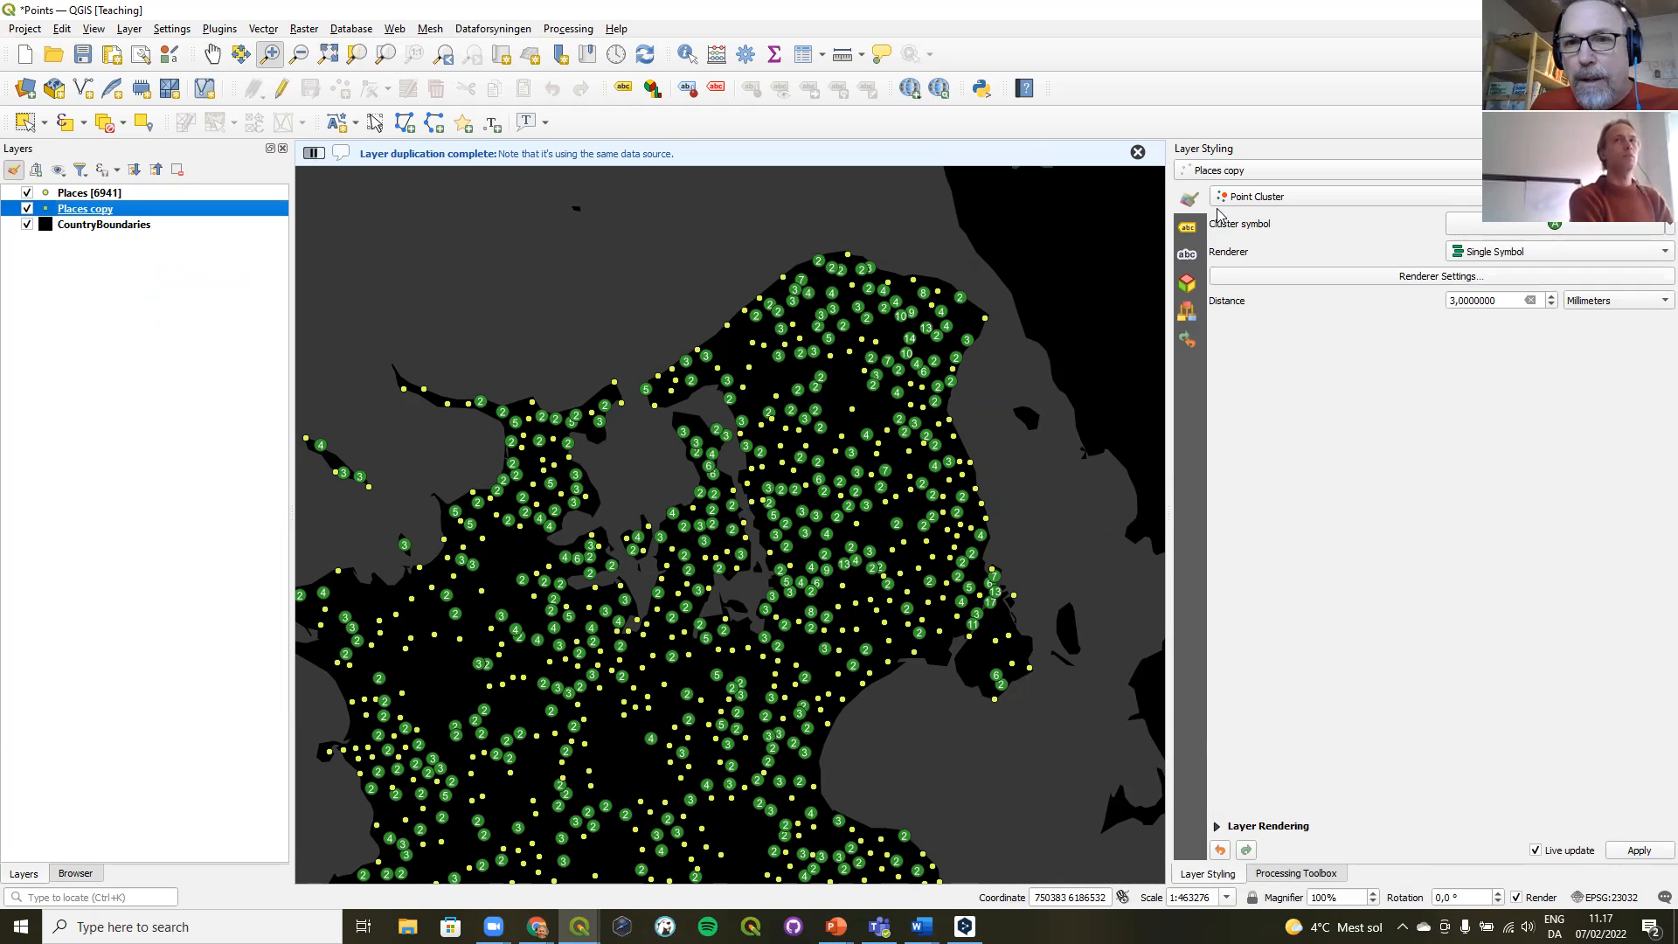
- Change the Places copy layer to Single Symbol and hide the original Places layer
{"action": "left_click", "coordinate": [1237, 198]}
{"action": "left_click", "coordinate": [1275, 107]}
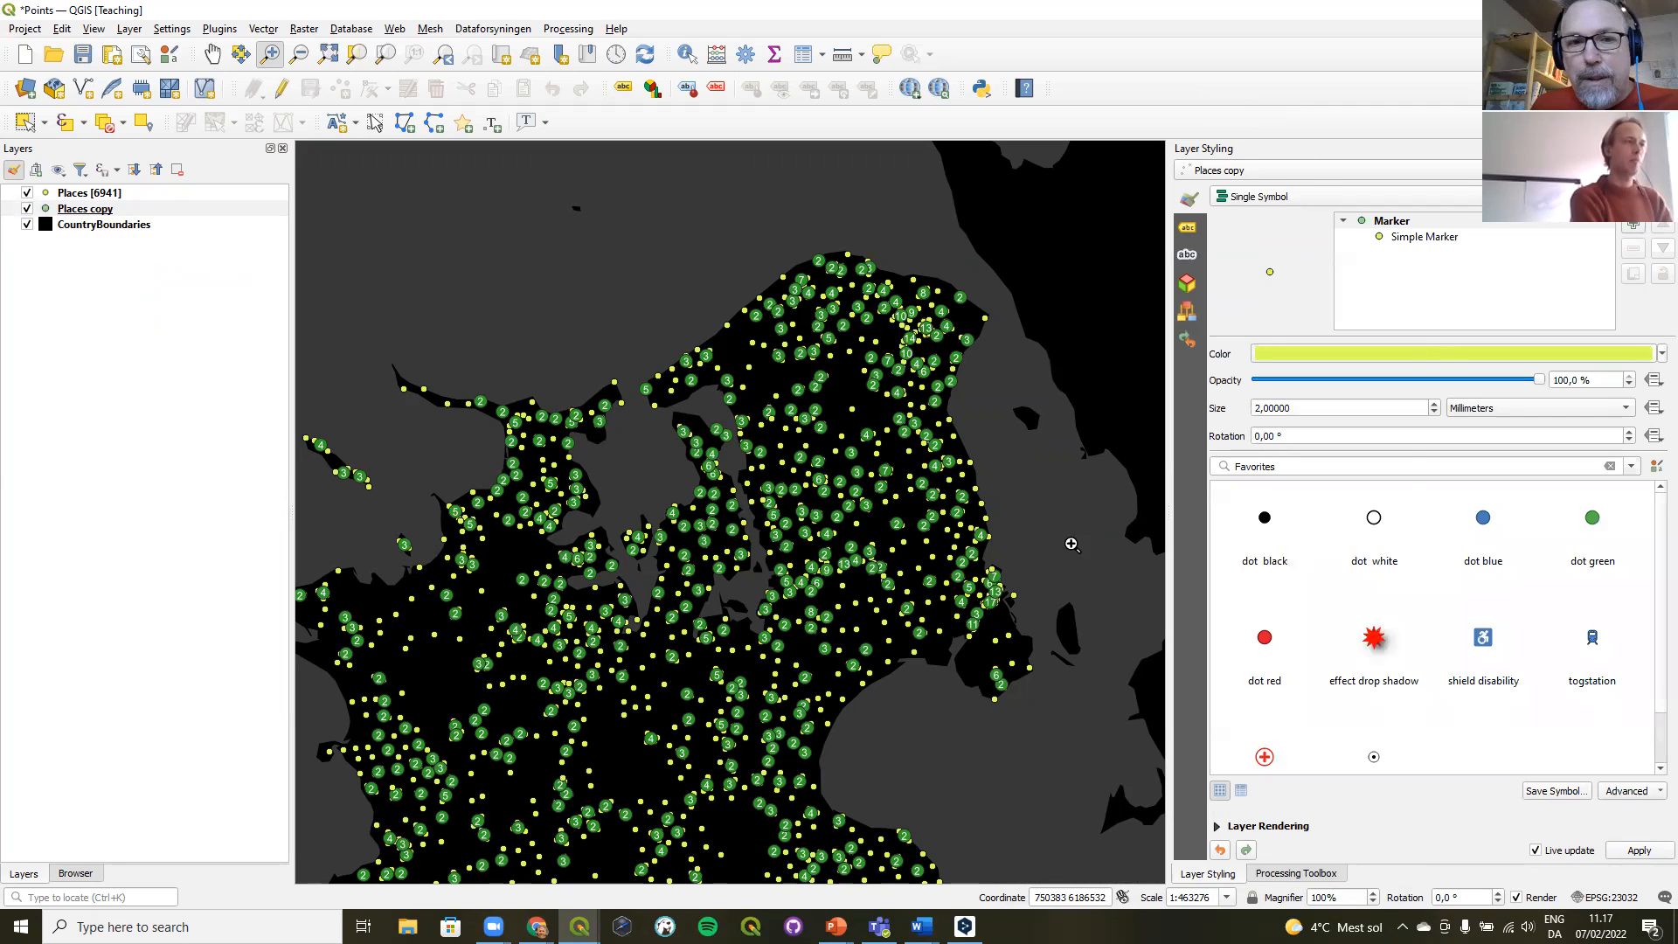
{"action": "left_click", "coordinate": [26, 194]}
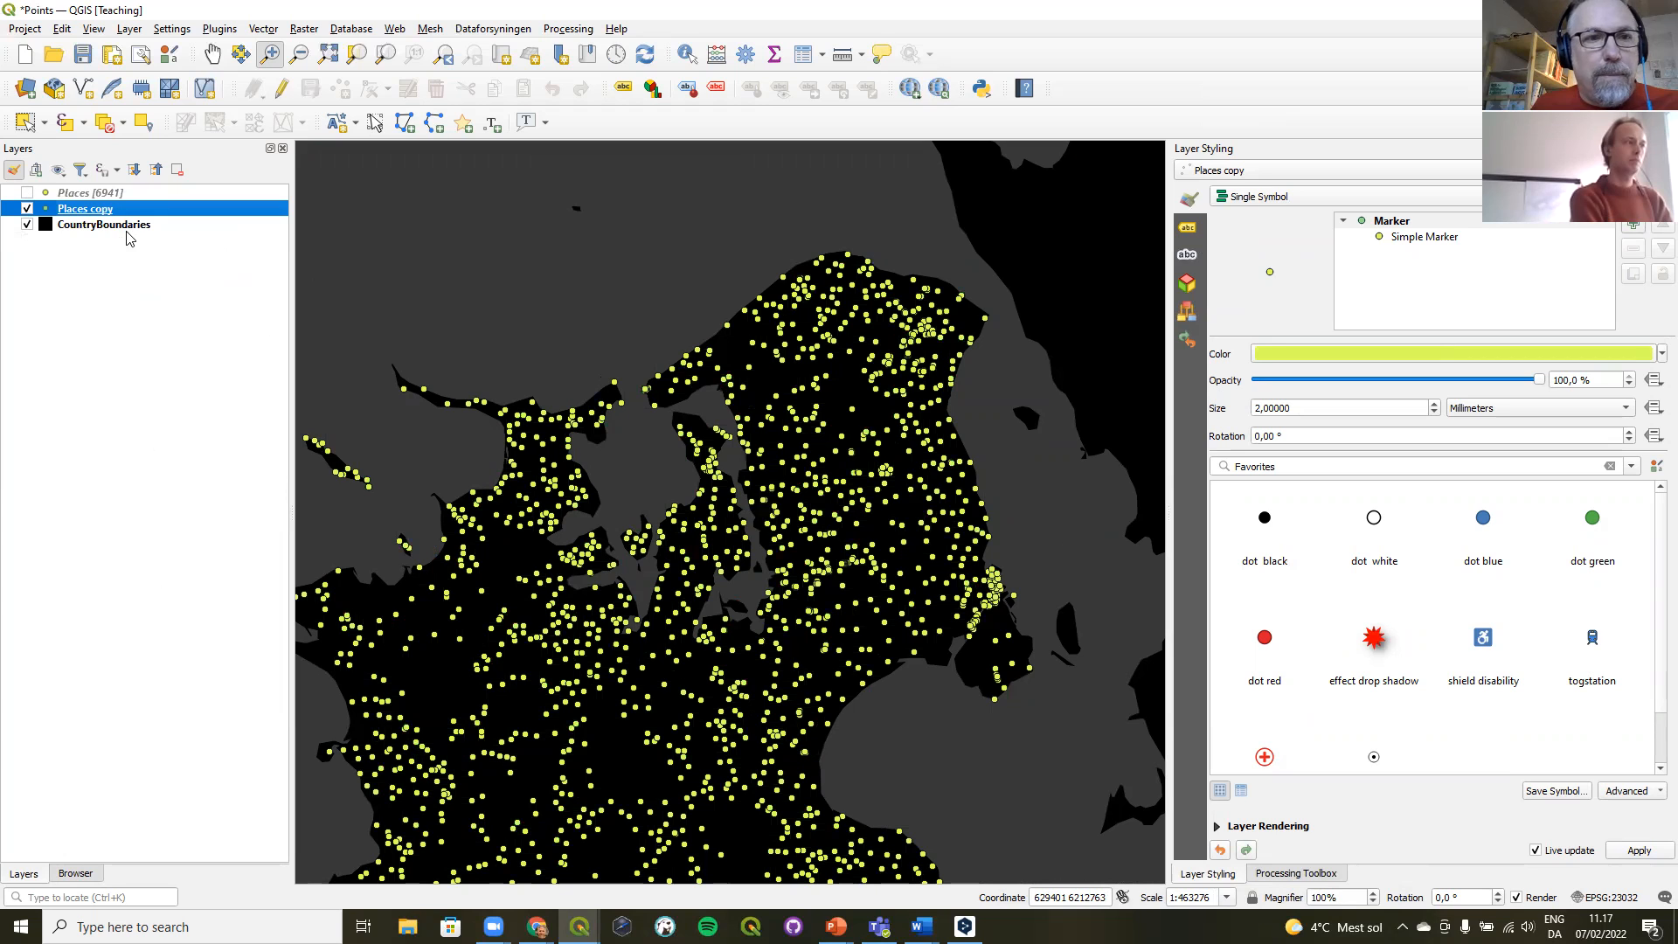
- Duplicate the Places copy layer and make the new duplicate visible over the whole of Denmark
{"action": "left_click", "coordinate": [454, 58]}
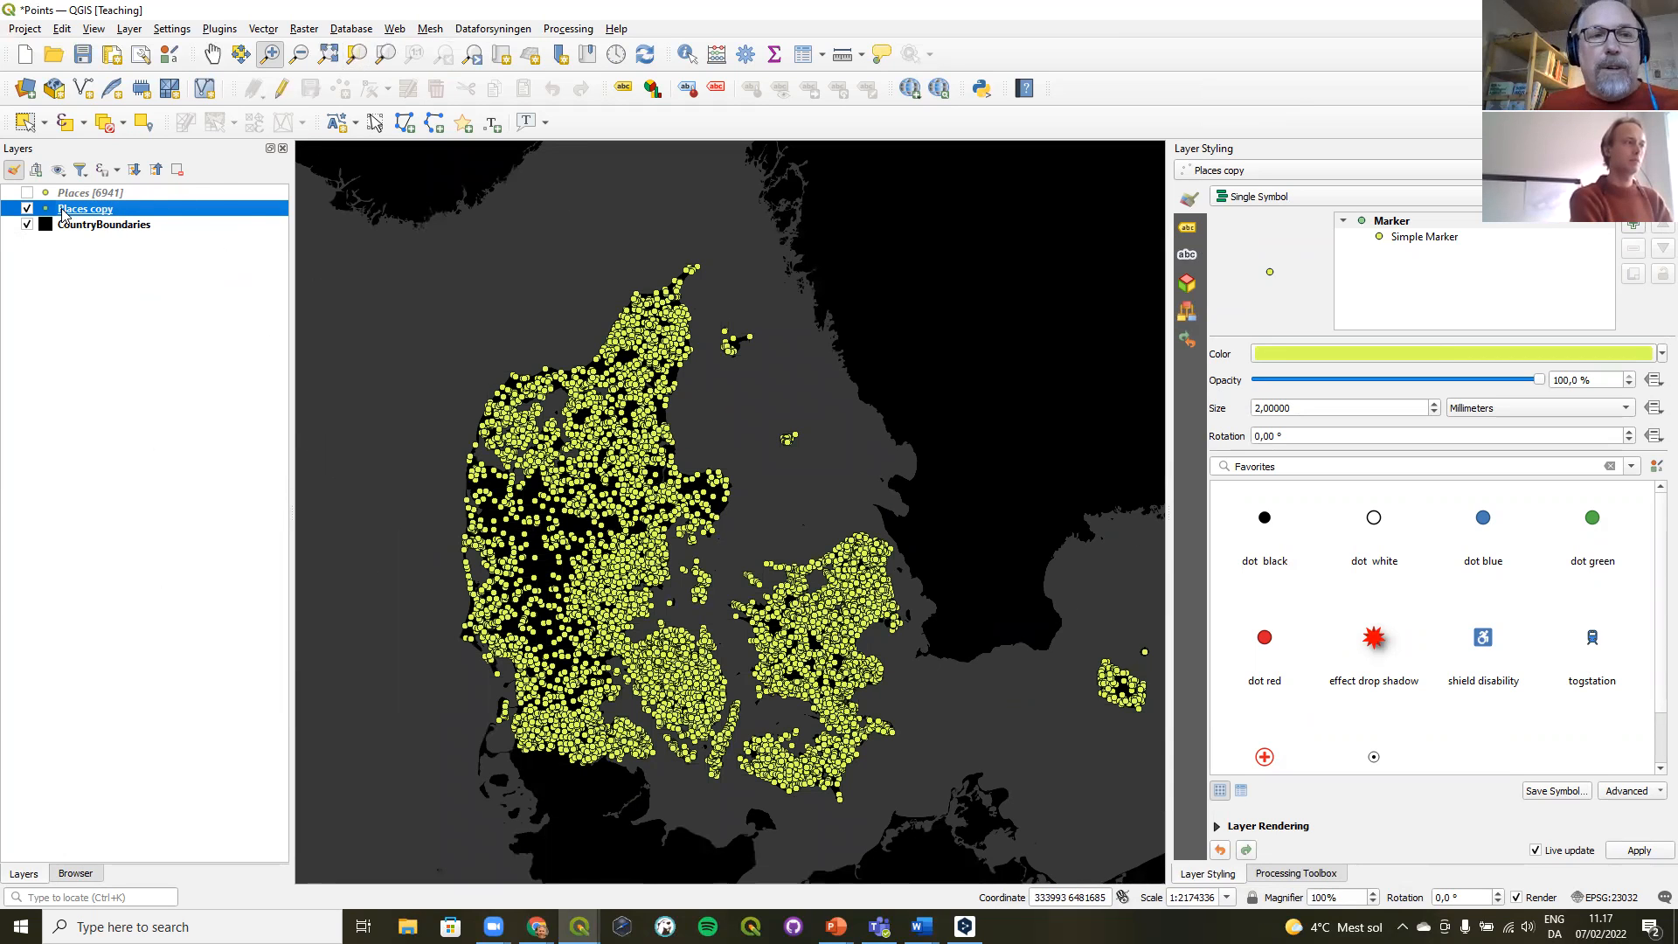
{"action": "right_click", "coordinate": [63, 212]}
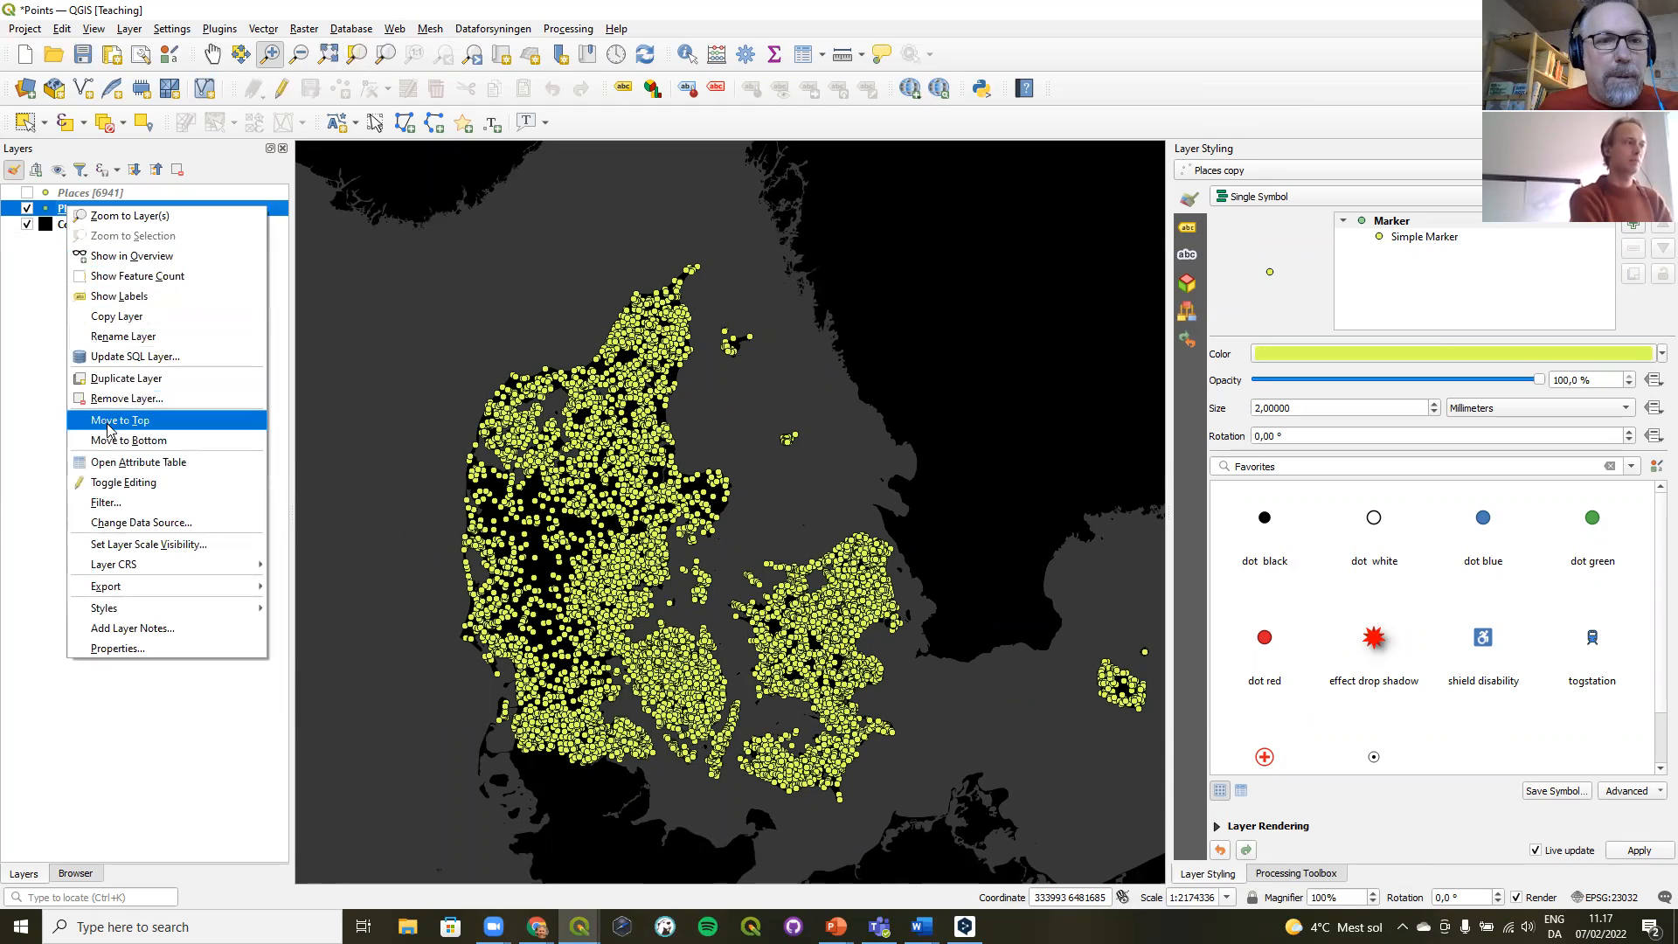
{"action": "left_click", "coordinate": [127, 379]}
{"action": "left_click", "coordinate": [26, 224]}
- Rename the Places copy layer as Heatmap
{"action": "right_click", "coordinate": [85, 209]}
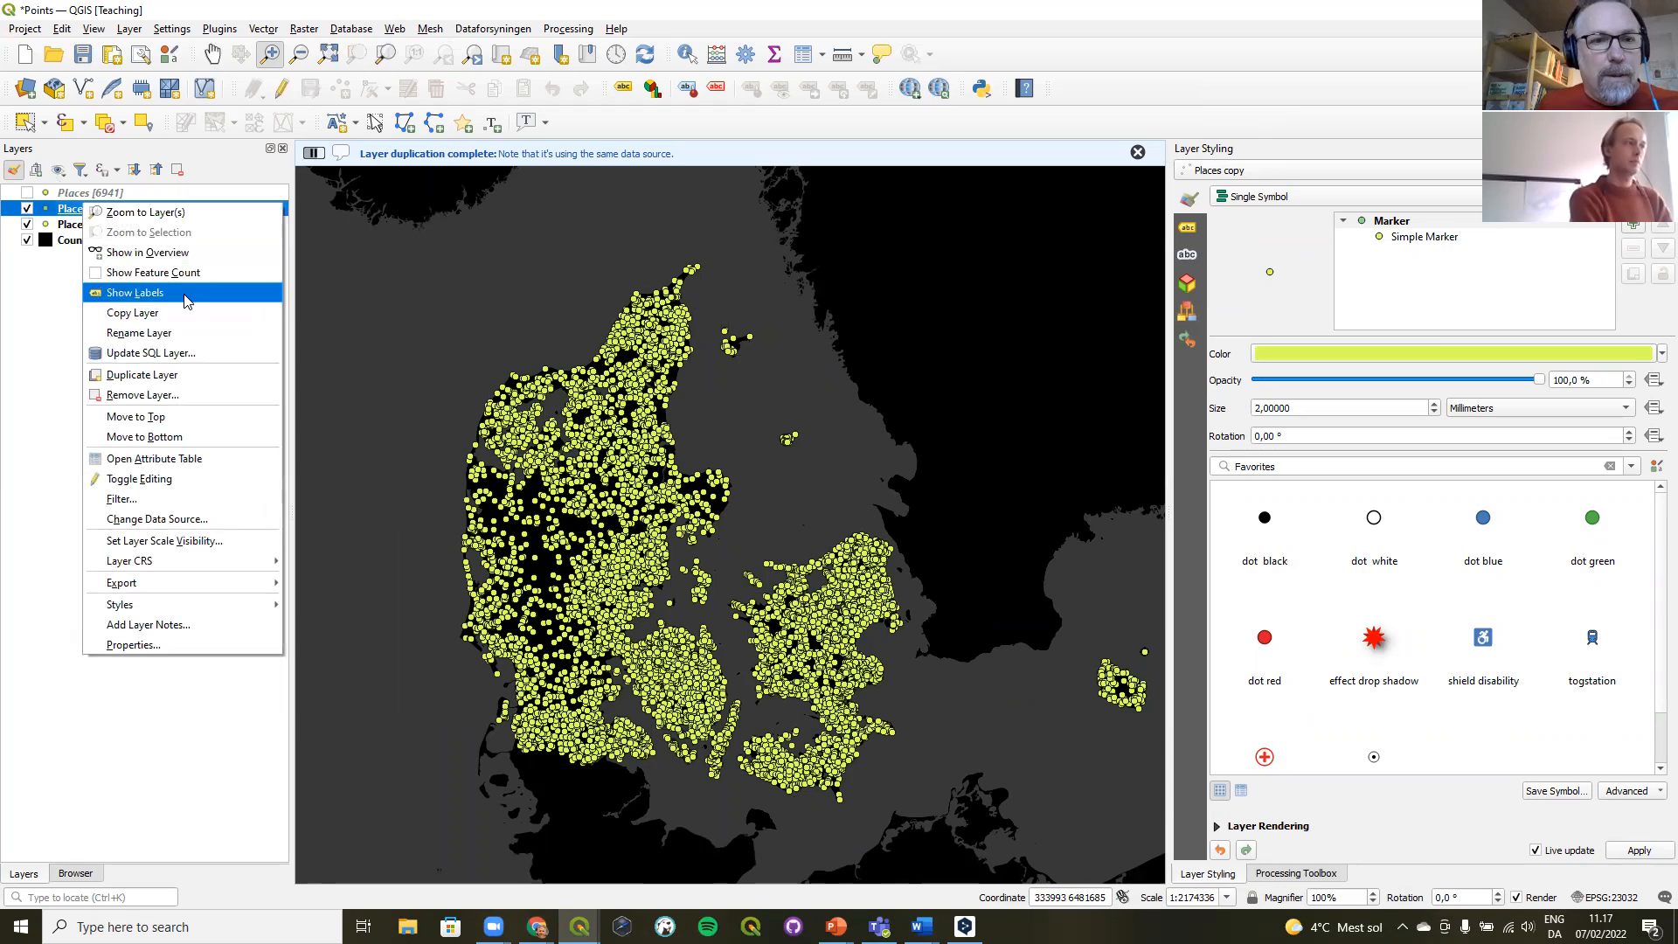
{"action": "left_click", "coordinate": [172, 334]}
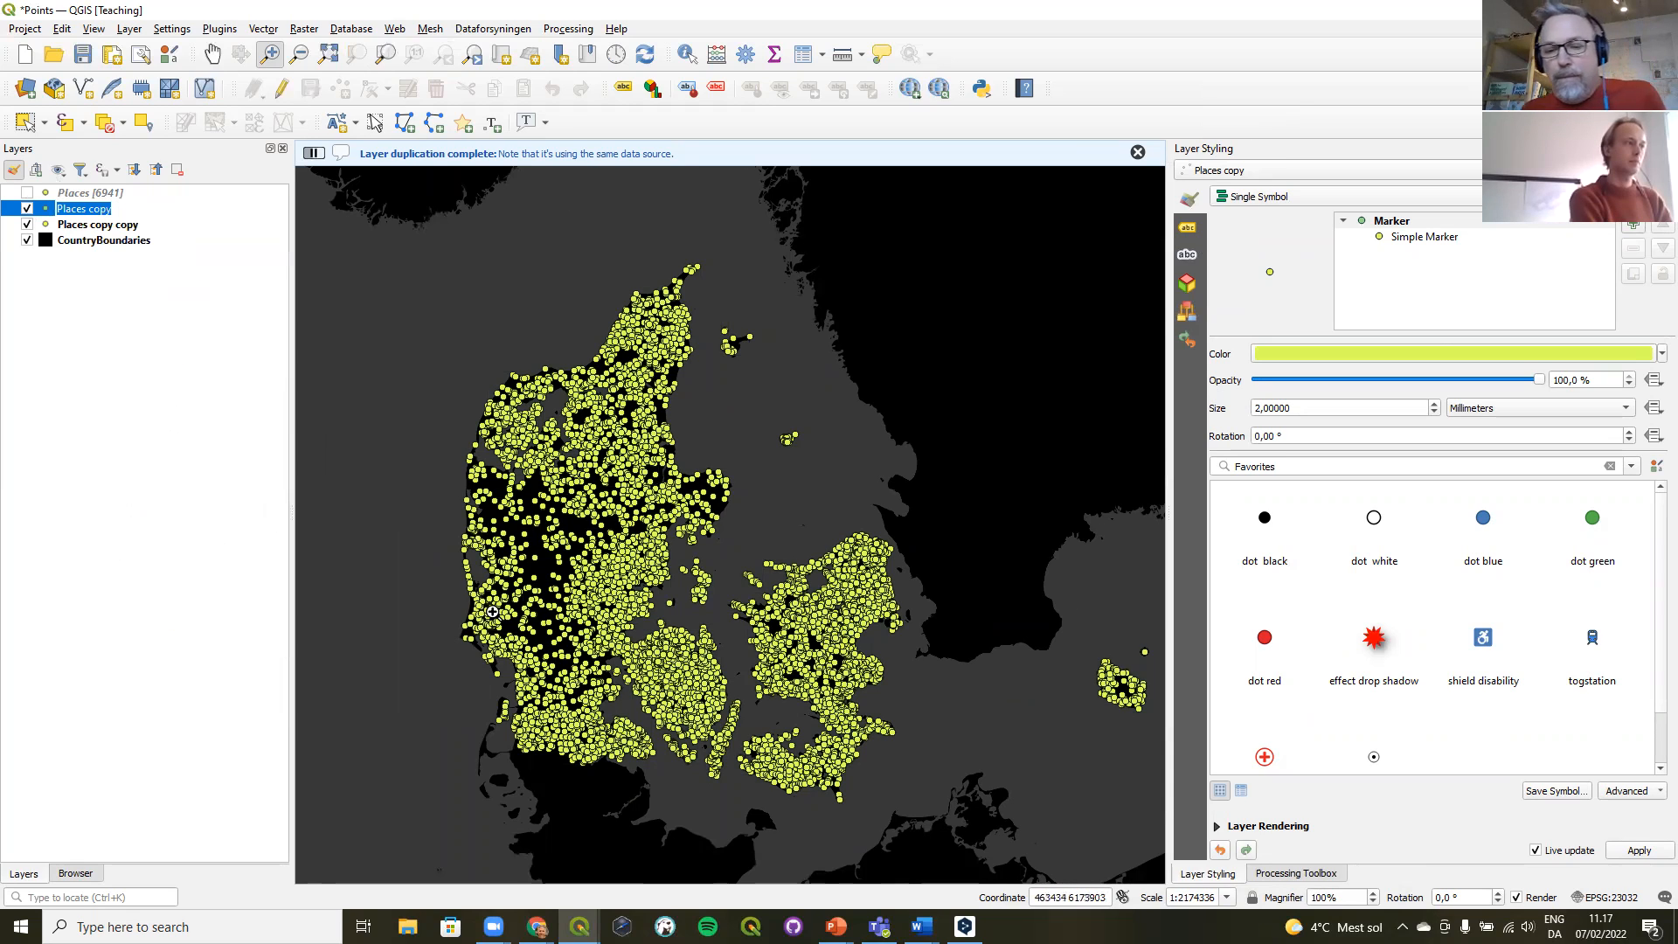
{"action": "type", "text": "Heatmap"}
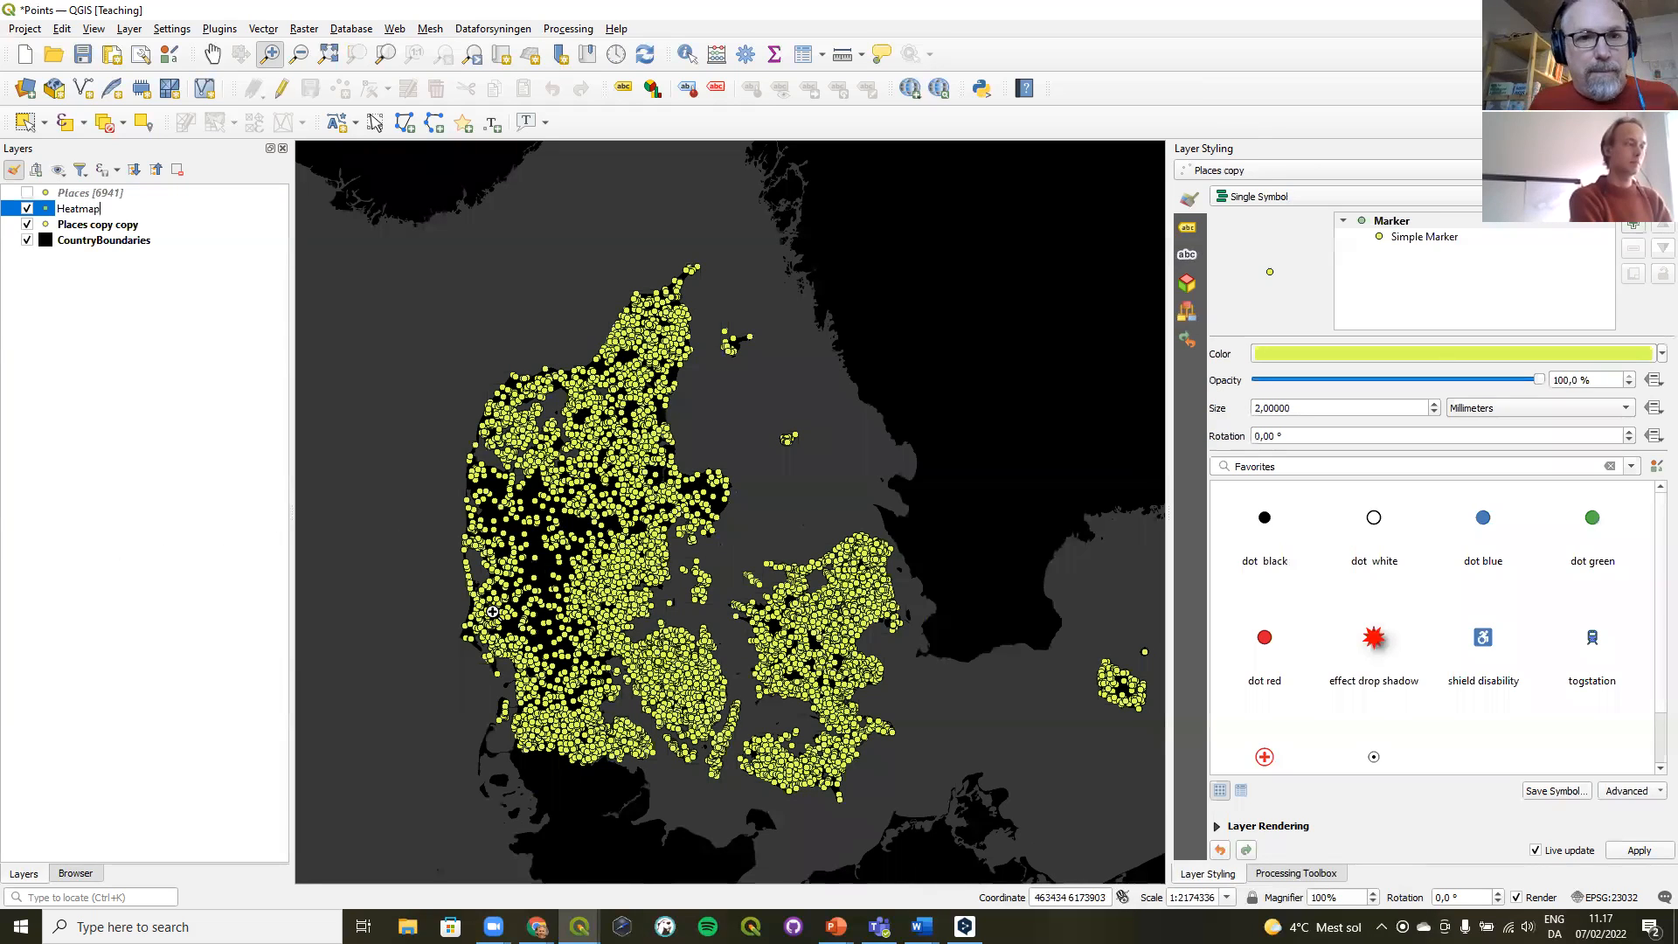
{"action": "key", "text": "Return"}
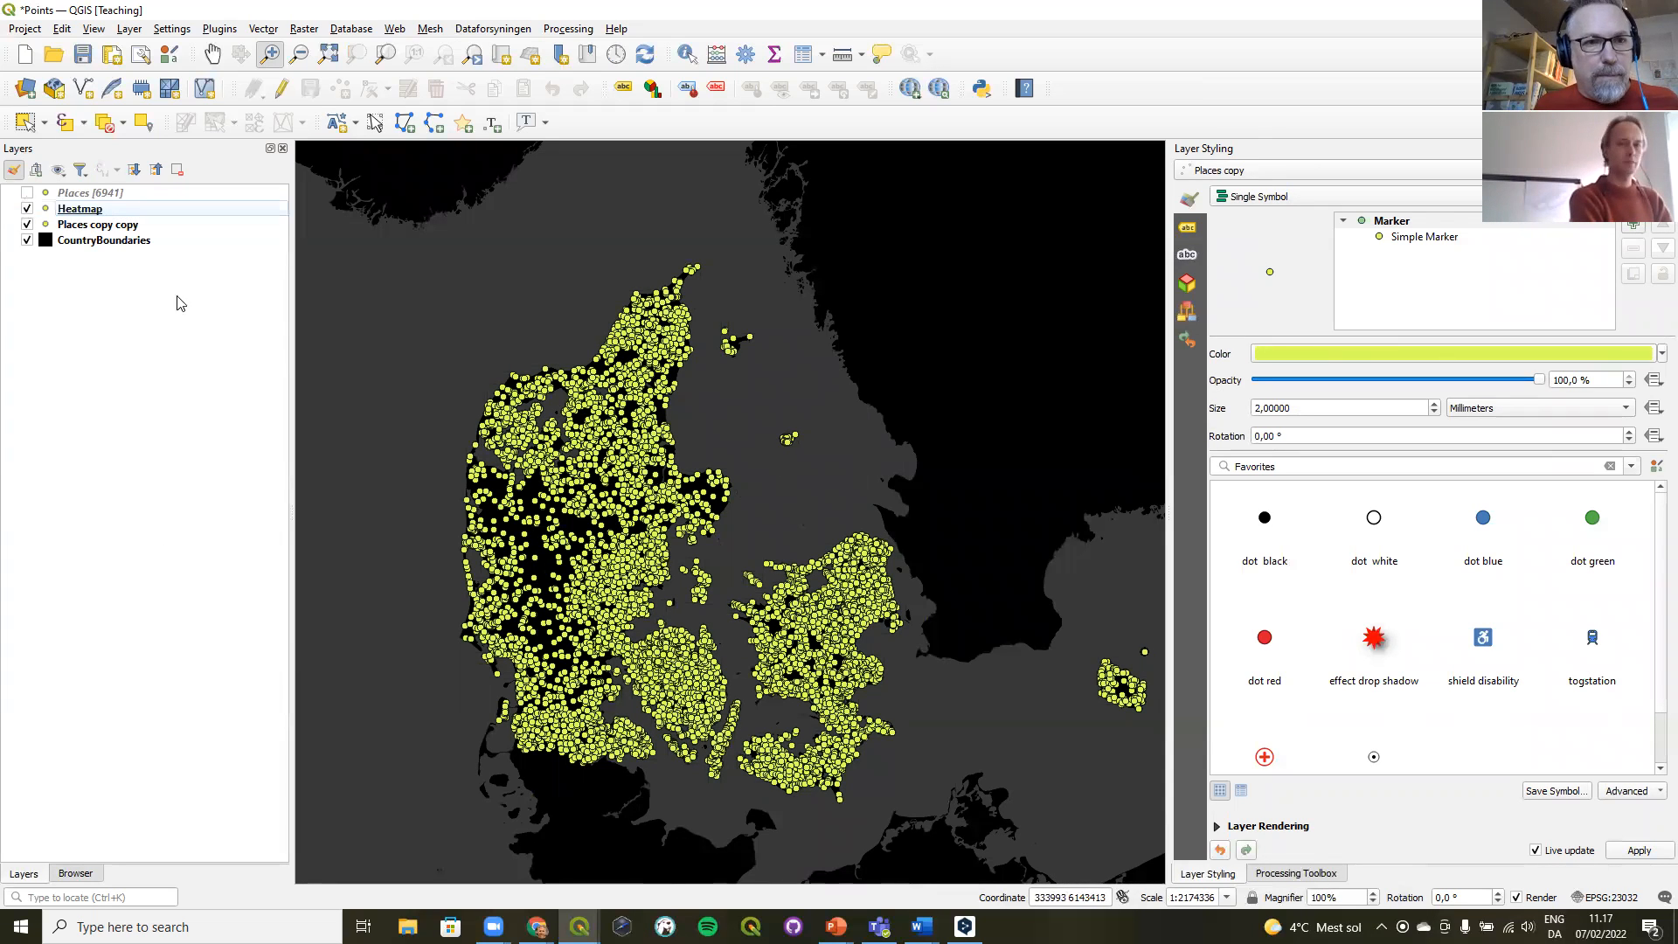
- Rename the hidden original Places layer as Cluster
{"action": "right_click", "coordinate": [107, 193]}
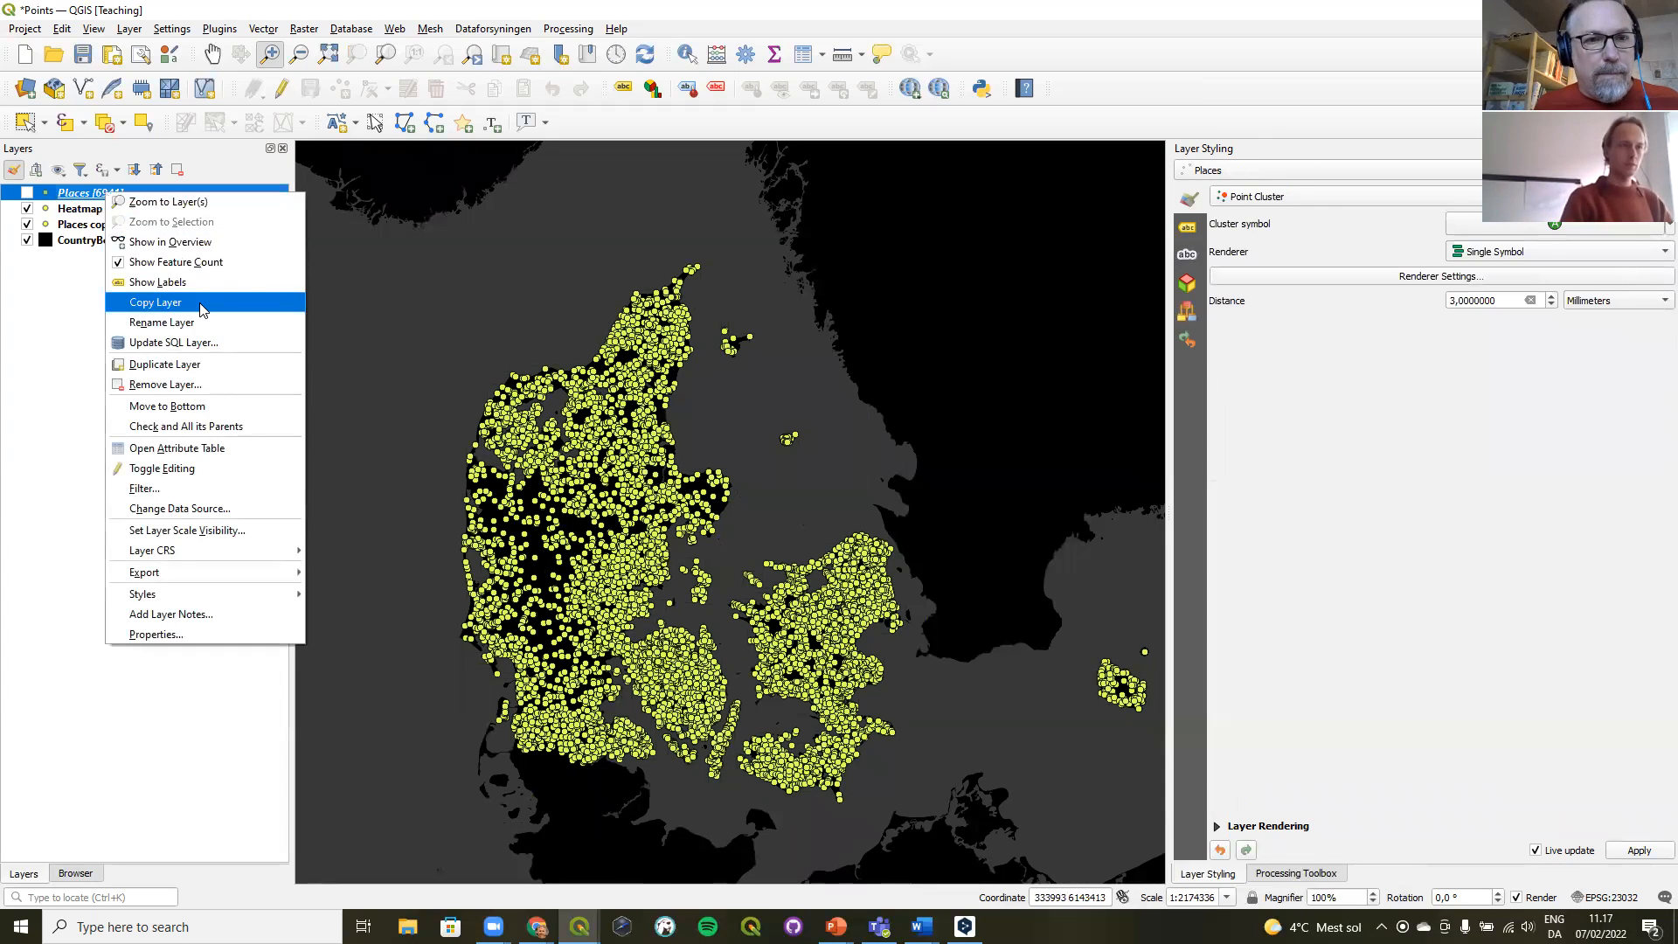
{"action": "left_click", "coordinate": [229, 323]}
{"action": "type", "text": "Cluster [6941"}
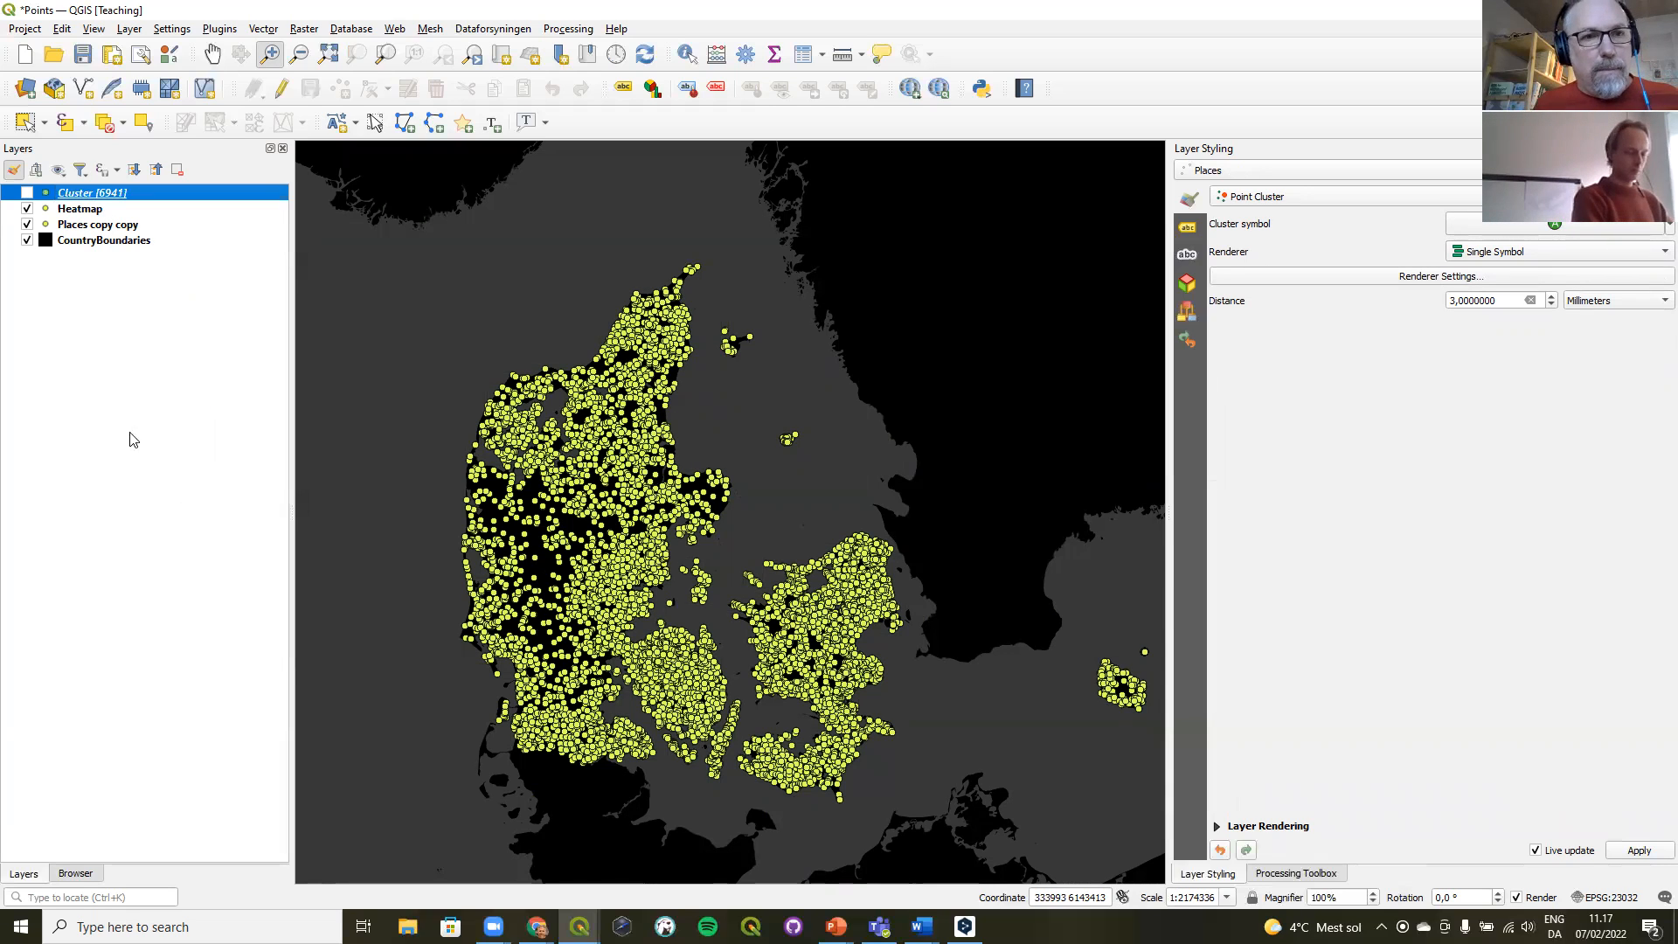
{"action": "key", "text": "Return"}
- Change the Heatmap layer's symbology from Single Symbol to the Heatmap renderer
{"action": "left_click", "coordinate": [79, 209]}
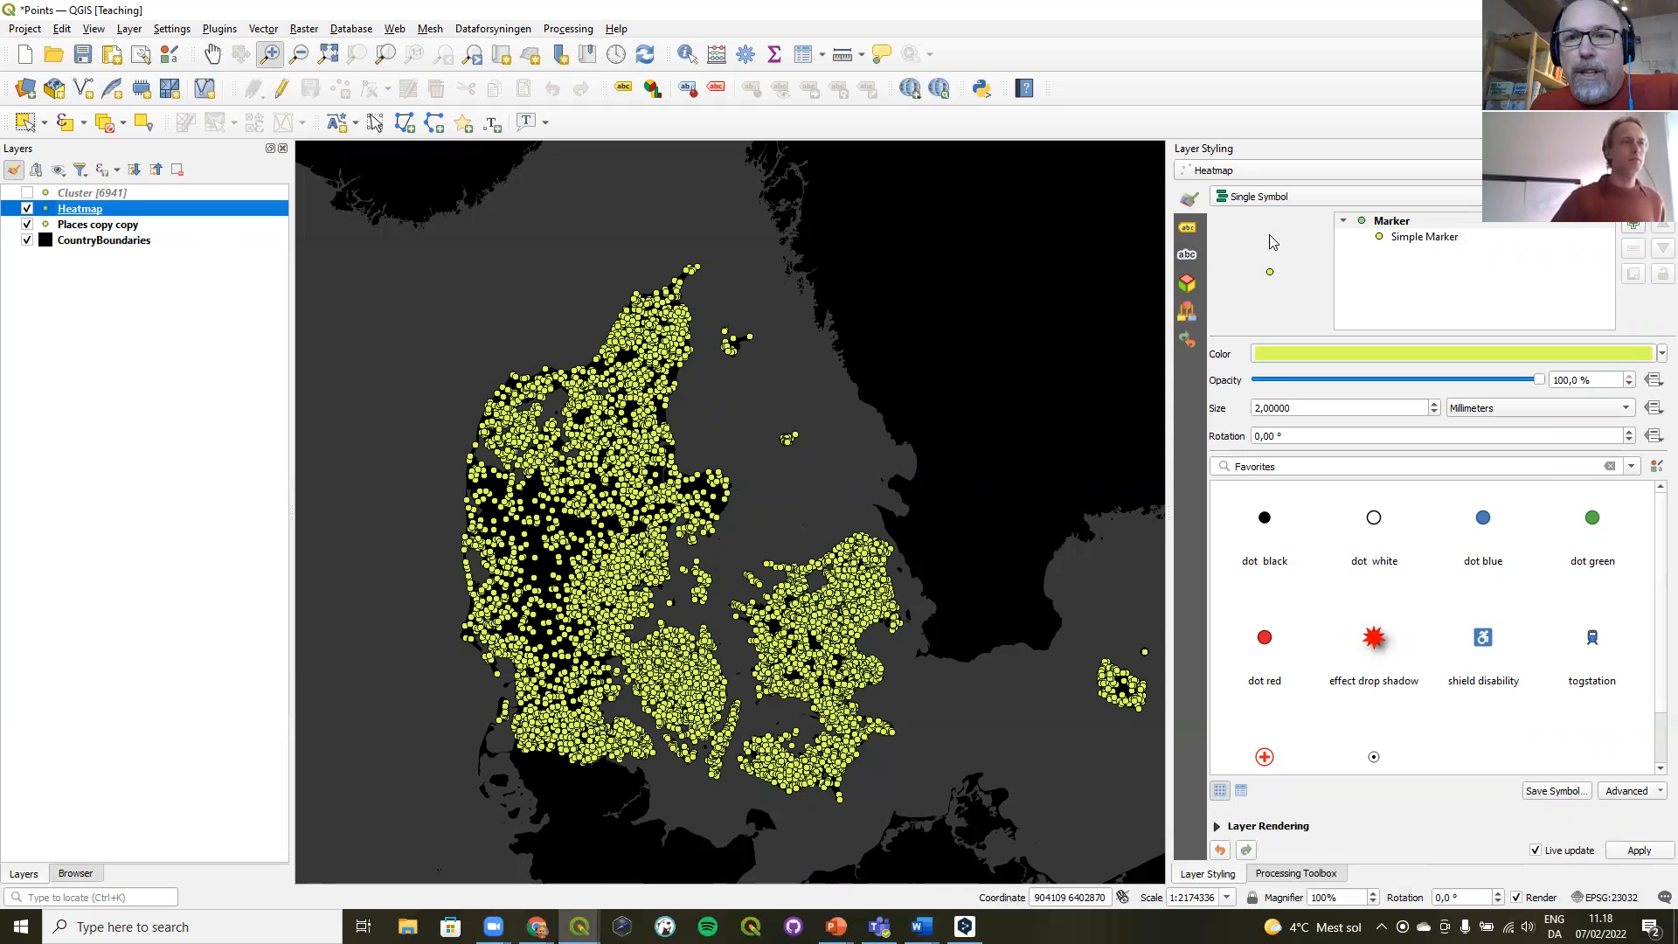
{"action": "left_click", "coordinate": [1287, 203]}
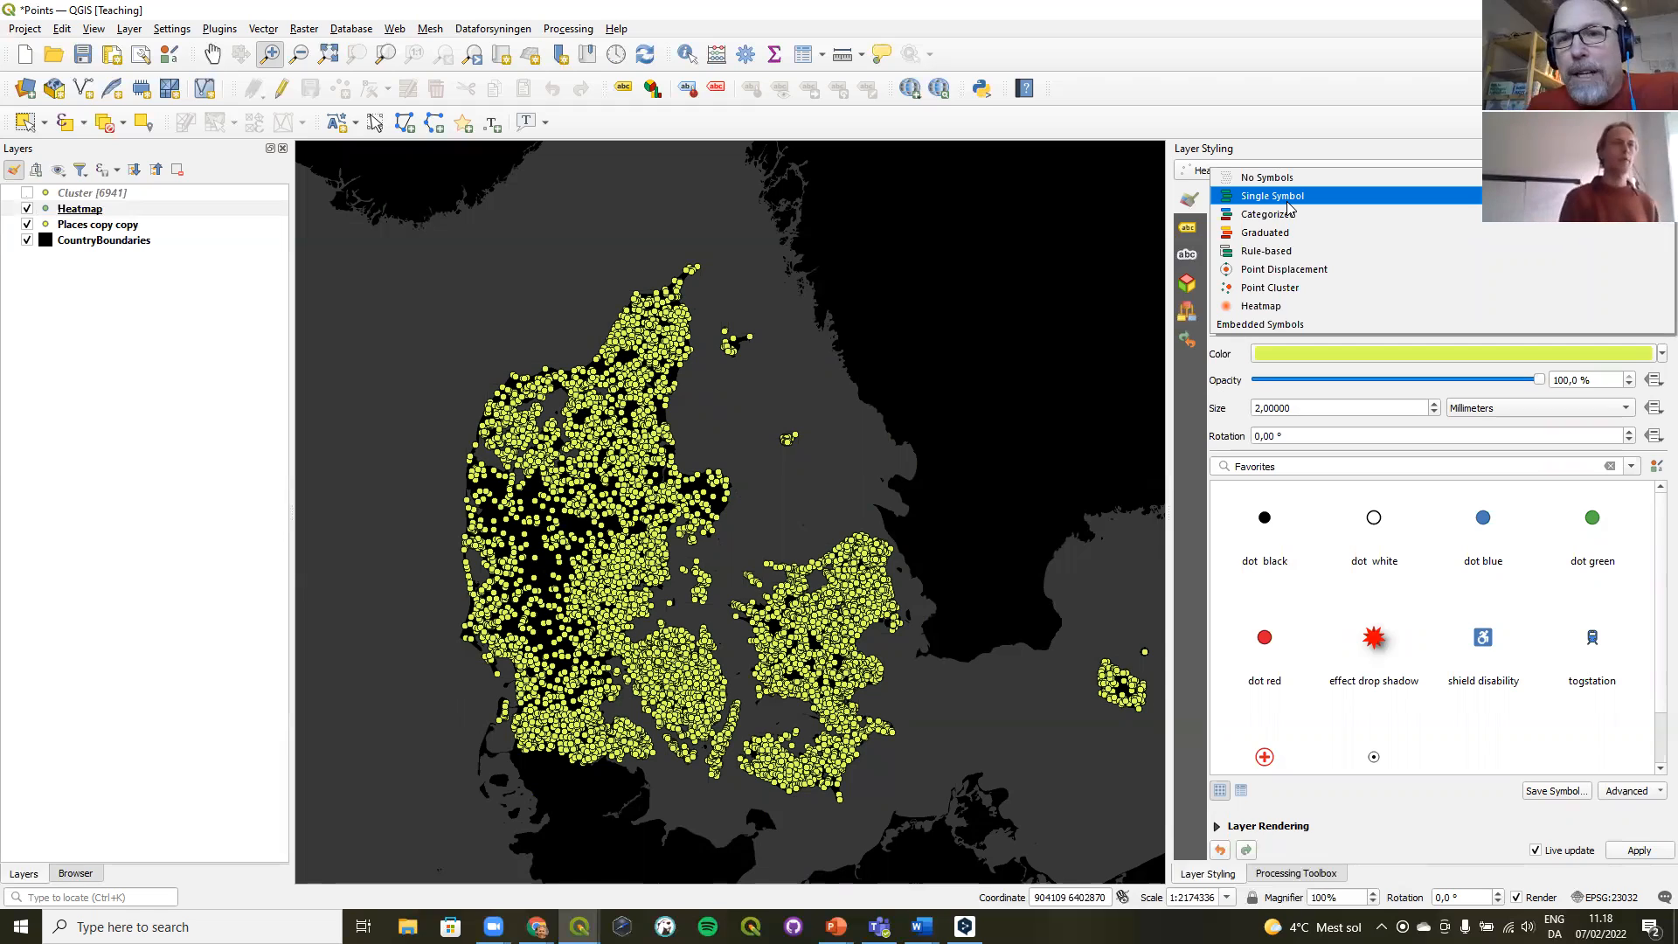
{"action": "left_click", "coordinate": [1273, 305]}
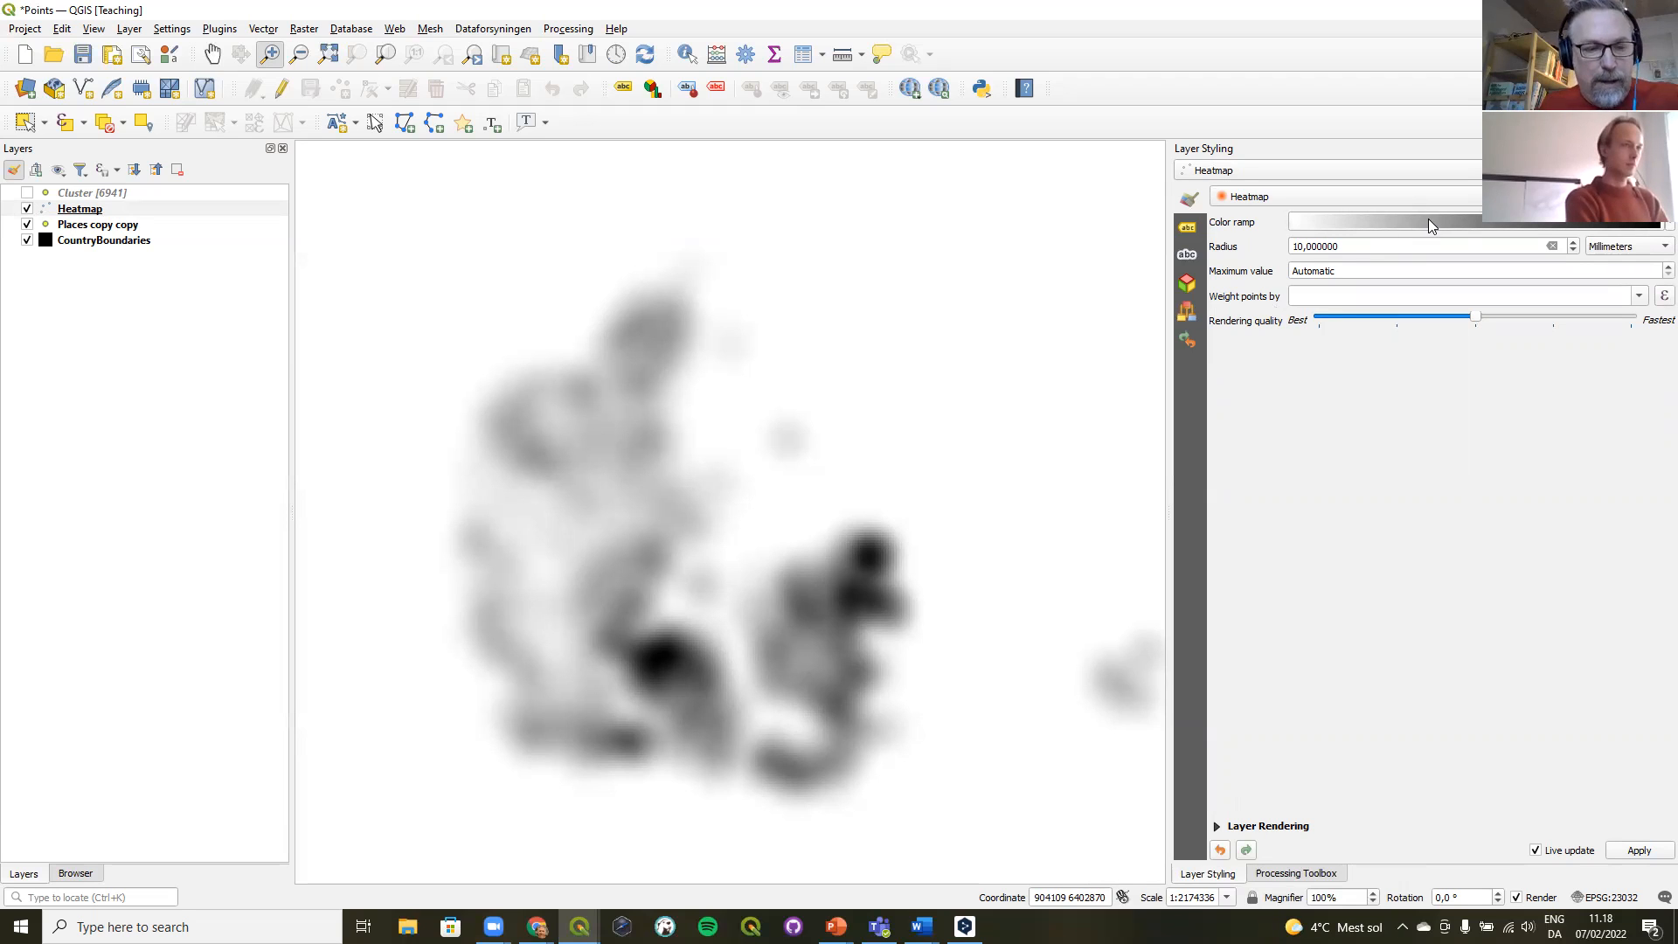
- Apply the RdYlGn color ramp to the heatmap and invert it so the densest areas are red
{"action": "left_click", "coordinate": [1657, 226]}
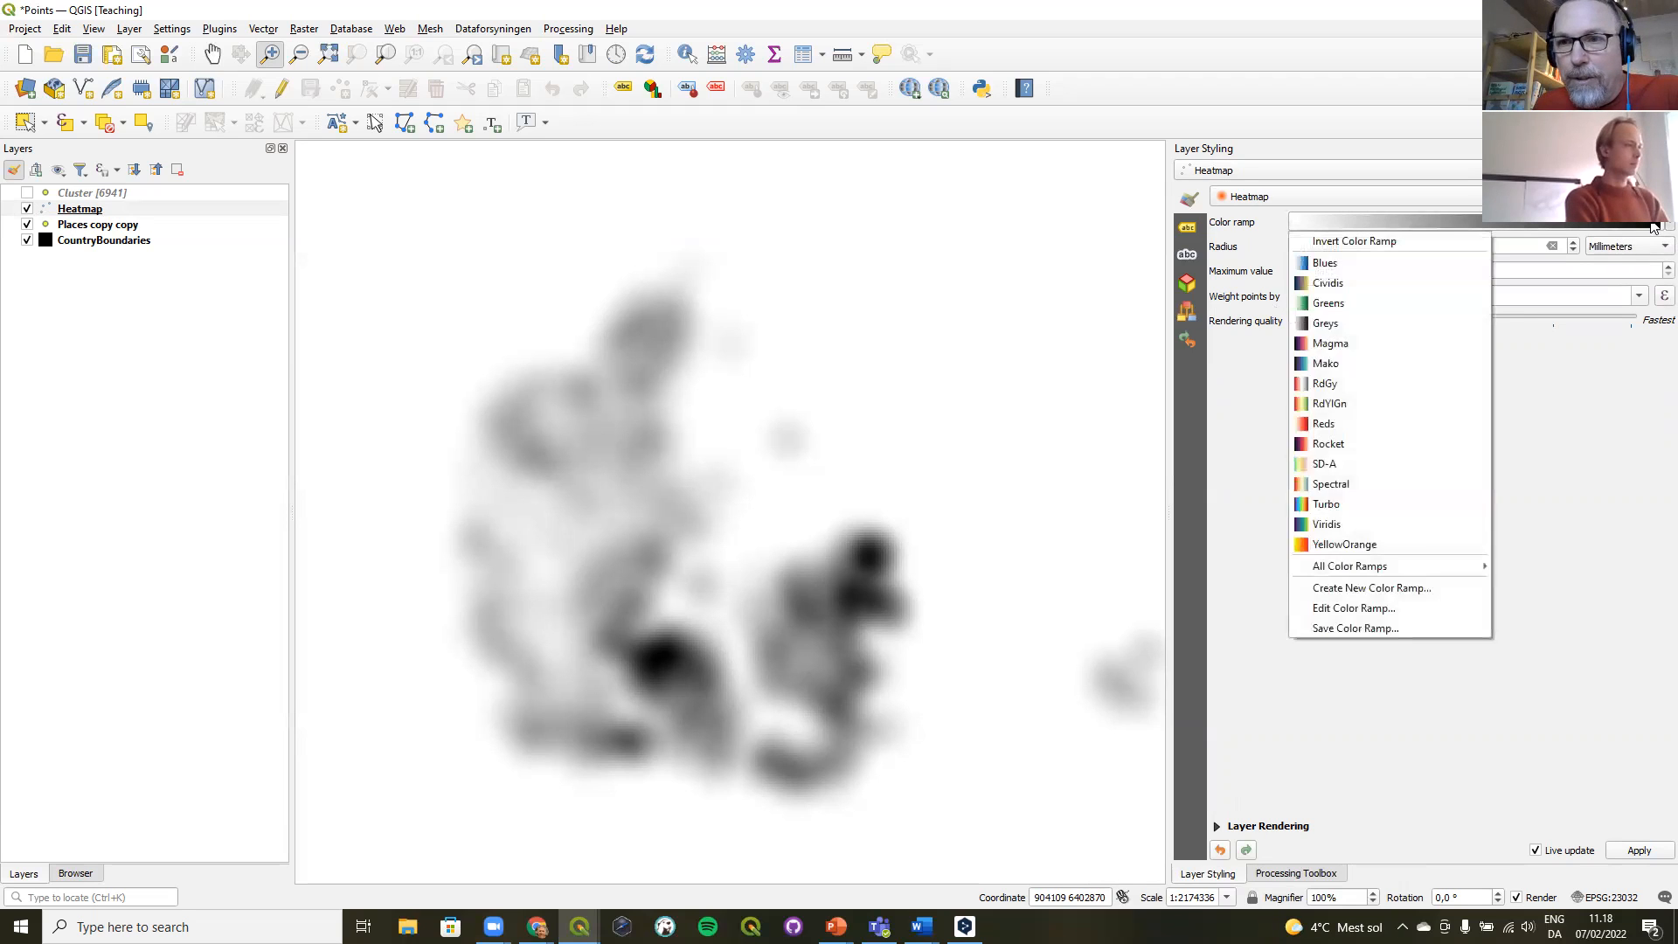
{"action": "mouse_move", "coordinate": [1398, 561]}
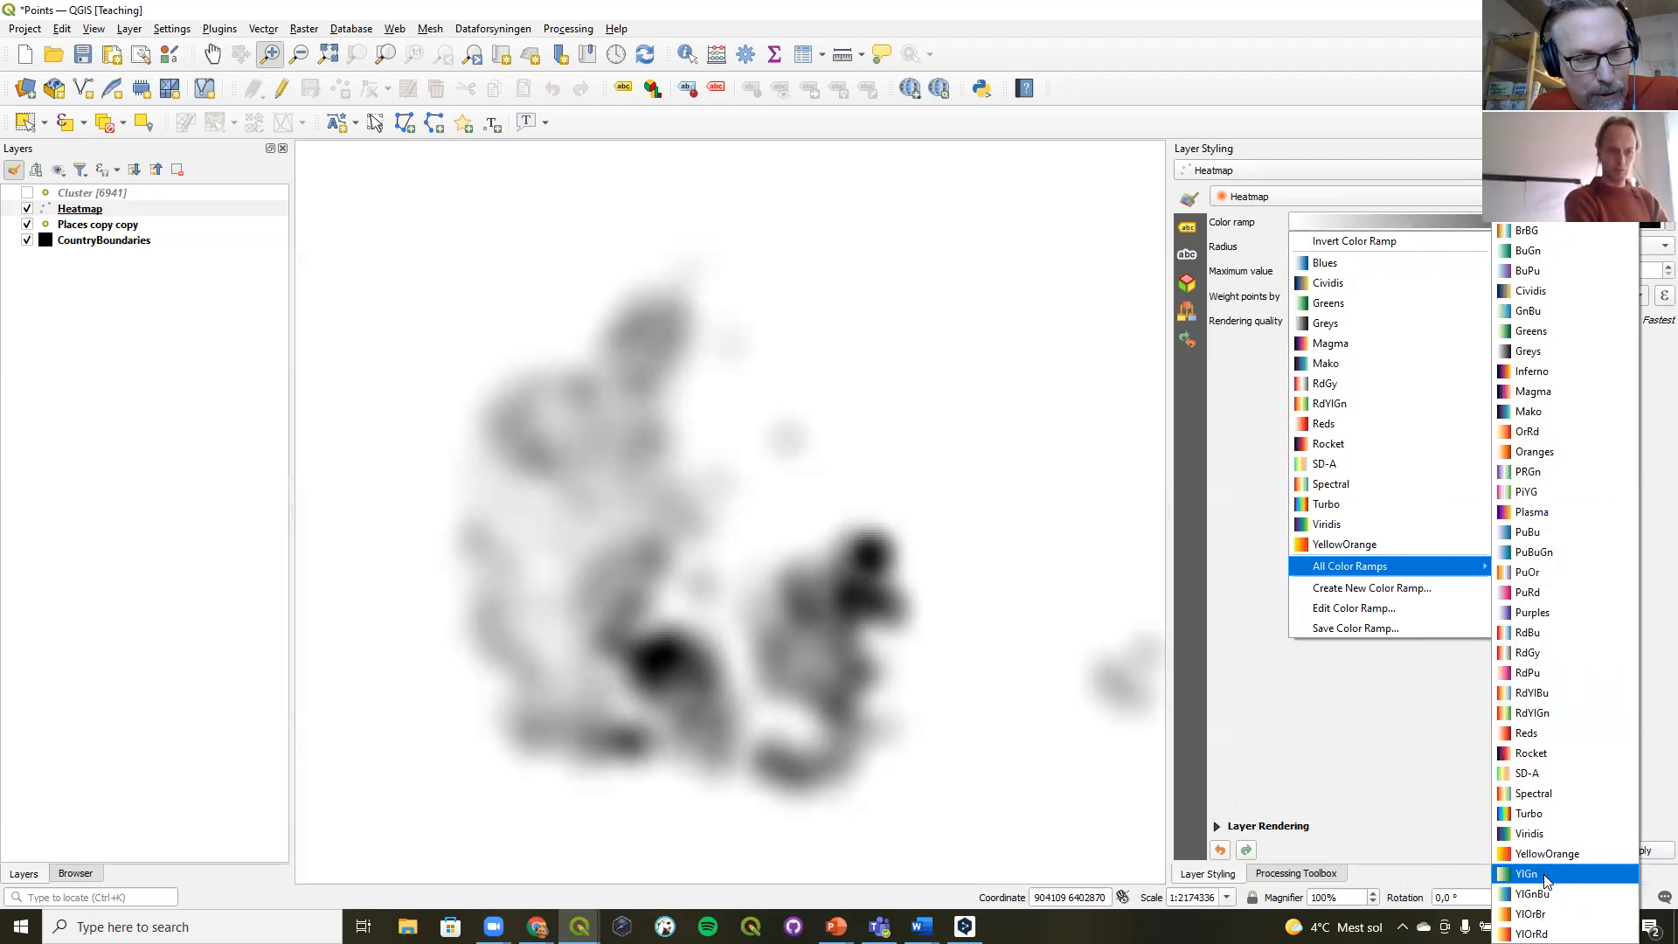
{"action": "left_click", "coordinate": [1539, 715]}
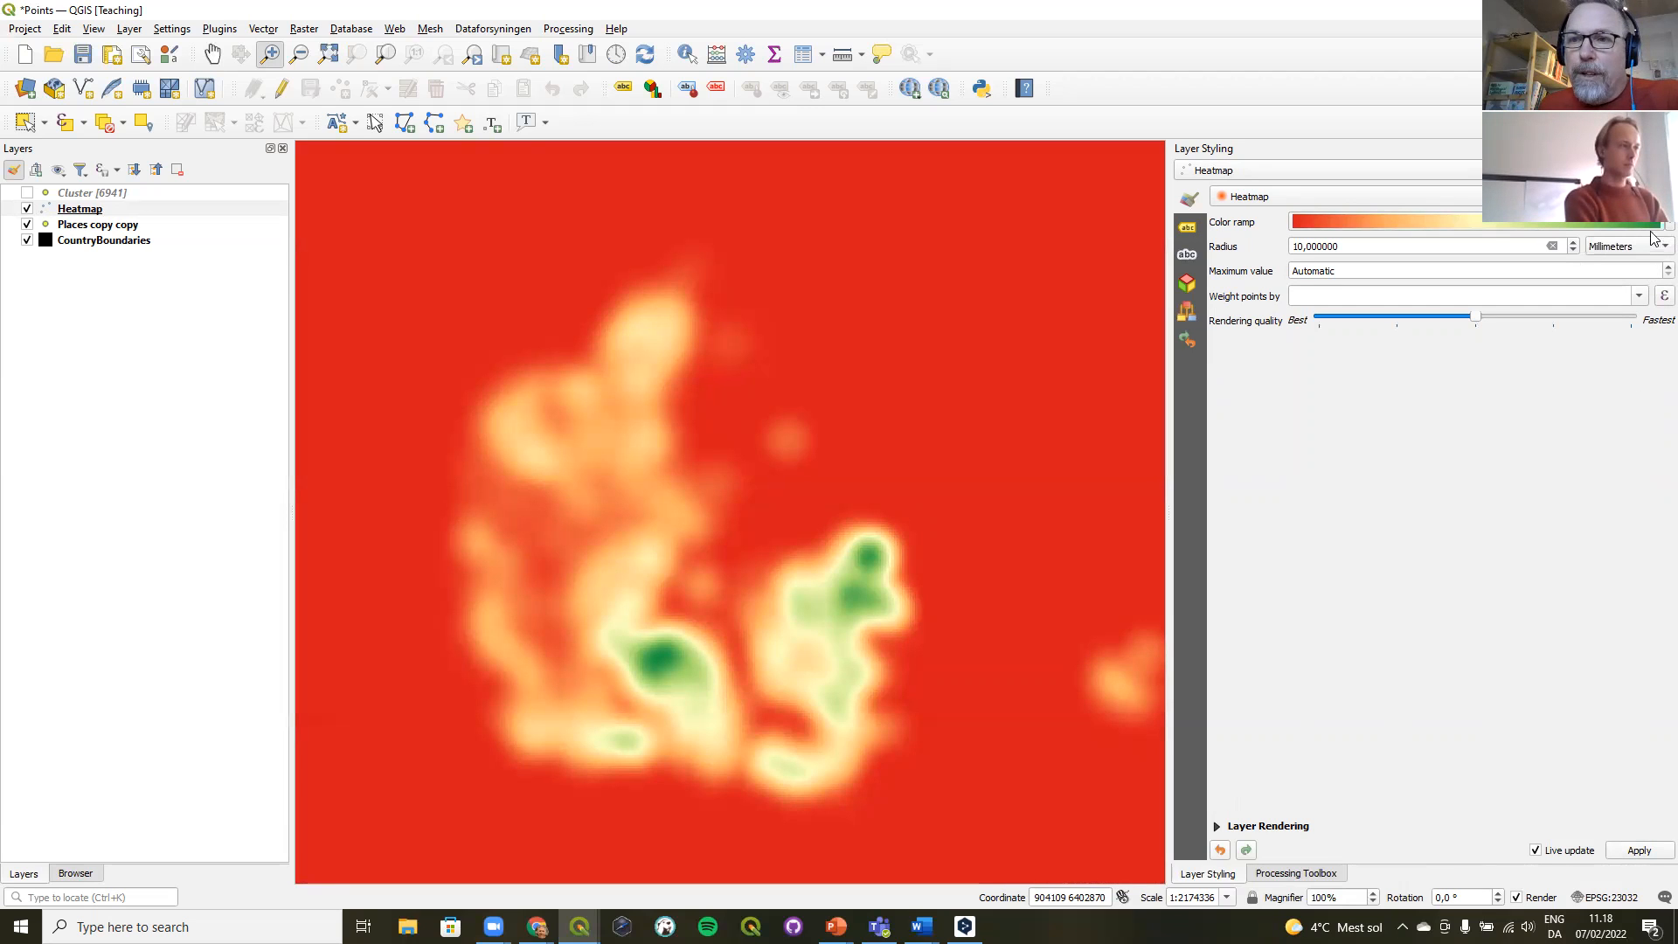
{"action": "left_click", "coordinate": [1553, 226]}
{"action": "left_click", "coordinate": [1404, 238]}
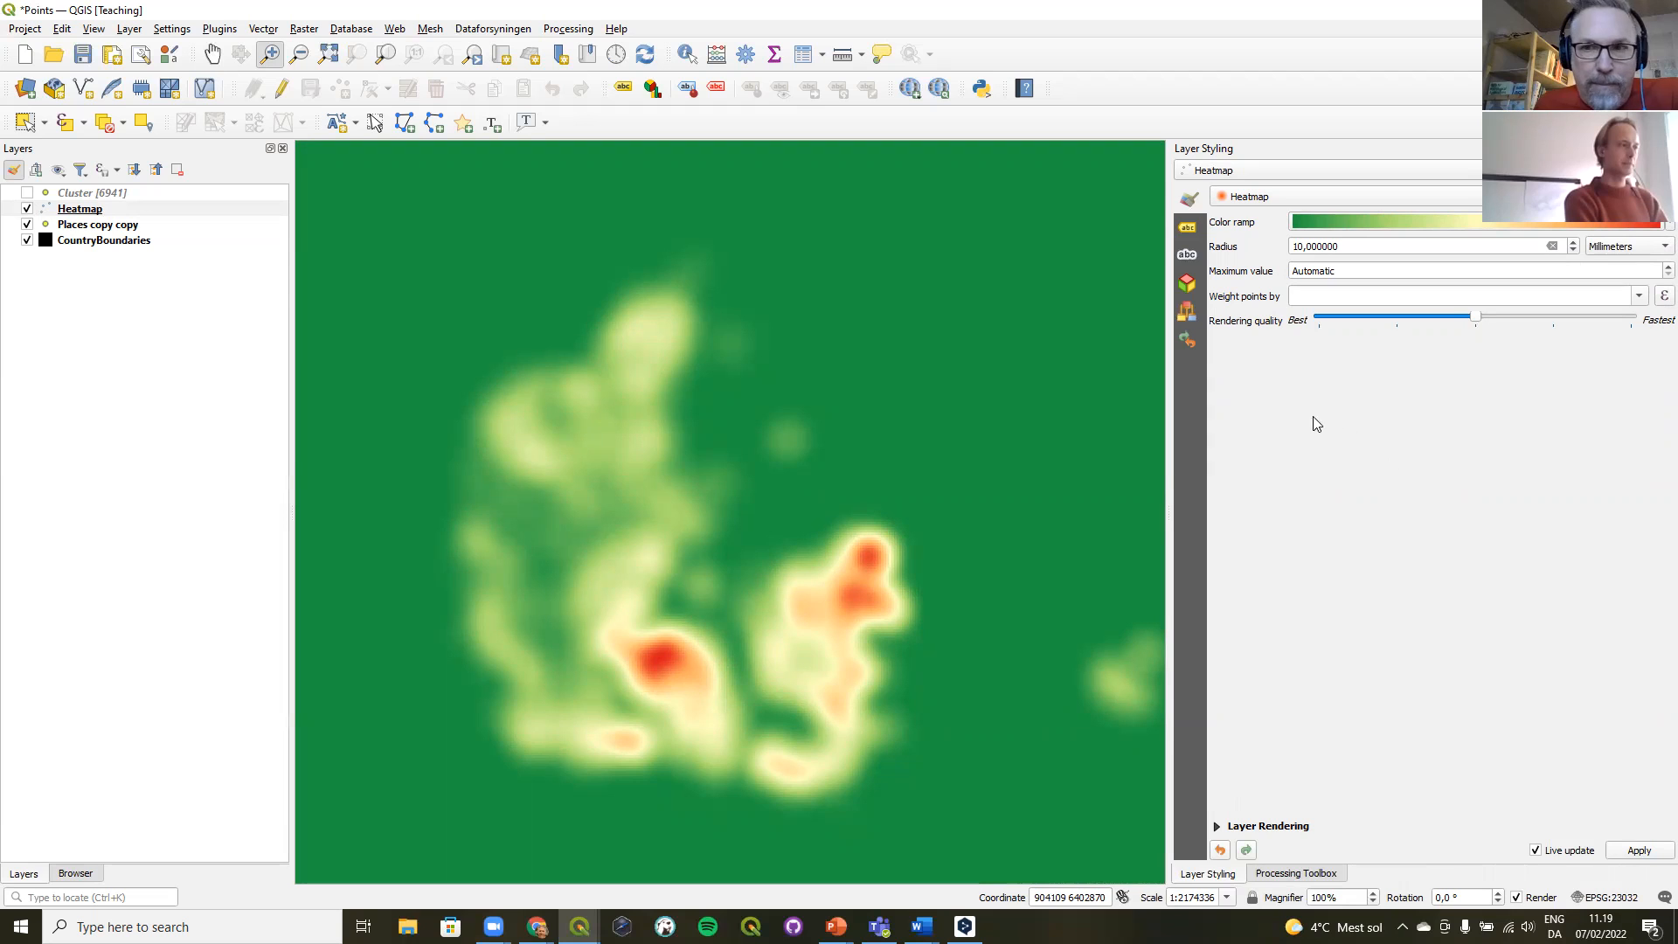
- Try a heatmap radius of 20 millimeters, restore it to 10, and look through the available radius units
{"action": "left_click_drag", "start_coordinate": [1300, 246], "coordinate": [1290, 246]}
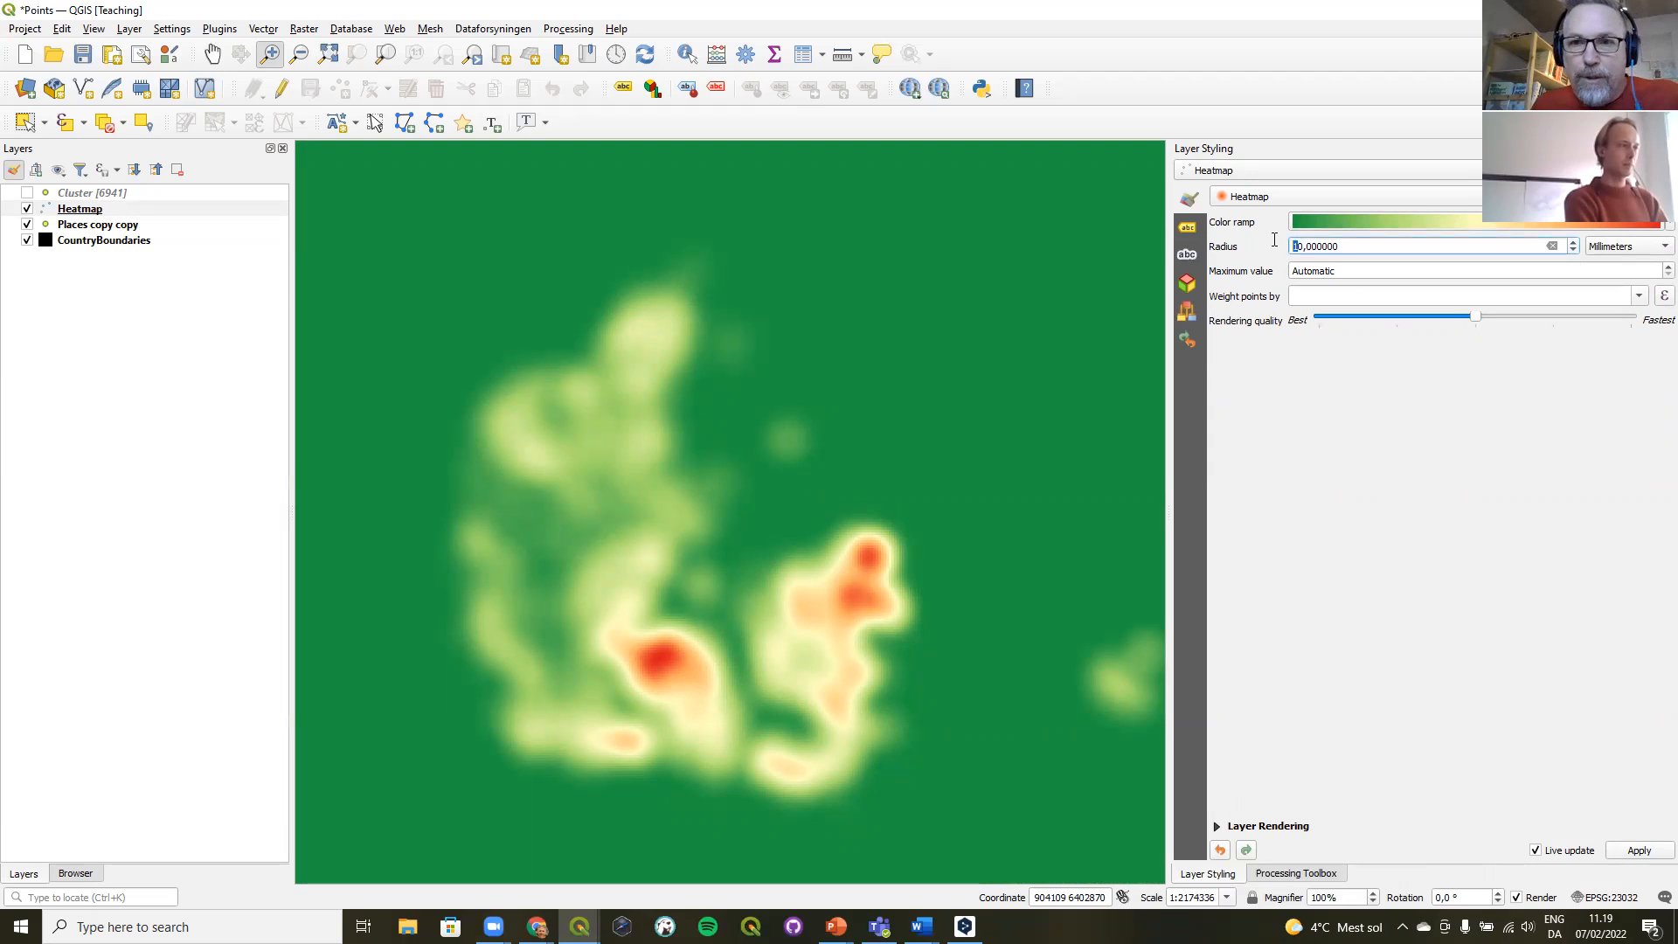
{"action": "type", "text": "2"}
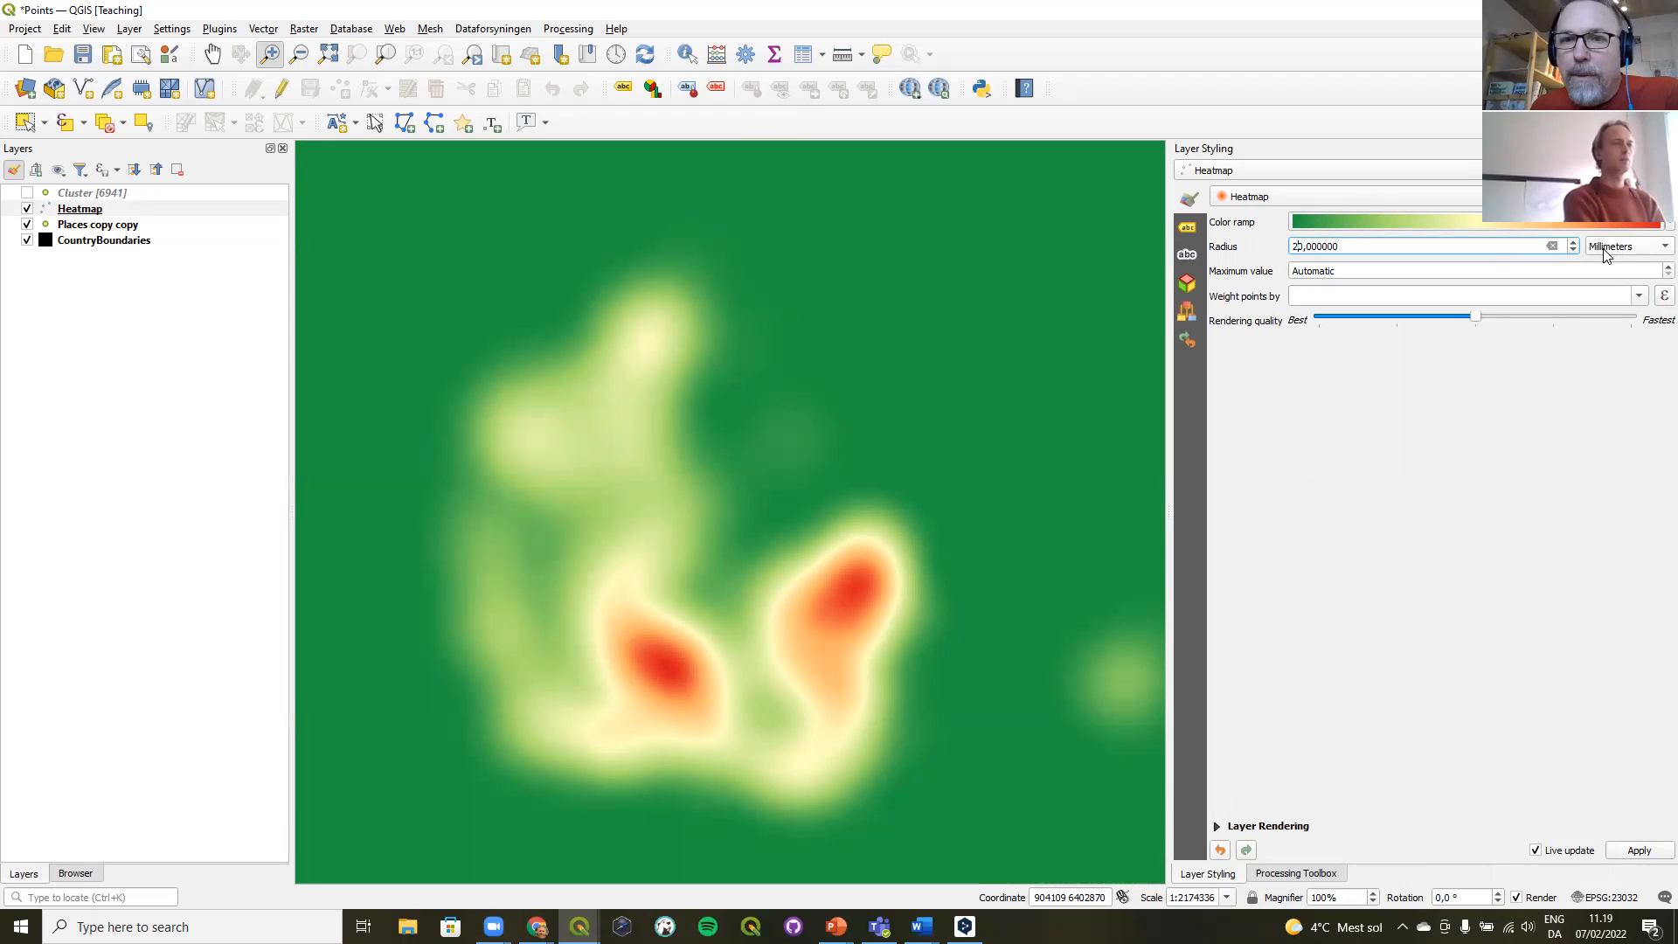
{"action": "left_click", "coordinate": [1298, 246]}
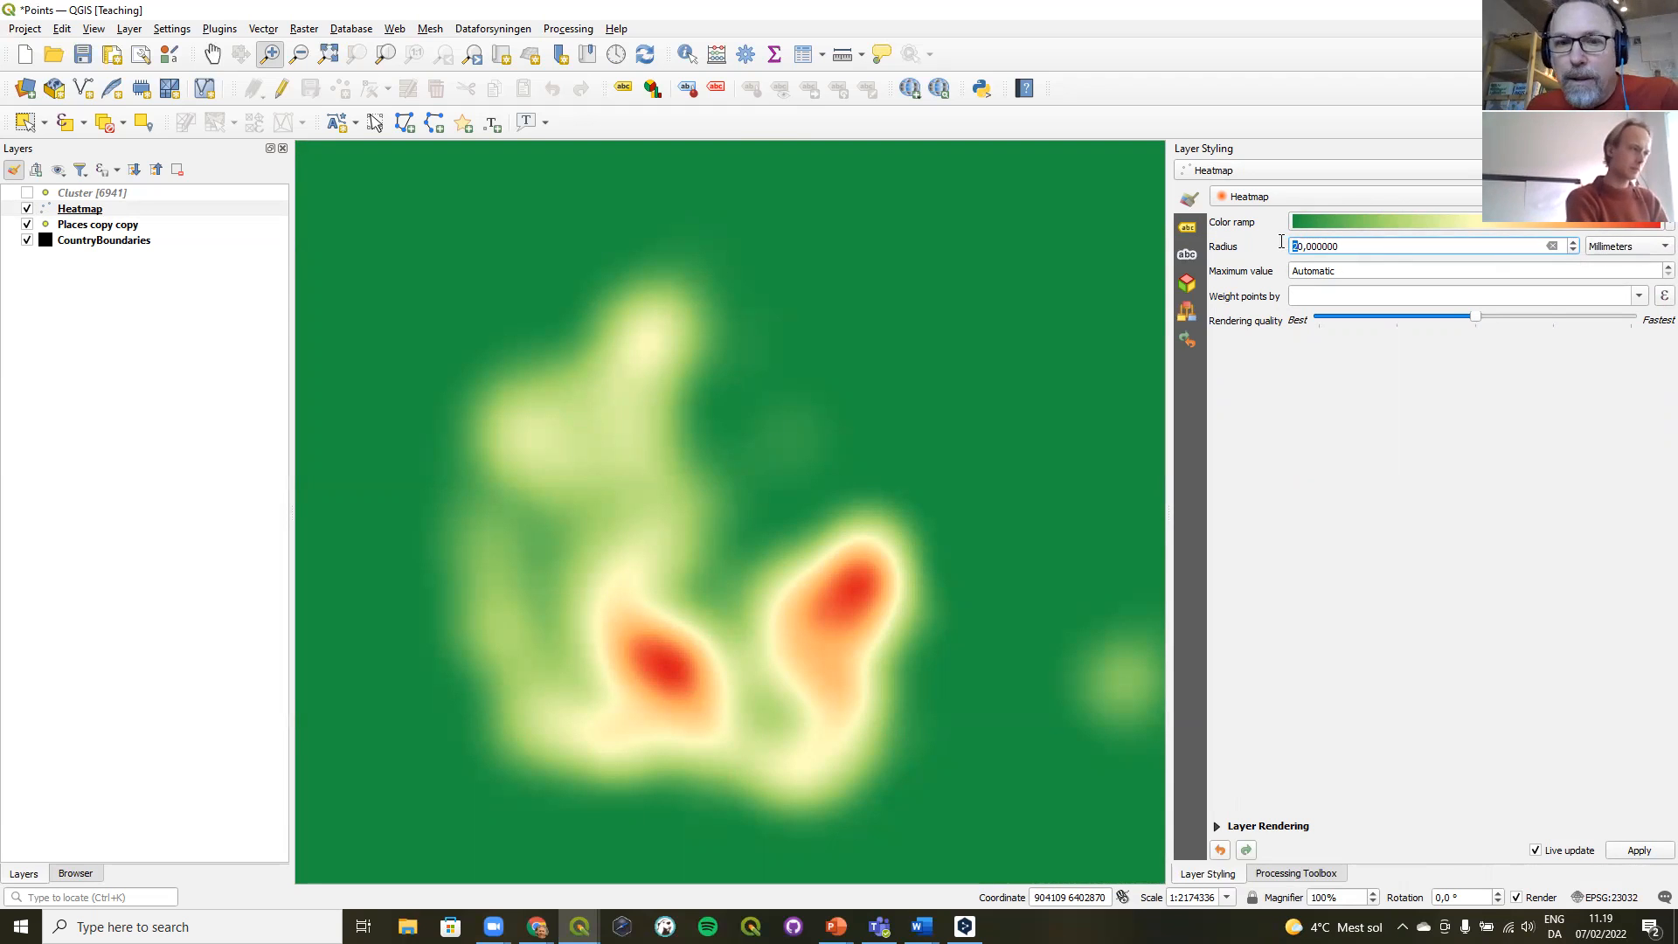
{"action": "key", "text": "BackSpace"}
{"action": "type", "text": "1"}
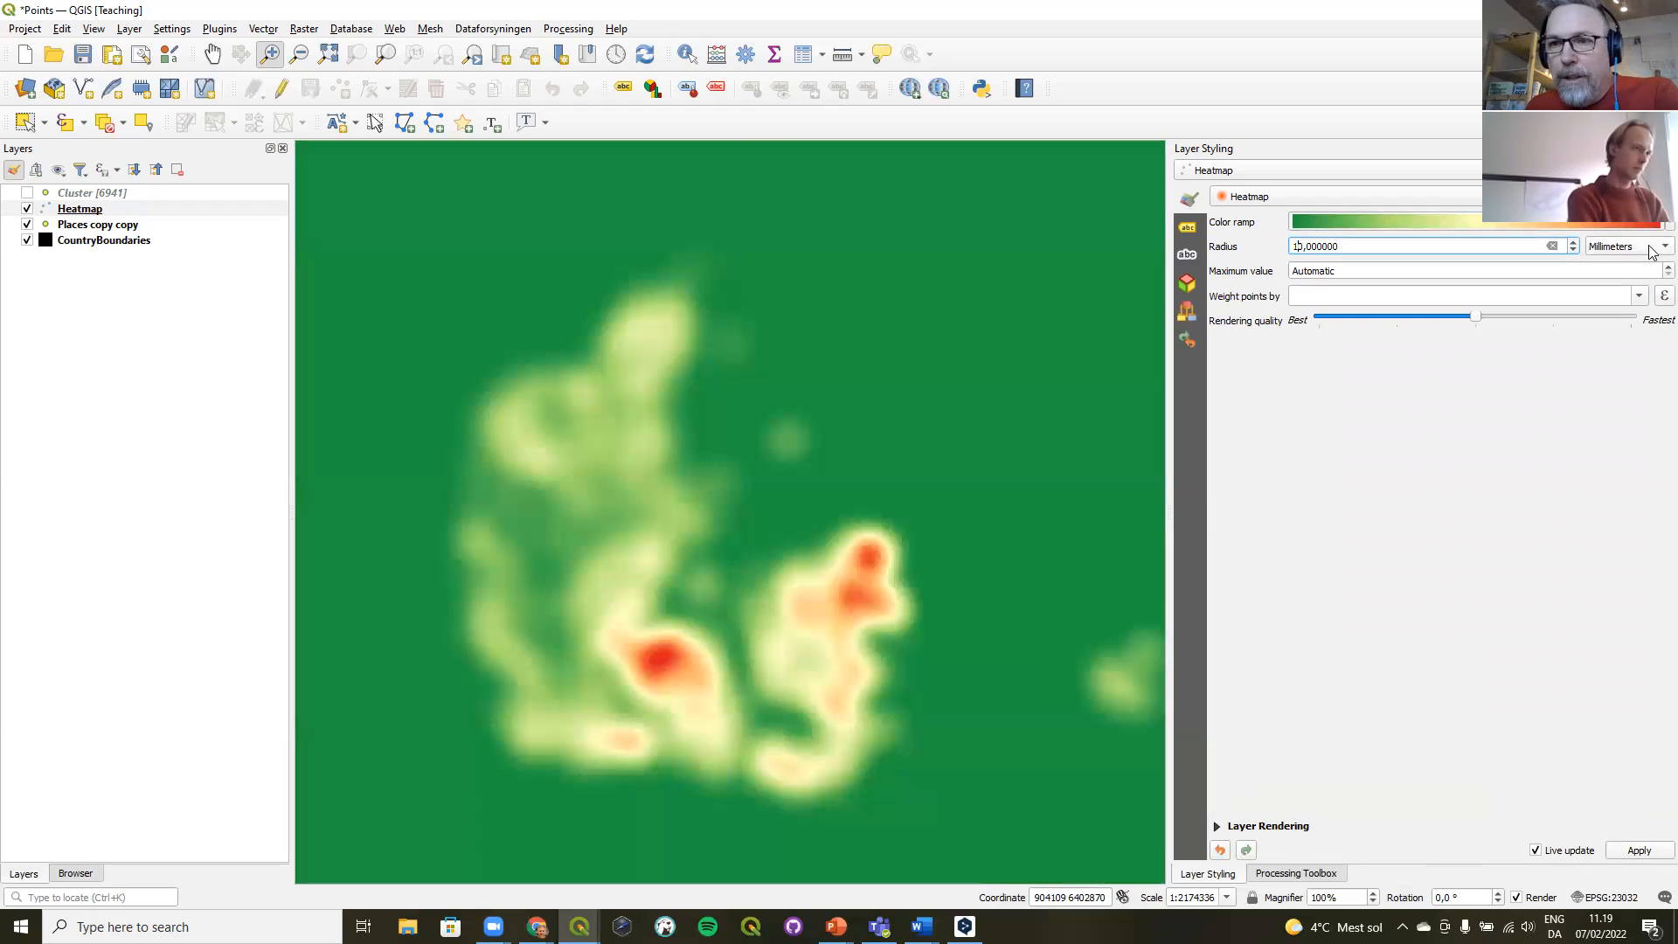
{"action": "left_click", "coordinate": [1637, 247]}
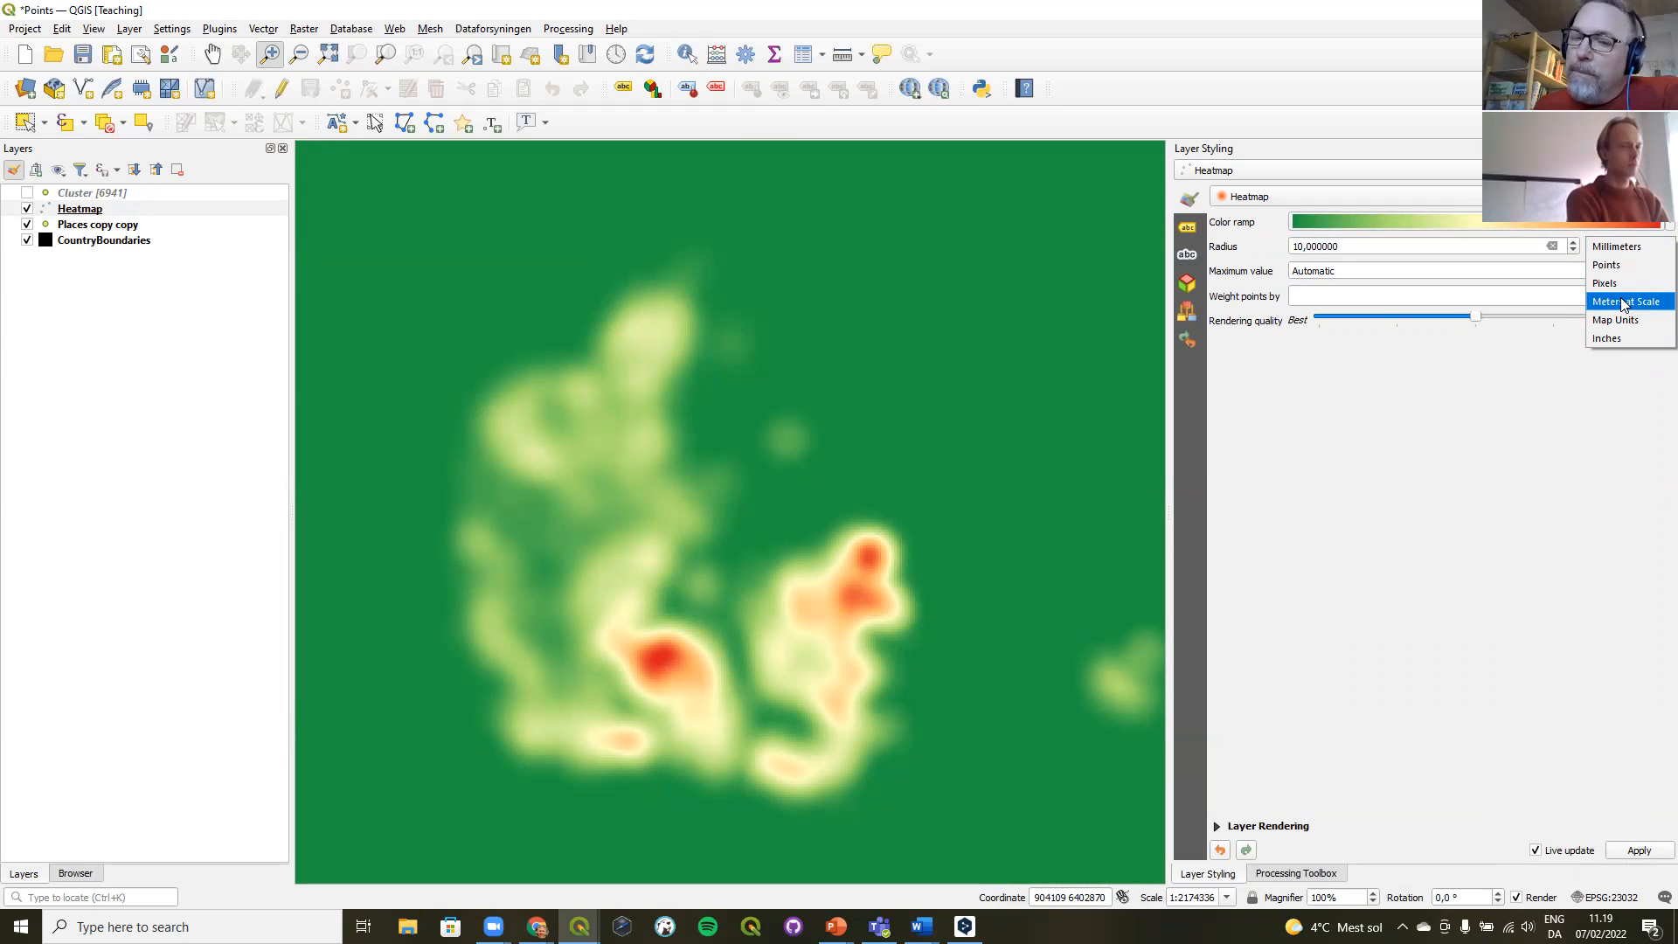
{"action": "left_click", "coordinate": [1451, 418]}
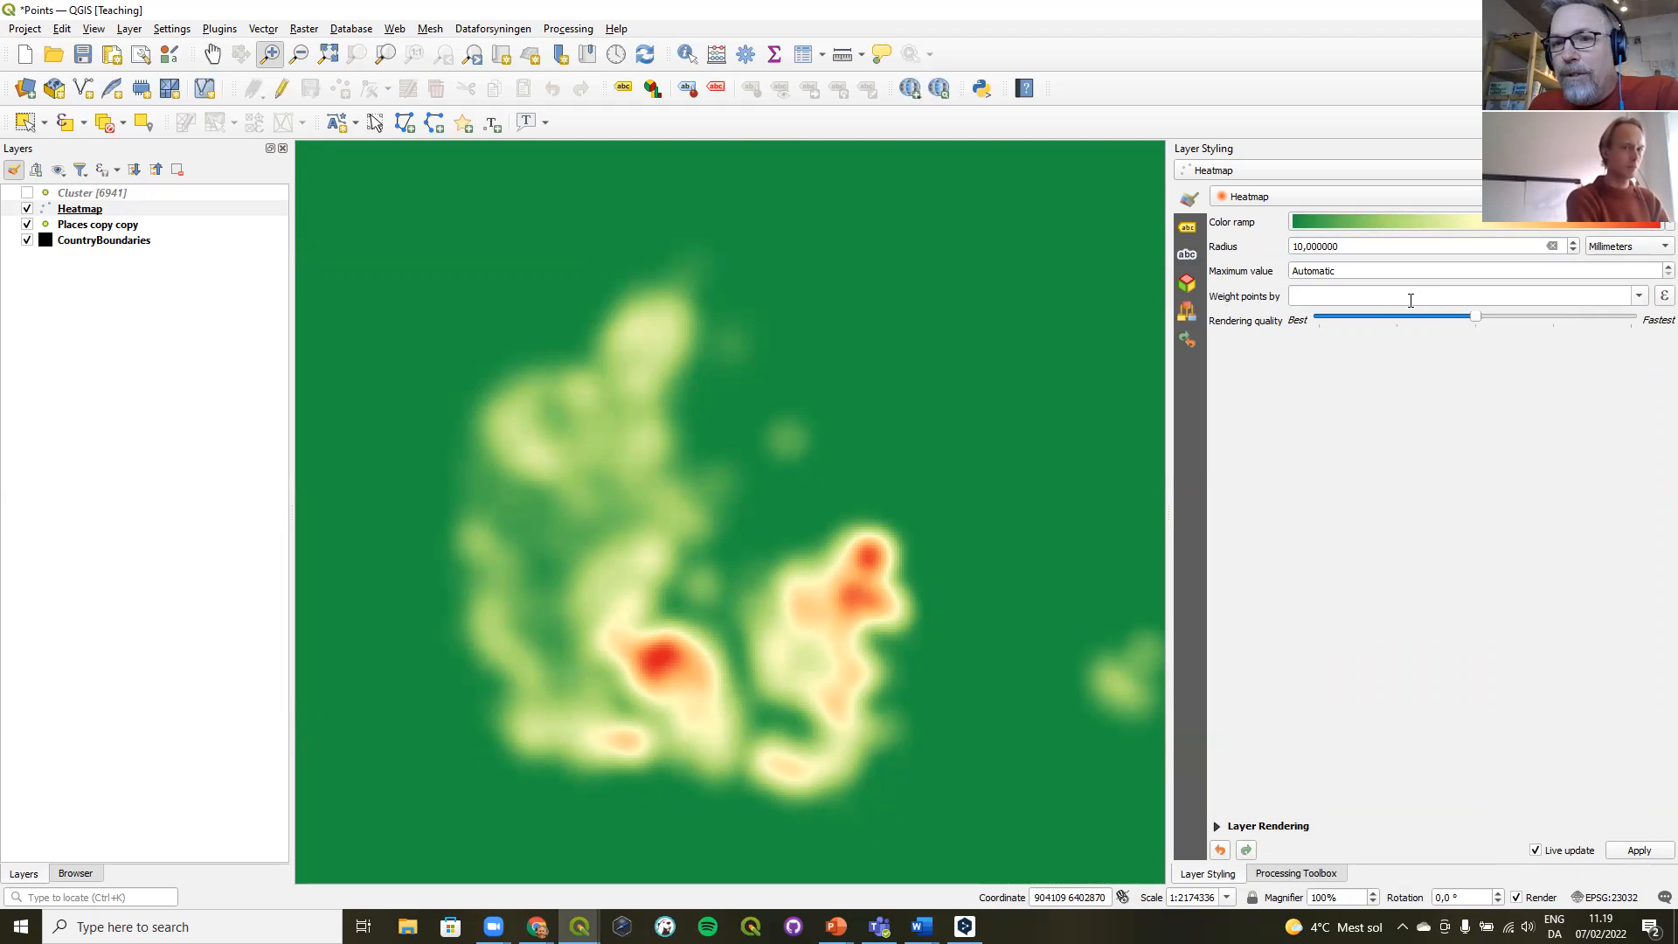
- View the Heatmap layer's attribute table, widened to include the population field, and close it
{"action": "left_click", "coordinate": [803, 55]}
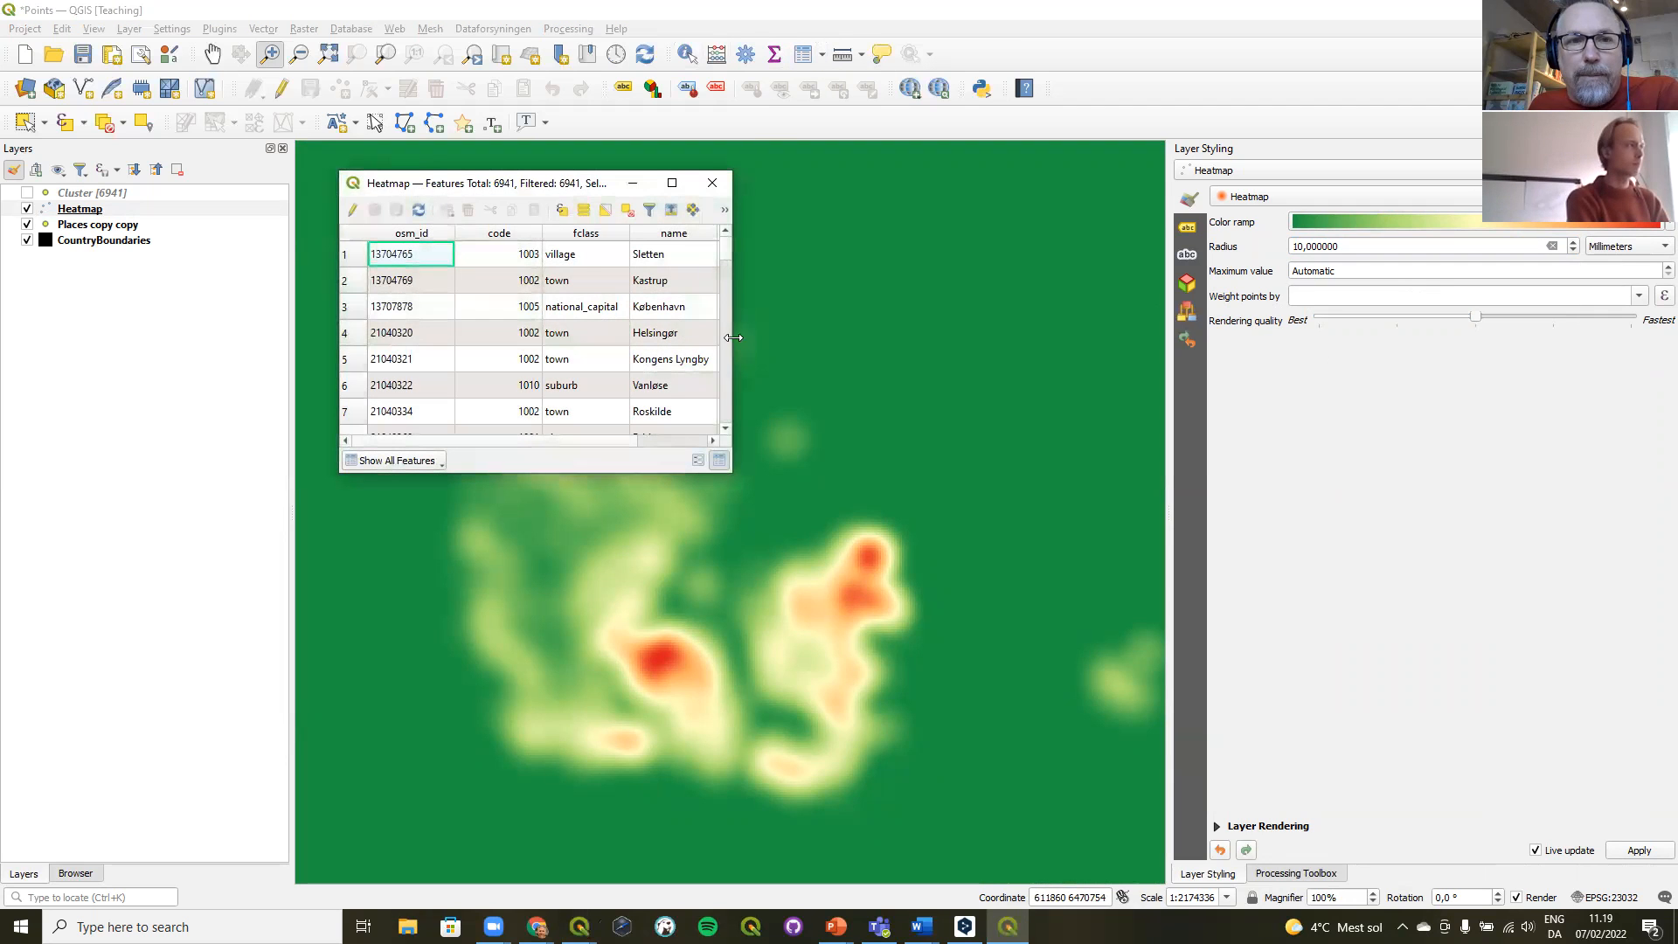
{"action": "left_click_drag", "start_coordinate": [733, 330], "coordinate": [1436, 330]}
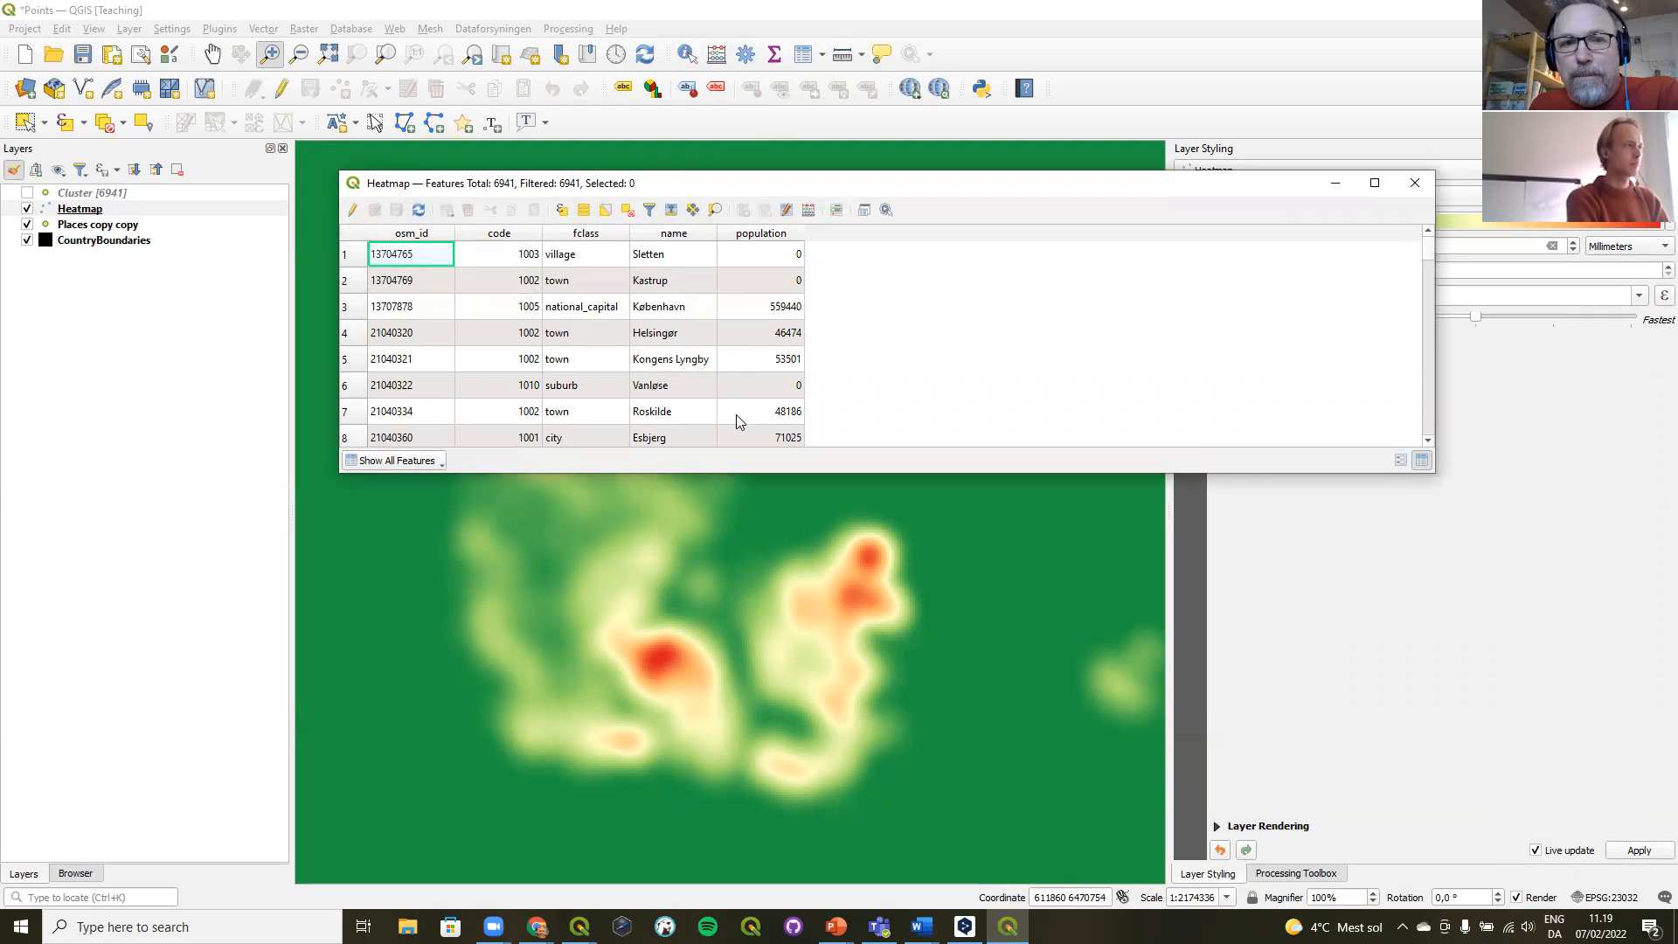
{"action": "left_click", "coordinate": [1414, 182]}
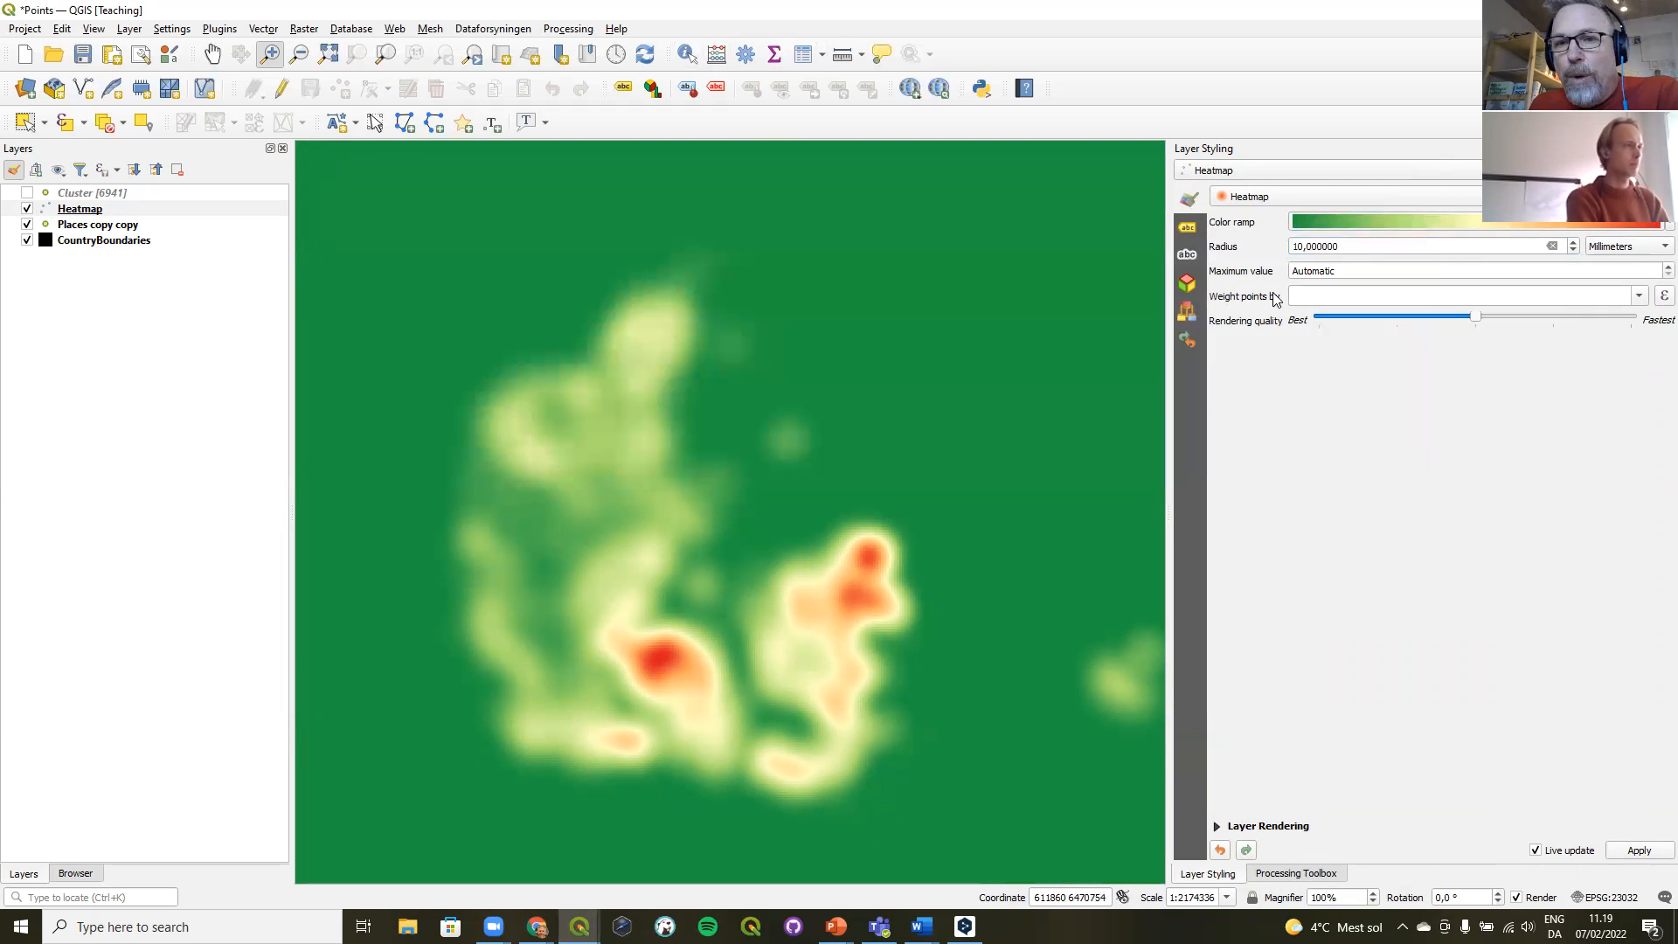
- Try weighting the heatmap points by the population field and clear the weighting again
{"action": "left_click", "coordinate": [1640, 296]}
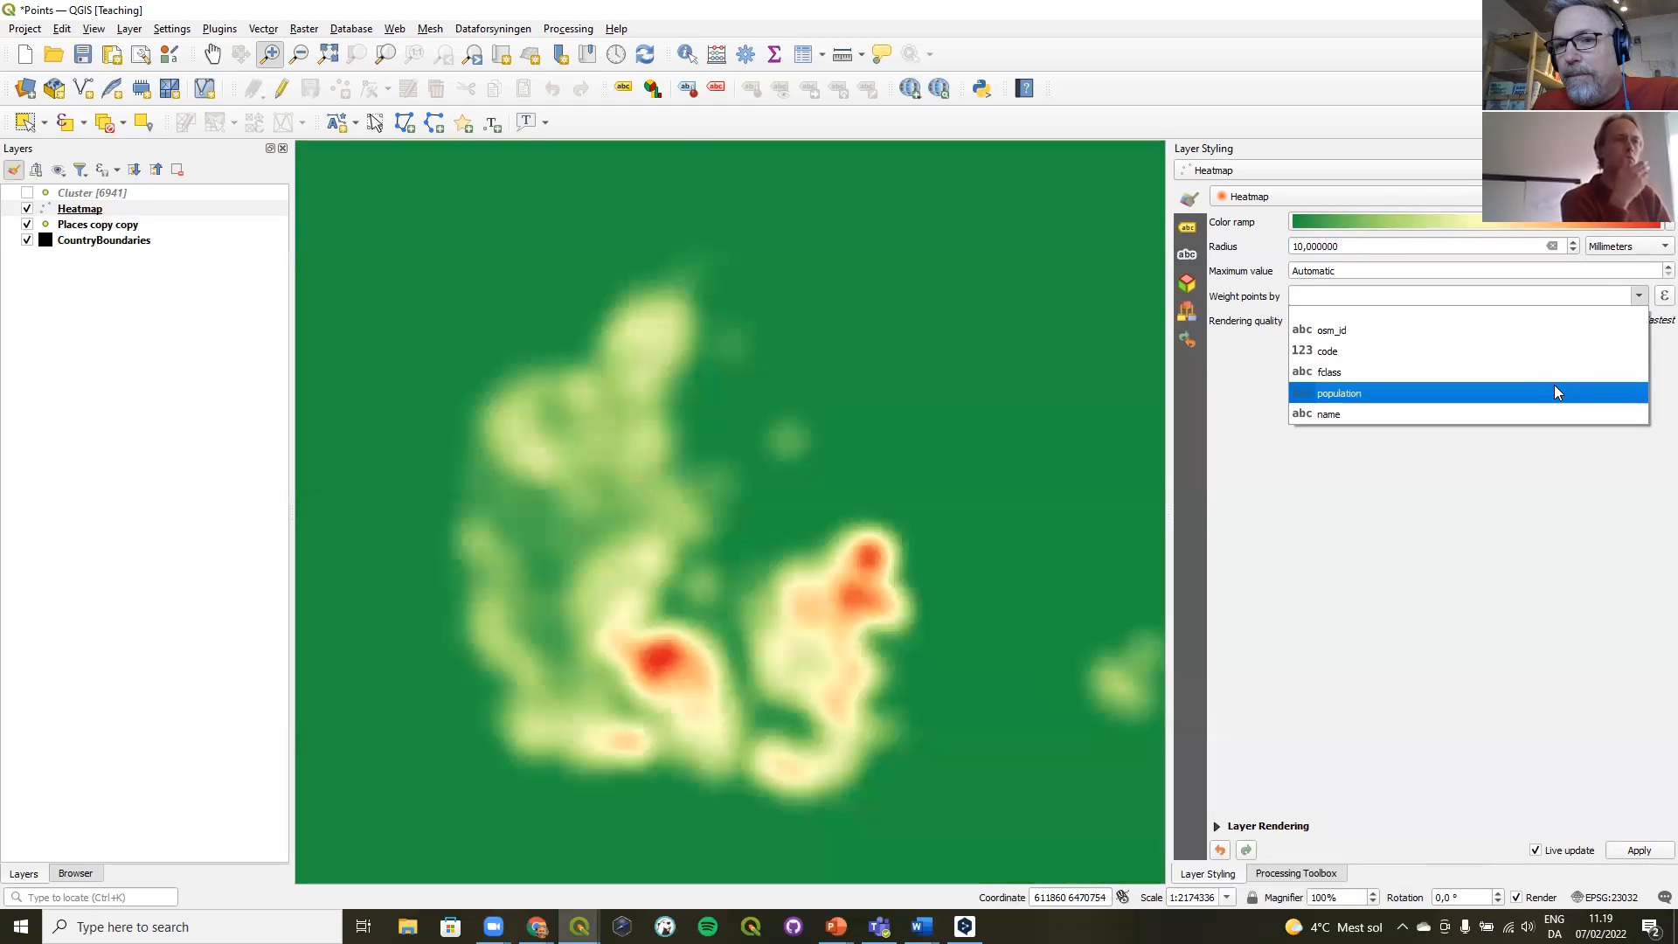
{"action": "left_click", "coordinate": [1553, 390]}
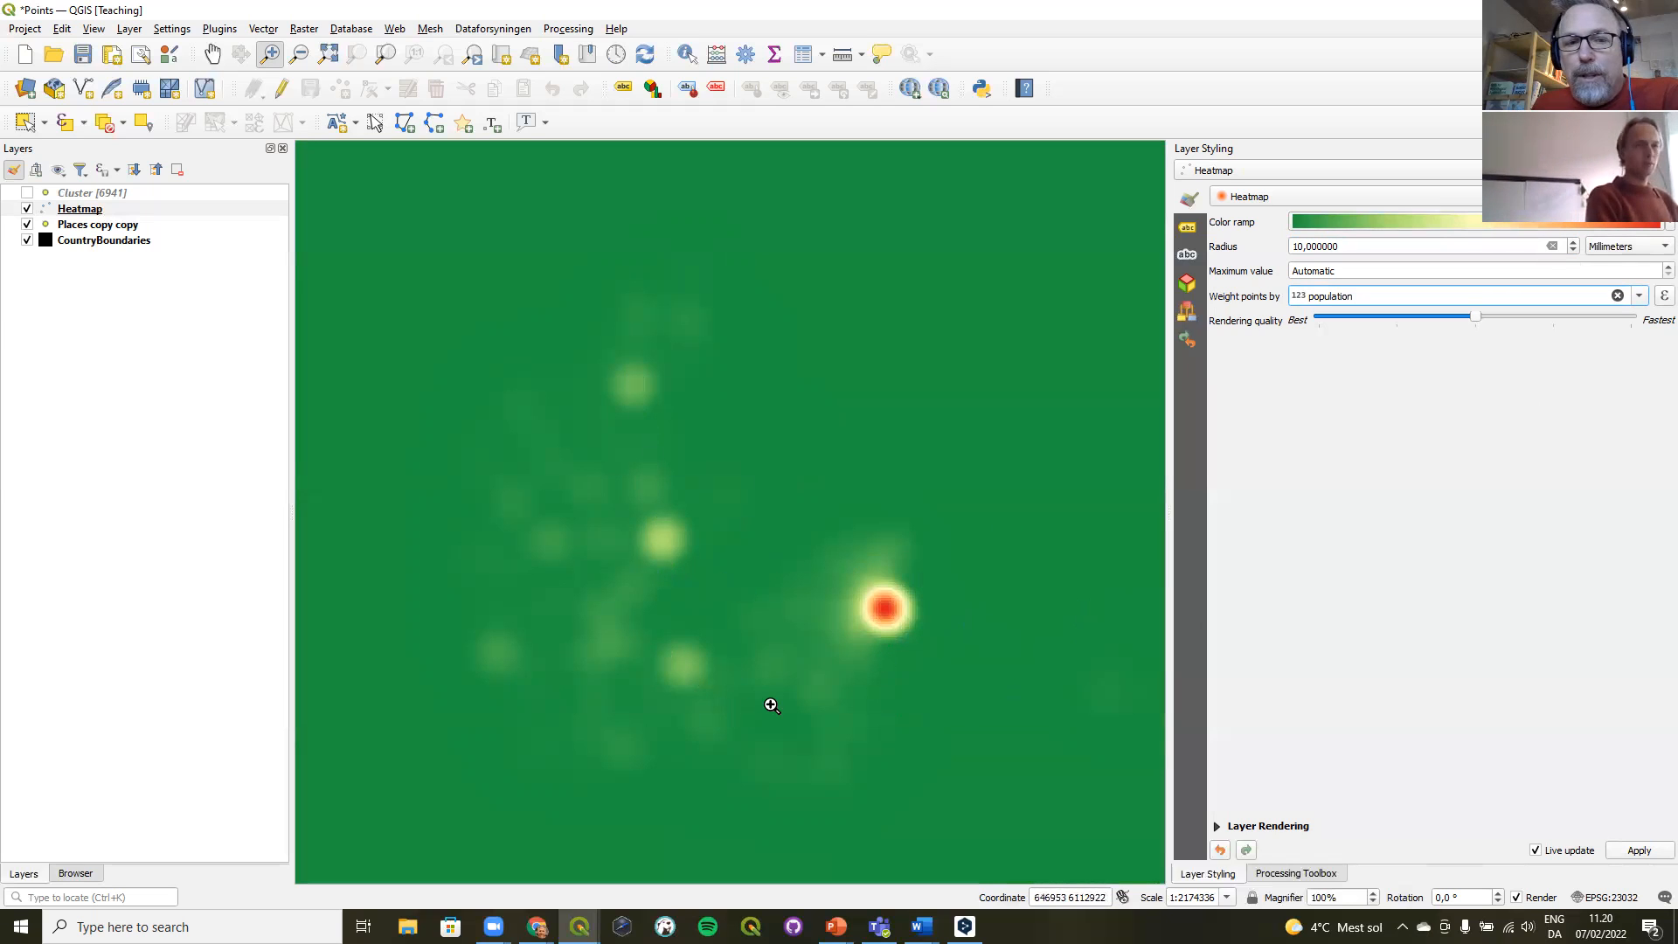
{"action": "left_click", "coordinate": [1618, 296]}
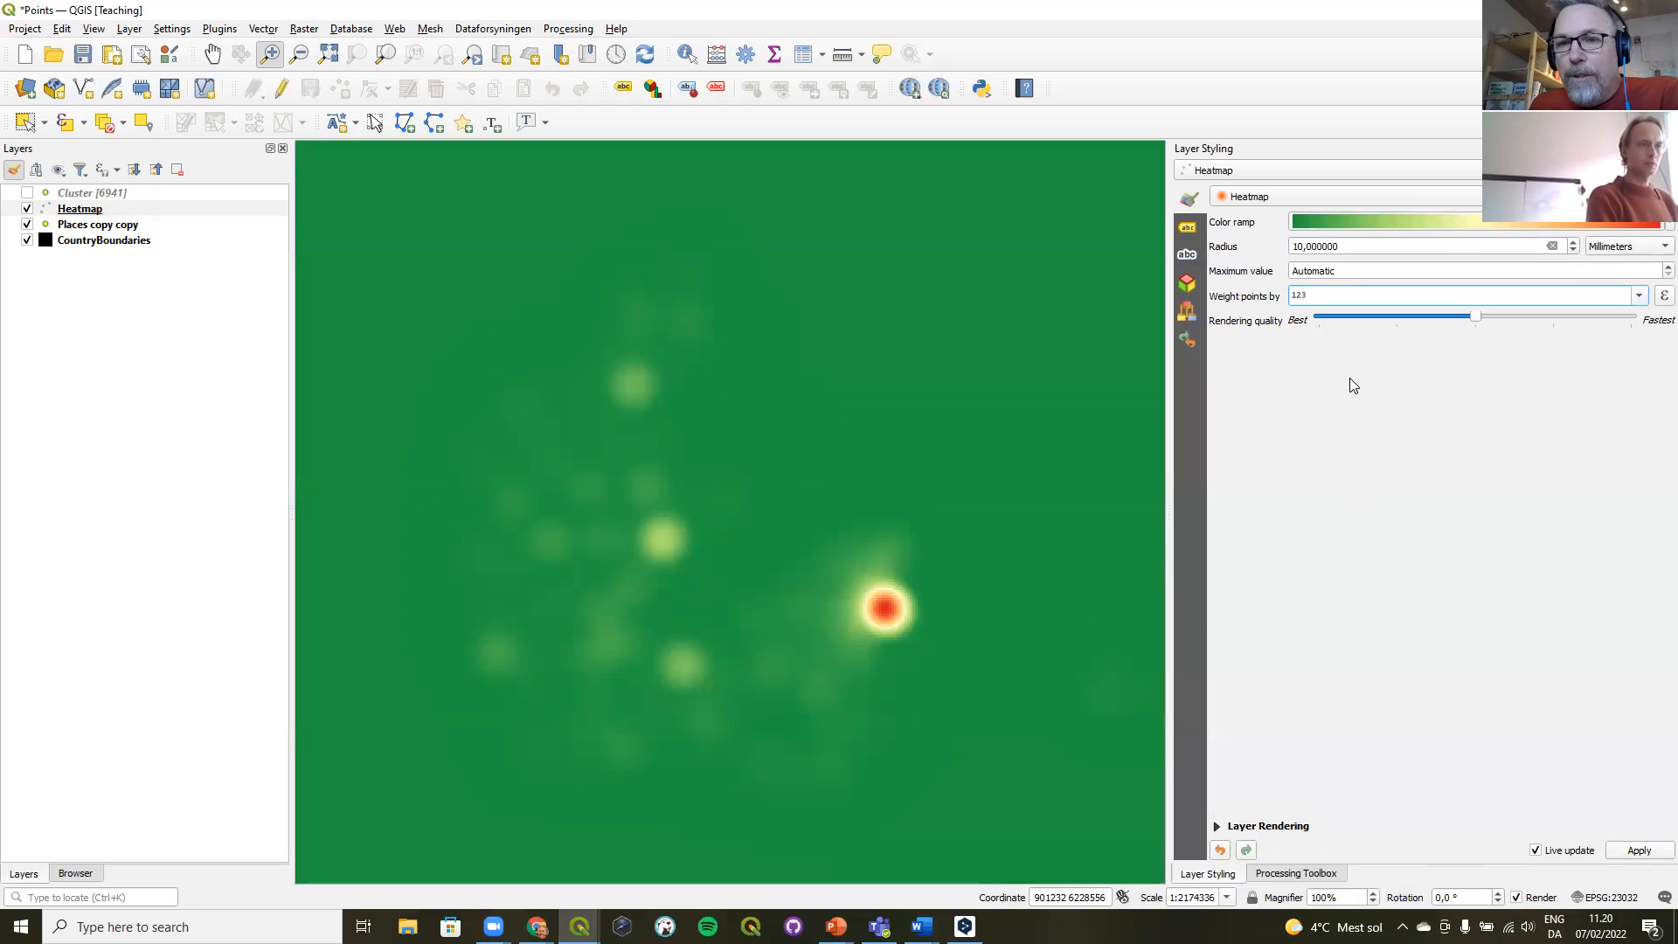
{"action": "left_click", "coordinate": [1639, 295]}
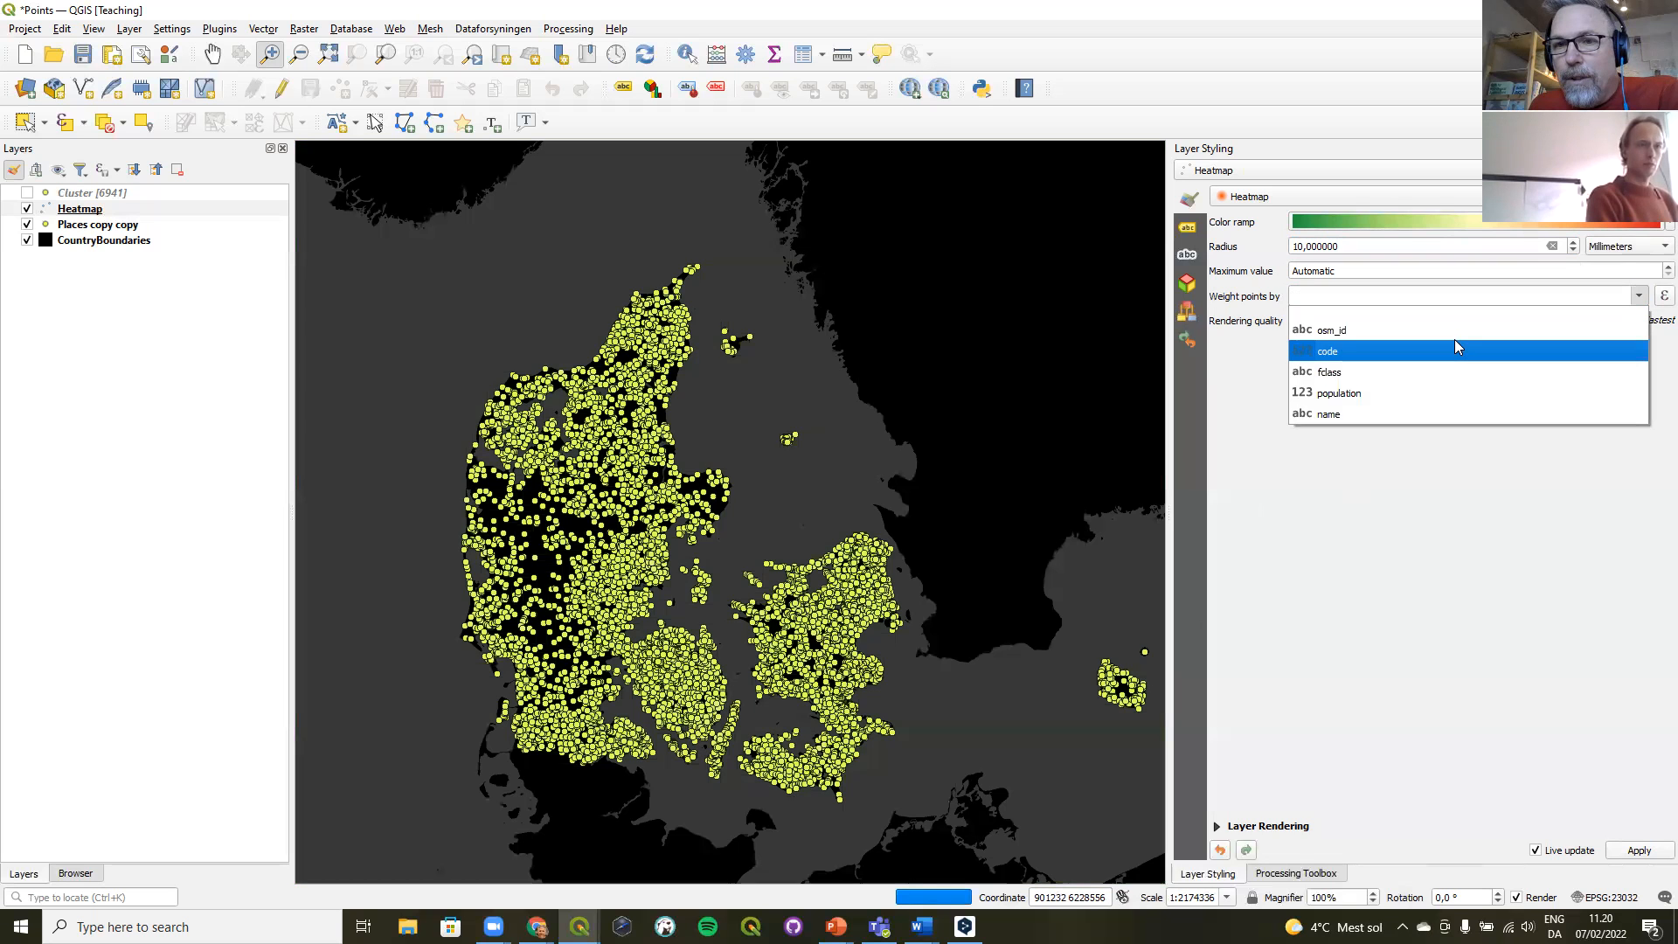
{"action": "key", "text": "Escape"}
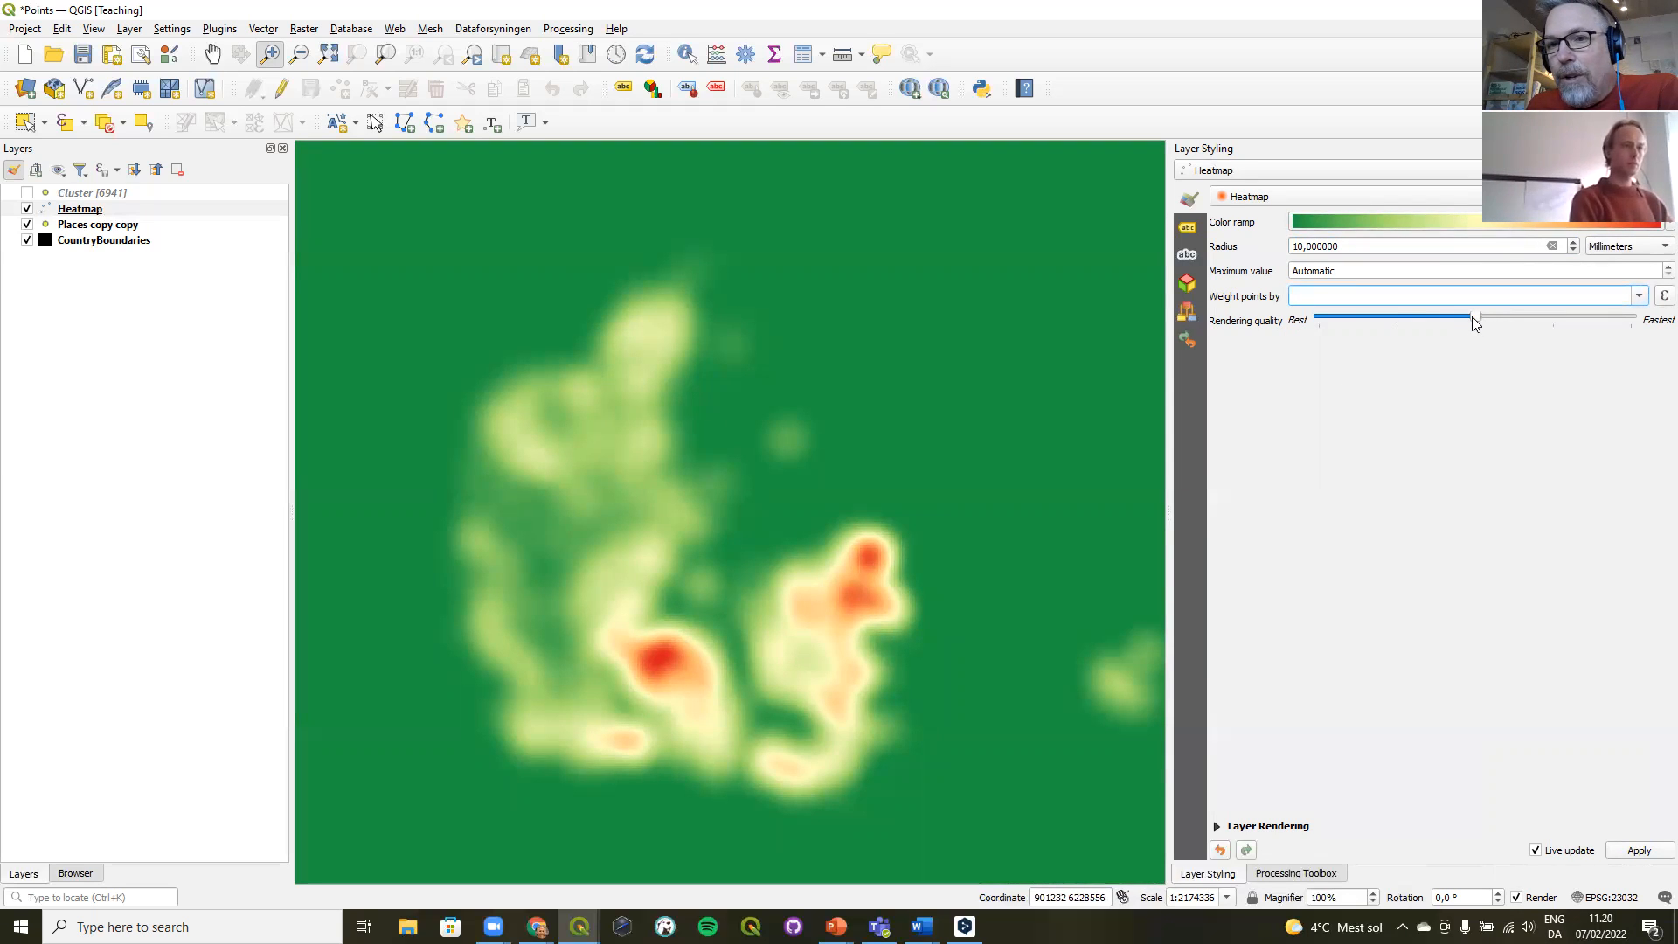
- Try the heatmap's rendering quality at Best and at Fastest, and return it to the middle setting
{"action": "left_click_drag", "start_coordinate": [1478, 326], "coordinate": [1307, 330]}
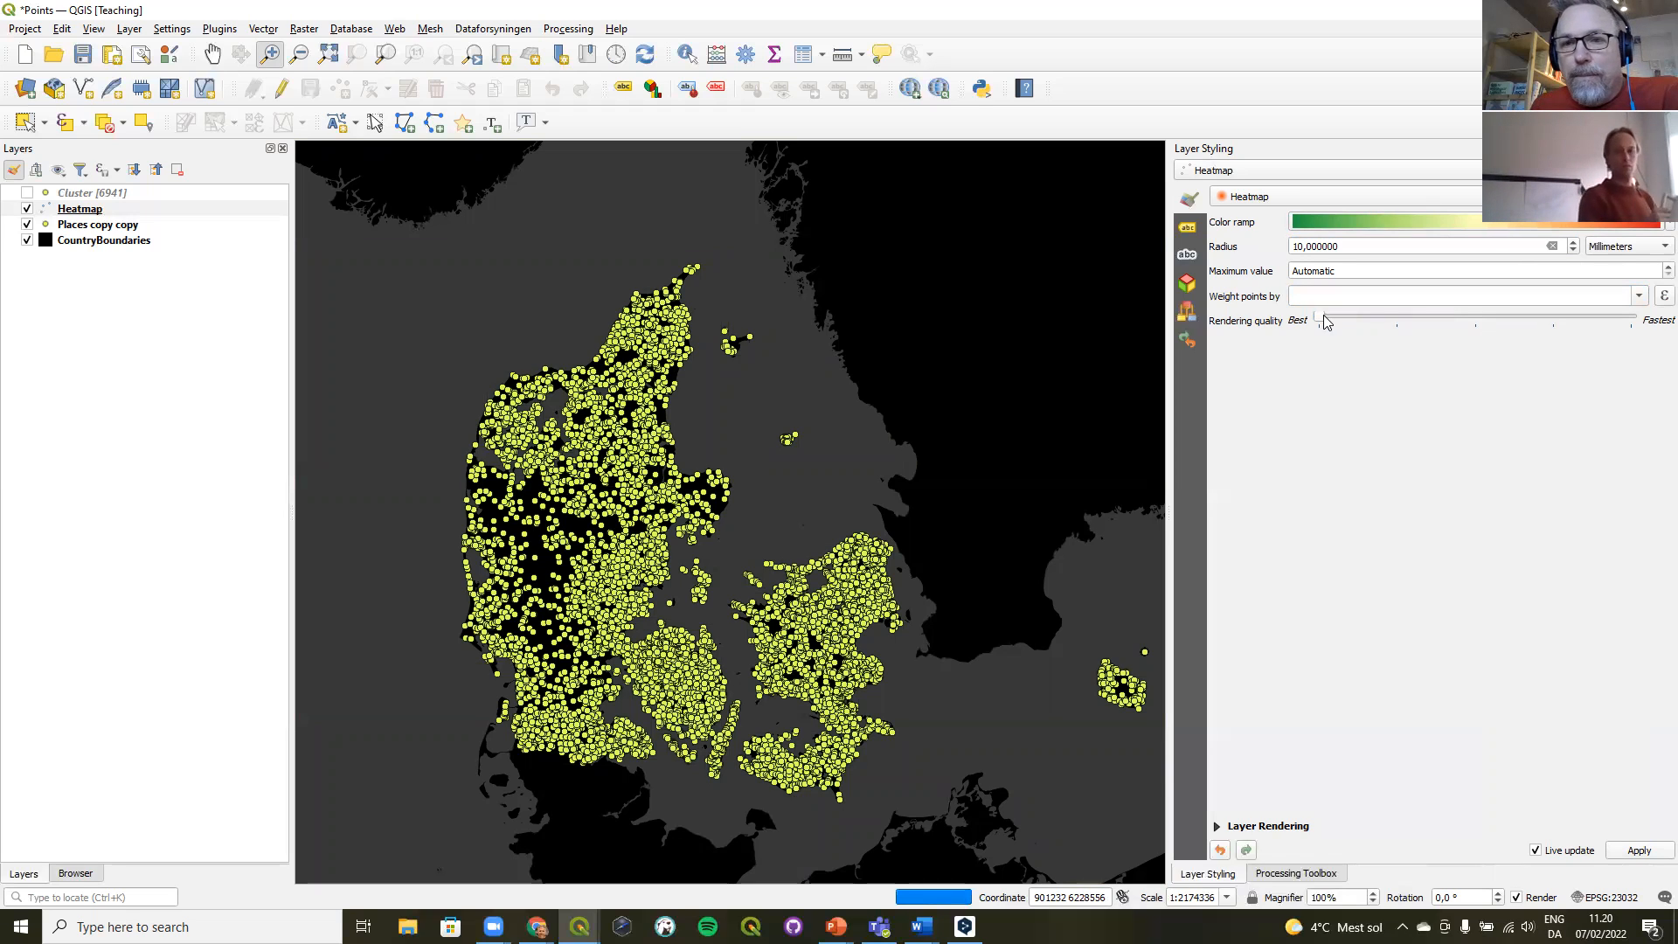
{"action": "left_click_drag", "start_coordinate": [1318, 318], "coordinate": [1644, 325]}
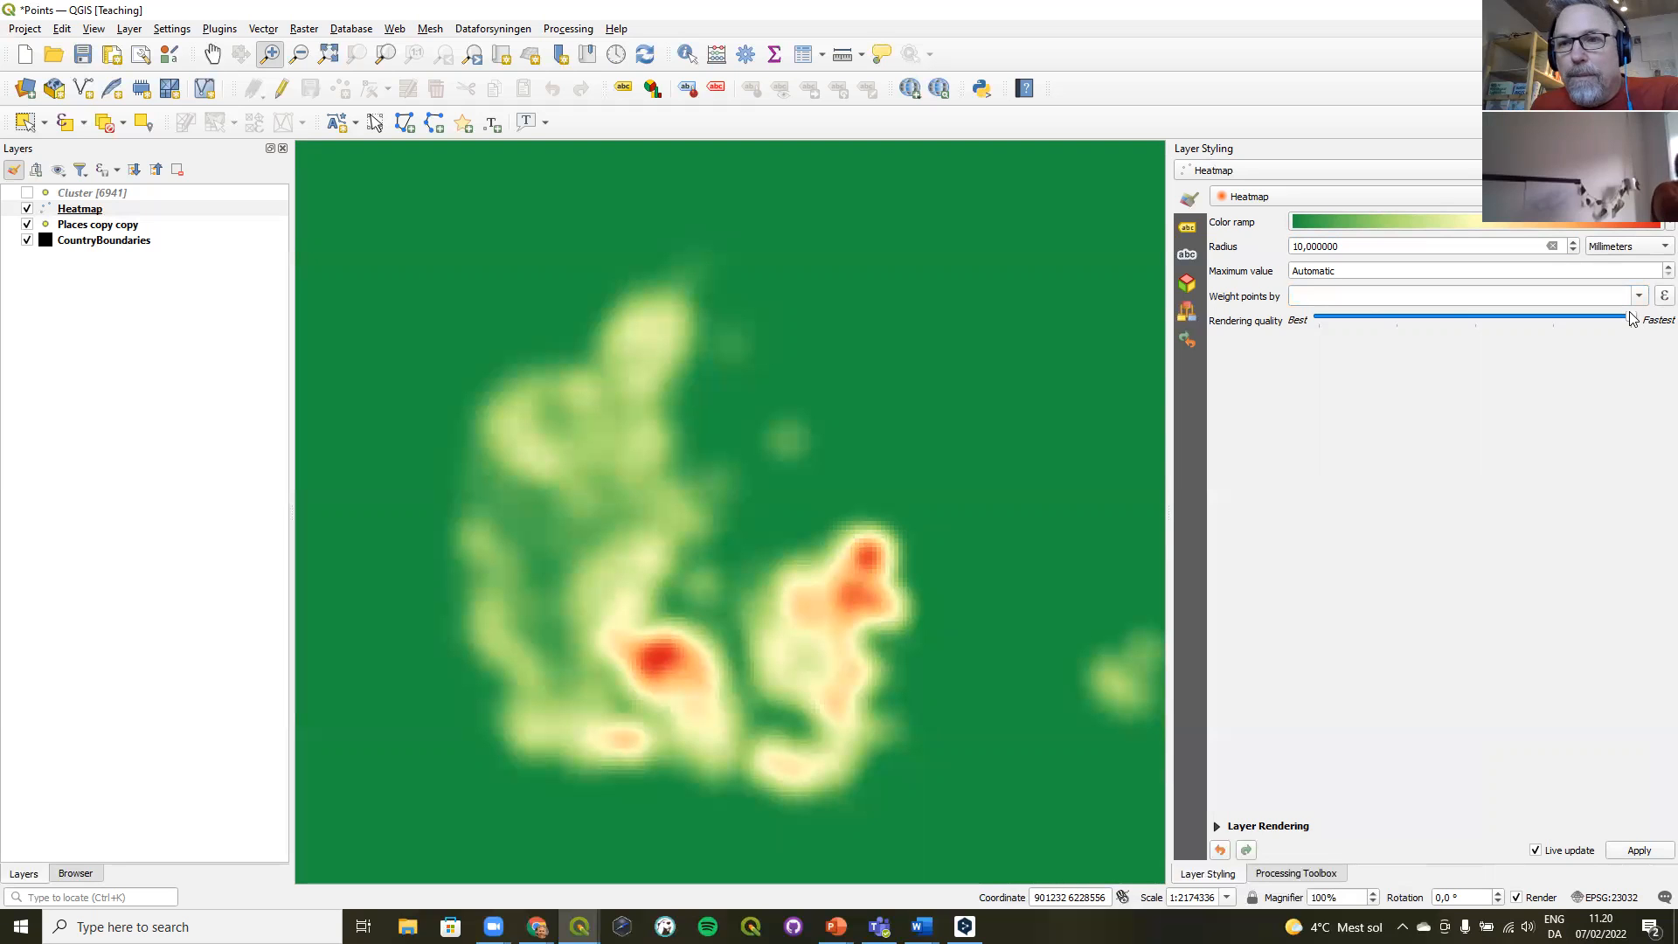
{"action": "left_click_drag", "start_coordinate": [1630, 326], "coordinate": [1475, 331]}
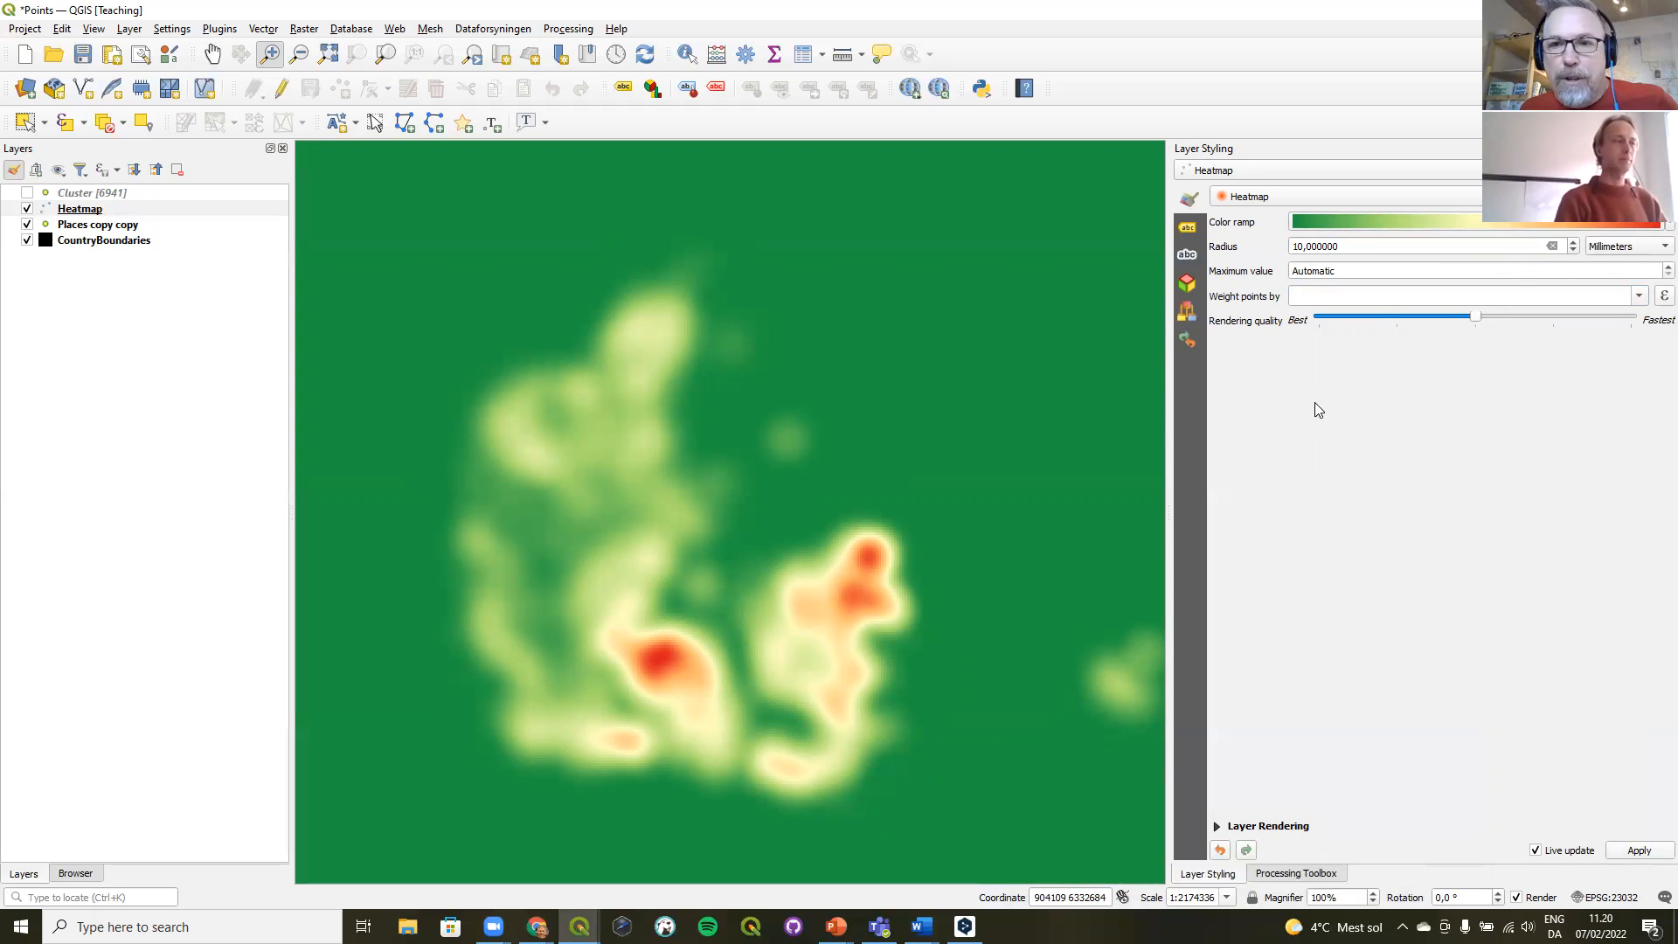
- Try the Addition and Multiply layer blending modes on the Heatmap layer in its layer rendering settings
{"action": "left_click", "coordinate": [1216, 827]}
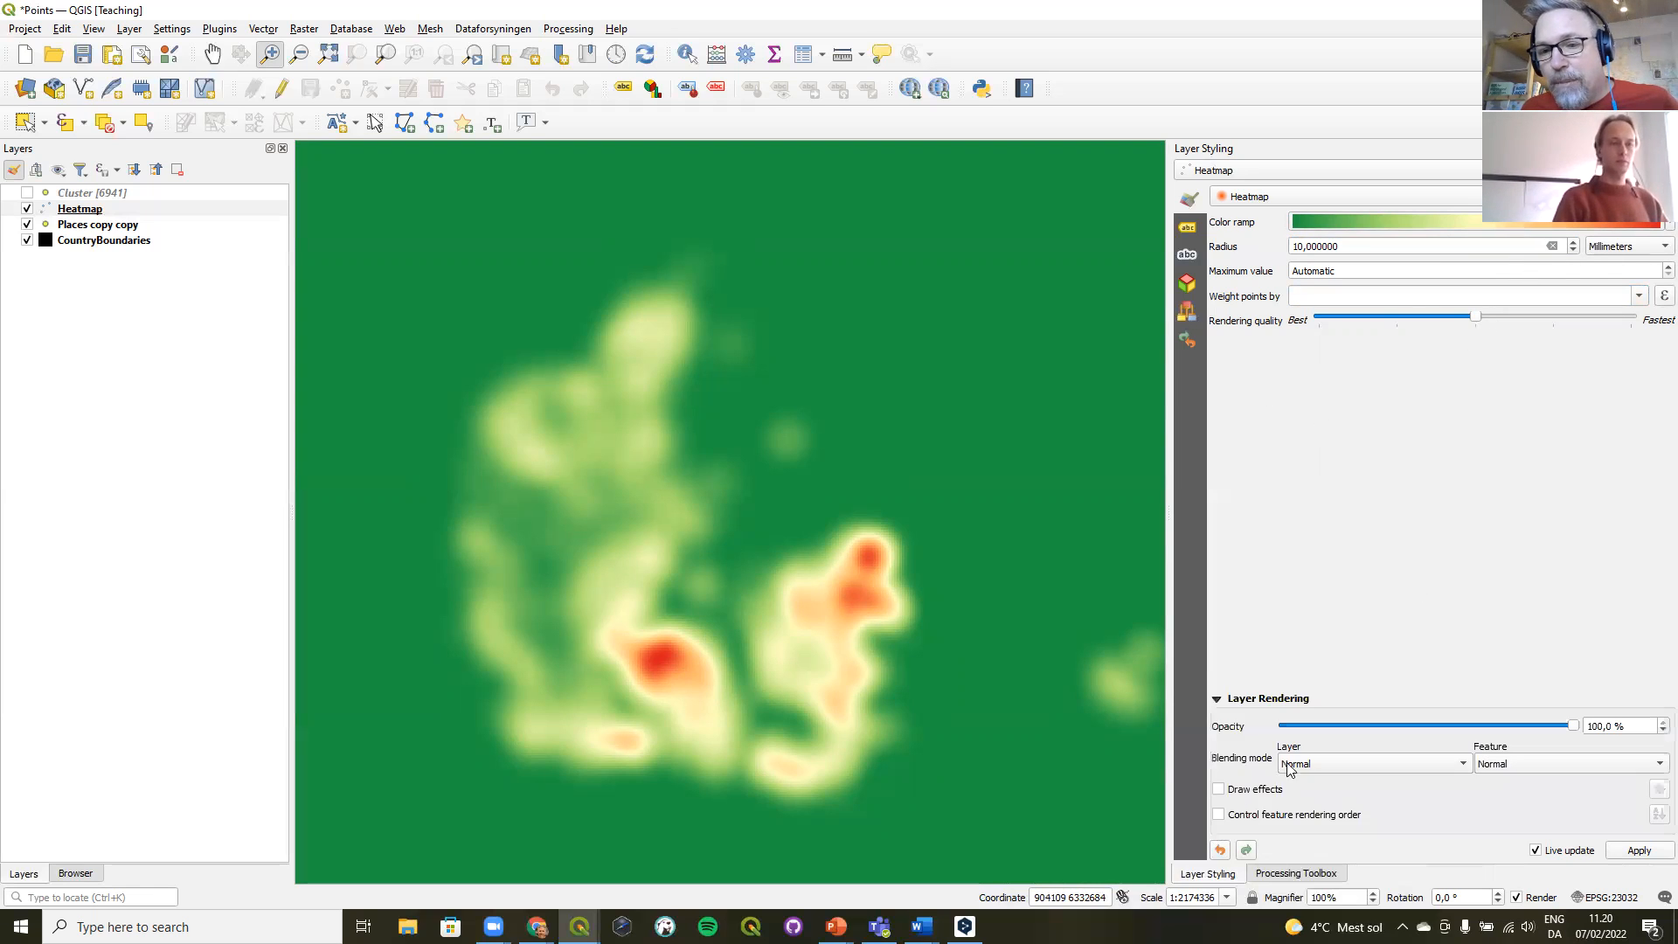
{"action": "left_click", "coordinate": [1392, 759]}
{"action": "left_click", "coordinate": [1380, 781]}
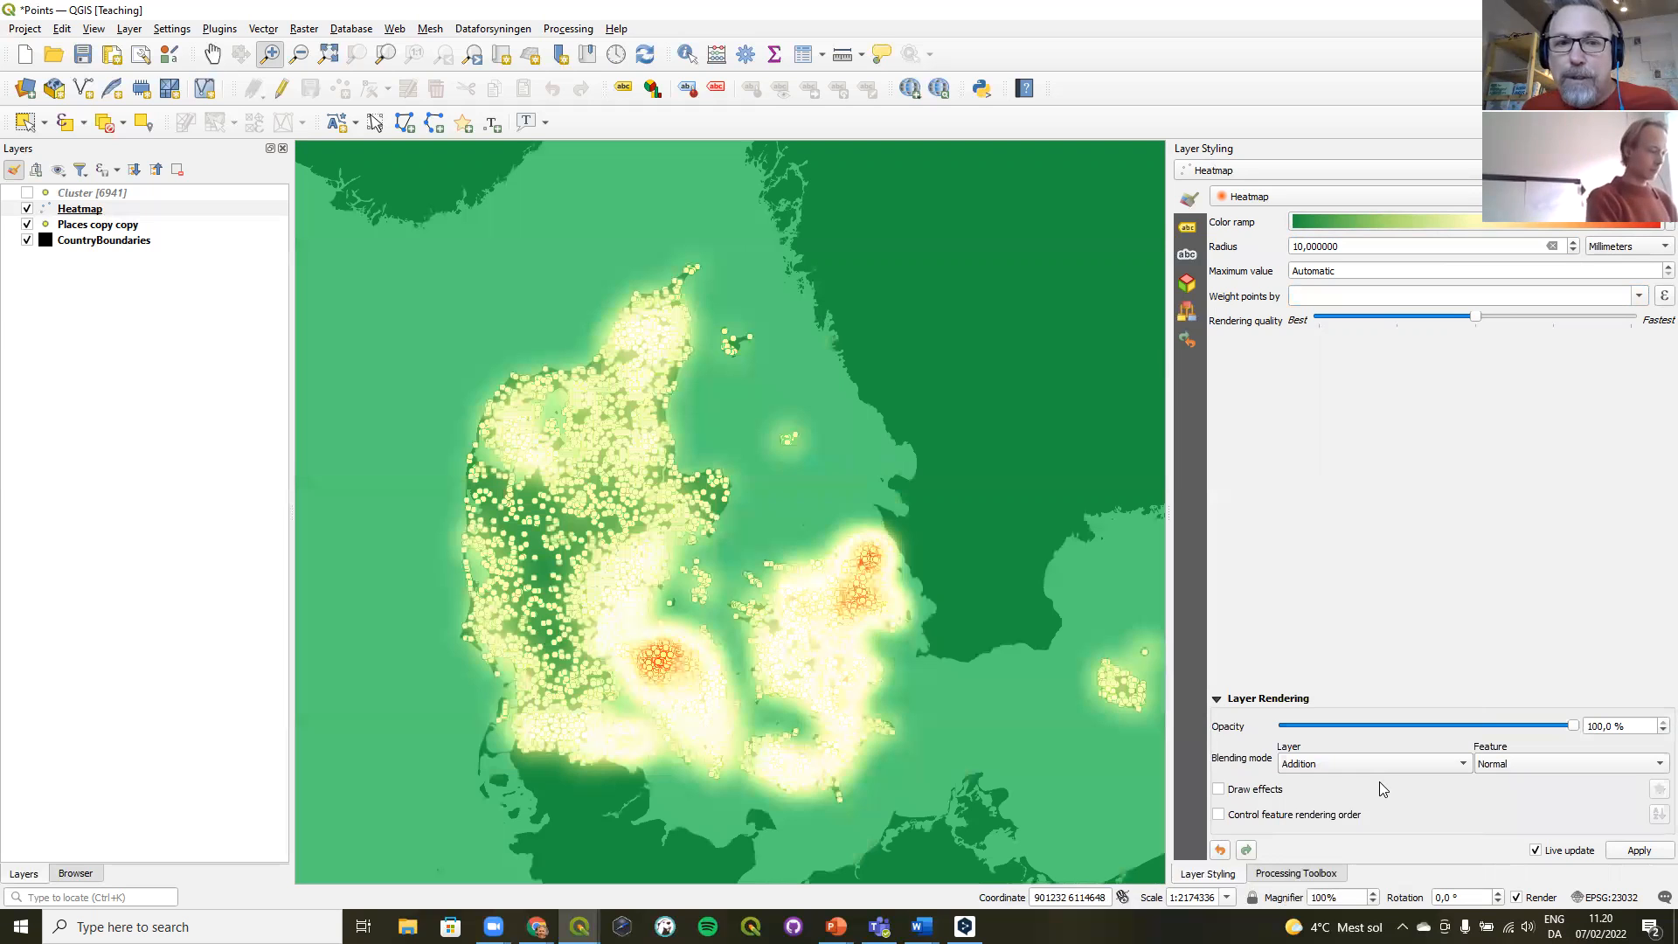
{"action": "left_click", "coordinate": [1372, 764]}
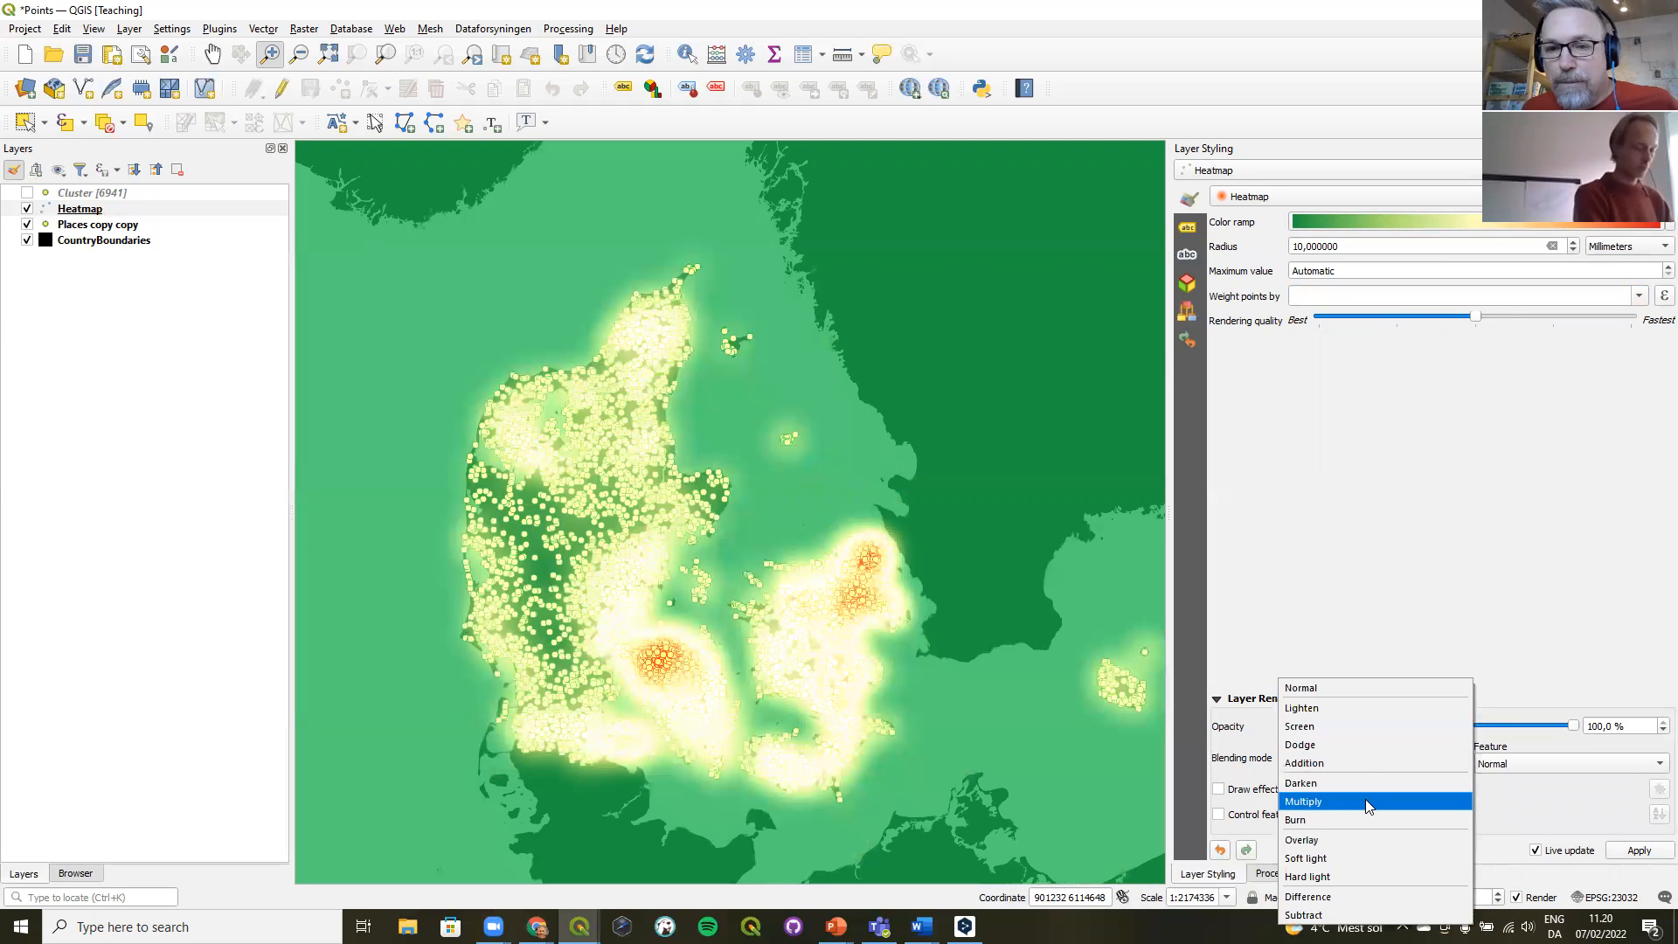
{"action": "left_click", "coordinate": [1365, 801]}
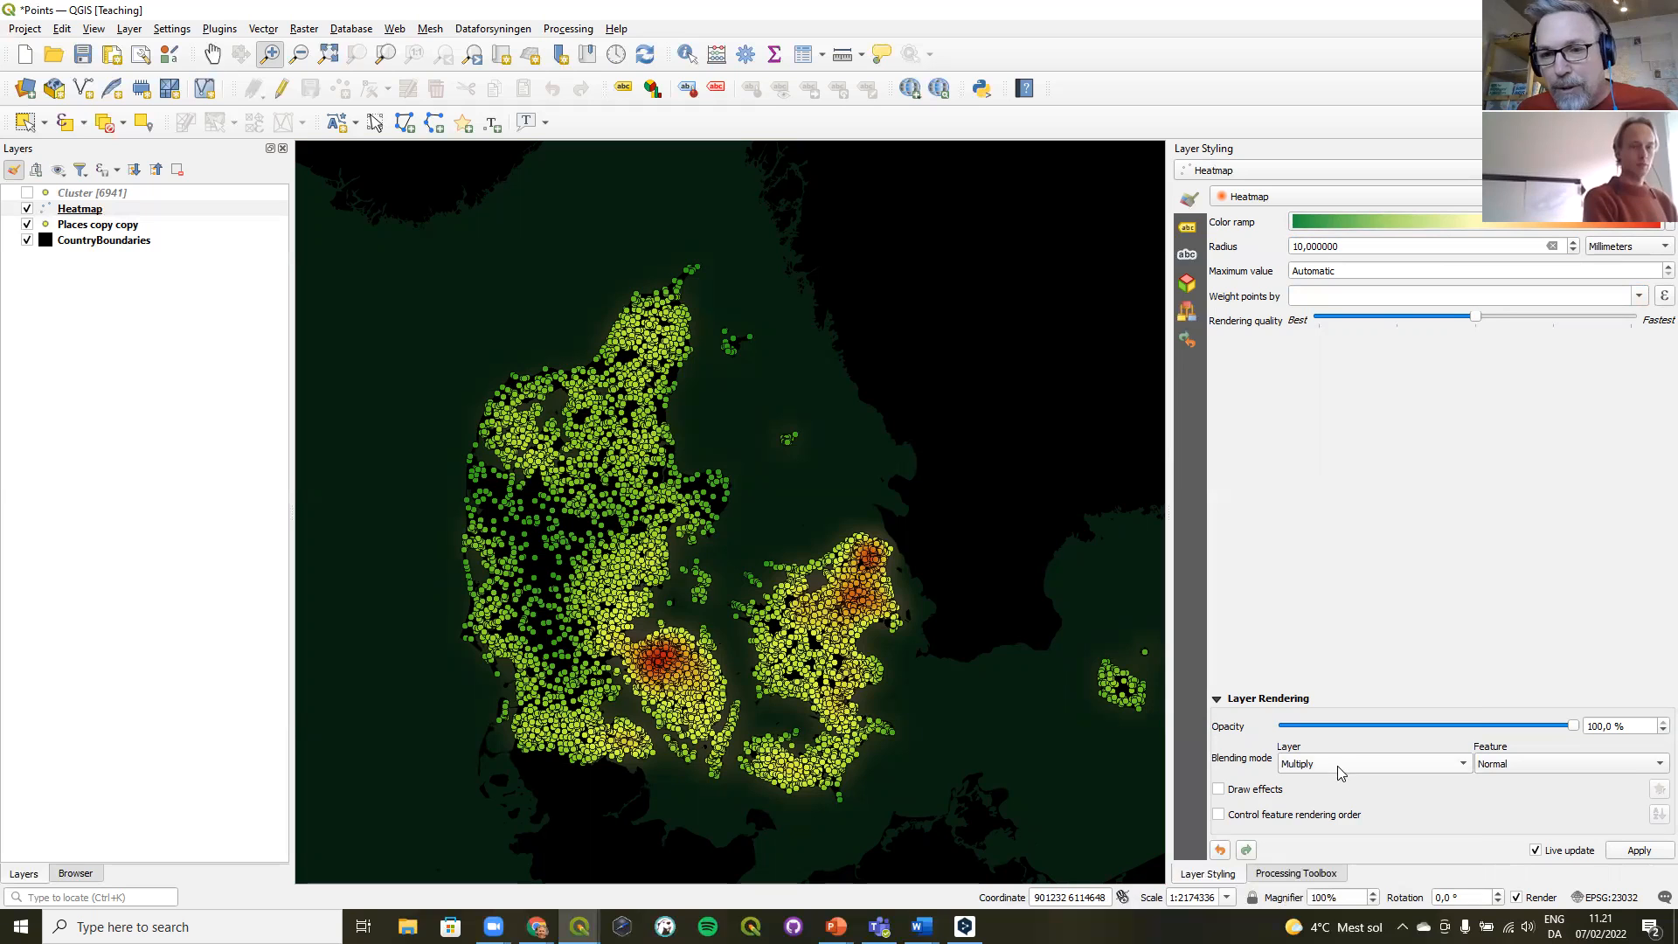
- Return the Heatmap layer's blending mode to Normal and lower its opacity to 67.1%
{"action": "left_click", "coordinate": [1338, 773]}
{"action": "left_click", "coordinate": [1334, 650]}
{"action": "left_click_drag", "start_coordinate": [1577, 732], "coordinate": [1481, 741]}
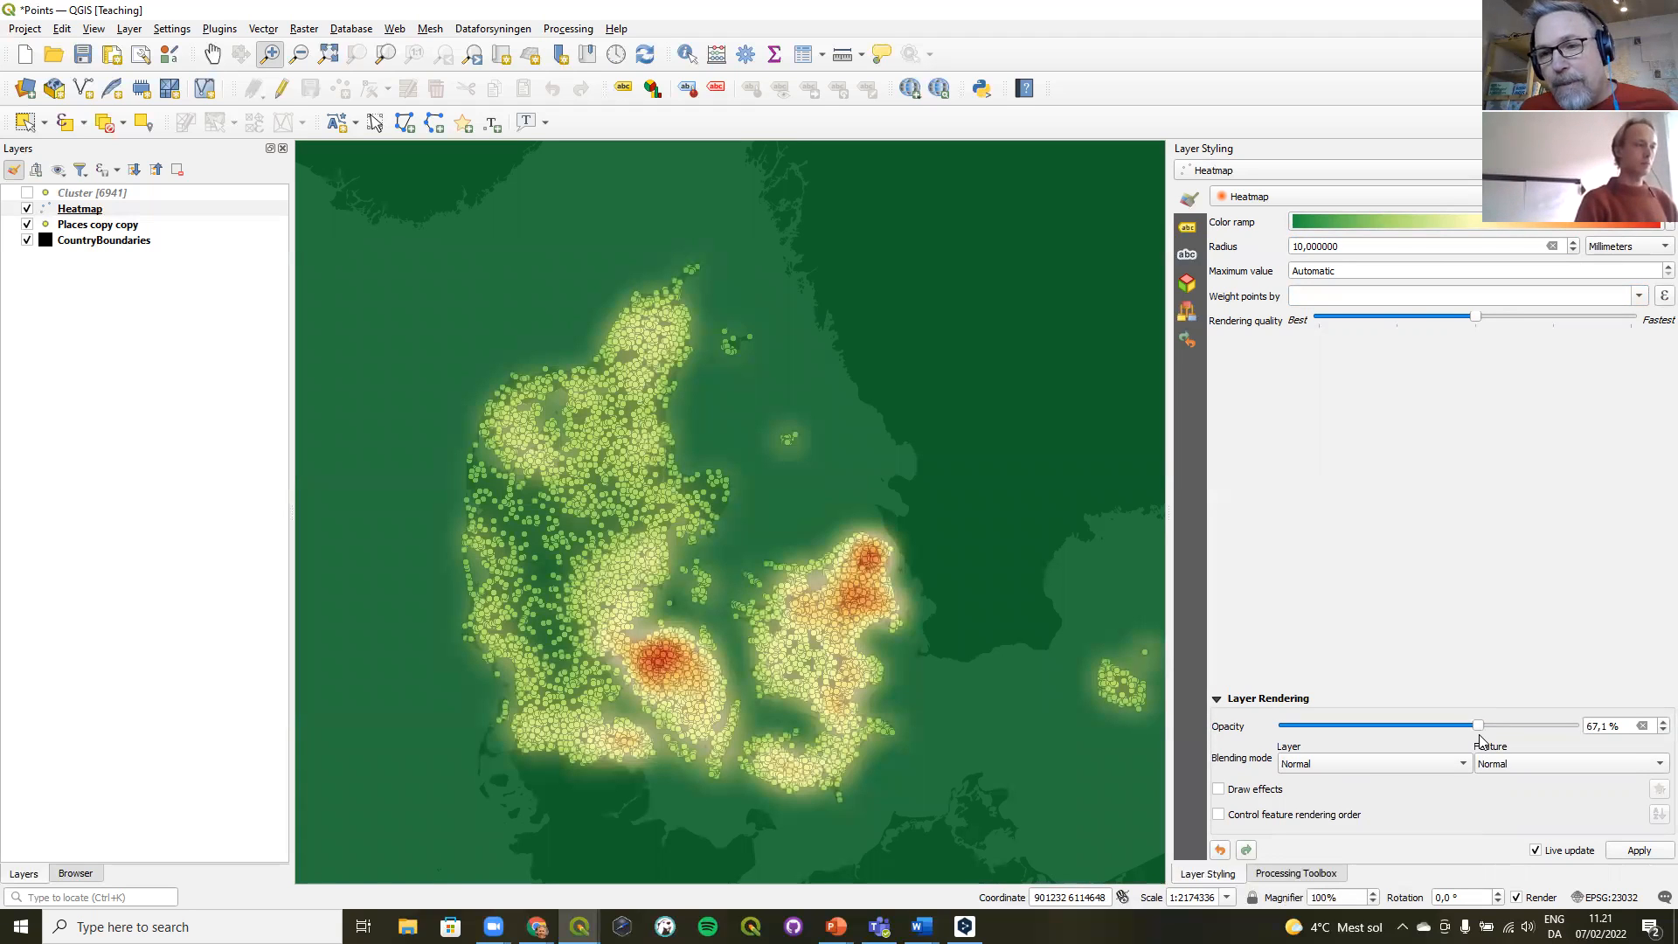
- Restore the Heatmap layer's opacity to 100% and hide the layer
{"action": "left_click_drag", "start_coordinate": [1481, 733], "coordinate": [1590, 733]}
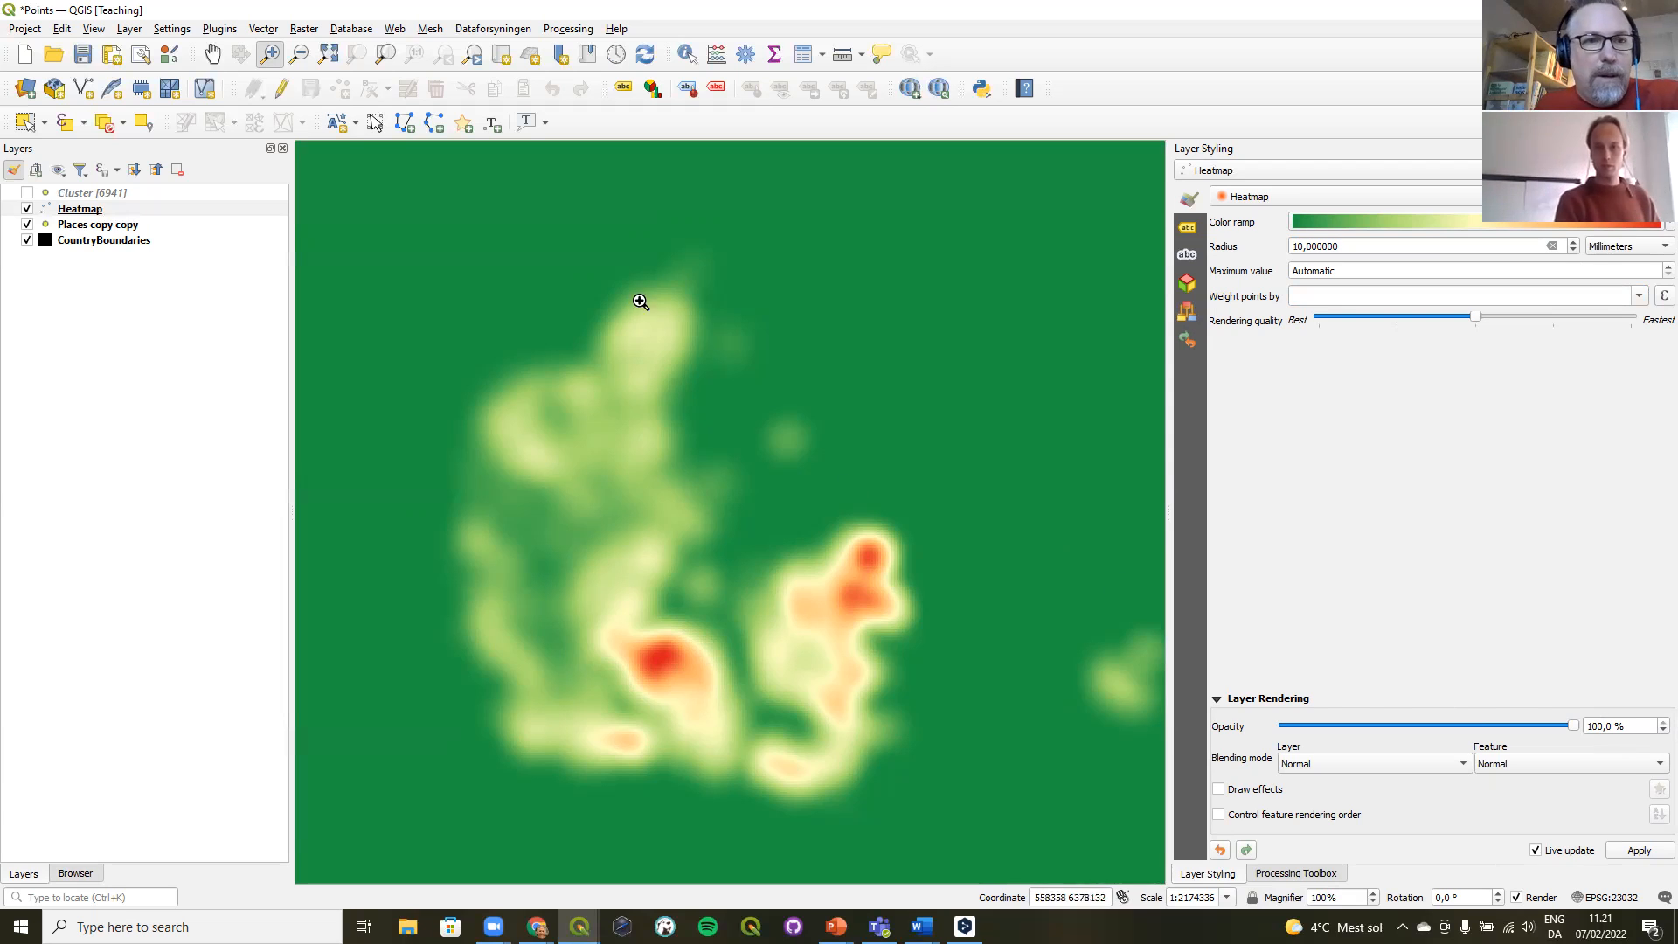
{"action": "left_click", "coordinate": [27, 209]}
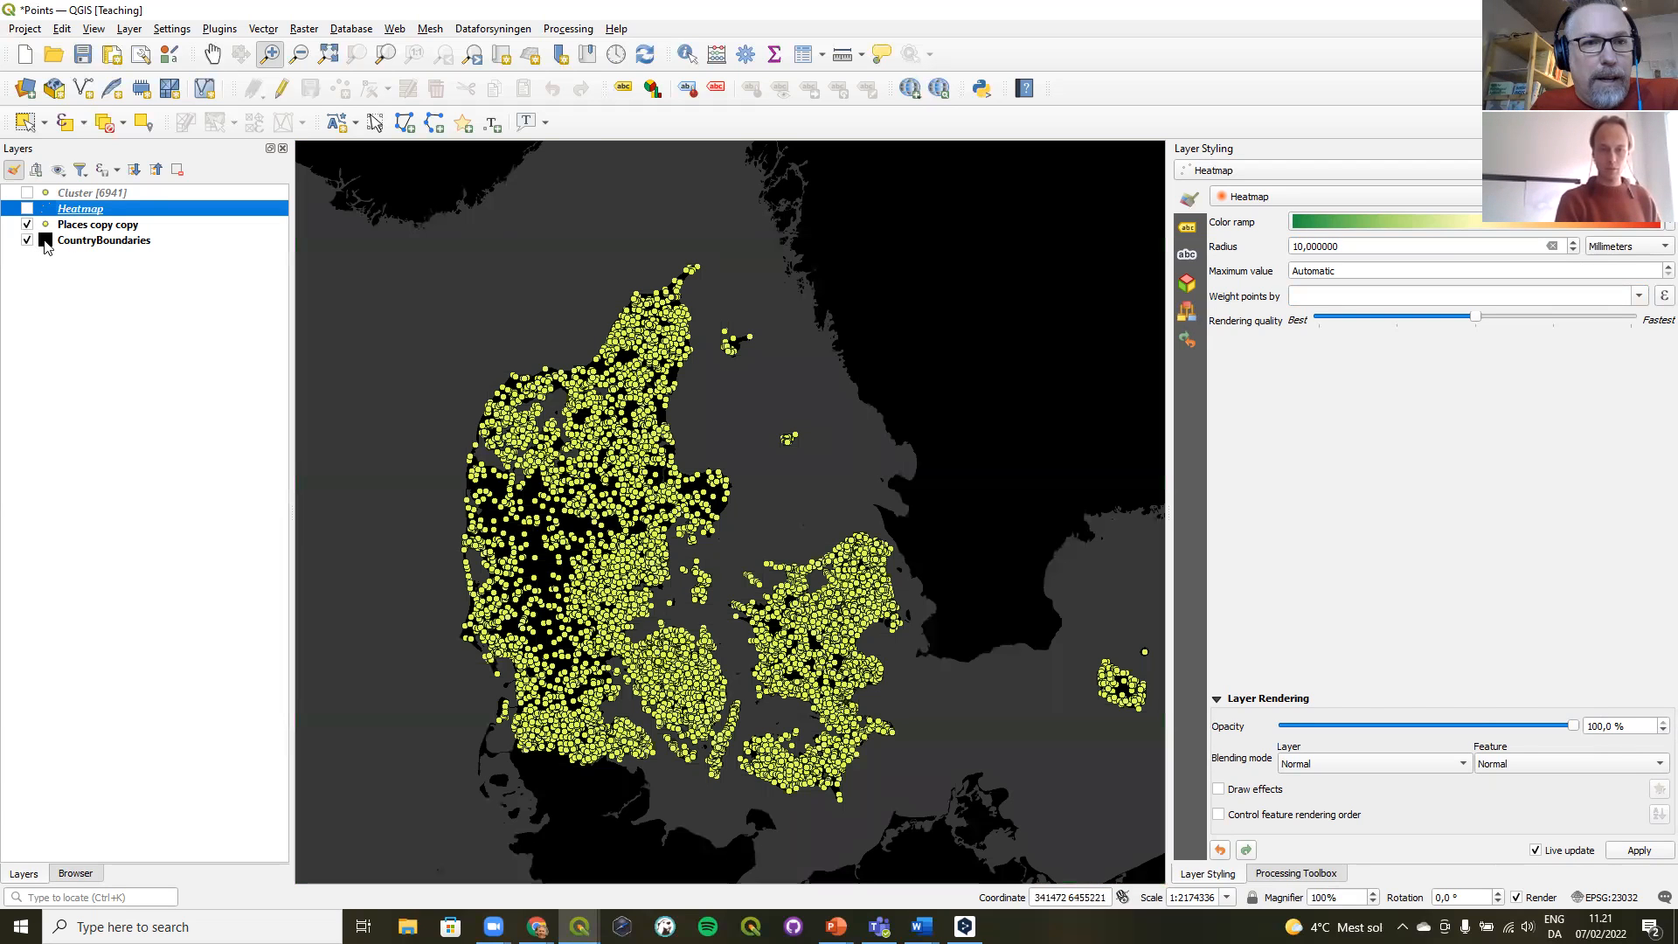
- Try the Addition feature blending mode on the Places copy copy layer in its layer rendering settings
{"action": "left_click", "coordinate": [74, 227]}
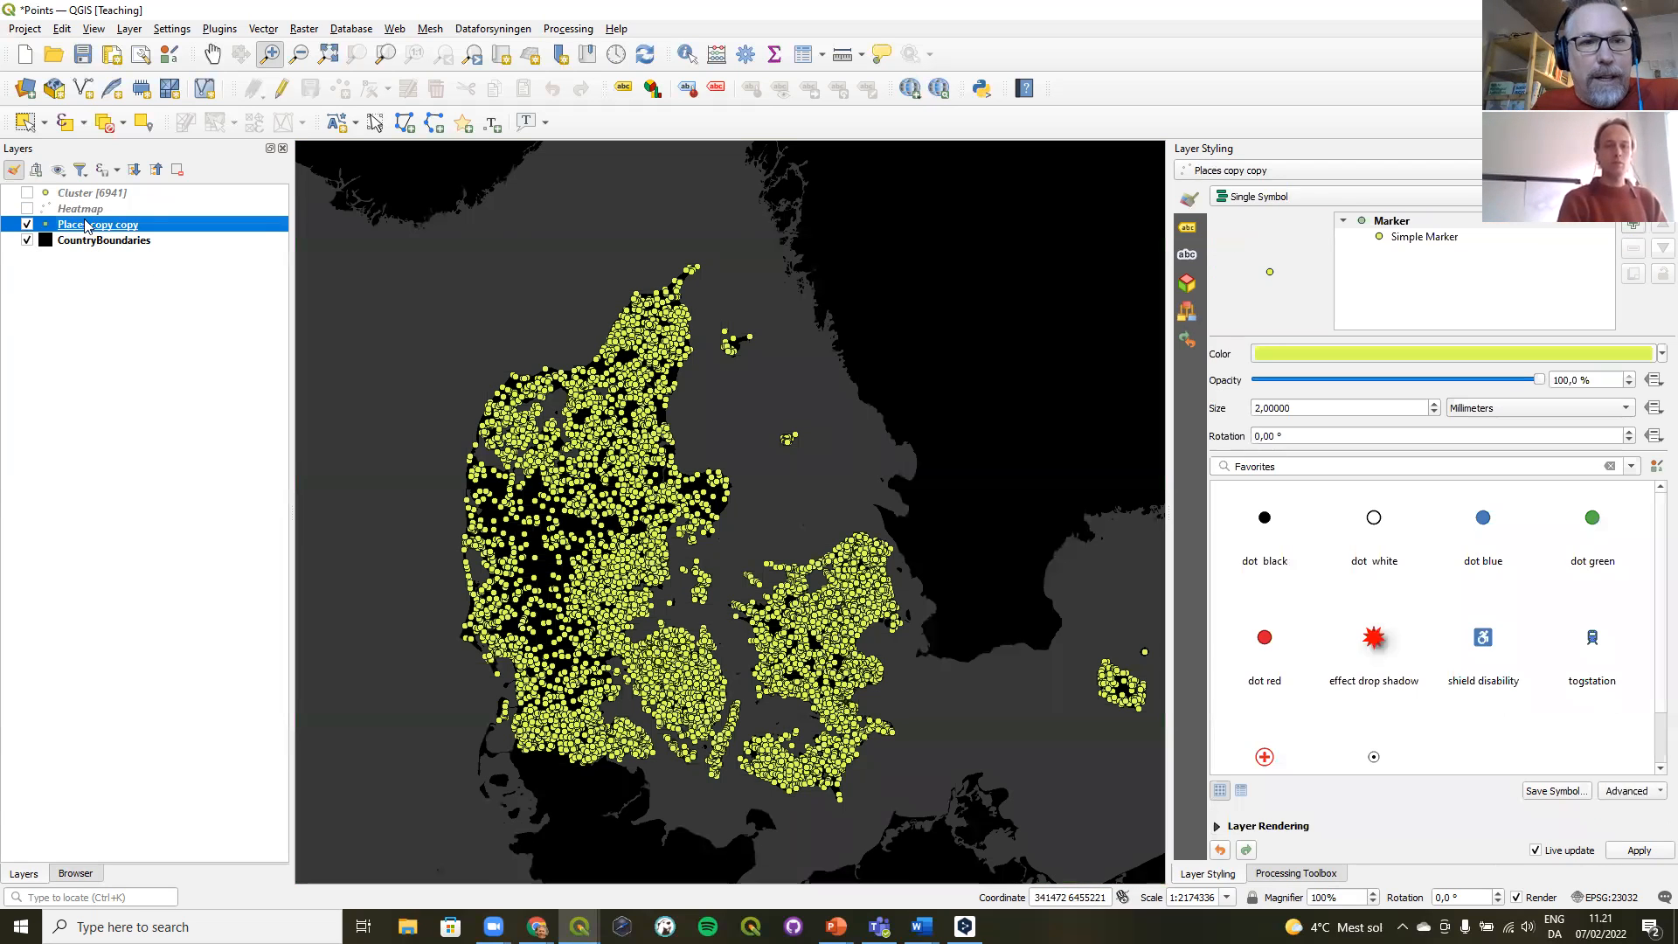
{"action": "left_click", "coordinate": [1218, 827]}
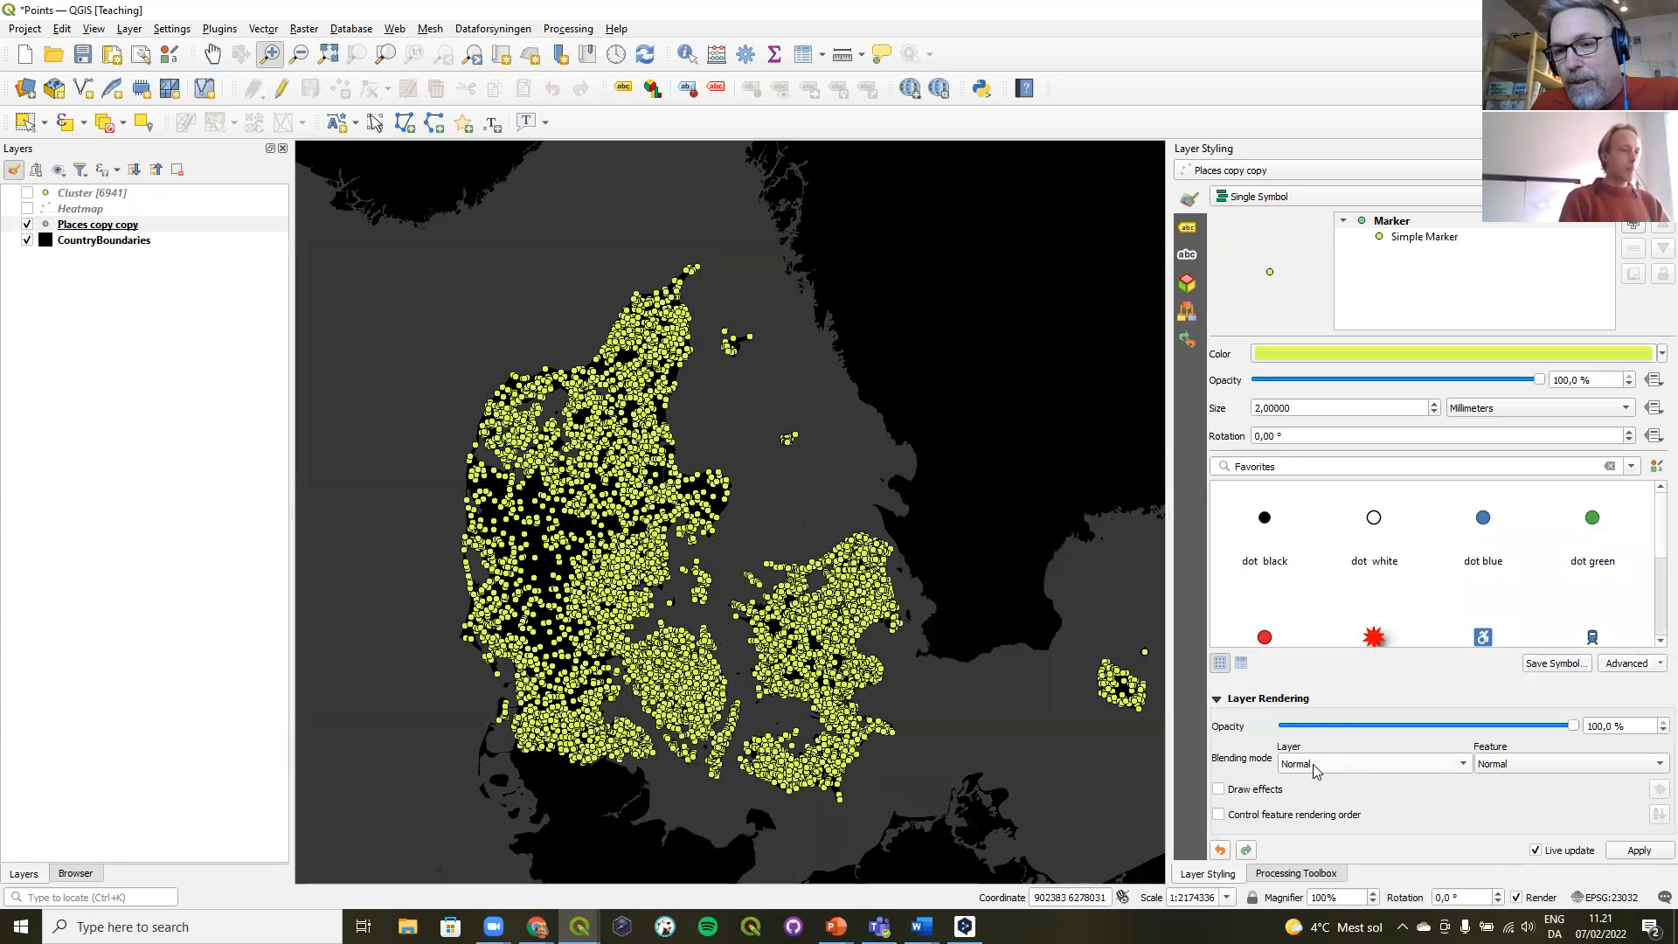
{"action": "left_click", "coordinate": [1495, 775]}
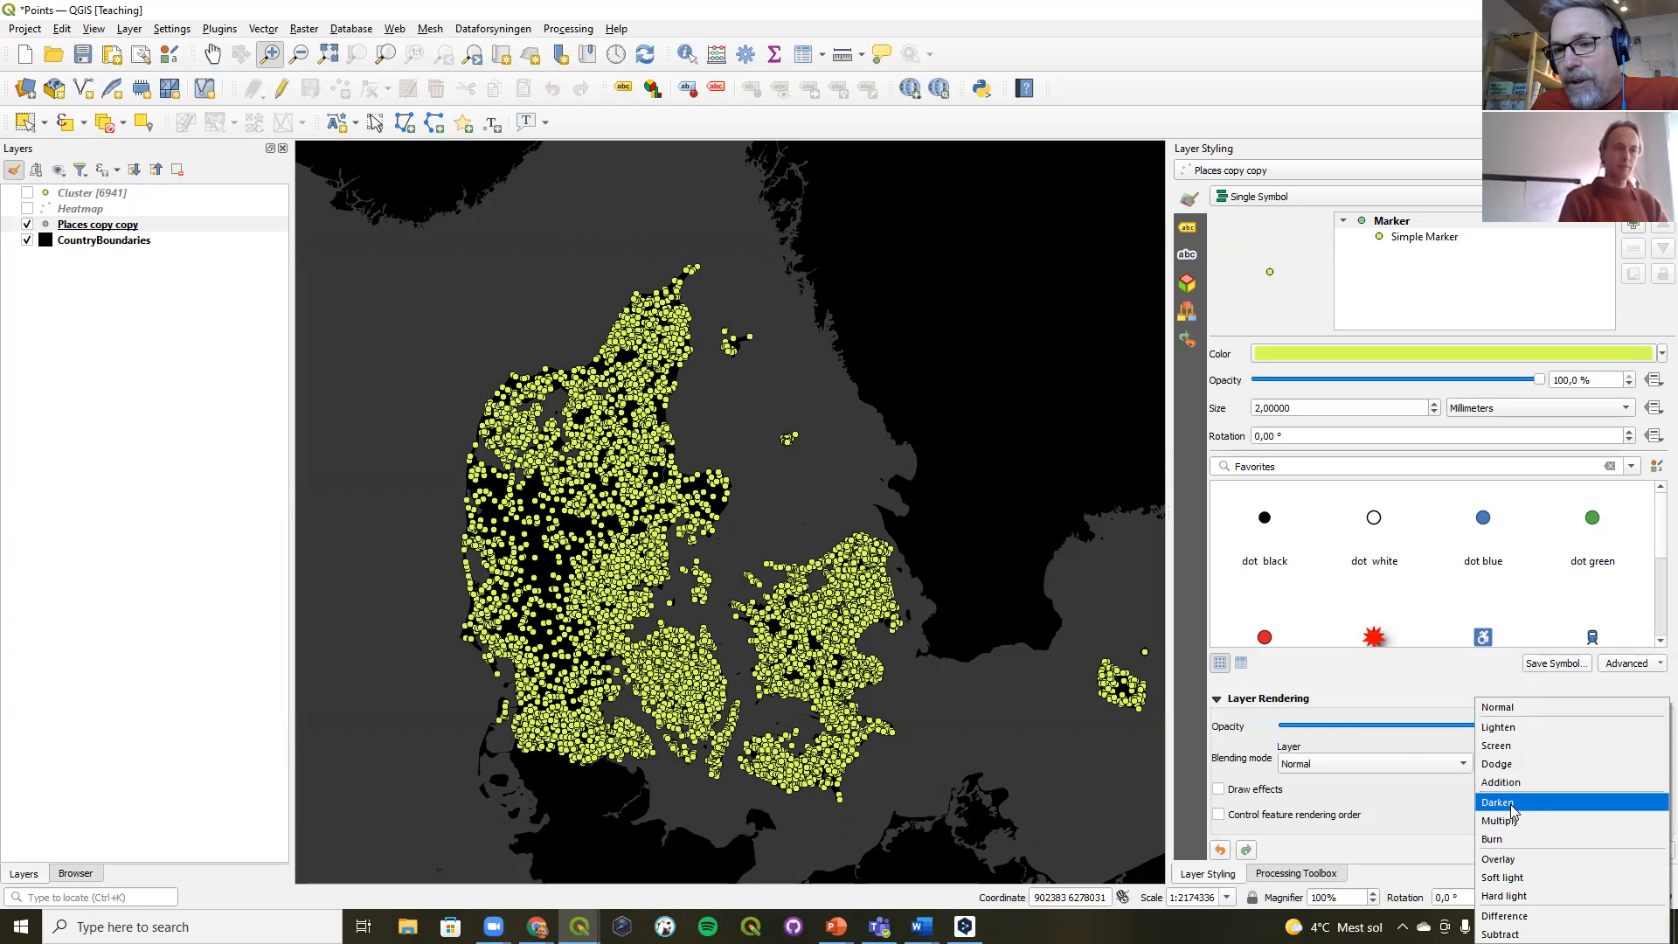
{"action": "left_click", "coordinate": [1512, 785]}
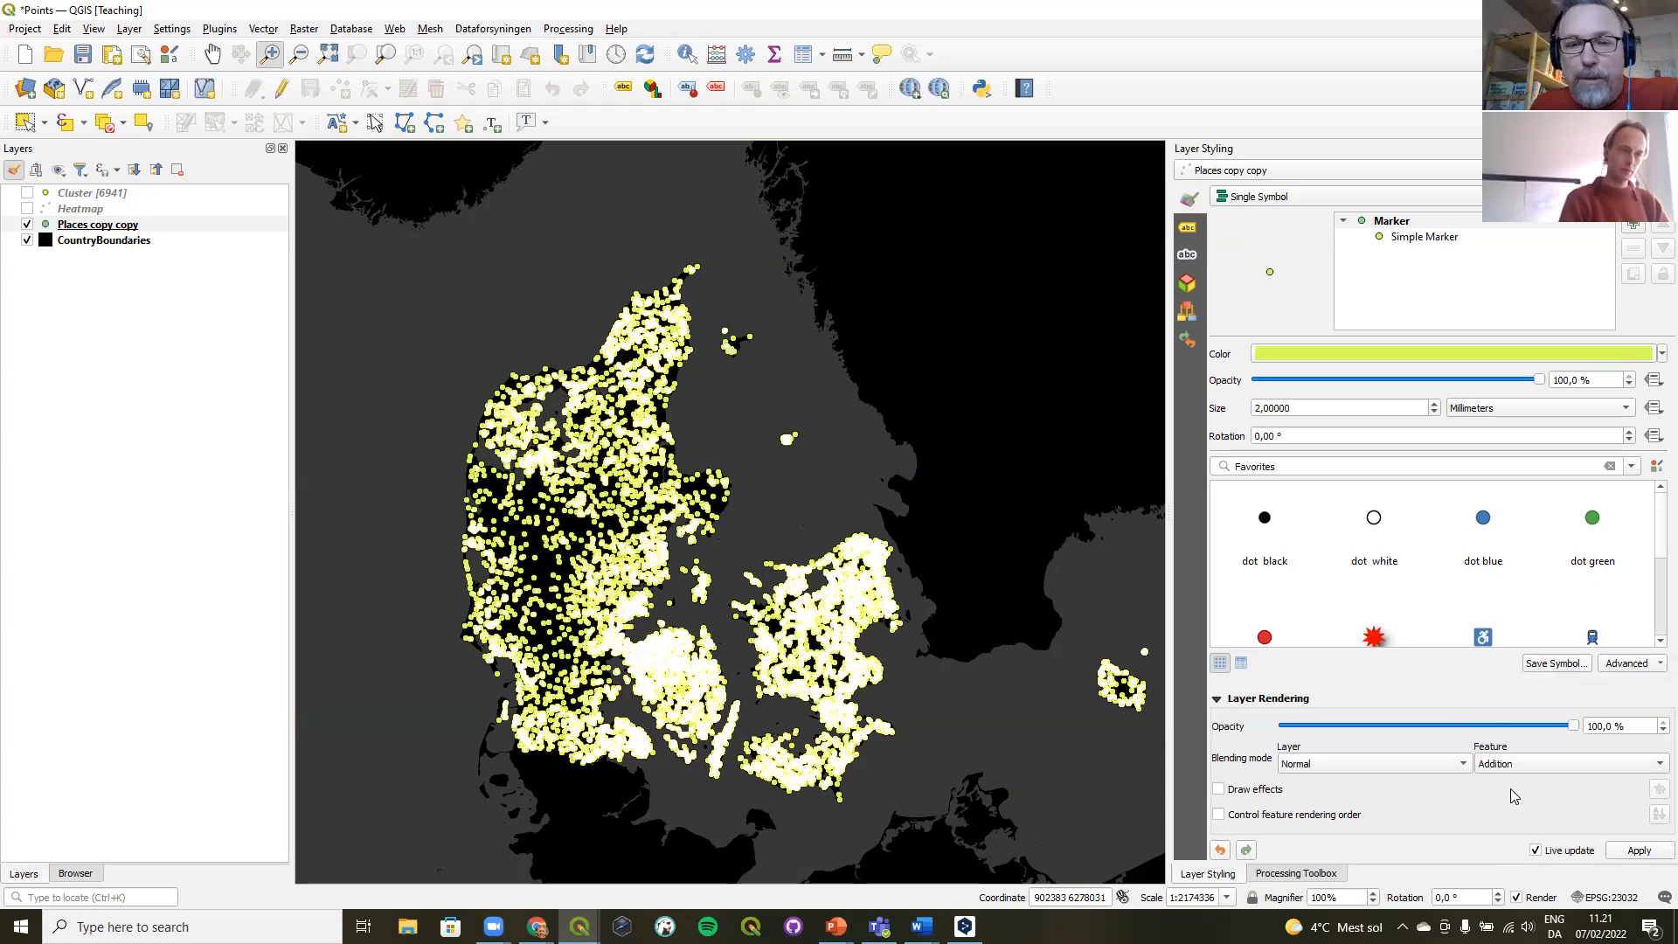
- Change the marker color of the Places copy copy points to a medium blue
{"action": "left_click", "coordinate": [1654, 354]}
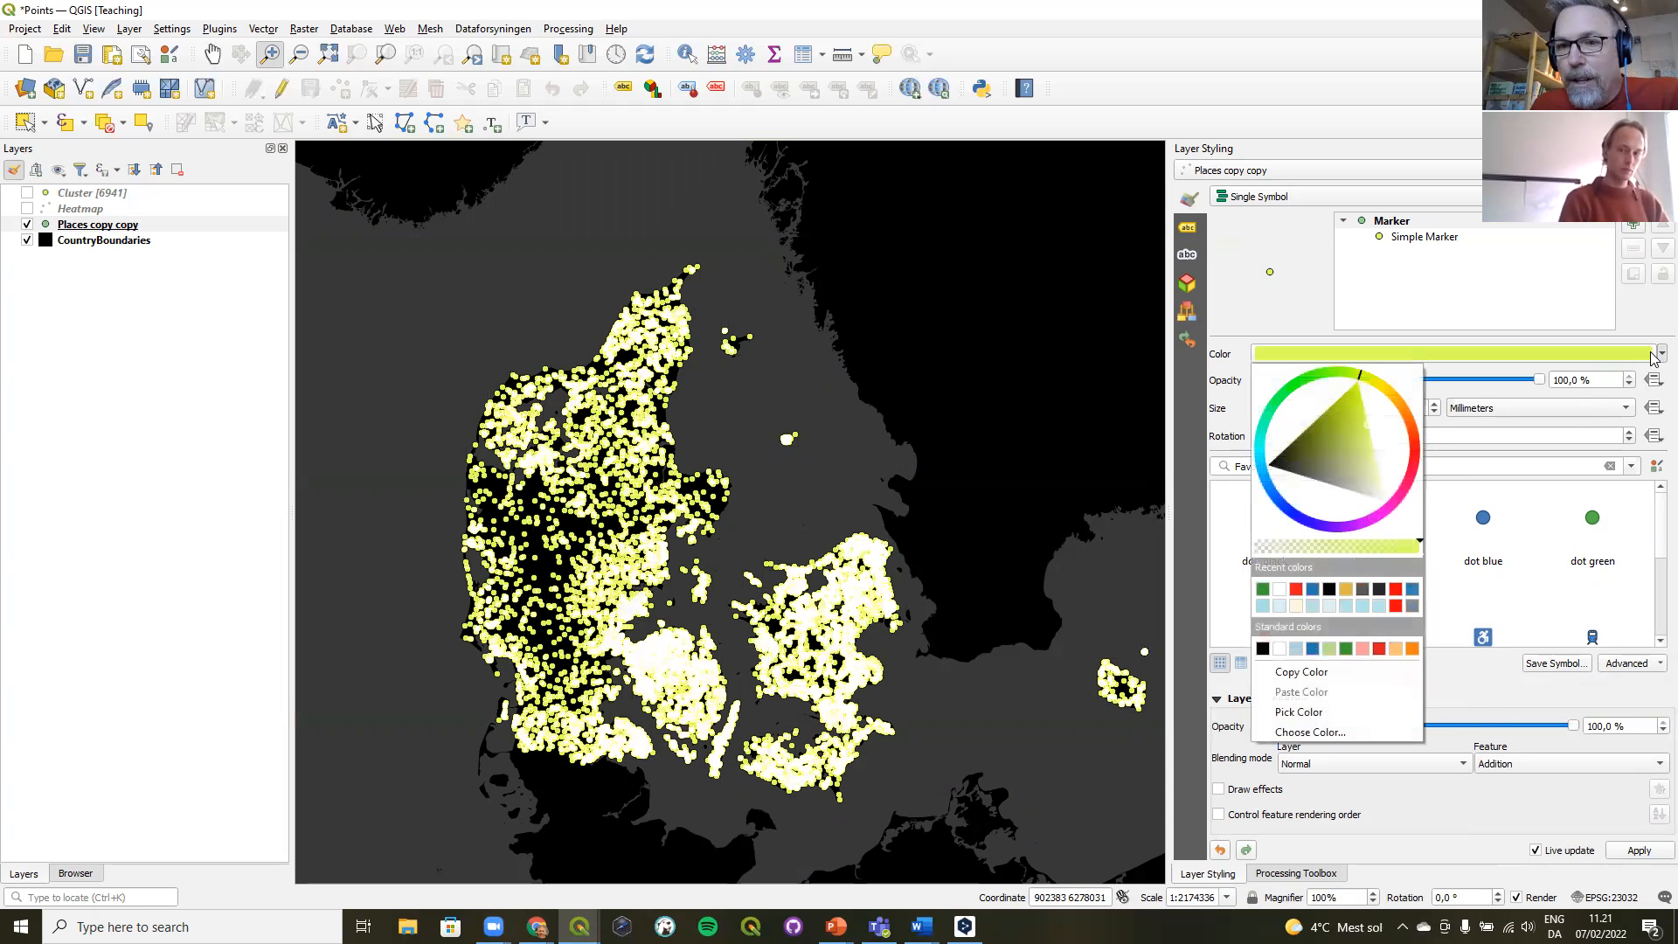
{"action": "mouse_move", "coordinate": [1360, 377]}
{"action": "left_mouse_down"}
{"action": "mouse_move", "coordinate": [1268, 421]}
{"action": "mouse_move", "coordinate": [1285, 490]}
{"action": "mouse_move", "coordinate": [1303, 468]}
{"action": "left_mouse_up"}
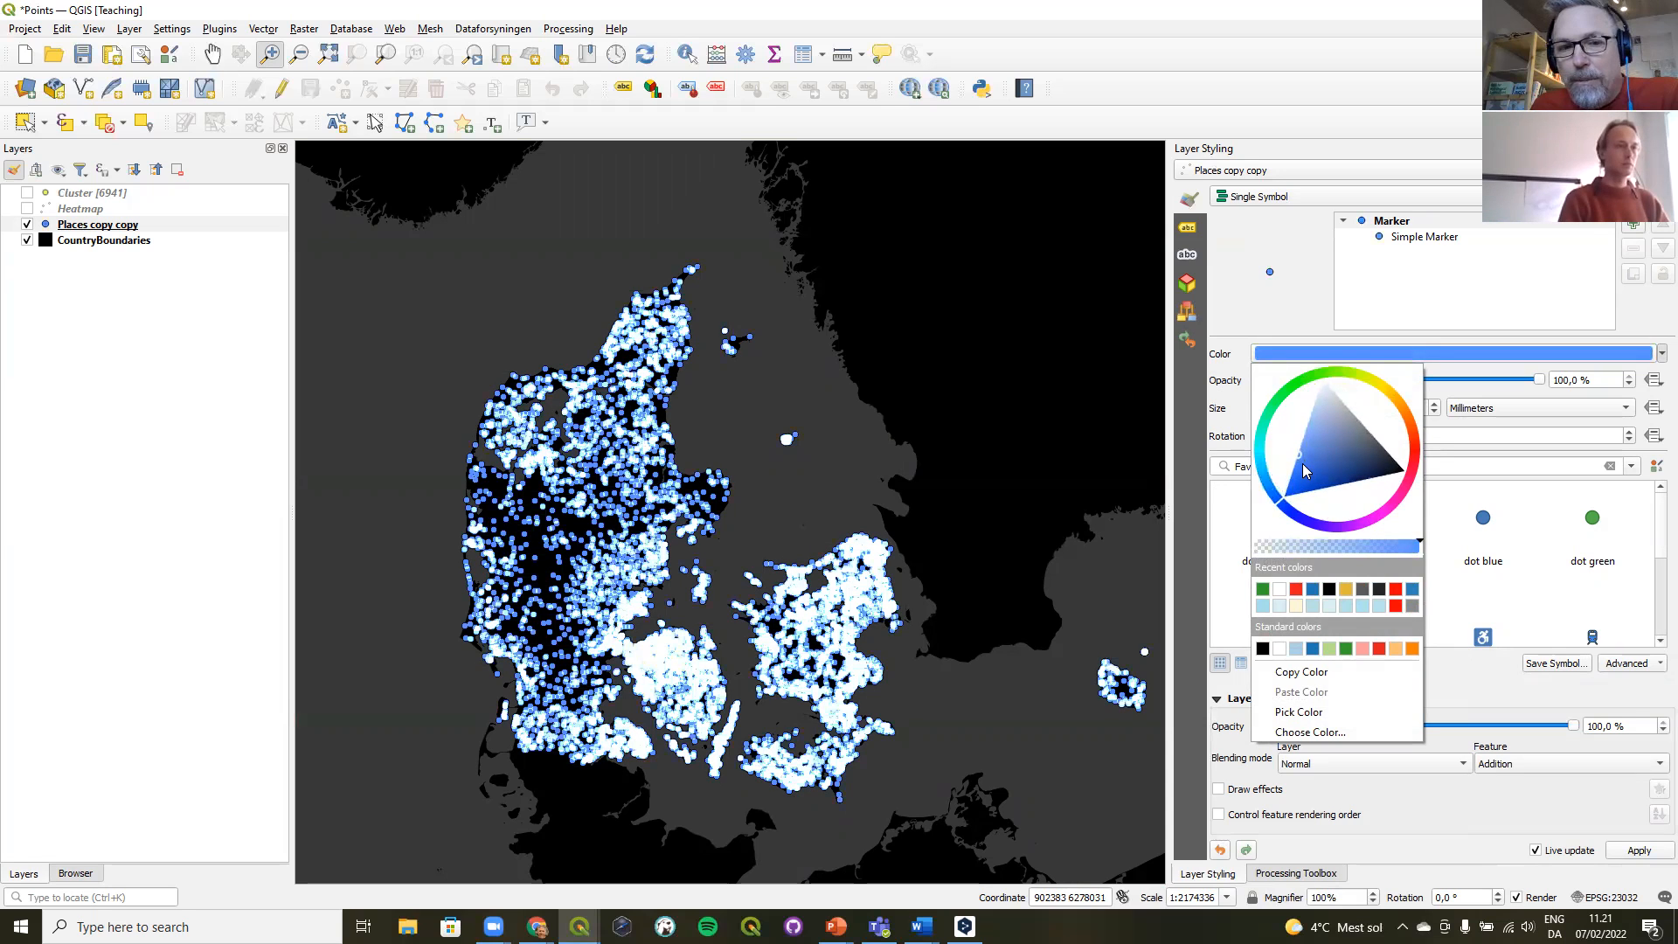
{"action": "left_click", "coordinate": [1248, 300]}
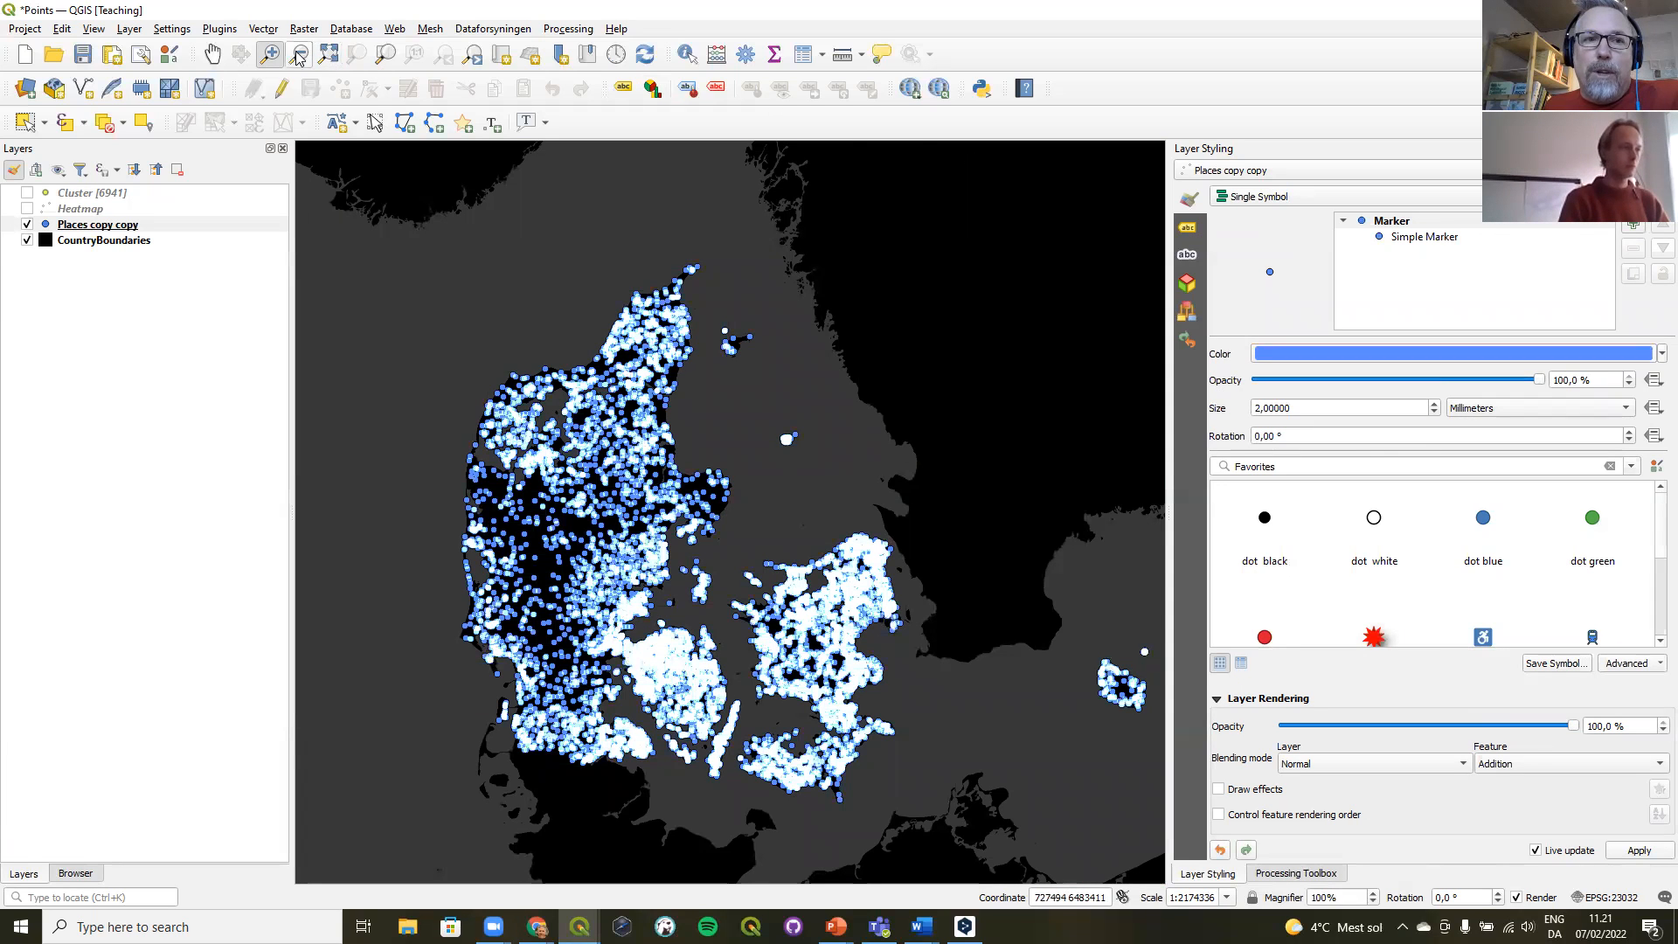
- Inspect how the blended points overlap around the central islands at closer scales, and return to the whole-country view
{"action": "left_click_drag", "start_coordinate": [564, 606], "coordinate": [814, 780]}
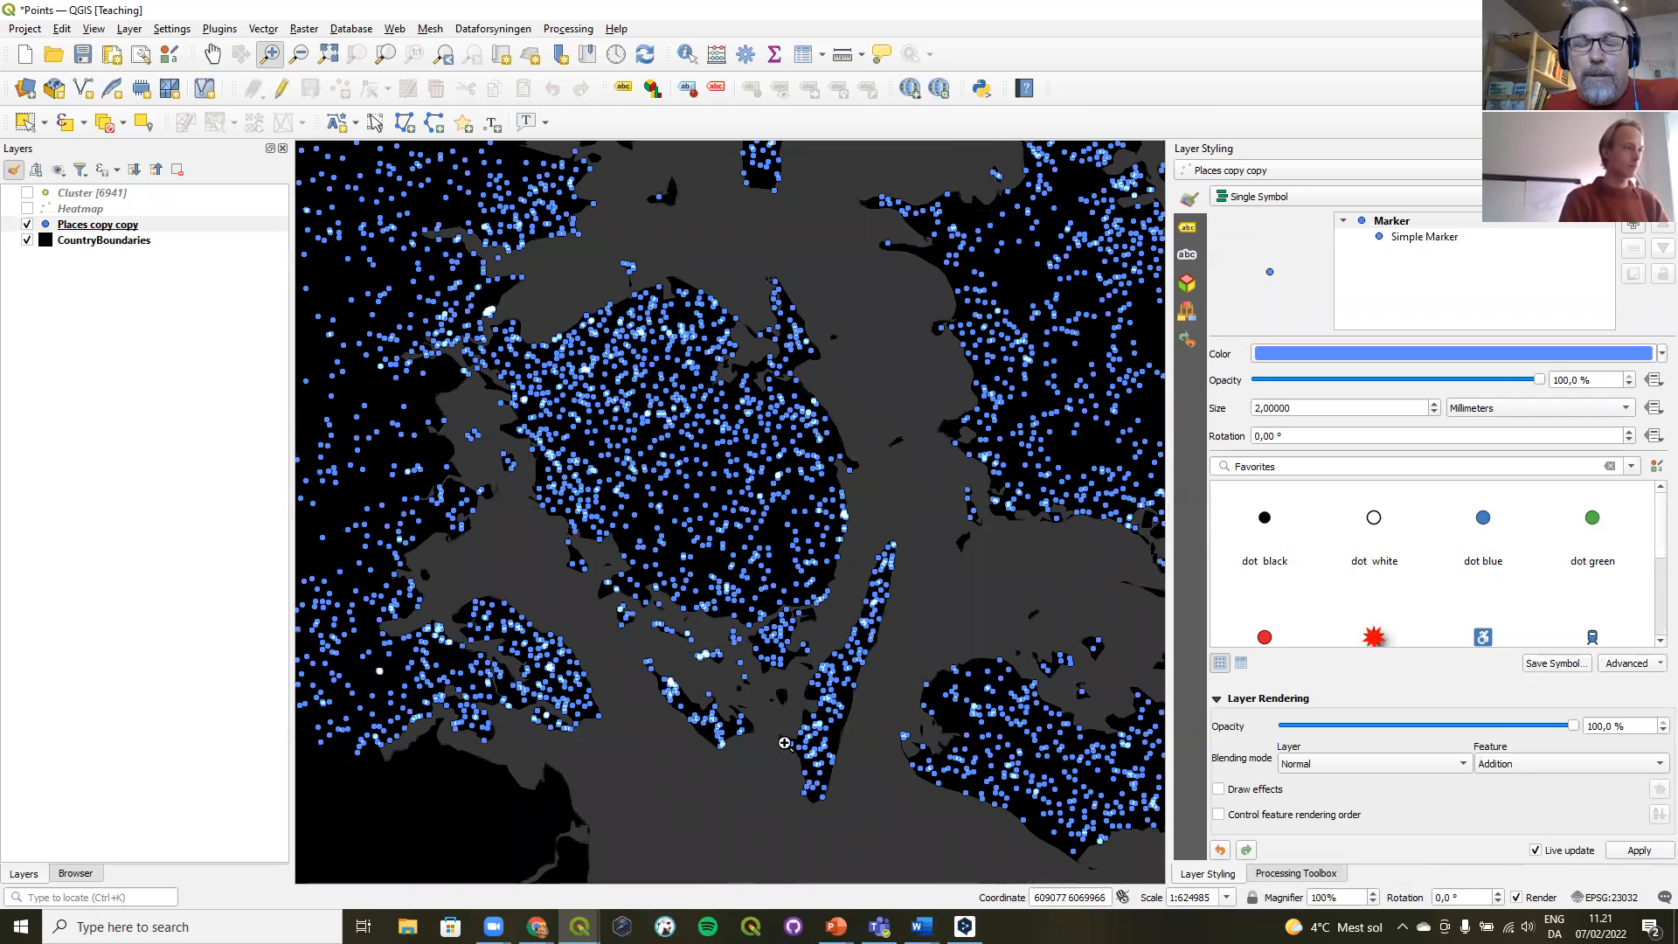
{"action": "left_click", "coordinate": [299, 54]}
{"action": "left_click_drag", "start_coordinate": [485, 275], "coordinate": [831, 593]}
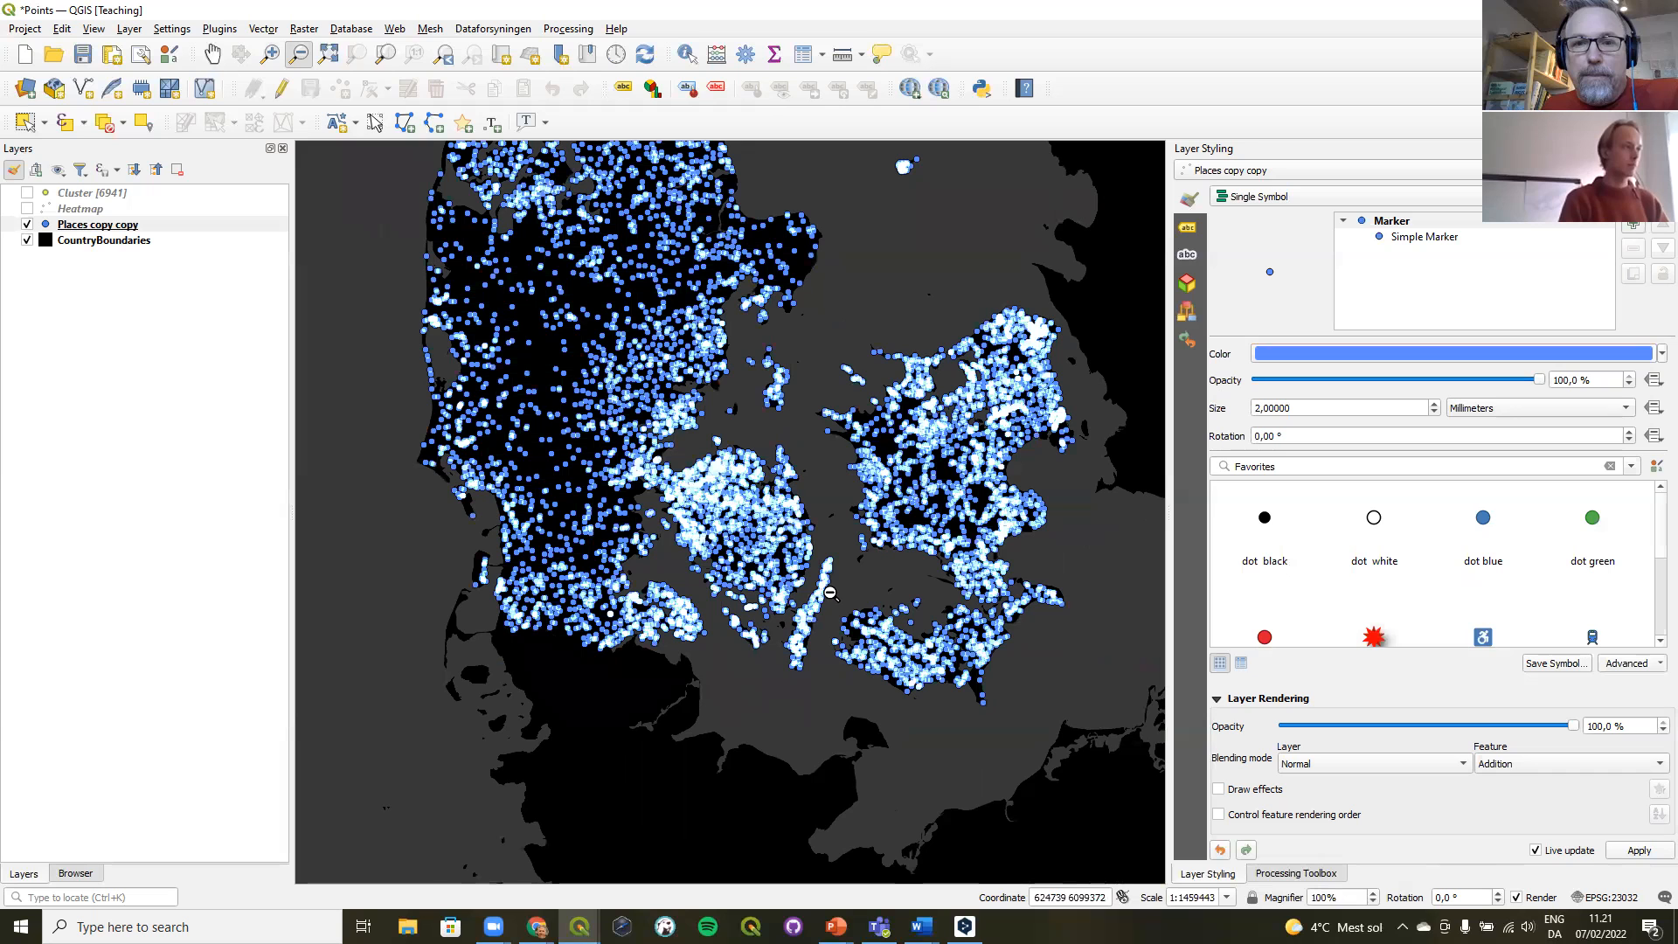
{"action": "left_click", "coordinate": [444, 56]}
{"action": "left_click", "coordinate": [446, 56]}
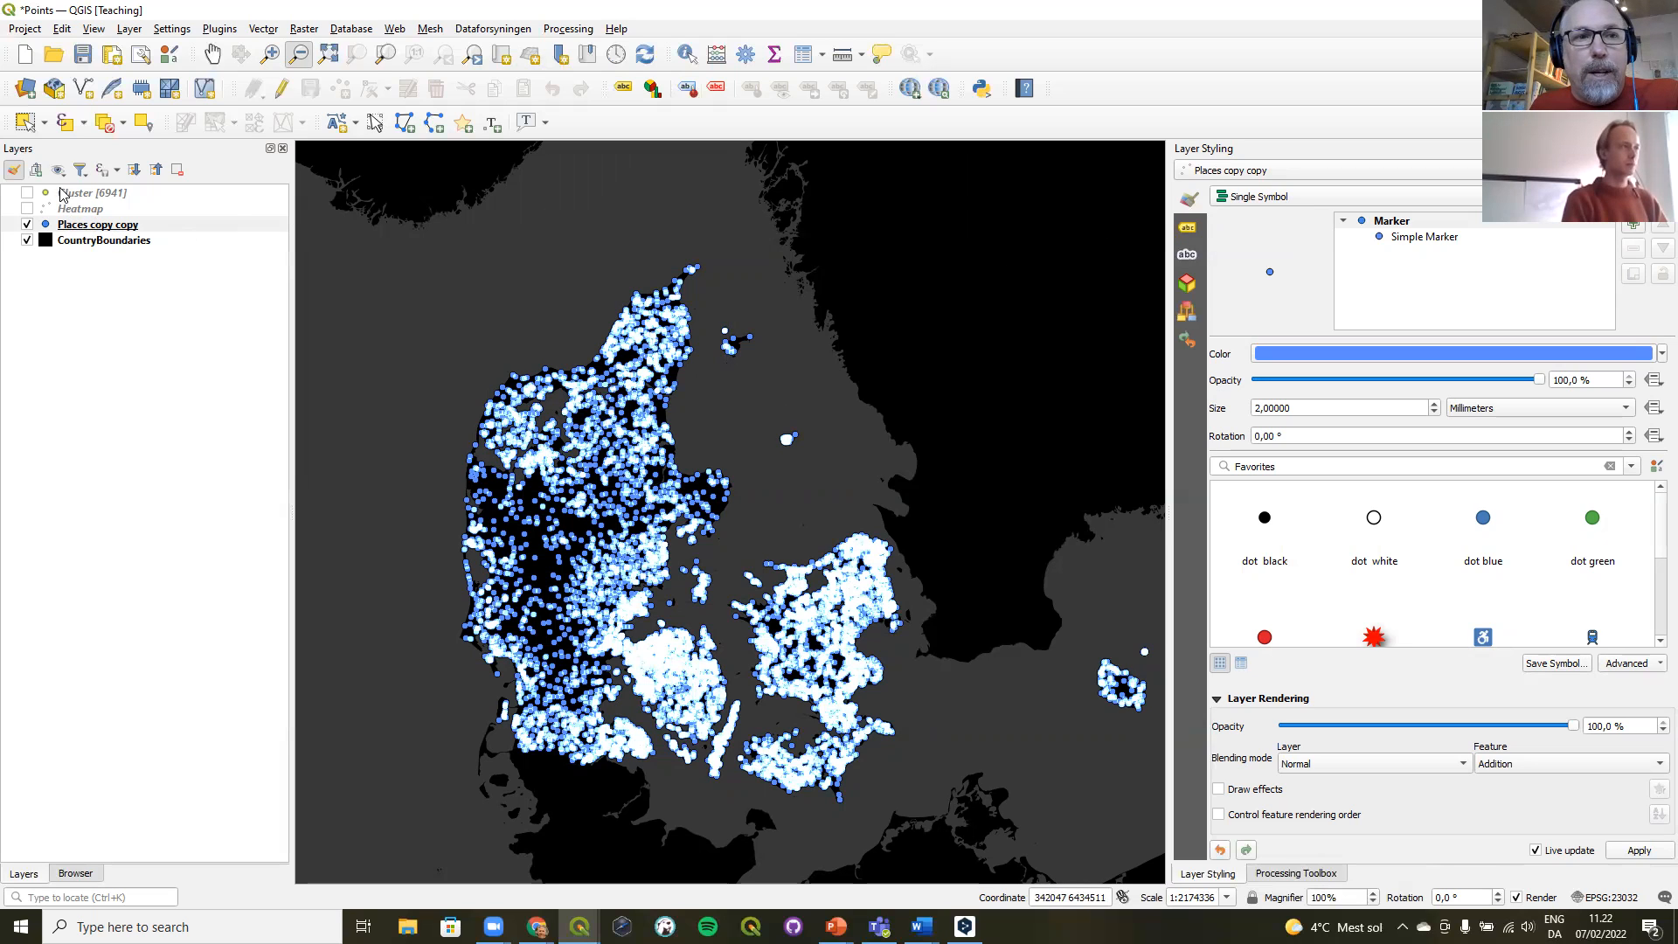
- Return the Places copy copy layer's feature blending mode to Normal
{"action": "left_click", "coordinate": [35, 194]}
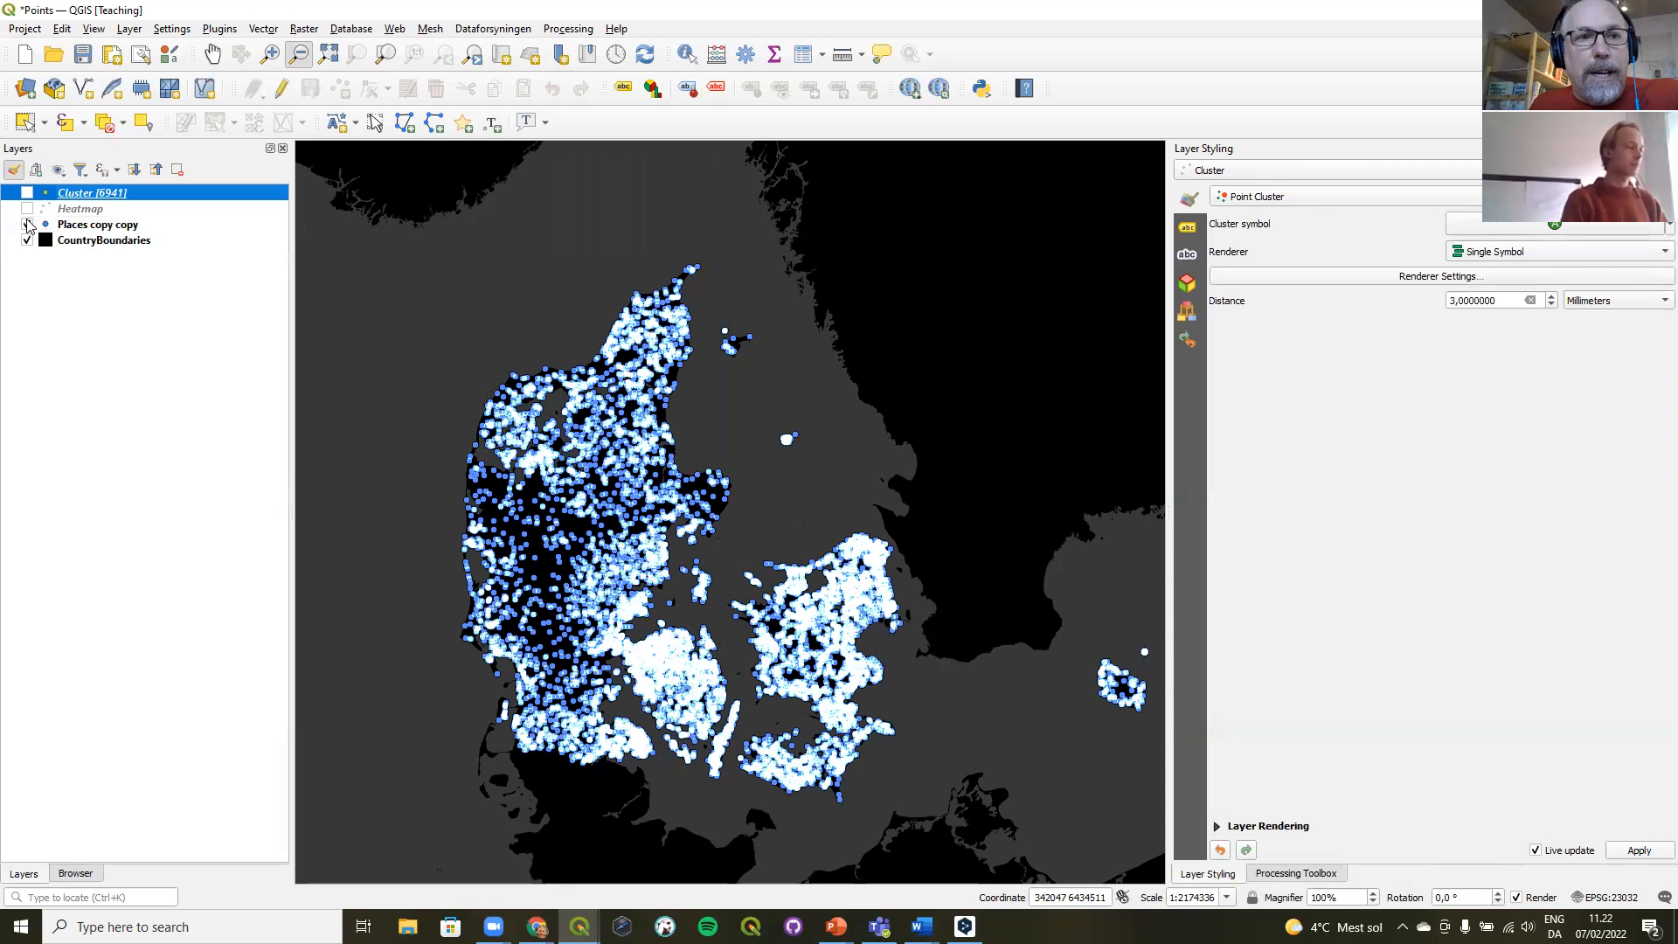
{"action": "left_click", "coordinate": [78, 209]}
{"action": "left_click", "coordinate": [88, 225]}
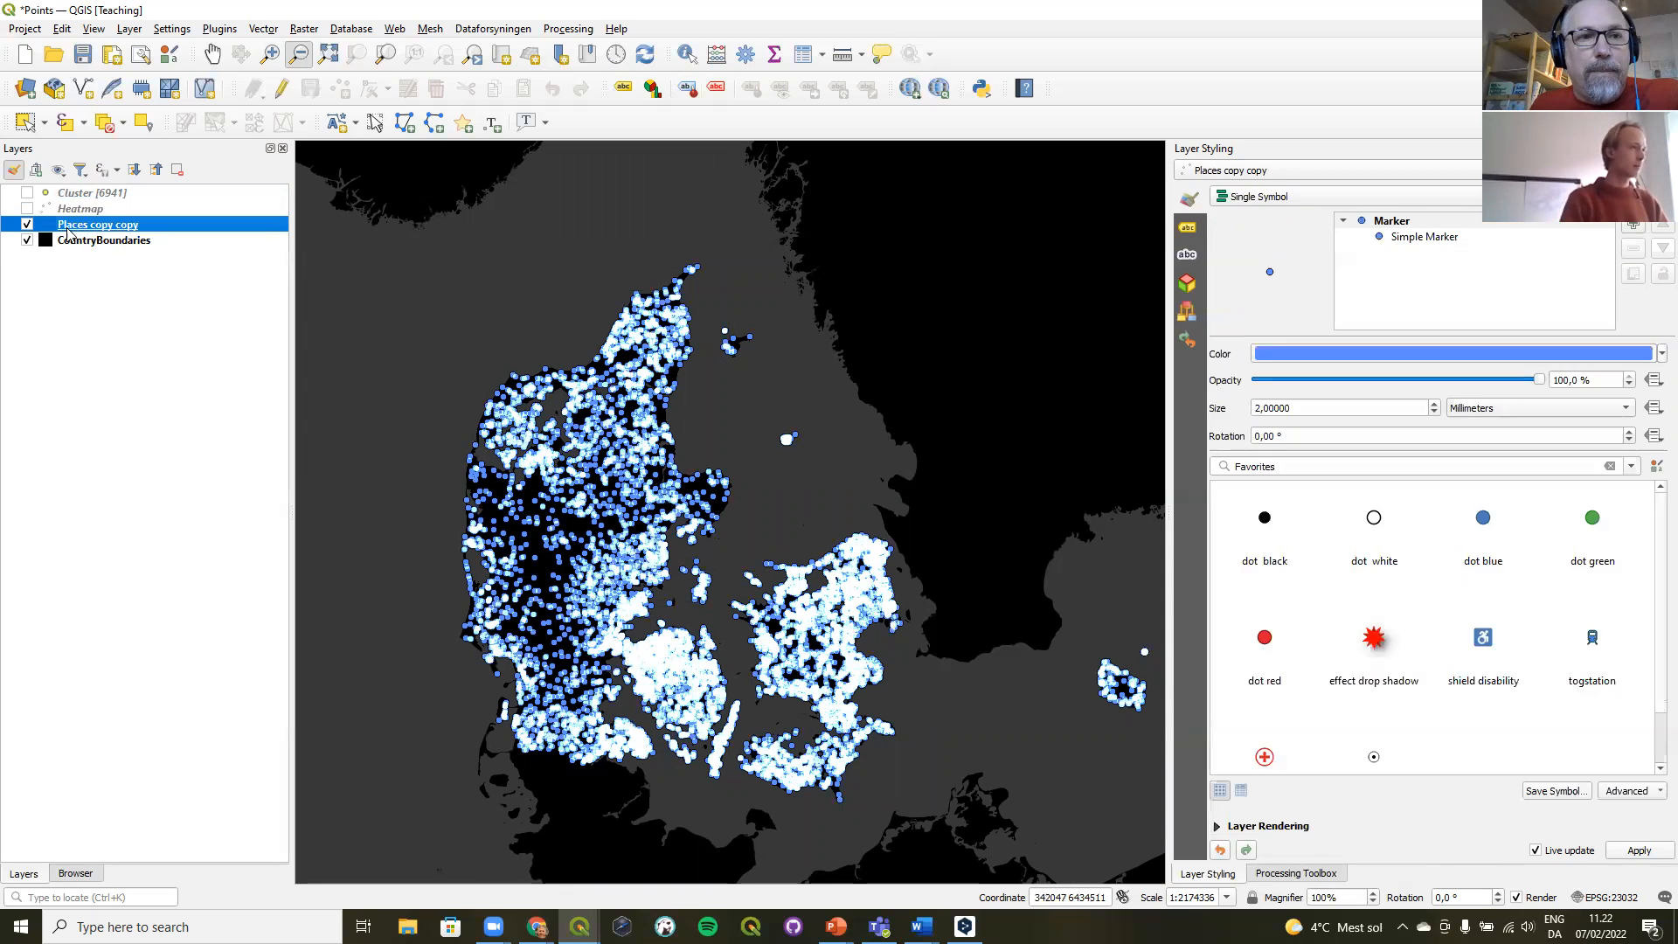
{"action": "left_click", "coordinate": [1263, 826]}
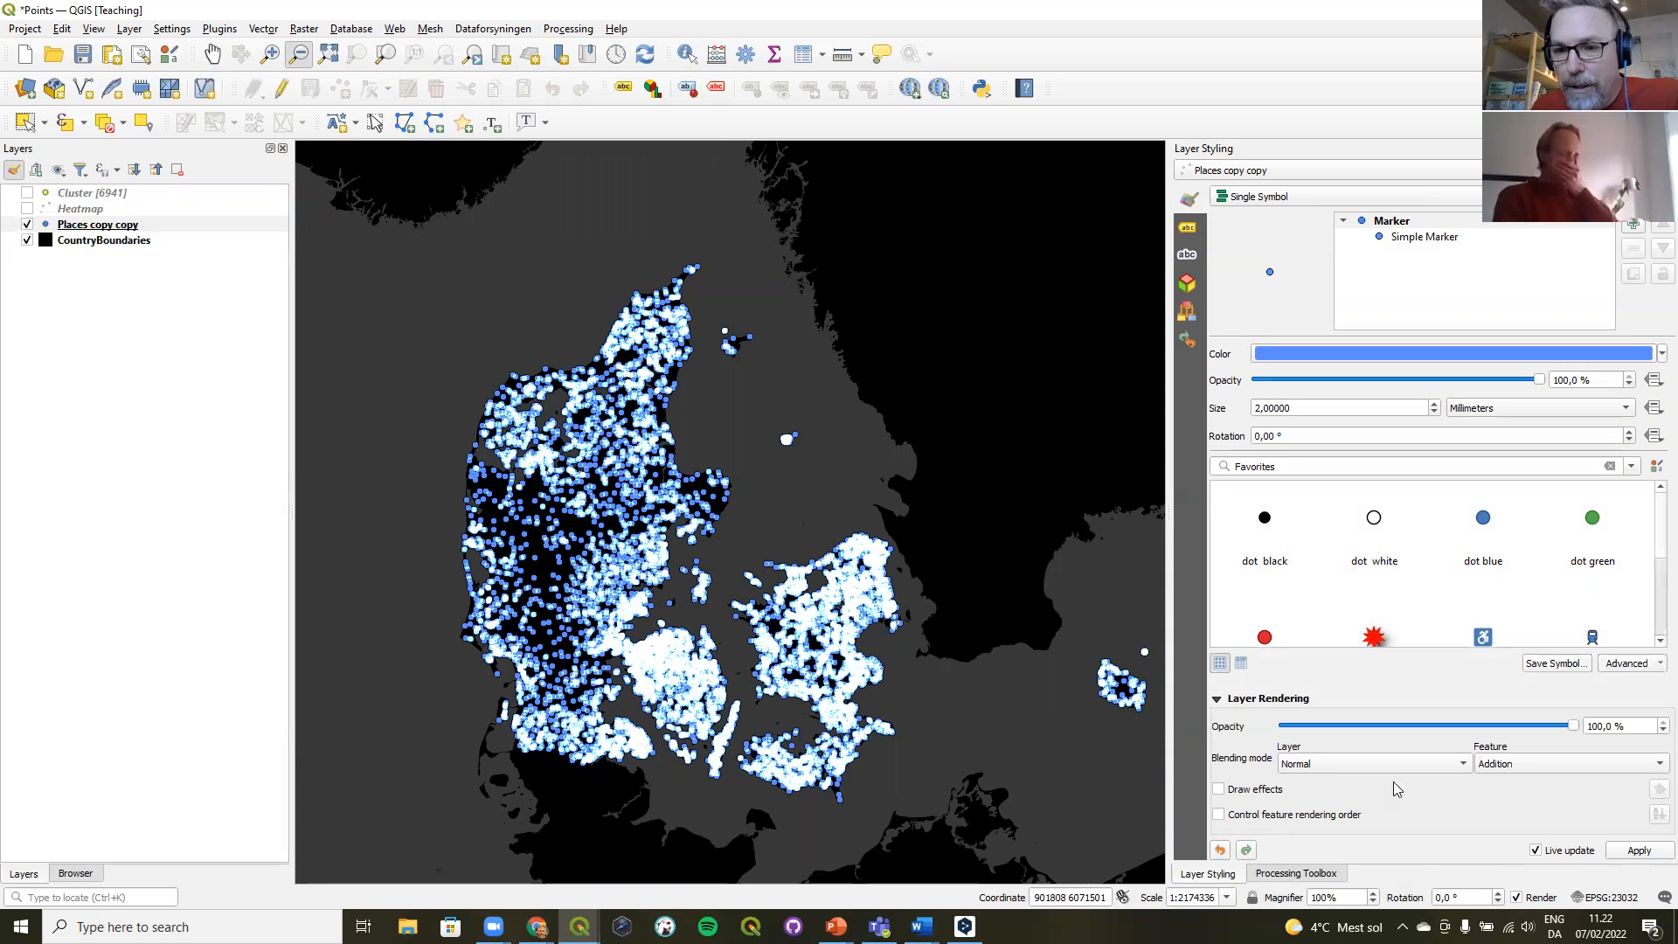
{"action": "left_click", "coordinate": [1511, 773]}
{"action": "left_click", "coordinate": [1512, 695]}
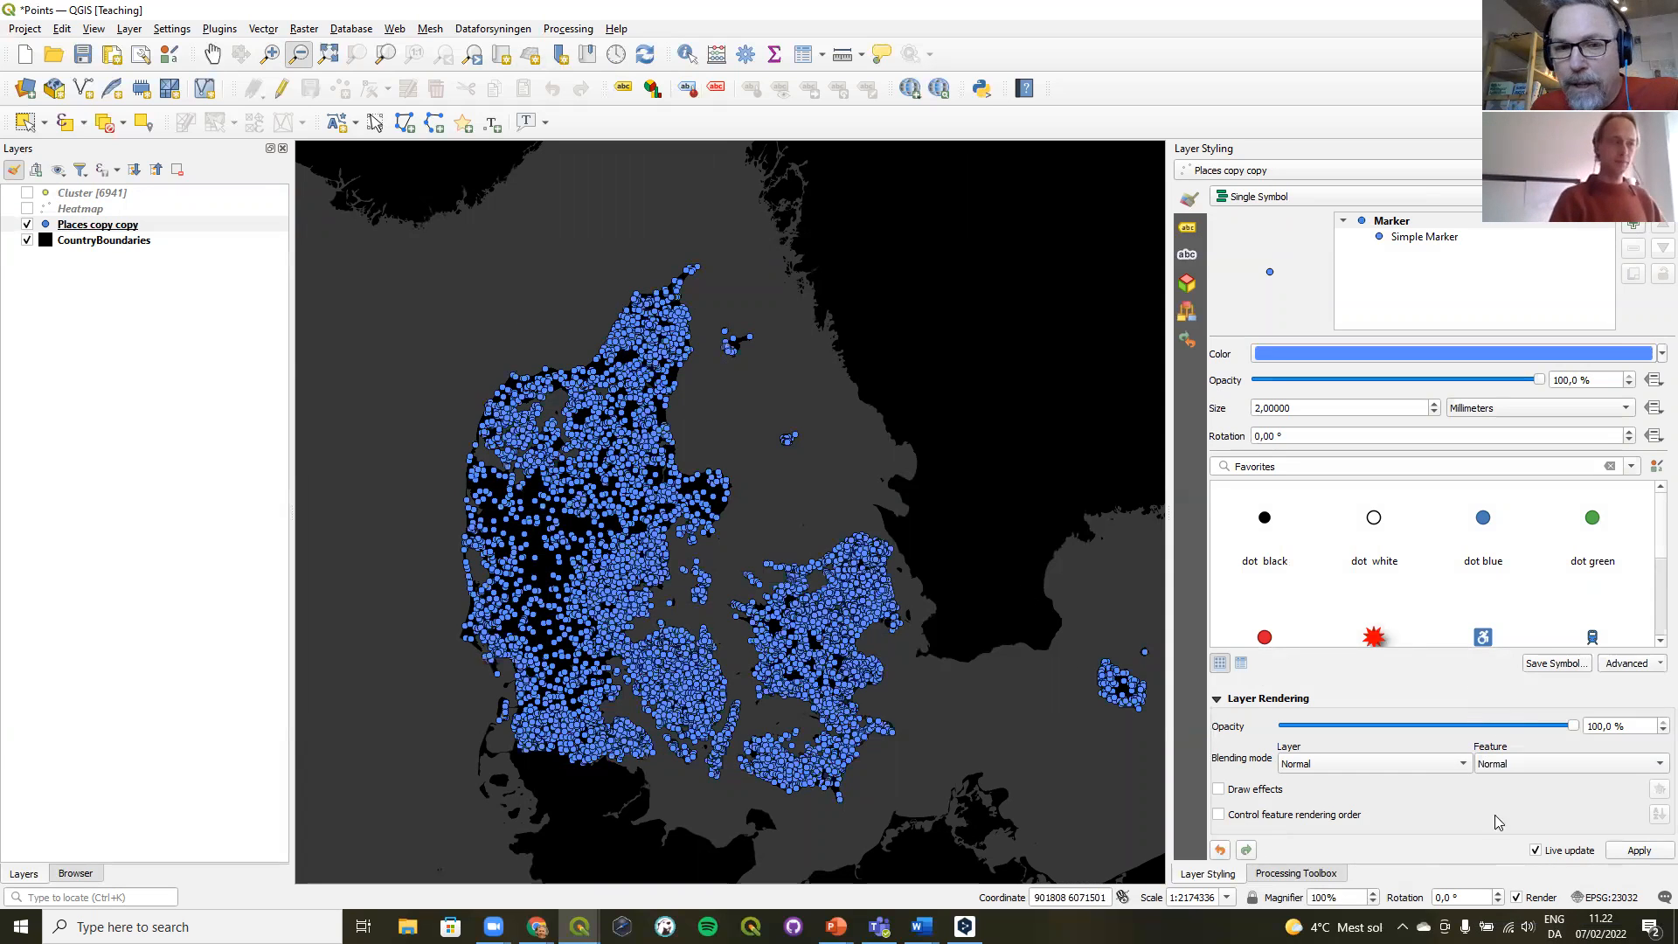
- Switch the Places copy copy layer to Point Displacement and set its center symbol's marker size to 0 mm
{"action": "left_click", "coordinate": [1257, 201]}
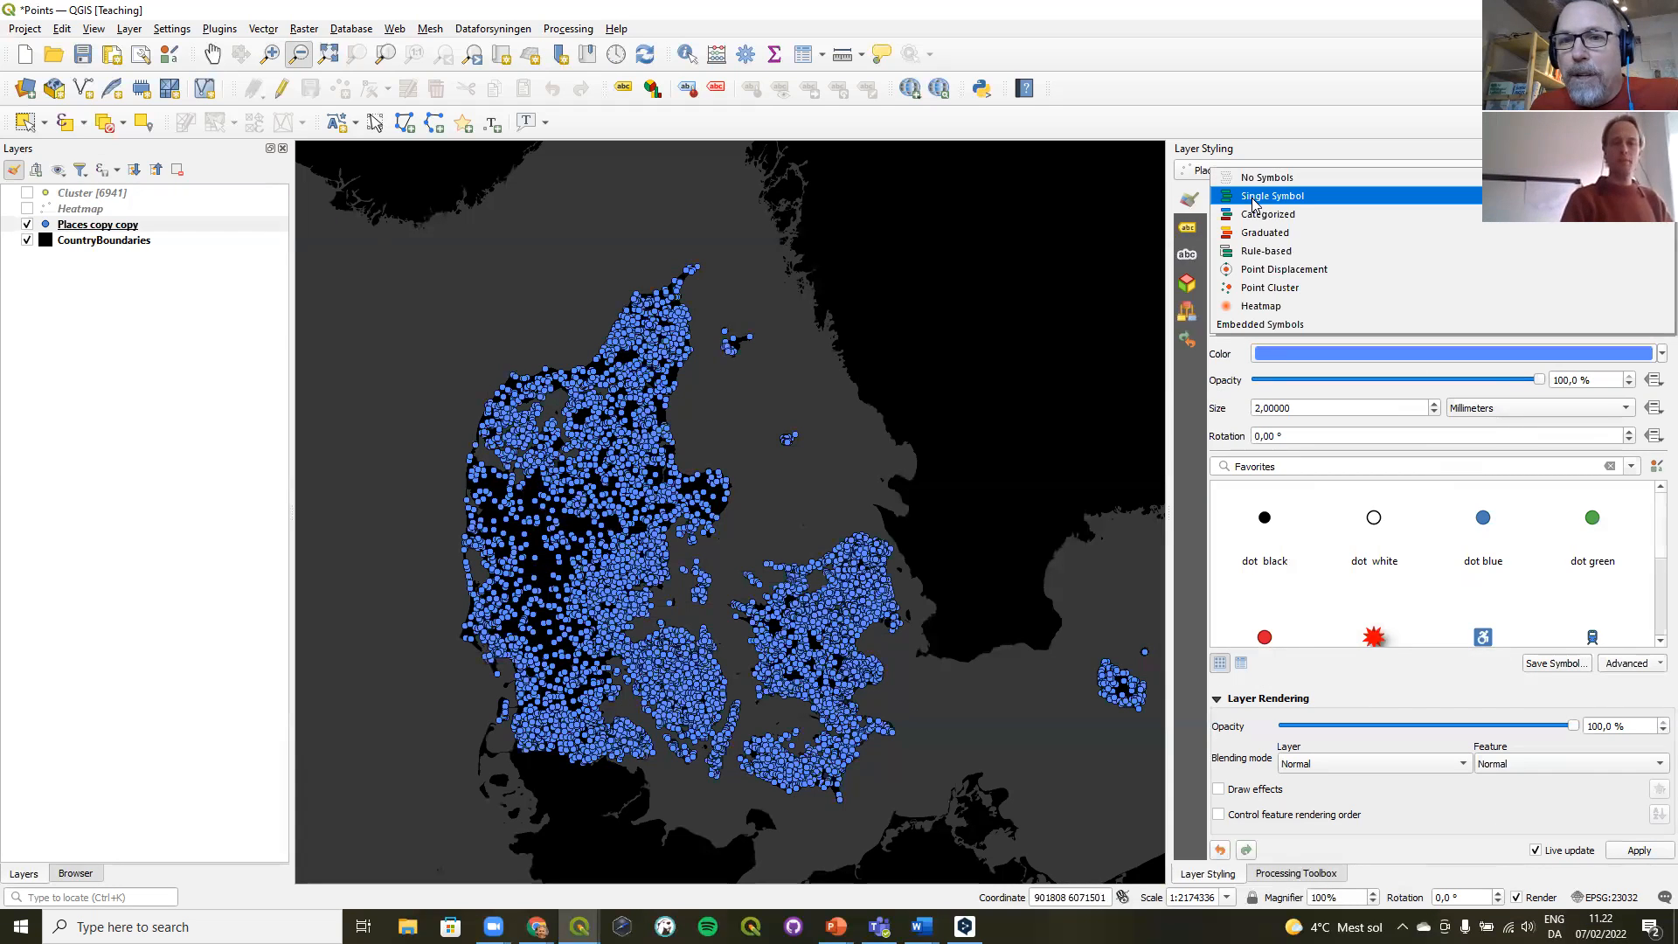
{"action": "left_click", "coordinate": [1301, 269]}
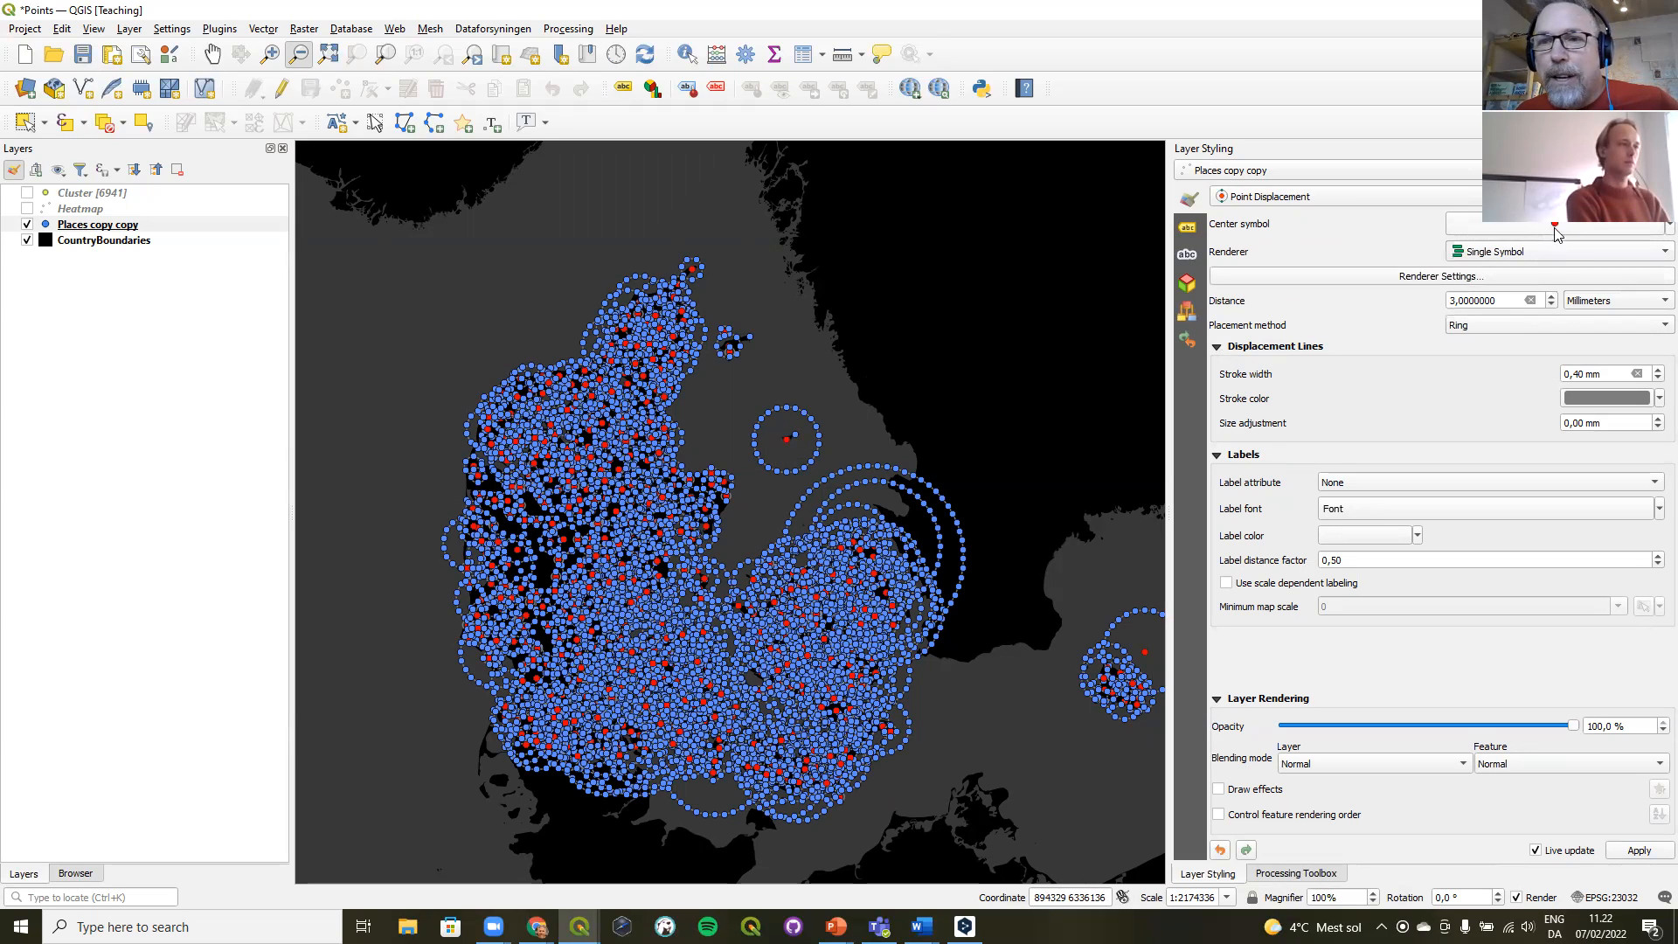
{"action": "left_click", "coordinate": [1603, 230]}
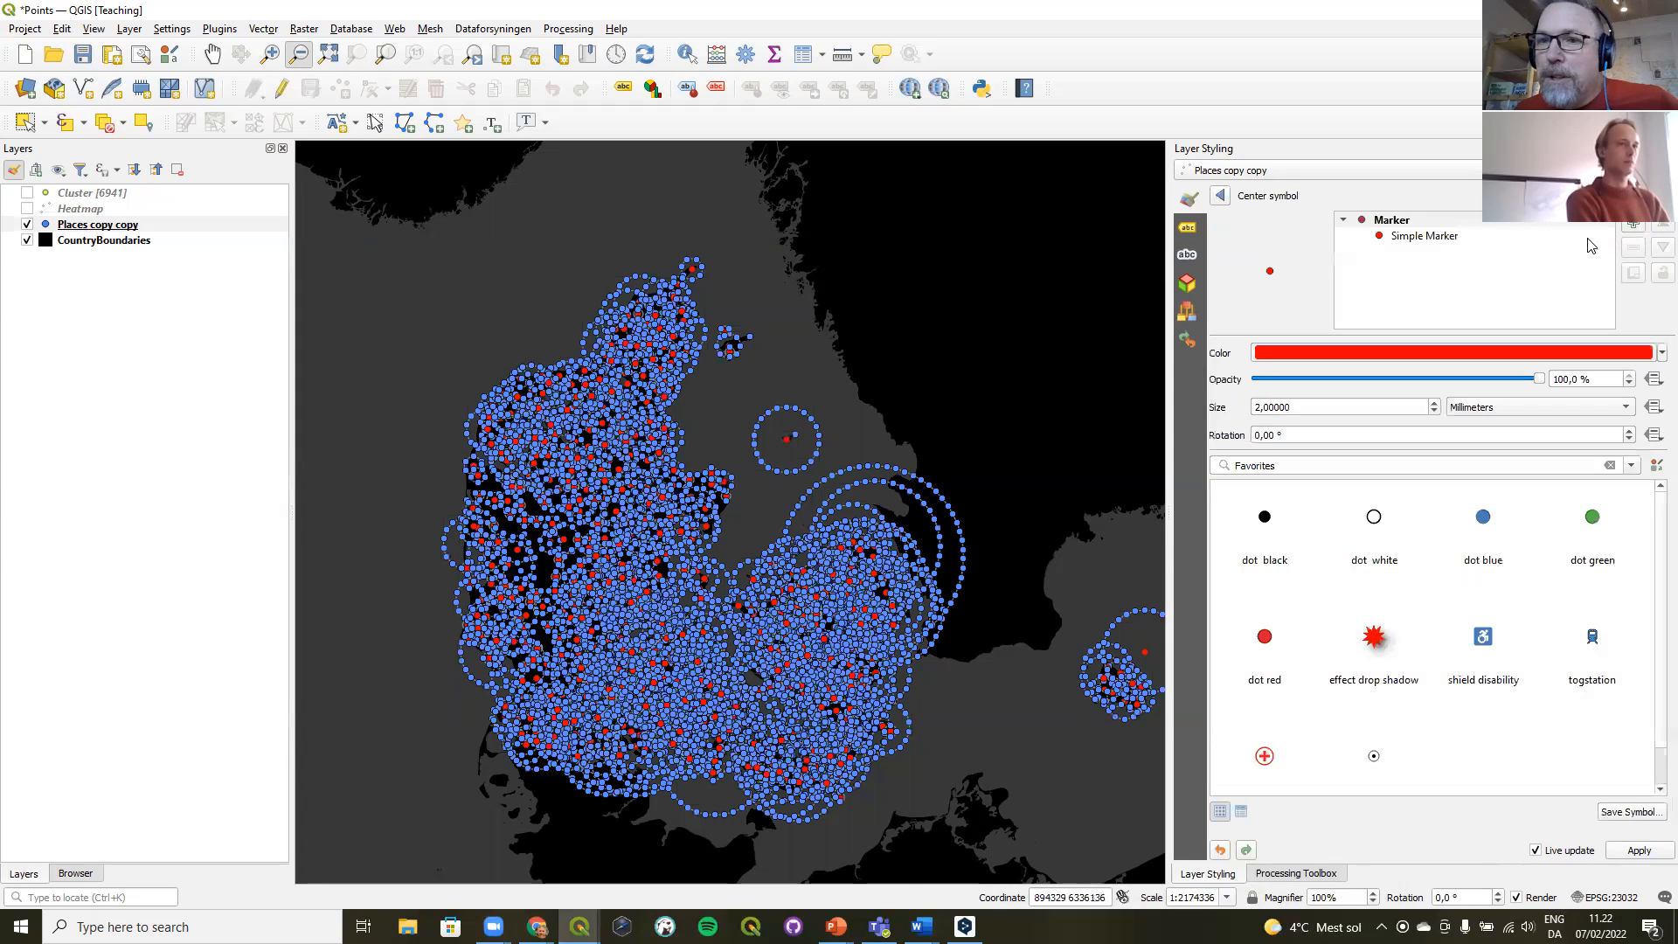
{"action": "left_click", "coordinate": [1436, 238]}
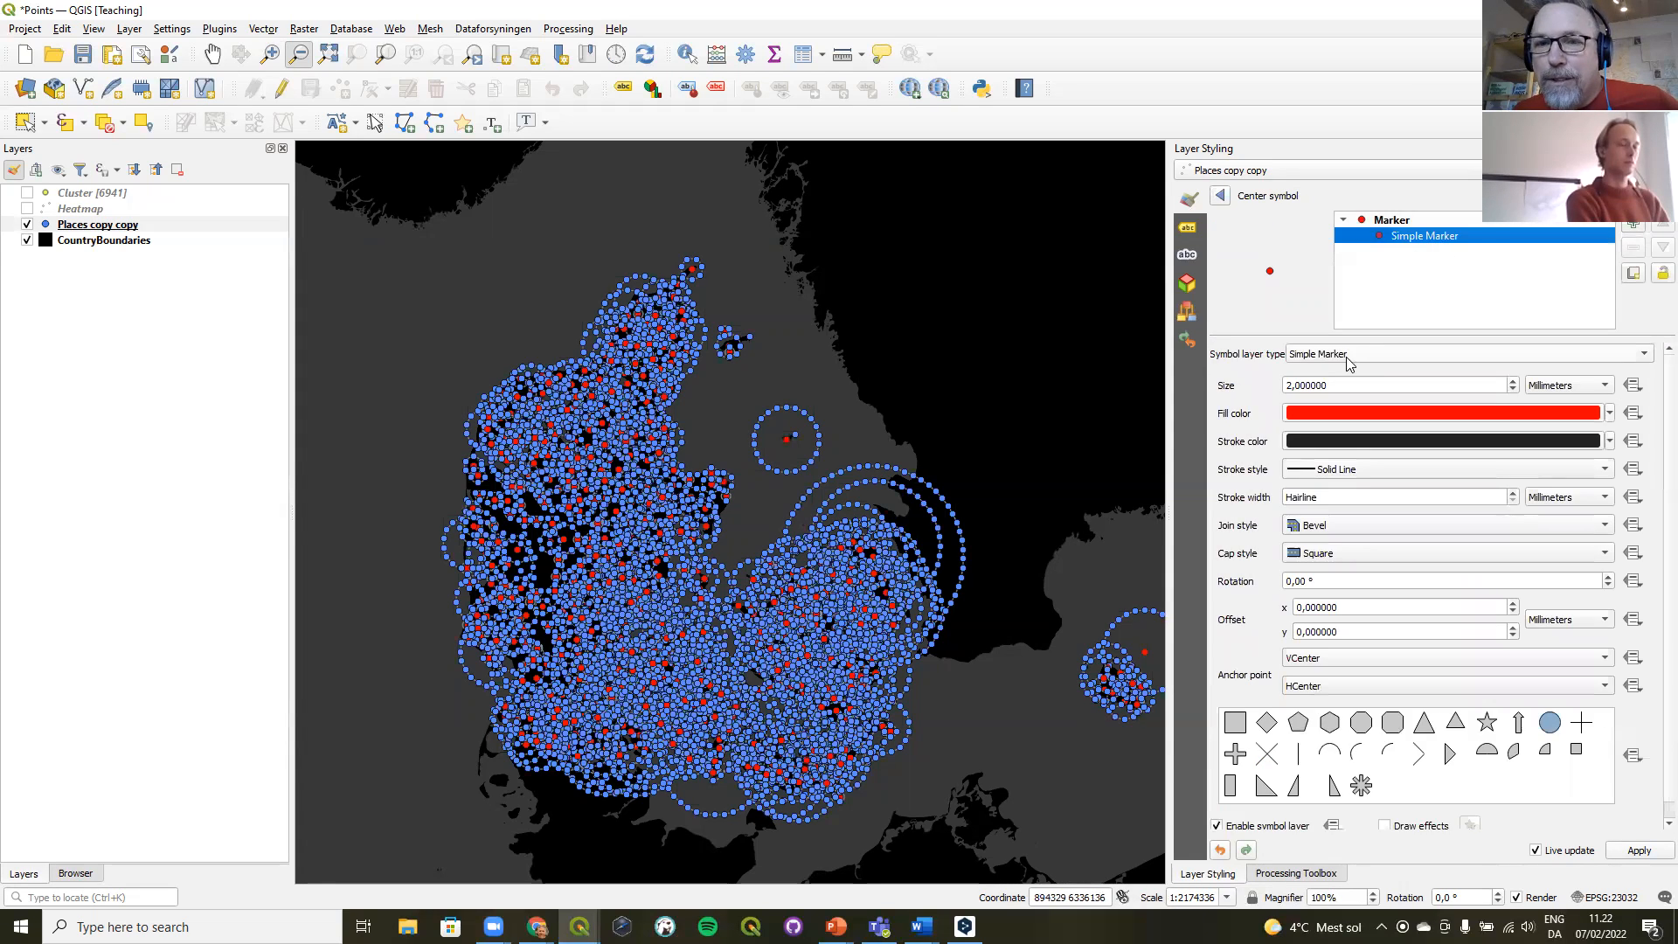
{"action": "left_click", "coordinate": [1511, 391]}
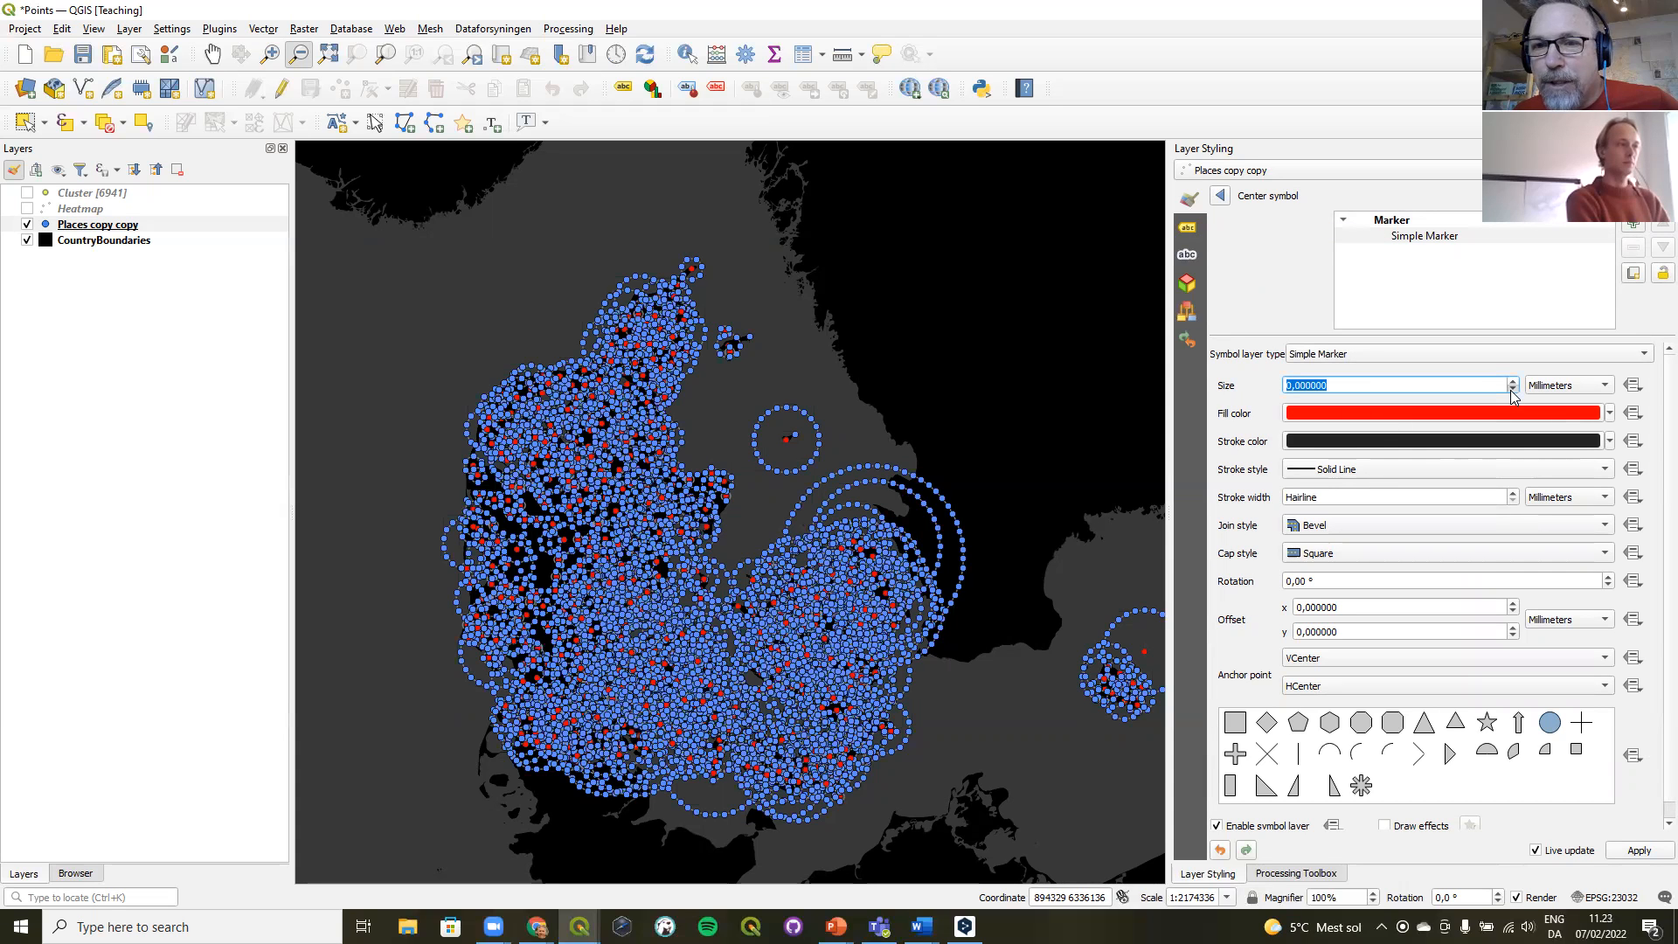
{"action": "left_click", "coordinate": [1220, 195]}
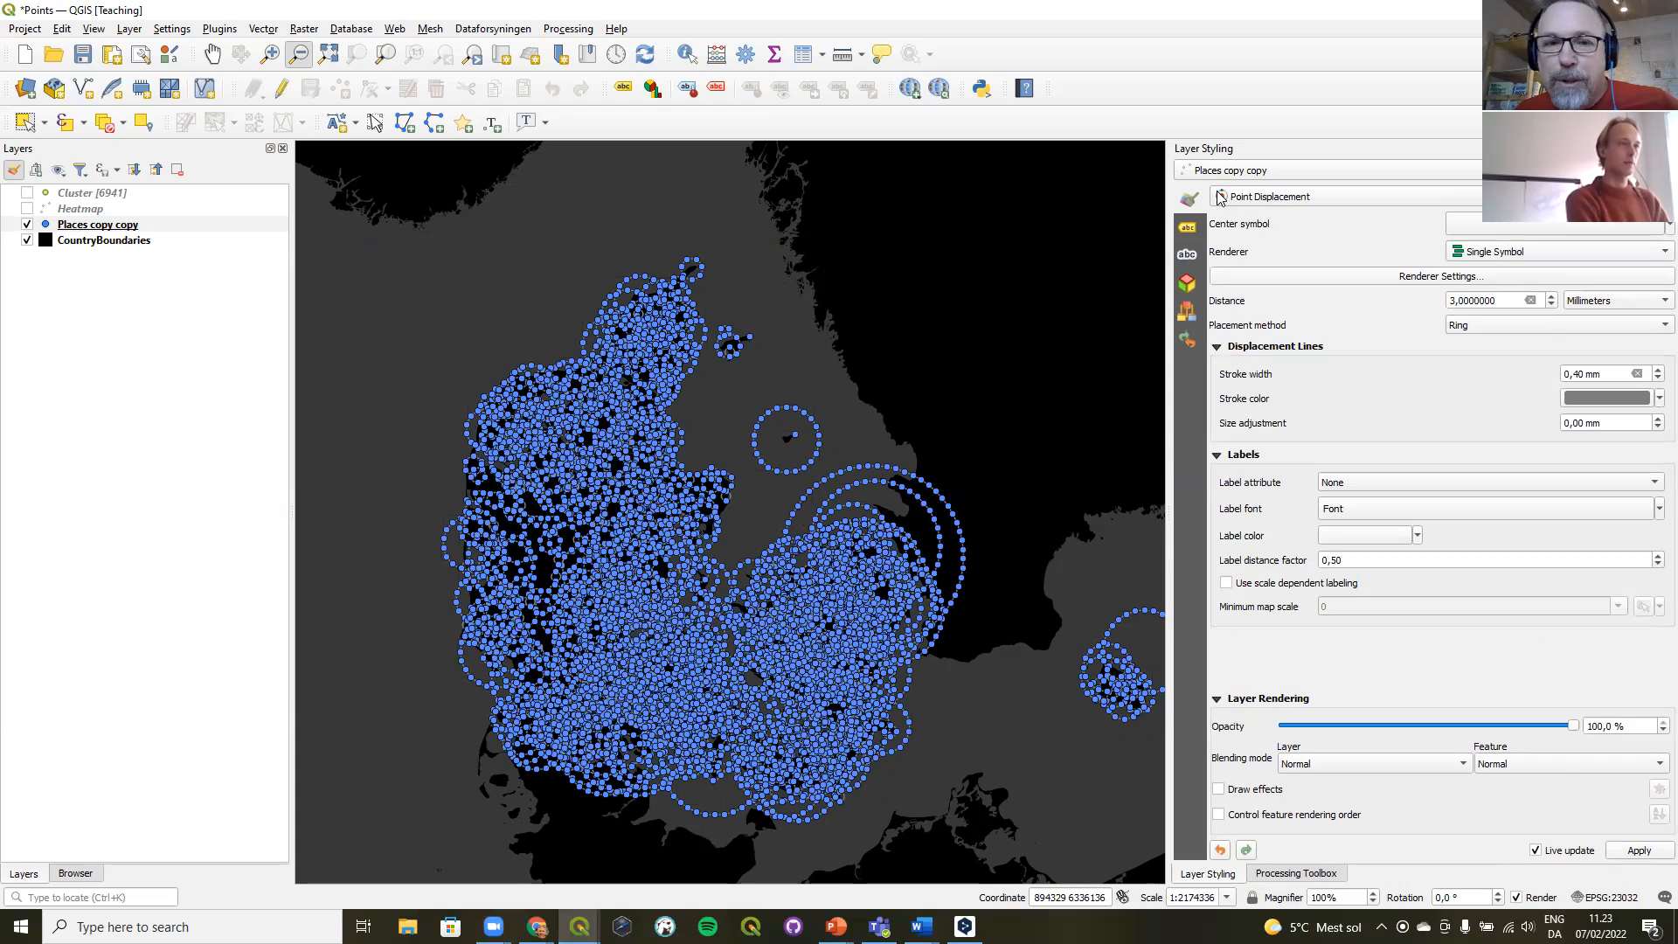
- Compare the Concentric Rings and Grid placement methods for the displaced points, and settle on Concentric Rings
{"action": "left_click", "coordinate": [1408, 278]}
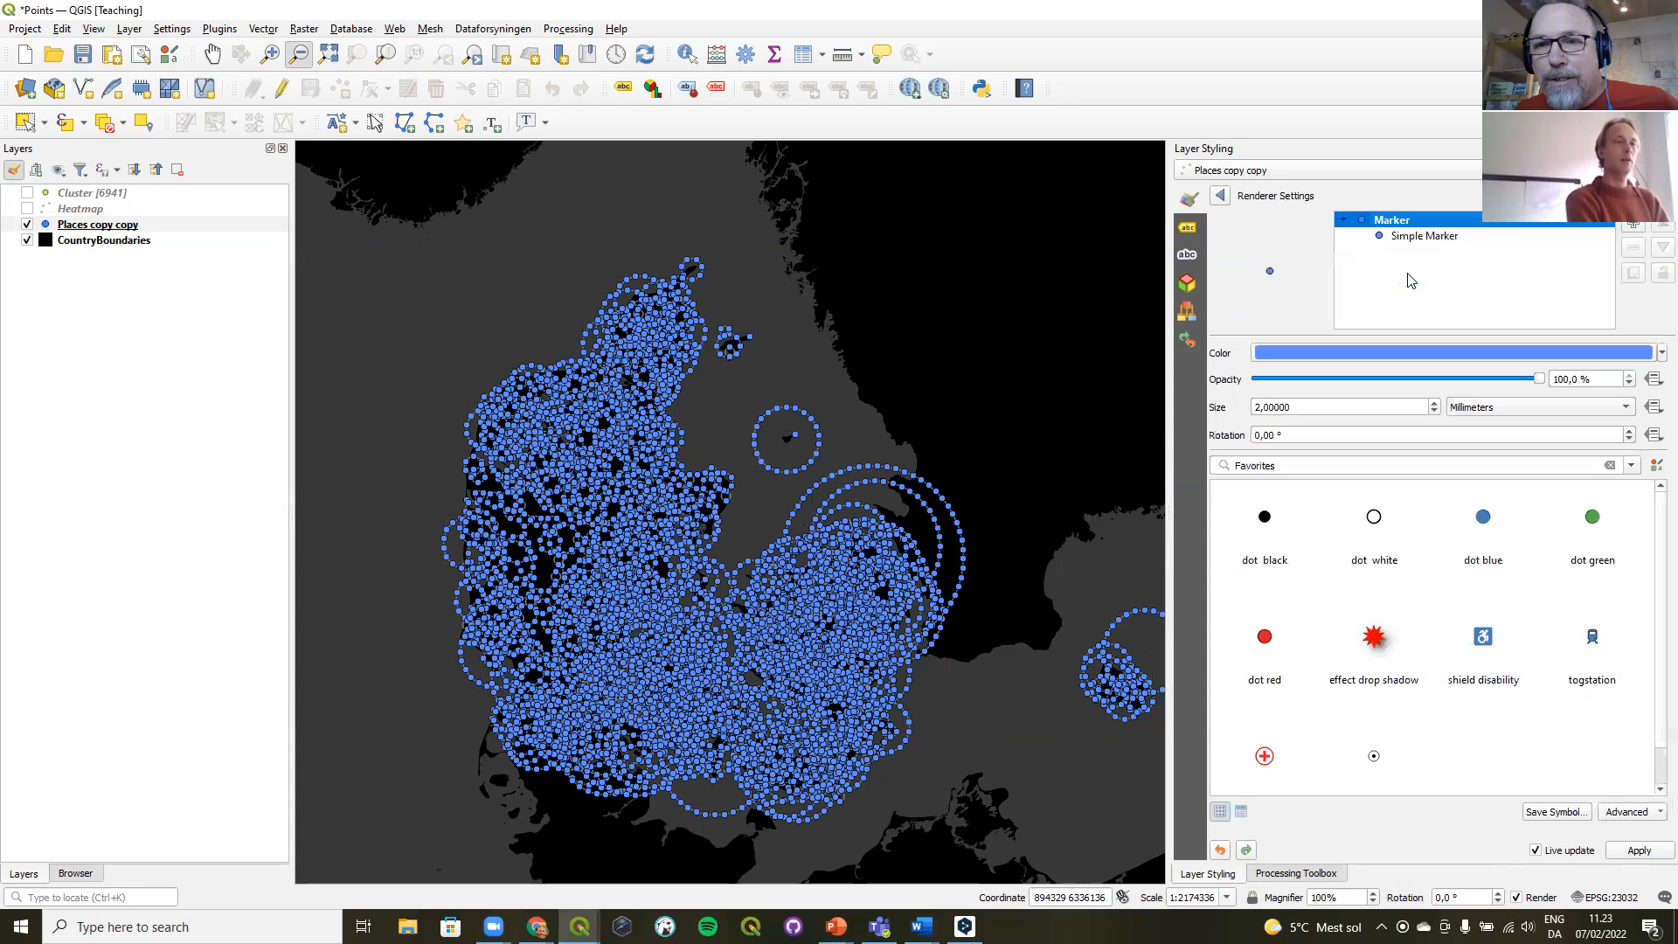
{"action": "left_click", "coordinate": [1223, 198]}
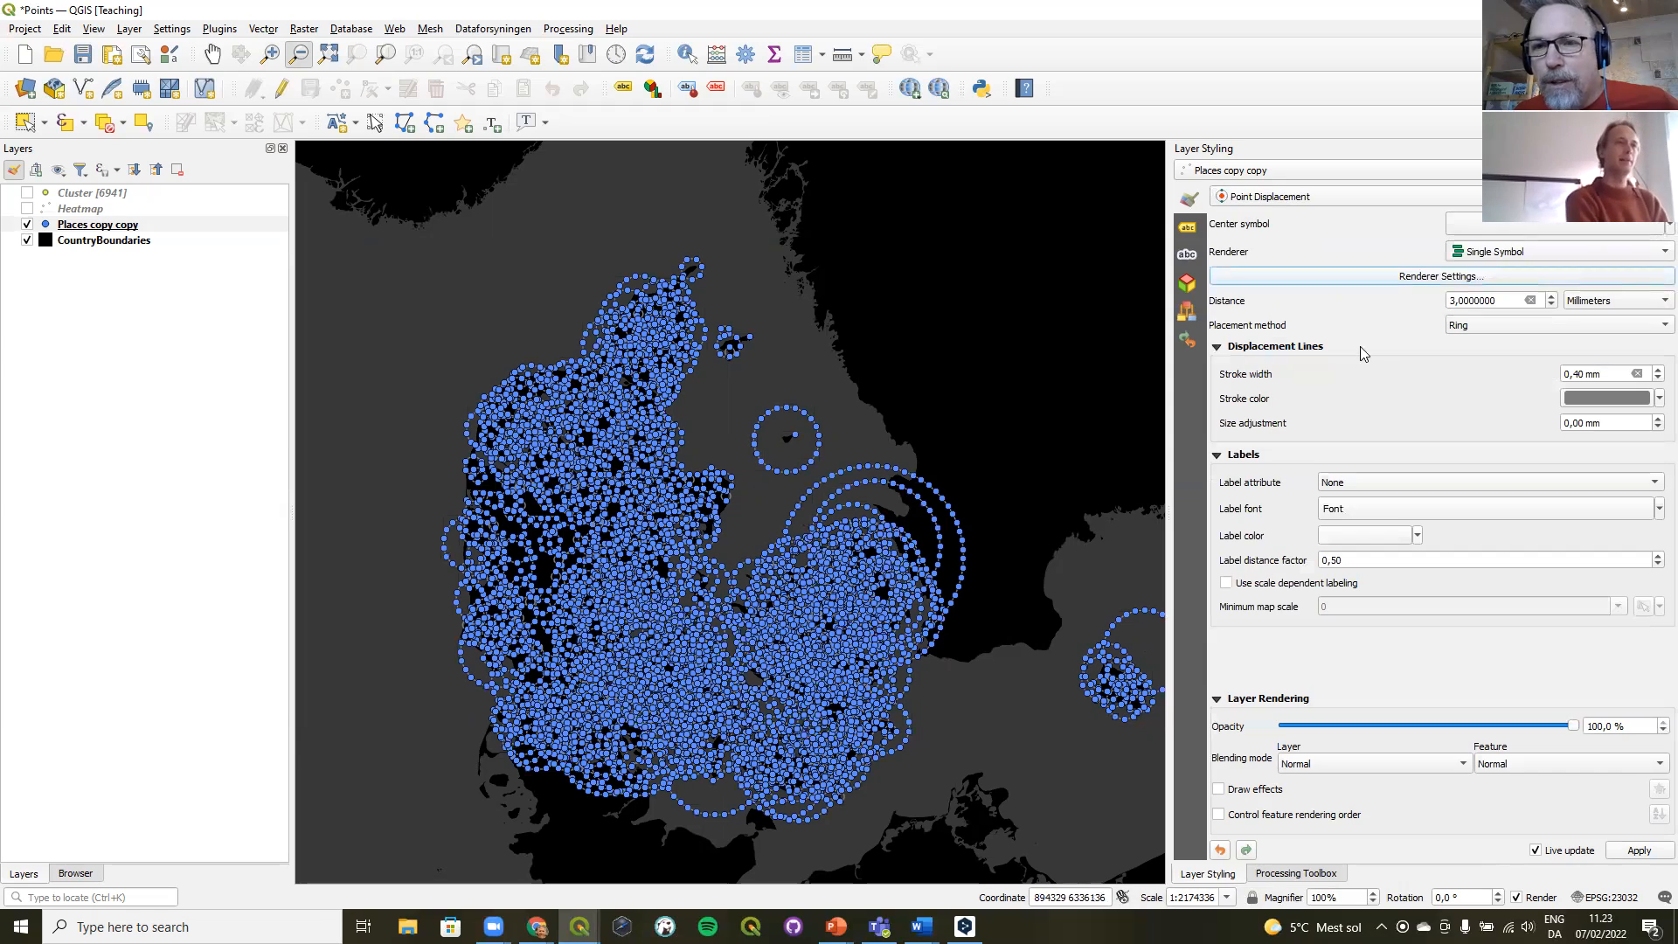
{"action": "left_click", "coordinate": [1475, 326]}
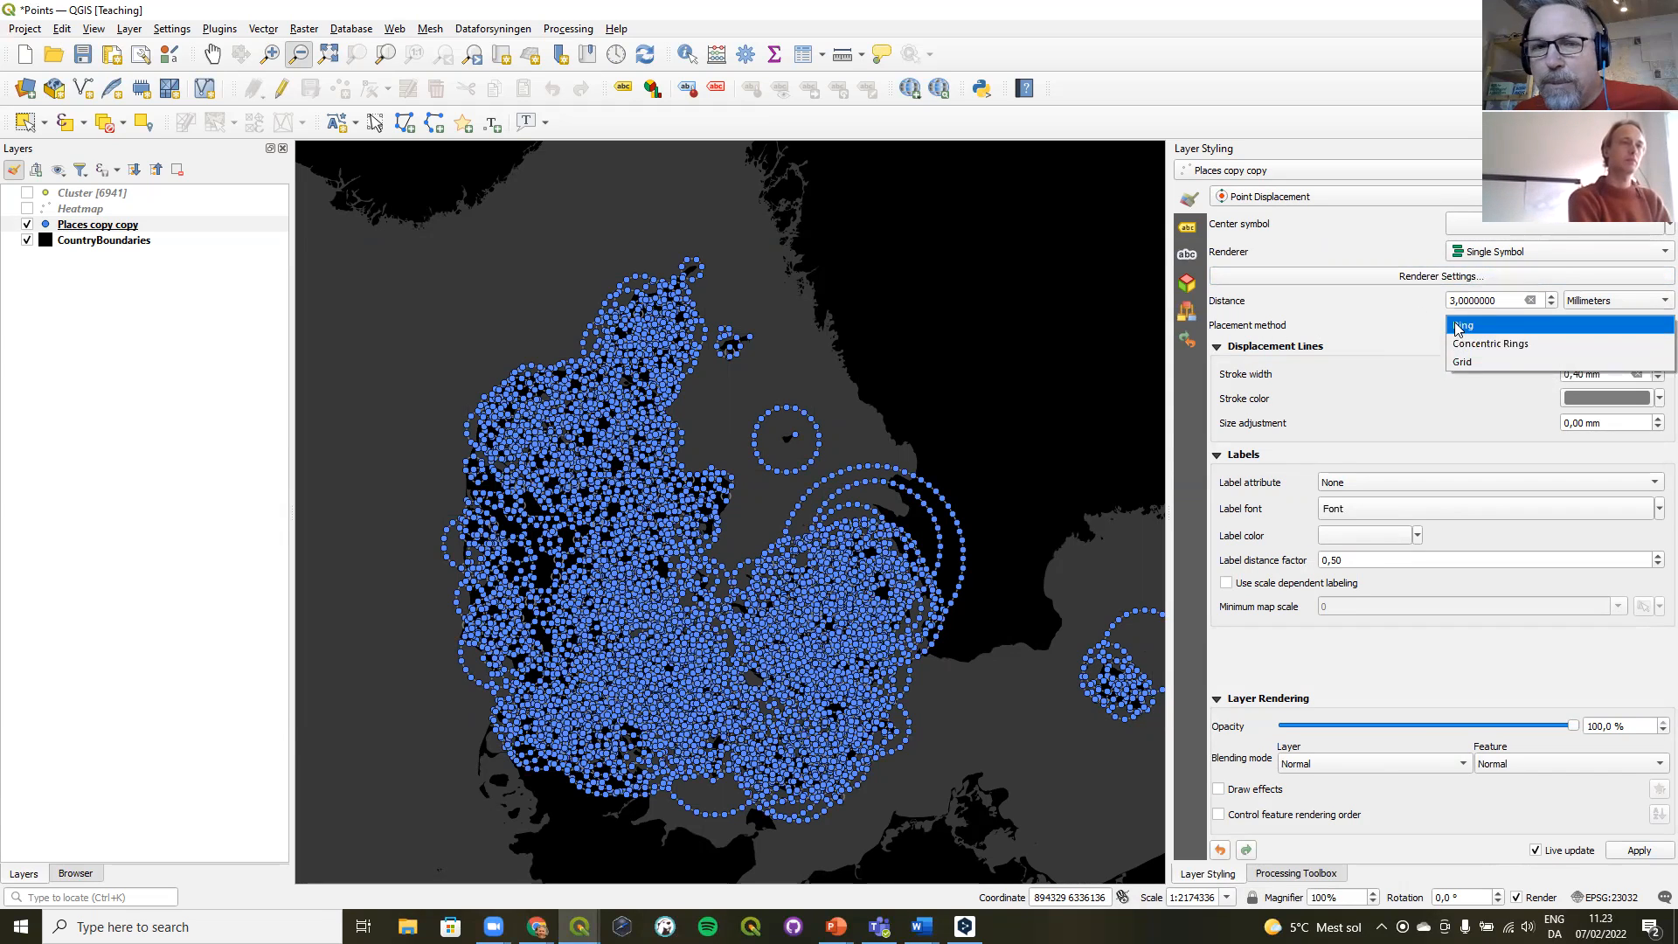
{"action": "left_click", "coordinate": [1466, 345]}
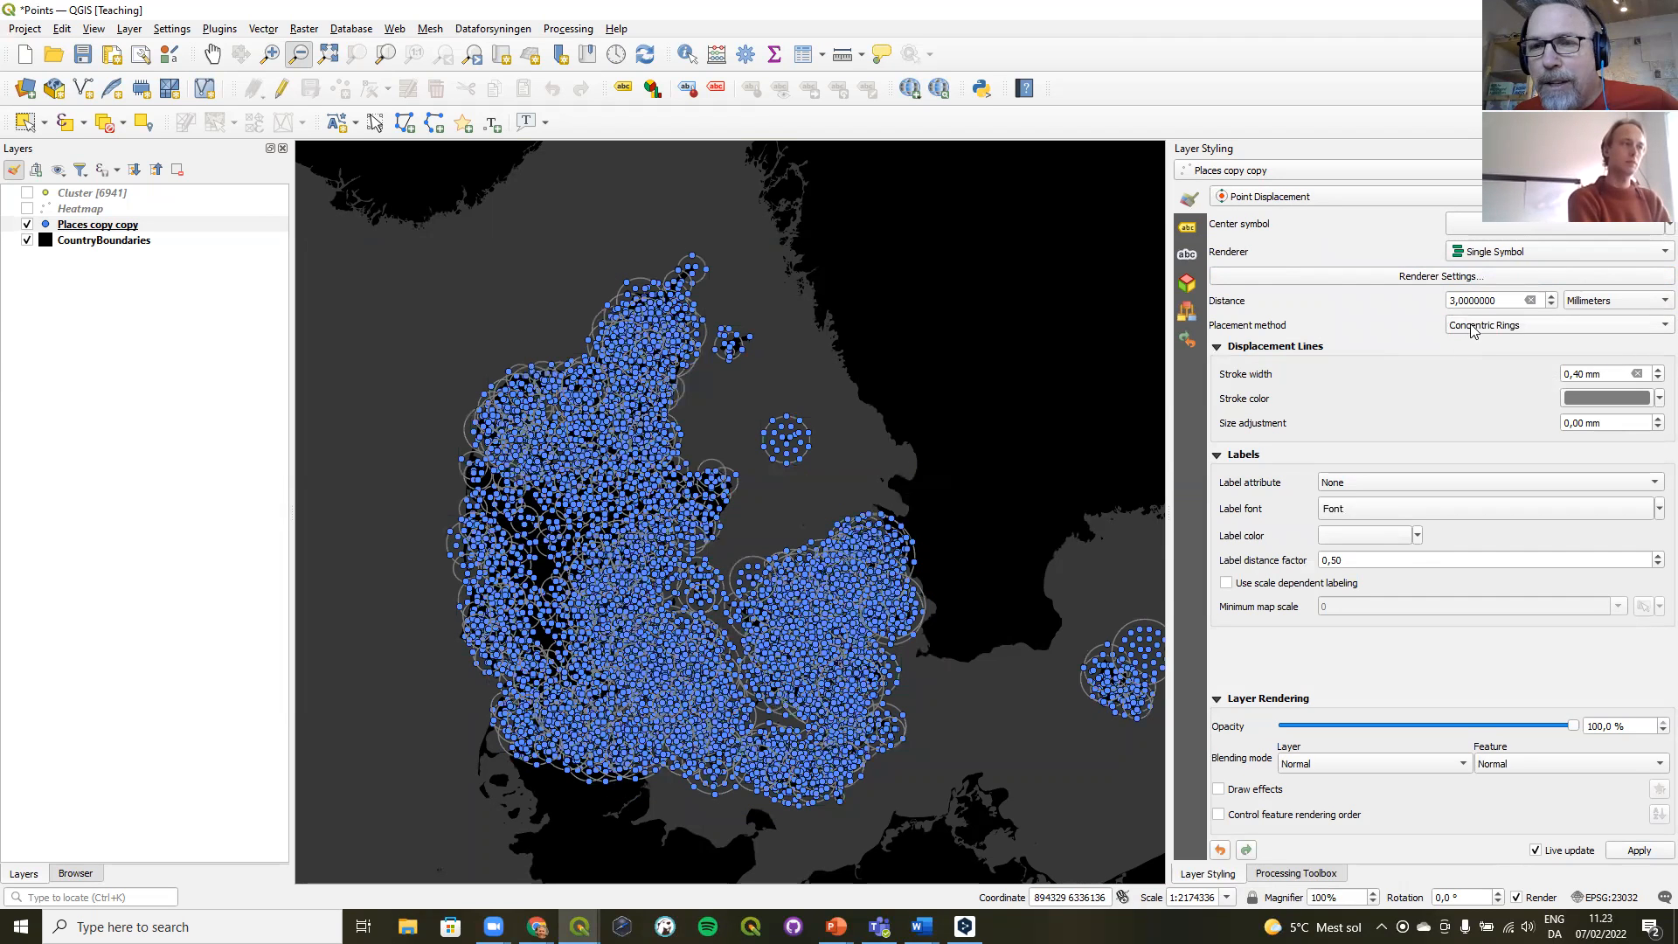
{"action": "left_click", "coordinate": [1475, 327]}
{"action": "left_click", "coordinate": [1475, 346]}
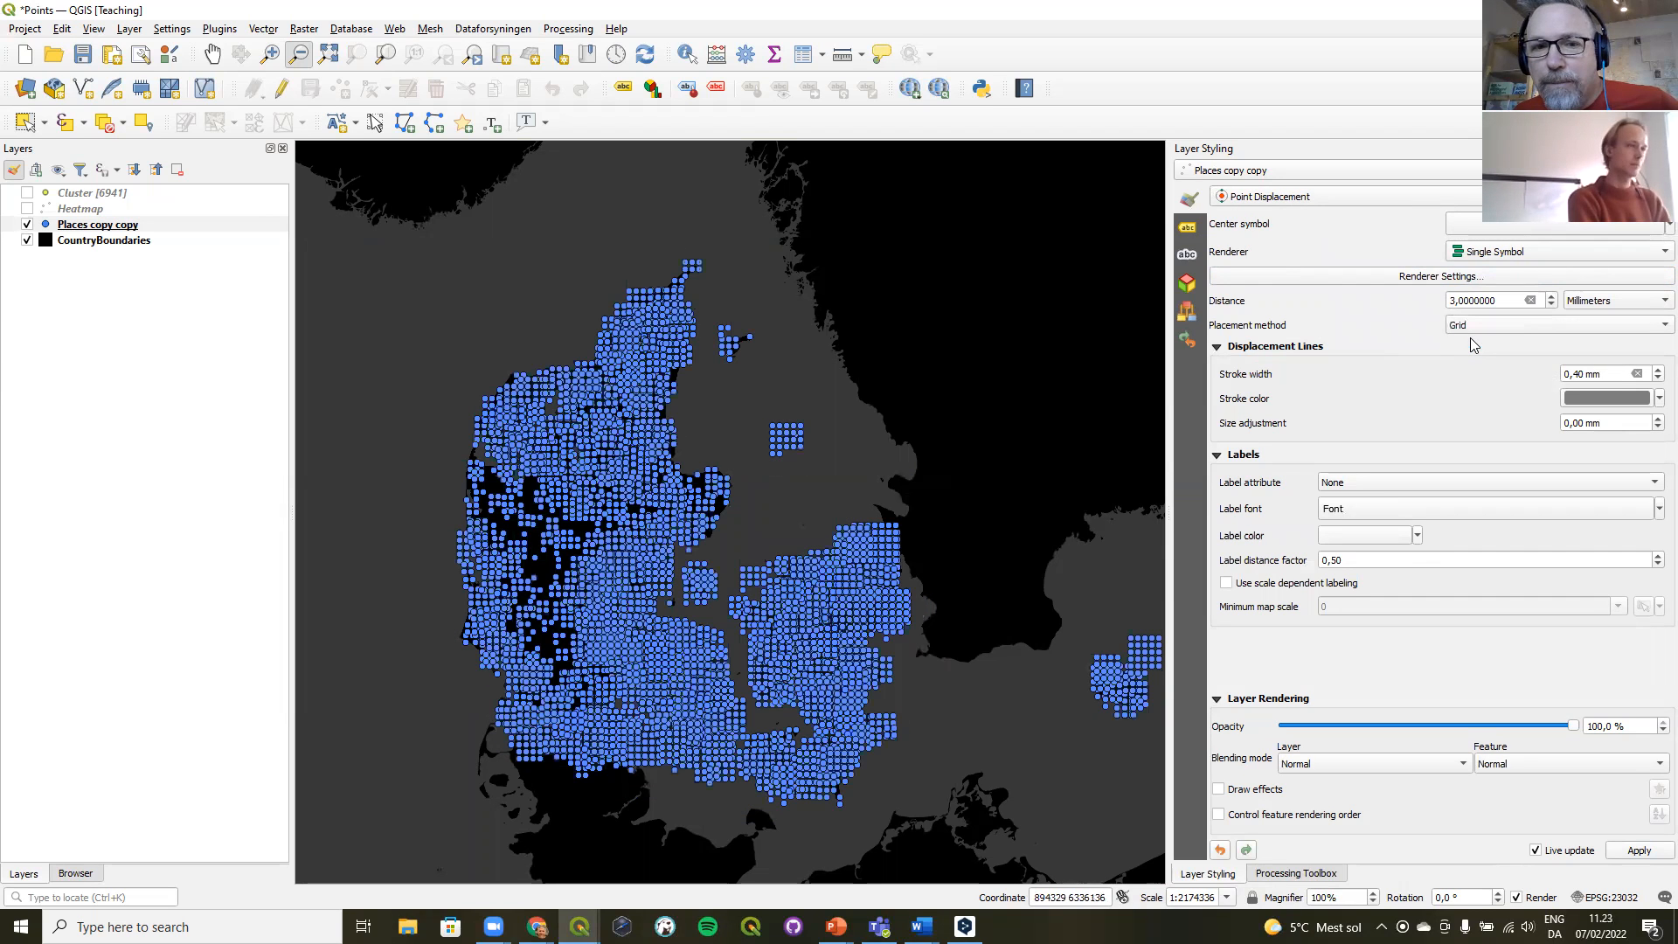
{"action": "left_click", "coordinate": [1469, 327]}
{"action": "left_click", "coordinate": [1460, 310]}
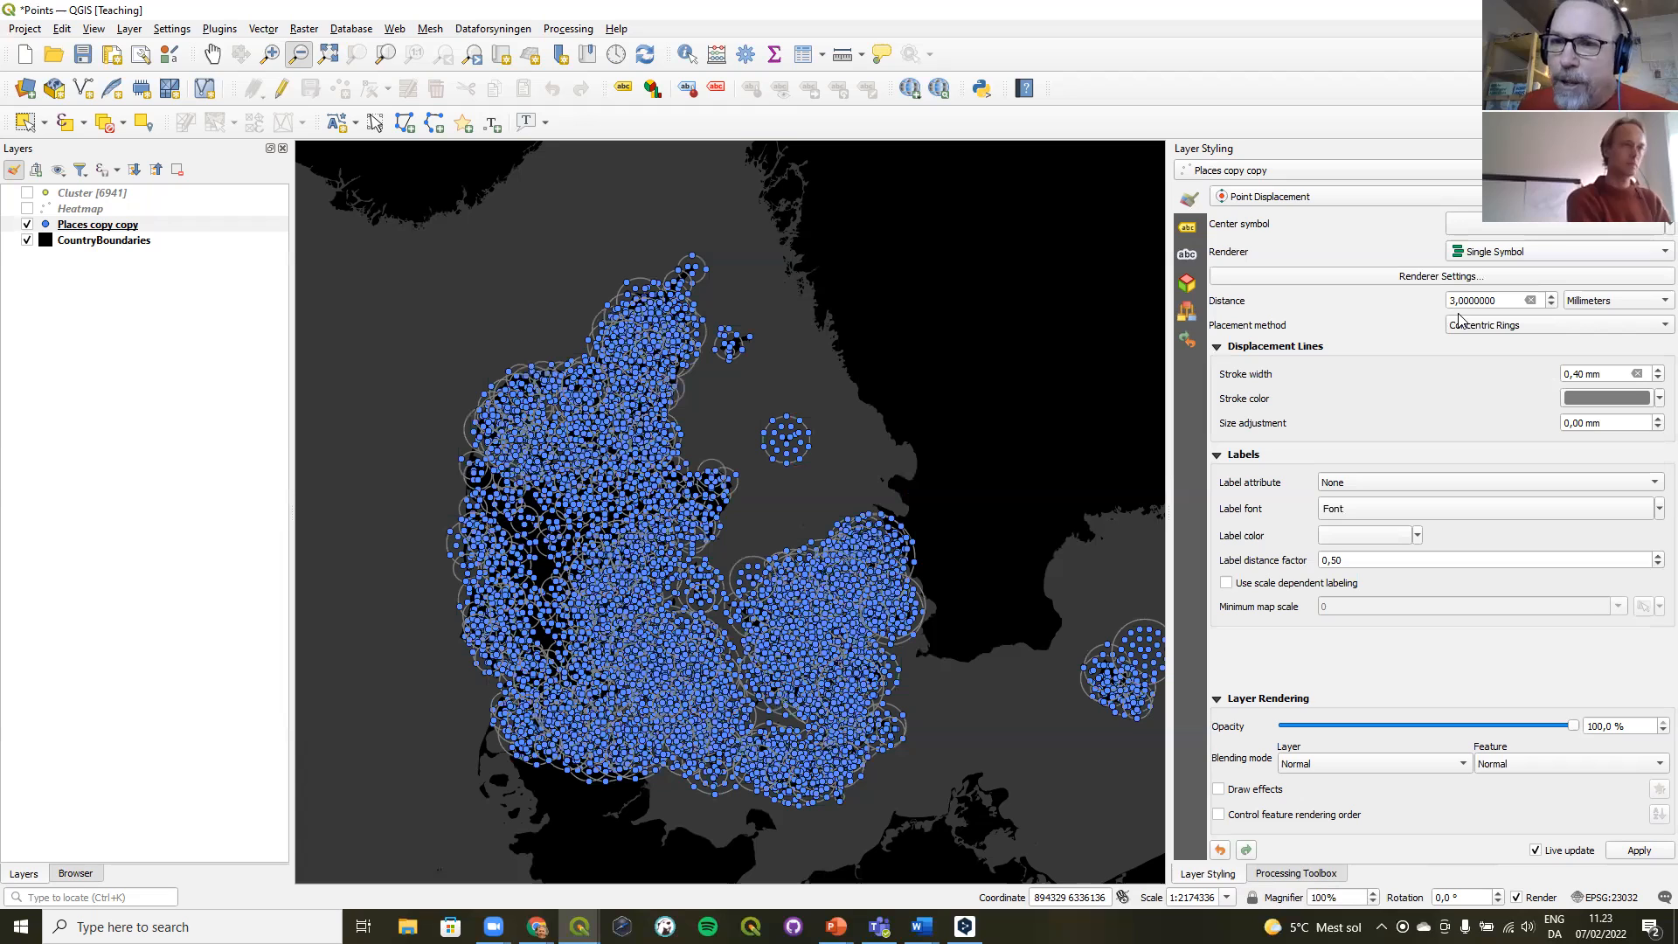
- Set the point displacement distance to 1 mm and make the displacement lines' stroke transparent
{"action": "left_click", "coordinate": [1553, 304]}
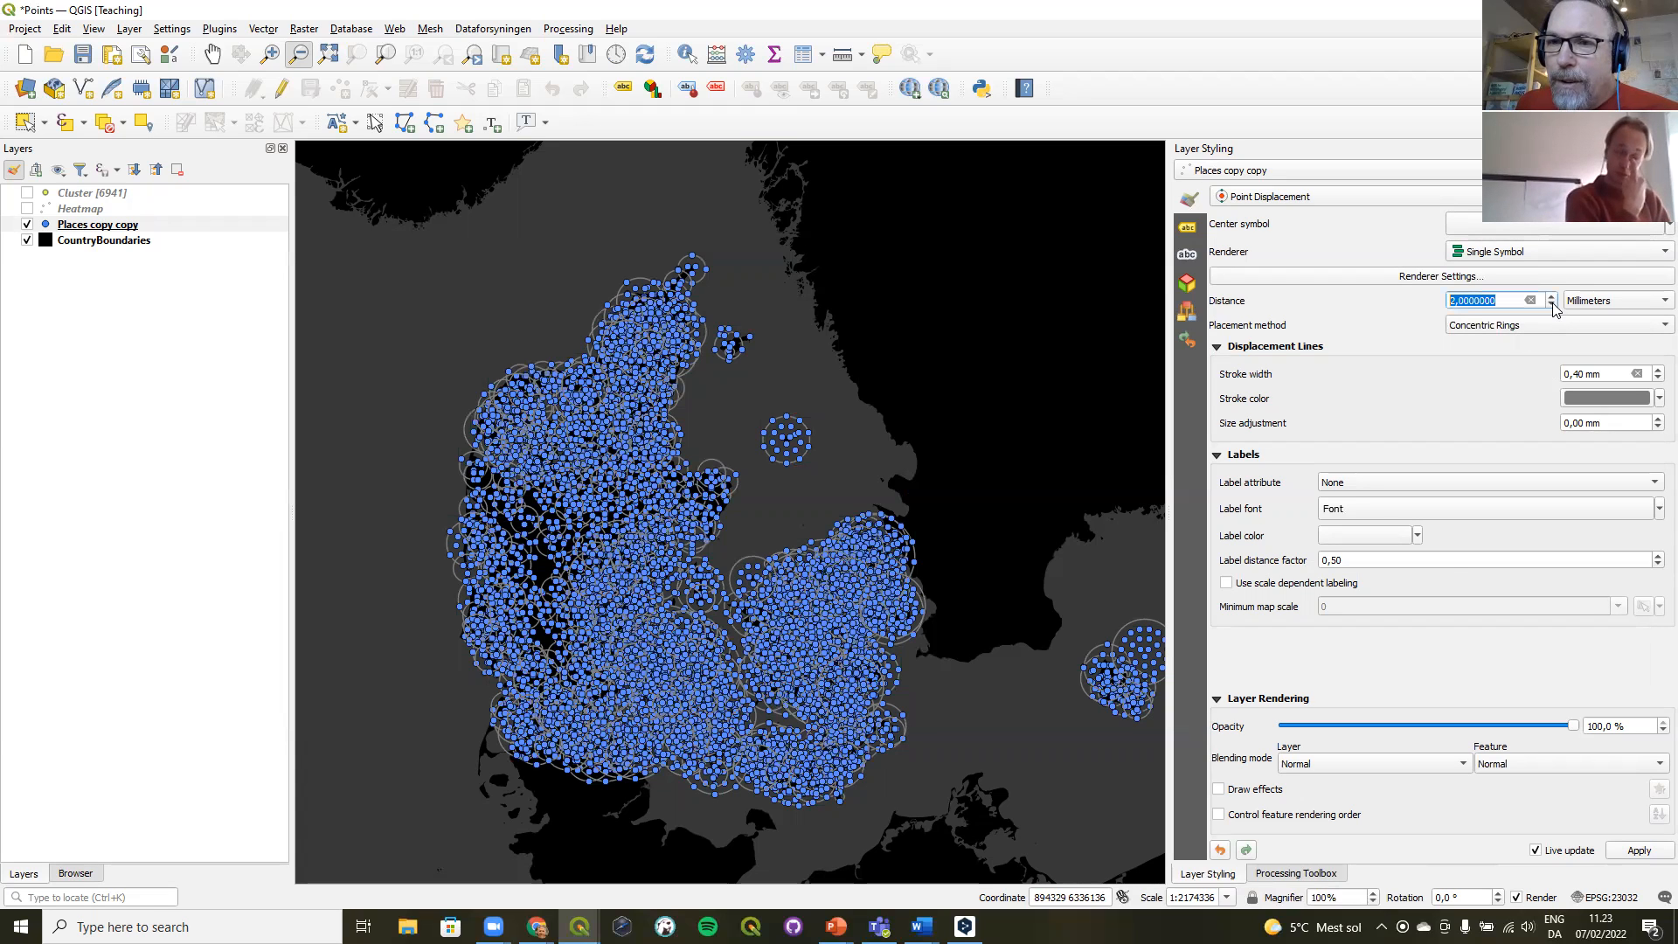
{"action": "left_click", "coordinate": [1553, 304]}
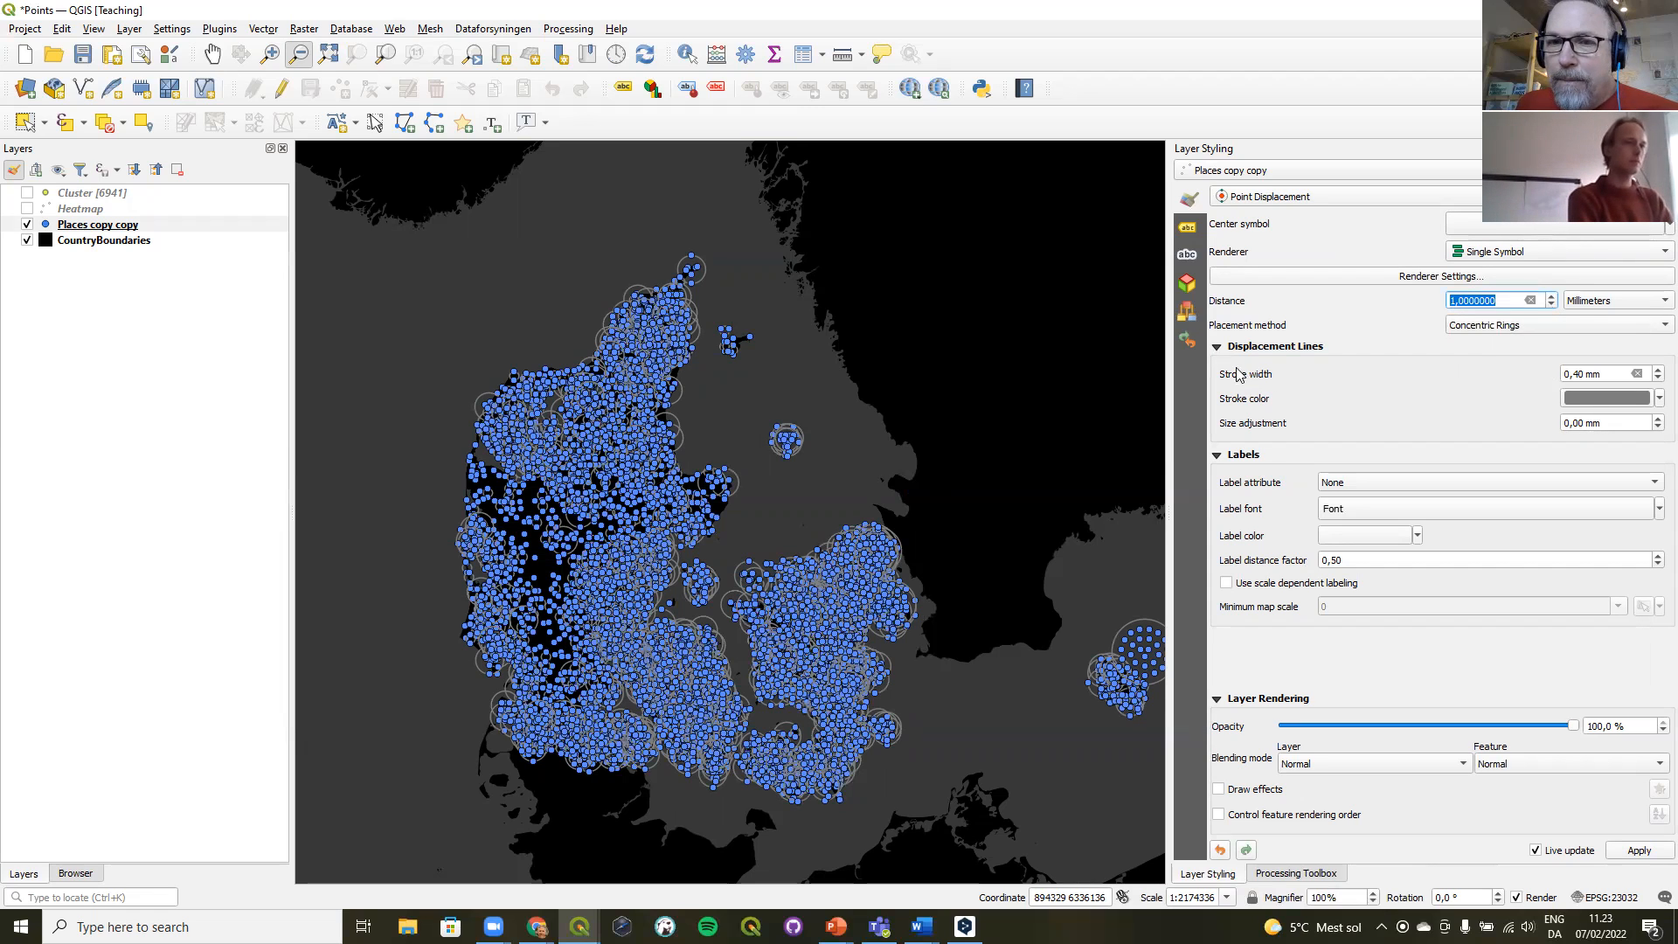
{"action": "left_click", "coordinate": [1657, 398]}
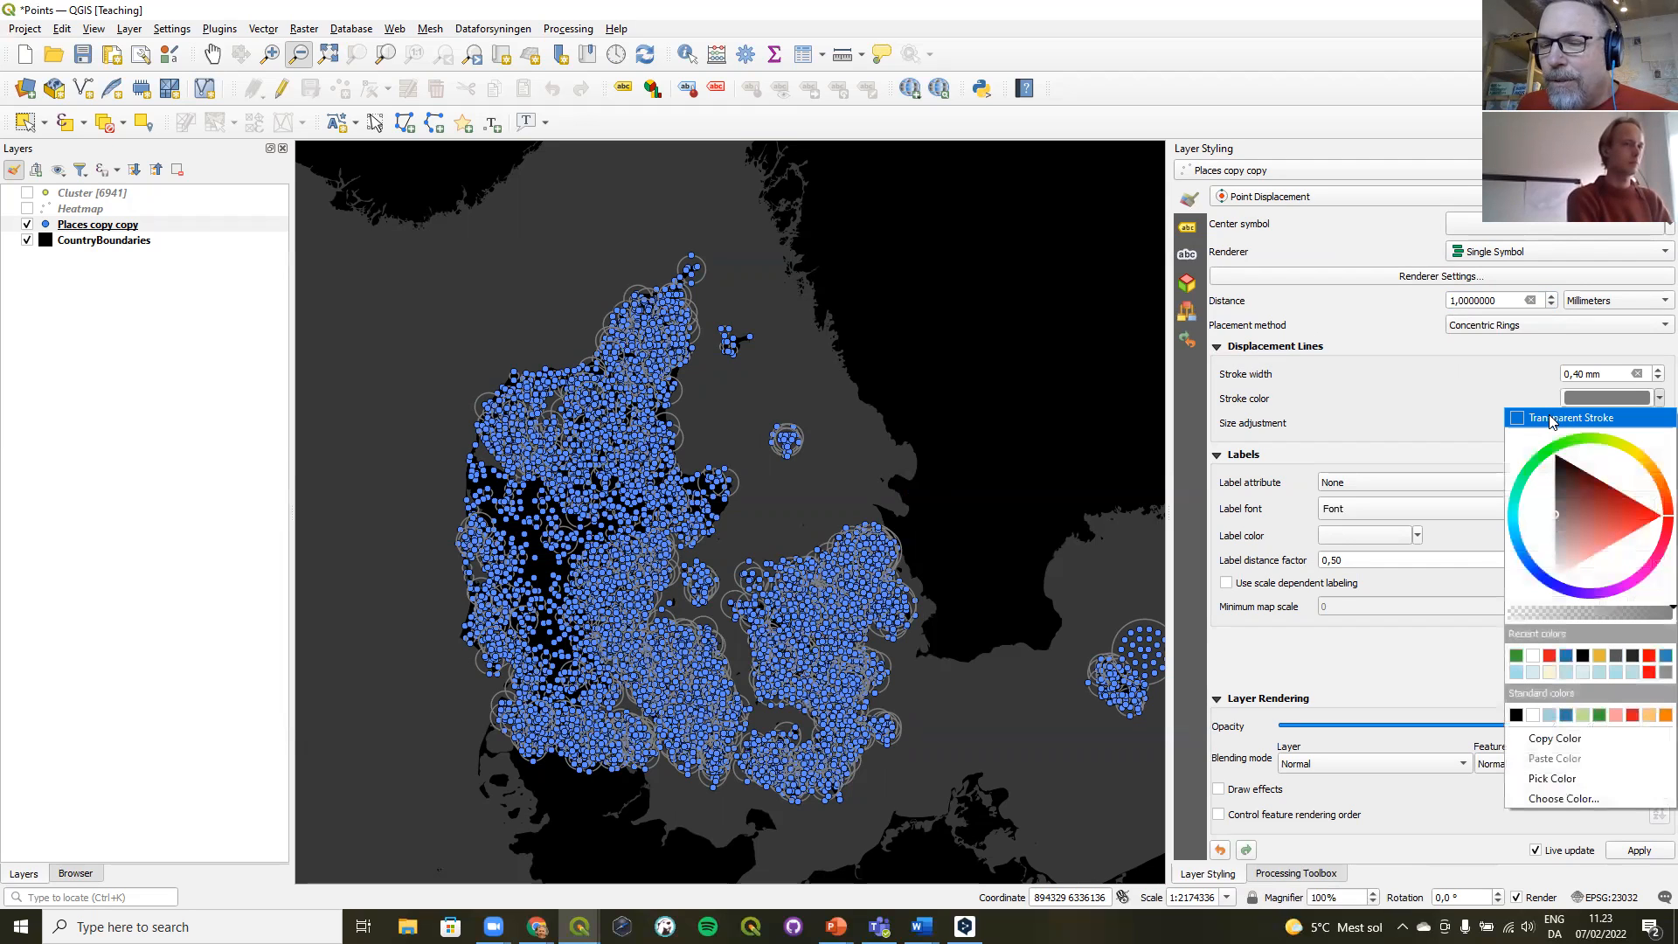
{"action": "left_click", "coordinate": [1551, 420]}
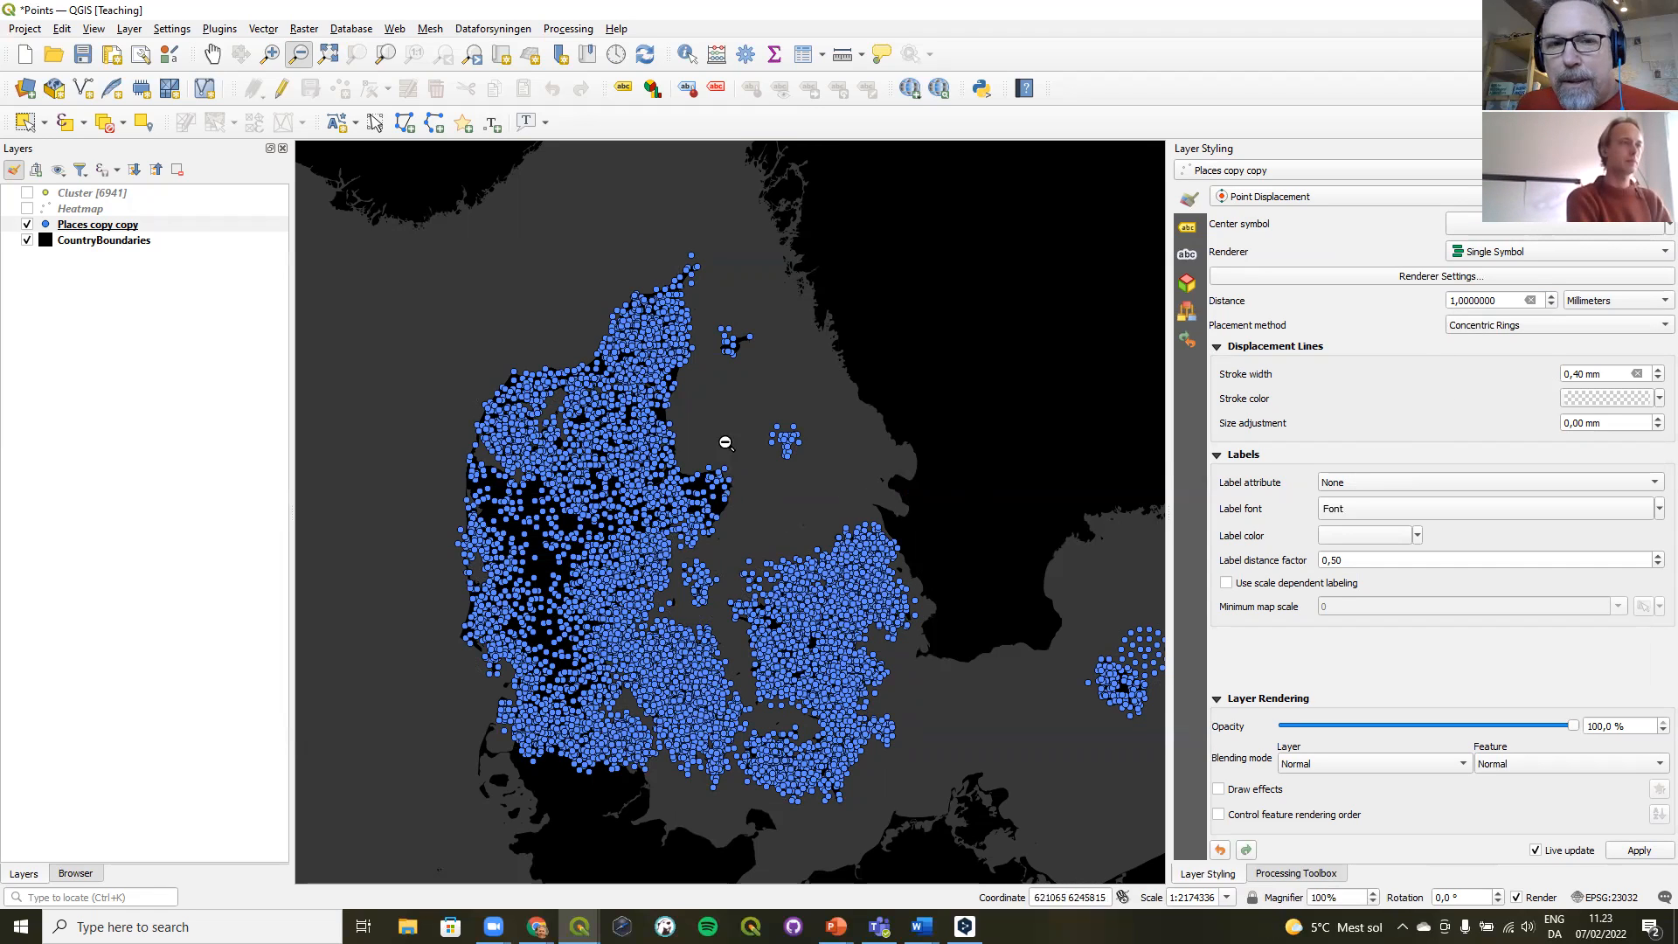
- Show the Cluster layer over the displaced points around northern Zealand and change its renderer to Single Symbol
{"action": "left_click", "coordinate": [269, 55]}
{"action": "left_click_drag", "start_coordinate": [757, 504], "coordinate": [918, 673]}
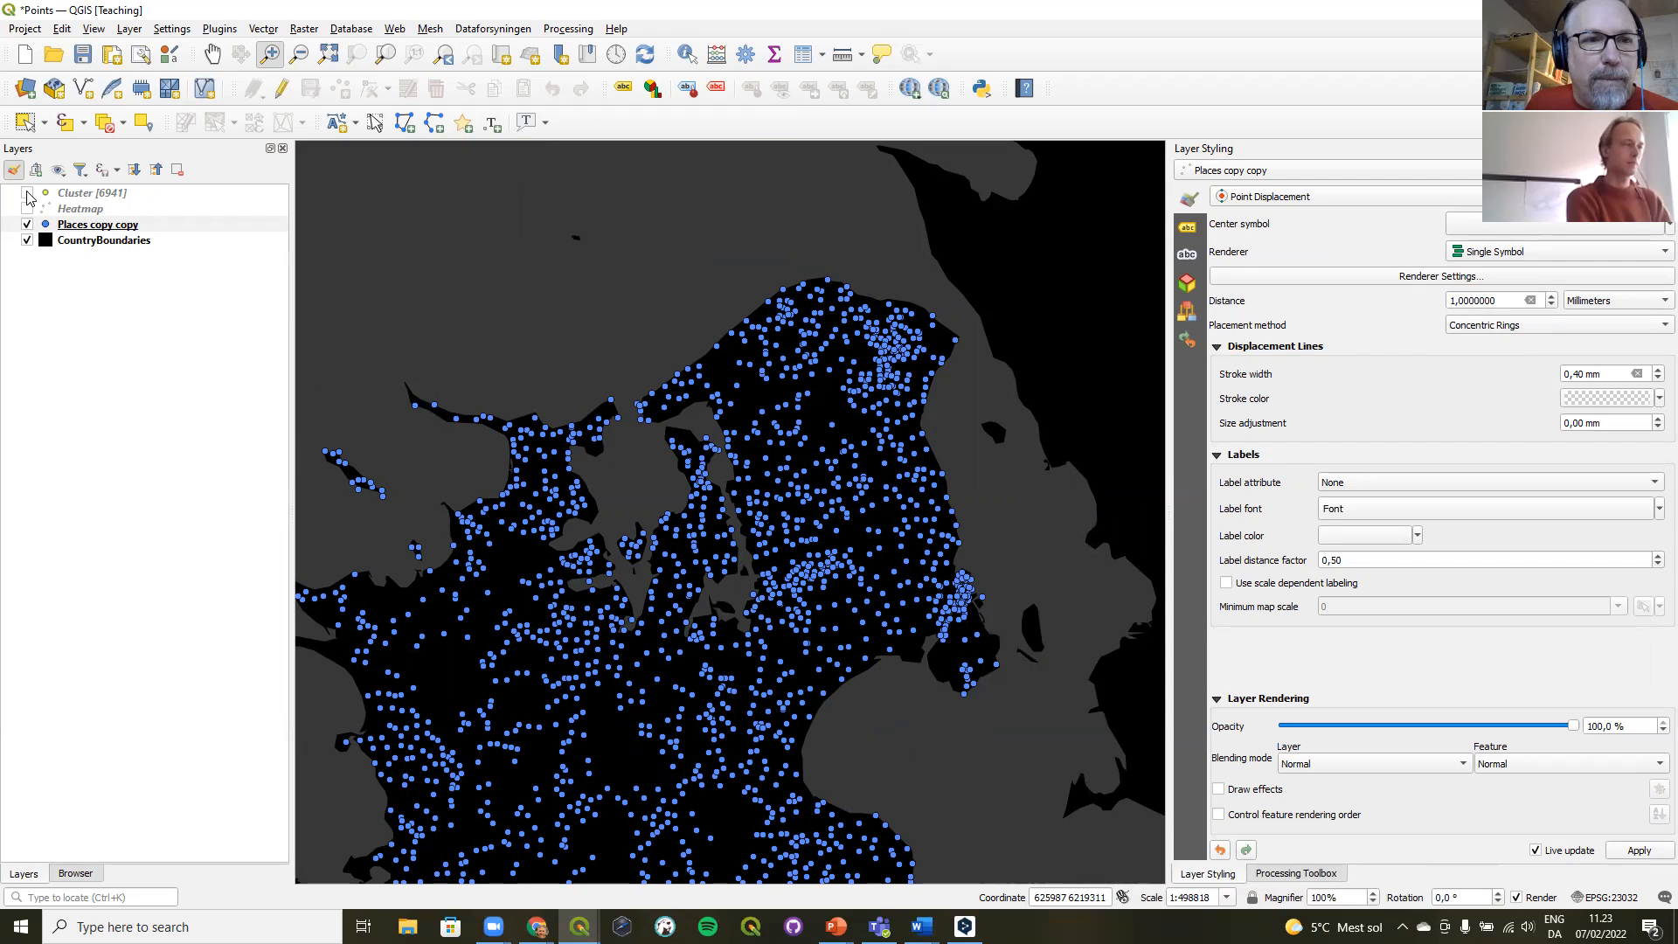
{"action": "left_click", "coordinate": [27, 192]}
{"action": "left_click", "coordinate": [80, 193]}
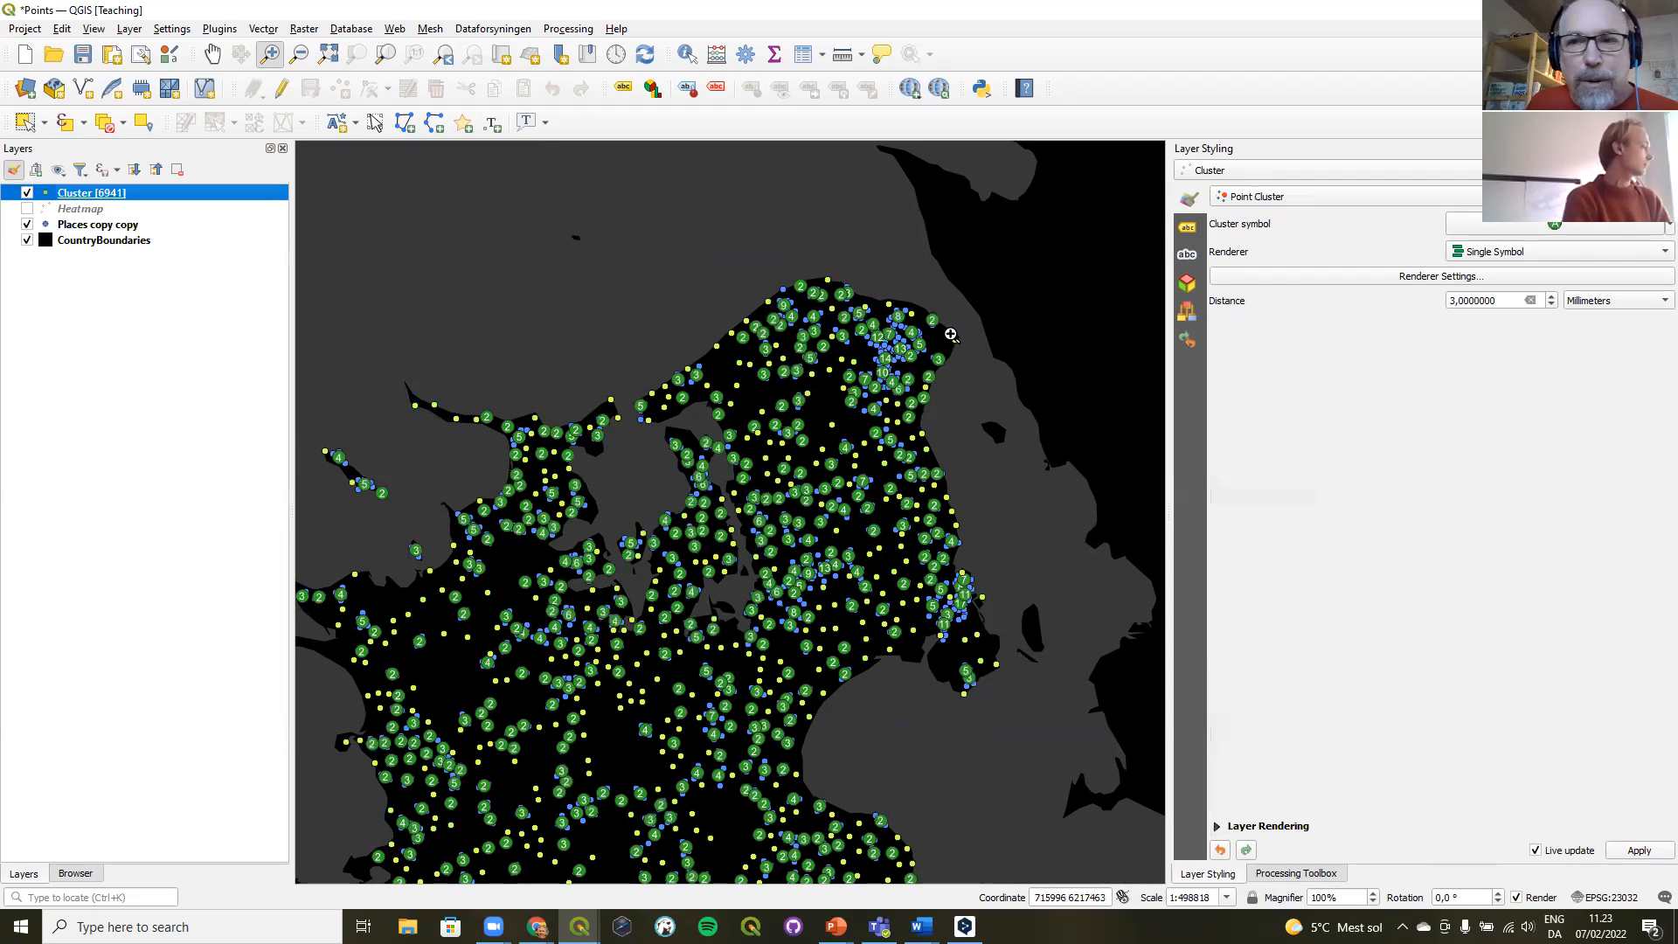
{"action": "left_click", "coordinate": [1272, 198]}
{"action": "left_click", "coordinate": [1259, 107]}
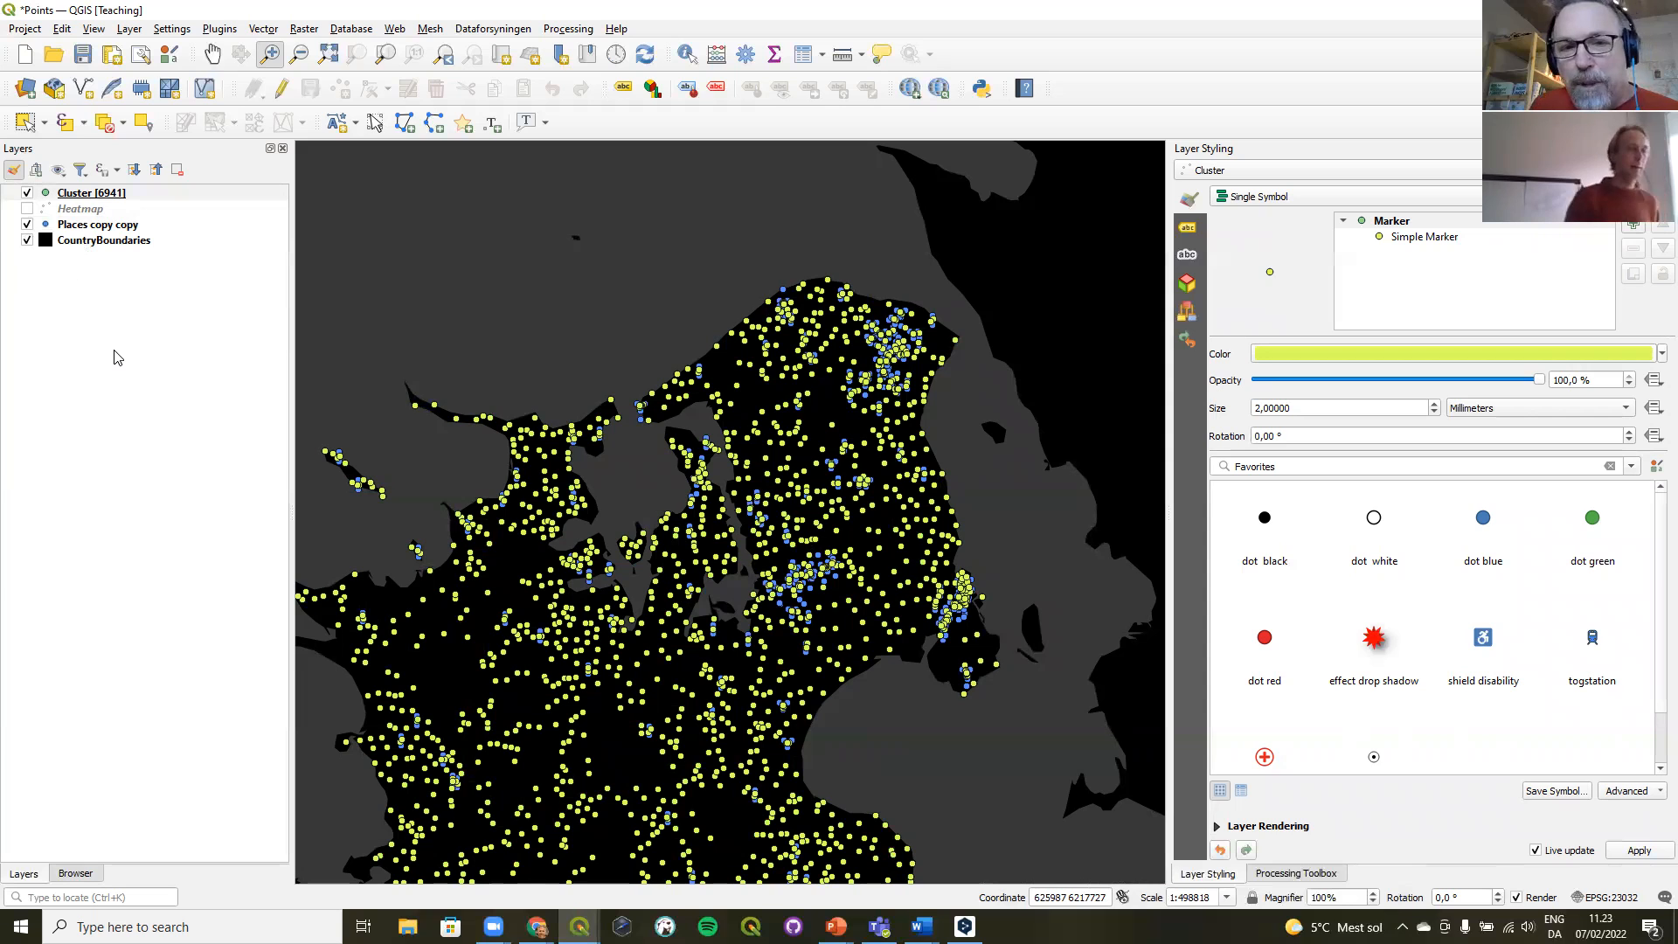
- Toggle the Cluster layer's visibility to compare its single symbols with the displaced points, leaving it hidden
{"action": "left_click", "coordinate": [26, 193]}
{"action": "left_click", "coordinate": [26, 193]}
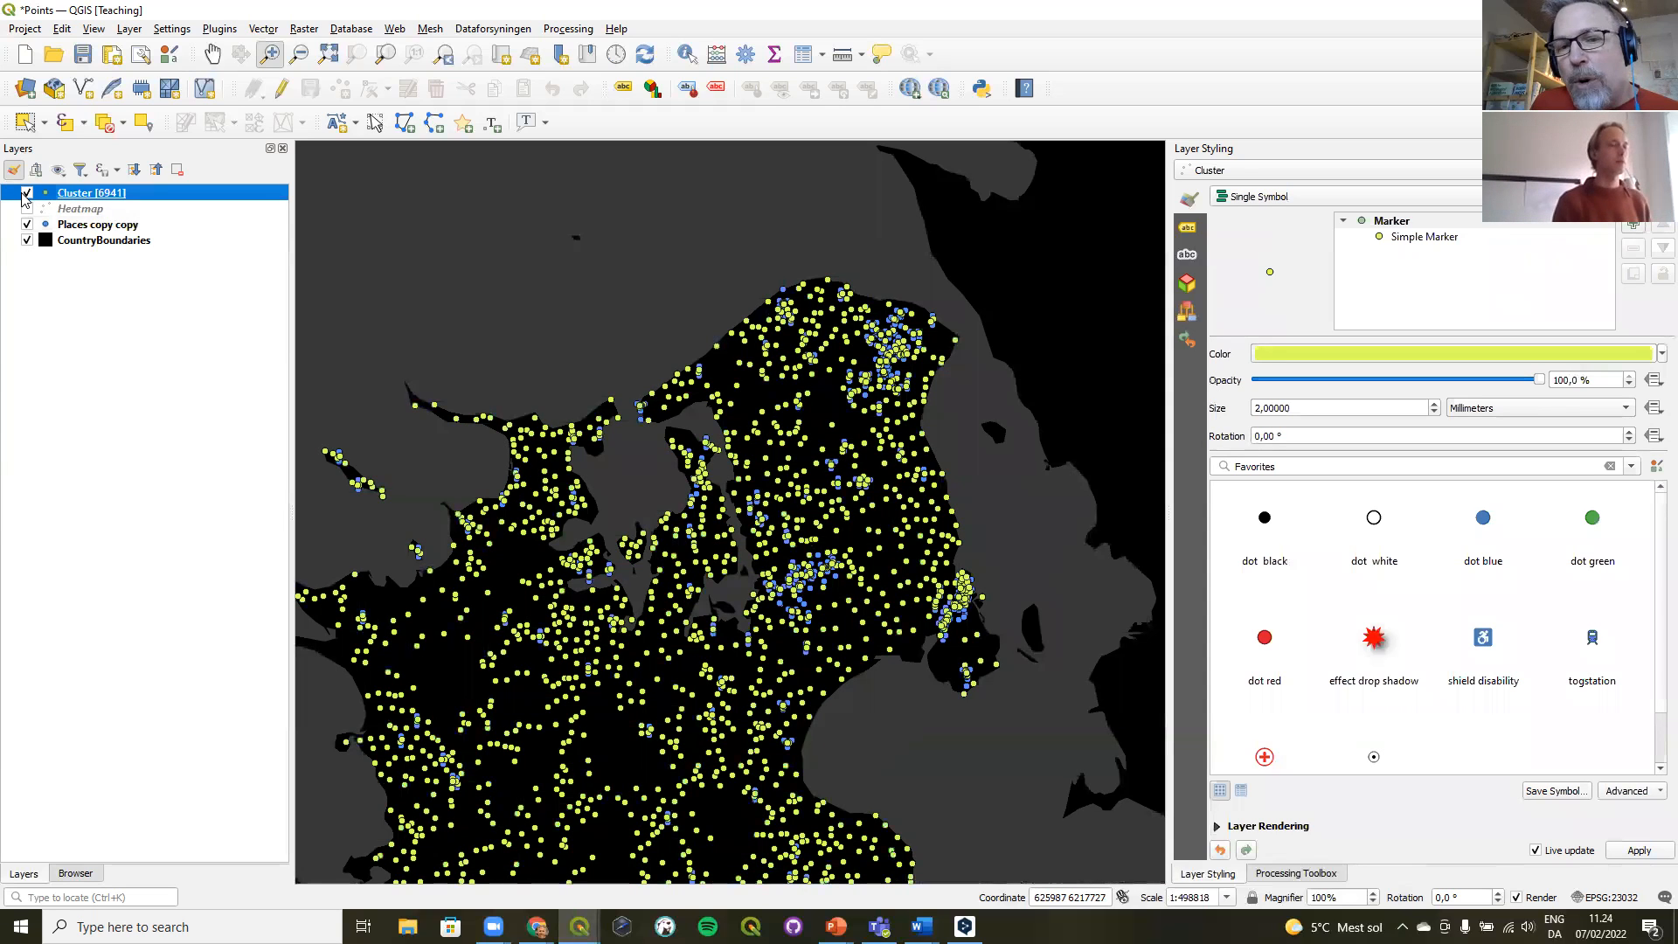
{"action": "left_click", "coordinate": [26, 193]}
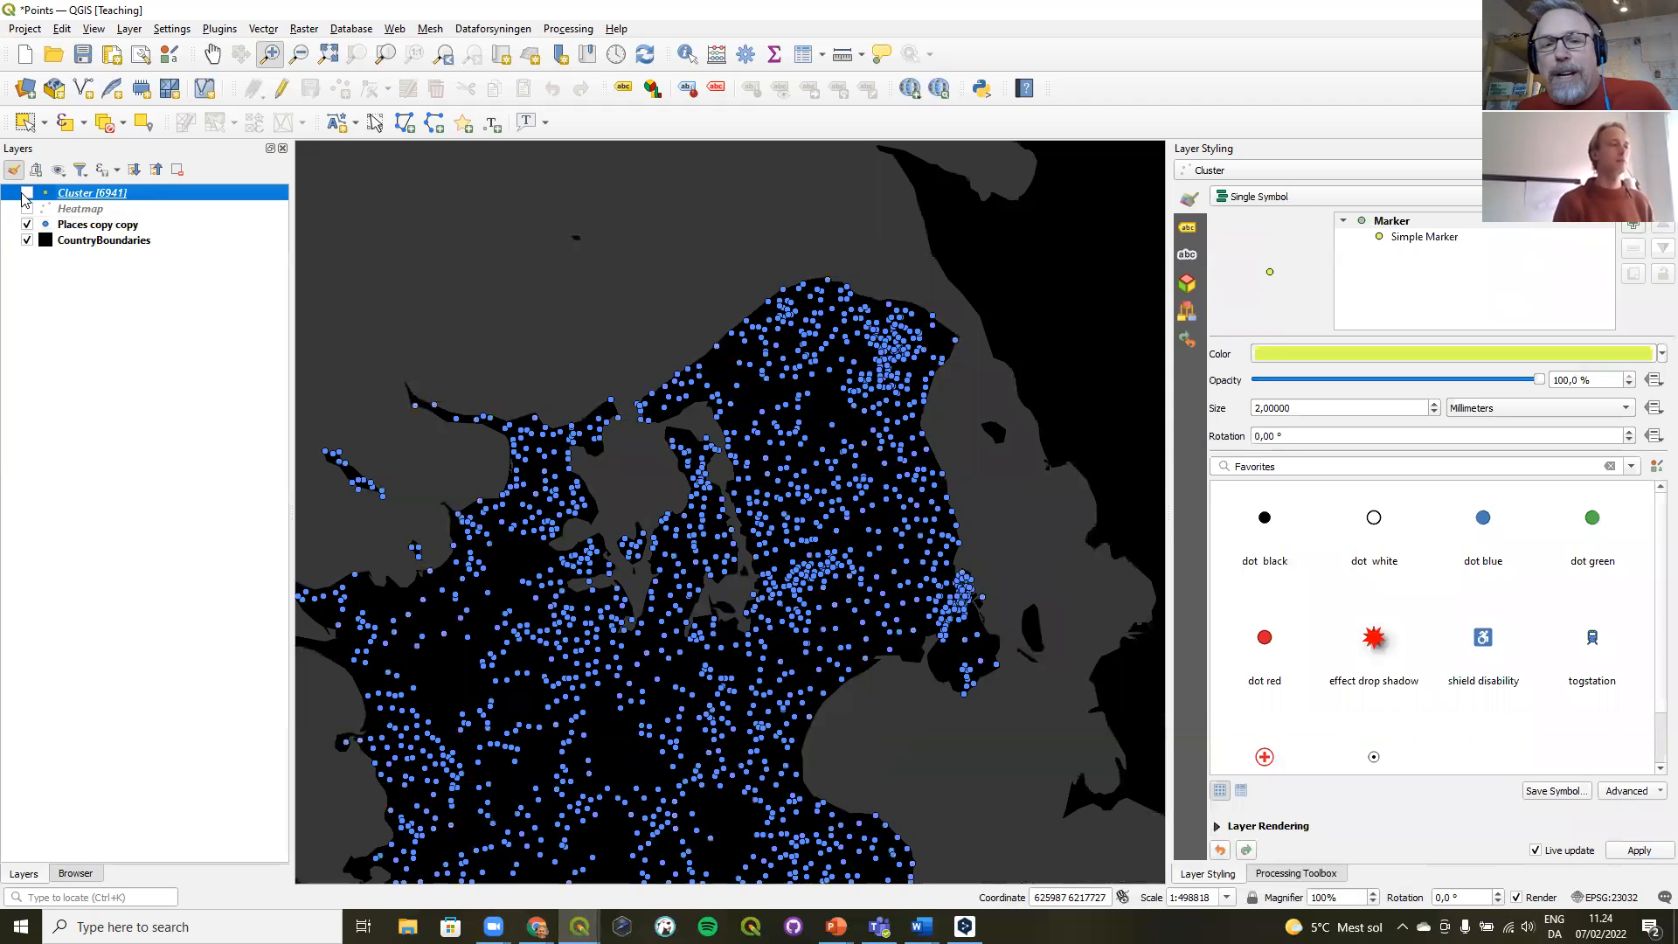
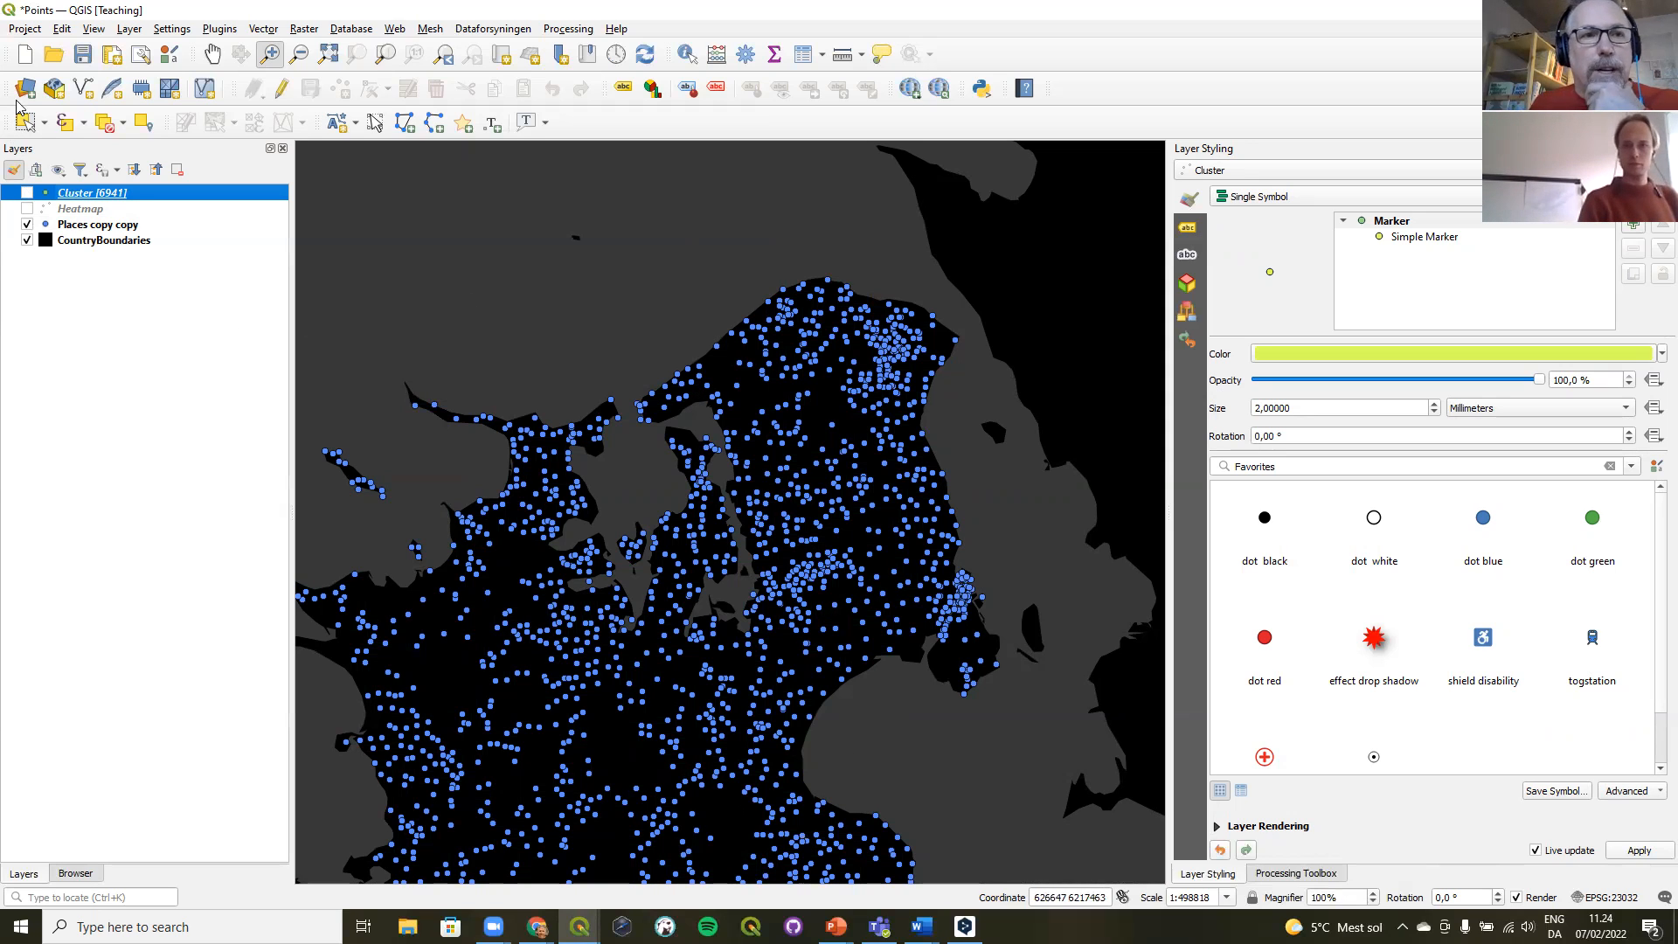
- Open the Coastlines project stored in Denmark.gpkg in the Denmark data folder and display its layer list
{"action": "left_click", "coordinate": [25, 29]}
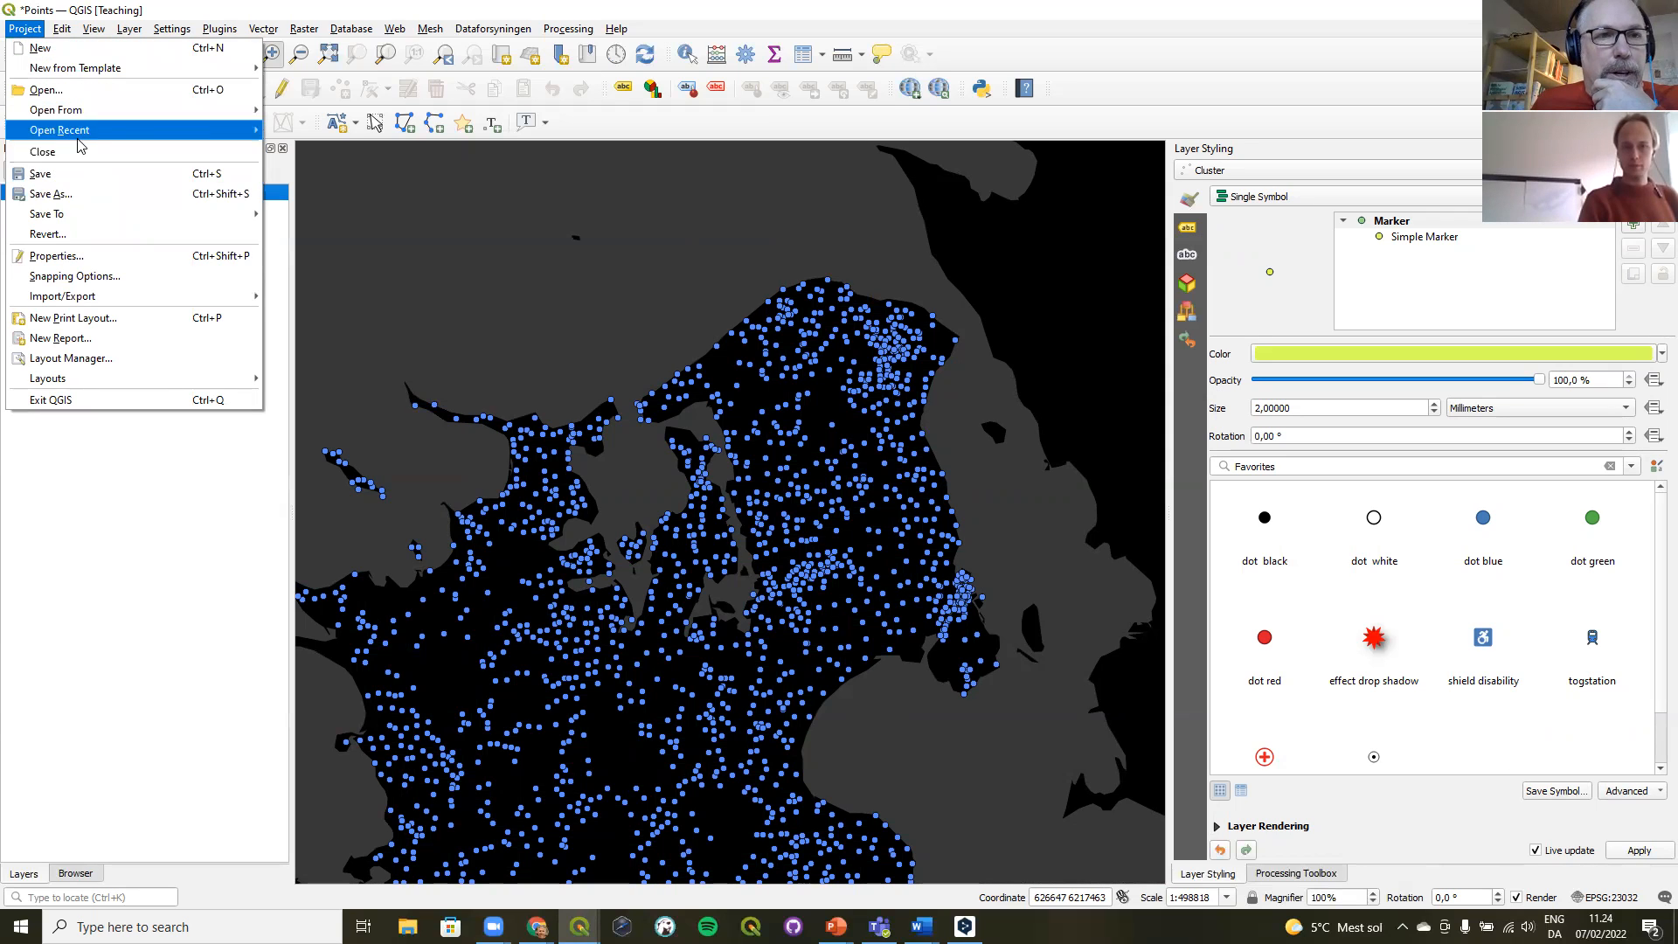
{"action": "left_click", "coordinate": [76, 874]}
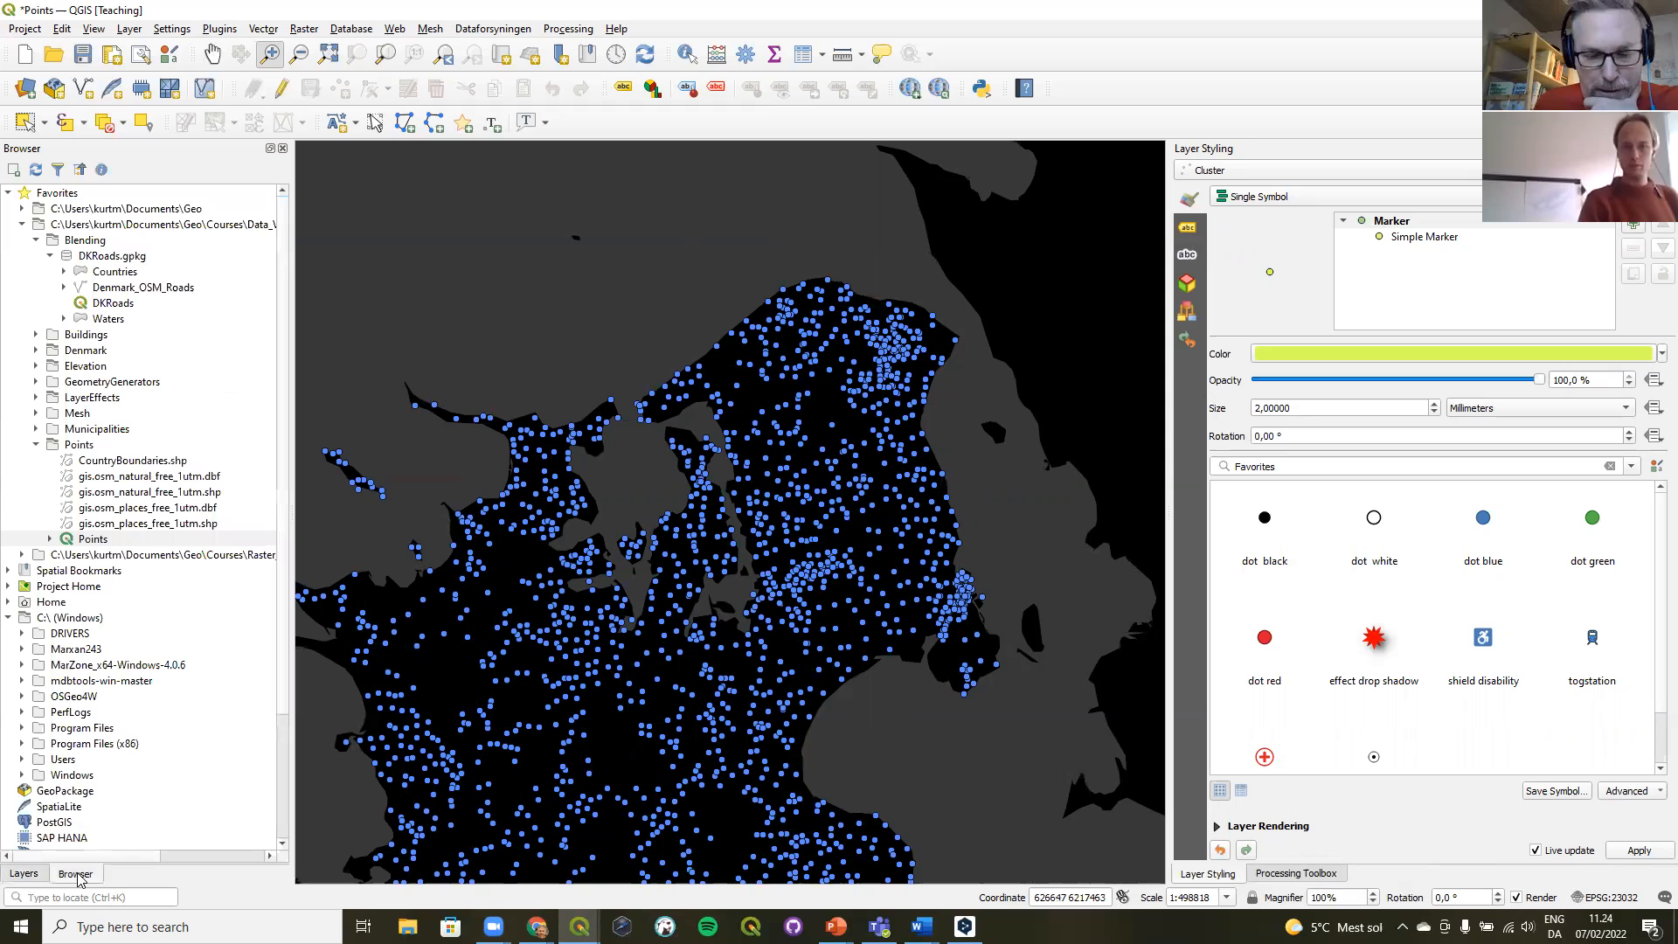
{"action": "left_click", "coordinate": [35, 240]}
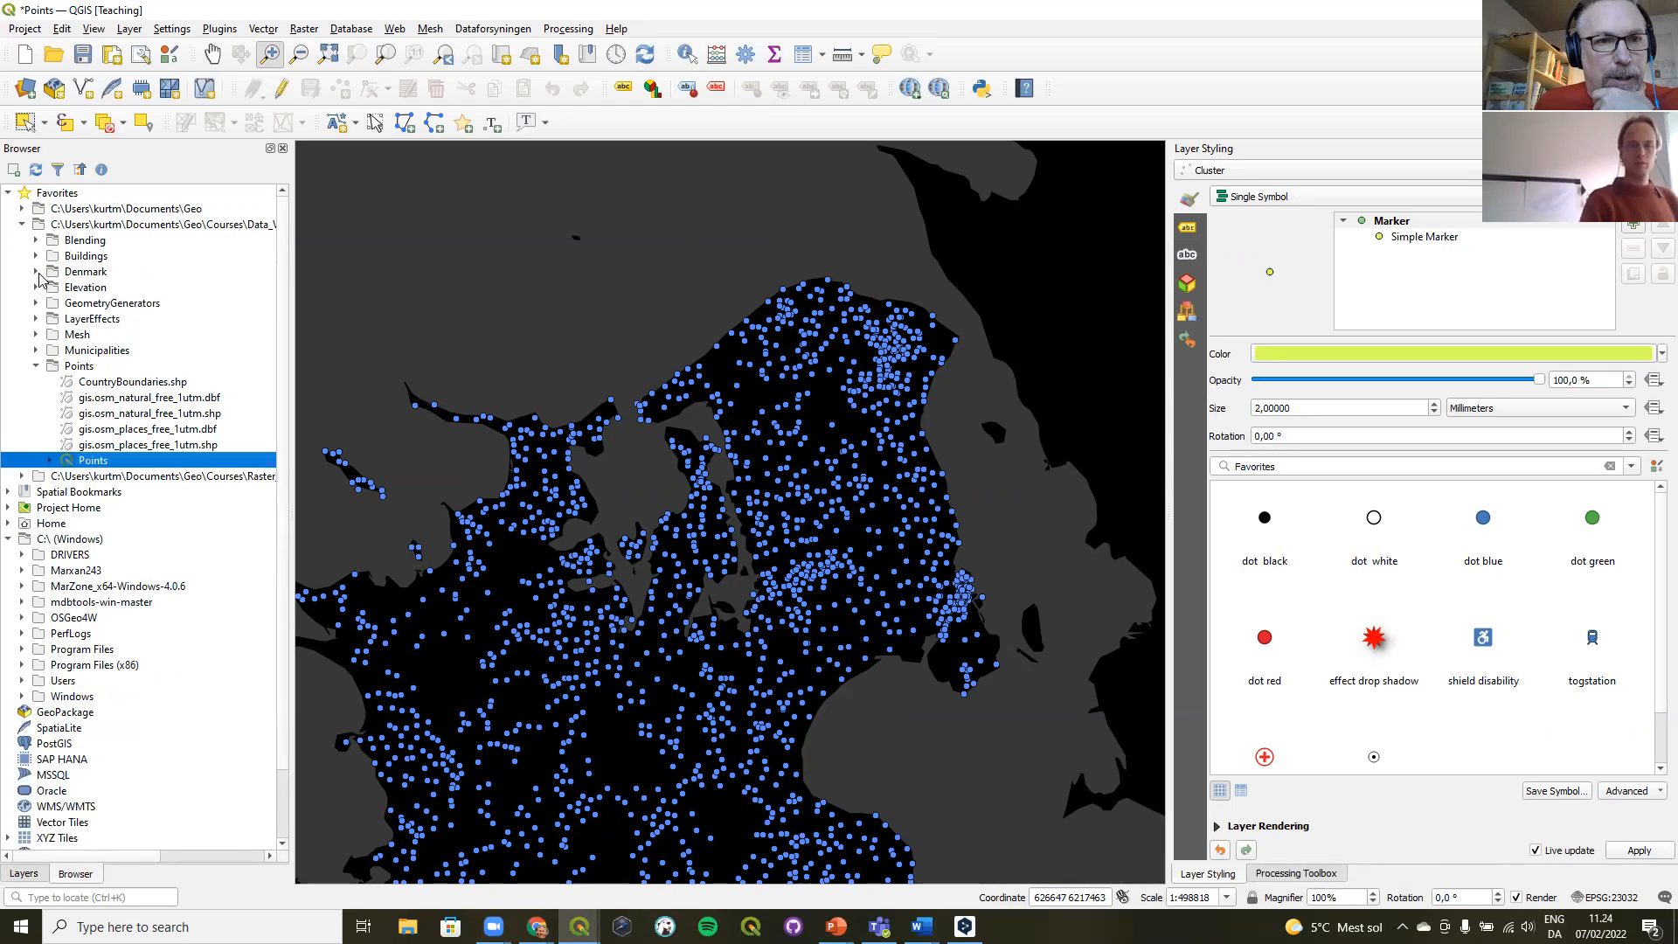
{"action": "left_click", "coordinate": [36, 272]}
{"action": "left_click", "coordinate": [112, 337]}
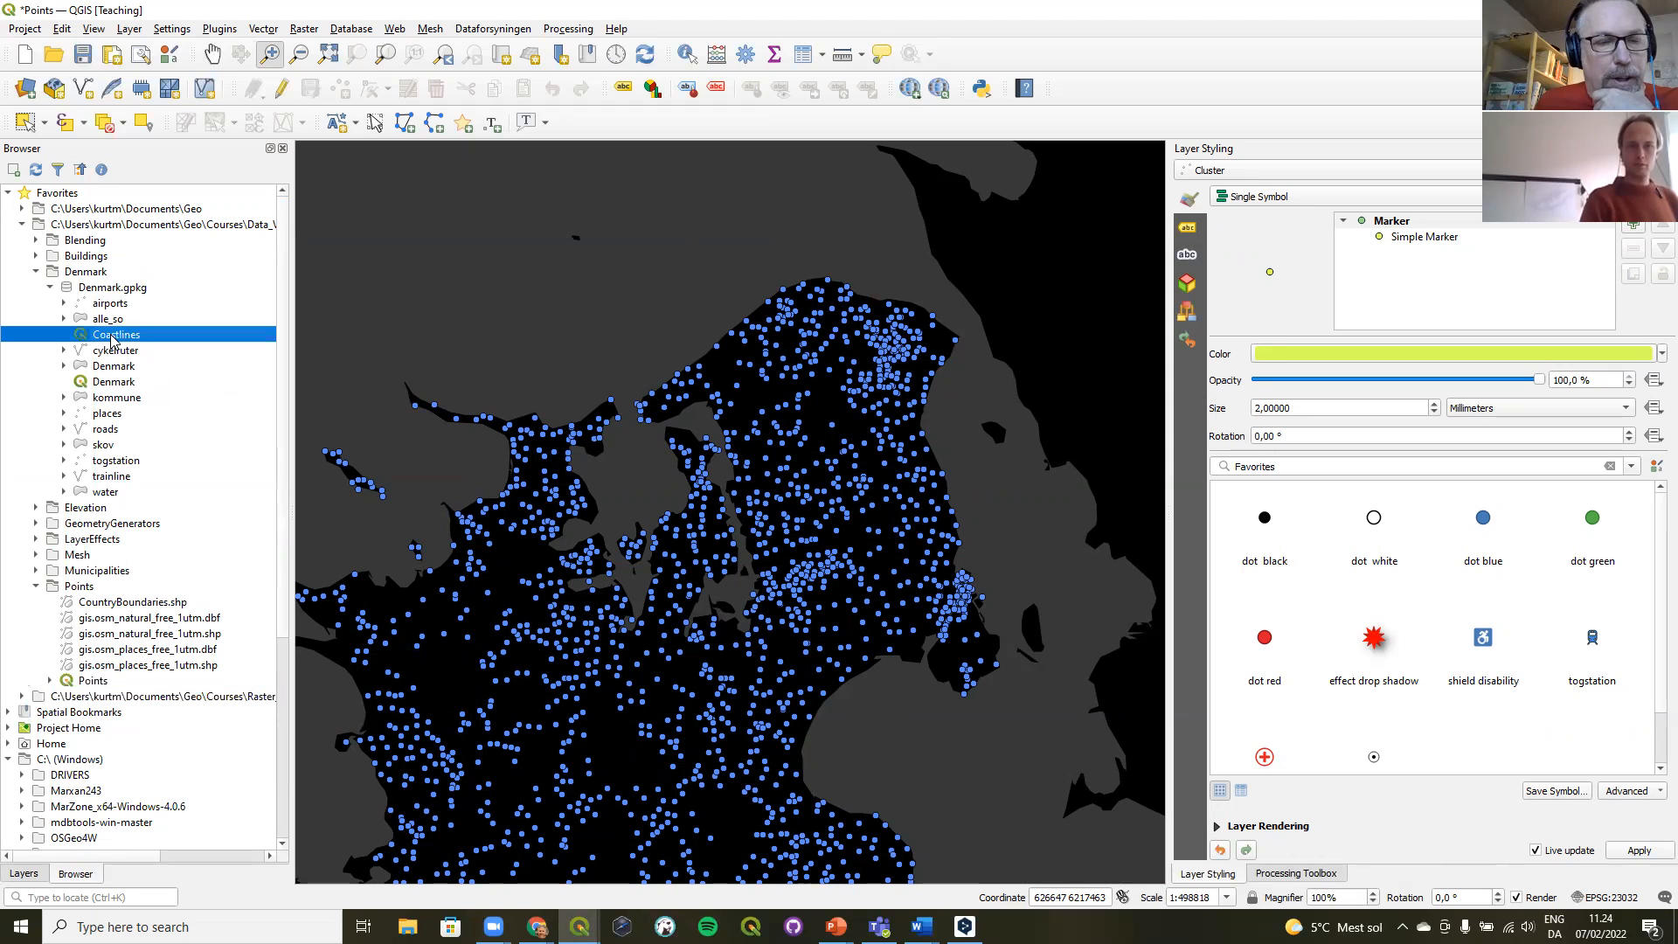
{"action": "right_click", "coordinate": [107, 337]}
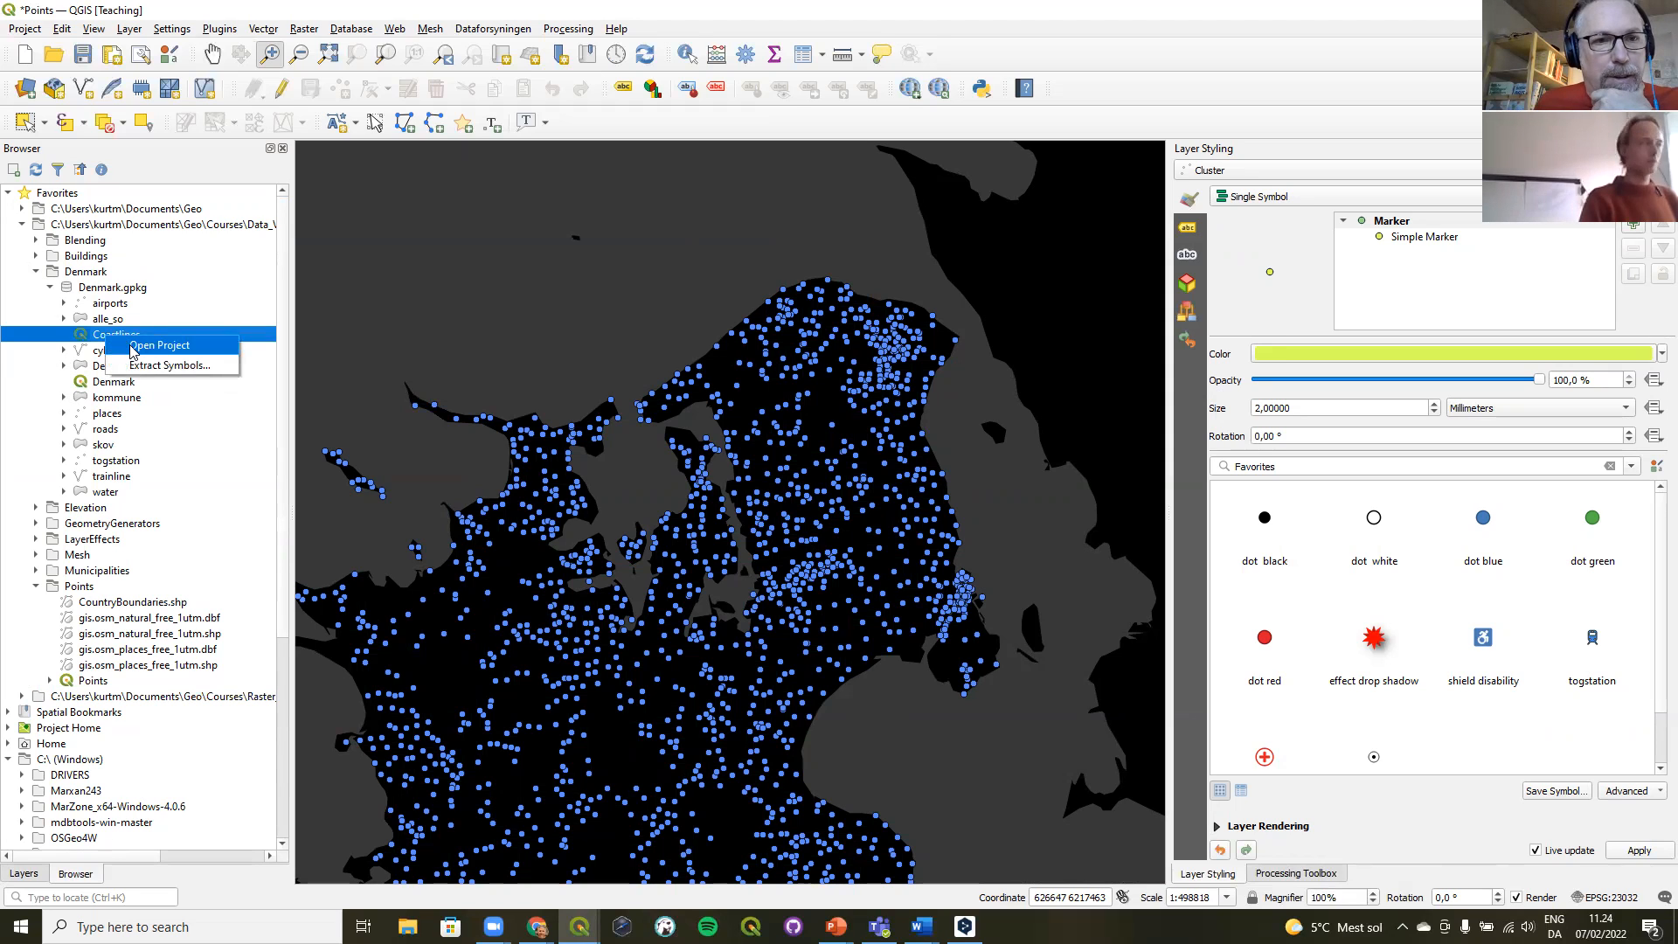
{"action": "left_click", "coordinate": [133, 347]}
{"action": "left_click", "coordinate": [842, 481]}
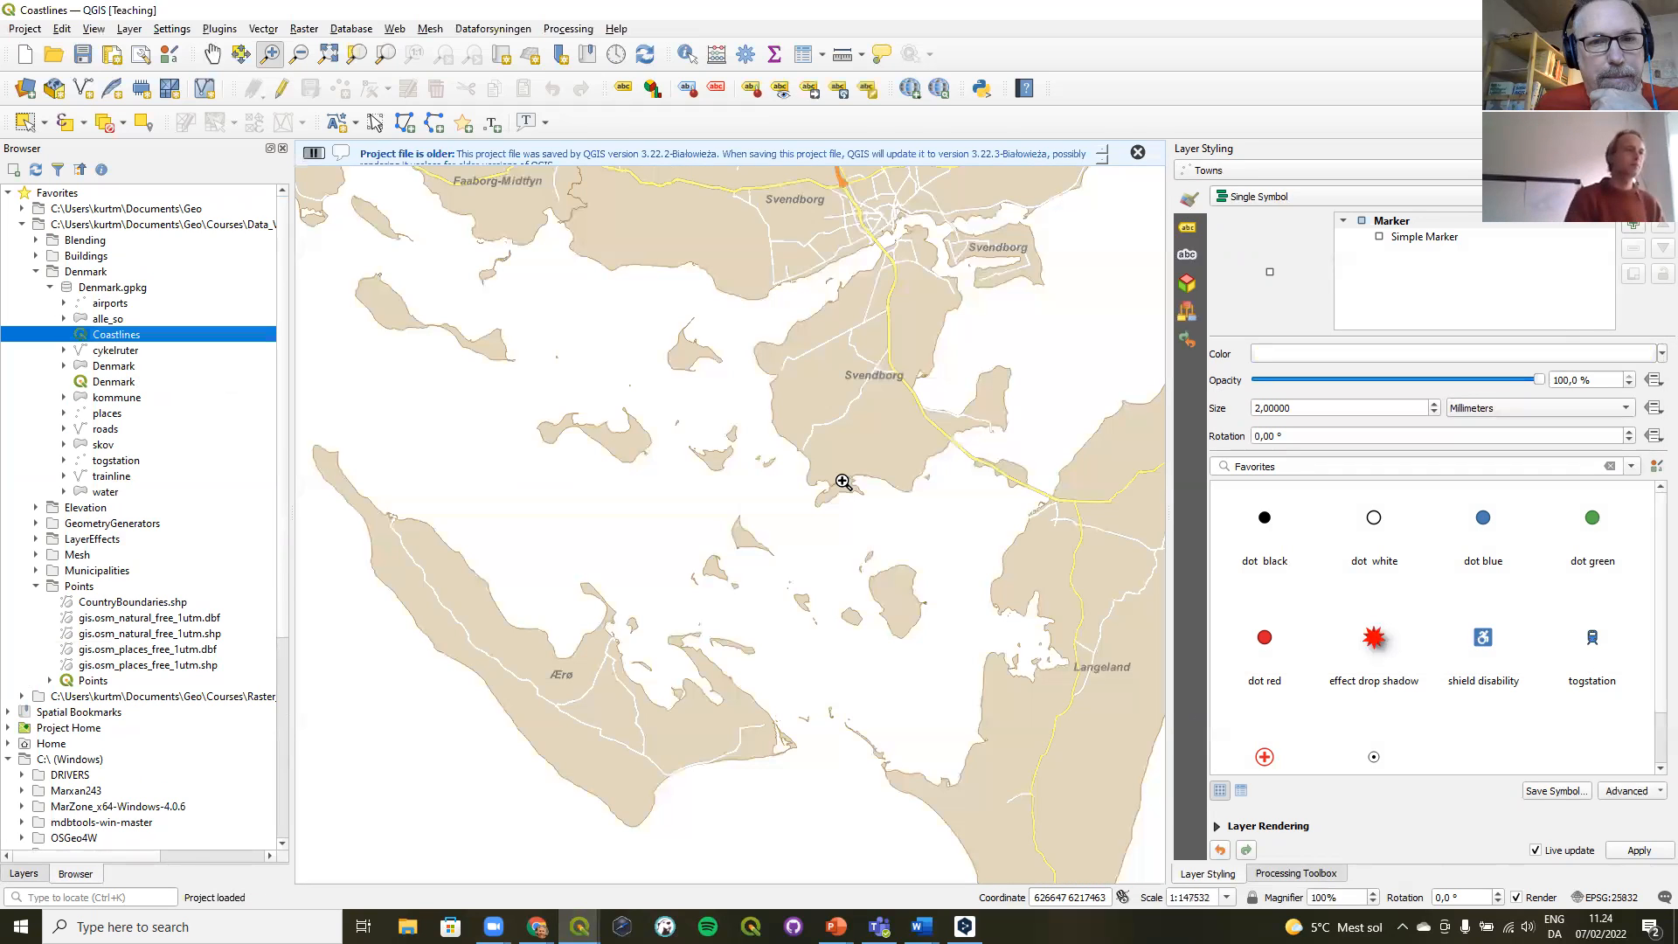
{"action": "left_click", "coordinate": [25, 876]}
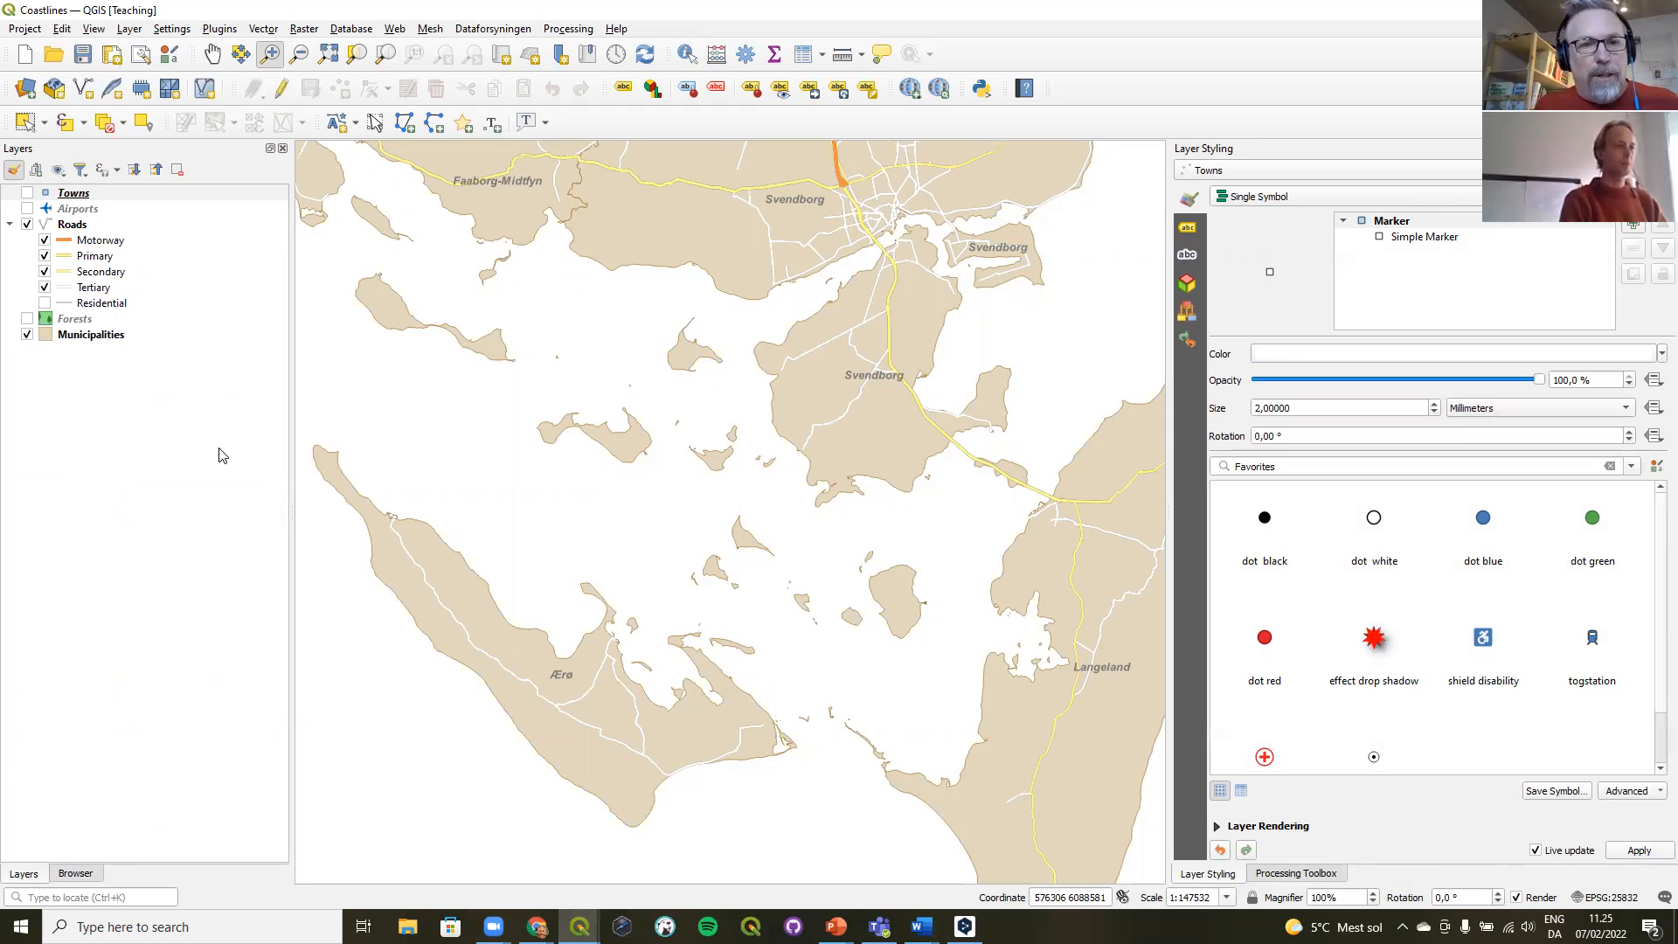
- Duplicate the Municipalities layer, place the copy directly above the original and make it visible
{"action": "left_click", "coordinate": [92, 334]}
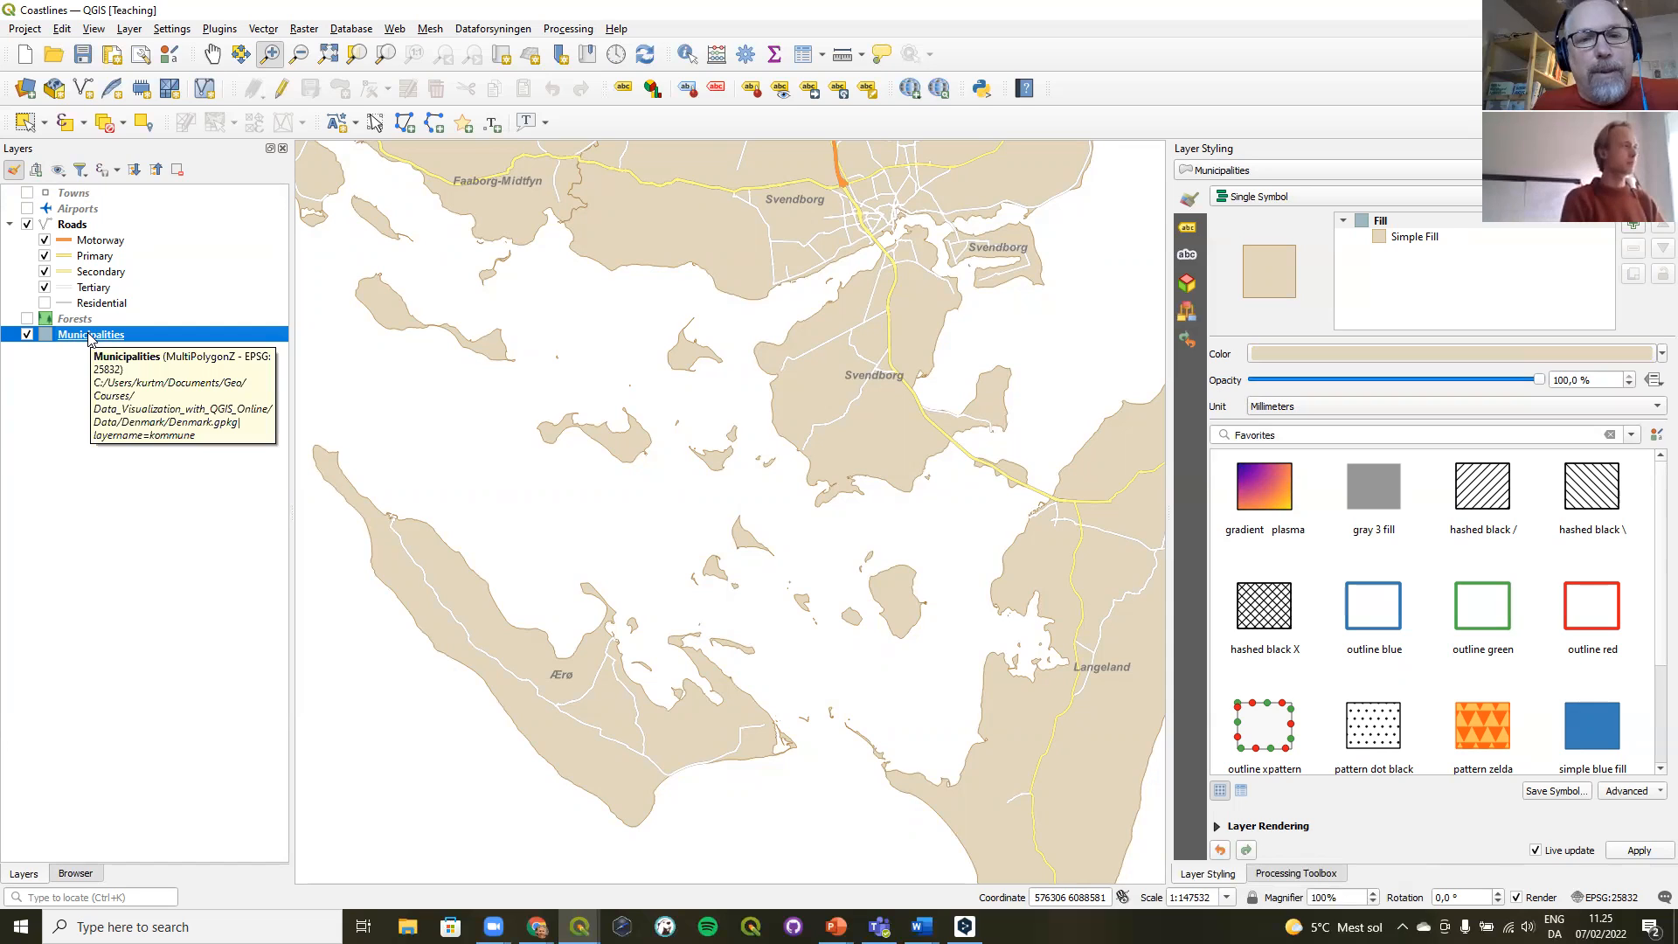
{"action": "left_click", "coordinate": [26, 336]}
{"action": "left_click", "coordinate": [26, 336]}
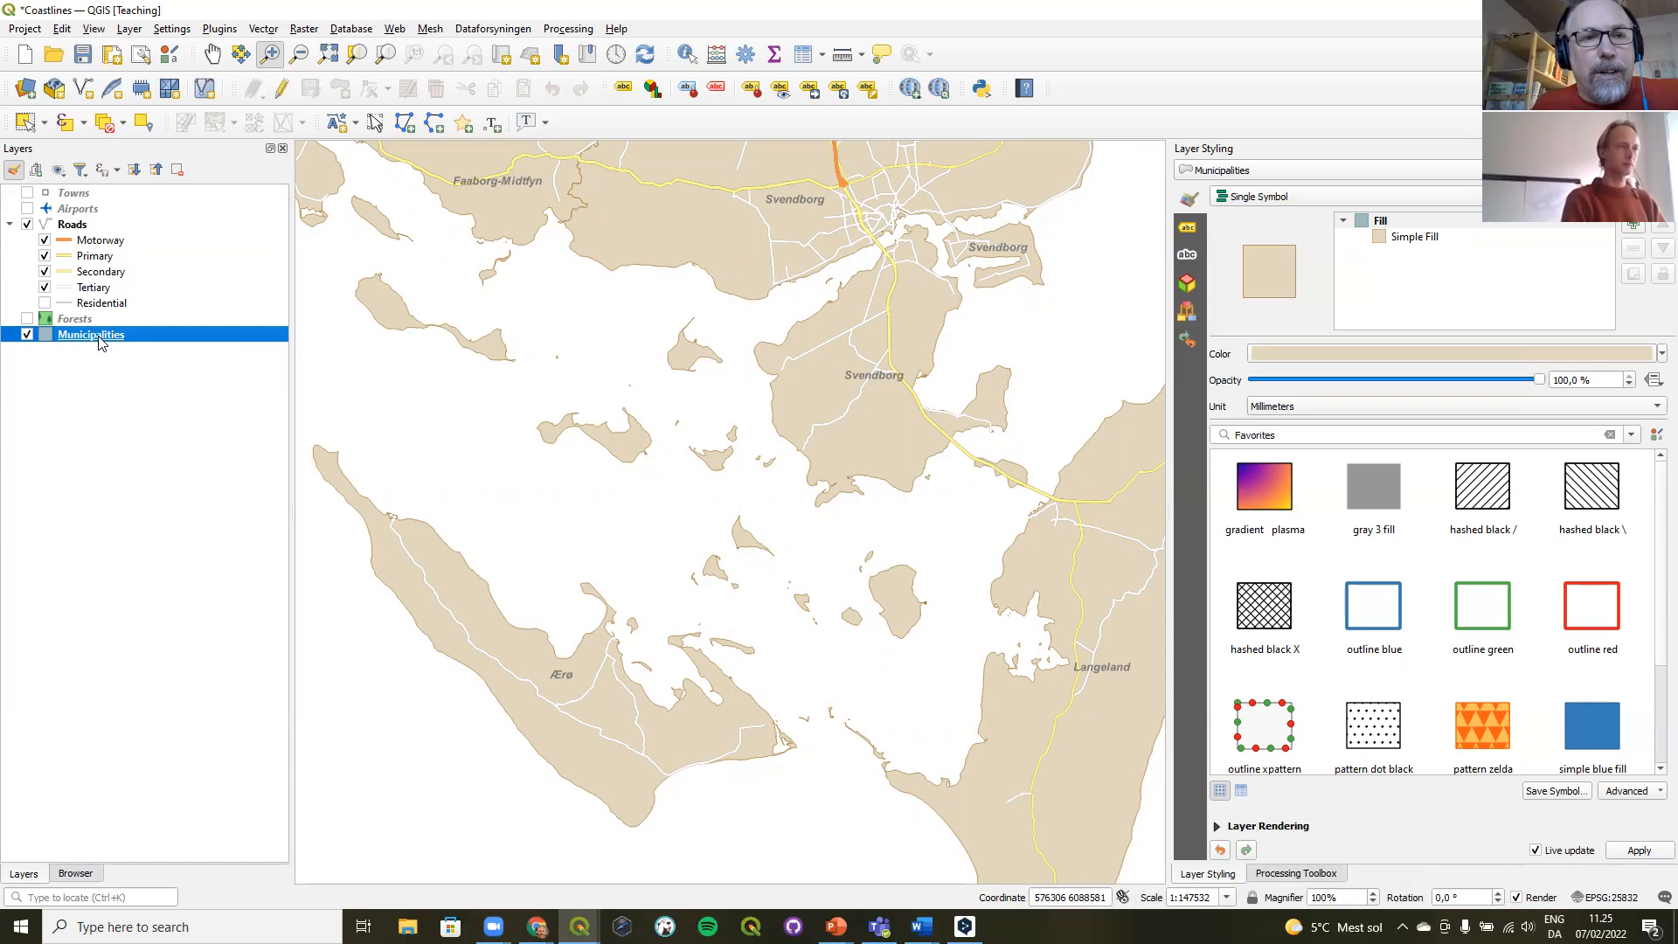
{"action": "right_click", "coordinate": [105, 336]}
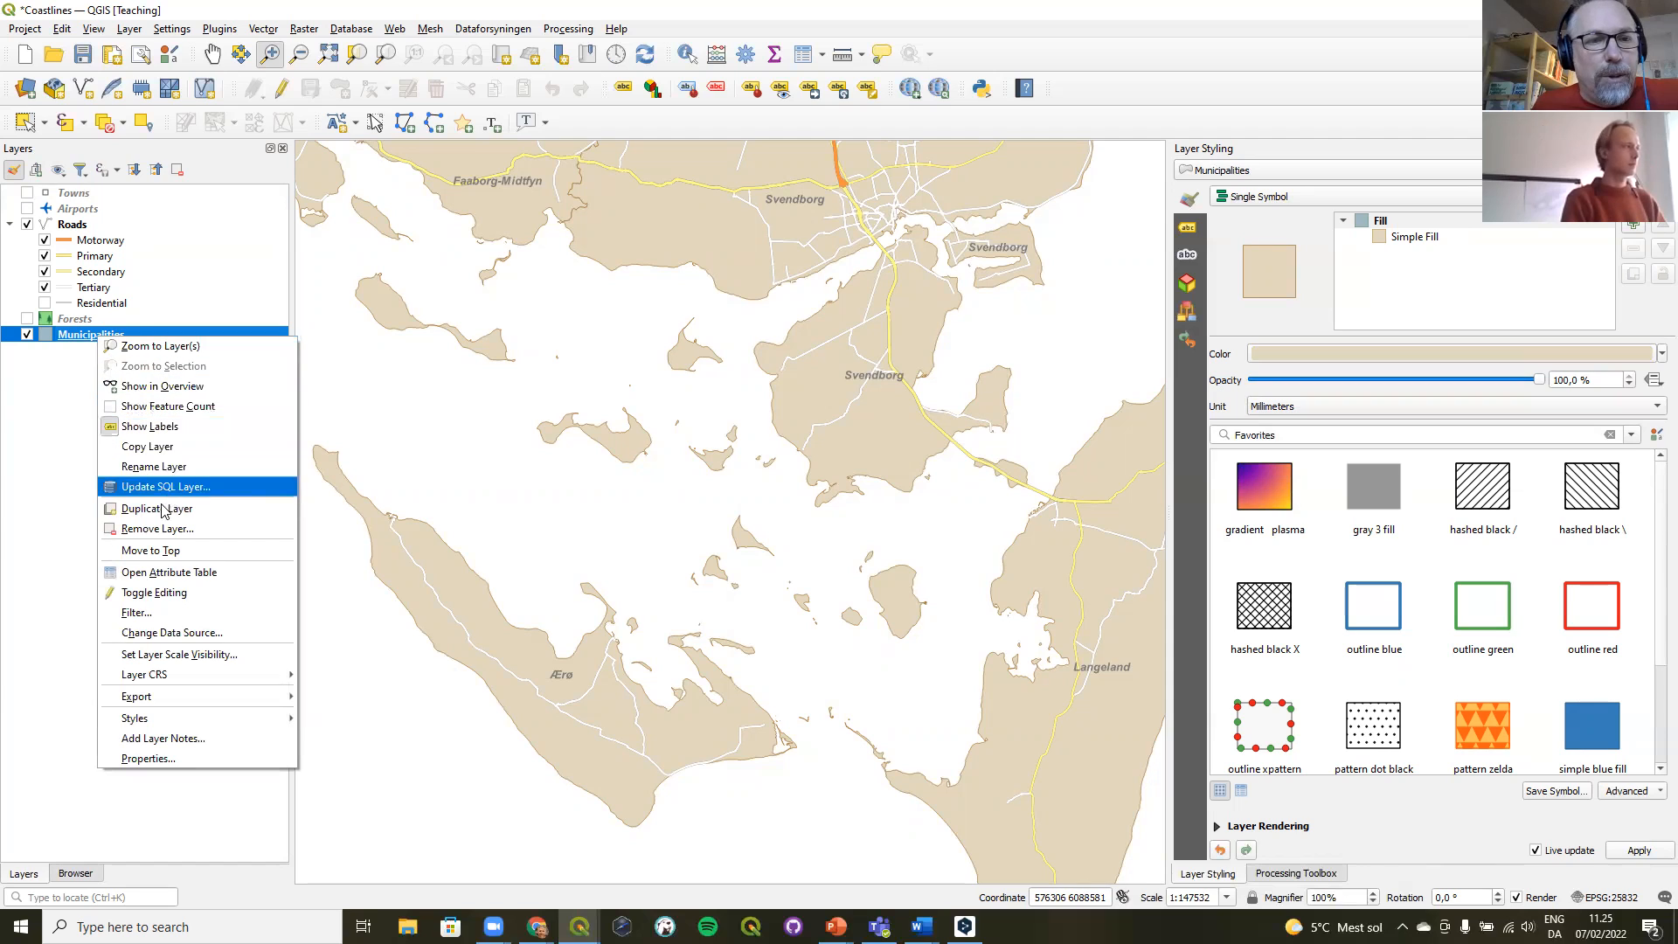
{"action": "left_click", "coordinate": [159, 511]}
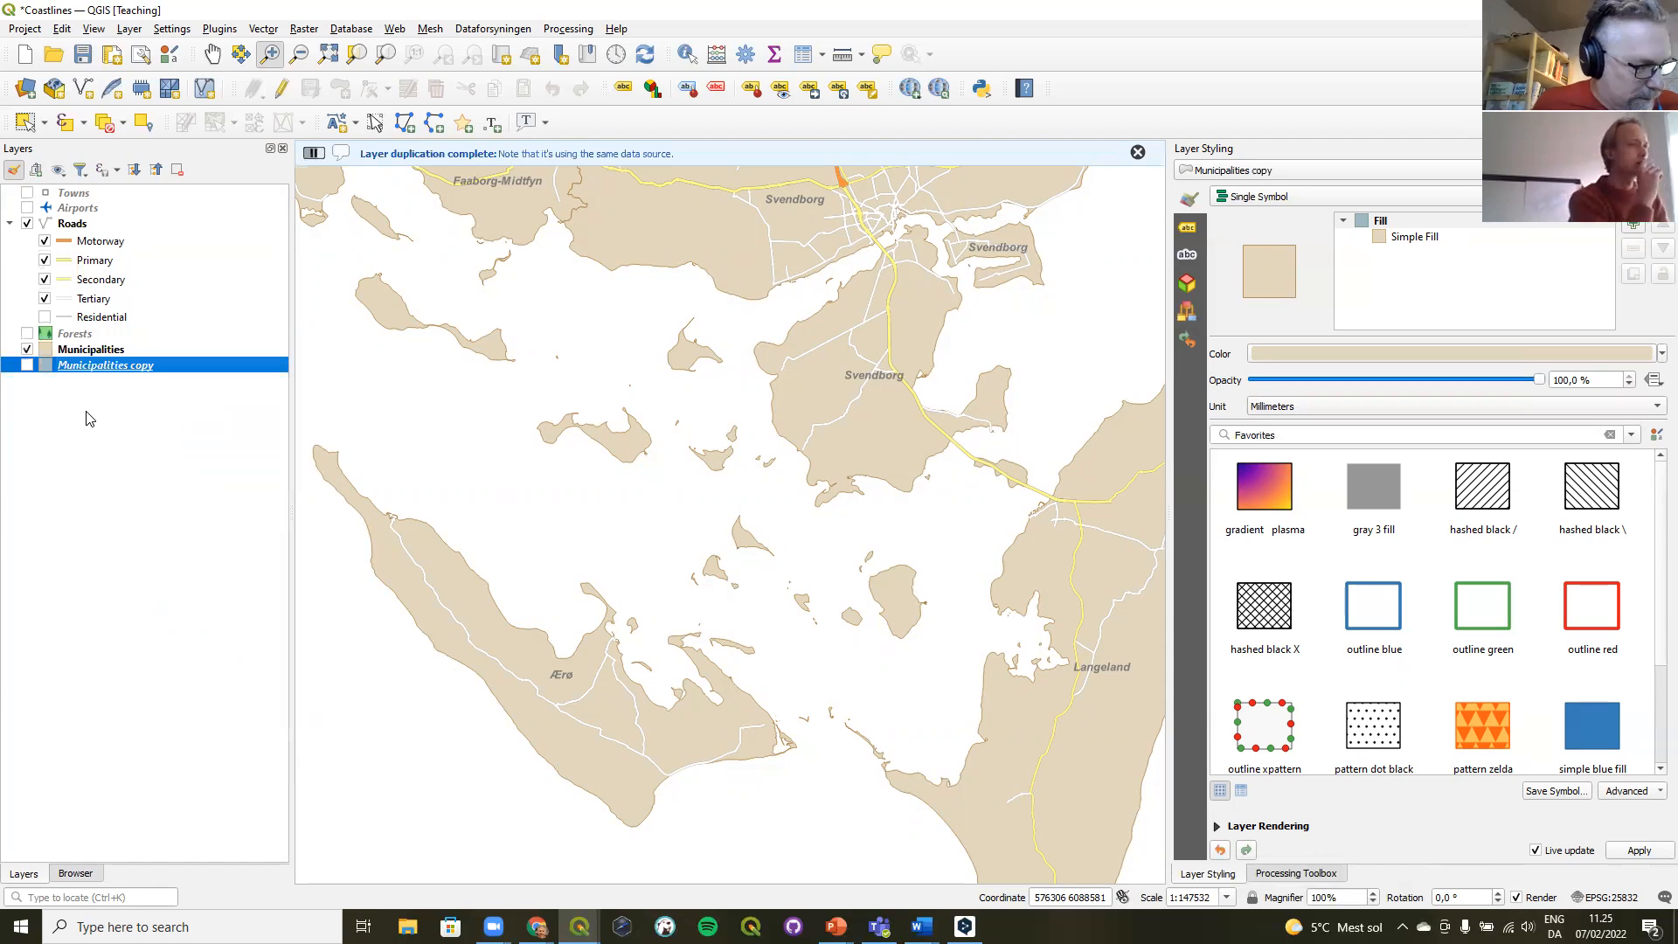
{"action": "left_click_drag", "start_coordinate": [101, 369], "coordinate": [126, 348]}
{"action": "left_click", "coordinate": [27, 350]}
{"action": "left_click", "coordinate": [80, 351]}
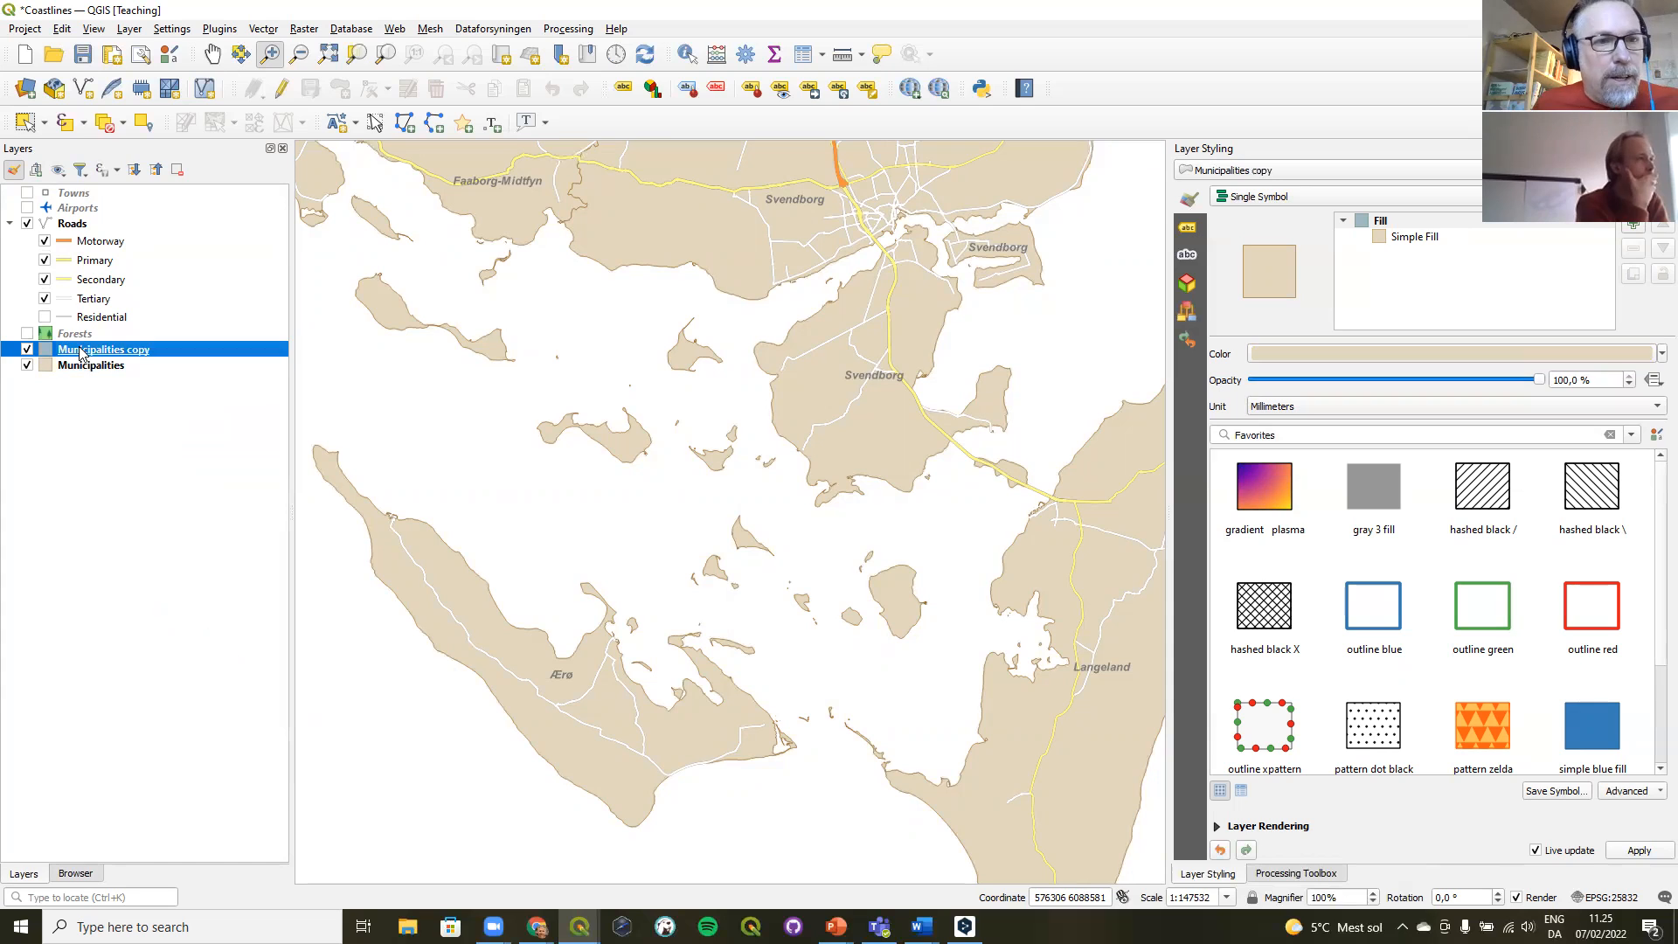
- Rename the Municipalities copy layer as Water
{"action": "right_click", "coordinate": [80, 350]}
{"action": "left_click", "coordinate": [136, 477]}
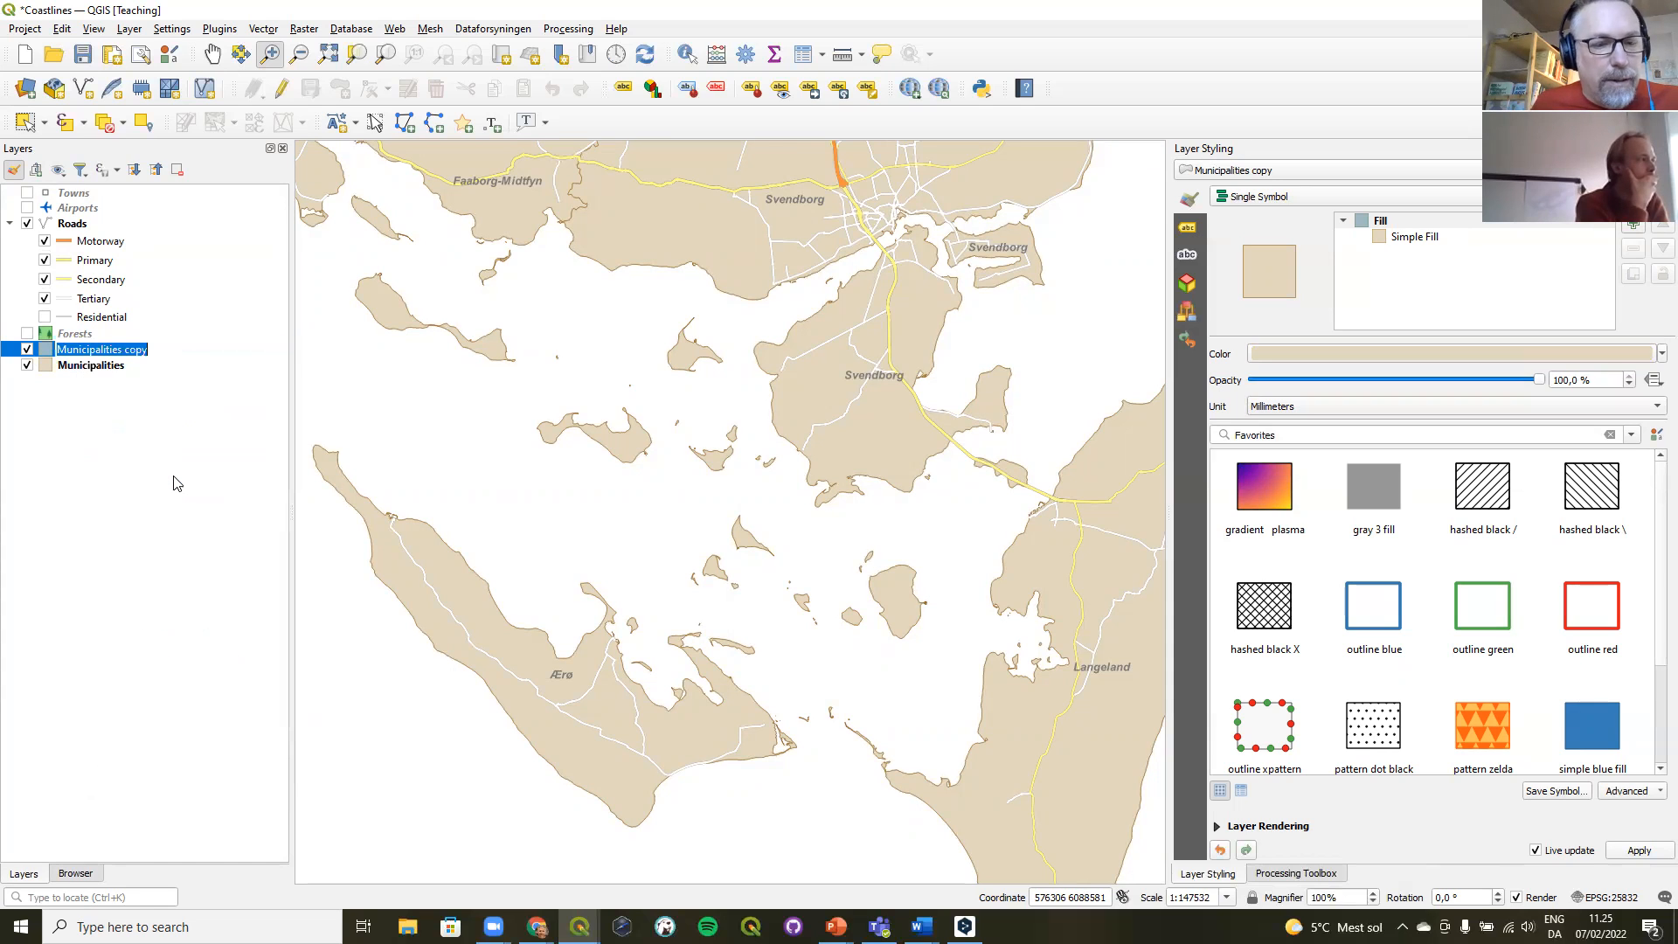
{"action": "type", "text": "Water"}
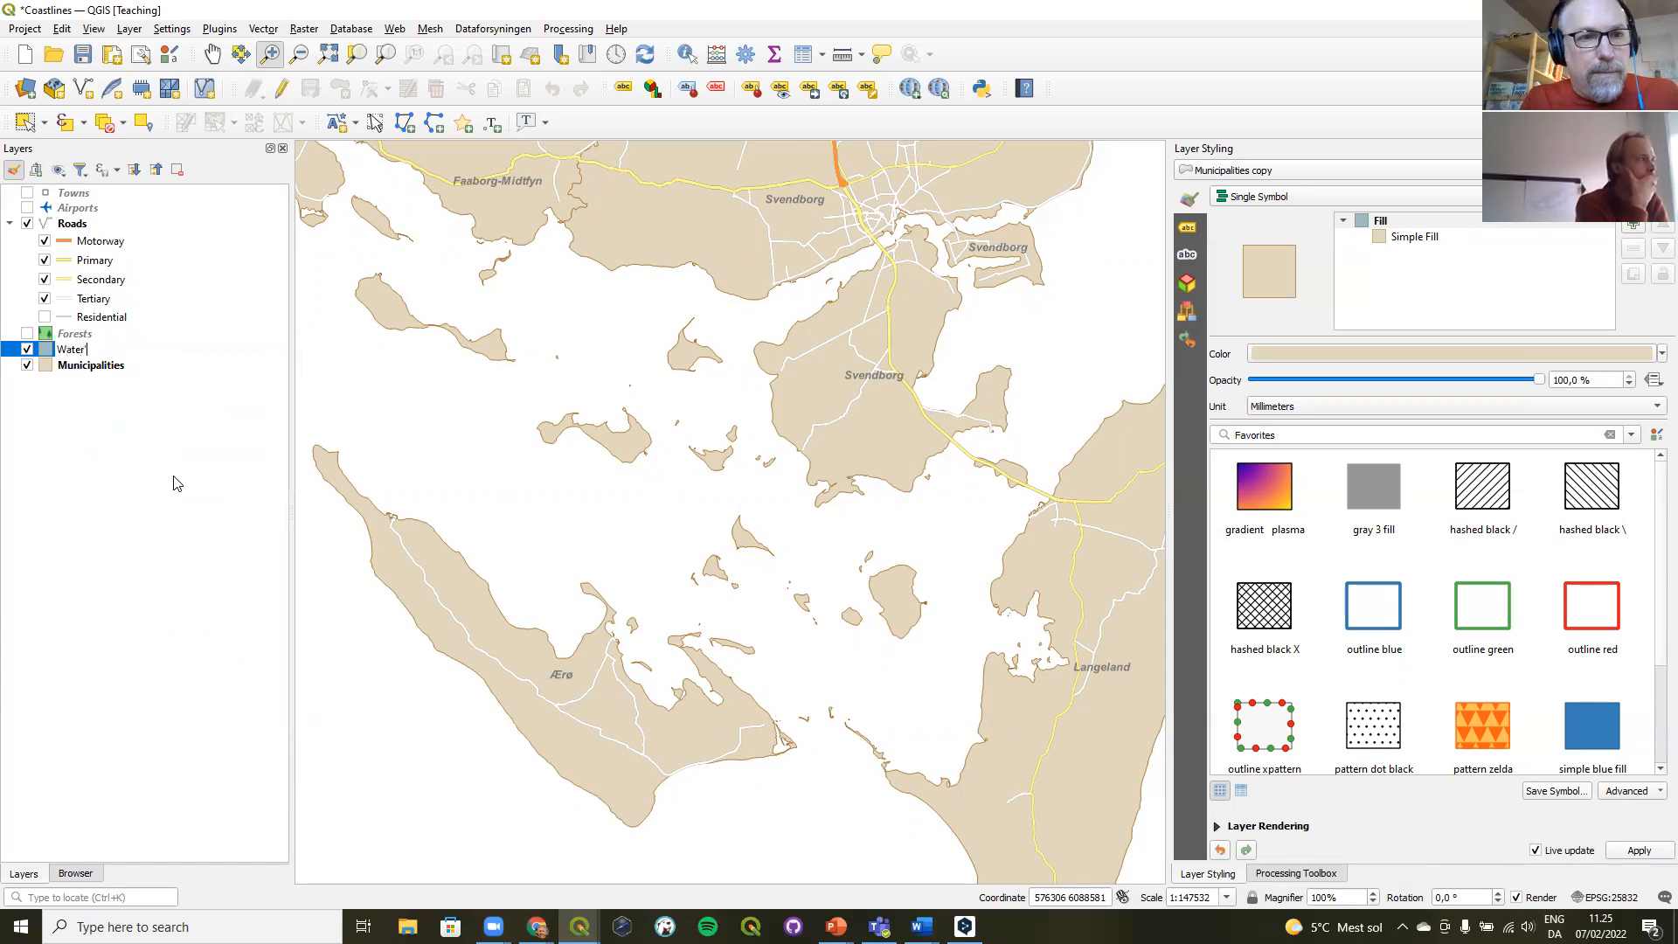
{"action": "key", "text": "Return"}
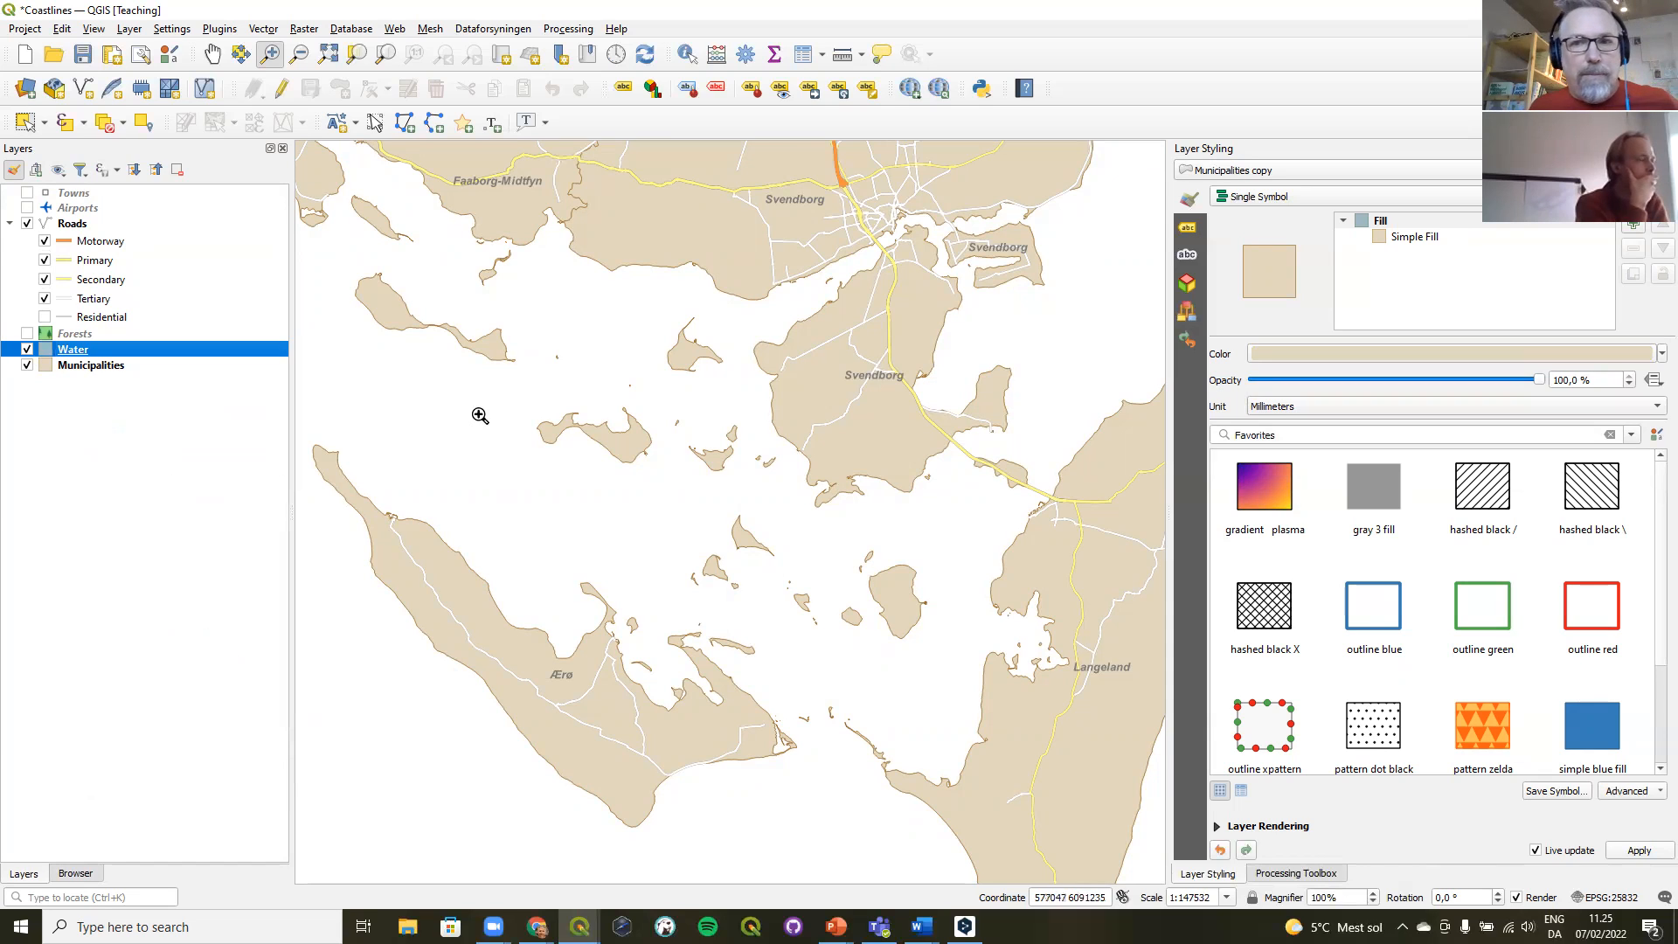
- Change the Water layer's renderer to Inverted Polygons and check it by toggling the Municipalities and Water layers off and on
{"action": "left_click", "coordinate": [1283, 203]}
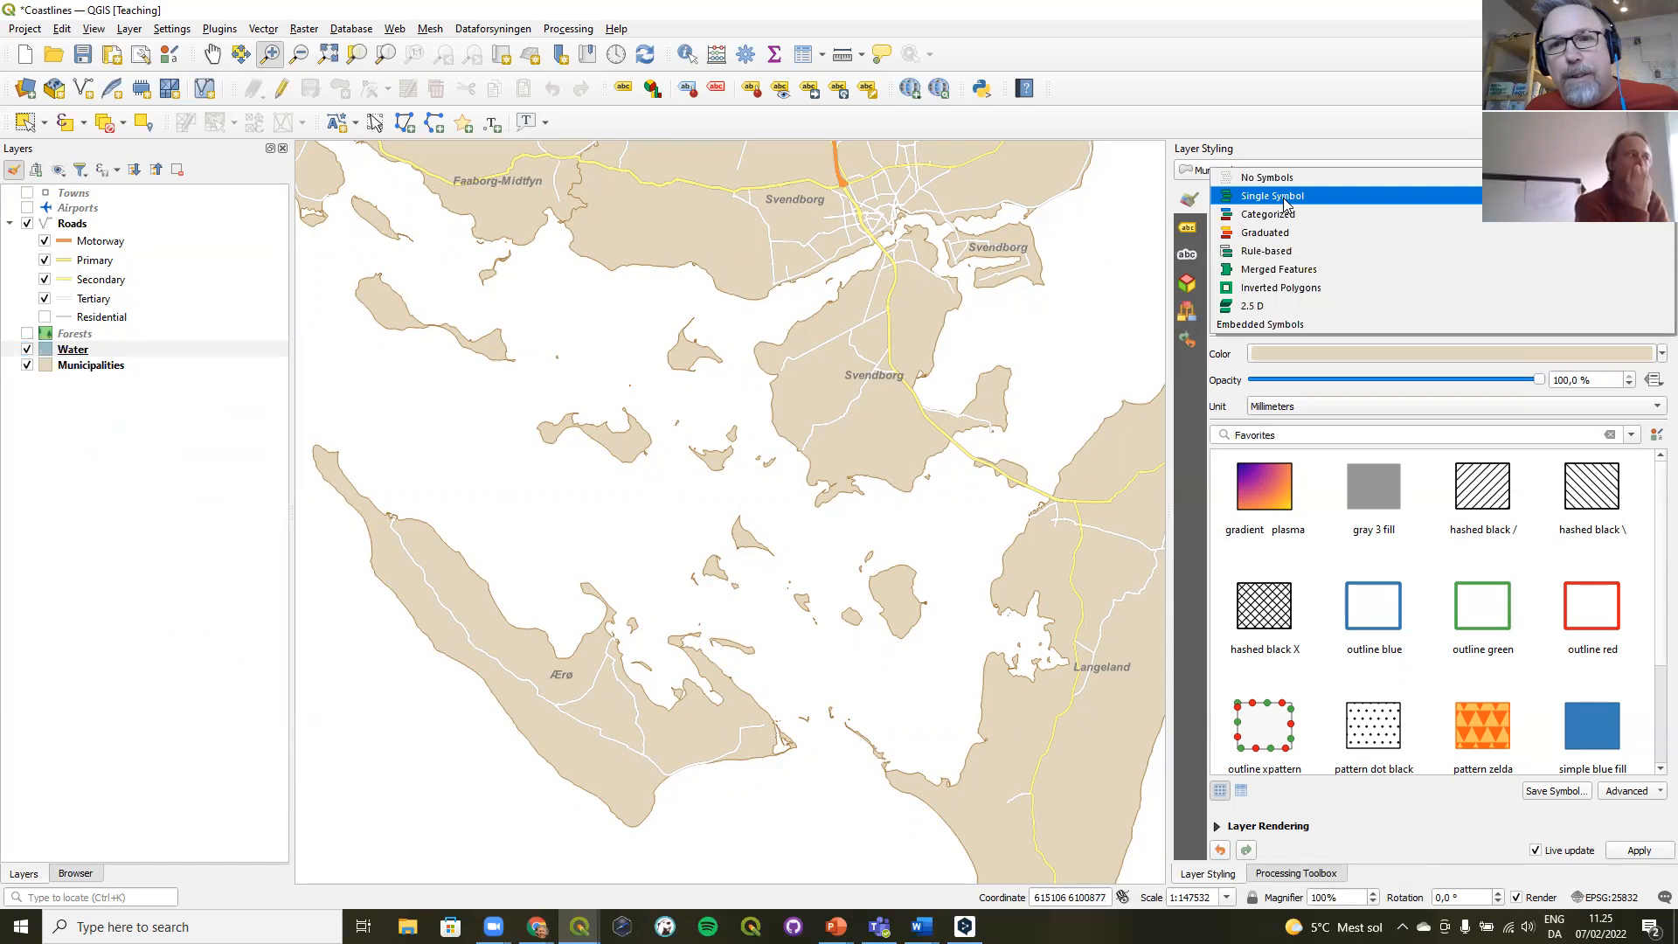
{"action": "left_click", "coordinate": [1303, 291]}
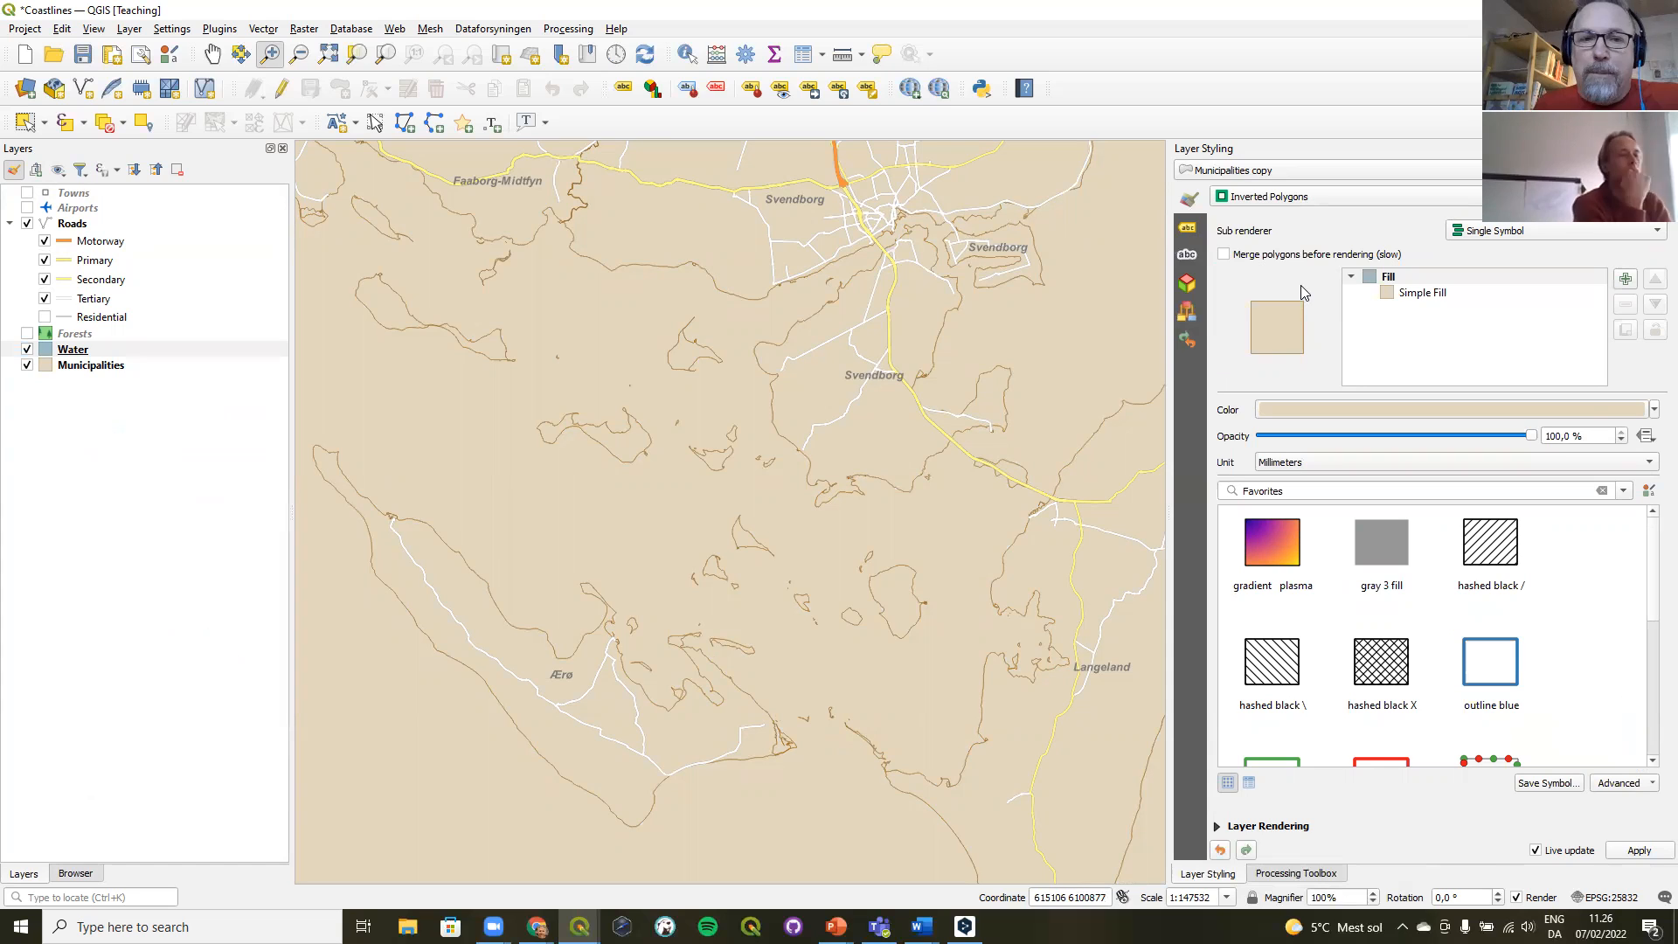
{"action": "left_click", "coordinate": [26, 366]}
{"action": "left_click", "coordinate": [26, 367]}
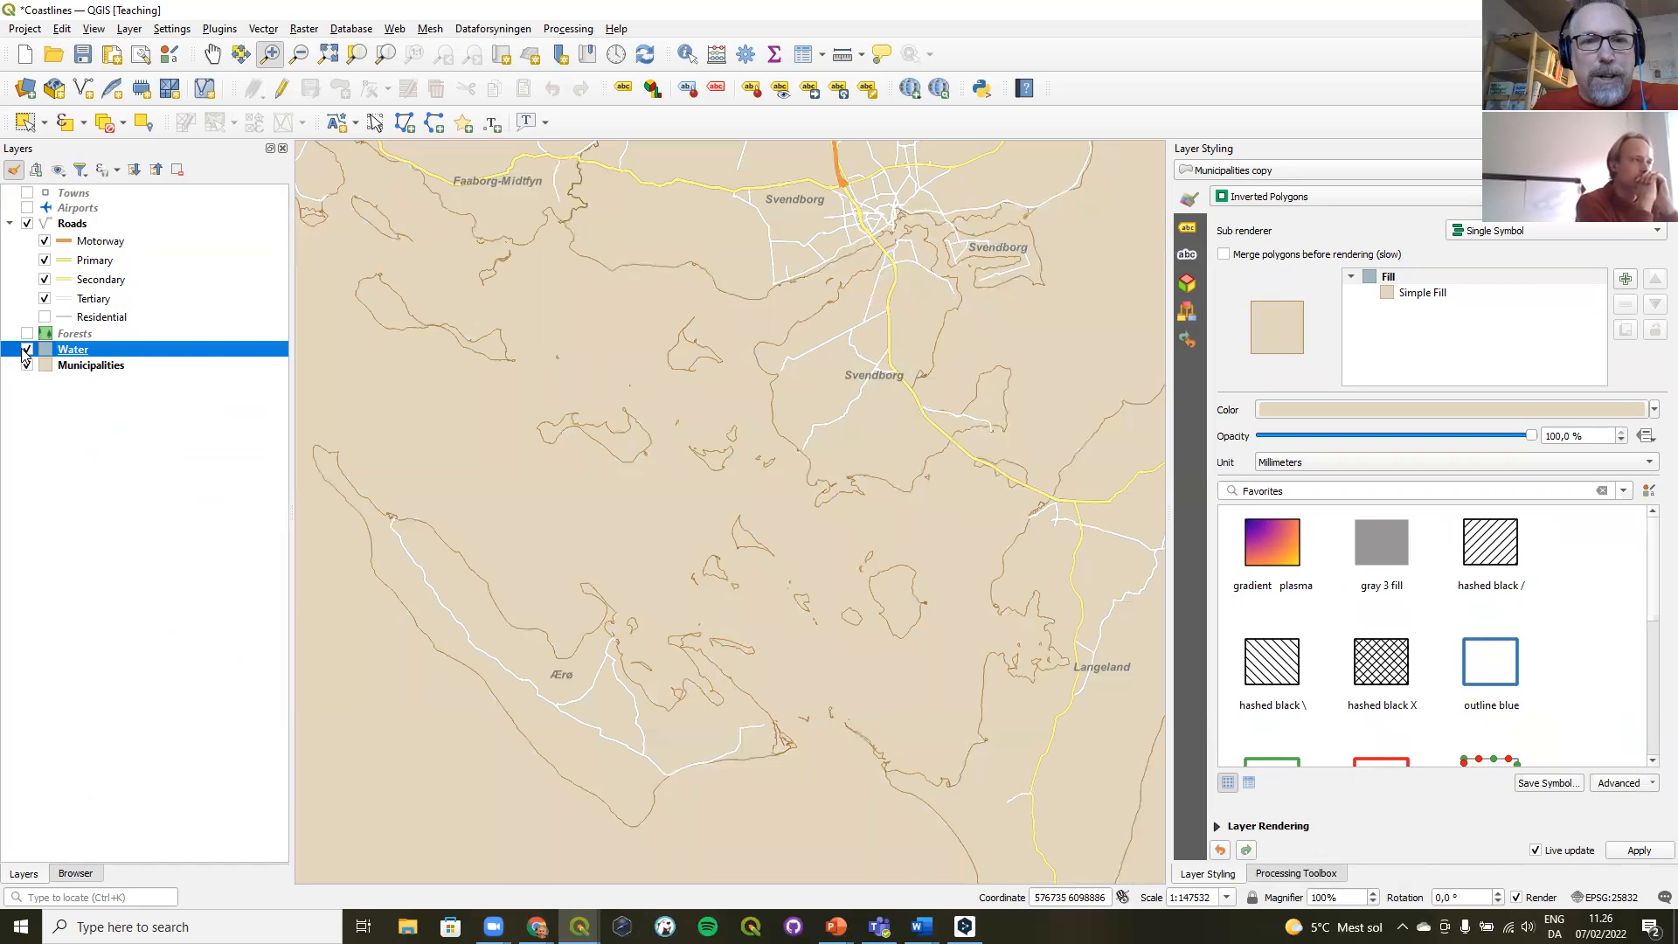
{"action": "left_click", "coordinate": [27, 351]}
{"action": "left_click", "coordinate": [26, 350]}
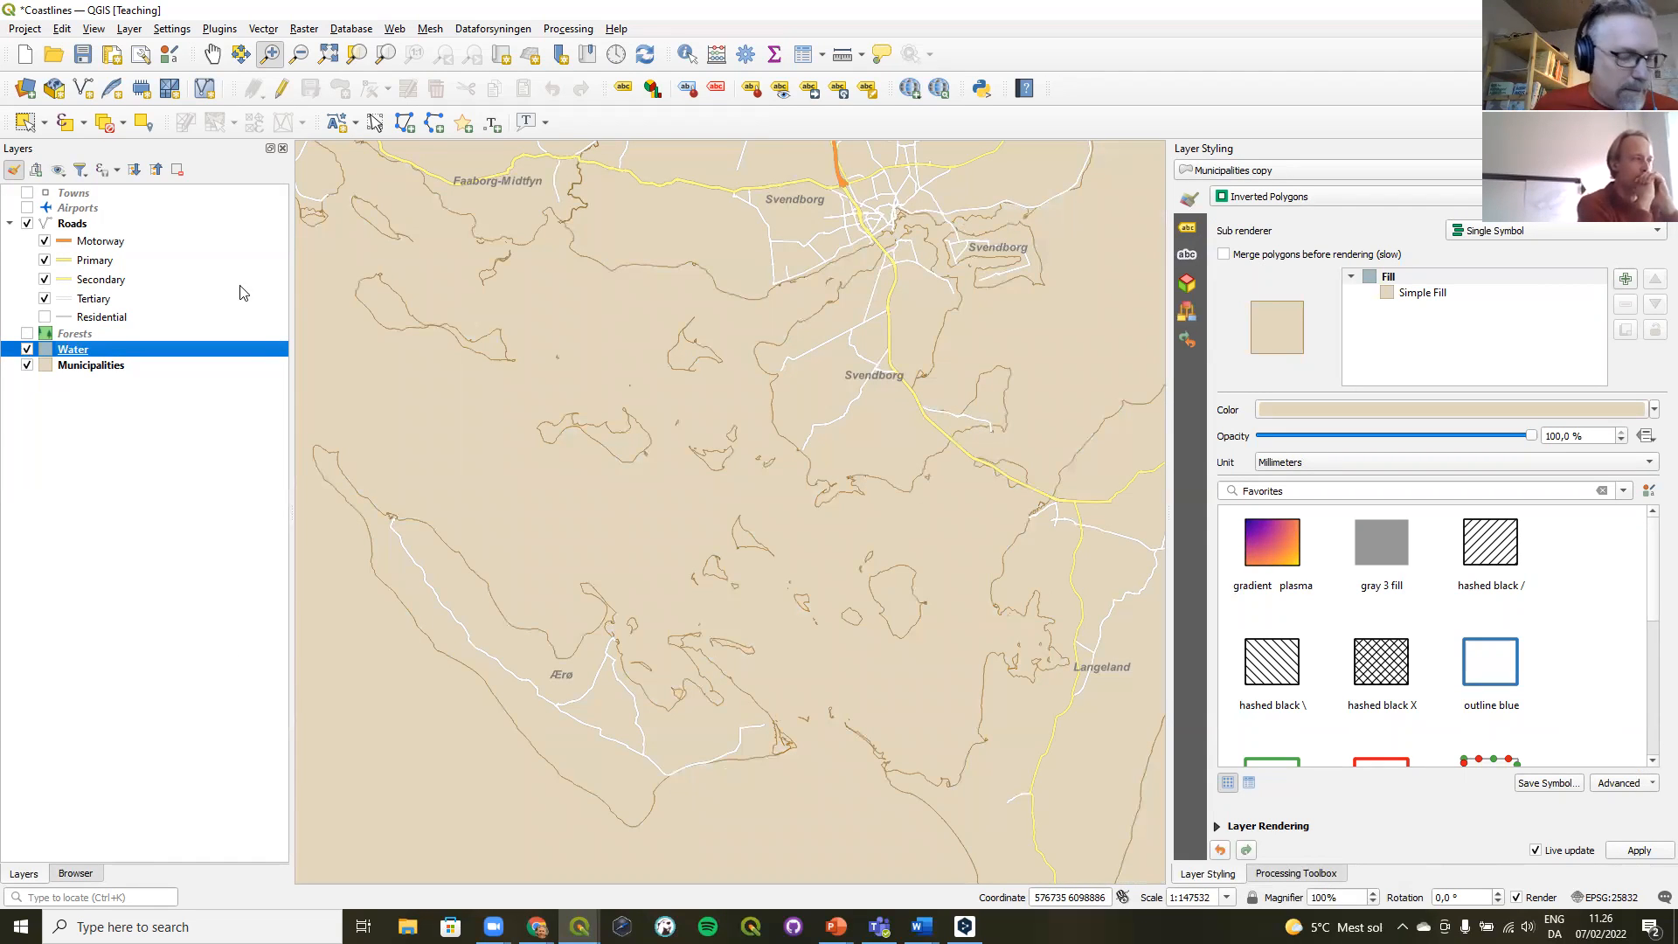
- Change the Water layer's Simple Fill symbol layer to a Shapeburst Fill
{"action": "left_click", "coordinate": [1439, 294]}
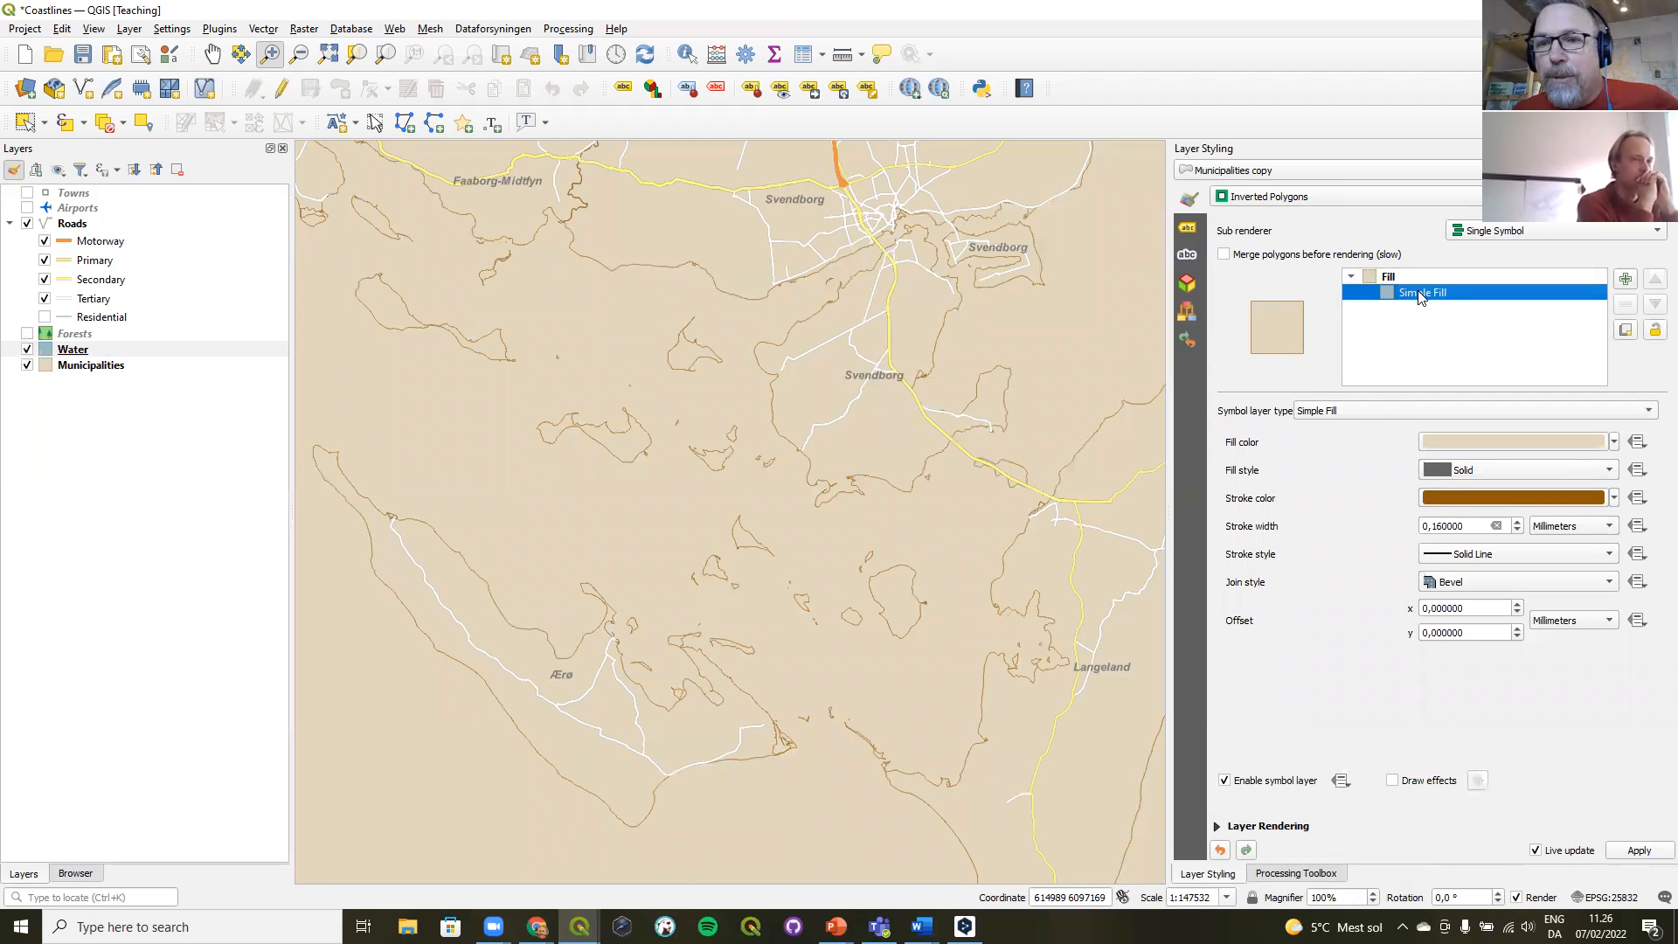
{"action": "left_click", "coordinate": [1369, 416]}
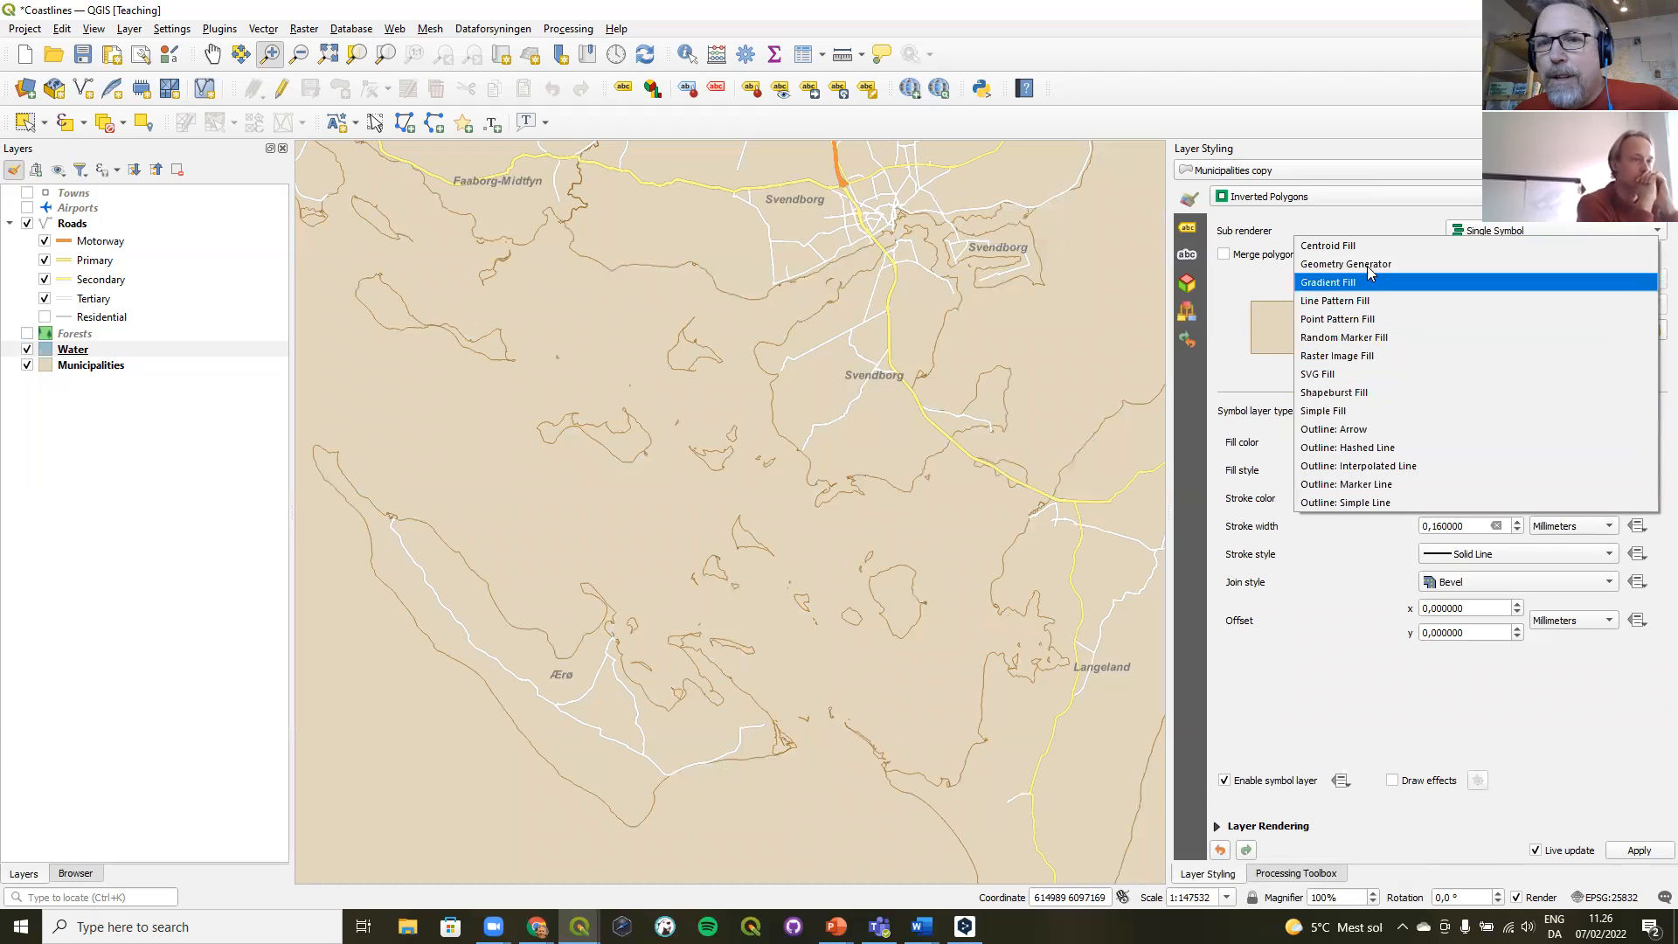
{"action": "left_click", "coordinate": [1353, 400]}
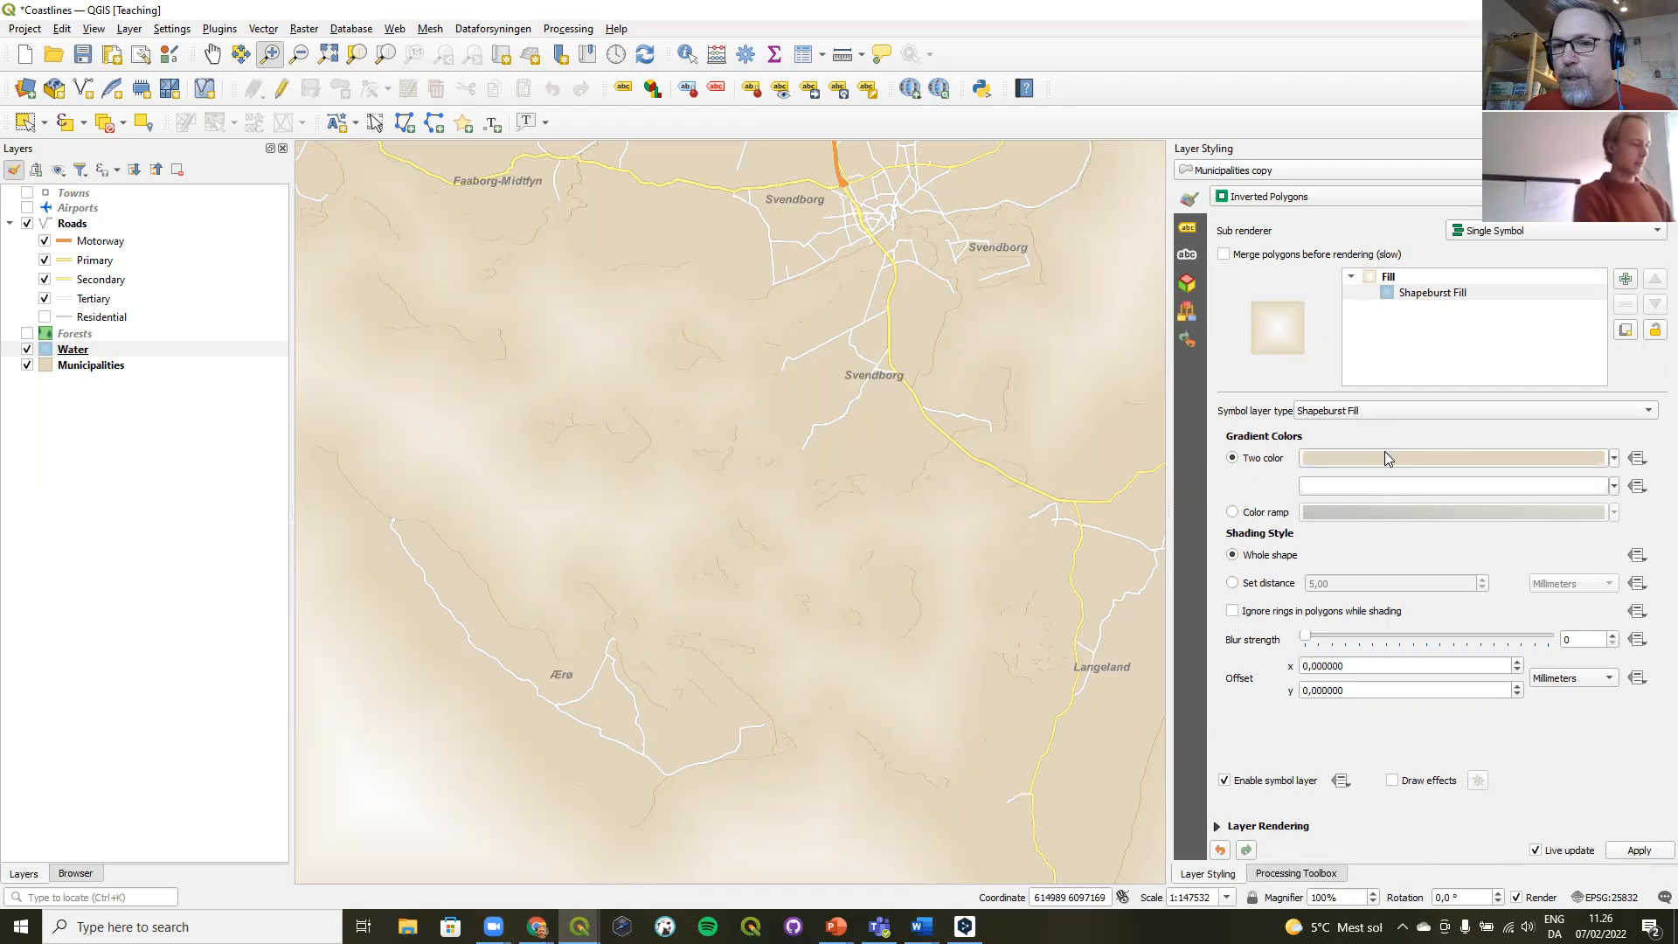
- Set the shapeburst fill's first gradient color to RGB 225, 255, 255
{"action": "mouse_move", "coordinate": [1381, 460]}
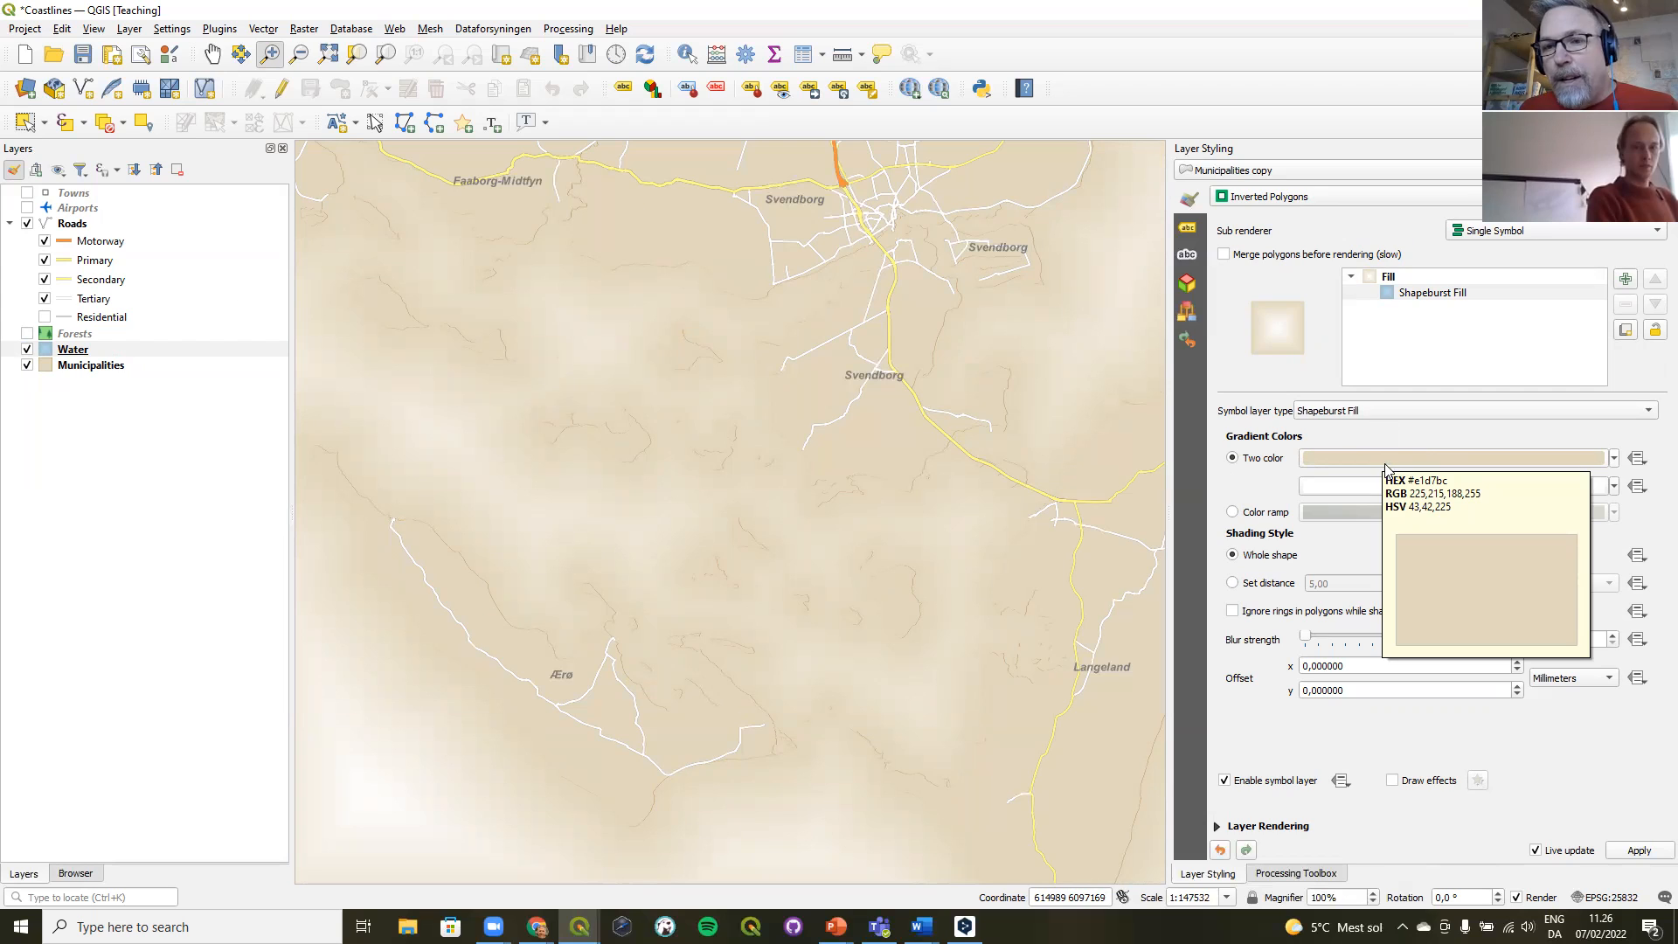
{"action": "left_click", "coordinate": [1390, 461]}
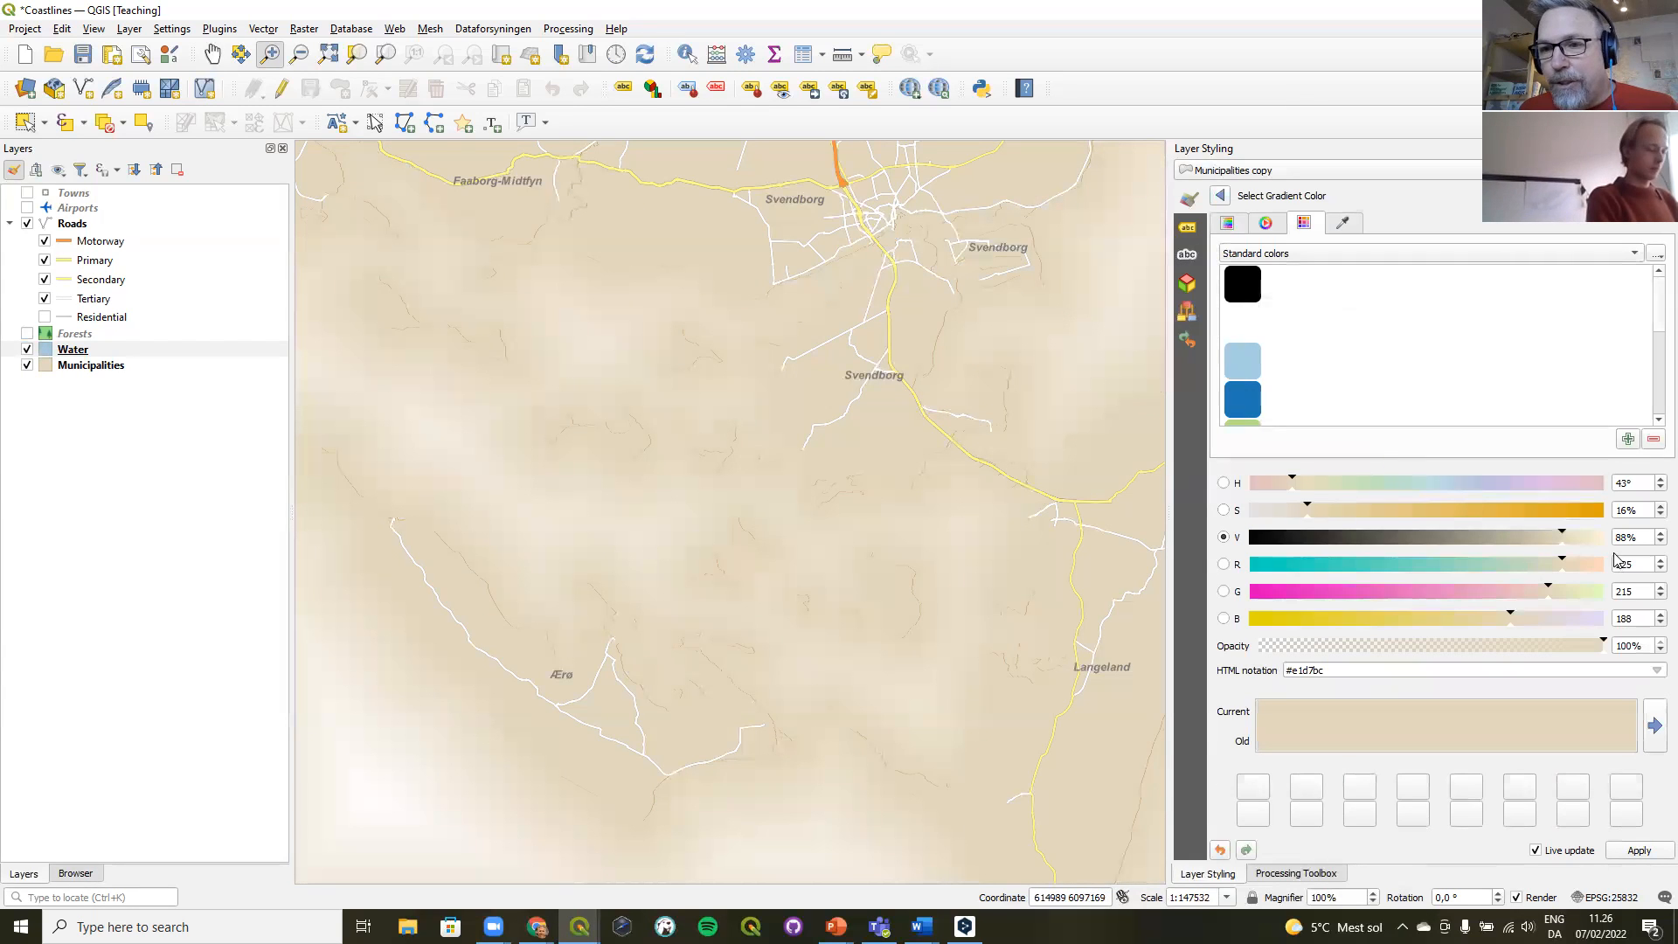
{"action": "left_click_drag", "start_coordinate": [1634, 563], "coordinate": [1584, 568]}
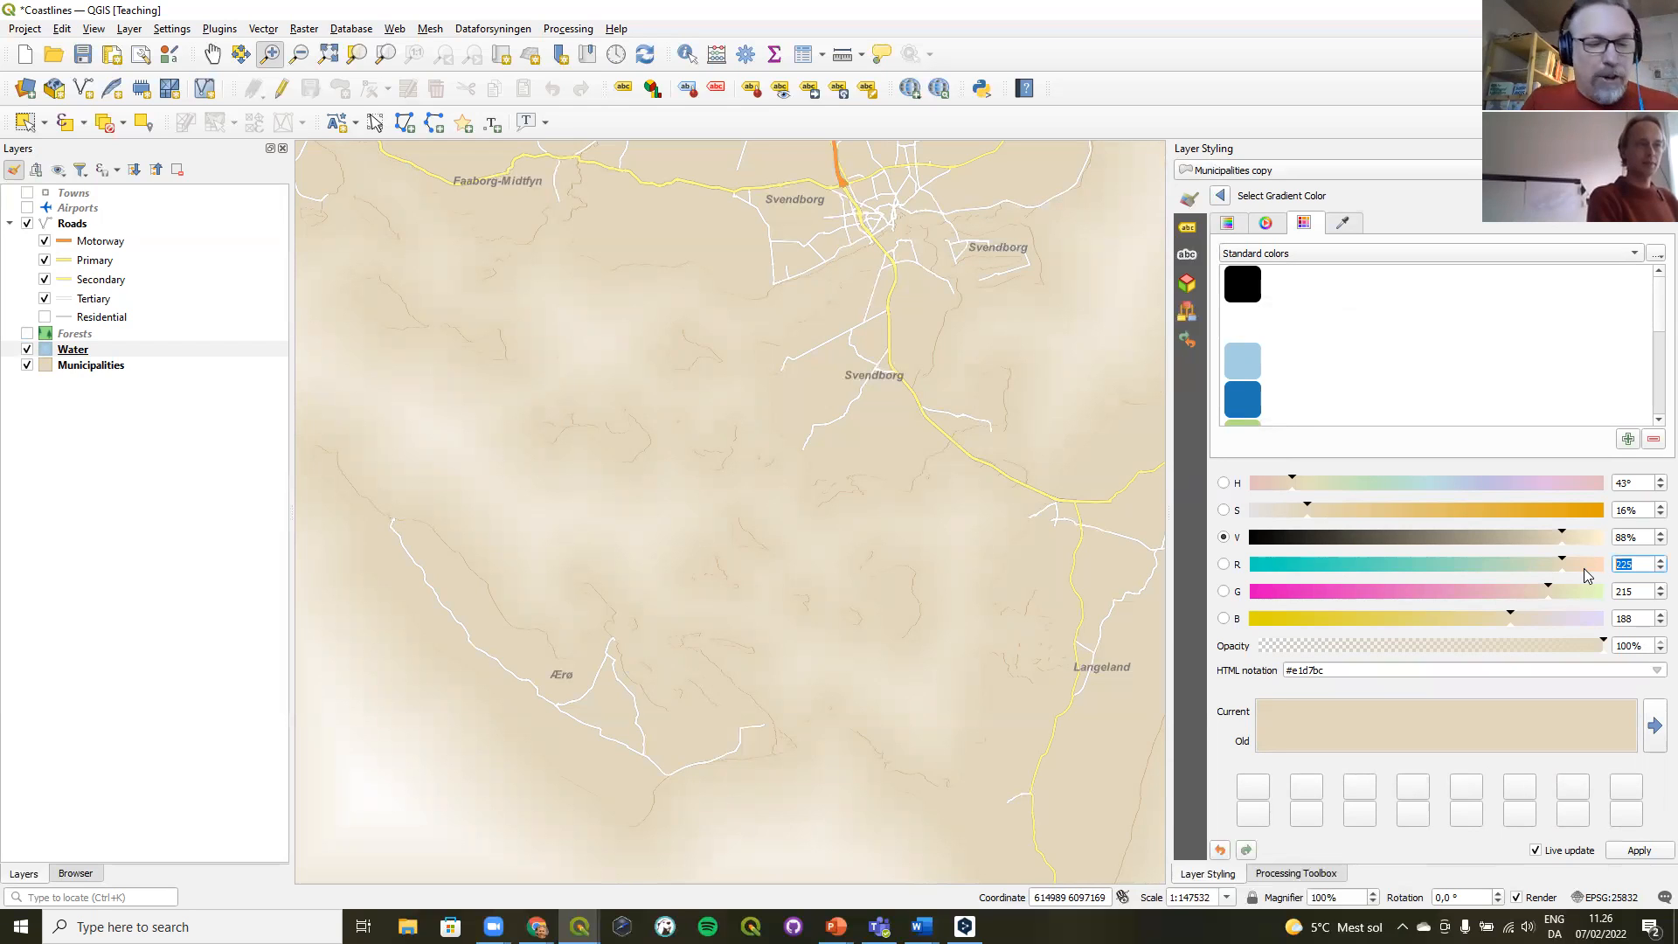
{"action": "type", "text": "225"}
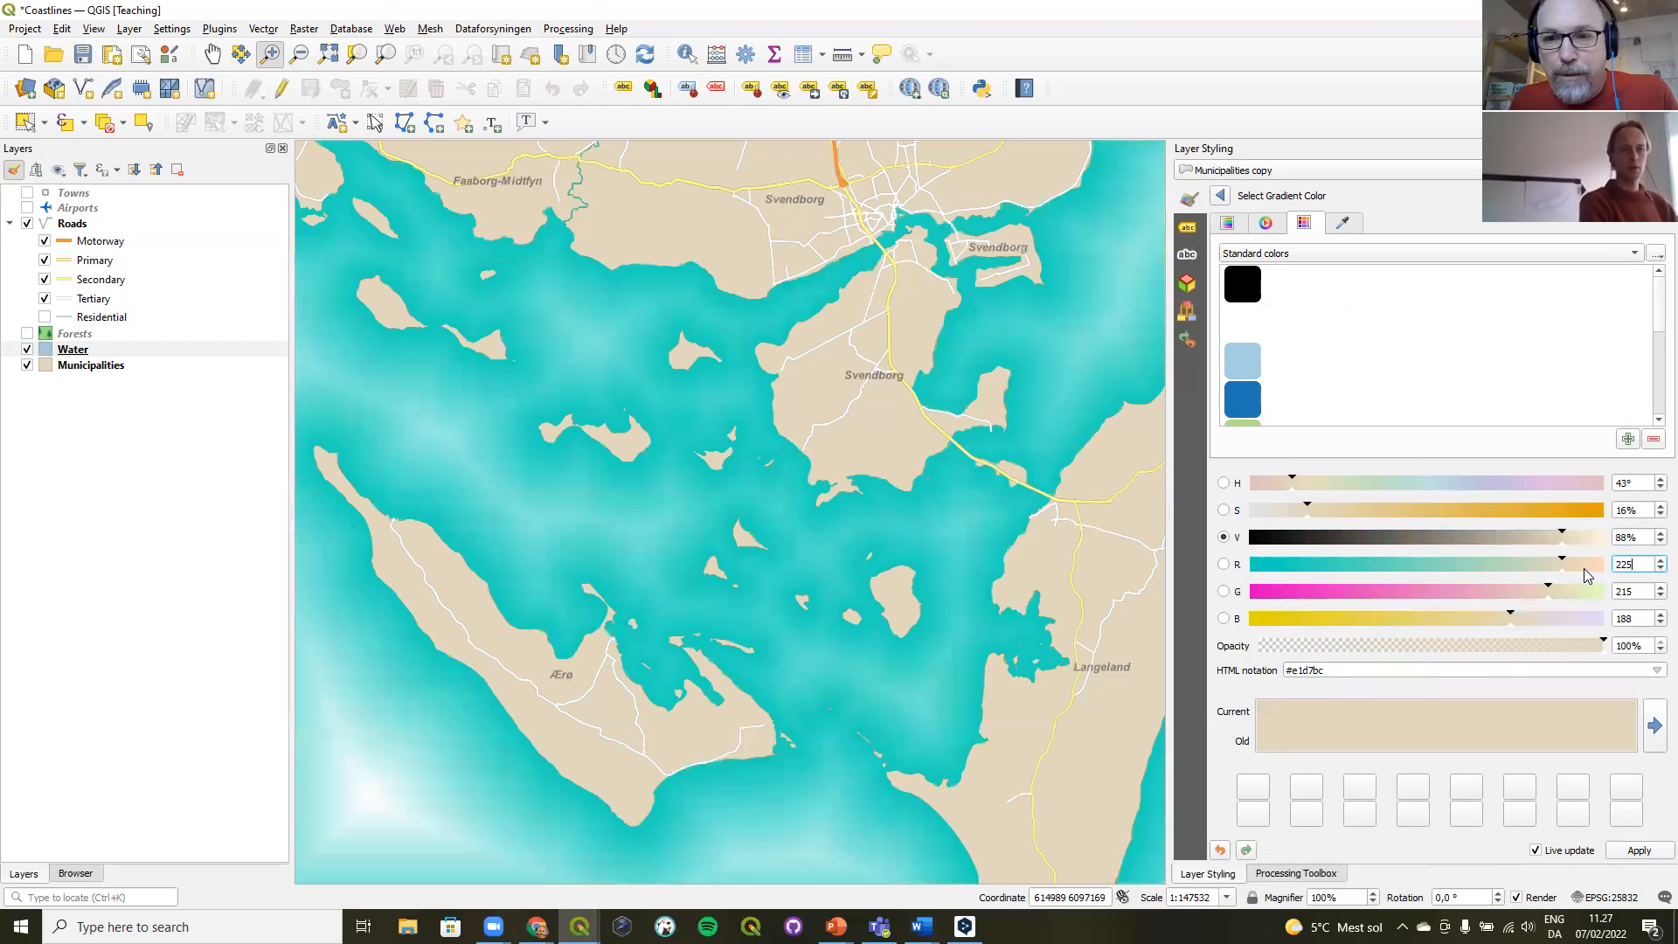
{"action": "left_click", "coordinate": [1624, 594]}
{"action": "double_click", "coordinate": [1619, 593]}
{"action": "type", "text": "255"}
{"action": "double_click", "coordinate": [1623, 619]}
{"action": "type", "text": "255"}
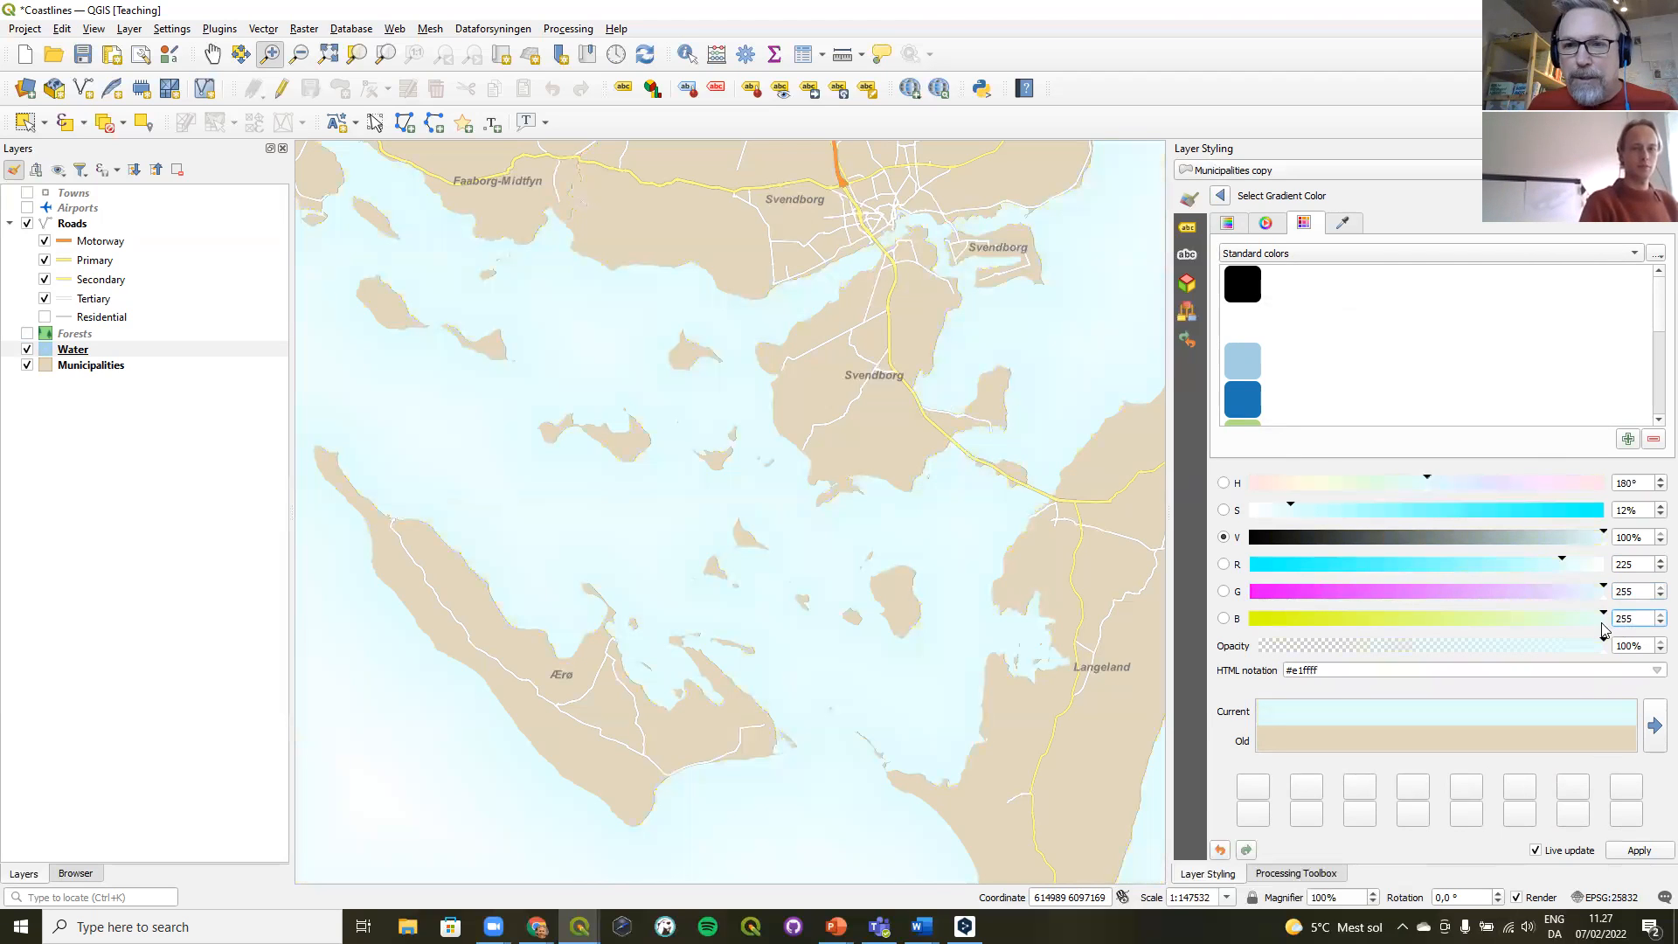
{"action": "left_click", "coordinate": [1224, 197]}
- Set the shapeburst fill's second gradient color to RGB 166, 206, 227
{"action": "left_click", "coordinate": [1396, 487]}
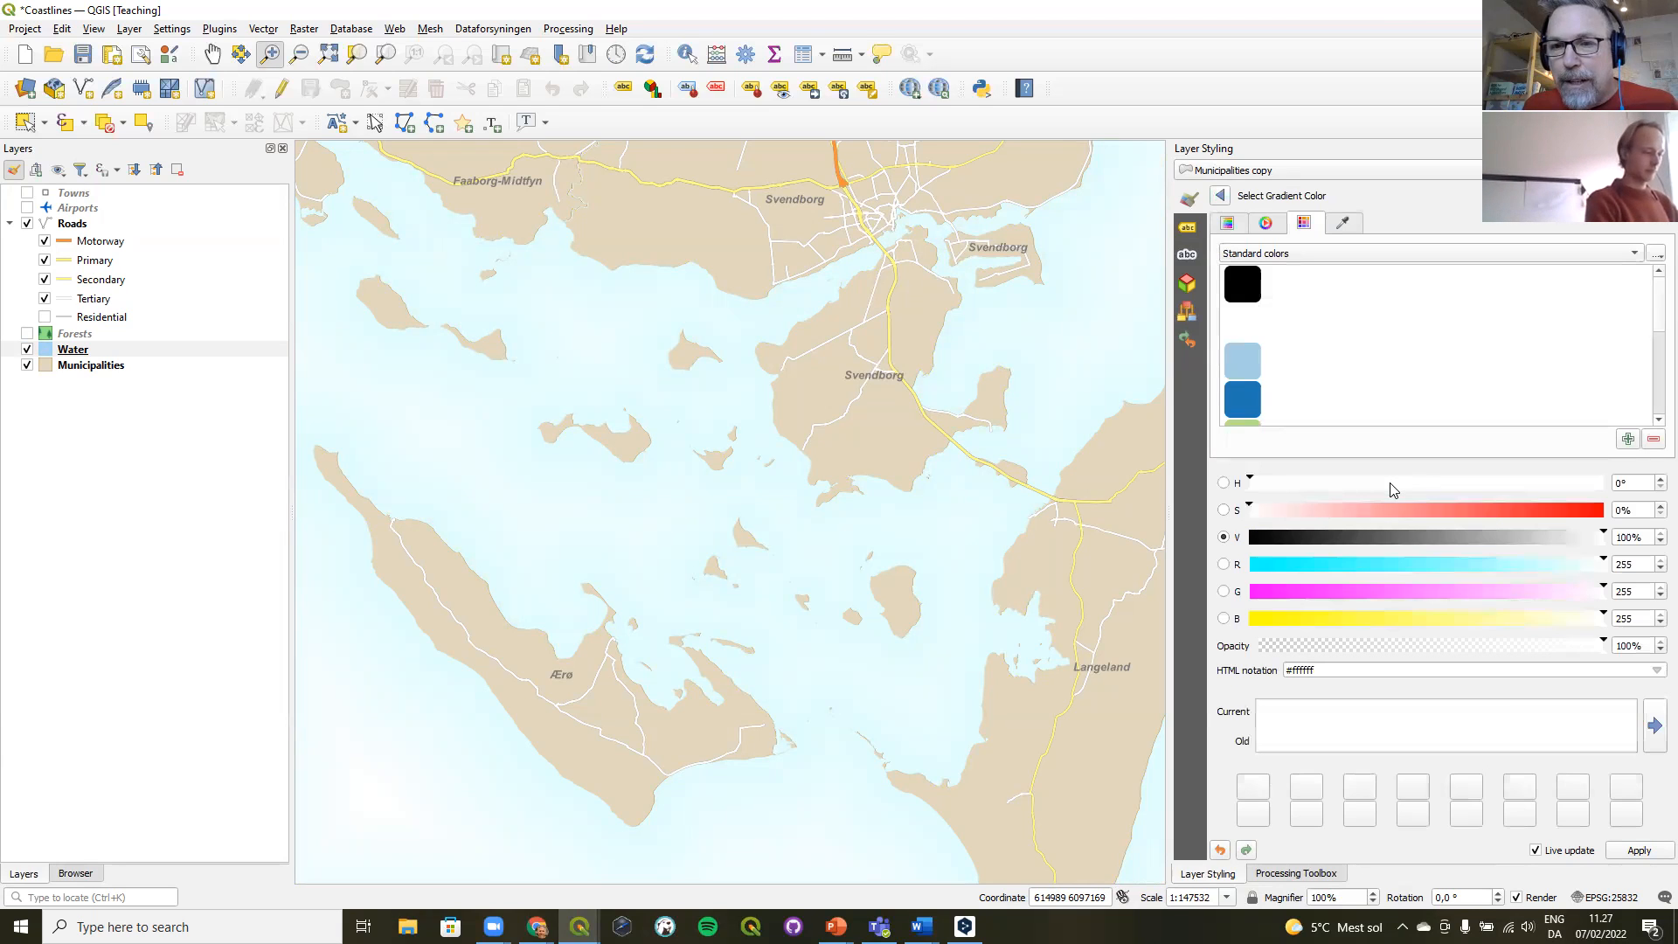
{"action": "double_click", "coordinate": [1632, 565]}
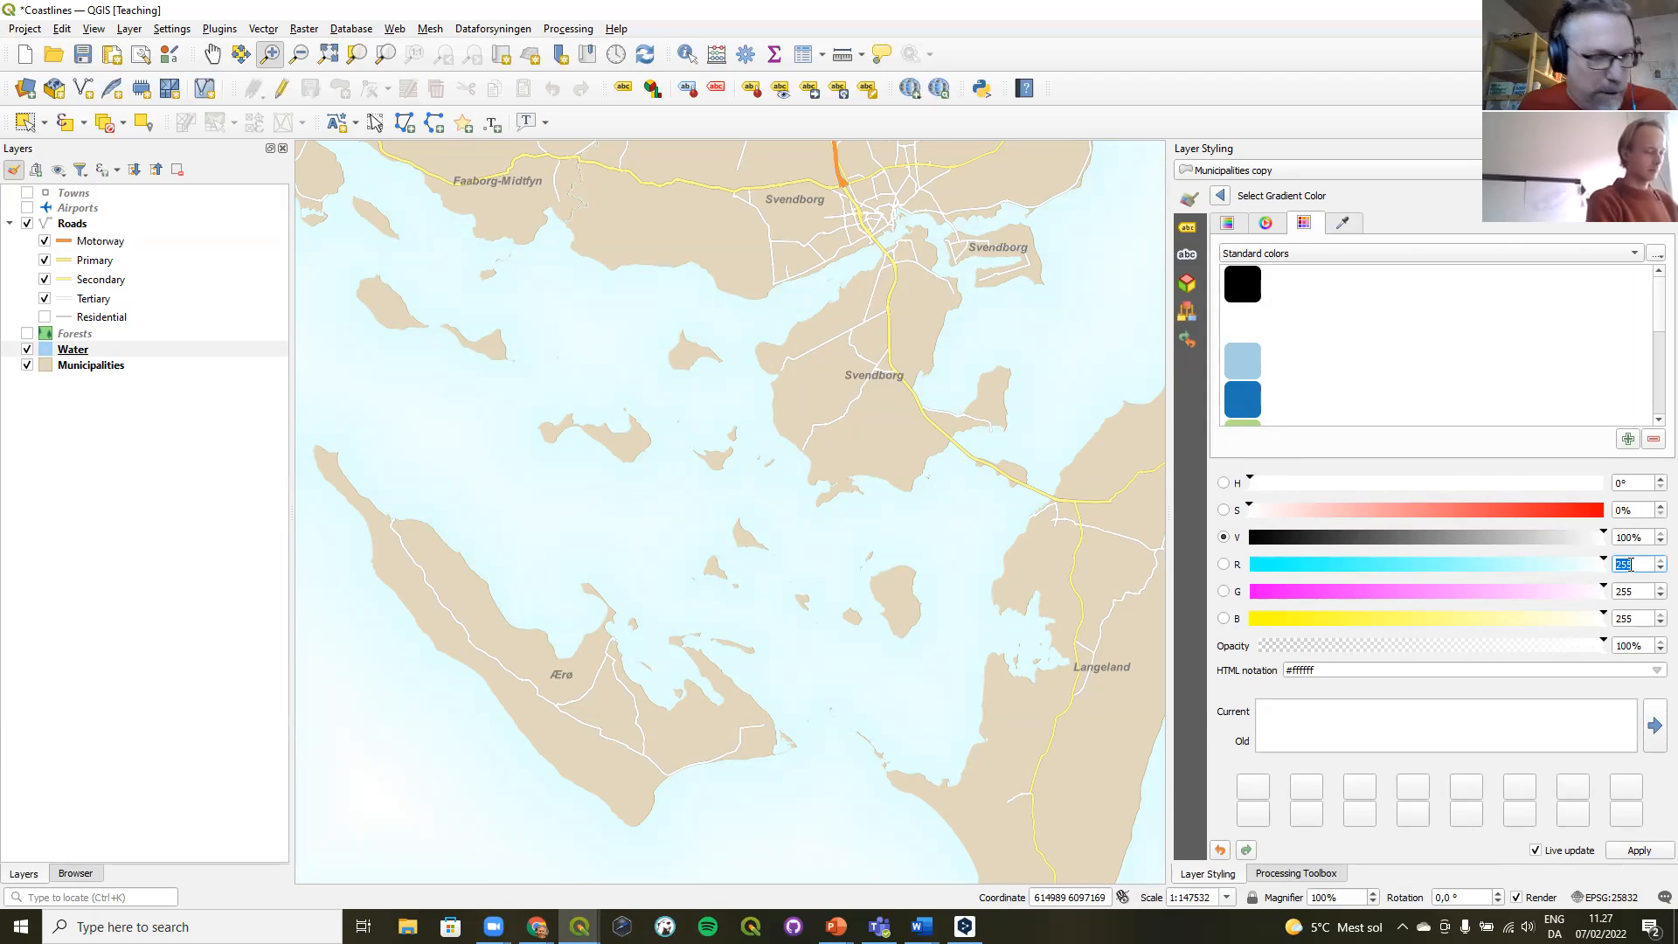
{"action": "type", "text": "166"}
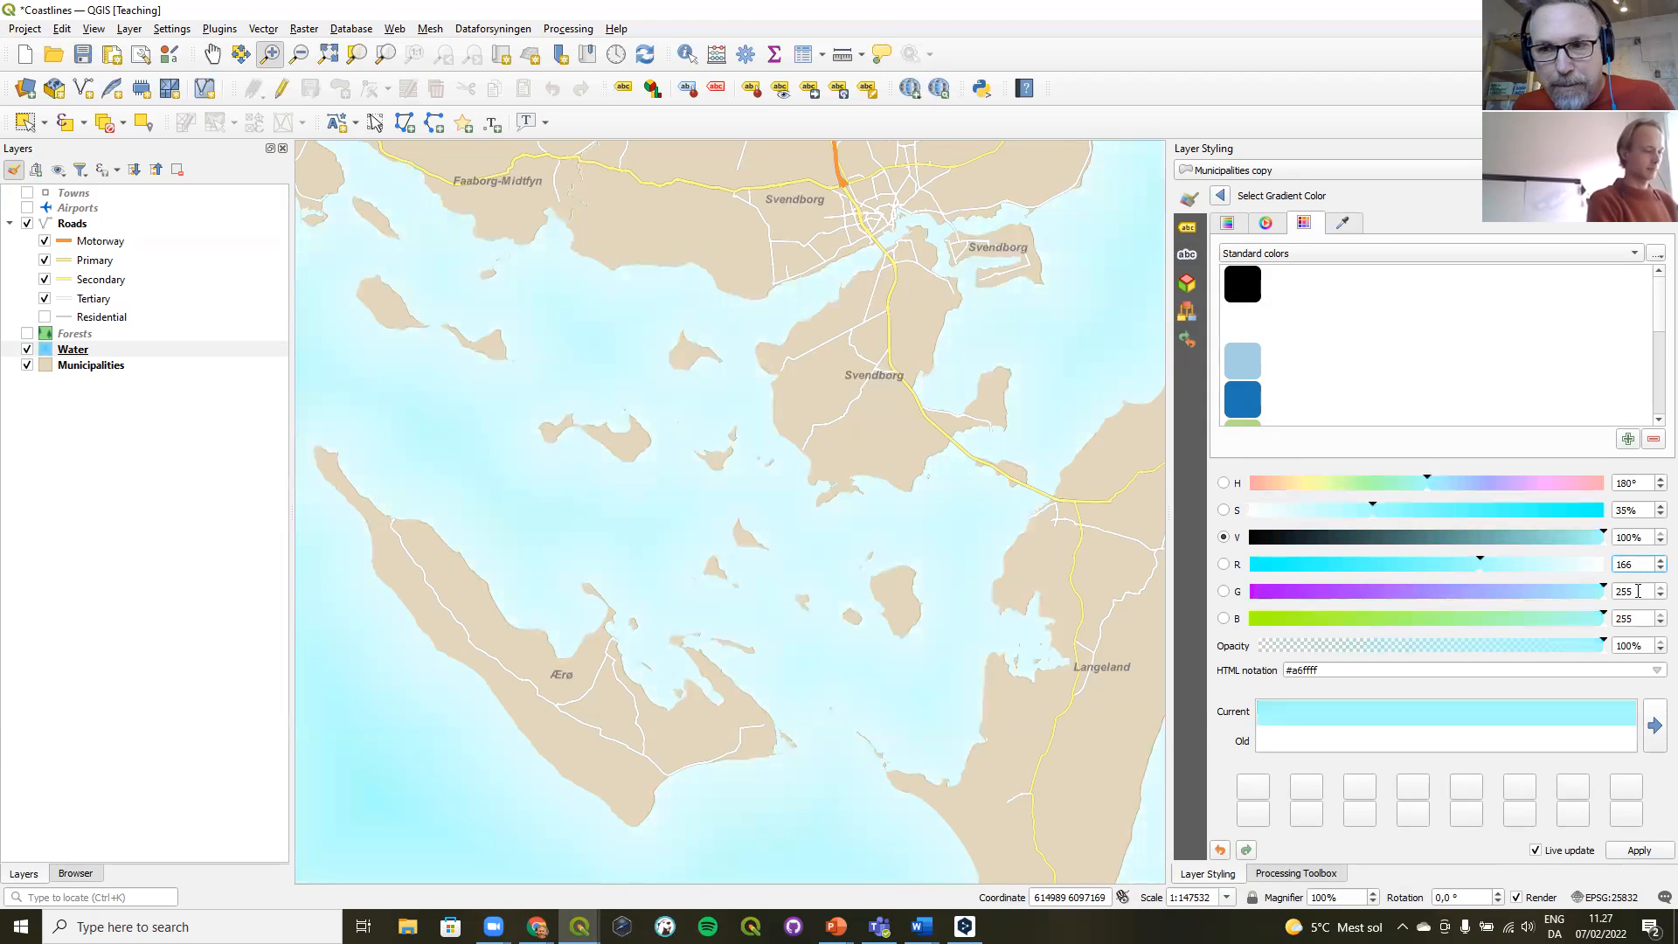
{"action": "double_click", "coordinate": [1628, 592]}
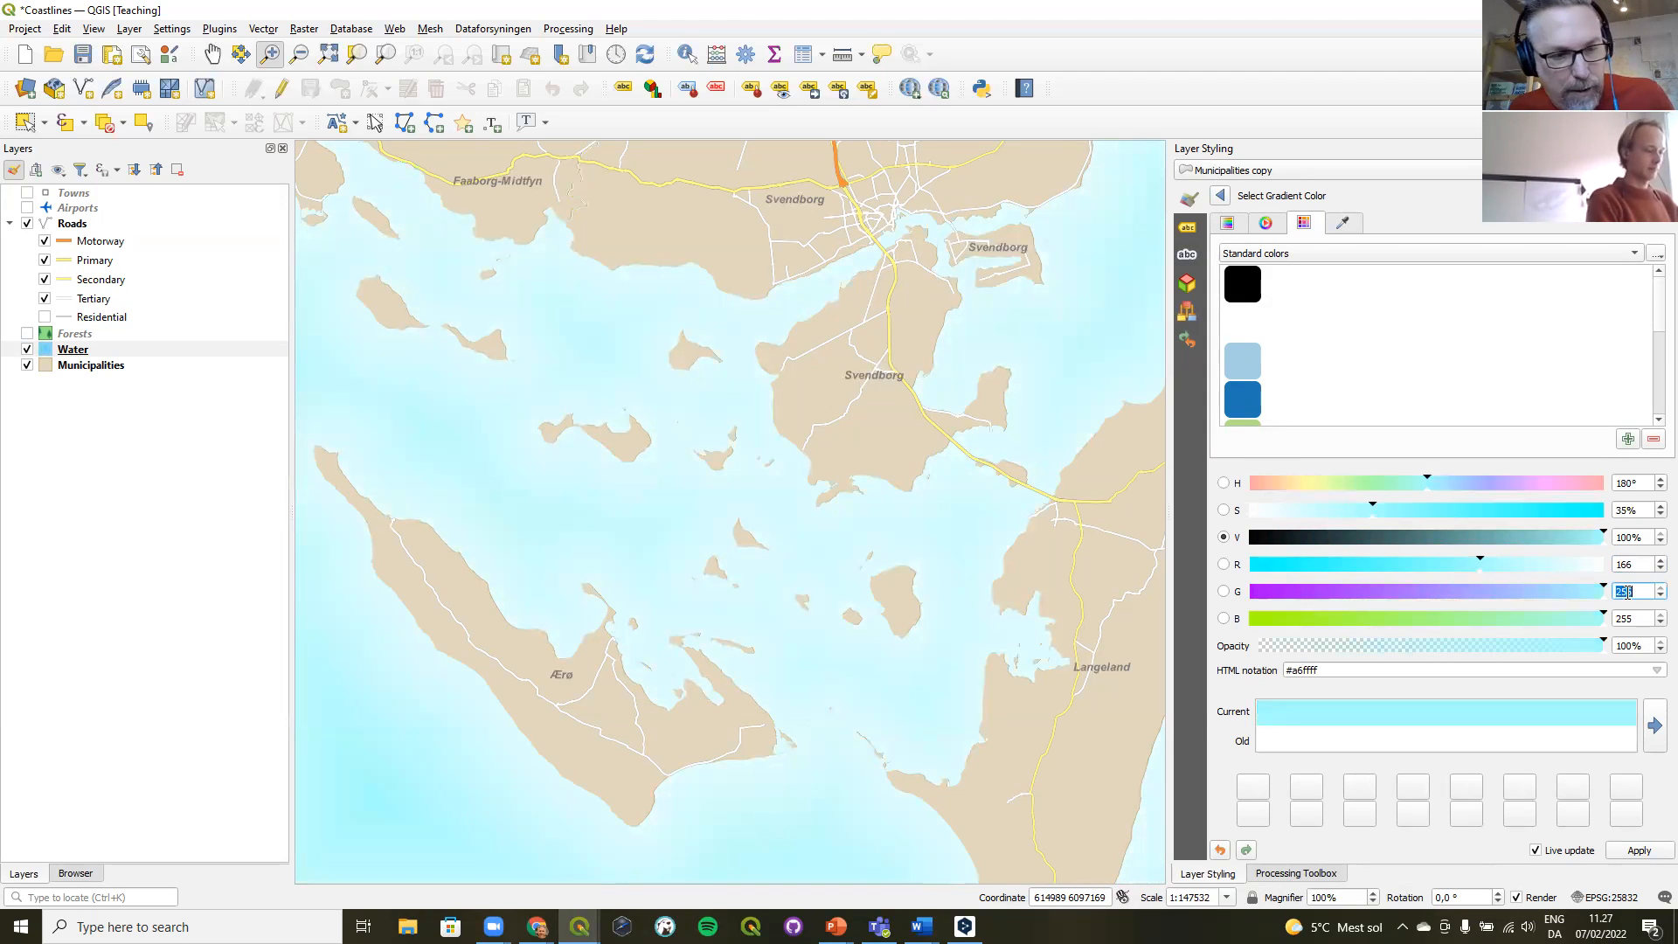
{"action": "type", "text": "206"}
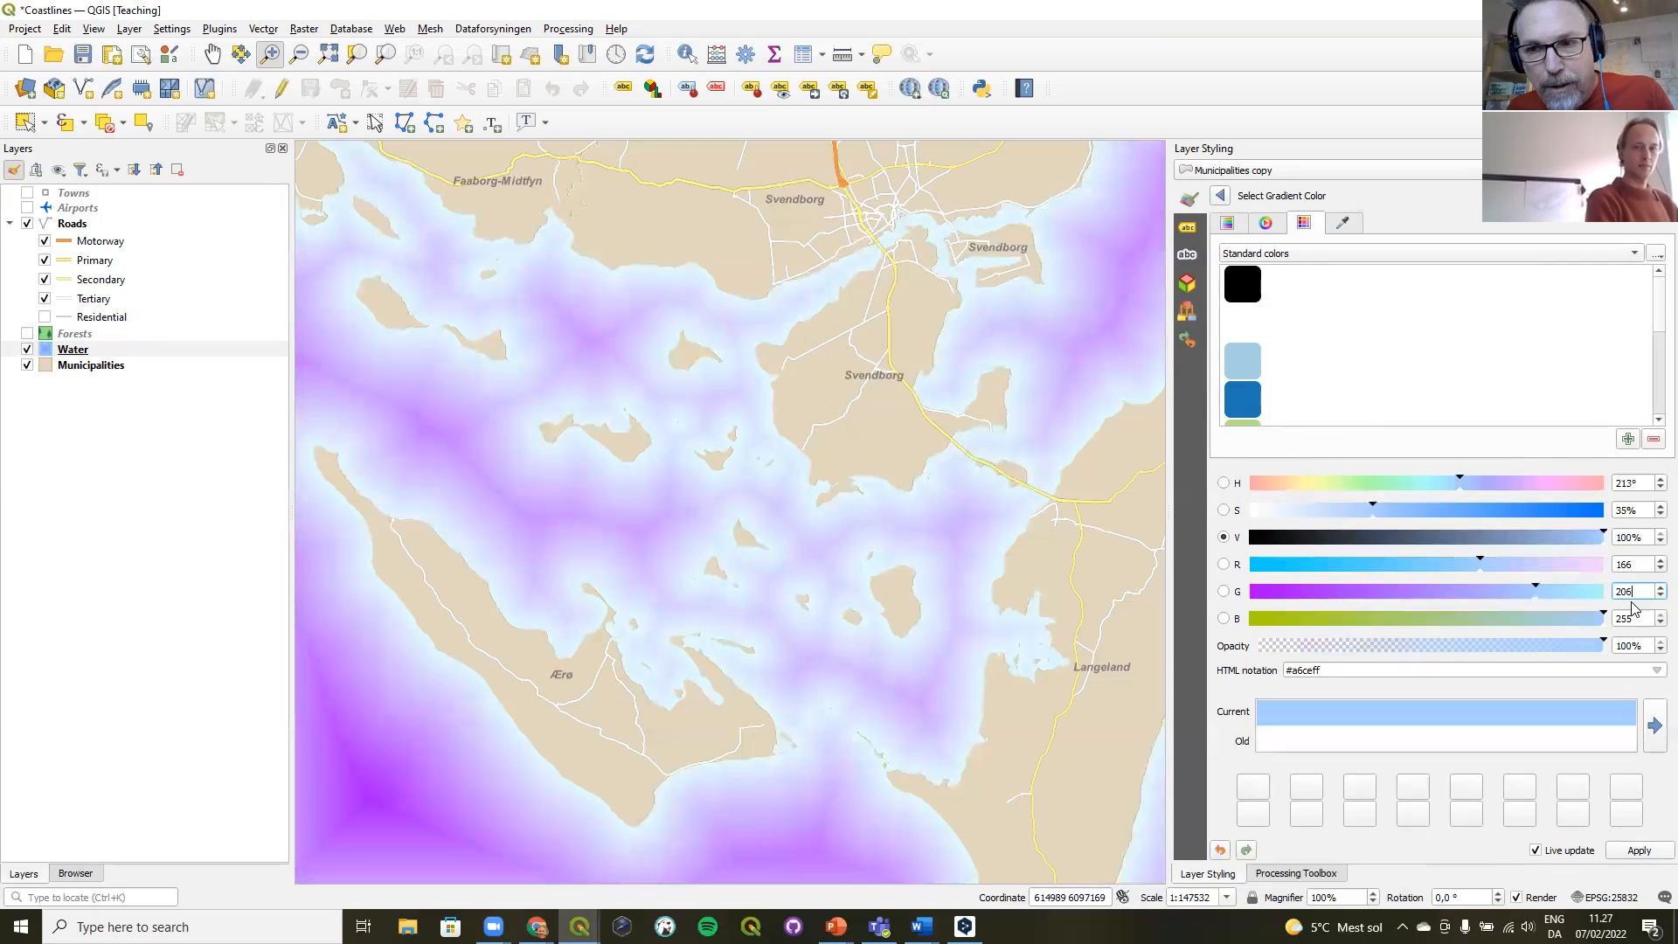
{"action": "double_click", "coordinate": [1628, 619]}
{"action": "type", "text": "227"}
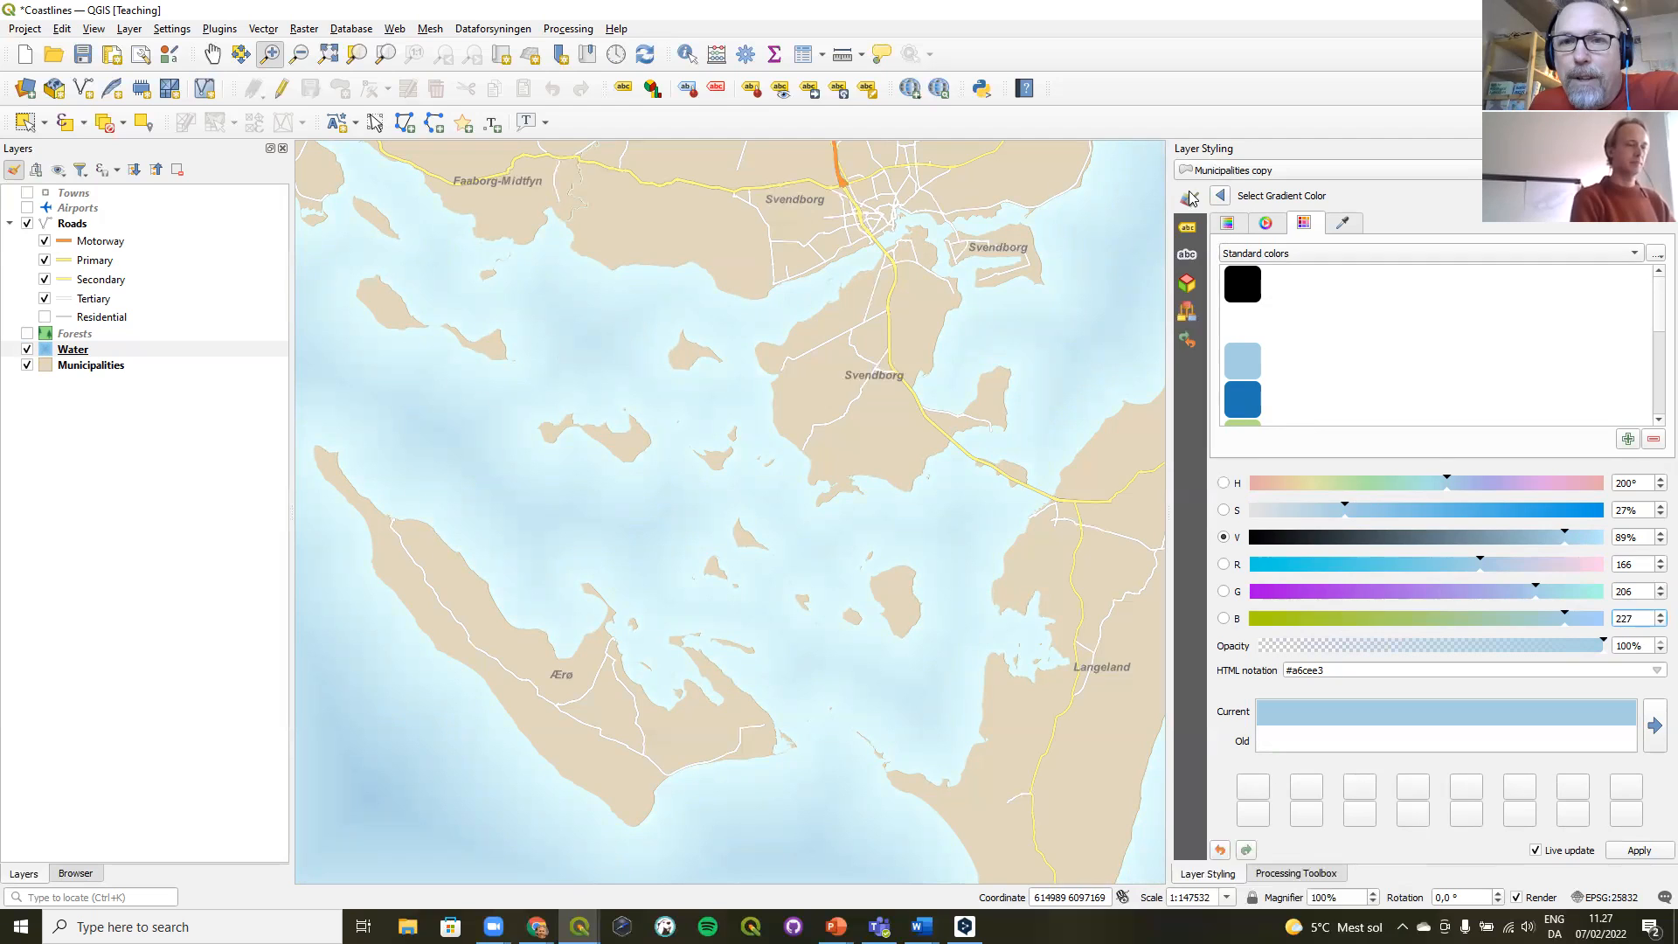
{"action": "left_click", "coordinate": [1220, 196]}
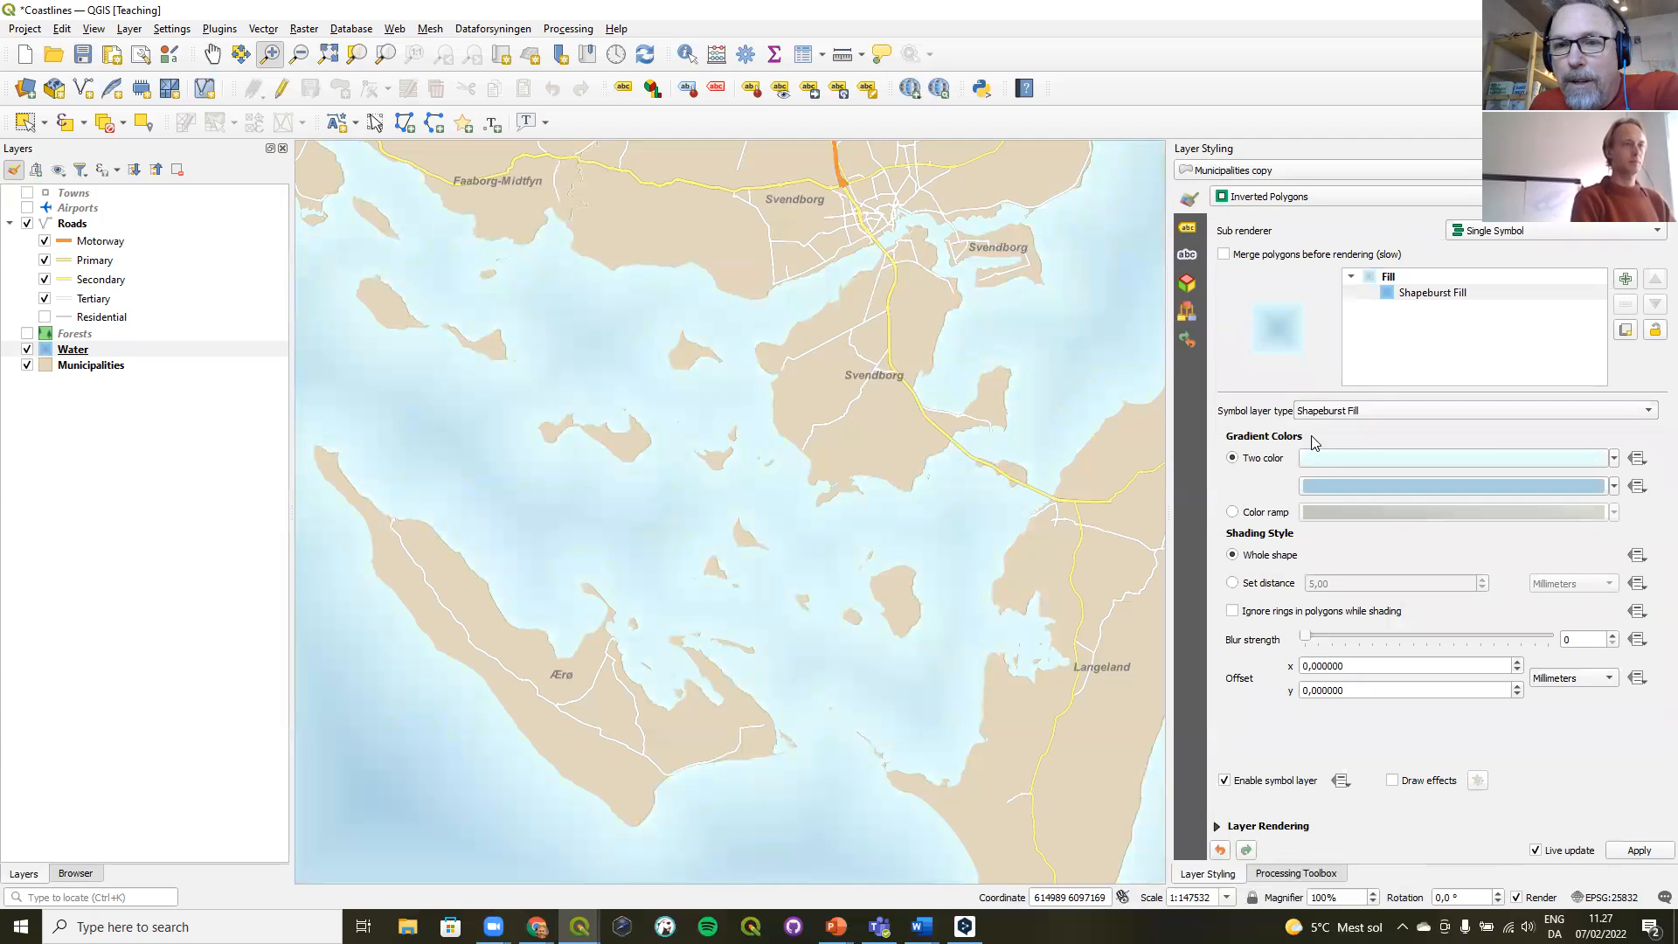
- Shade the Water layer's shapeburst fill to a set distance of 7 millimeters with a blur strength of 15
{"action": "left_click", "coordinate": [1233, 584]}
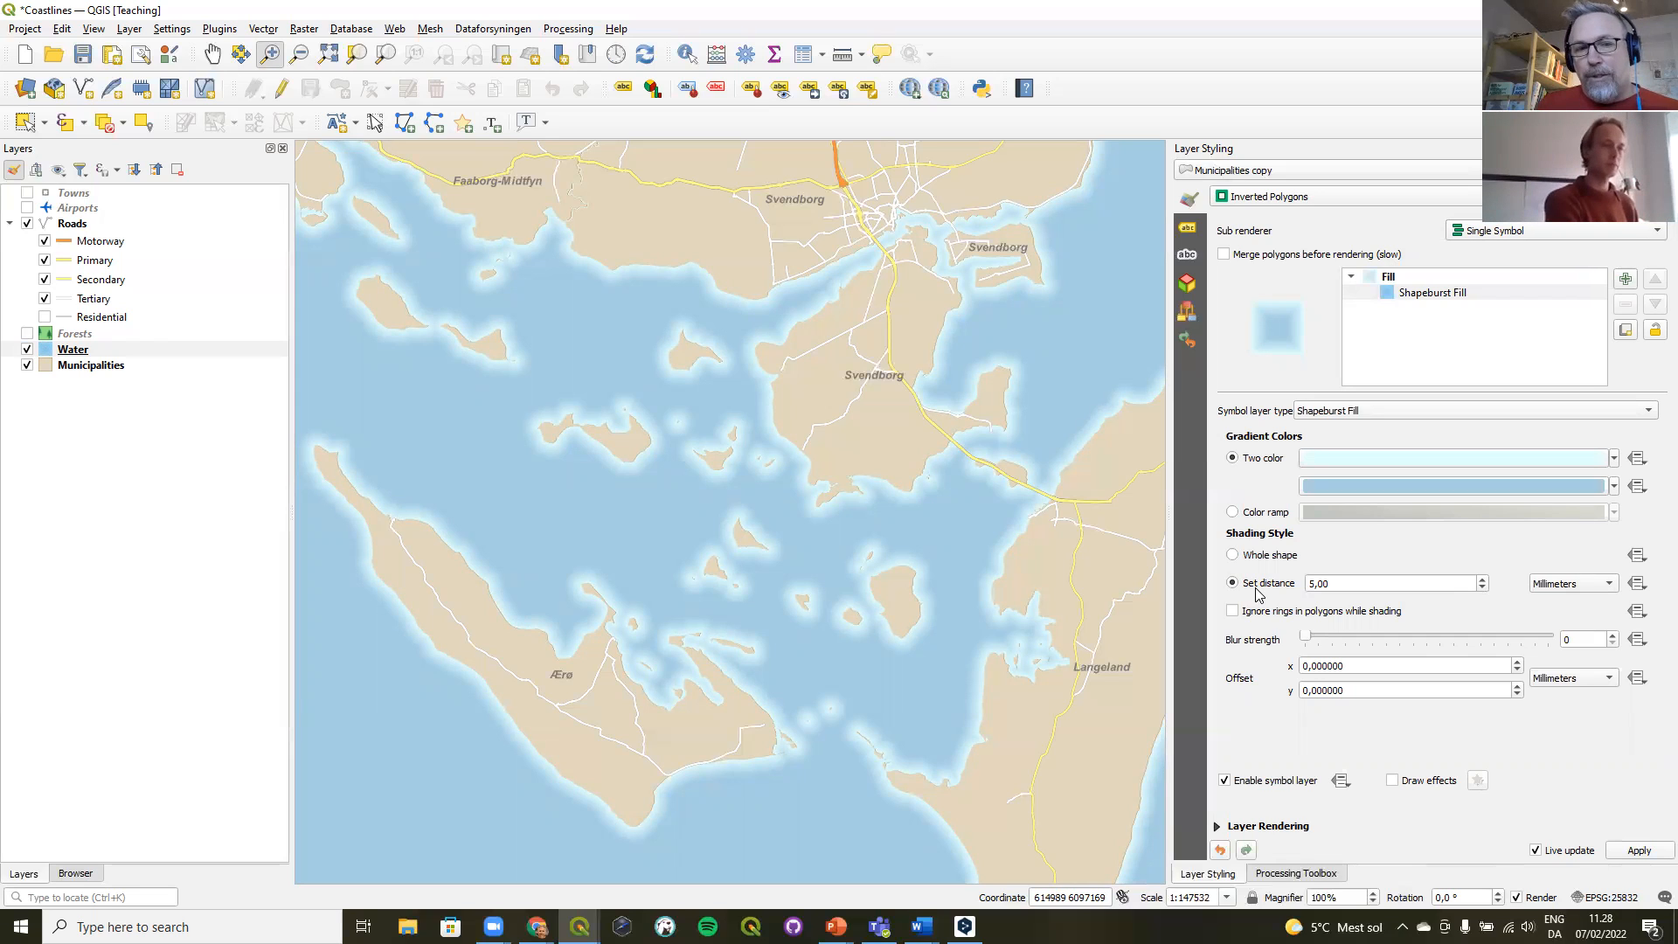
{"action": "left_click", "coordinate": [1556, 582]}
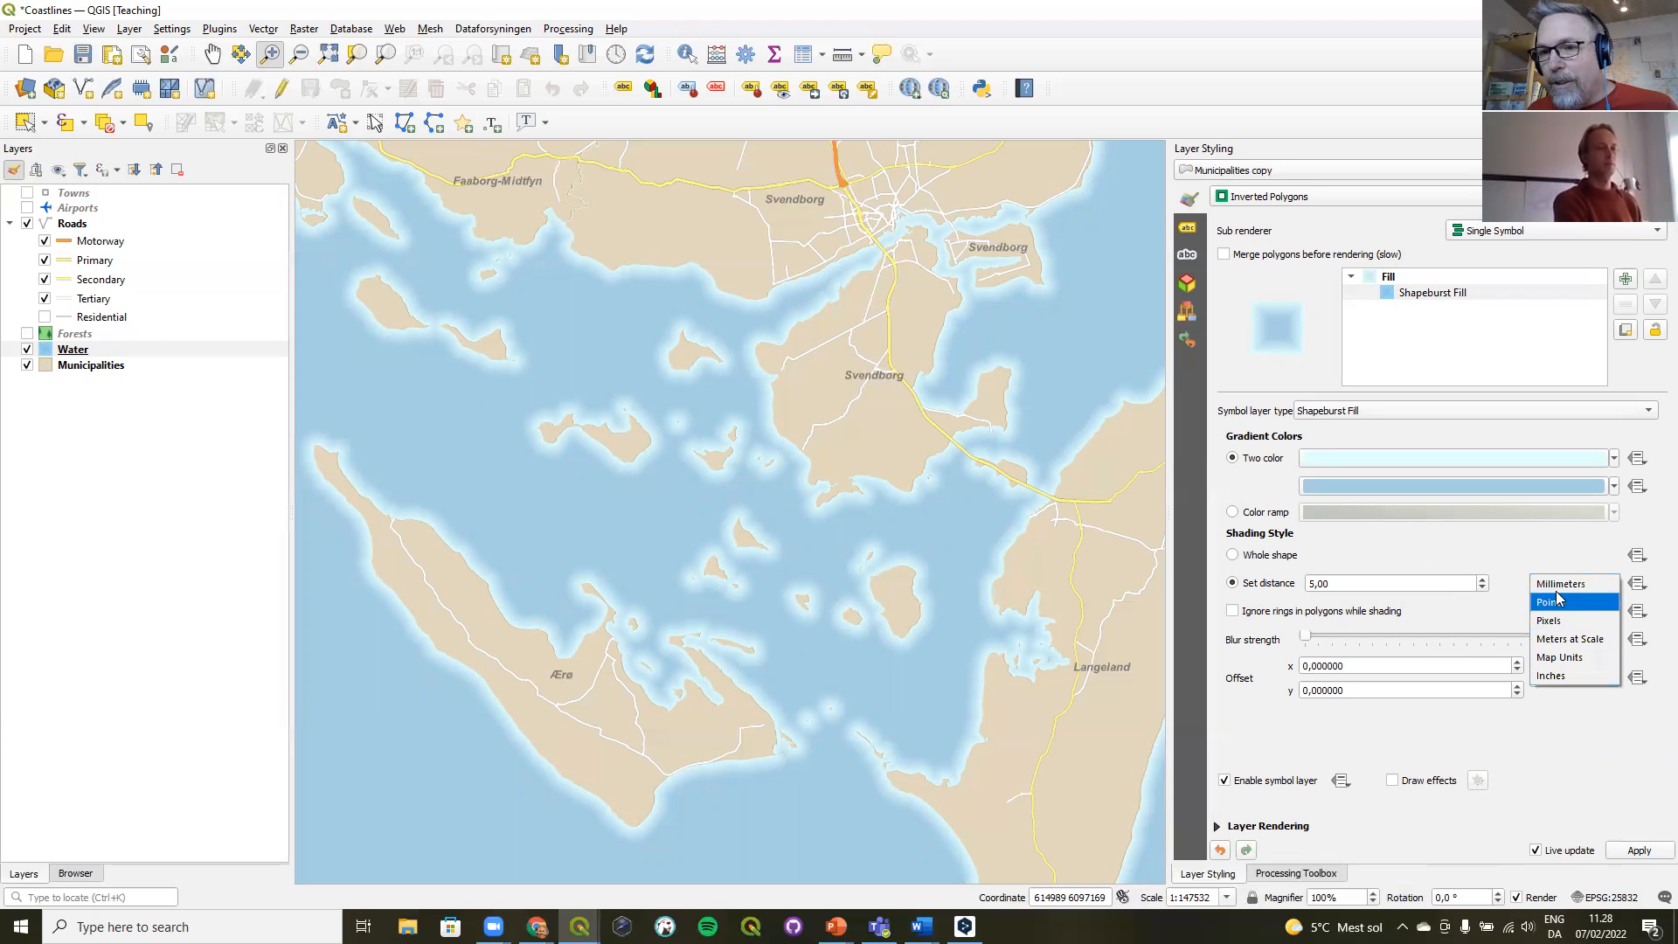
{"action": "left_click", "coordinate": [1554, 586]}
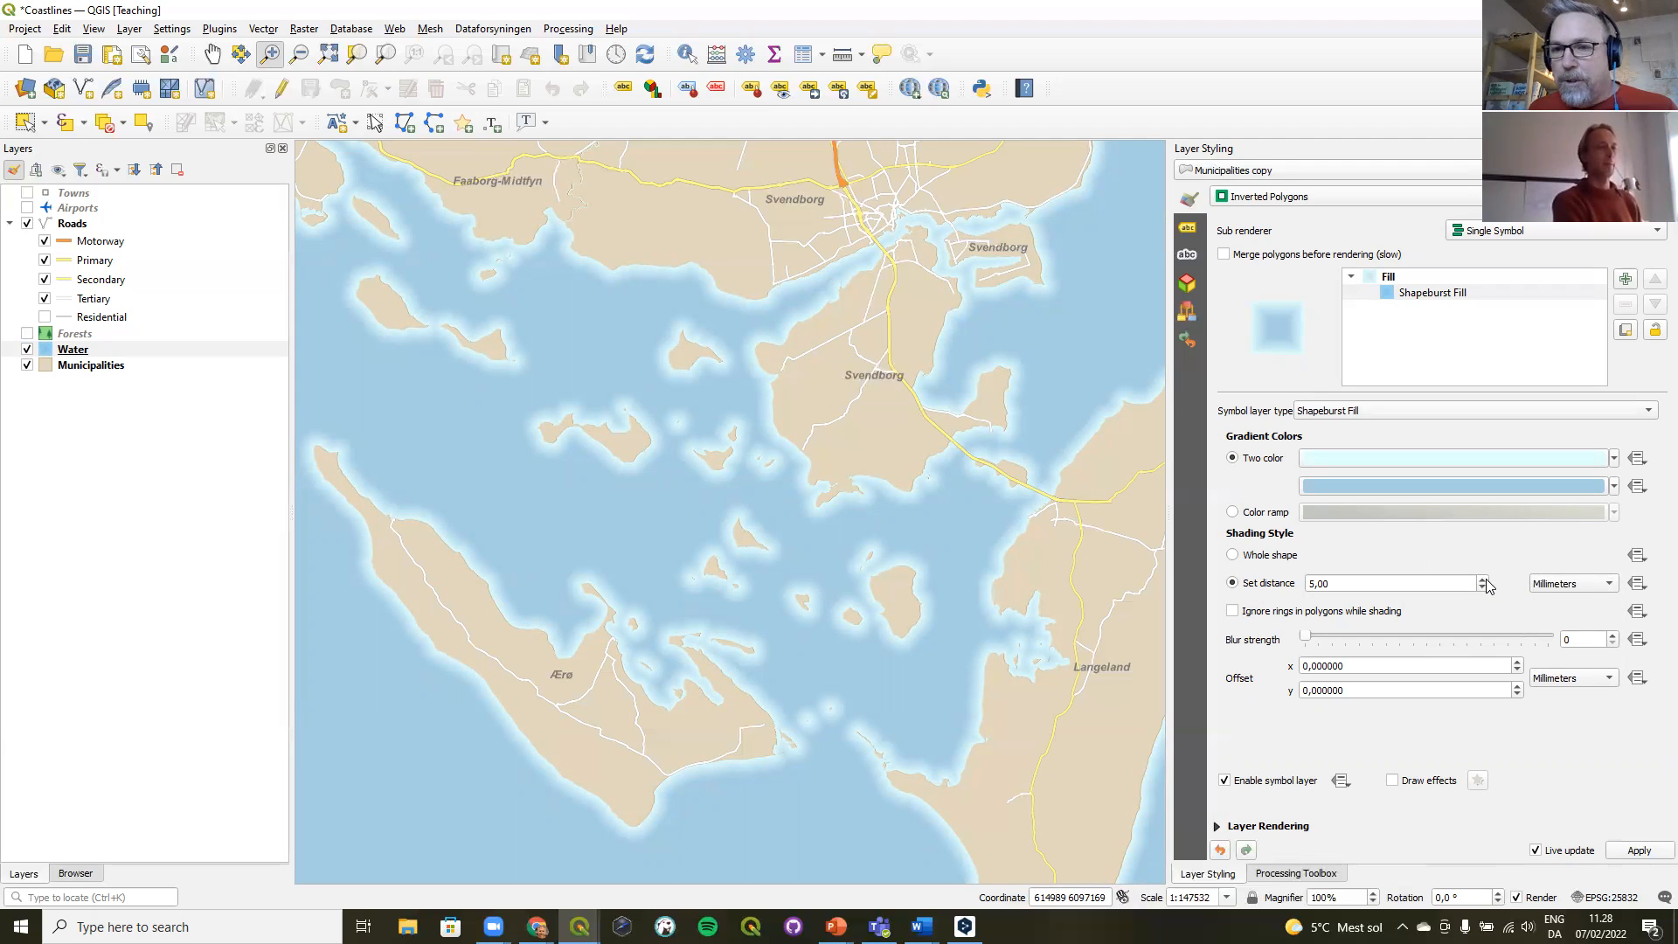
{"action": "double_click", "coordinate": [1483, 587]}
{"action": "left_click", "coordinate": [1483, 582]}
{"action": "left_click", "coordinate": [1484, 581]}
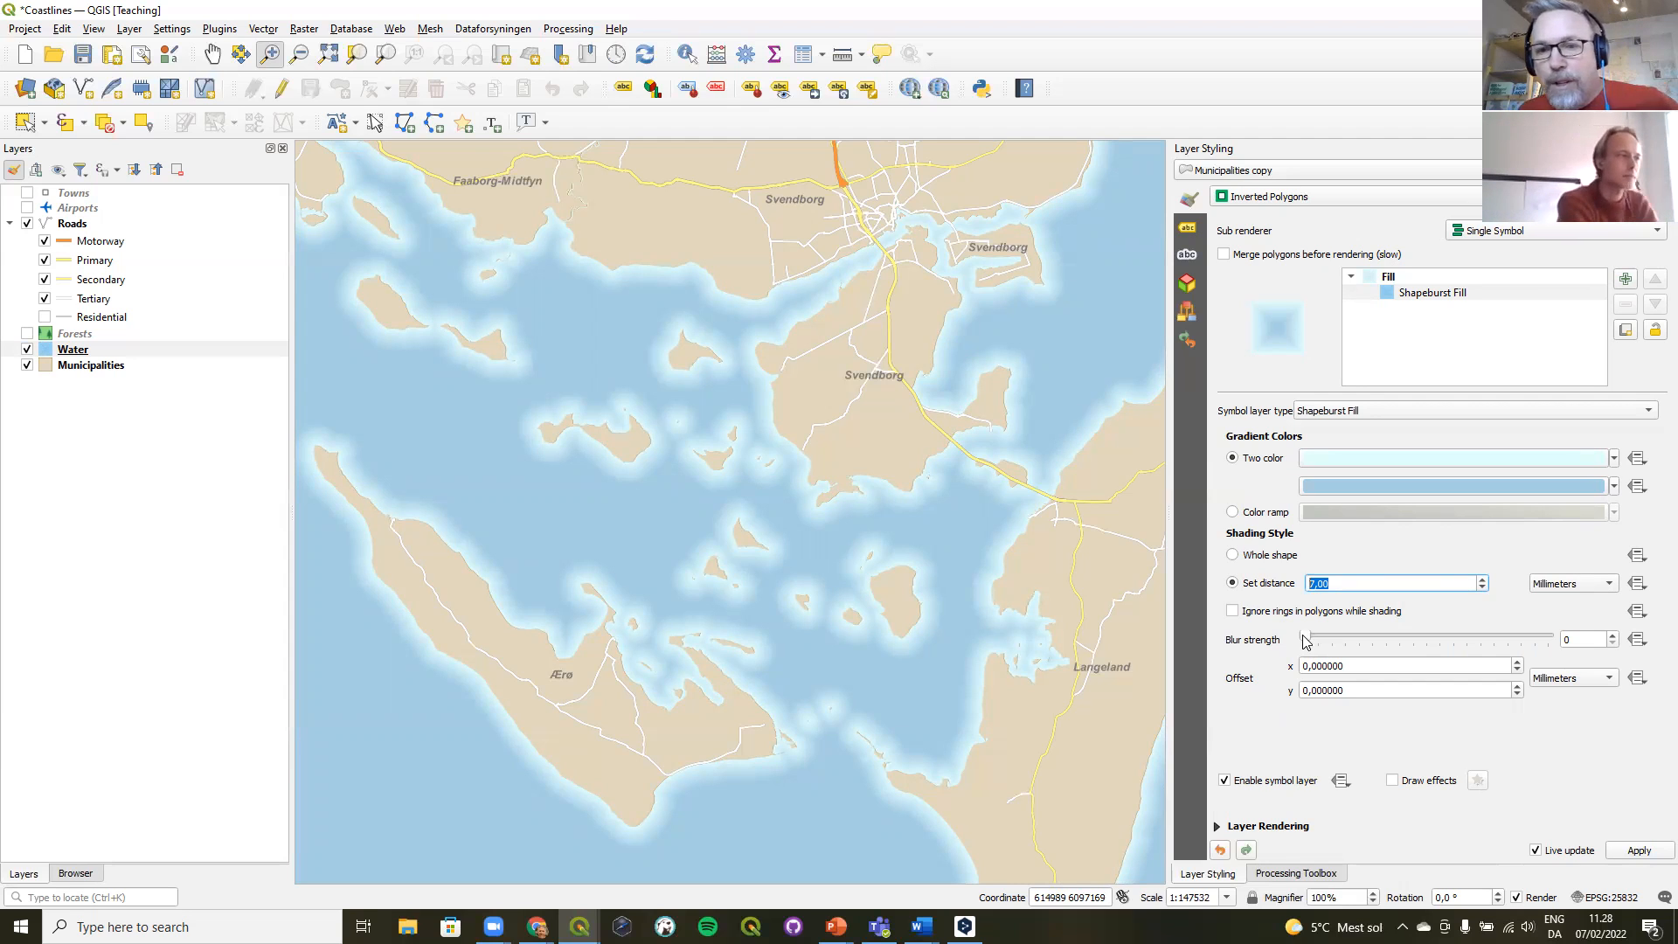
{"action": "left_click_drag", "start_coordinate": [1304, 641], "coordinate": [1506, 629]}
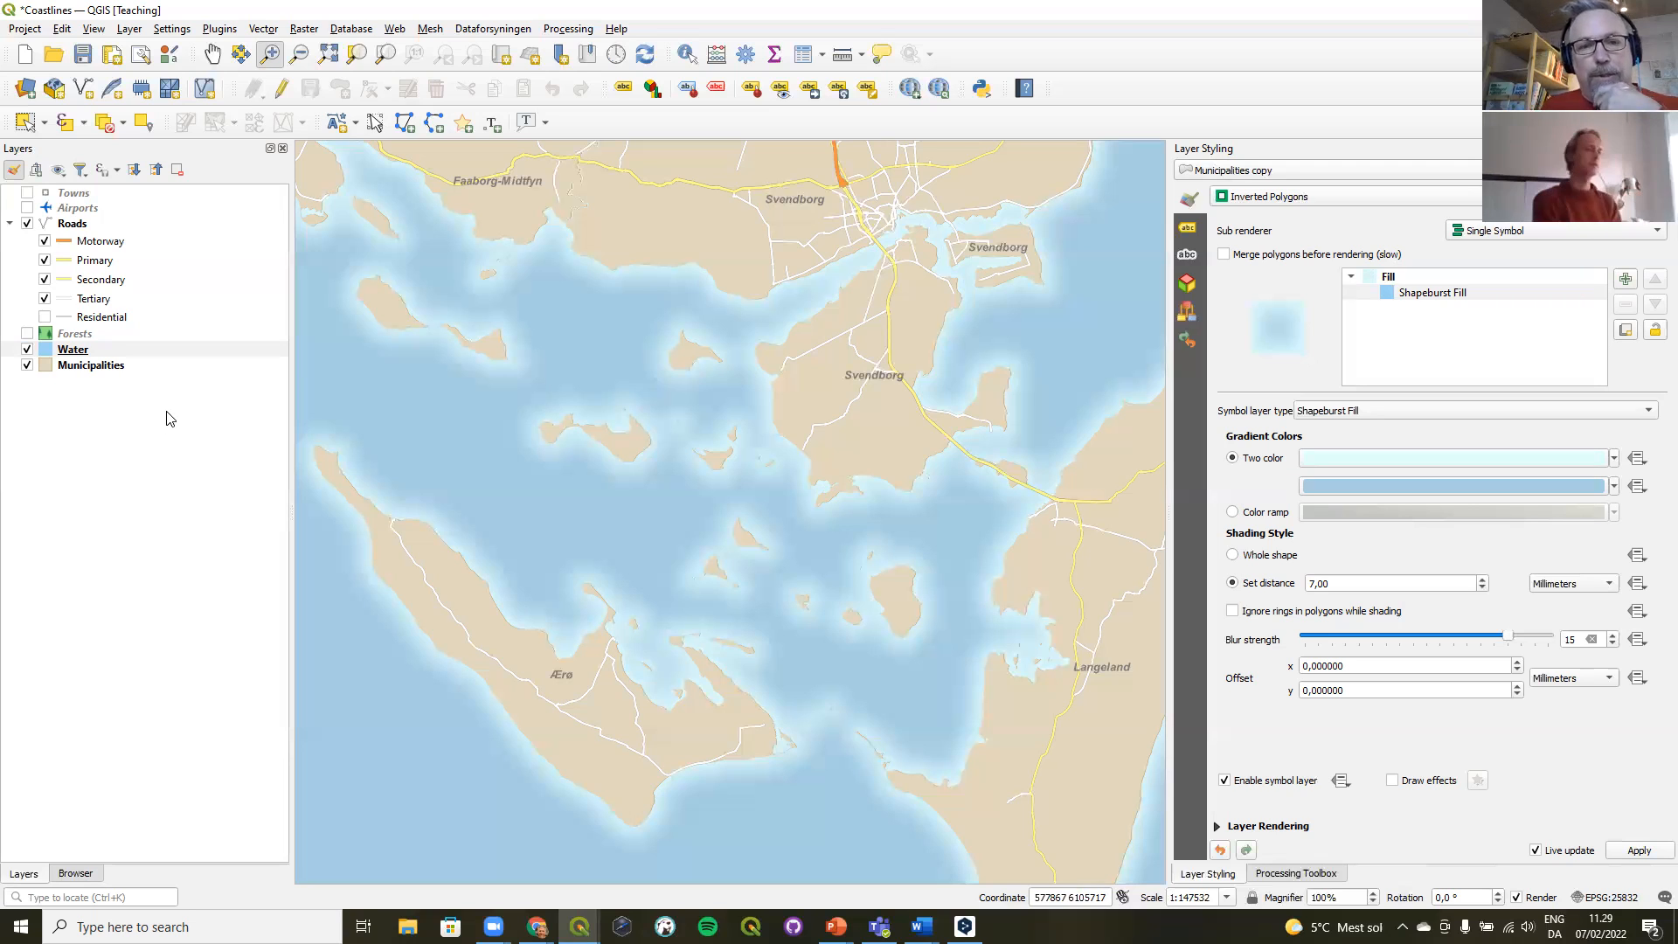
- Duplicate the Municipalities layer and rename the copy as Dots
{"action": "right_click", "coordinate": [76, 371]}
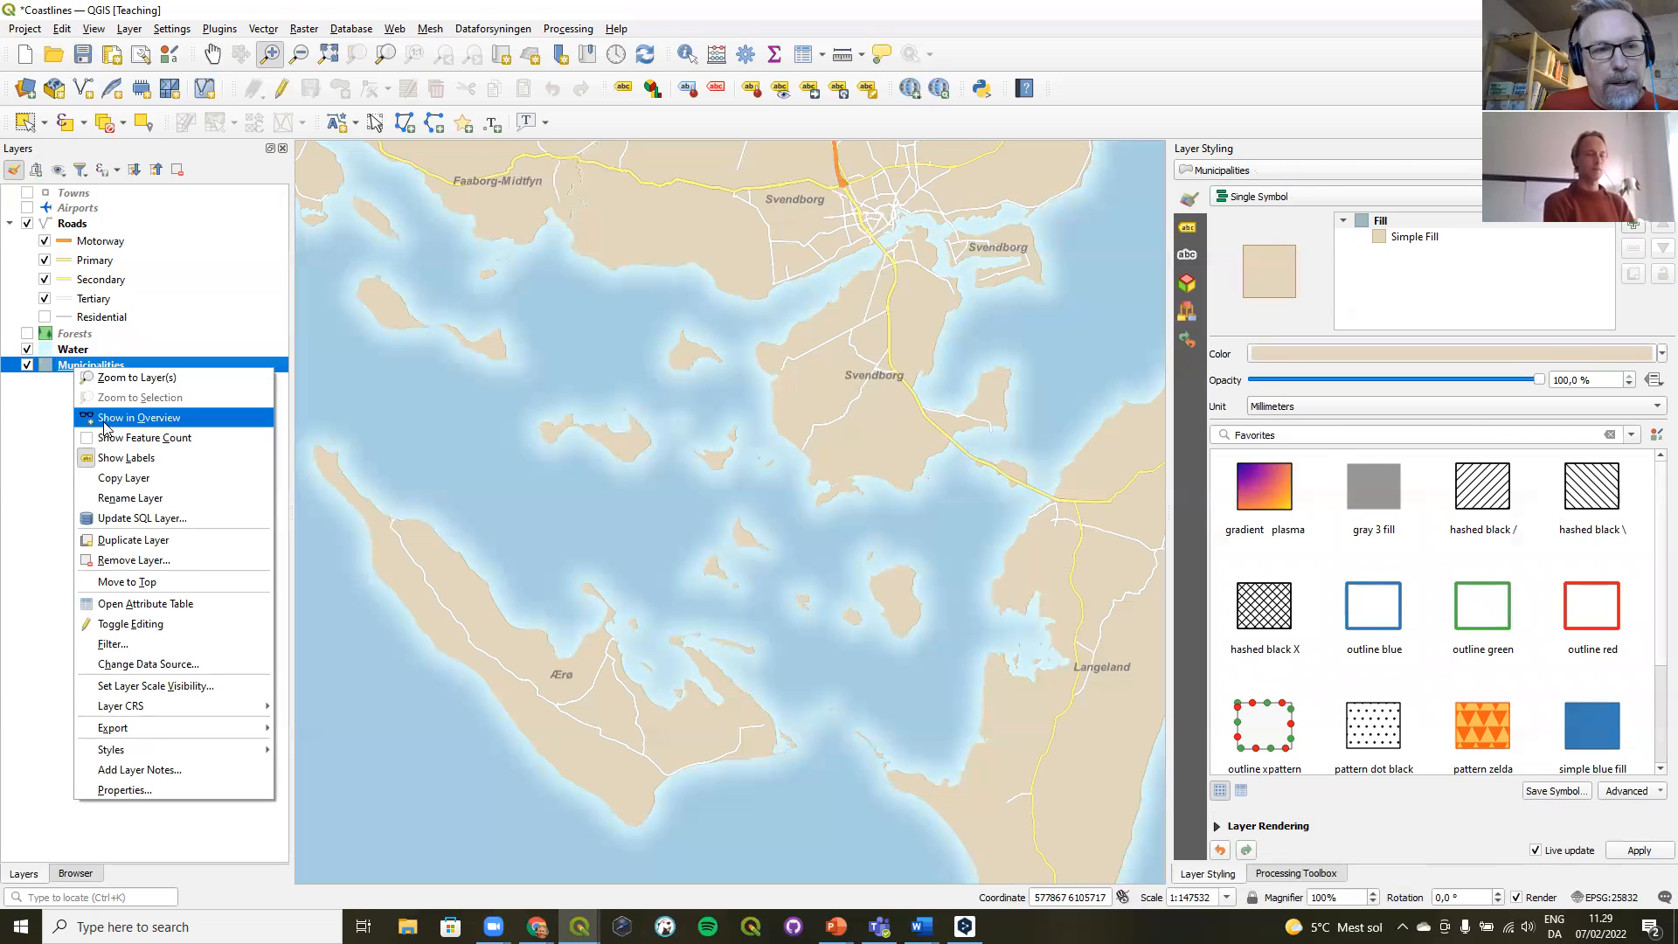
{"action": "left_click", "coordinate": [128, 540]}
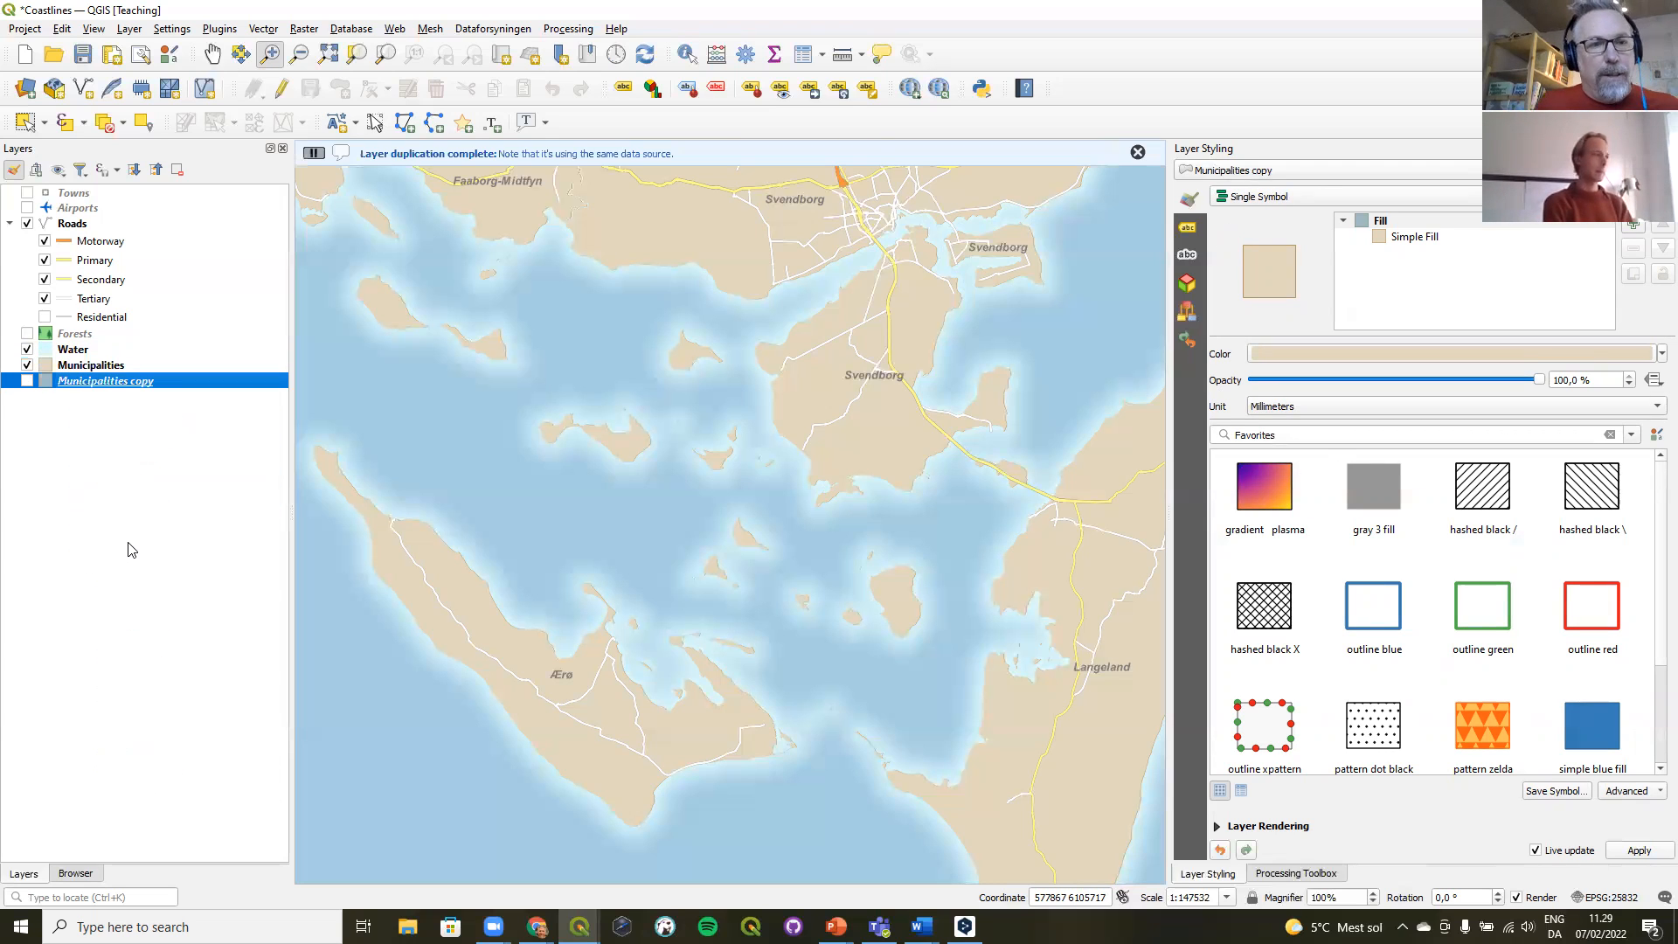
{"action": "right_click", "coordinate": [117, 381]}
{"action": "left_click", "coordinate": [200, 512]}
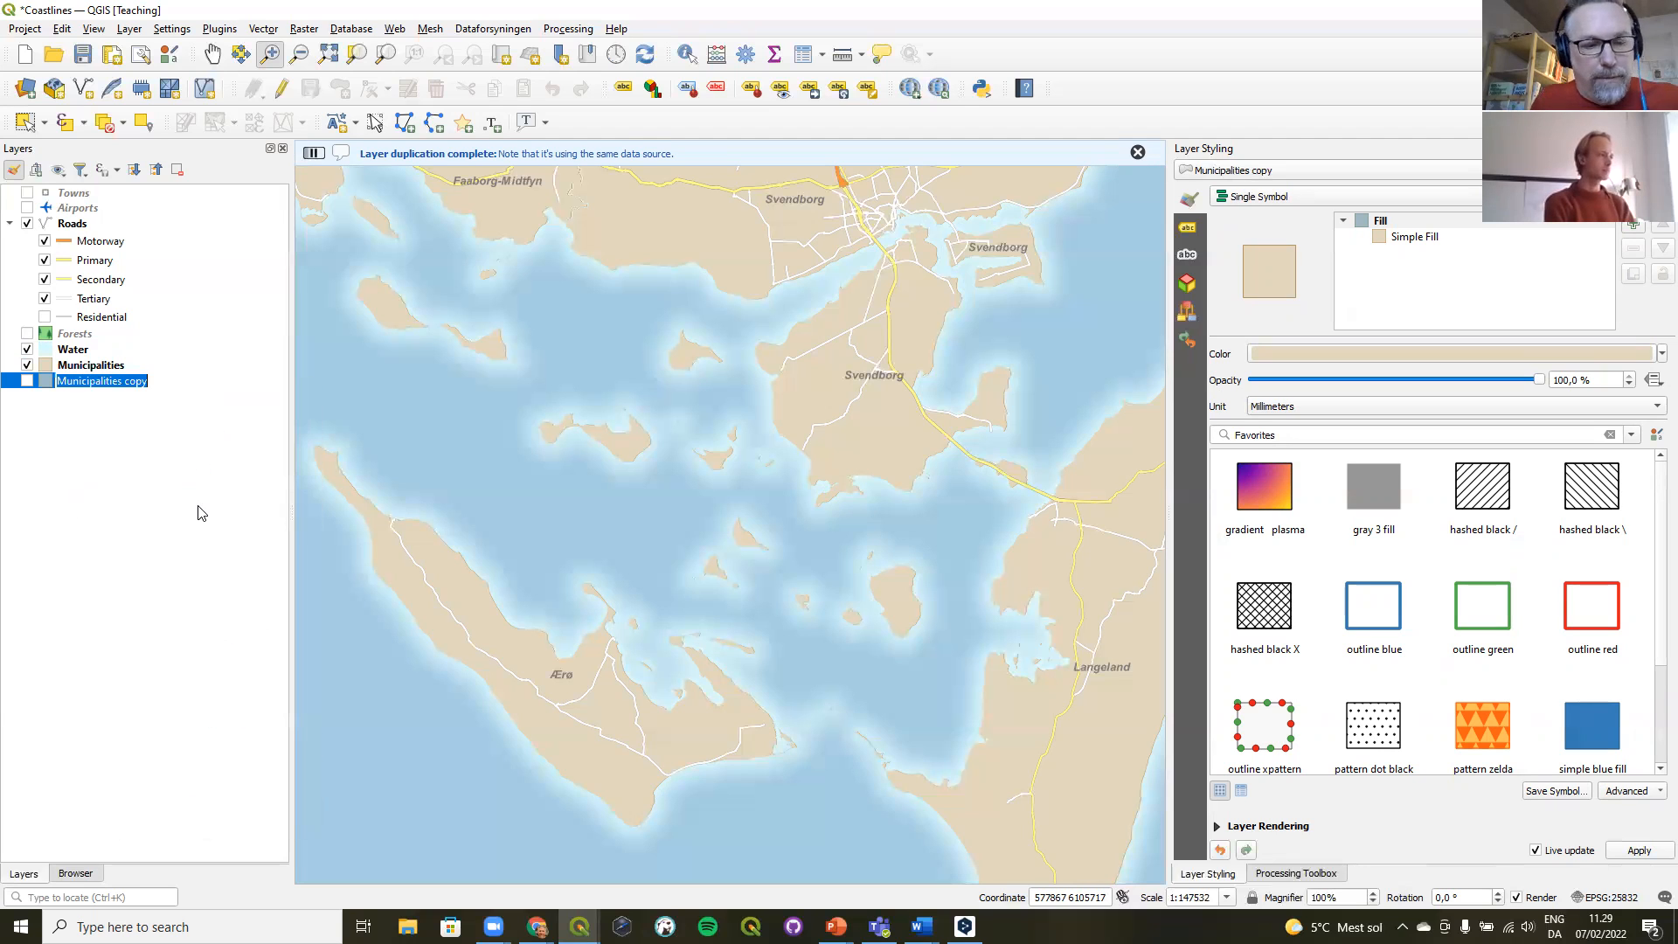
{"action": "type", "text": "Dots"}
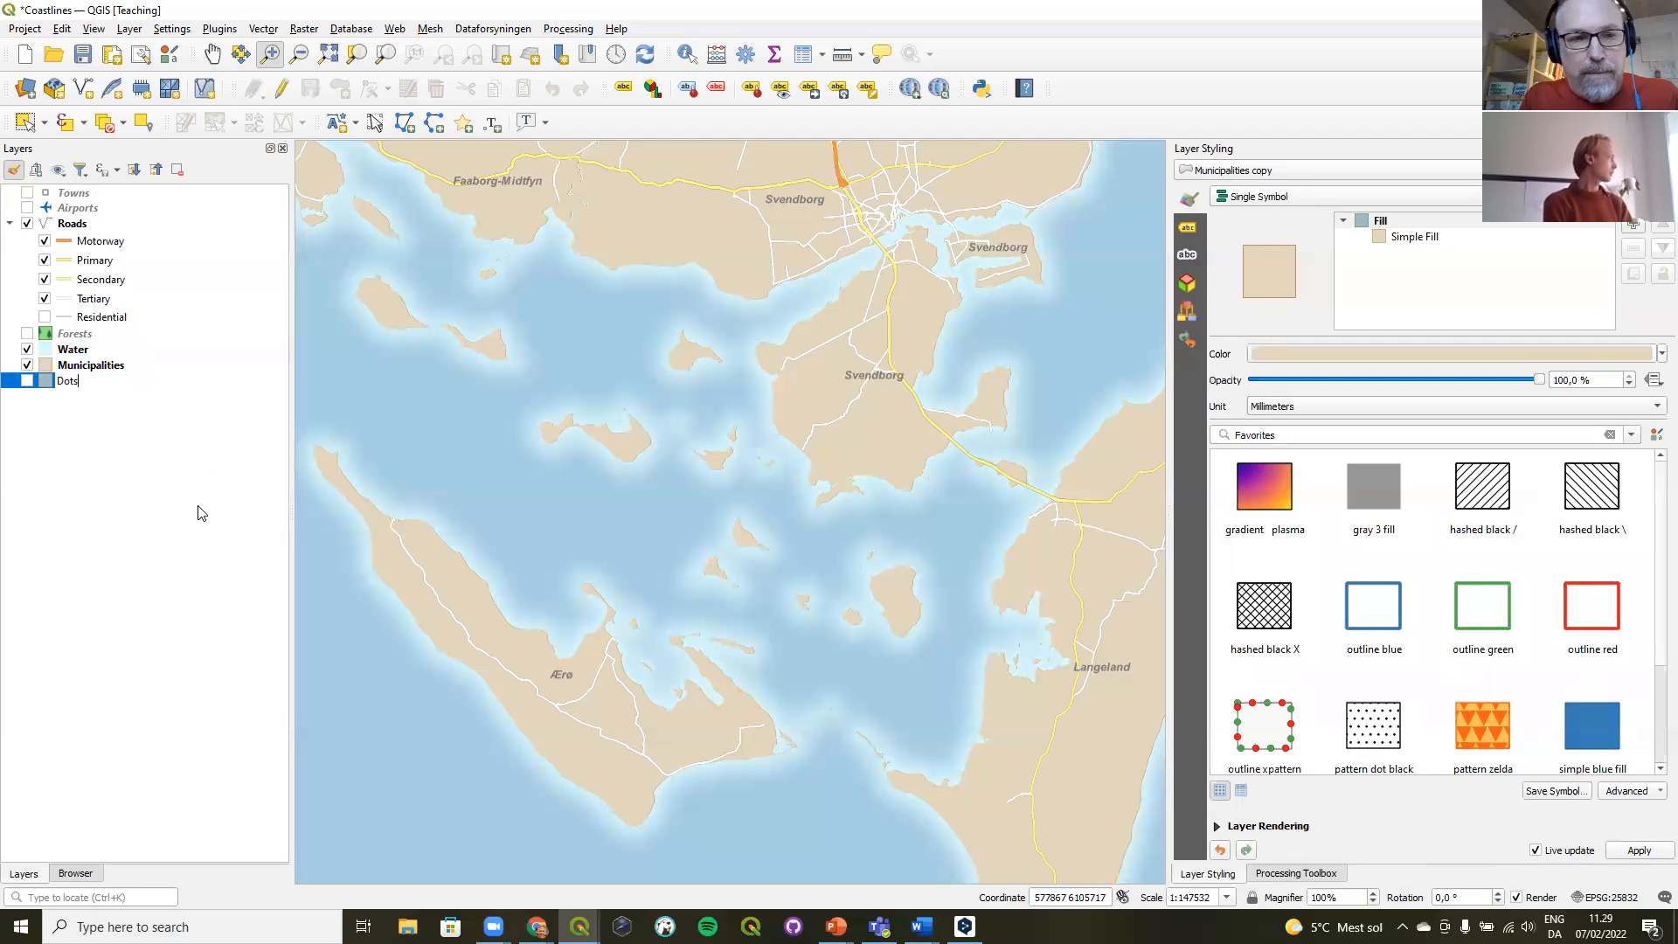
{"action": "key", "text": "Return"}
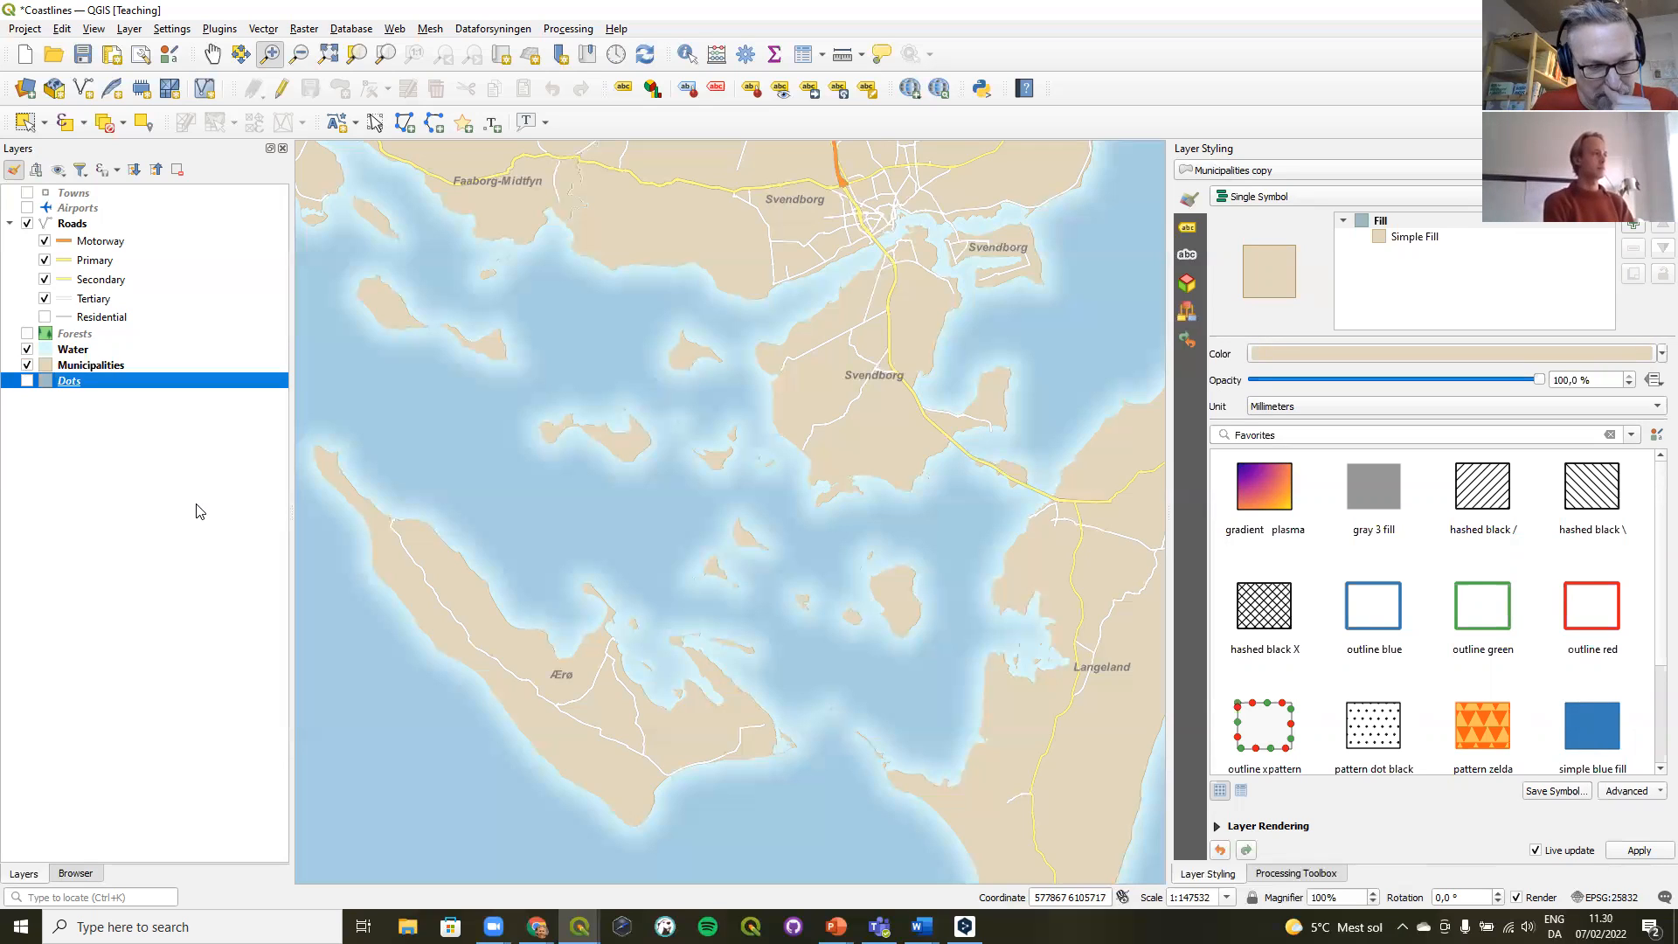
- Move the Dots layer above Water in the layer order, then hide Water and show Dots
{"action": "left_click_drag", "start_coordinate": [75, 377], "coordinate": [74, 343]}
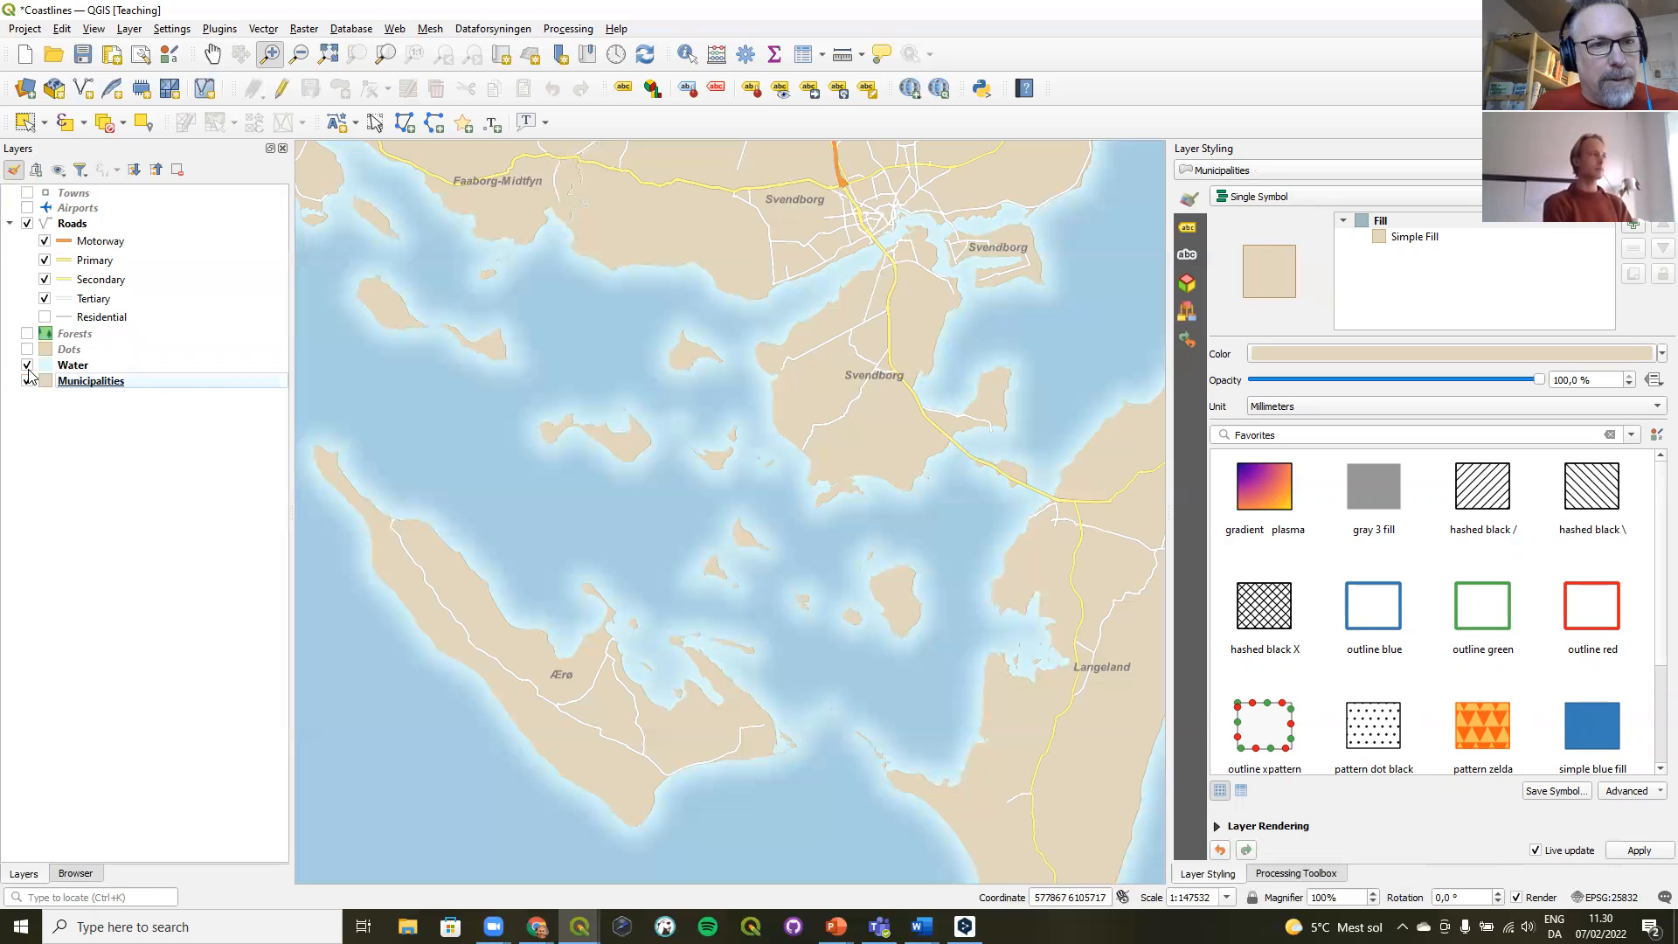
{"action": "left_click", "coordinate": [27, 366]}
{"action": "left_click", "coordinate": [27, 350]}
- Change the Dots layer's renderer to Inverted Polygons and its Simple Fill symbol layer to a Point Pattern Fill
{"action": "left_click", "coordinate": [63, 351]}
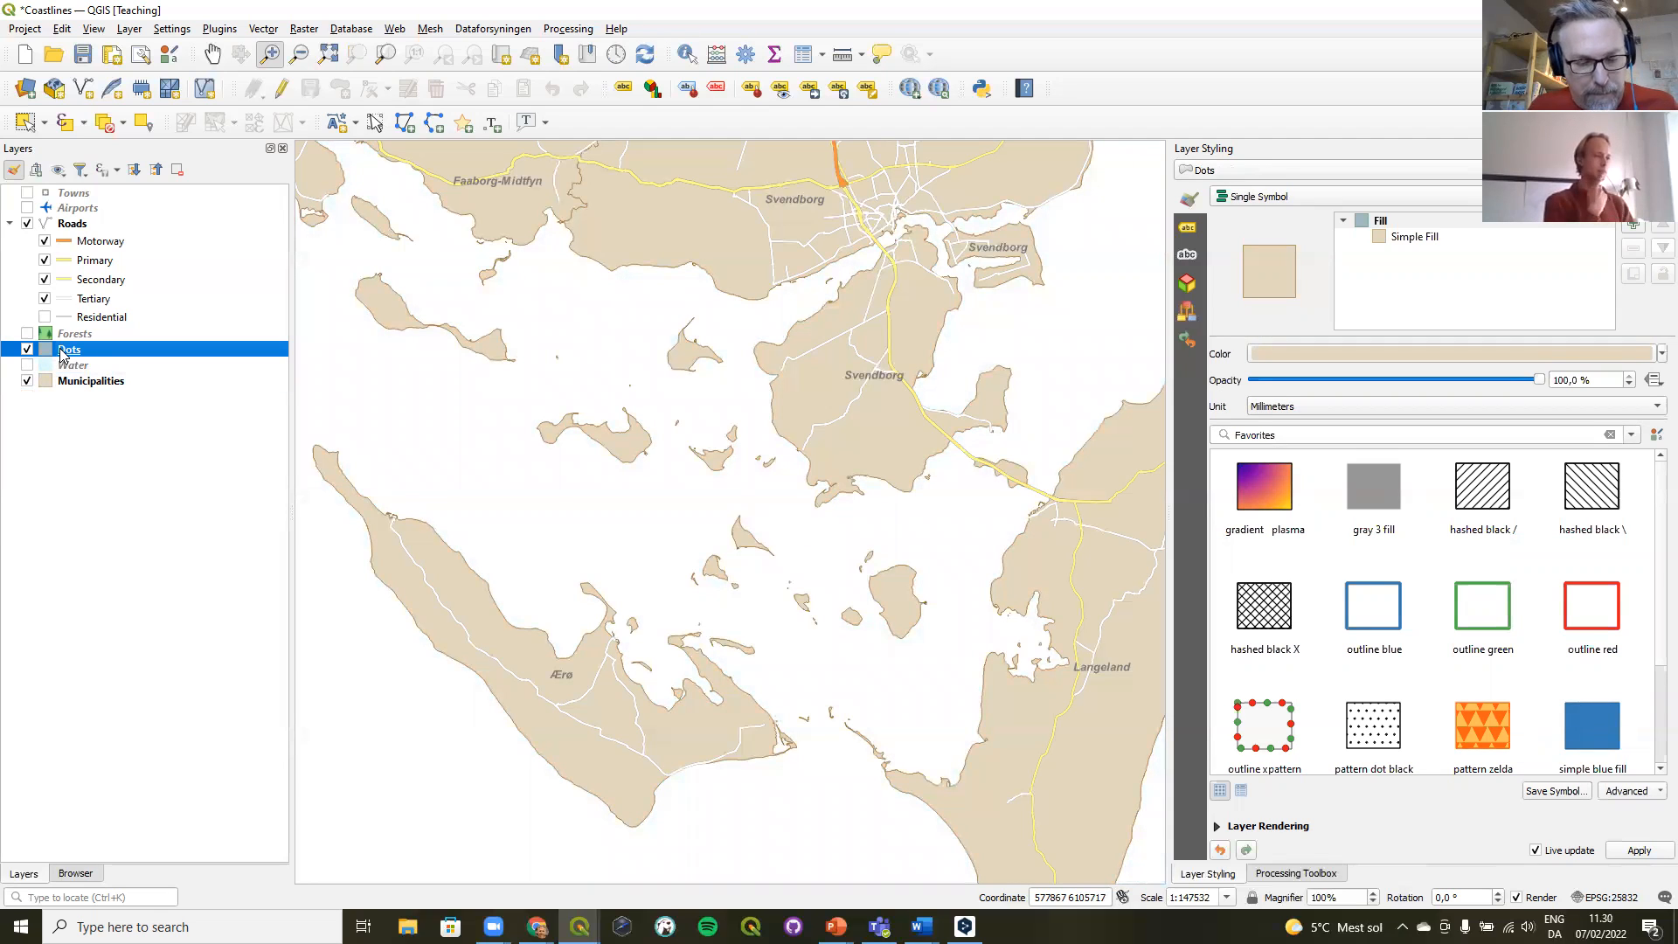
{"action": "left_click", "coordinate": [1256, 197]}
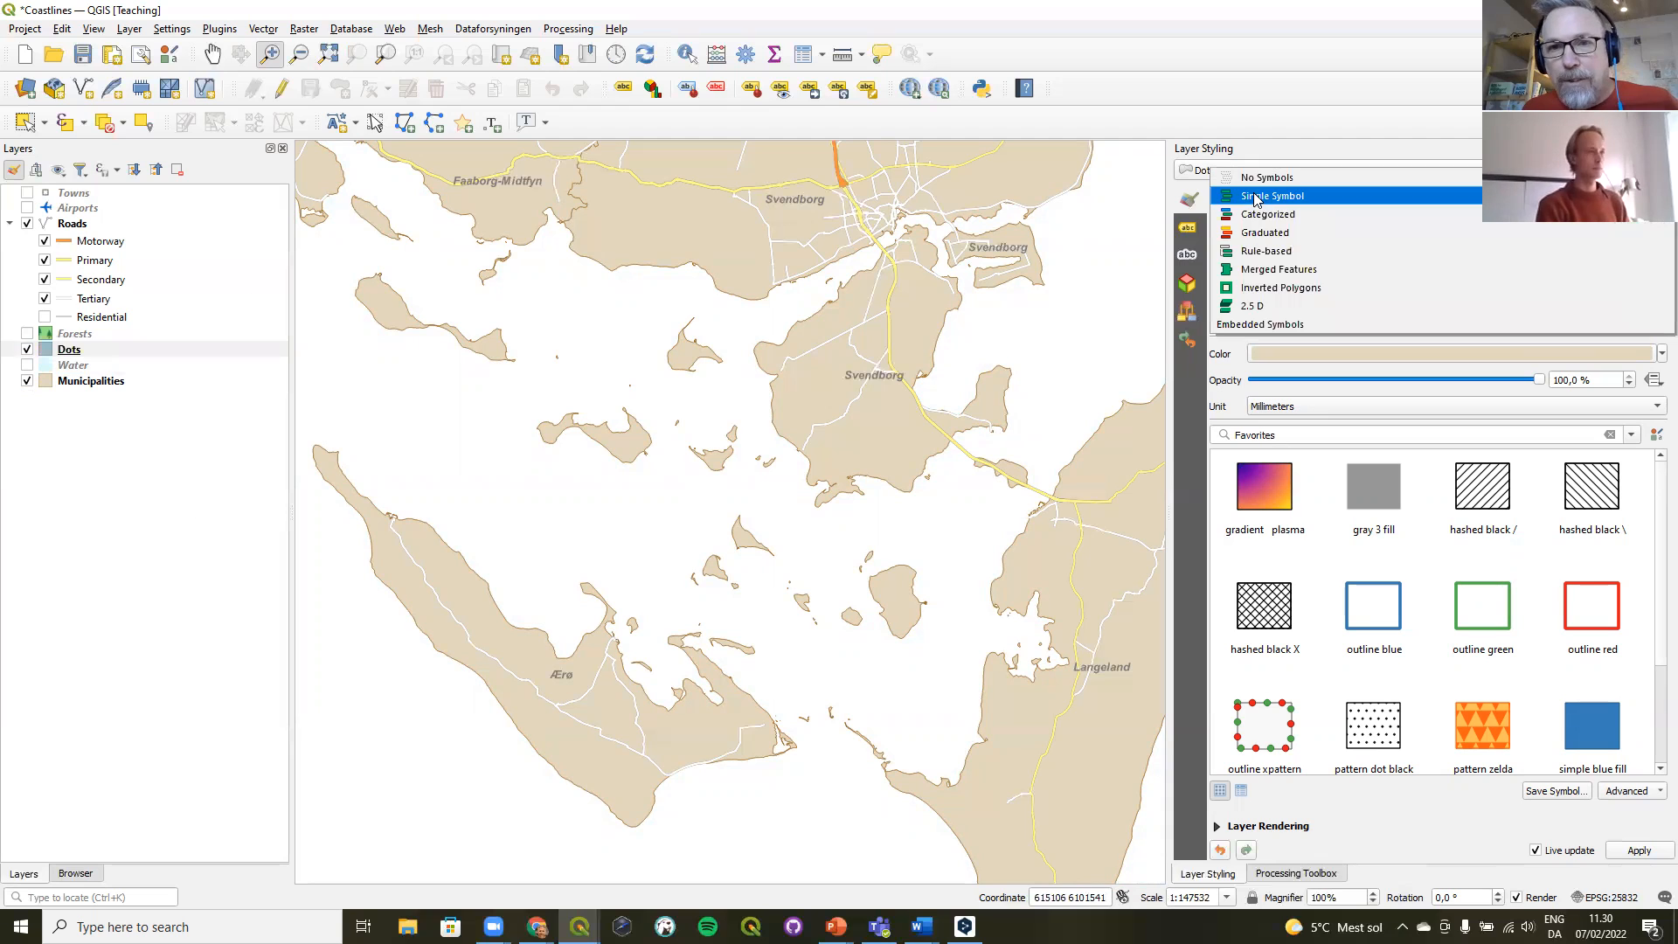
{"action": "left_click", "coordinate": [1280, 284]}
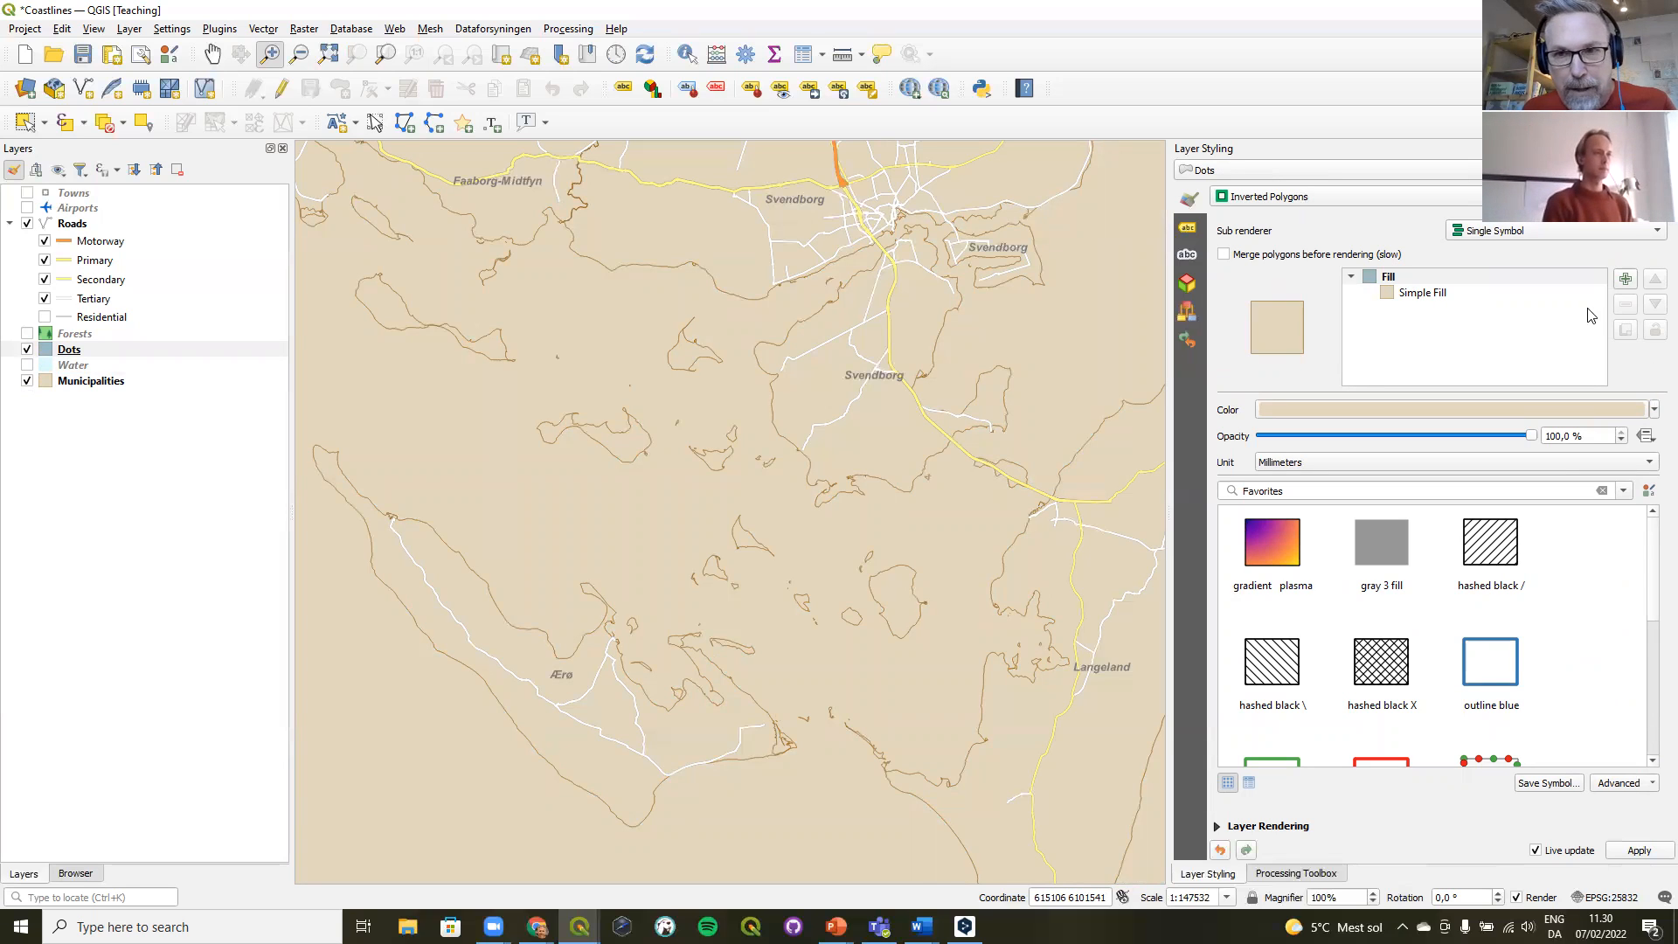
{"action": "left_click", "coordinate": [1434, 295]}
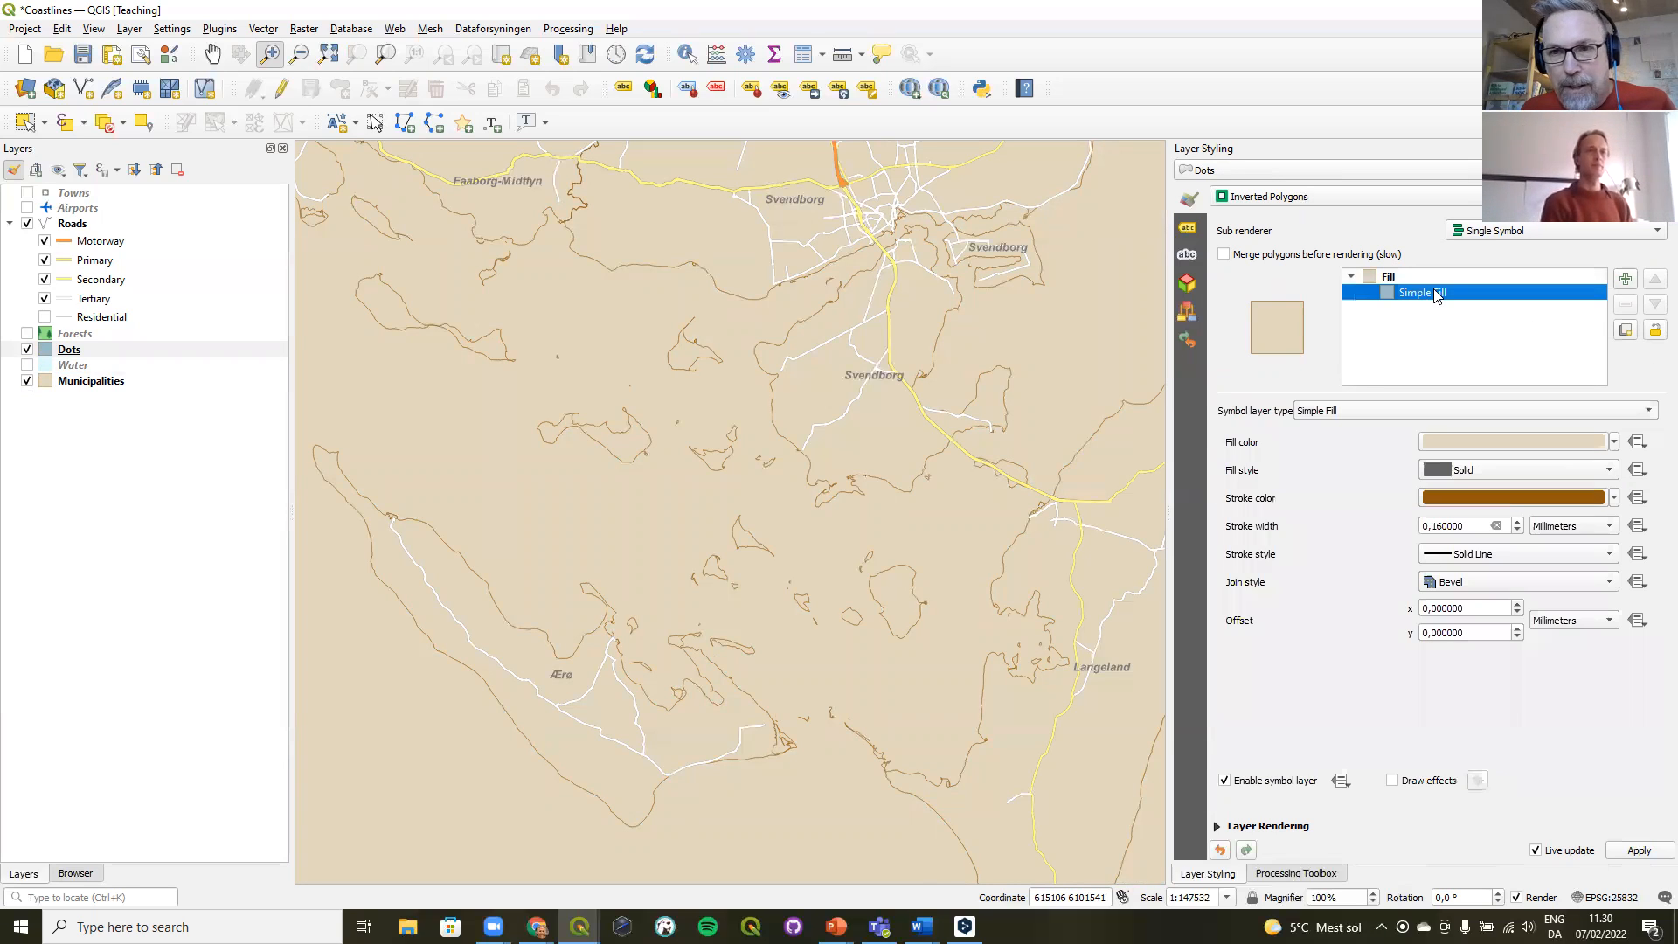
{"action": "left_click", "coordinate": [1345, 411]}
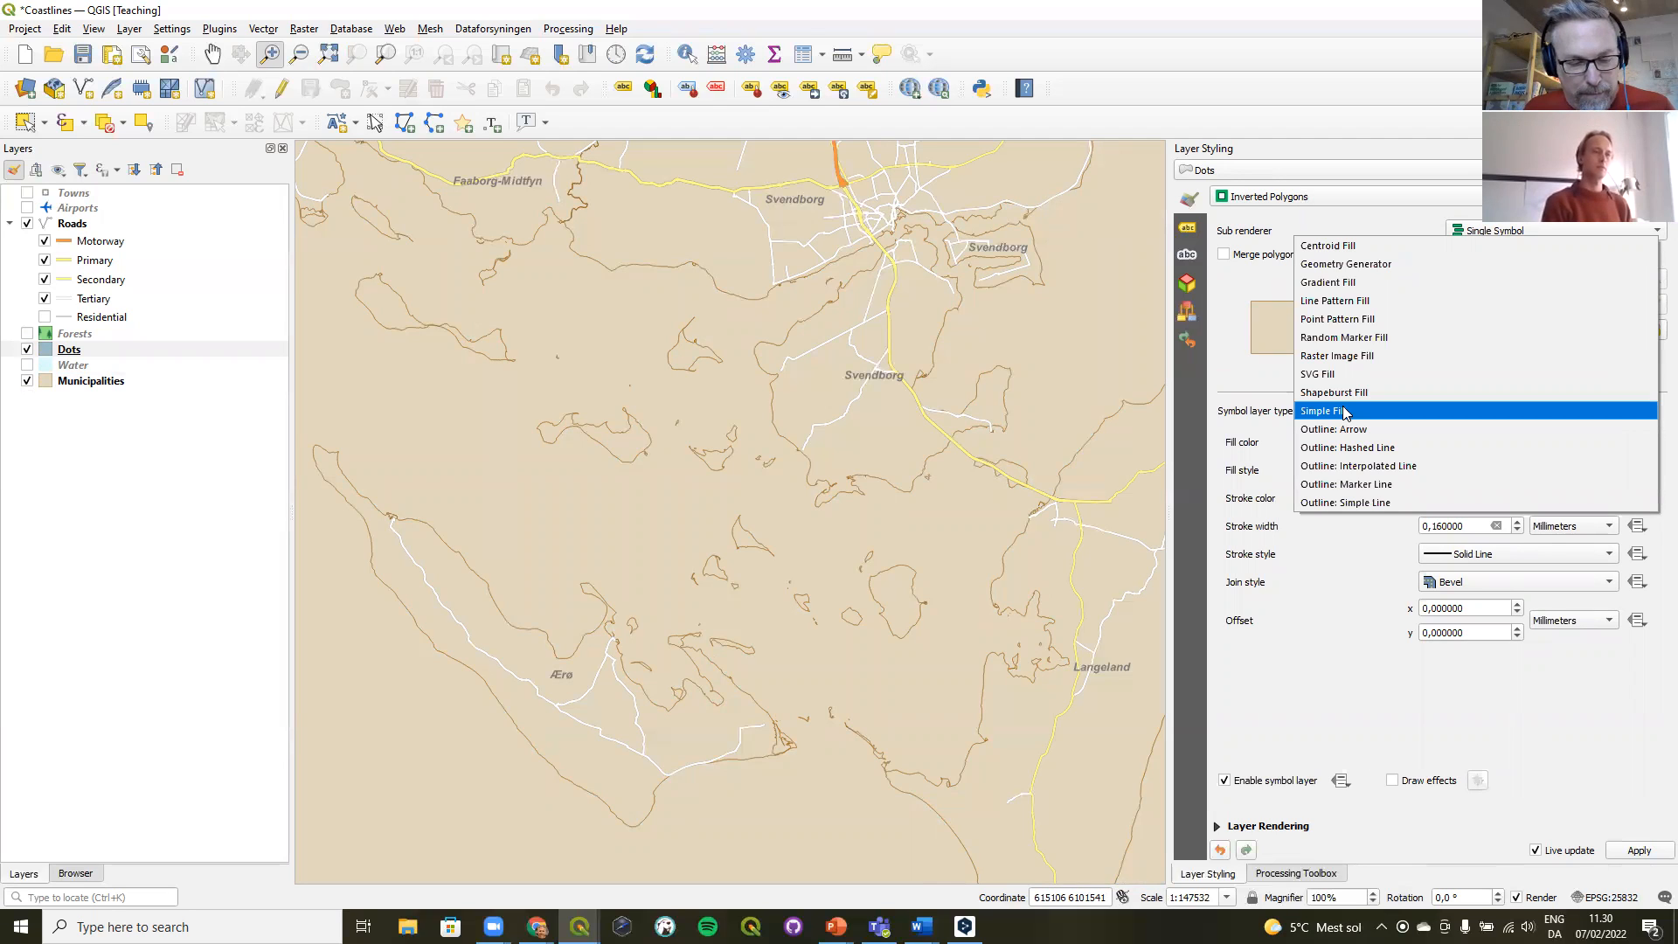
{"action": "left_click", "coordinate": [1368, 322]}
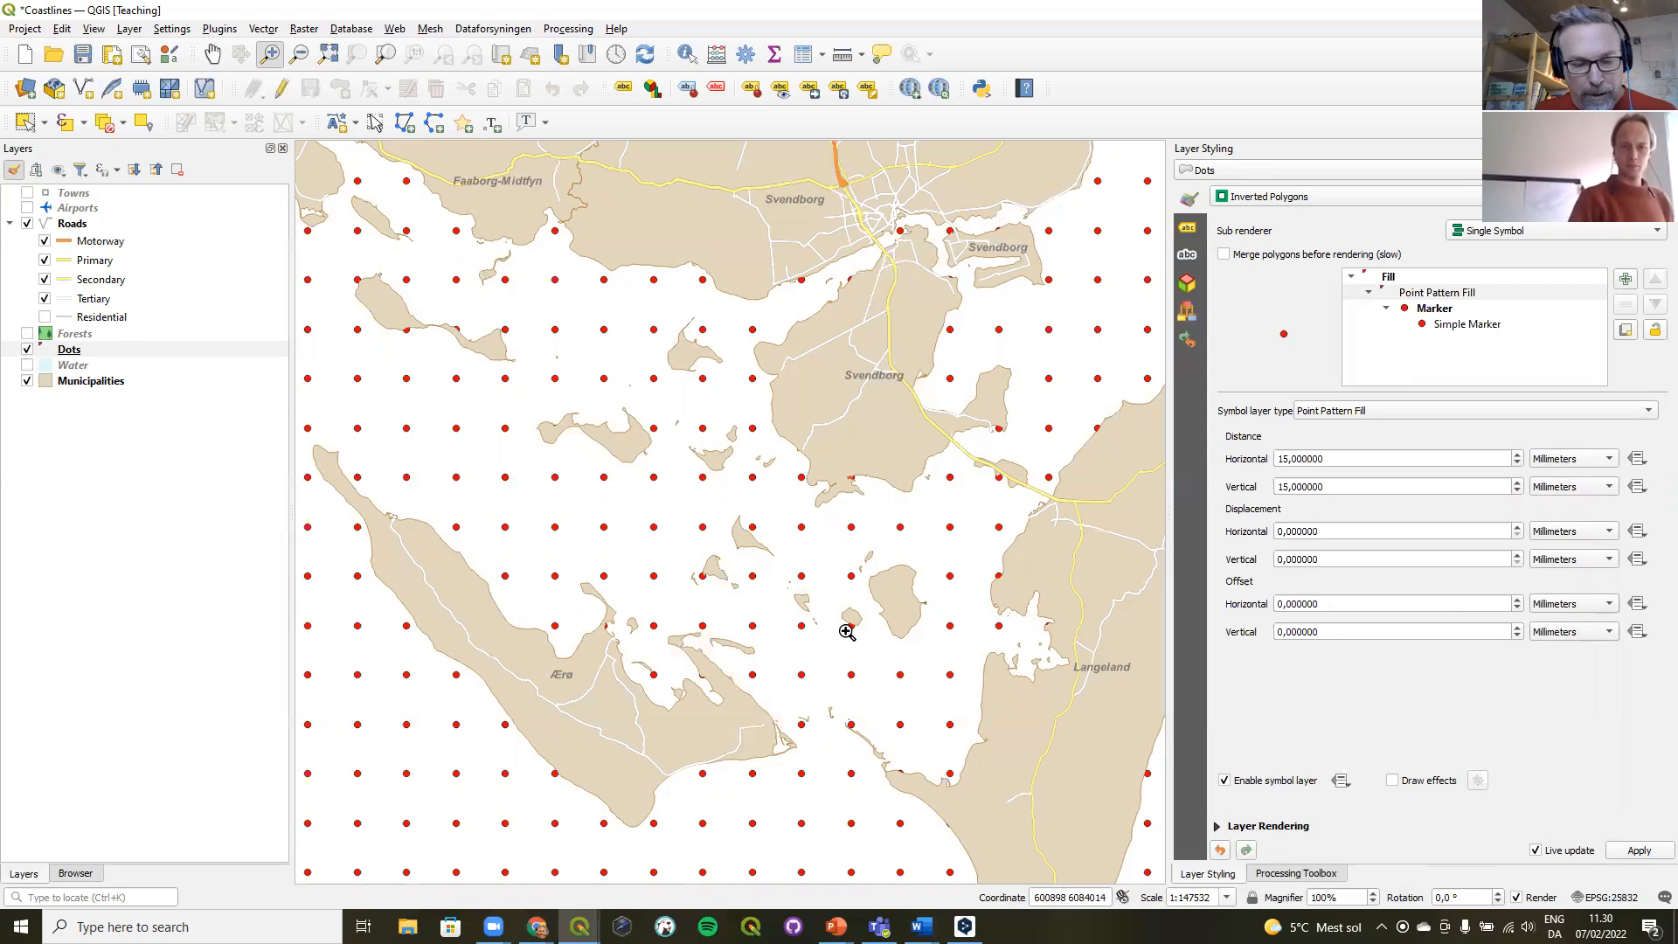
- Set the point pattern's distance to 1,5 millimeters horizontally and 1,2 millimeters vertically, and check the dots on the map
{"action": "left_click", "coordinate": [1431, 297]}
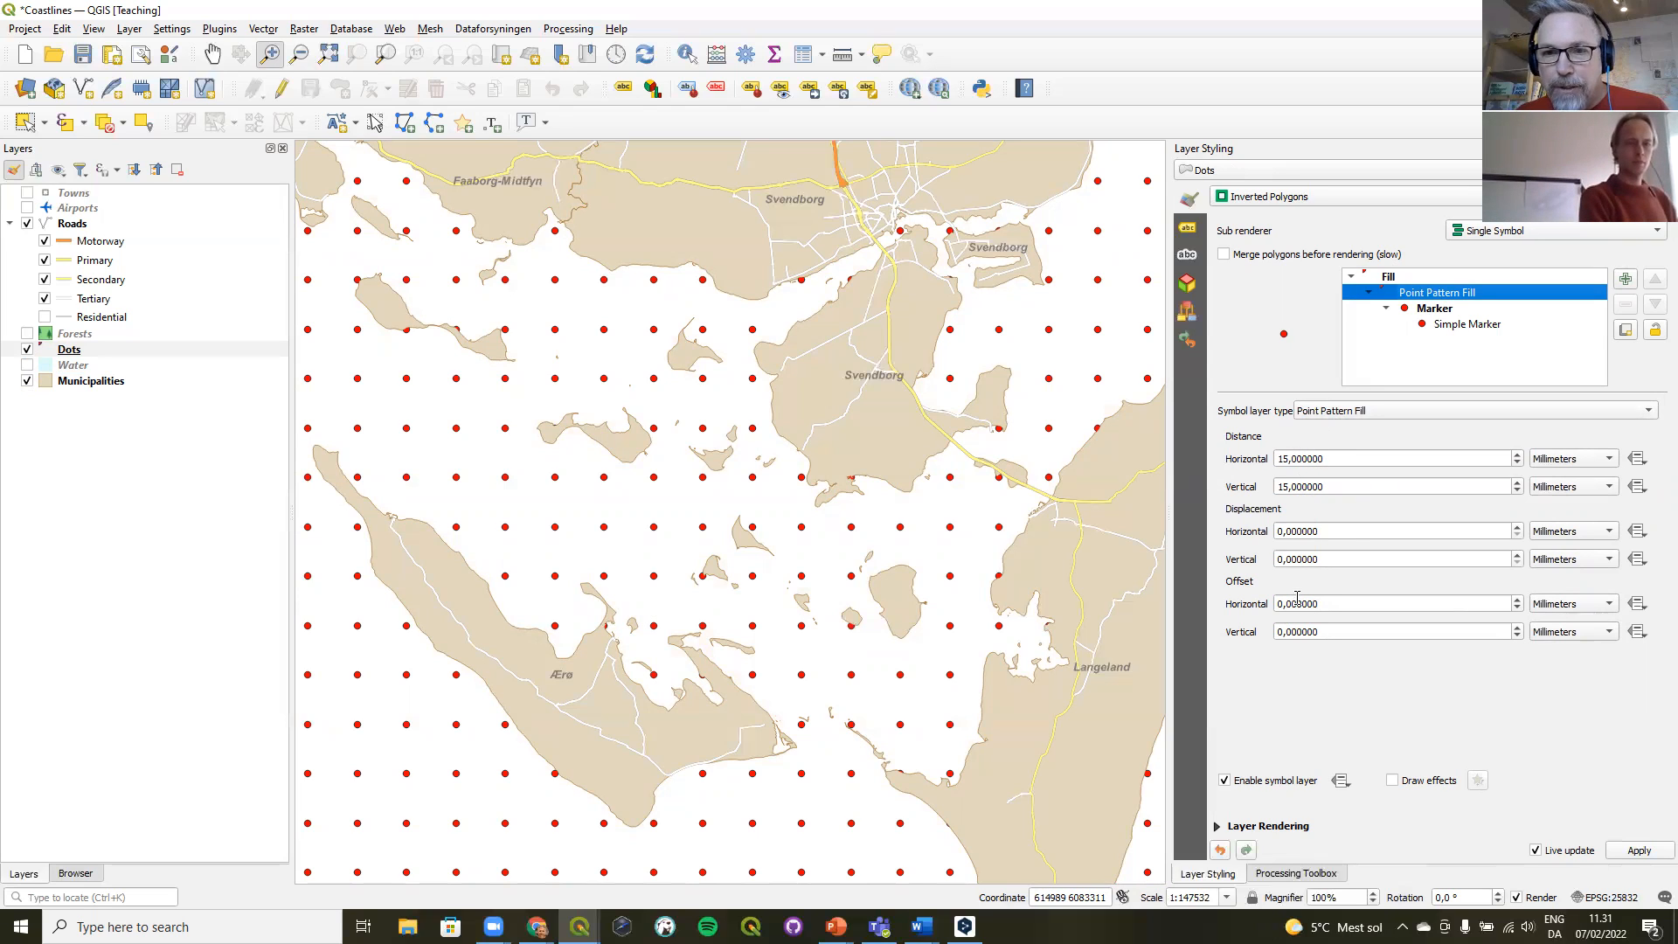
{"action": "left_click", "coordinate": [1297, 458]}
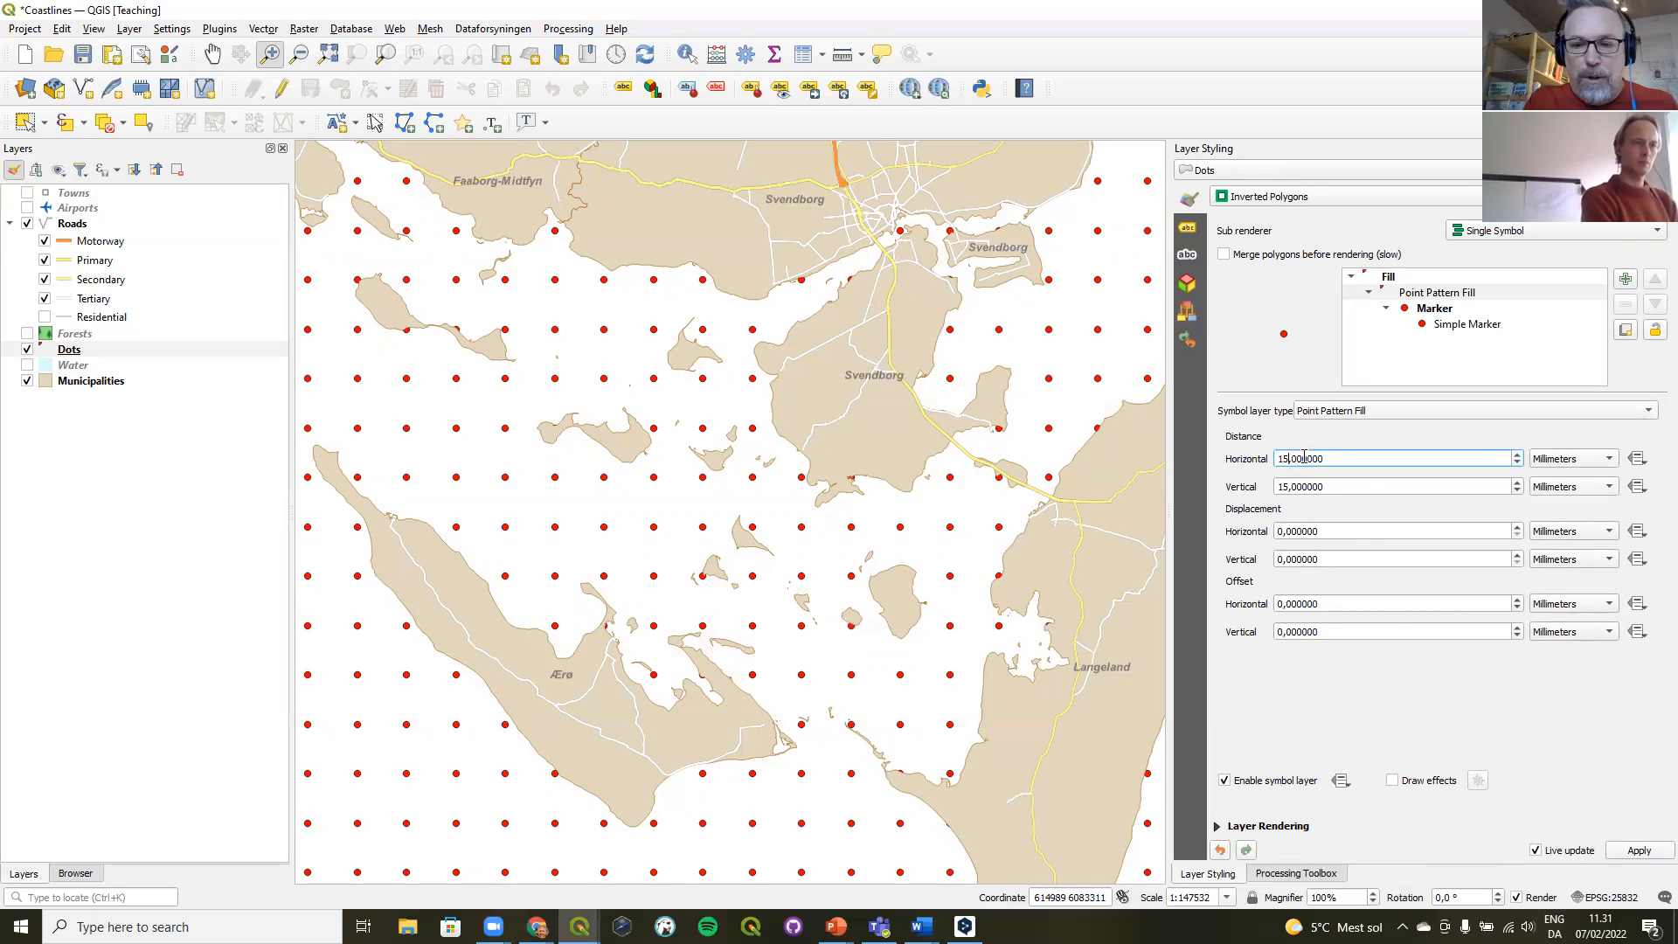
{"action": "key", "text": "BackSpace"}
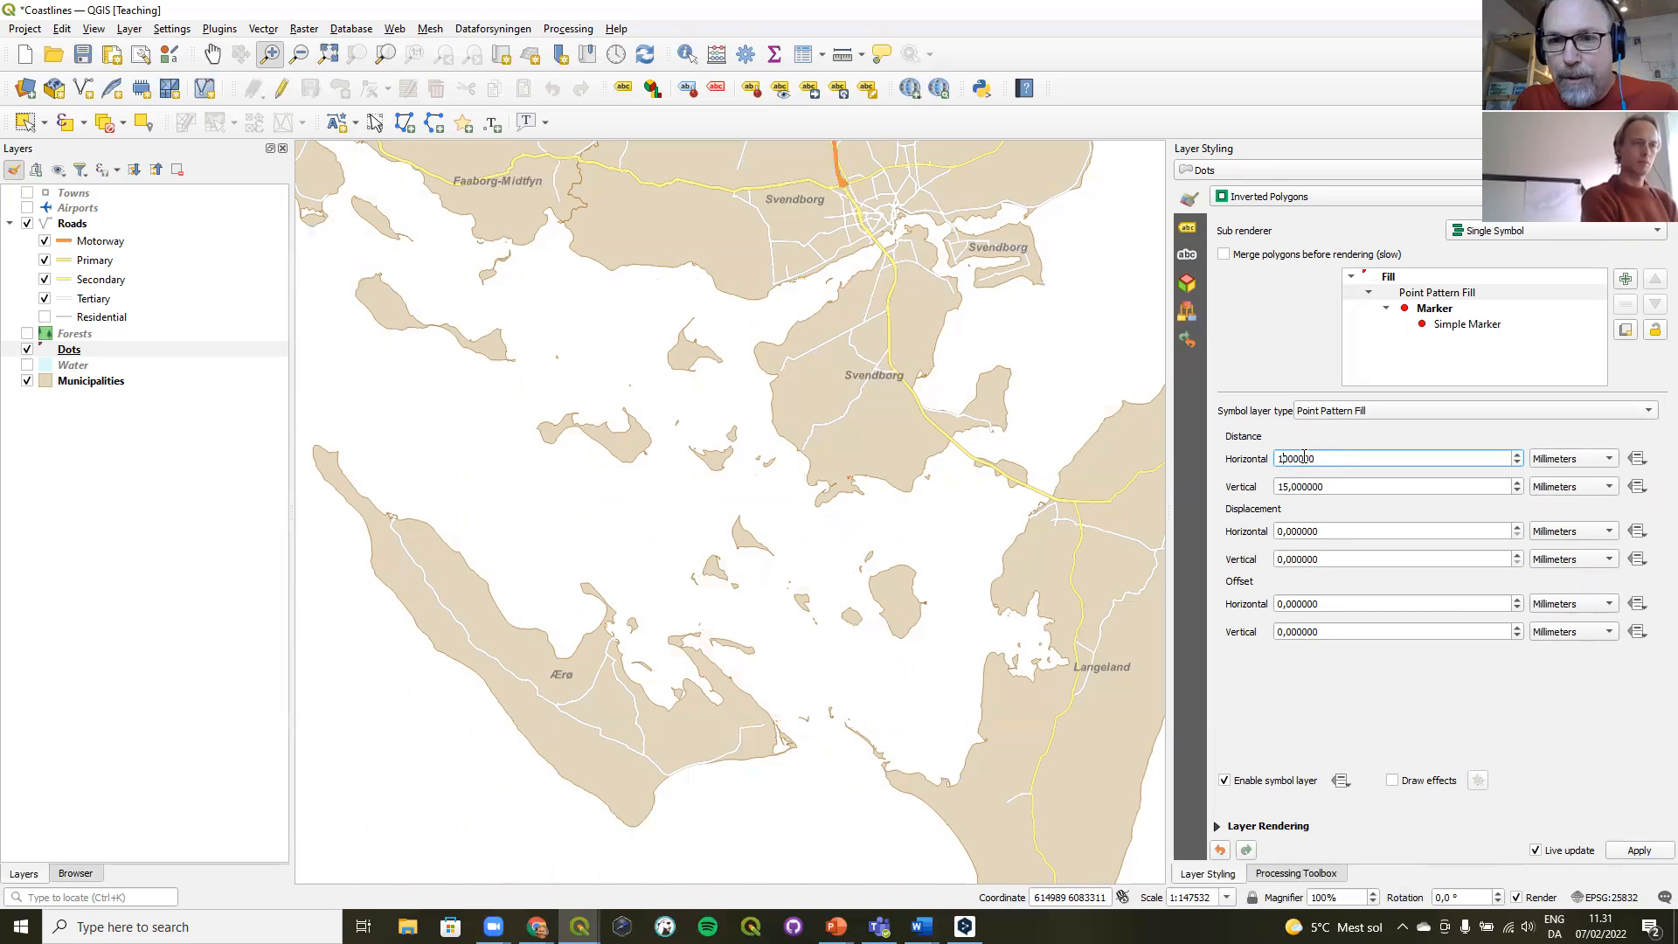
{"action": "type", "text": "5"}
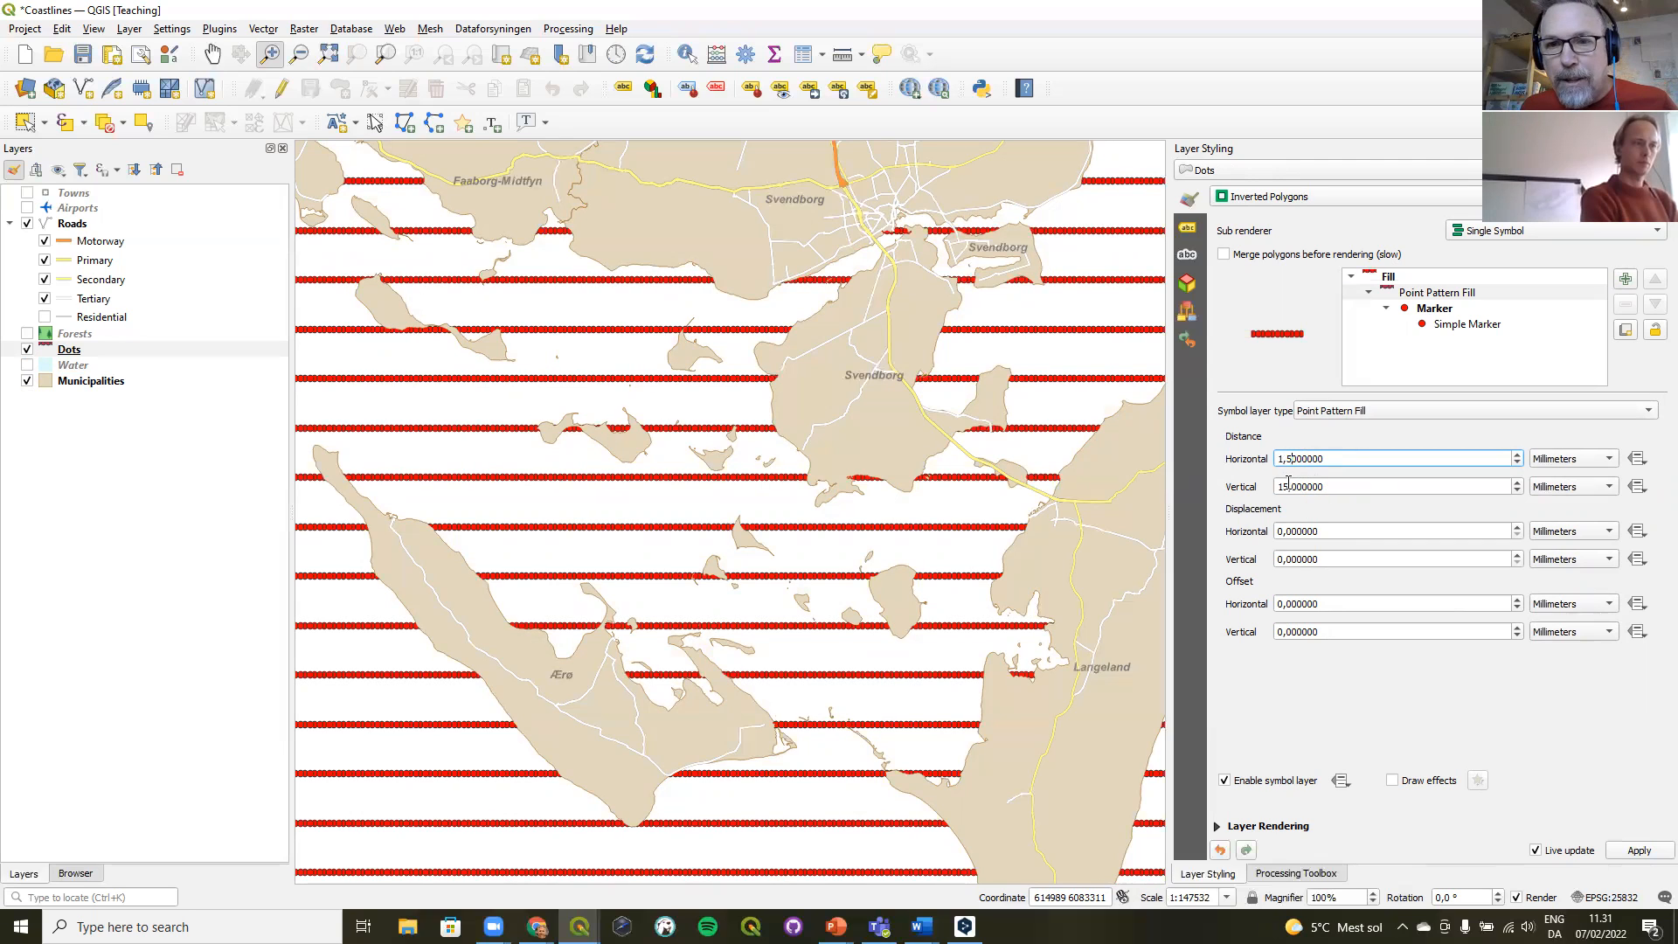
{"action": "left_click_drag", "start_coordinate": [1303, 487], "coordinate": [1239, 491]}
{"action": "type", "text": "1,2"}
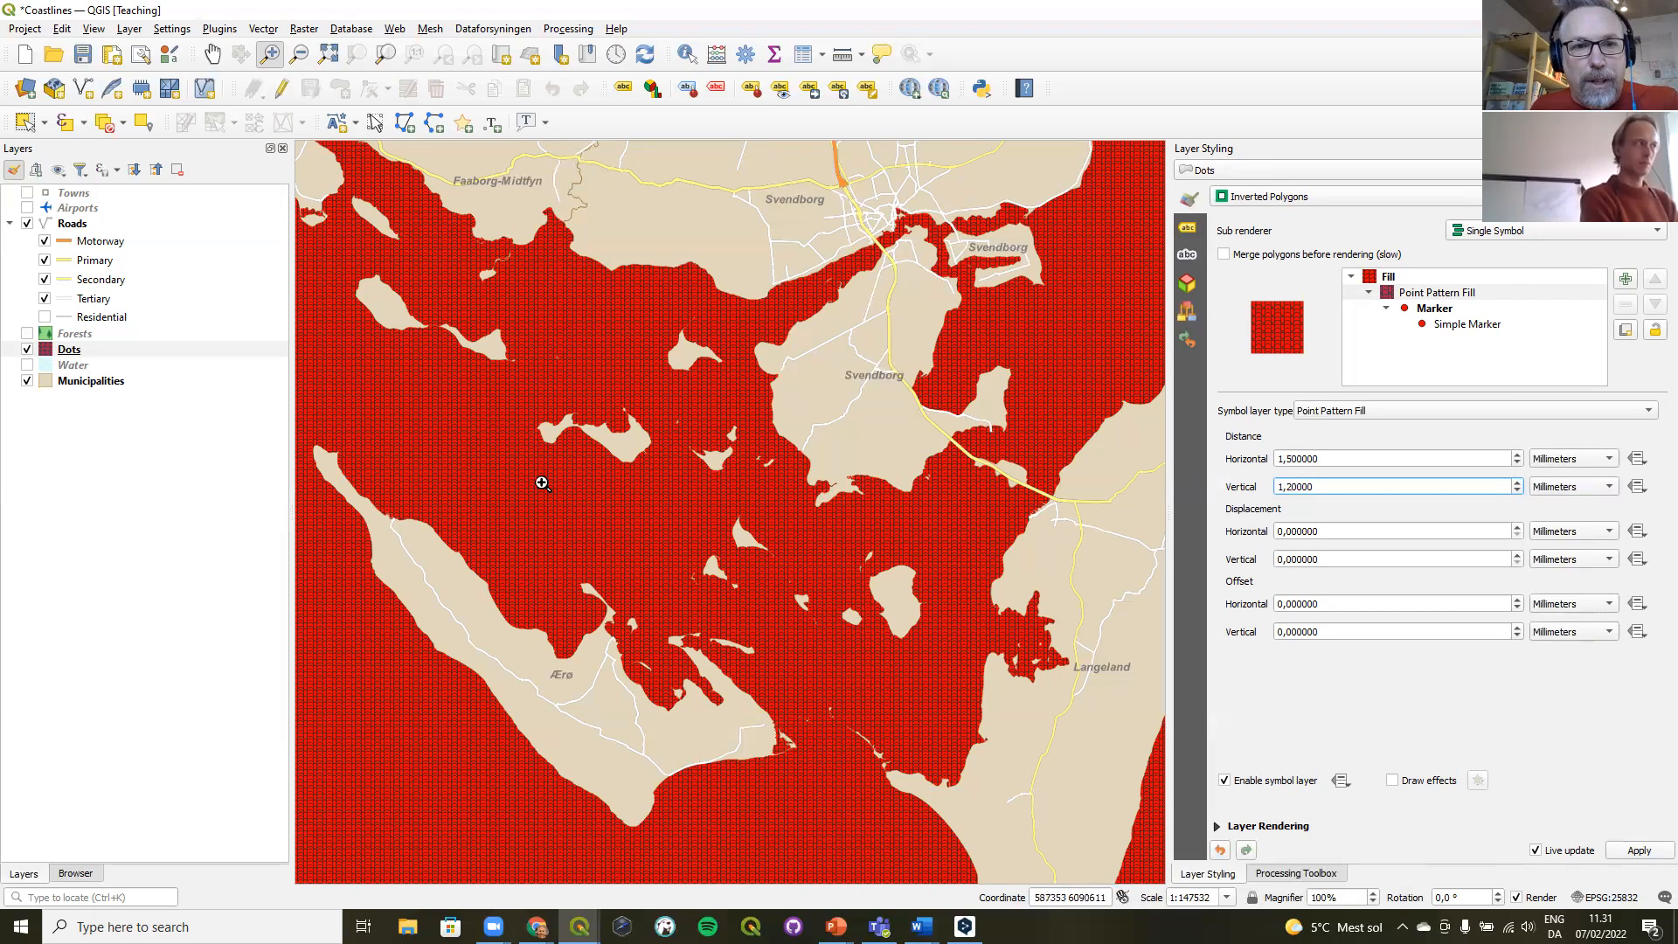
{"action": "left_click_drag", "start_coordinate": [544, 480], "coordinate": [618, 554]}
{"action": "left_click", "coordinate": [444, 54]}
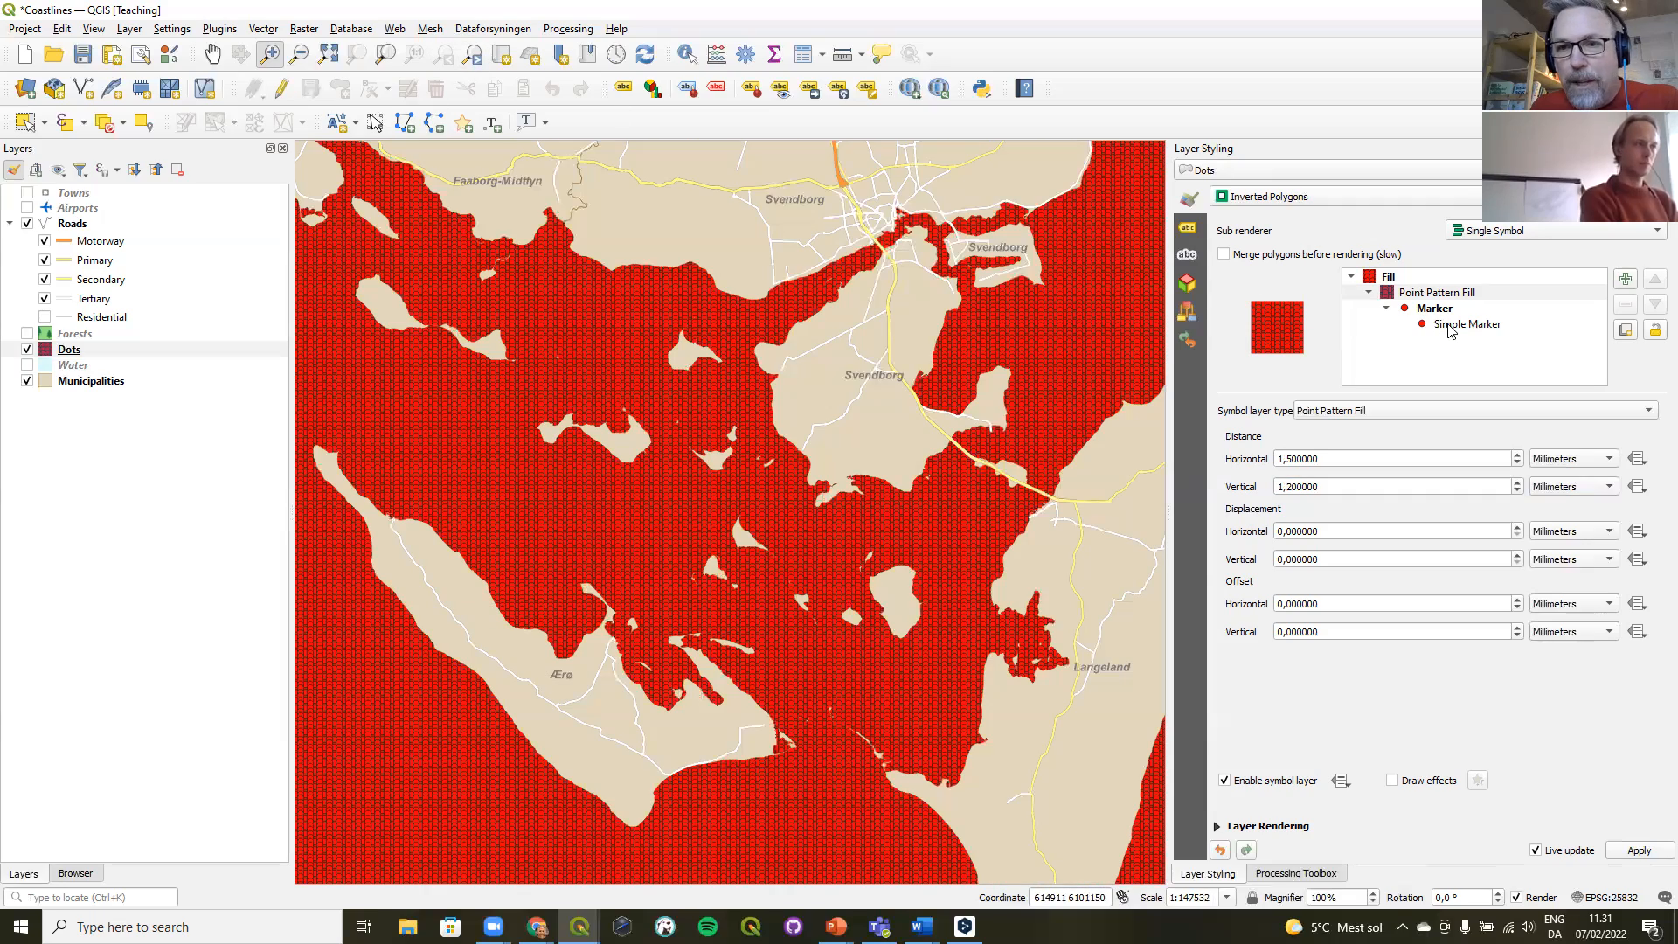
- Set the fill color of the Dots layer's simple marker to RGB 166, 206, 227
{"action": "left_click", "coordinate": [1448, 326]}
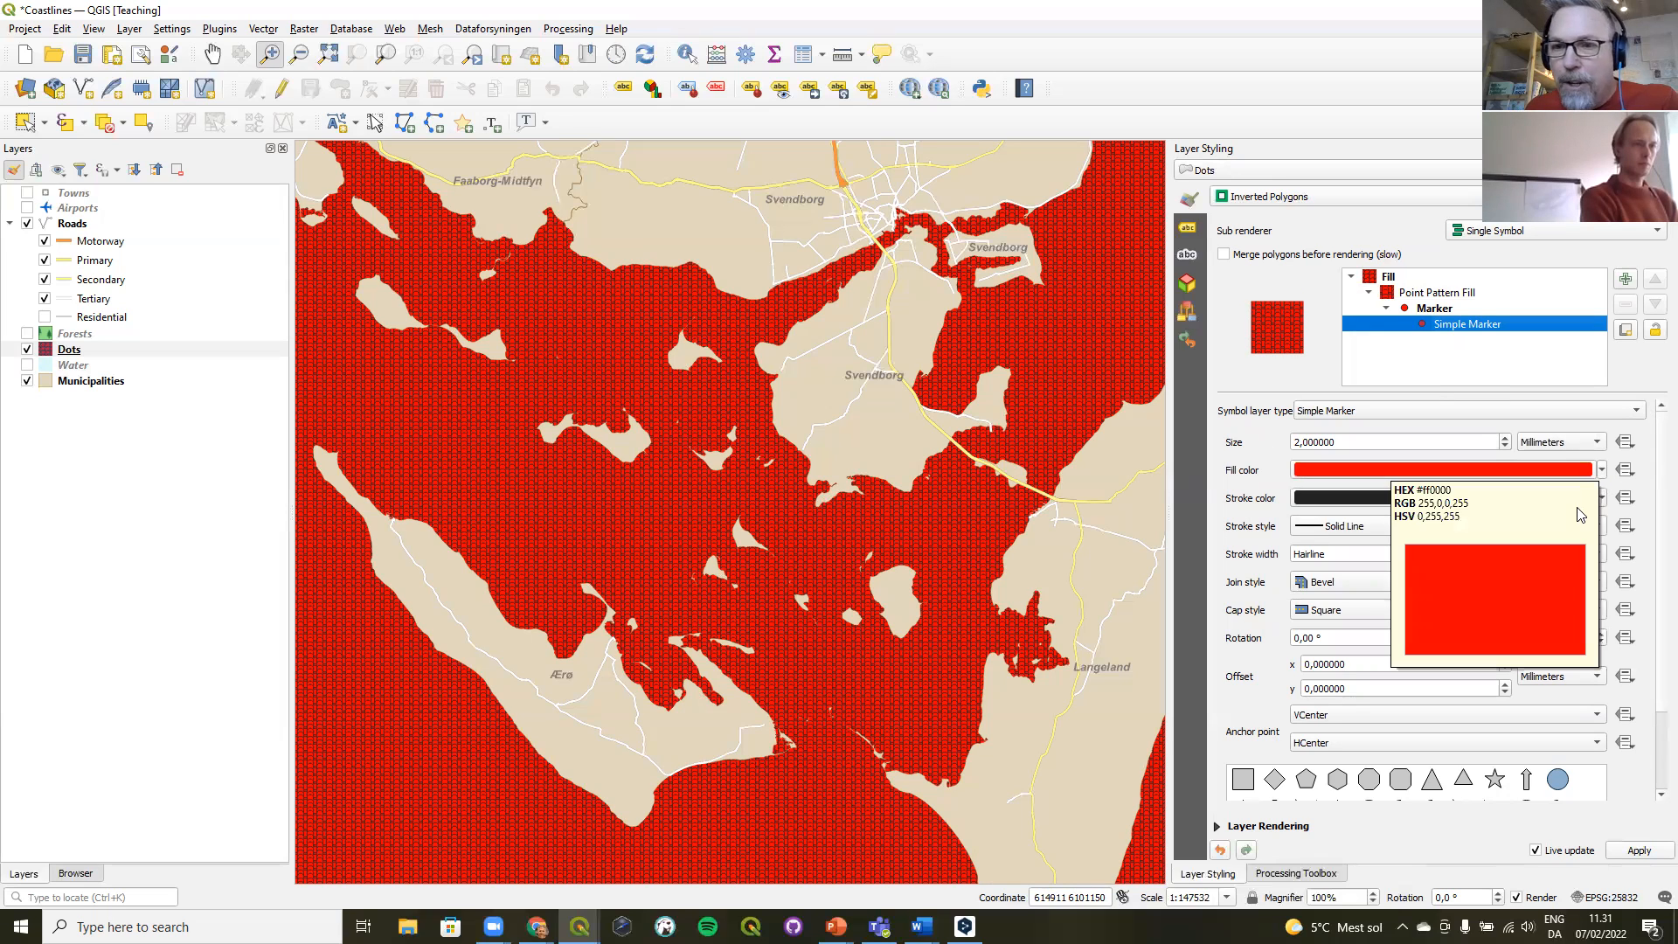
{"action": "left_click", "coordinate": [1543, 475]}
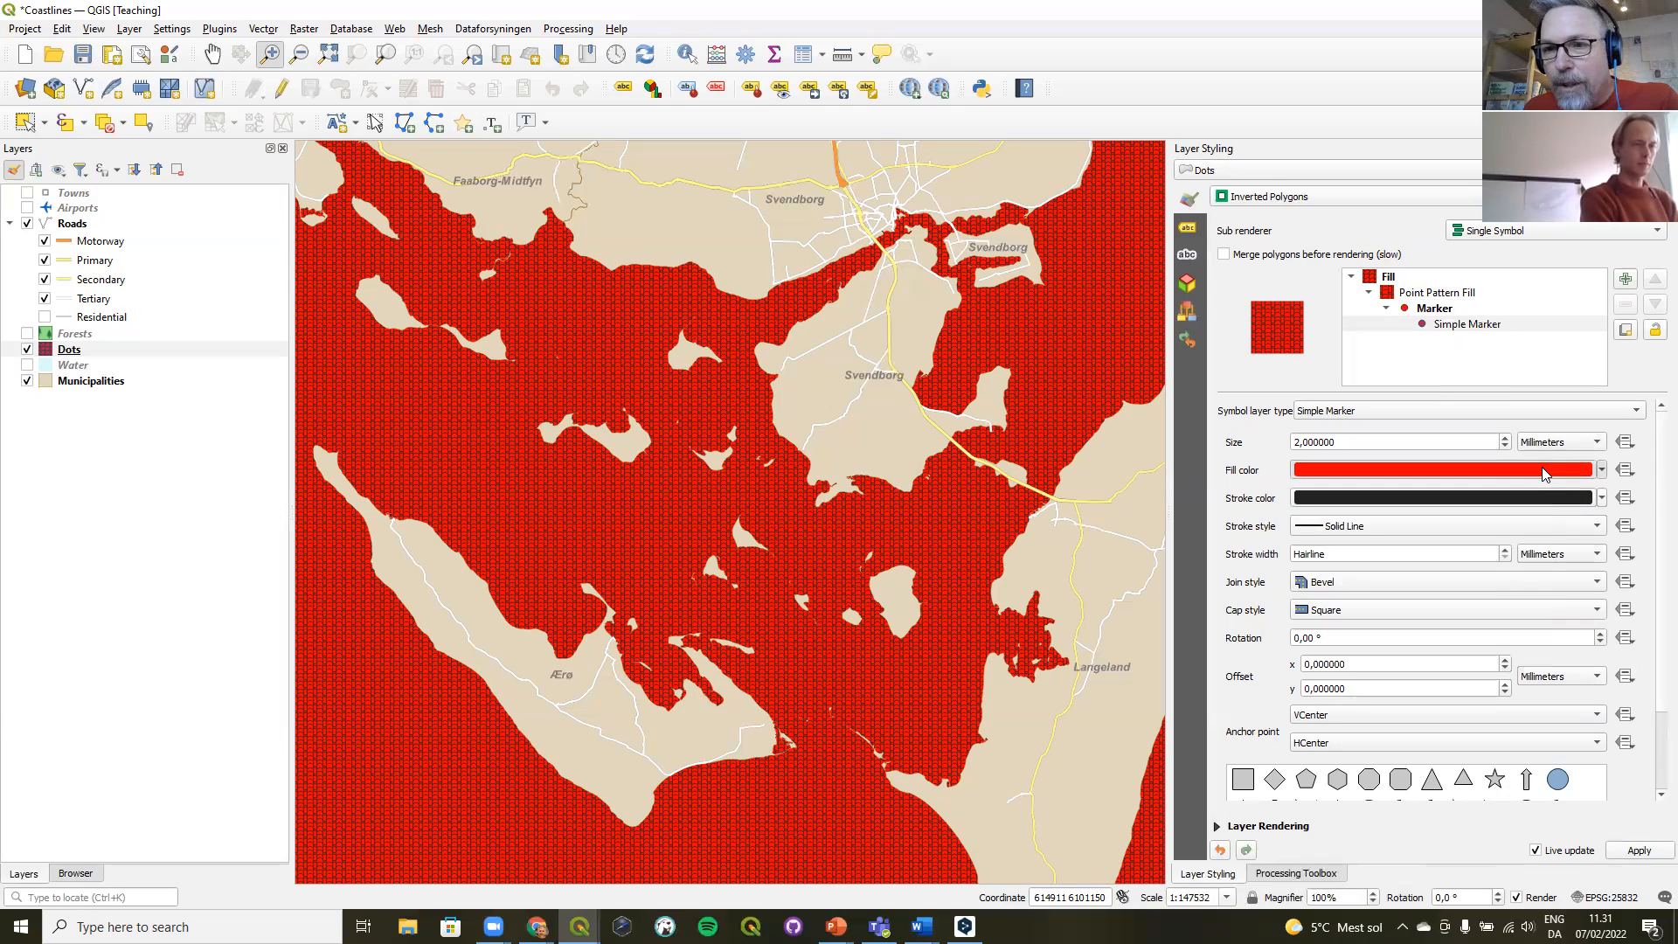
{"action": "double_click", "coordinate": [1623, 564]}
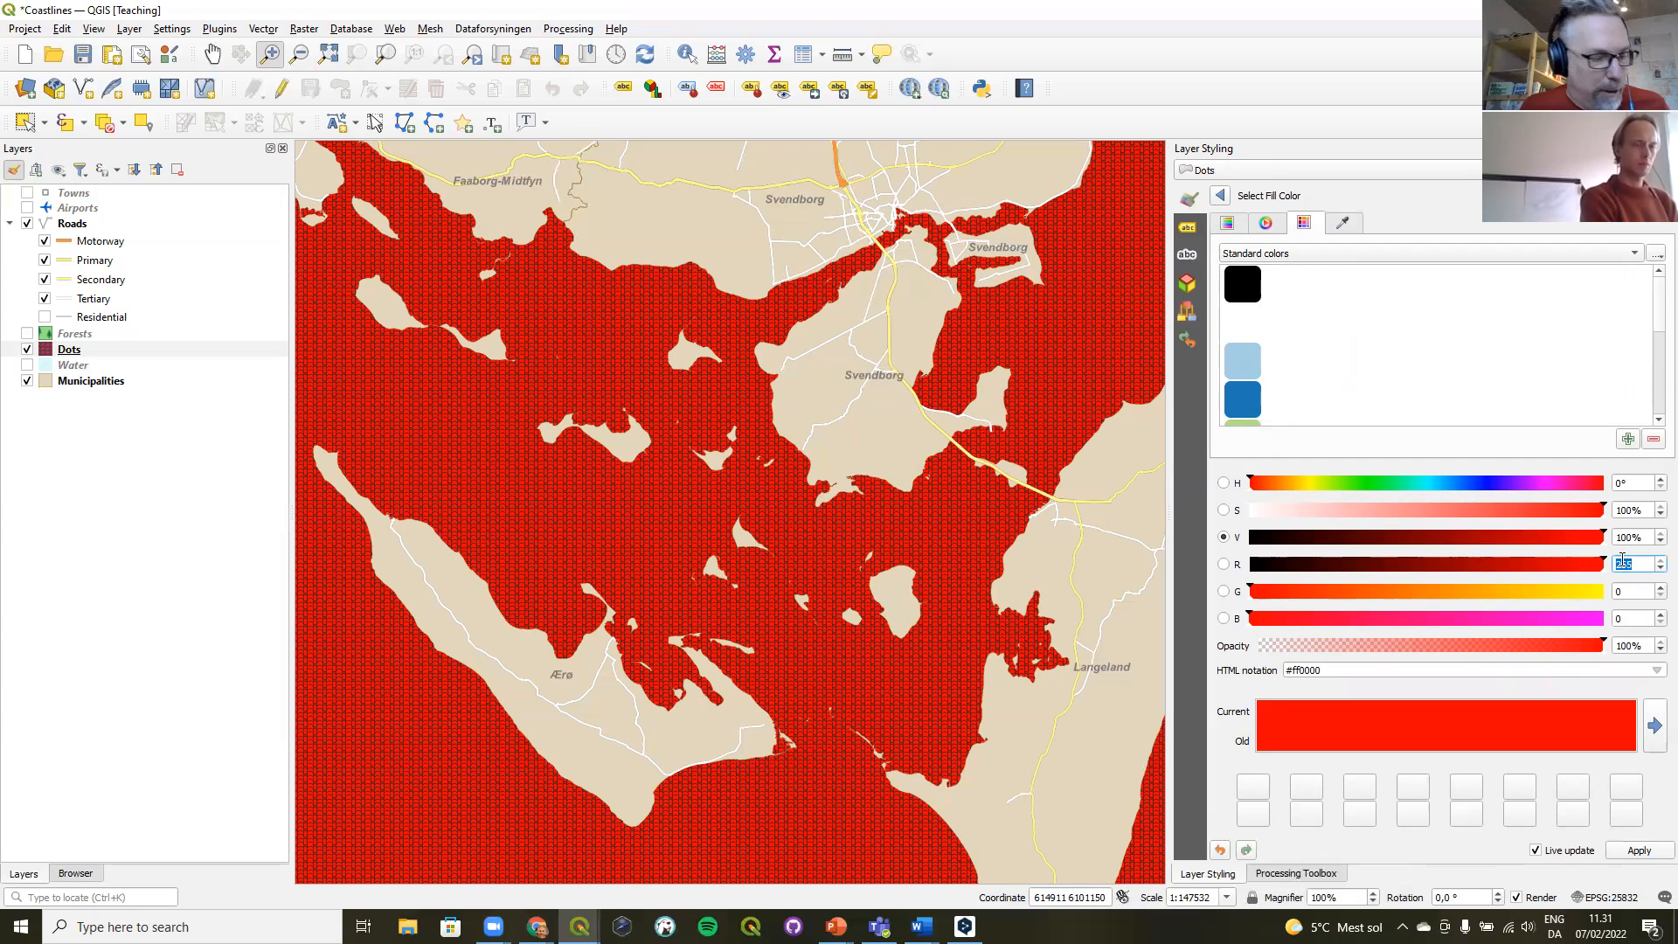
{"action": "type", "text": "166"}
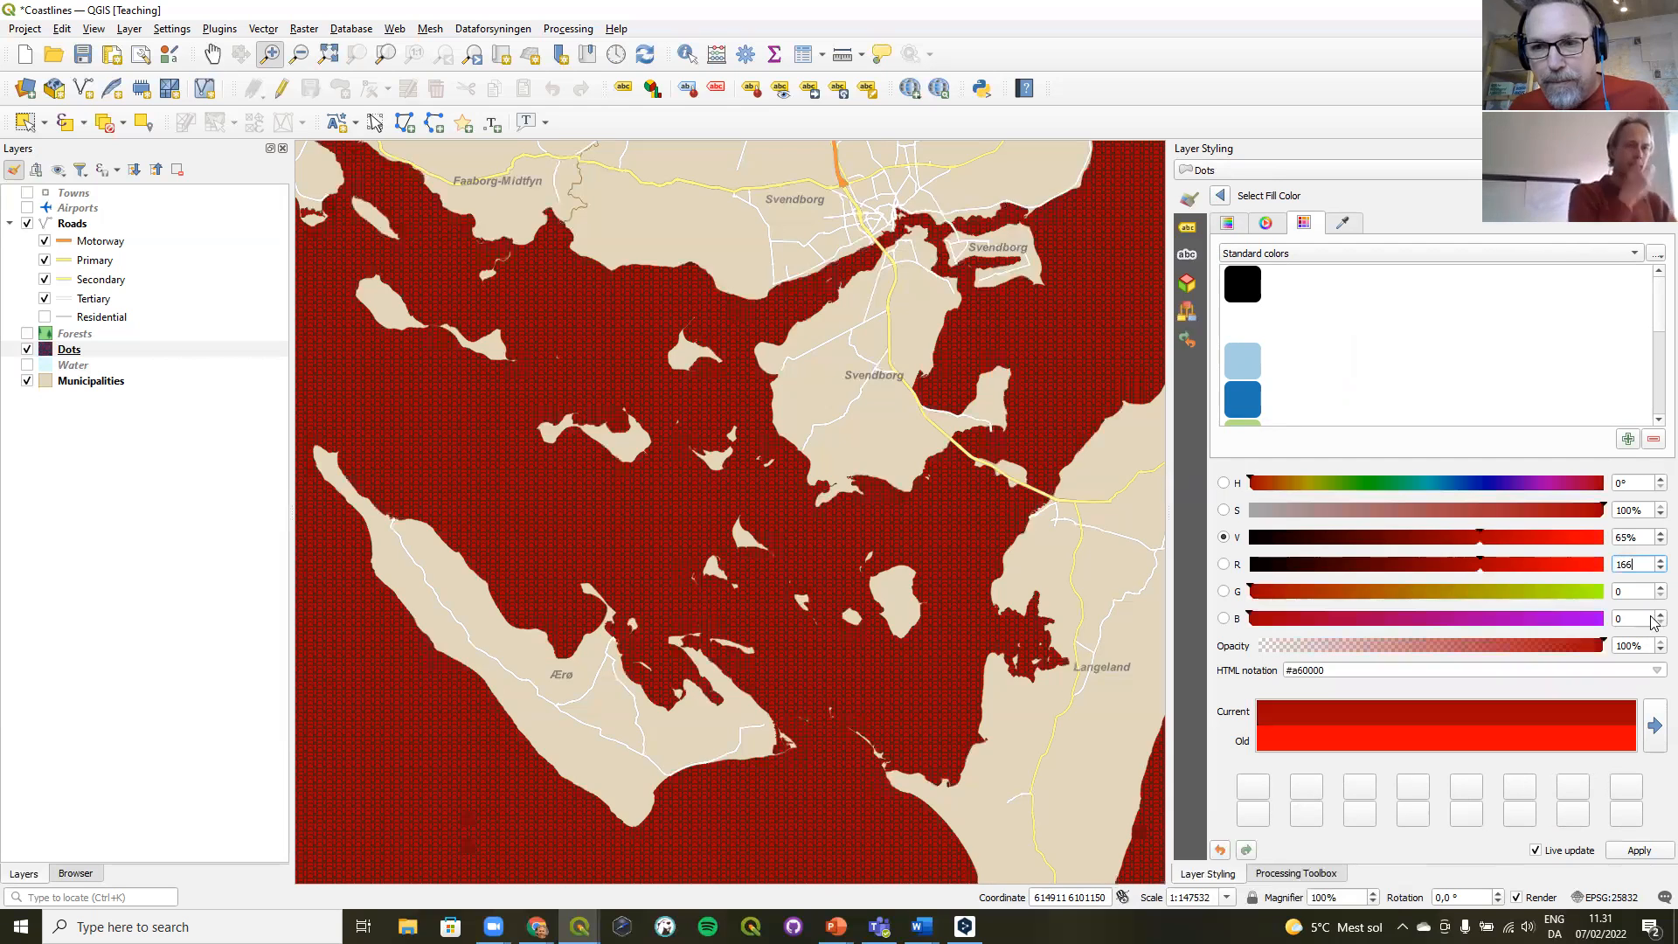
{"action": "key", "text": "Tab"}
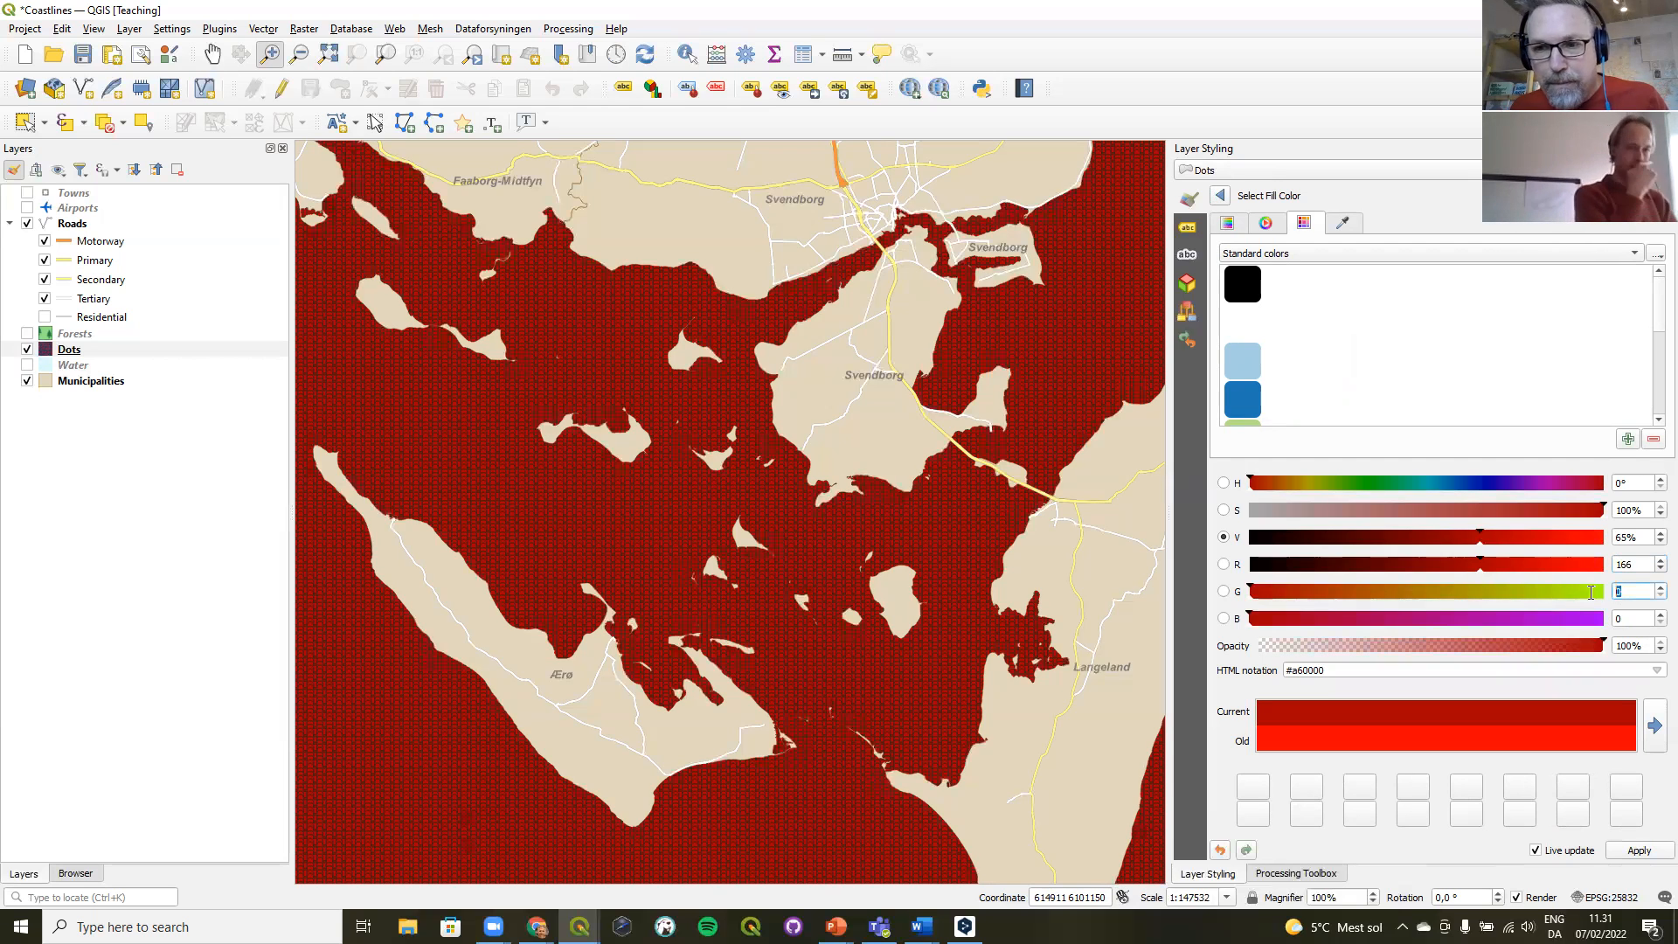
{"action": "type", "text": "206"}
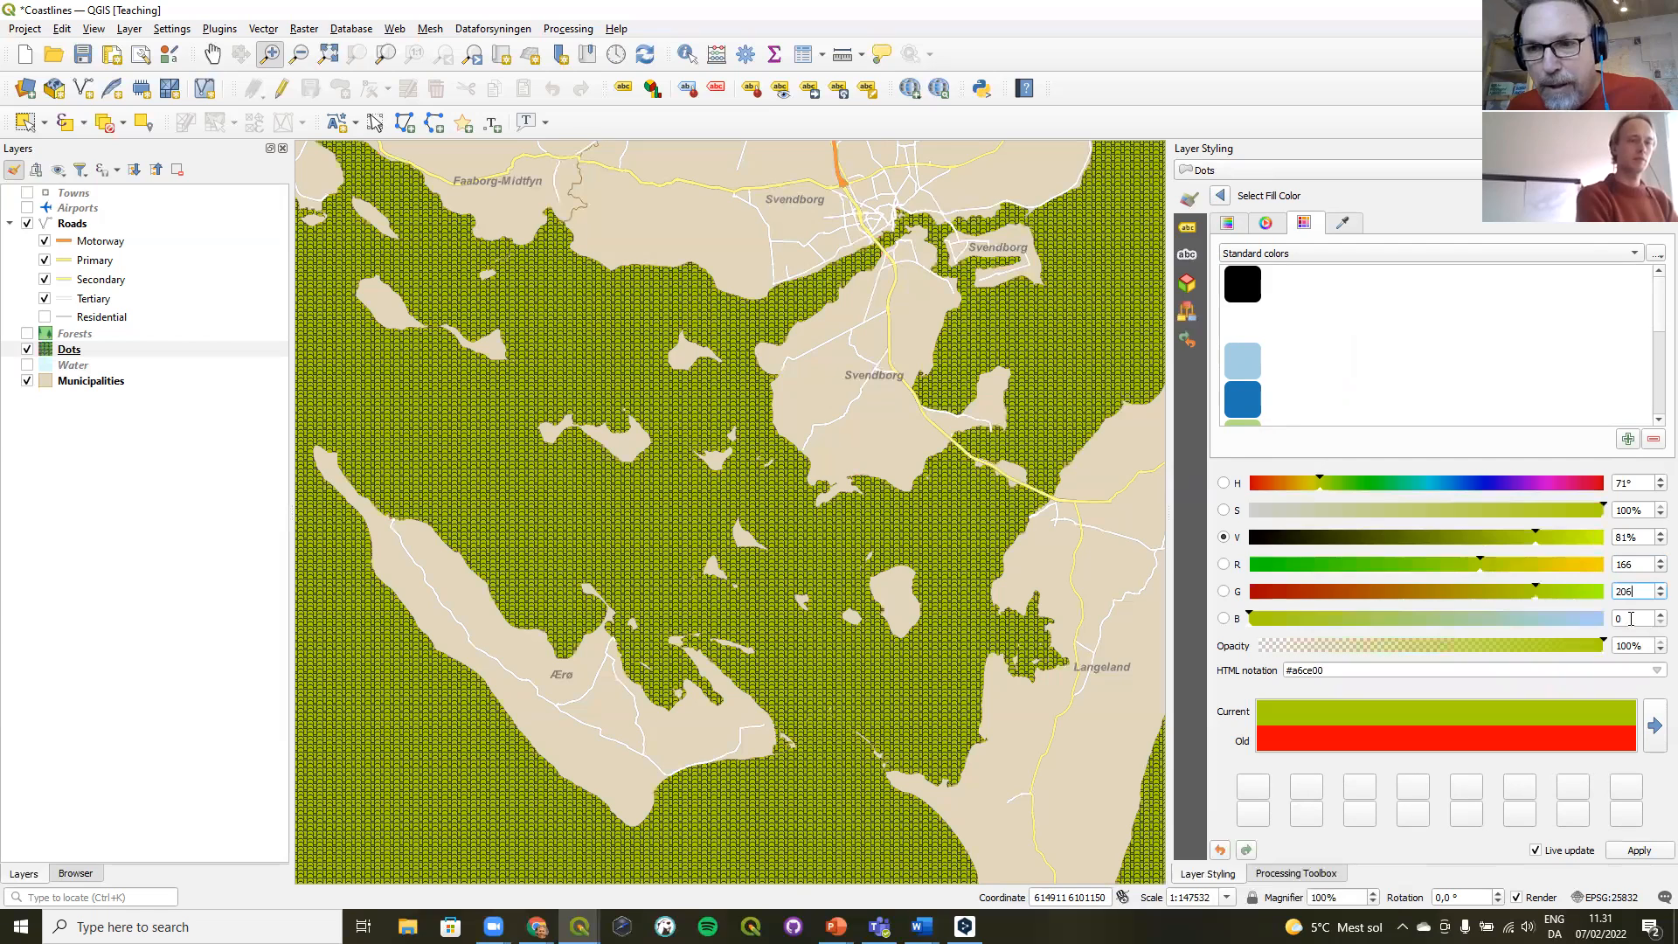
{"action": "key", "text": "Tab"}
{"action": "type", "text": "227"}
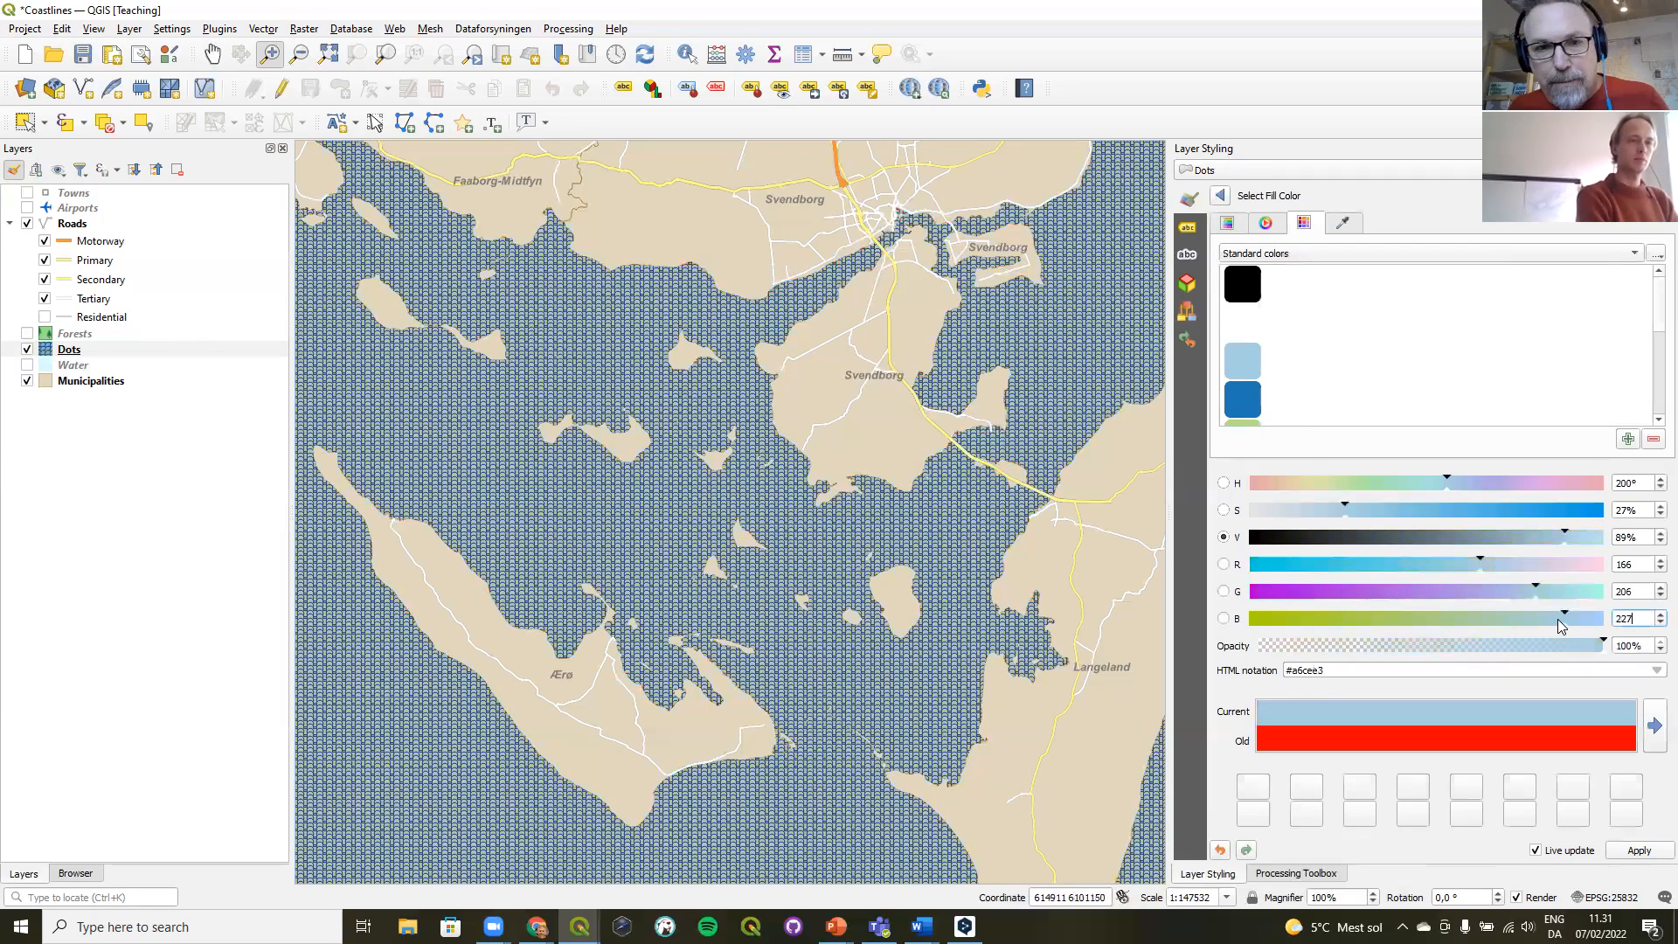
{"action": "left_click", "coordinate": [1223, 198]}
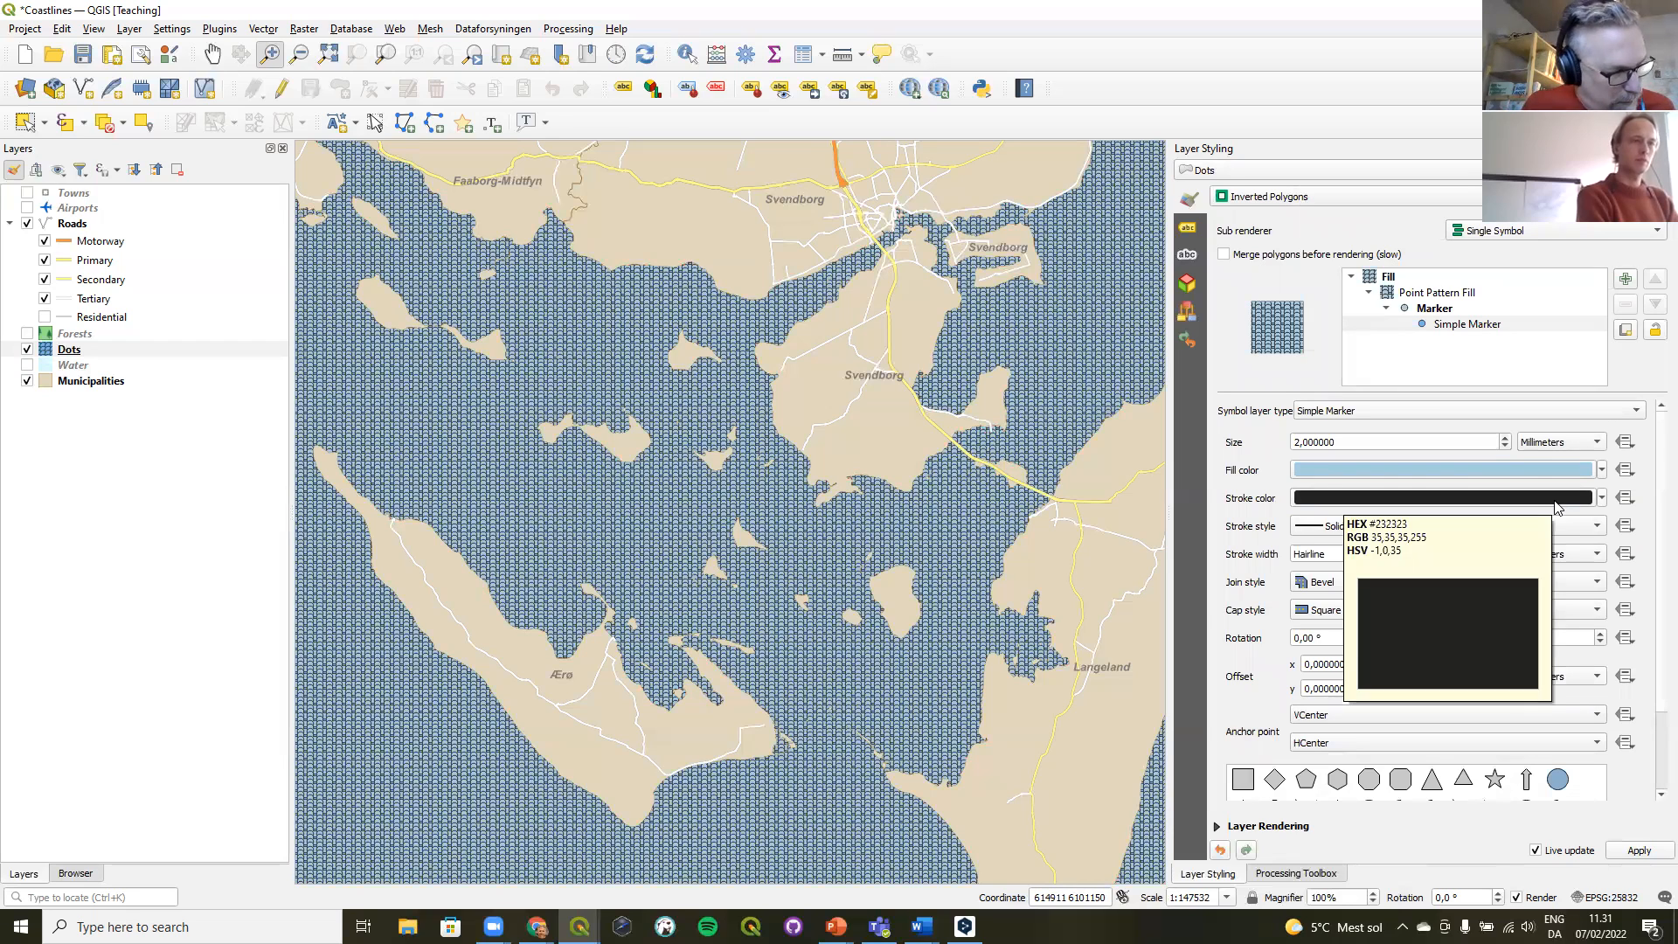
- Set the simple marker's stroke style to No Pen and its size to 0,8 millimeters
{"action": "left_click", "coordinate": [1320, 528]}
{"action": "left_click", "coordinate": [1319, 546]}
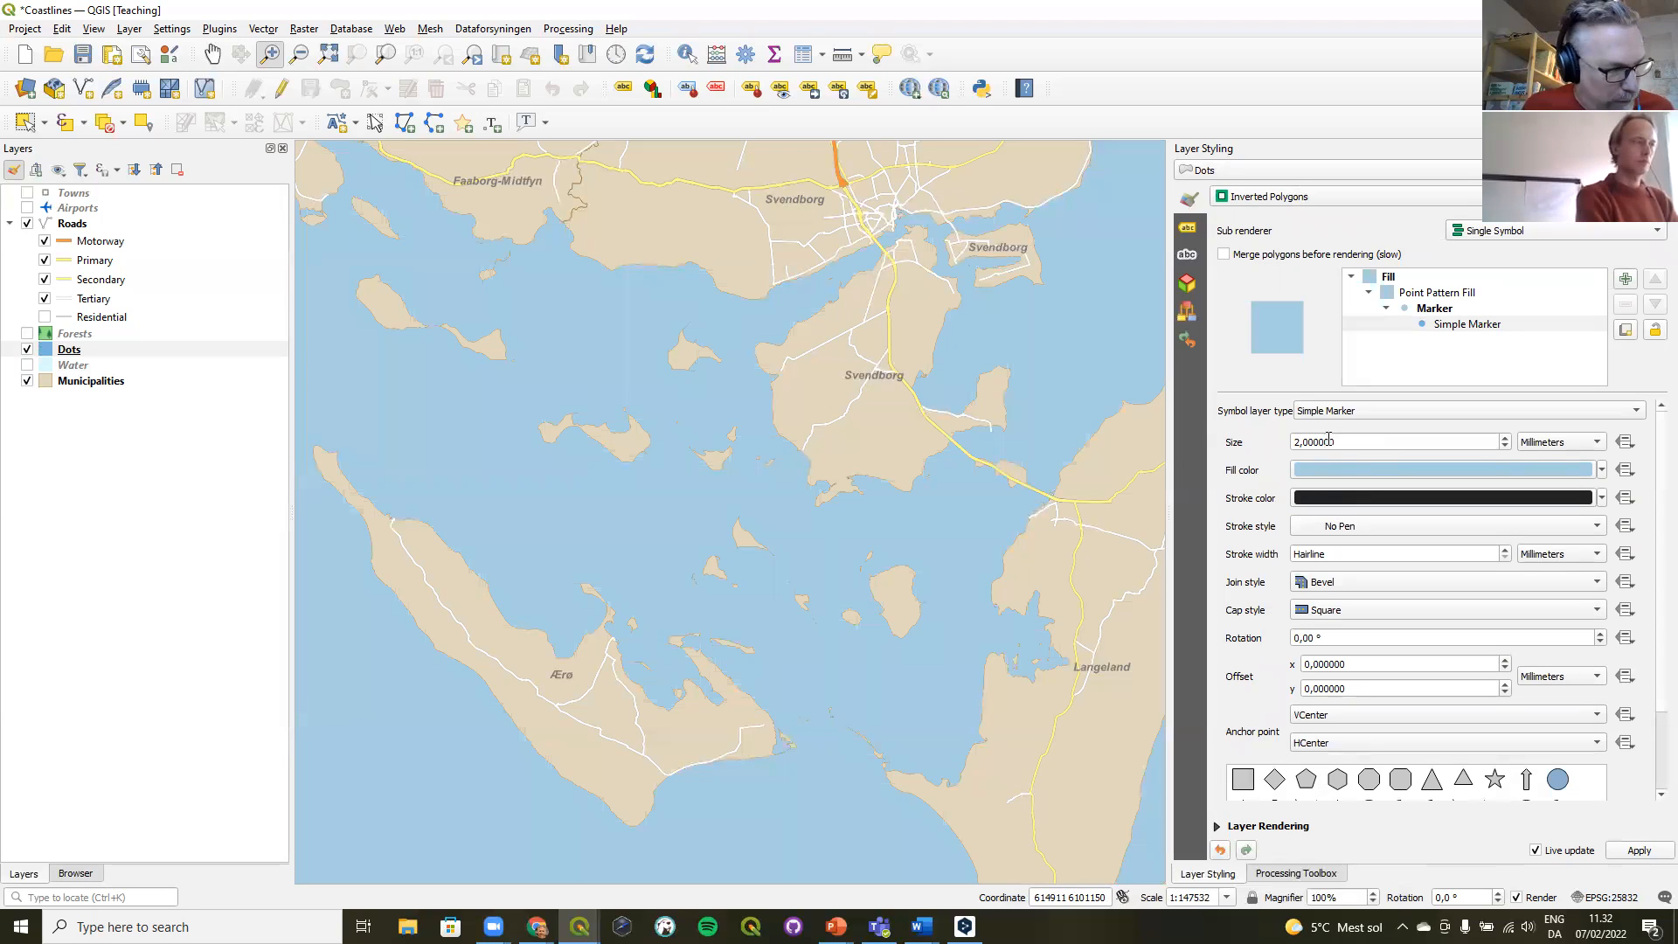
{"action": "left_click", "coordinate": [1505, 446]}
{"action": "left_click", "coordinate": [1506, 447]}
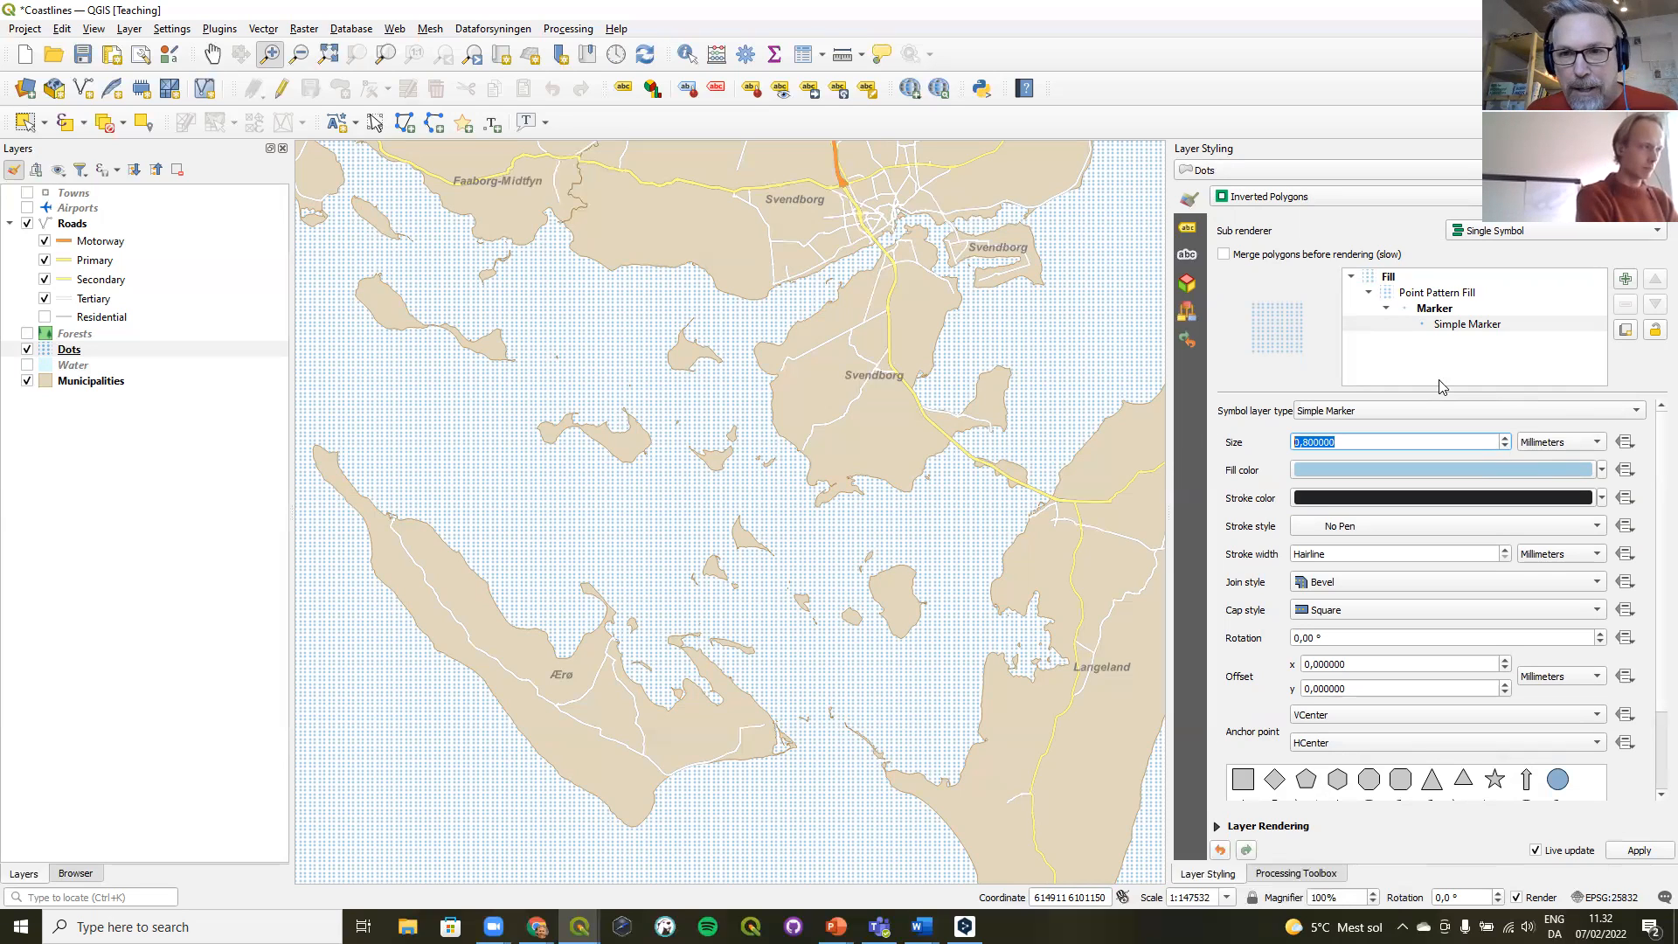
- Set the point pattern fill's horizontal displacement to 0,75 millimeters to stagger the rows of dots
{"action": "left_click", "coordinate": [1438, 294]}
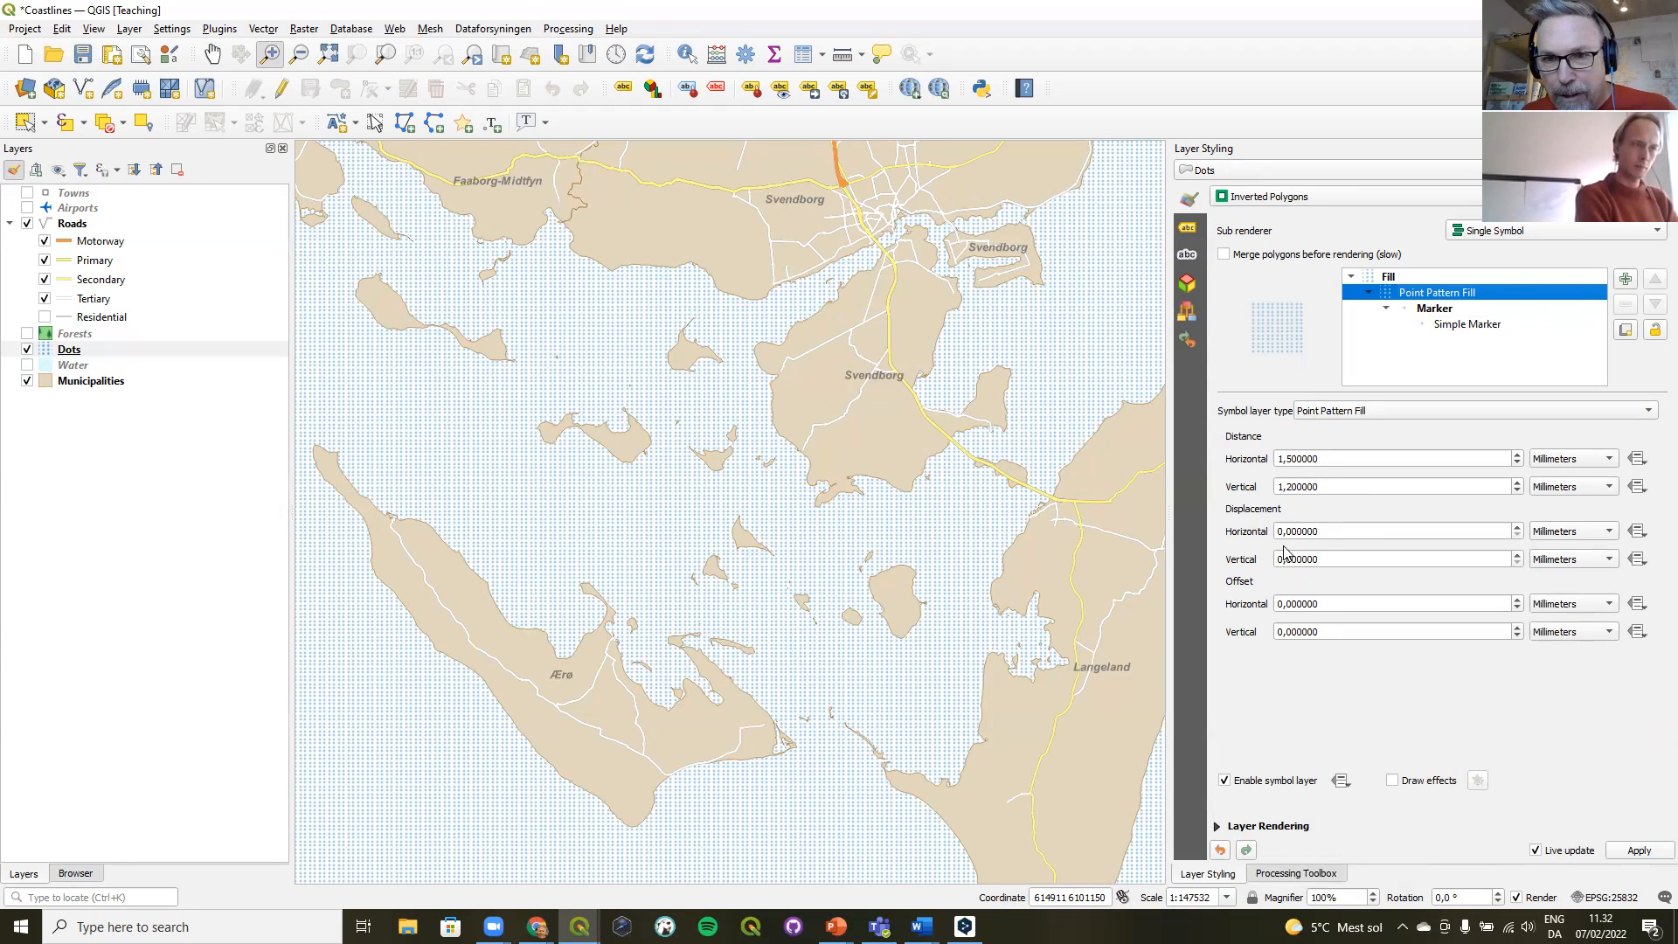
{"action": "left_click", "coordinate": [1327, 531]}
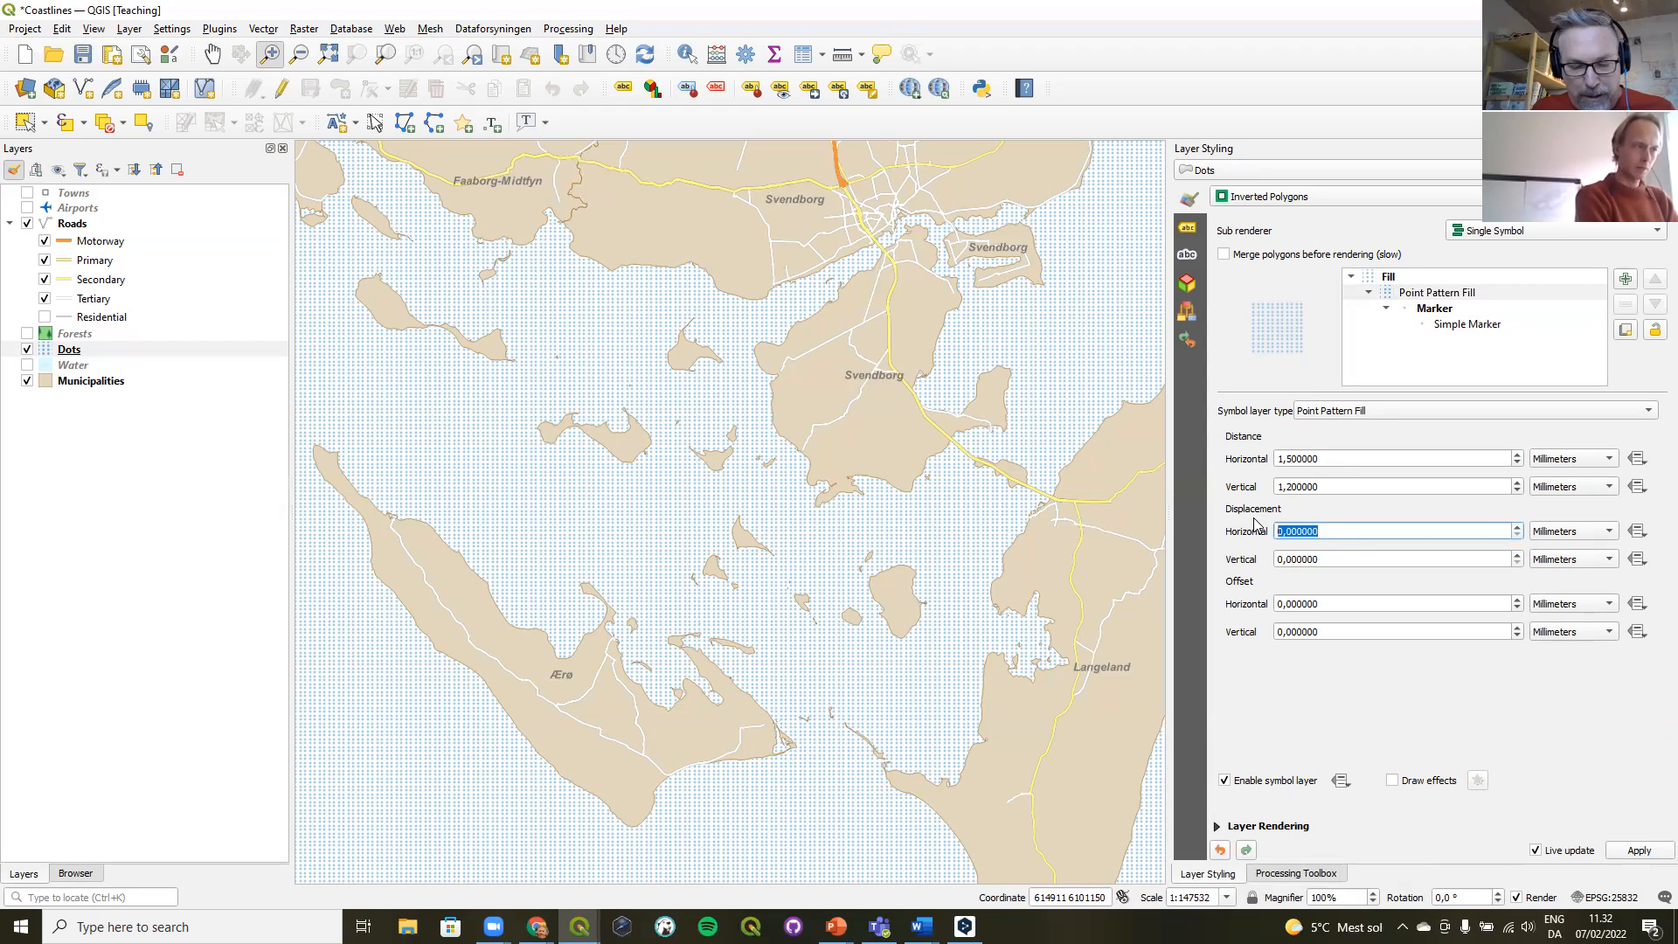
{"action": "type", "text": "0,75"}
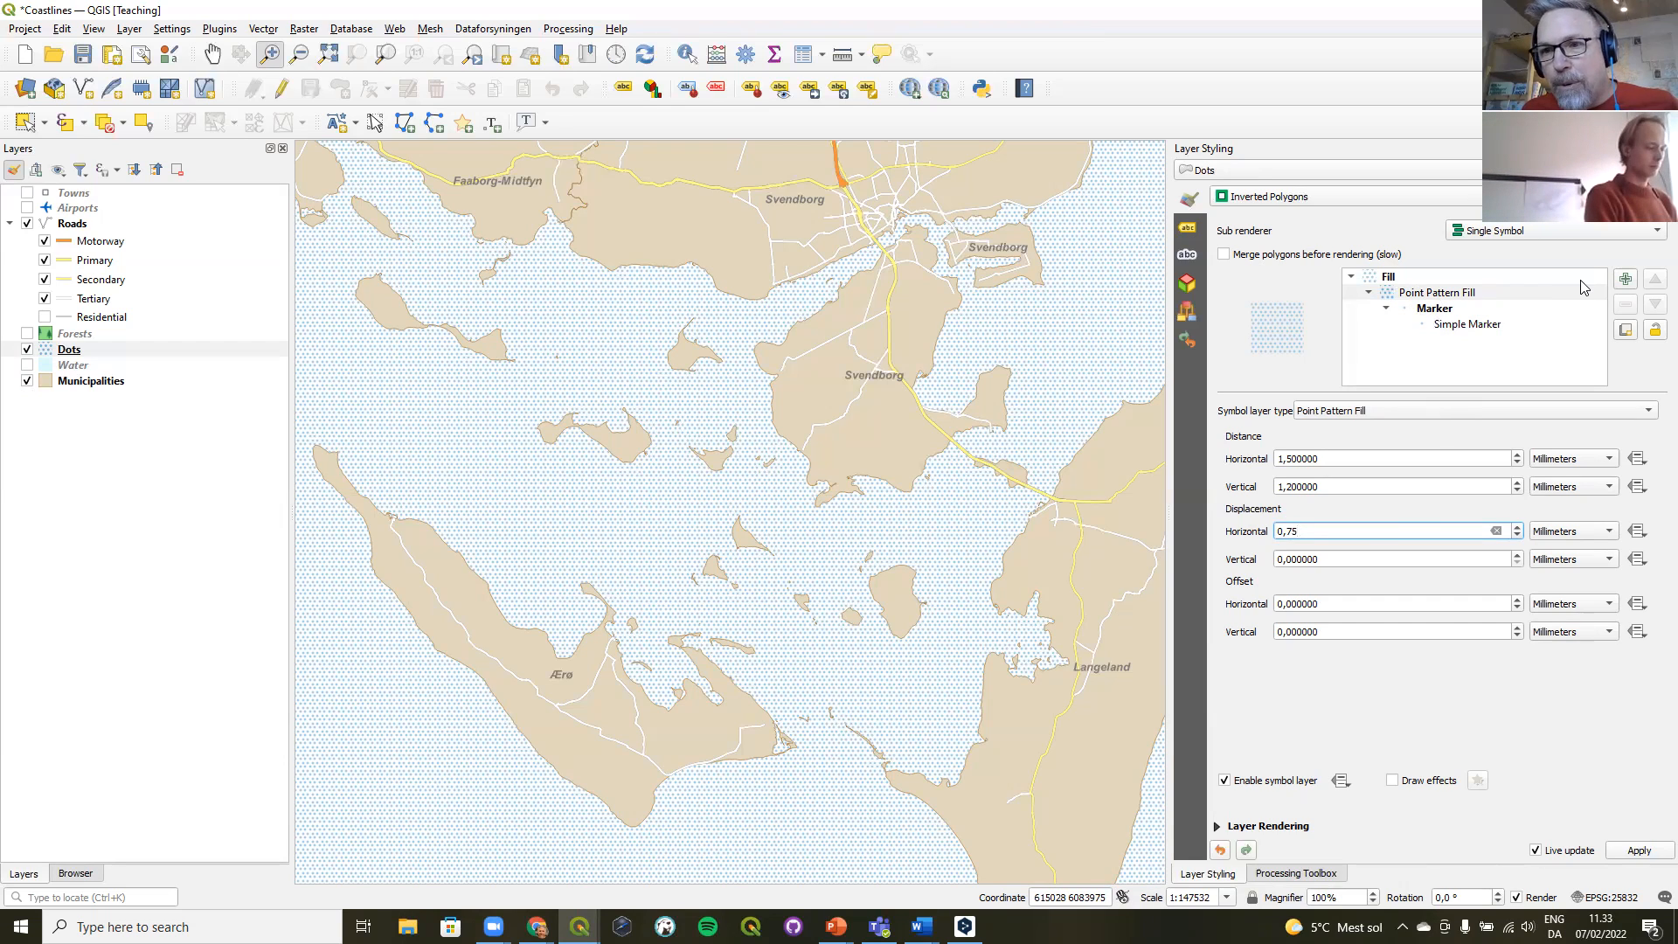
- Add a symbol layer above the Point Pattern Fill and change its type to Shapeburst Fill
{"action": "left_click", "coordinate": [1627, 279]}
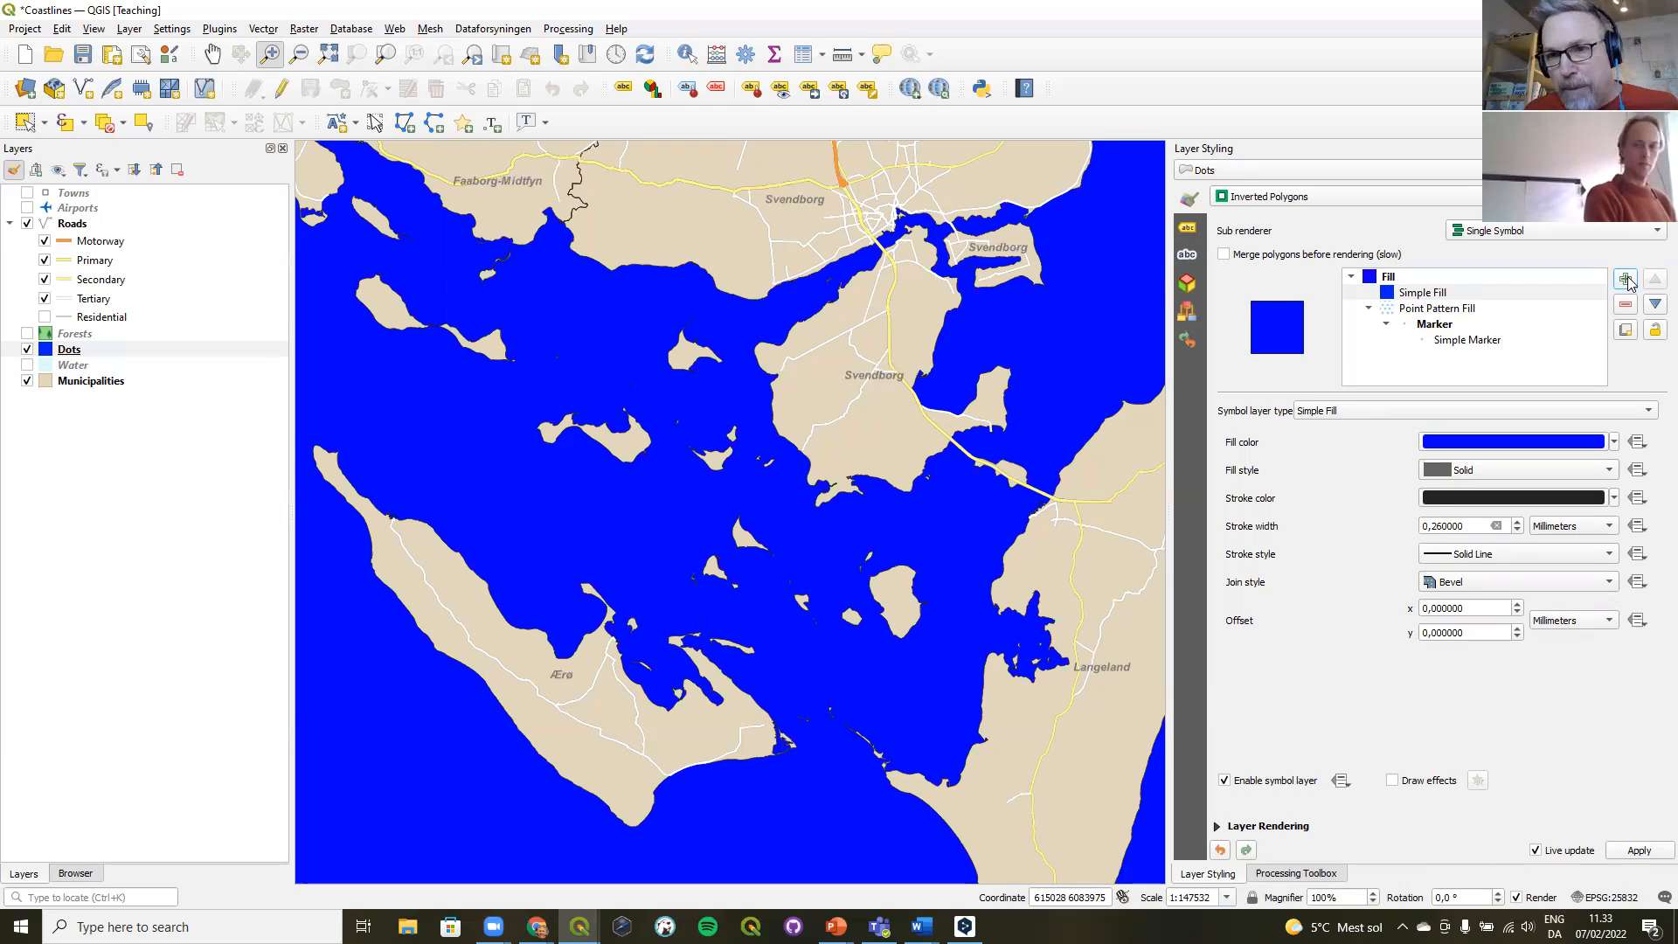
{"action": "left_click", "coordinate": [1390, 409]}
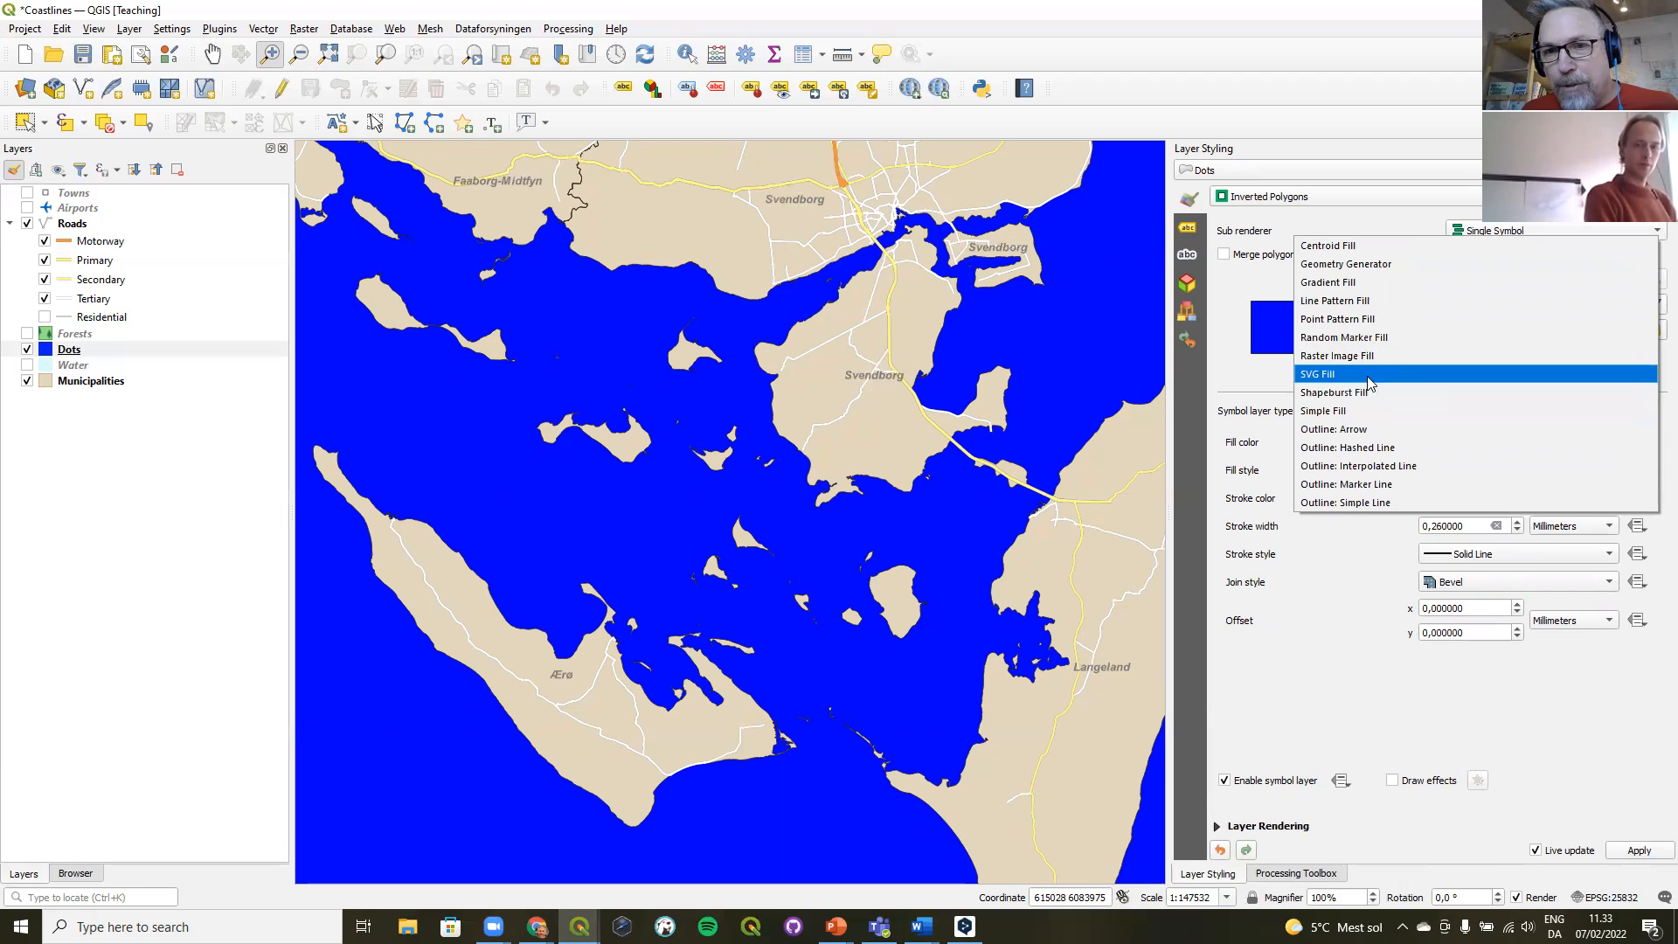
{"action": "left_click", "coordinate": [1365, 393]}
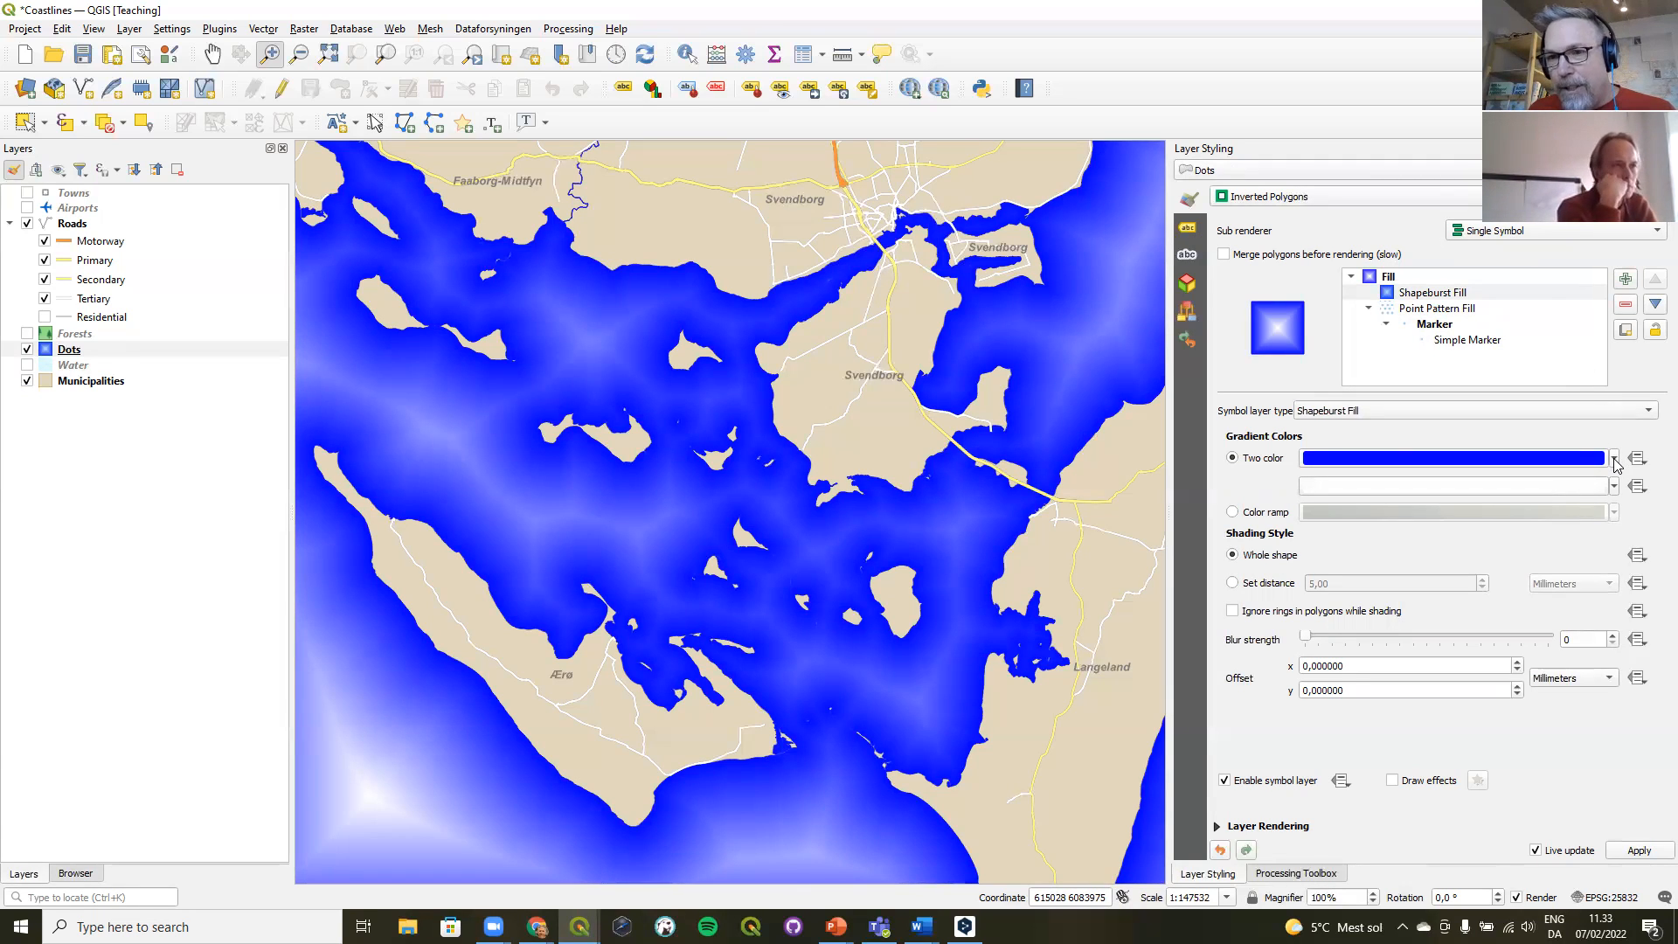
- Make the first gradient color of the Dots layer's shapeburst fill transparent
{"action": "mouse_move", "coordinate": [1616, 463]}
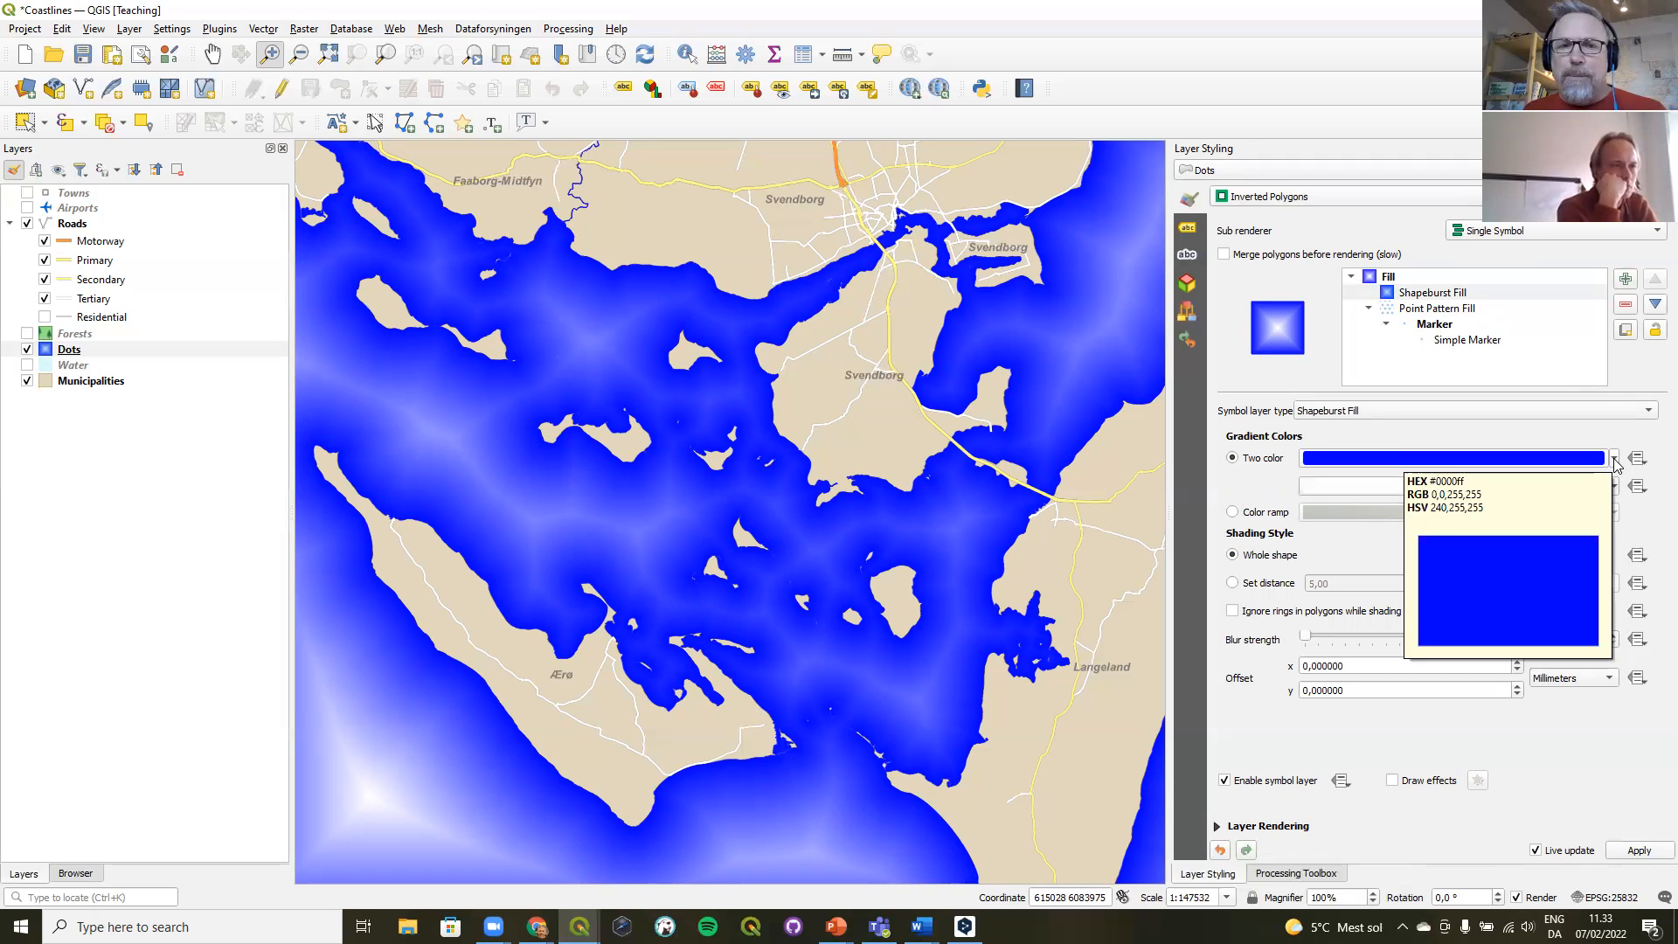
{"action": "left_click", "coordinate": [1615, 459]}
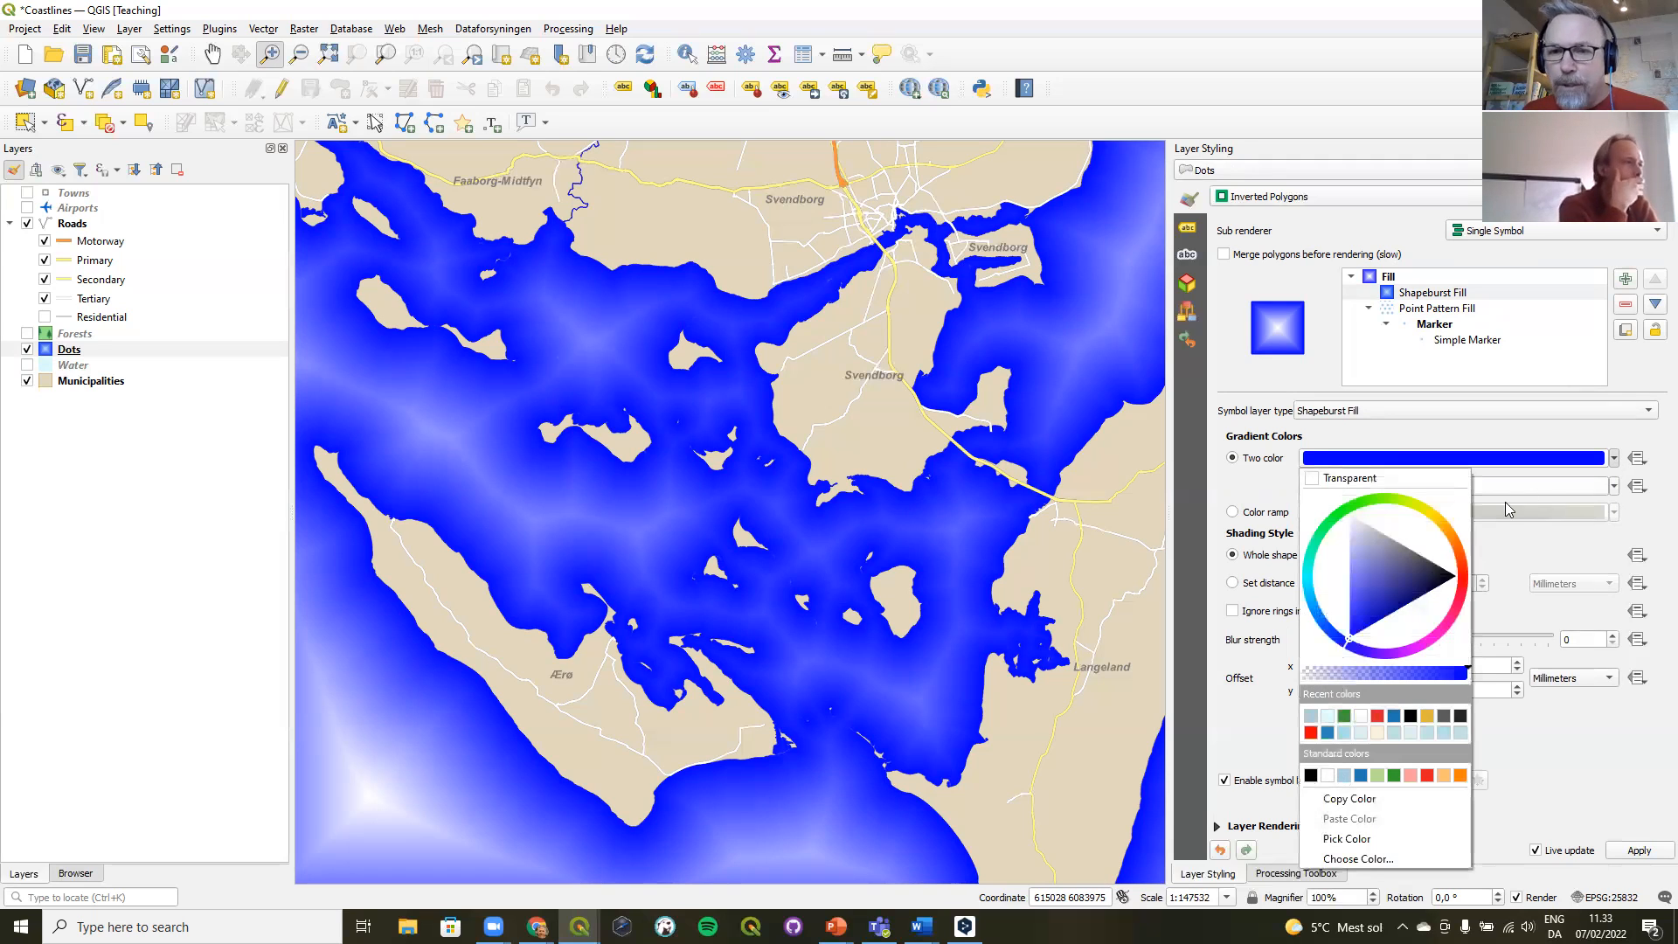
{"action": "left_click", "coordinate": [1363, 716]}
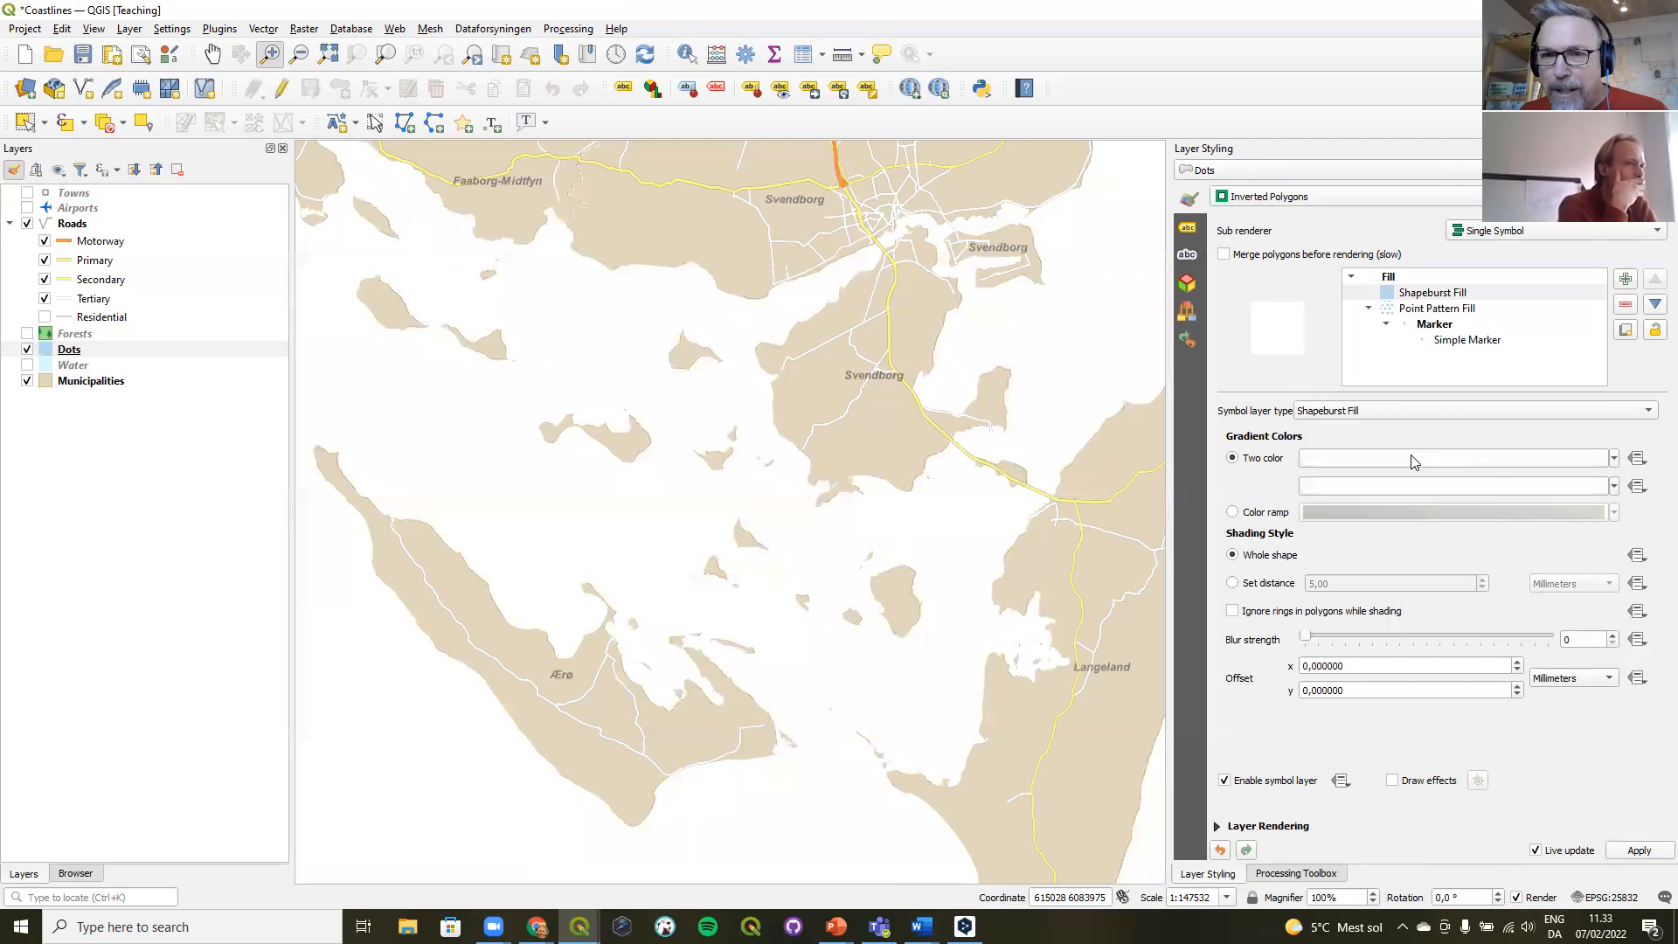
{"action": "left_click", "coordinate": [1614, 459]}
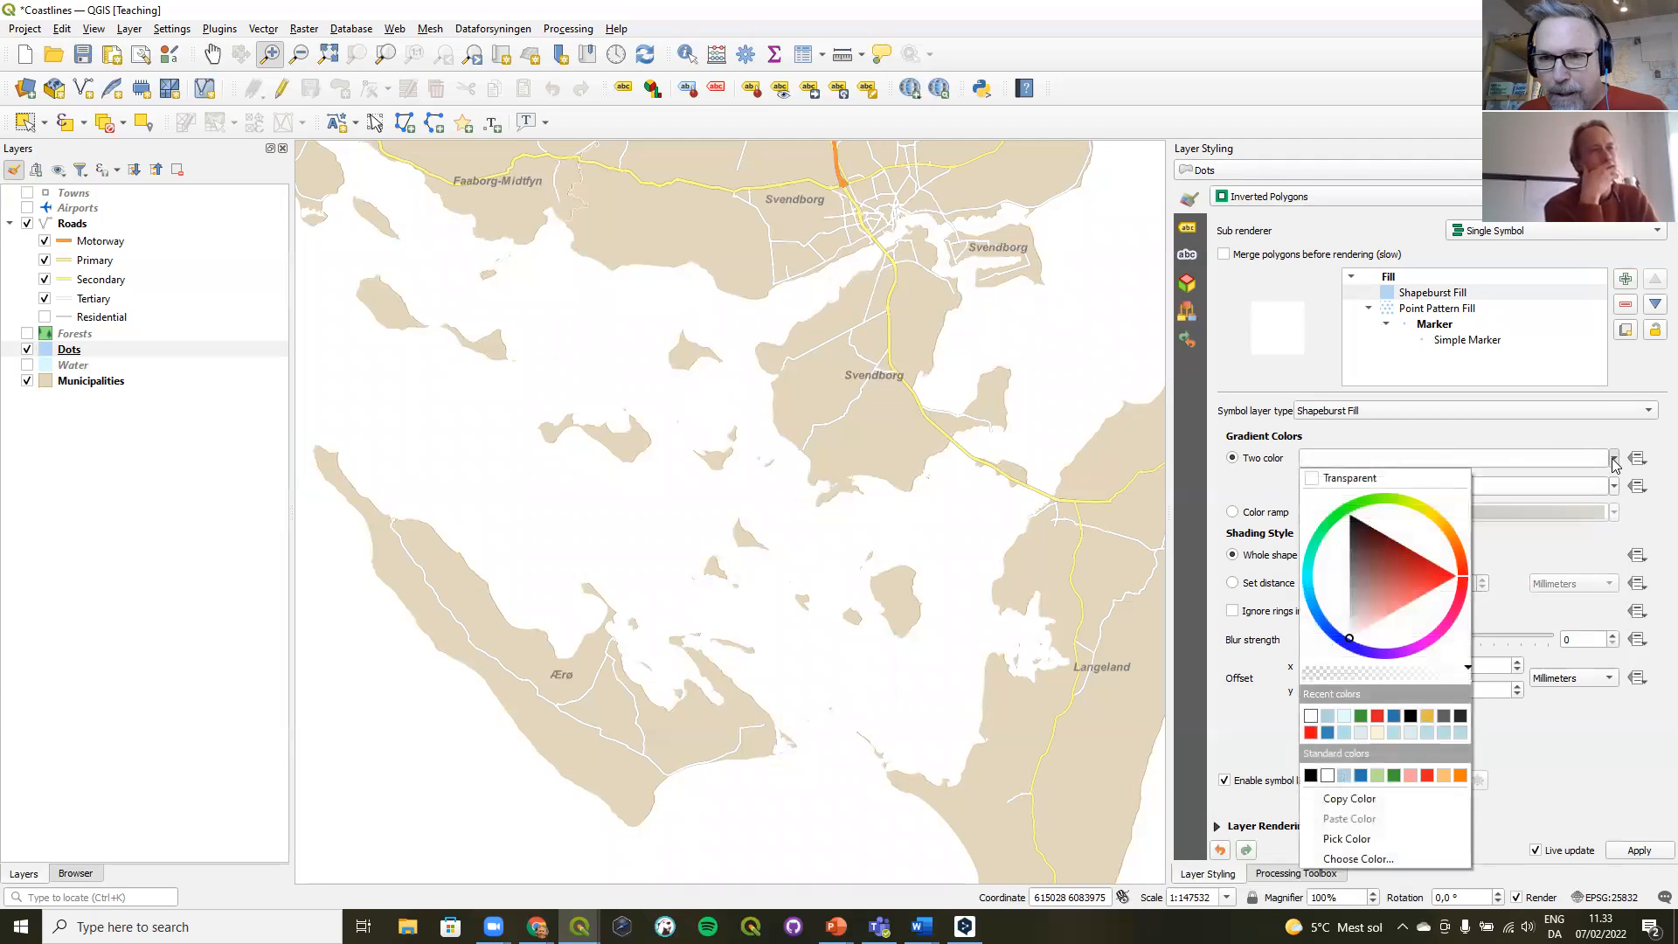
{"action": "left_click", "coordinate": [1316, 479]}
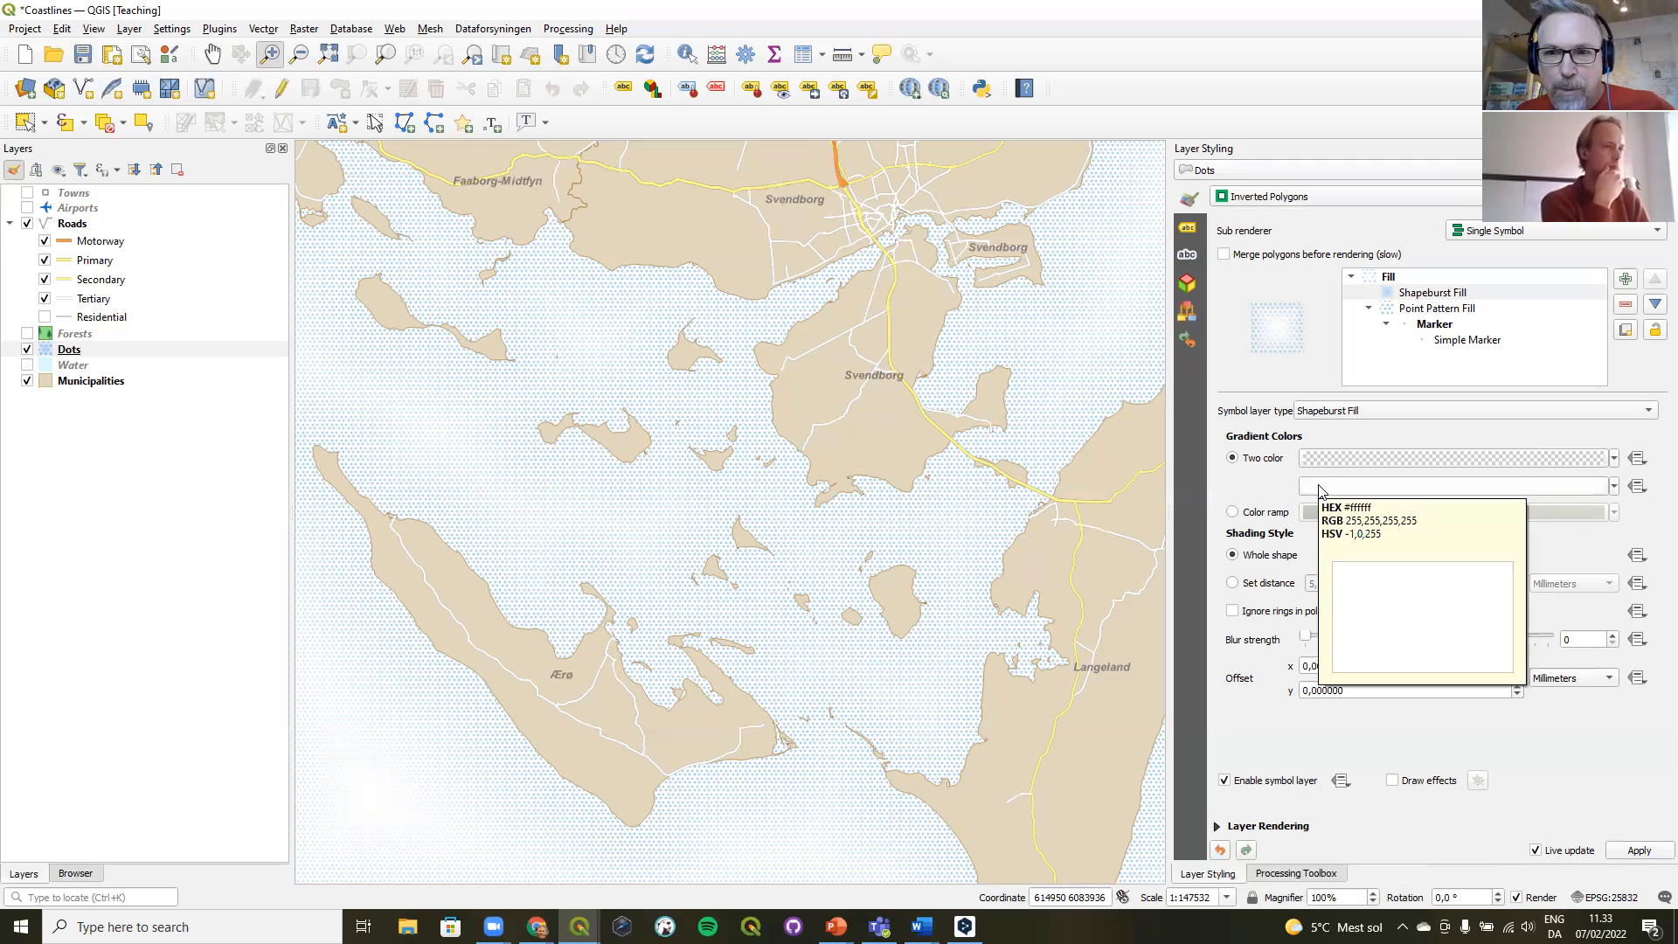
- Shade the shapeburst fill over a set distance of 4 millimeters with a blur strength of 17
{"action": "left_click", "coordinate": [1233, 584]}
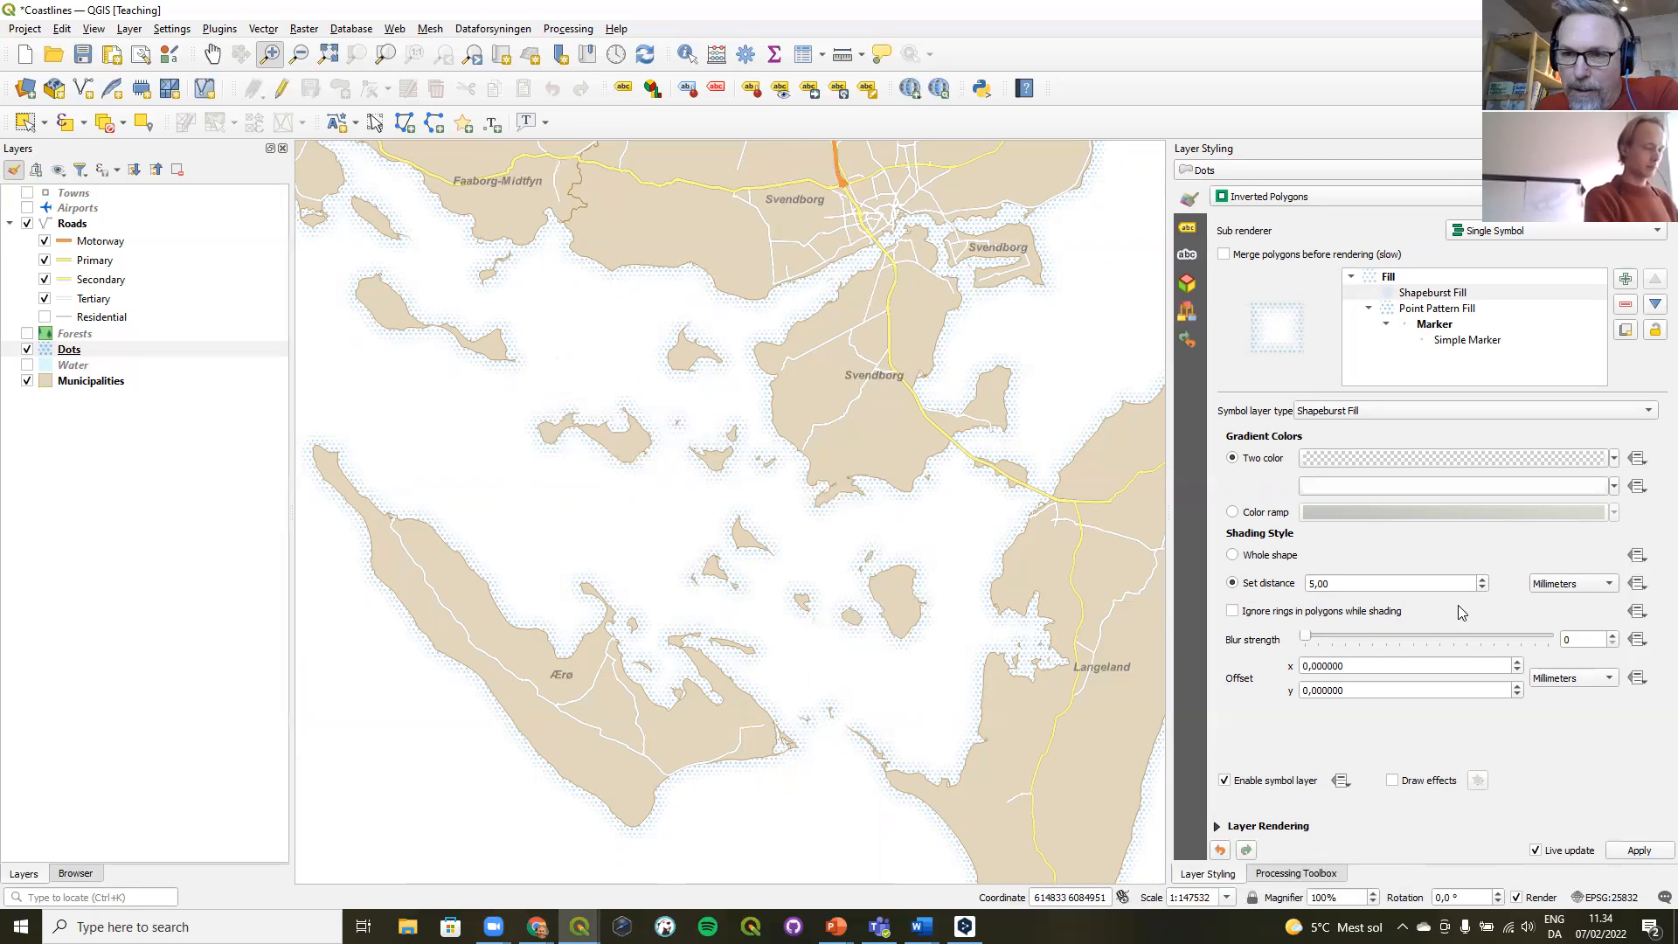
{"action": "left_click", "coordinate": [1484, 588]}
{"action": "left_click", "coordinate": [1484, 588]}
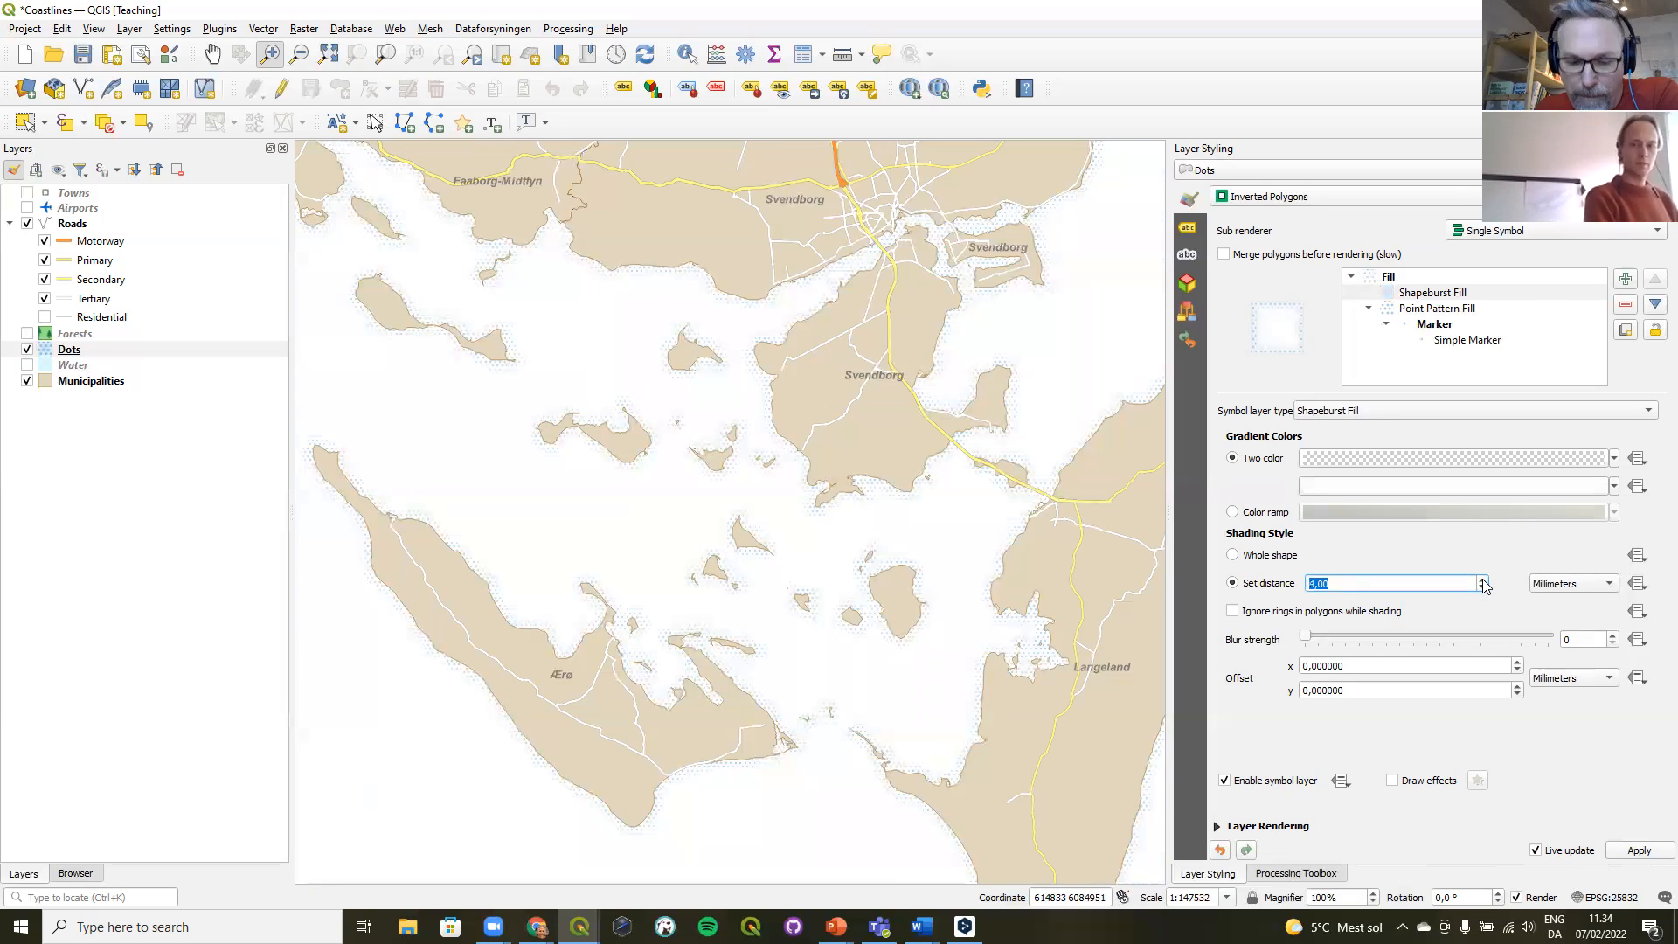
{"action": "left_click_drag", "start_coordinate": [1305, 637], "coordinate": [1544, 643]}
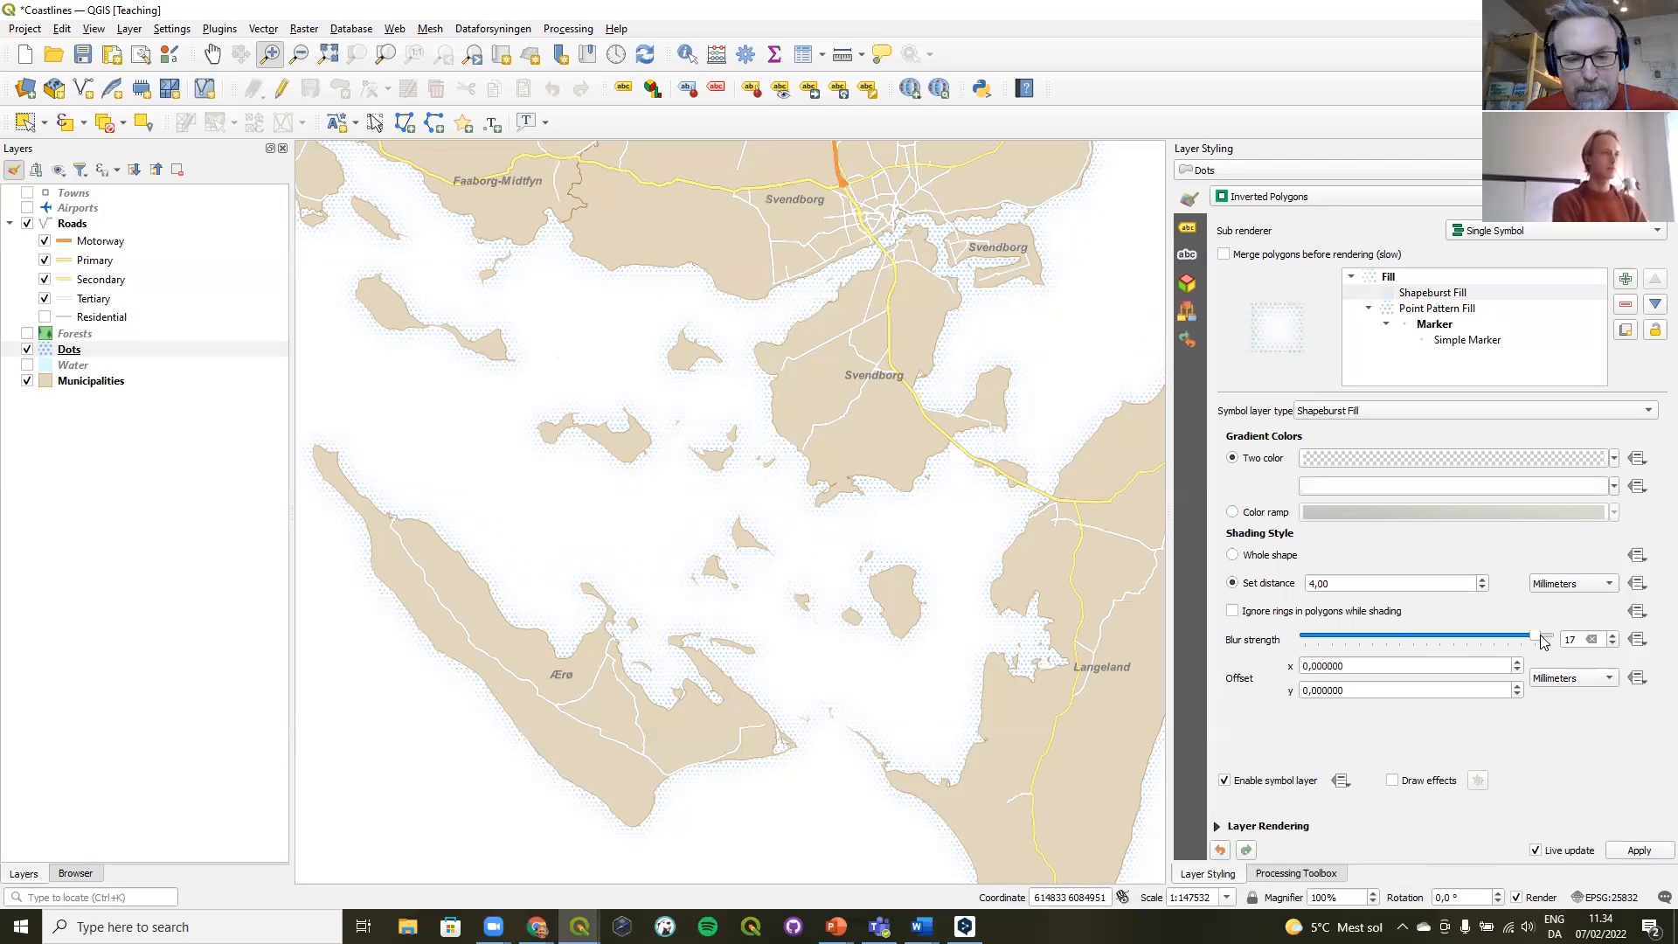
- Show the Water layer and set its shapeburst fill's first gradient color to the blue sampled from the second color
{"action": "left_click", "coordinate": [27, 366]}
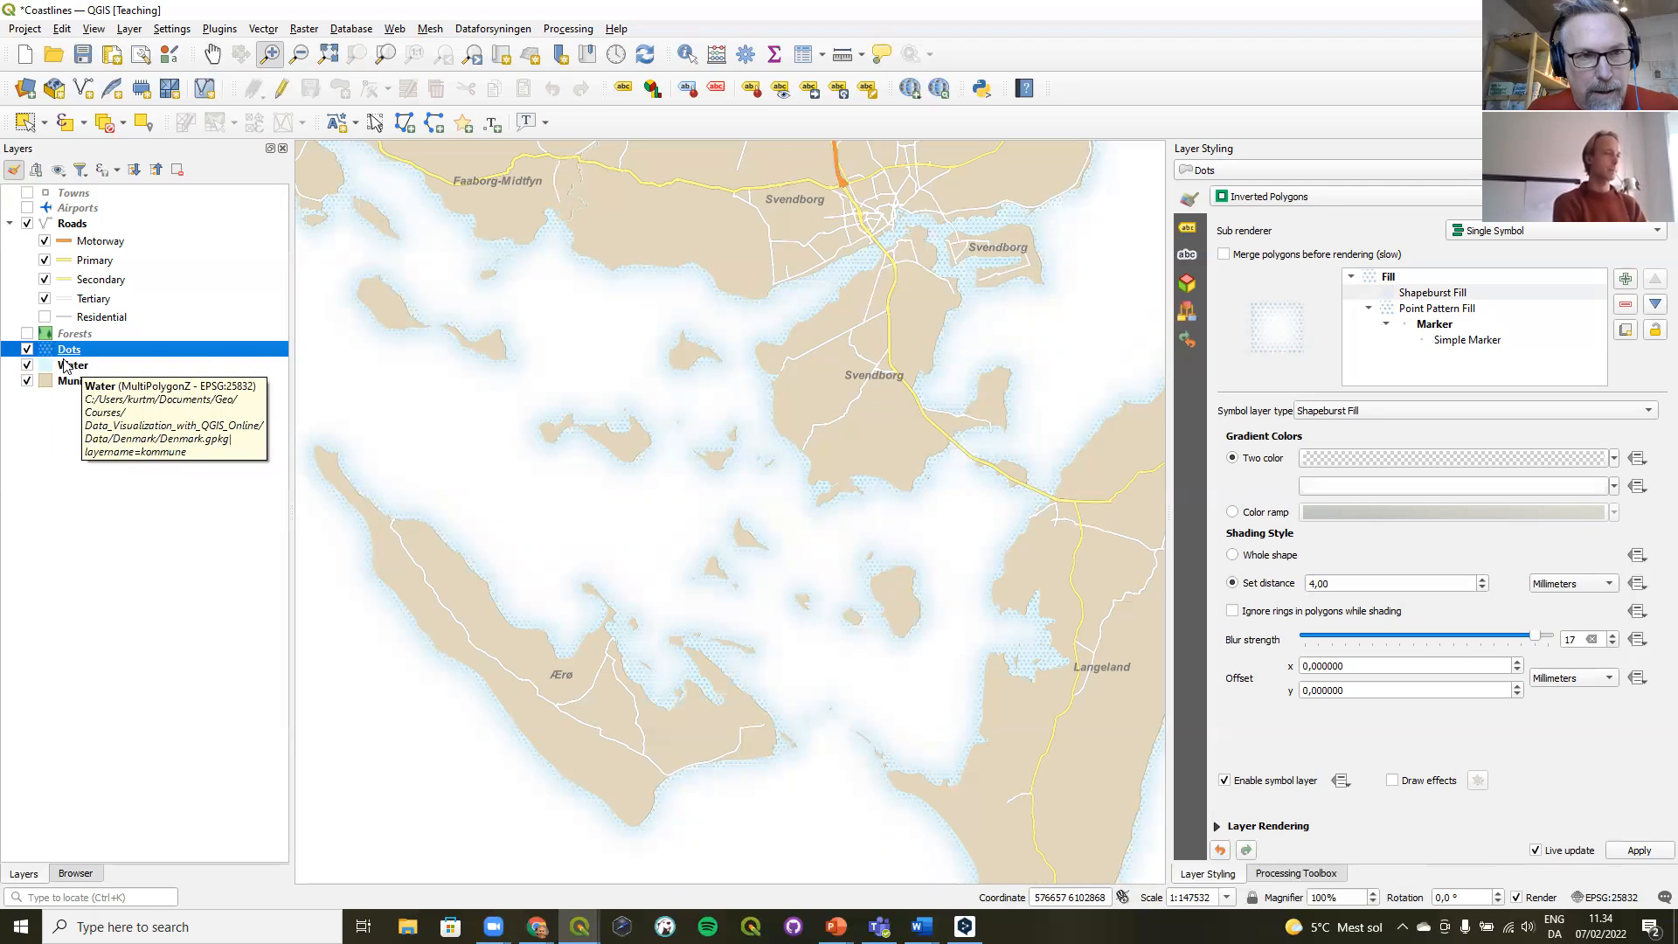
{"action": "left_click", "coordinate": [67, 365]}
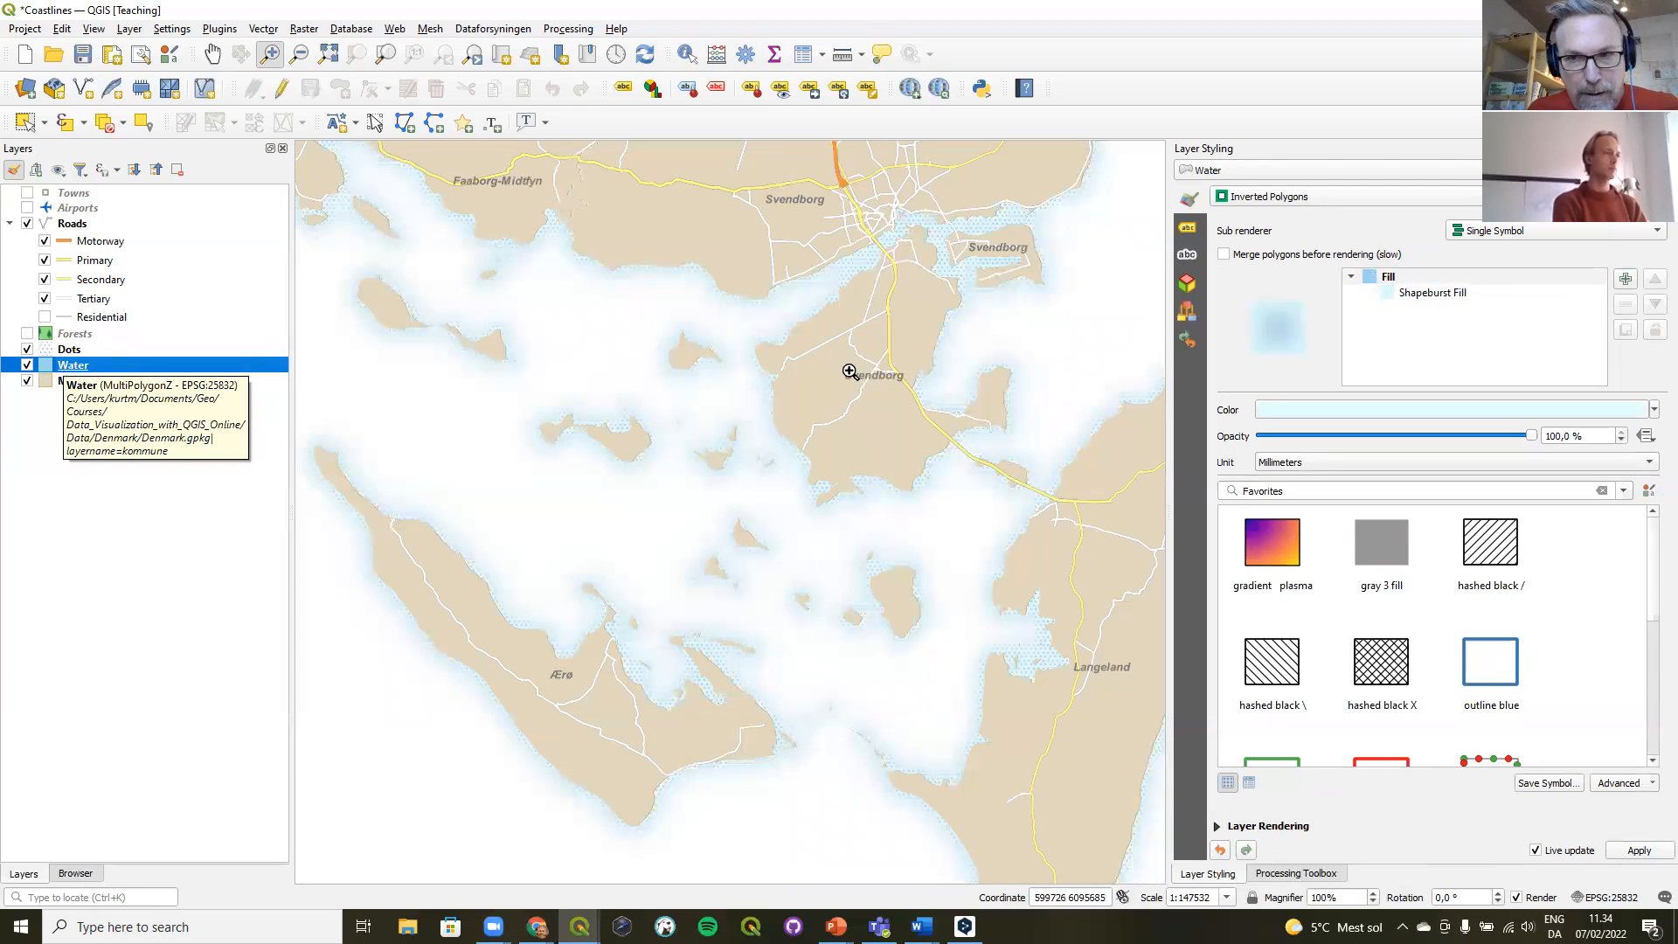
{"action": "left_click", "coordinate": [1444, 295]}
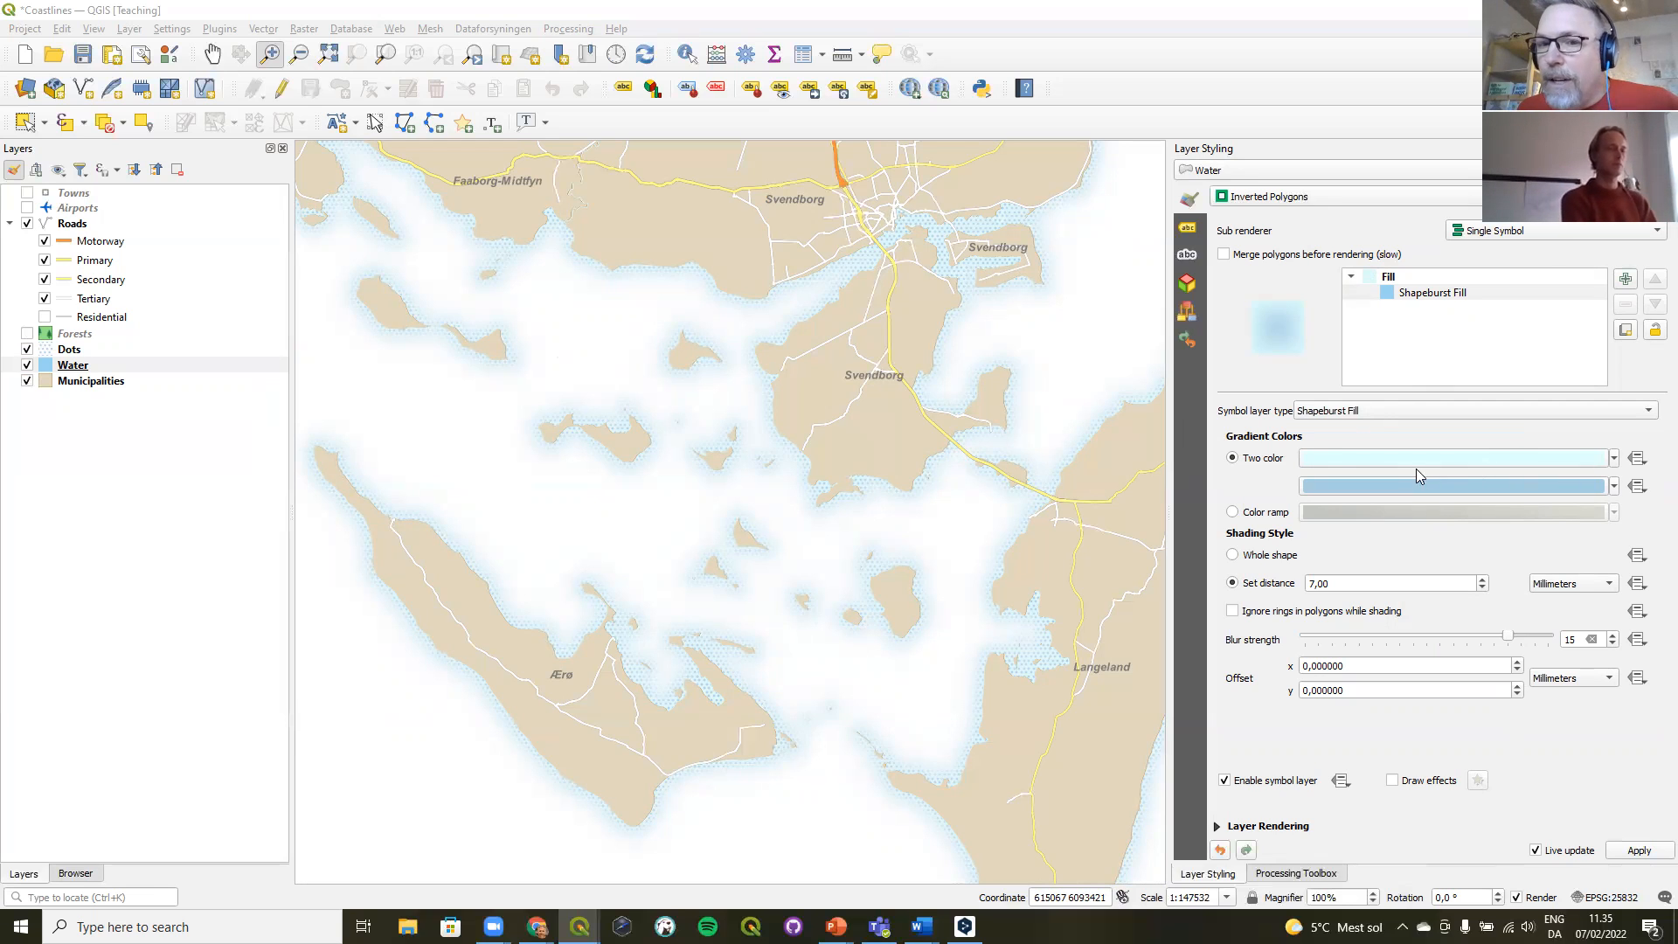
{"action": "left_click", "coordinate": [1613, 461]}
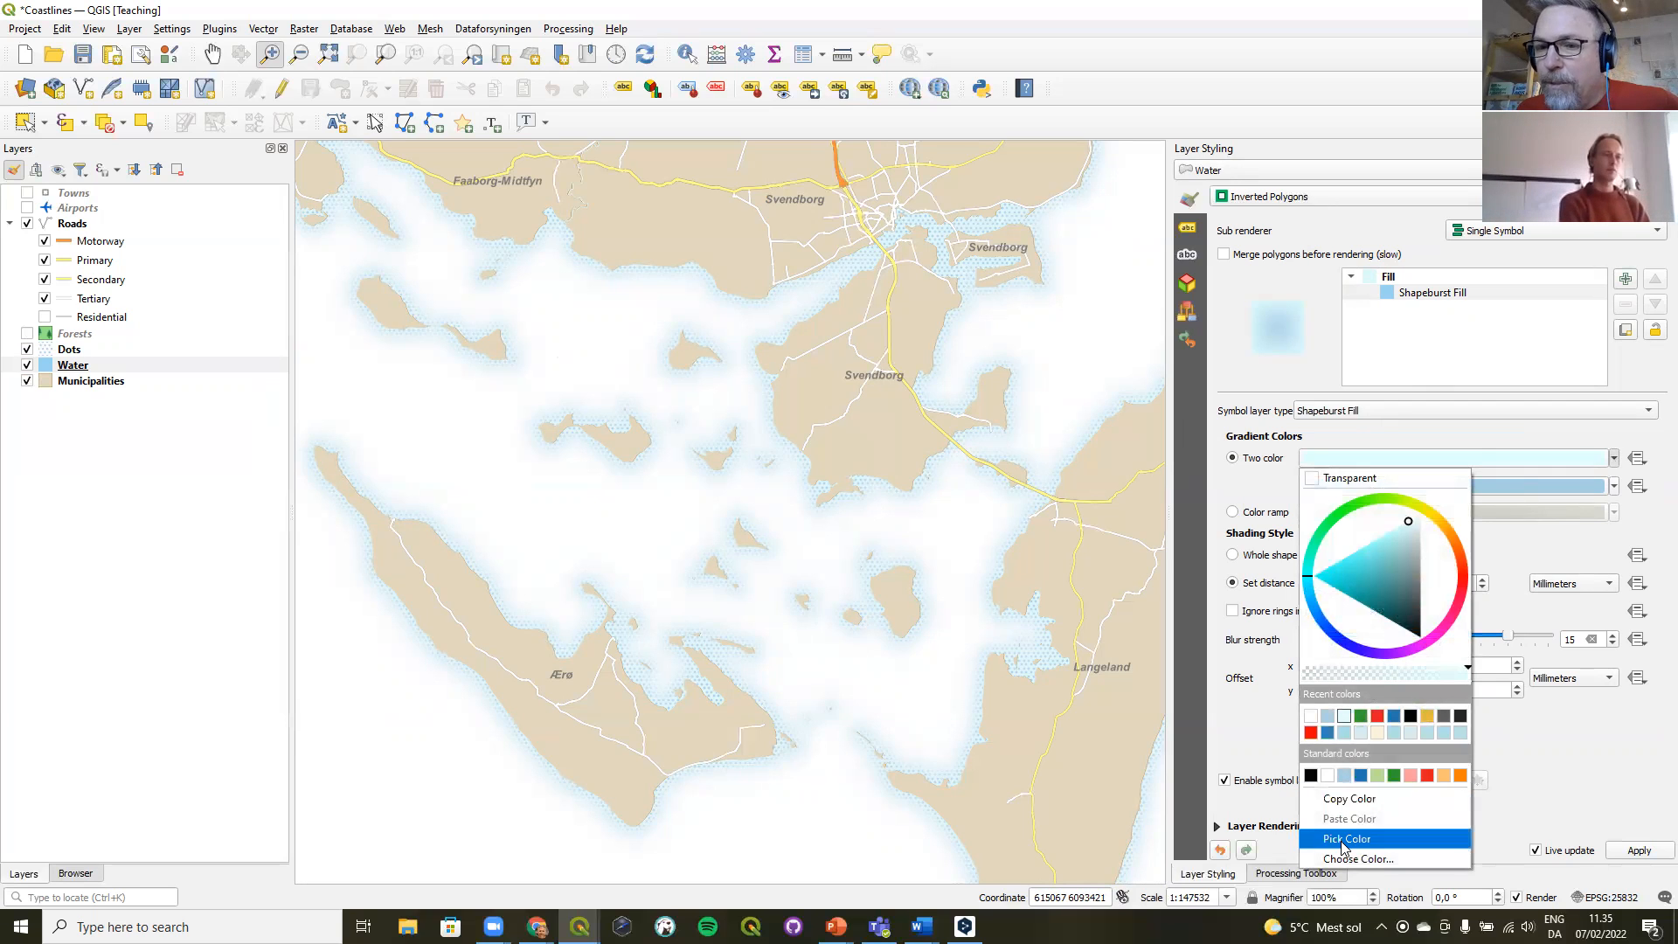
{"action": "left_click", "coordinate": [1343, 841]}
{"action": "left_click", "coordinate": [1416, 490]}
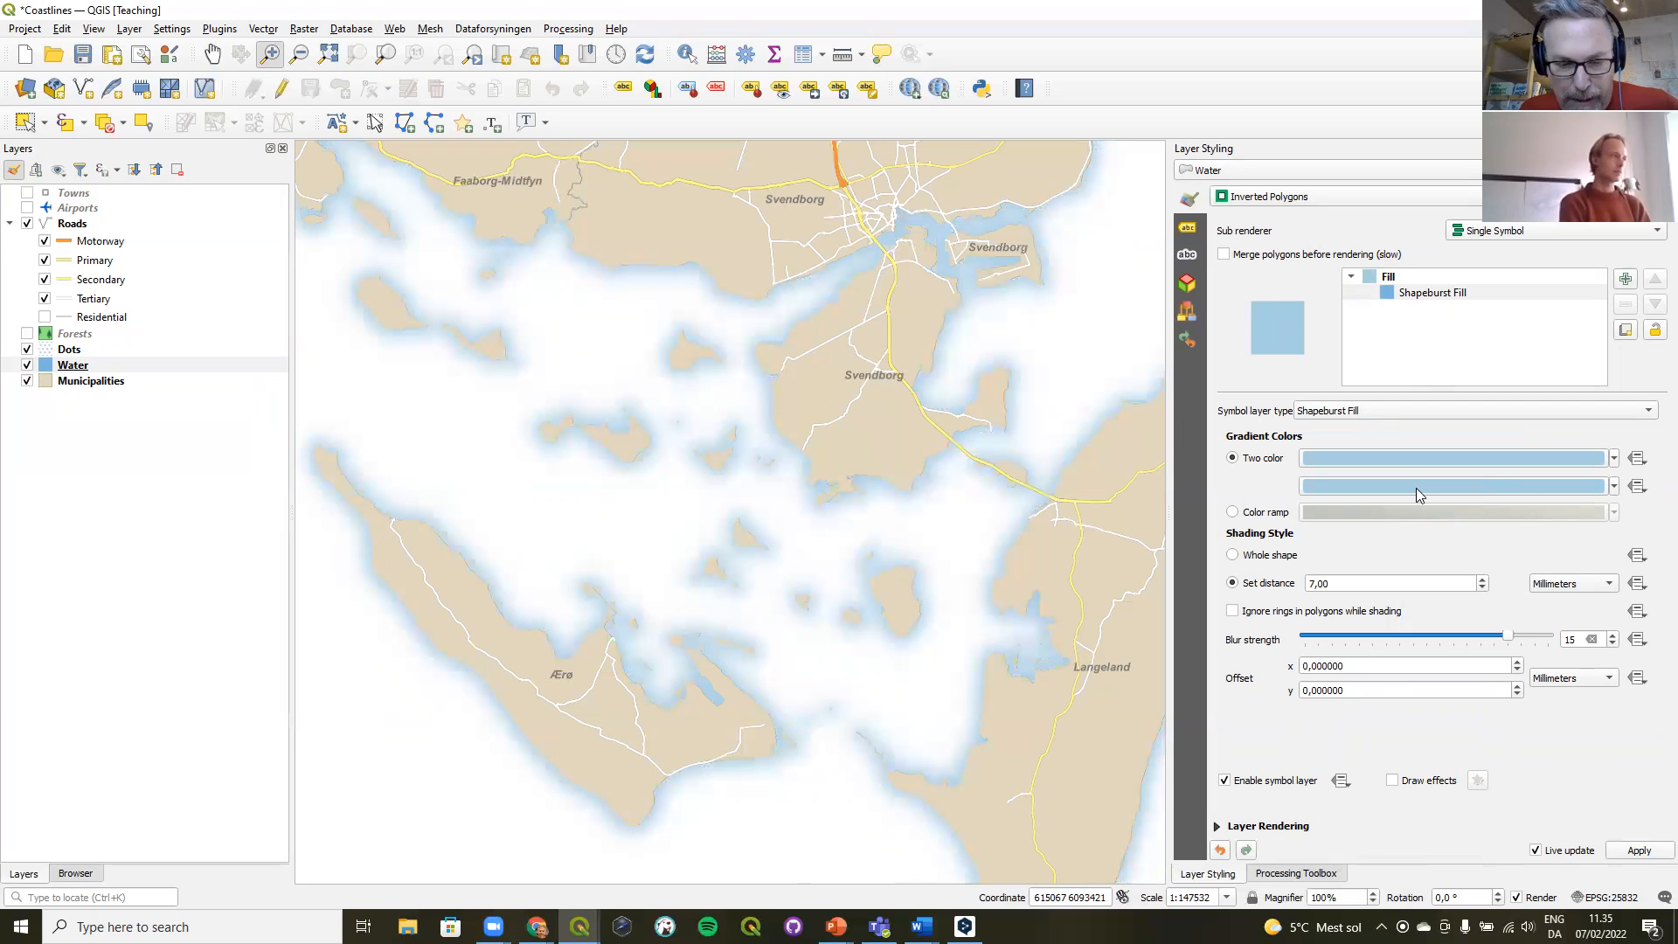
- Set the second gradient color of the Water layer's shapeburst fill to RGB 225, 255, 255
{"action": "left_click", "coordinate": [1587, 487]}
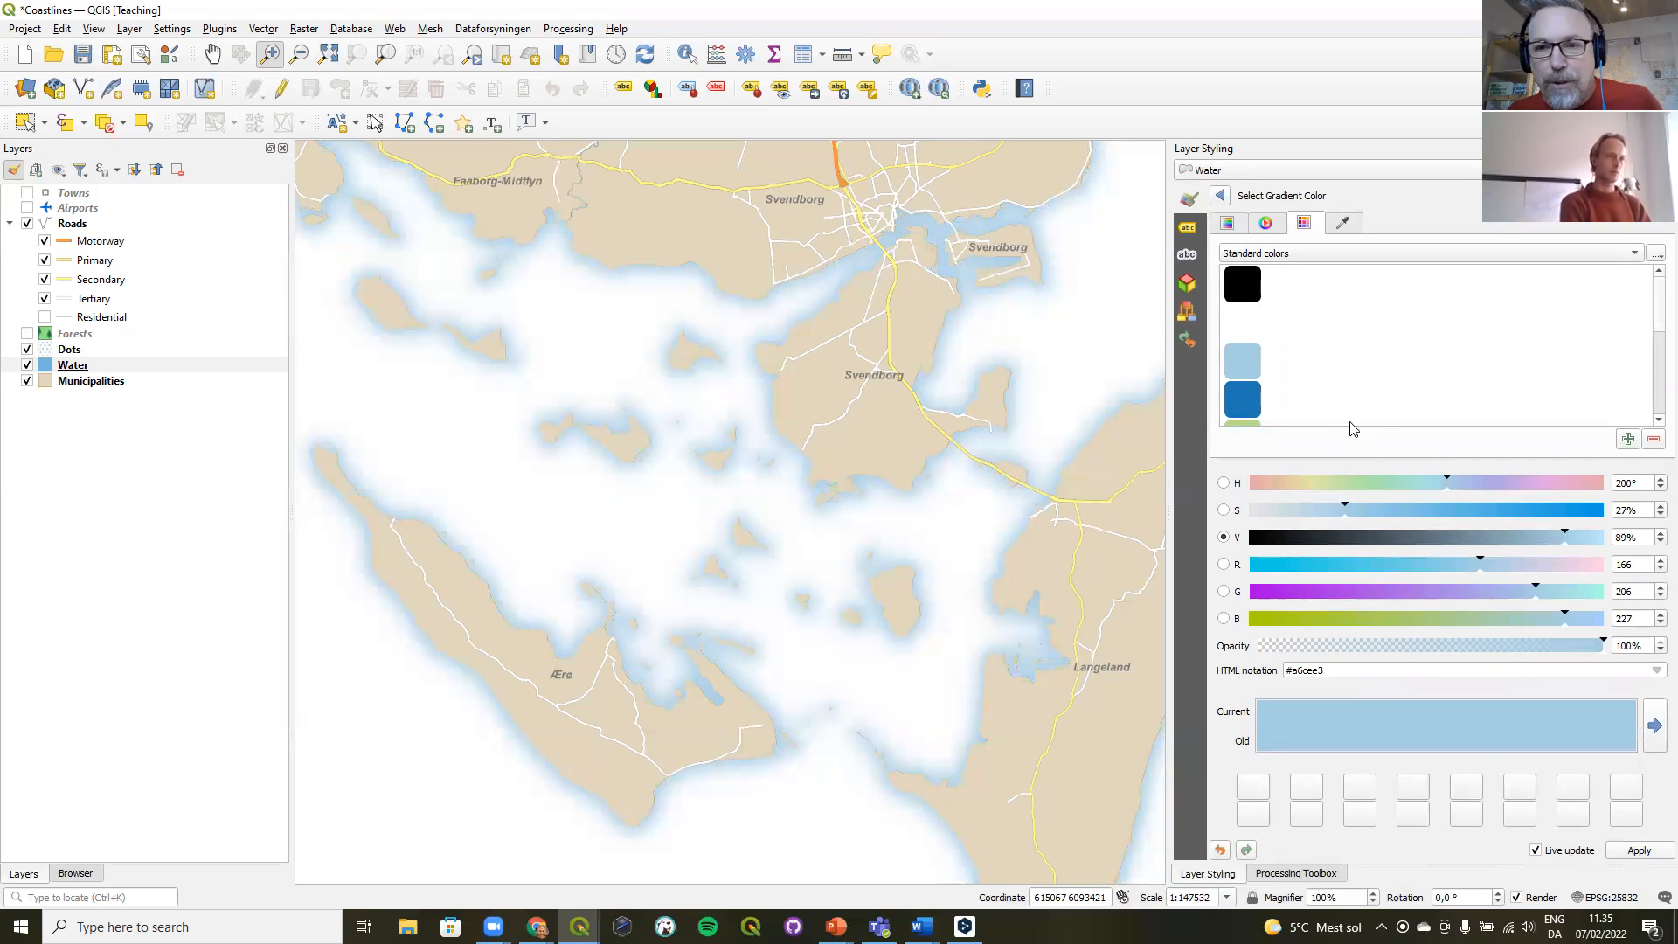
{"action": "left_click_drag", "start_coordinate": [1632, 564], "coordinate": [1551, 570]}
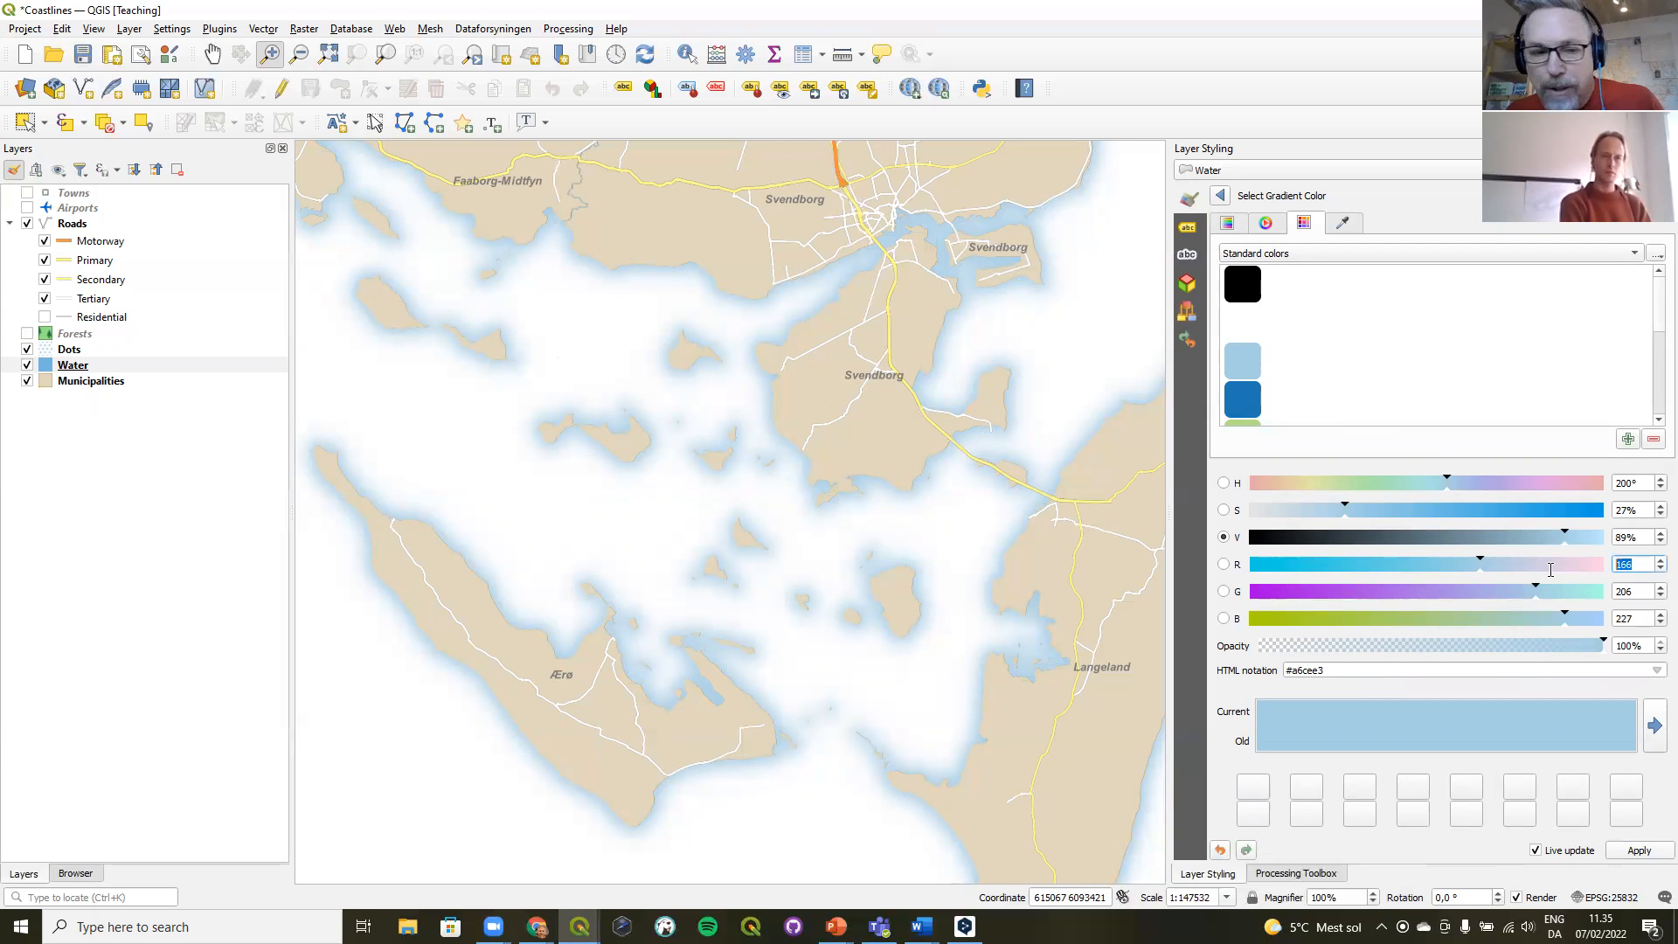
{"action": "type", "text": "225"}
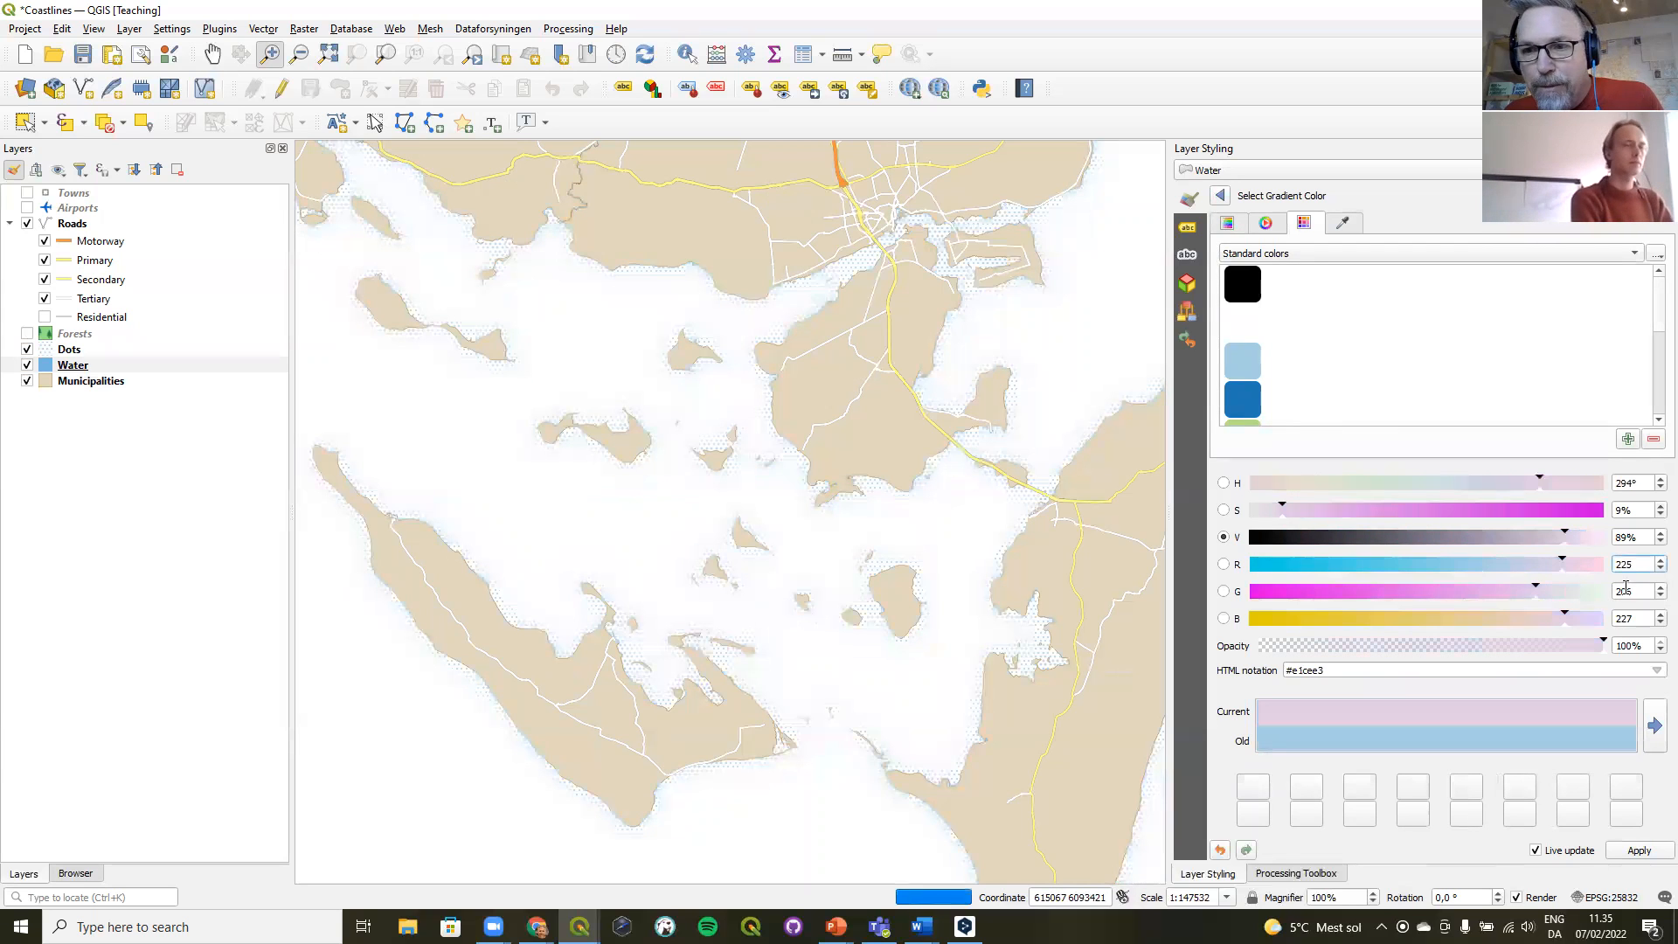
{"action": "double_click", "coordinate": [1626, 591]}
{"action": "type", "text": "255"}
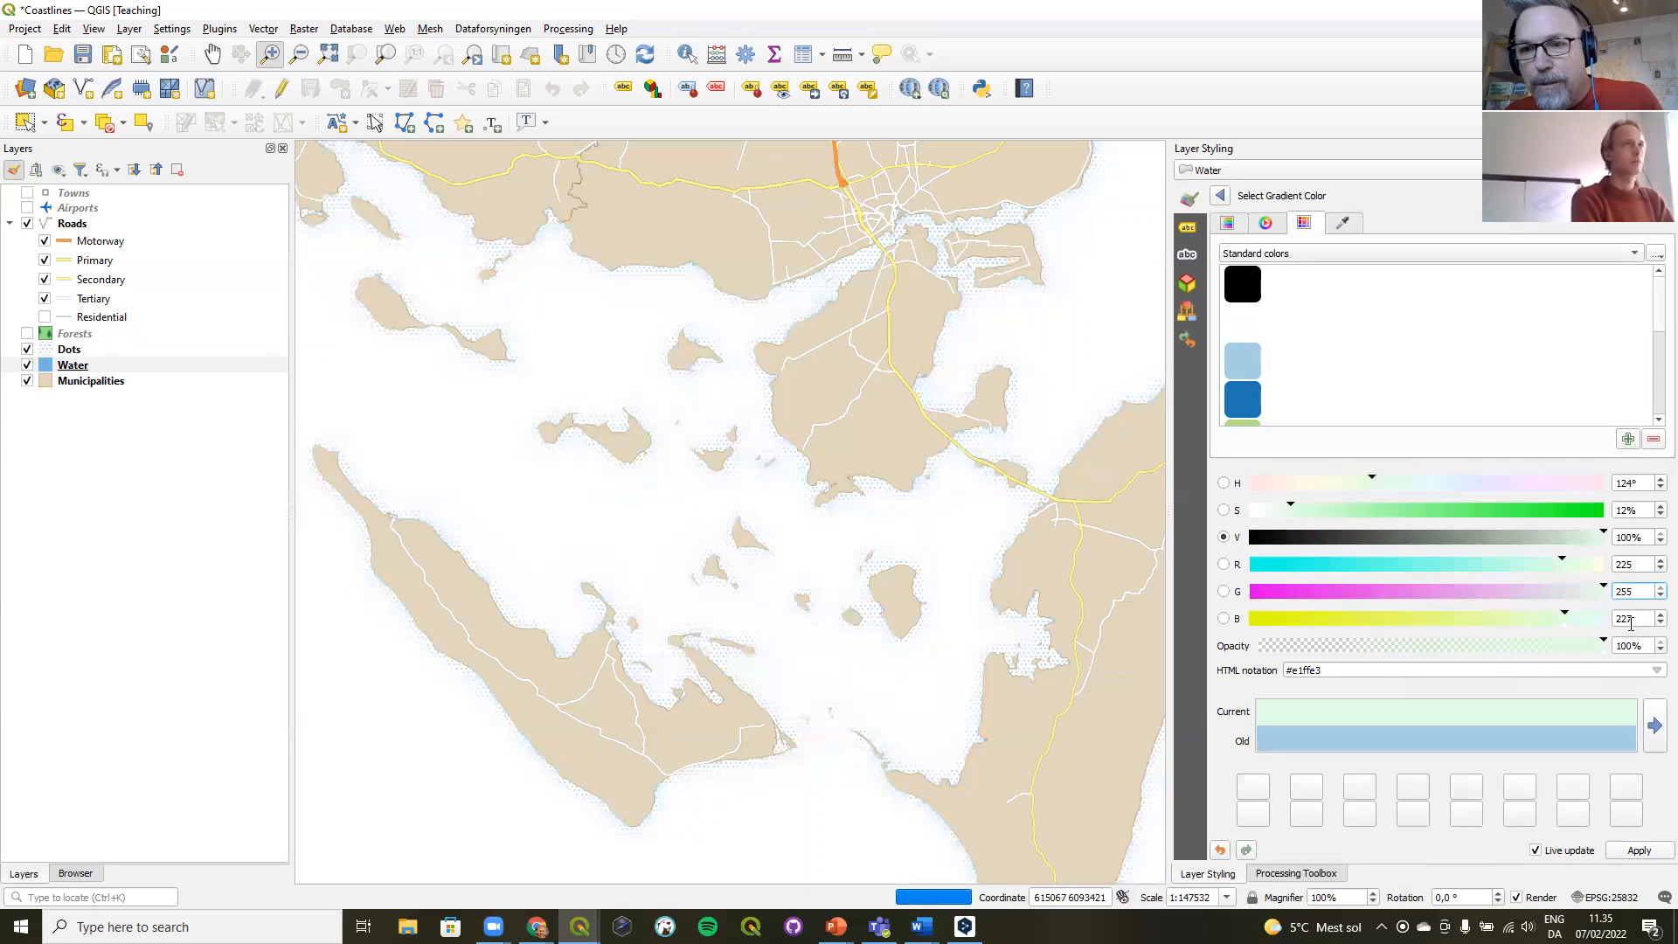
{"action": "double_click", "coordinate": [1625, 619]}
{"action": "type", "text": "255"}
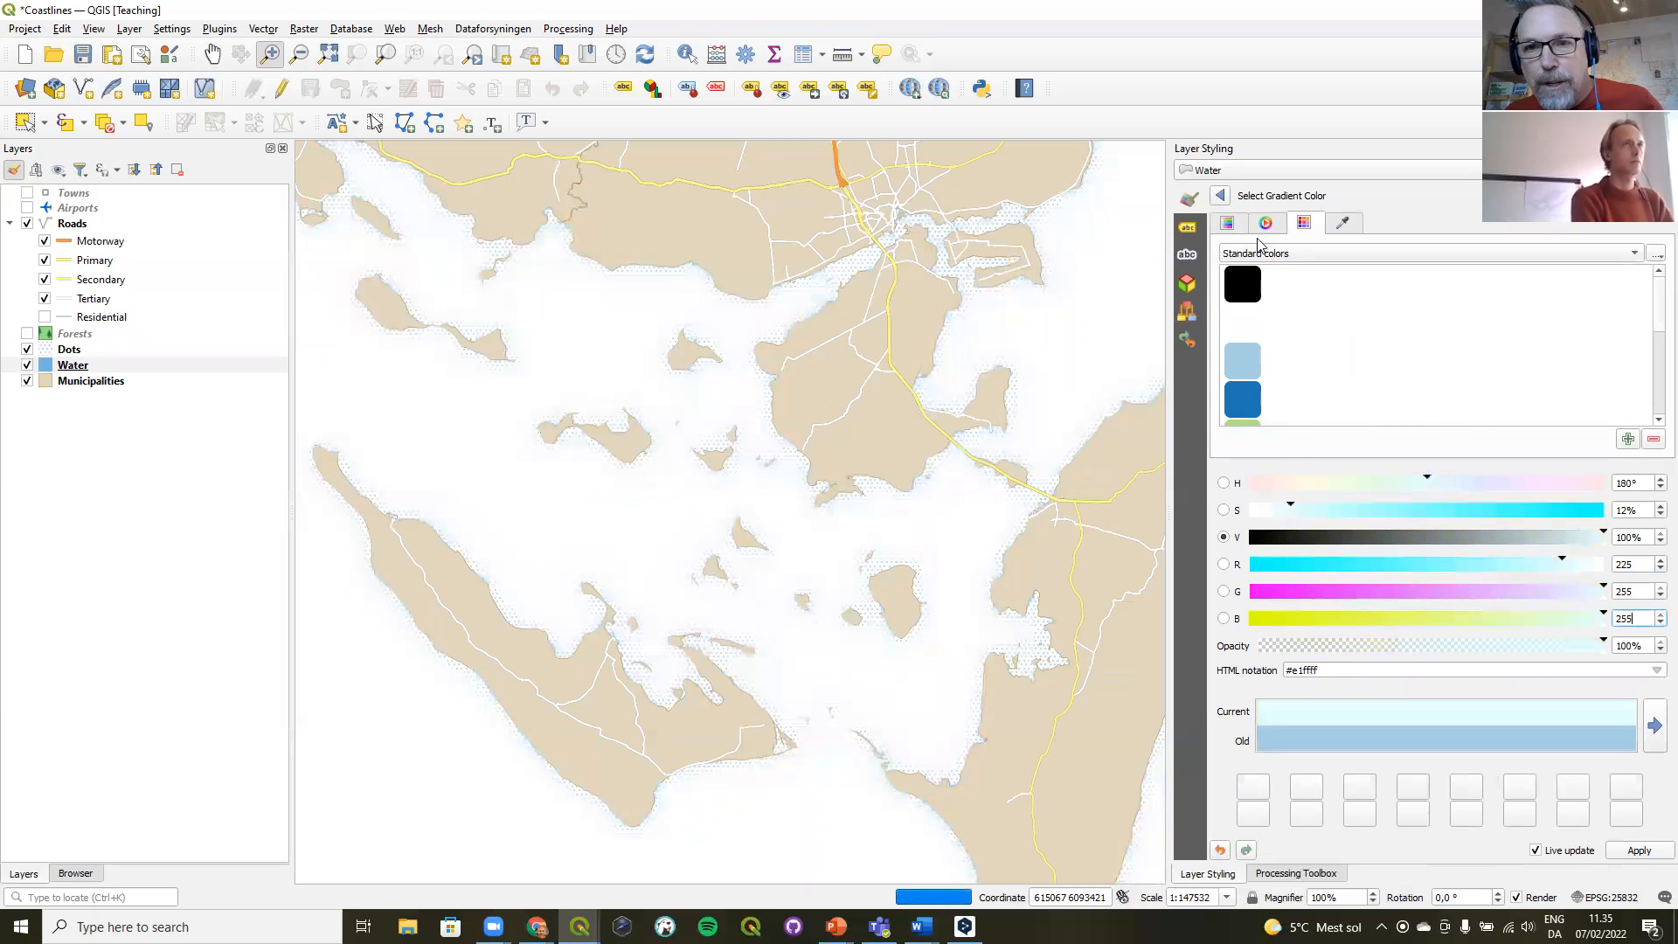
{"action": "left_click", "coordinate": [1220, 196]}
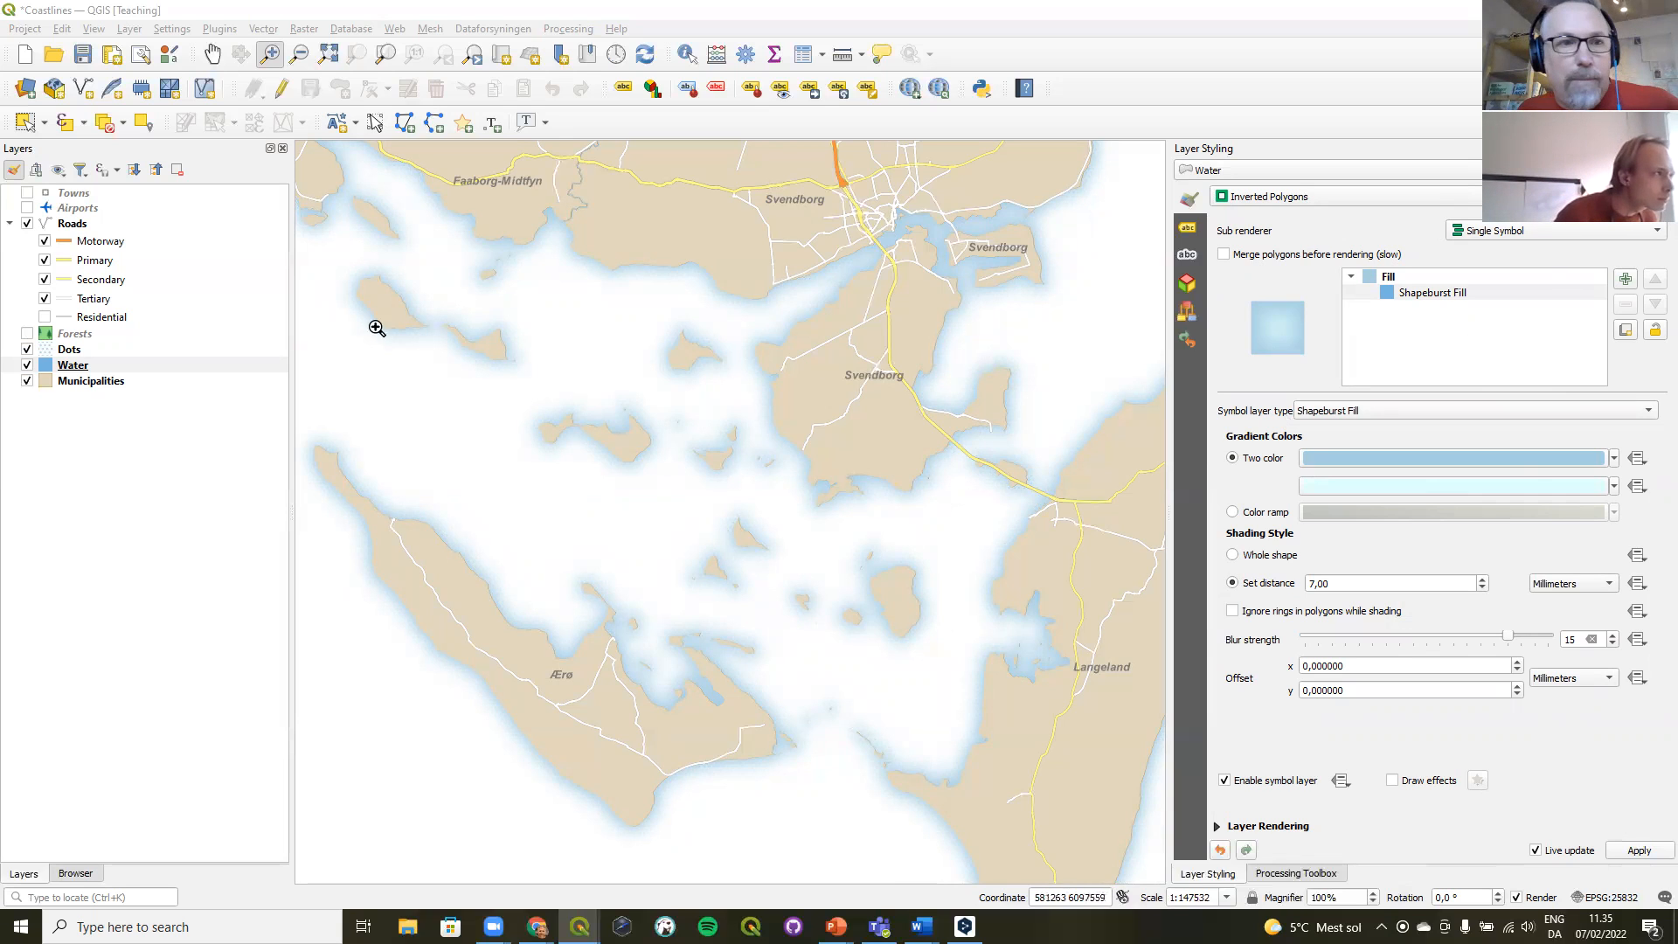
- Set the Dots layer's layer blending mode to Multiply
{"action": "left_click", "coordinate": [79, 350]}
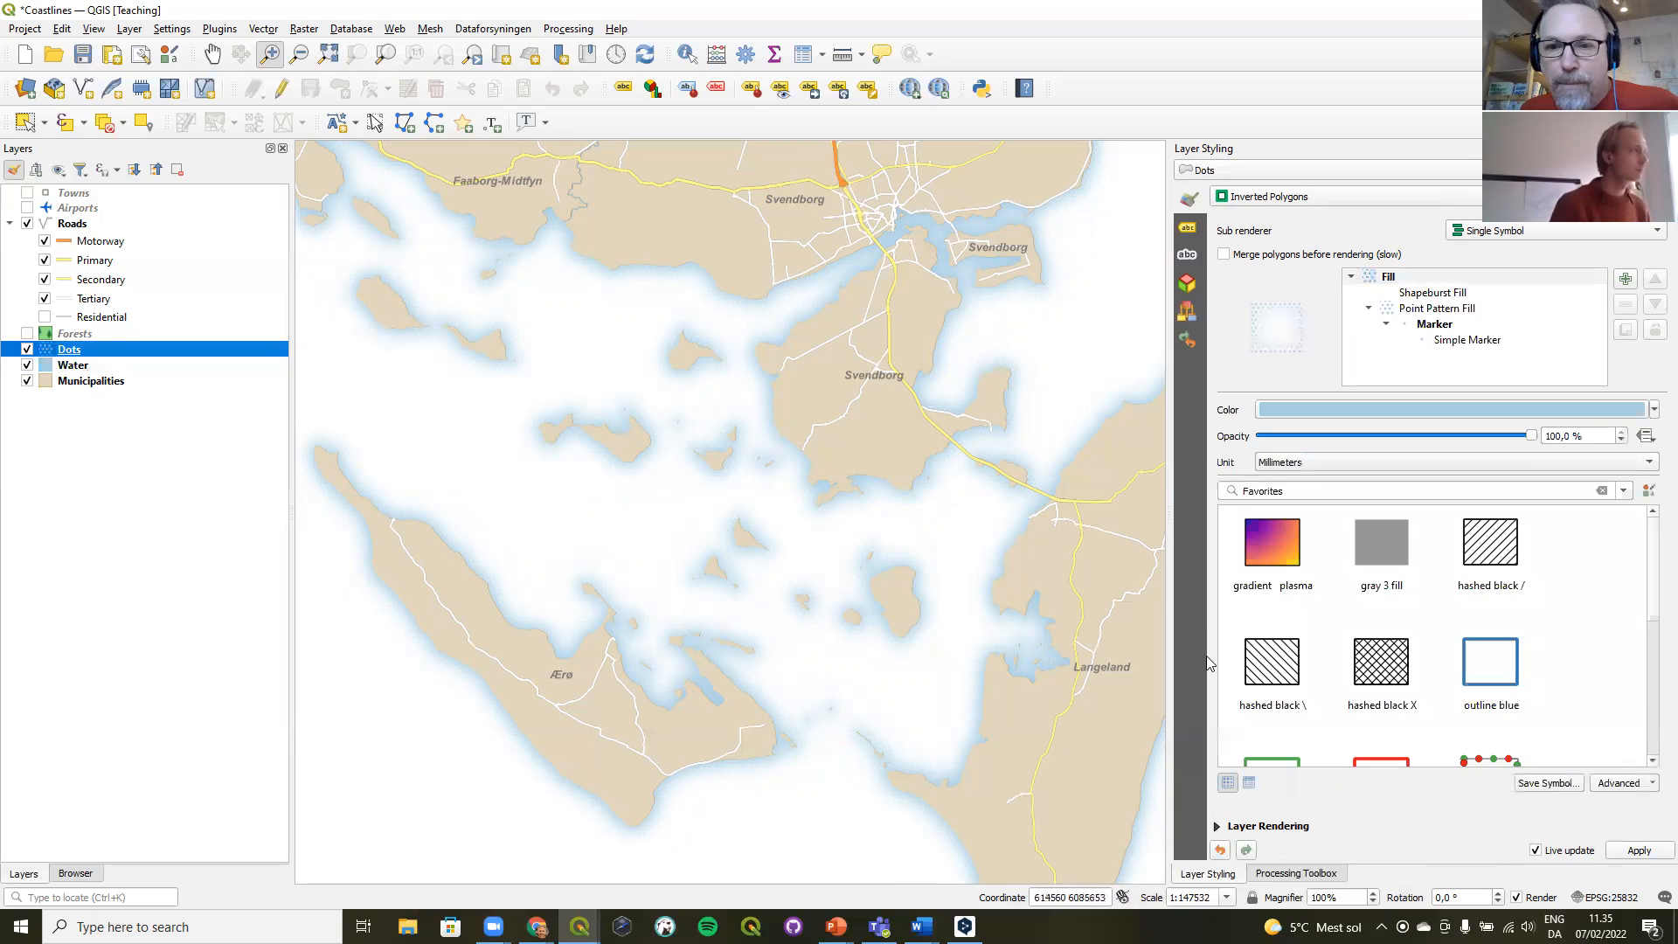
{"action": "left_click", "coordinate": [1273, 830]}
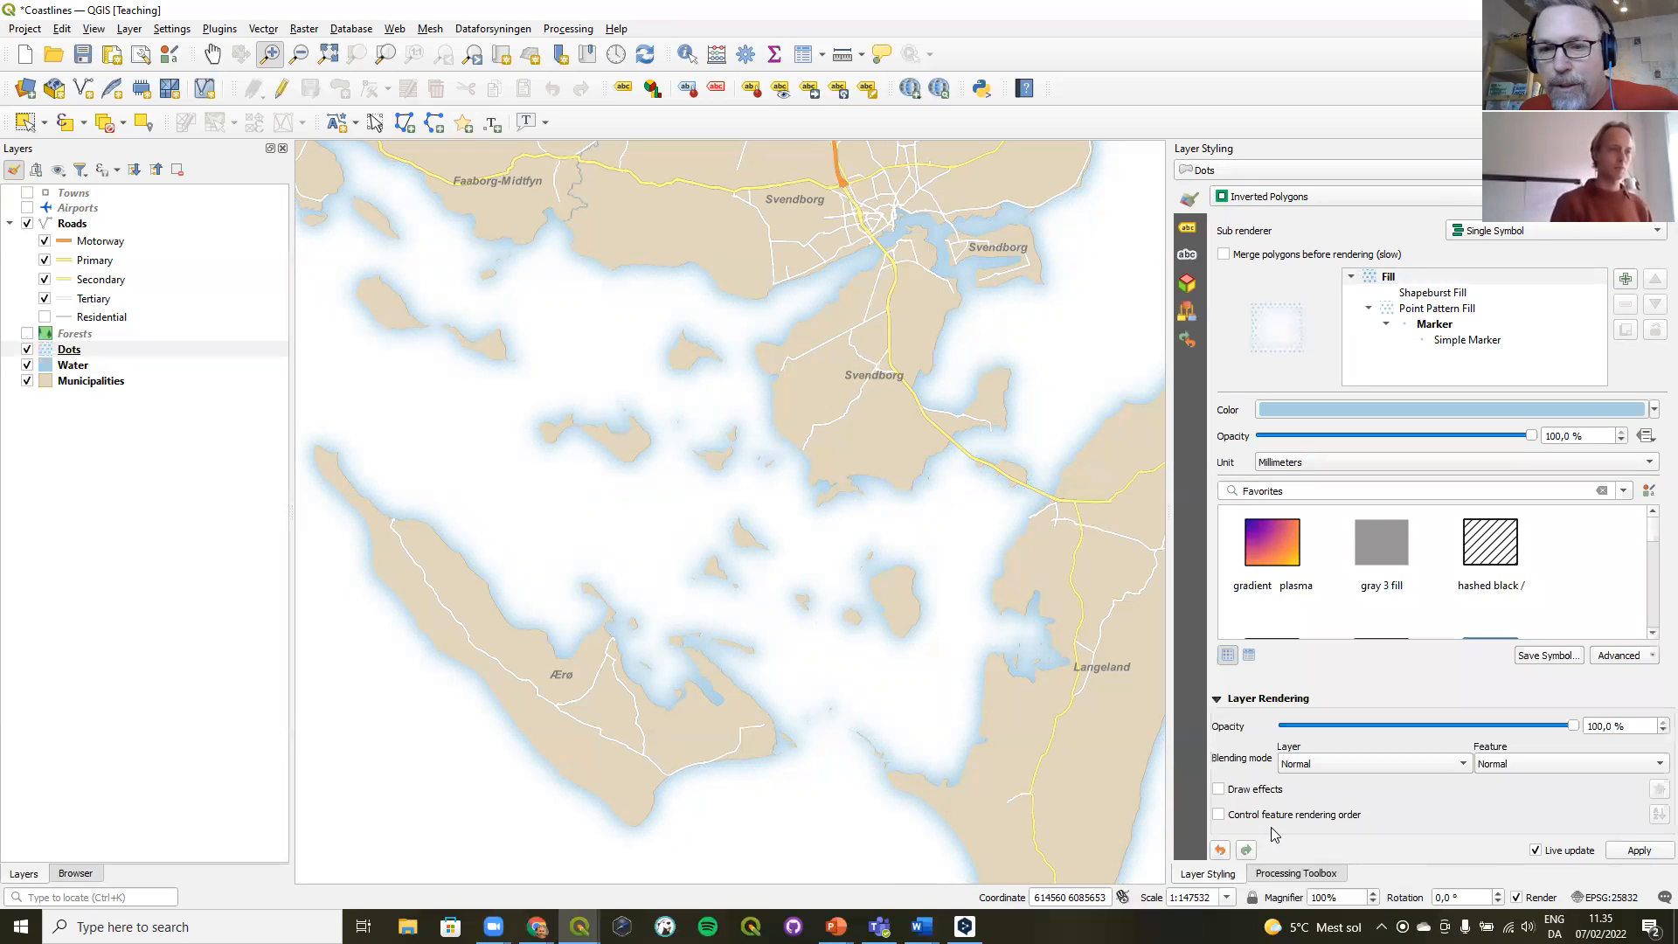
{"action": "left_click", "coordinate": [1325, 771]}
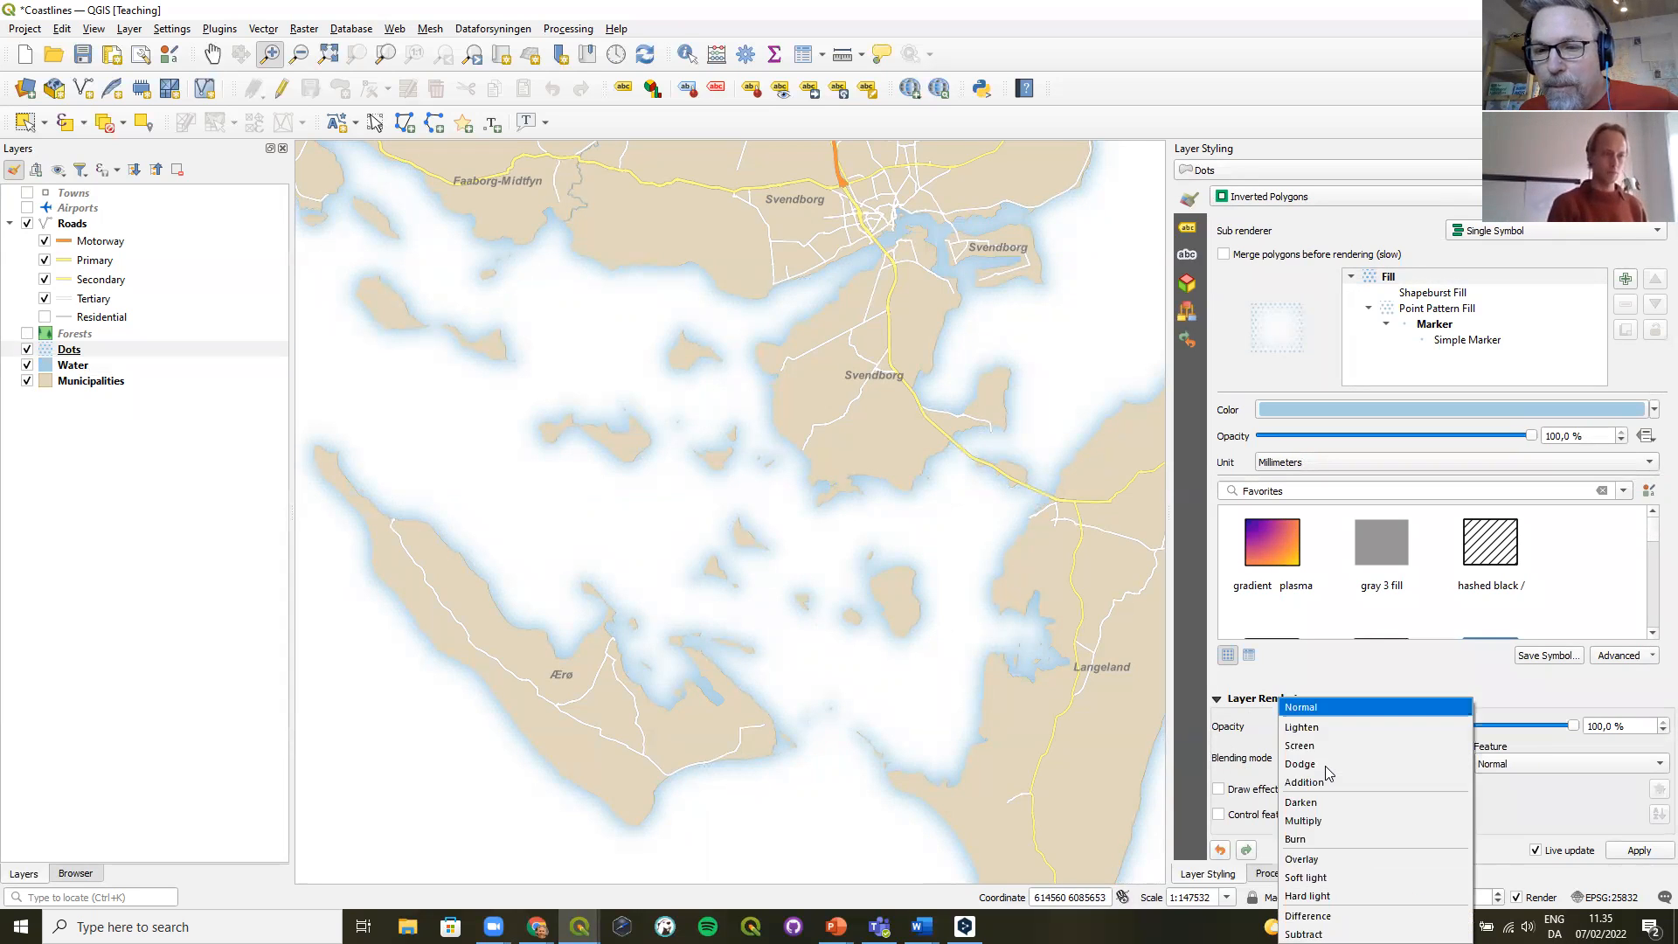
{"action": "left_click", "coordinate": [1313, 820]}
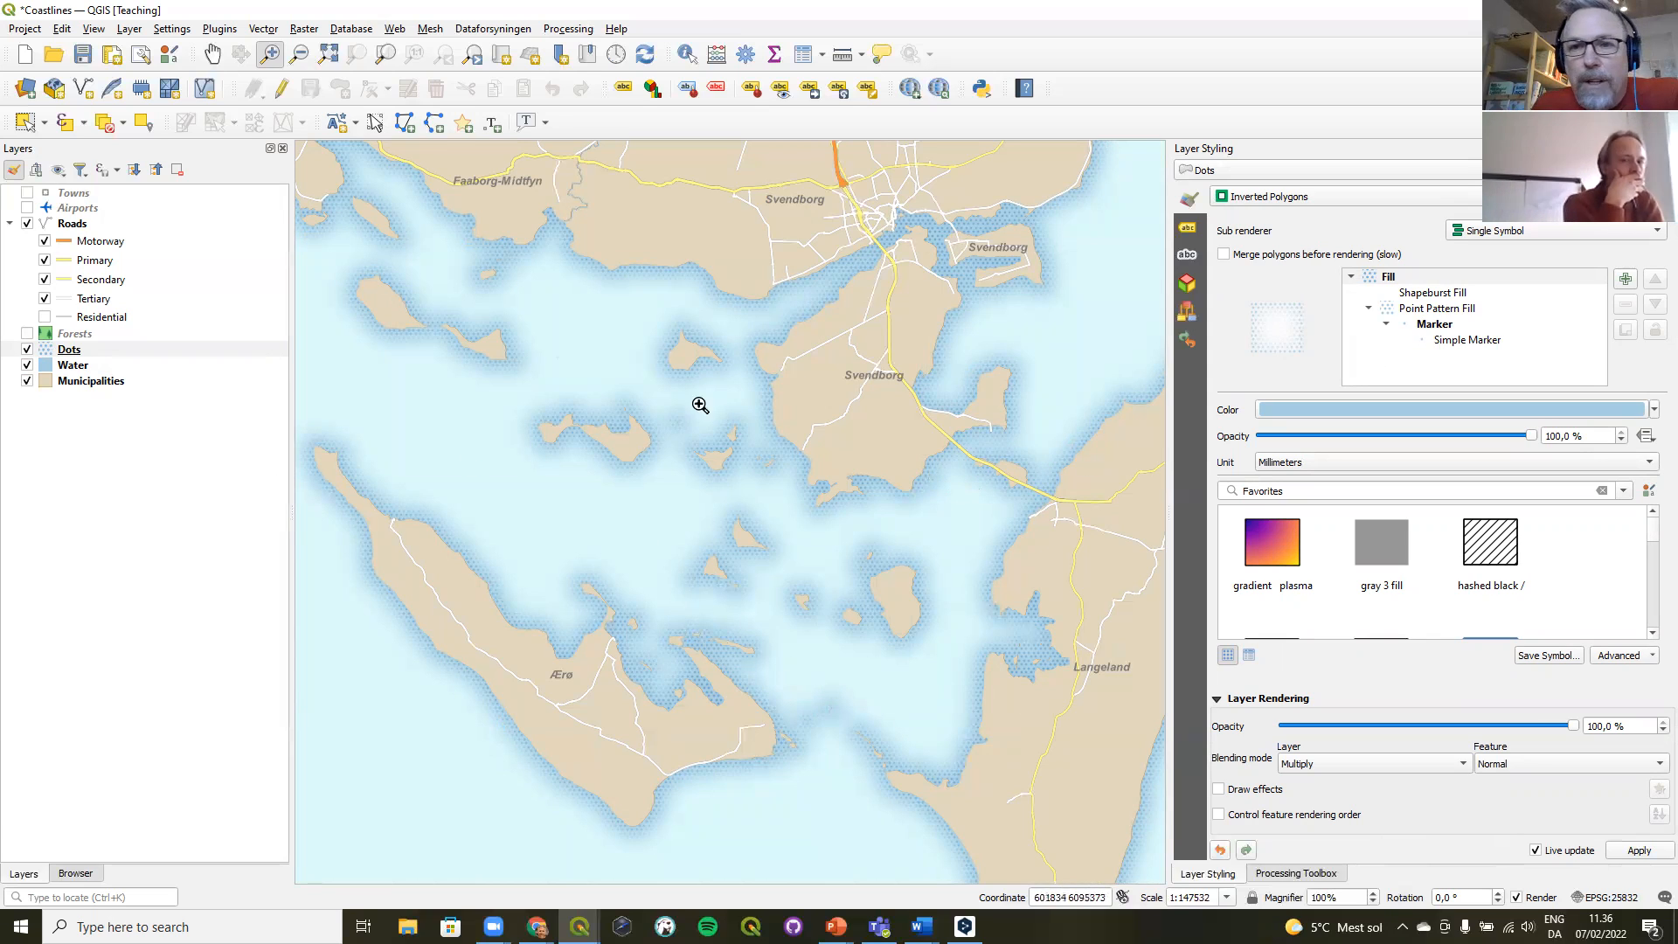
- Compare the shapeburst fills of the Water and Dots layers and set the Dots fill's shading distance to 3 millimeters
{"action": "left_click", "coordinate": [86, 369]}
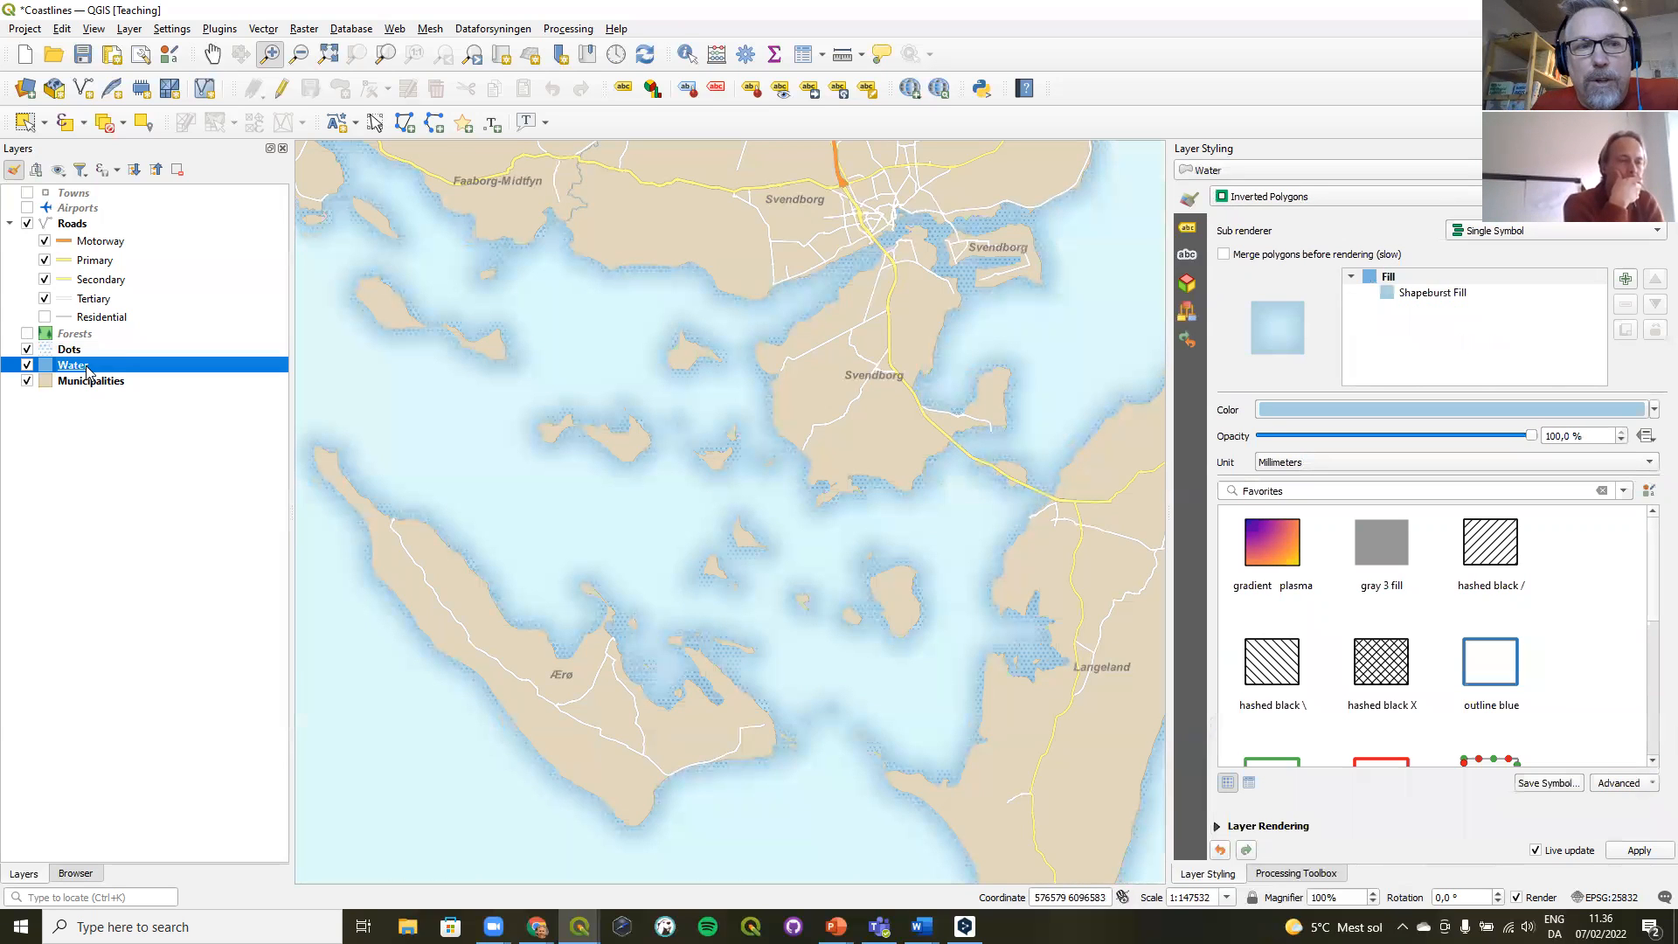
{"action": "left_click", "coordinate": [1406, 298]}
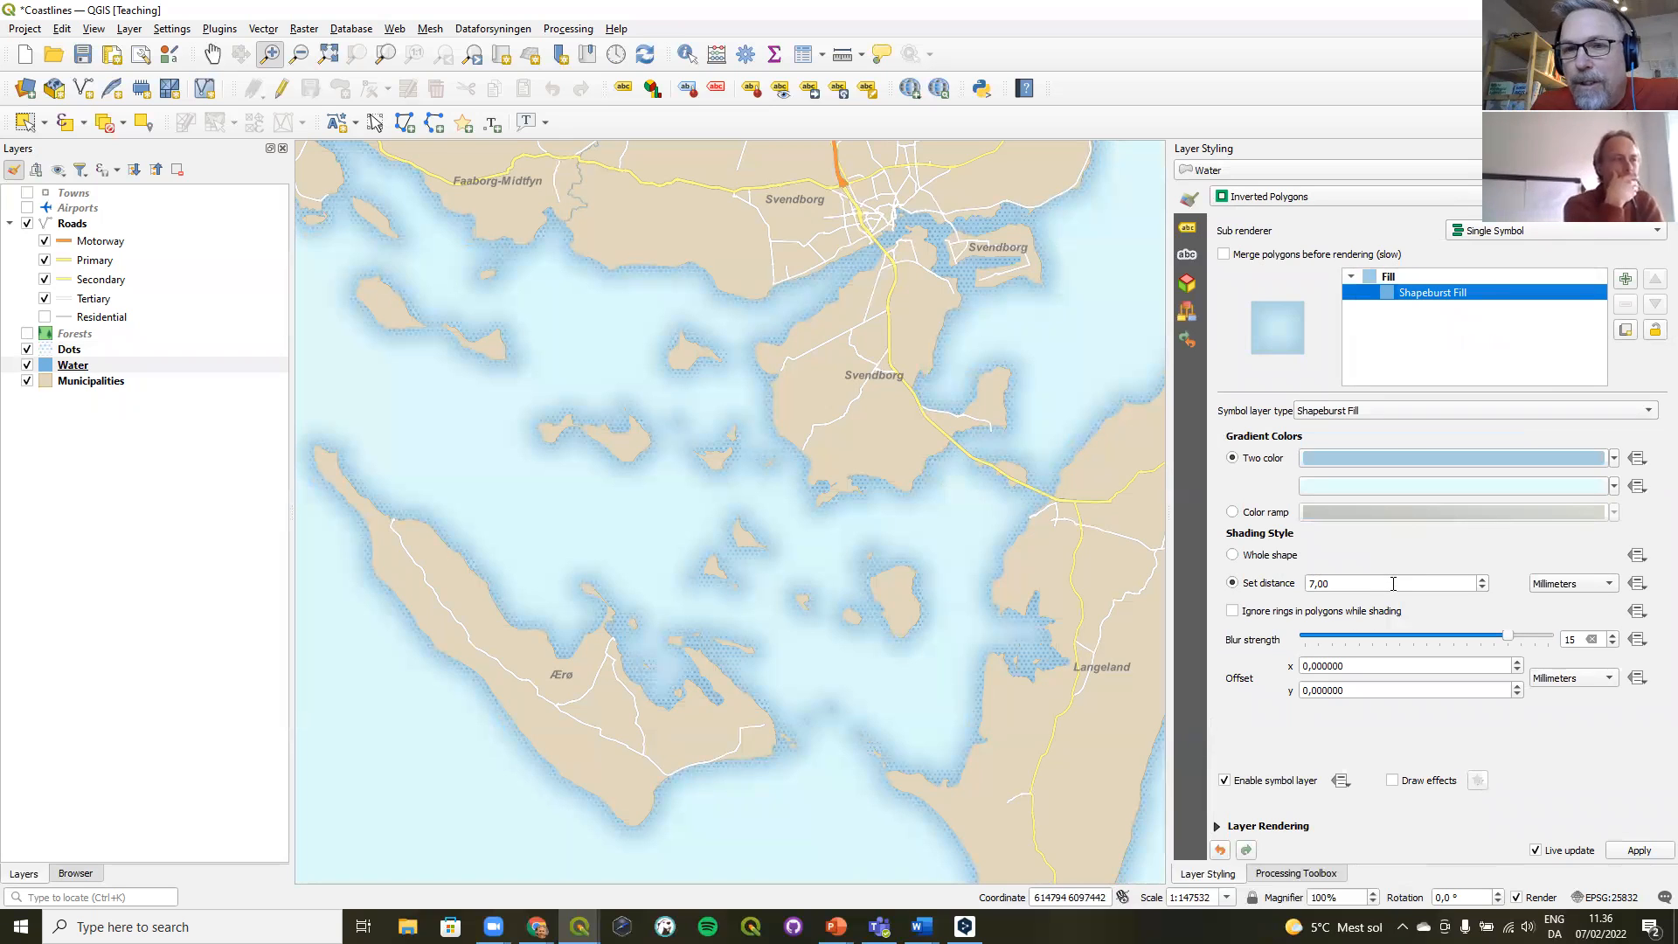
{"action": "left_click", "coordinate": [73, 350]}
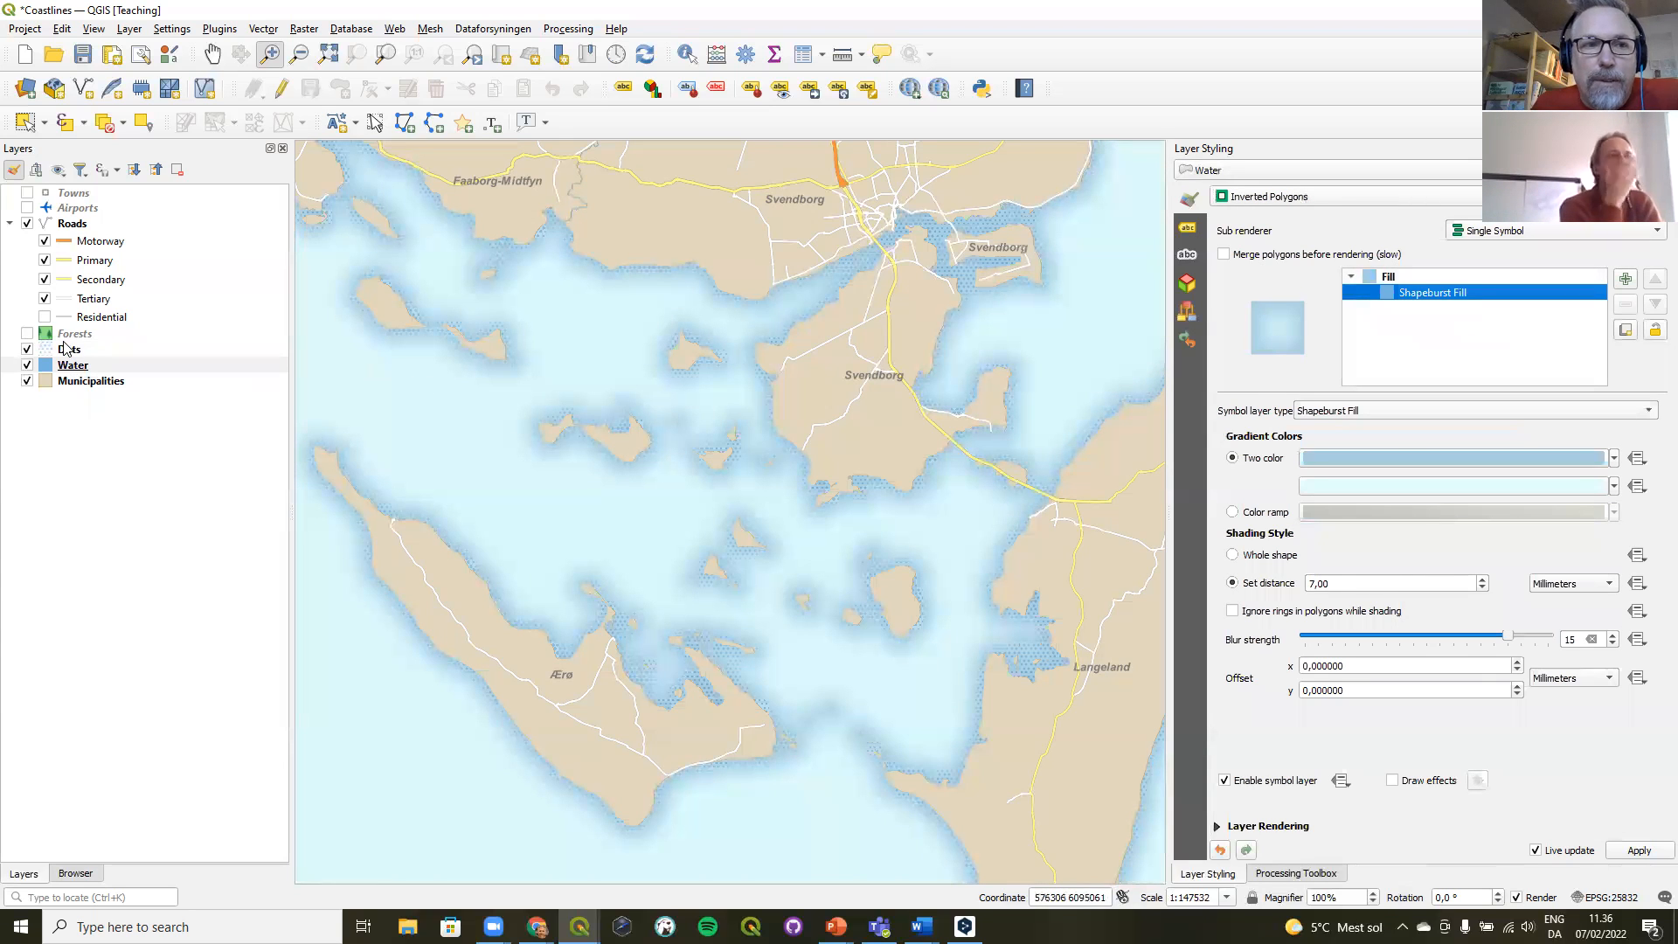
{"action": "left_click", "coordinate": [1442, 294]}
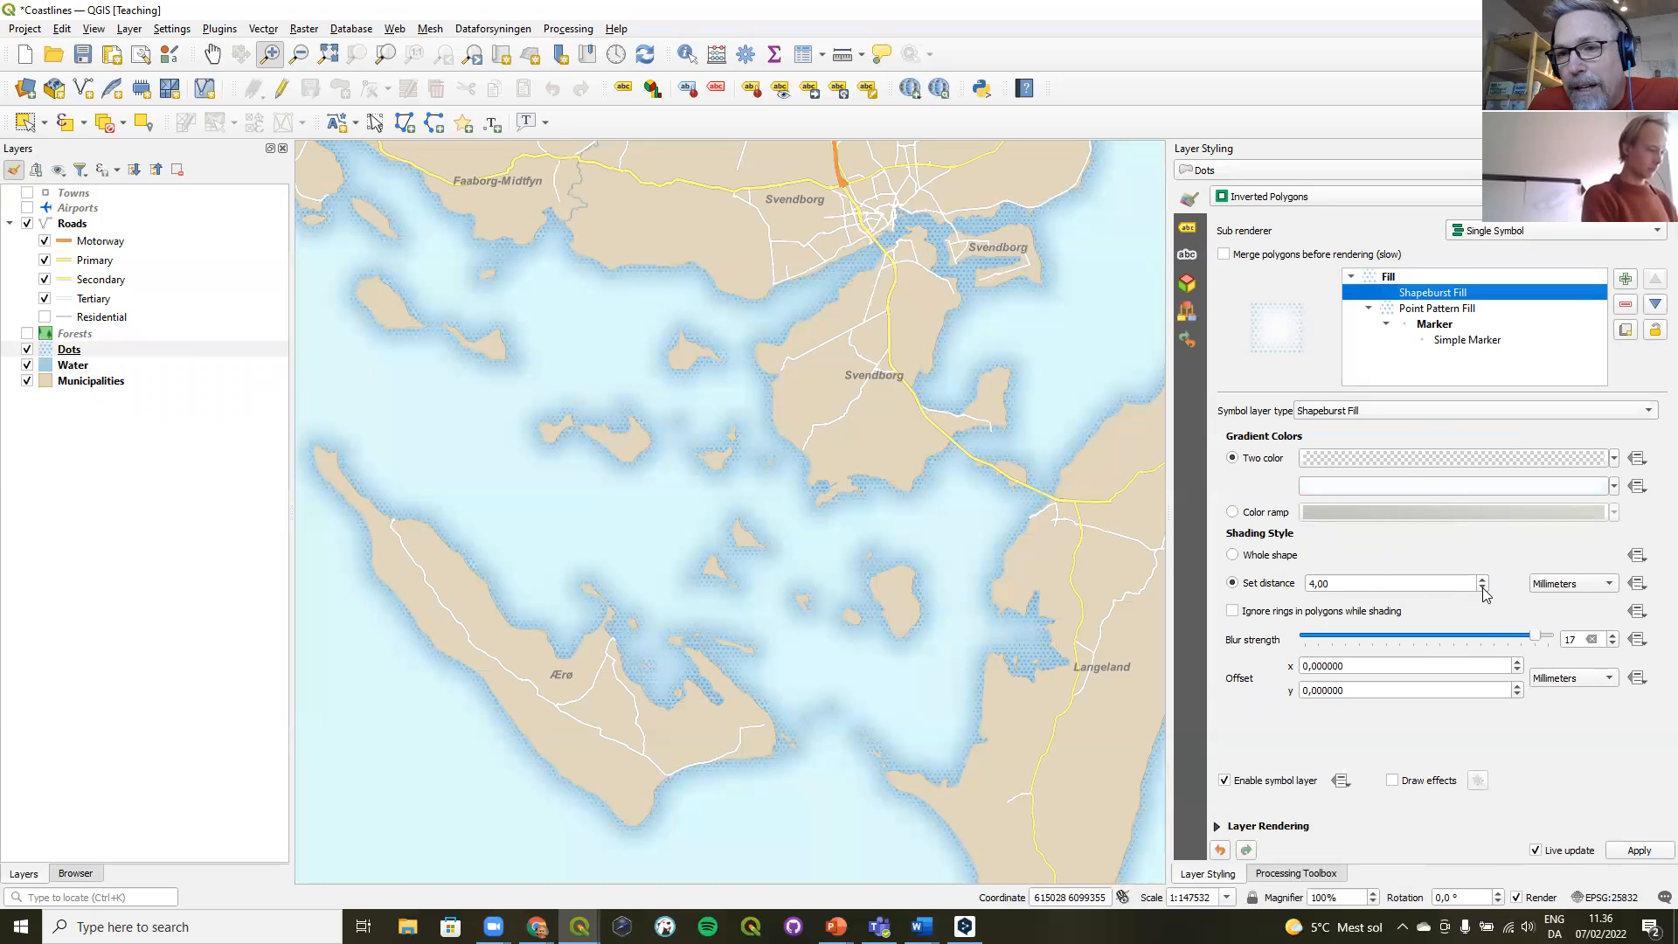
{"action": "left_click", "coordinate": [1483, 587]}
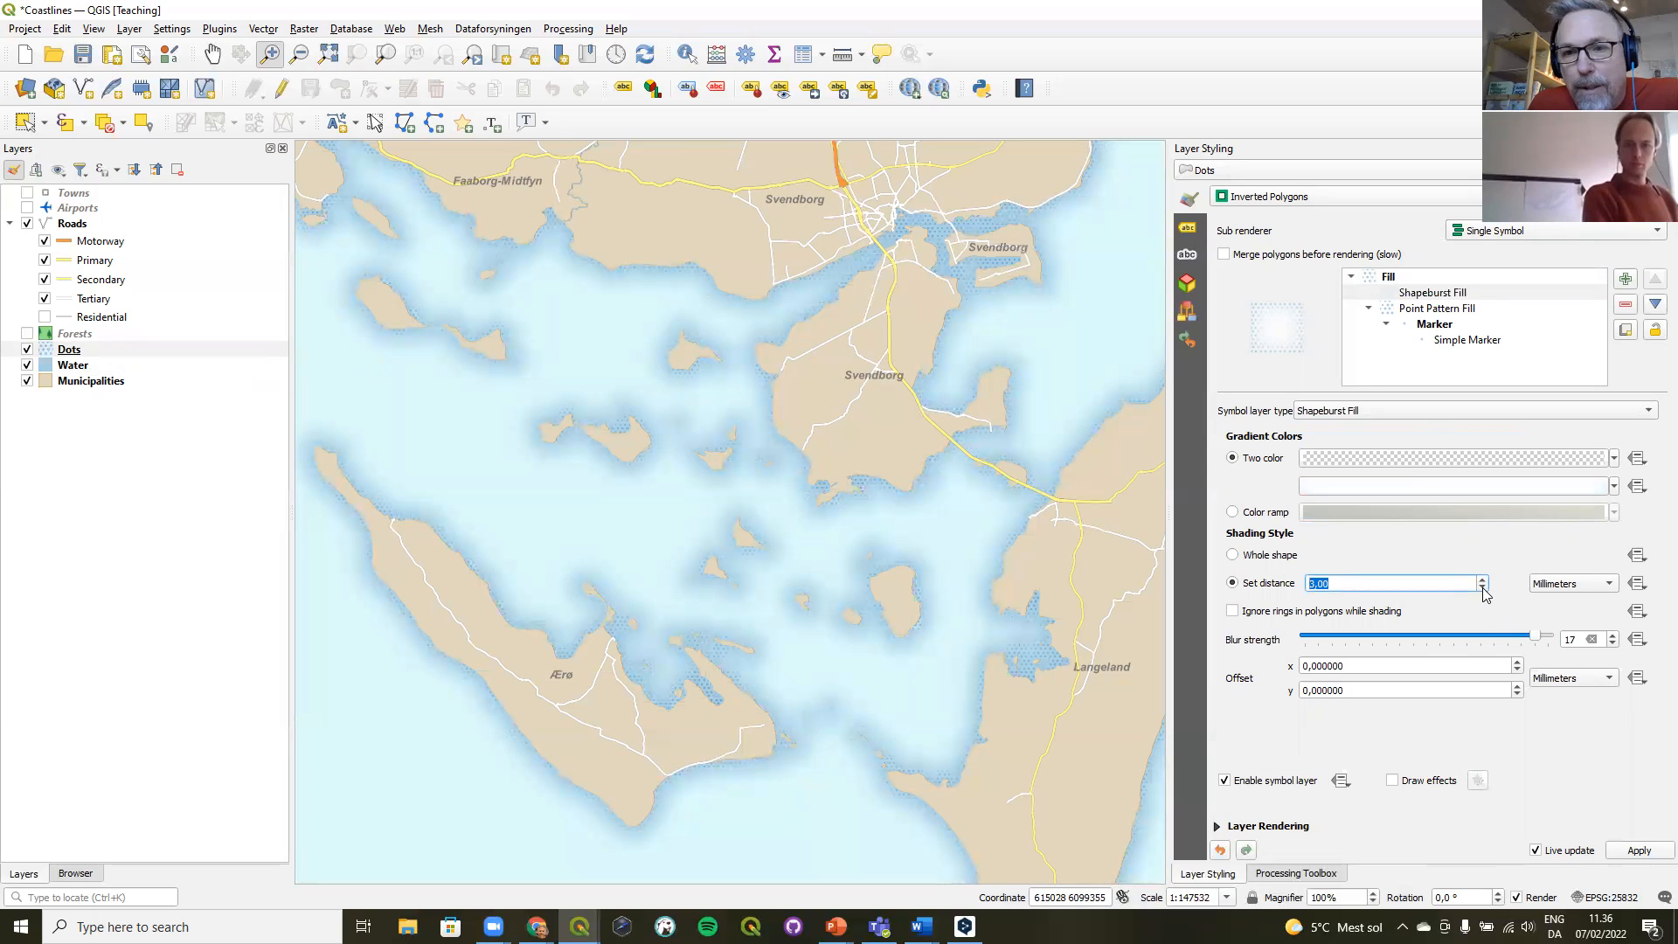
{"action": "left_click", "coordinate": [1483, 580]}
{"action": "left_click", "coordinate": [1482, 581]}
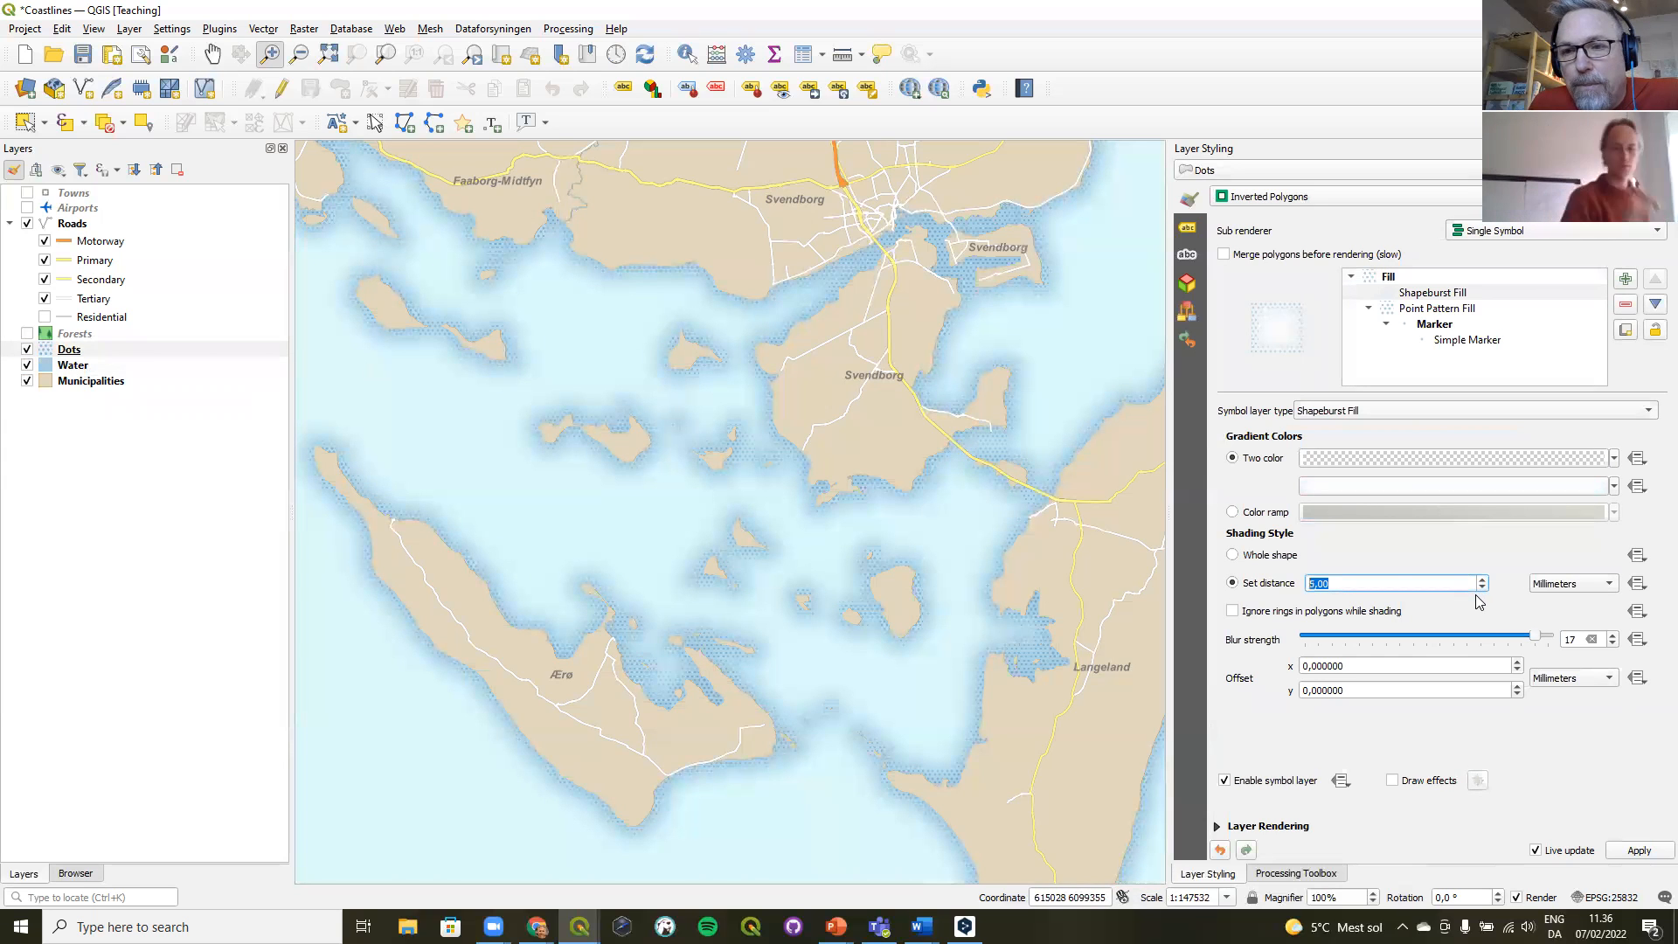
{"action": "left_click", "coordinate": [1483, 587]}
{"action": "left_click", "coordinate": [1483, 587]}
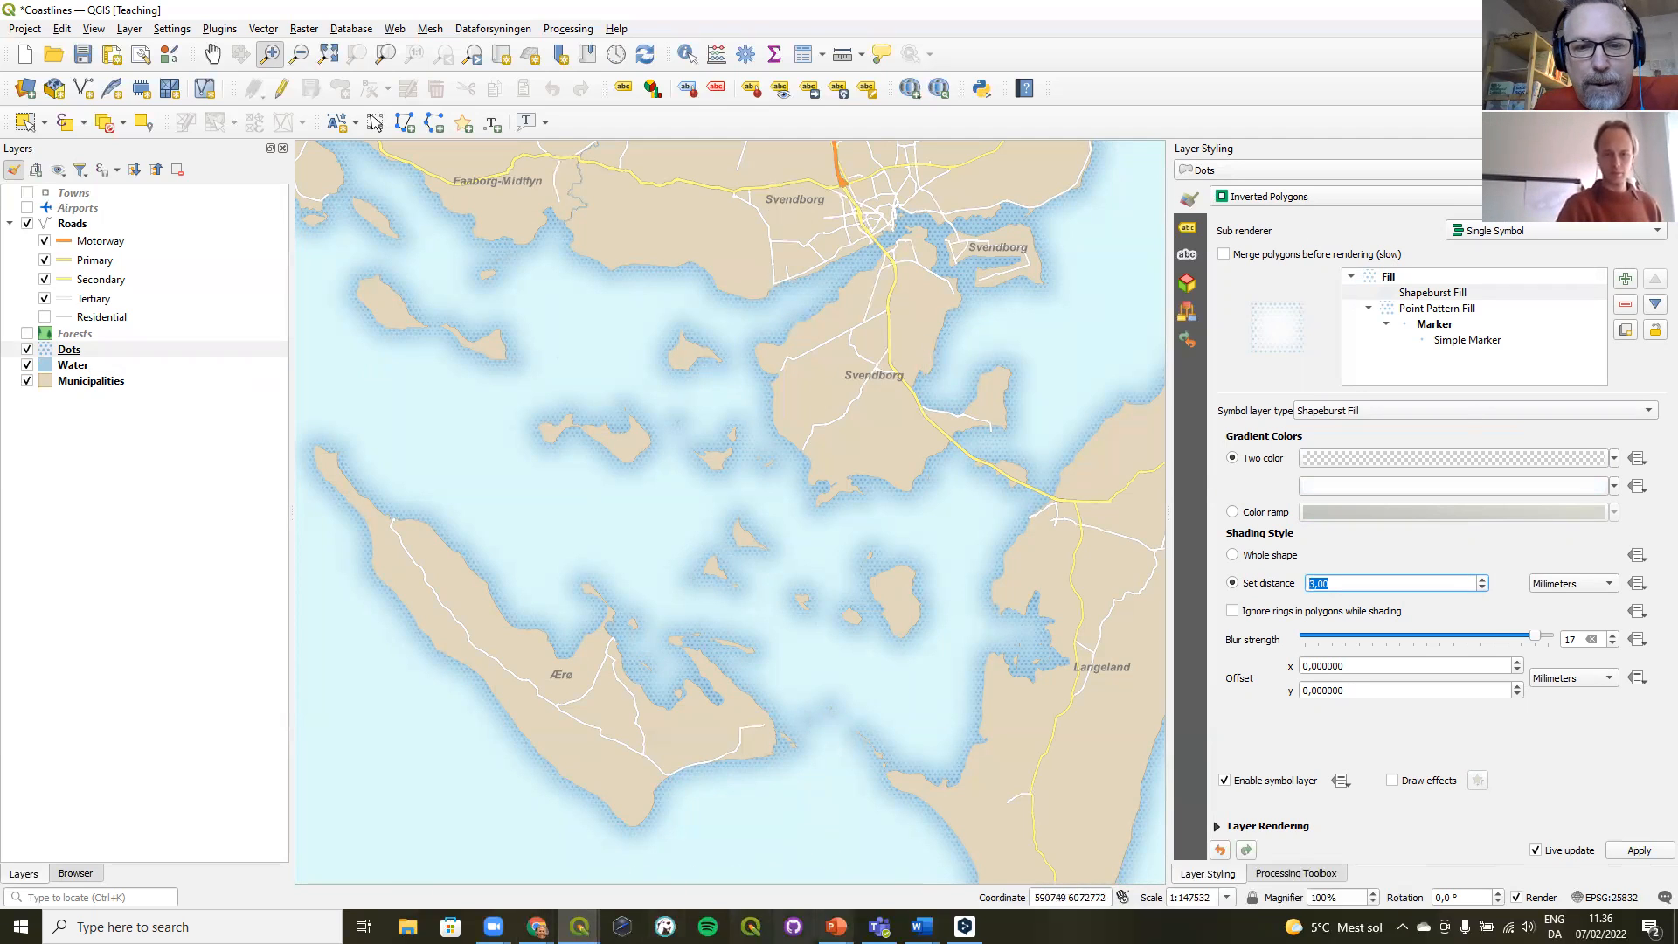
- Switch to PowerPoint and show the Geometry Generator expression slide in the DataVisualizationwithQGIS_supporting_materials presentation
{"action": "left_click", "coordinate": [837, 926]}
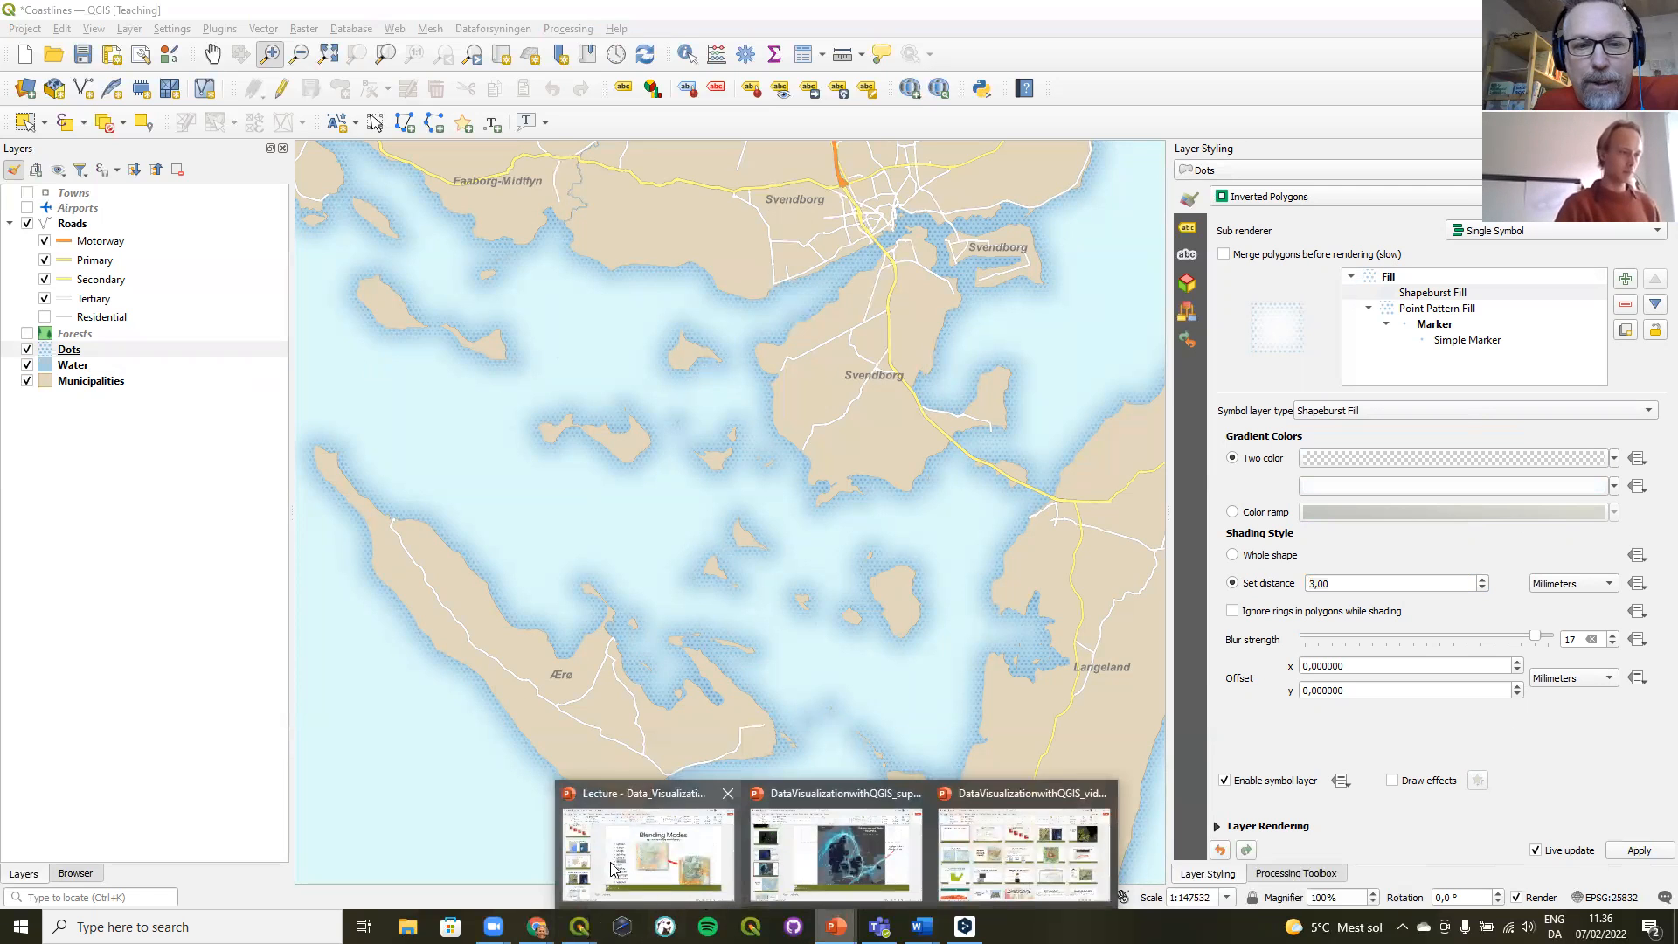
{"action": "left_click", "coordinate": [635, 848]}
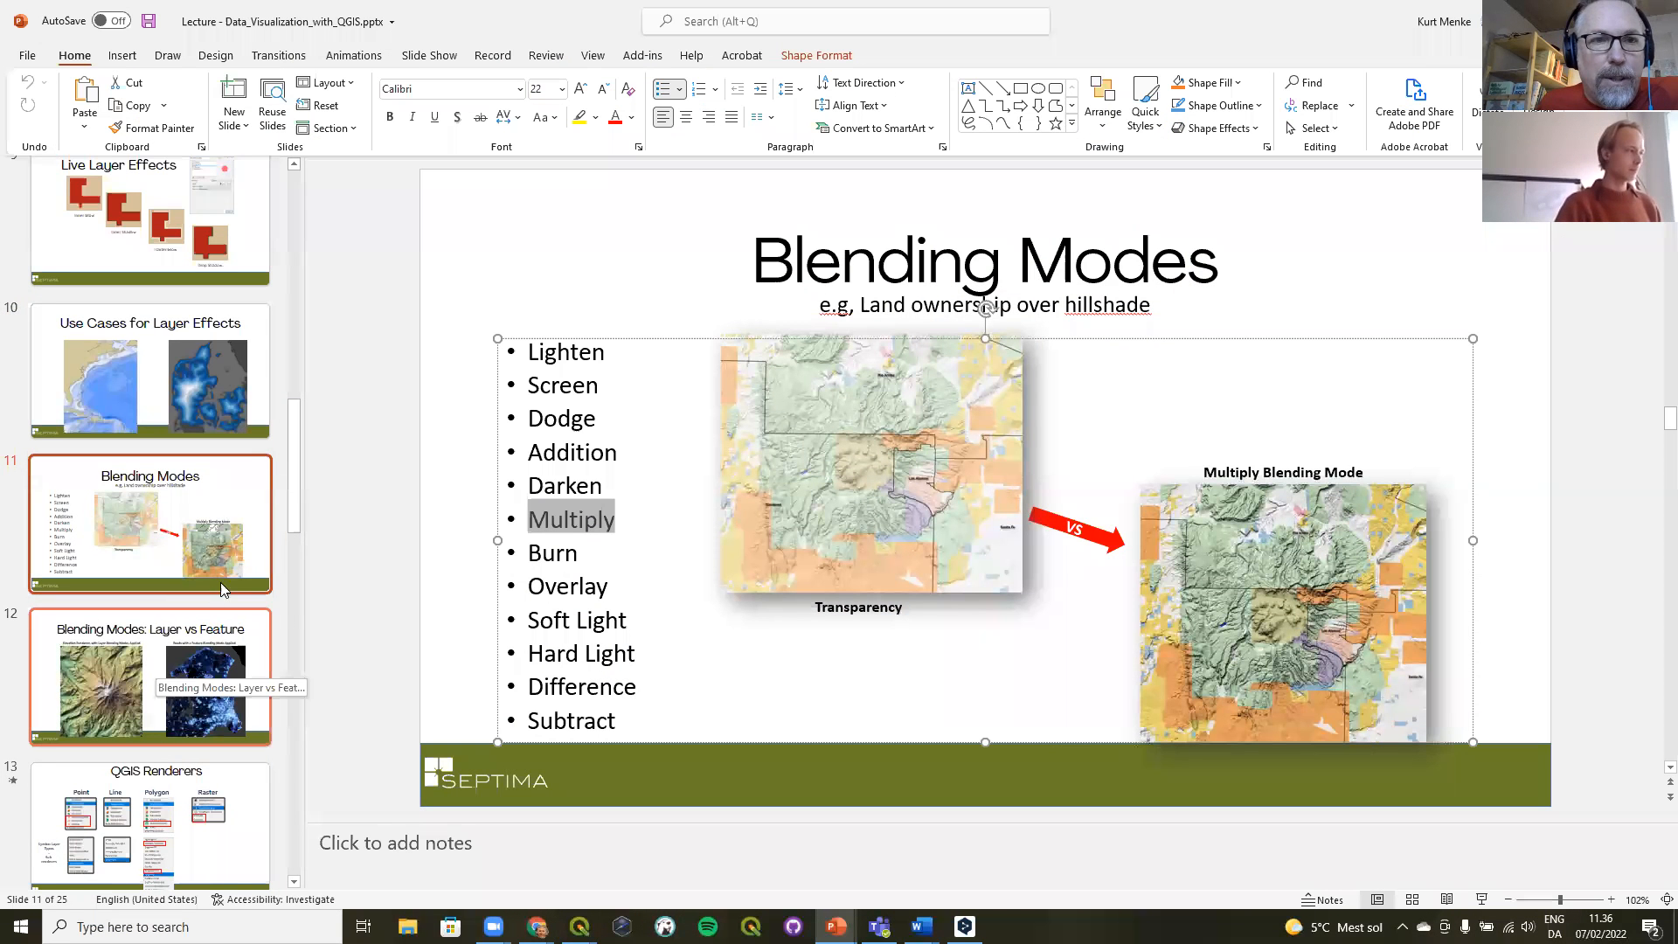
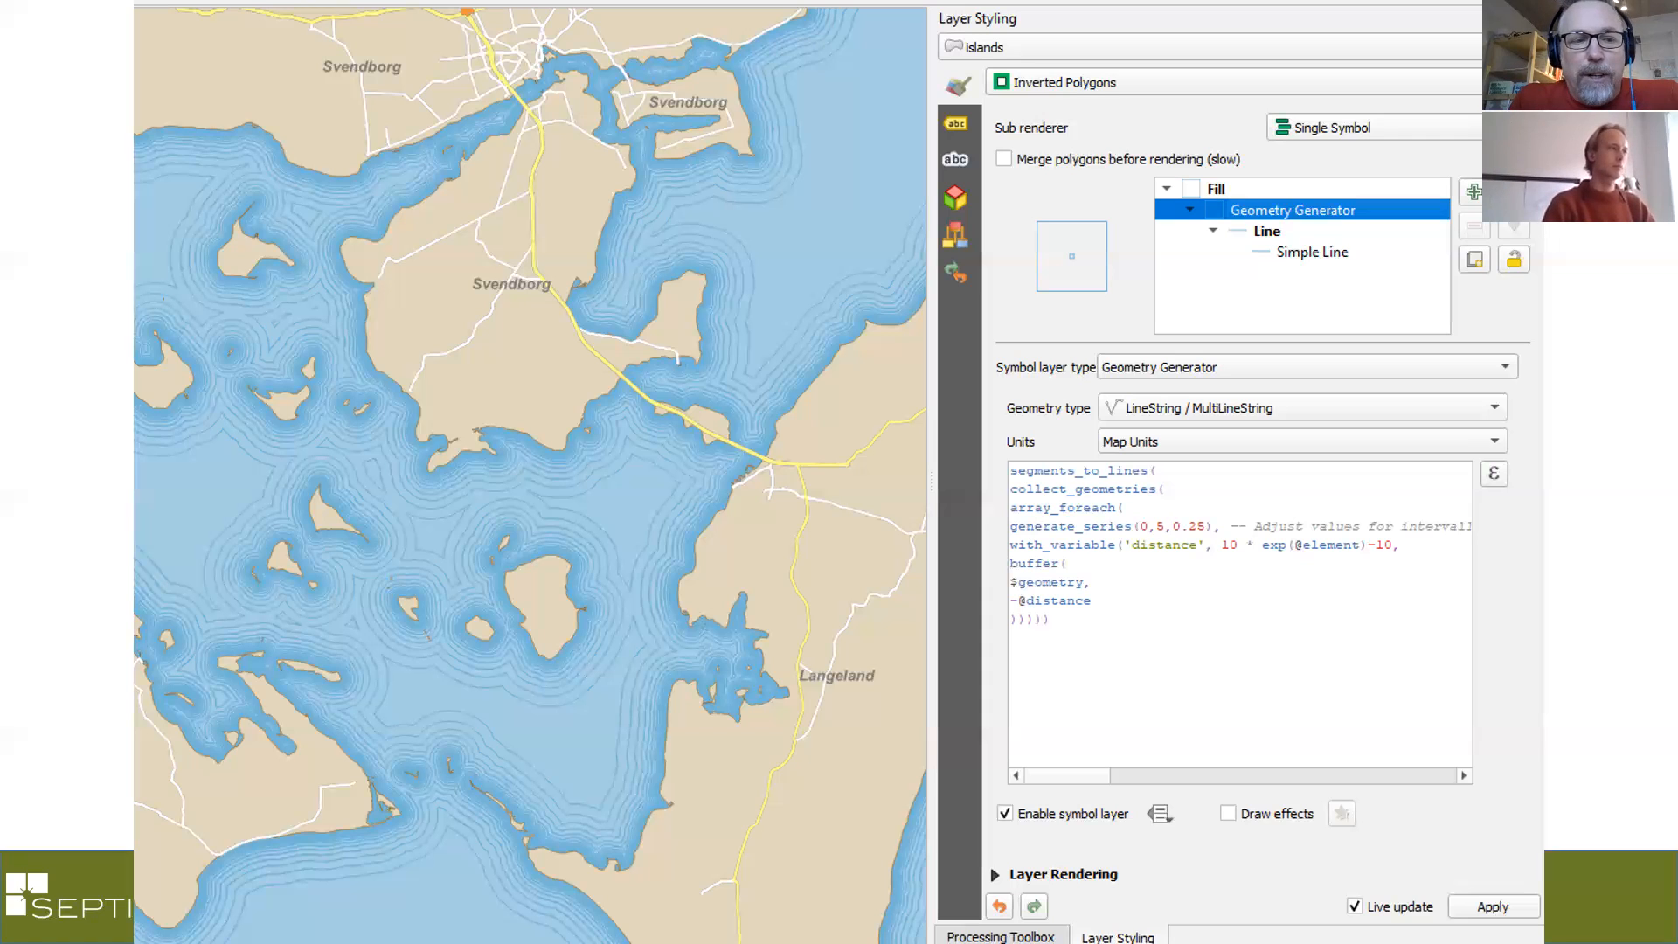
{"action": "key", "text": "Escape"}
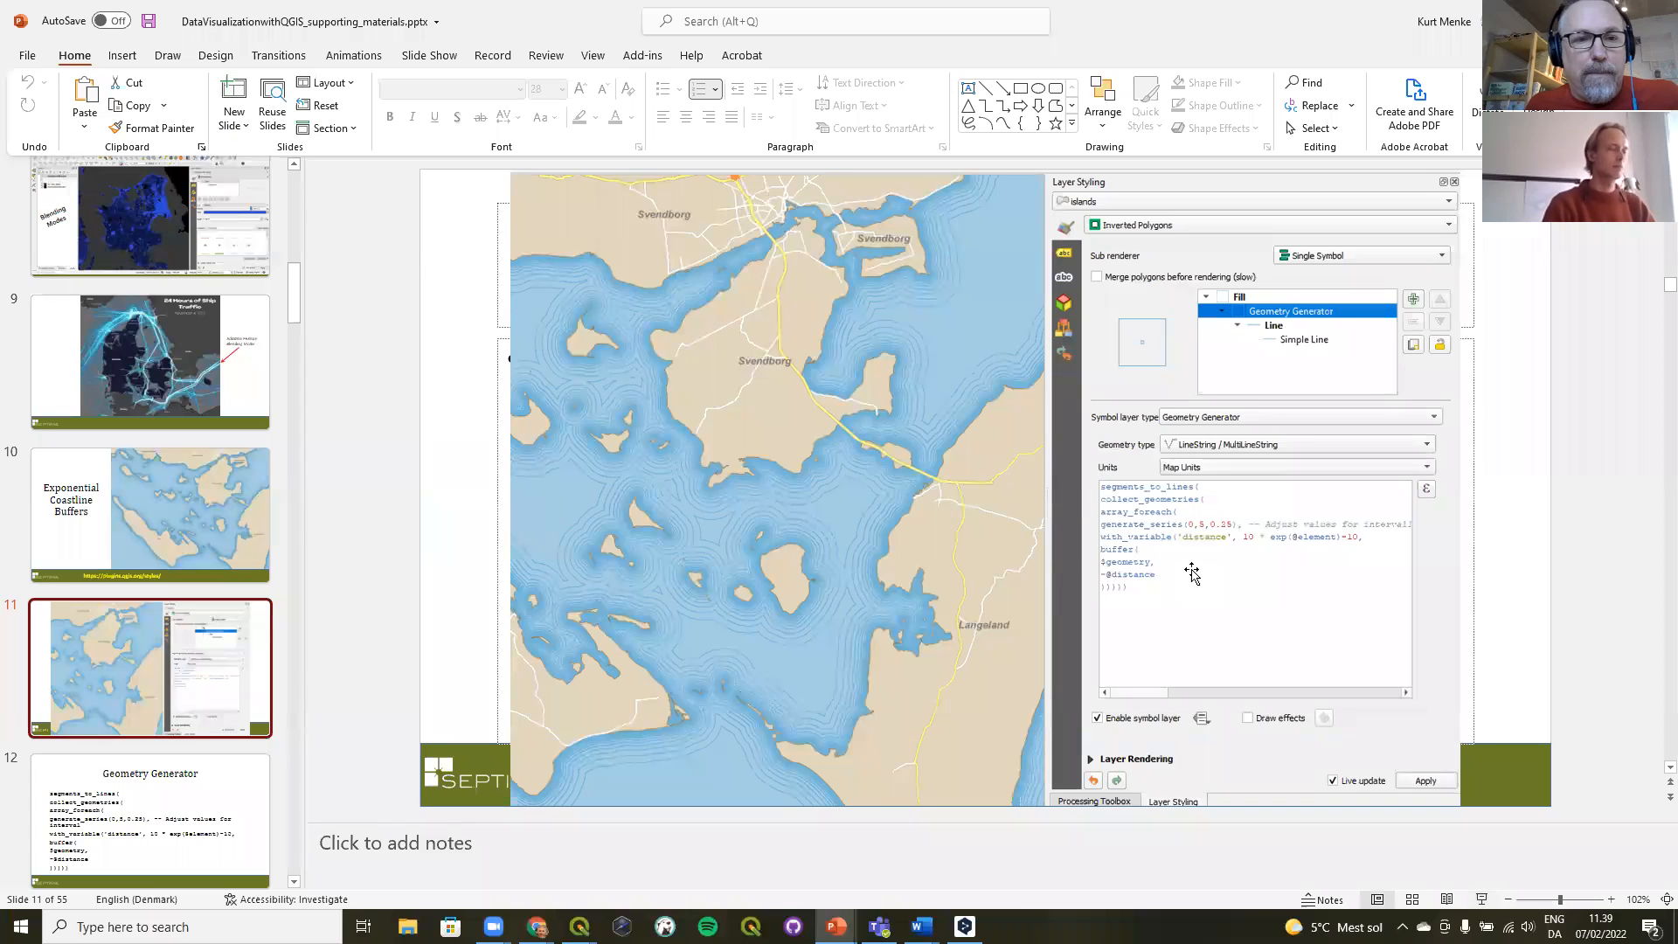
{"action": "left_click", "coordinate": [141, 838]}
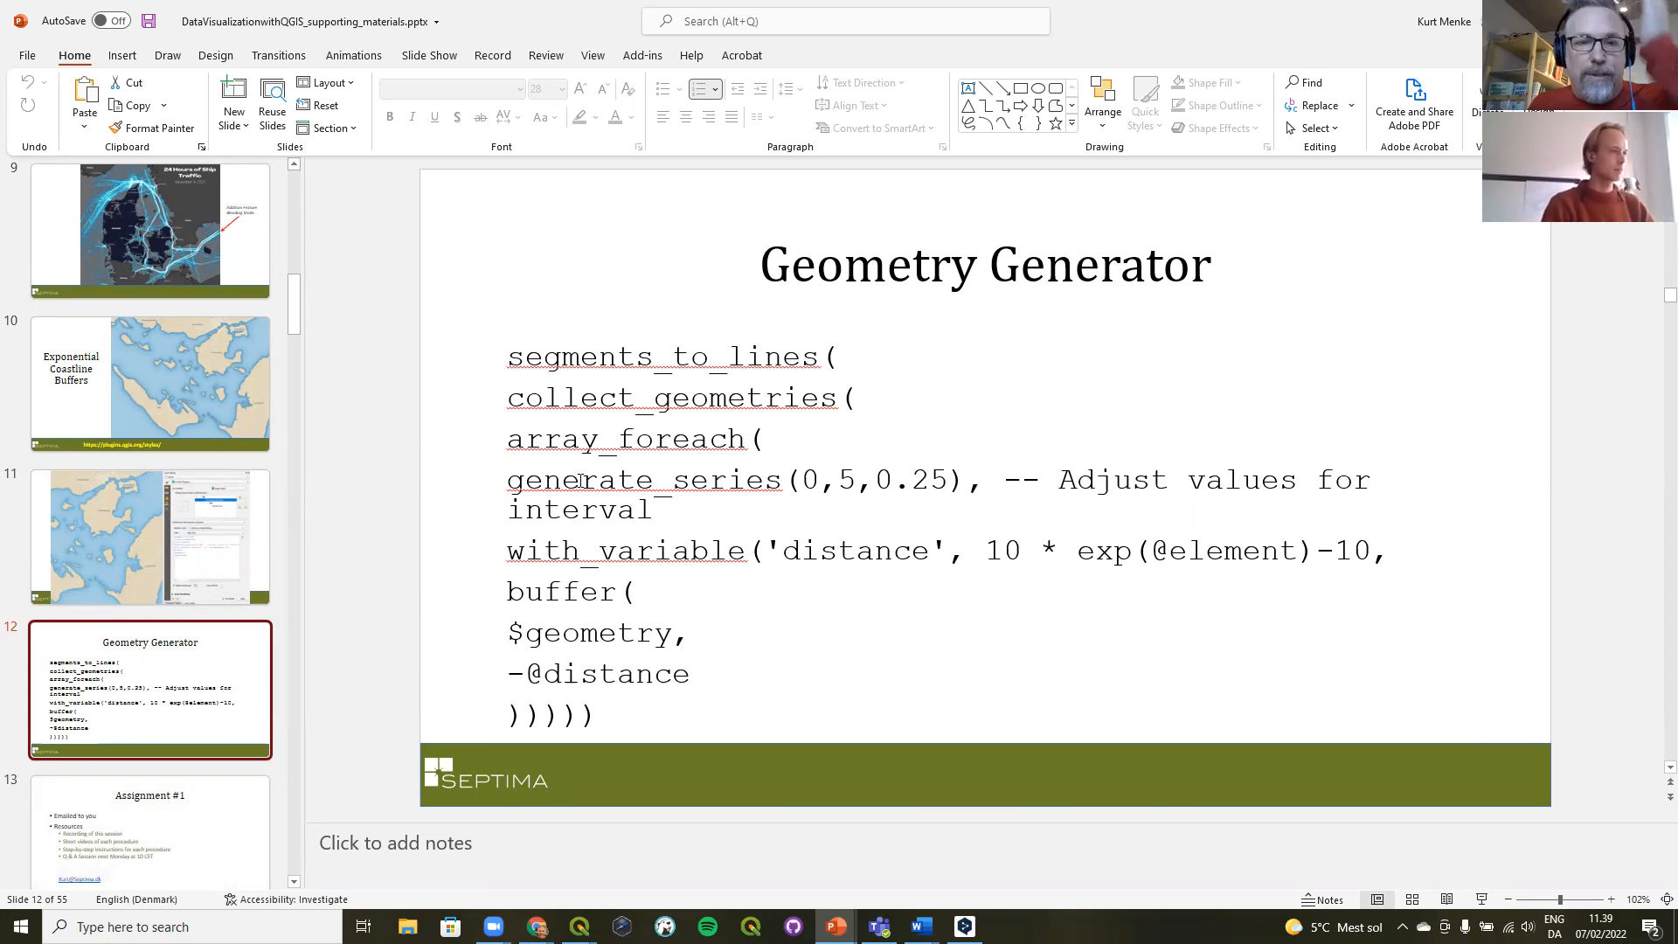
- Switch to File Explorer and select exponential_coastal_buffers.qml in Documents\Geo\Courses\Data_Visualization_with_QGIS_Online\Data
{"action": "left_click", "coordinate": [408, 926]}
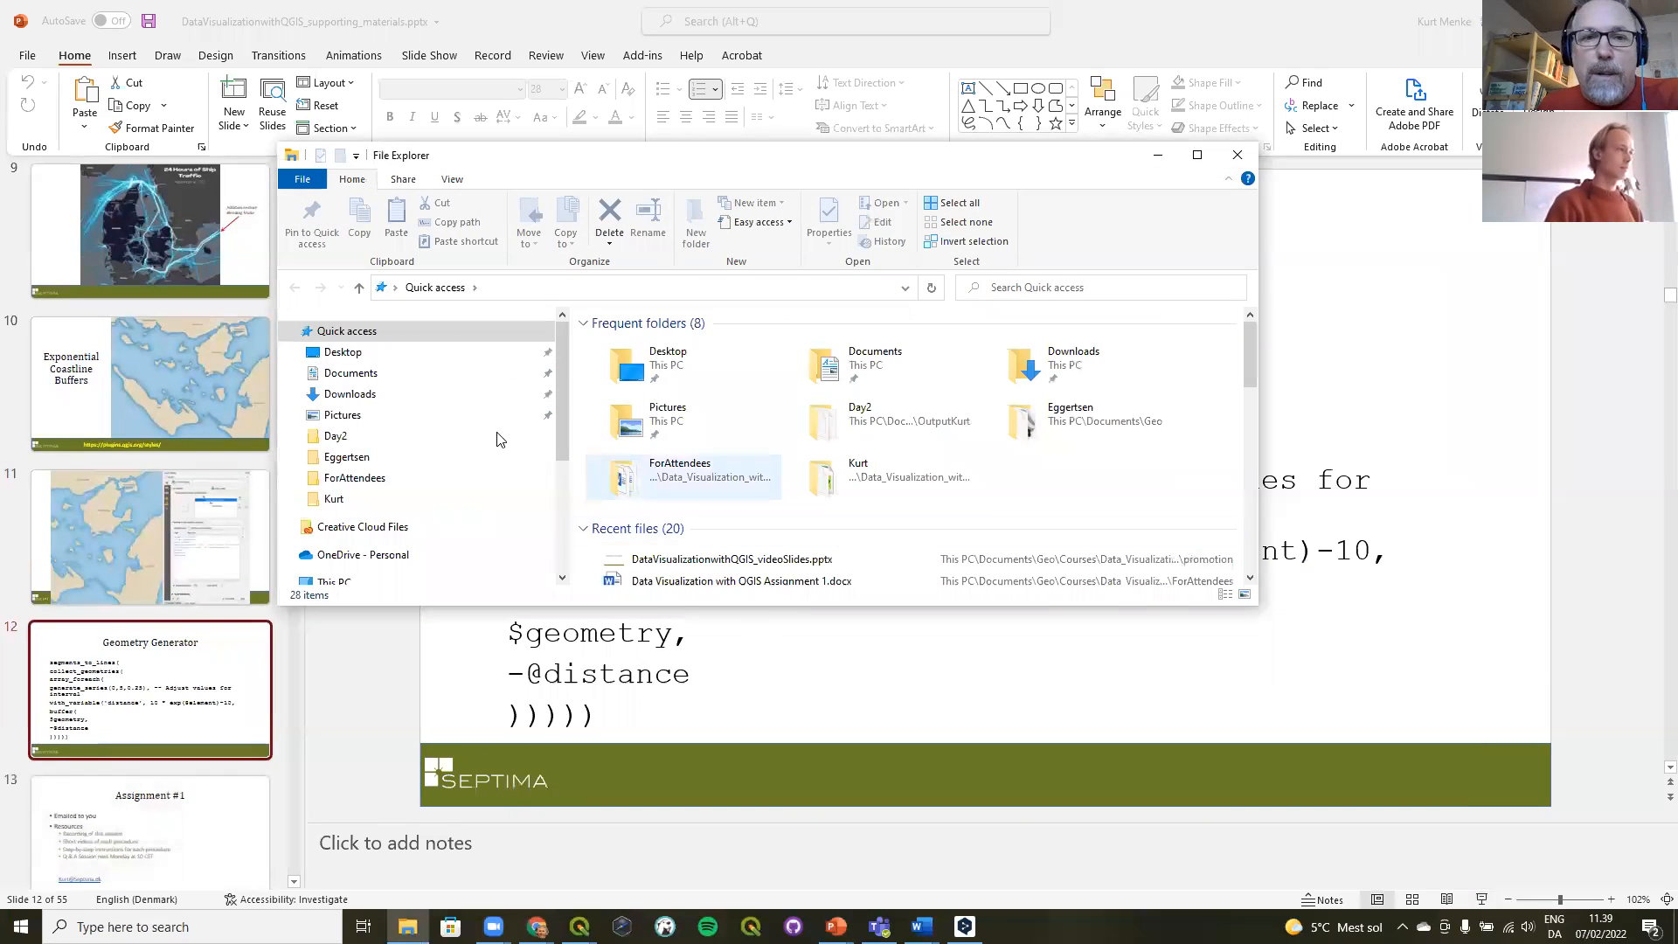
{"action": "left_click", "coordinate": [343, 352]}
{"action": "left_click", "coordinate": [348, 374]}
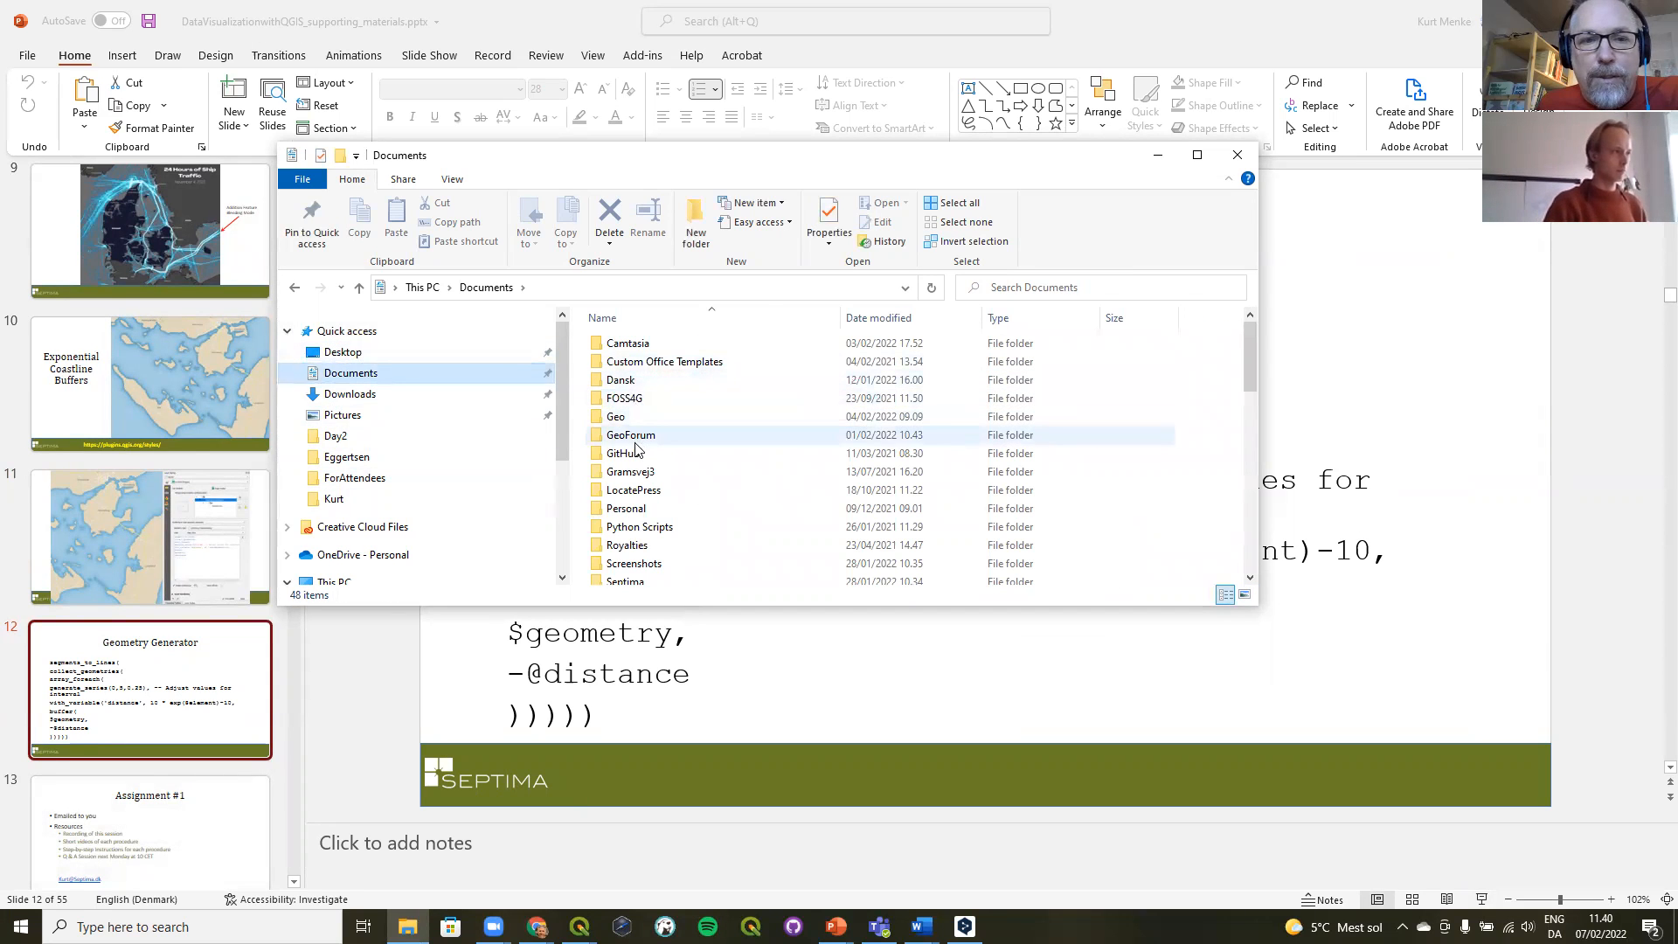
{"action": "double_click", "coordinate": [617, 417]}
{"action": "double_click", "coordinate": [612, 418]}
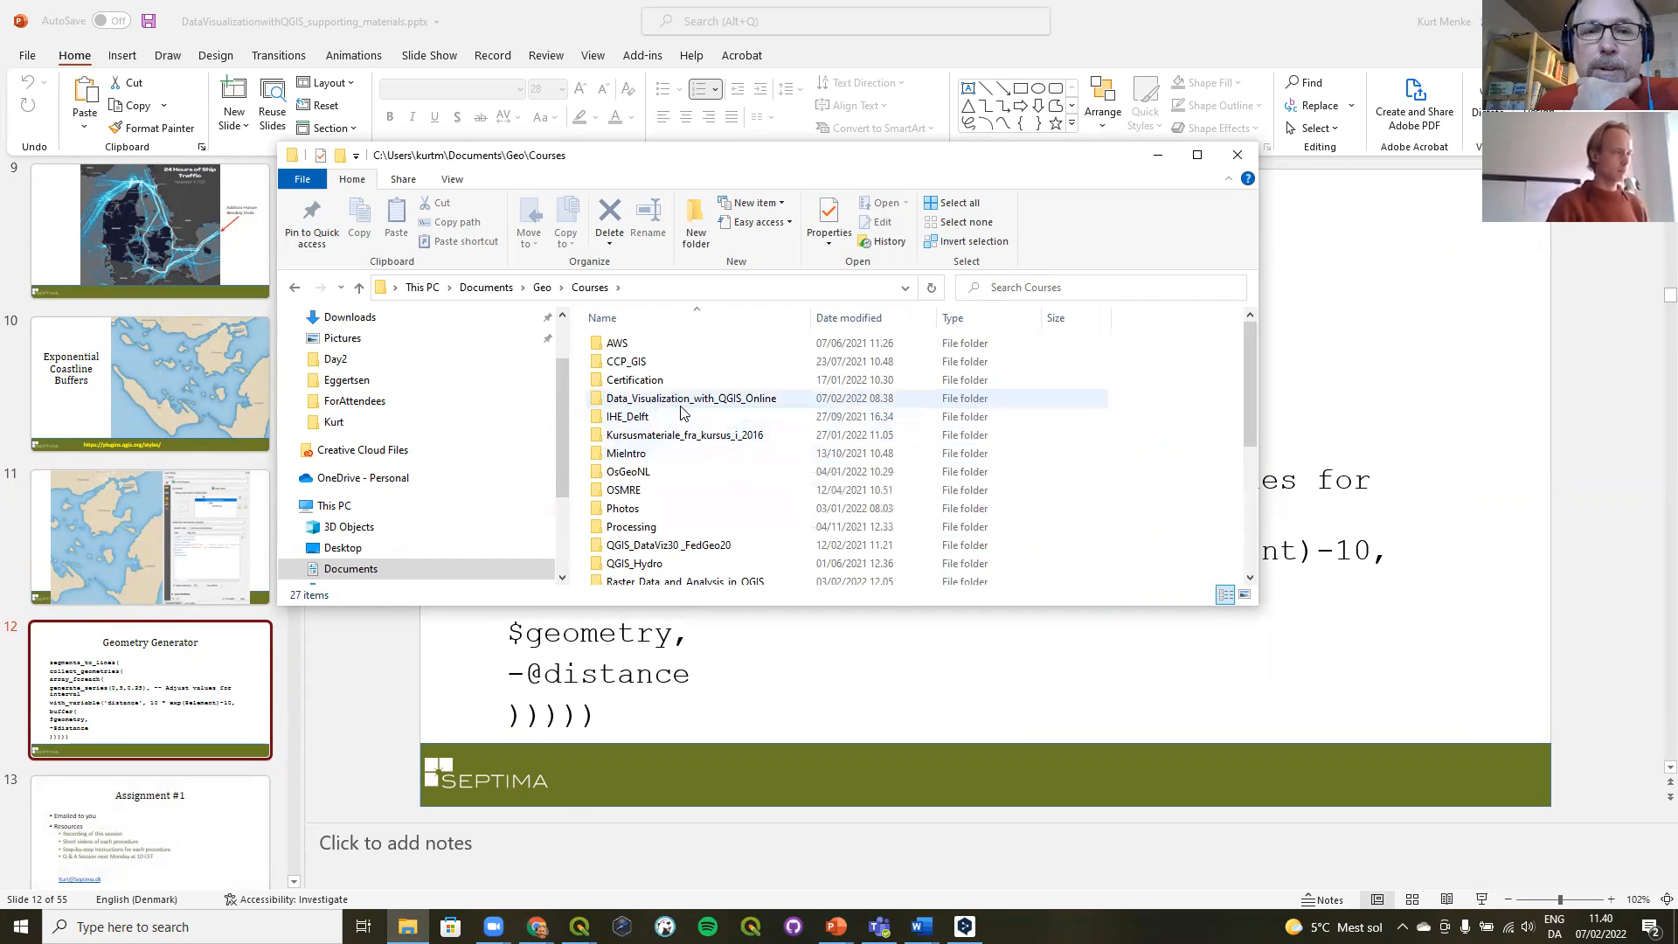
{"action": "double_click", "coordinate": [630, 399]}
{"action": "left_click", "coordinate": [626, 364]}
{"action": "double_click", "coordinate": [628, 365]}
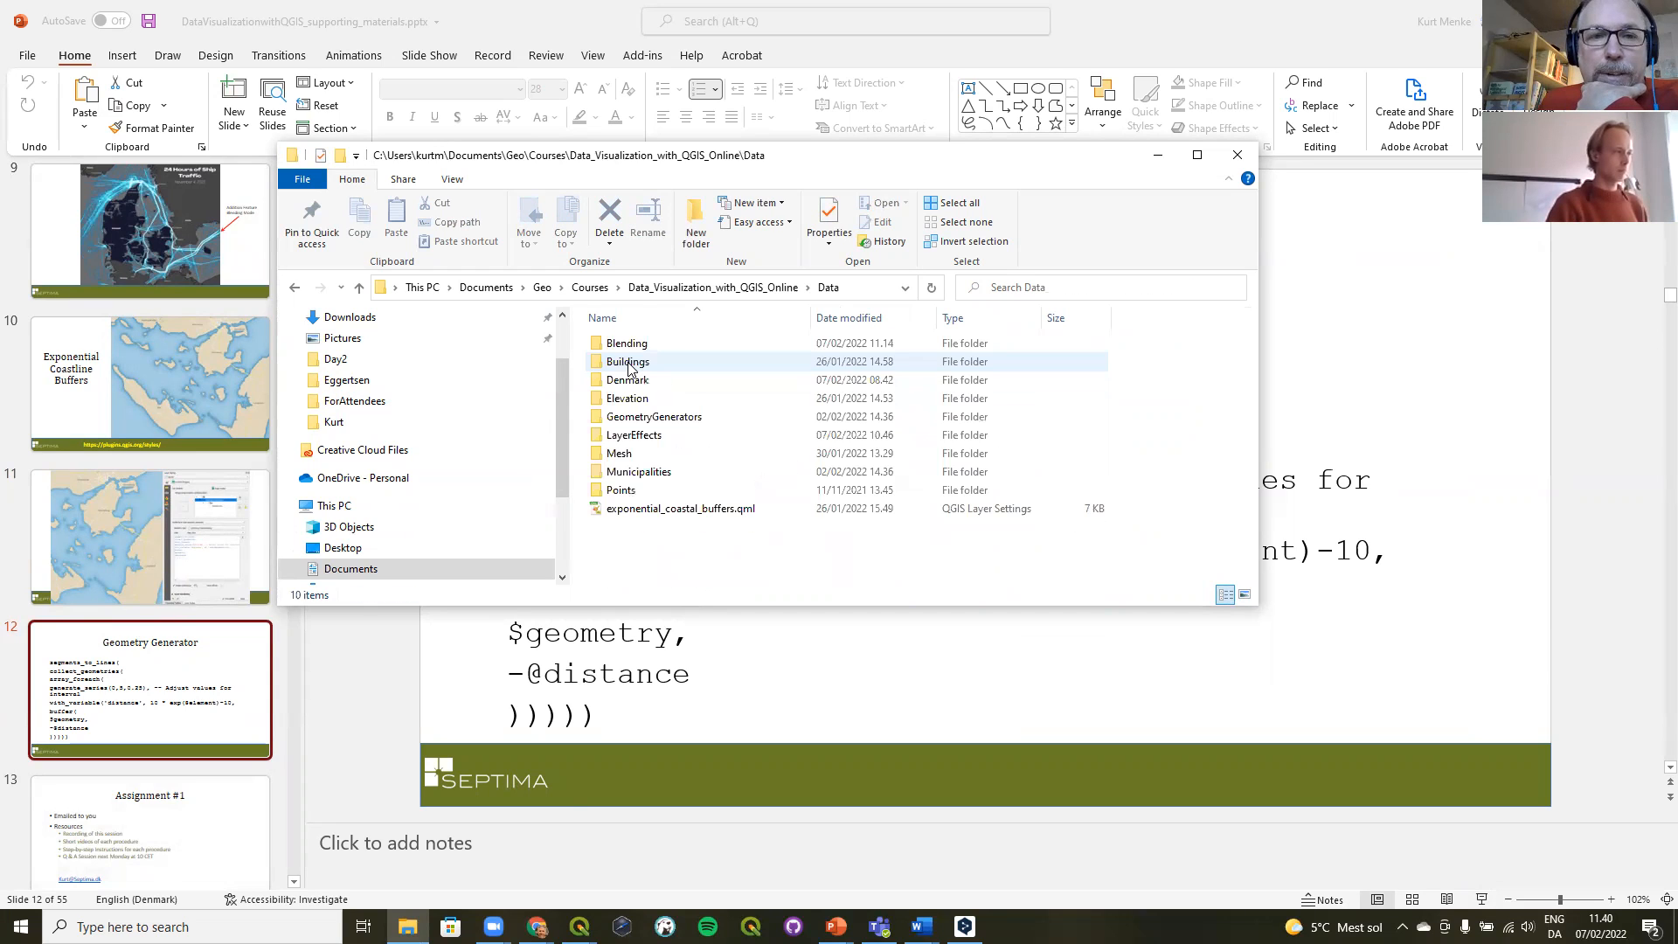
{"action": "left_click", "coordinate": [617, 512]}
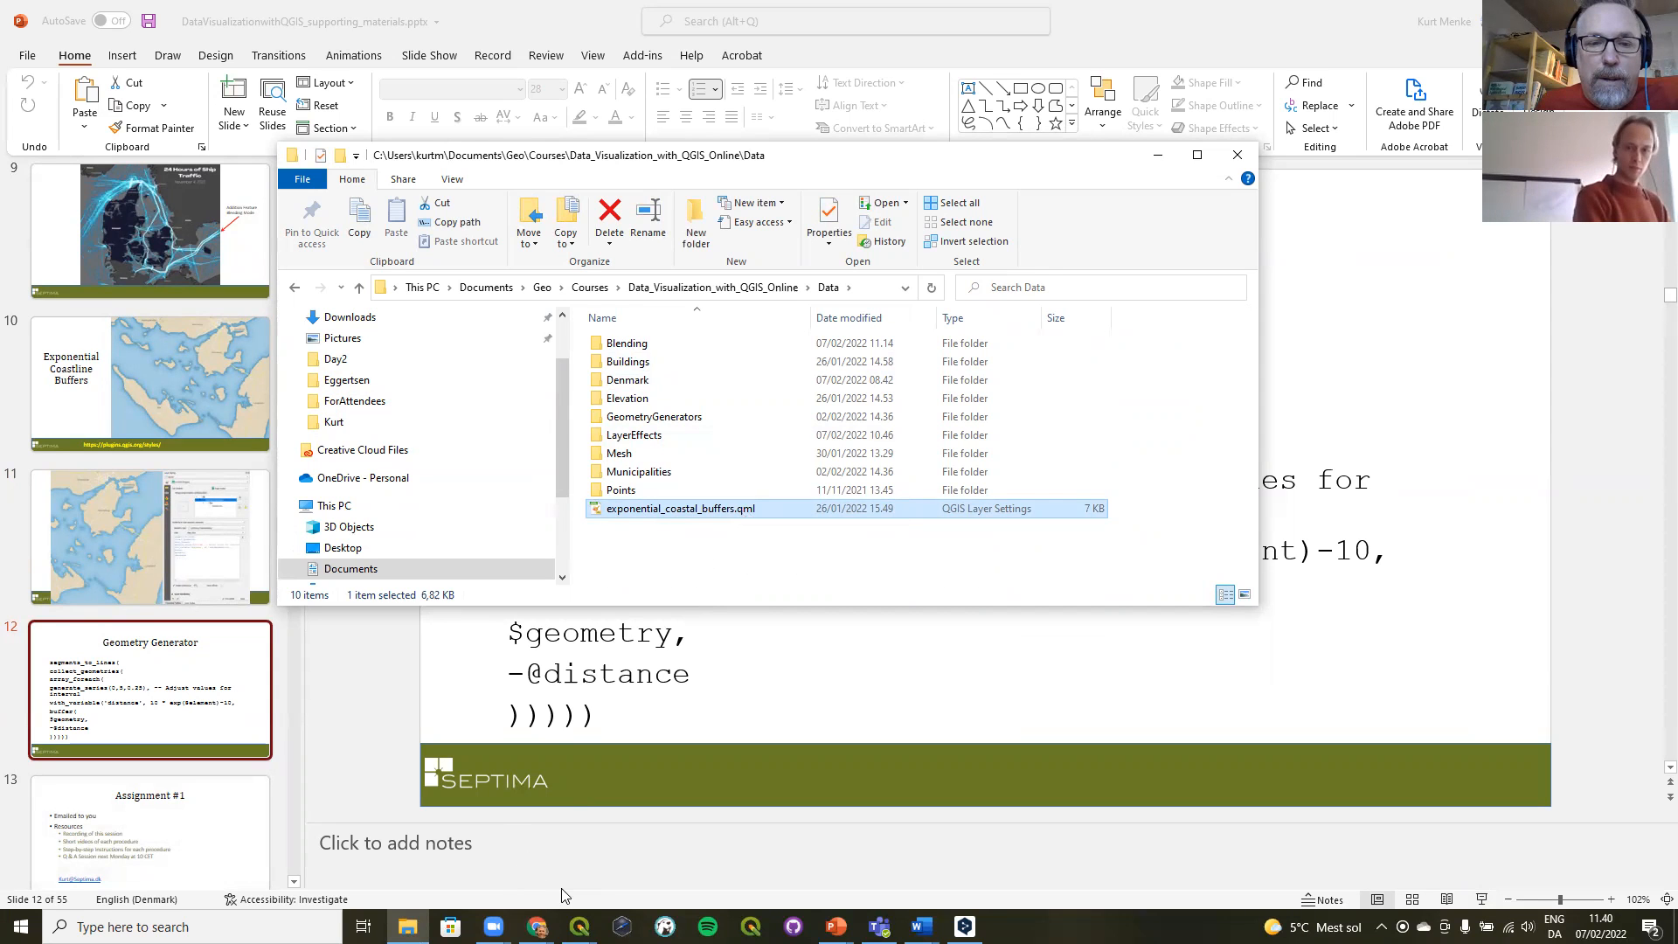
- Switch to the Coastlines project in QGIS, open the Style Manager and open the online styles website from it
{"action": "left_click", "coordinate": [579, 926]}
{"action": "left_click", "coordinate": [514, 870]}
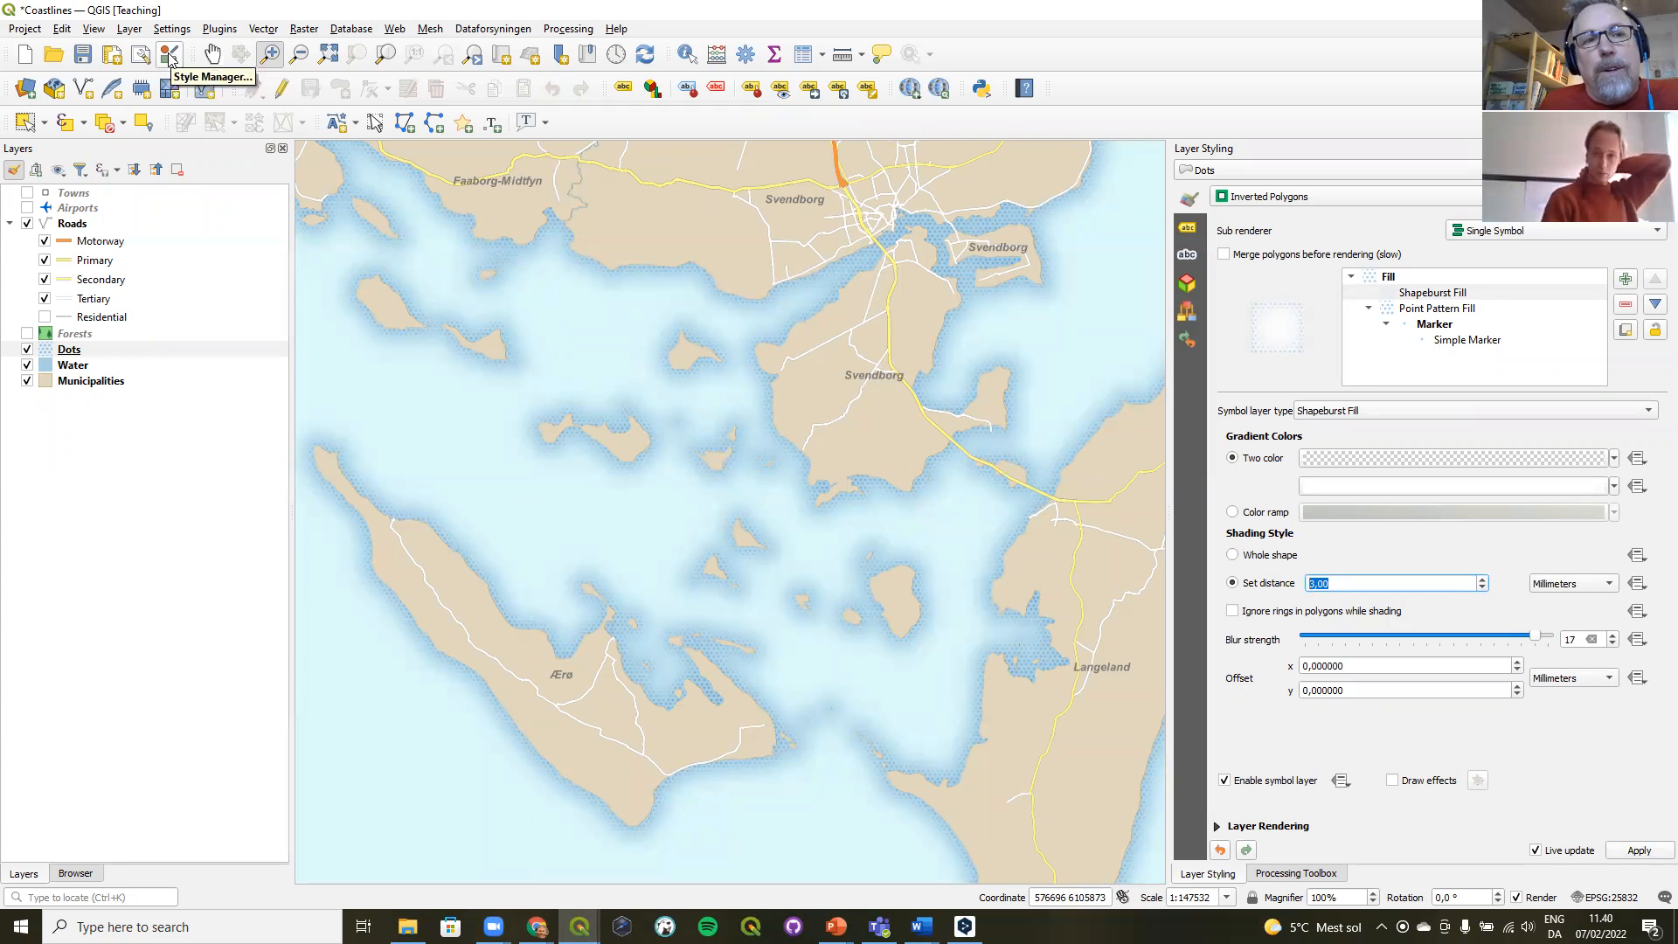
{"action": "left_click", "coordinate": [169, 58]}
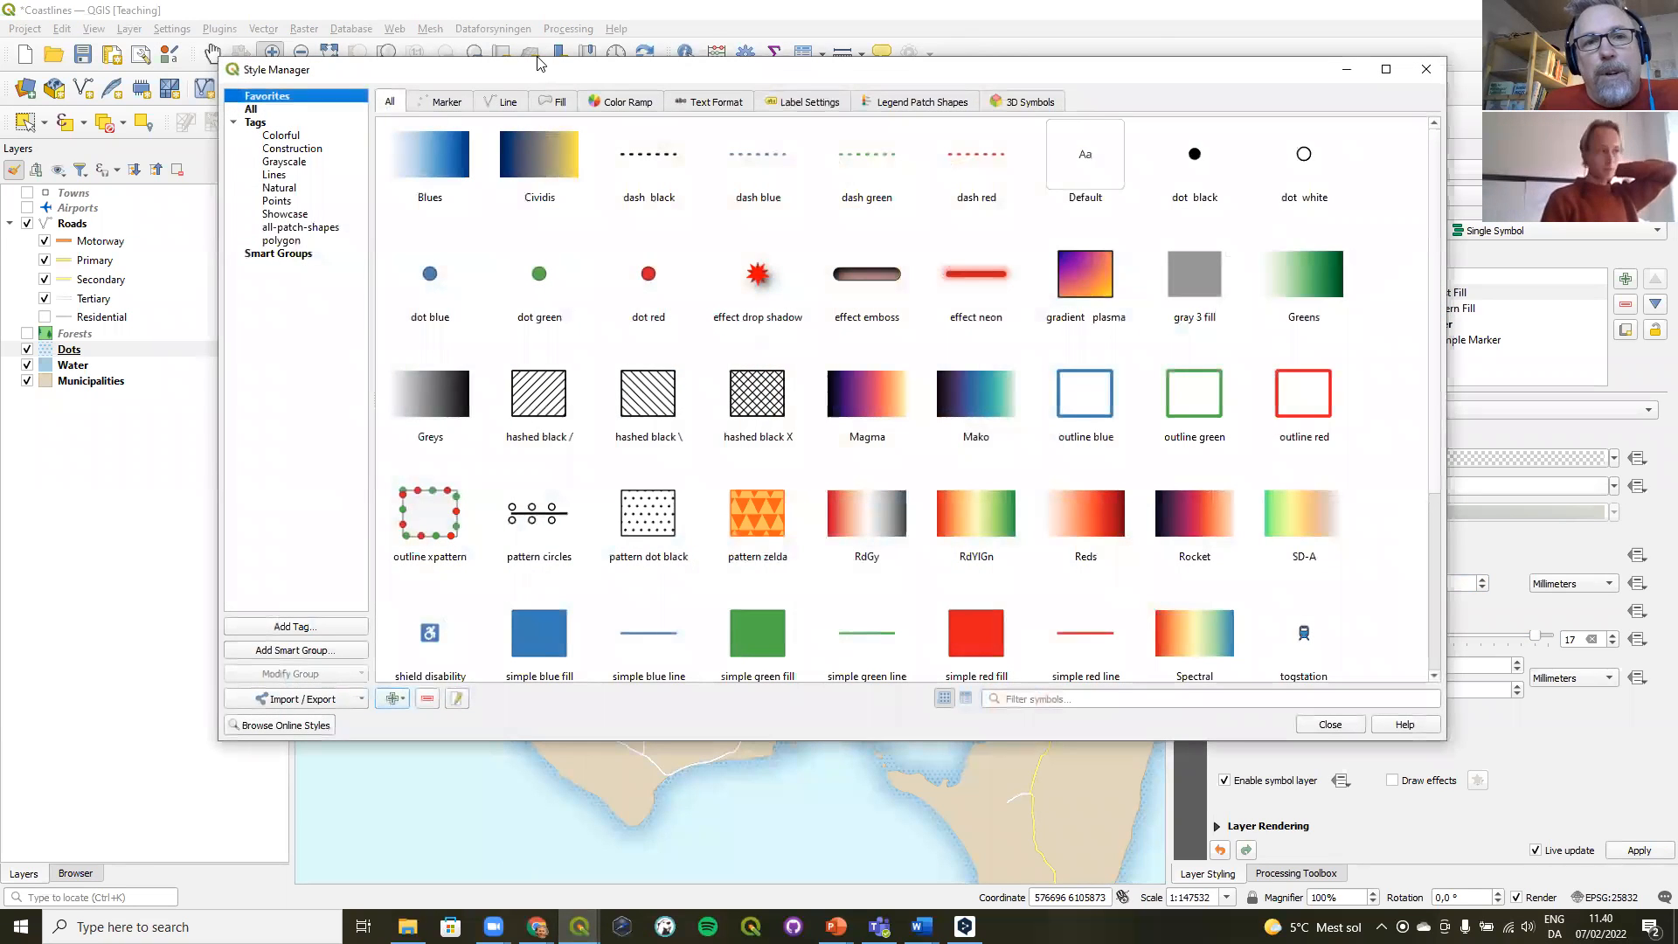
{"action": "left_click_drag", "start_coordinate": [537, 63], "coordinate": [510, 35]}
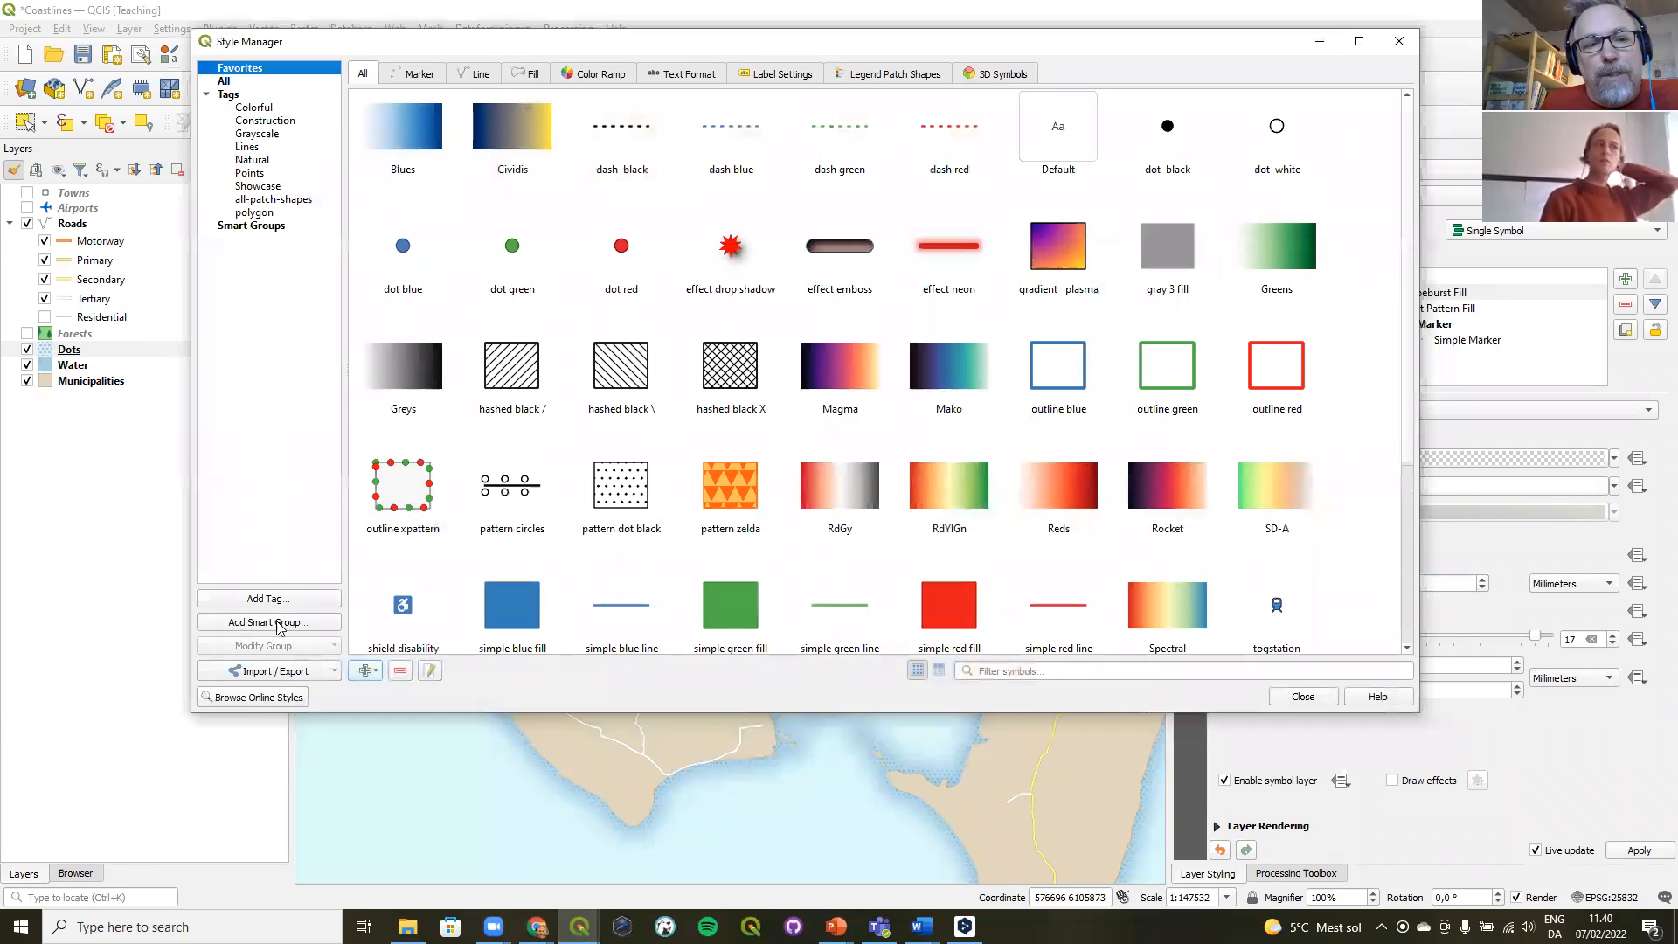
{"action": "left_click", "coordinate": [268, 704]}
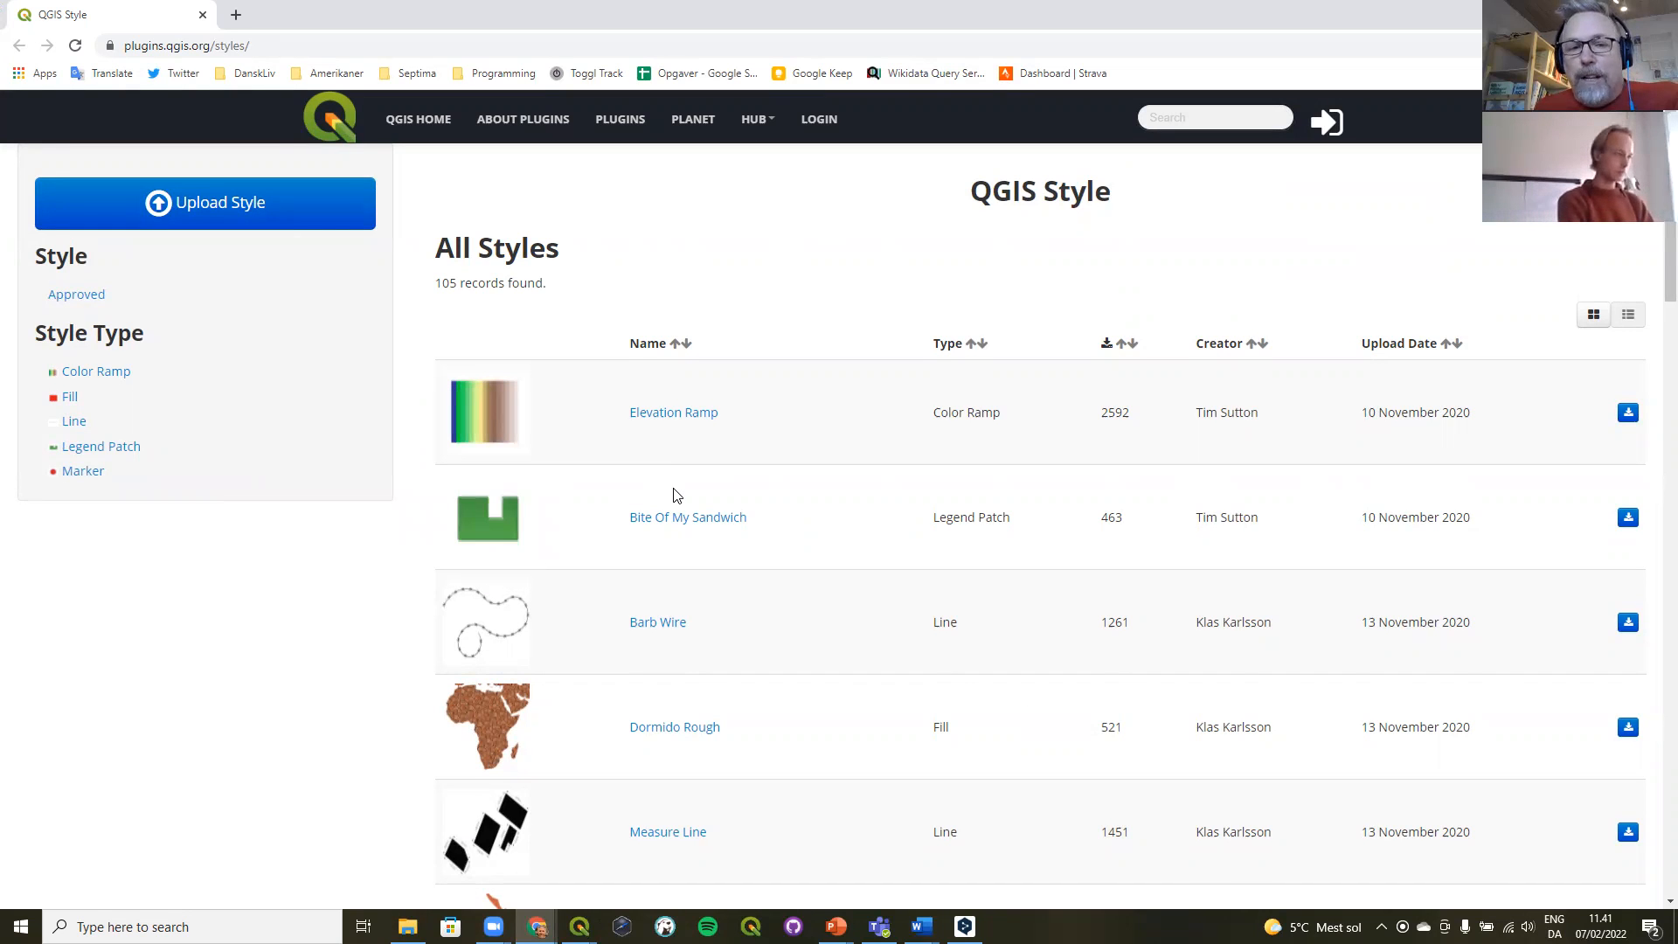
- Look through the shared styles on the first, second and third pages of the QGIS Style listing
{"action": "scroll", "coordinate": [674, 490], "scroll_direction": "down", "scroll_amount": 2}
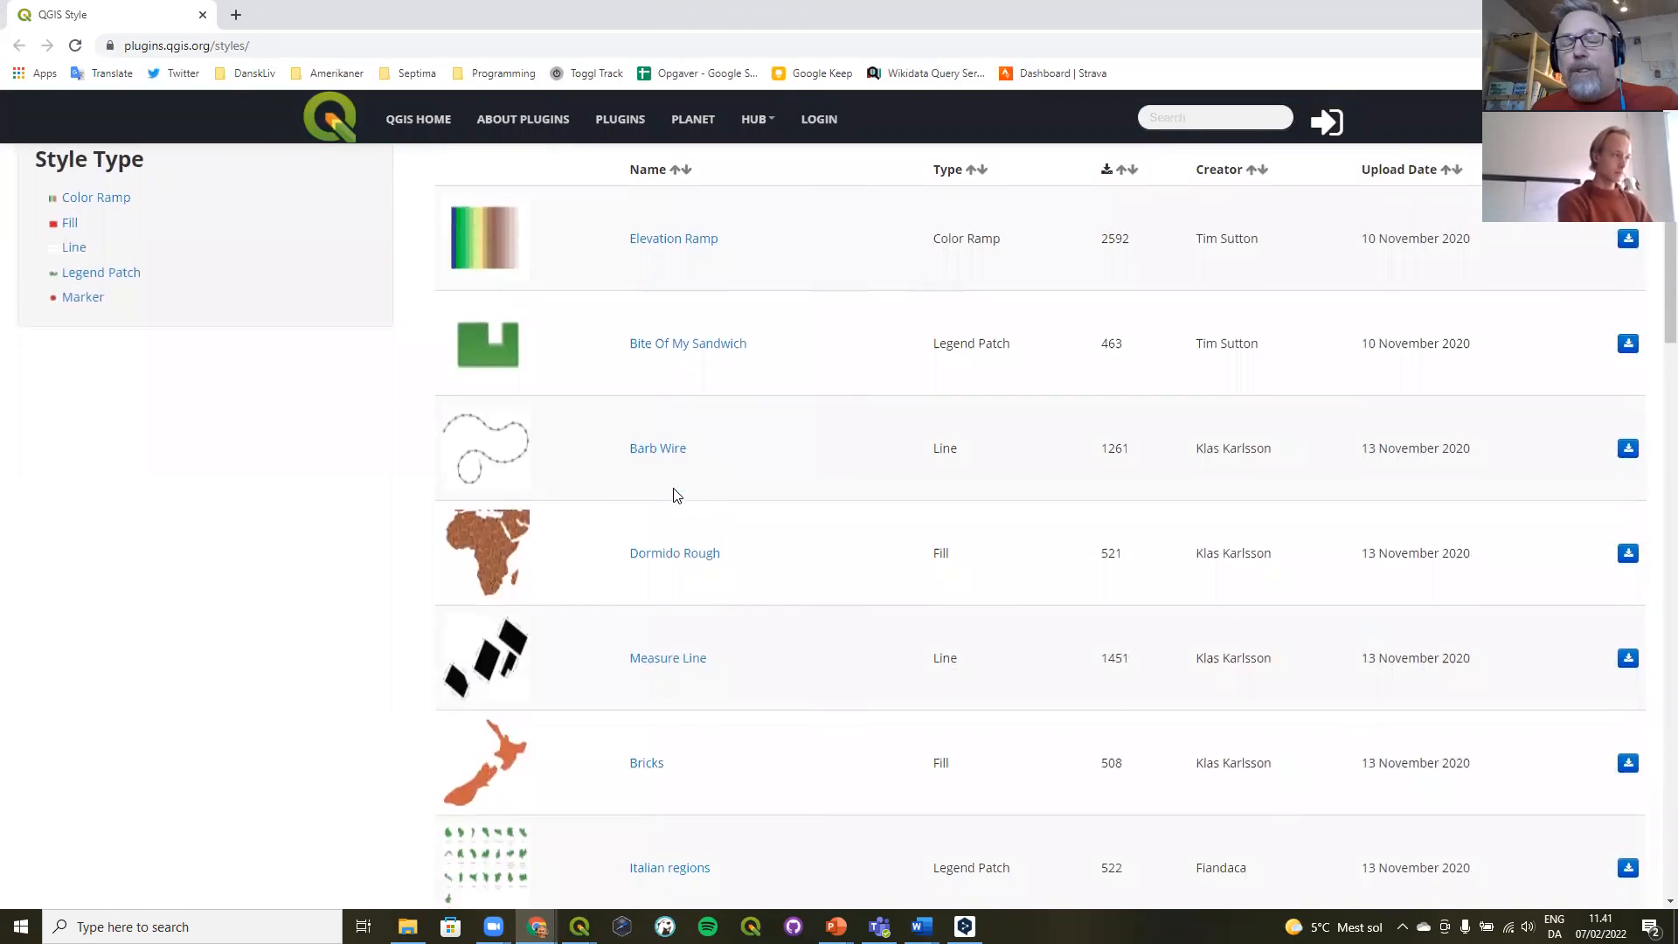
{"action": "scroll", "coordinate": [674, 495], "scroll_direction": "up", "scroll_amount": 1}
{"action": "scroll", "coordinate": [674, 495], "scroll_direction": "down", "scroll_amount": 9}
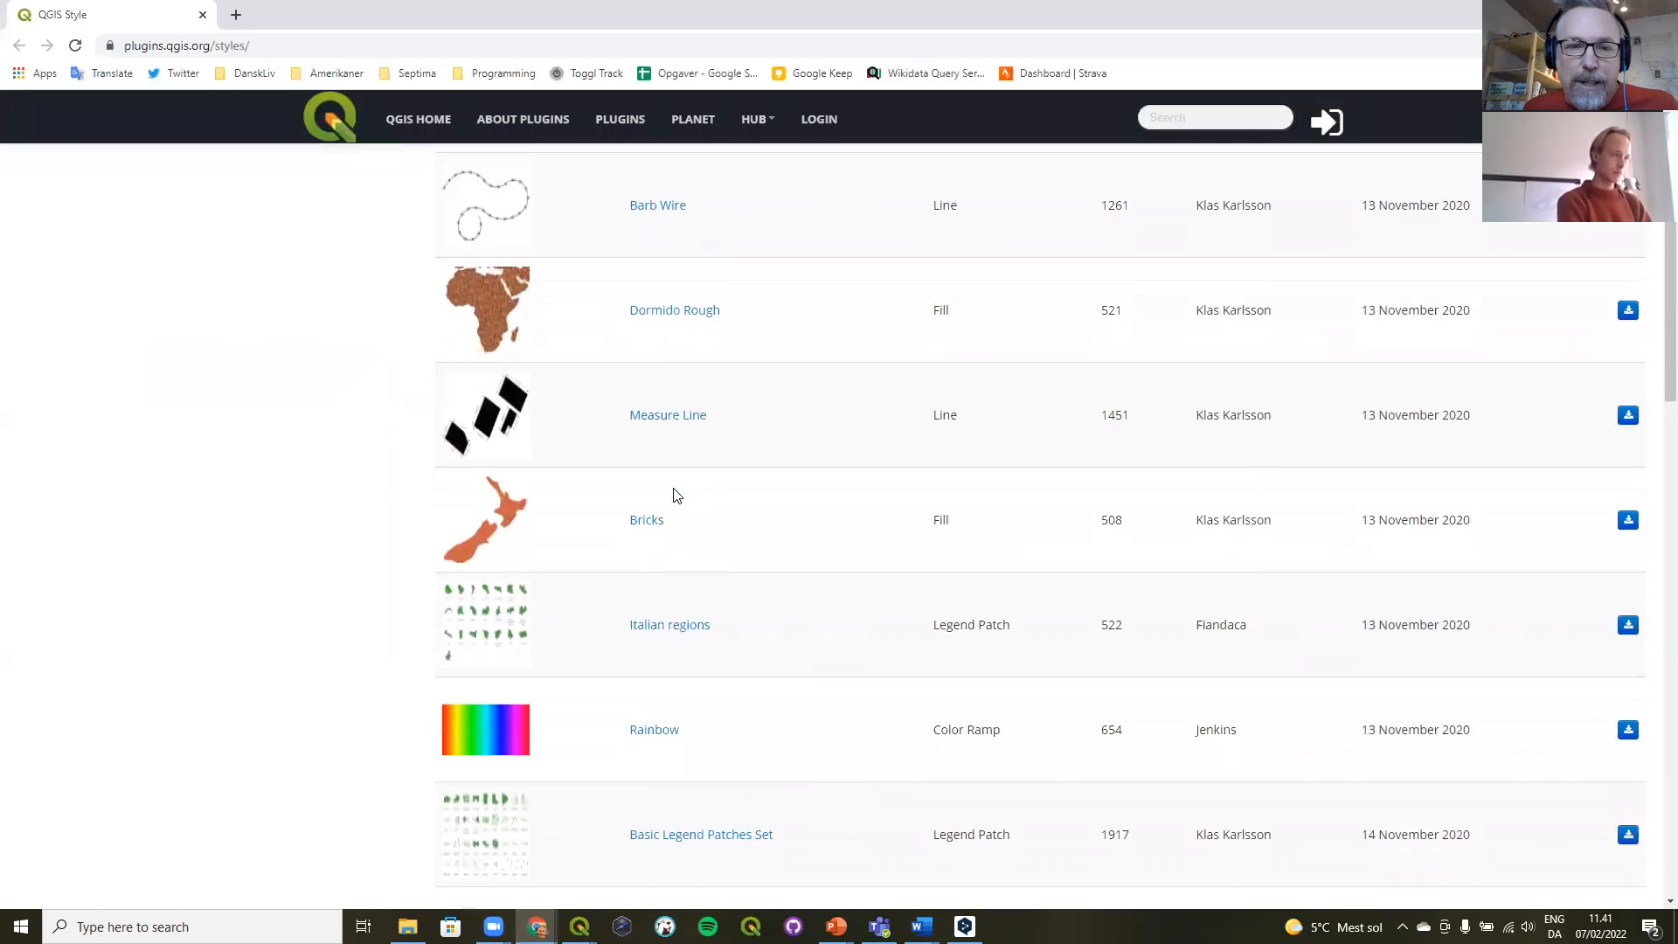
{"action": "scroll", "coordinate": [674, 496], "scroll_direction": "down", "scroll_amount": 5}
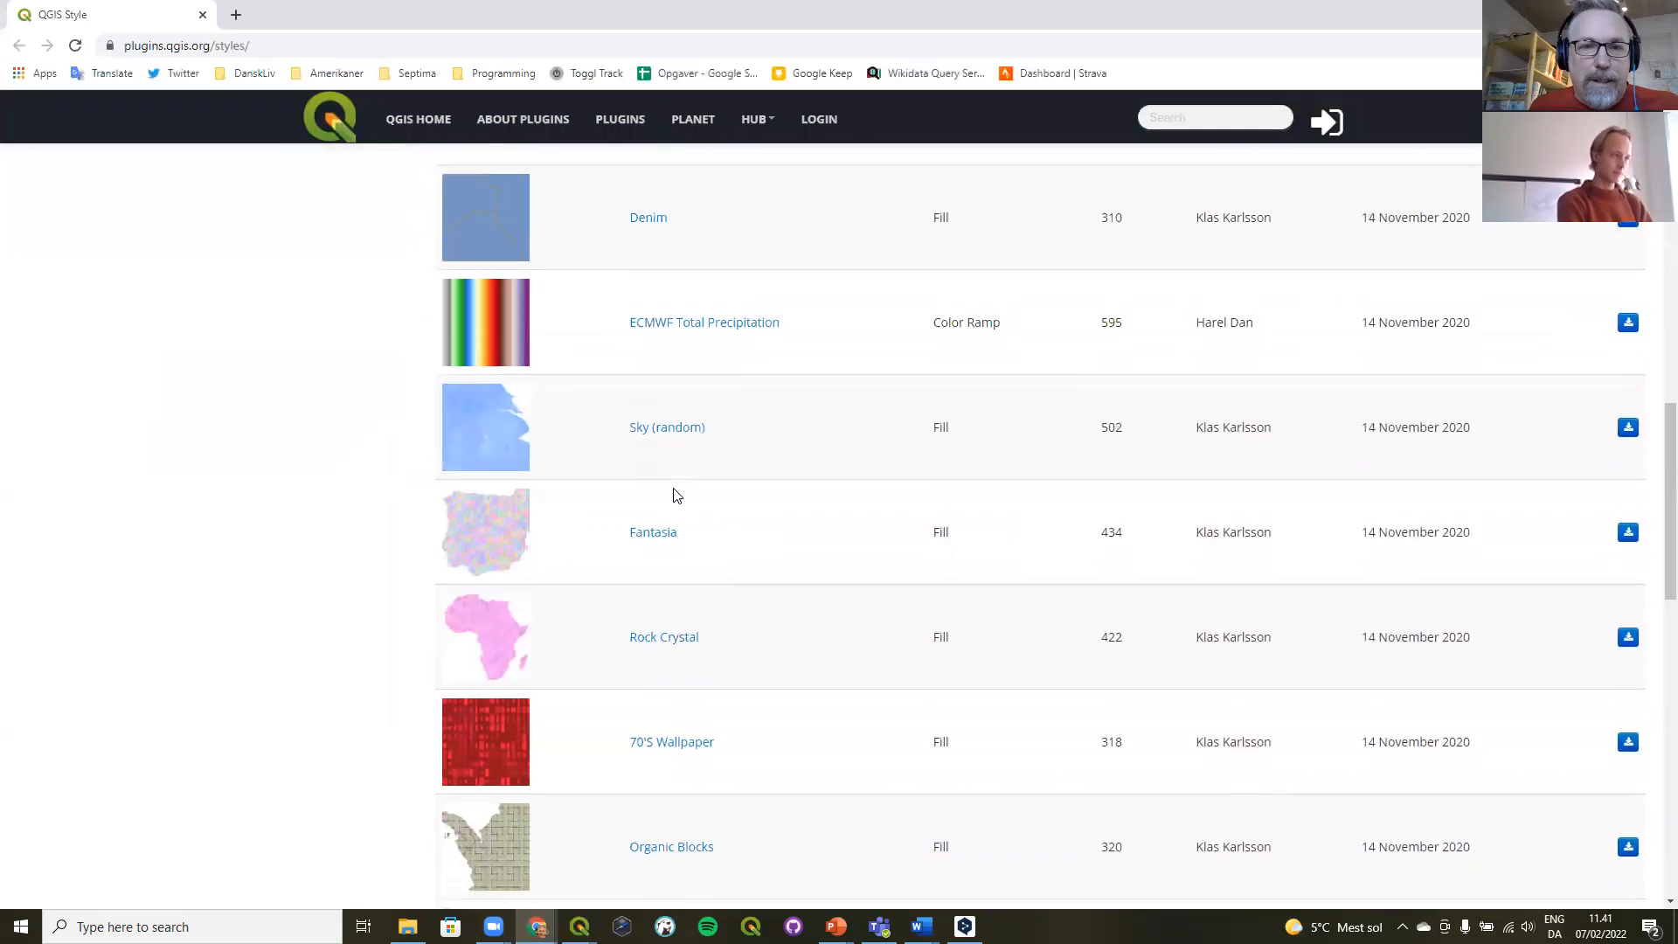
{"action": "scroll", "coordinate": [732, 573], "scroll_direction": "down", "scroll_amount": 1}
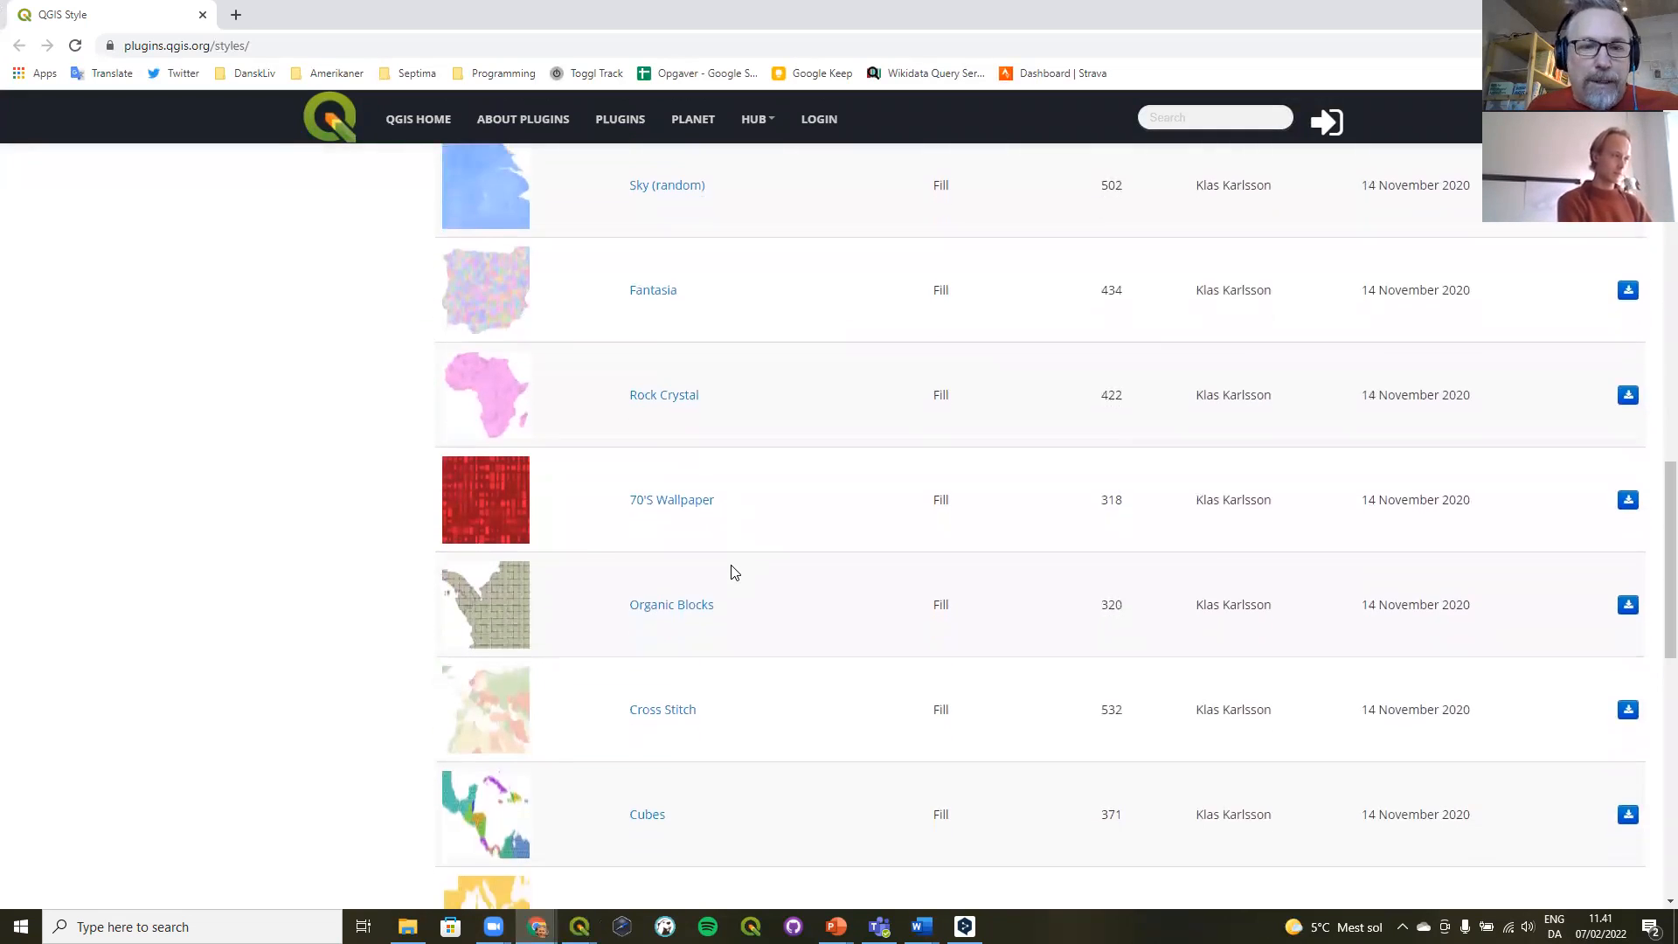
{"action": "scroll", "coordinate": [733, 573], "scroll_direction": "down", "scroll_amount": 4}
{"action": "left_click", "coordinate": [644, 673]}
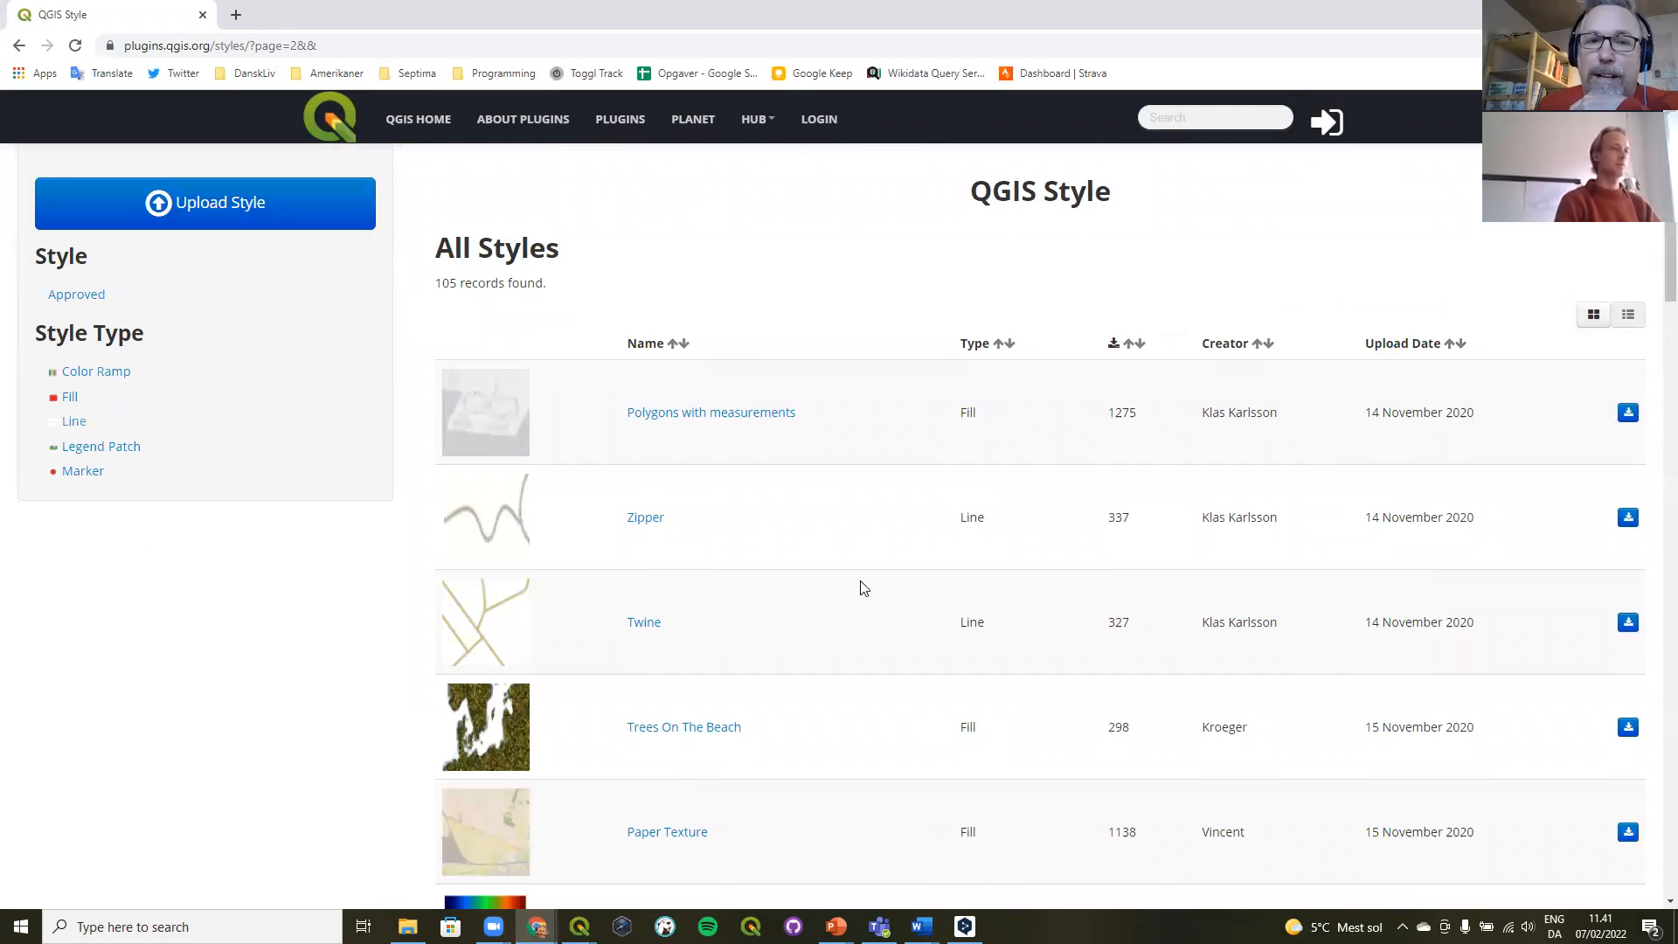
{"action": "scroll", "coordinate": [863, 588], "scroll_direction": "down", "scroll_amount": 3}
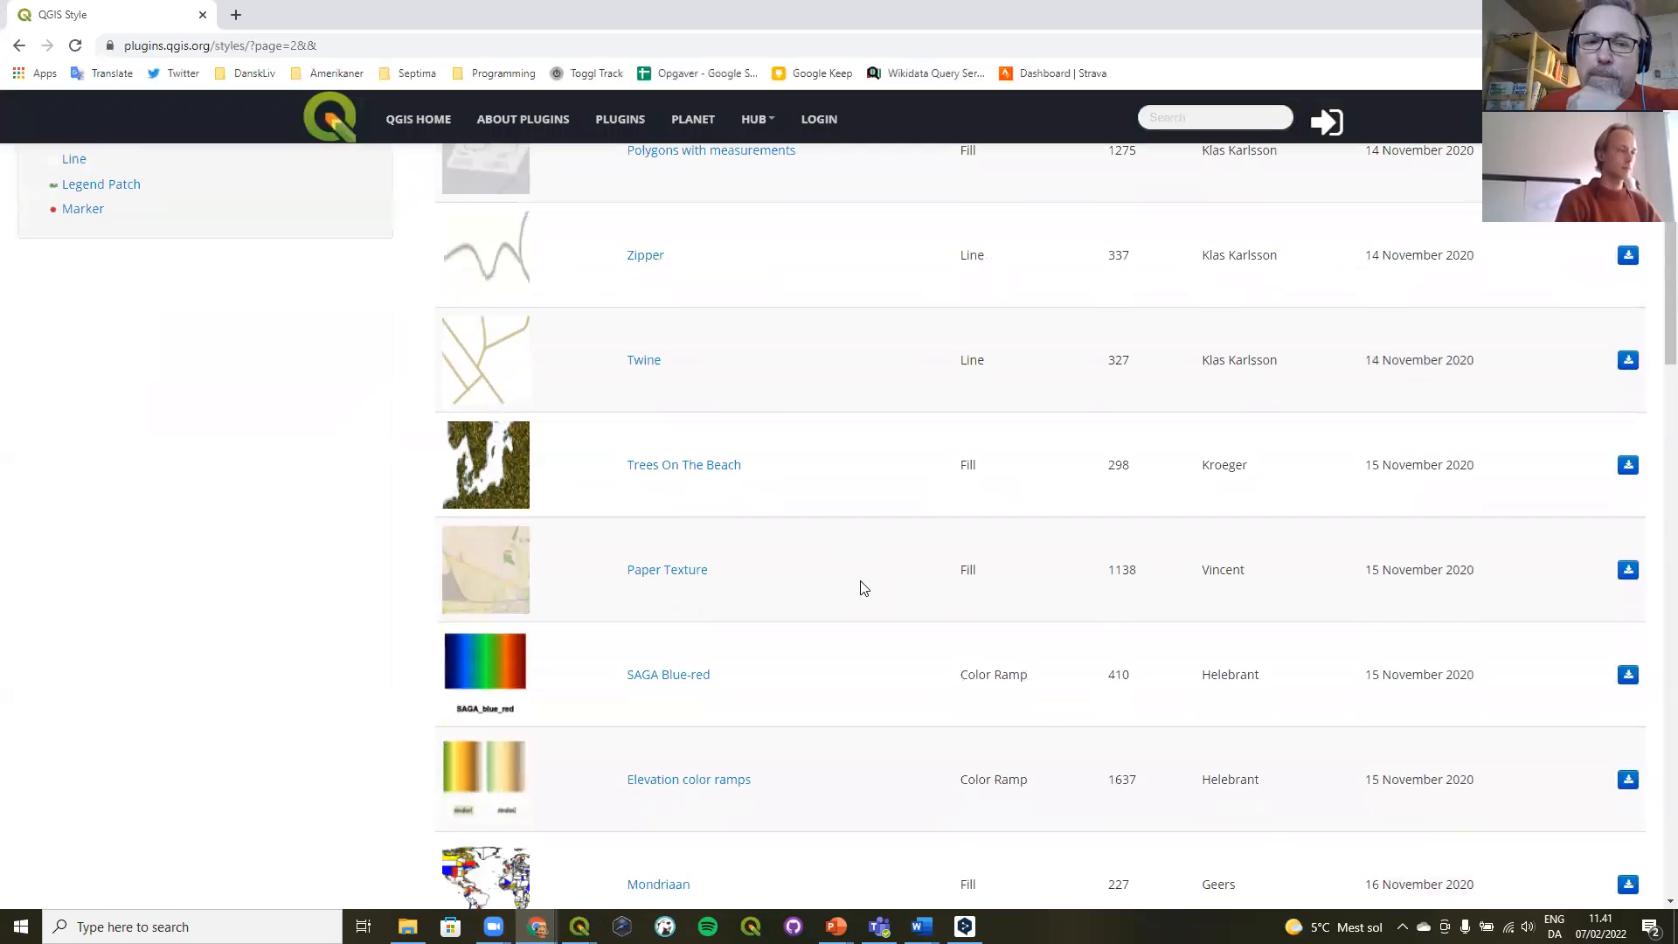
{"action": "scroll", "coordinate": [864, 588], "scroll_direction": "down", "scroll_amount": 3}
{"action": "scroll", "coordinate": [864, 587], "scroll_direction": "down", "scroll_amount": 7}
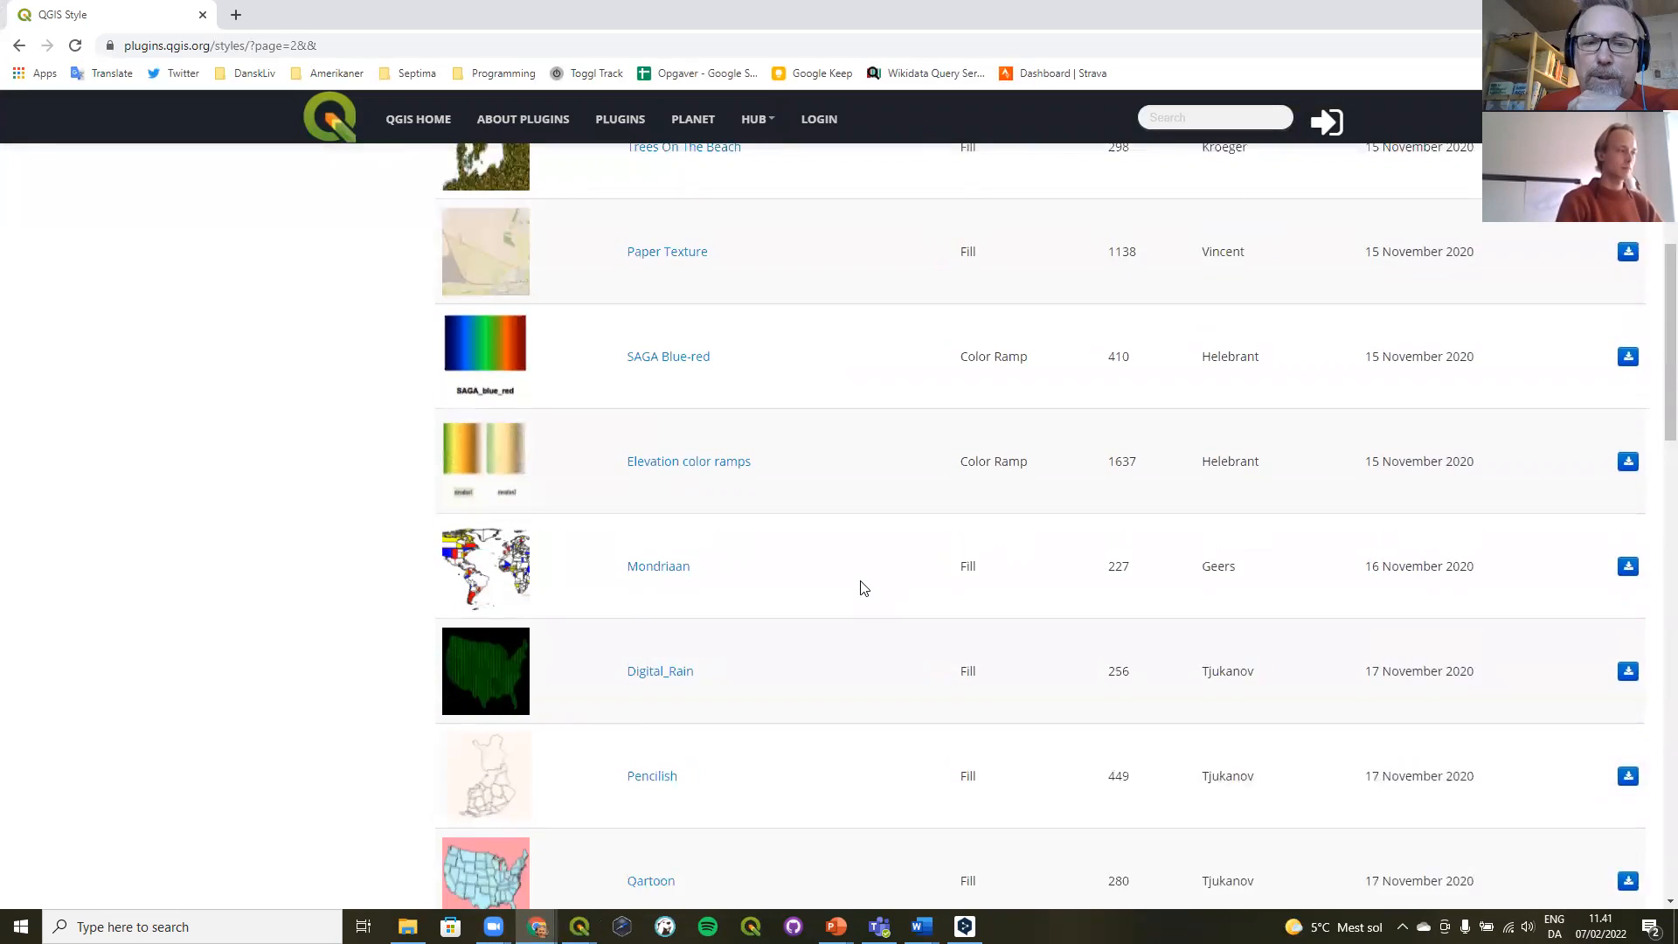
{"action": "scroll", "coordinate": [861, 586], "scroll_direction": "down", "scroll_amount": 7}
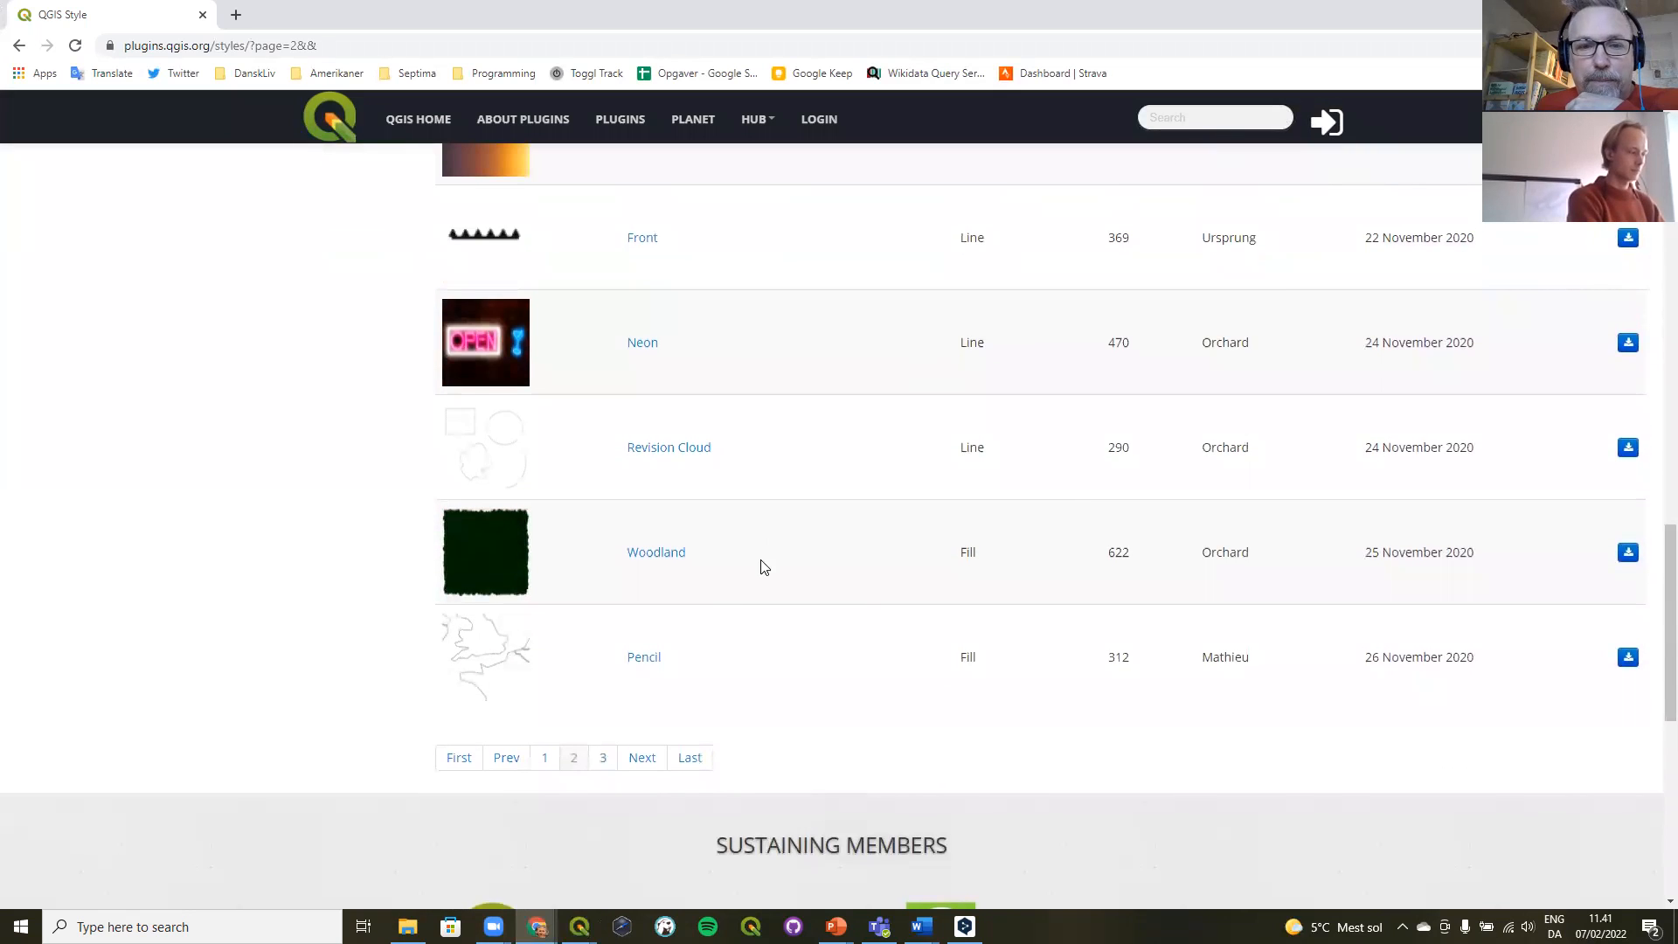
{"action": "scroll", "coordinate": [761, 566], "scroll_direction": "down", "scroll_amount": 4}
{"action": "left_click", "coordinate": [642, 408]}
{"action": "scroll", "coordinate": [863, 457], "scroll_direction": "down", "scroll_amount": 6}
{"action": "scroll", "coordinate": [864, 456], "scroll_direction": "down", "scroll_amount": 2}
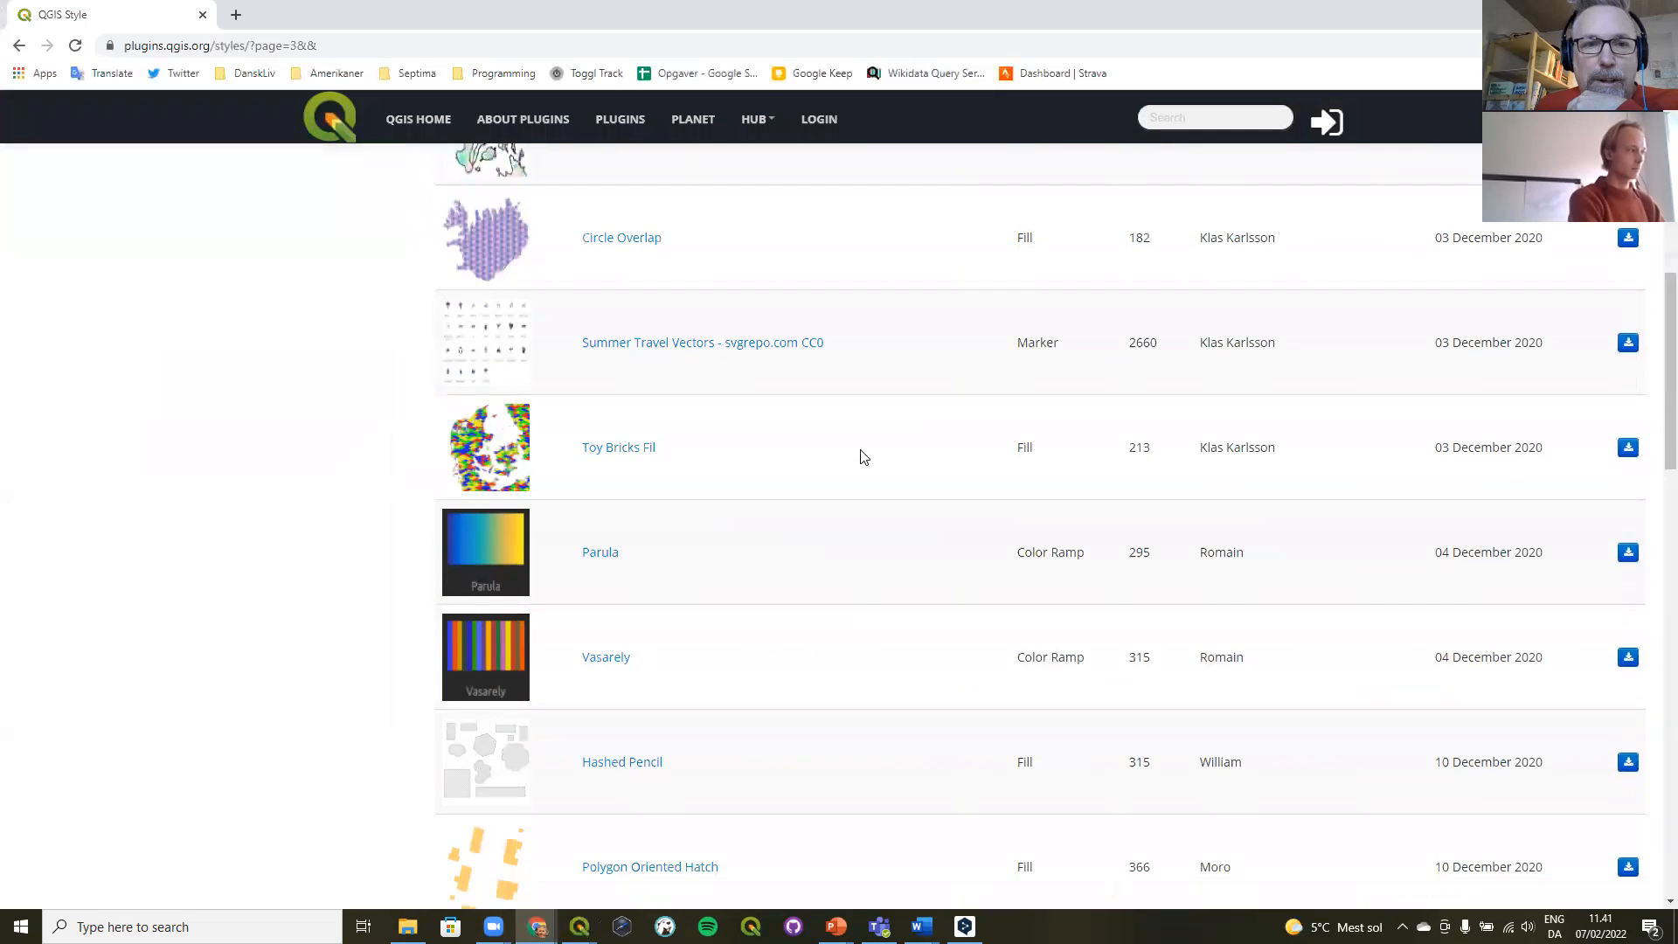
{"action": "scroll", "coordinate": [864, 456], "scroll_direction": "down", "scroll_amount": 8}
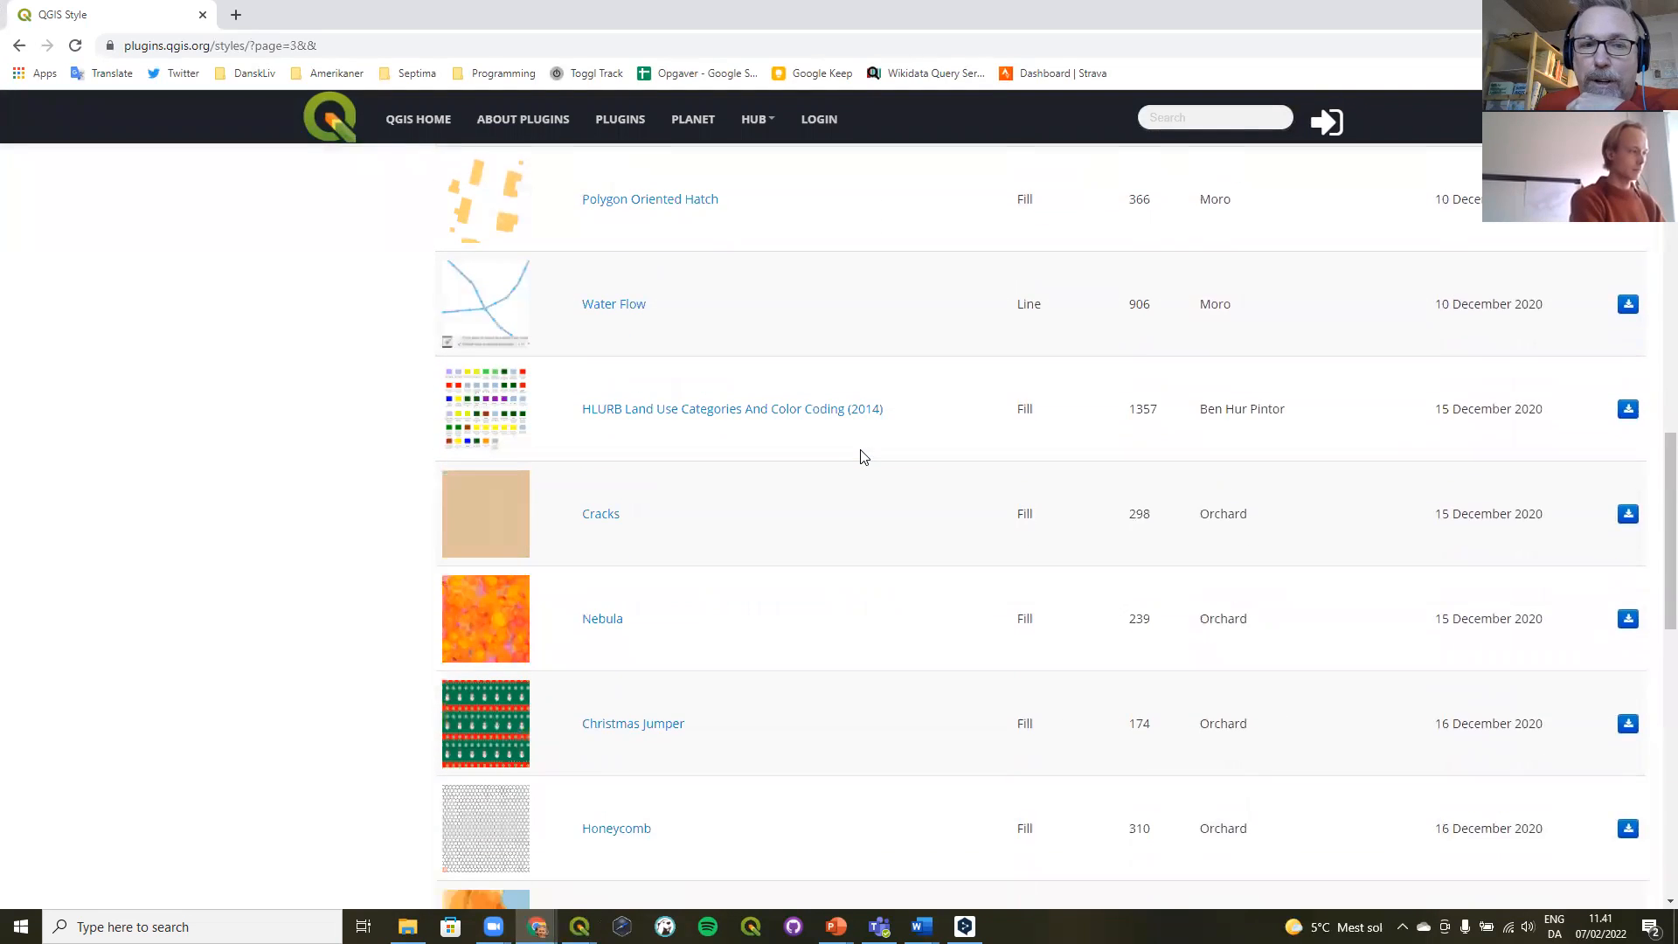
- Preview the Tanaka Contours line style at the end of the third QGIS Style page and look back through that page's styles
{"action": "scroll", "coordinate": [864, 456], "scroll_direction": "down", "scroll_amount": 5}
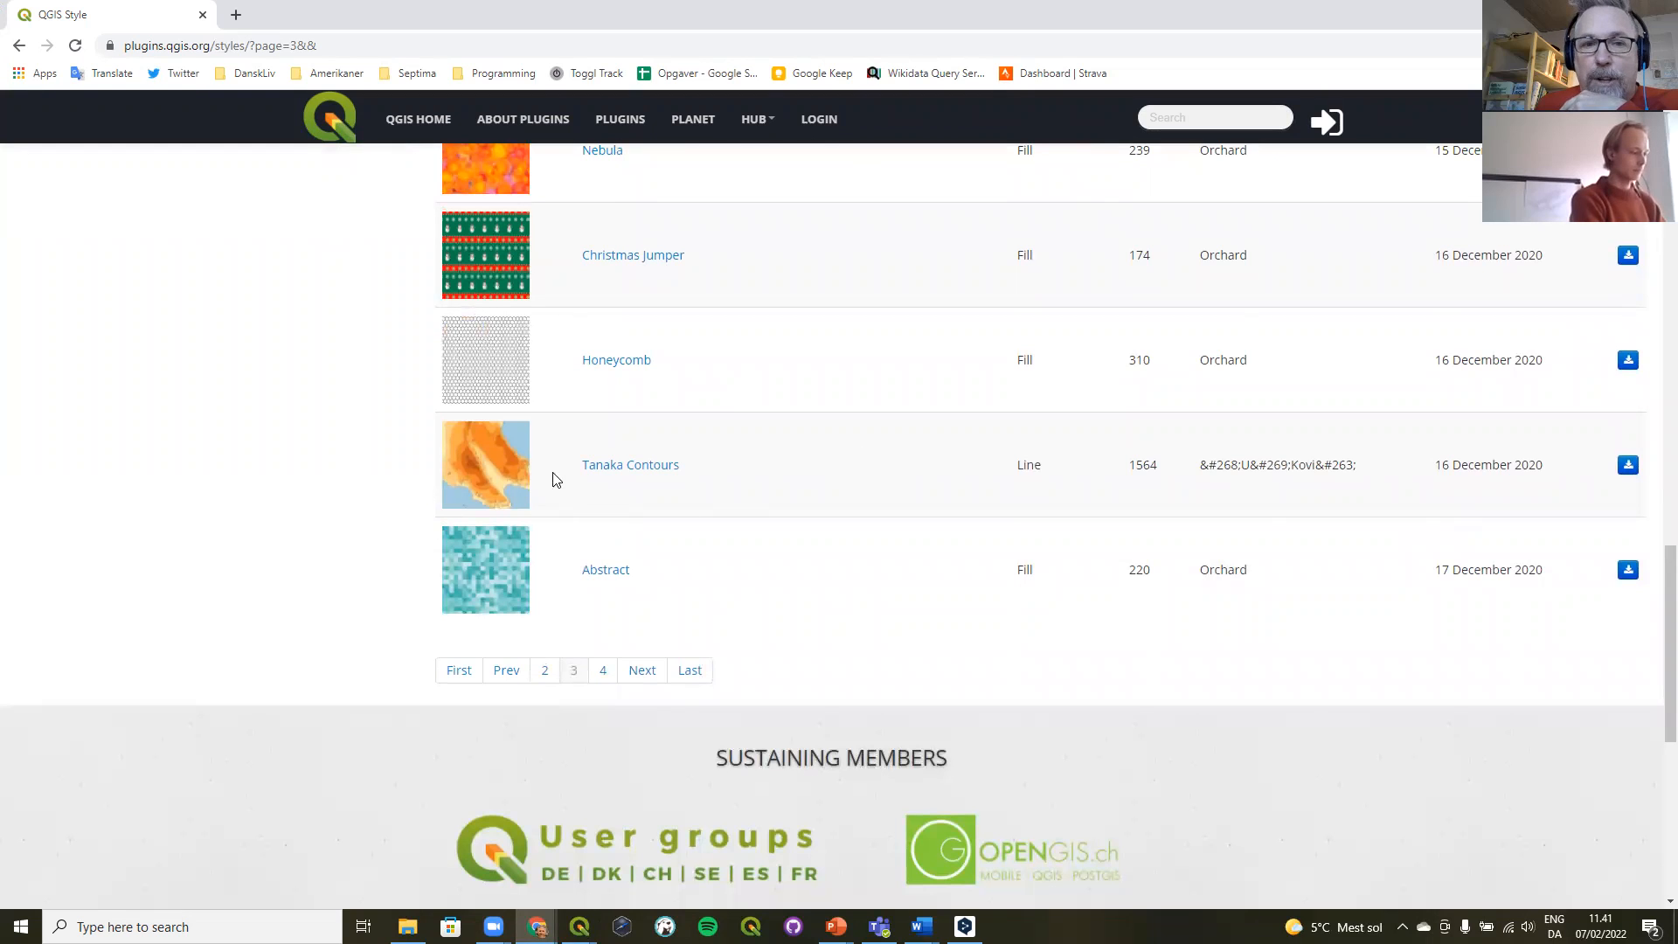
{"action": "mouse_move", "coordinate": [494, 481]}
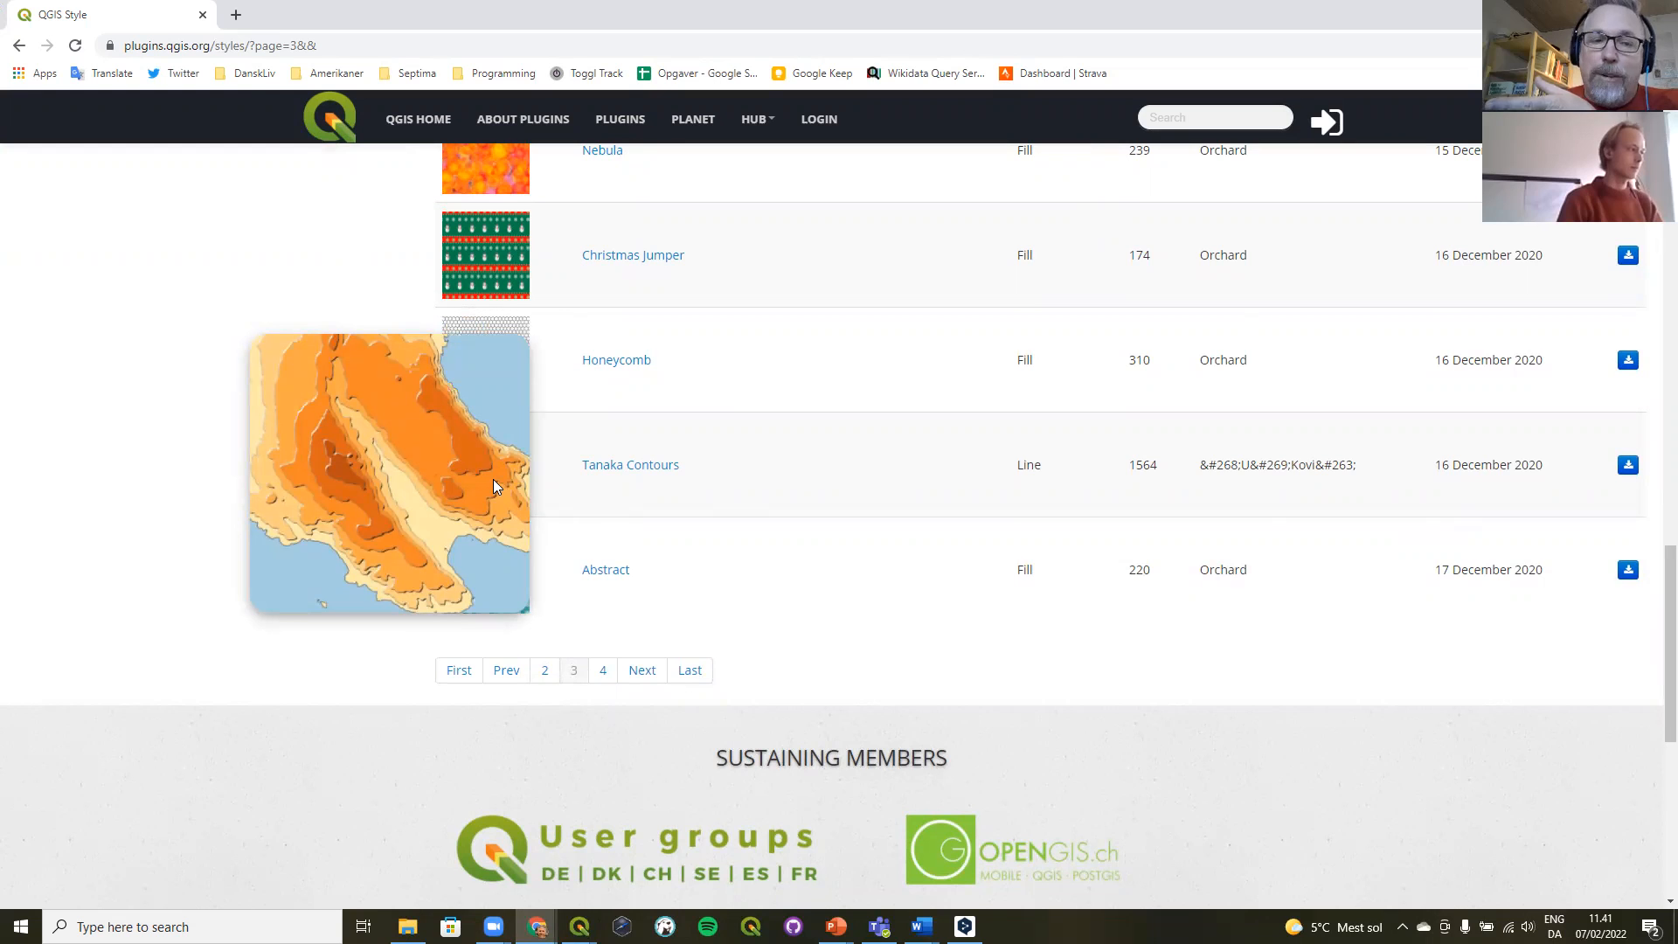
{"action": "scroll", "coordinate": [914, 476], "scroll_direction": "up", "scroll_amount": 5}
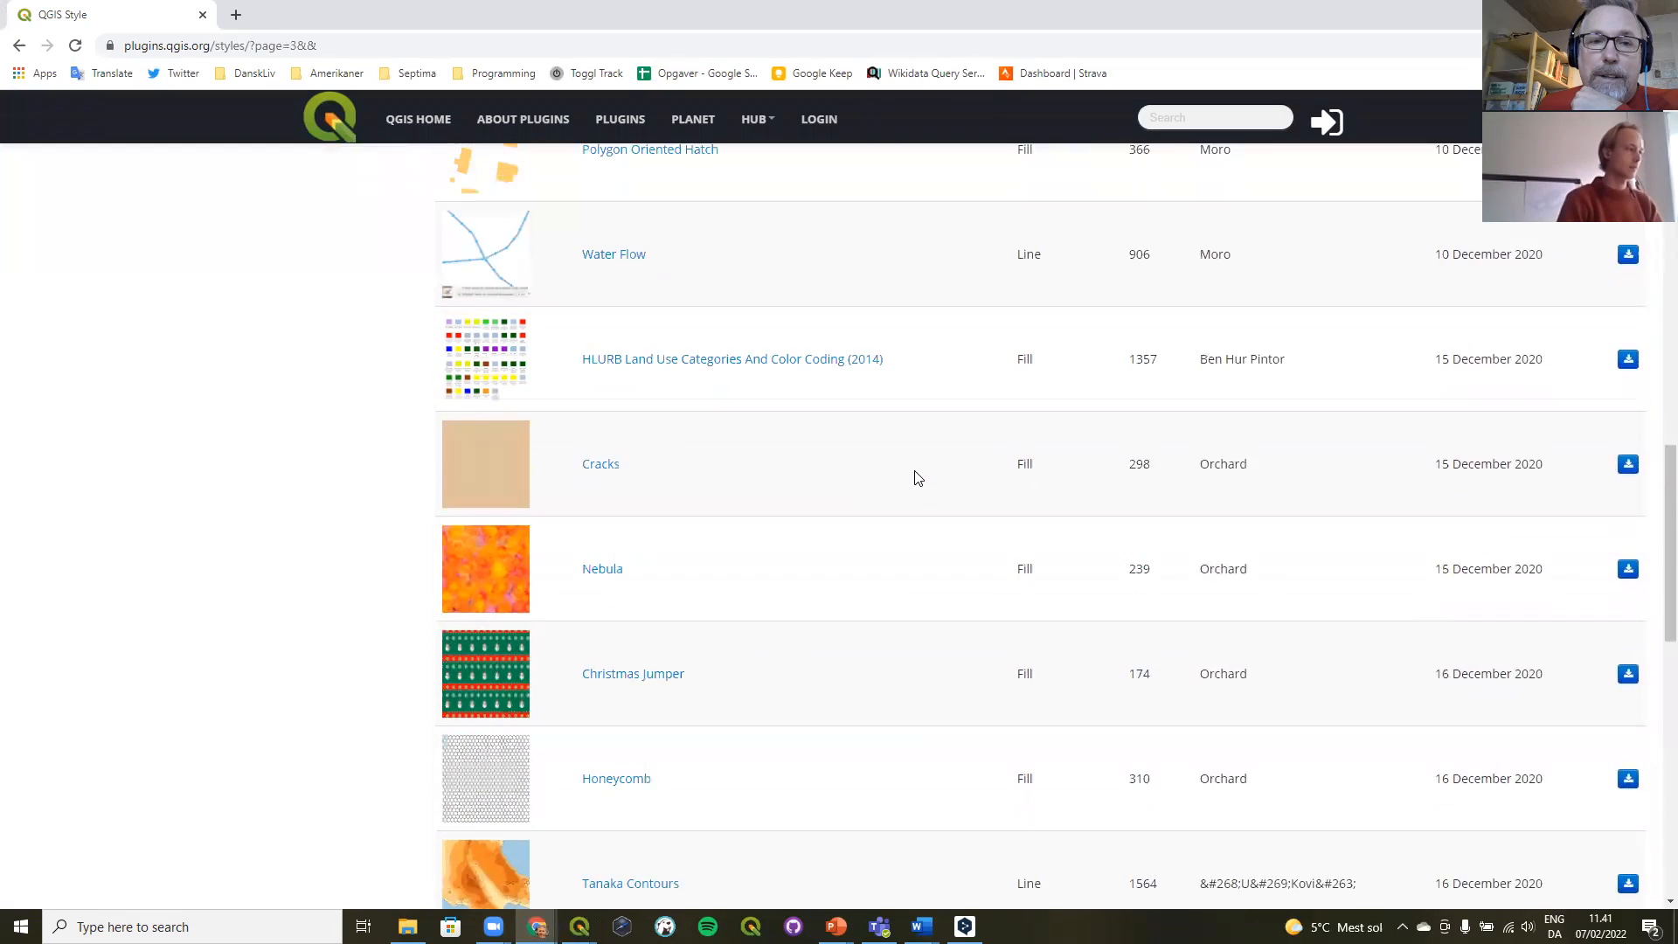
{"action": "scroll", "coordinate": [917, 476], "scroll_direction": "up", "scroll_amount": 1}
{"action": "scroll", "coordinate": [917, 477], "scroll_direction": "up", "scroll_amount": 2}
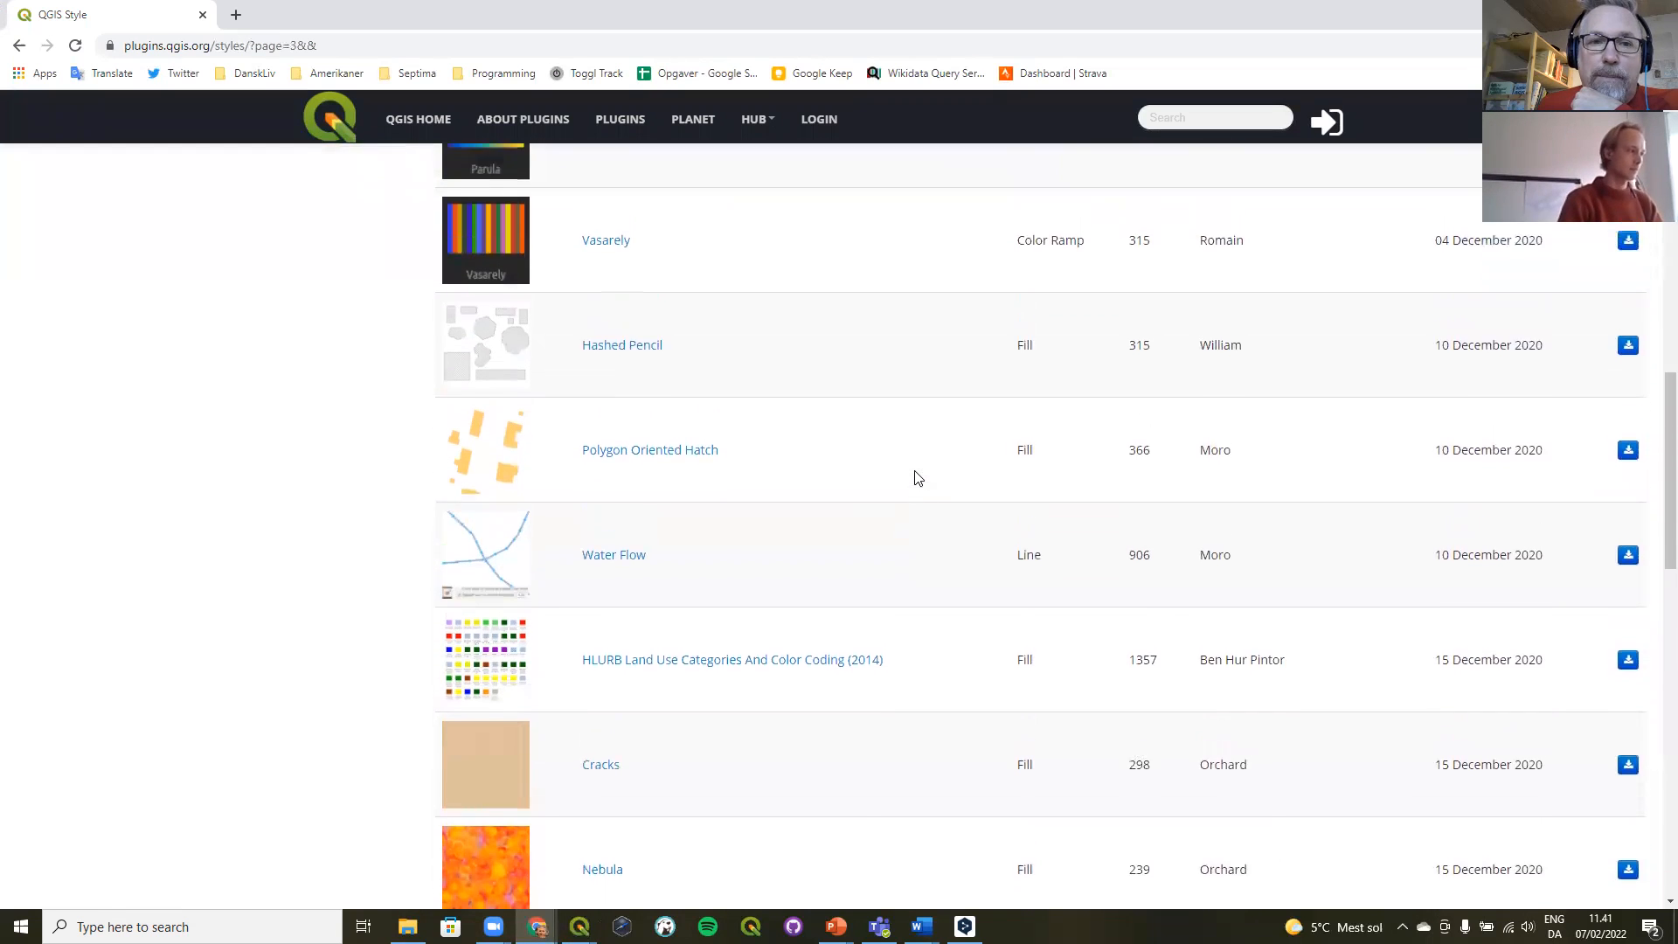
{"action": "scroll", "coordinate": [917, 477], "scroll_direction": "up", "scroll_amount": 7}
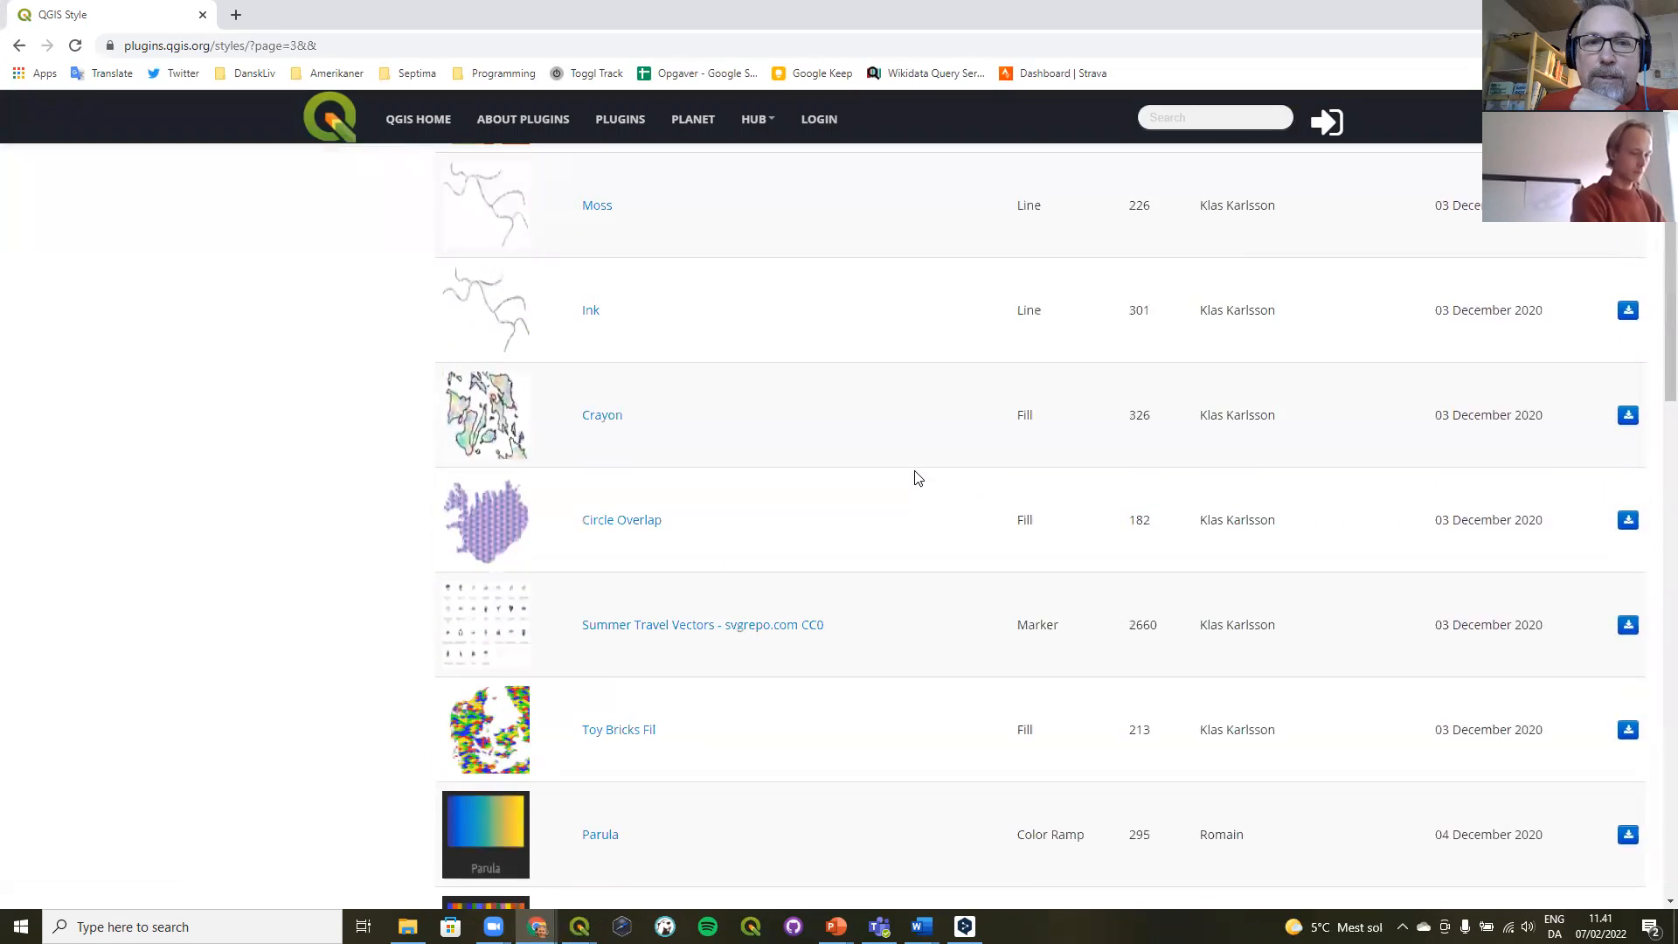
{"action": "scroll", "coordinate": [917, 477], "scroll_direction": "up", "scroll_amount": 5}
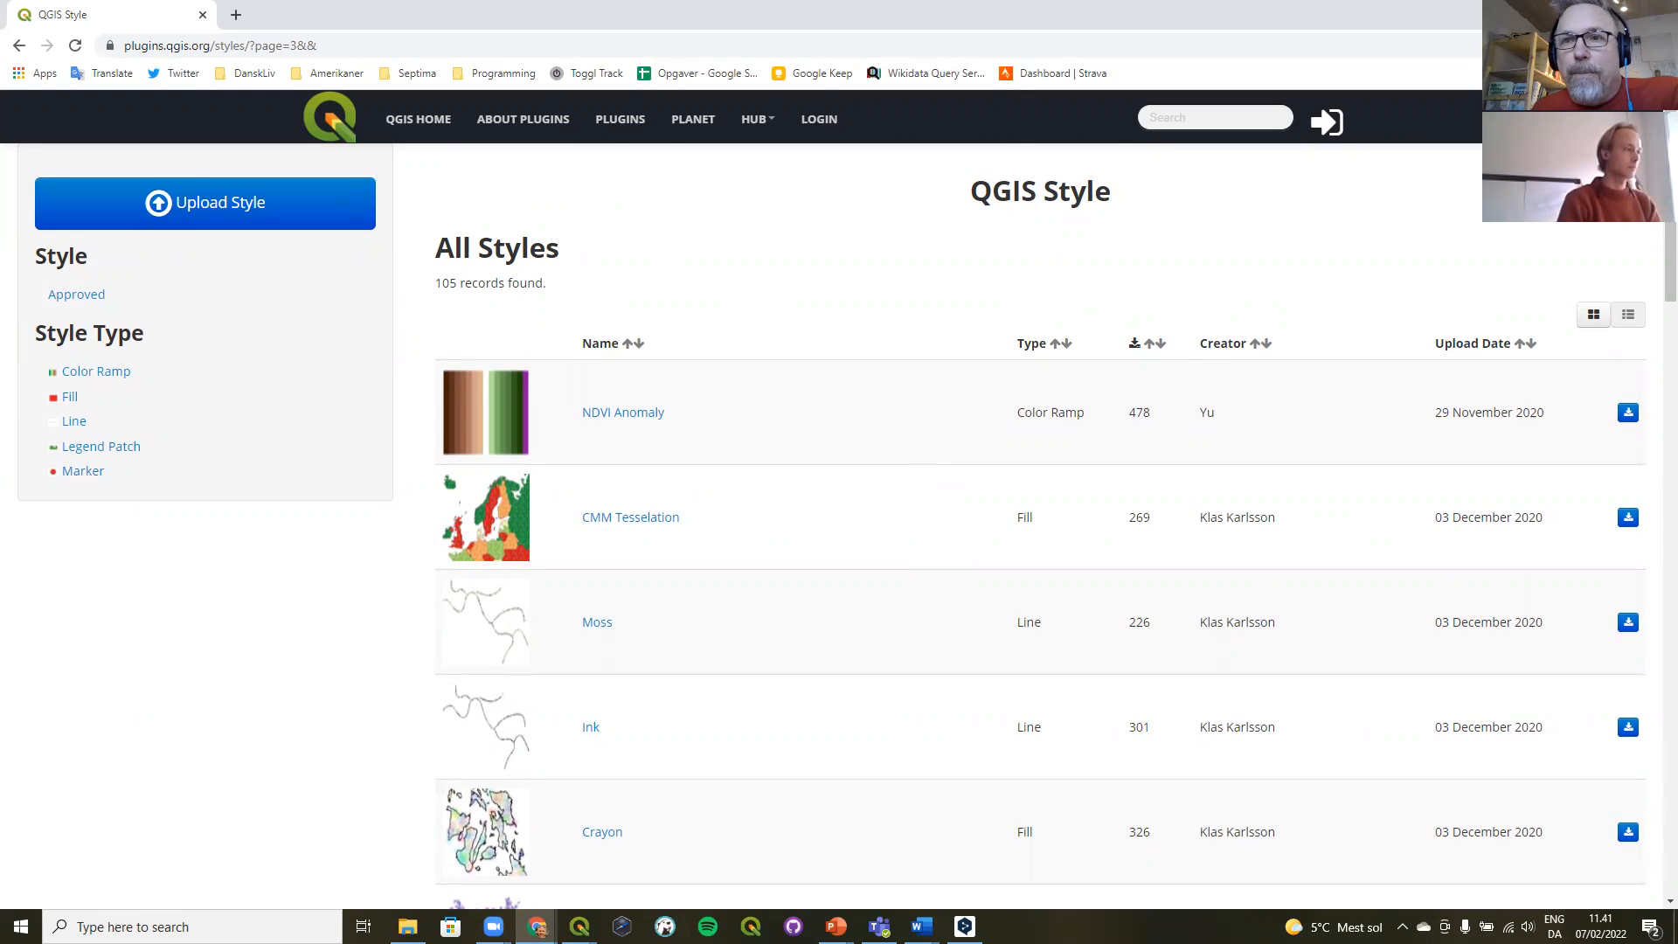
- Leave the online styles website for the Coastlines project in QGIS and close the Style Manager
{"action": "left_click", "coordinate": [1577, 13]}
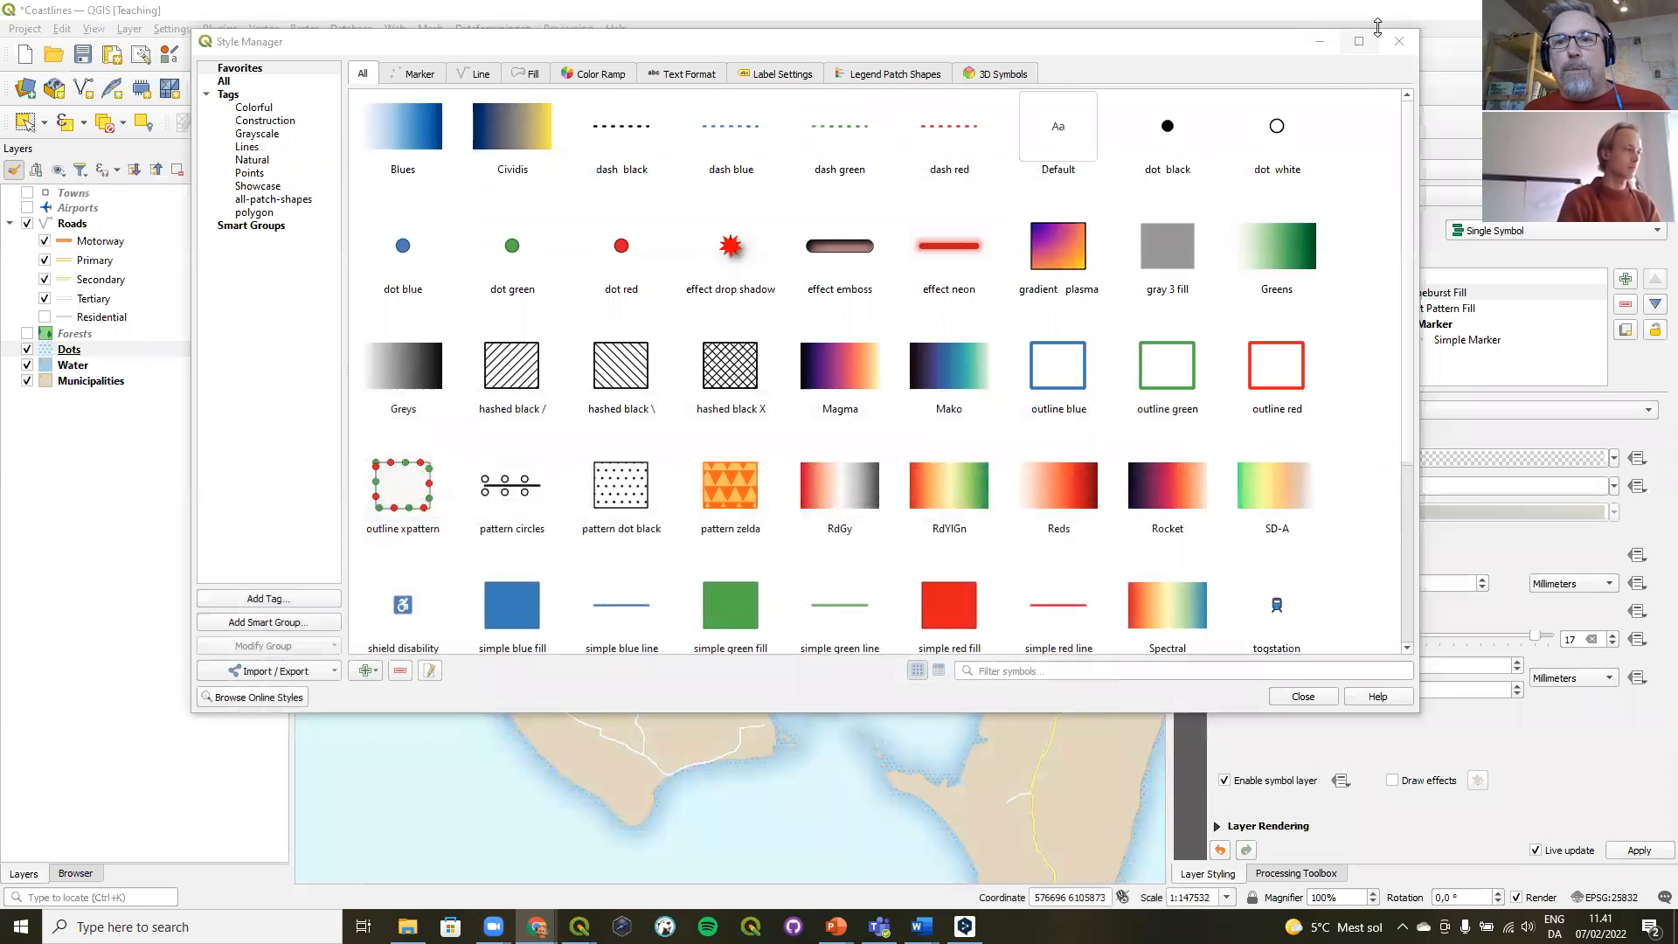
{"action": "left_click", "coordinate": [1399, 42]}
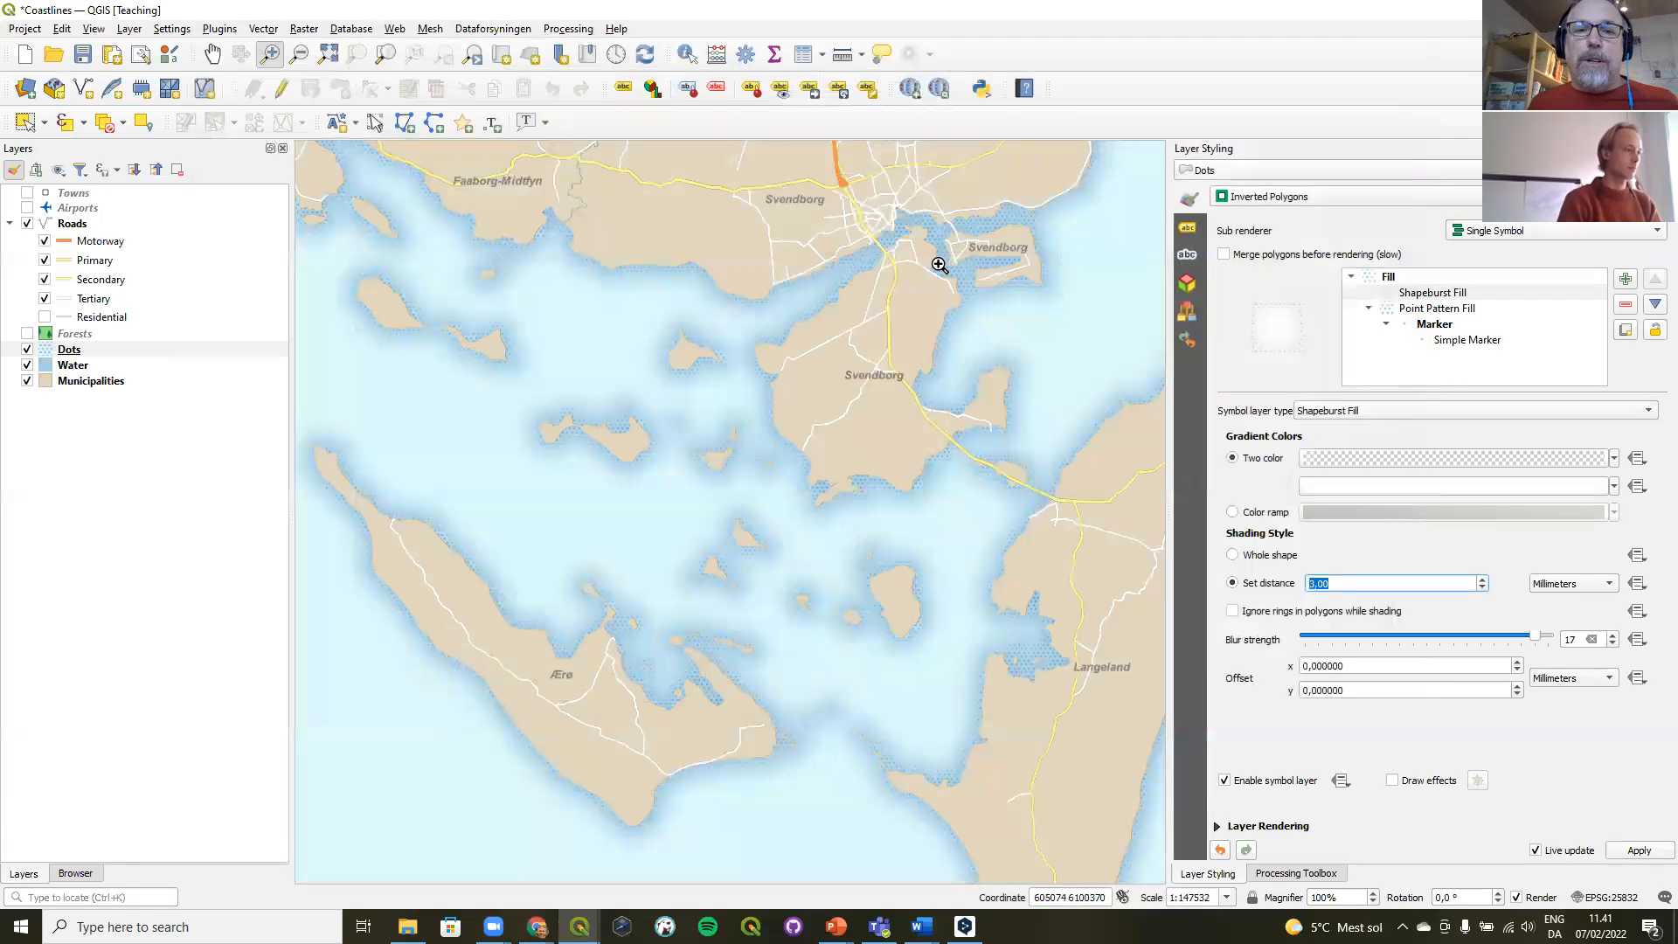